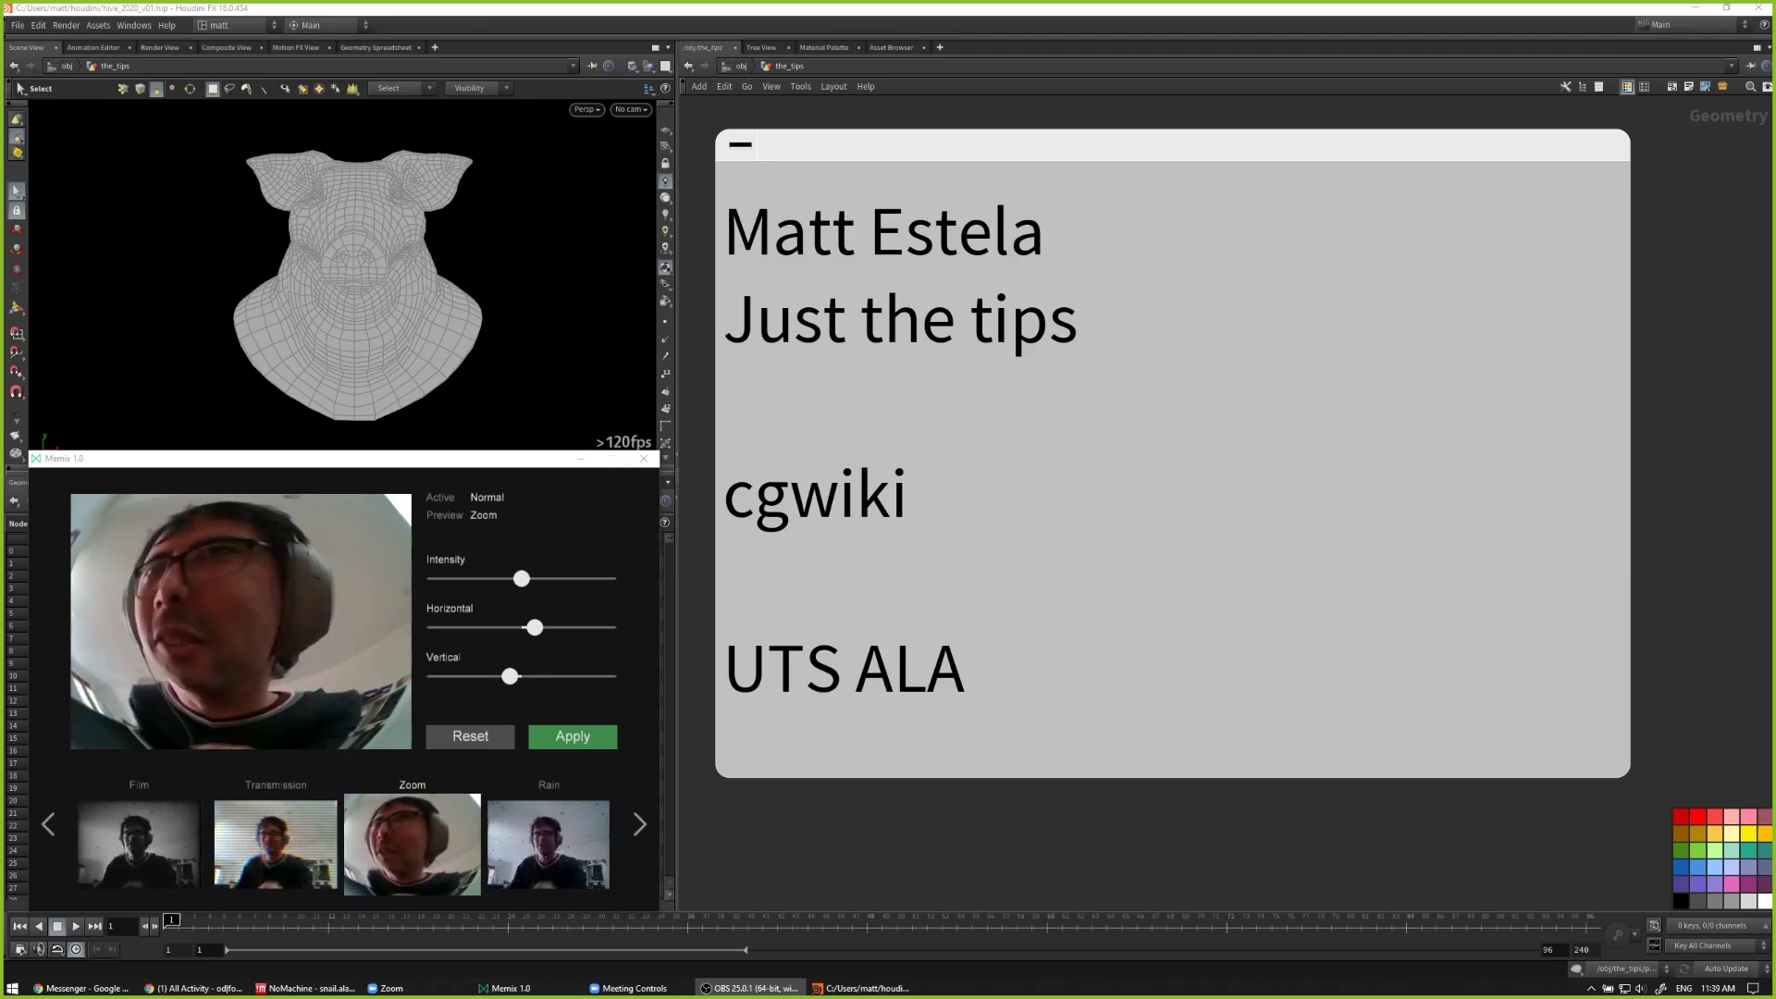
# Step: Move the Zoom video over the slide, try Rain at higher intensity, then revert to Normal
pyautogui.moveTo(1775, 262); pyautogui.dragTo(1303, 394)
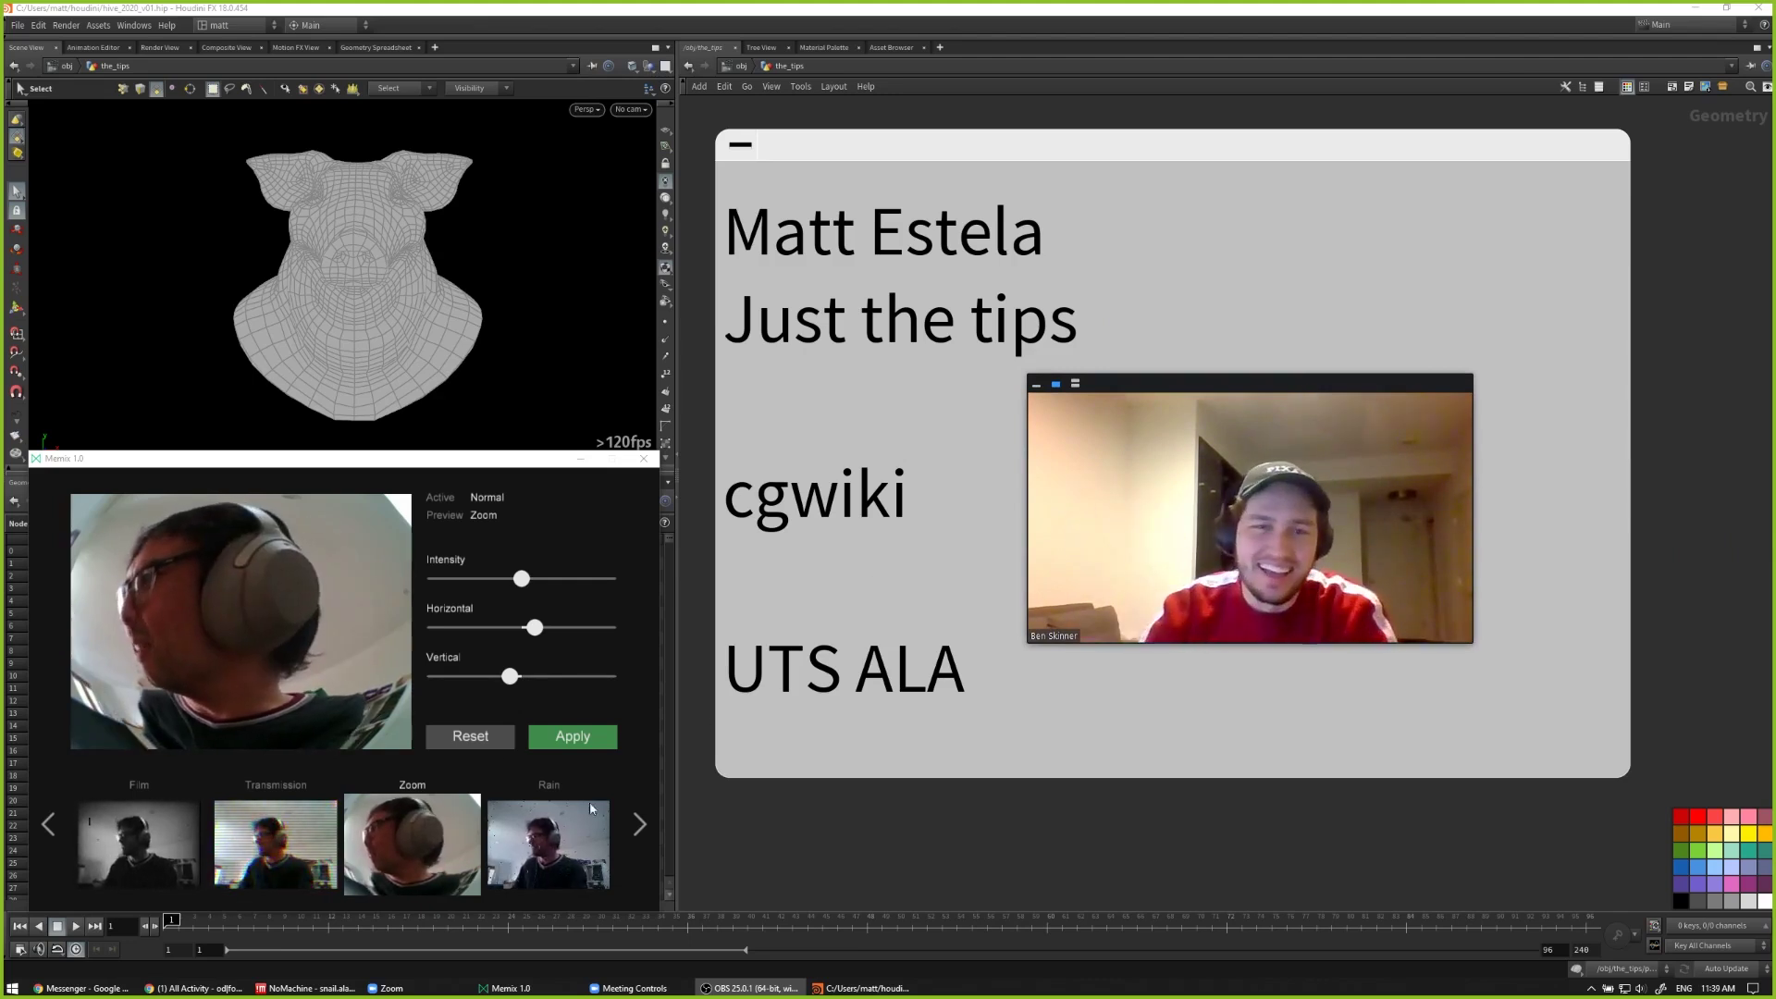
pyautogui.click(565, 841)
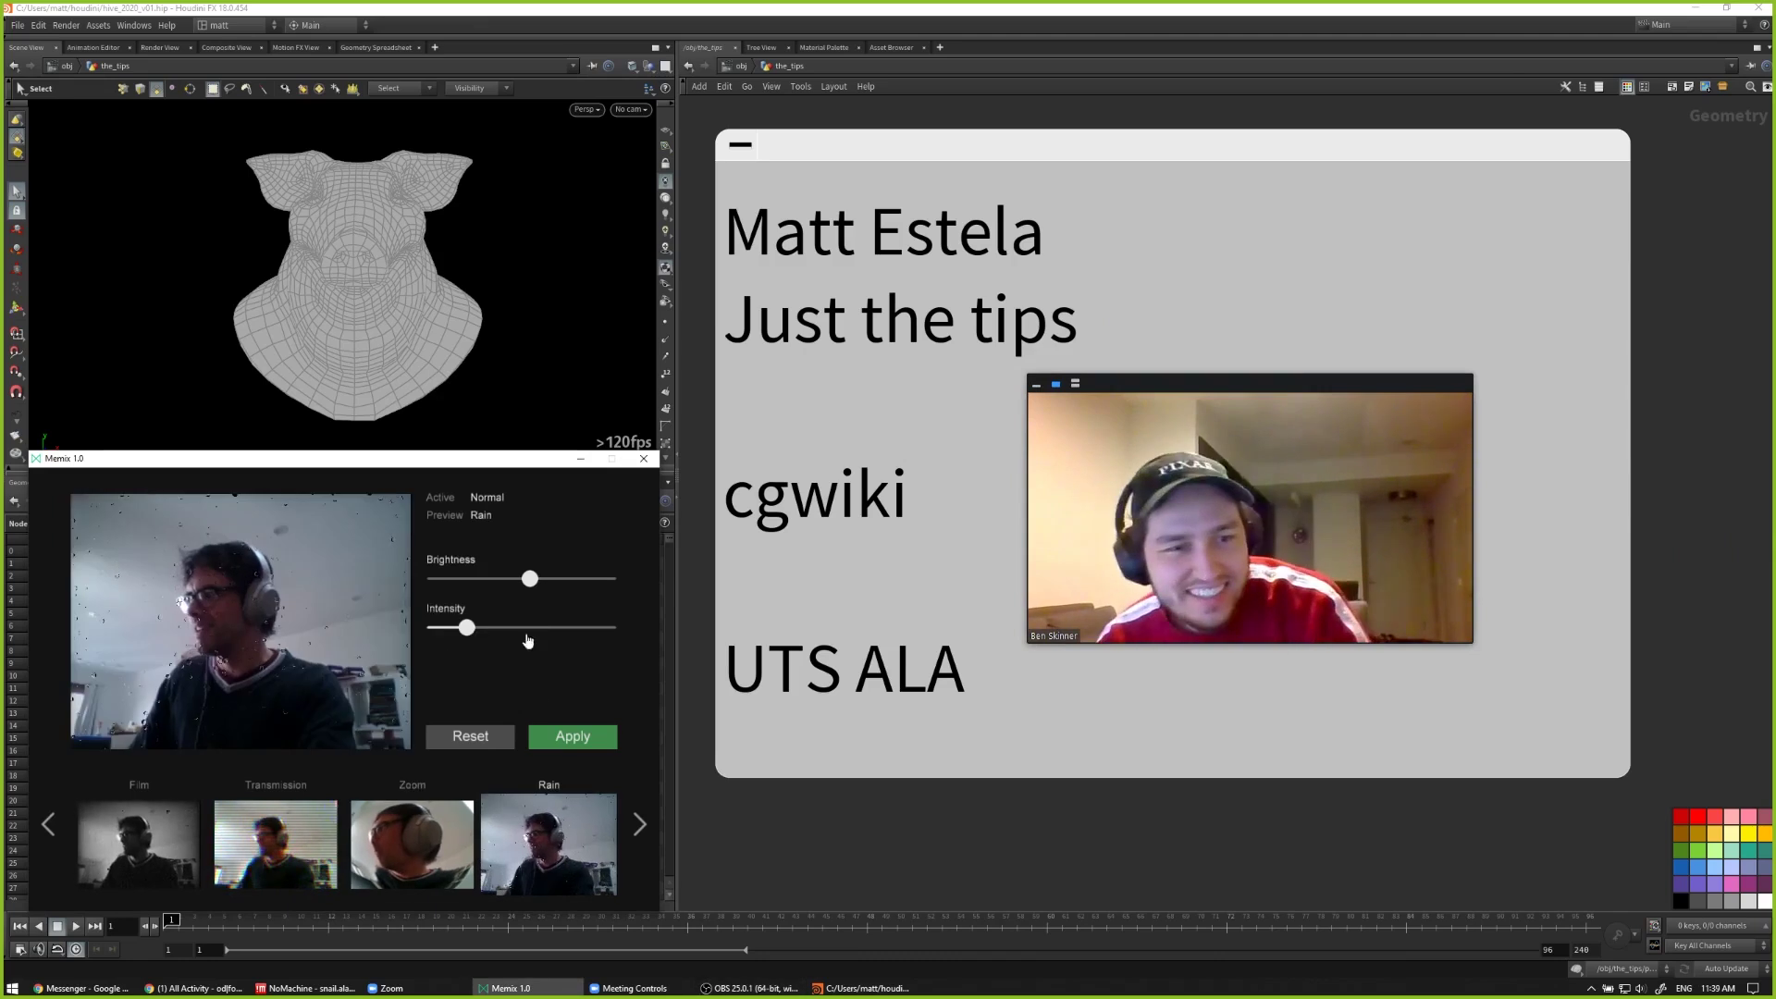
pyautogui.moveTo(482, 628); pyautogui.dragTo(515, 628)
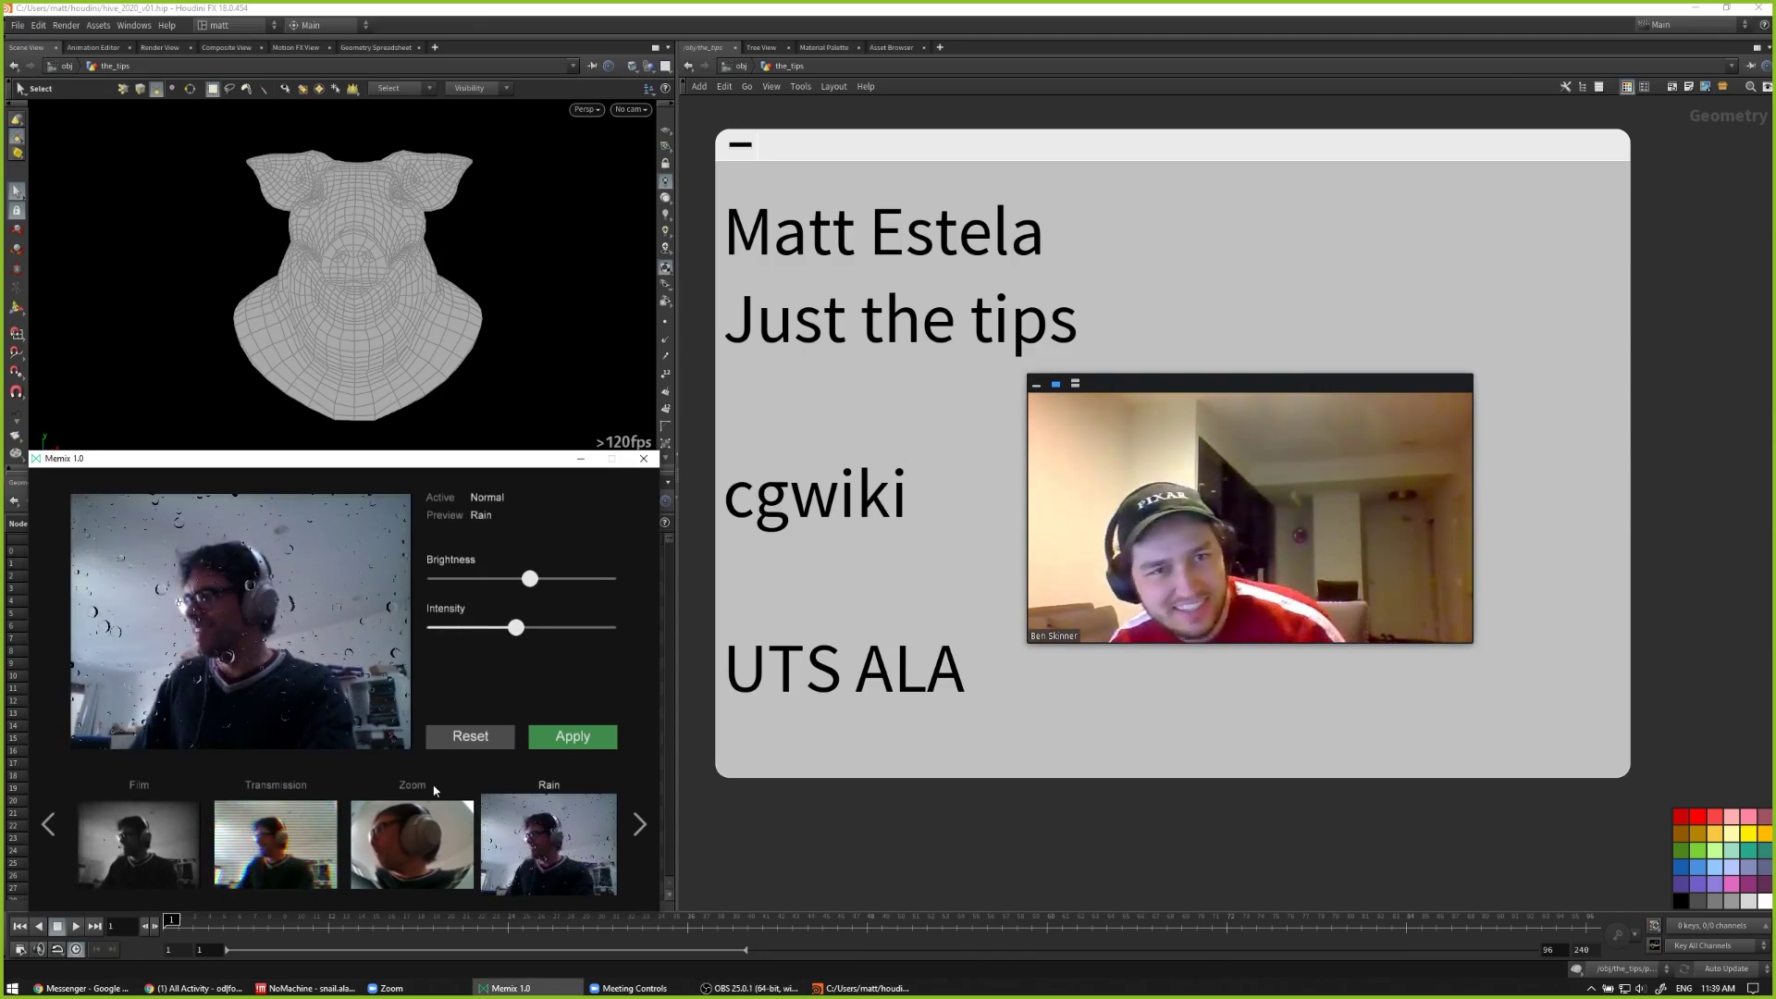
pyautogui.click(48, 824)
pyautogui.click(48, 824)
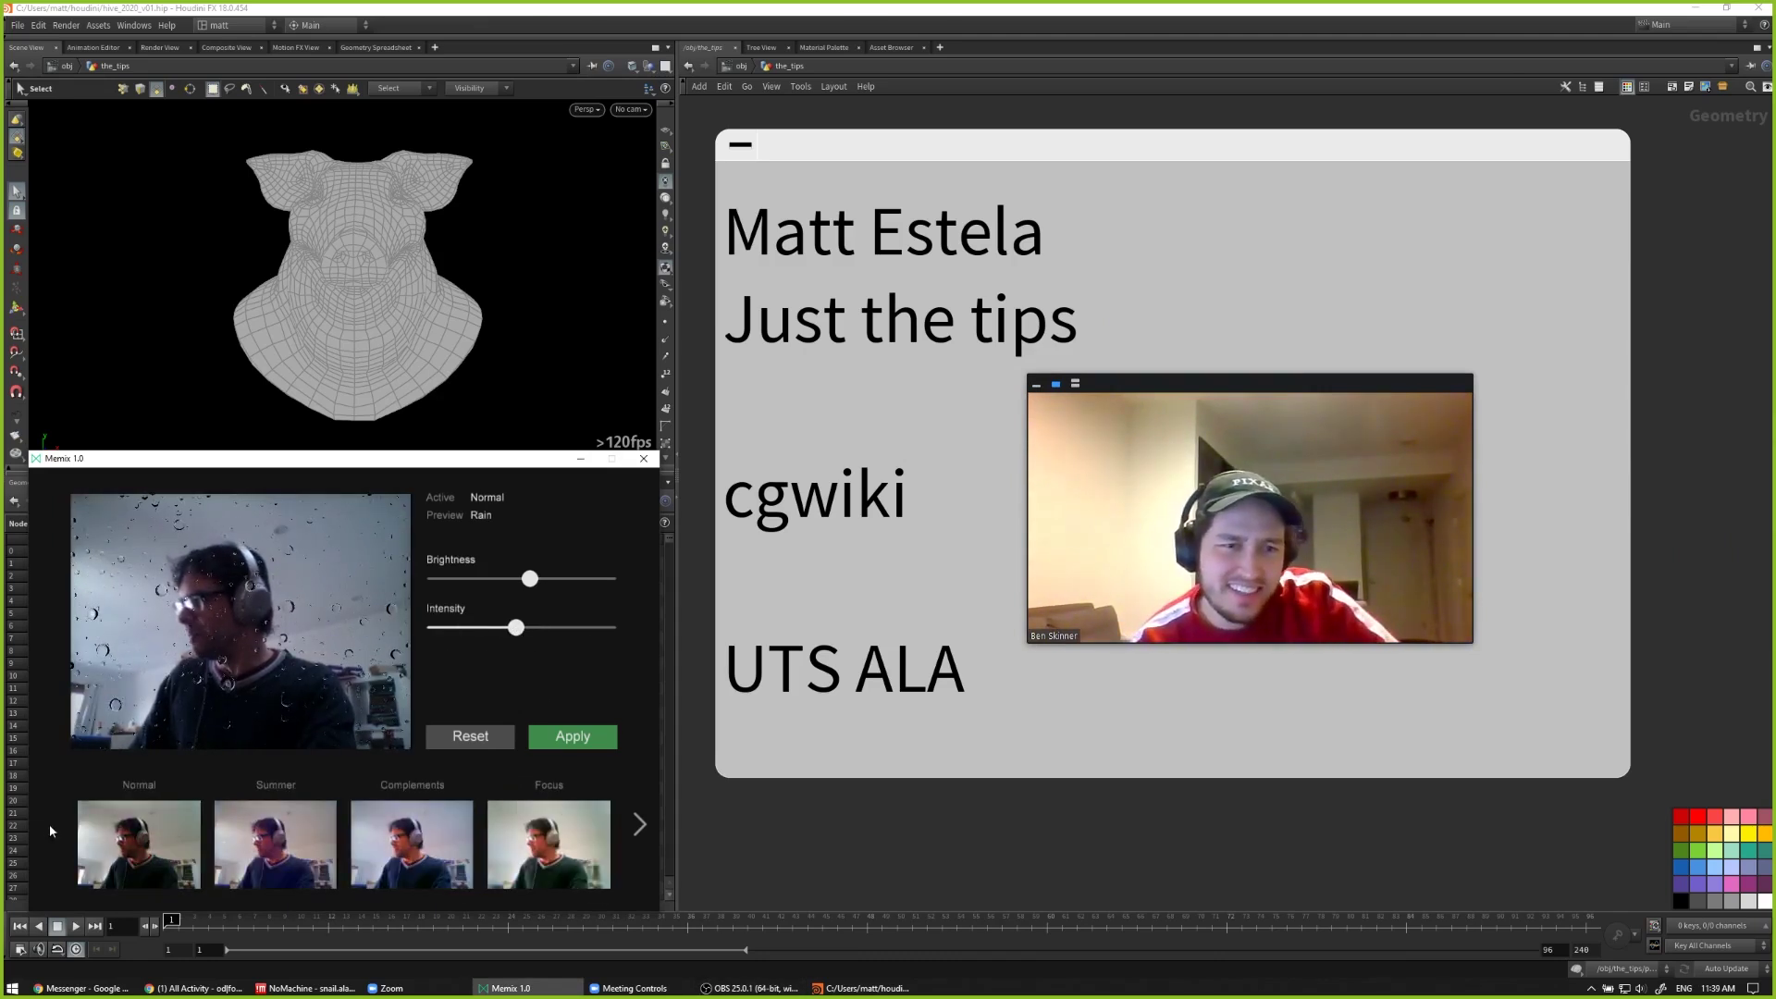
pyautogui.click(139, 844)
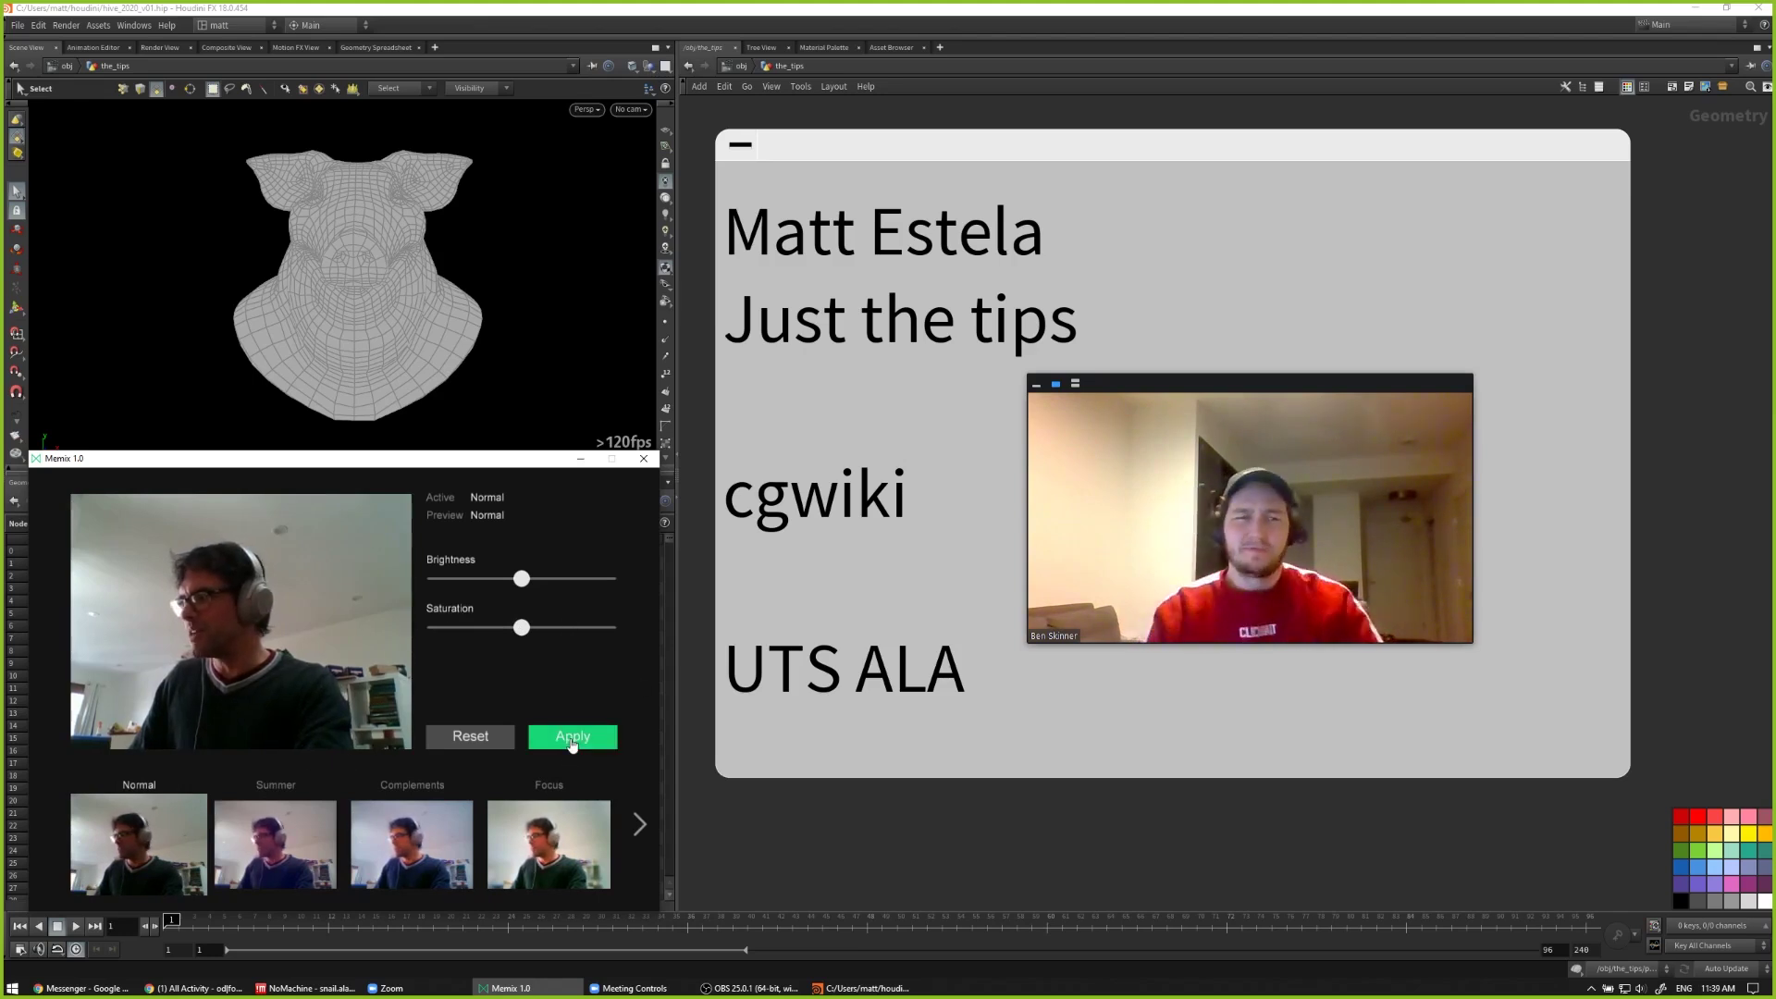
# Step: Move Memix aside, then dock the Zoom call as a small stacked two-person view at lower left
pyautogui.moveTo(382, 462); pyautogui.dragTo(1376, 388)
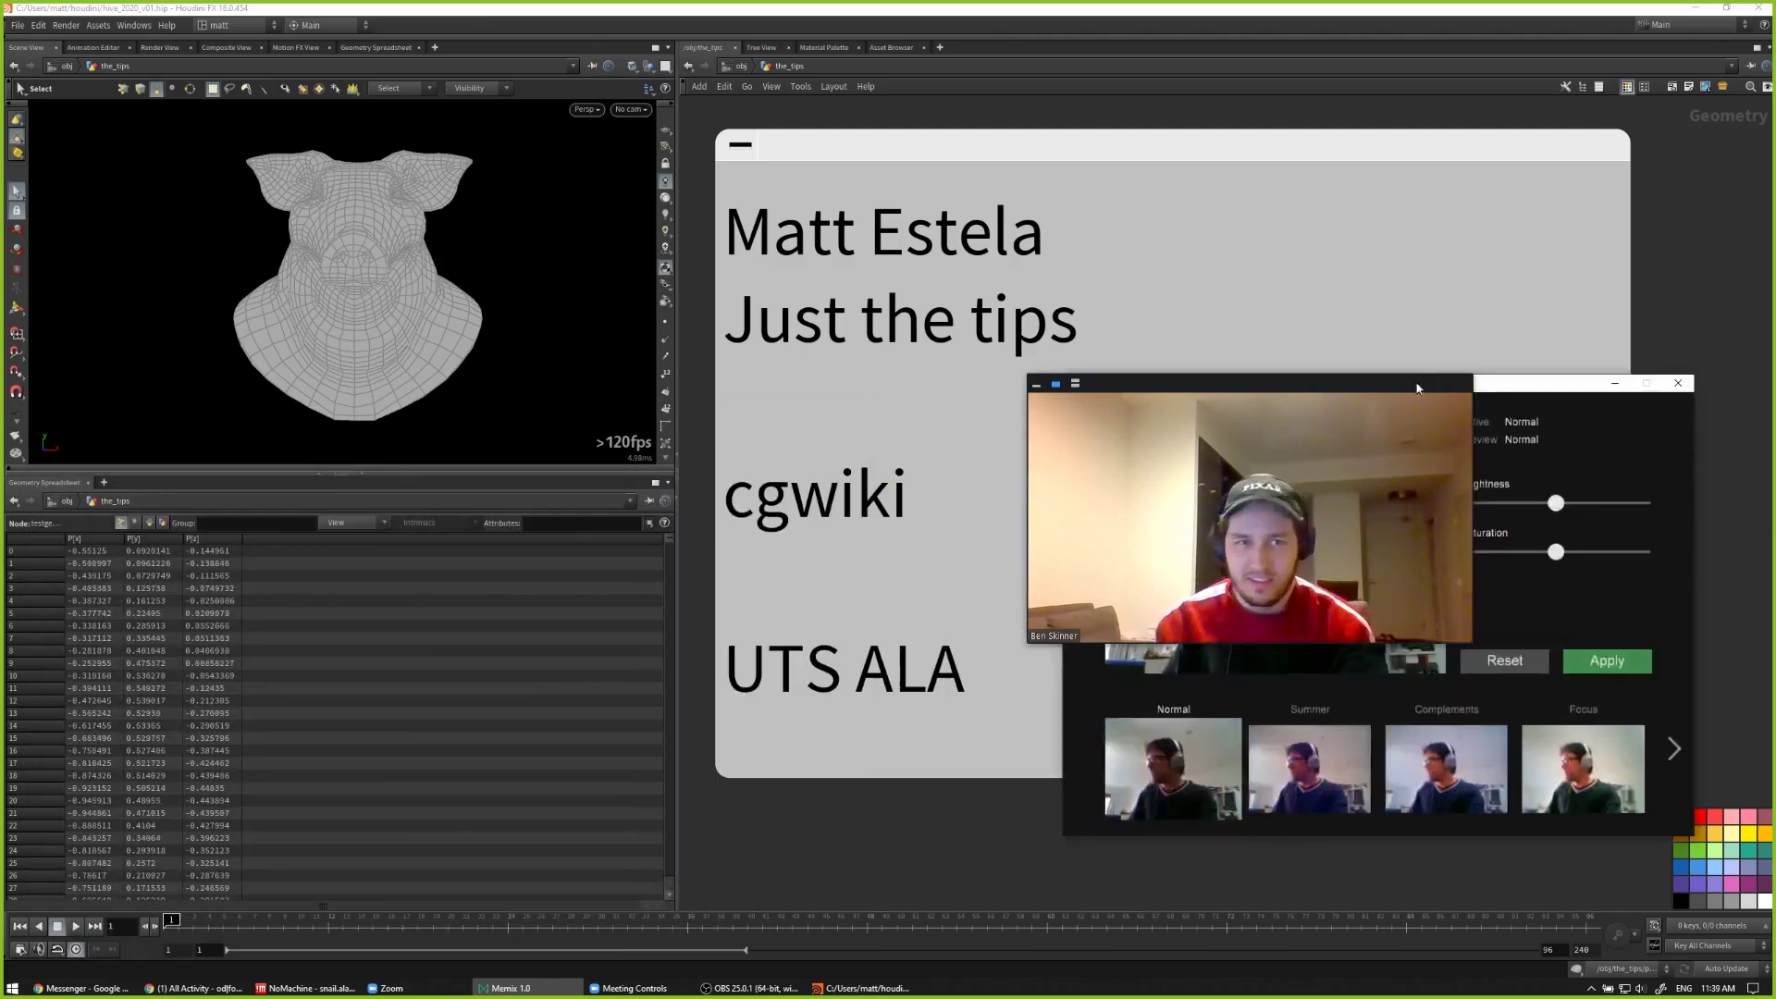
pyautogui.click(1643, 312)
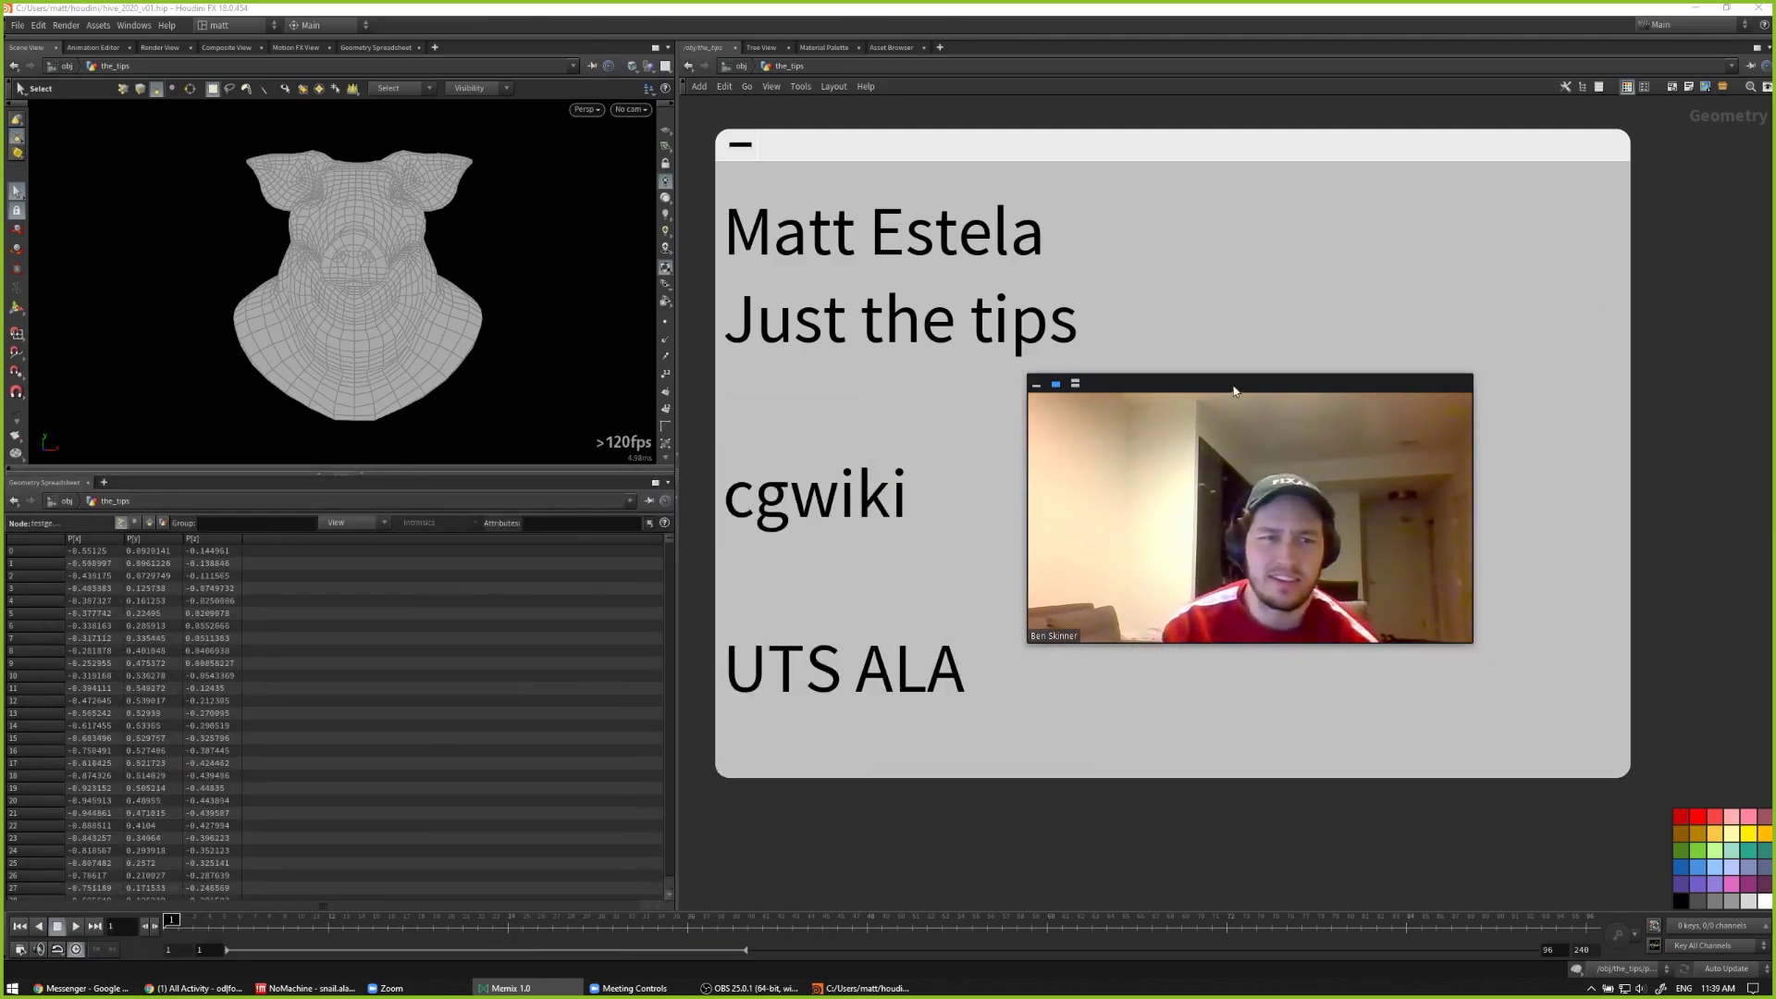
pyautogui.moveTo(1465, 379); pyautogui.dragTo(1371, 437)
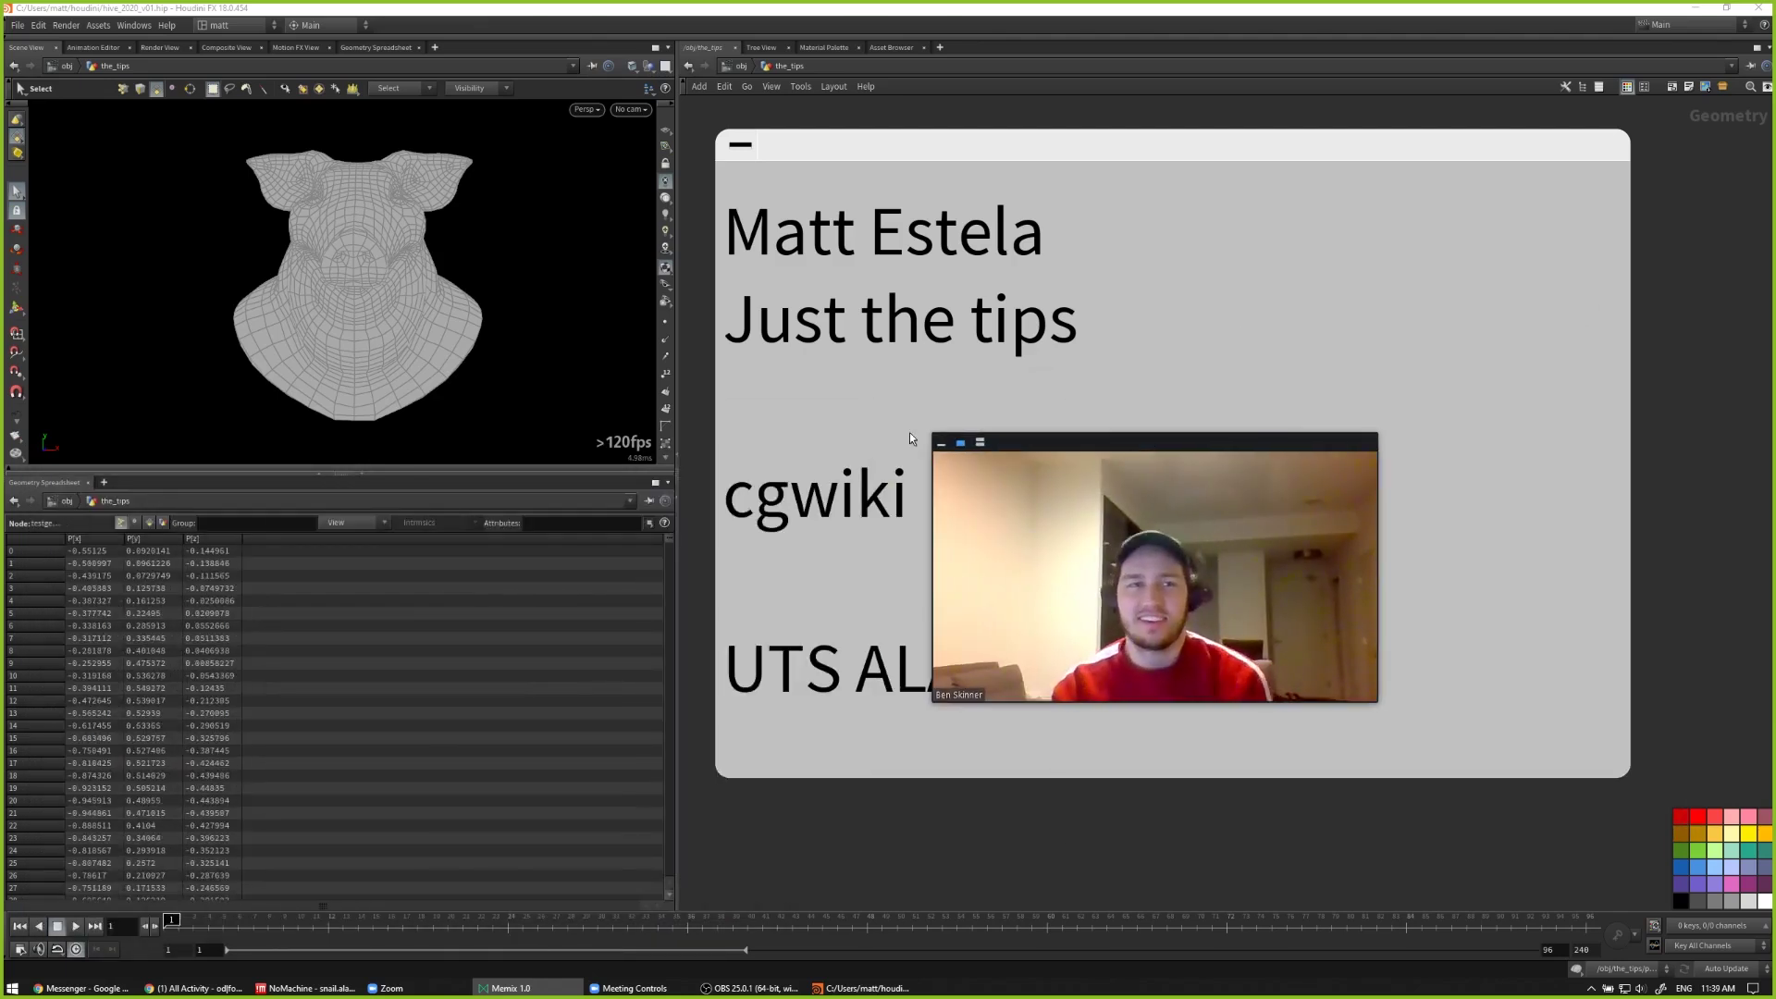
pyautogui.click(980, 443)
pyautogui.moveTo(1041, 441); pyautogui.dragTo(126, 752)
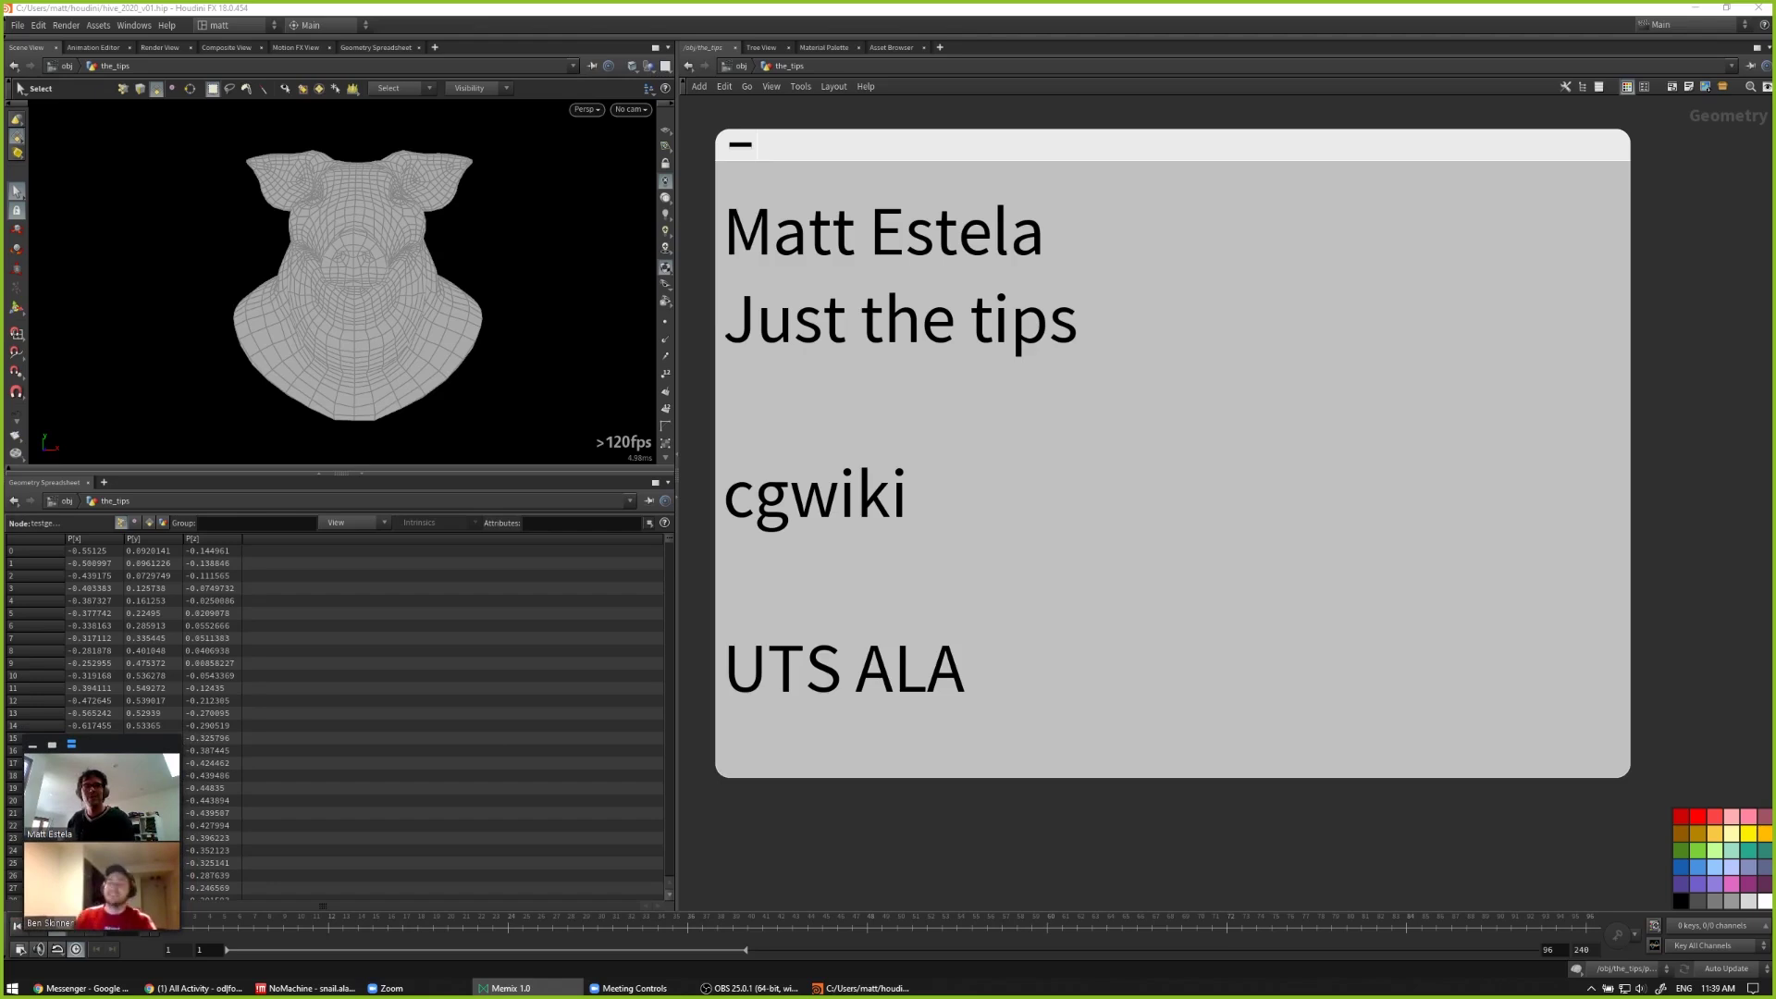
# Step: Display box1 and tumble the viewport to an angled view framed on the cube
pyautogui.scroll(-5, 1210, 726)
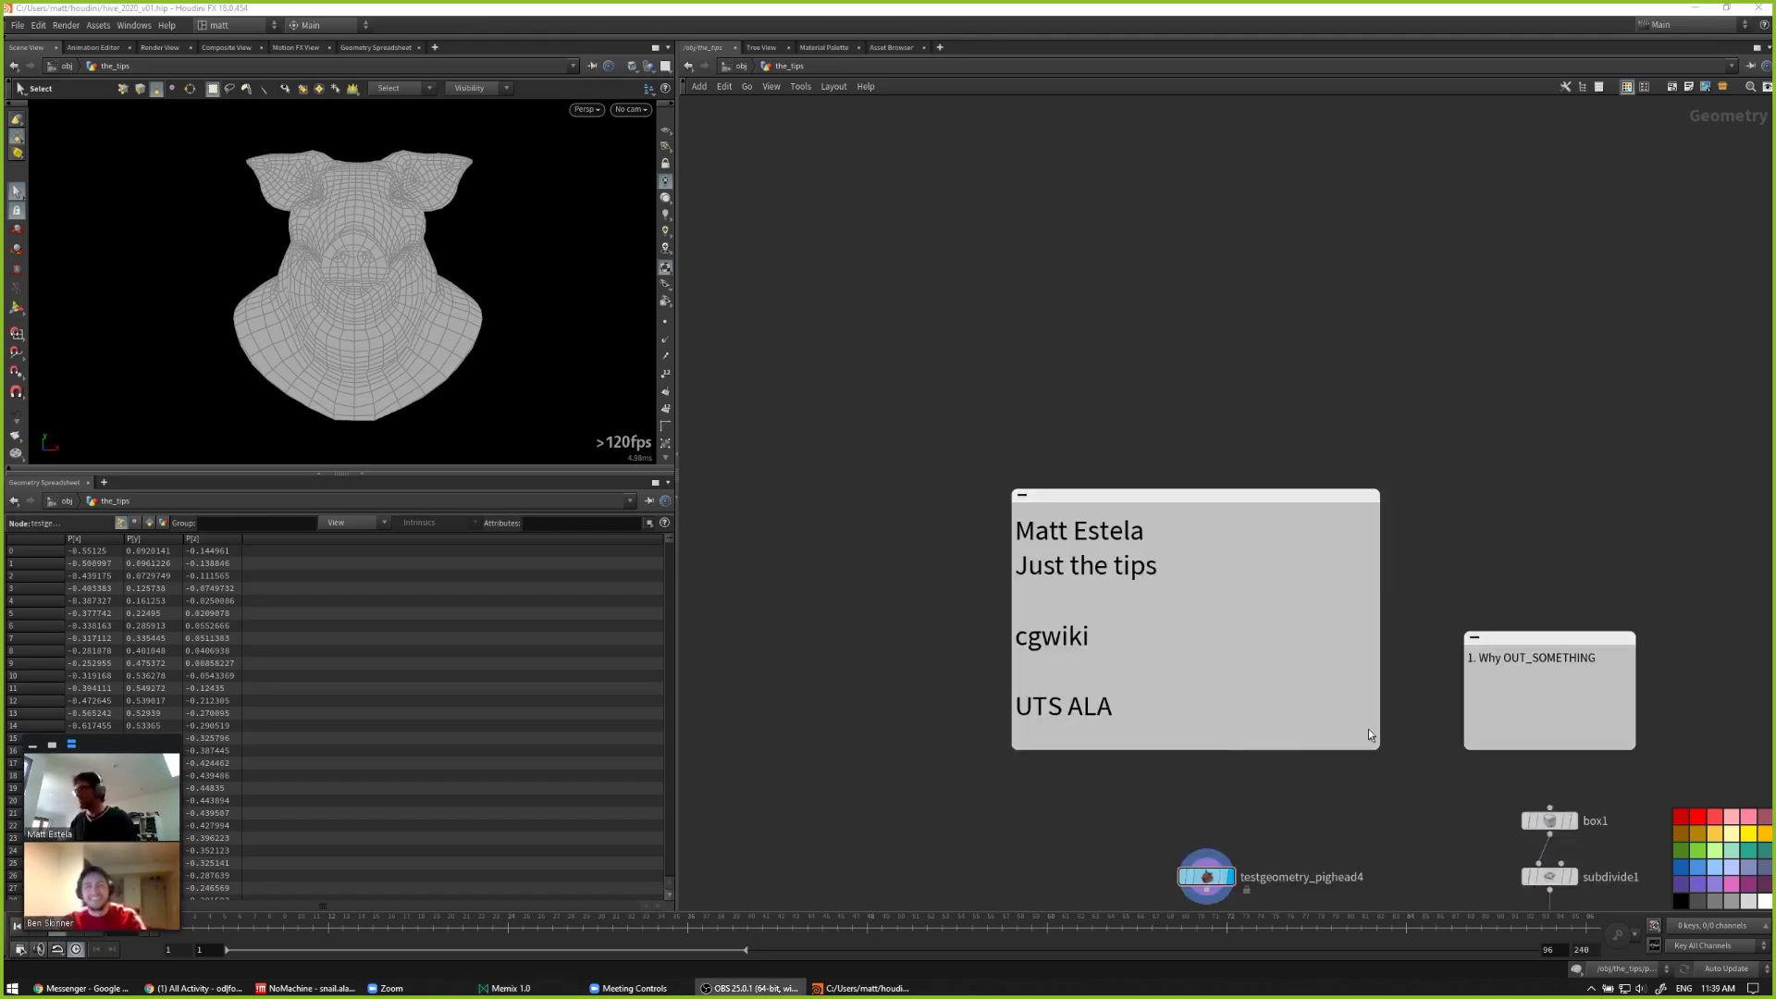
pyautogui.moveTo(1368, 729); pyautogui.dragTo(948, 611, button='middle')
pyautogui.scroll(4, 948, 612)
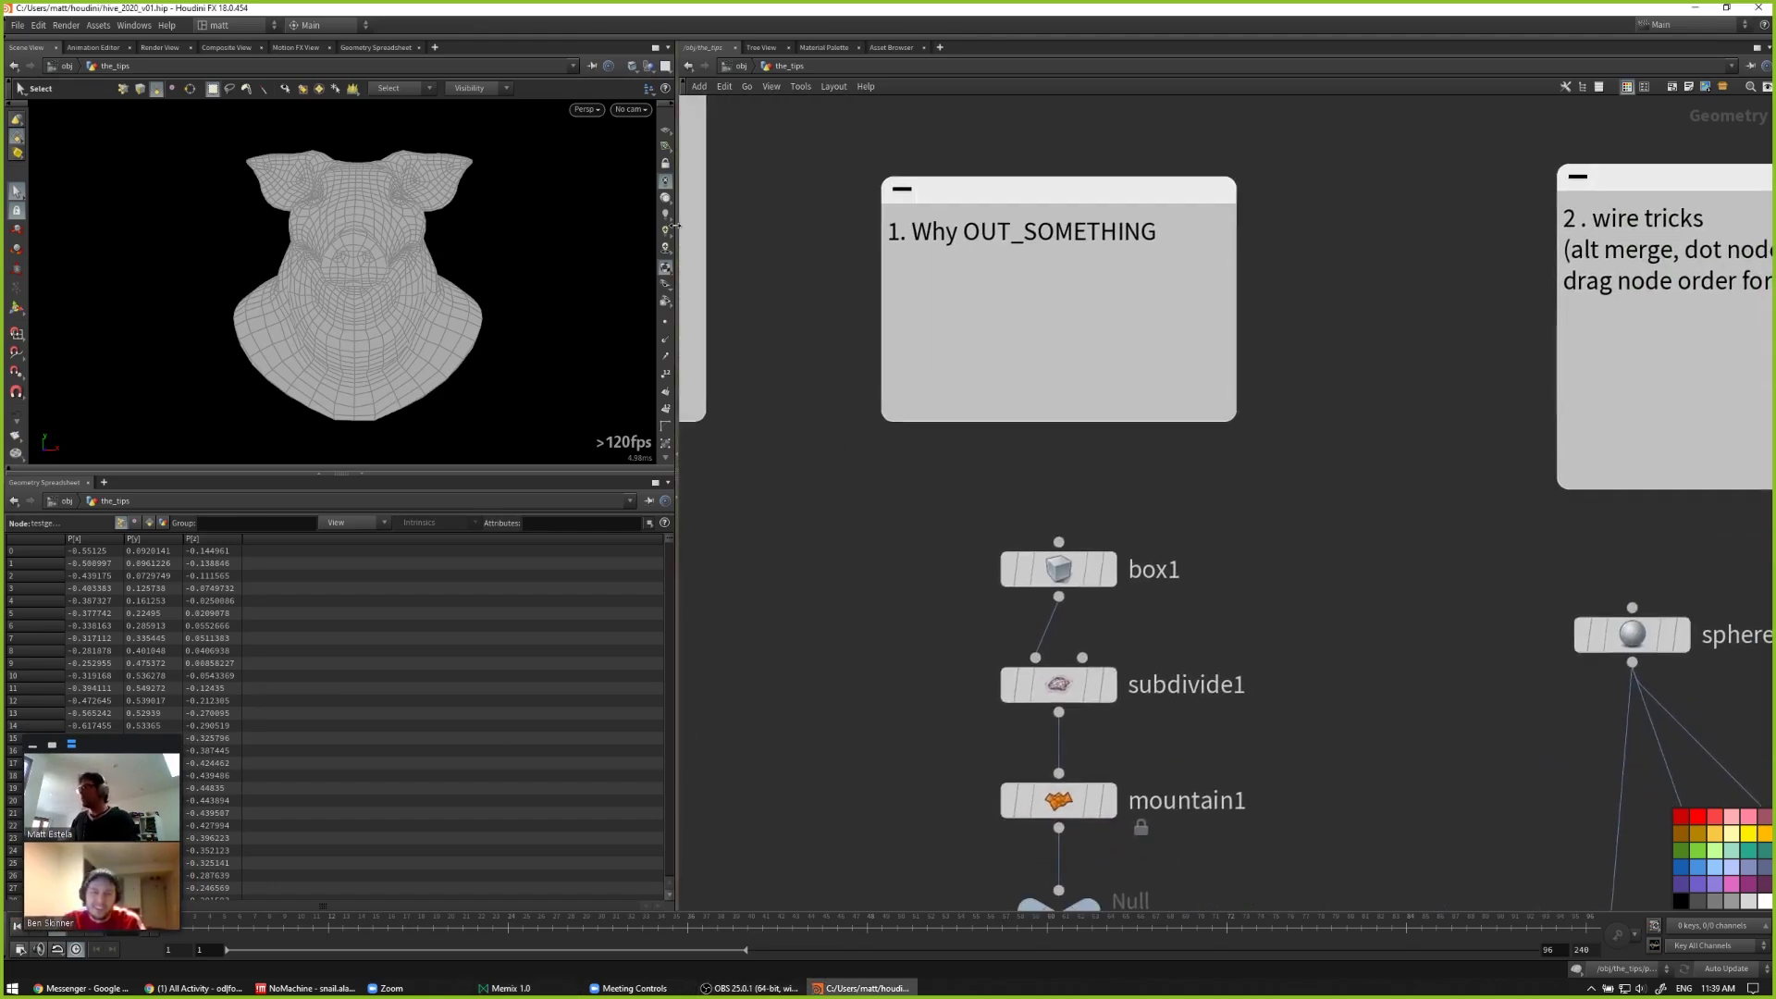
pyautogui.click(1018, 567)
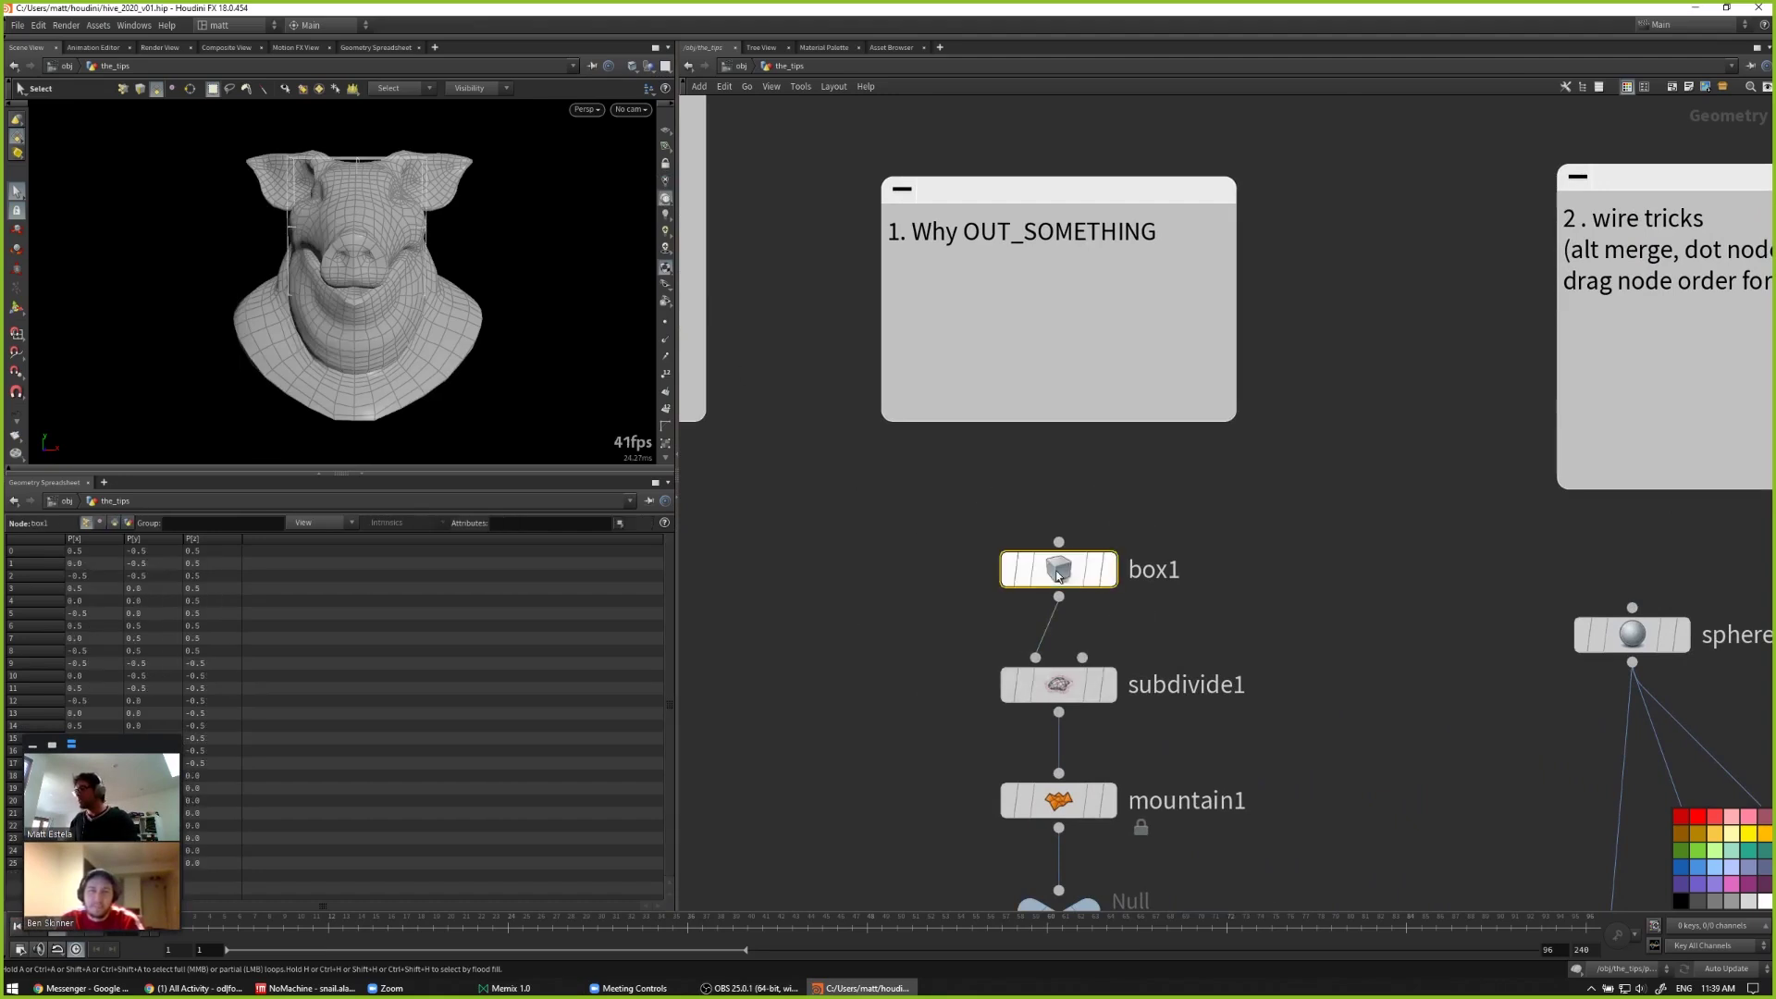
pyautogui.press('r')
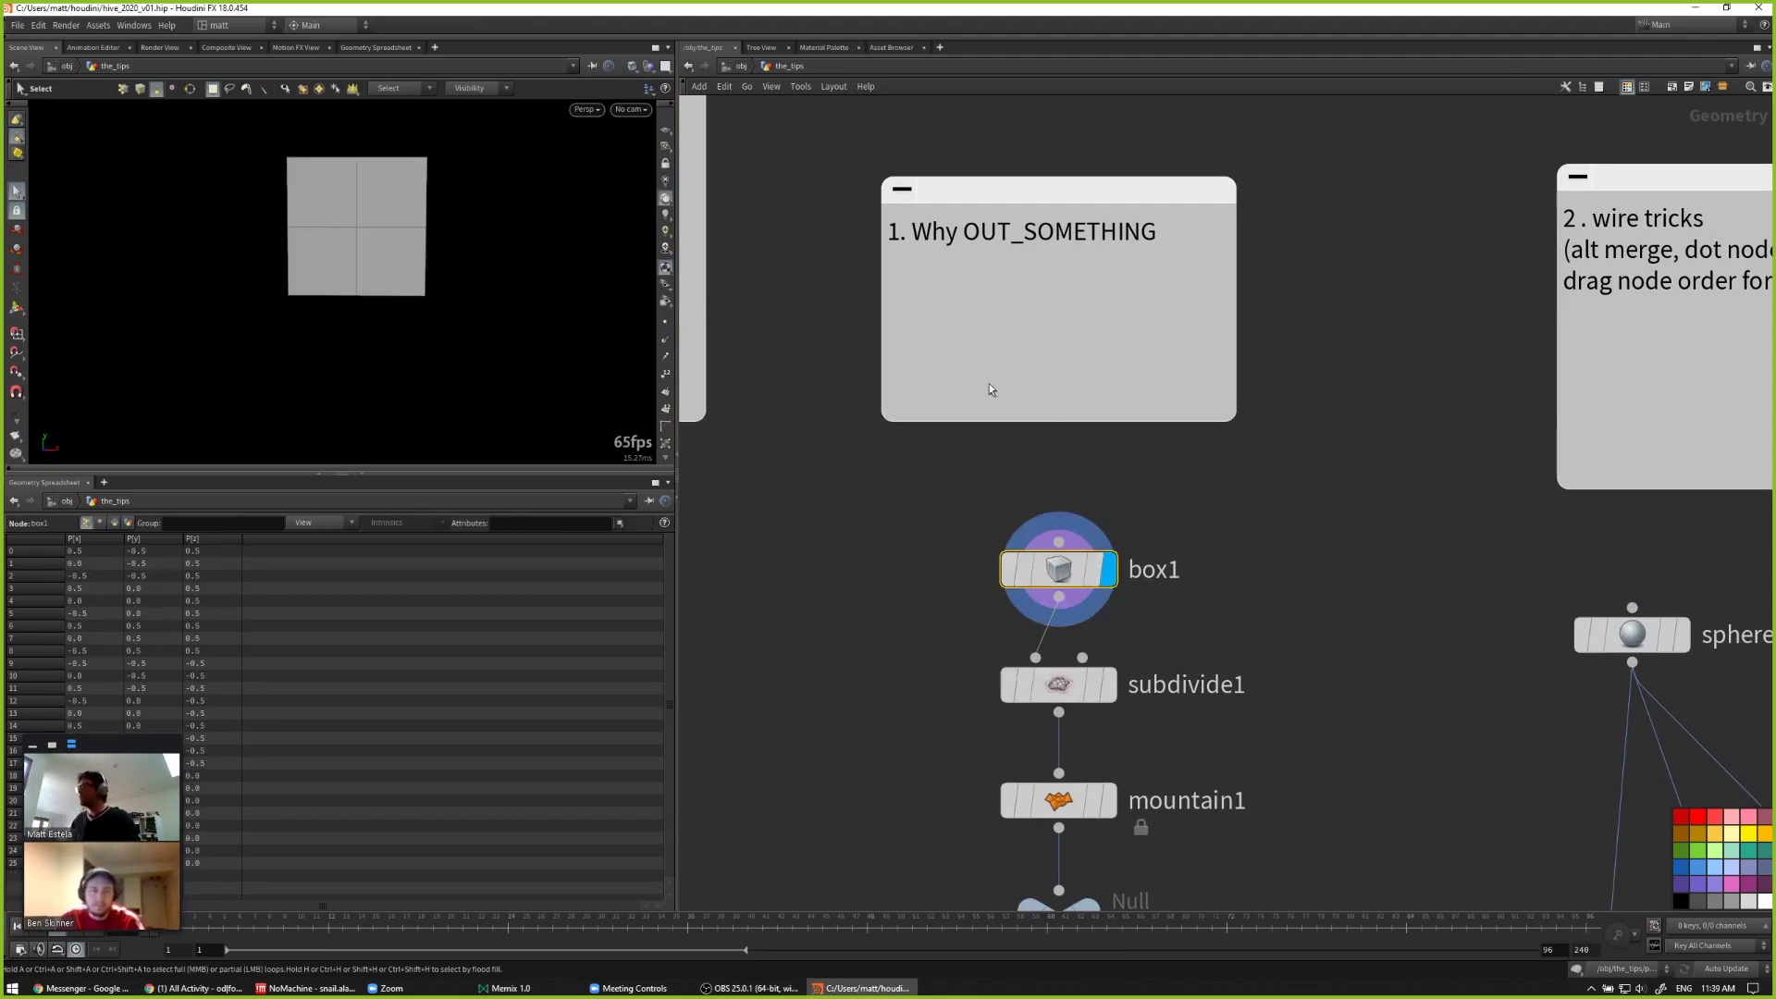
pyautogui.scroll(-3, 1283, 392)
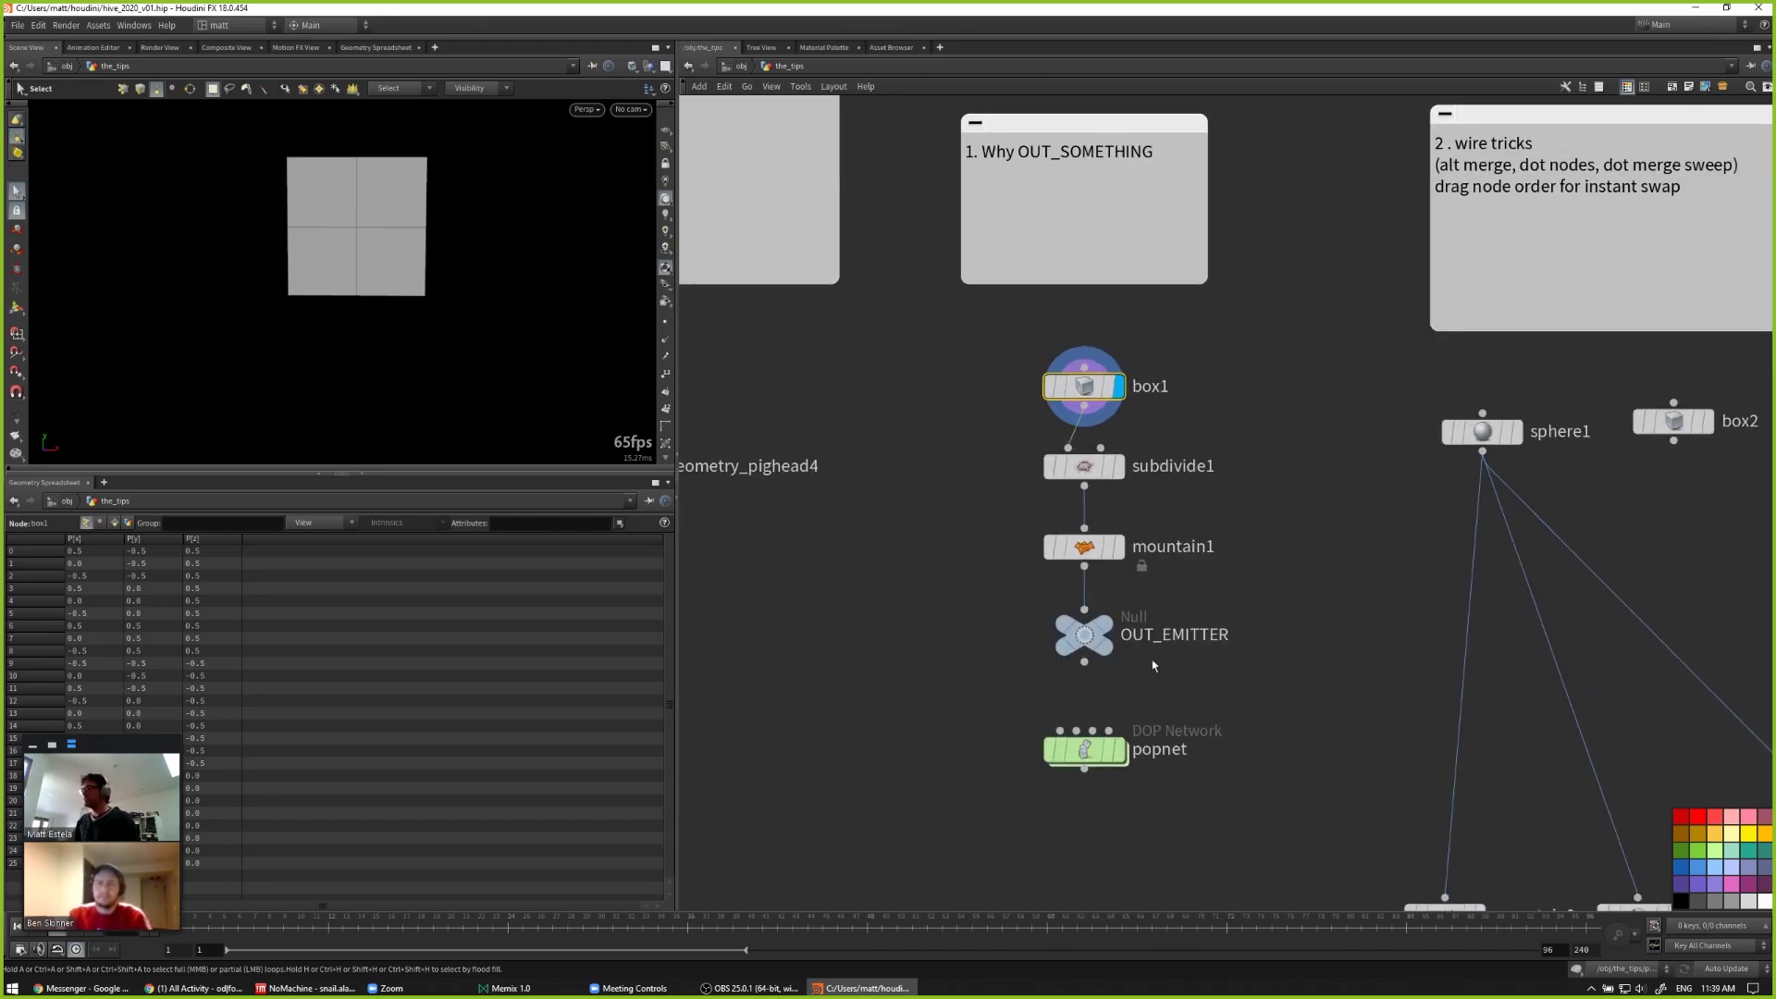
pyautogui.moveTo(1172, 629); pyautogui.dragTo(1125, 613, button='middle')
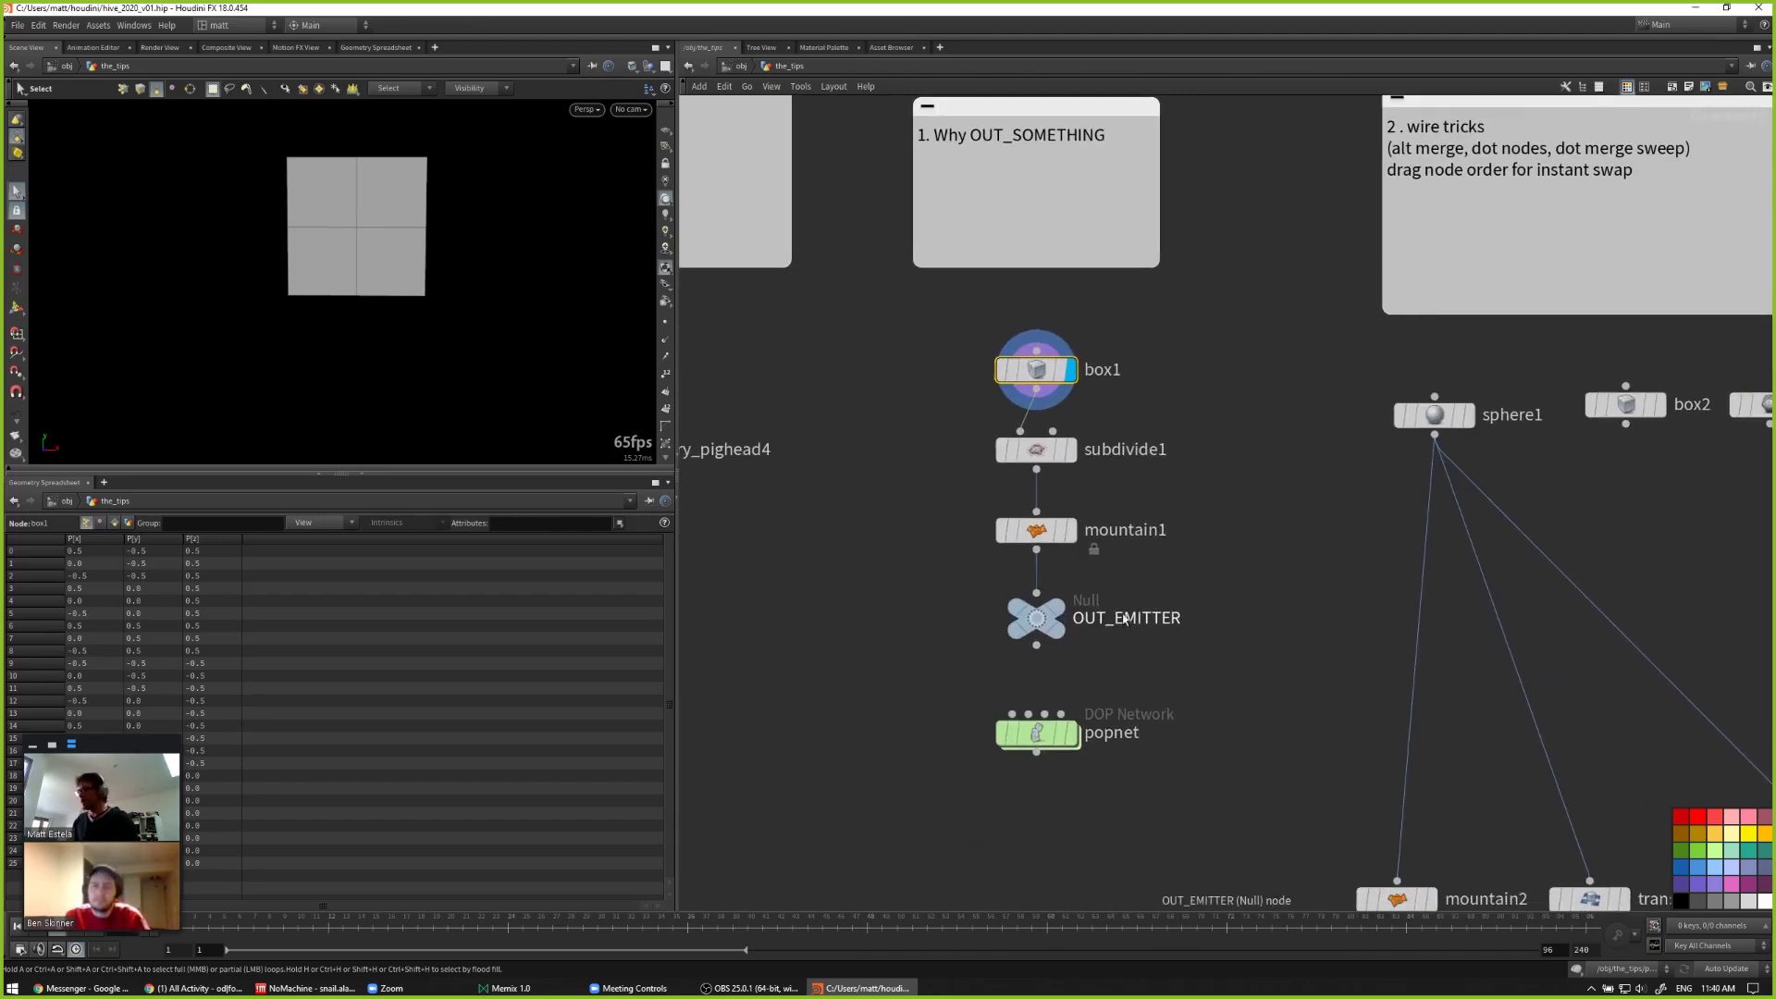
pyautogui.moveTo(1204, 505); pyautogui.dragTo(1155, 576, button='middle')
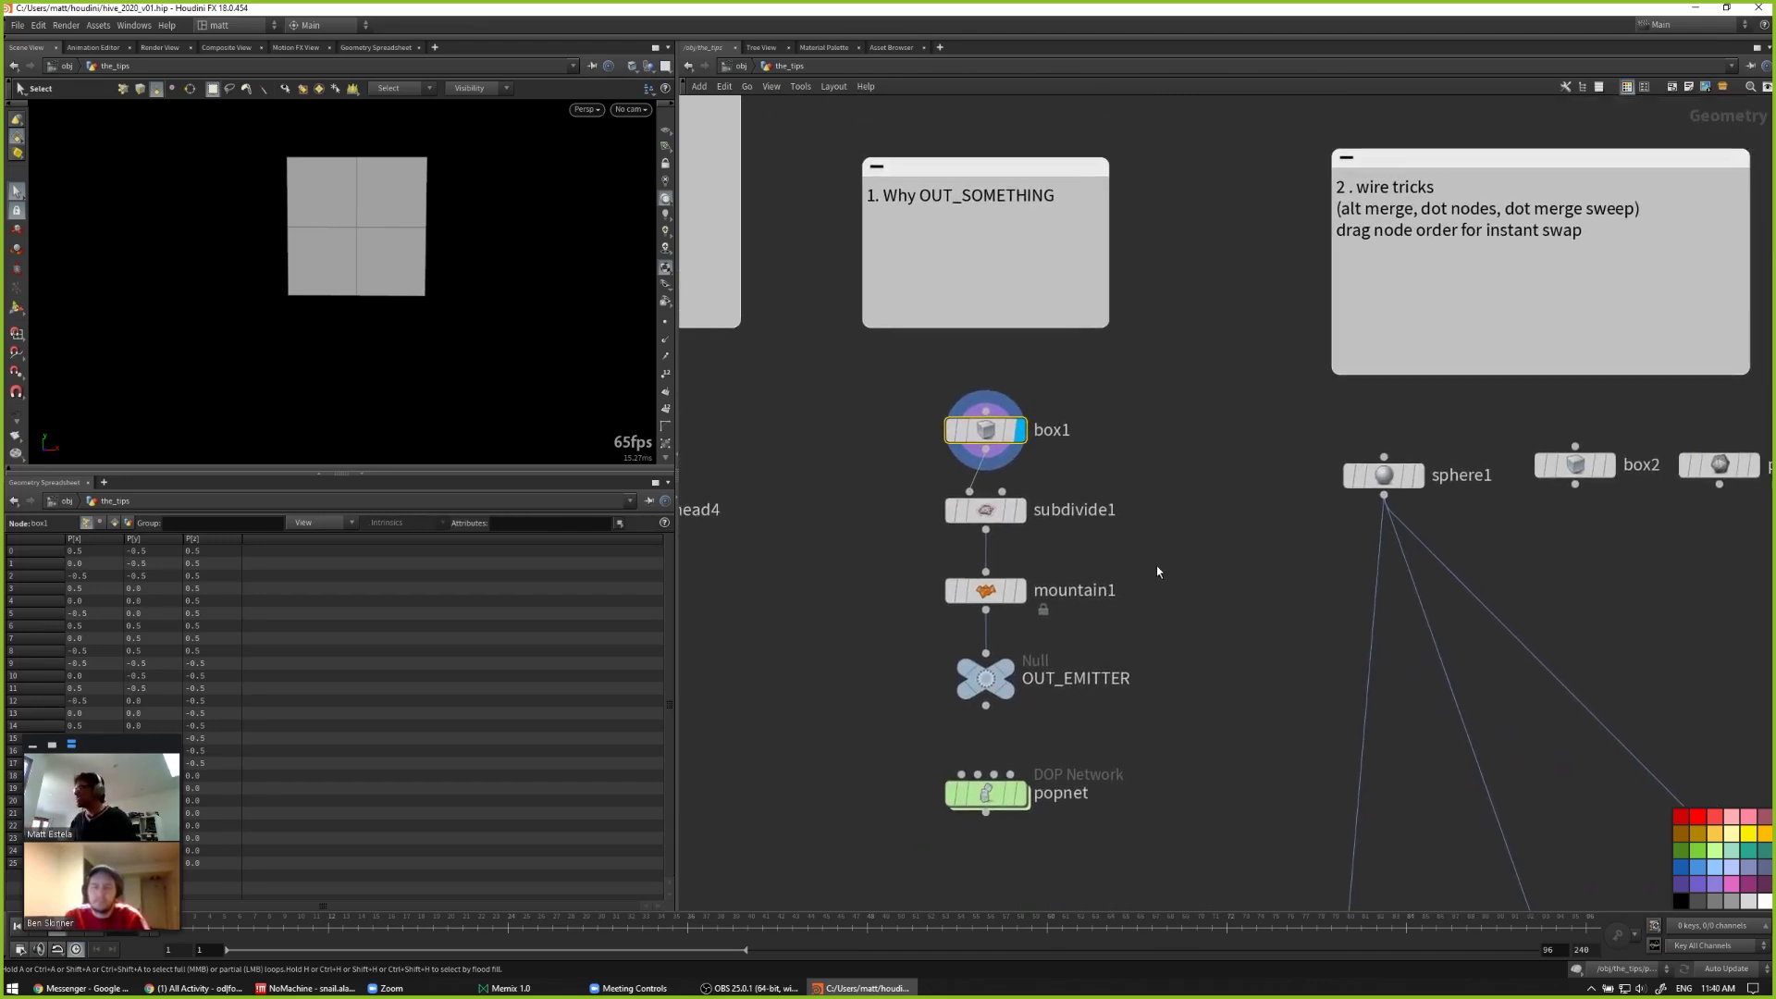
pyautogui.press('Escape')
pyautogui.moveTo(533, 285); pyautogui.dragTo(424, 368)
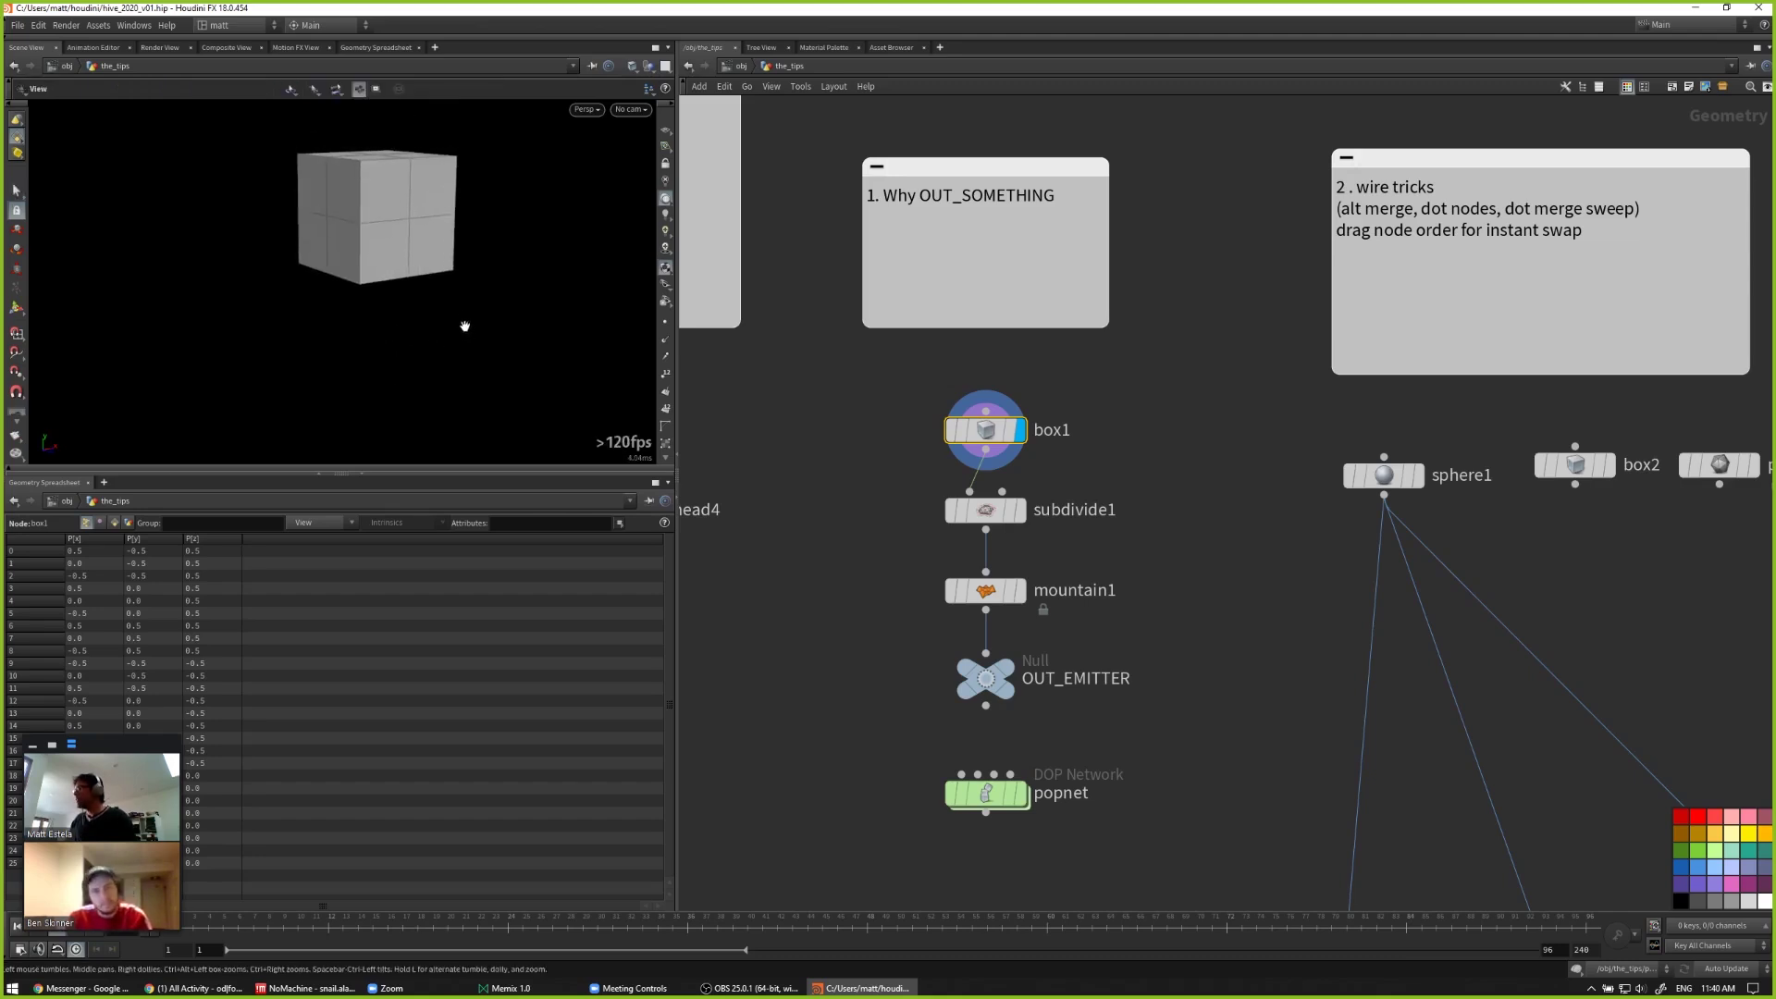
pyautogui.hotkey('space', 'h')
pyautogui.press('s')
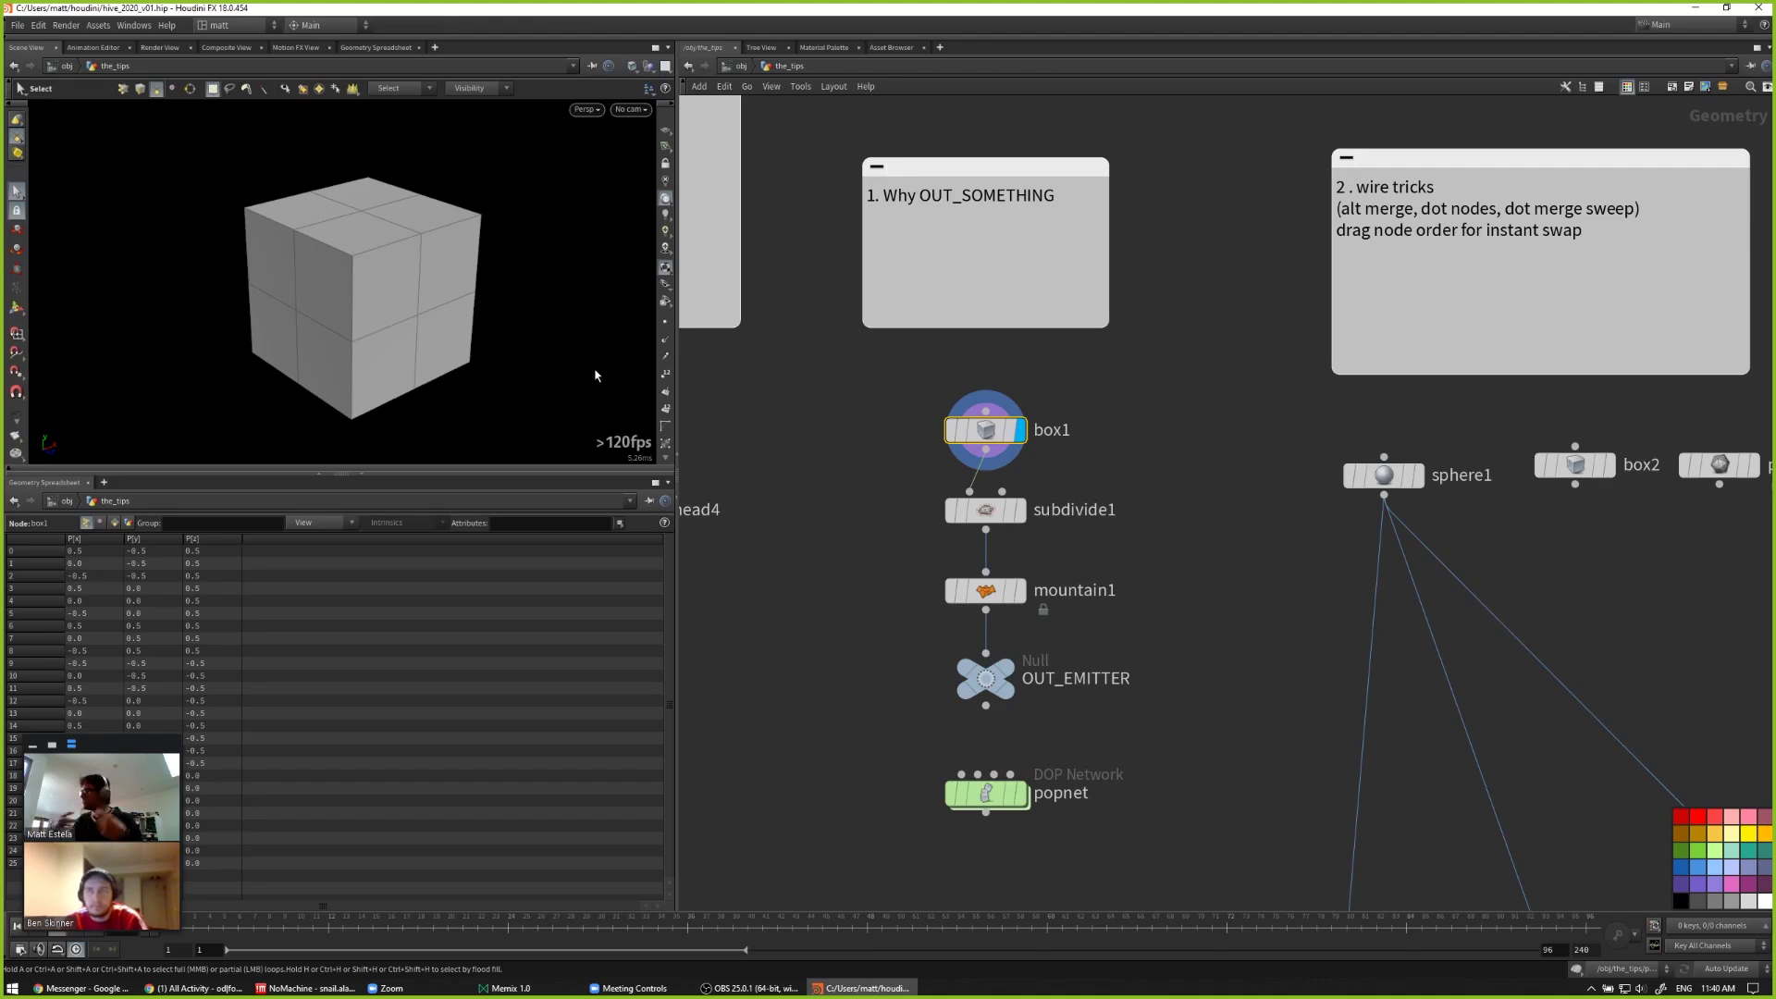
# Step: Display subdivide1, mountain1, then OUT_EMITTER in turn to inspect each stage's geometry
pyautogui.moveTo(1187, 637); pyautogui.dragTo(1173, 597, button='middle')
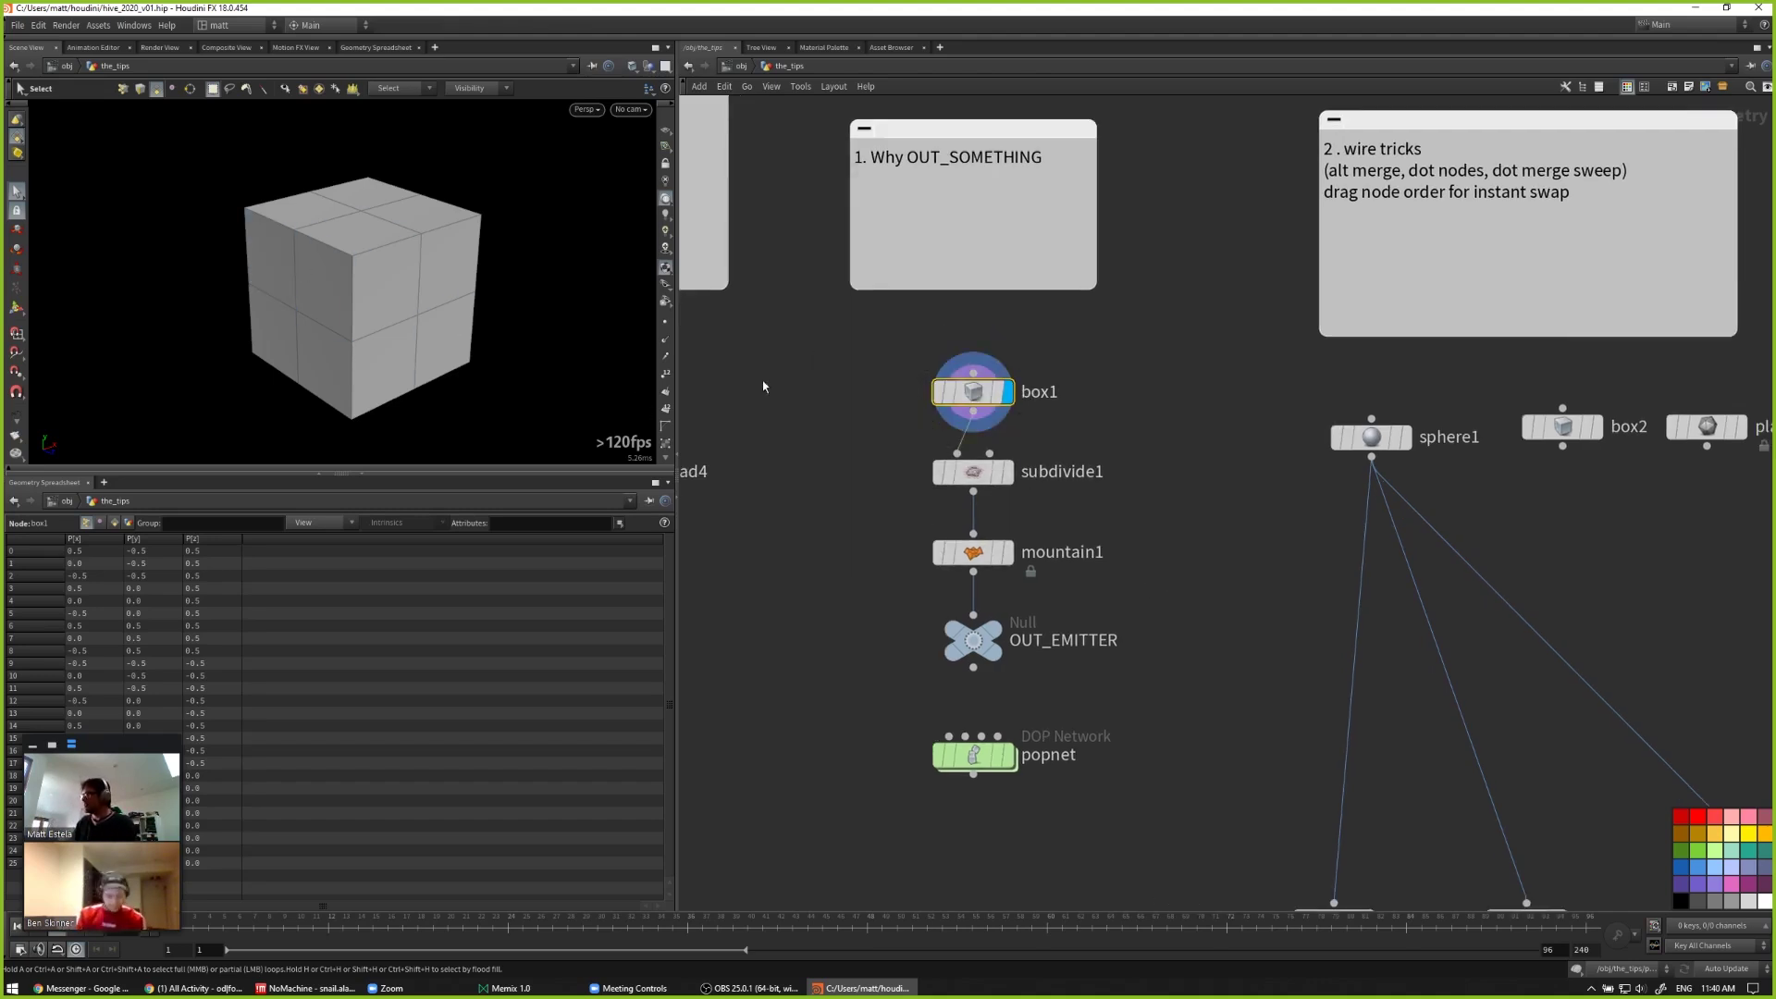
pyautogui.click(973, 472)
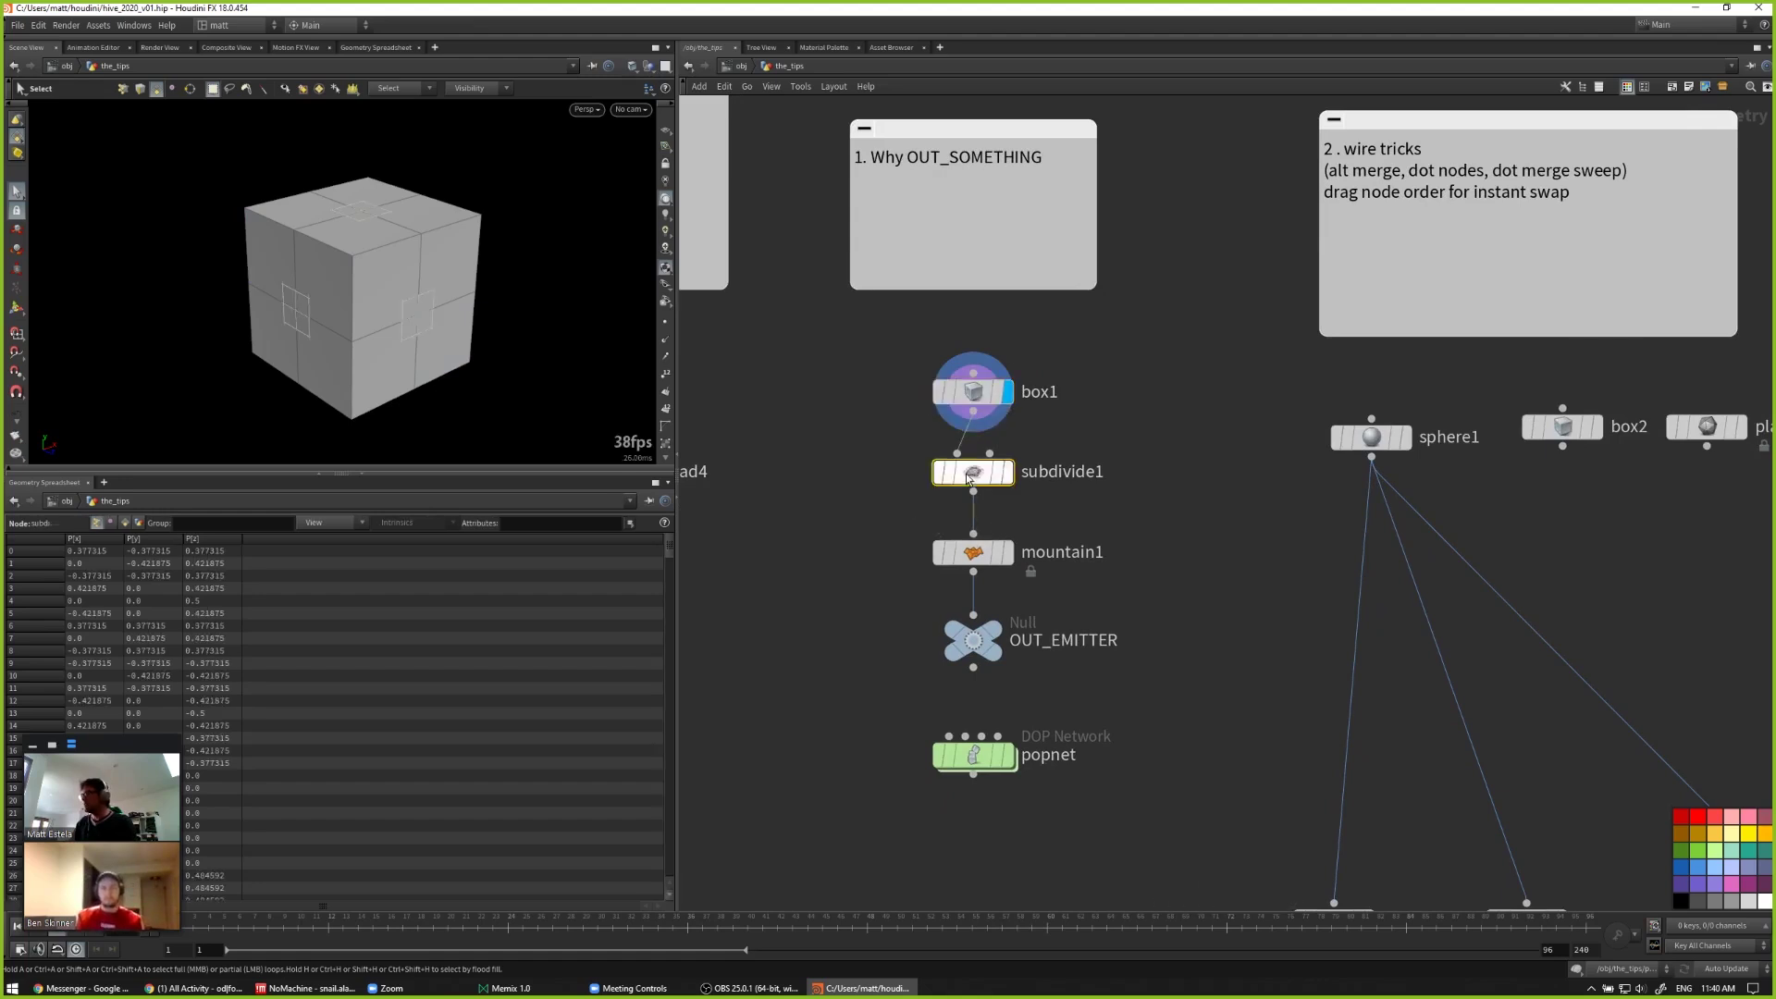
pyautogui.click(976, 553)
pyautogui.moveTo(888, 624); pyautogui.dragTo(880, 586, button='middle')
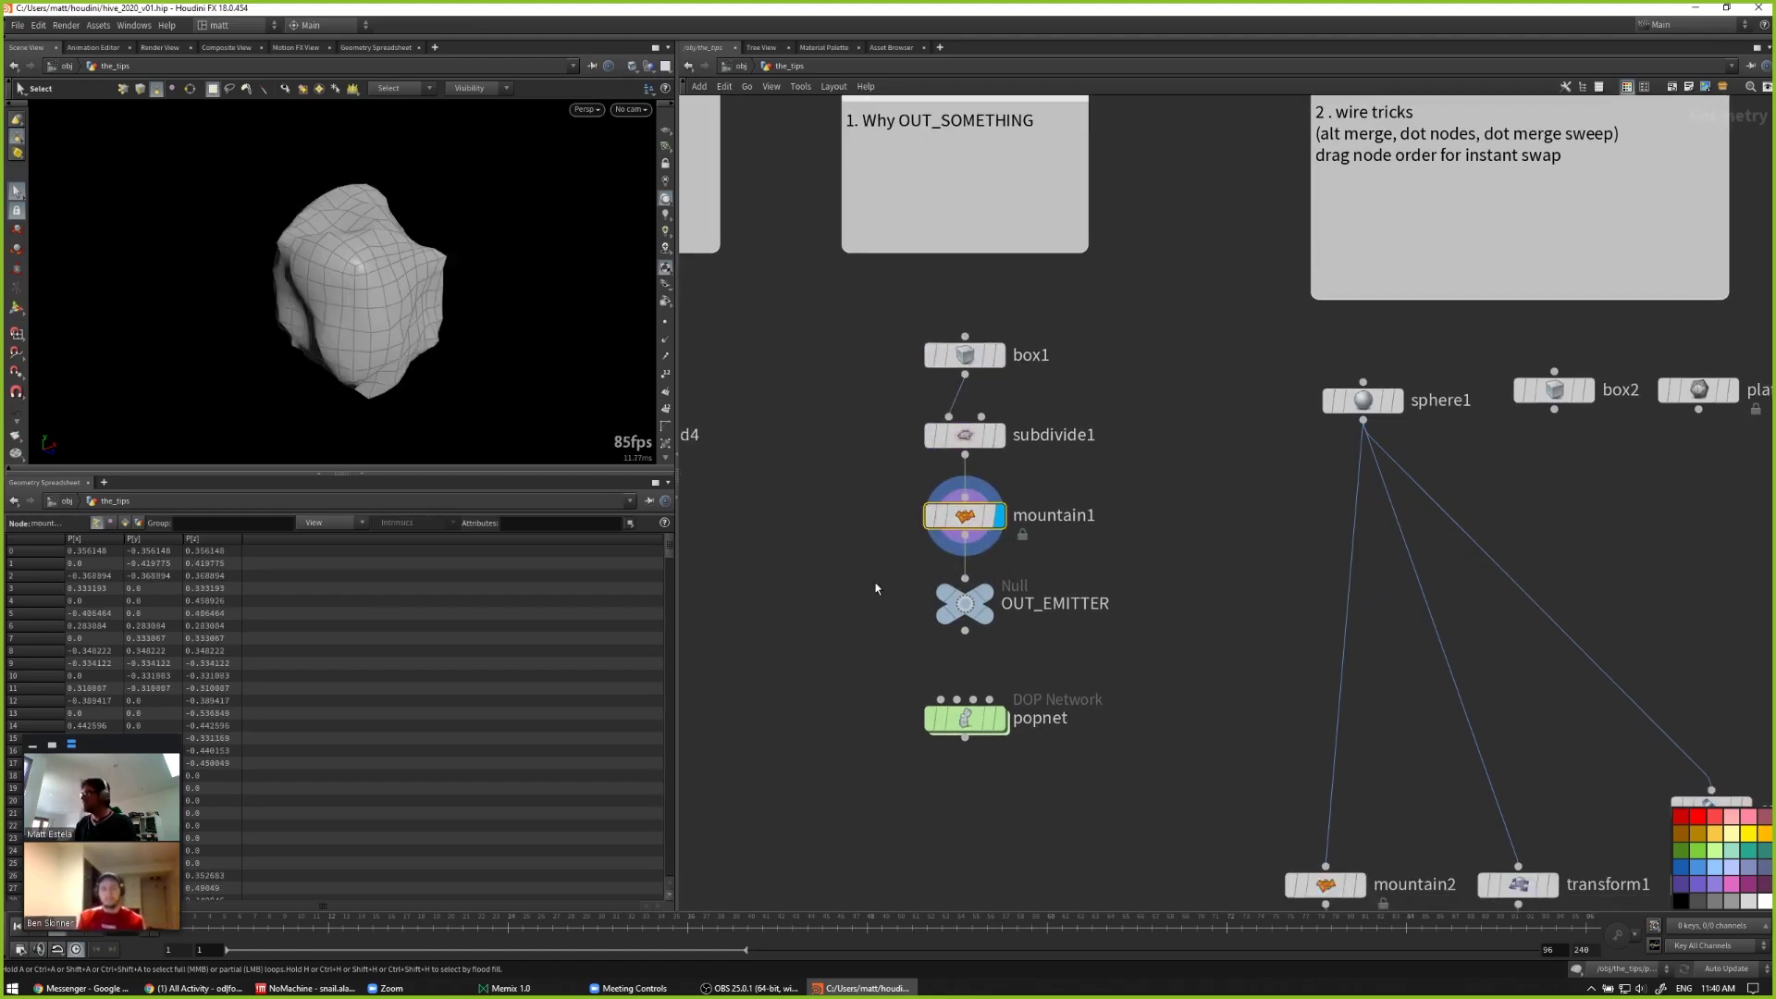
pyautogui.click(973, 610)
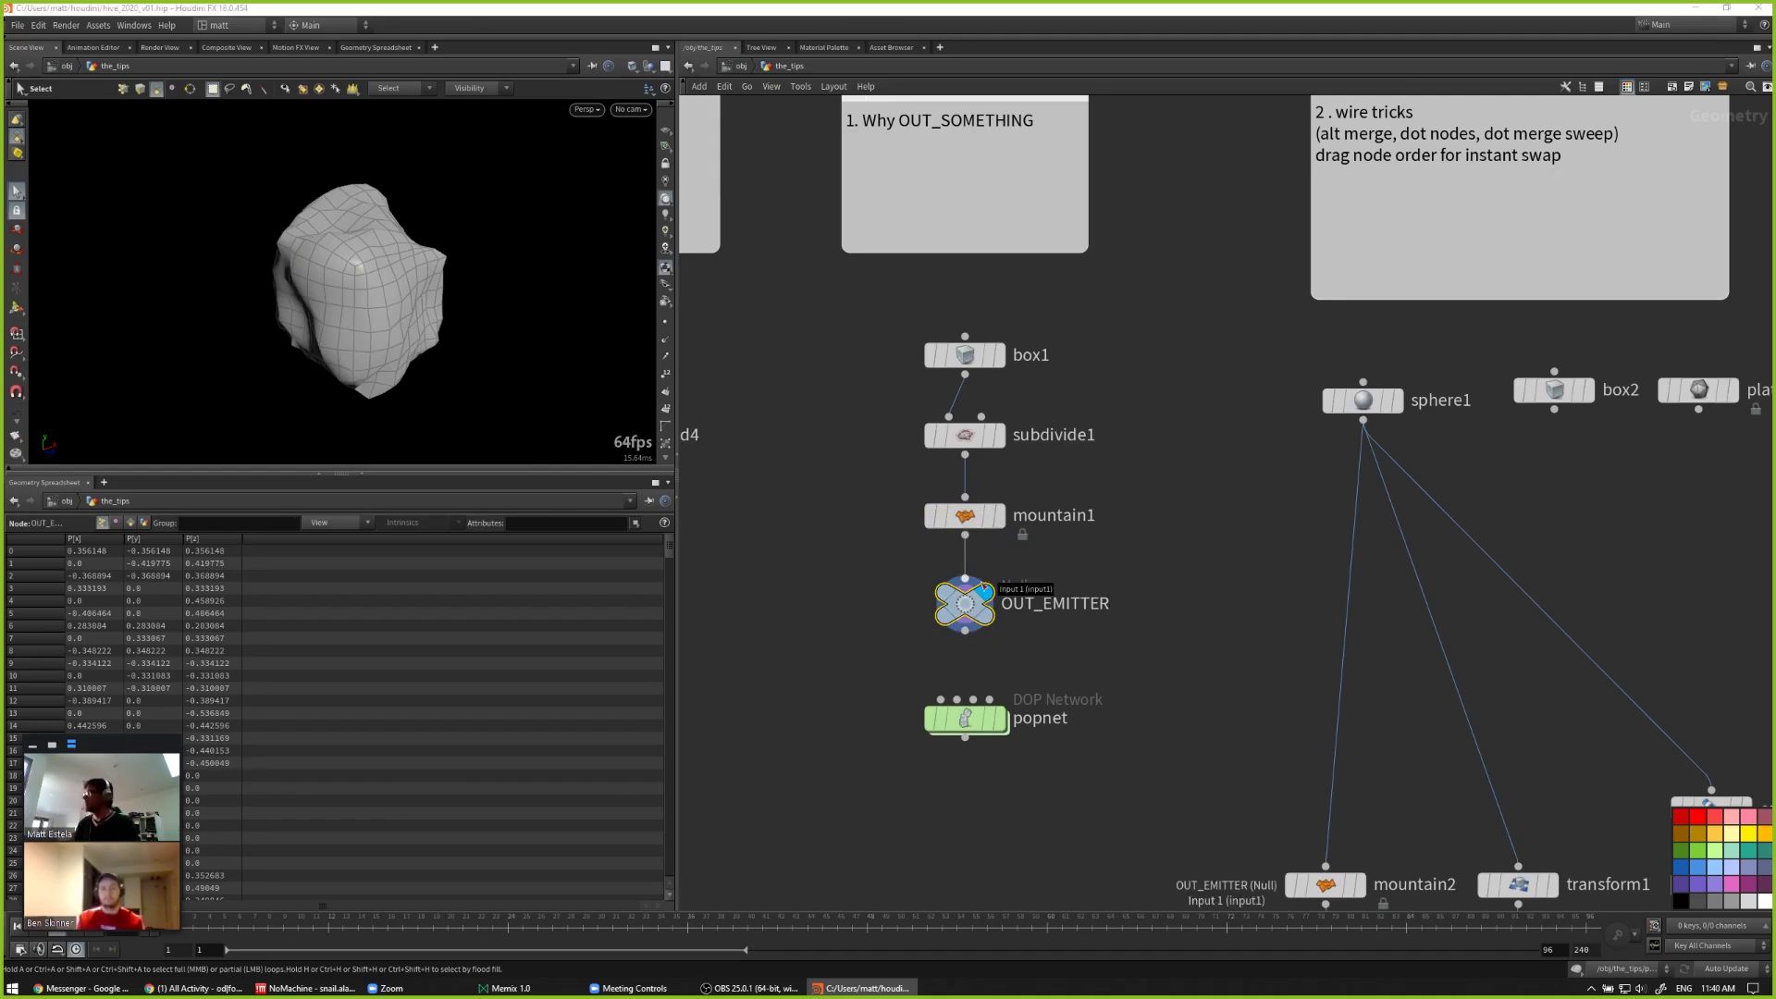
pyautogui.moveTo(1145, 543); pyautogui.dragTo(1081, 486, button='middle')
pyautogui.moveTo(902, 548)
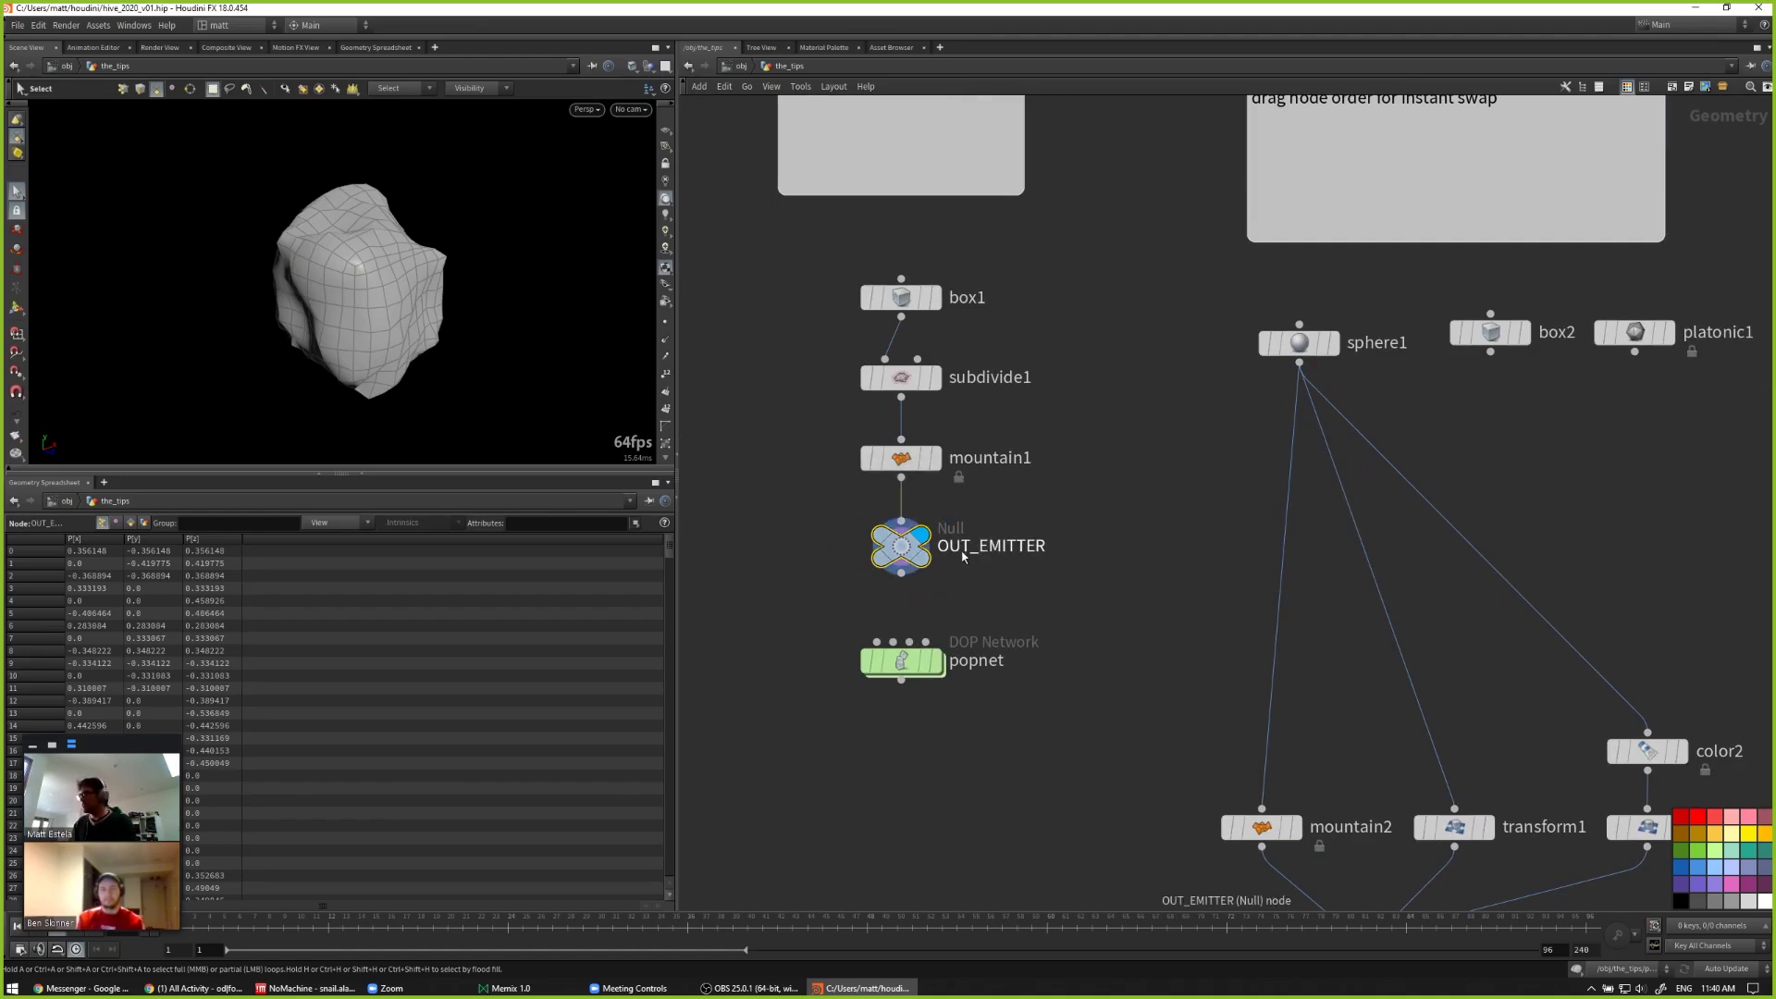
pyautogui.moveTo(904, 612); pyautogui.dragTo(895, 575, button='middle')
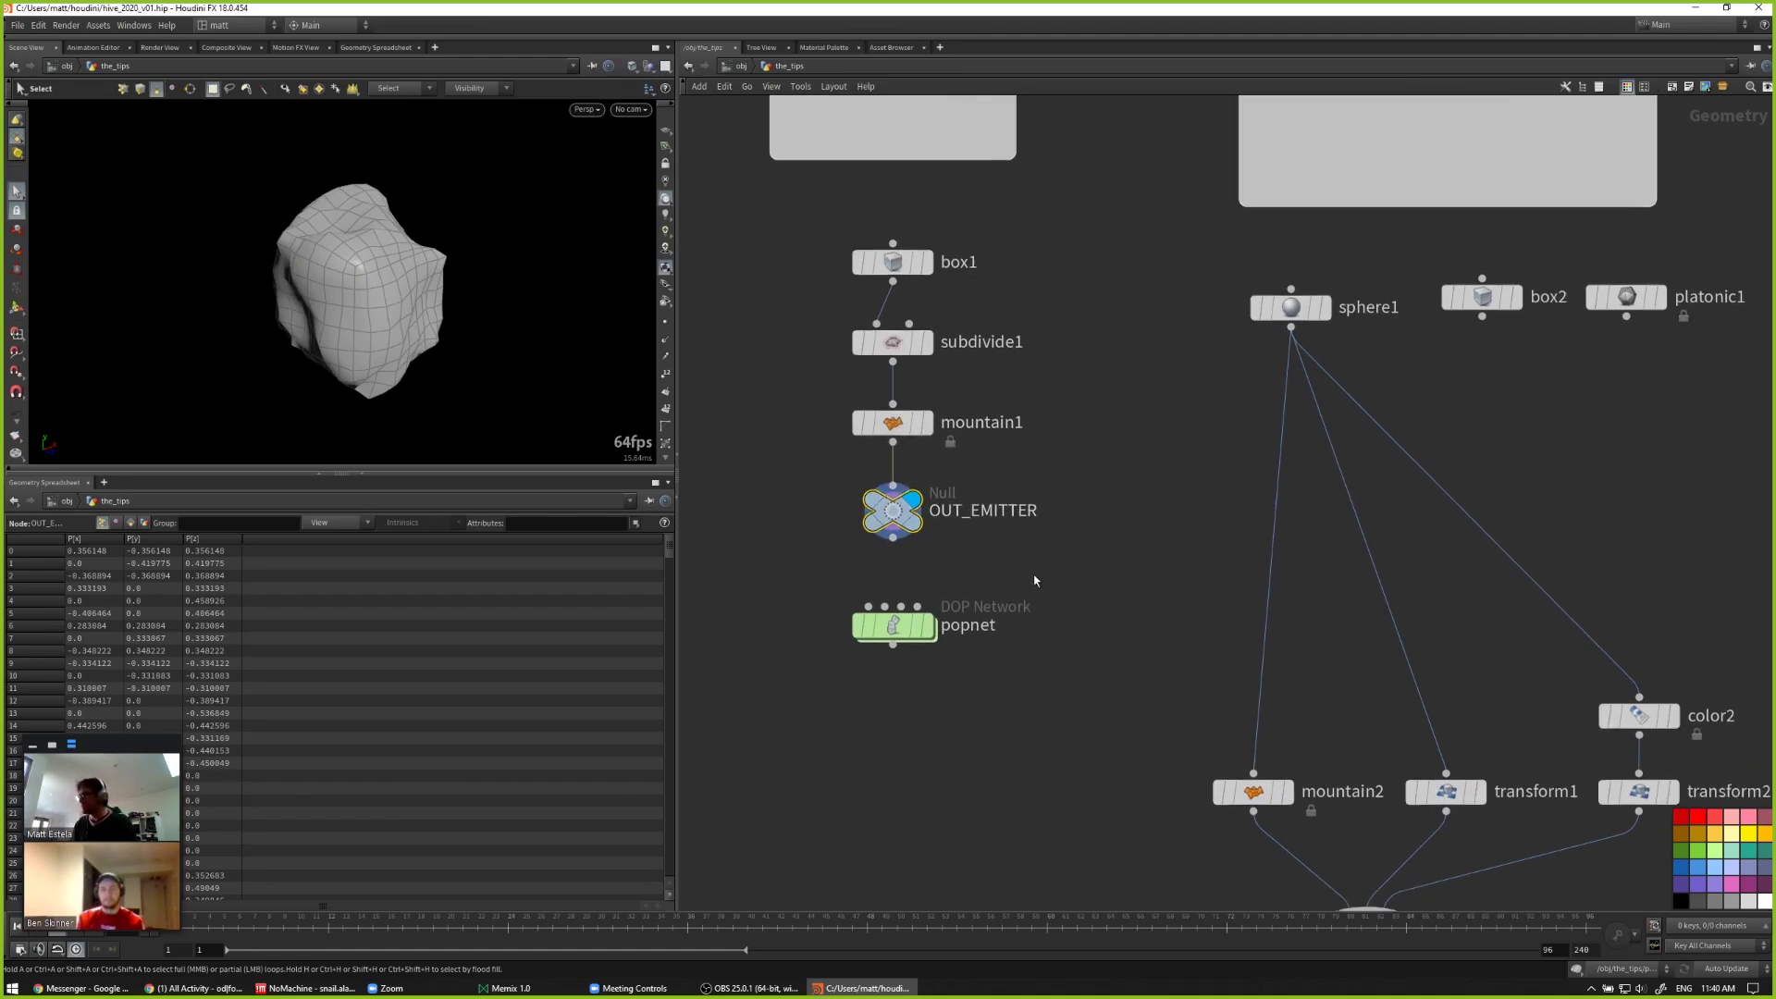
pyautogui.moveTo(892, 636)
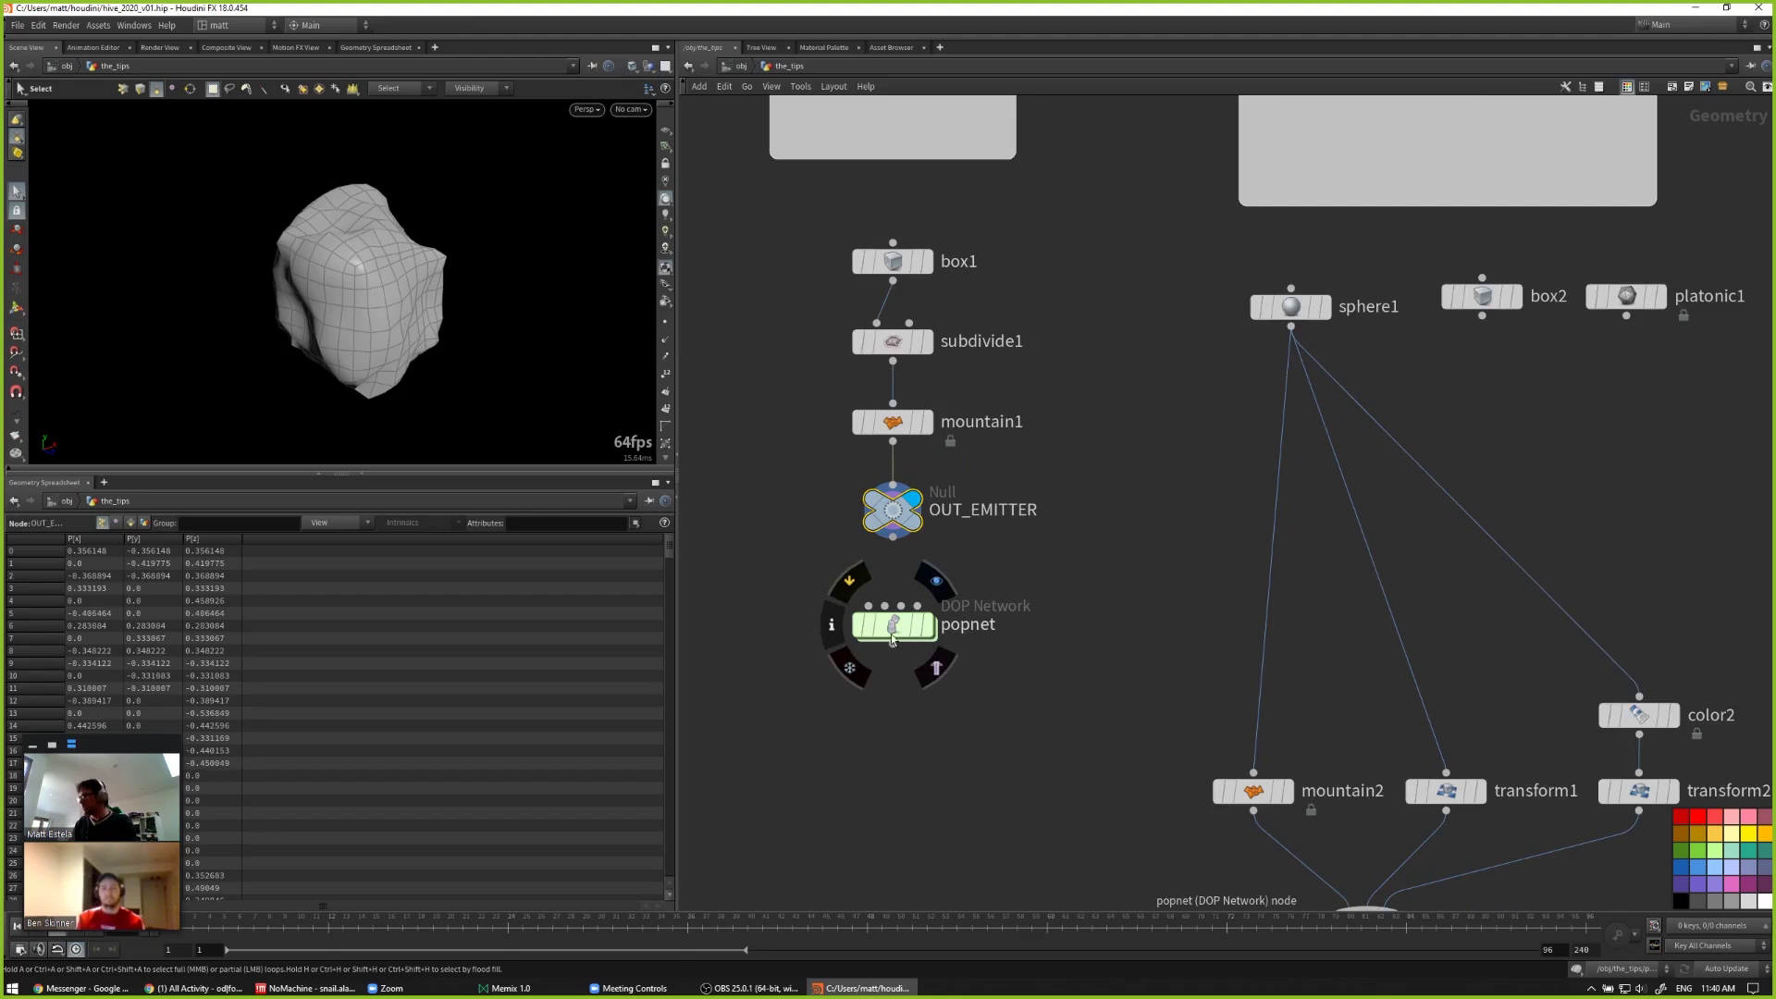
# Step: Dive into popnet and open source_first_input's parameters in a floating panel
pyautogui.doubleClick(893, 629)
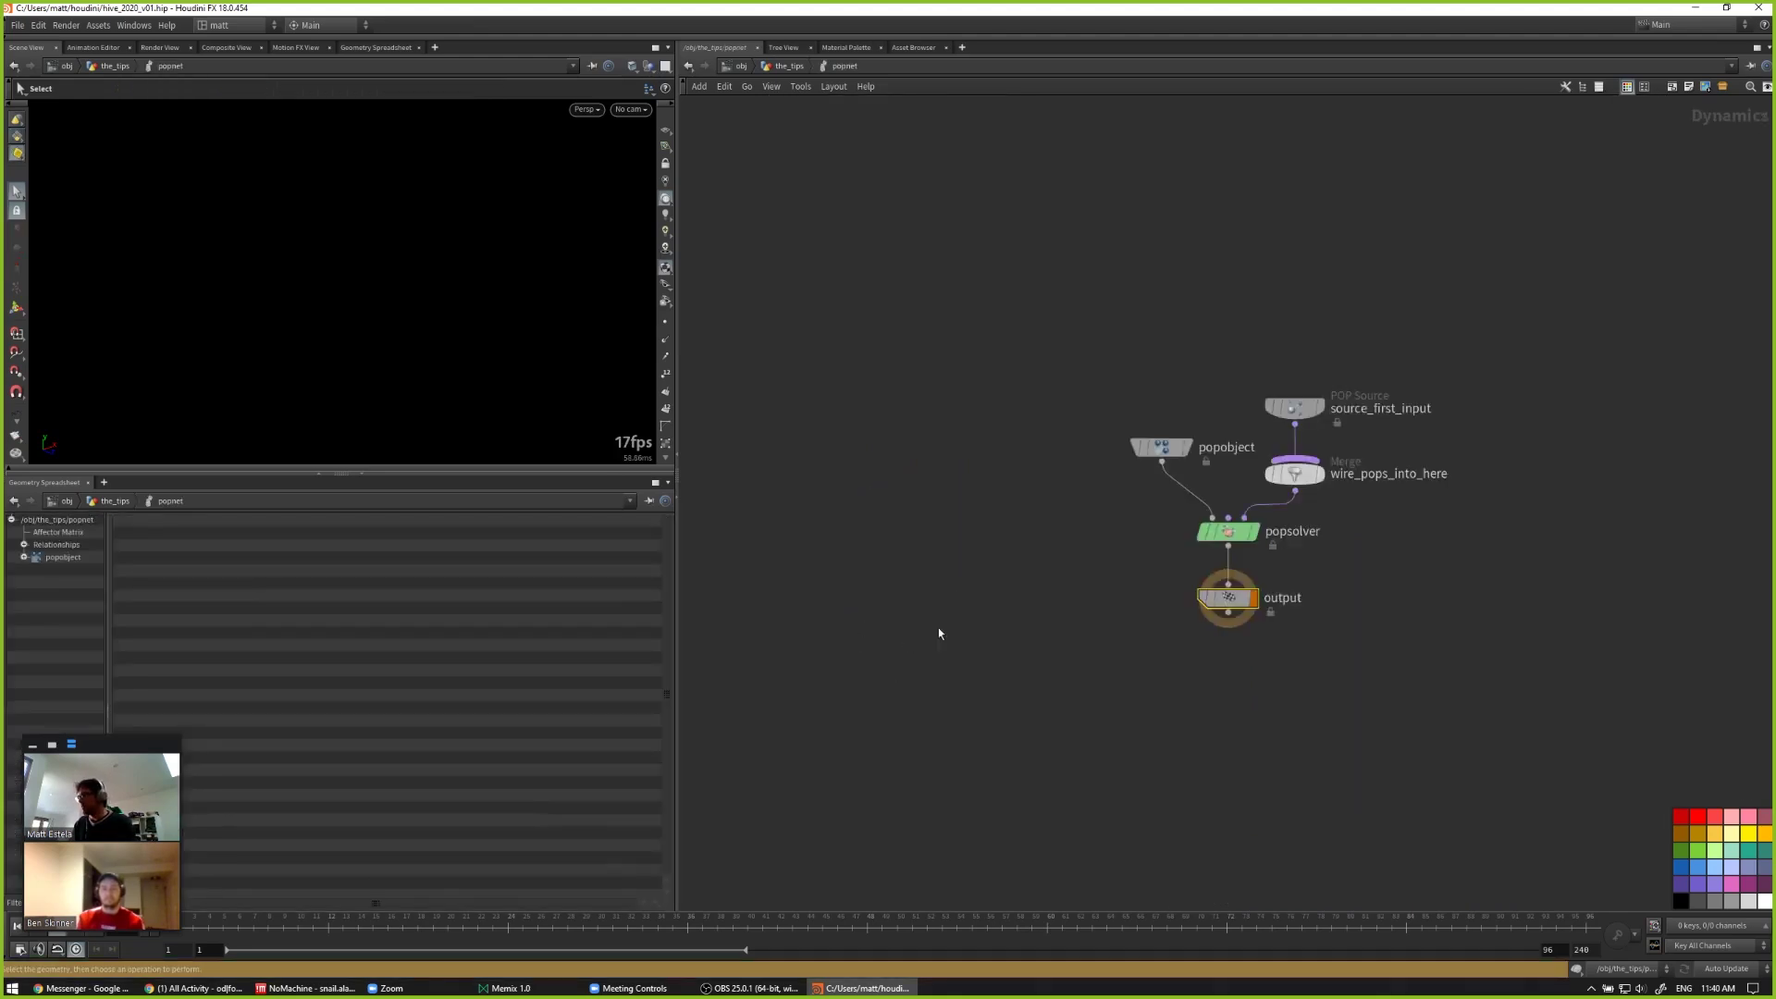
pyautogui.moveTo(1182, 334); pyautogui.dragTo(1079, 325, button='middle')
pyautogui.click(1071, 424)
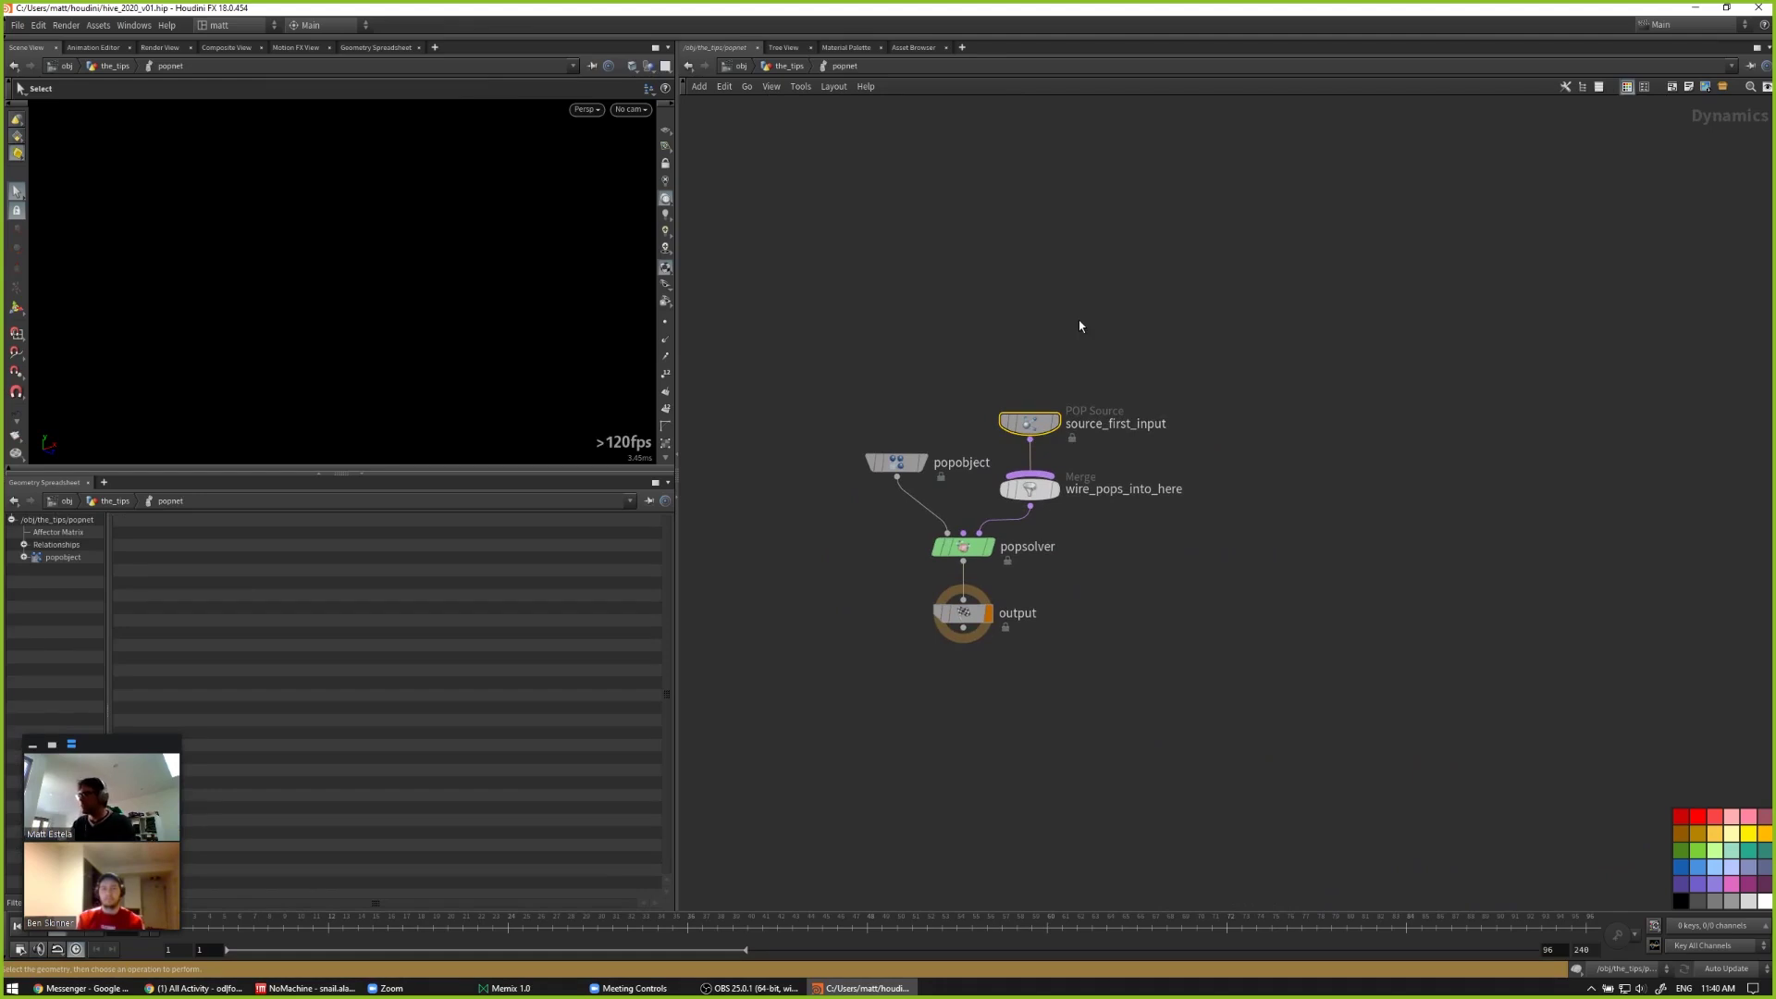
pyautogui.press('p')
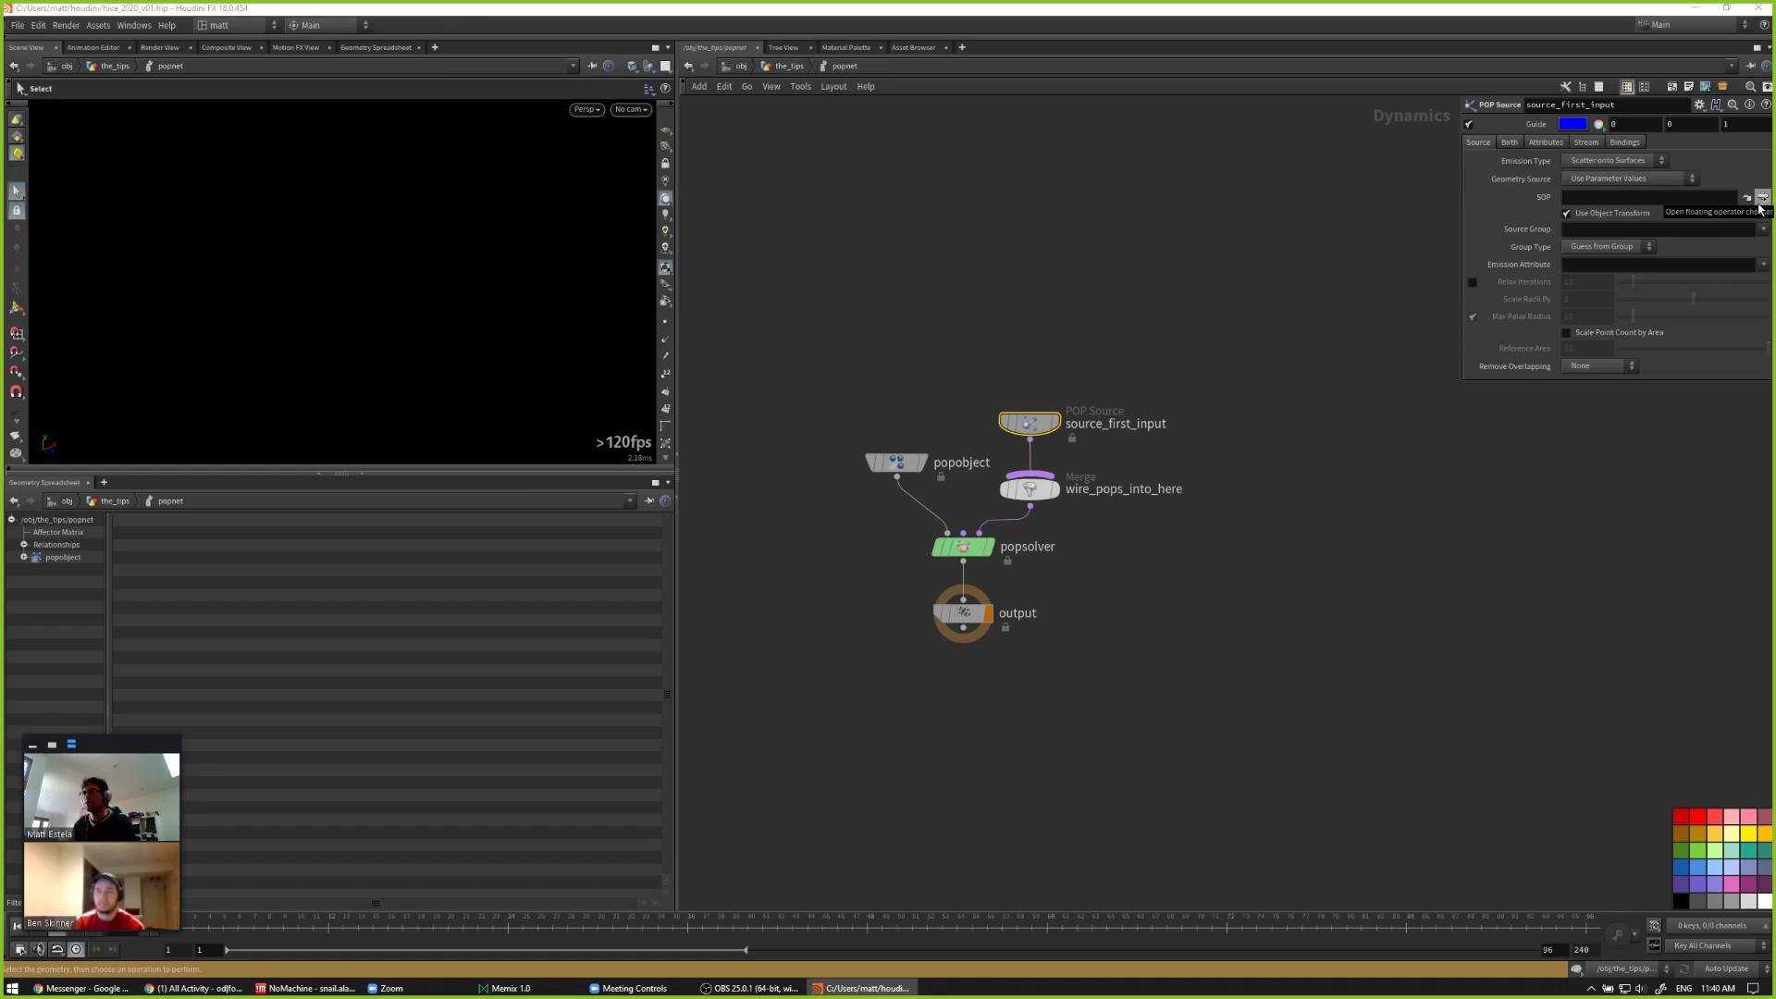
# Step: Set the source's SOP path to /obj/the_tips/OUT_EMITTER using the node chooser
pyautogui.click(1761, 198)
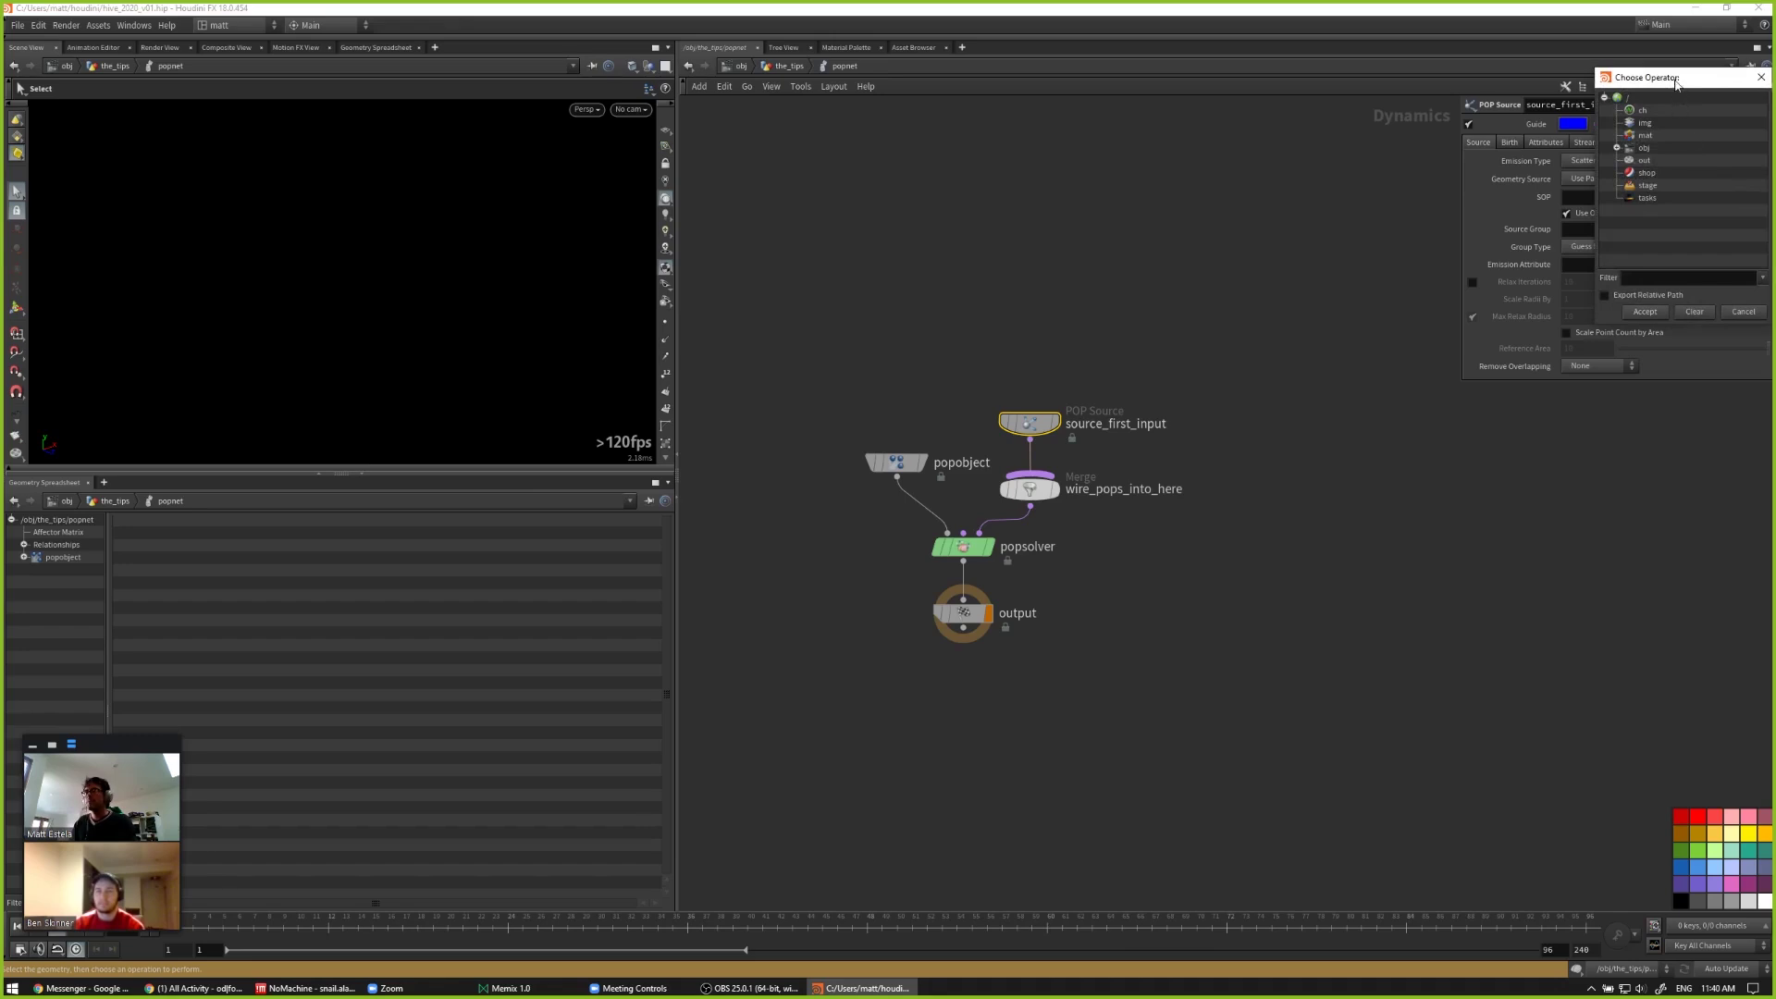
pyautogui.moveTo(1676, 83); pyautogui.dragTo(1480, 135)
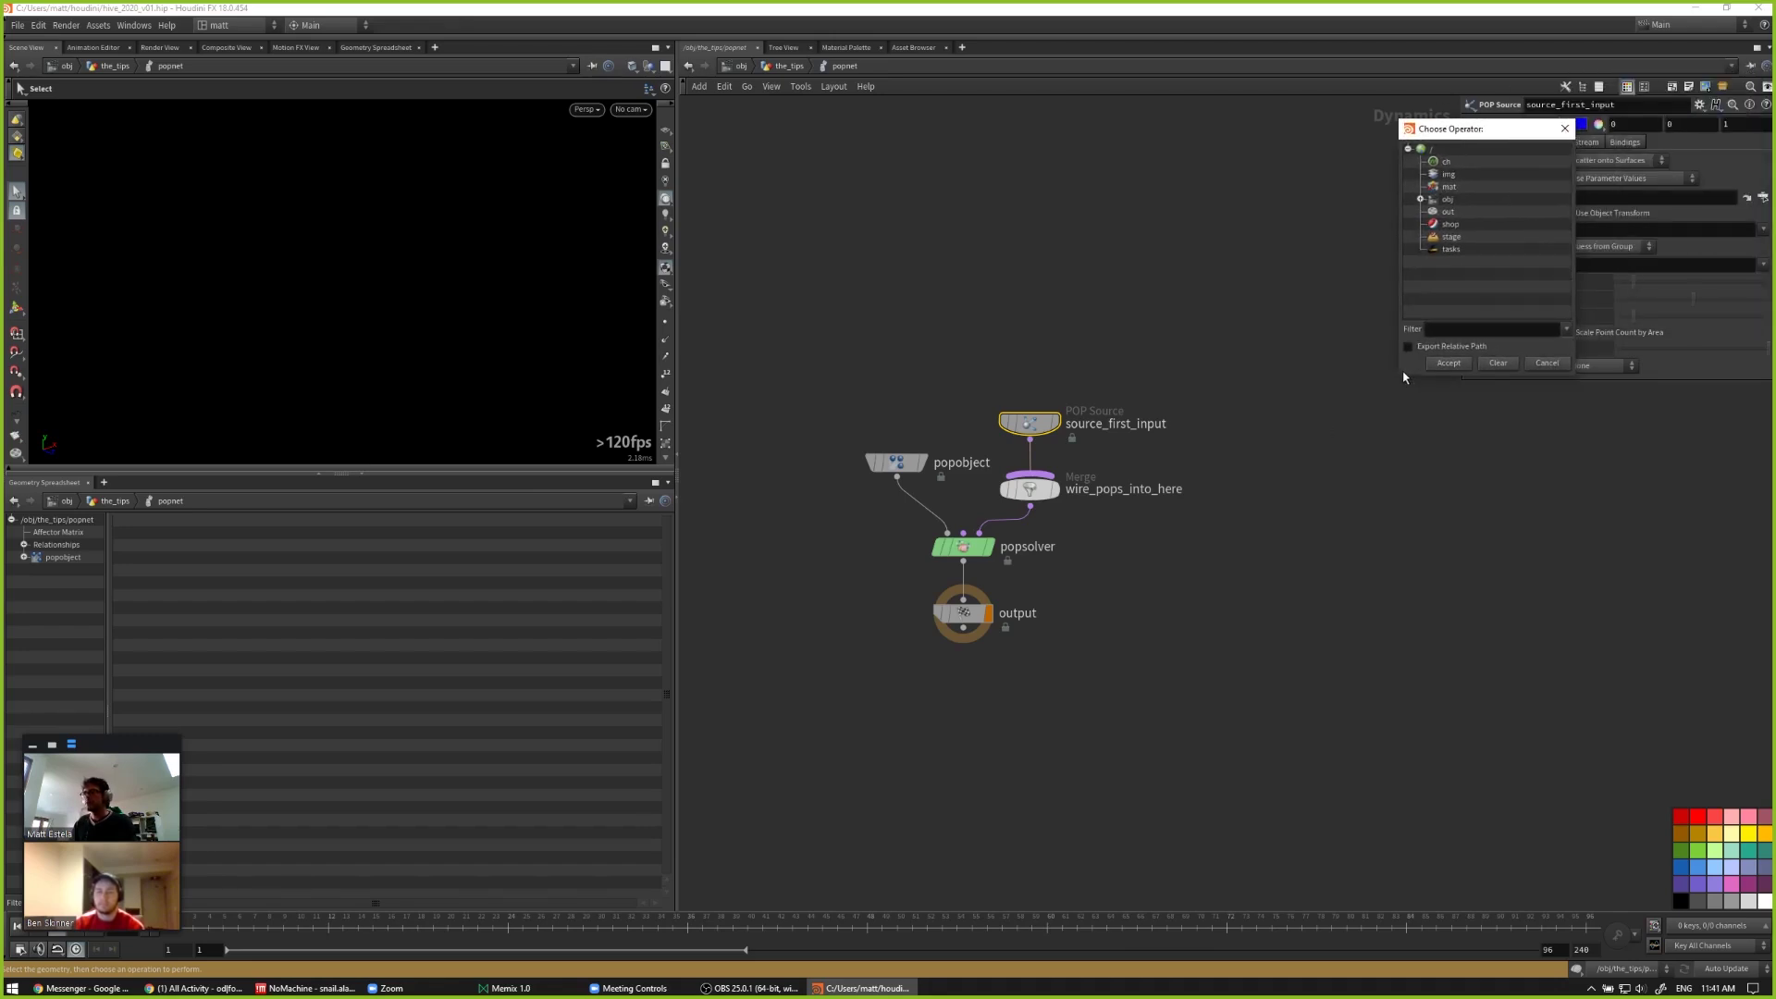
pyautogui.moveTo(1400, 375); pyautogui.dragTo(1167, 524)
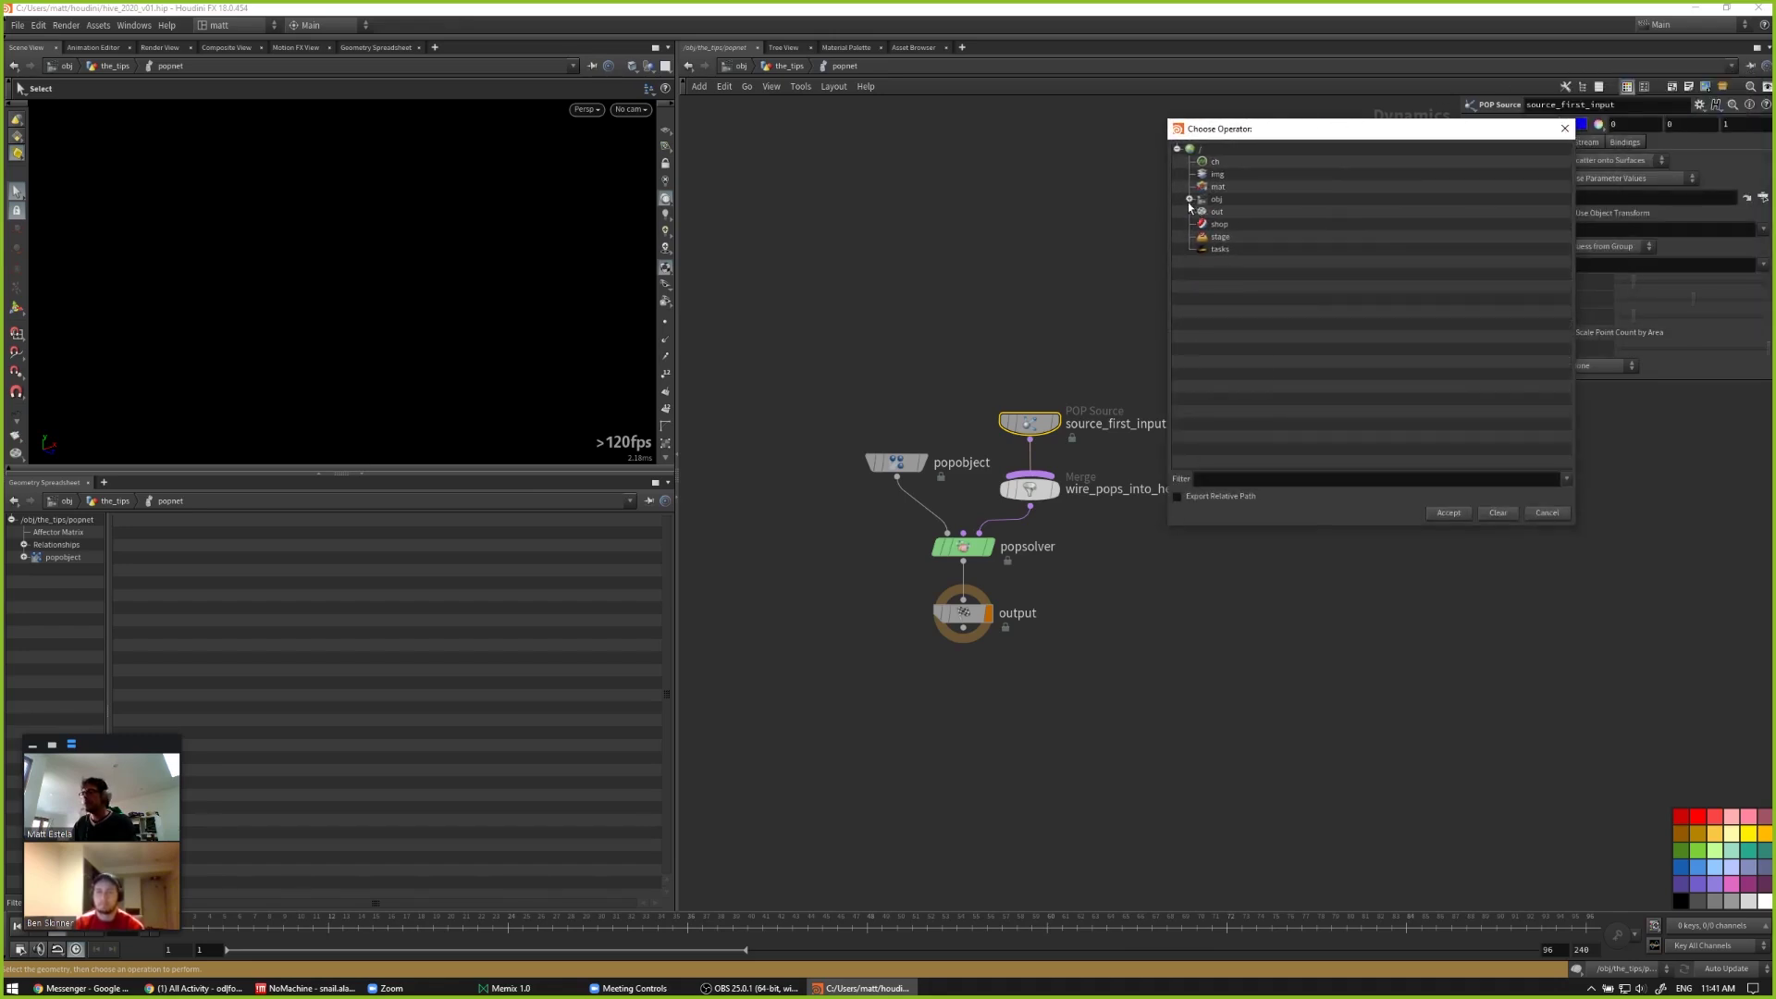
pyautogui.click(1190, 200)
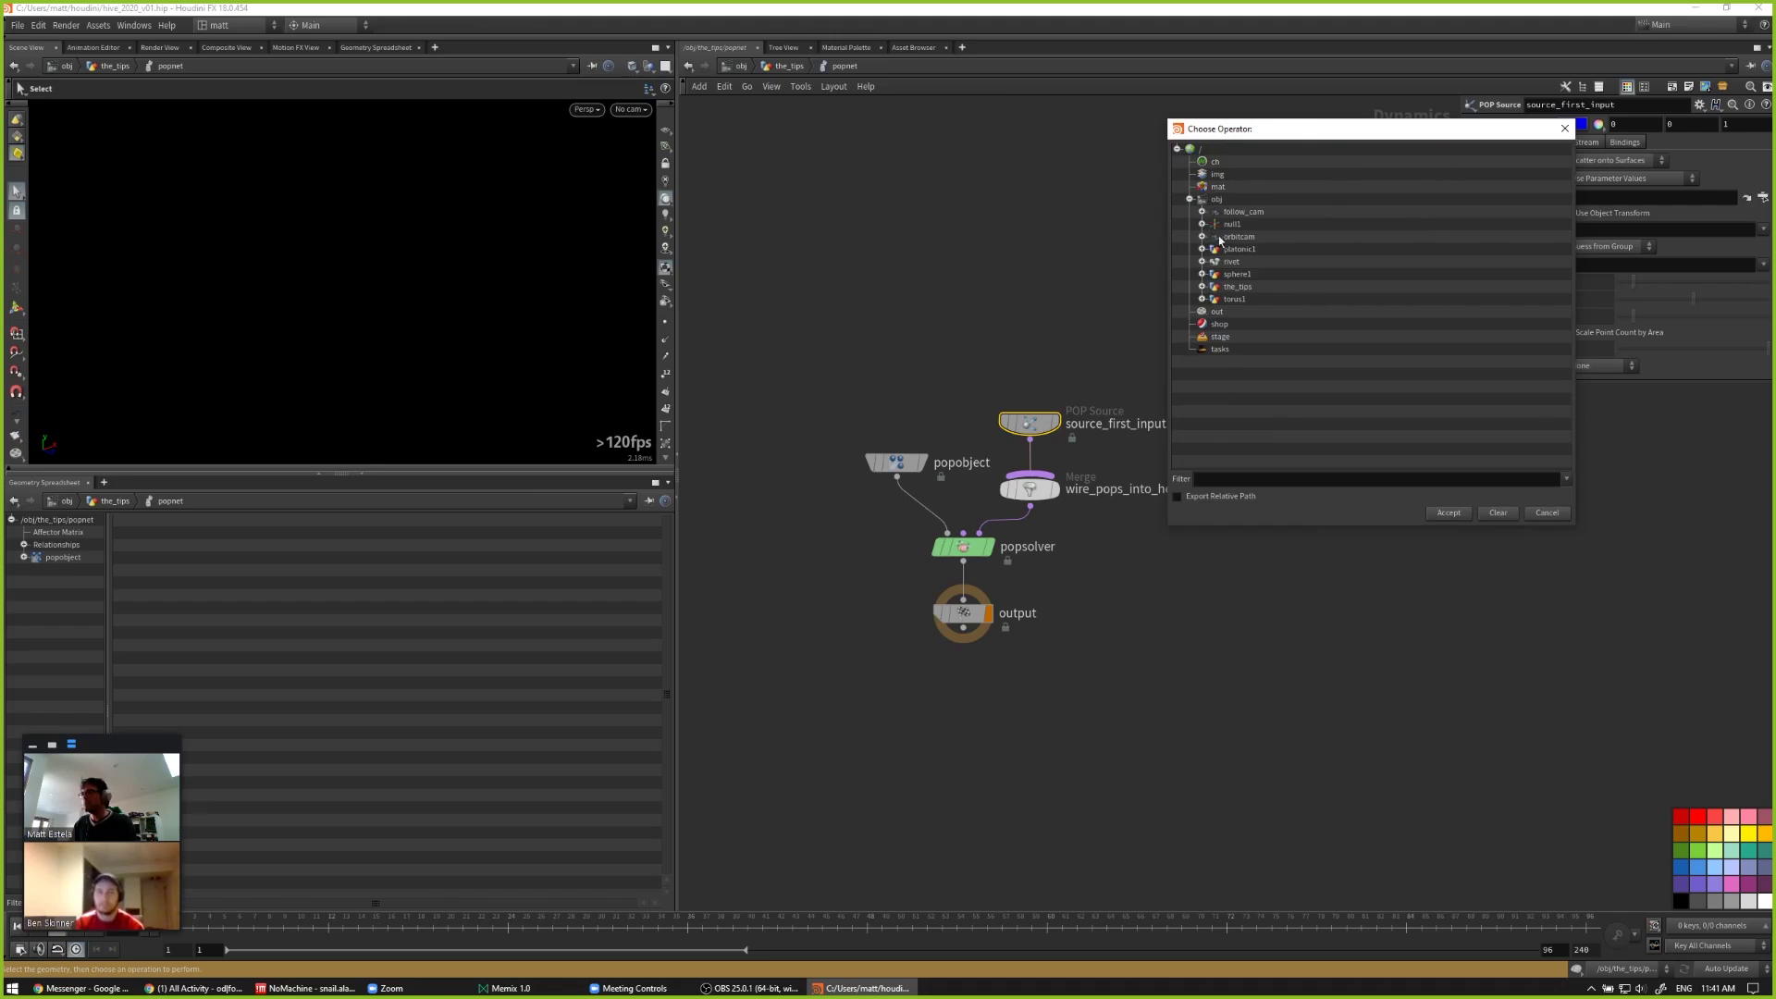
pyautogui.click(1201, 287)
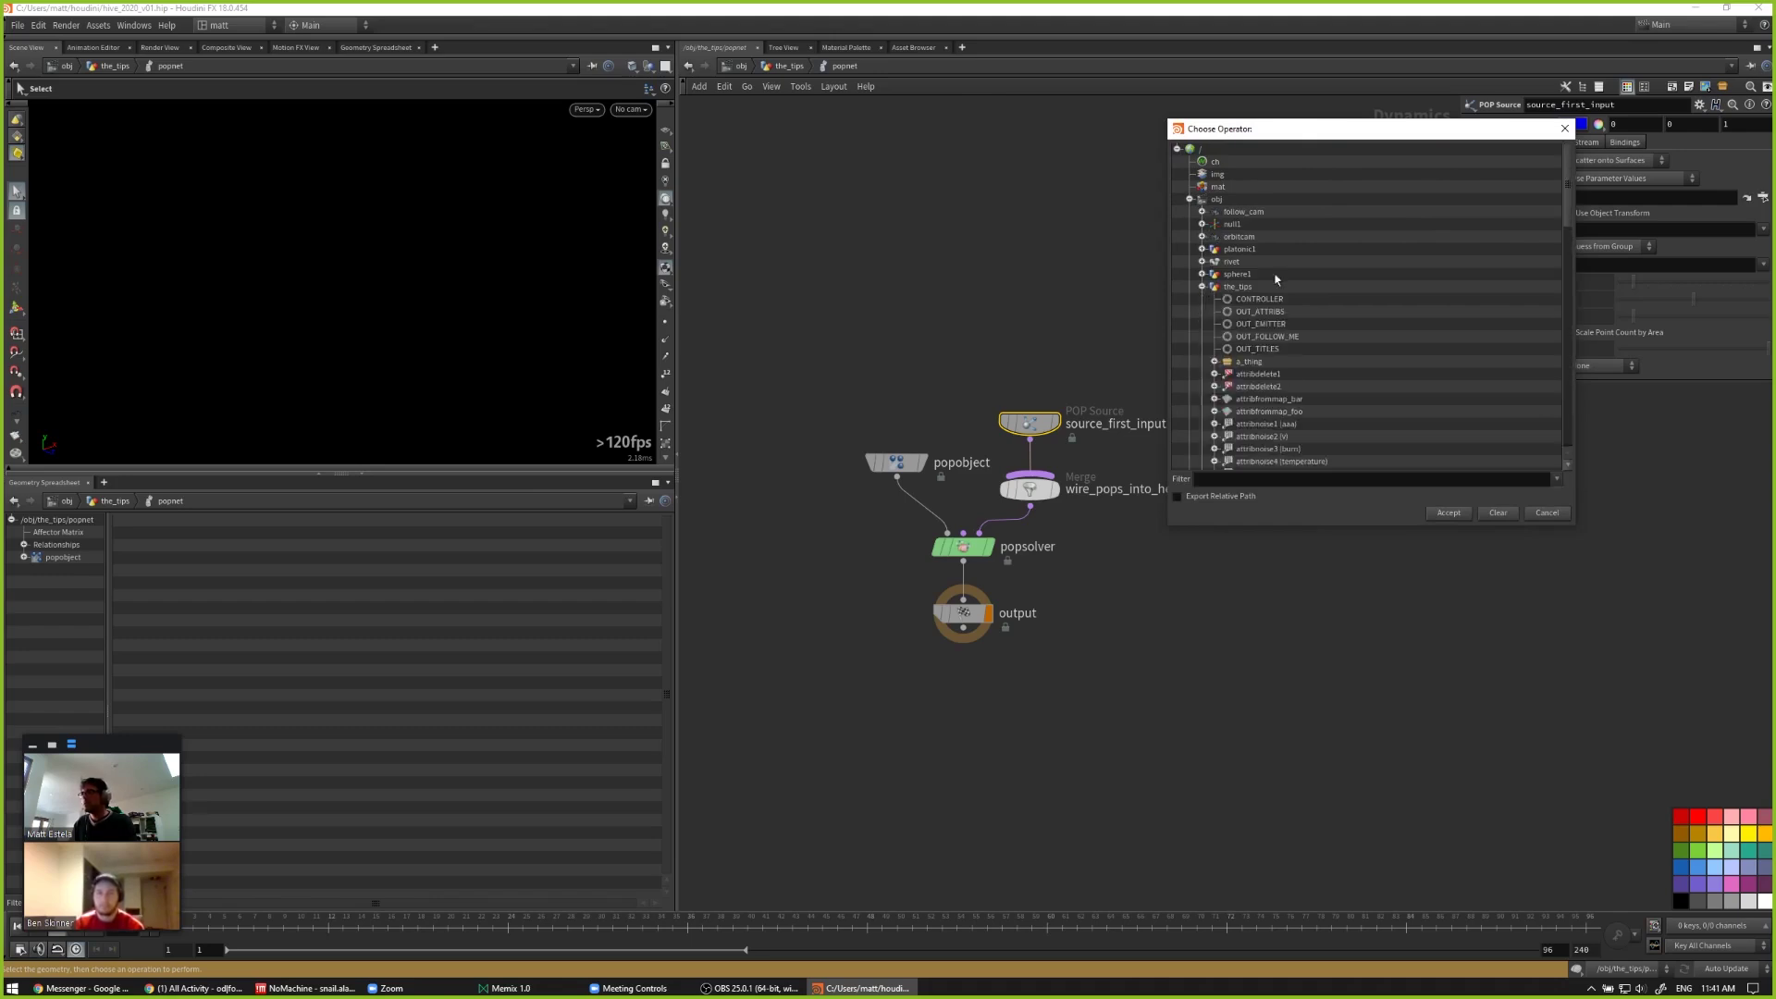
pyautogui.scroll(-1, 1293, 375)
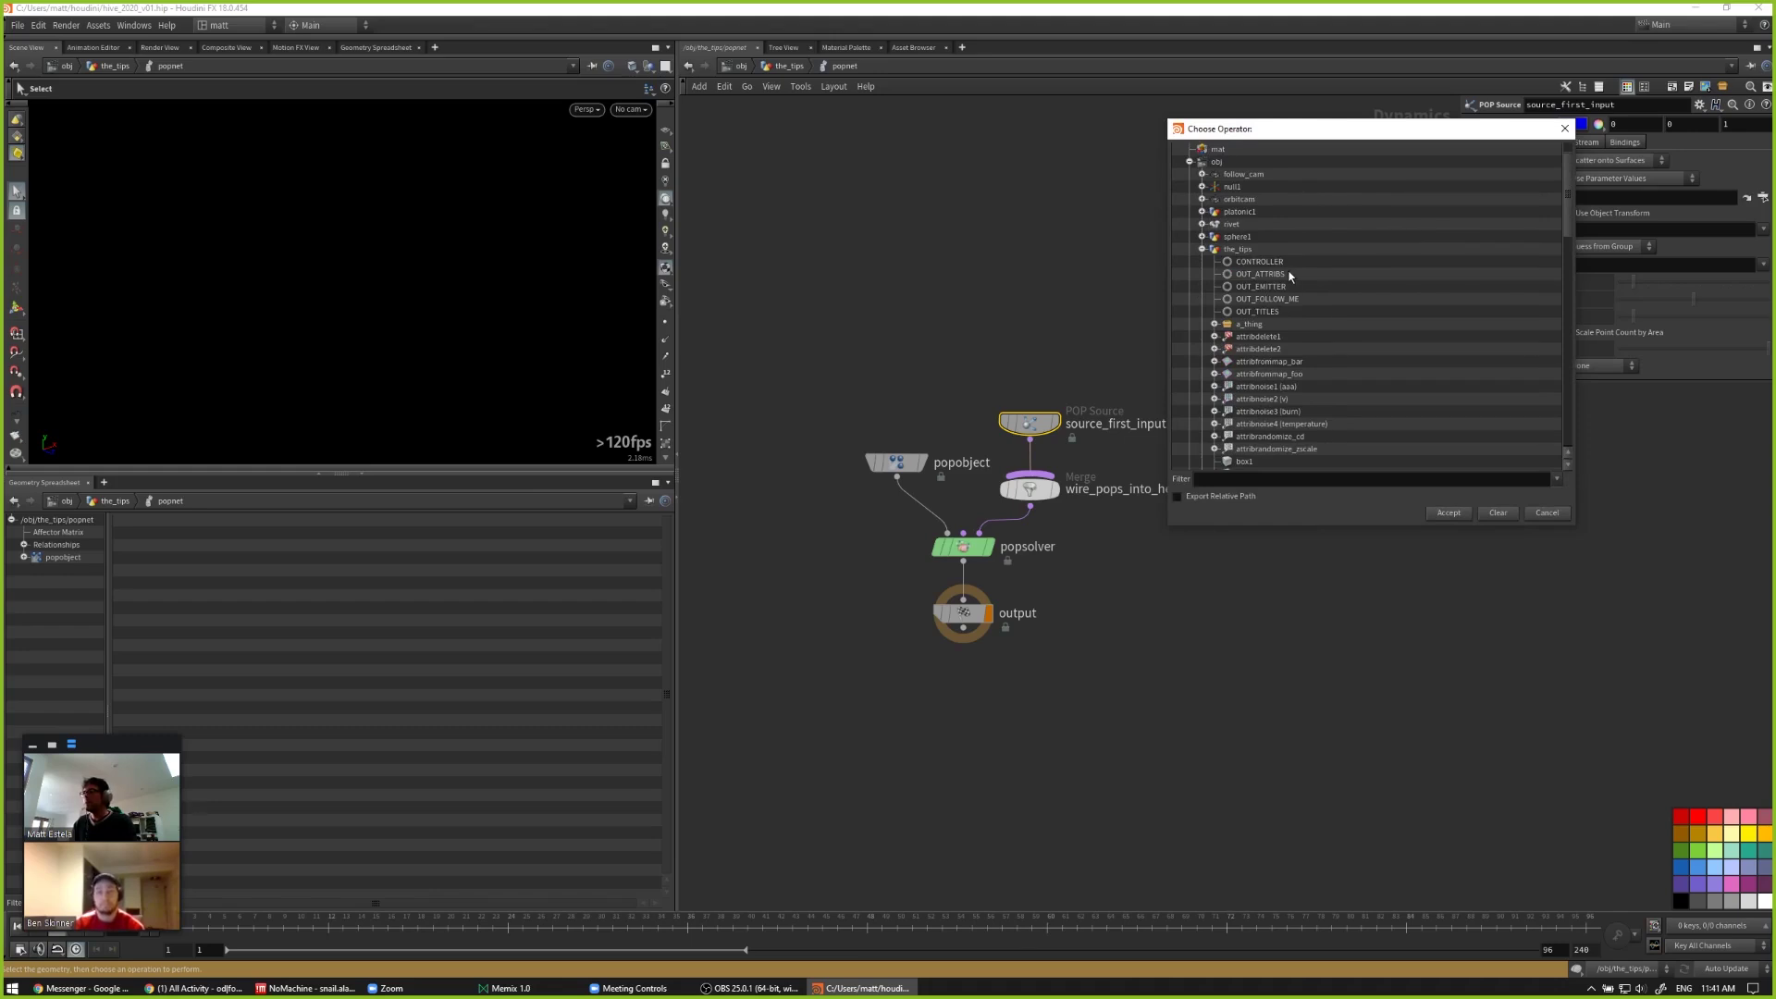
pyautogui.scroll(-10, 1264, 331)
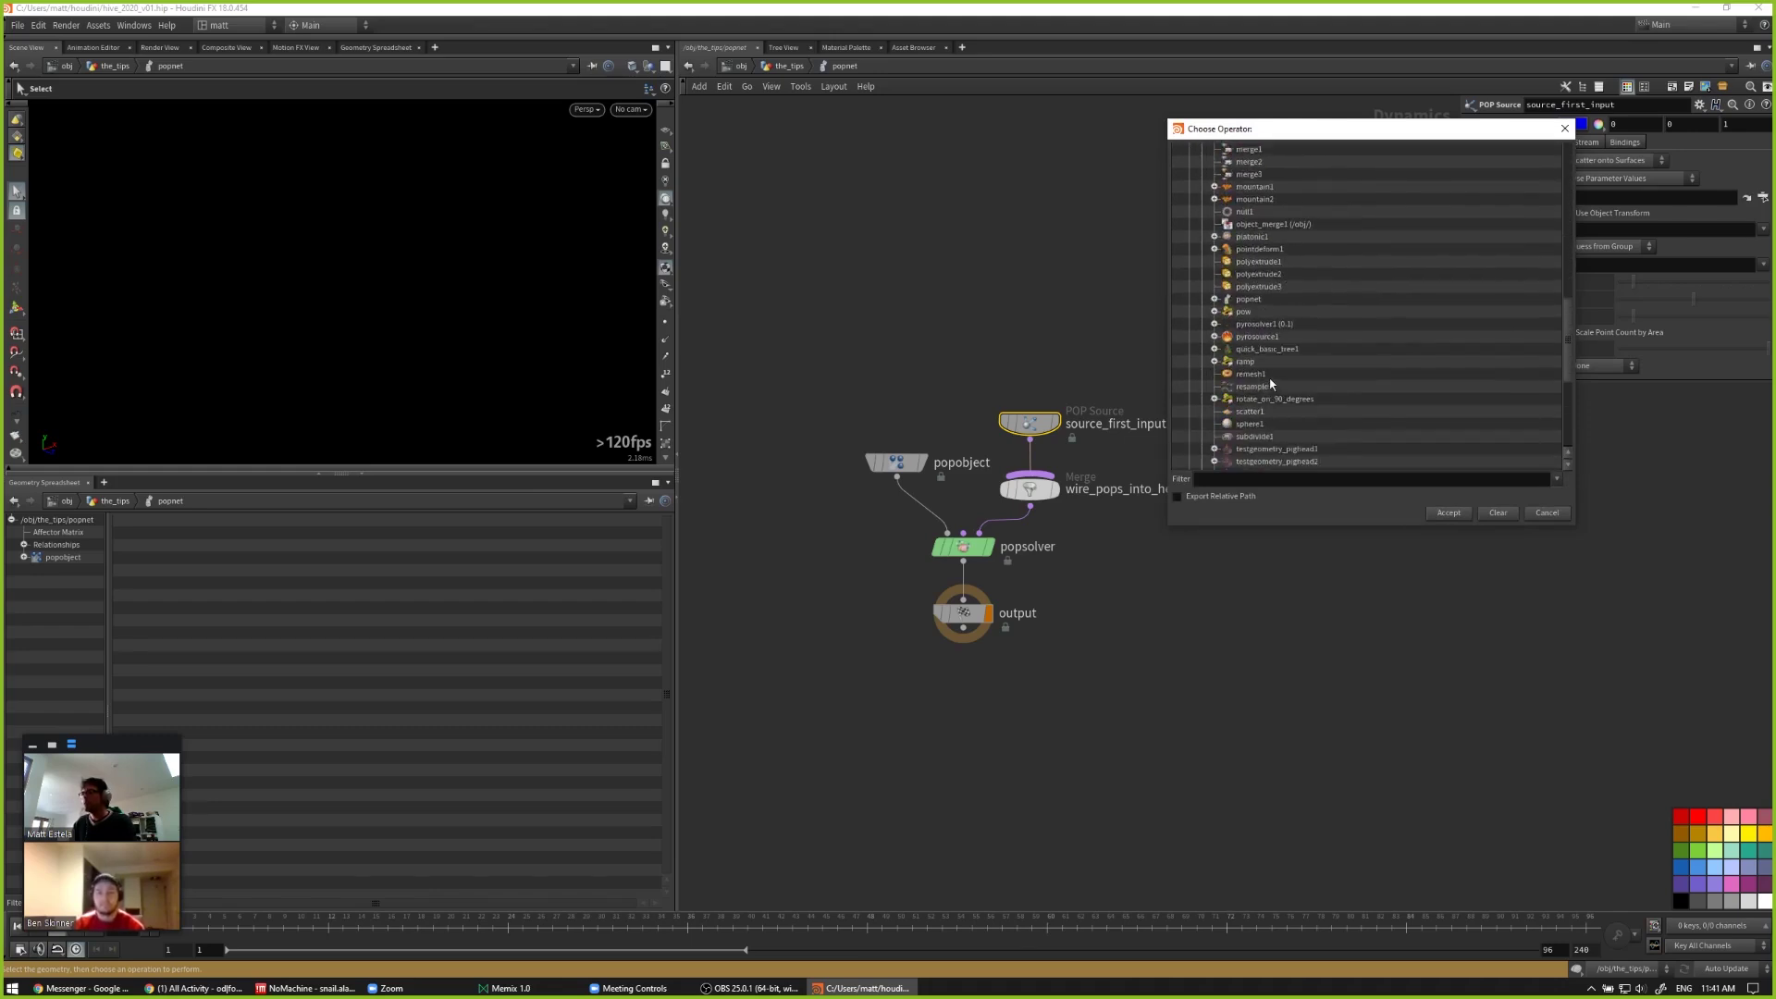
pyautogui.scroll(8, 1282, 394)
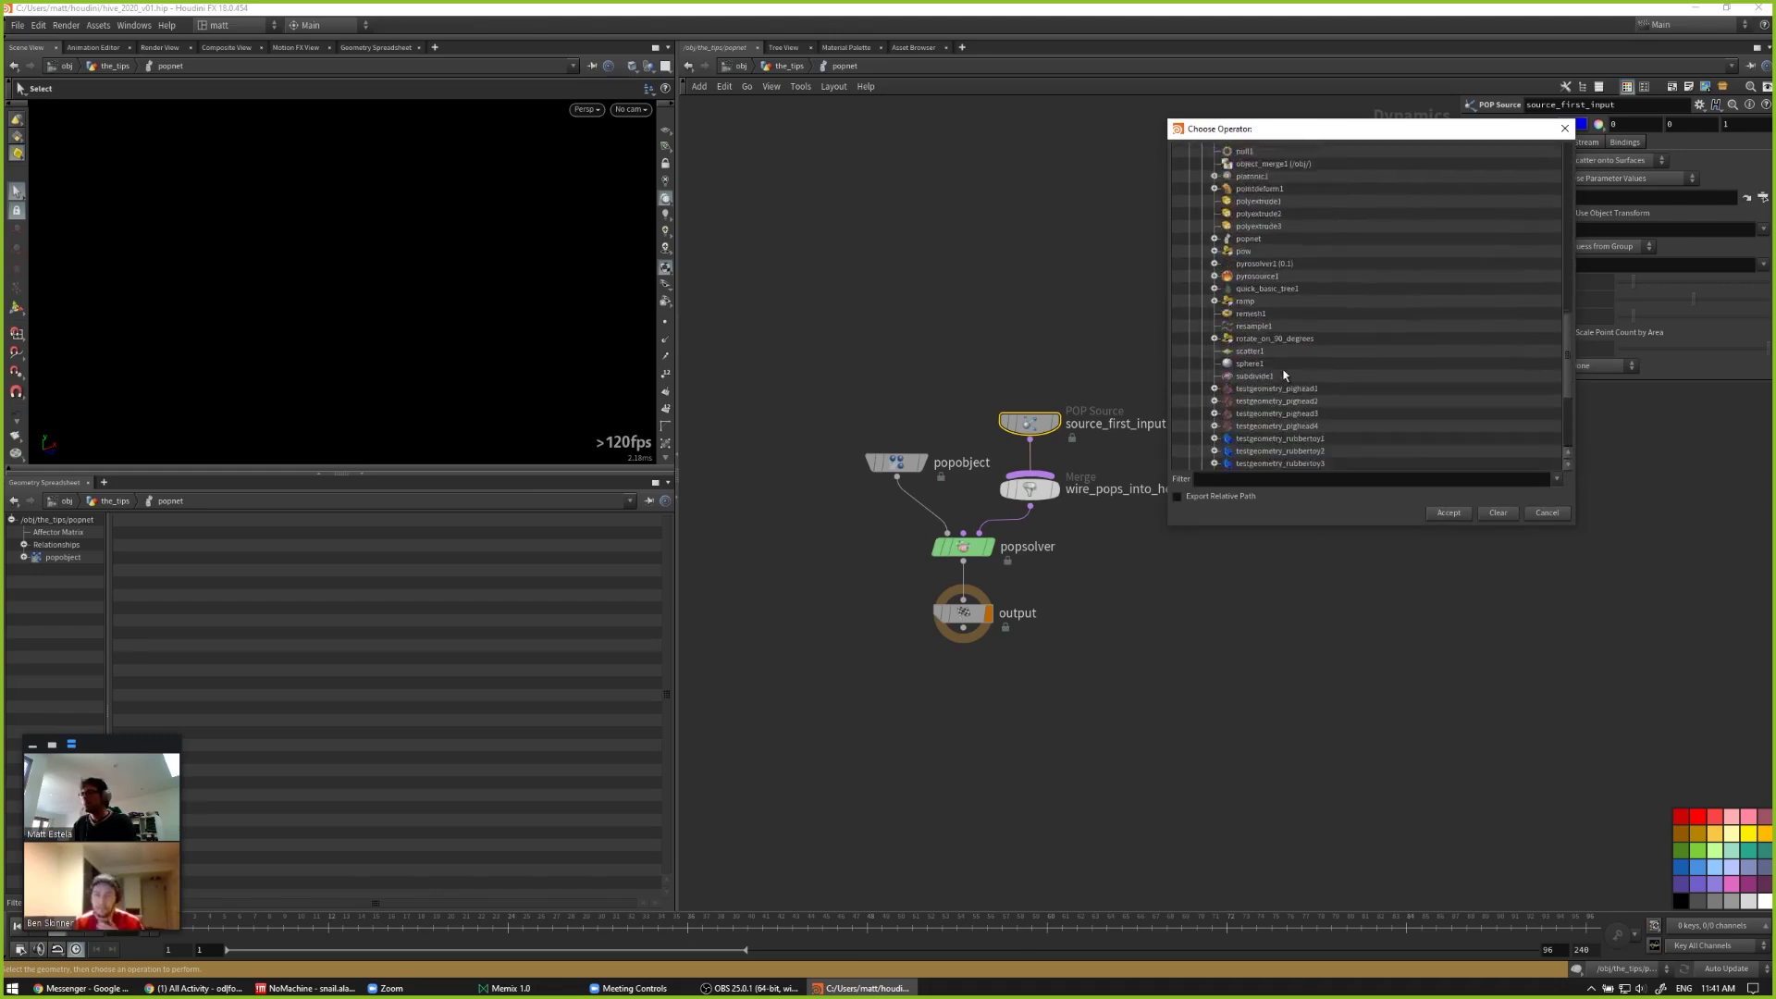
pyautogui.scroll(3, 1282, 348)
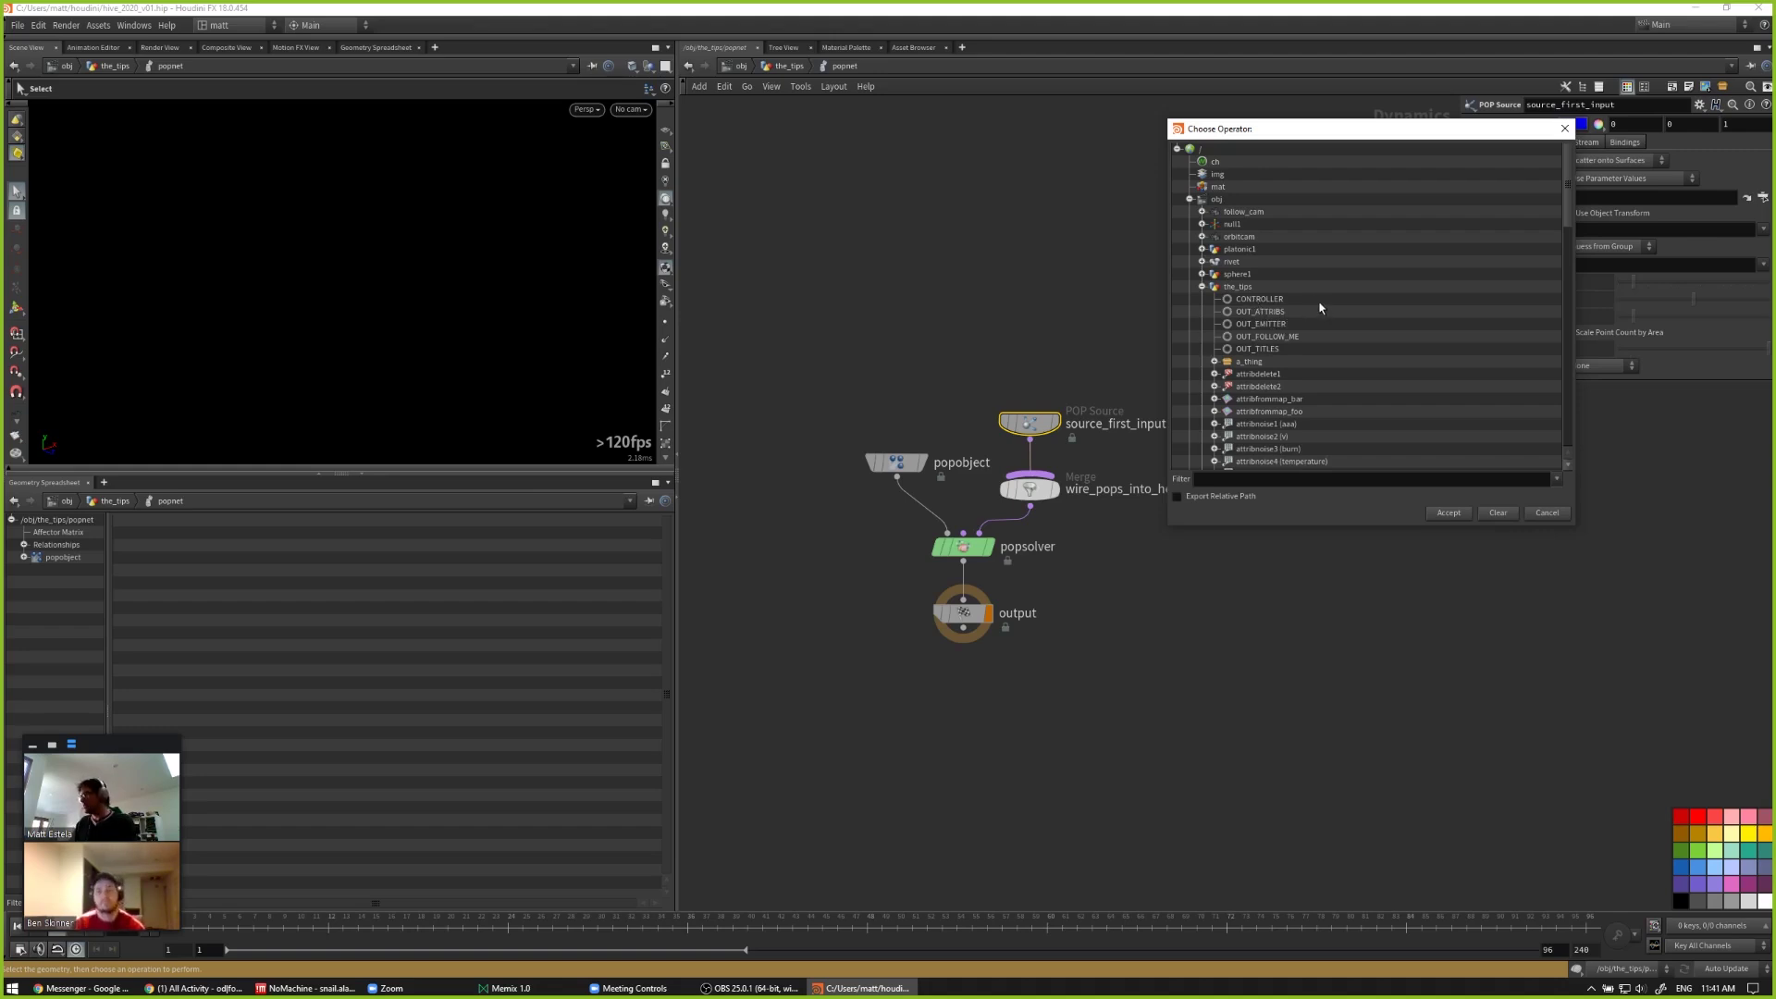
pyautogui.doubleClick(1278, 325)
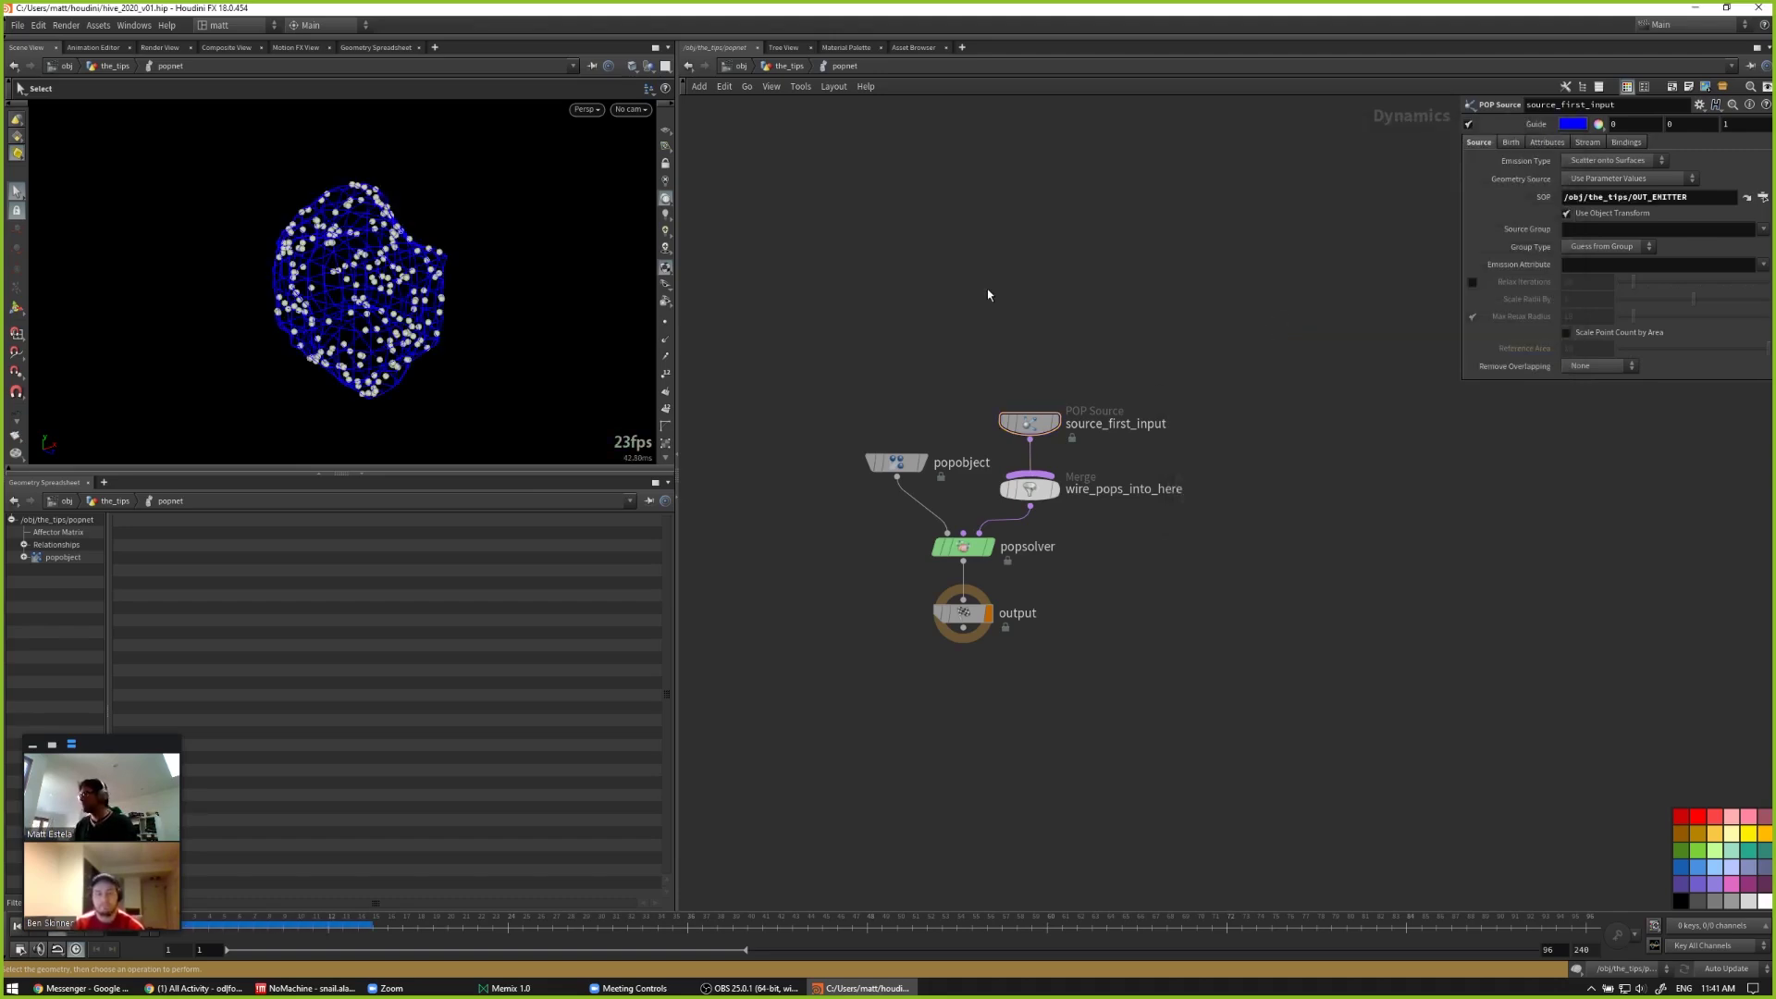
# Step: Go back up from popnet to the the_tips network
pyautogui.press('u')
pyautogui.moveTo(1137, 484); pyautogui.dragTo(1103, 510, button='middle')
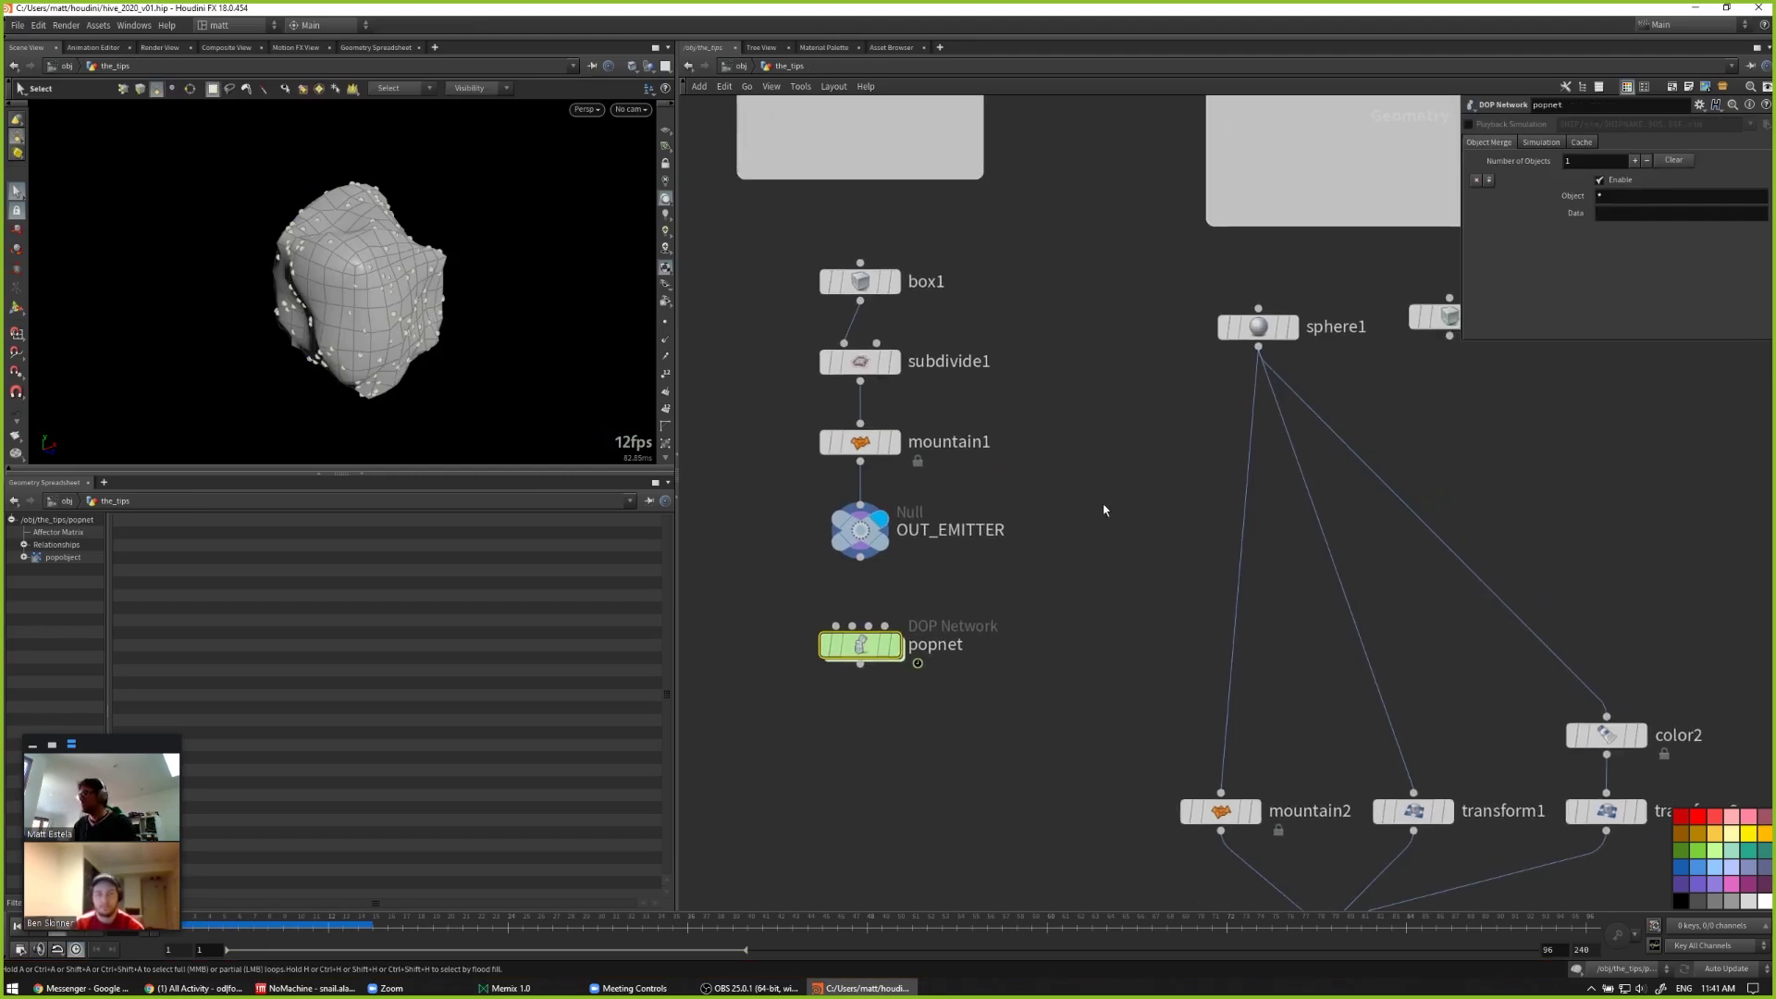
pyautogui.scroll(-5, 1104, 510)
pyautogui.scroll(5, 831, 497)
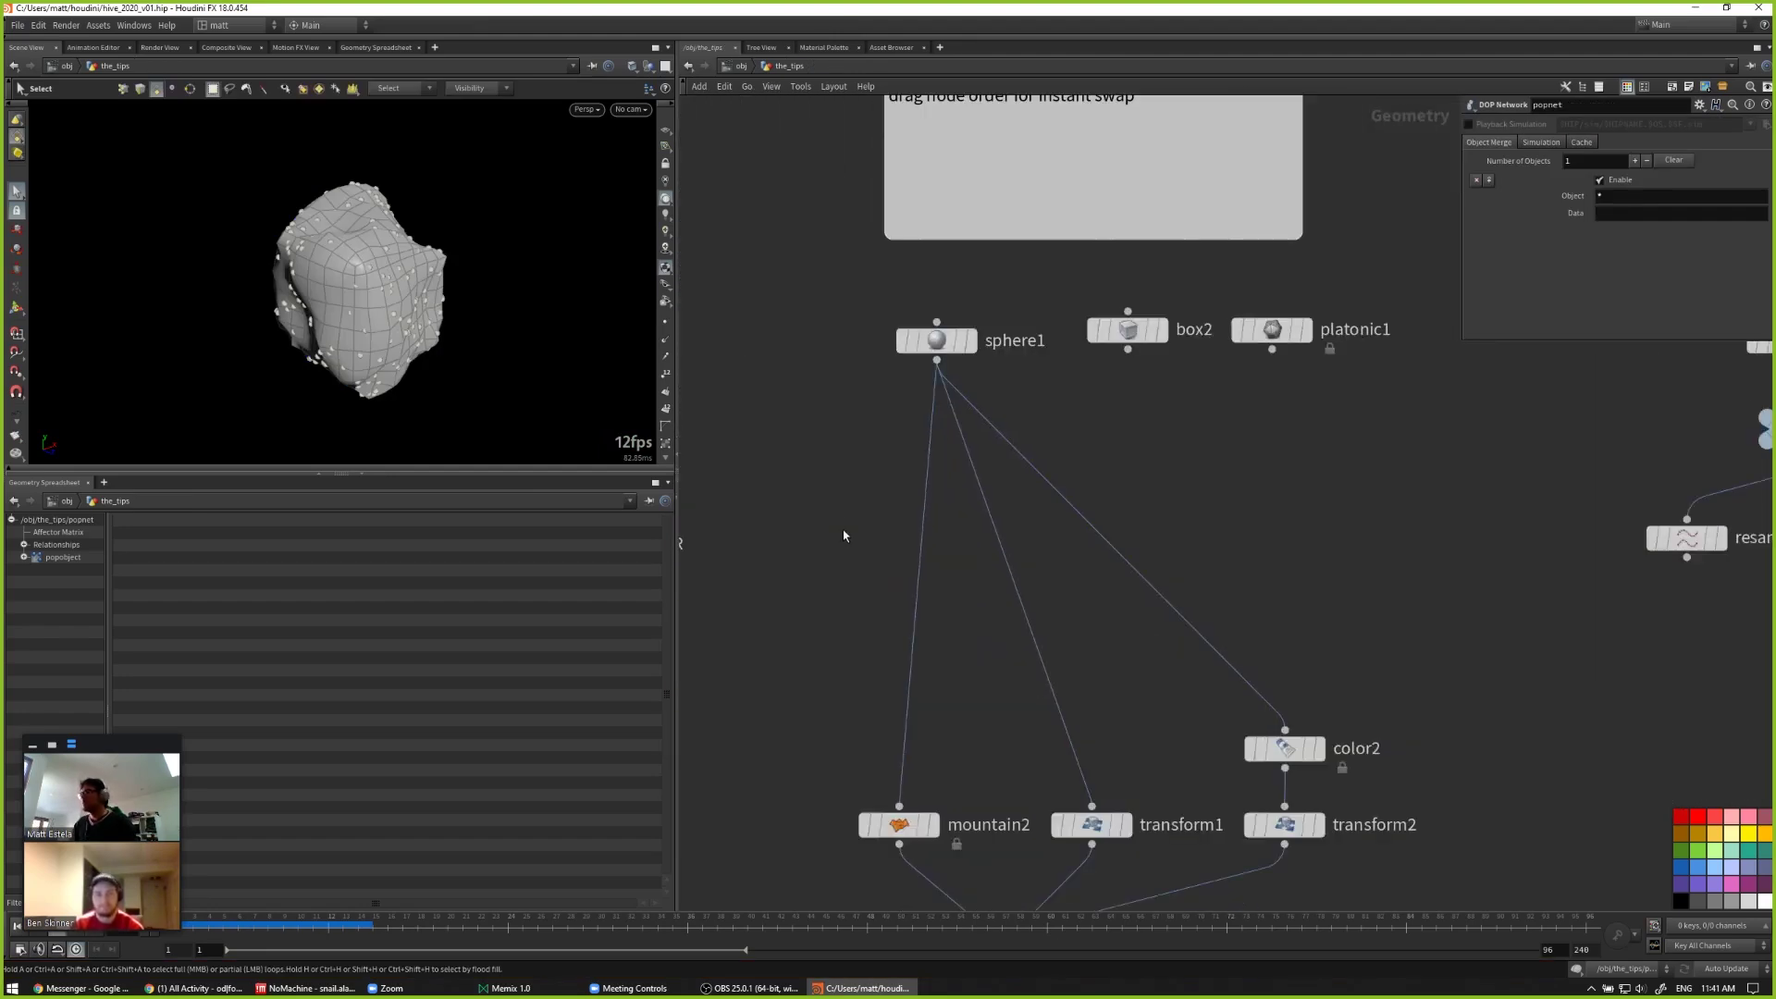
# Step: Display sphere1 in the viewport to inspect it
pyautogui.click(957, 325)
pyautogui.scroll(-2, 799, 489)
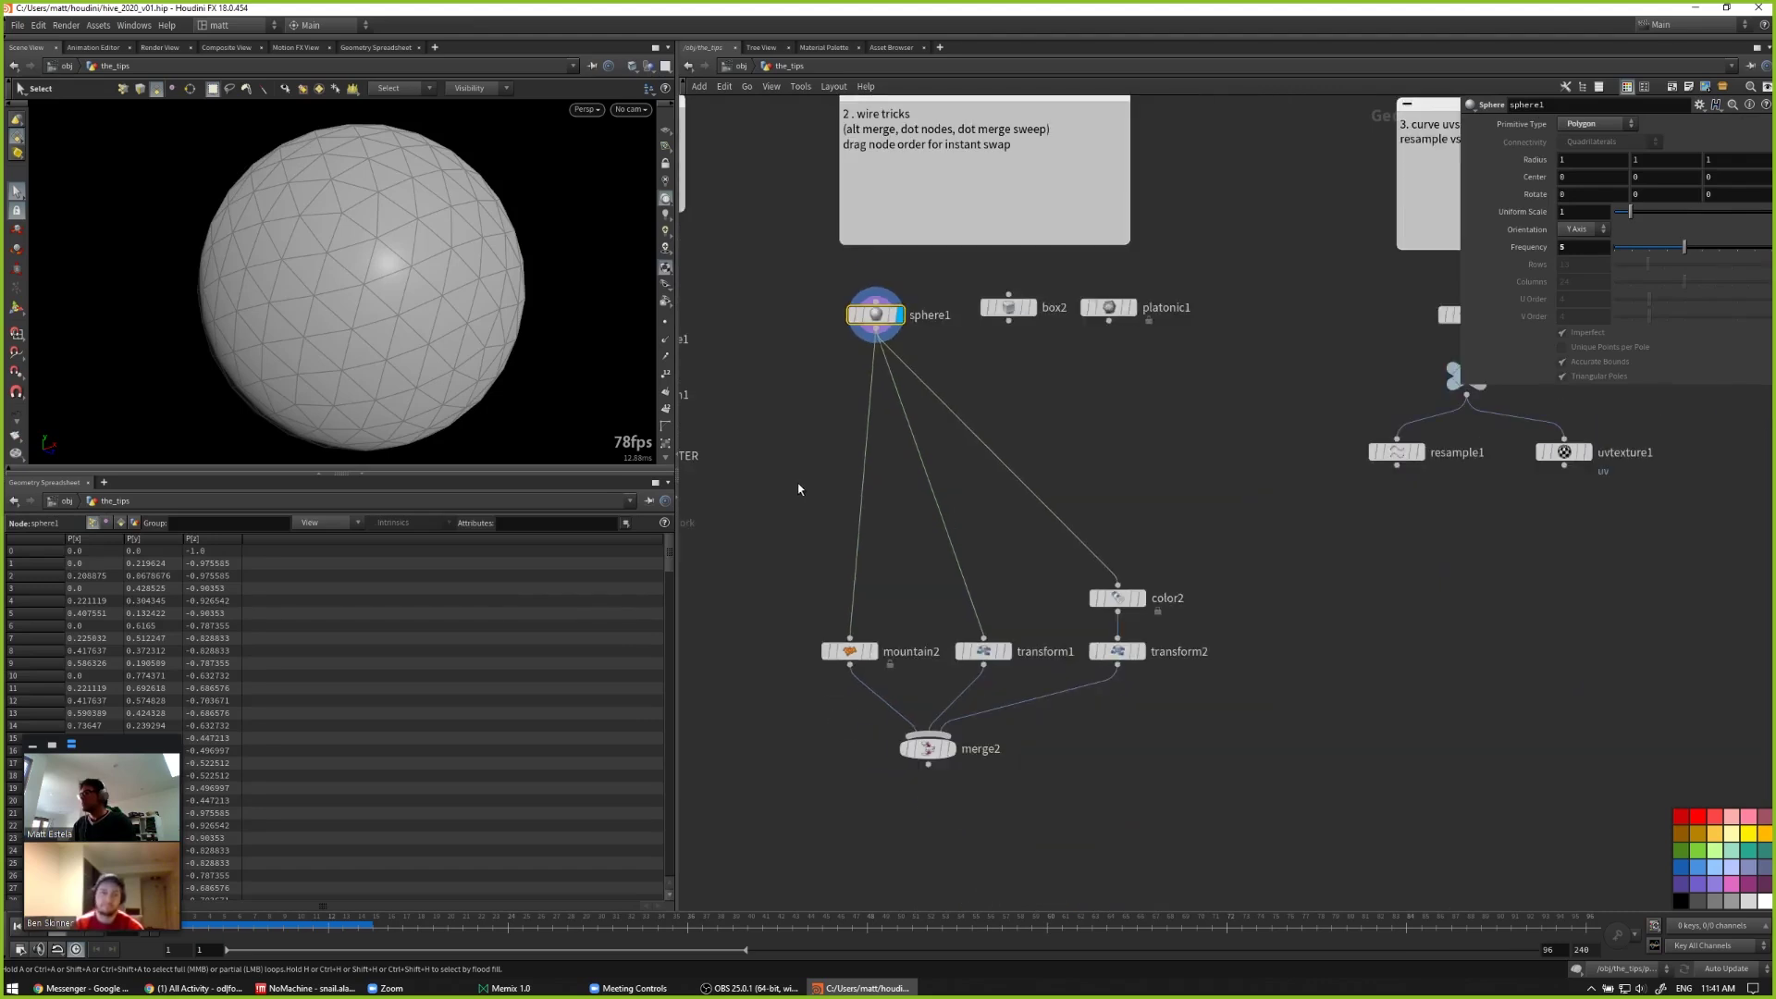
pyautogui.scroll(-3, 424, 250)
pyautogui.moveTo(812, 395); pyautogui.dragTo(787, 349, button='middle')
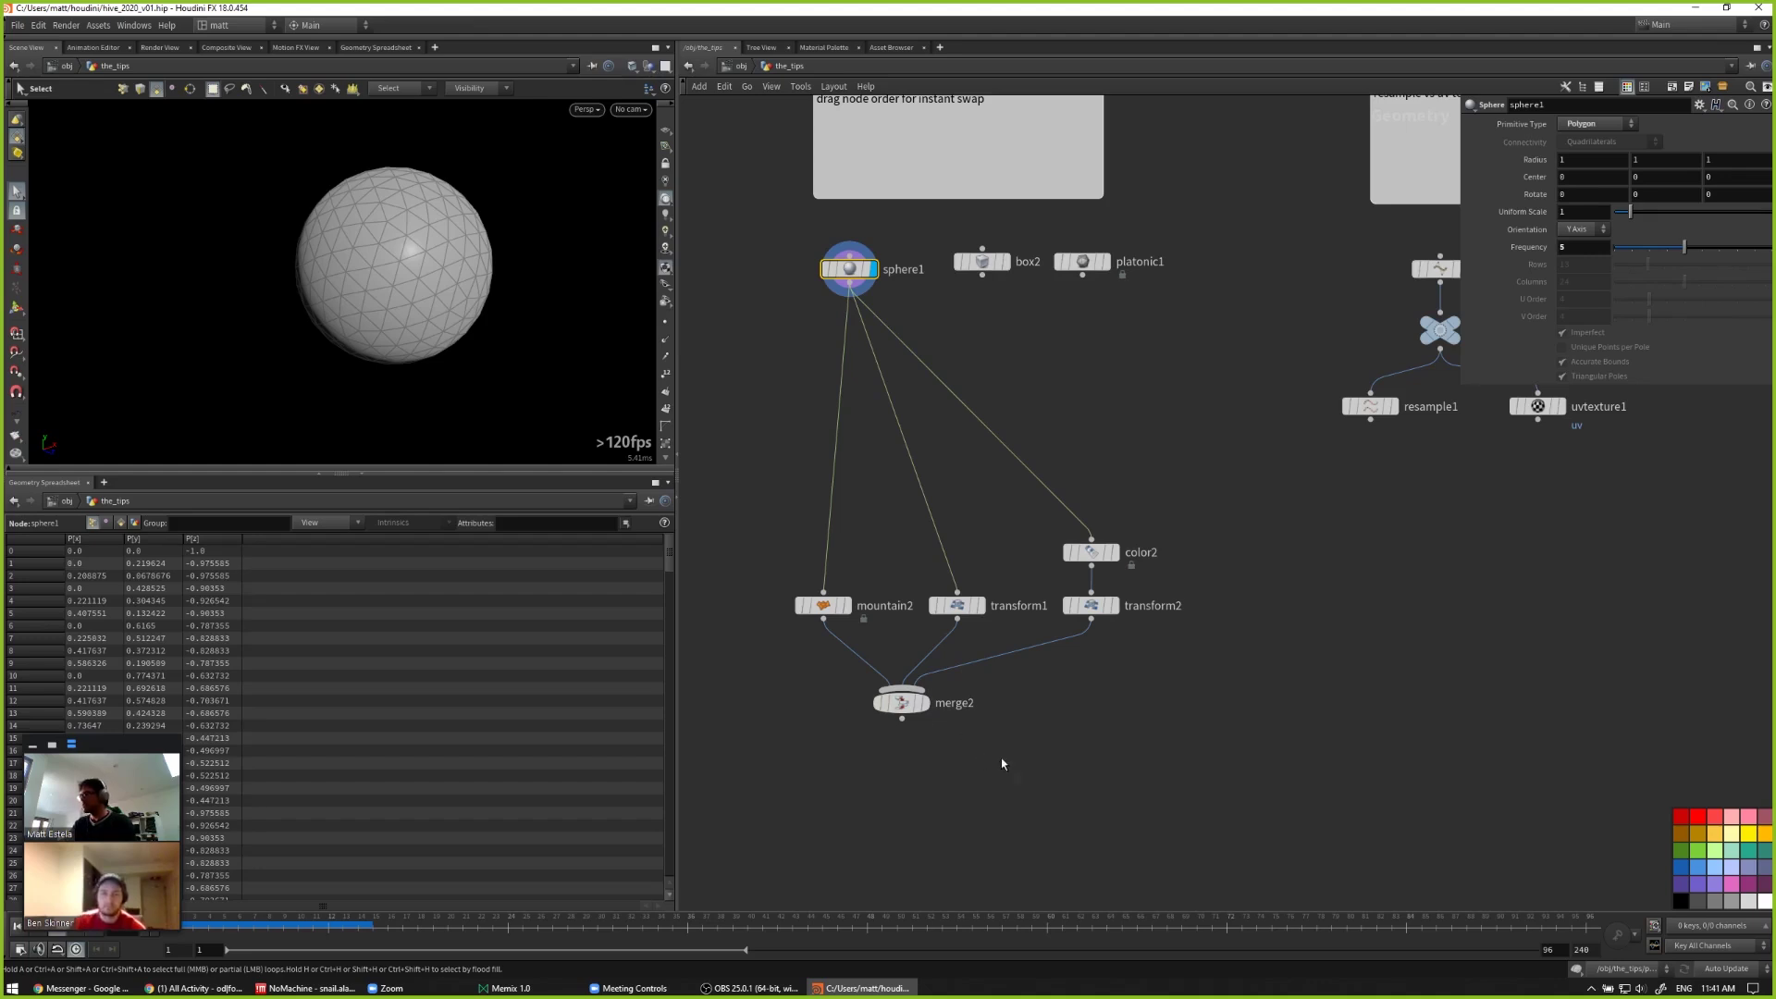
# Step: Delete merge2 and create a new Merge node in its place
pyautogui.moveTo(1027, 773); pyautogui.dragTo(825, 683)
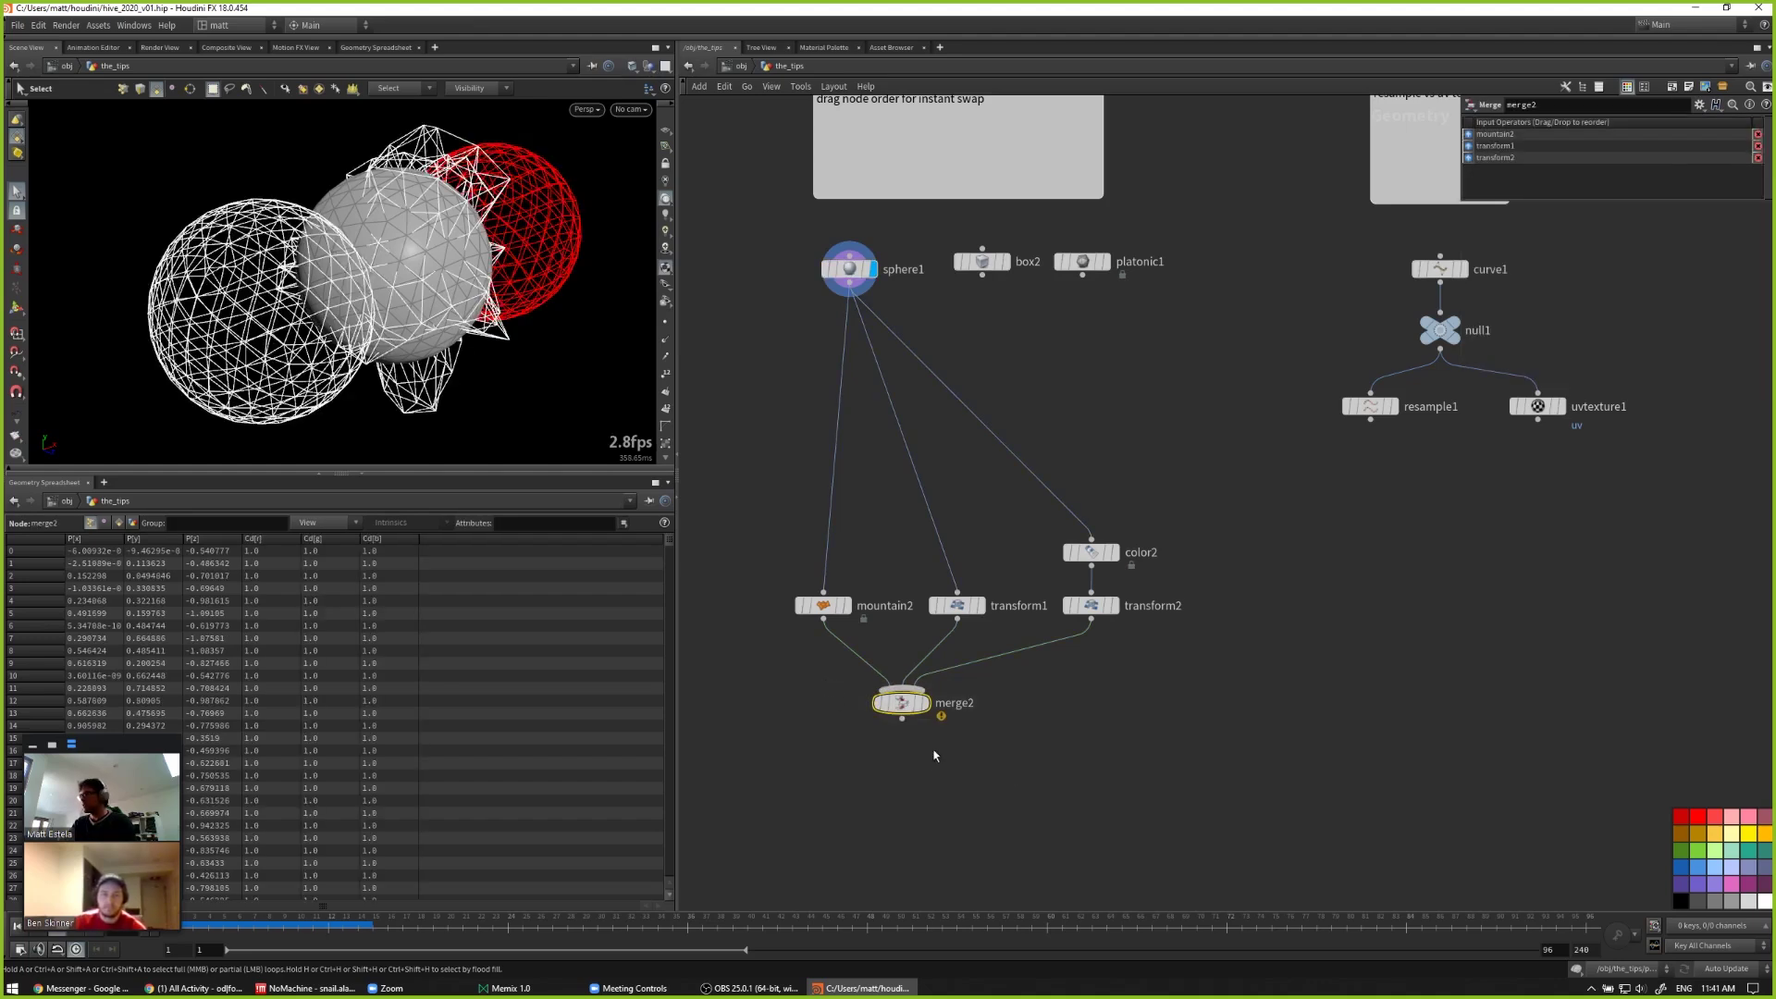
pyautogui.press('Delete')
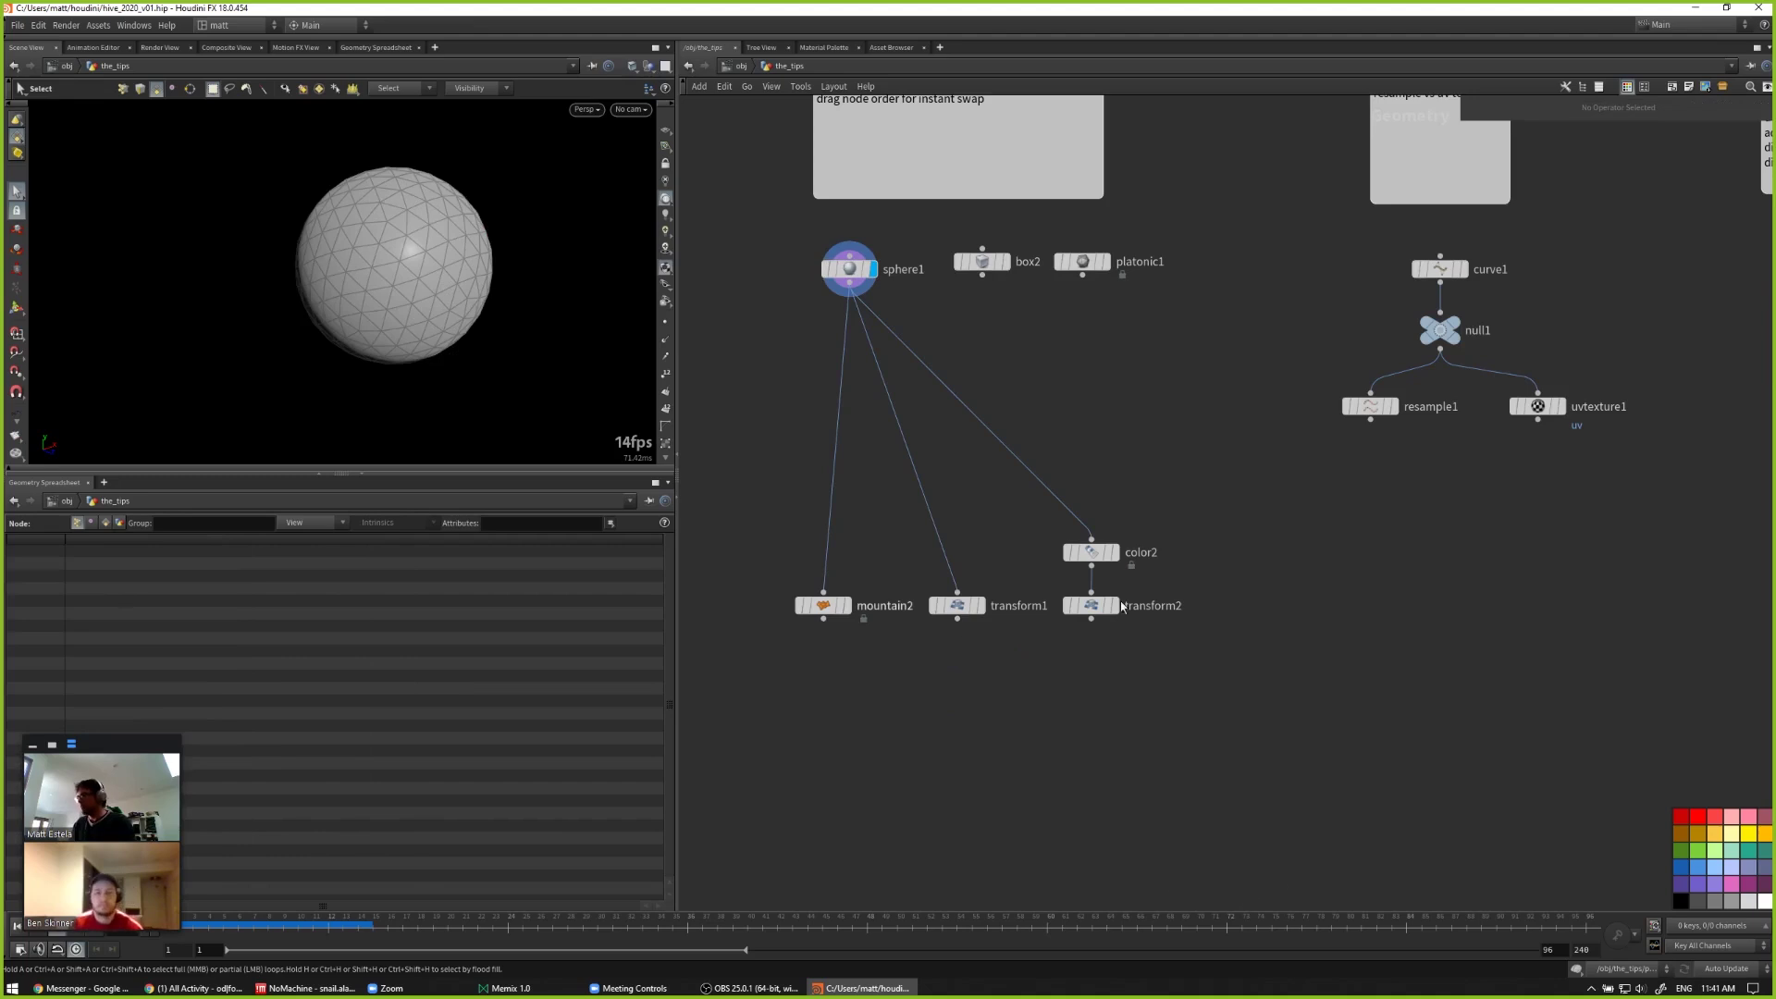
pyautogui.press('Tab')
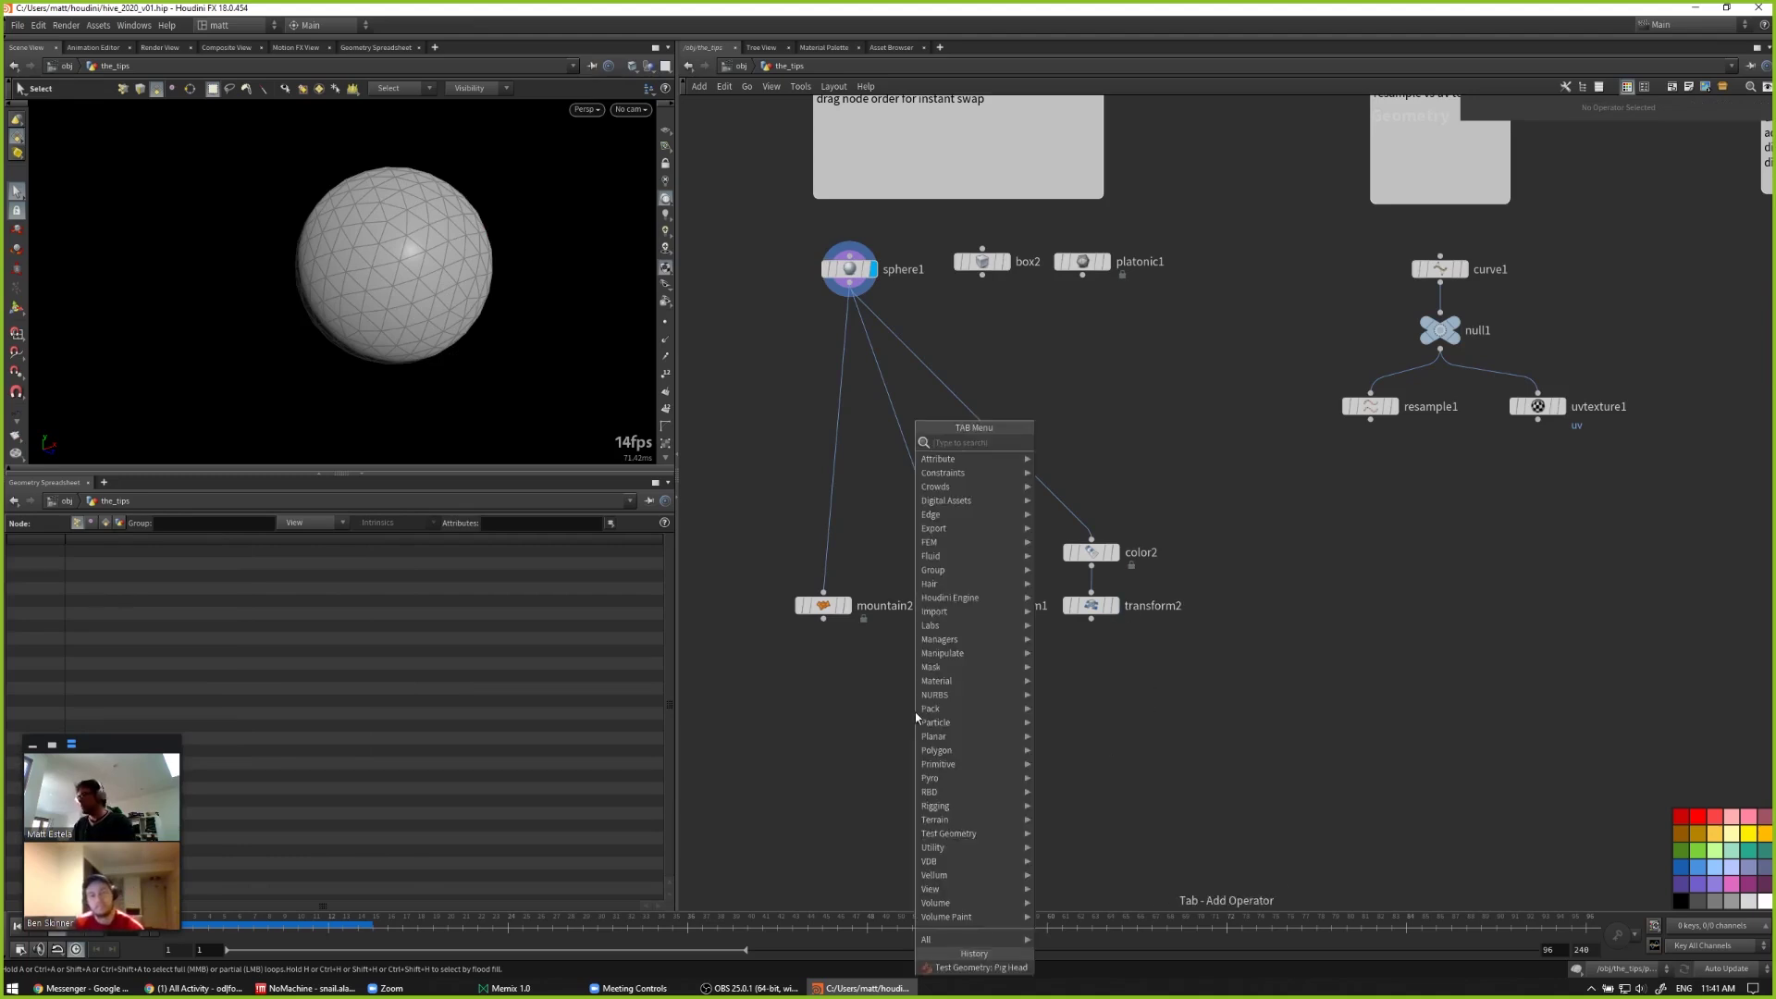
pyautogui.write('merge')
pyautogui.press('Return')
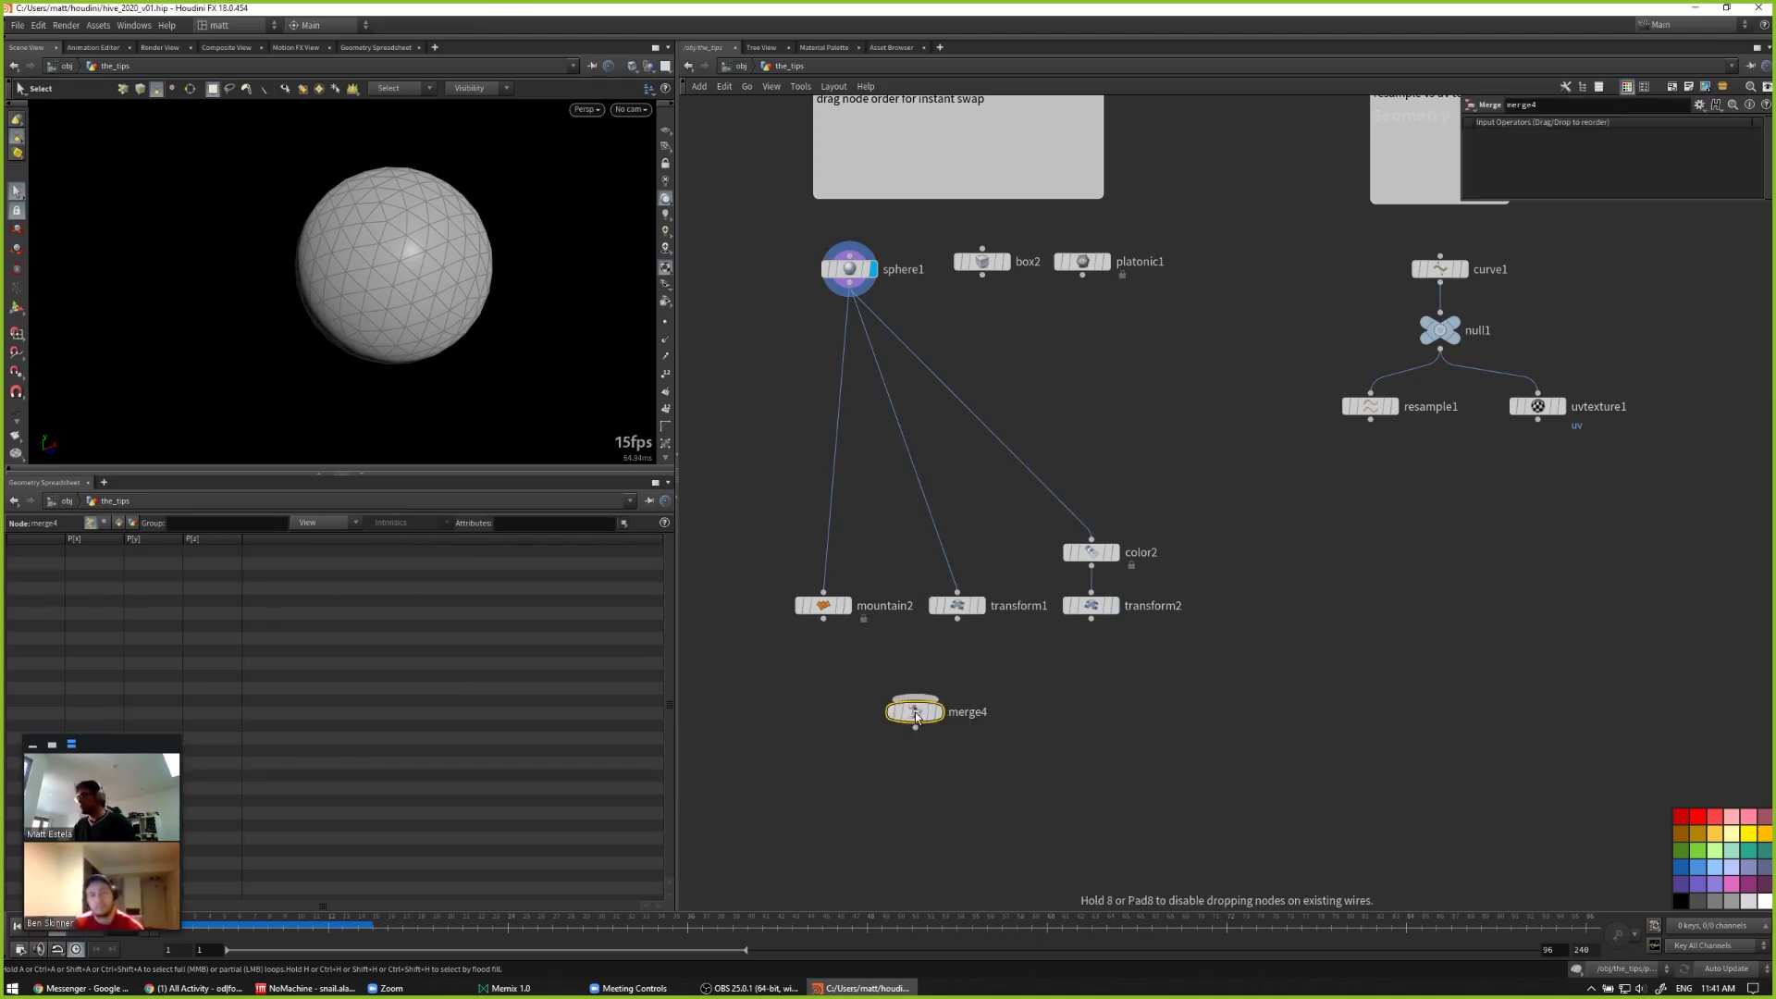
pyautogui.click(926, 758)
pyautogui.click(925, 746)
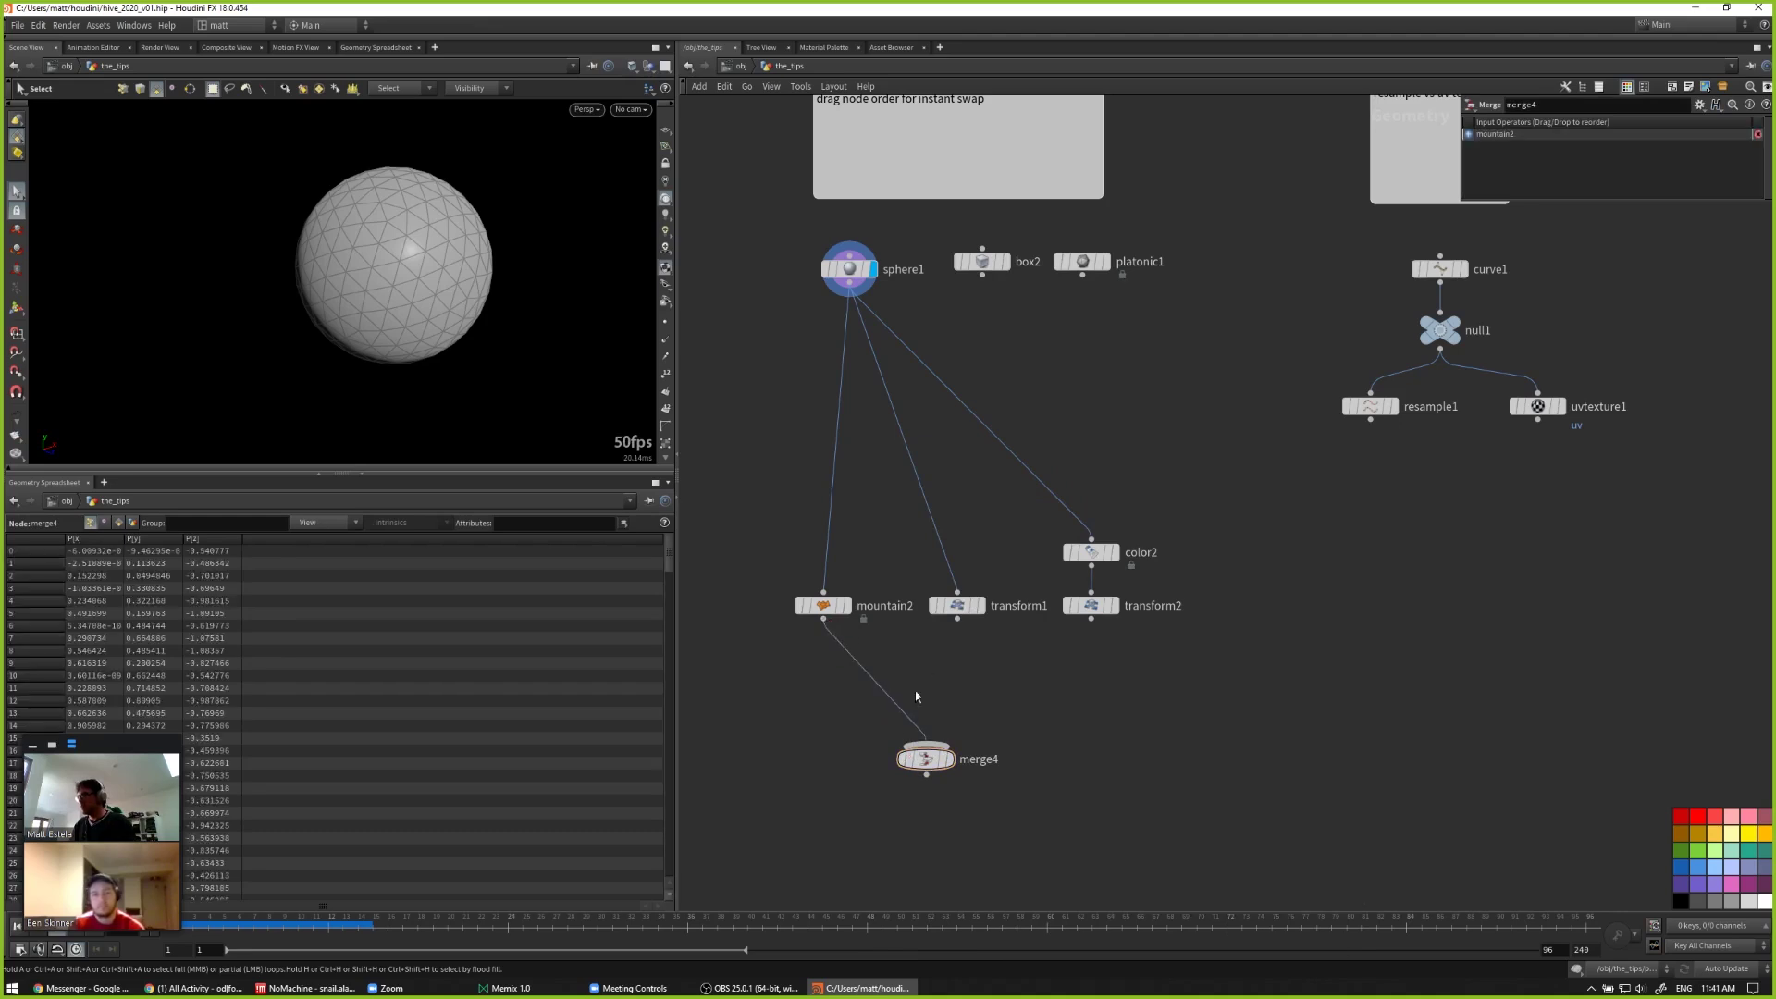
pyautogui.moveTo(957, 619); pyautogui.dragTo(933, 746)
pyautogui.moveTo(1092, 619); pyautogui.dragTo(936, 762)
pyautogui.click(935, 762)
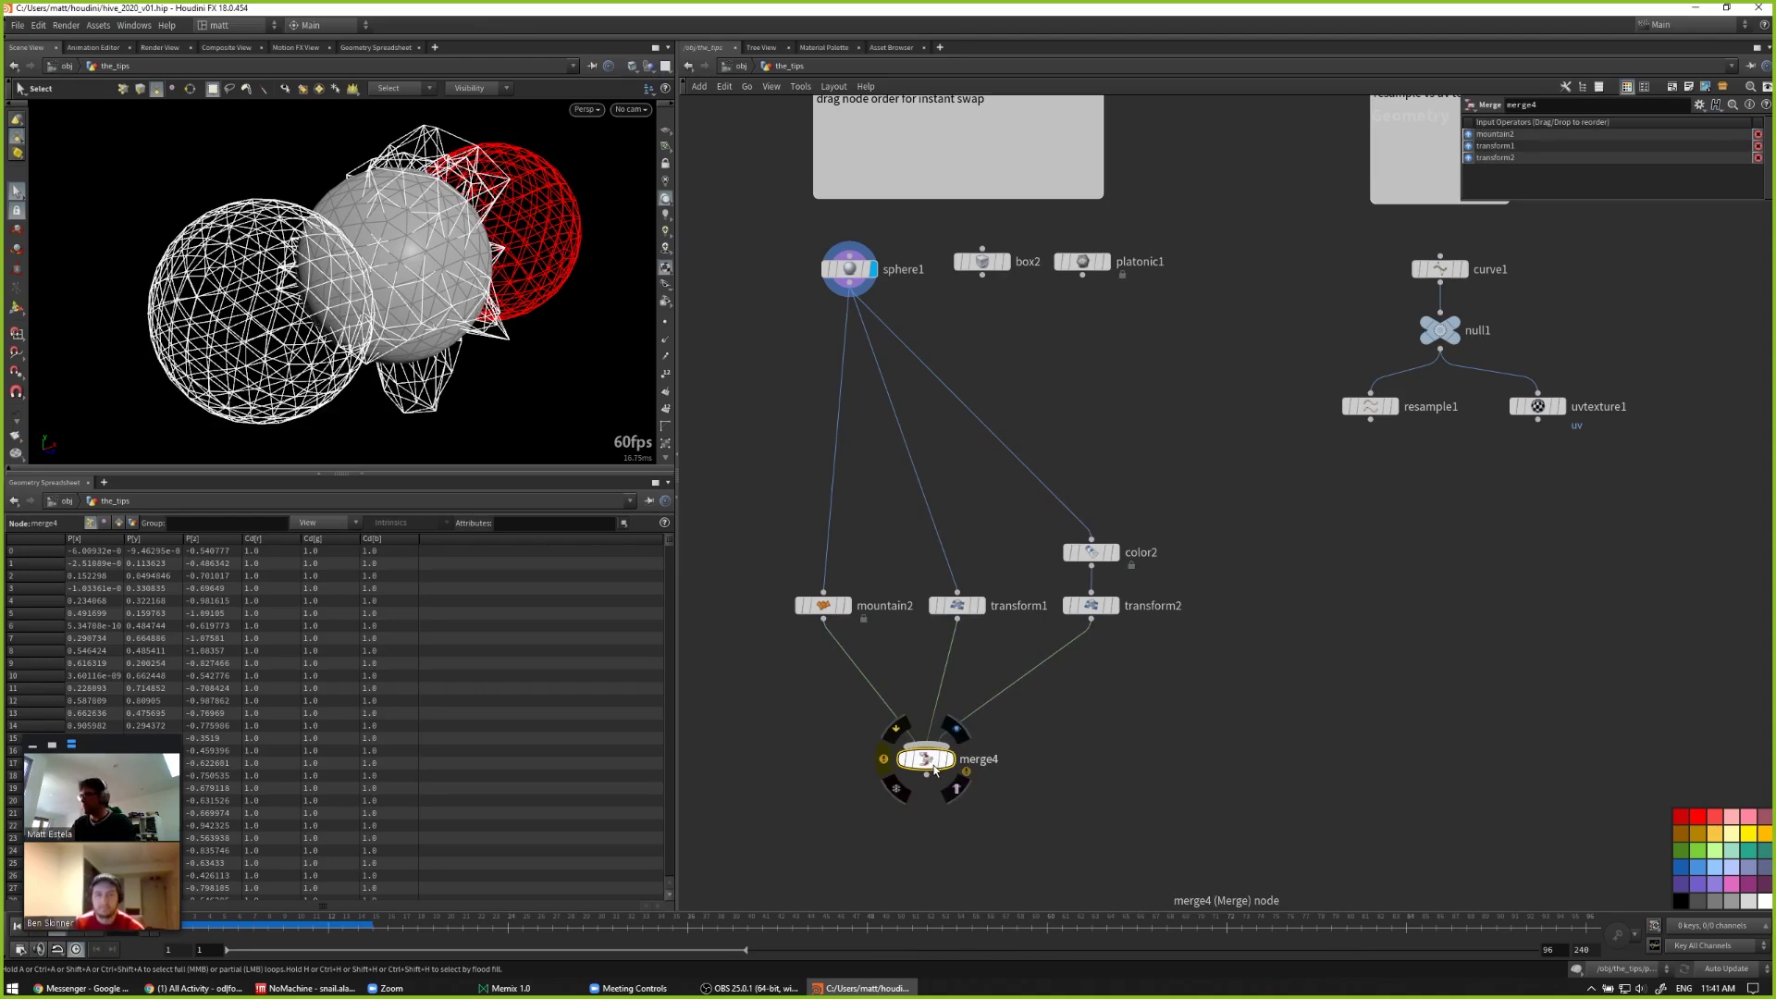
pyautogui.click(1067, 696)
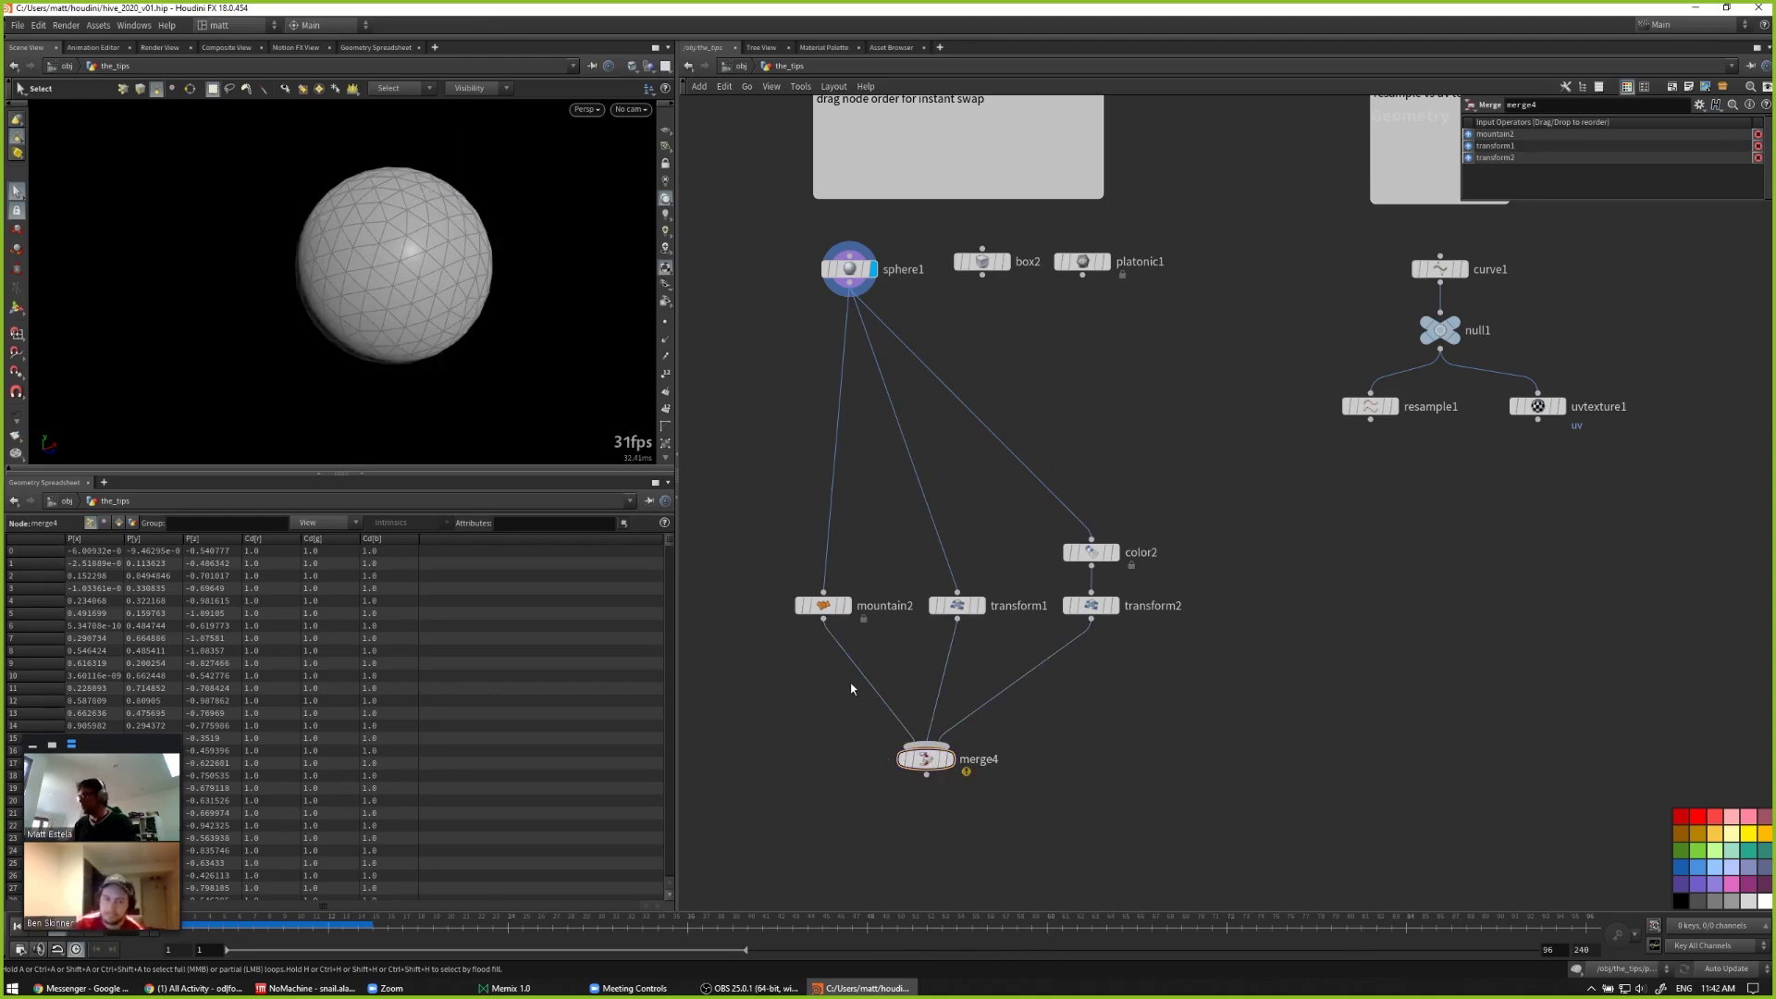
pyautogui.press('y')
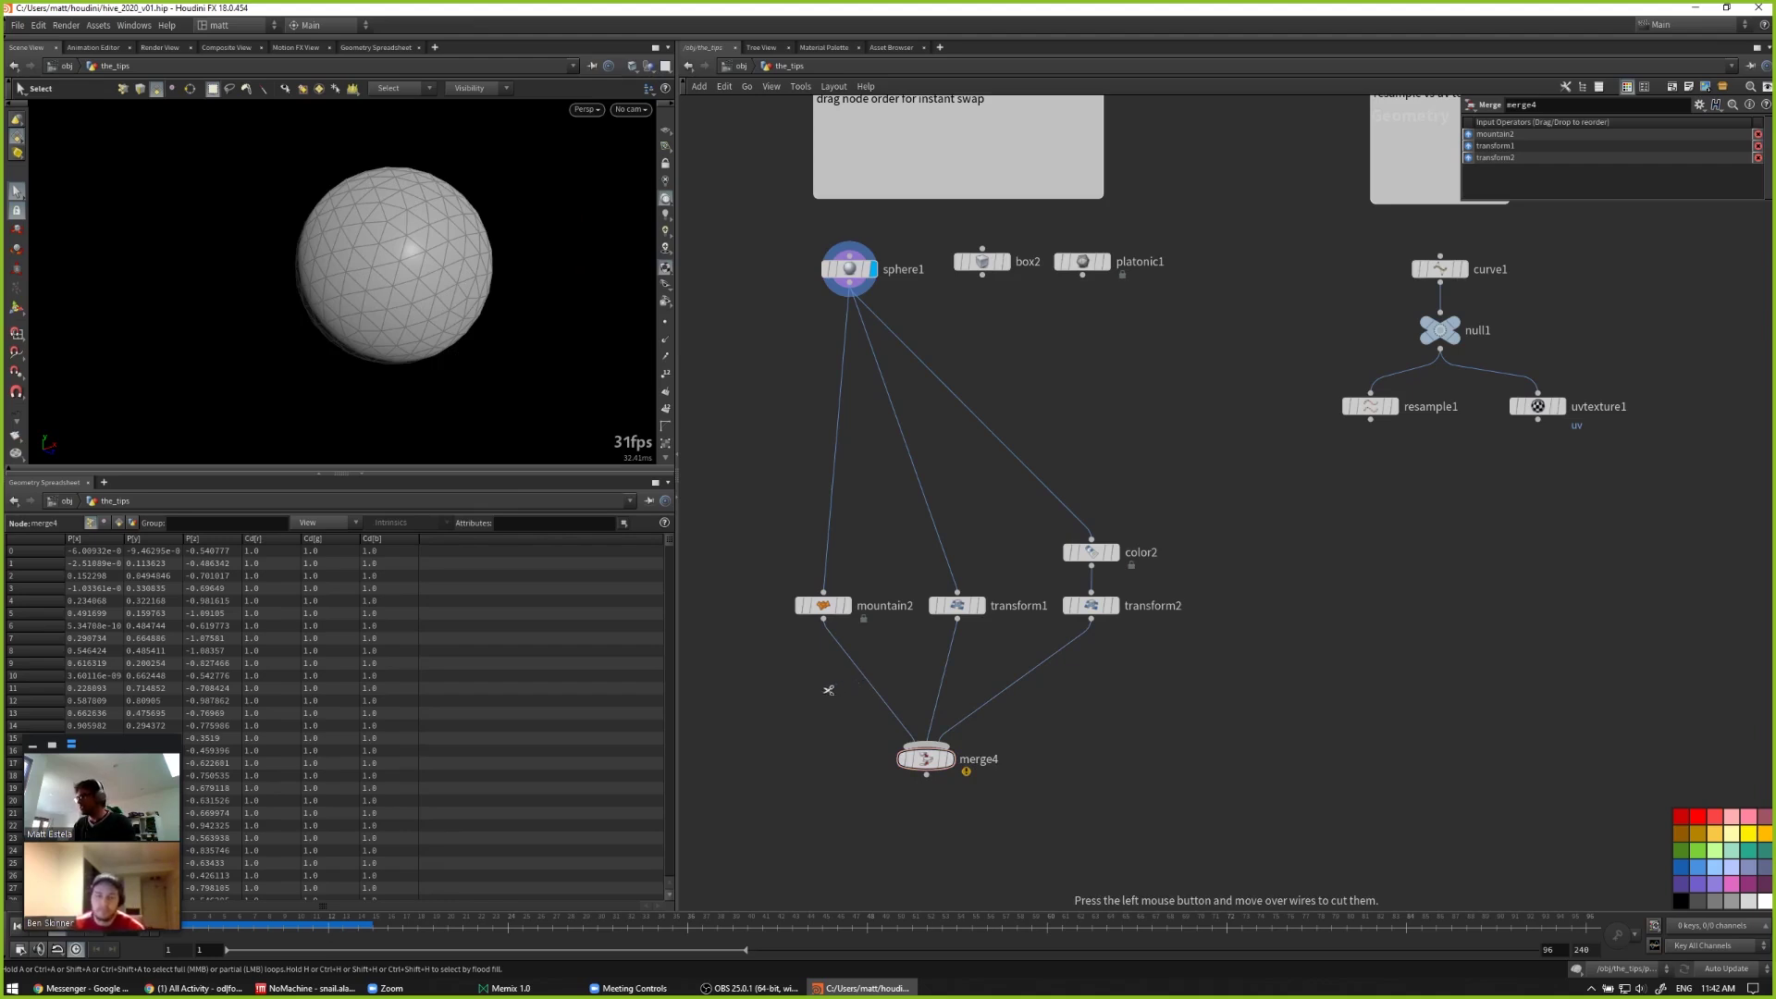
pyautogui.moveTo(826, 689)
pyautogui.mouseDown()
pyautogui.moveTo(1006, 671)
pyautogui.moveTo(1074, 725)
pyautogui.mouseUp()
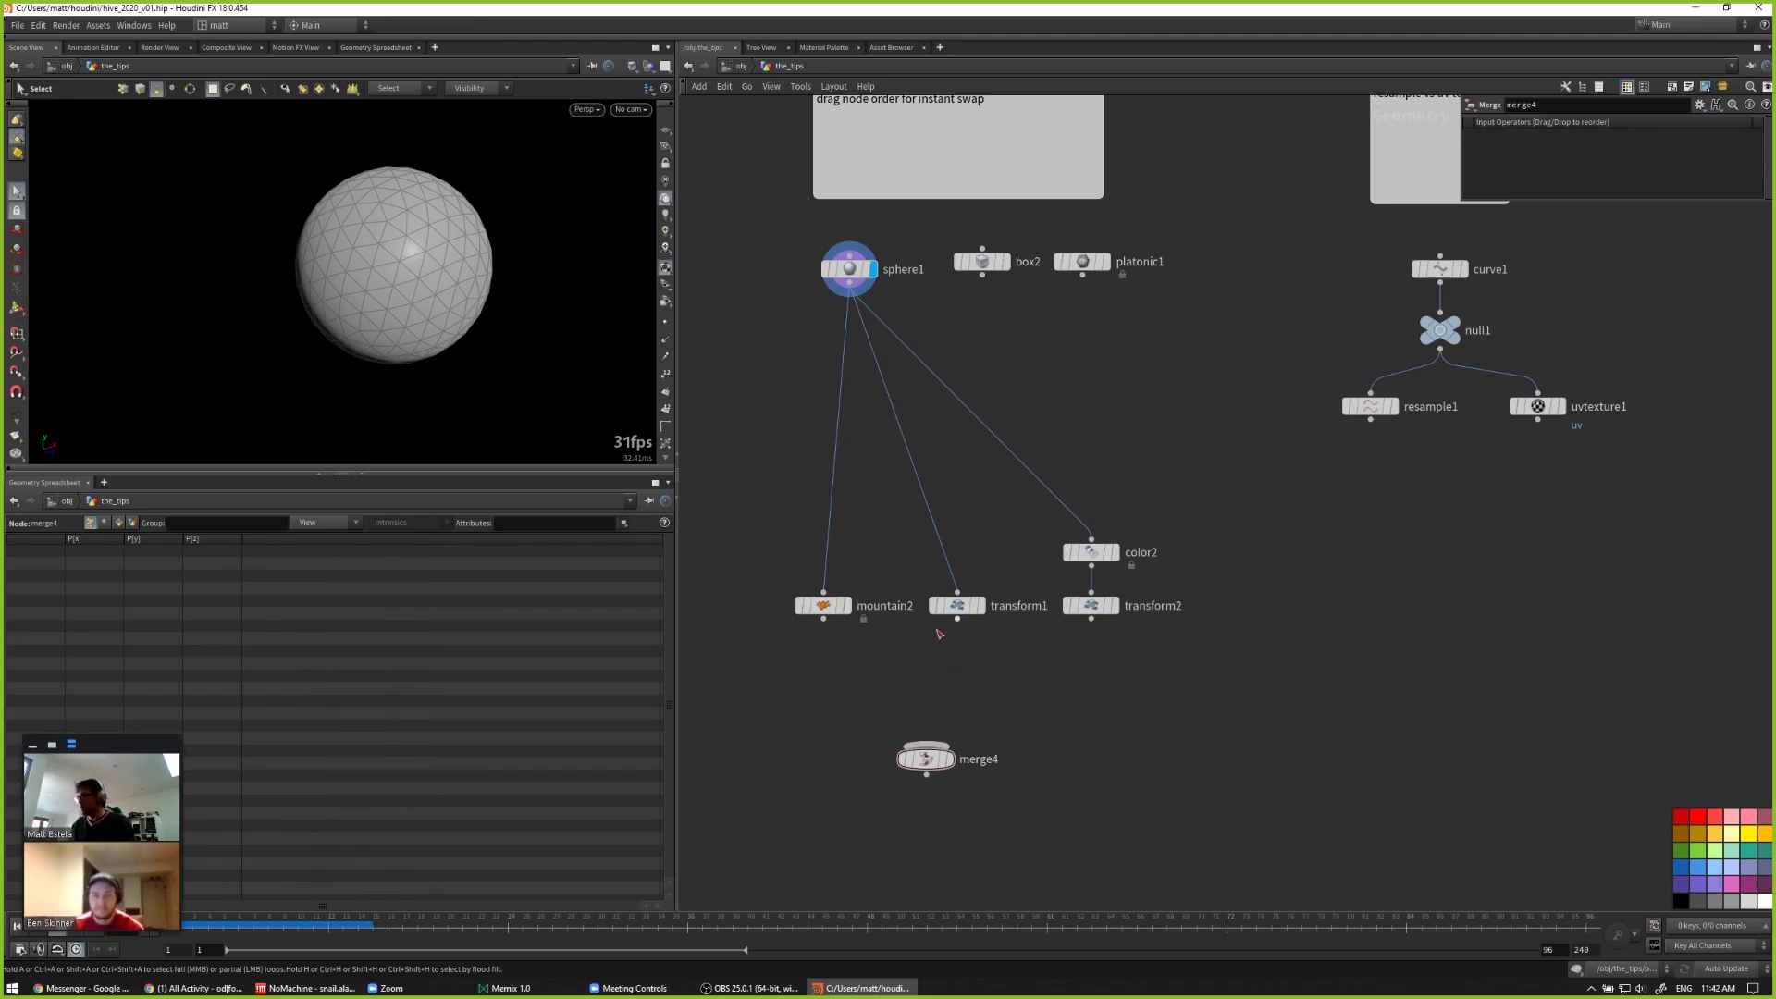
# Step: Select mountain2, transform1 and transform2, test pulling their wires, delete merge4, and reselect the three
pyautogui.moveTo(825, 661); pyautogui.dragTo(1187, 581)
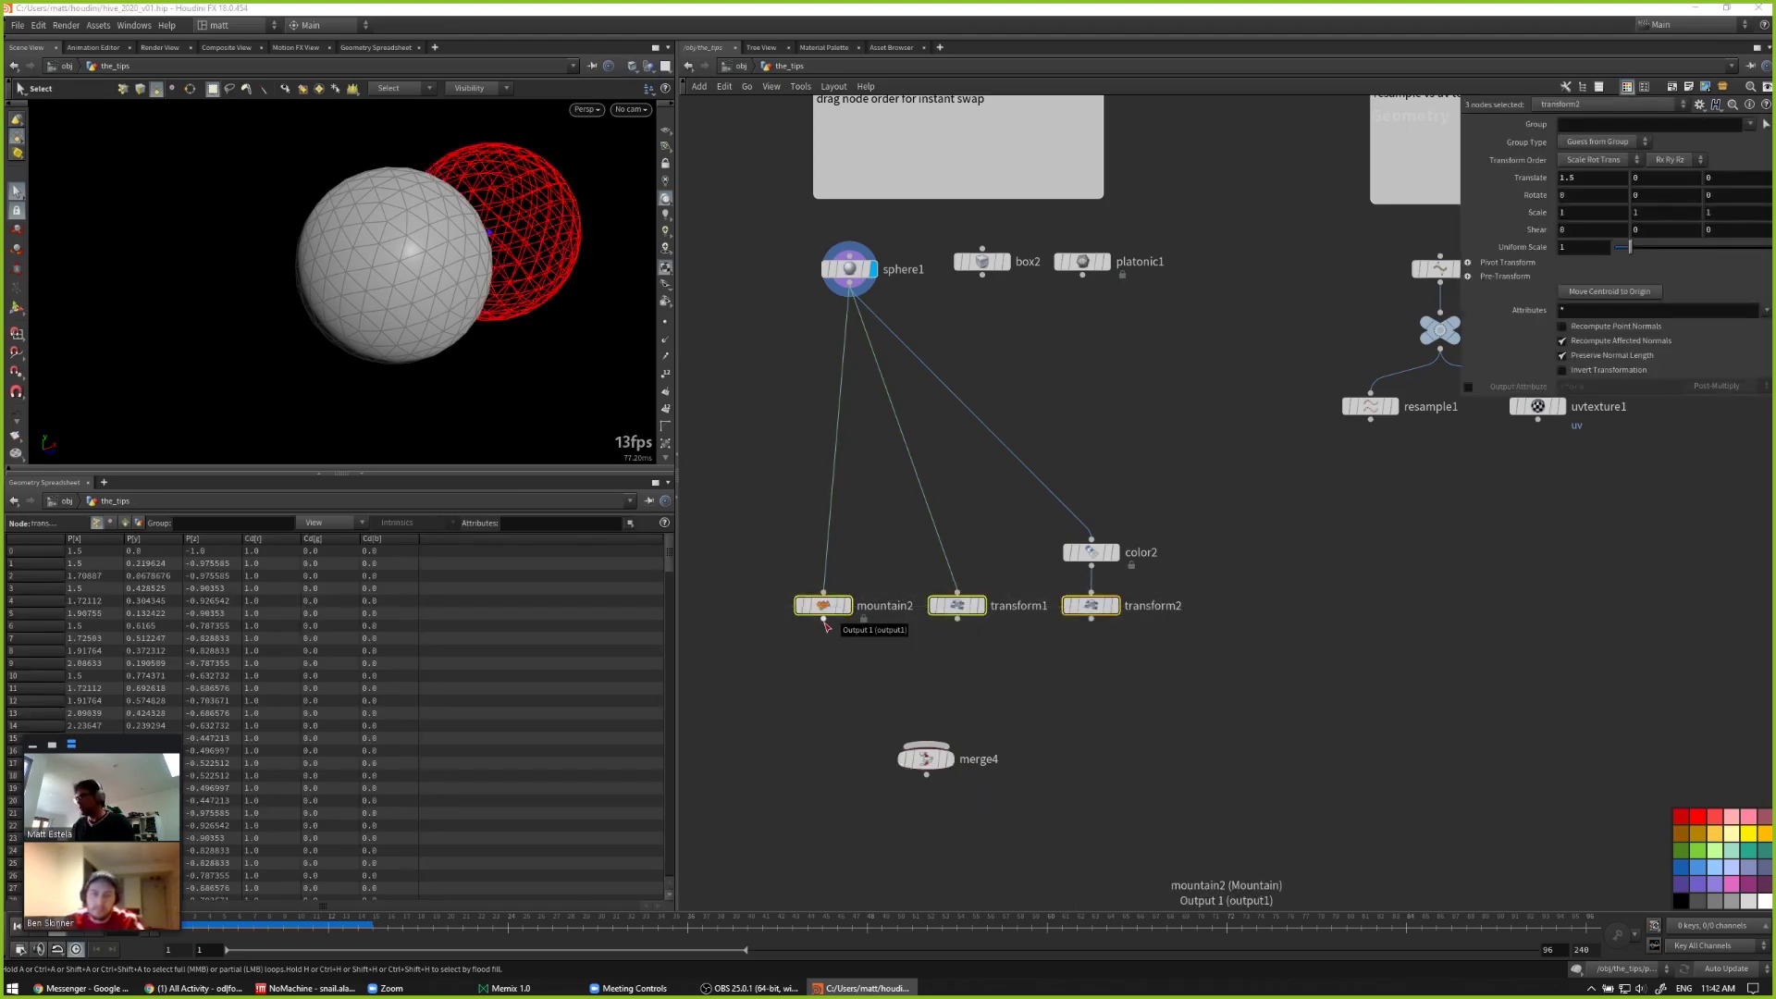
pyautogui.moveTo(824, 620); pyautogui.dragTo(926, 746)
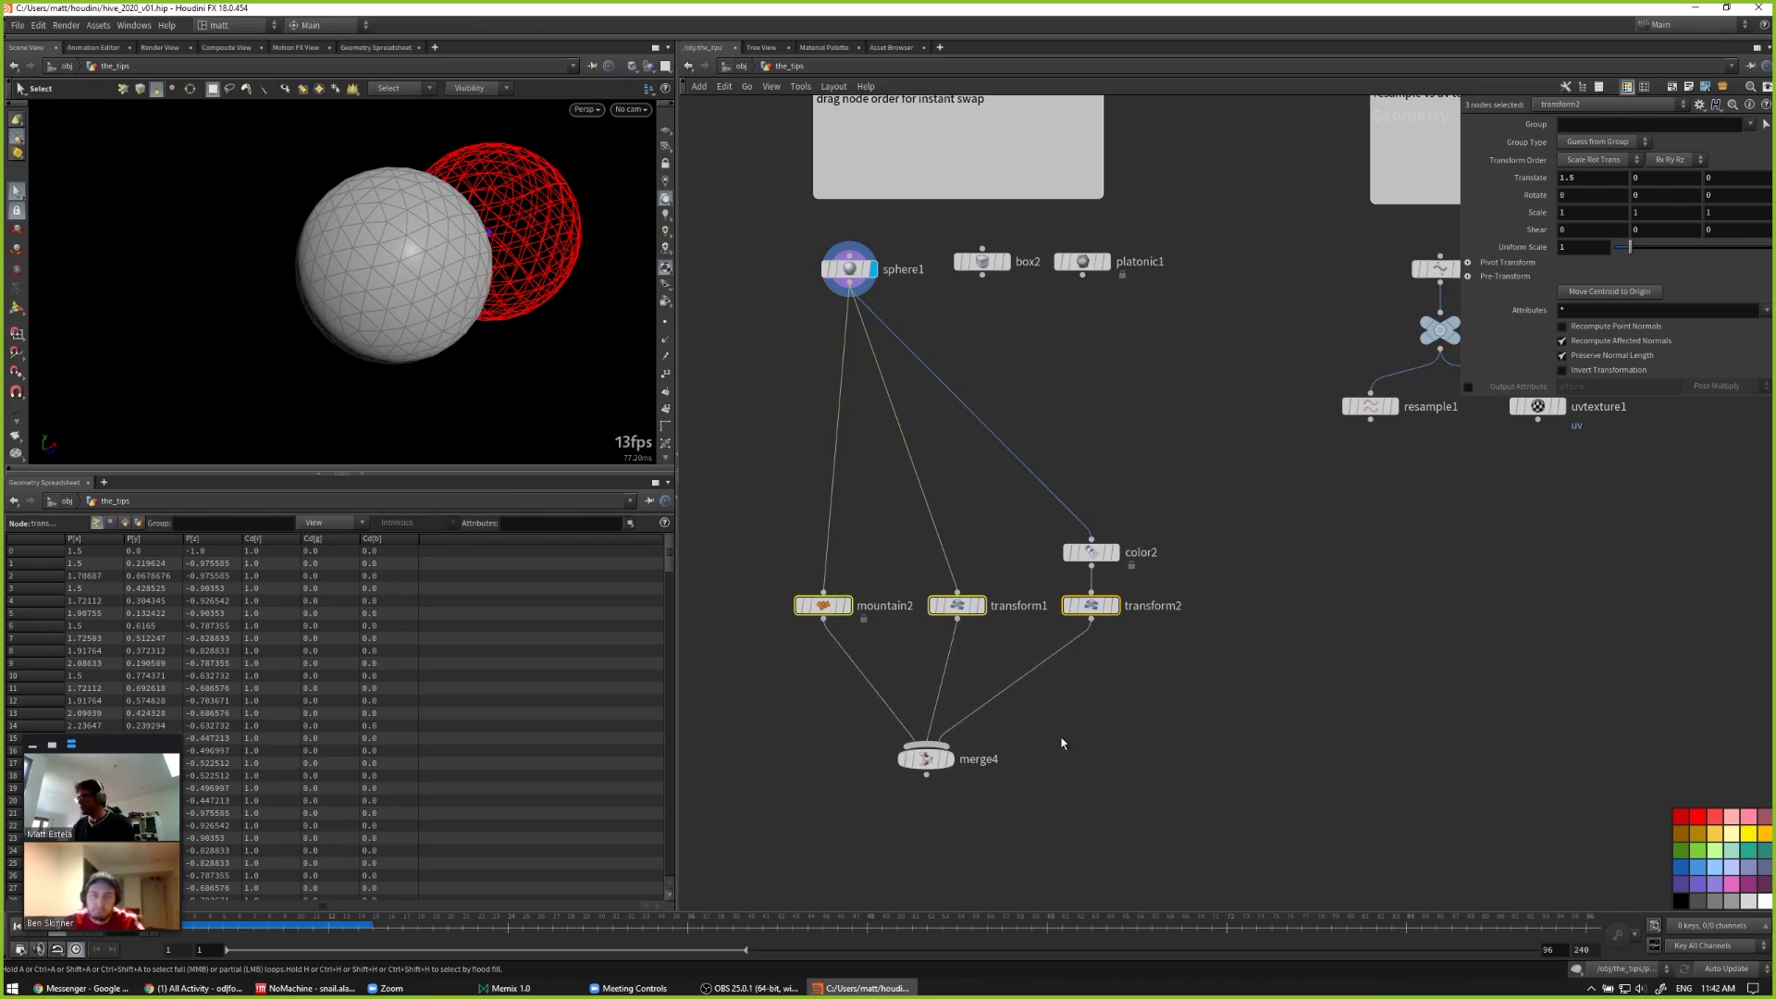
pyautogui.click(1120, 795)
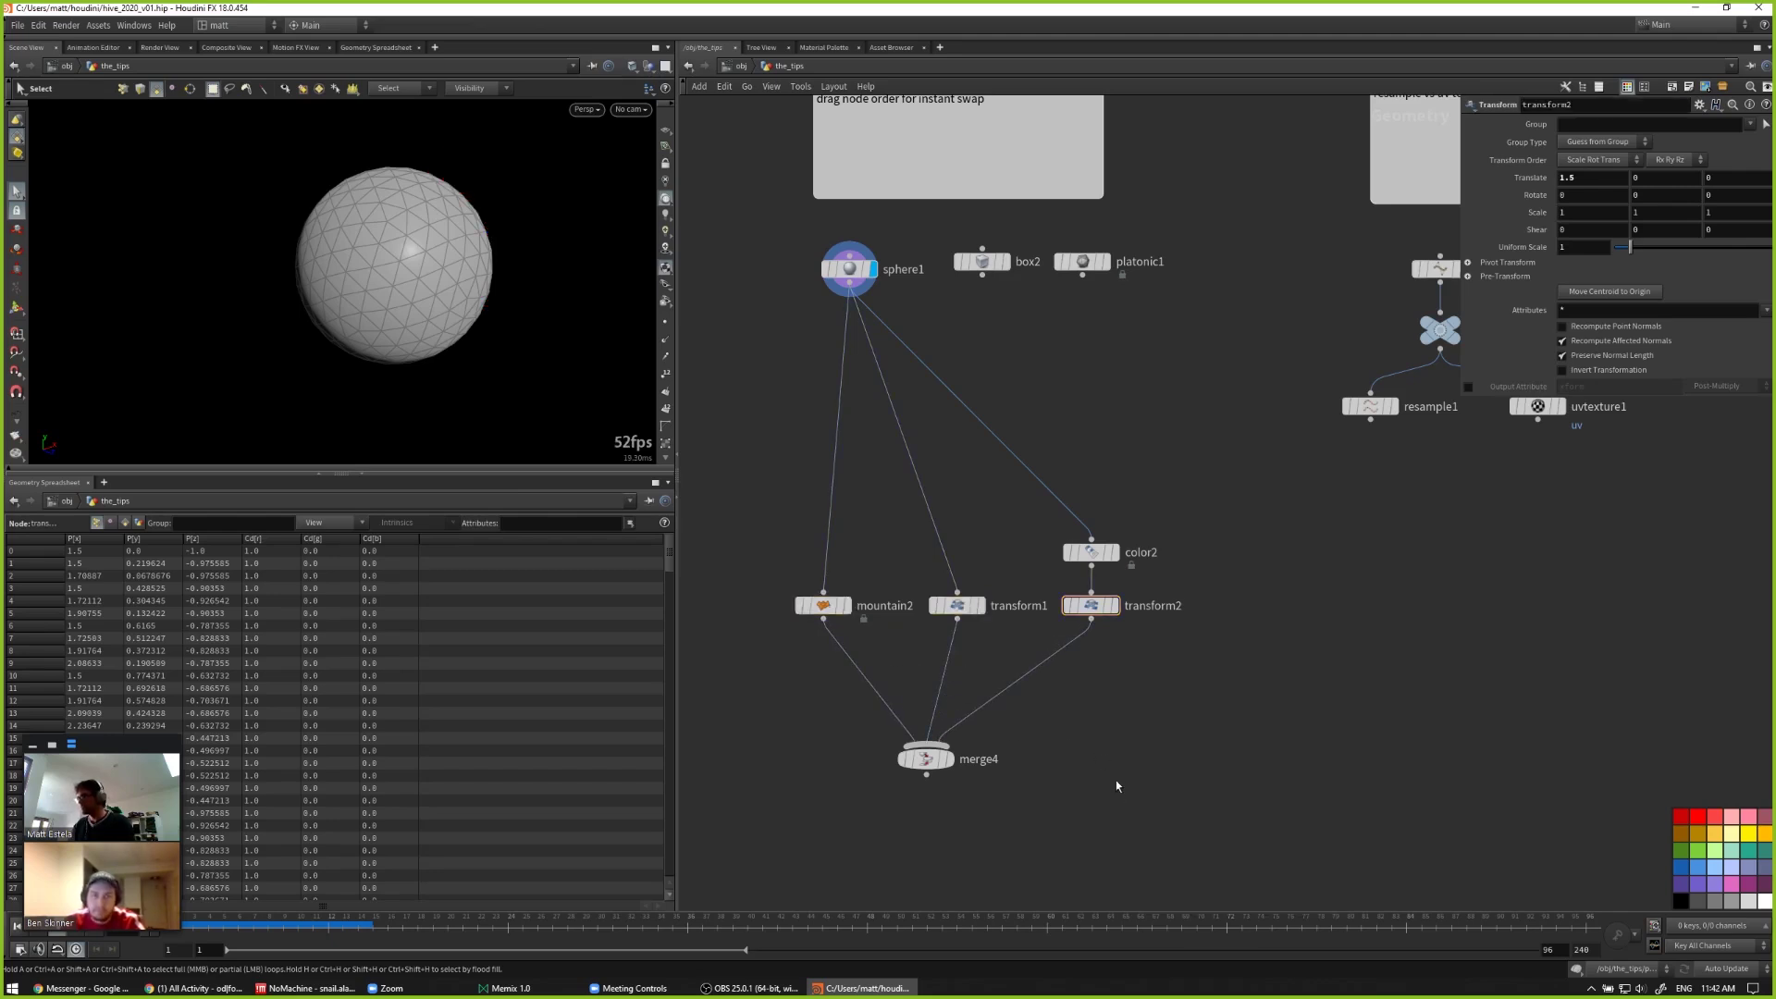
pyautogui.moveTo(1059, 837); pyautogui.dragTo(860, 733)
pyautogui.press('Delete')
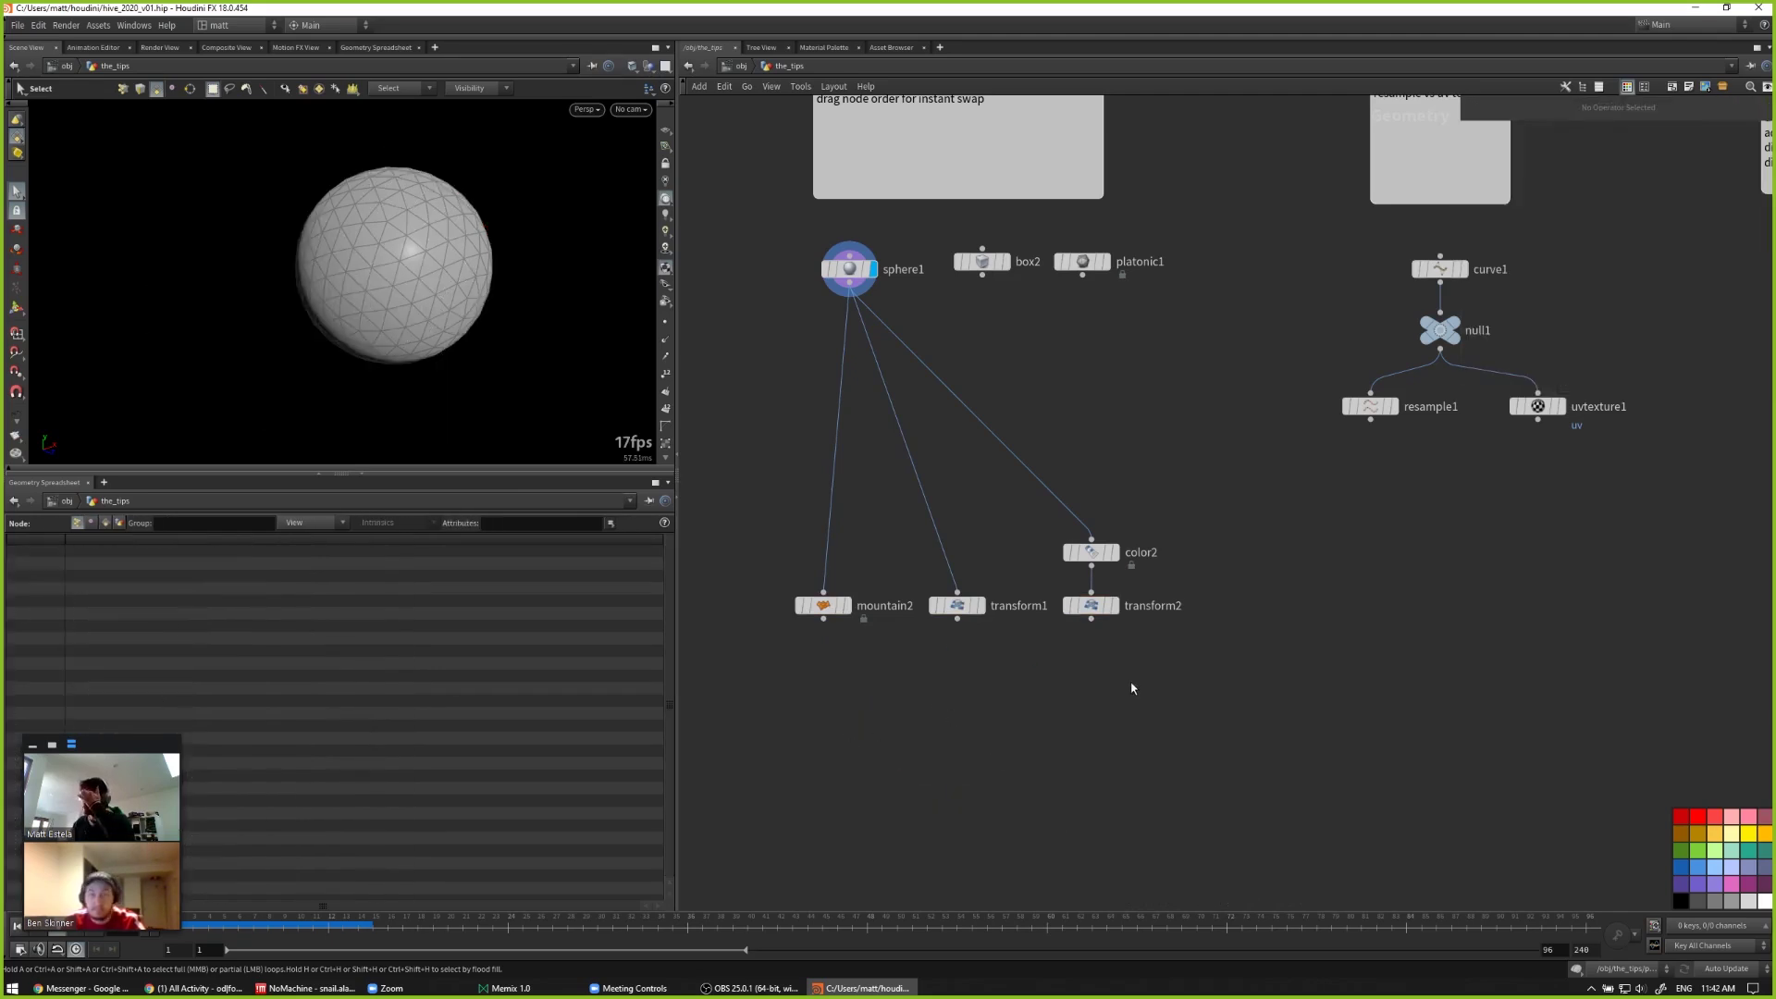
pyautogui.moveTo(1173, 688); pyautogui.dragTo(954, 740)
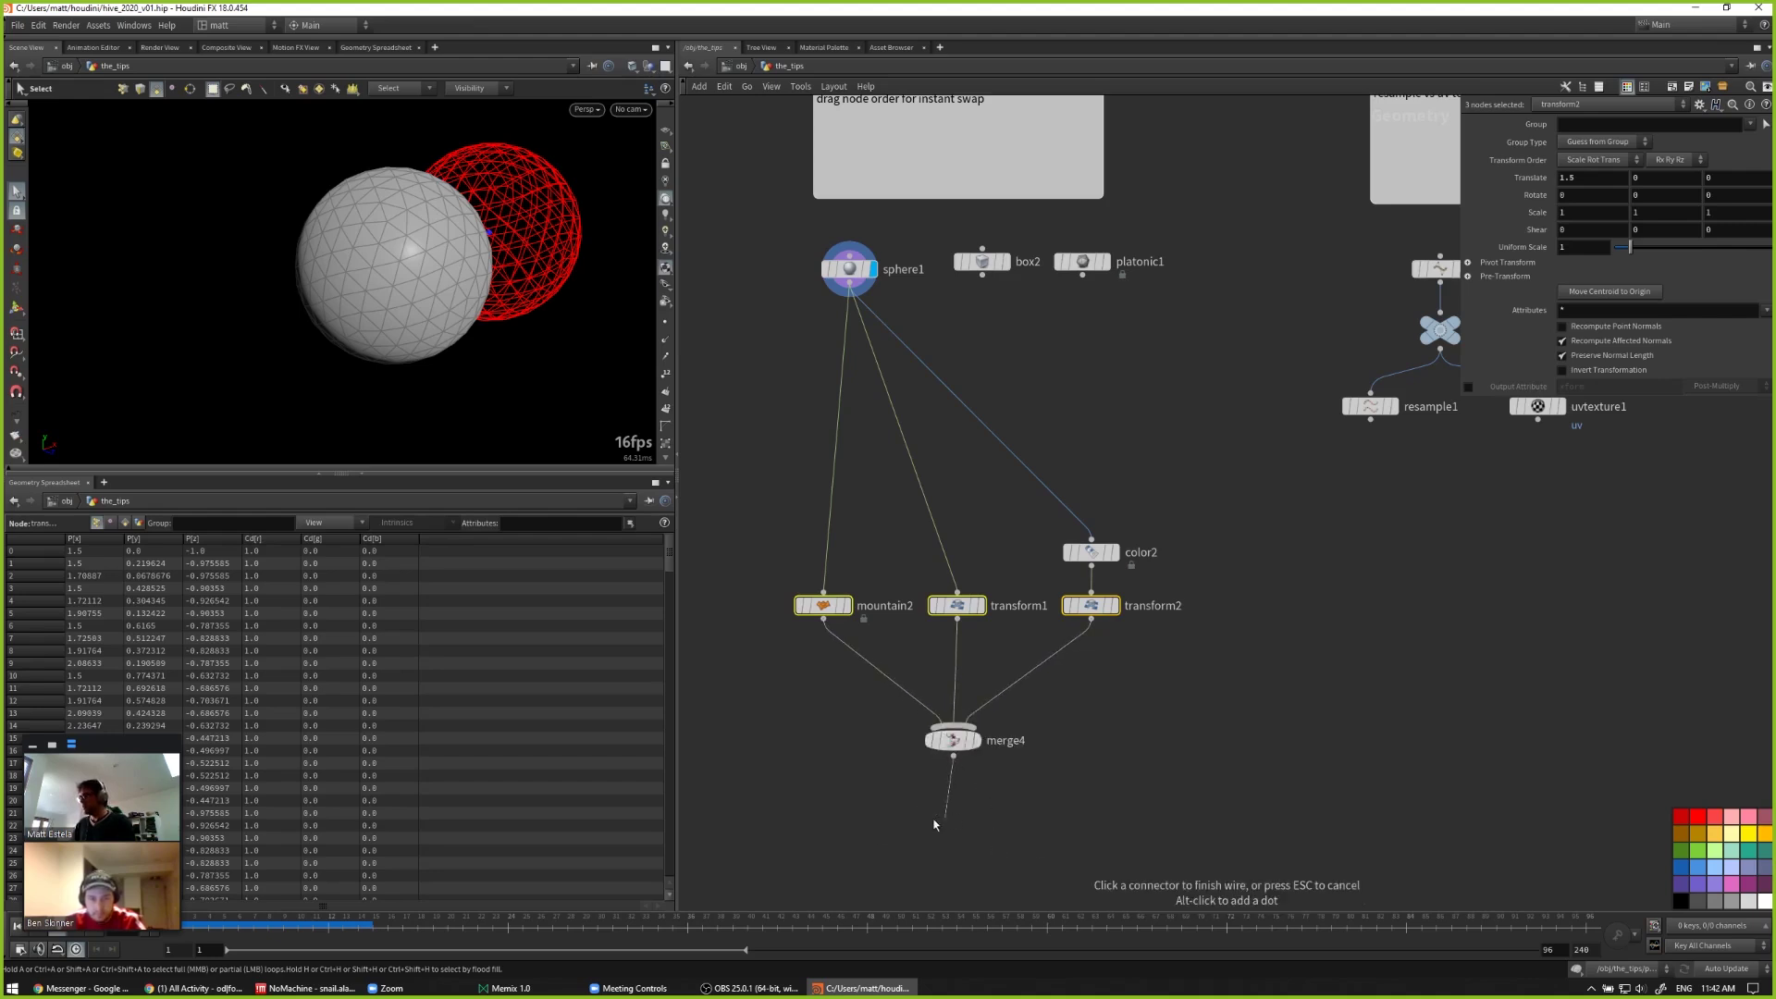
# Step: Add a transform5 node after merge4, then deselect everything in the network
pyautogui.press('Tab')
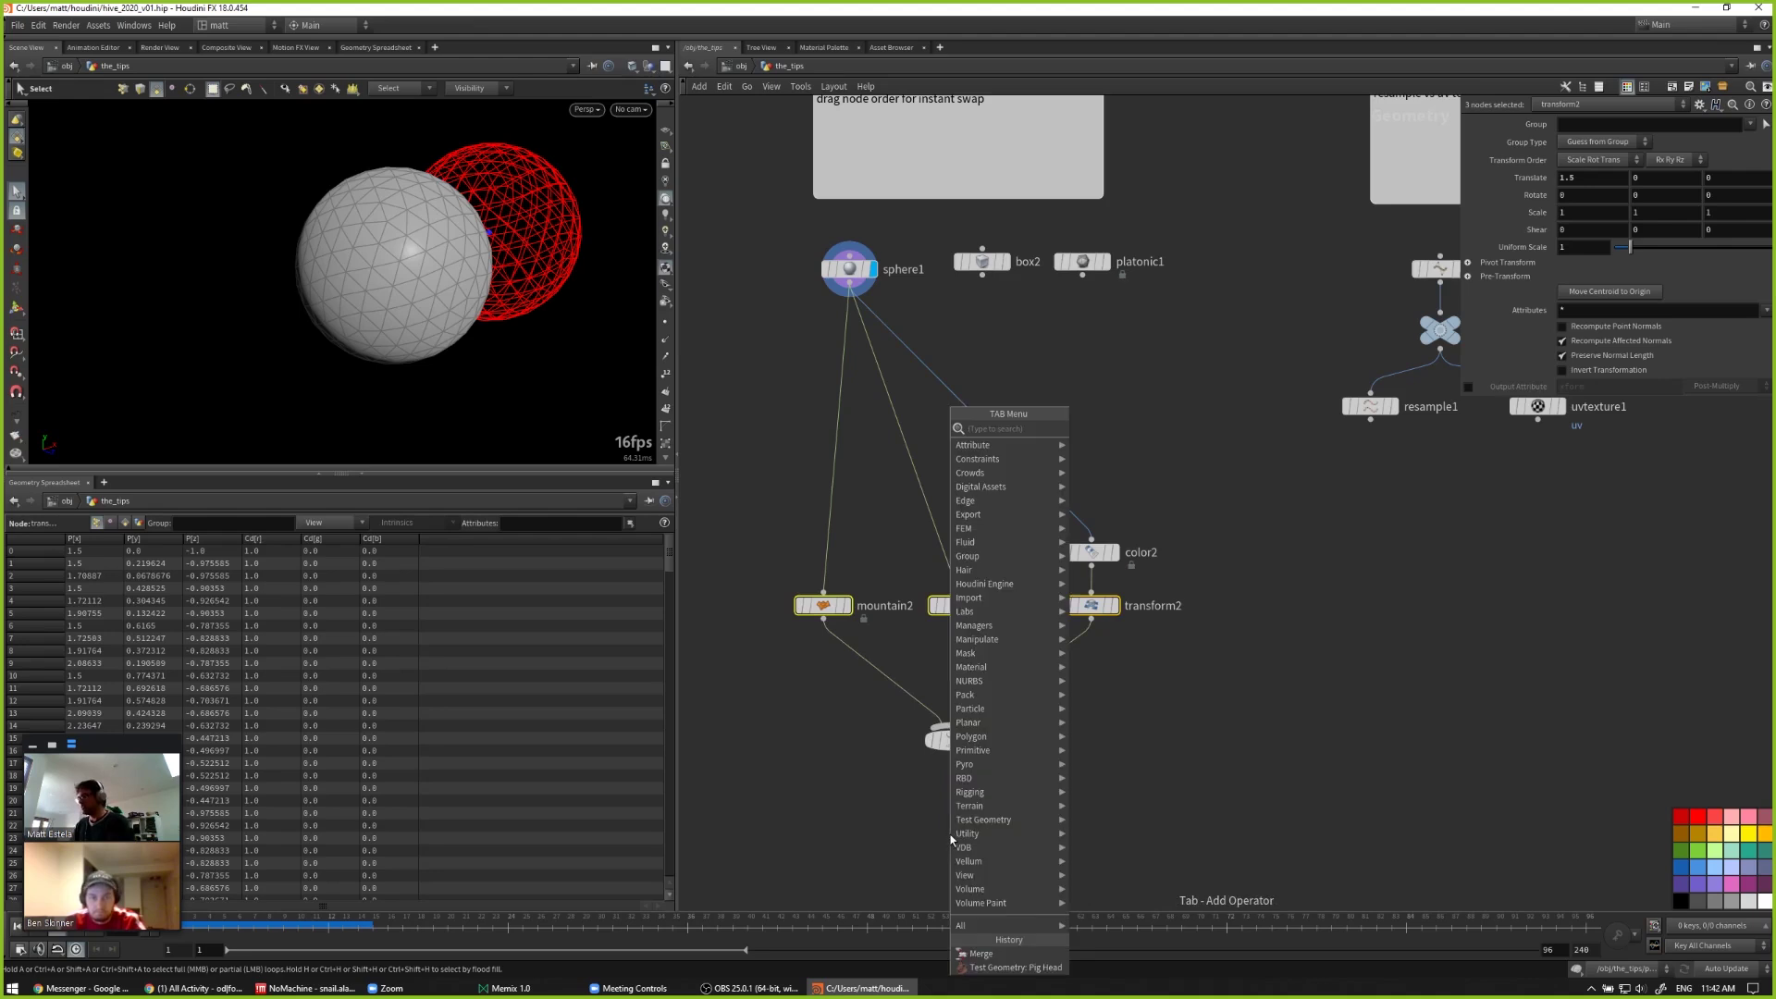
pyautogui.write('trans')
pyautogui.press('Return')
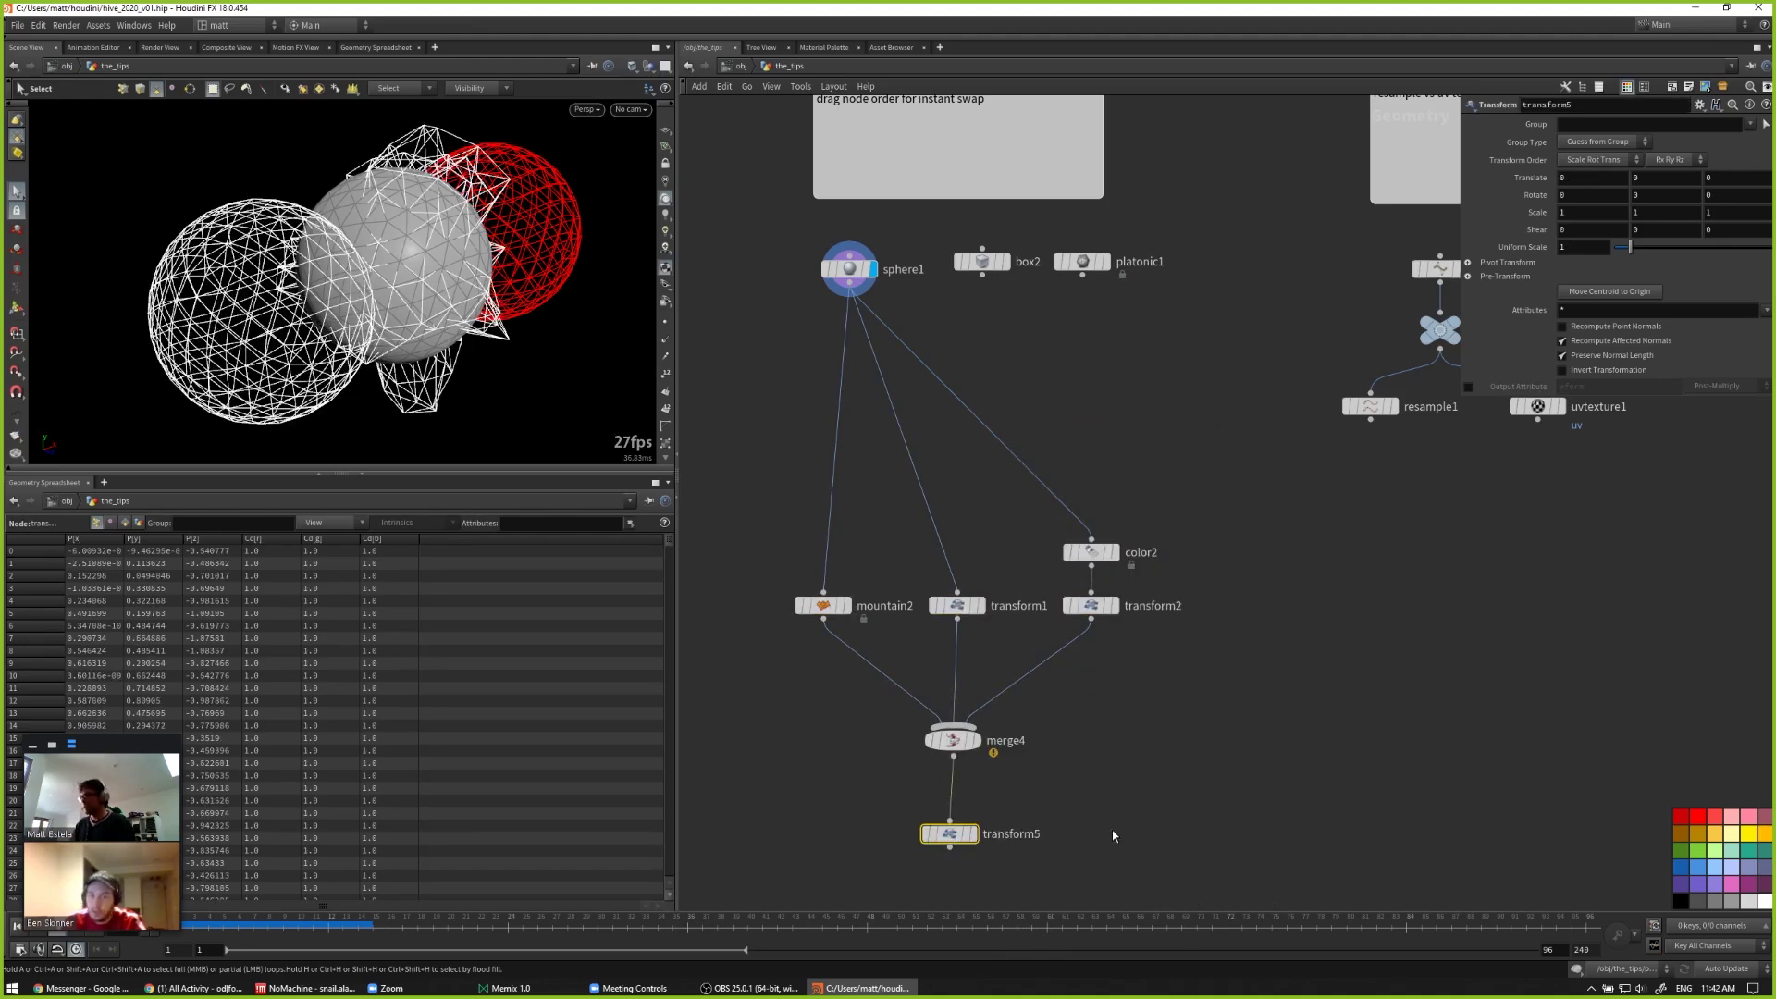
pyautogui.moveTo(1114, 894); pyautogui.dragTo(1027, 863)
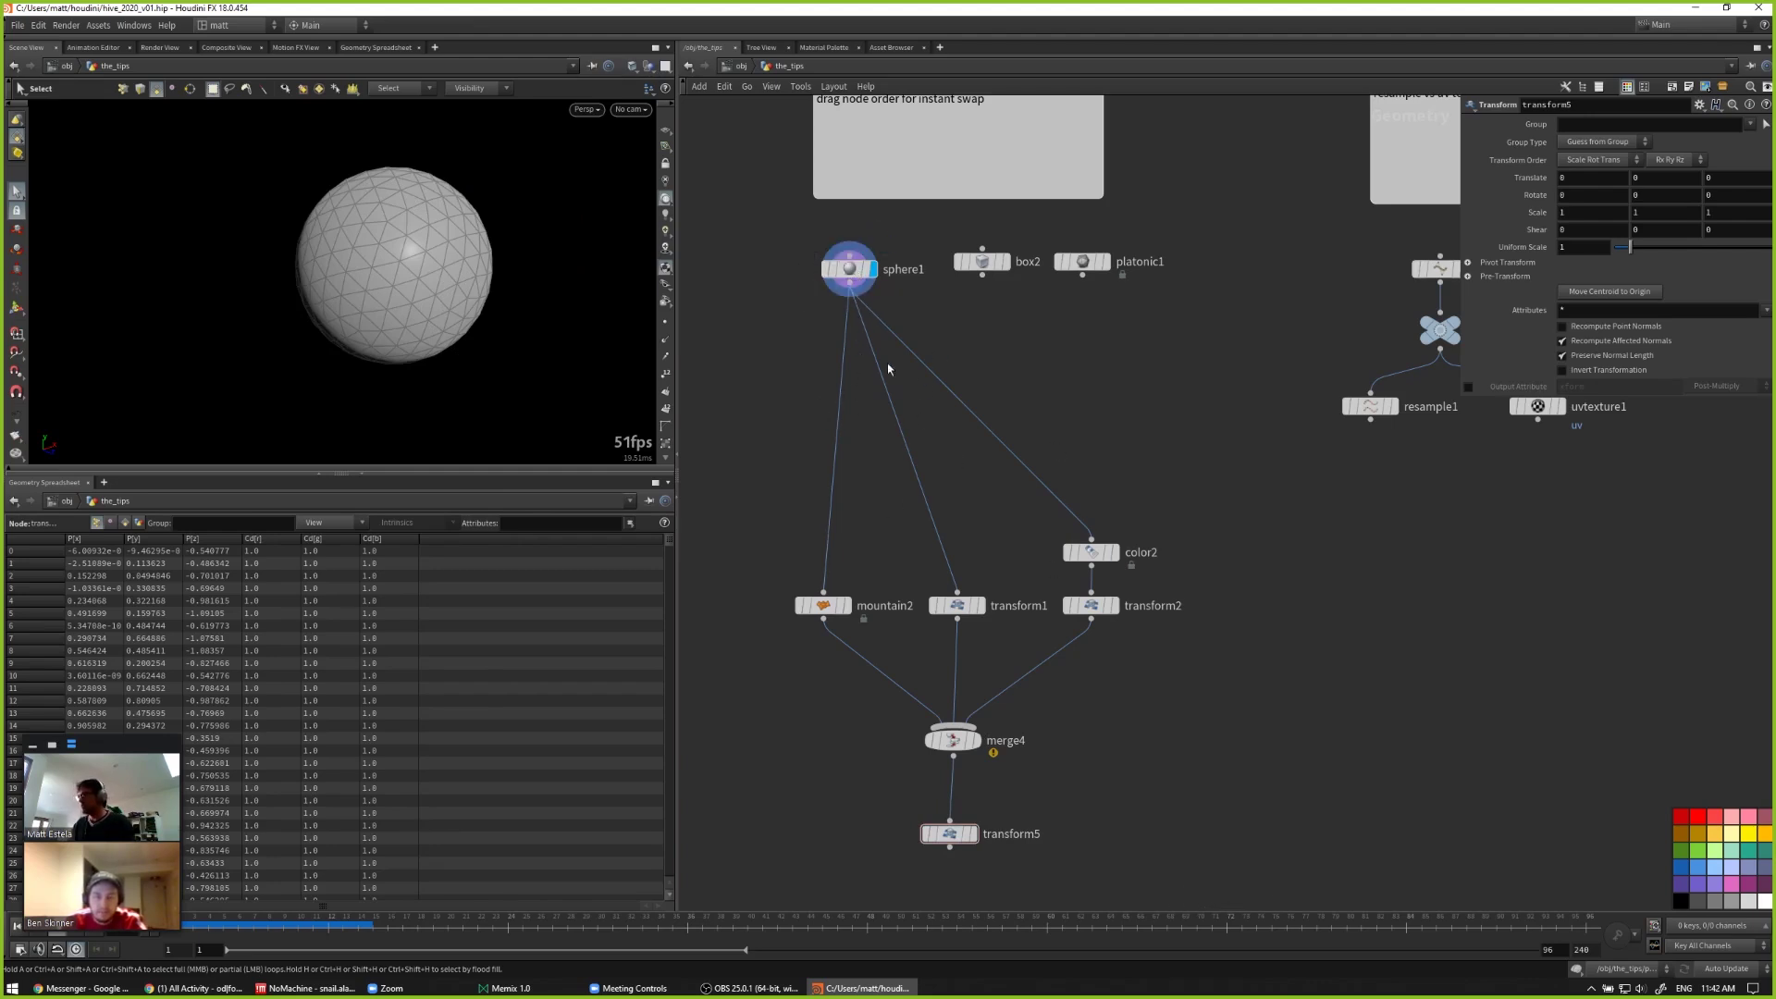
pyautogui.moveTo(838, 268)
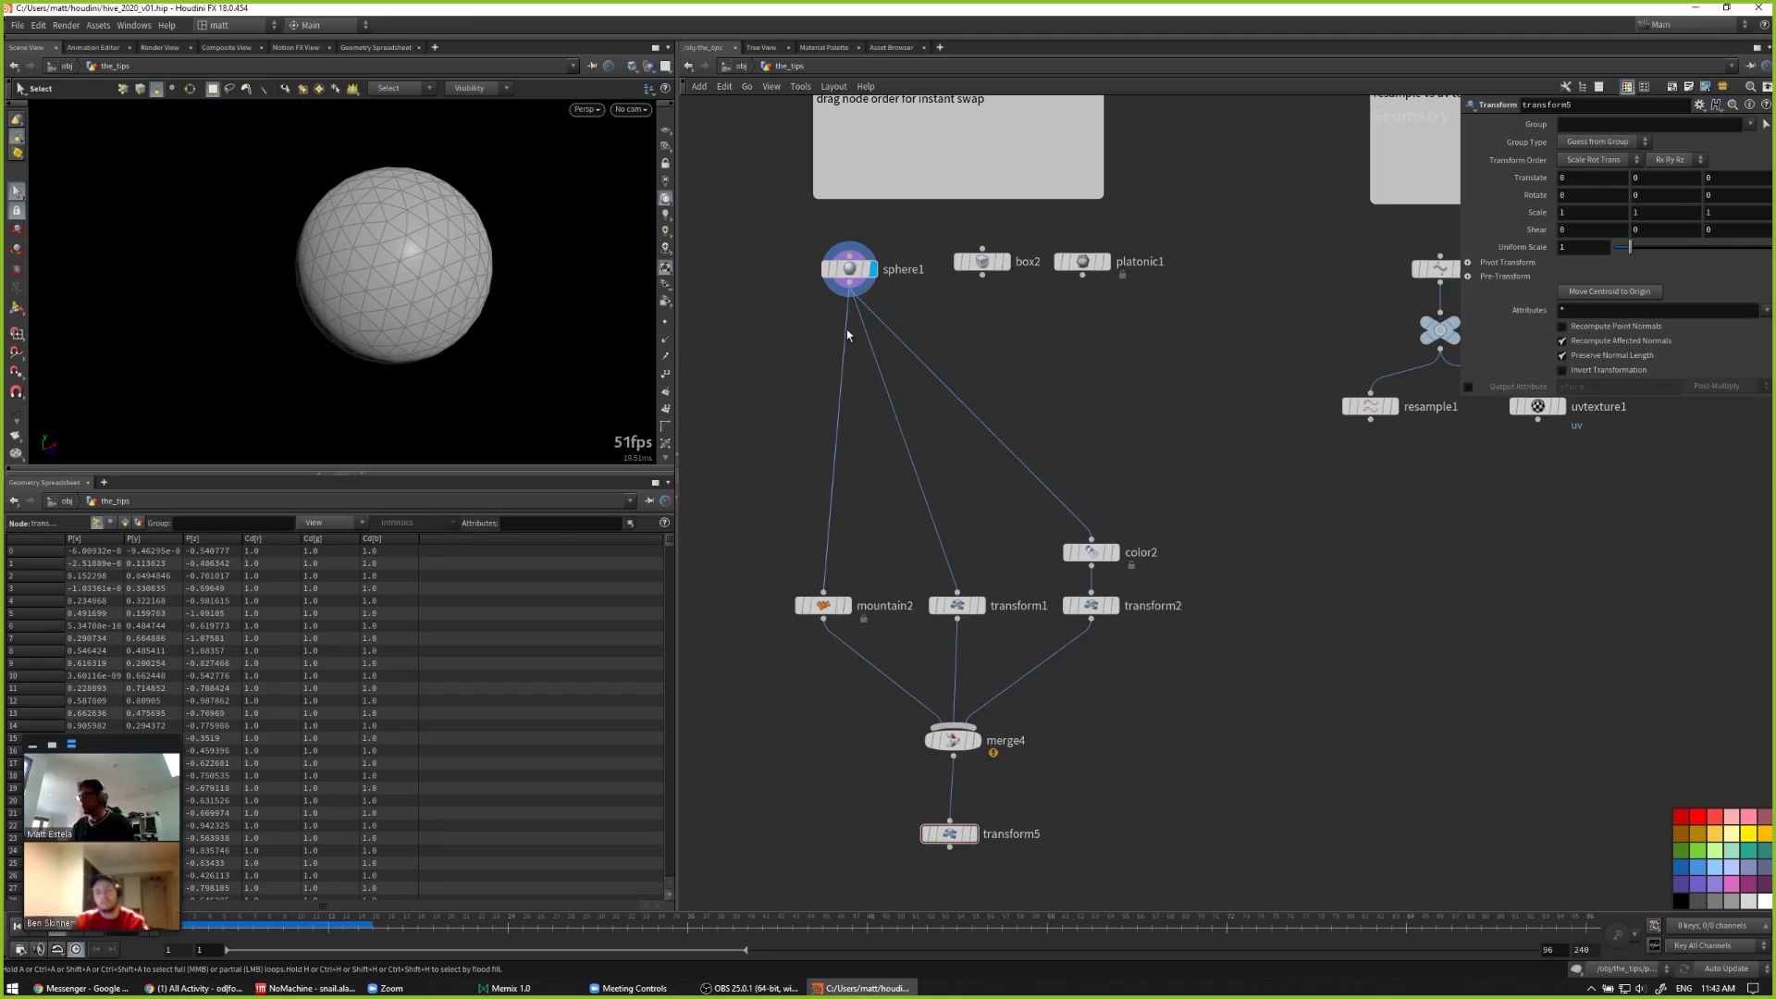
# Step: Add two trial dots on the sphere1-to-mountain2 wire, then delete them
pyautogui.keyDown('alt'); pyautogui.click(839, 403); pyautogui.keyUp('alt')
pyautogui.moveTo(837, 403); pyautogui.dragTo(735, 358)
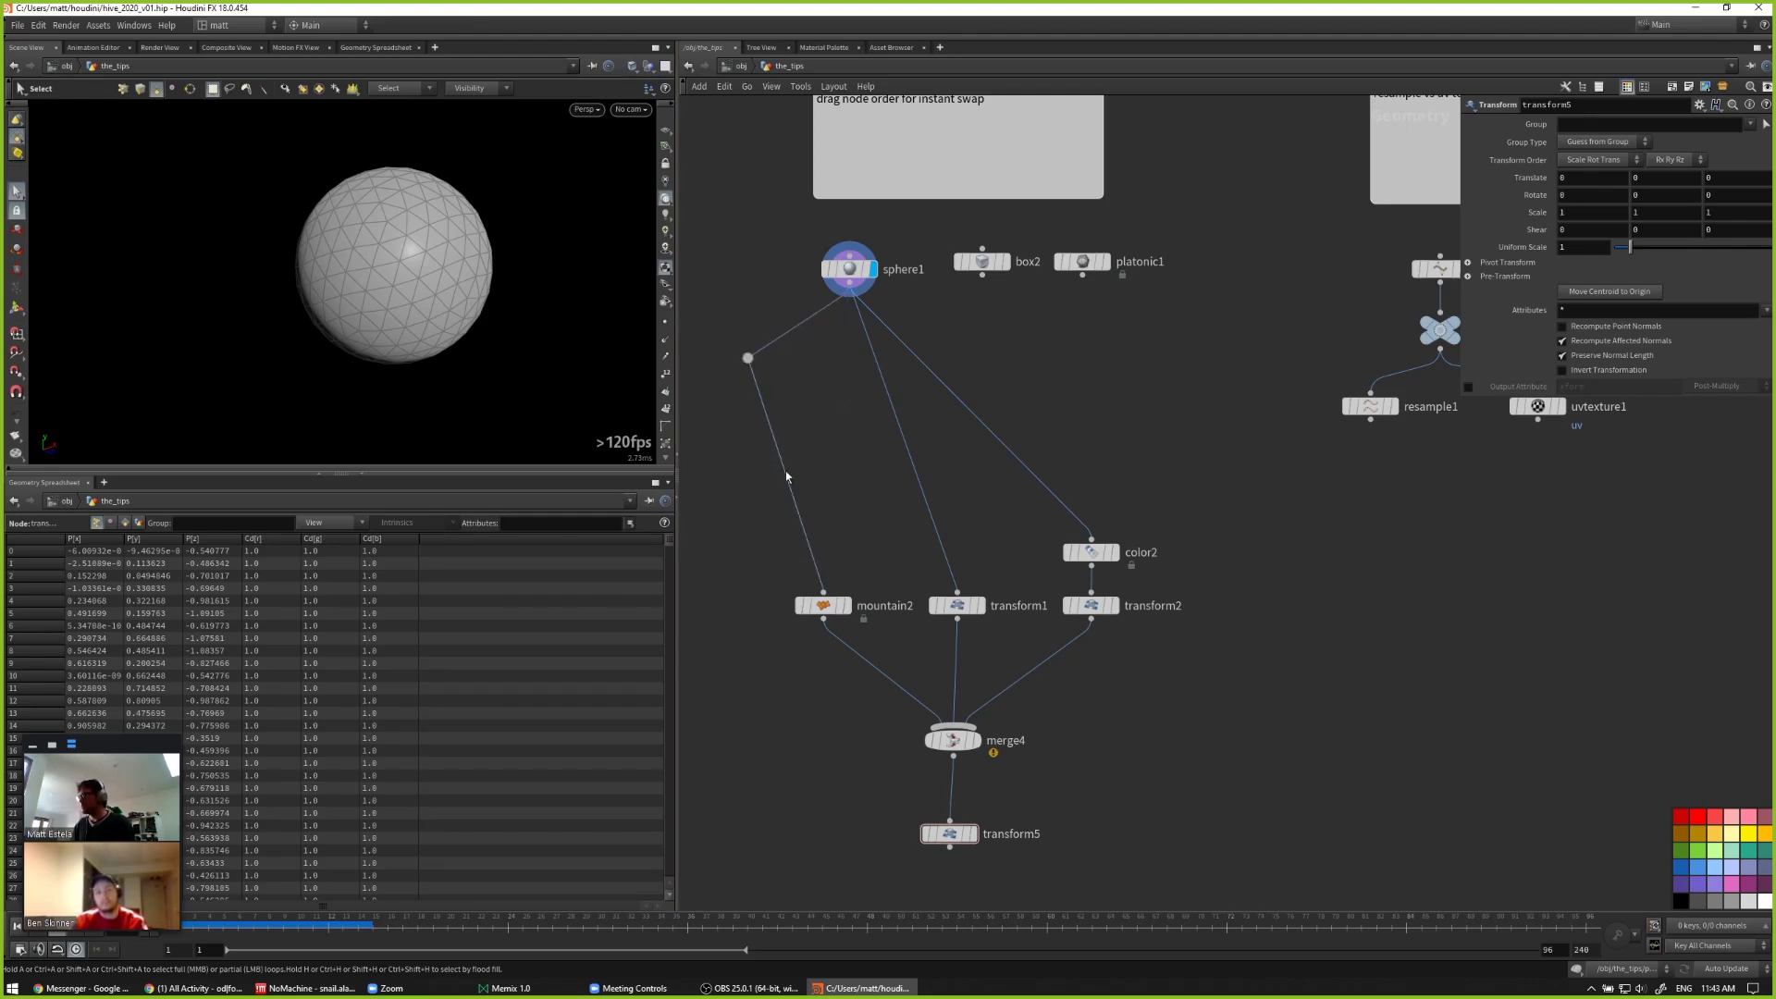
pyautogui.keyDown('alt'); pyautogui.moveTo(790, 490); pyautogui.dragTo(727, 526); pyautogui.keyUp('alt')
pyautogui.moveTo(703, 299); pyautogui.dragTo(763, 560)
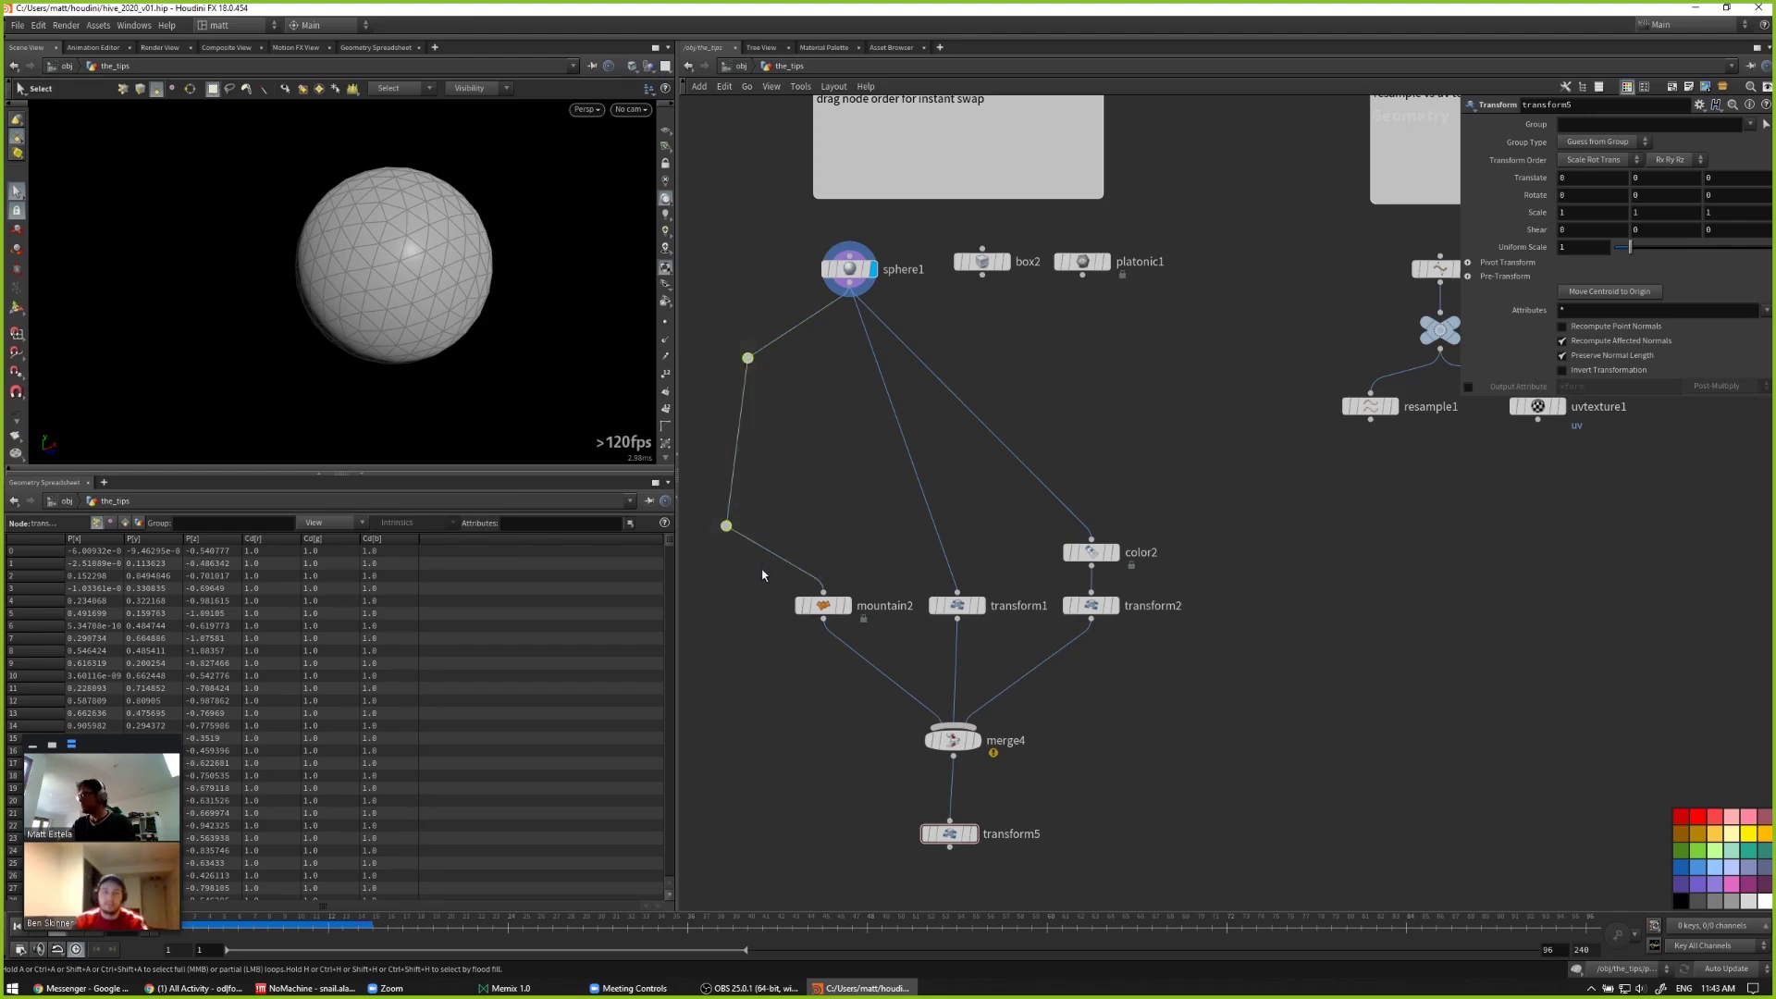
pyautogui.press('Delete')
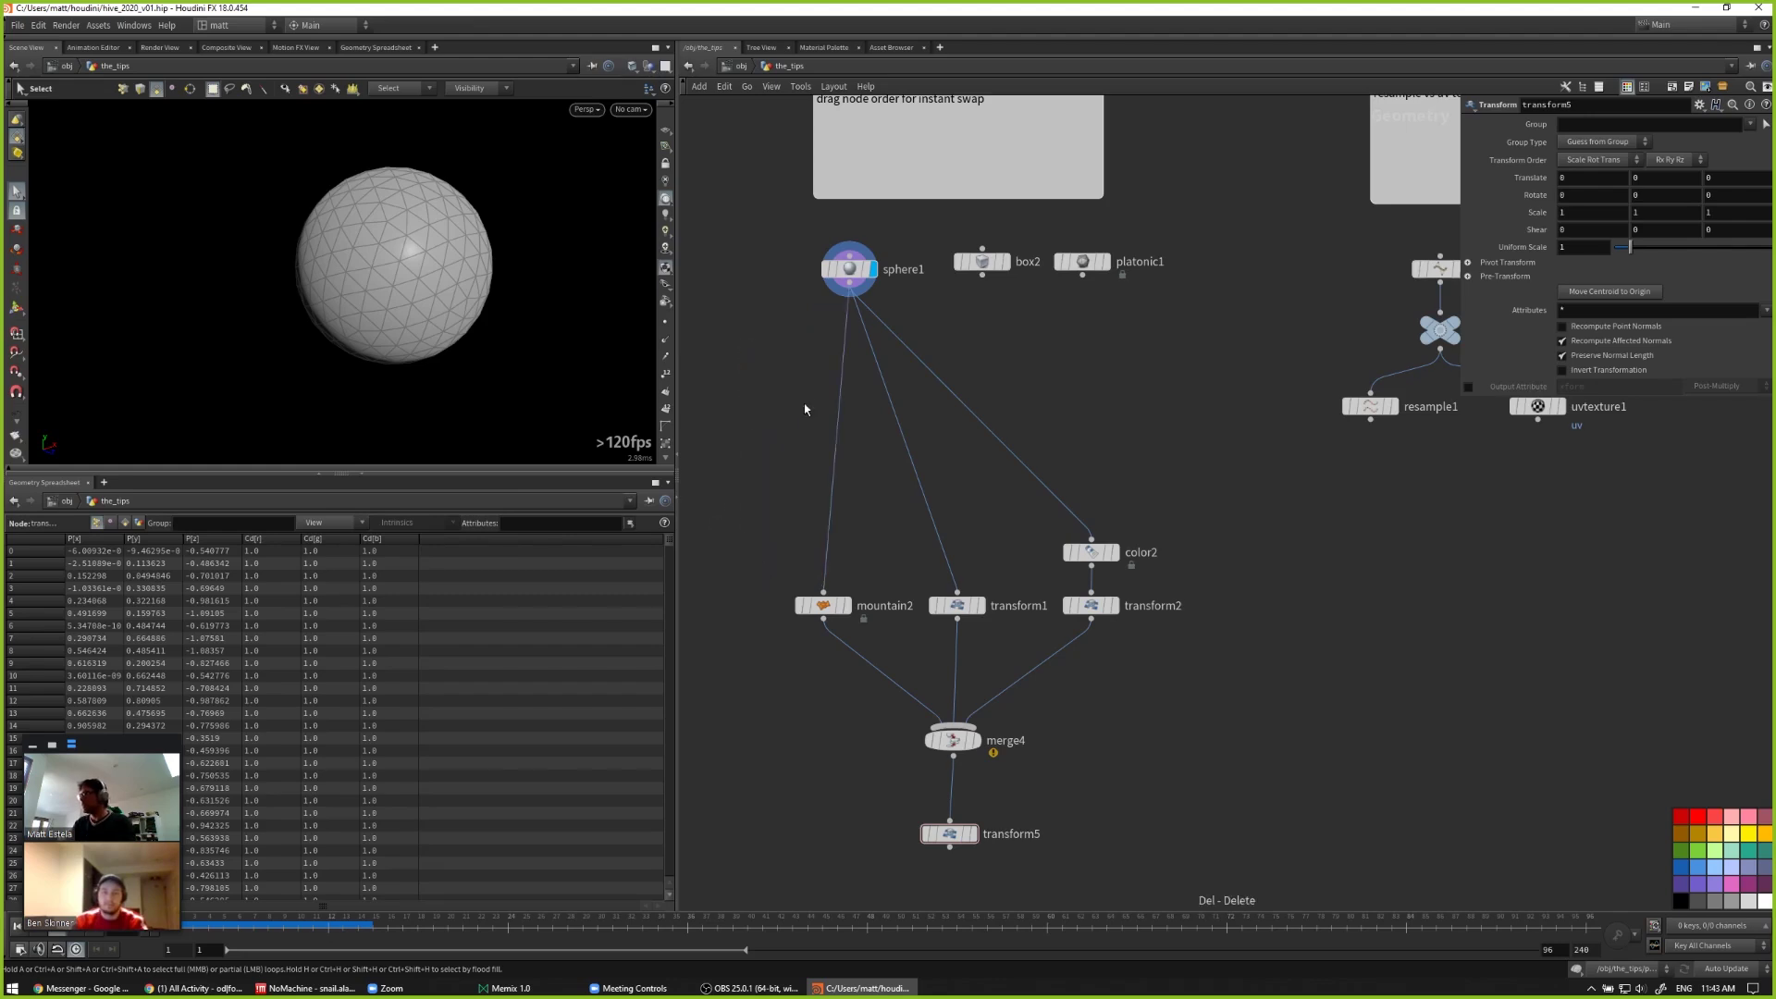
# Step: Add one dot just below sphere1 so all its outgoing wires branch from it
pyautogui.keyDown('alt'); pyautogui.click(849, 449); pyautogui.keyUp('alt')
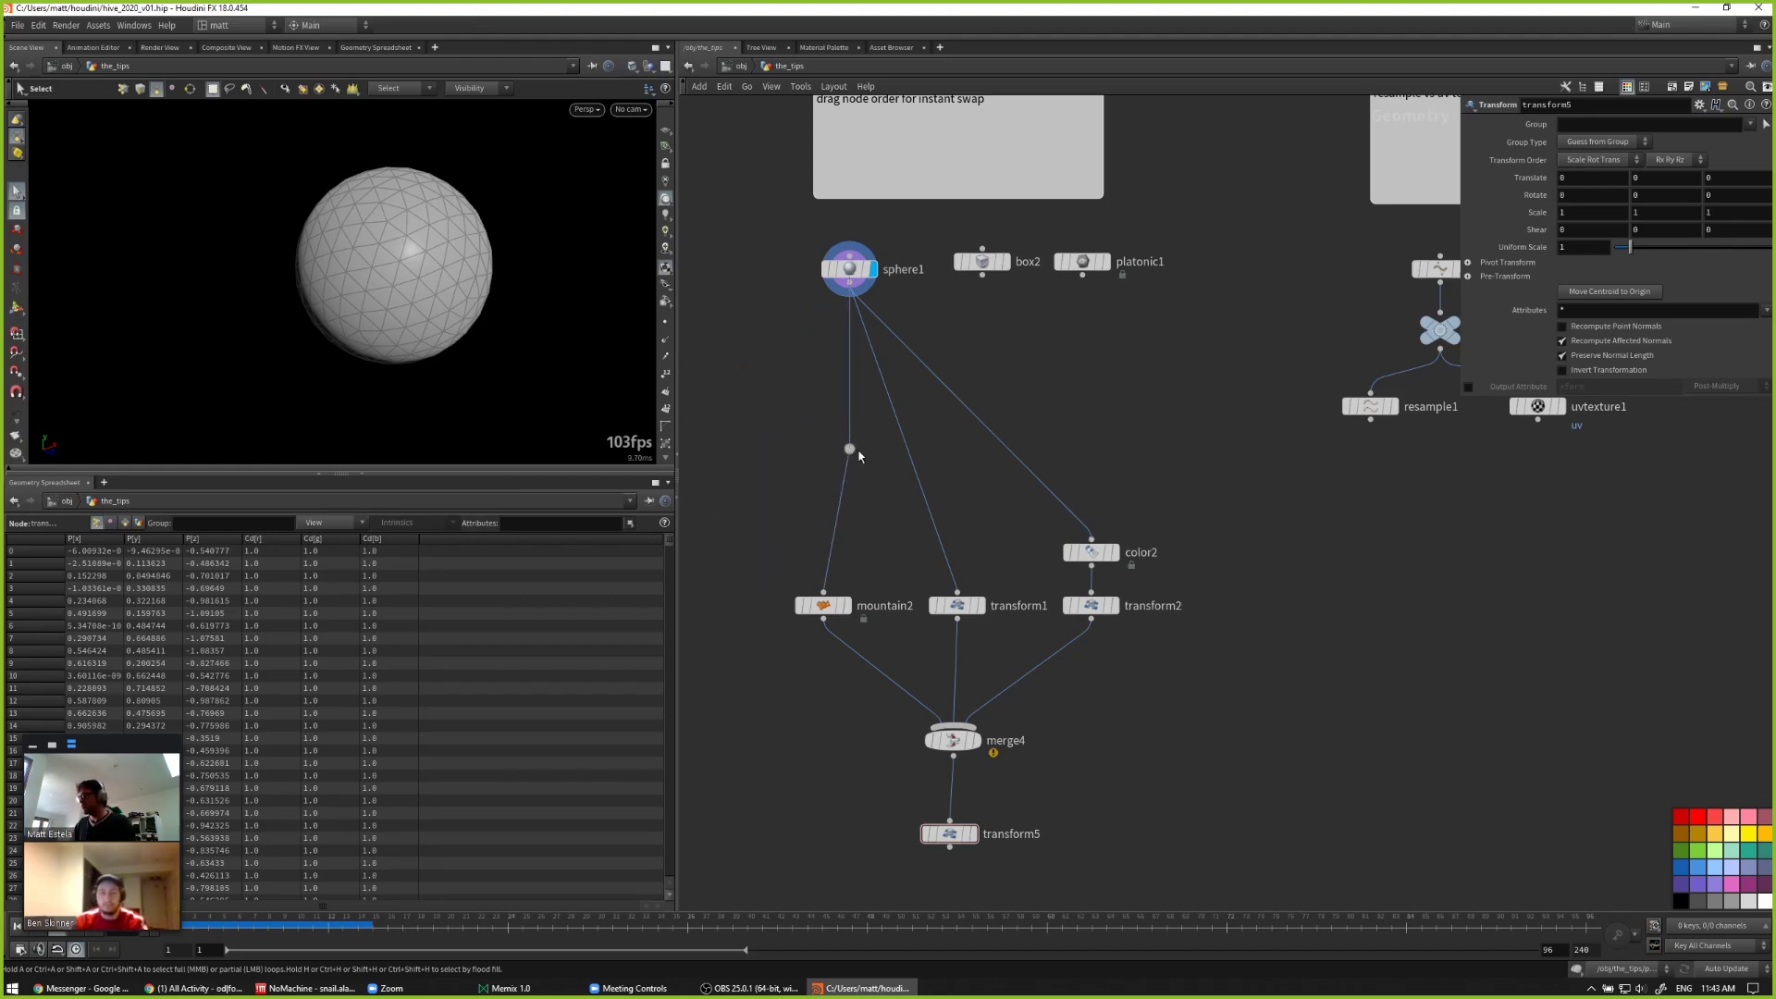
pyautogui.moveTo(857, 452)
pyautogui.mouseDown()
pyautogui.moveTo(965, 430)
pyautogui.moveTo(951, 409)
pyautogui.moveTo(854, 392)
pyautogui.moveTo(852, 483)
pyautogui.mouseUp()
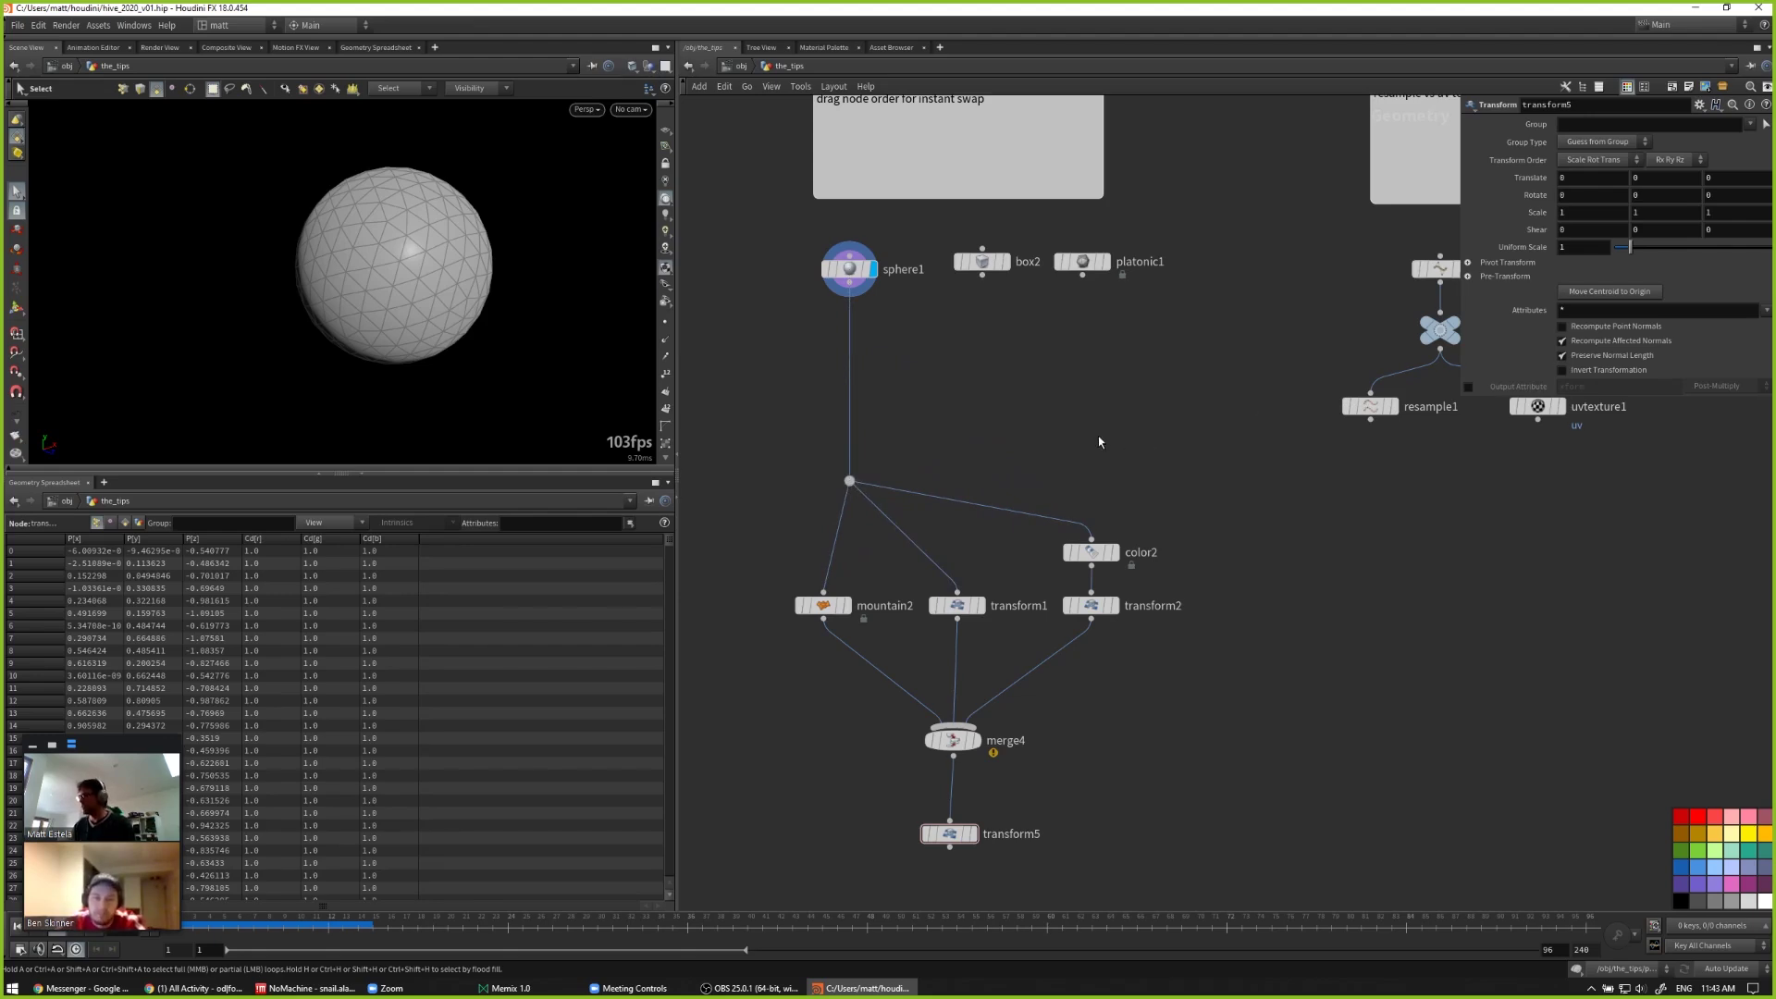
pyautogui.moveTo(849, 481); pyautogui.dragTo(849, 428)
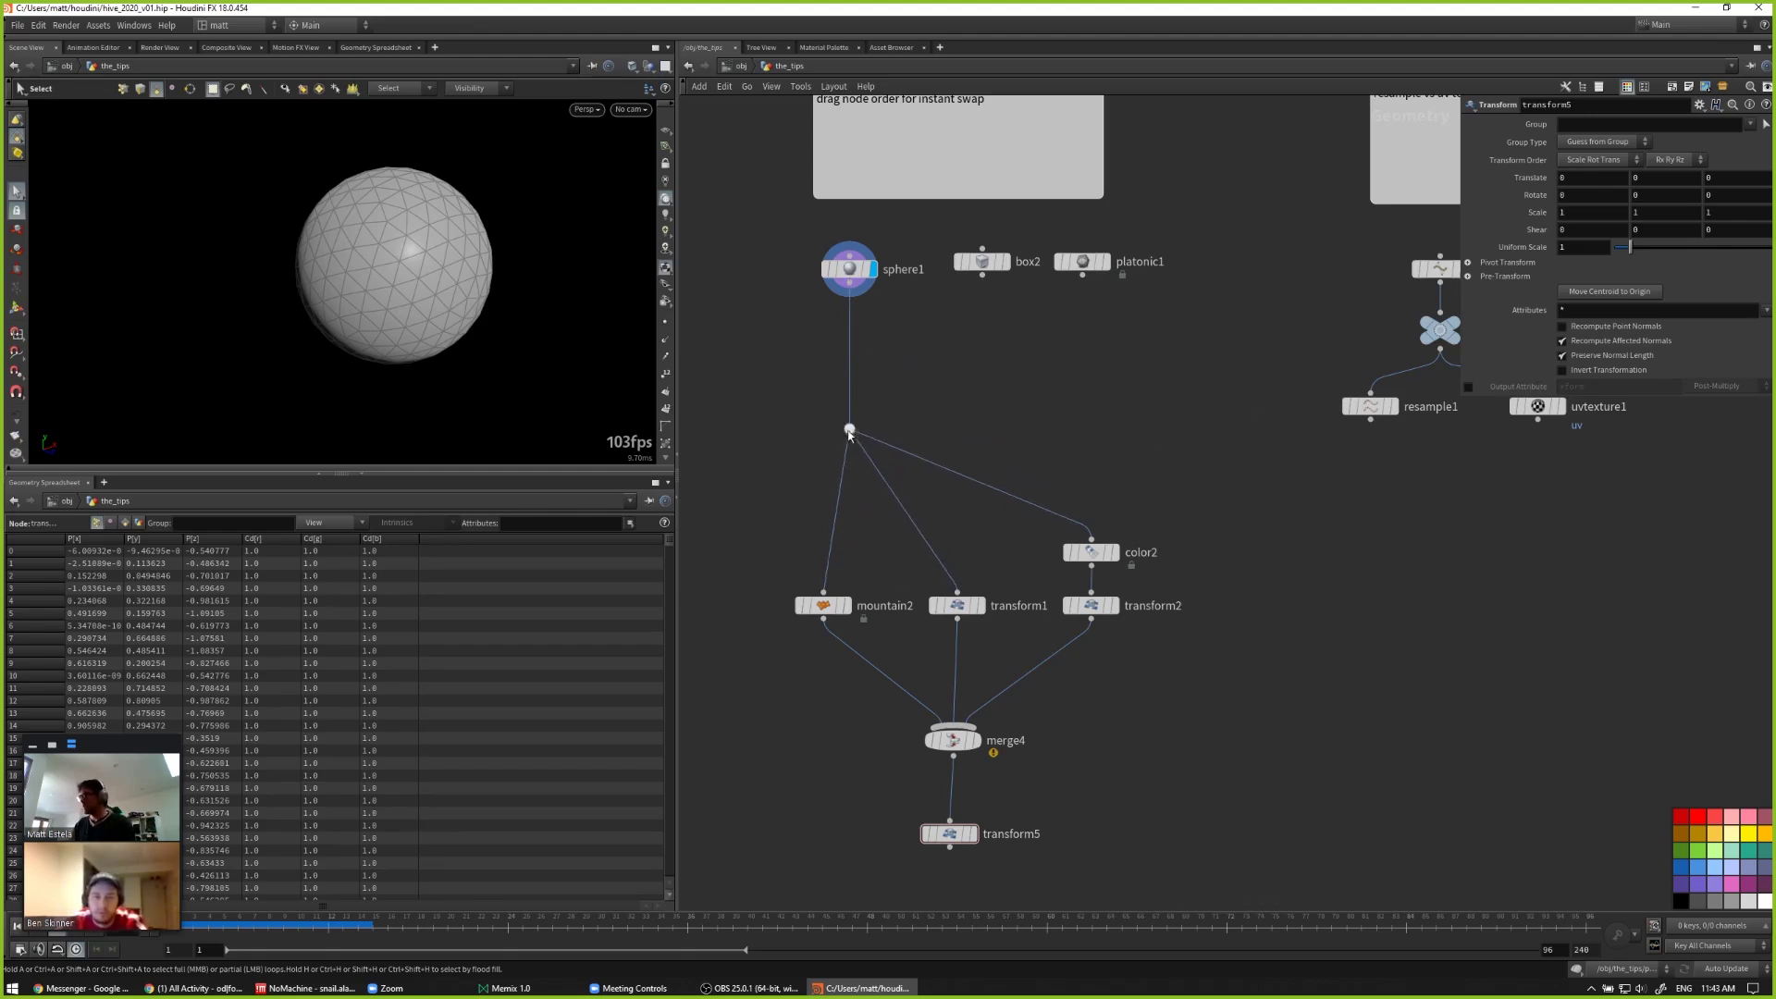
pyautogui.scroll(-3, 1110, 592)
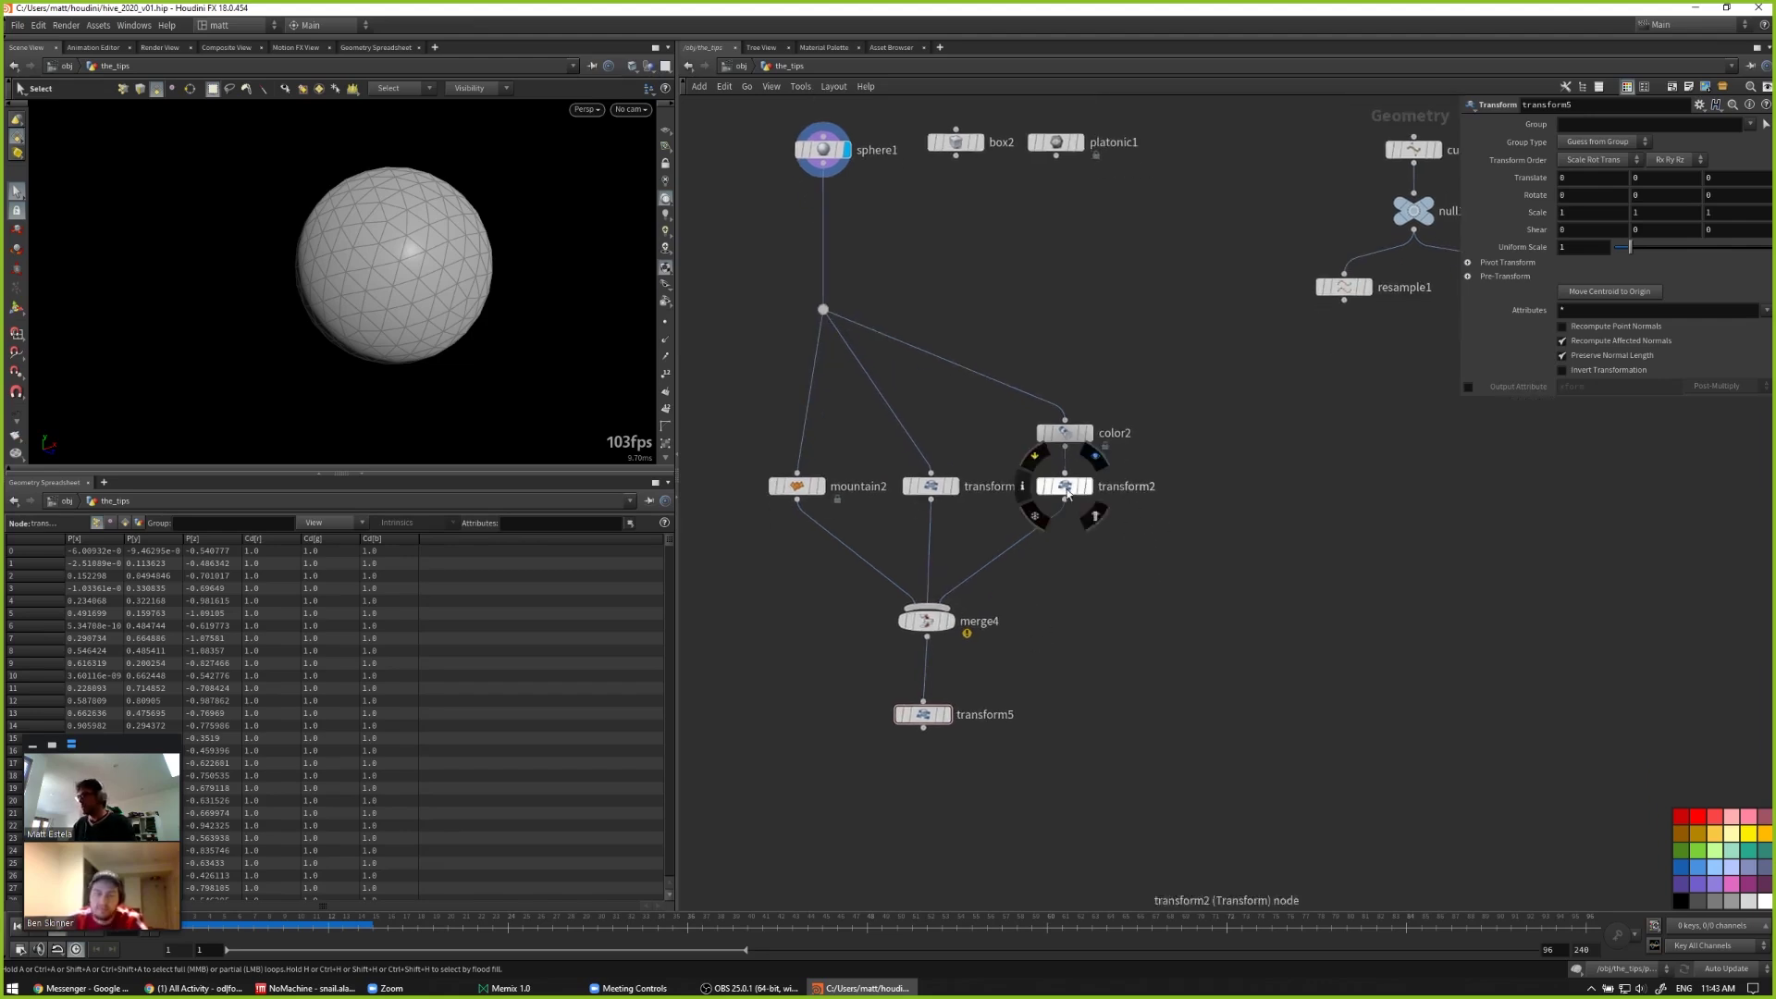
# Step: Create transform6 on the transform2-to-merge4 wire and arrange it and color2 in a column
pyautogui.press('Tab')
pyautogui.write('t')
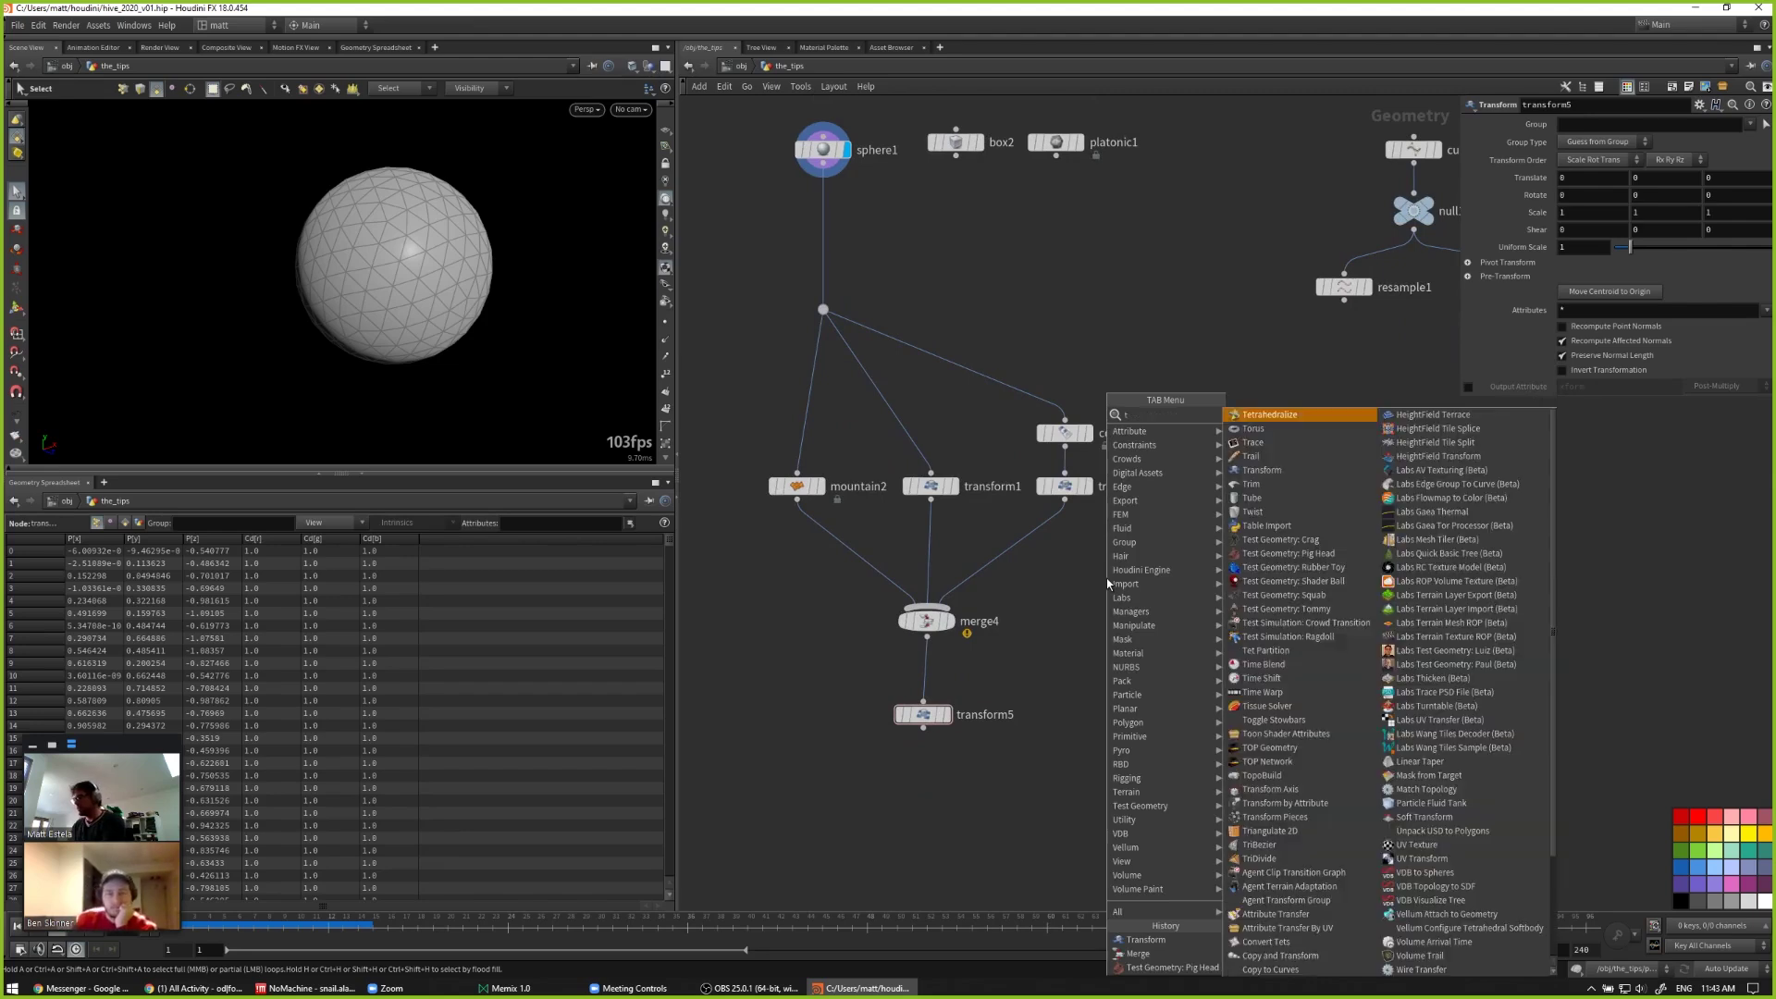
pyautogui.write('ransf')
pyautogui.press('Return')
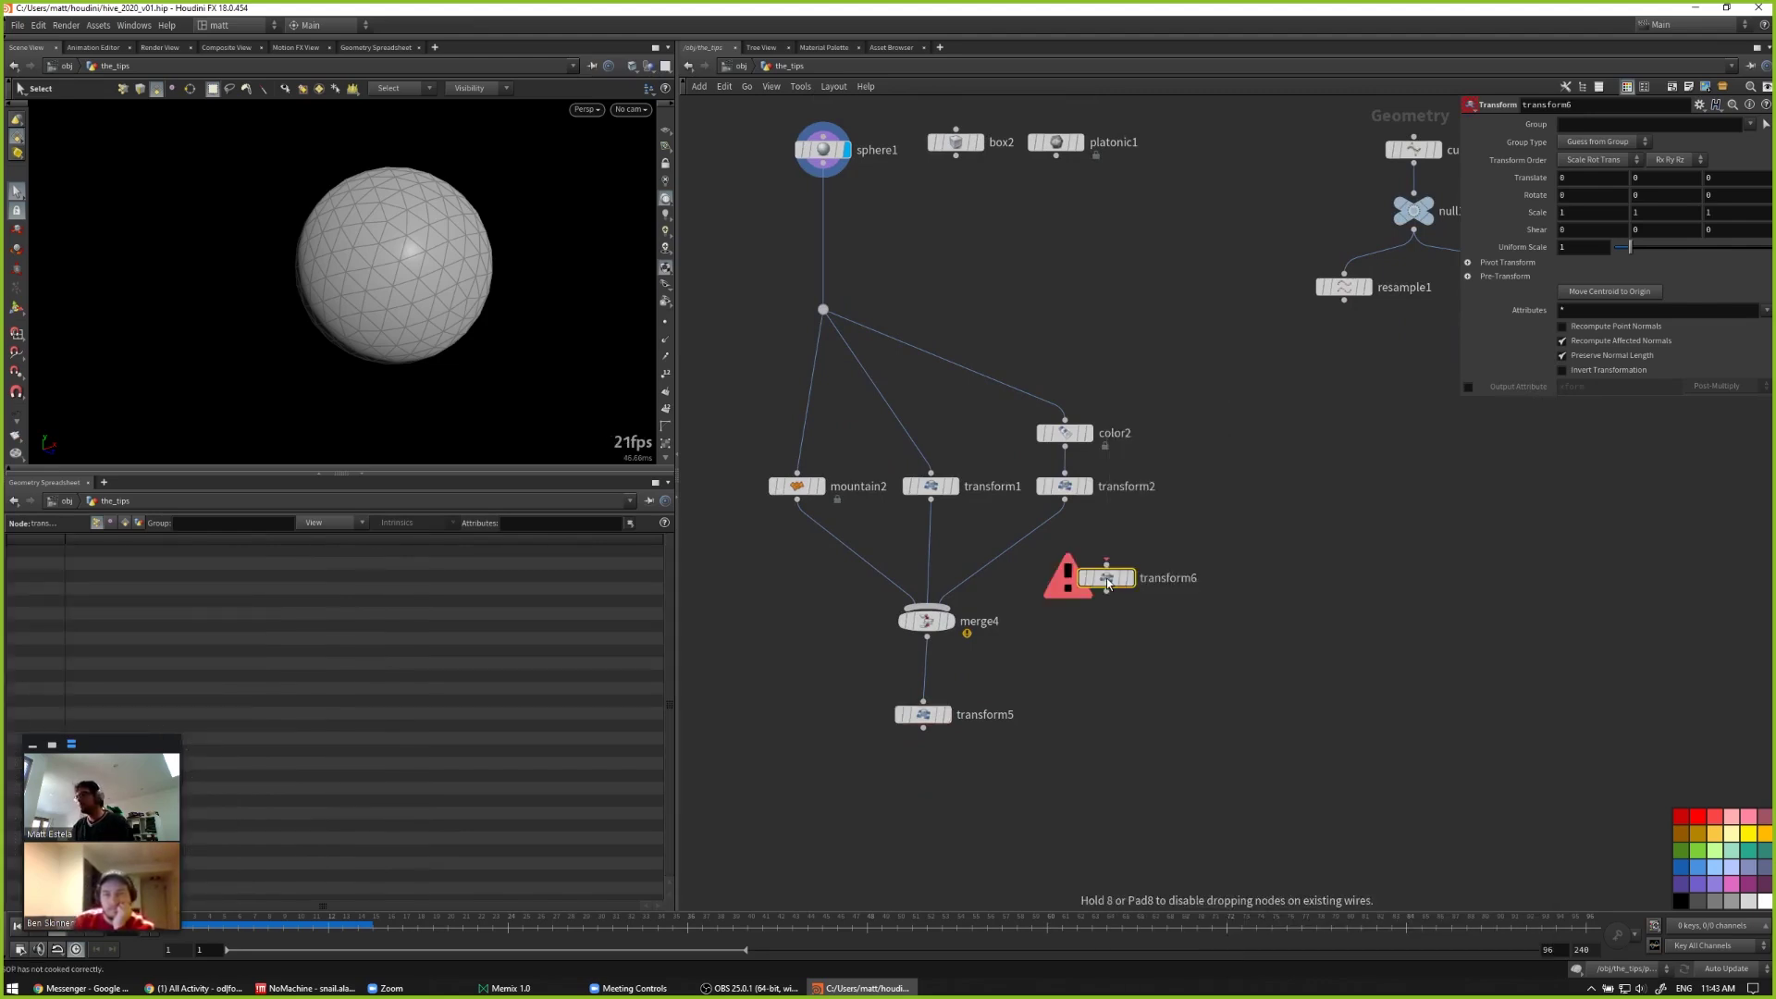
pyautogui.click(1027, 547)
pyautogui.moveTo(1027, 547); pyautogui.dragTo(1058, 566)
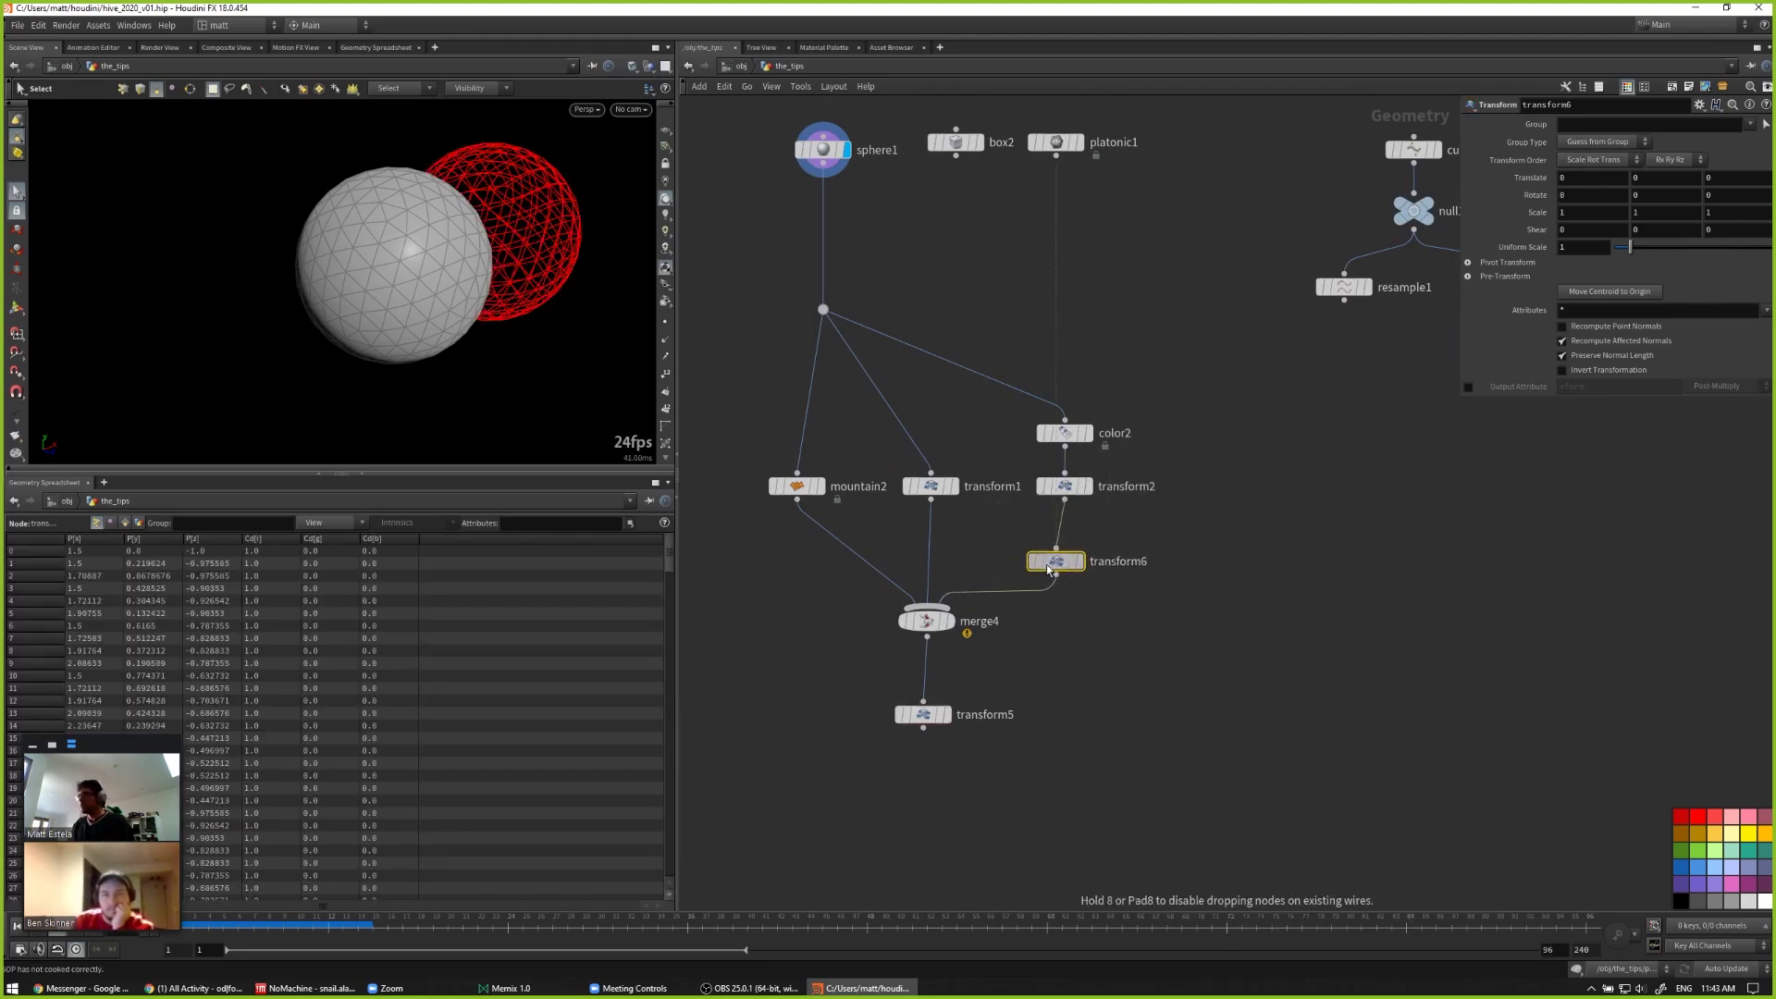
pyautogui.moveTo(1057, 435); pyautogui.dragTo(1057, 418)
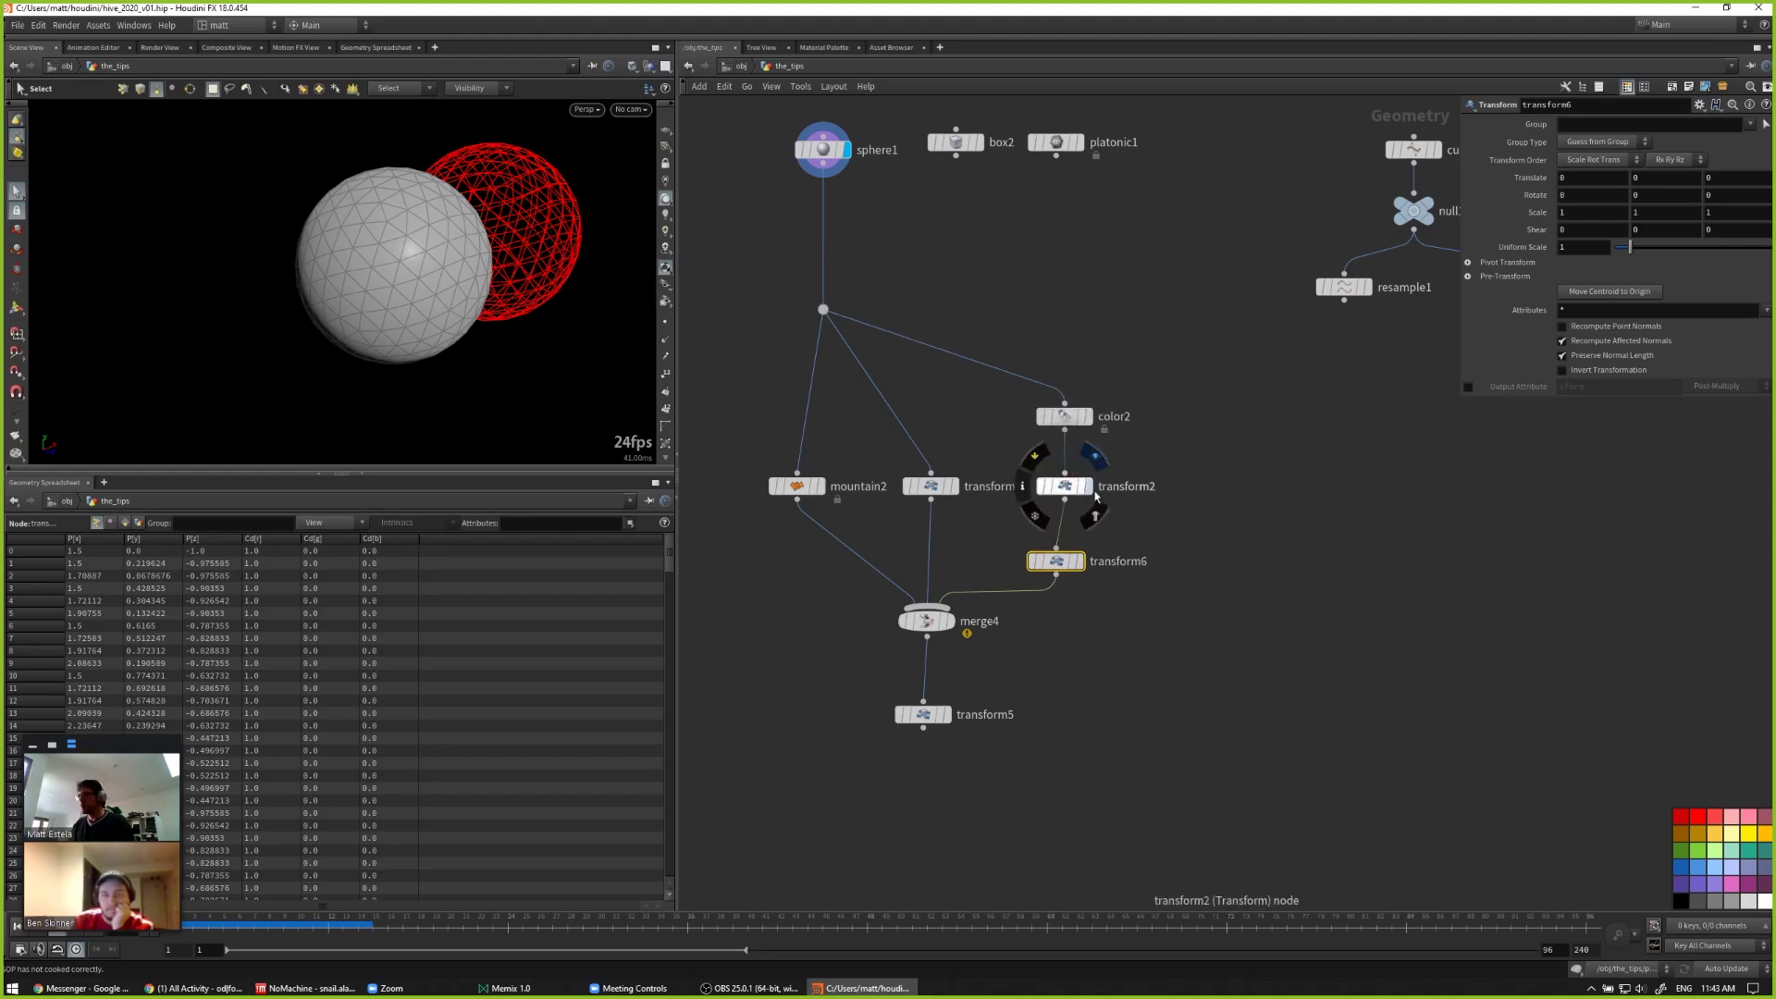
pyautogui.moveTo(1066, 563); pyautogui.dragTo(1075, 563)
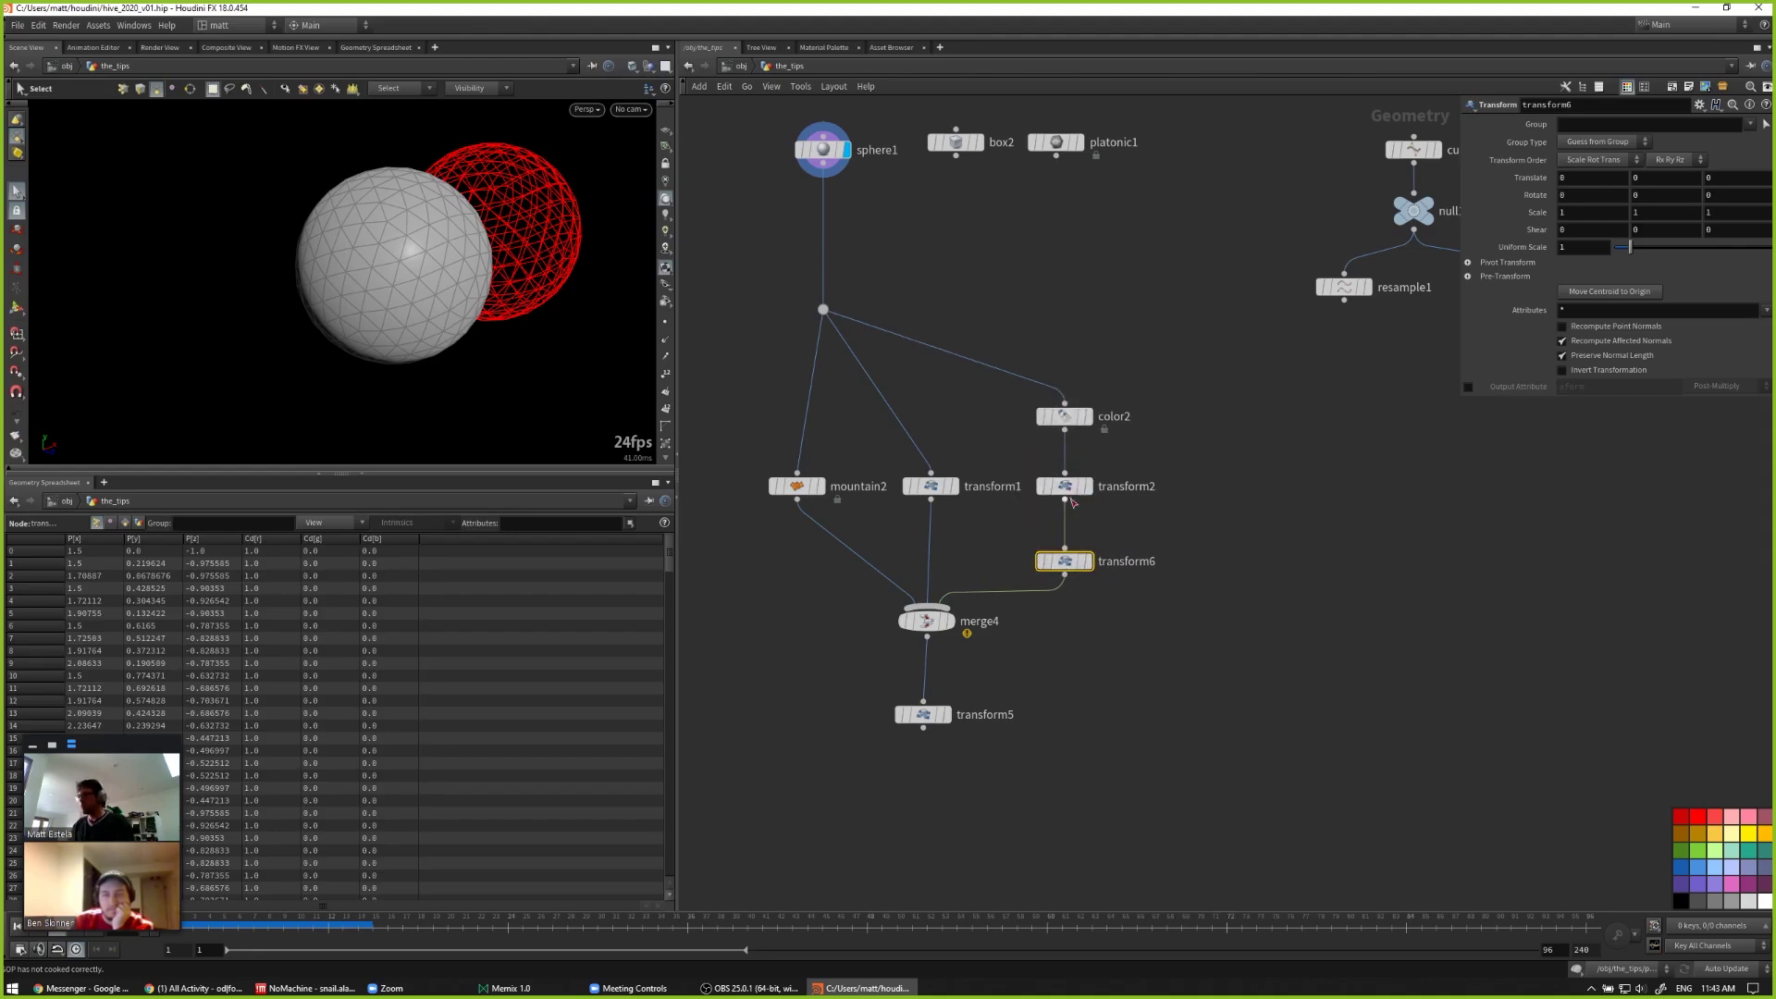
# Step: Cut transform6's wires and rewire the color2 branch so transform2 and transform6 chain into merge4
pyautogui.moveTo(1066, 482)
pyautogui.moveTo(1113, 447)
pyautogui.mouseDown()
pyautogui.moveTo(1003, 491)
pyautogui.moveTo(1133, 592)
pyautogui.moveTo(939, 602)
pyautogui.mouseUp()
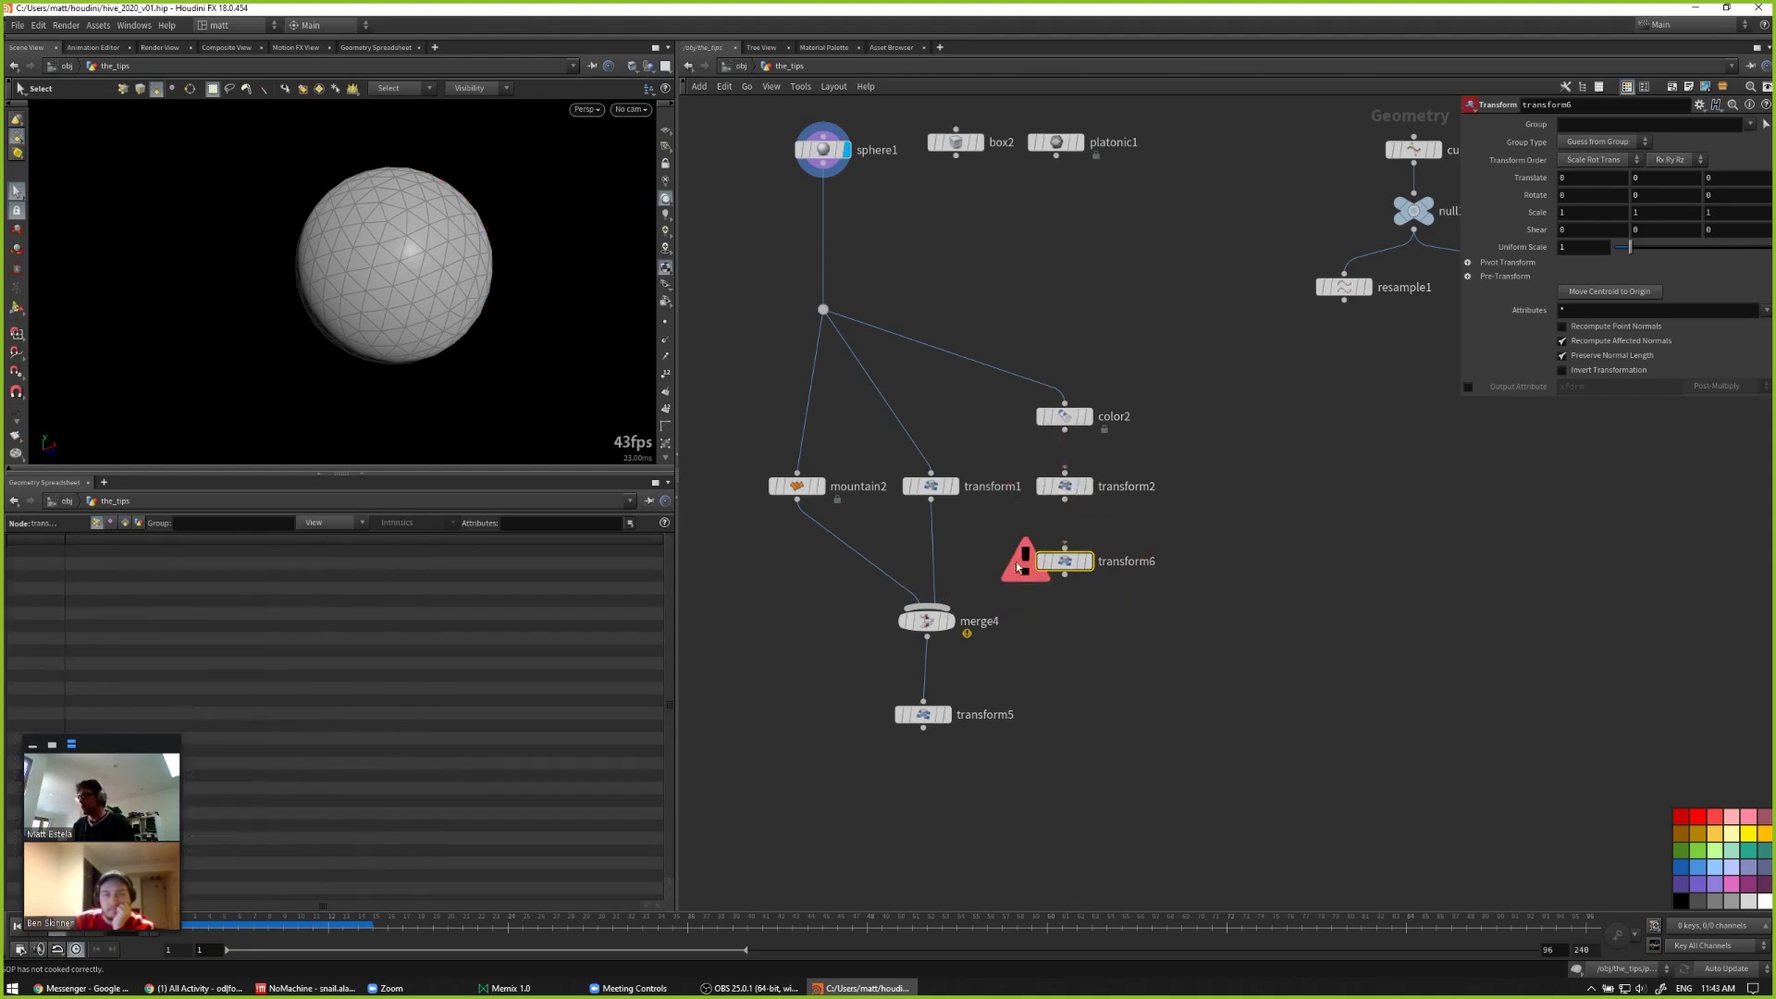
pyautogui.moveTo(1065, 563); pyautogui.dragTo(1046, 507)
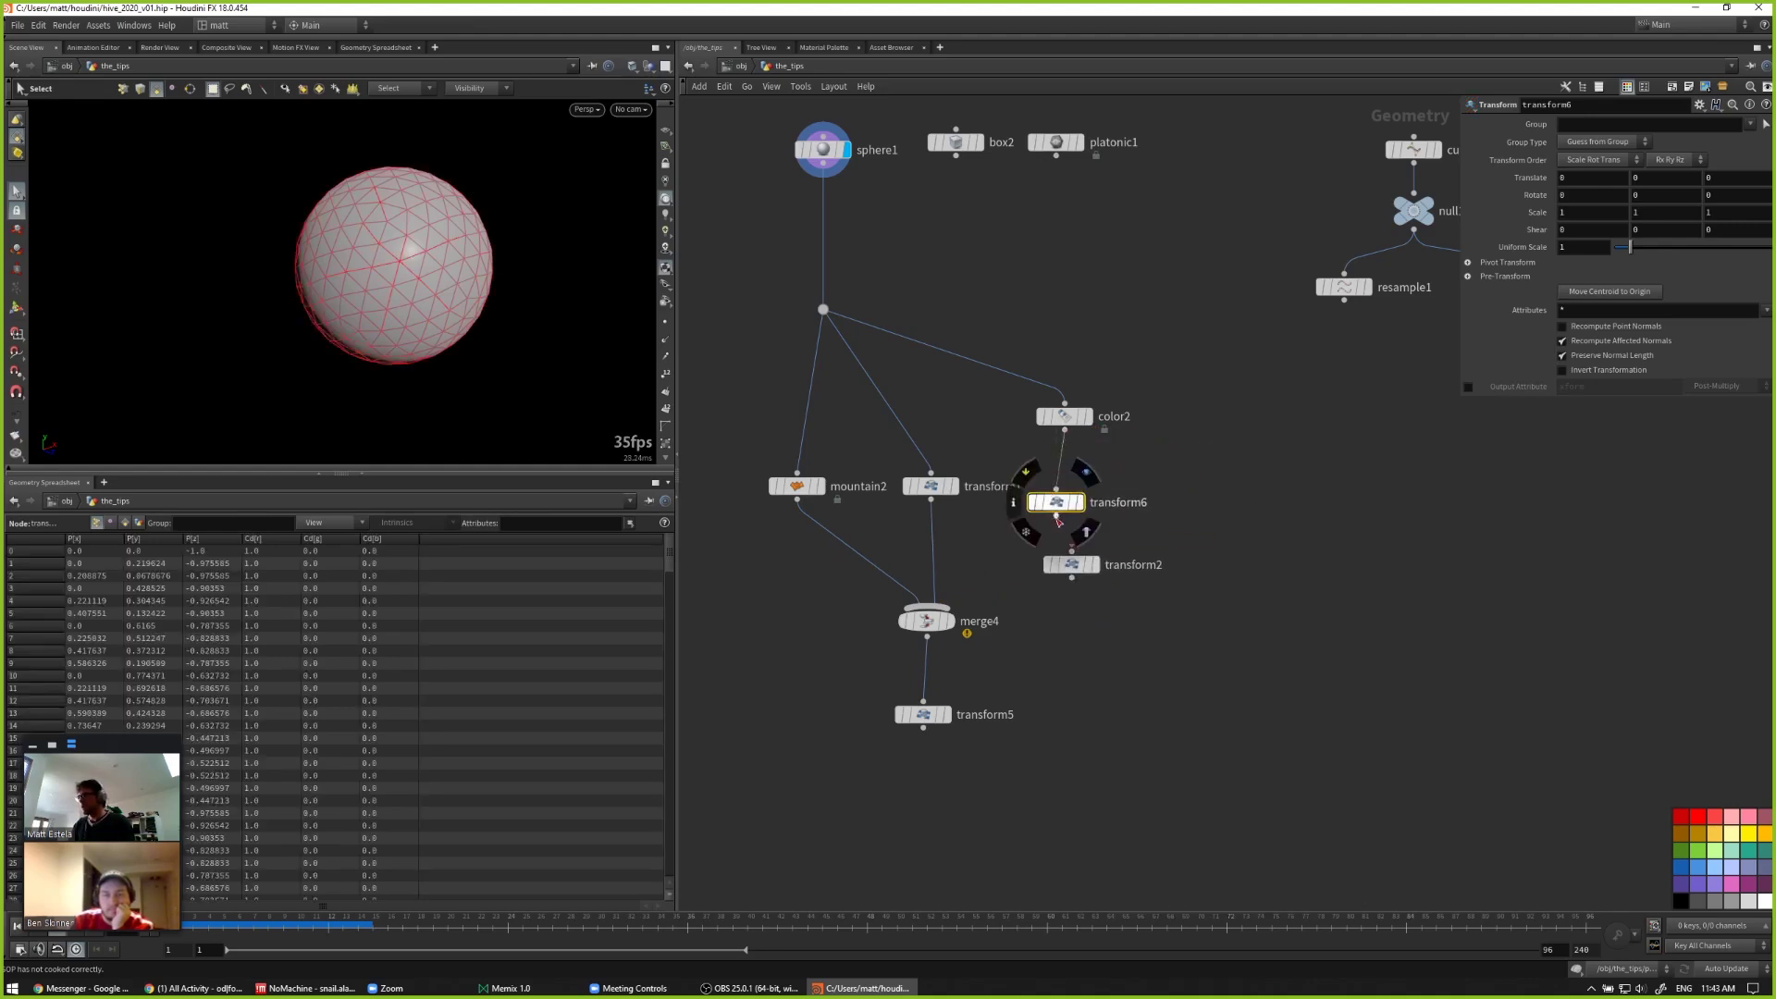
pyautogui.moveTo(1071, 580); pyautogui.dragTo(936, 603)
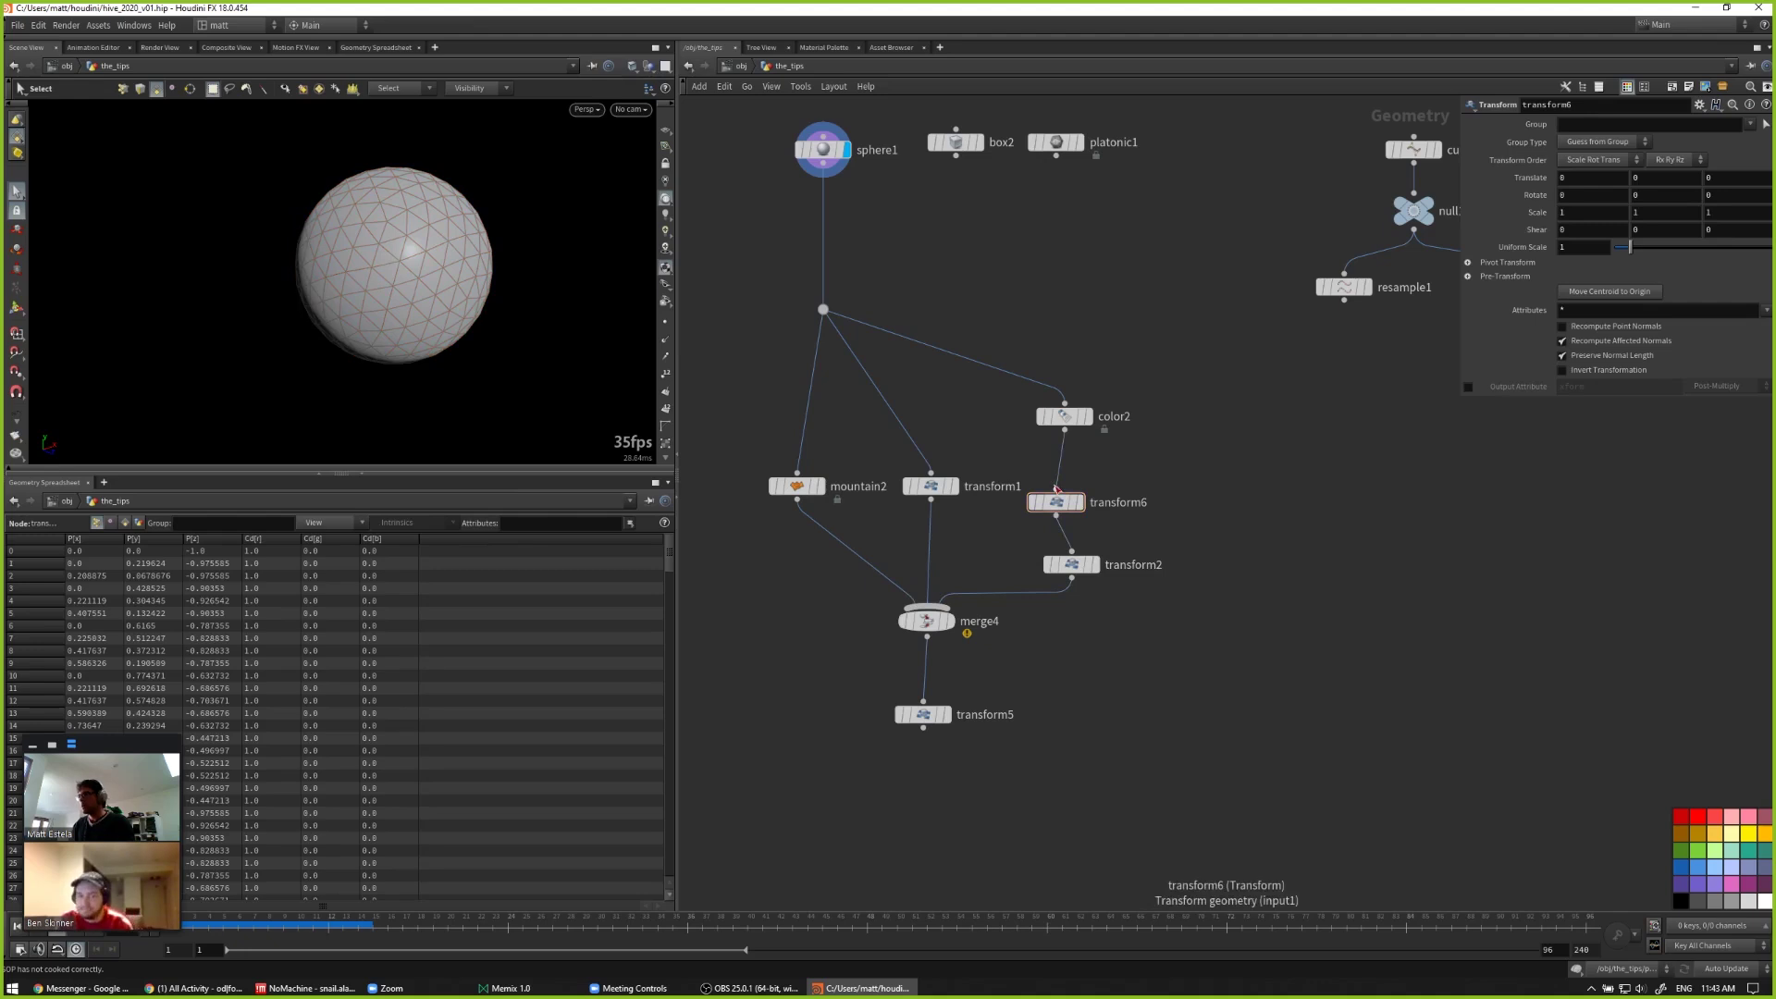
pyautogui.moveTo(1068, 508)
pyautogui.mouseDown()
pyautogui.moveTo(1067, 568)
pyautogui.moveTo(1066, 474)
pyautogui.mouseUp()
pyautogui.moveTo(1073, 568)
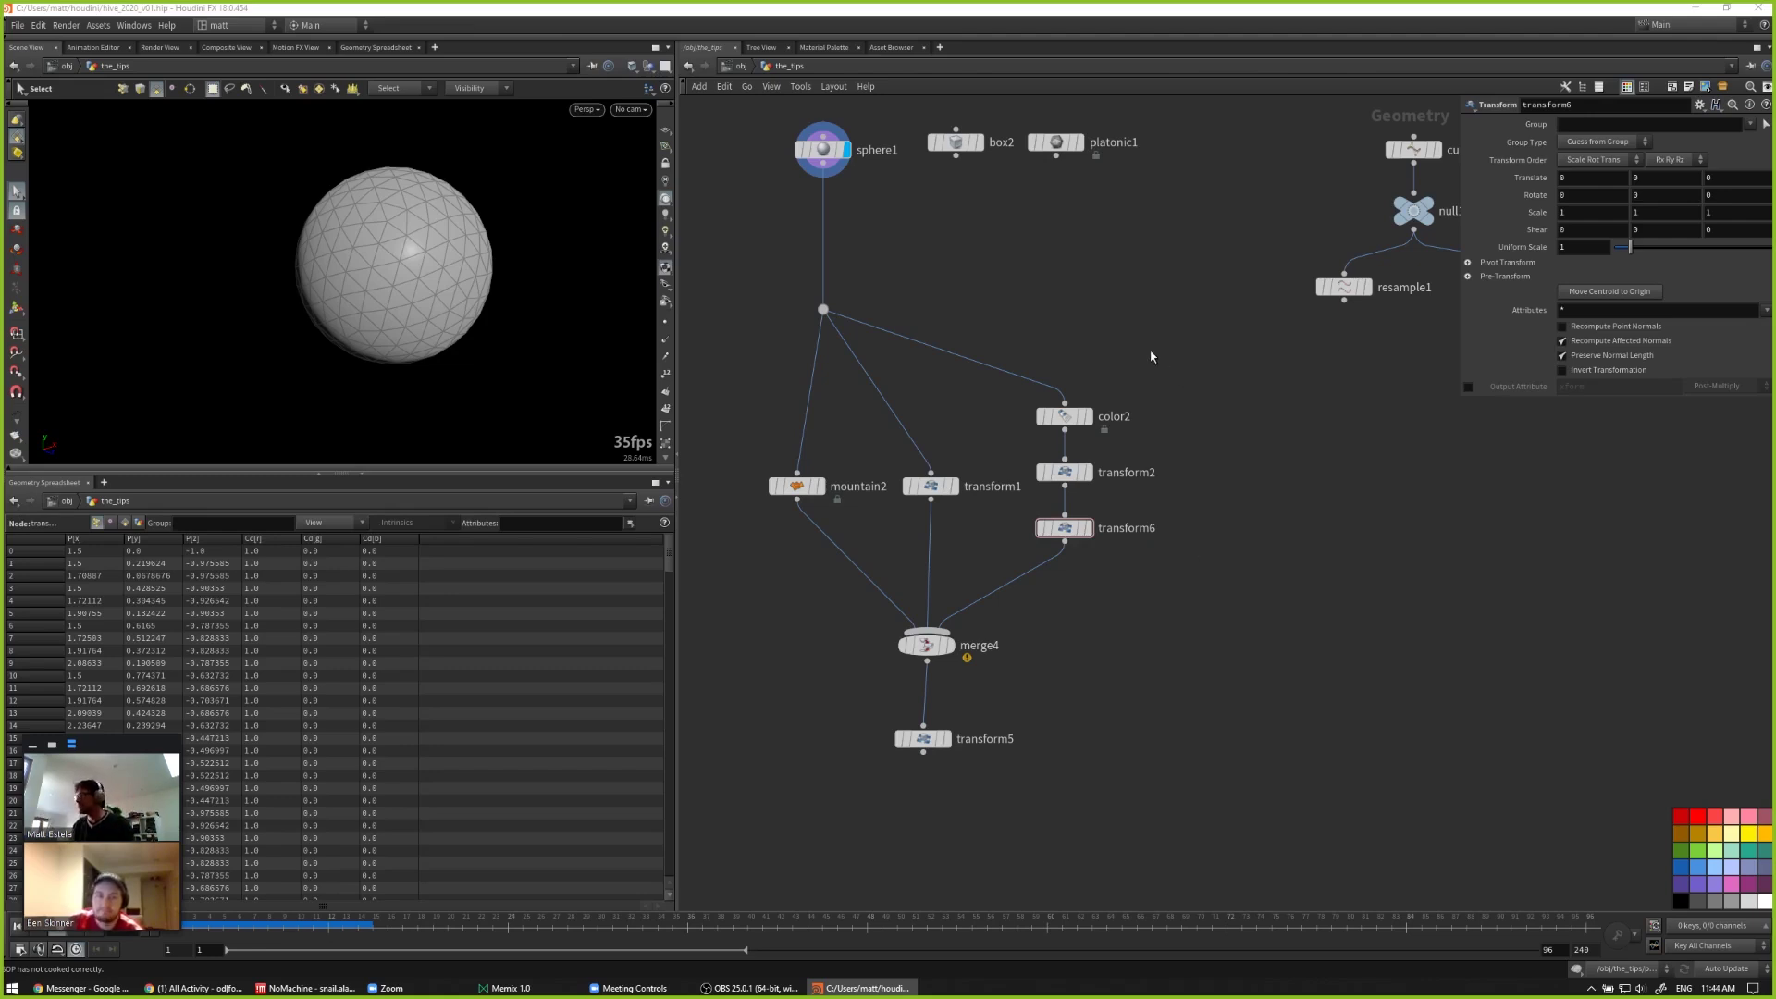
pyautogui.scroll(-3, 1166, 463)
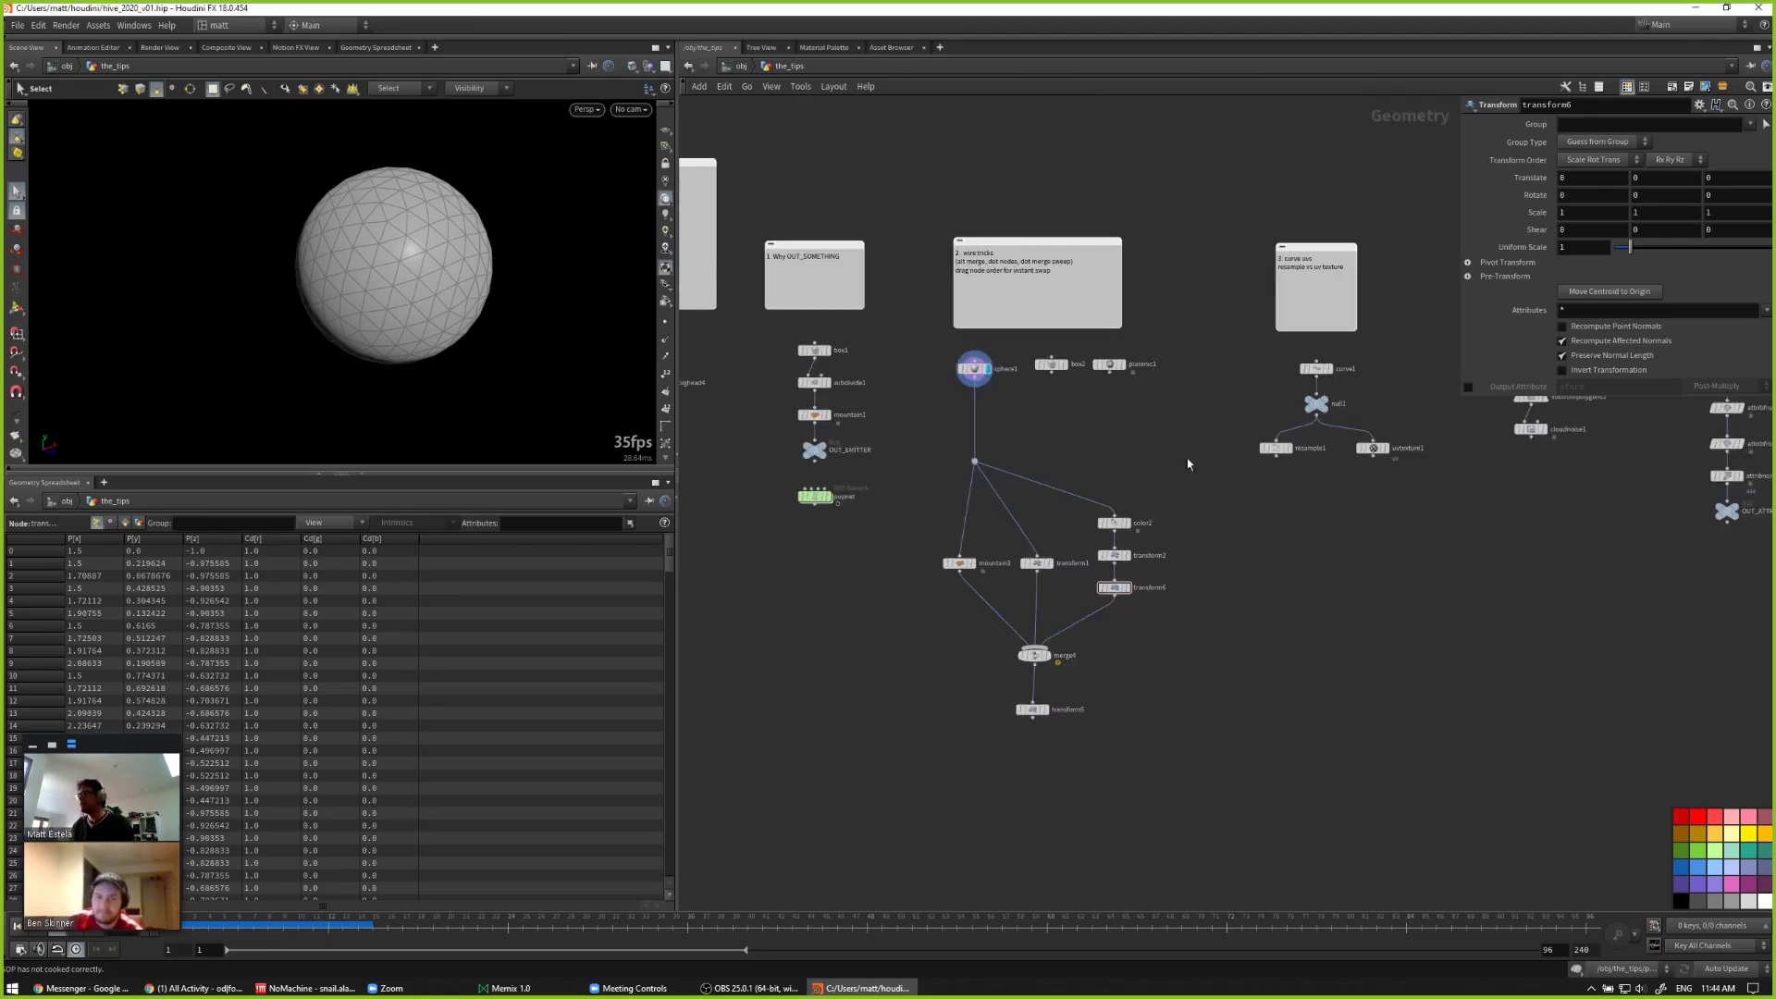
# Step: Display curve1's line from the curve uvs section in the viewport
pyautogui.scroll(3, 1186, 458)
pyautogui.moveTo(1130, 636); pyautogui.dragTo(1102, 732, button='middle')
pyautogui.click(1063, 444)
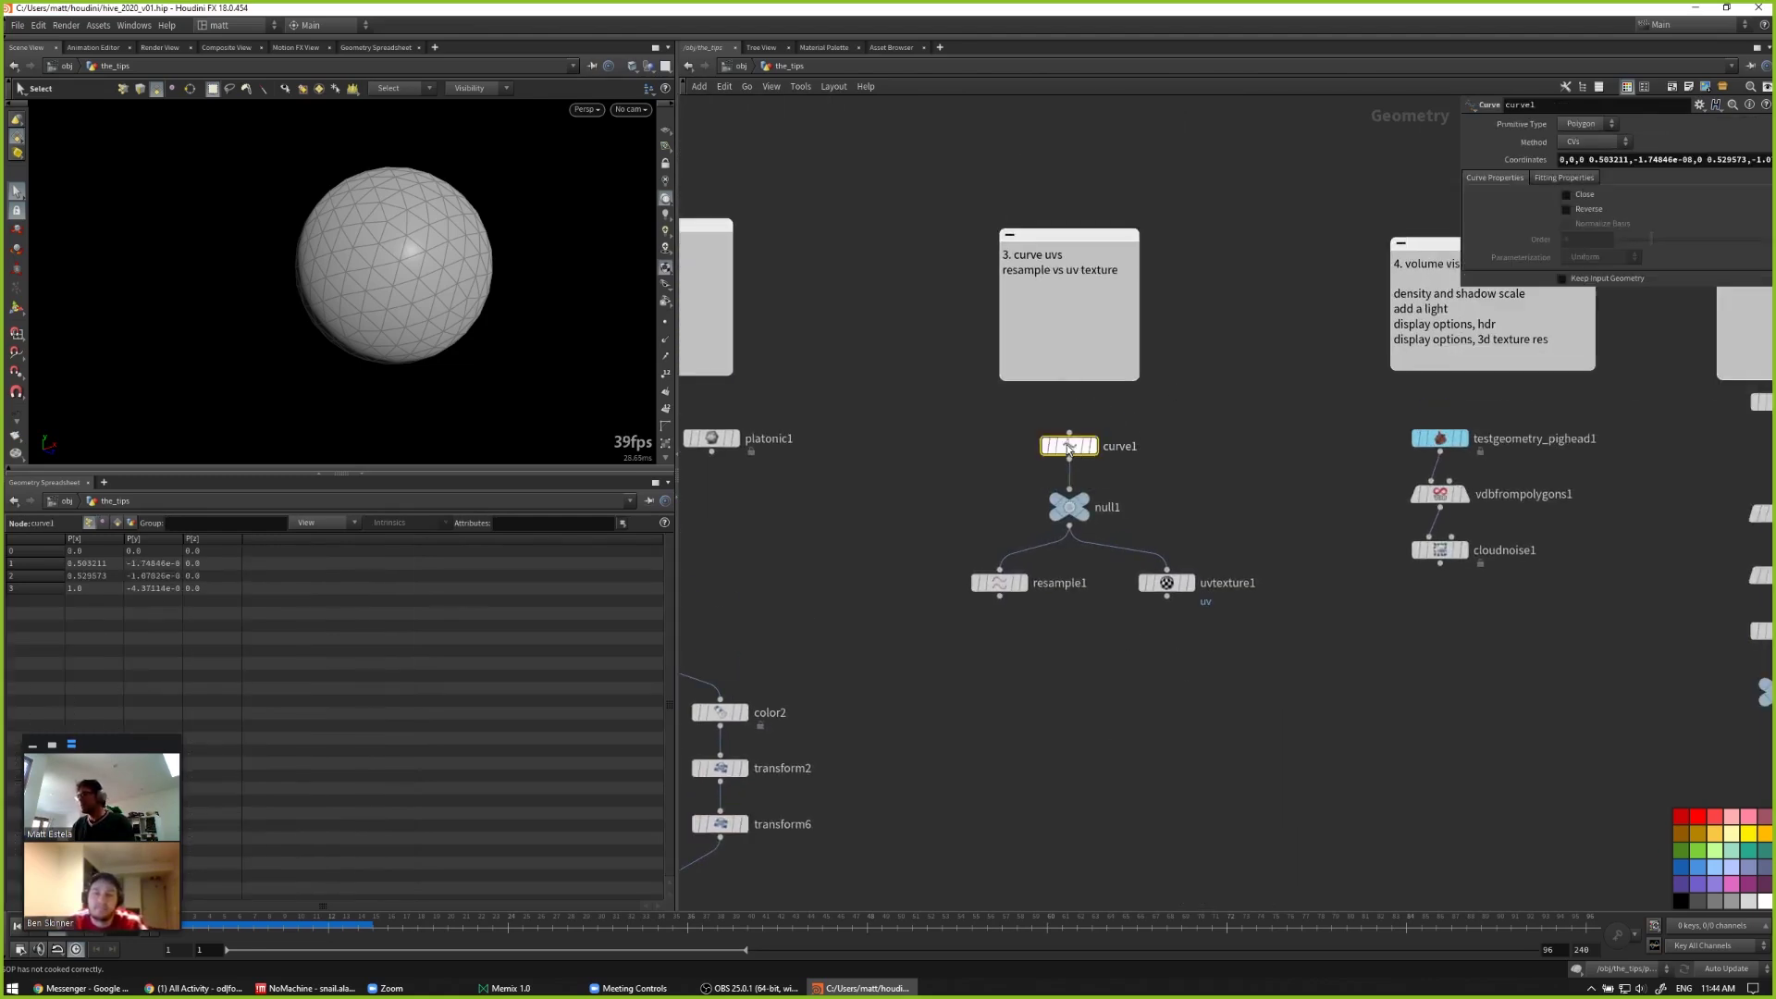
pyautogui.click(1093, 446)
# Step: Rotate the viewport so the curve lies flat and straight on, then open Display Options
pyautogui.press('Escape')
pyautogui.moveTo(419, 300); pyautogui.dragTo(407, 298)
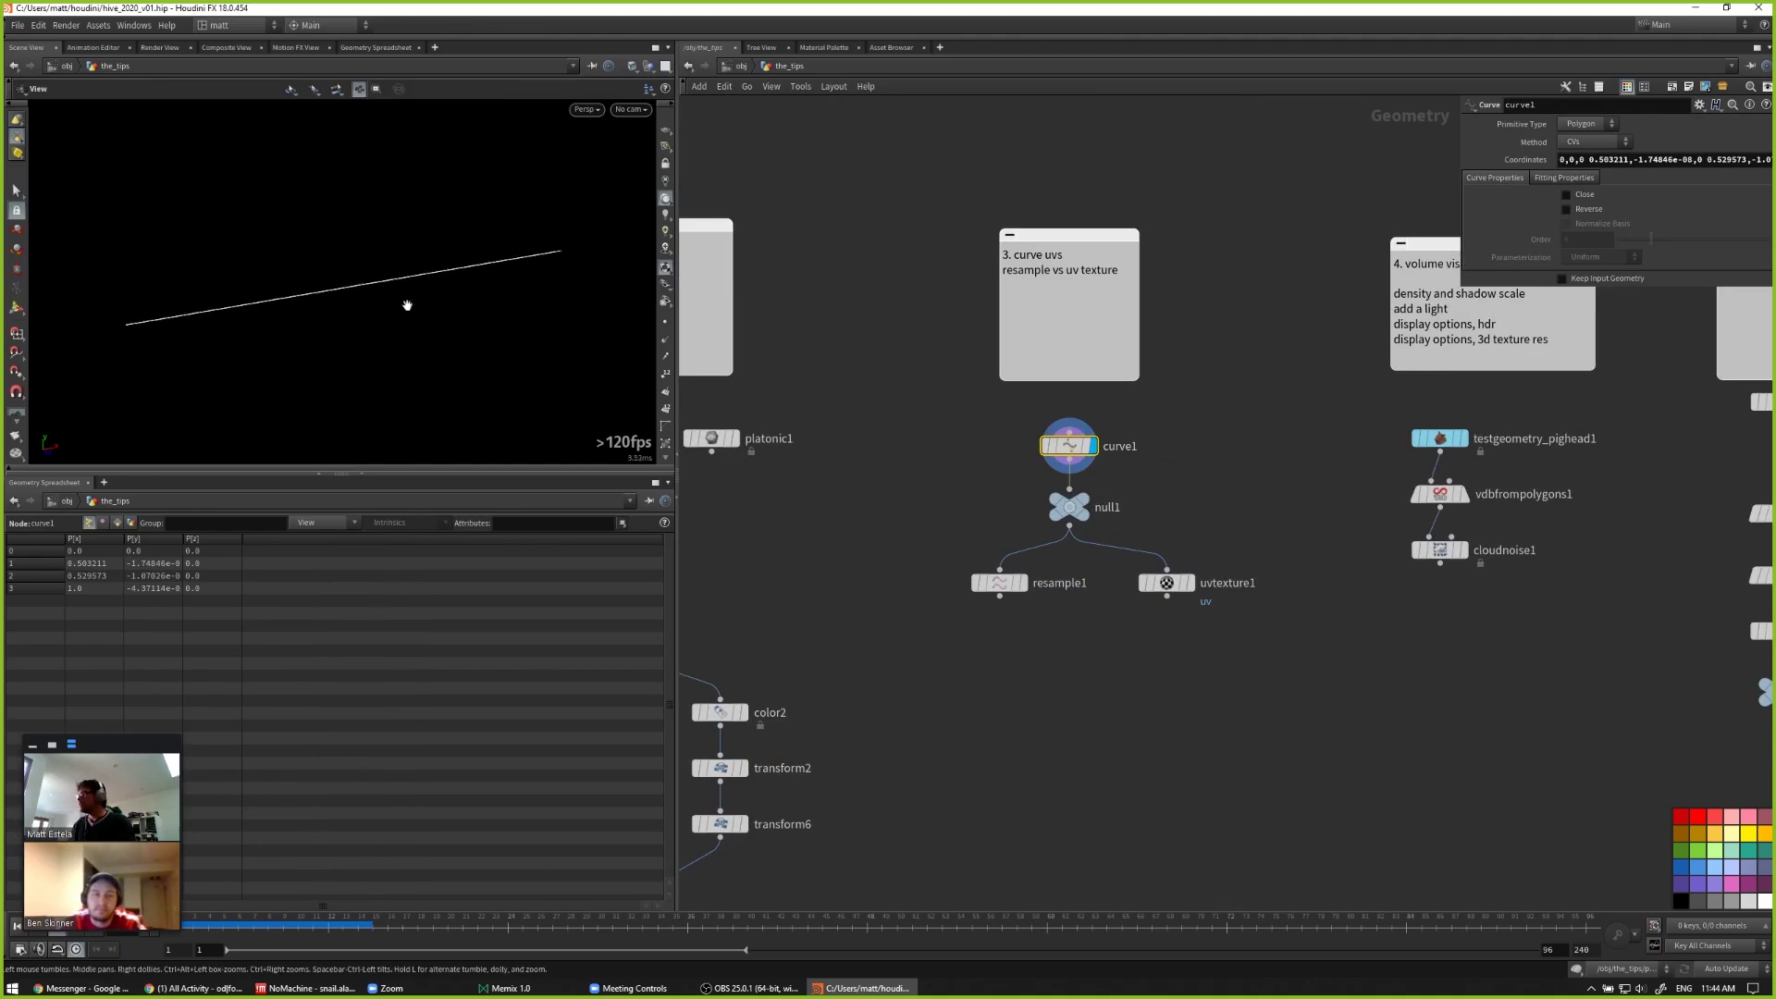
pyautogui.press('s')
pyautogui.moveTo(637, 340); pyautogui.dragTo(404, 369)
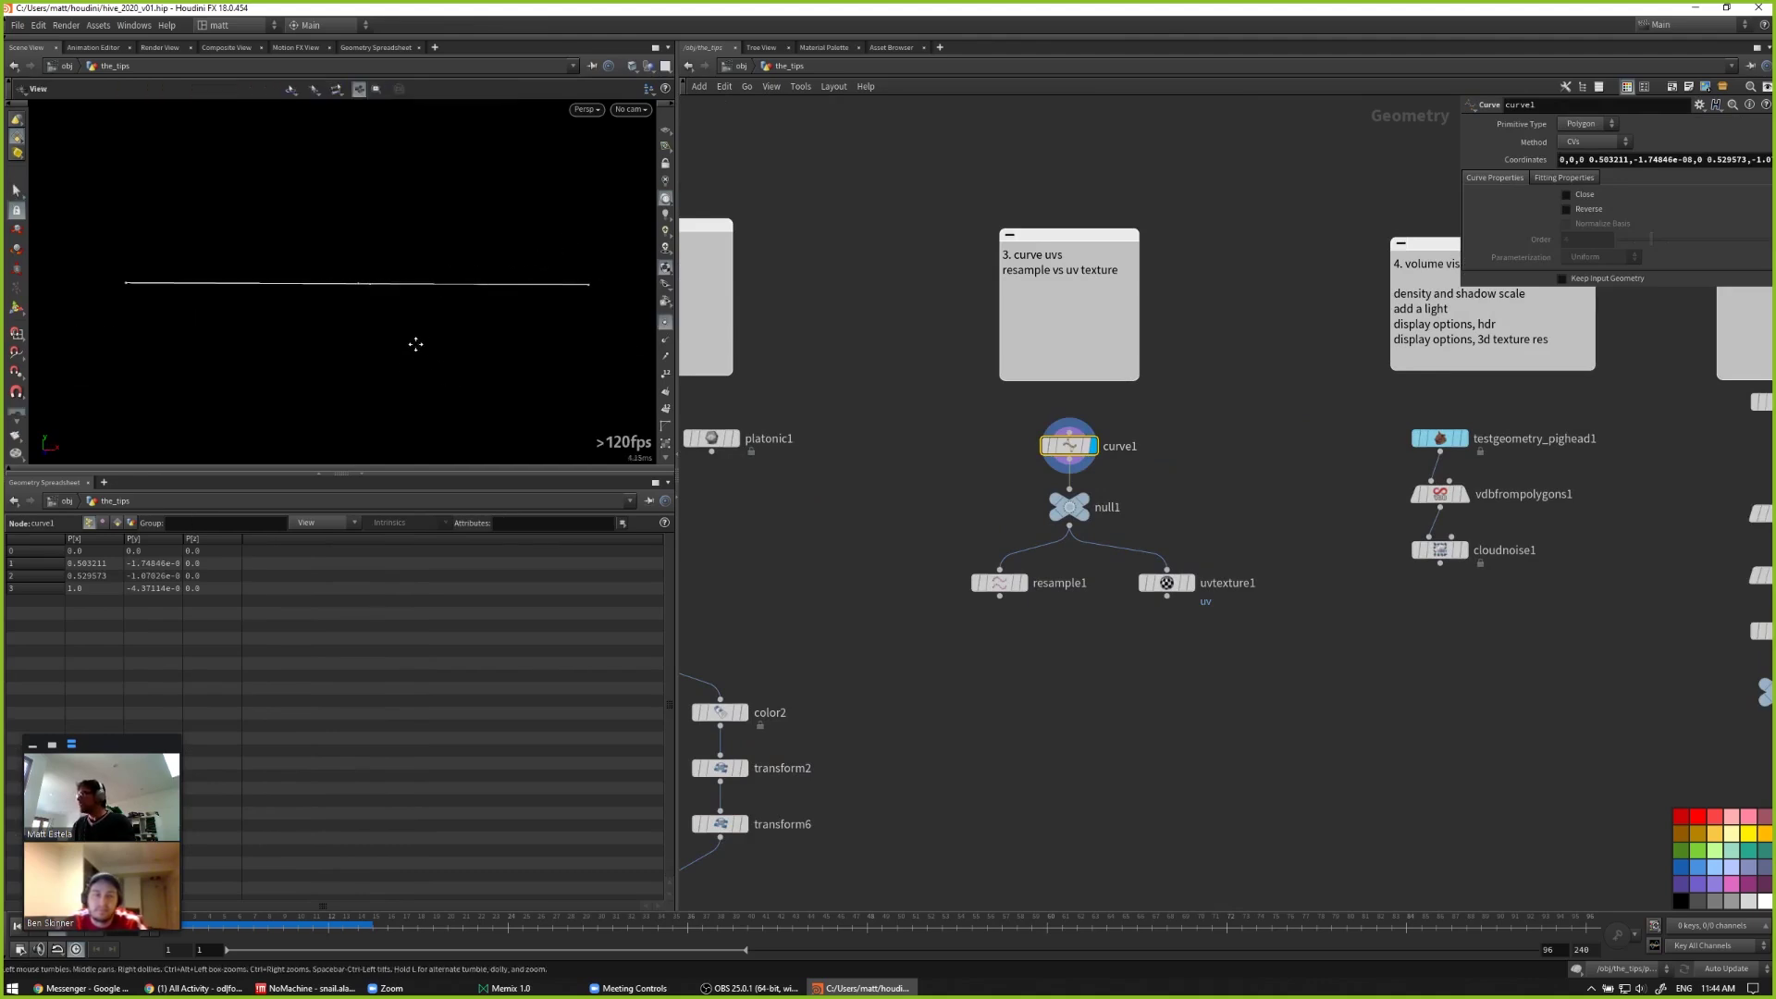
pyautogui.moveTo(210, 285)
pyautogui.mouseDown()
pyautogui.moveTo(262, 301)
pyautogui.moveTo(191, 309)
pyautogui.mouseUp()
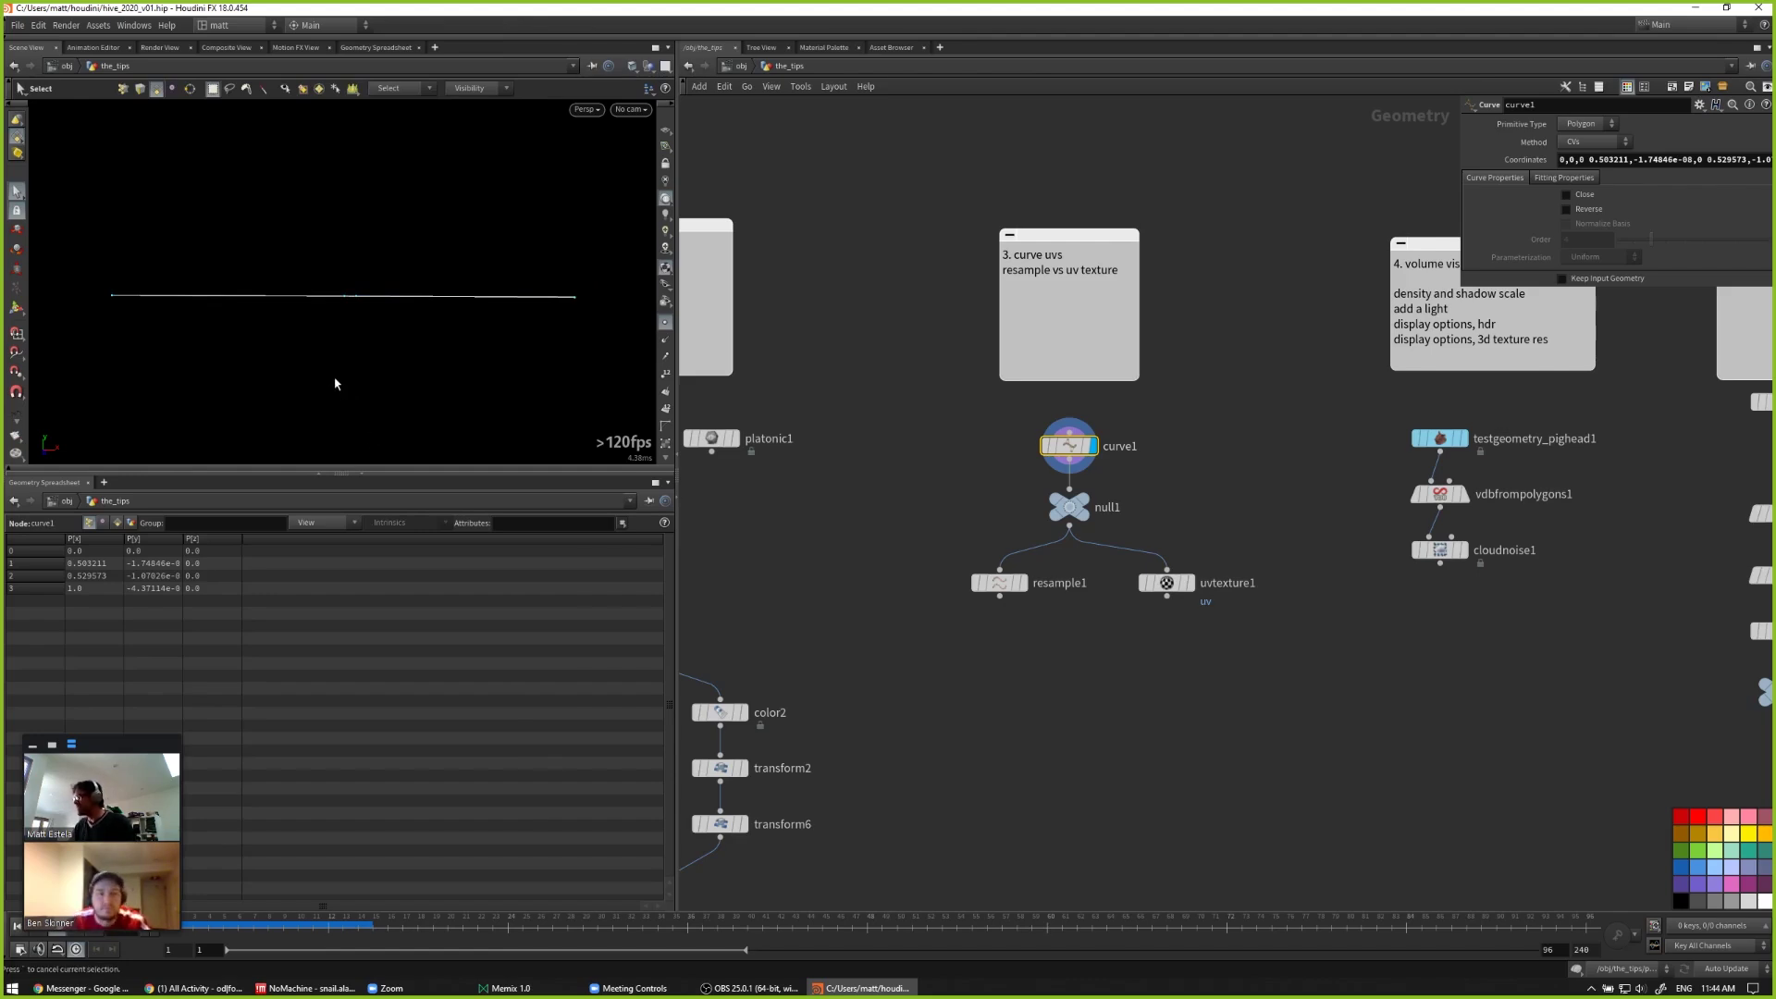
pyautogui.press('d')
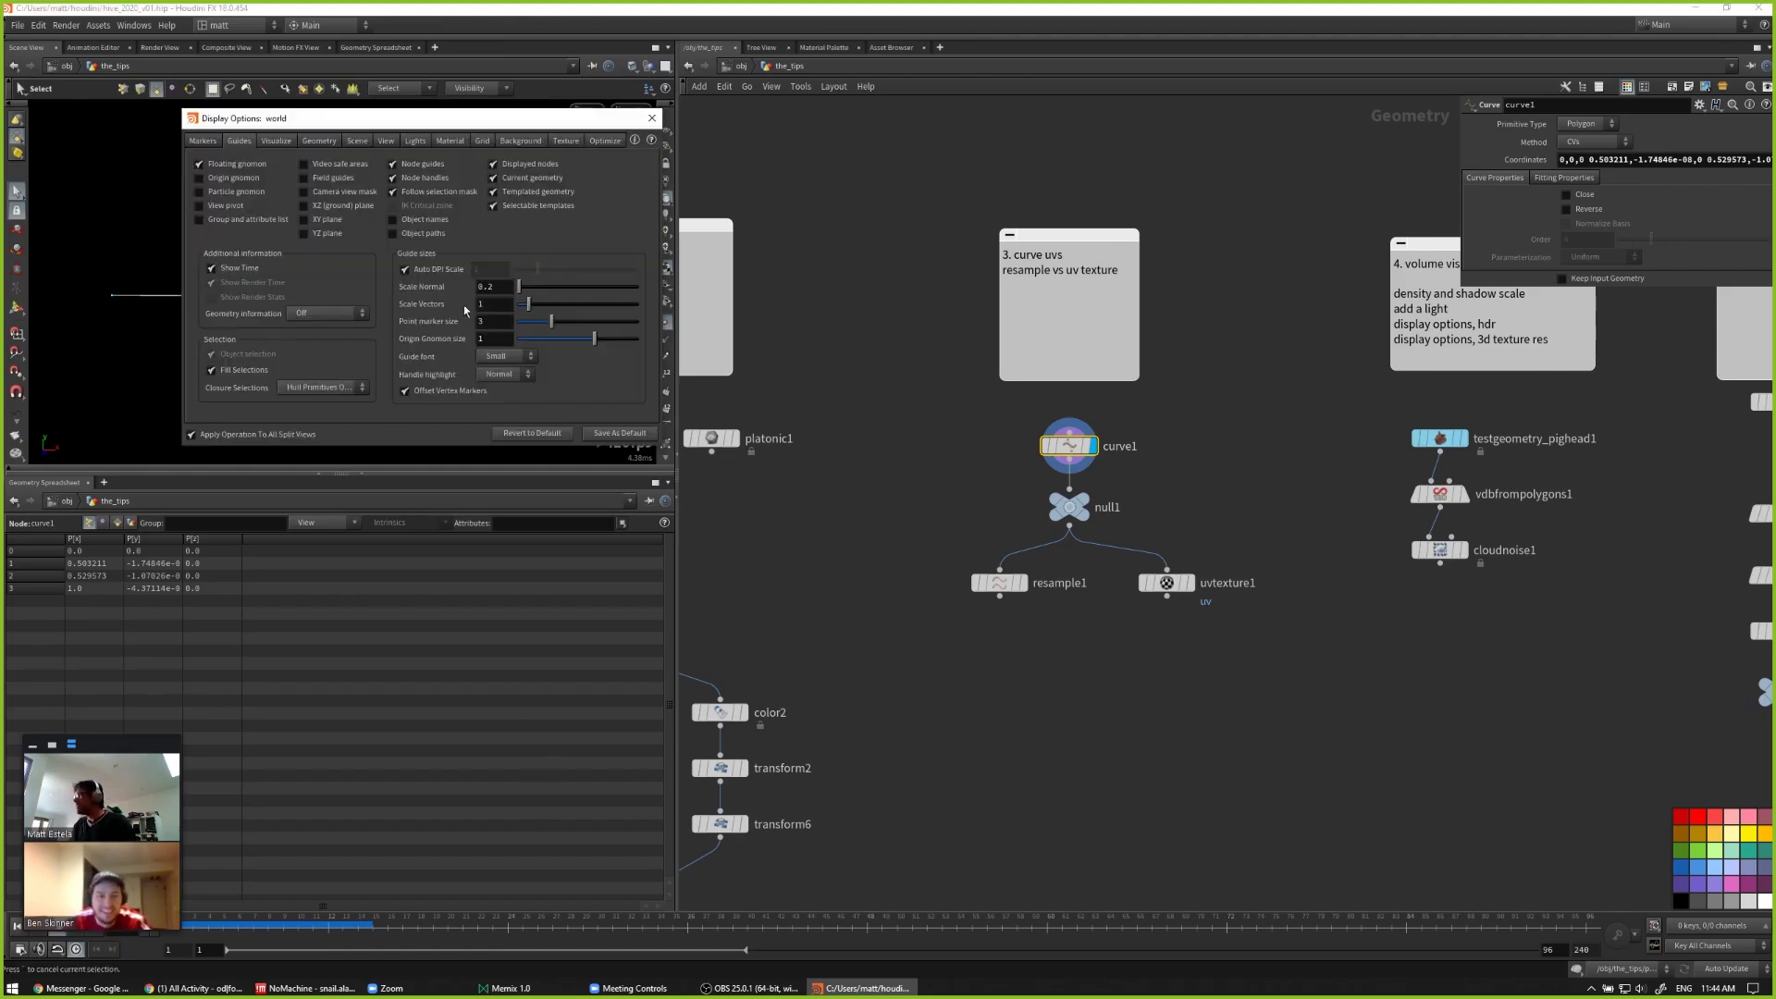
# Step: Drag the Point marker size to 8 in the Guides options, then close Display Options
pyautogui.moveTo(553, 322); pyautogui.dragTo(640, 322)
pyautogui.press('Escape')
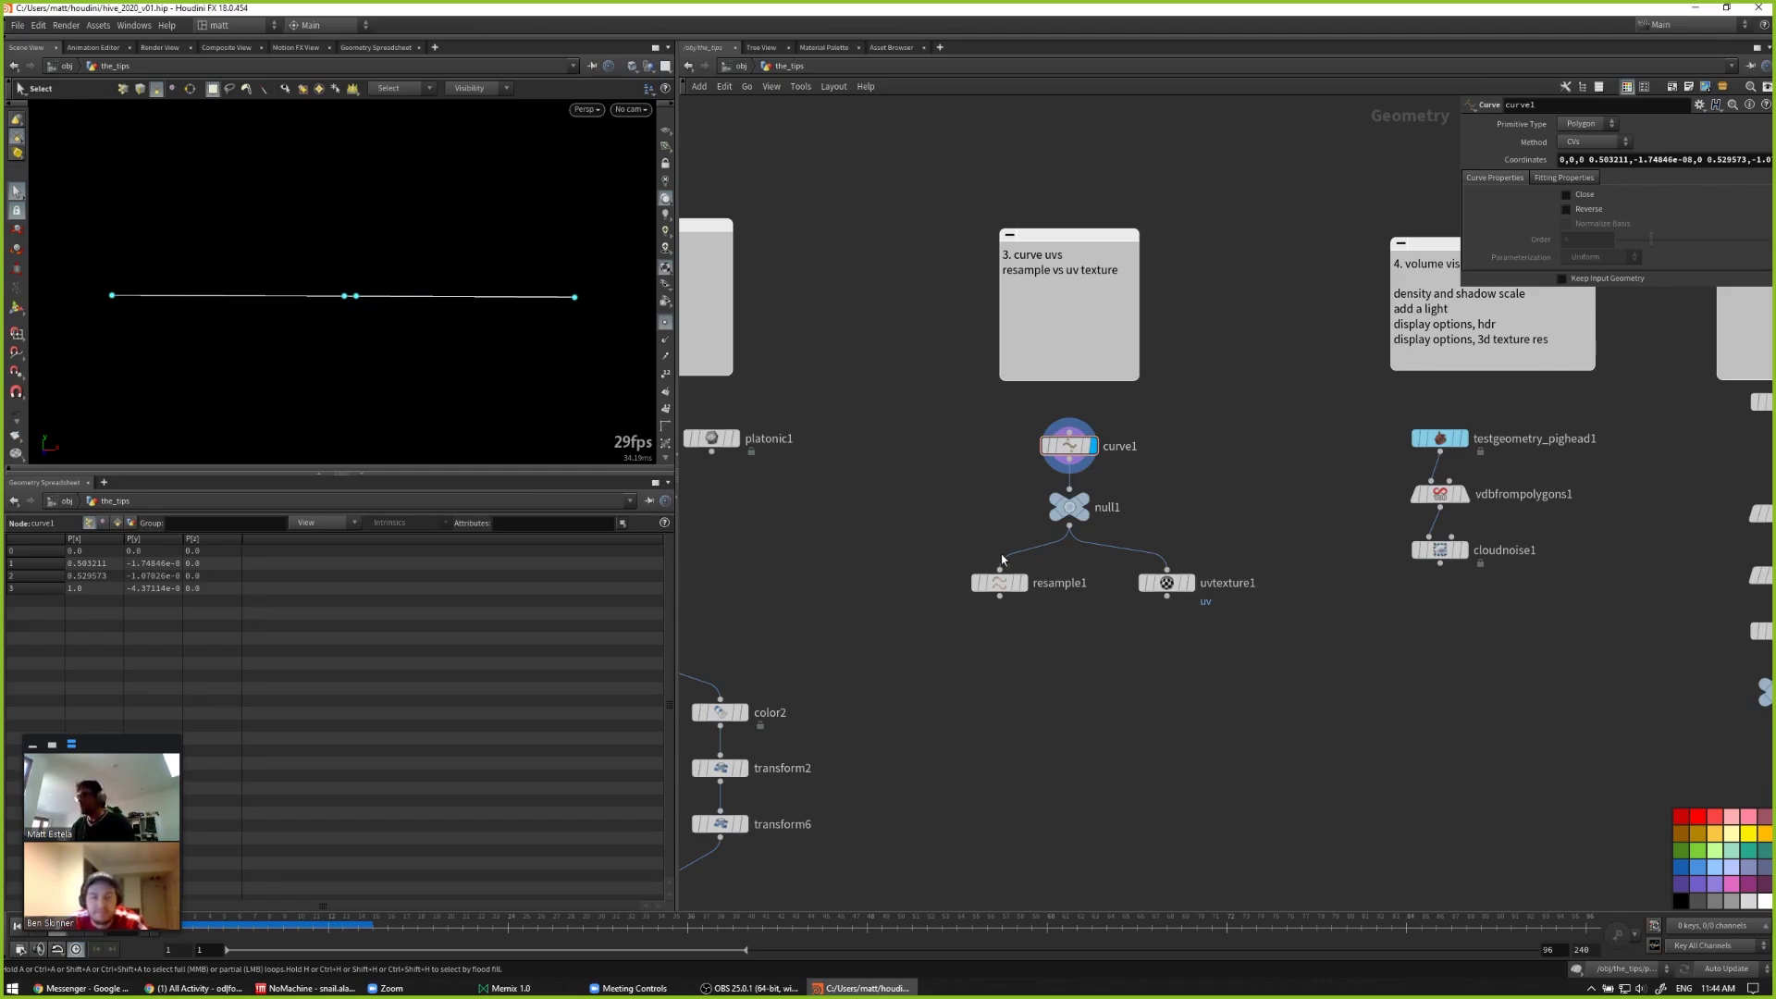
# Step: Display resample1, try a 0.22 Maximum Segment Length, then disable it to keep four points
pyautogui.click(997, 583)
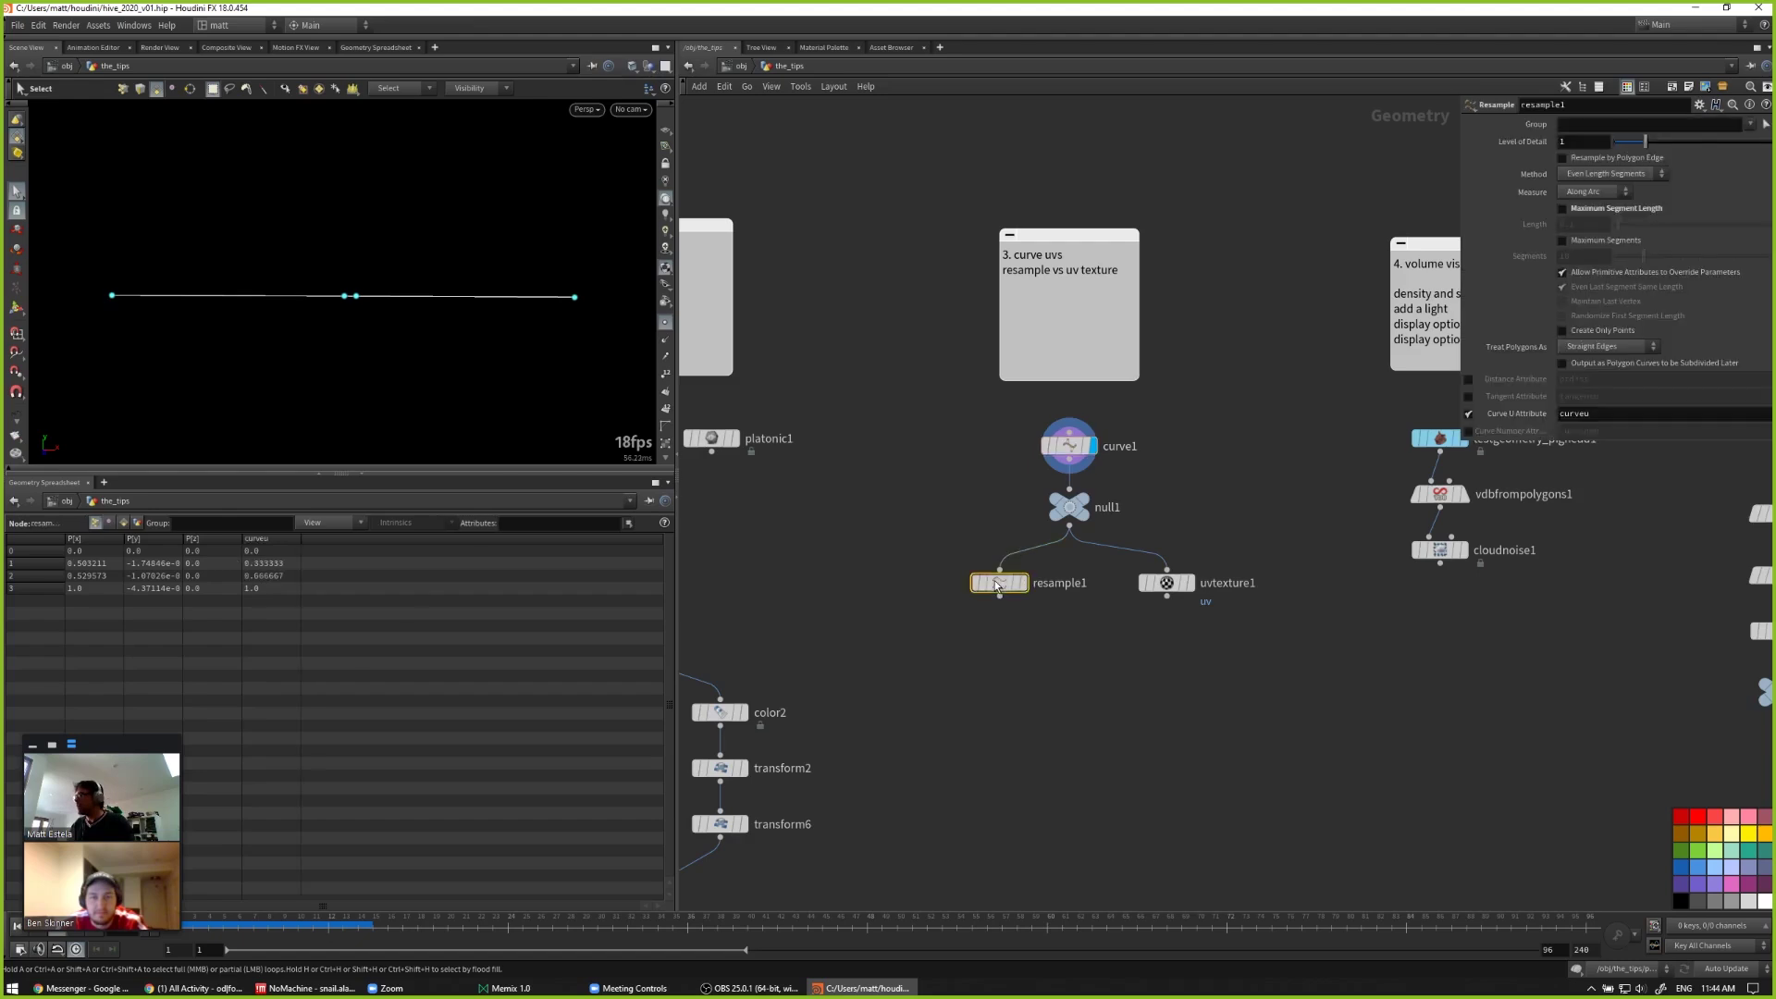
pyautogui.press('r')
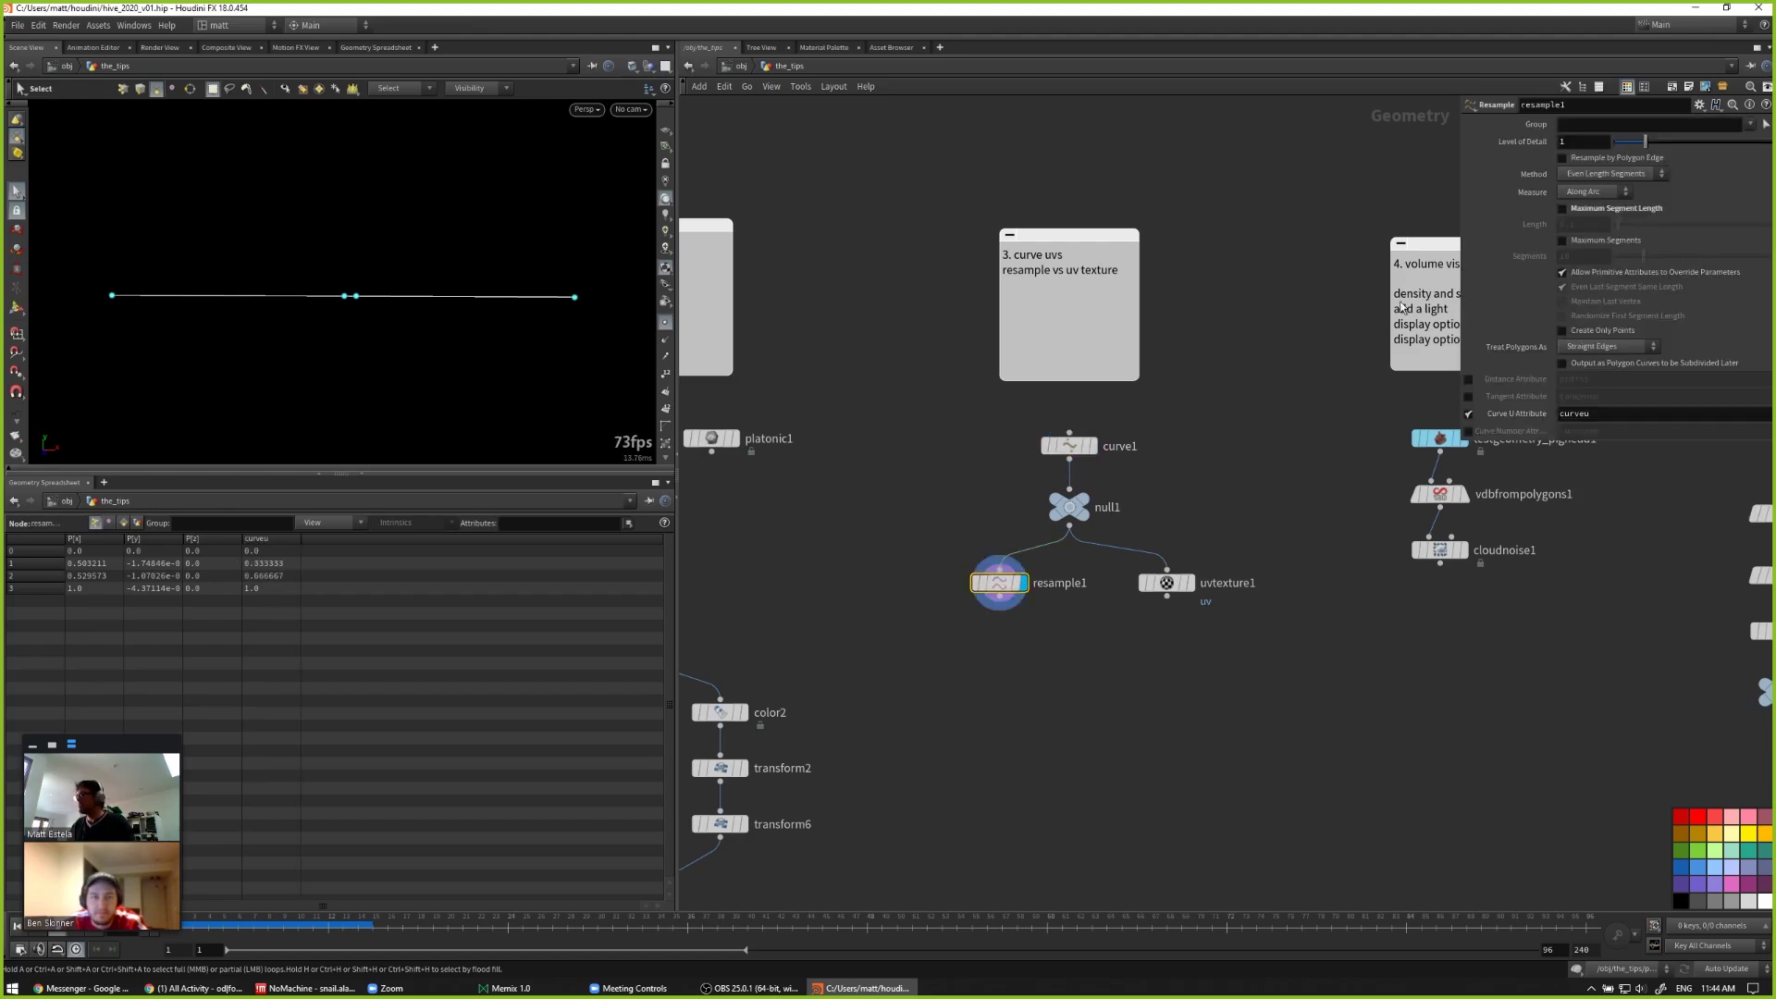
pyautogui.click(1578, 211)
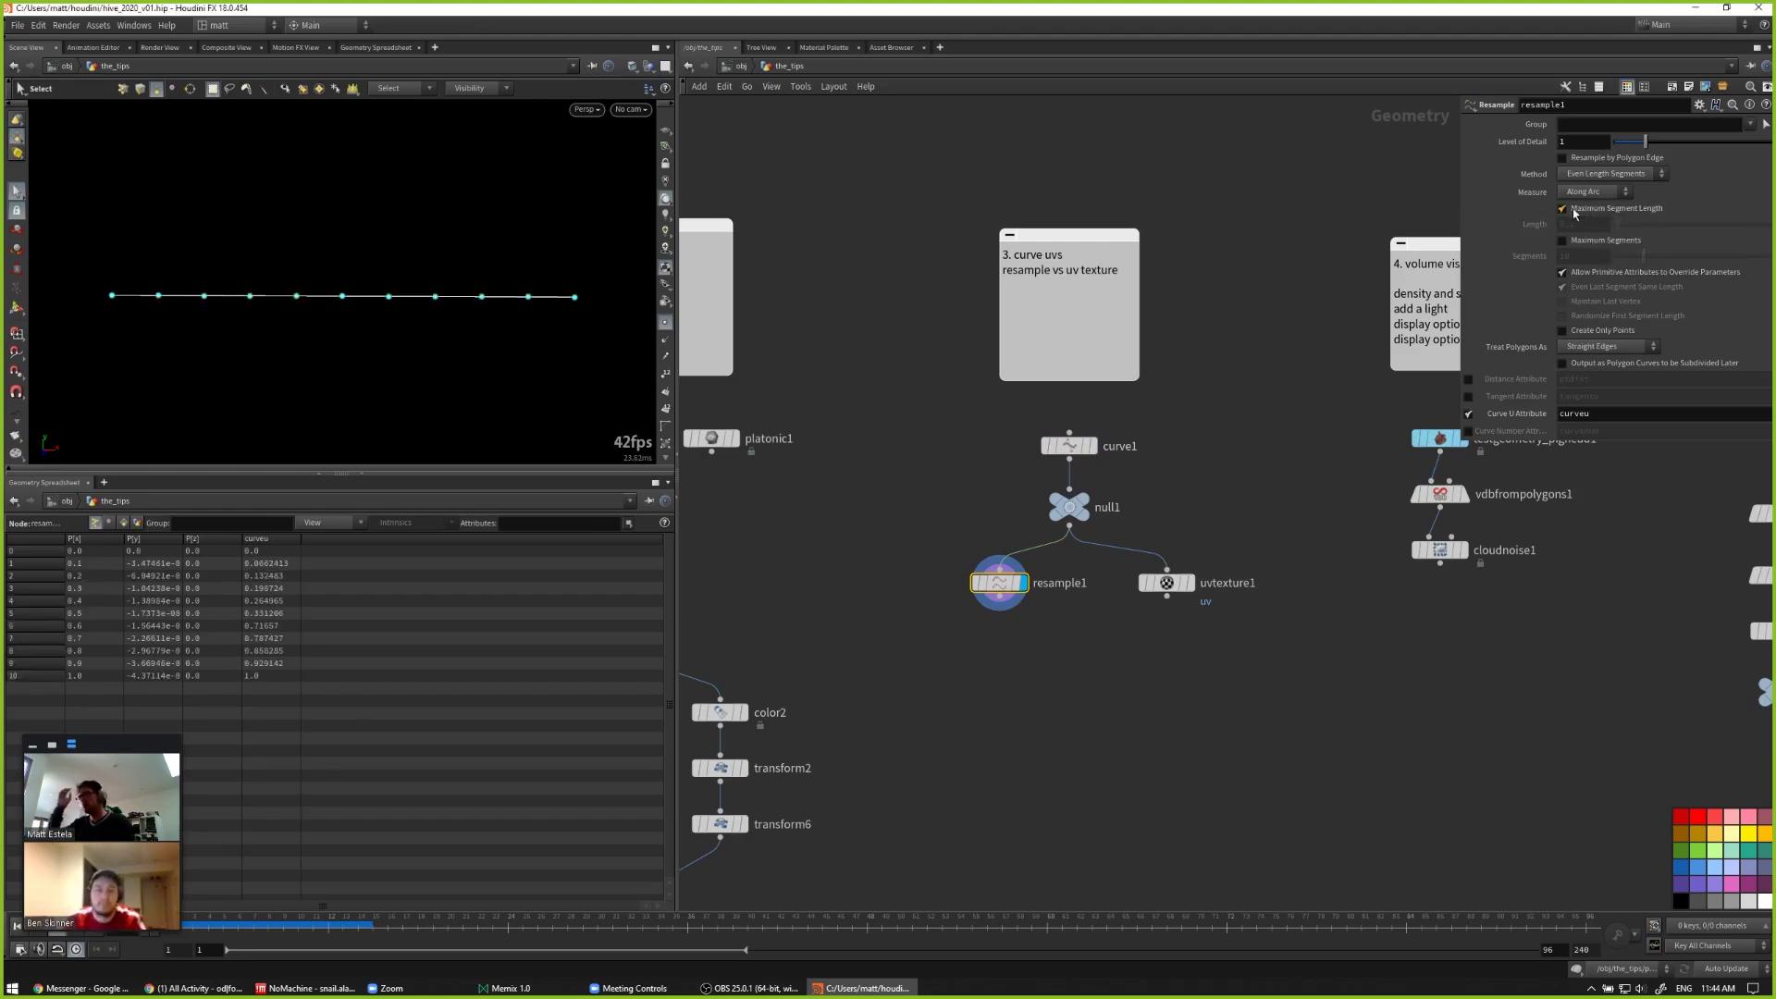
pyautogui.moveTo(1618, 225); pyautogui.dragTo(1623, 227)
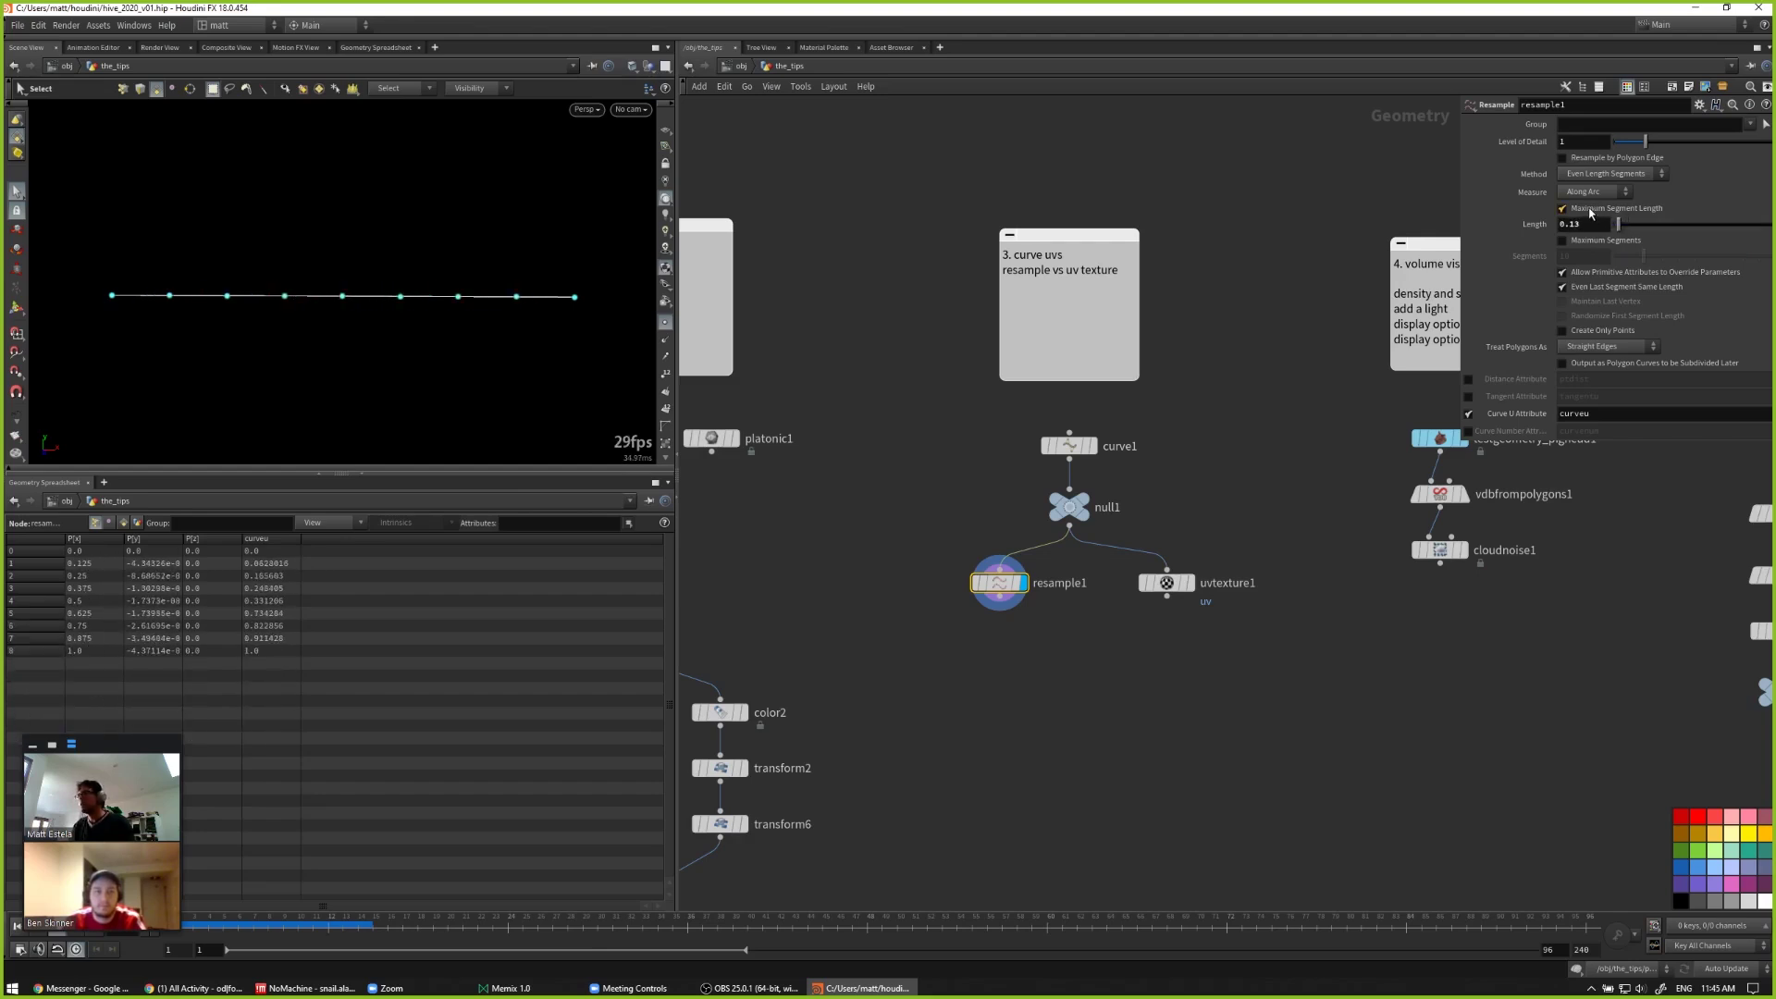
pyautogui.click(1601, 211)
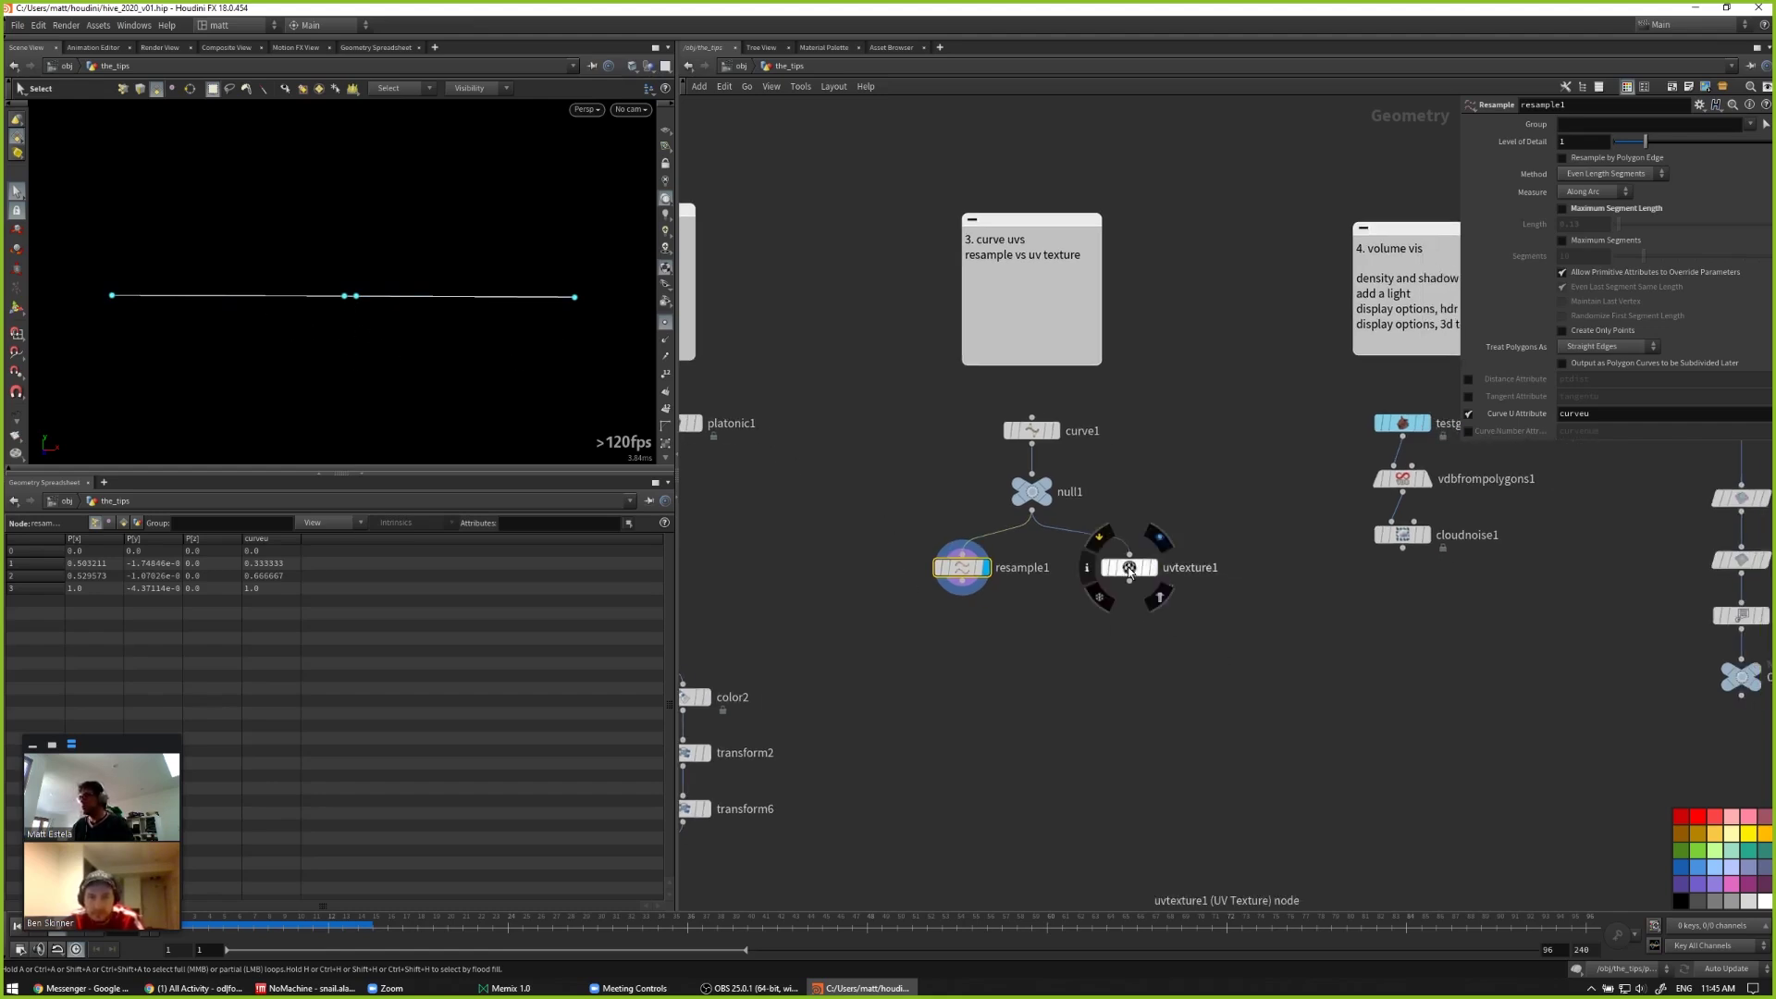
# Step: Display uvtexture1, move it below resample1 and rewire its input from resample1
pyautogui.click(1130, 567)
pyautogui.click(1152, 567)
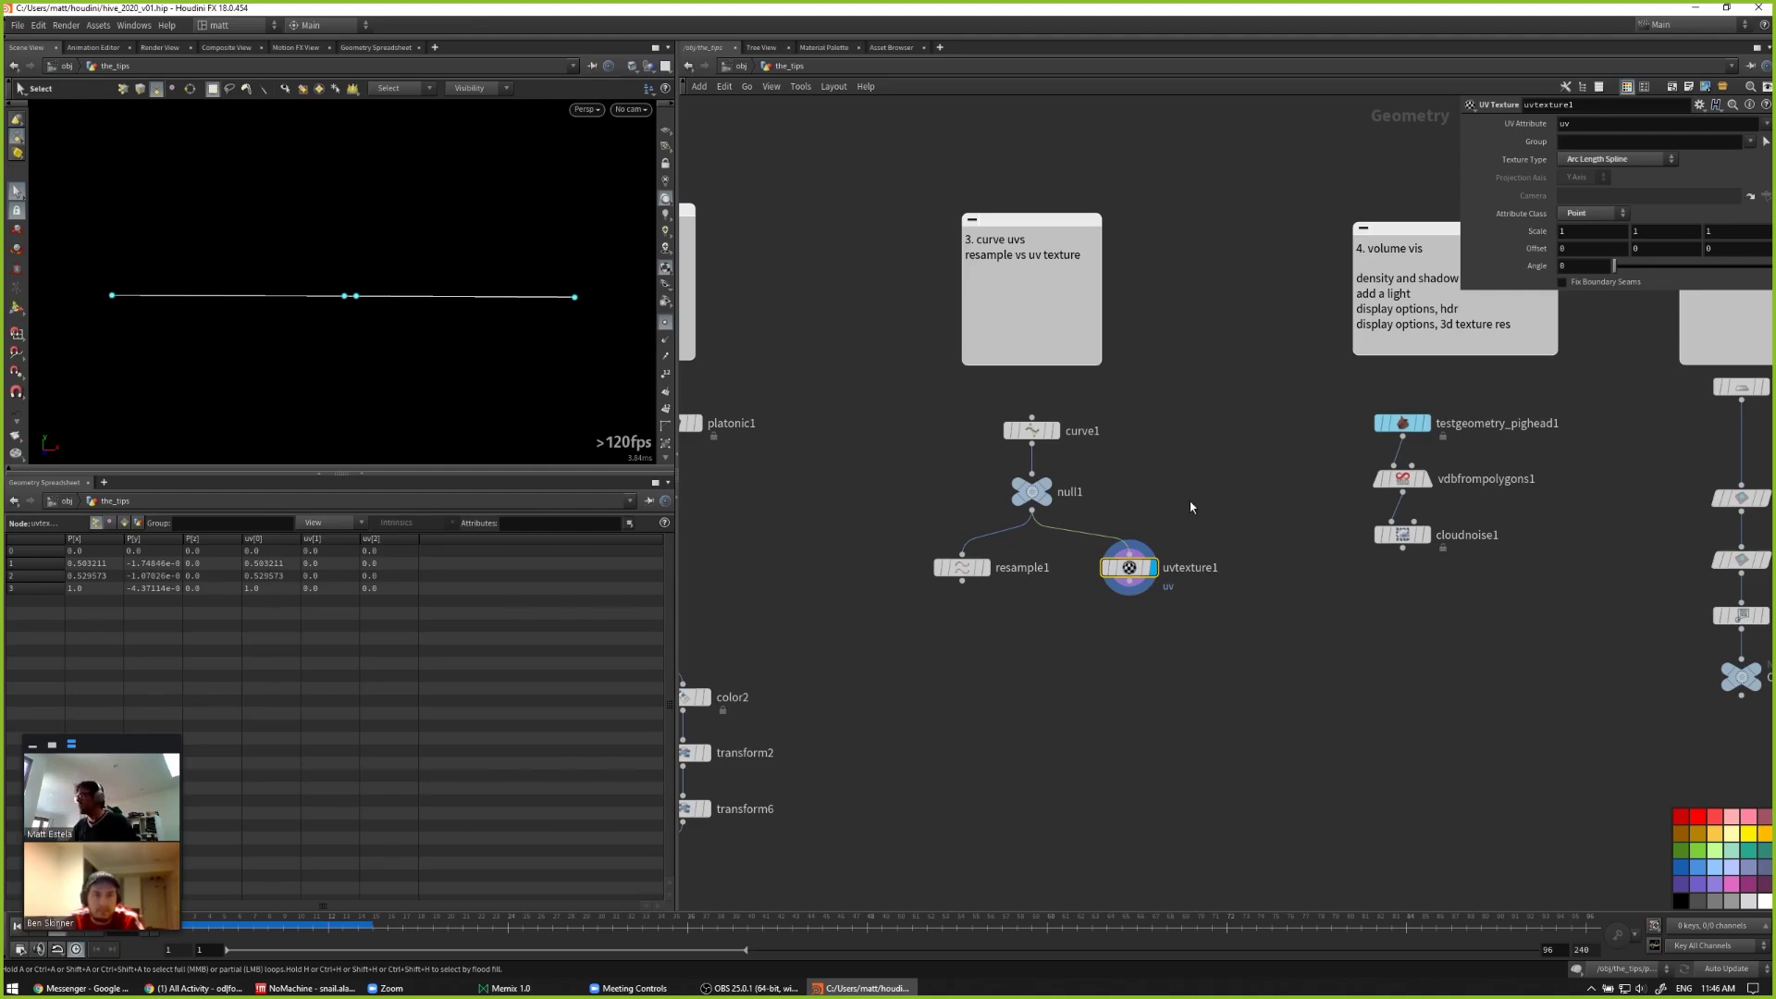
pyautogui.moveTo(1129, 567); pyautogui.dragTo(962, 657)
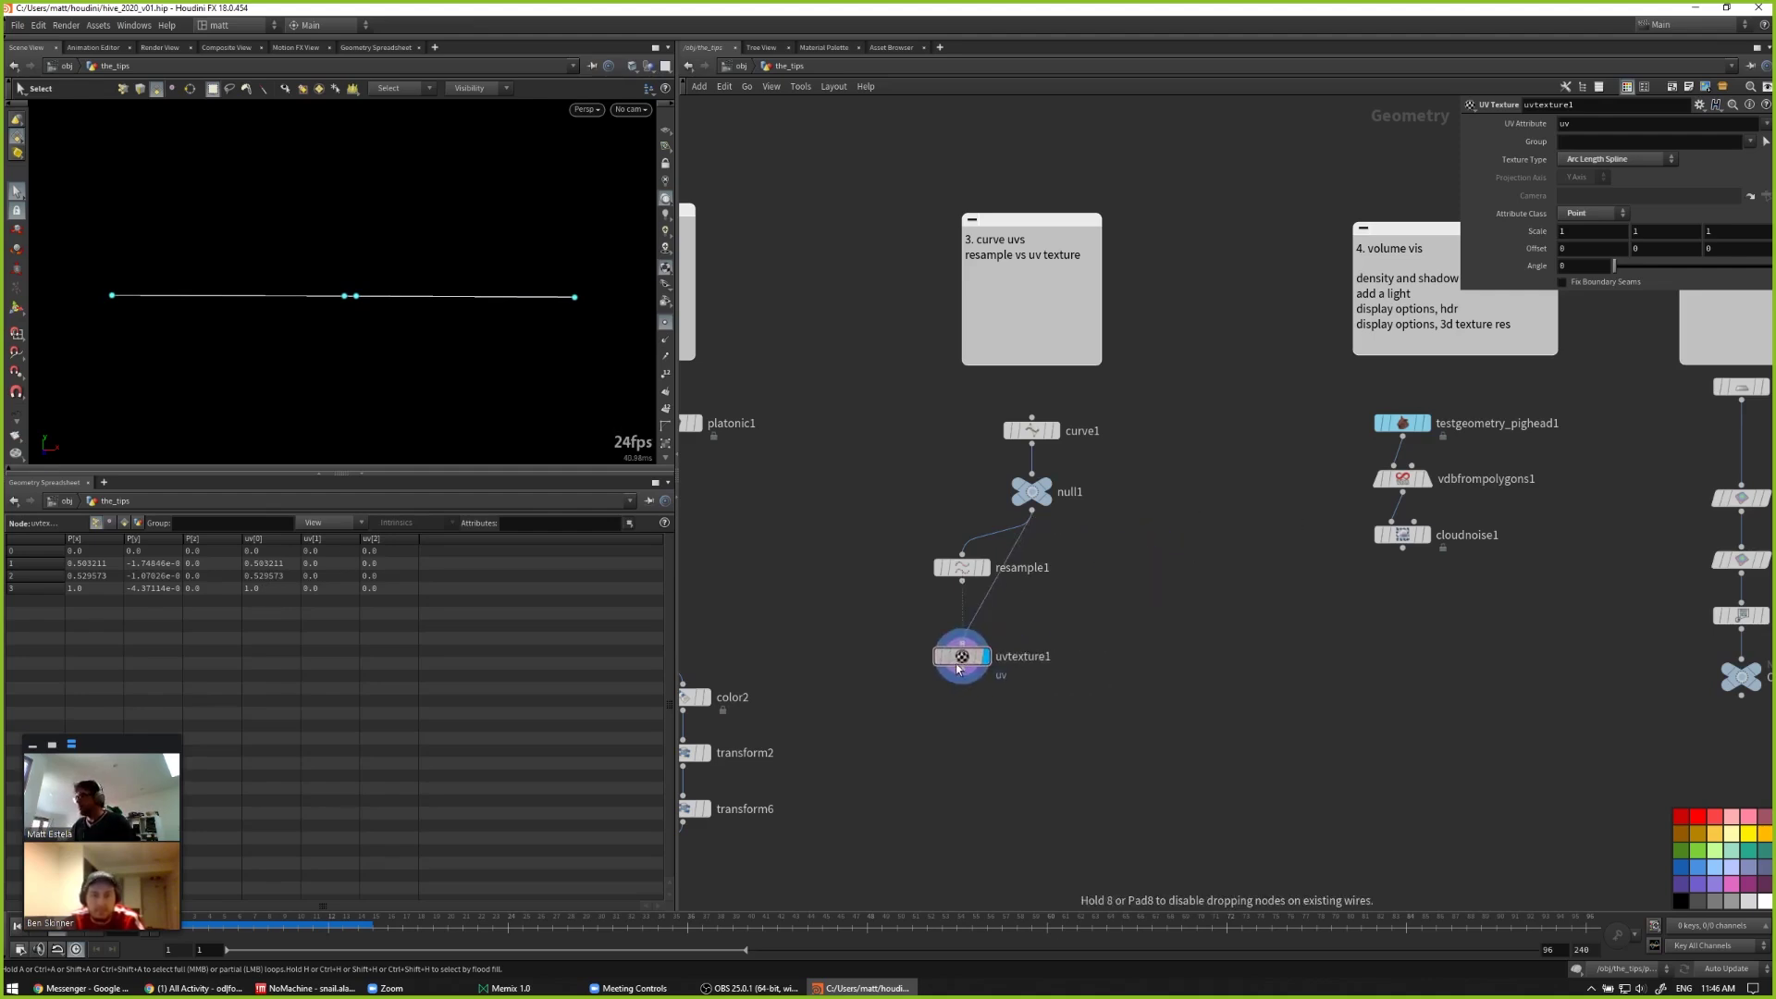
pyautogui.moveTo(962, 581); pyautogui.dragTo(962, 645)
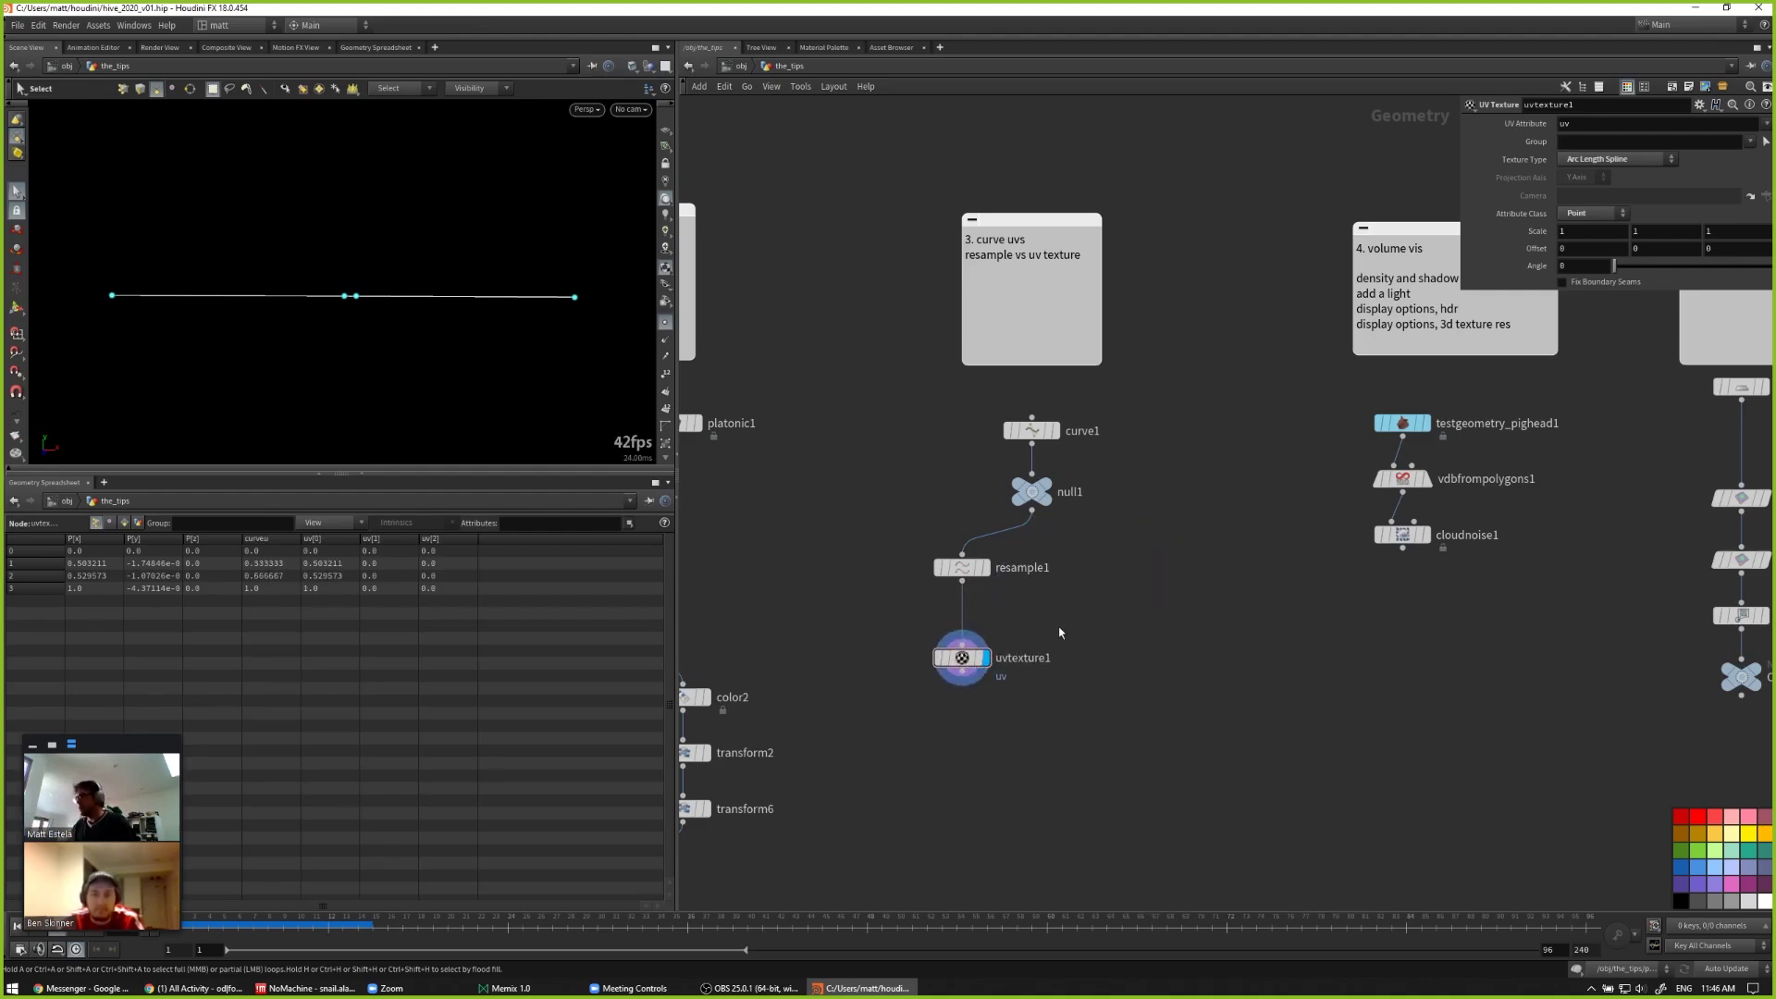
pyautogui.moveTo(970, 664)
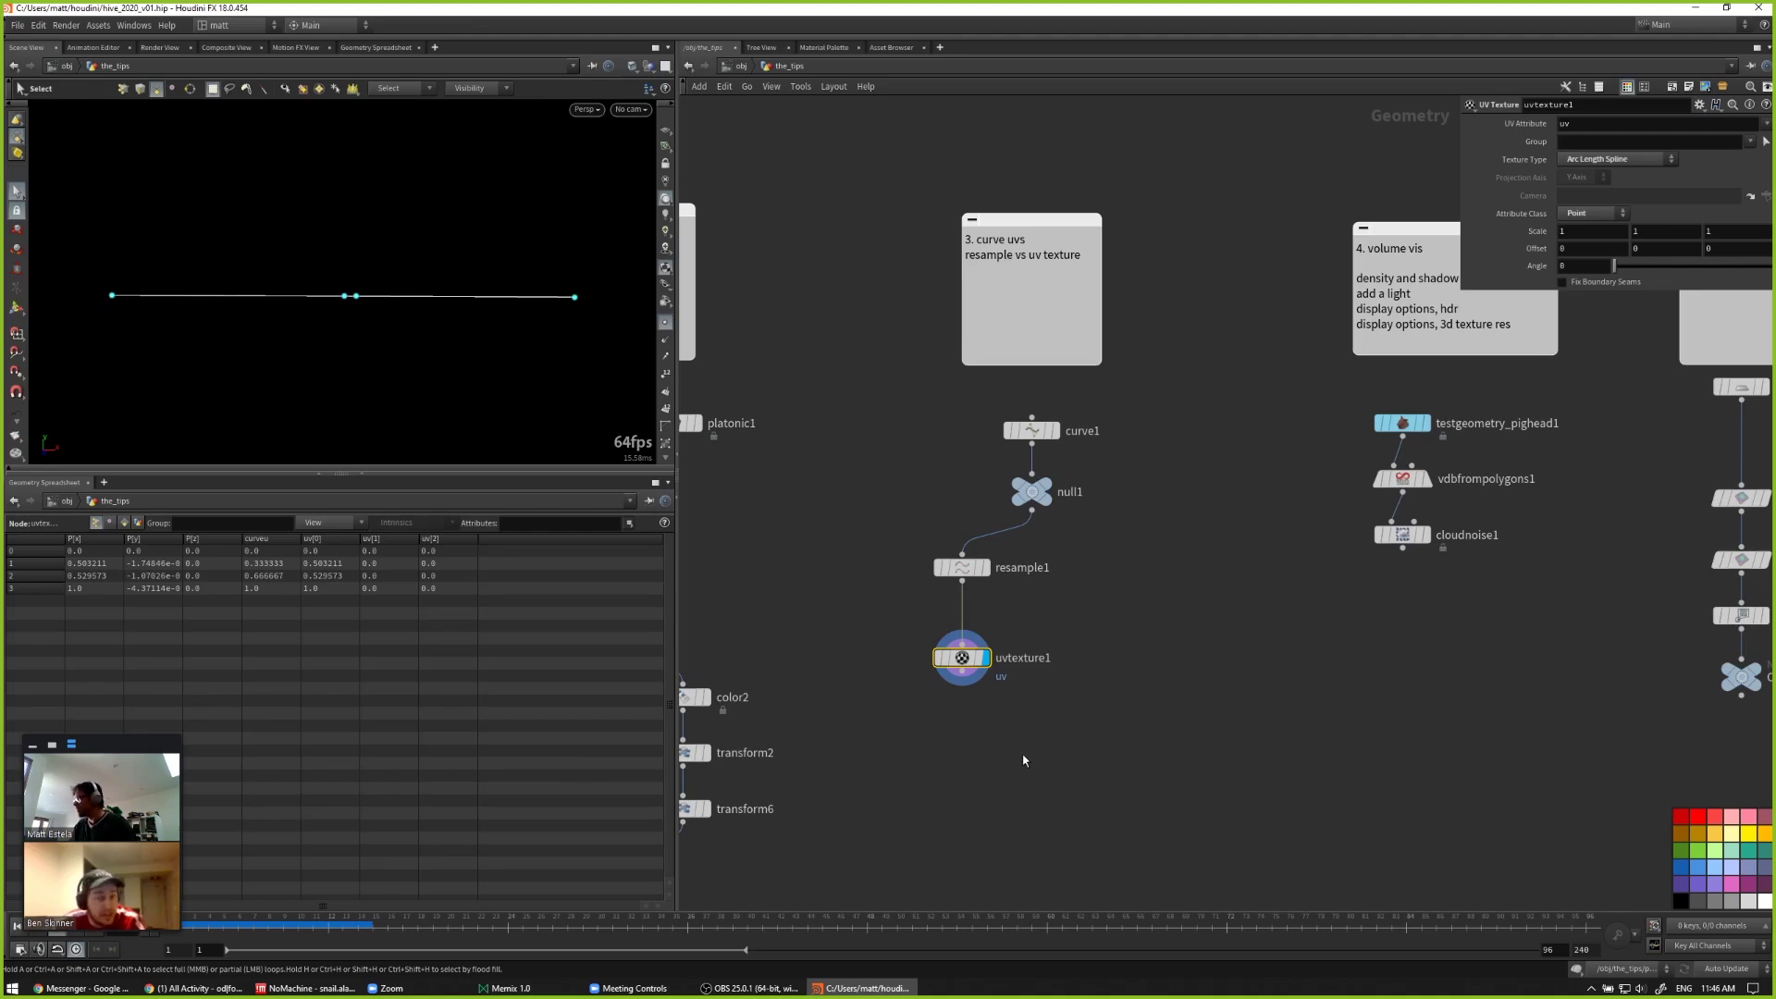
# Step: Add a Point Jitter node (pointjitter1) placed below null1
pyautogui.click(1031, 430)
pyautogui.press('Tab')
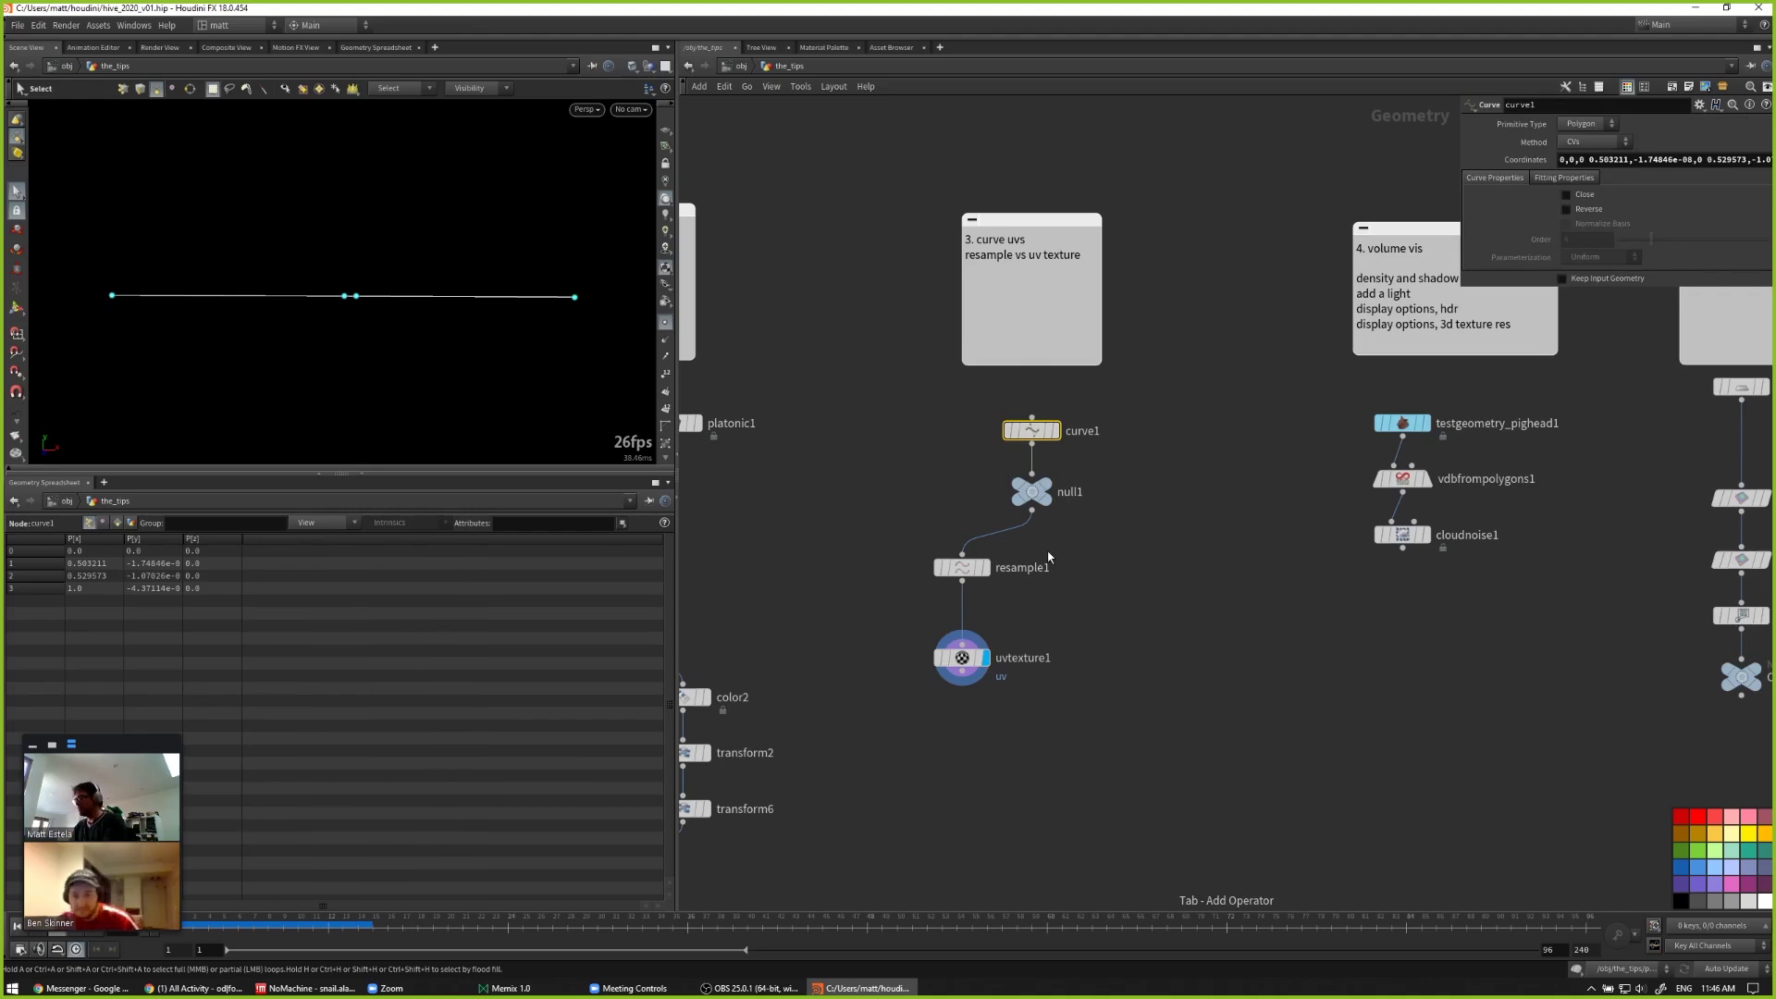
pyautogui.press('Tab')
pyautogui.write('p')
pyautogui.write('oint j')
pyautogui.press('Return')
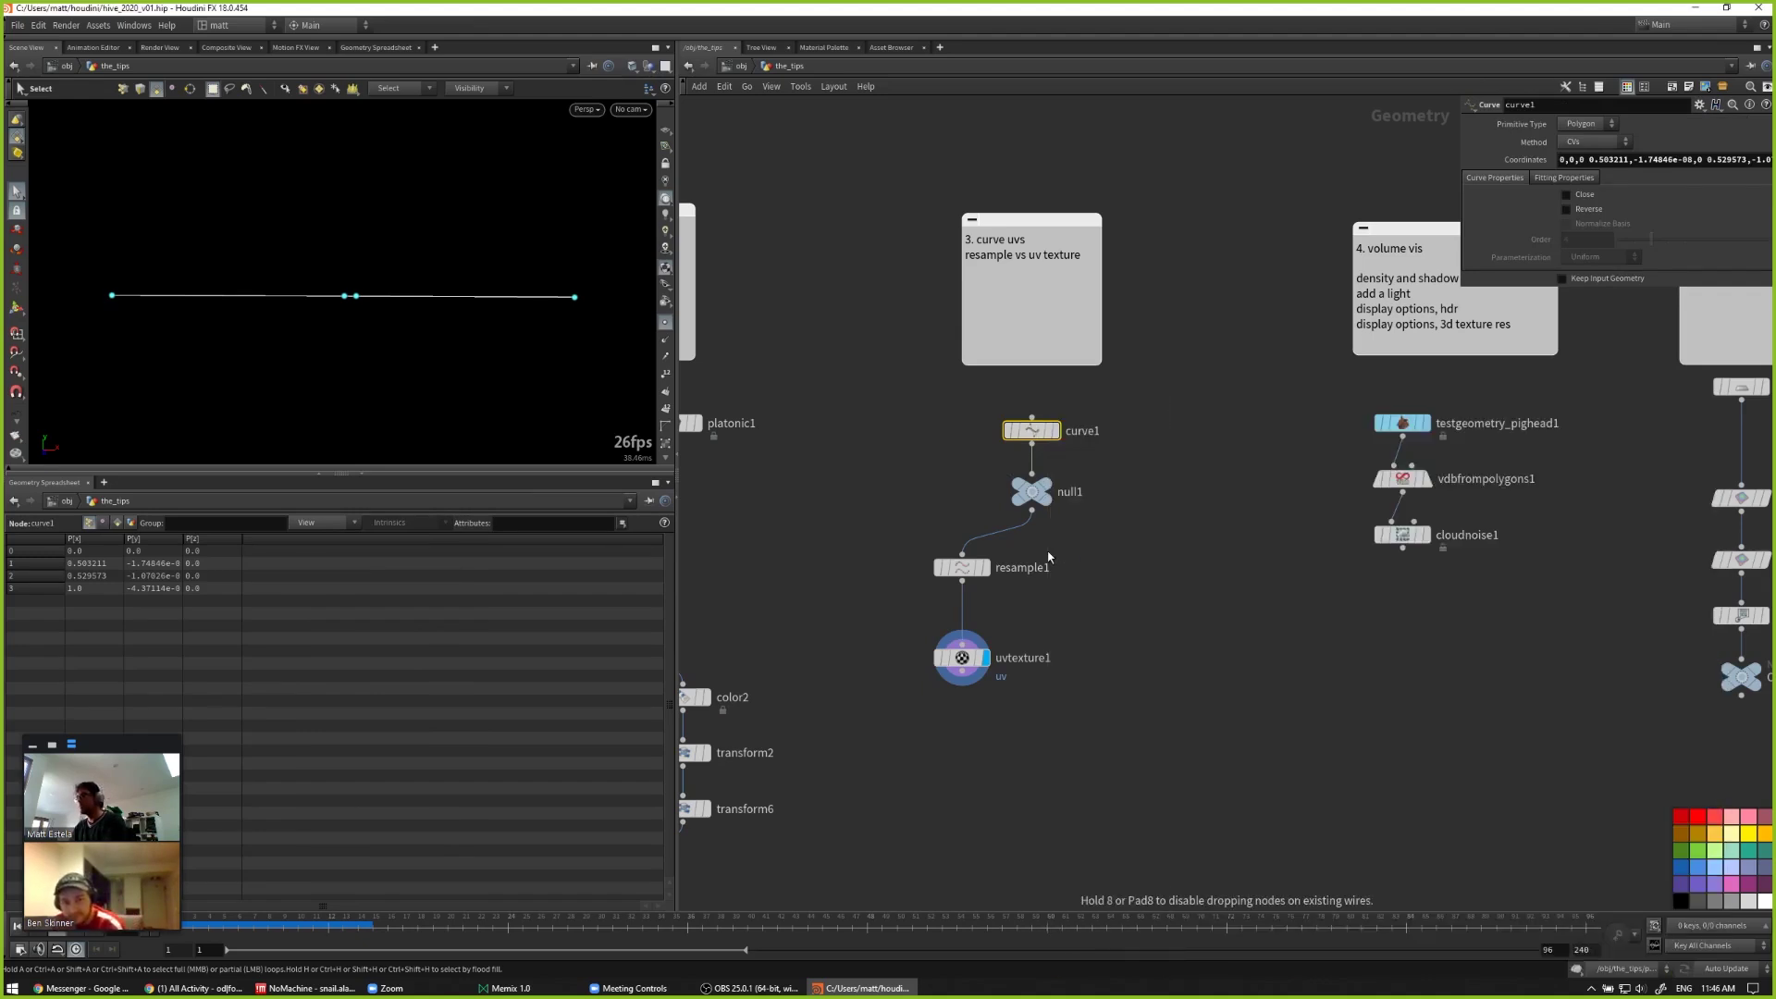
pyautogui.click(1027, 544)
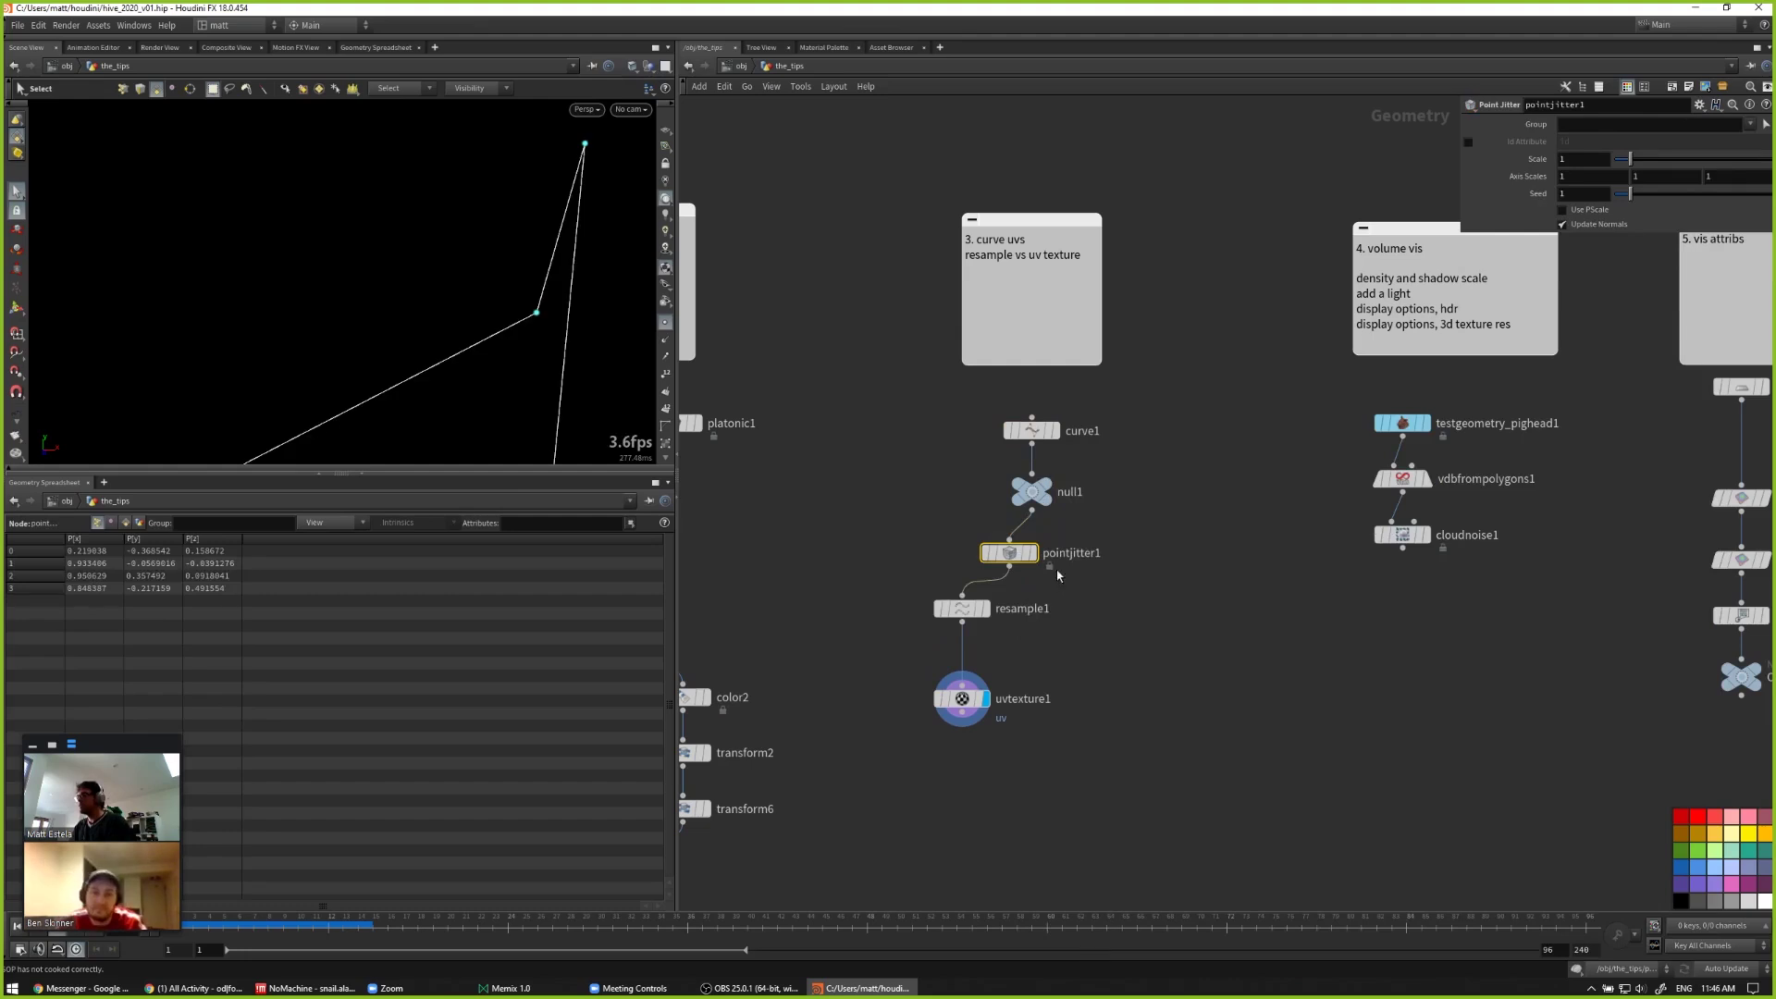
# Step: Inspect uvtexture1's jittered uv values and orbit the framed curve
pyautogui.click(962, 699)
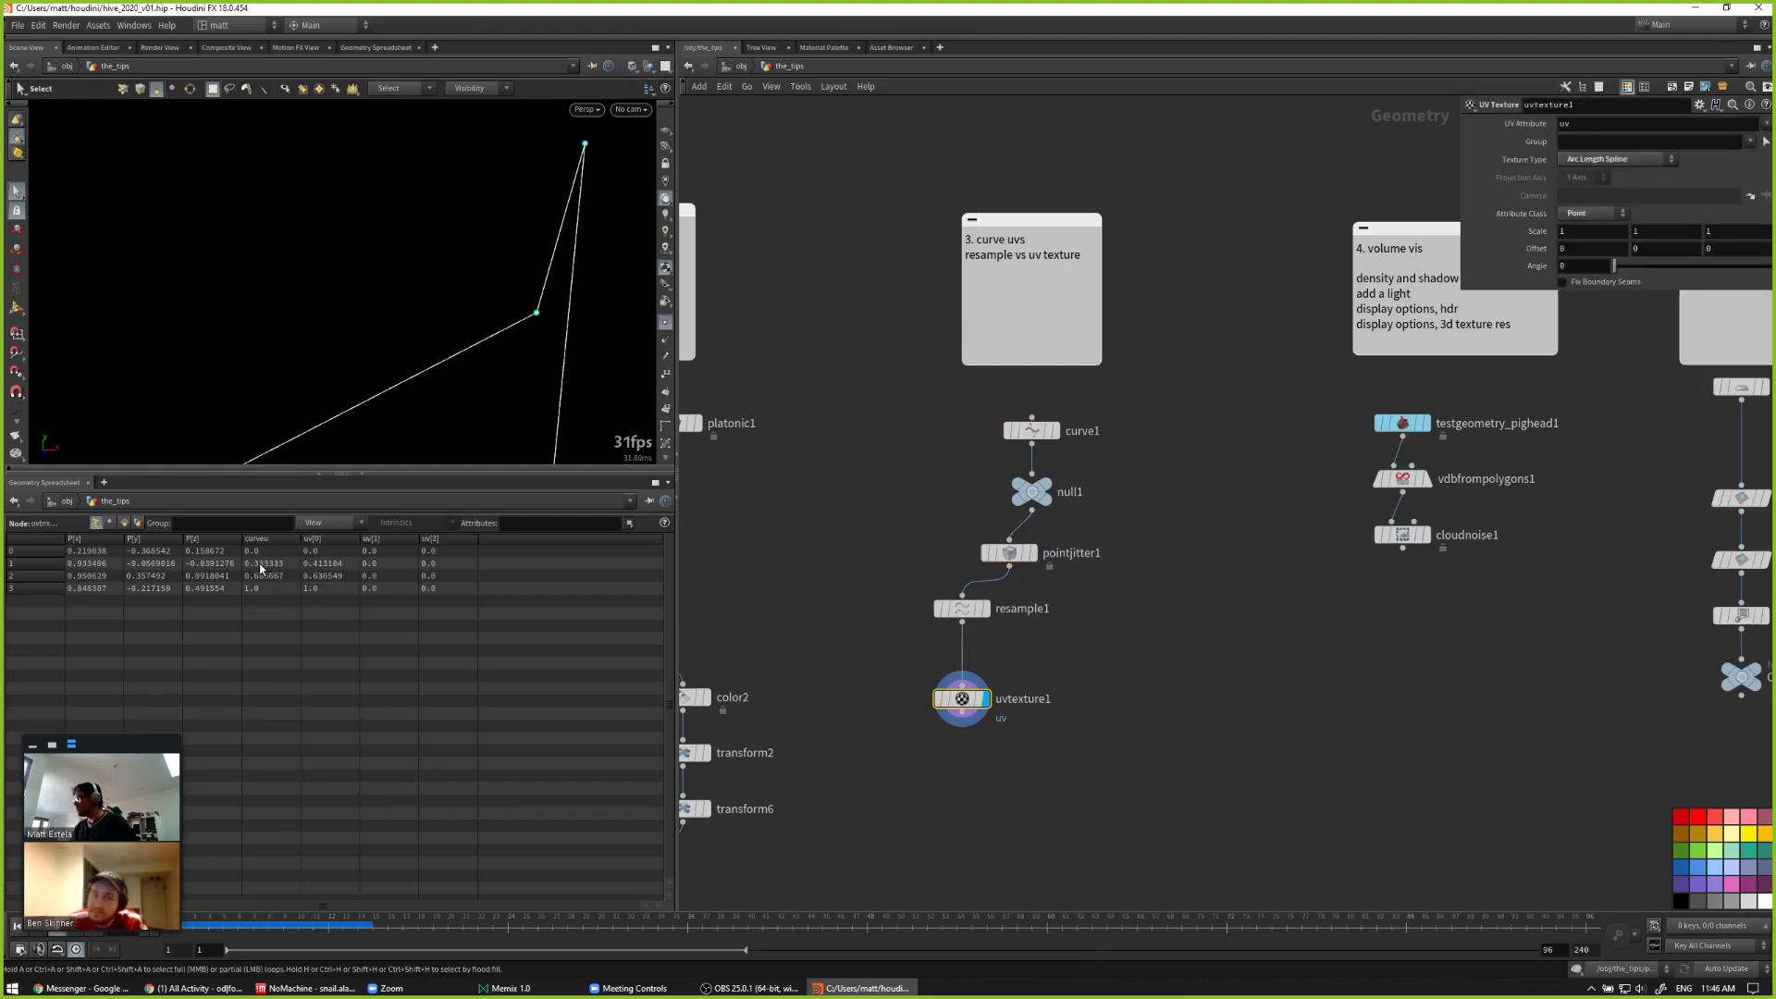
pyautogui.hotkey('space', 'h')
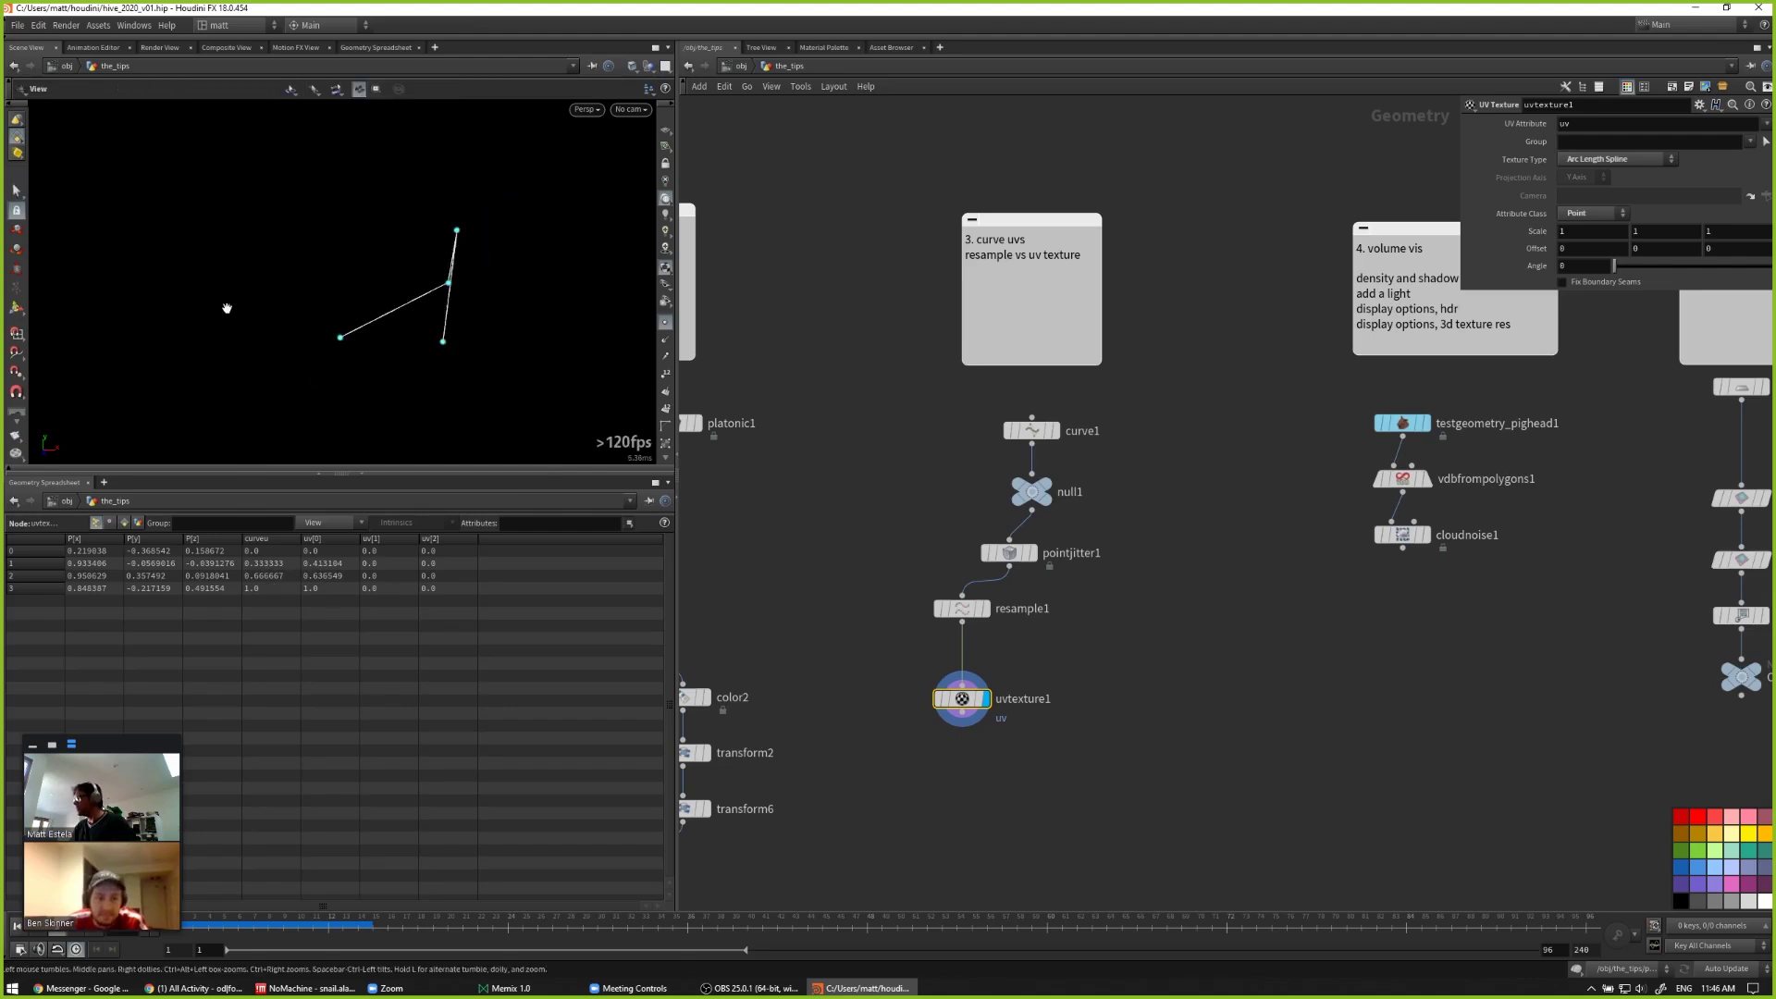
pyautogui.moveTo(227, 308); pyautogui.dragTo(360, 332)
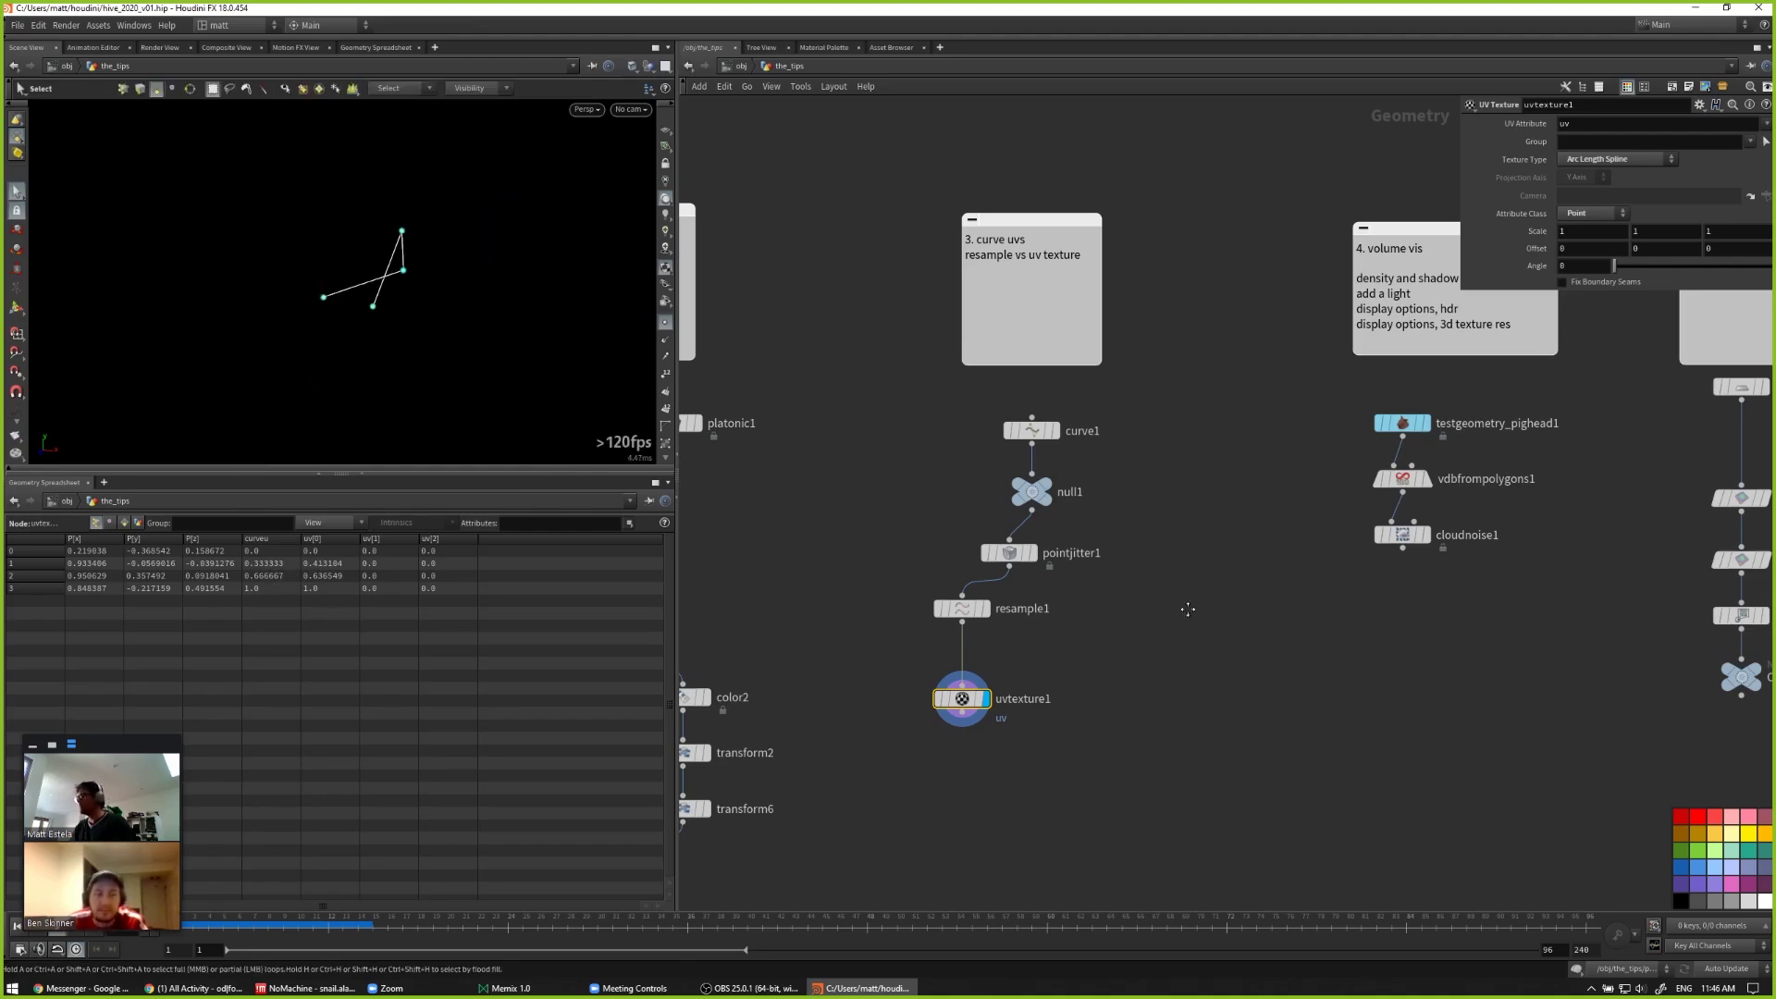
pyautogui.moveTo(1188, 609); pyautogui.dragTo(875, 630, button='middle')
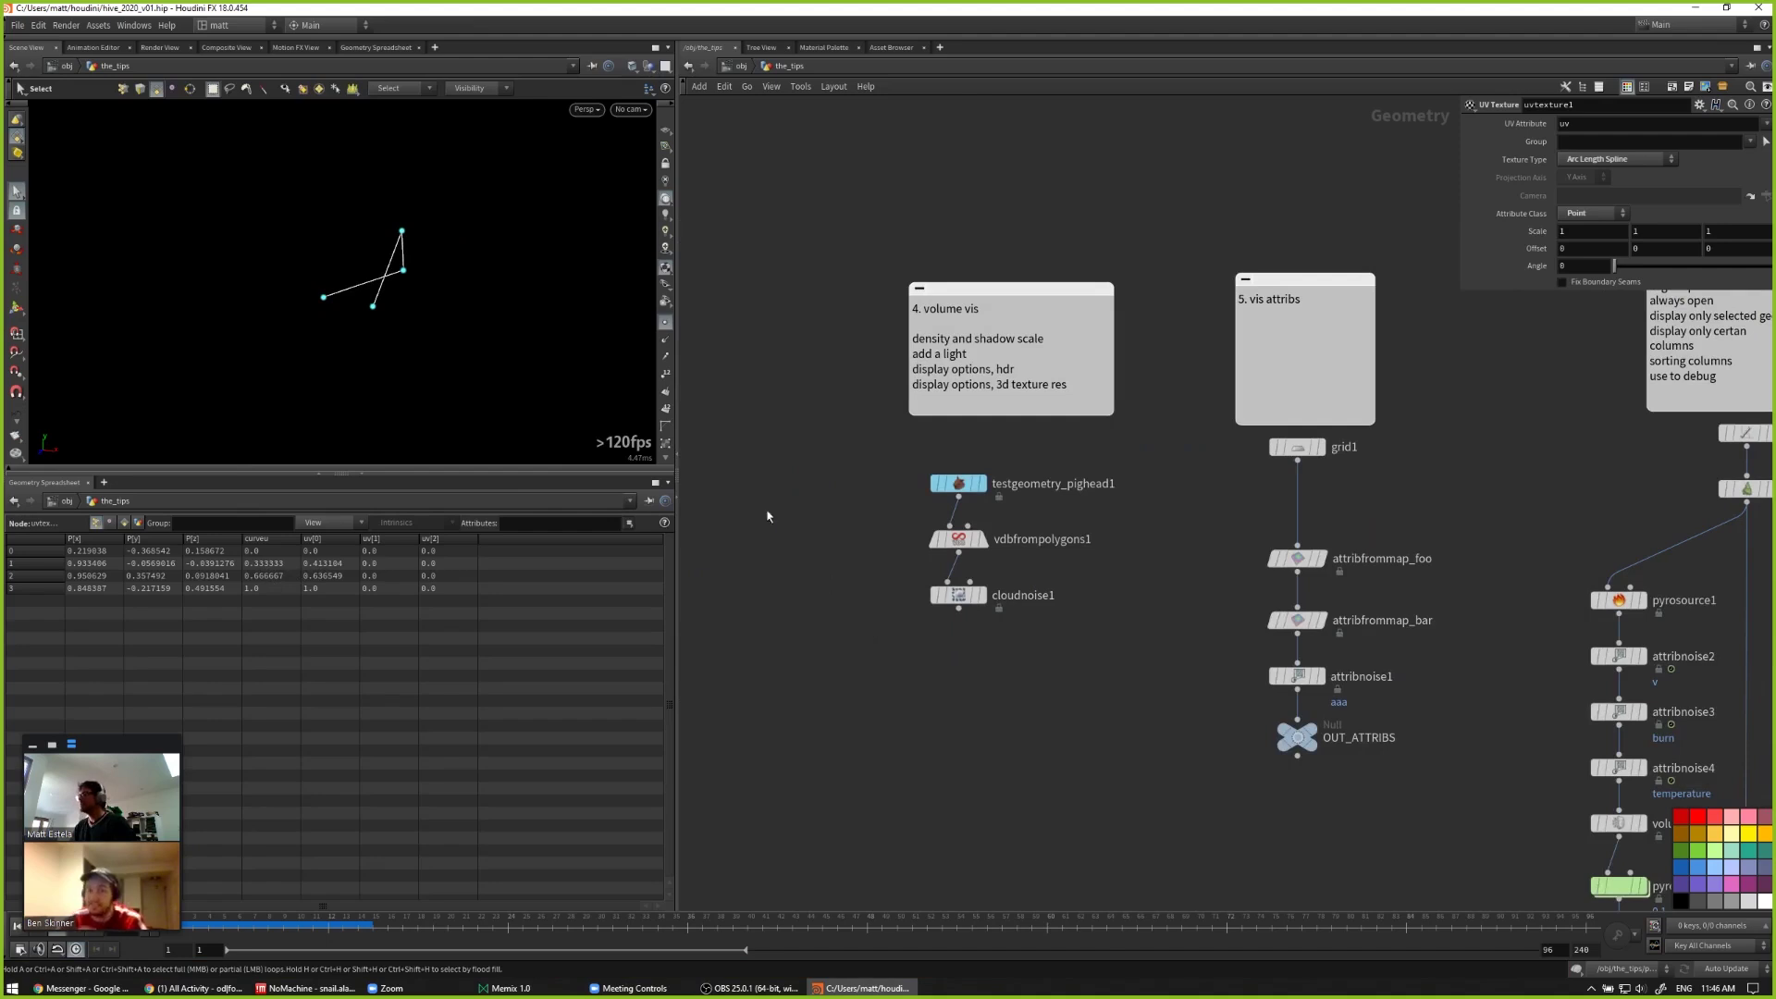
# Step: Set 3D HDR textures to 8b SDR and the 3D resolution limit to 32×32×32
pyautogui.press('d')
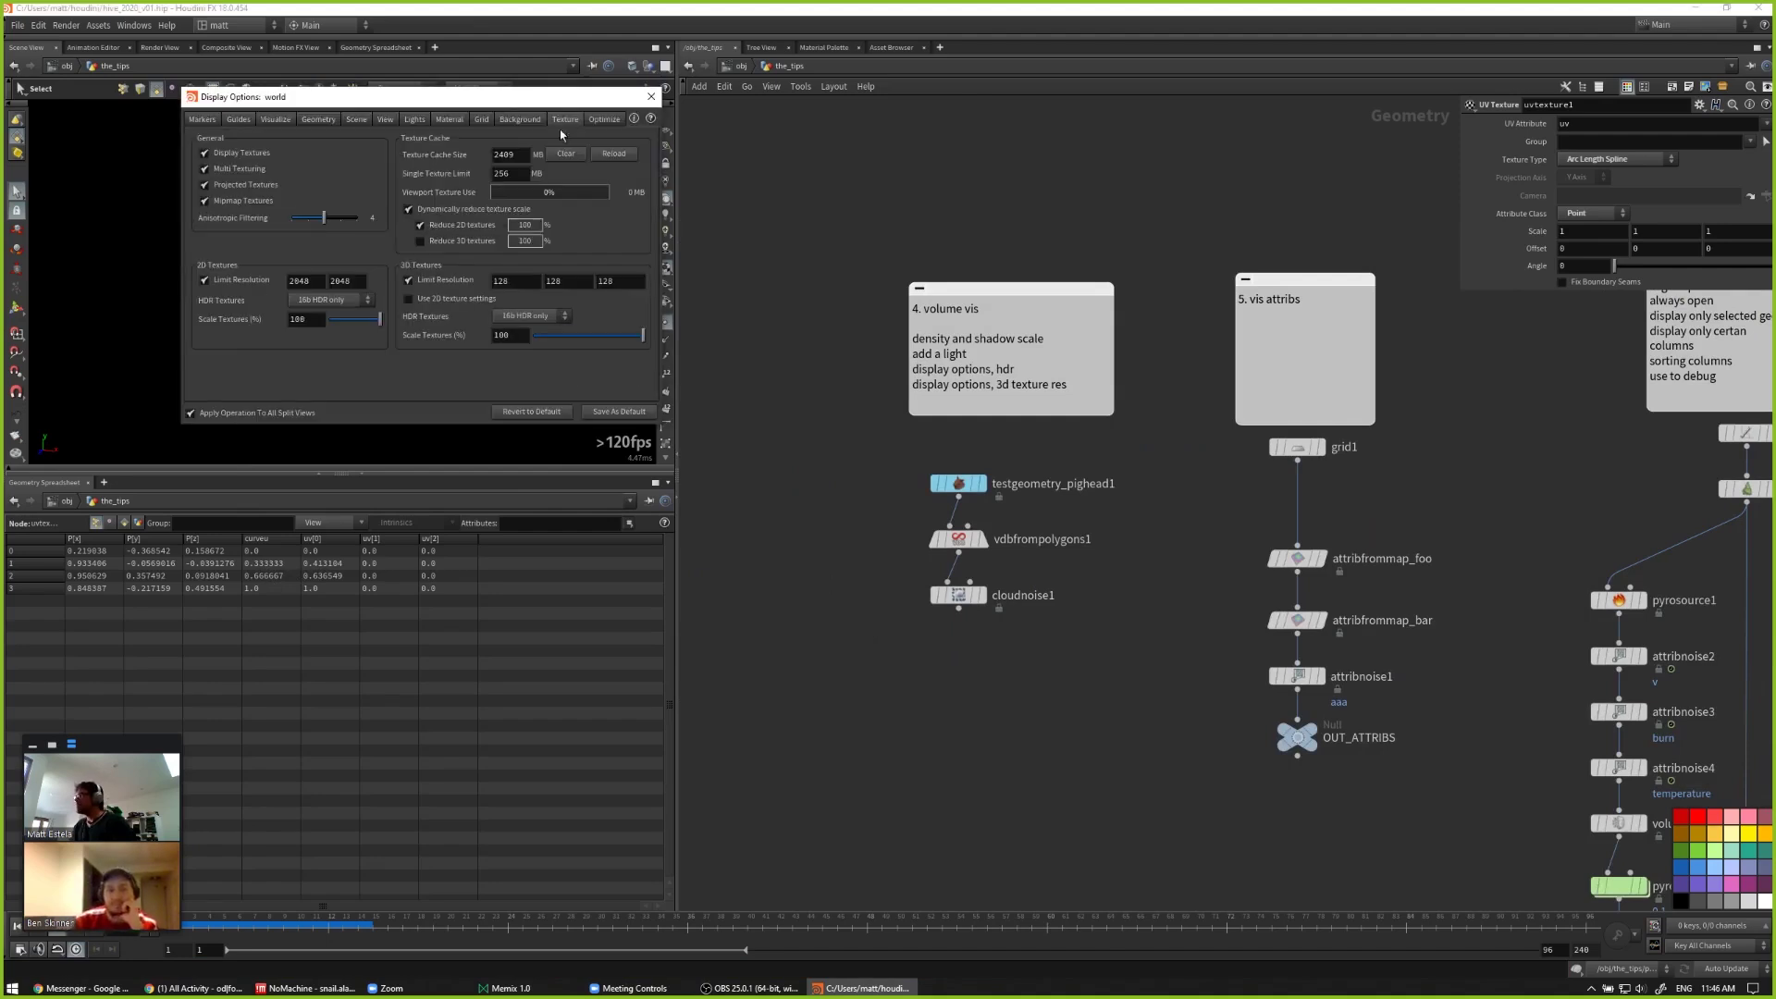
pyautogui.click(532, 315)
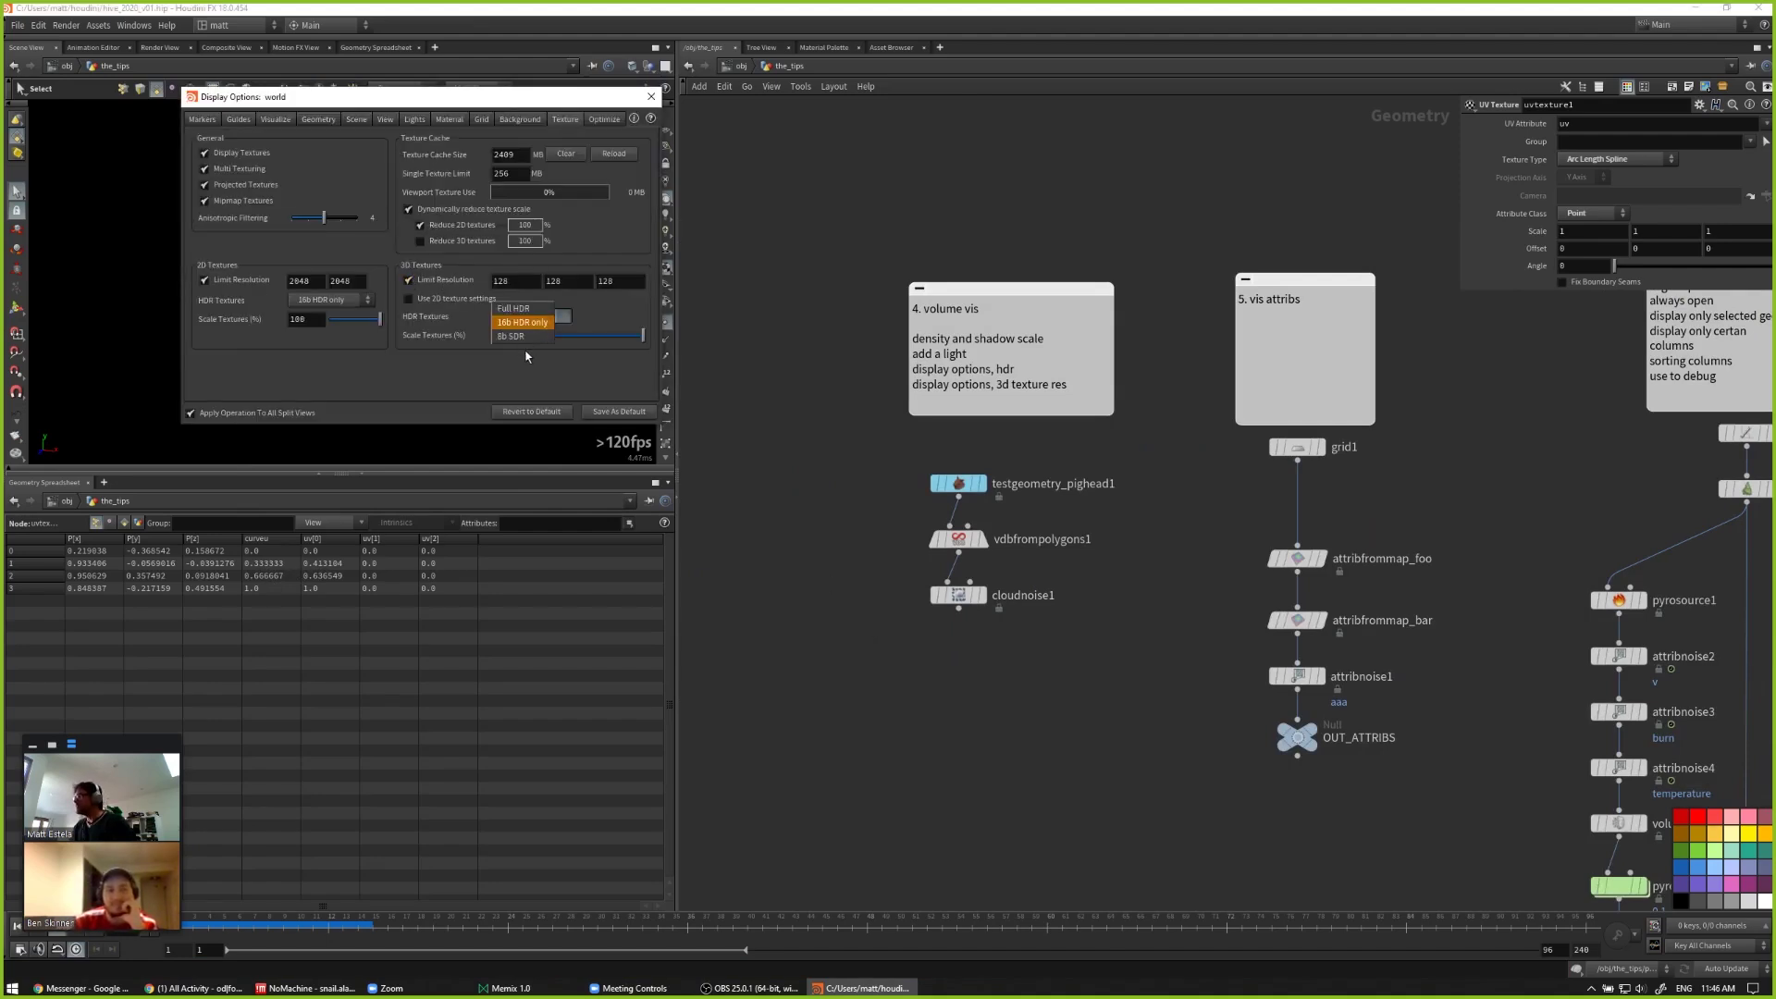
pyautogui.click(520, 333)
pyautogui.doubleClick(516, 280)
pyautogui.write('32')
pyautogui.press('Tab')
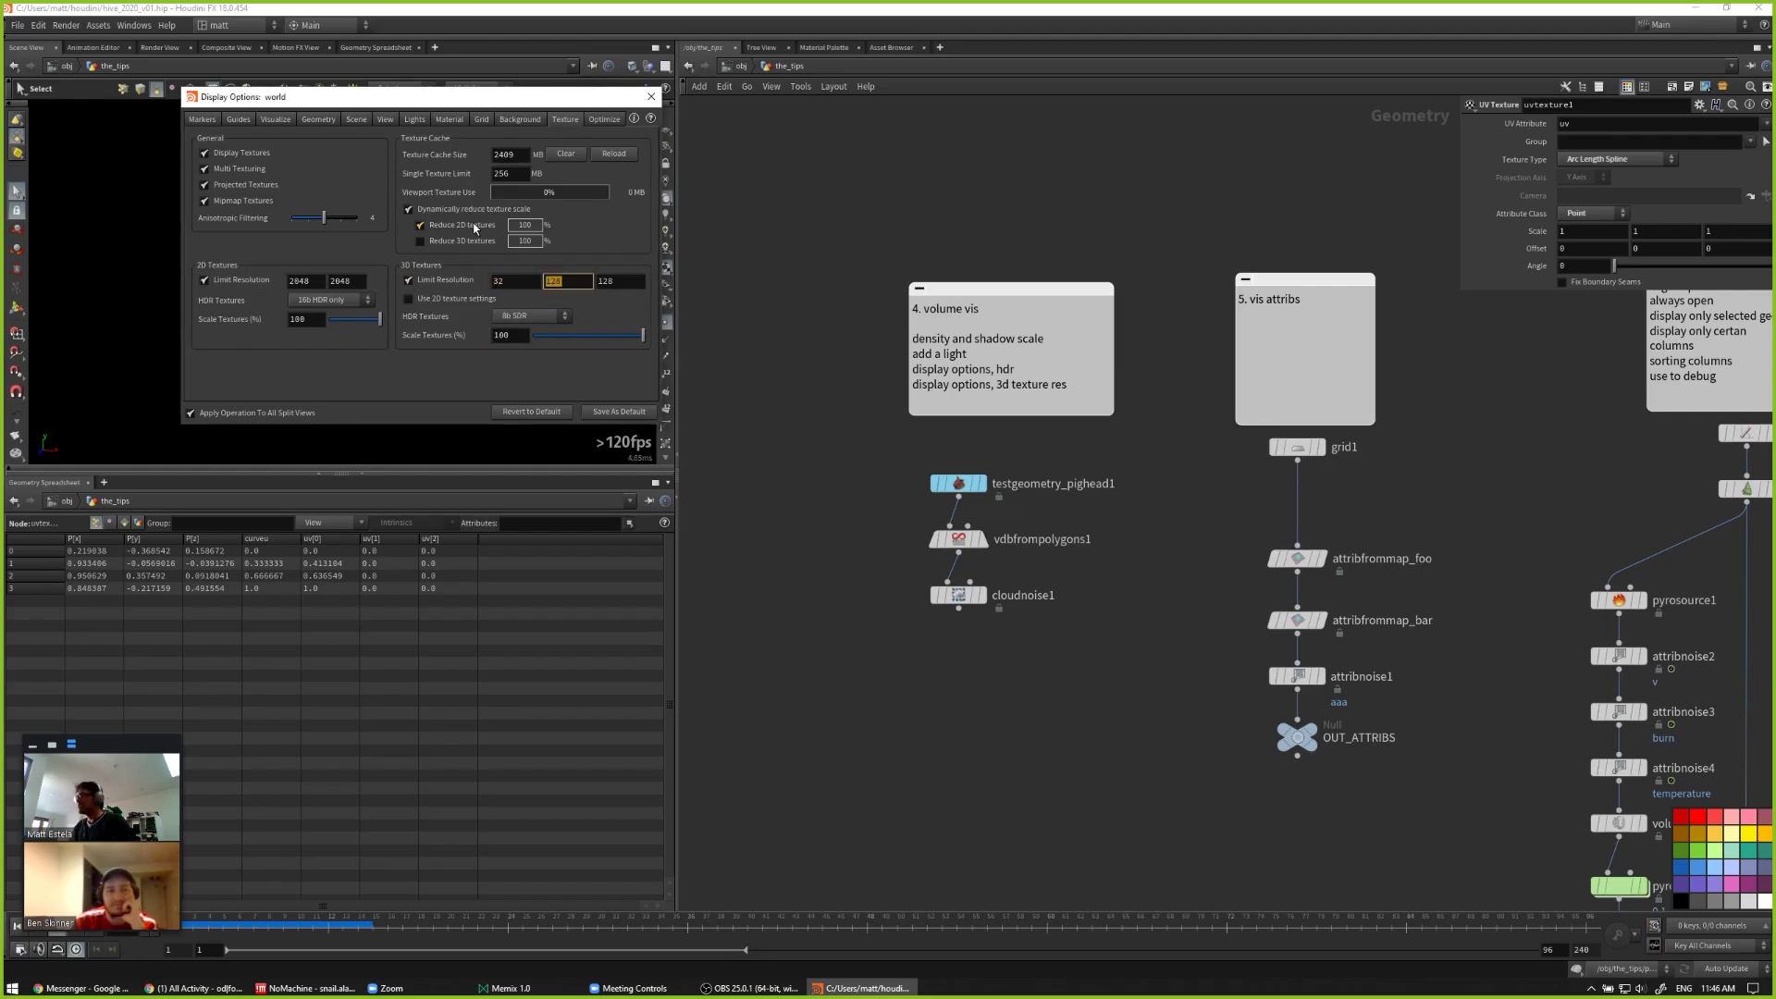
pyautogui.write('32')
pyautogui.press('Tab')
pyautogui.write('32')
pyautogui.press('Tab')
pyautogui.click(651, 96)
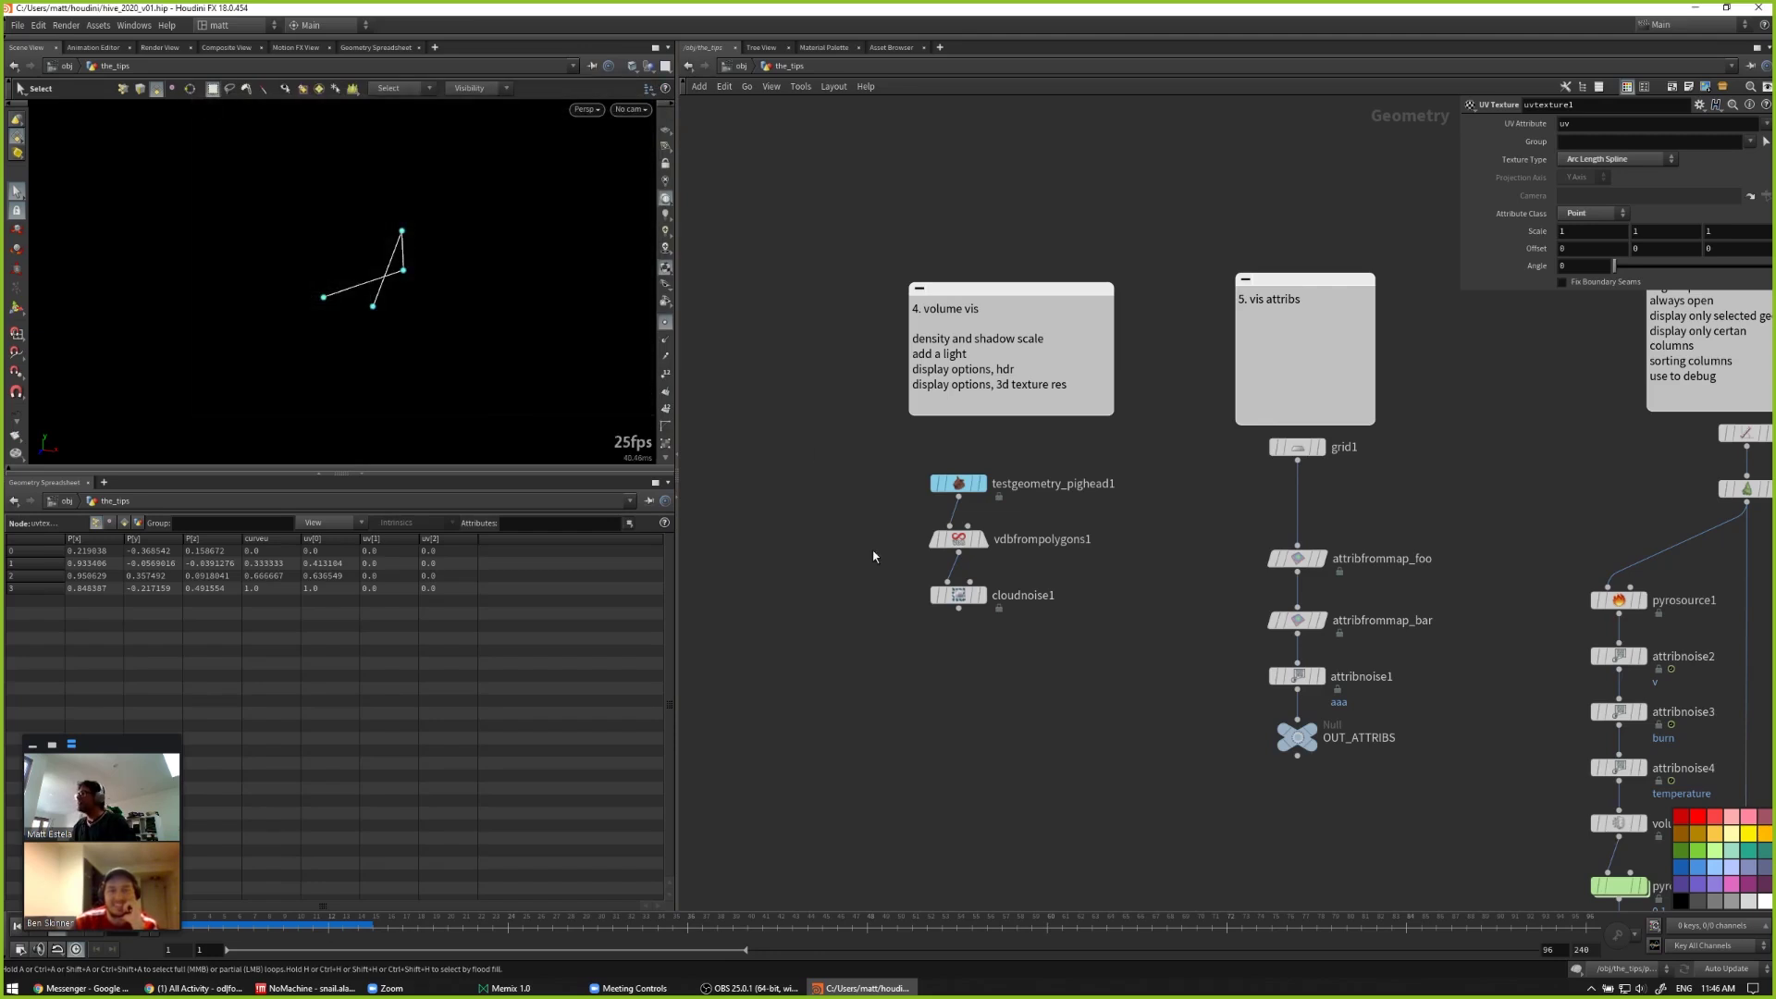
pyautogui.scroll(3, 1004, 456)
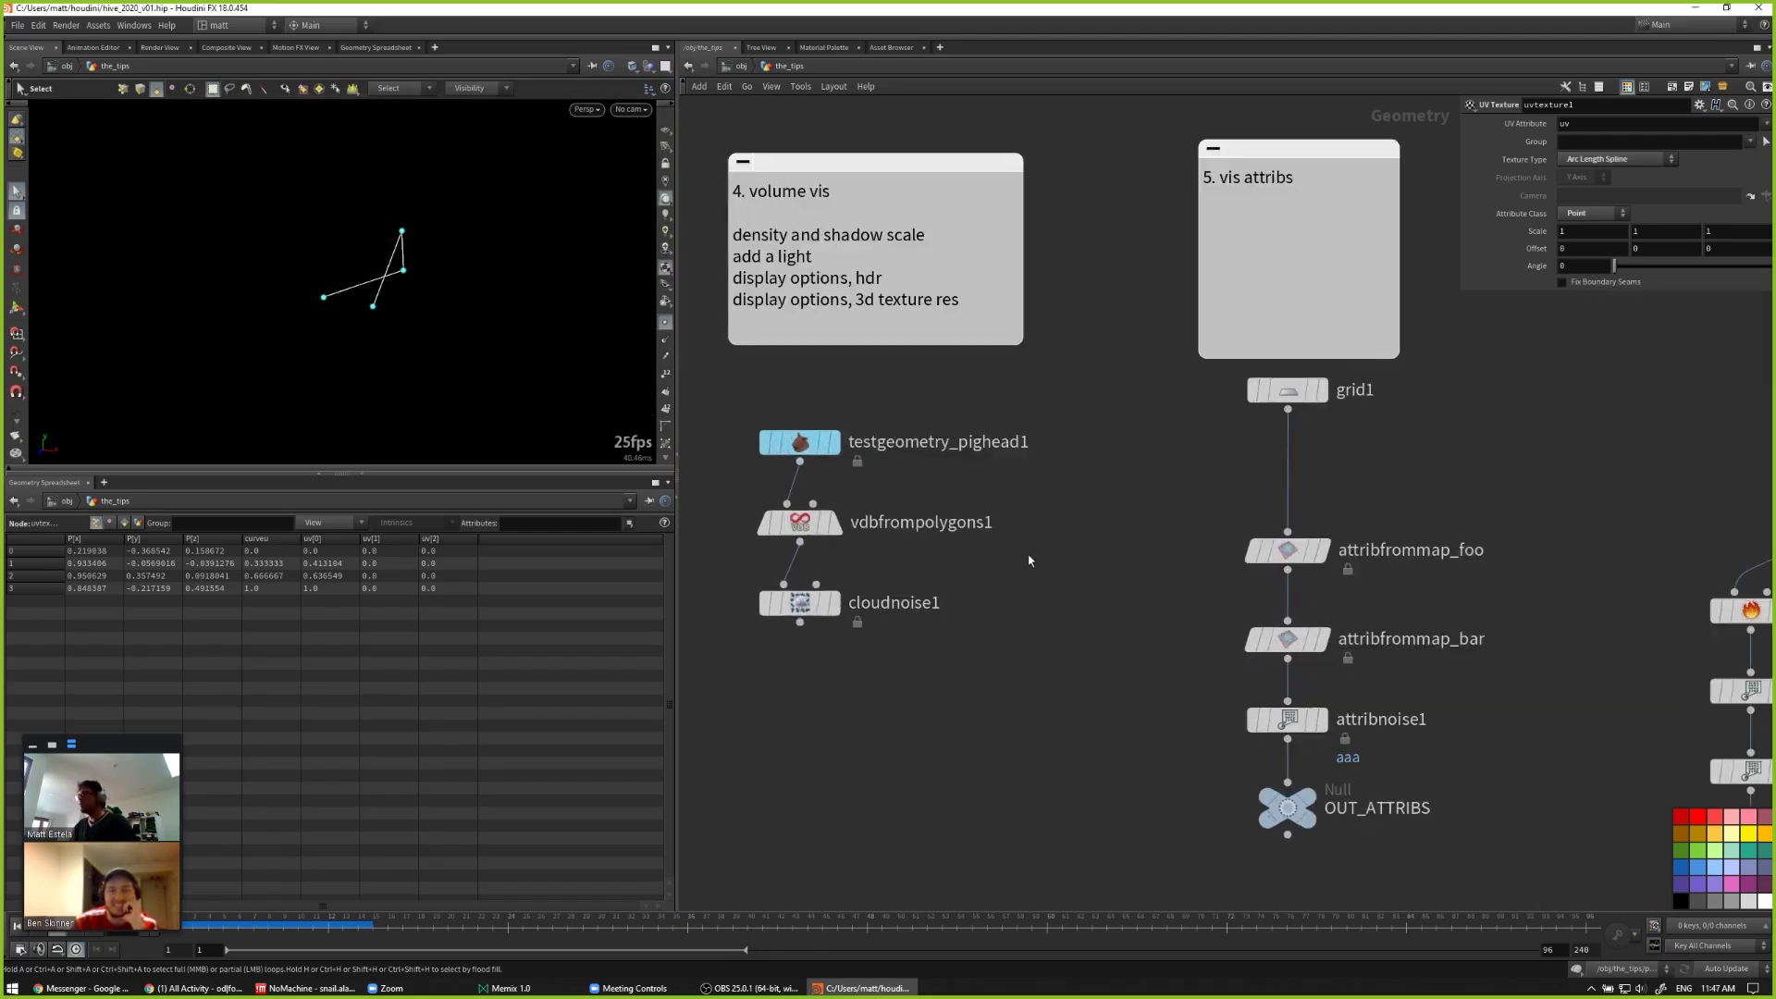
# Step: Display testgeometry_pighead1, then vdbfrompolygons1's fog, then cloudnoise1, orbiting the cloud
pyautogui.click(821, 478)
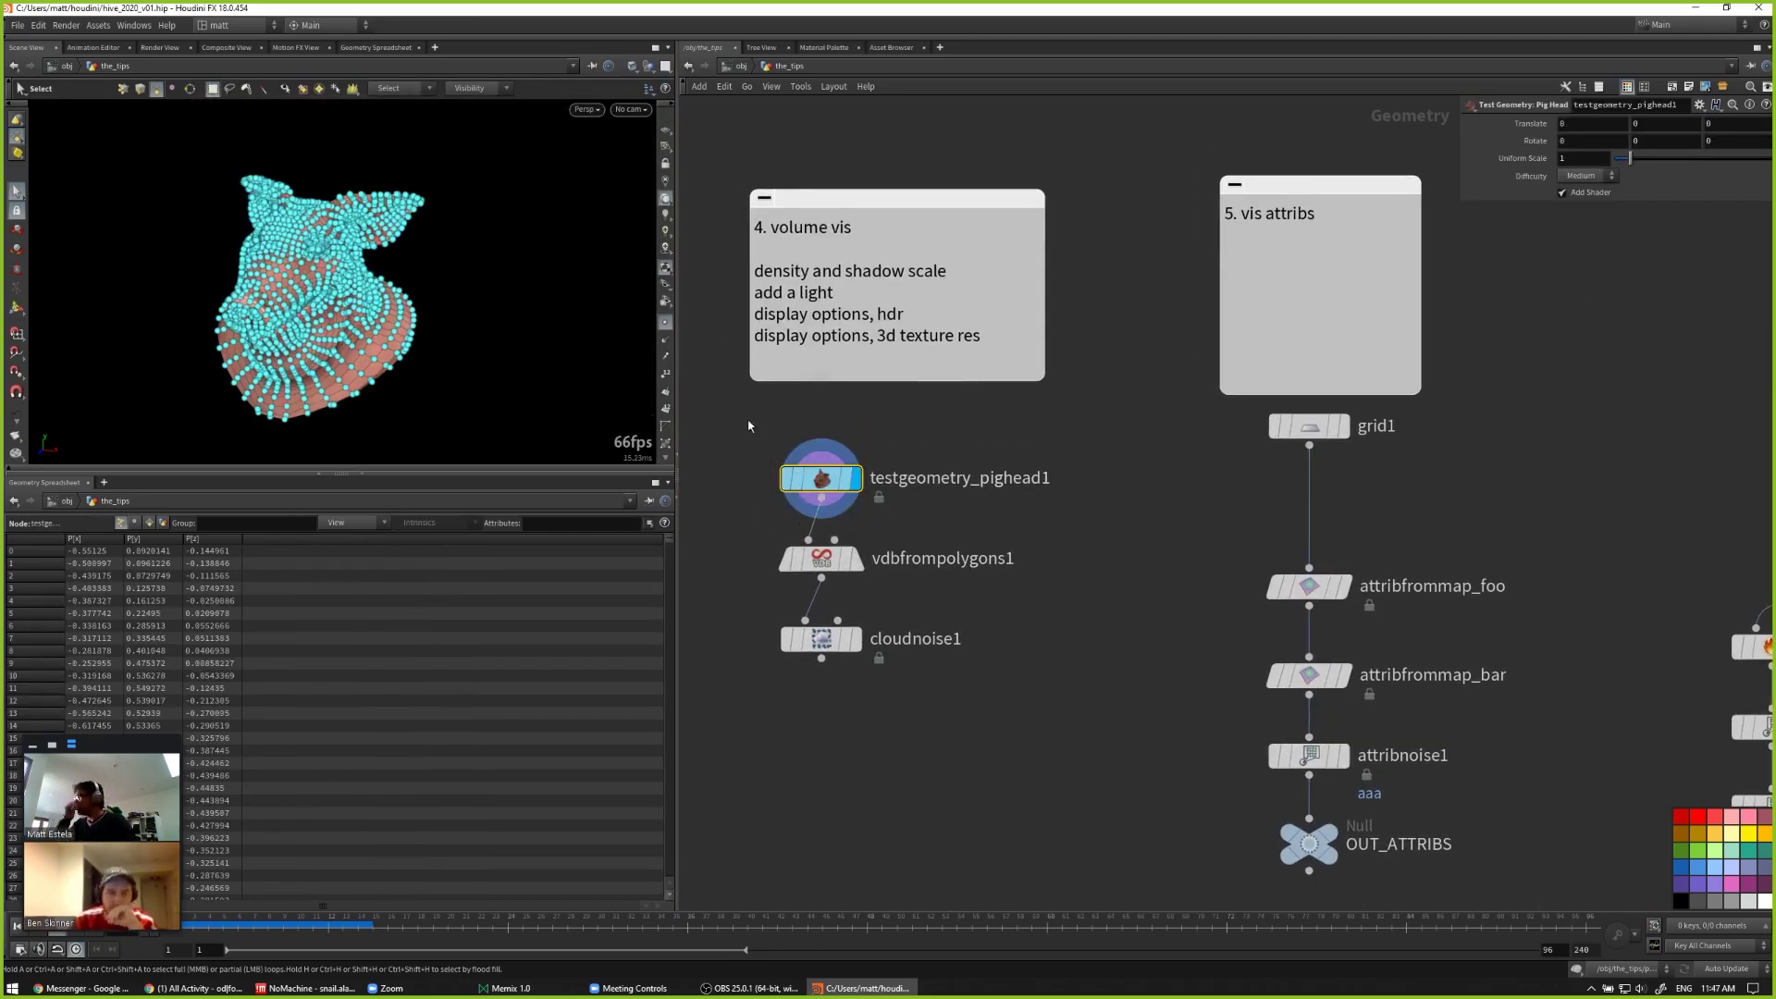
pyautogui.click(663, 324)
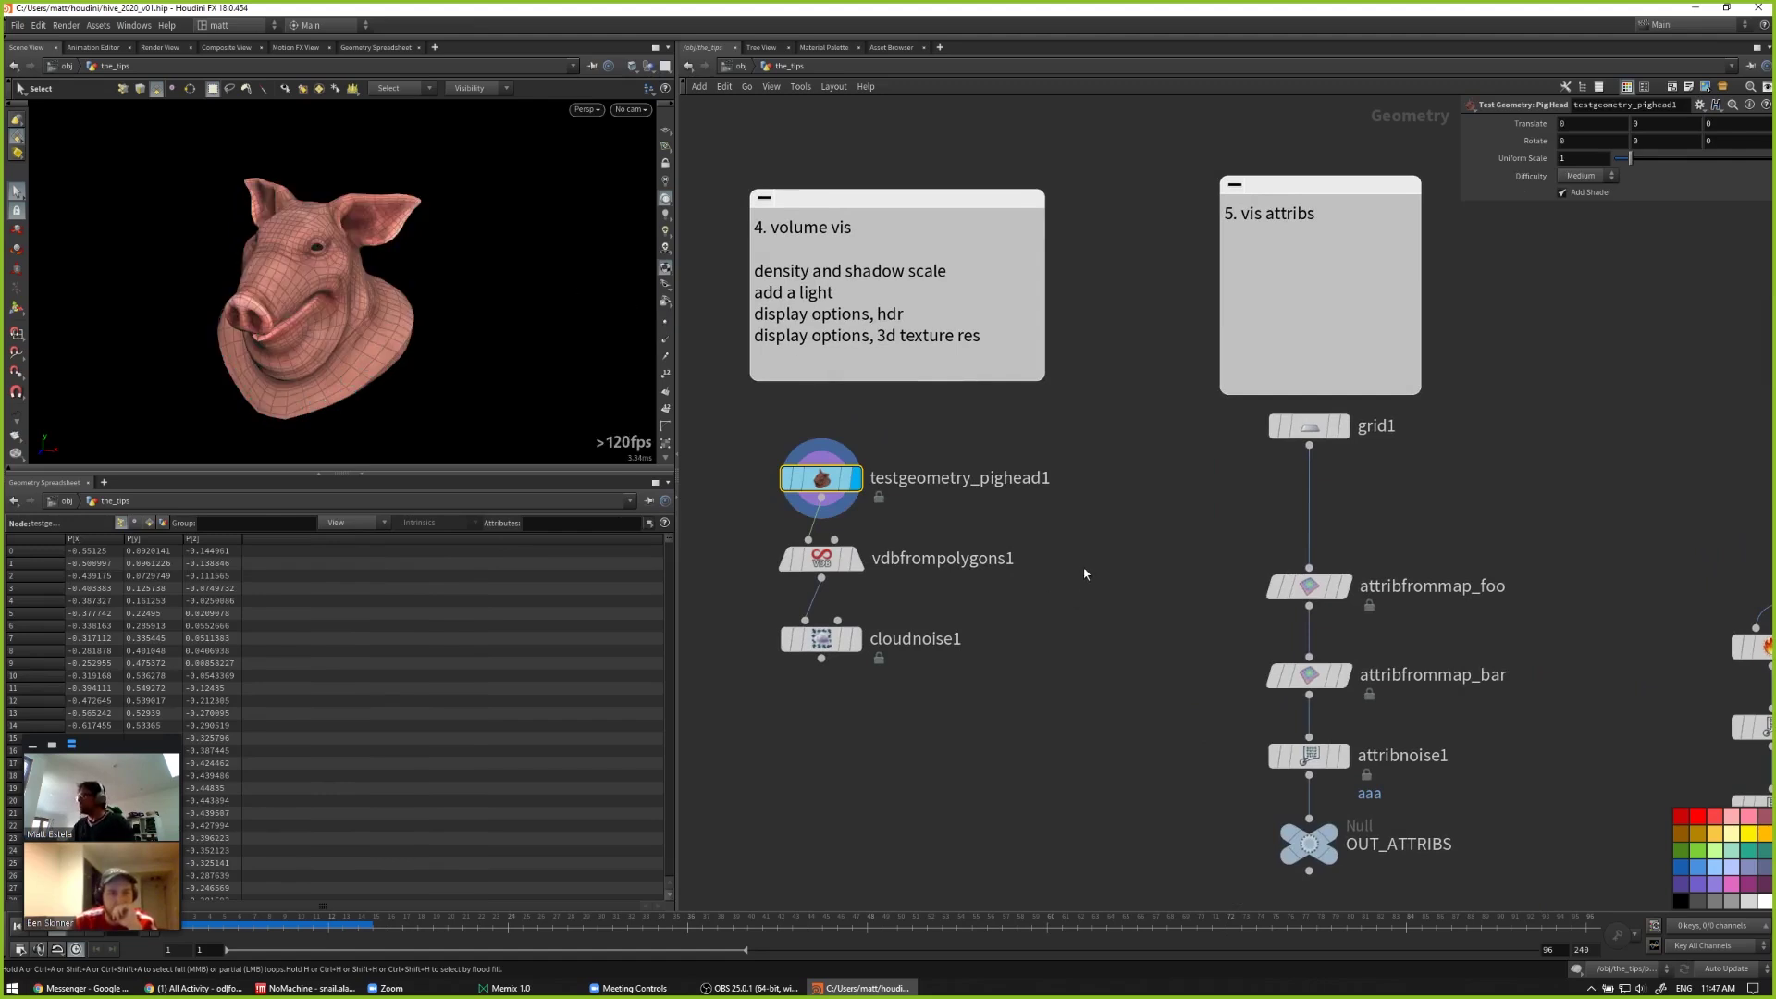
pyautogui.click(826, 541)
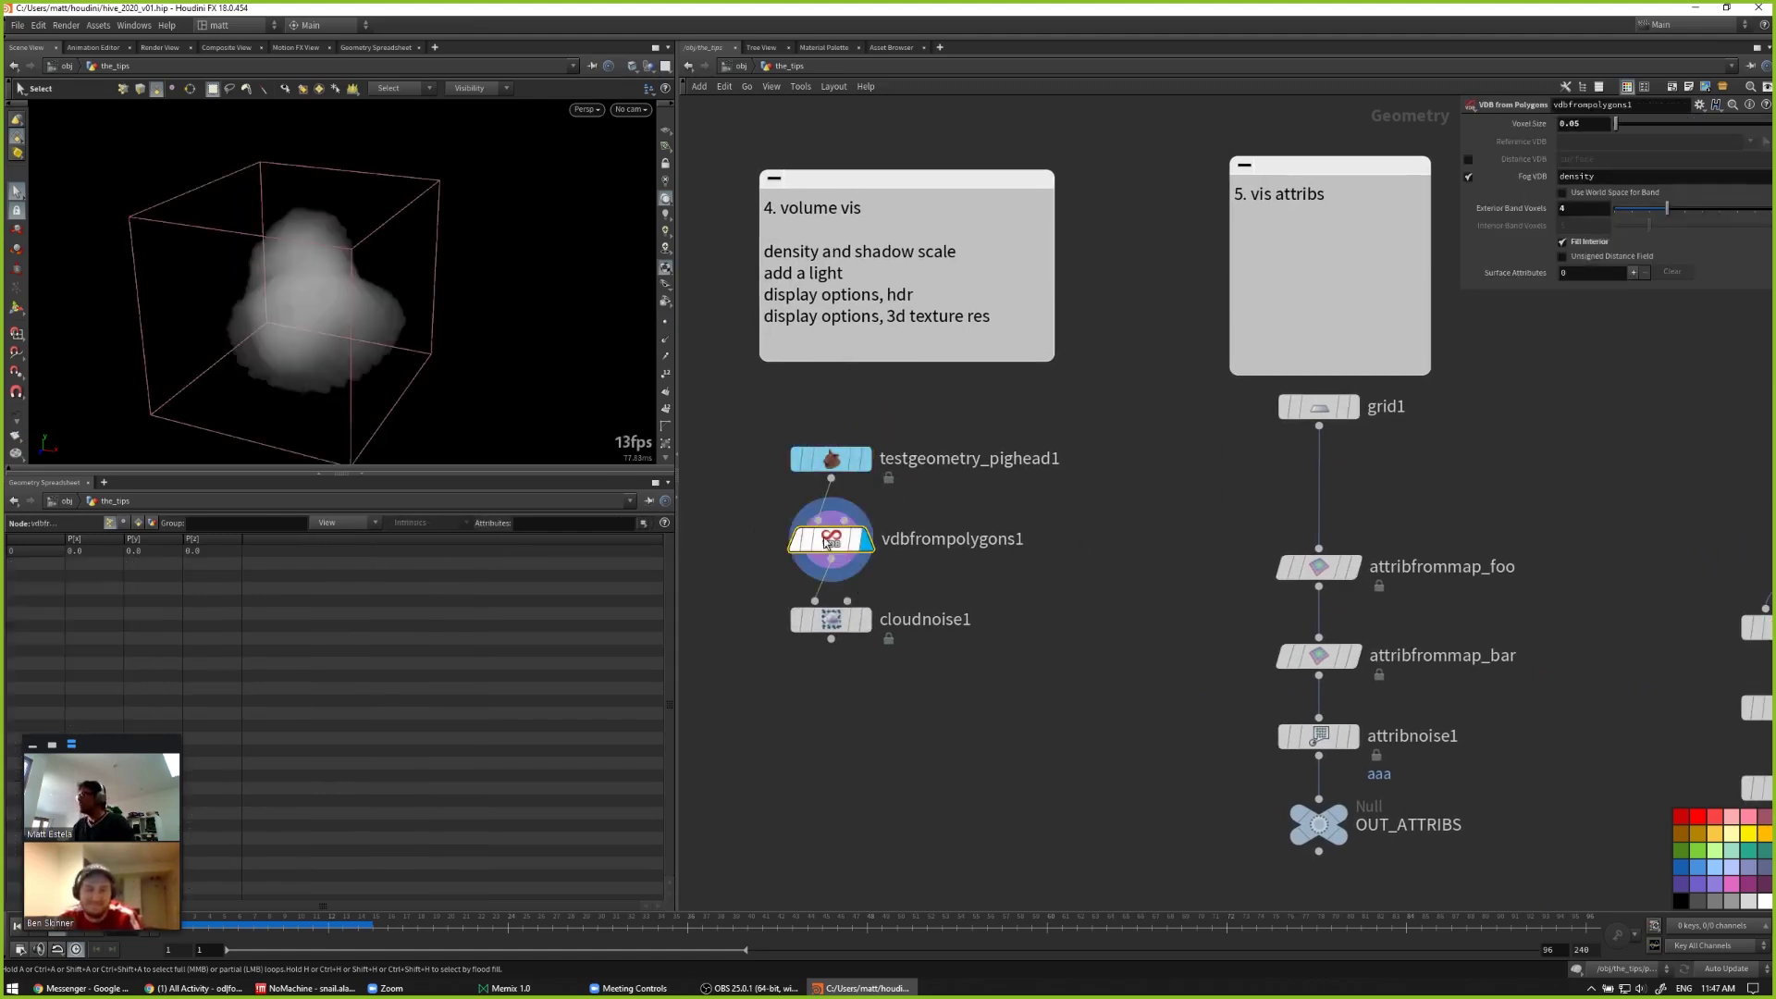
pyautogui.keyDown('alt'); pyautogui.moveTo(384, 349); pyautogui.dragTo(496, 302); pyautogui.keyUp('alt')
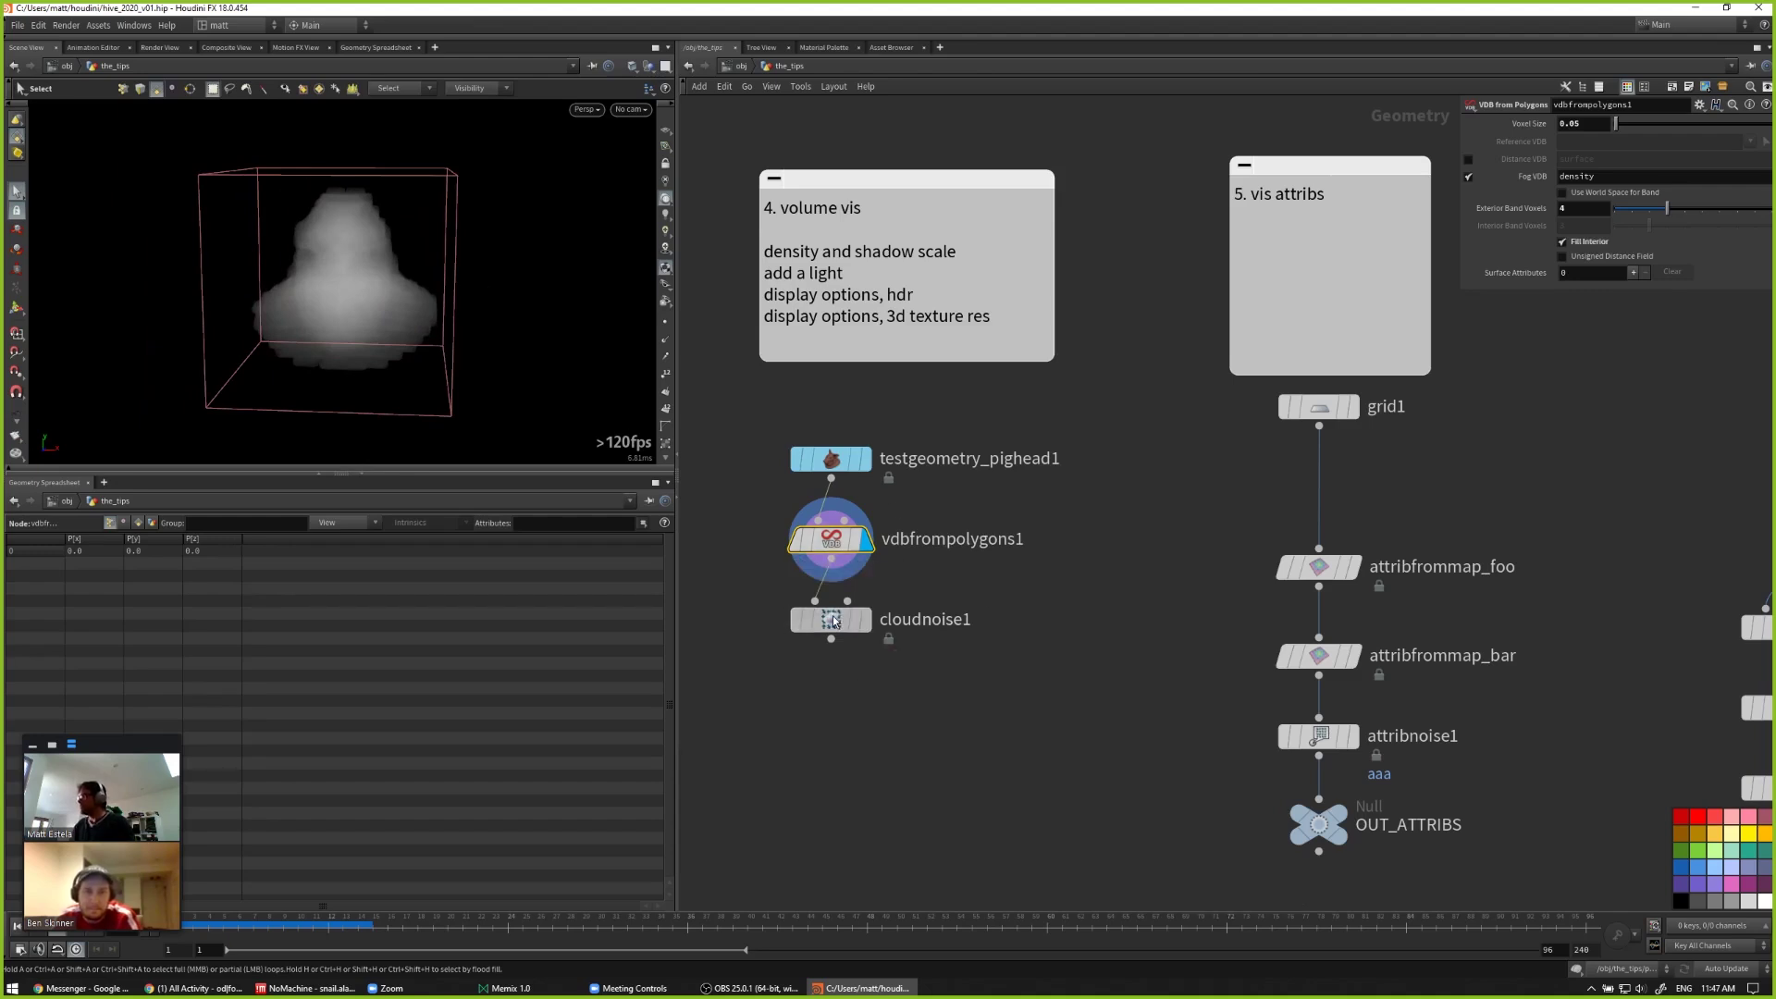
pyautogui.click(833, 622)
pyautogui.keyDown('alt'); pyautogui.moveTo(518, 361); pyautogui.dragTo(246, 410); pyautogui.keyUp('alt')
pyautogui.press('Escape')
pyautogui.moveTo(555, 333); pyautogui.dragTo(497, 412)
pyautogui.press('s')
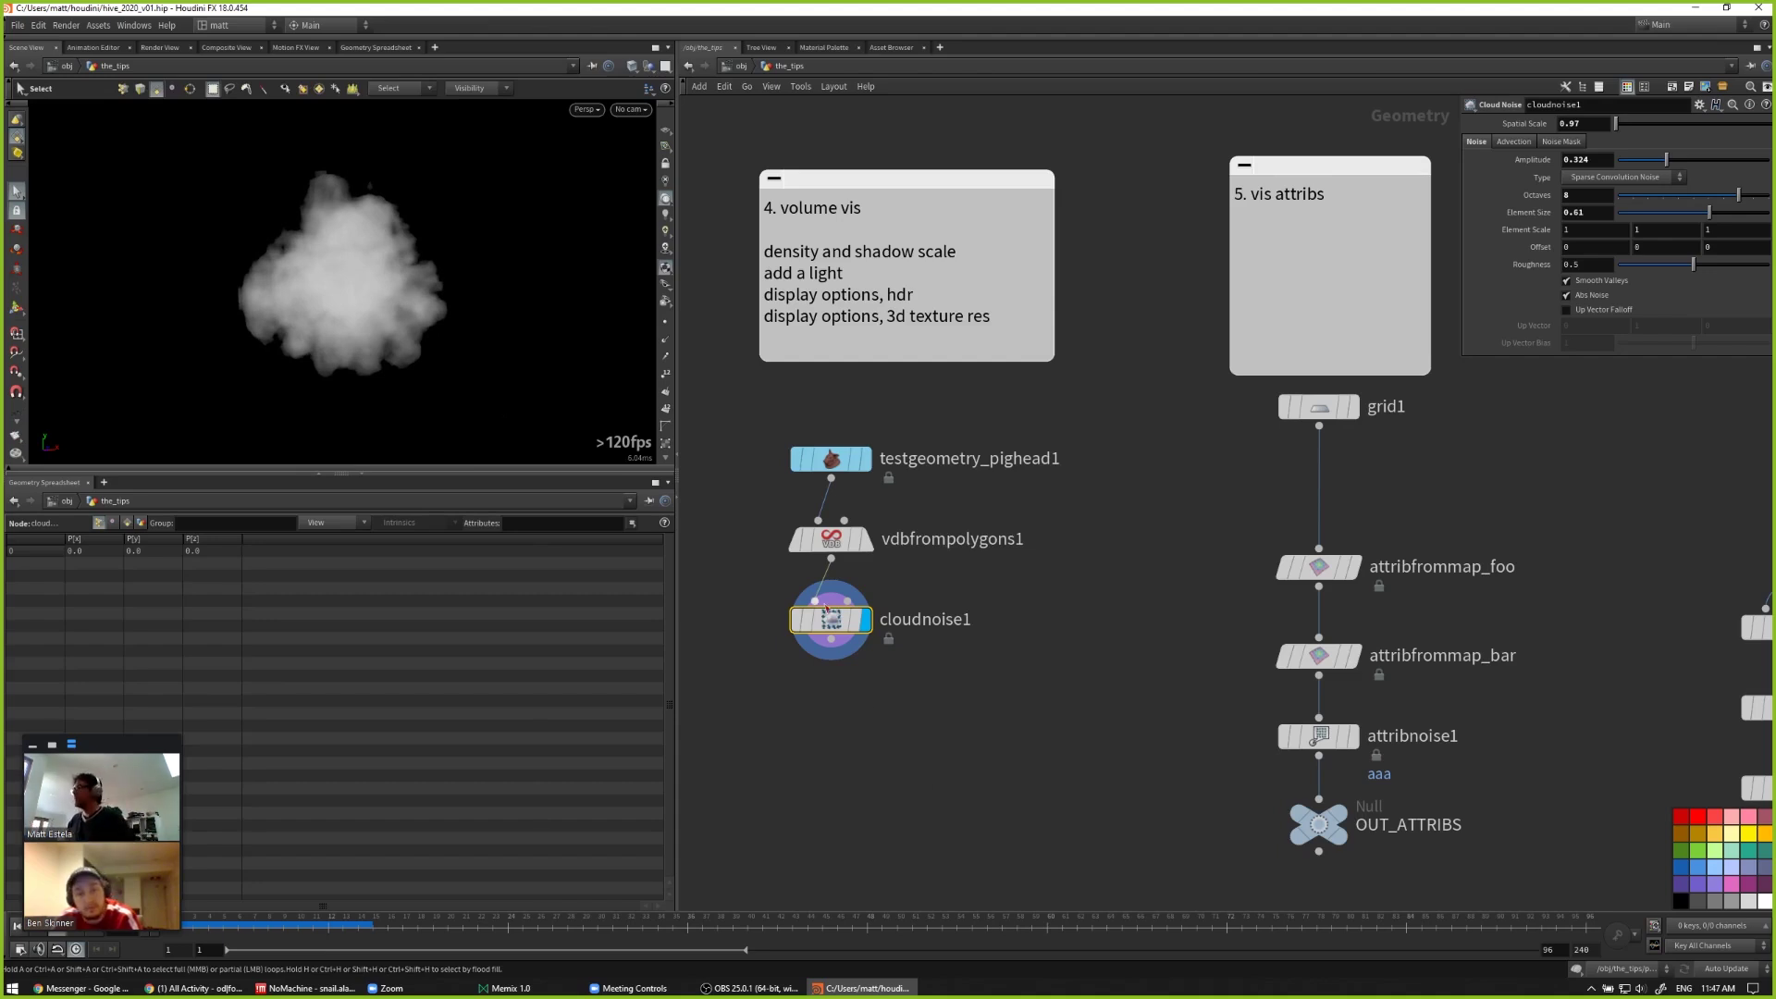
pyautogui.press('Tab')
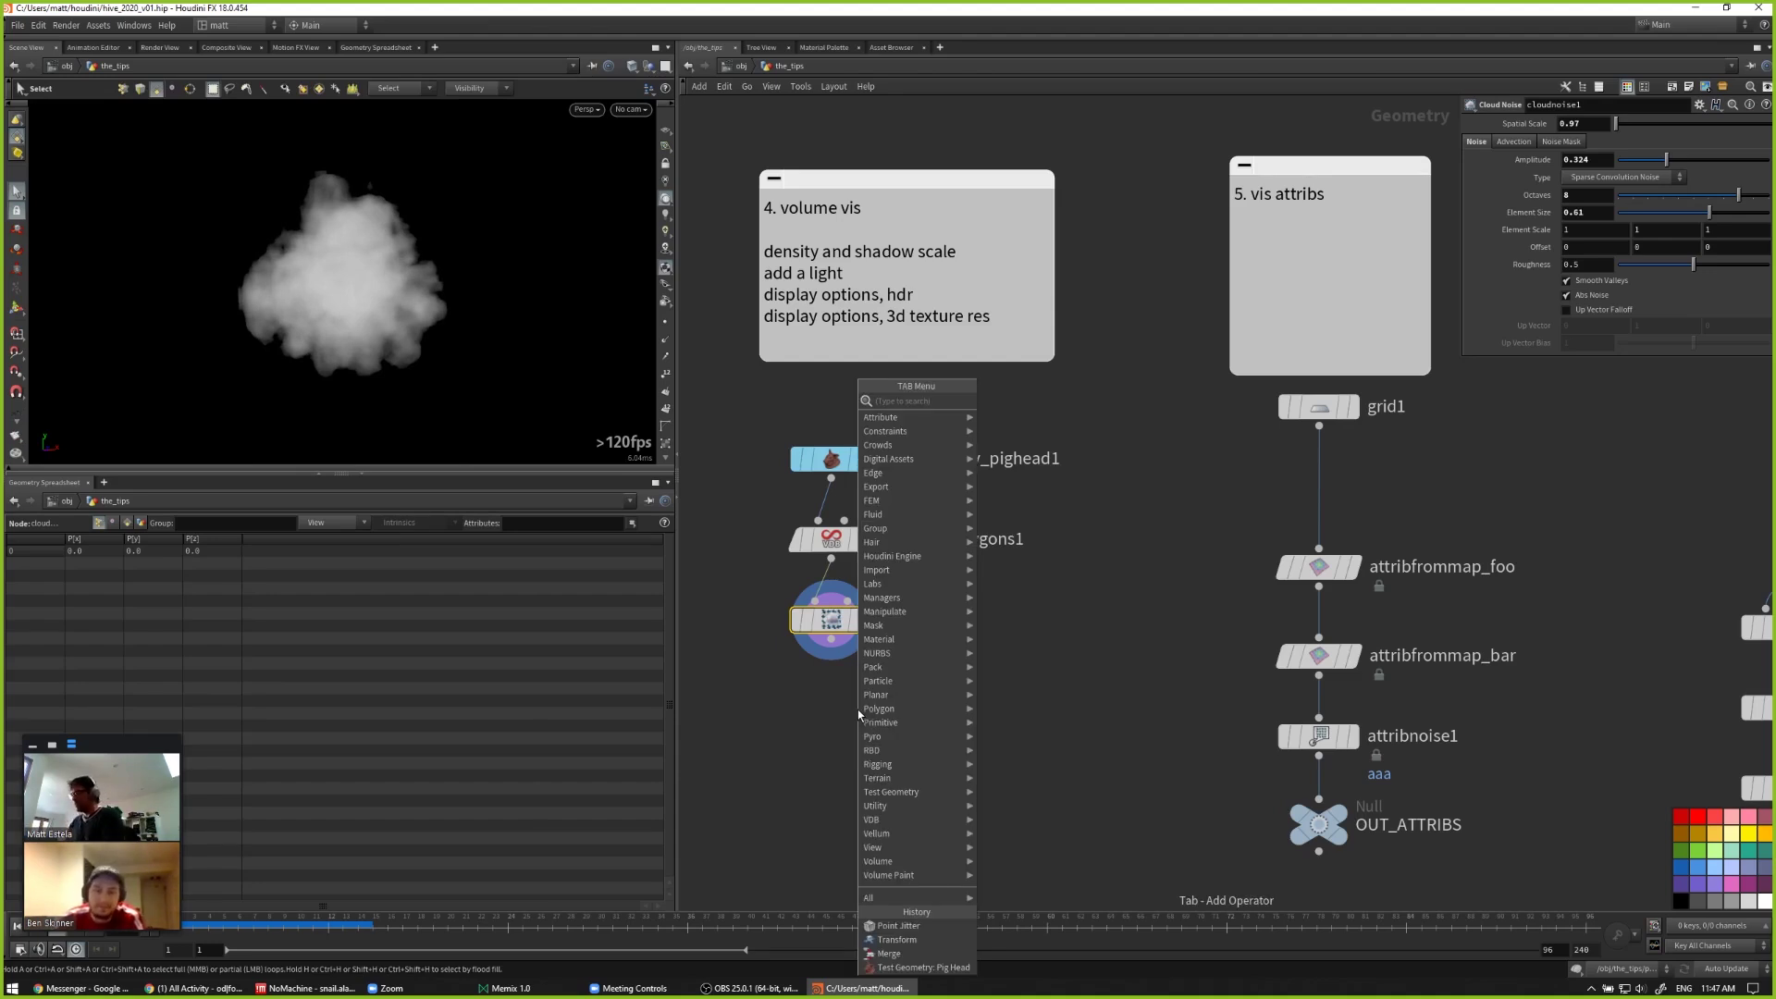
# Step: Add a Volume Visualization node after cloudnoise1 on the density field with raised Density Scale
pyautogui.write('volvis')
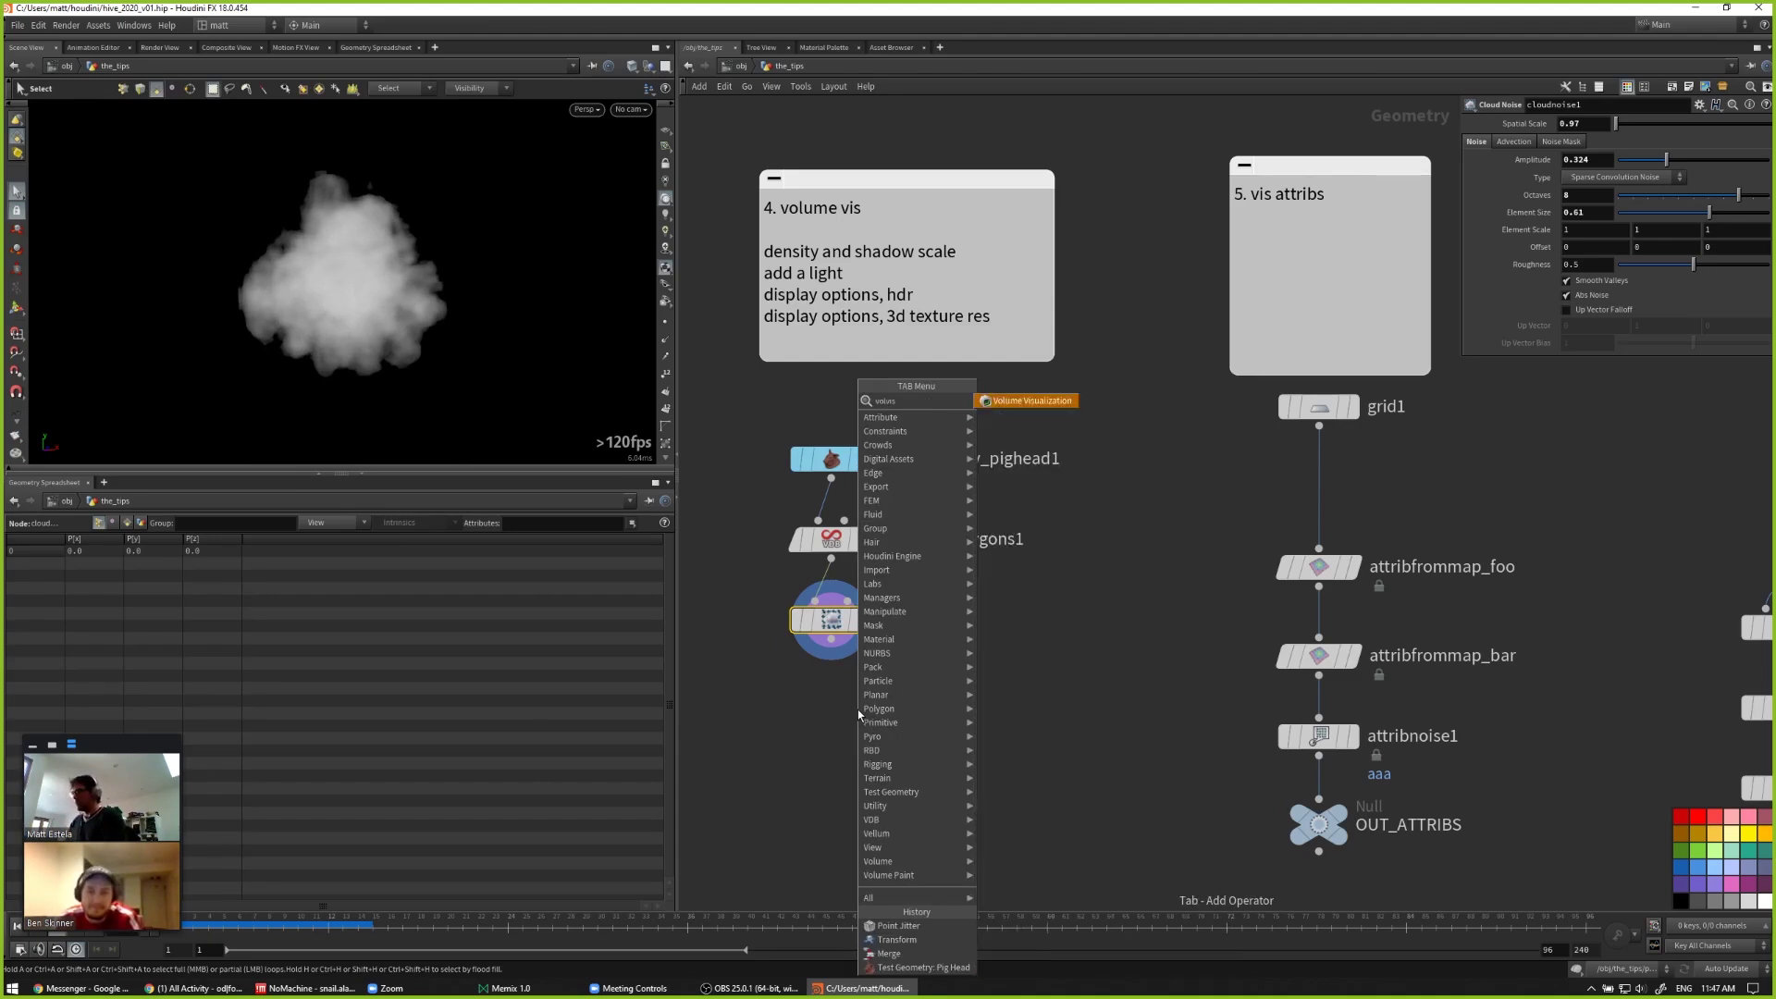
pyautogui.press('Return')
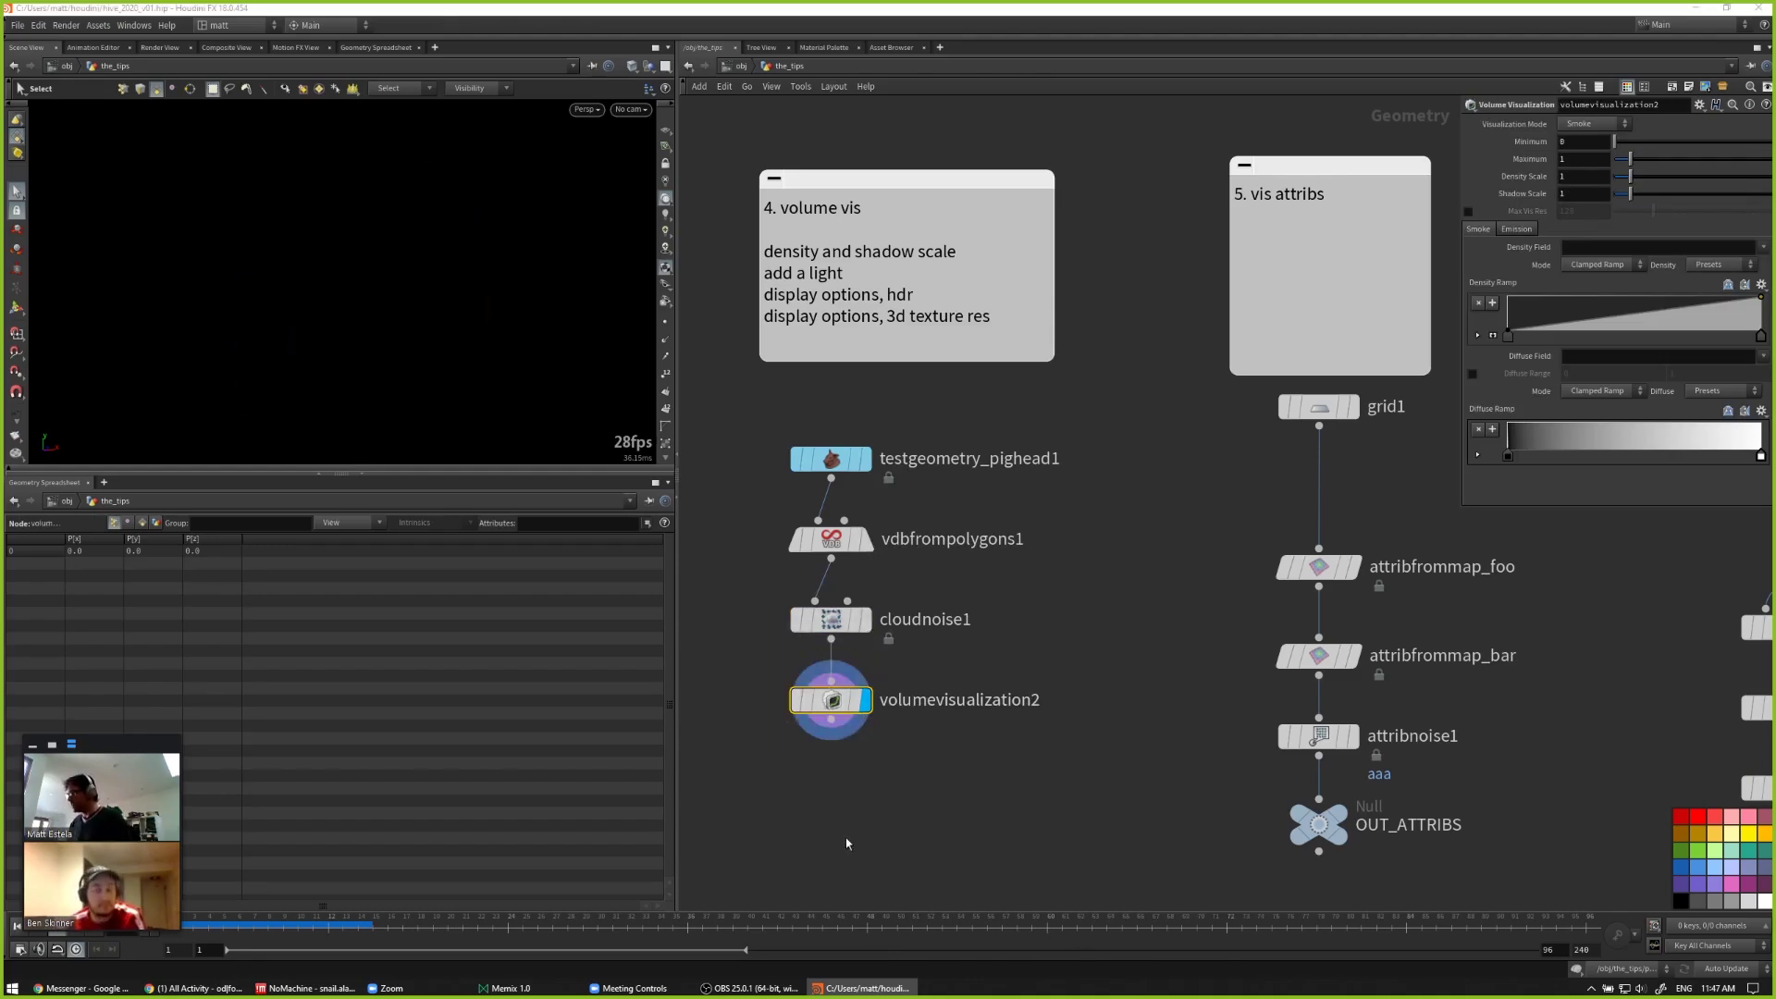
pyautogui.moveTo(845, 836); pyautogui.dragTo(894, 713, button='middle')
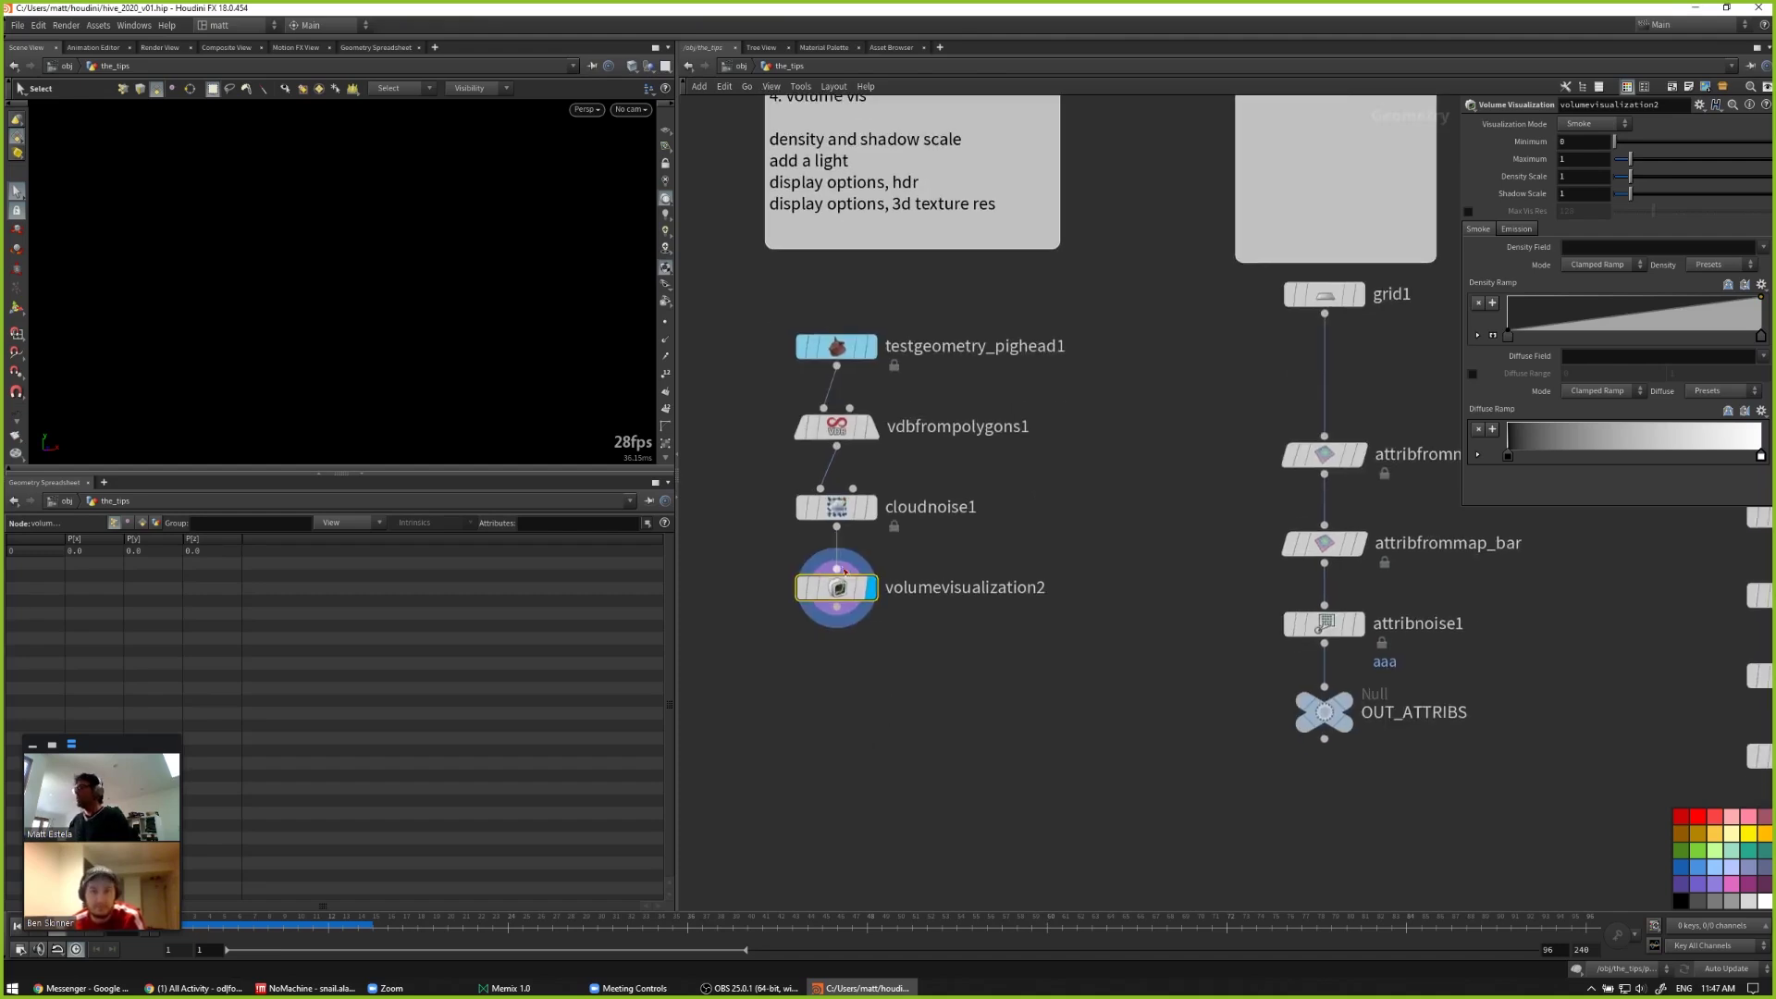
pyautogui.moveTo(845, 573); pyautogui.dragTo(845, 570)
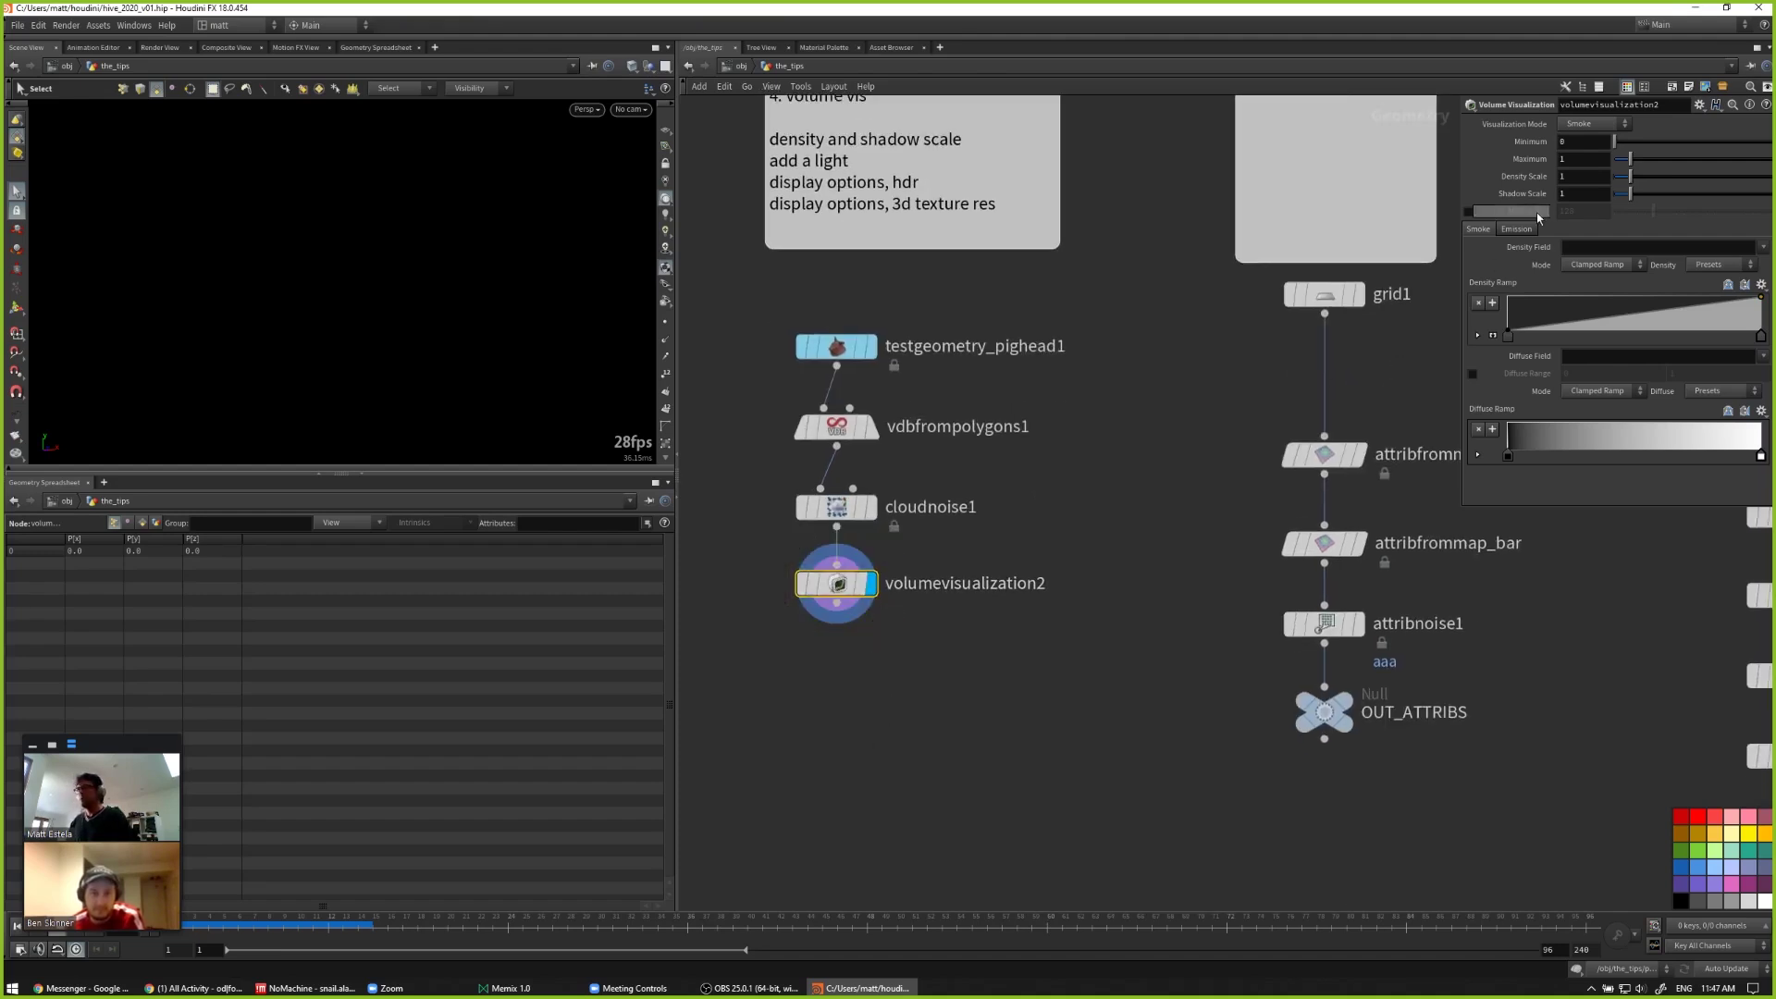
pyautogui.click(1763, 248)
pyautogui.click(1755, 273)
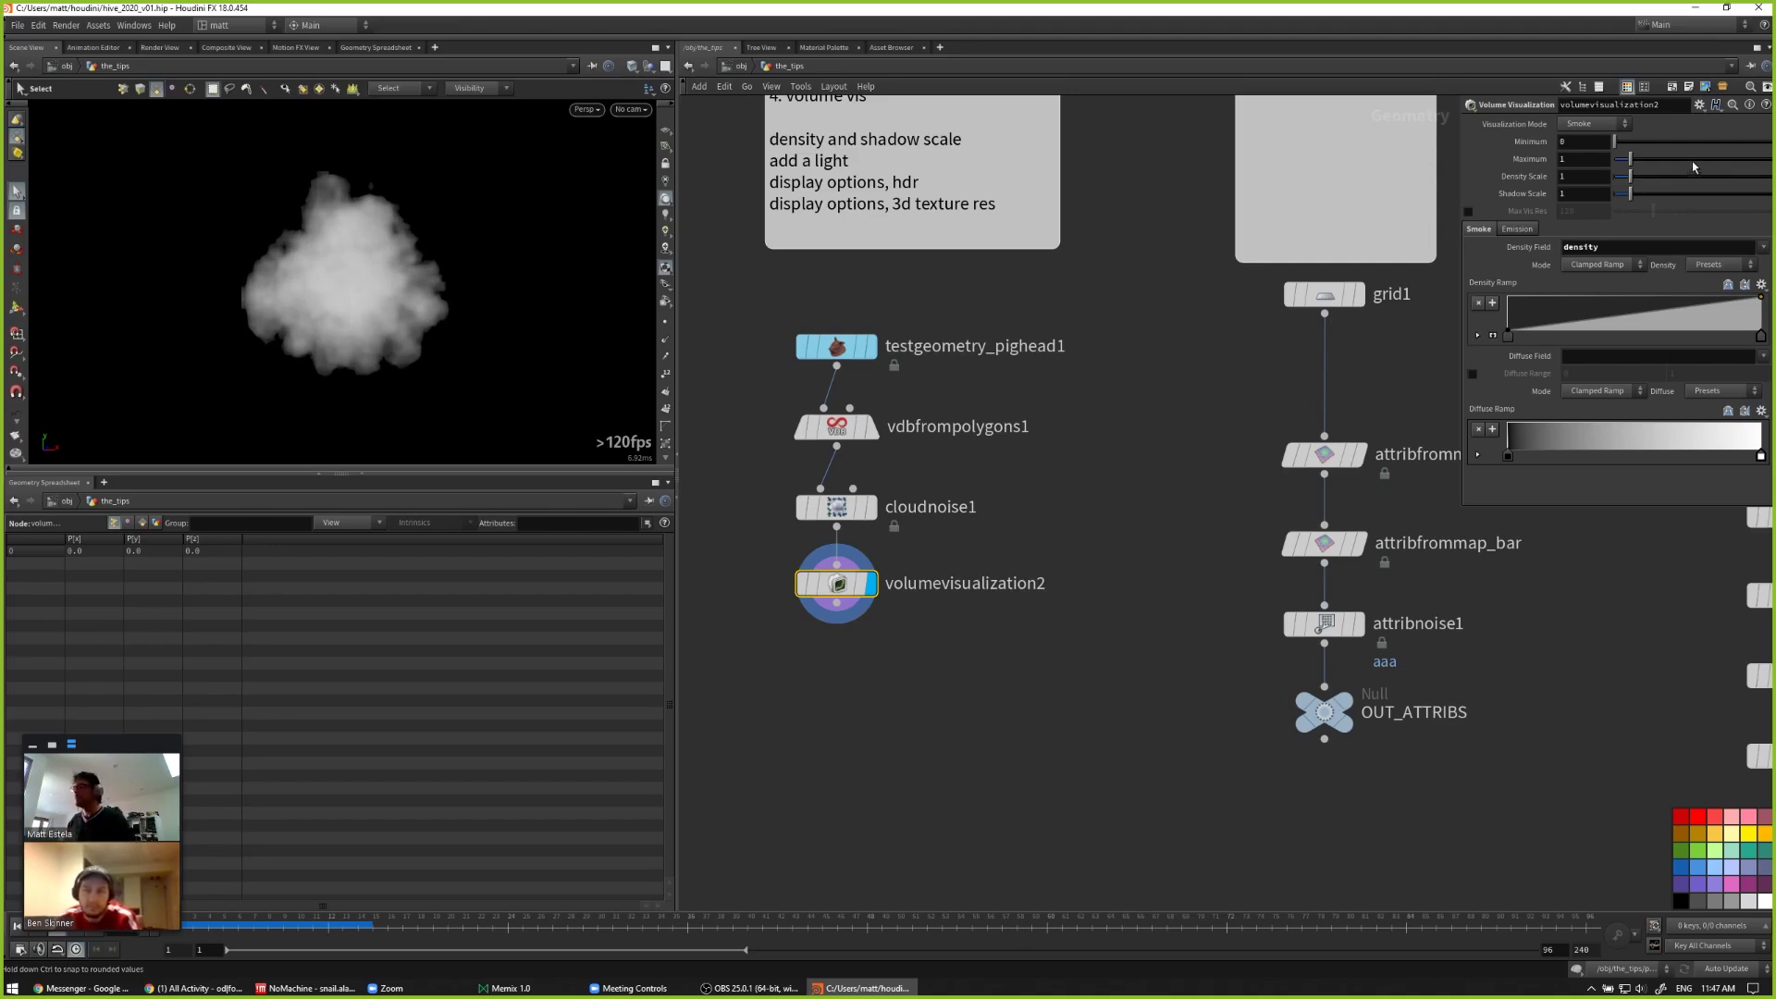
pyautogui.moveTo(1630, 175)
pyautogui.mouseDown()
pyautogui.moveTo(1732, 176)
pyautogui.moveTo(1624, 180)
pyautogui.moveTo(1650, 182)
pyautogui.mouseUp()
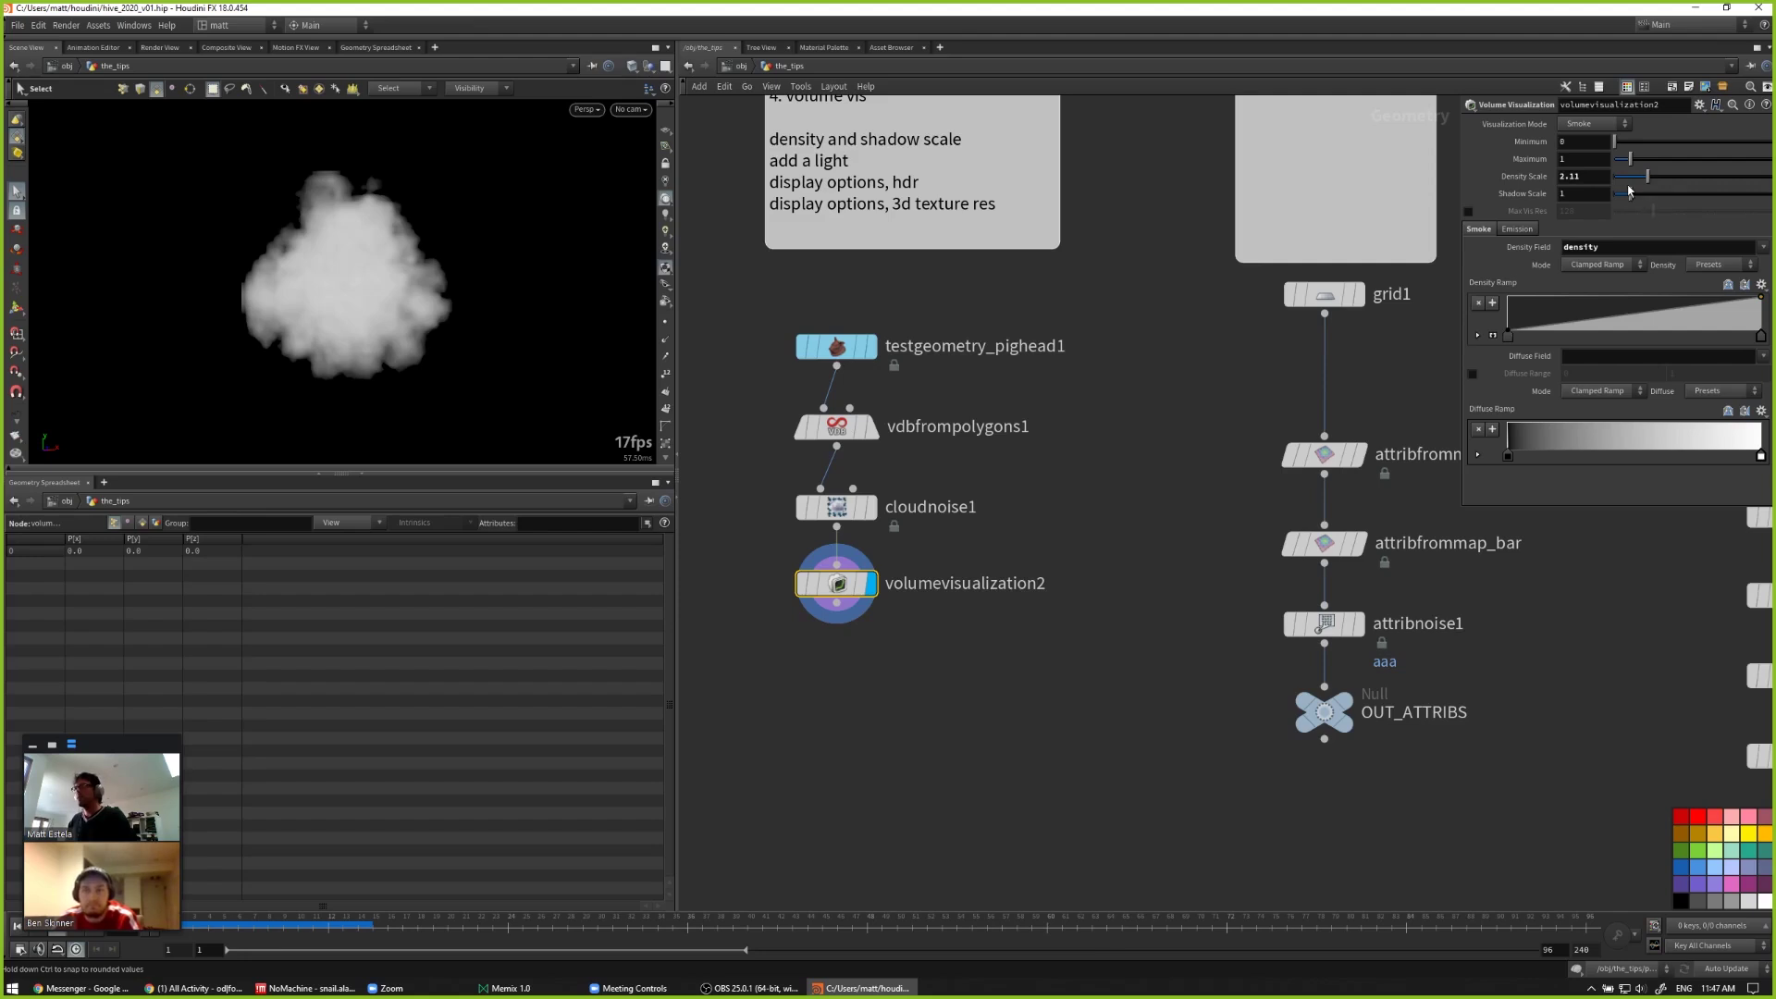
# Step: Try a stronger Shadow Scale, then set Shadow Scale back to 1
pyautogui.moveTo(1630, 193); pyautogui.dragTo(1637, 197)
pyautogui.doubleClick(1595, 195)
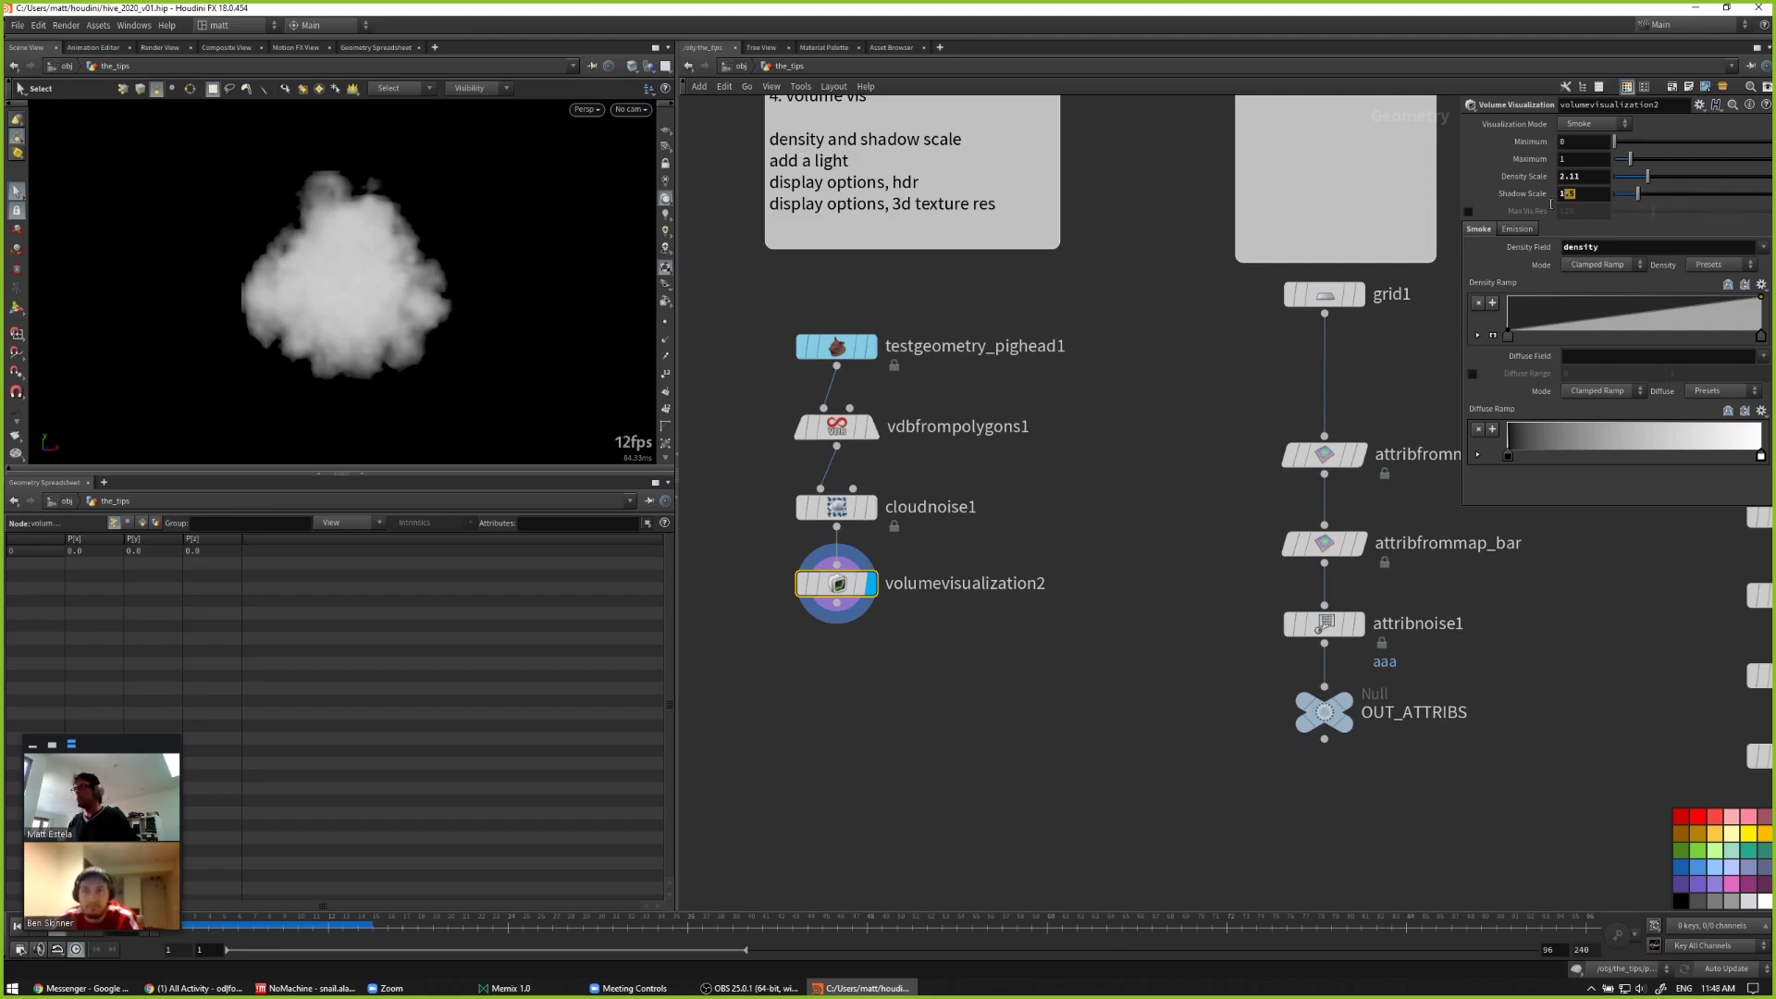
pyautogui.write('1')
pyautogui.press('Return')
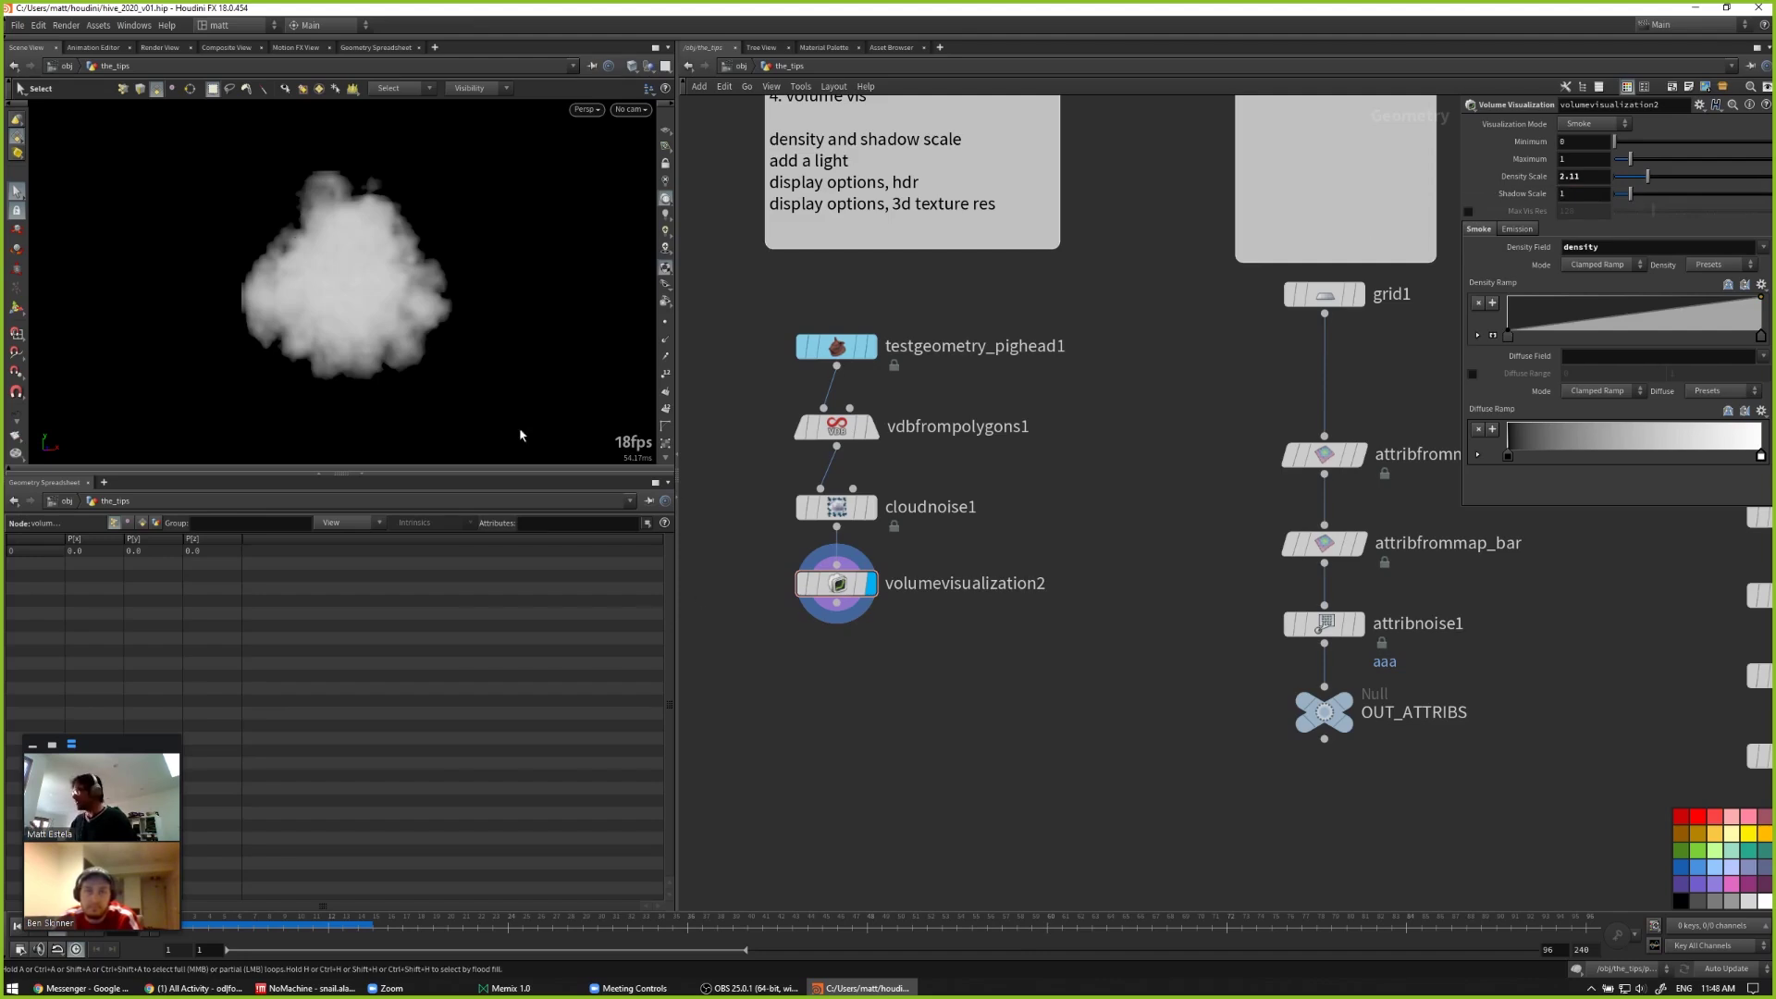
pyautogui.moveTo(876, 672); pyautogui.dragTo(870, 710, button='middle')
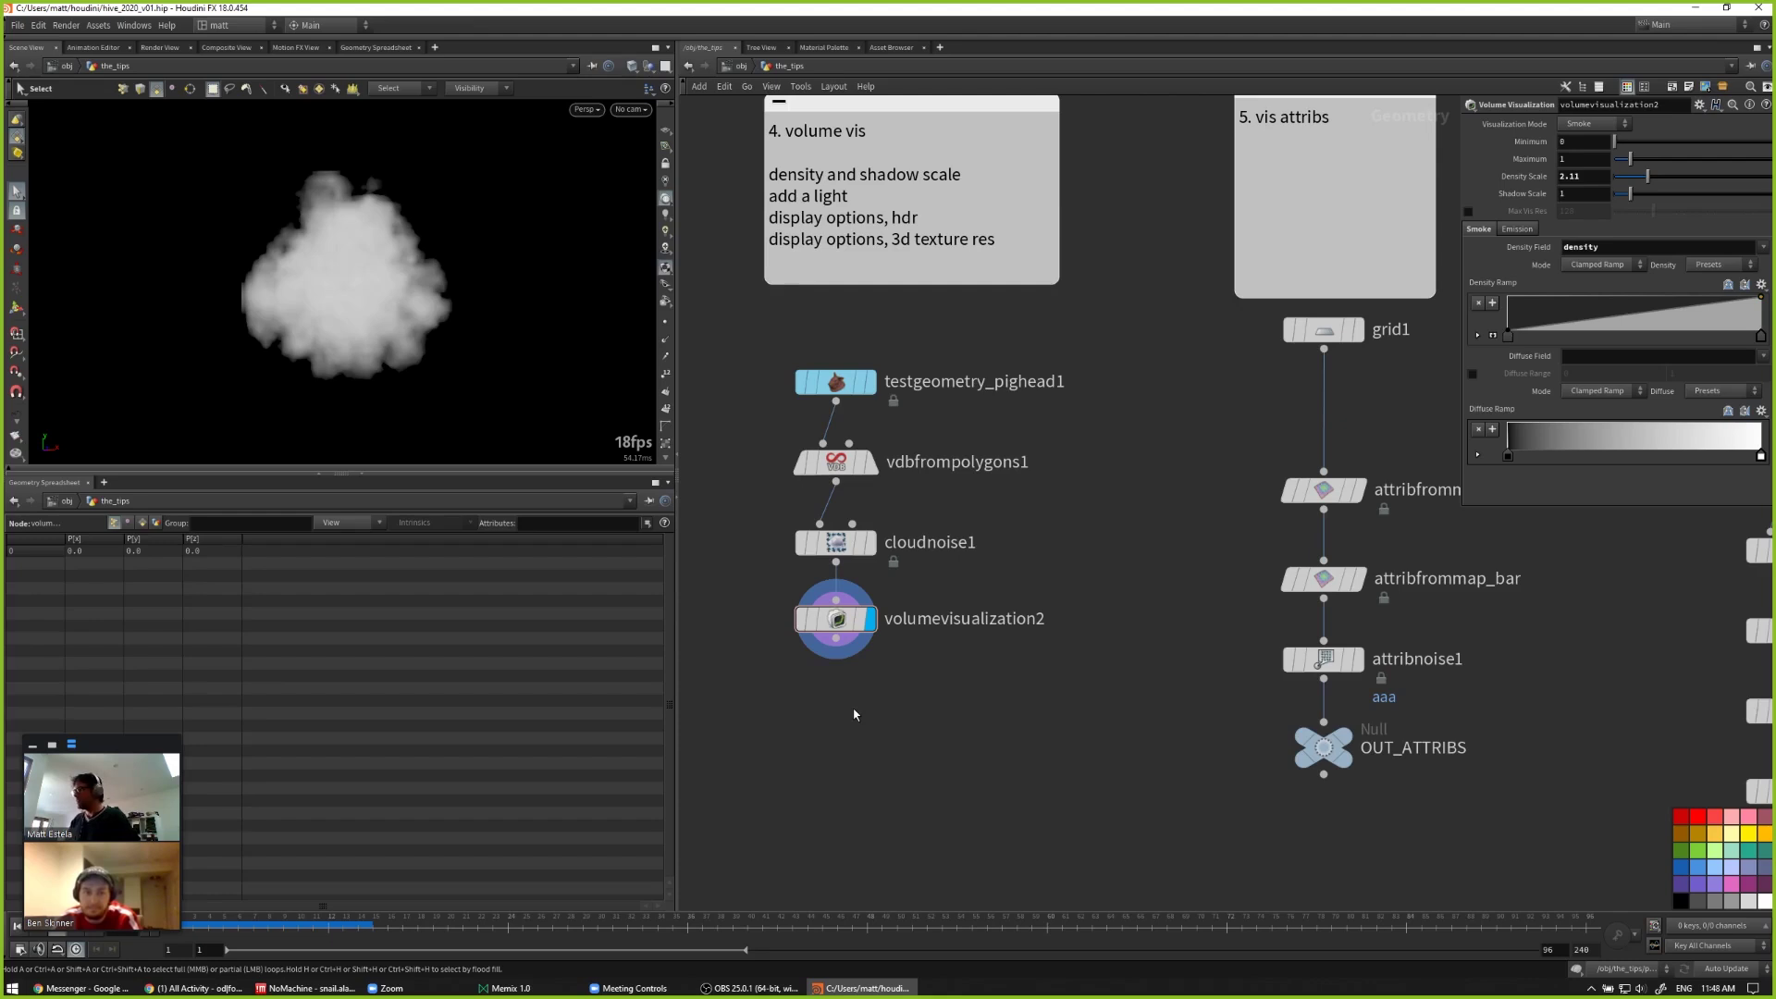
# Step: At object level, add a light with Translate Y 2.4 and exposure 3.18
pyautogui.press('u')
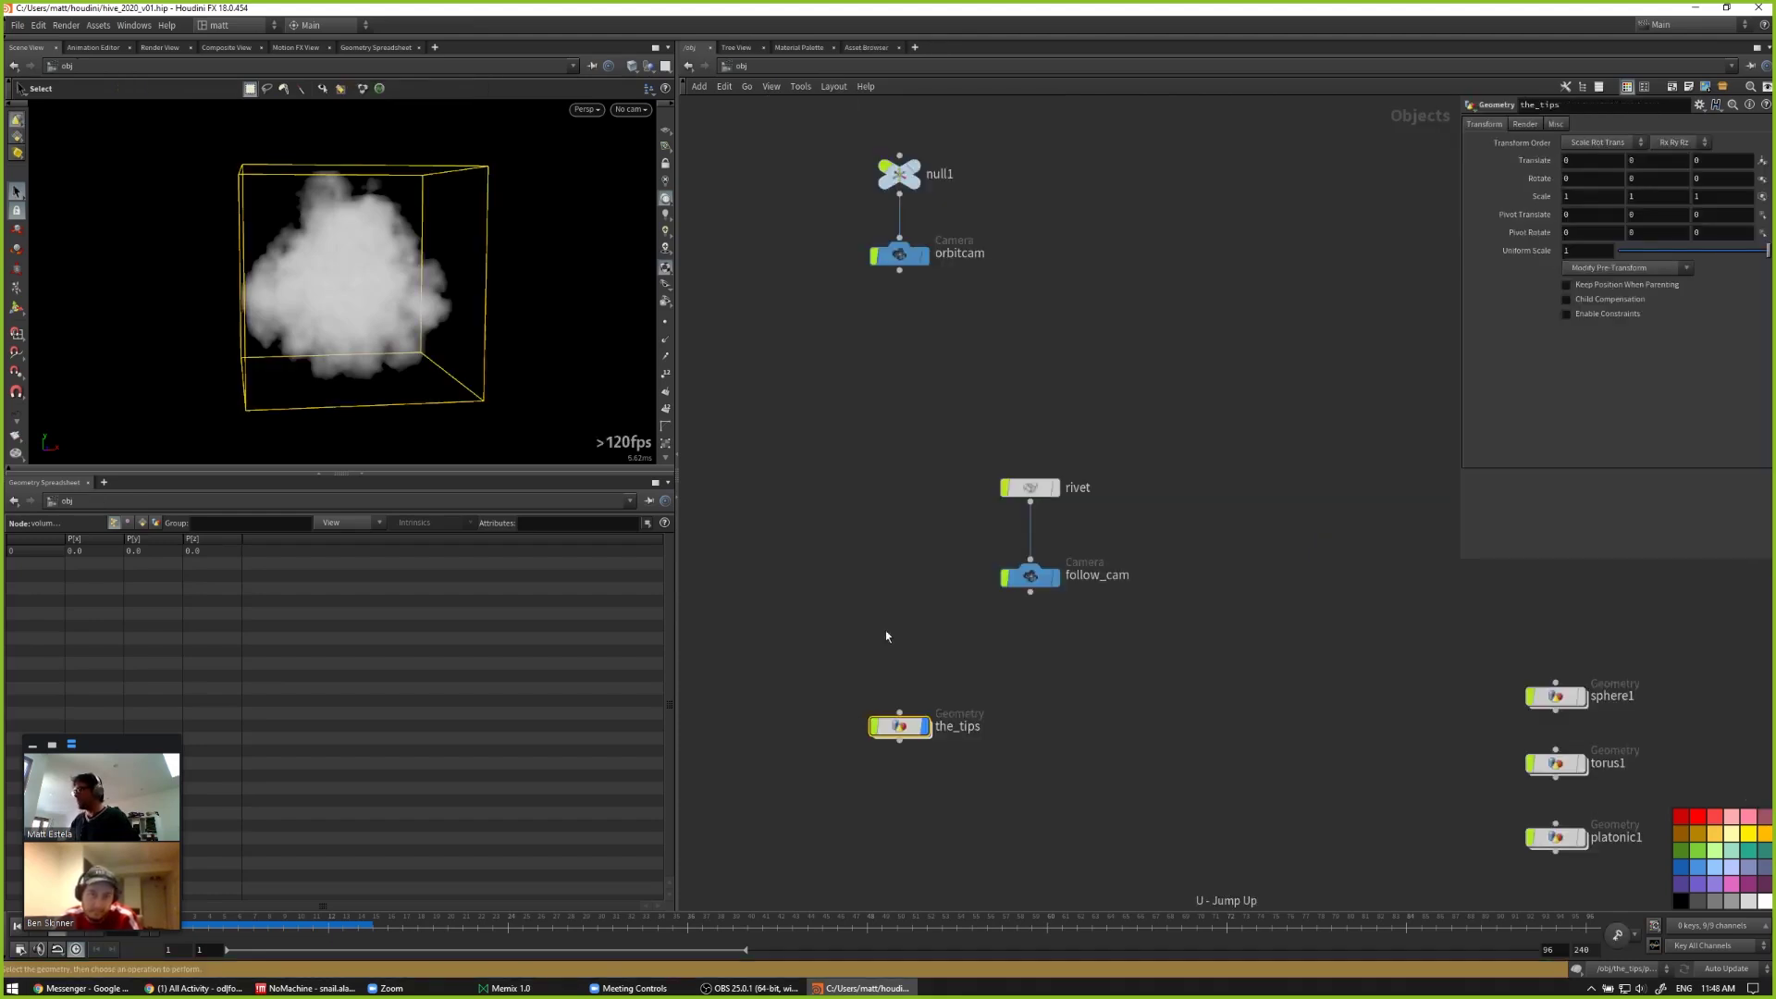
pyautogui.press('Tab')
pyautogui.write('light')
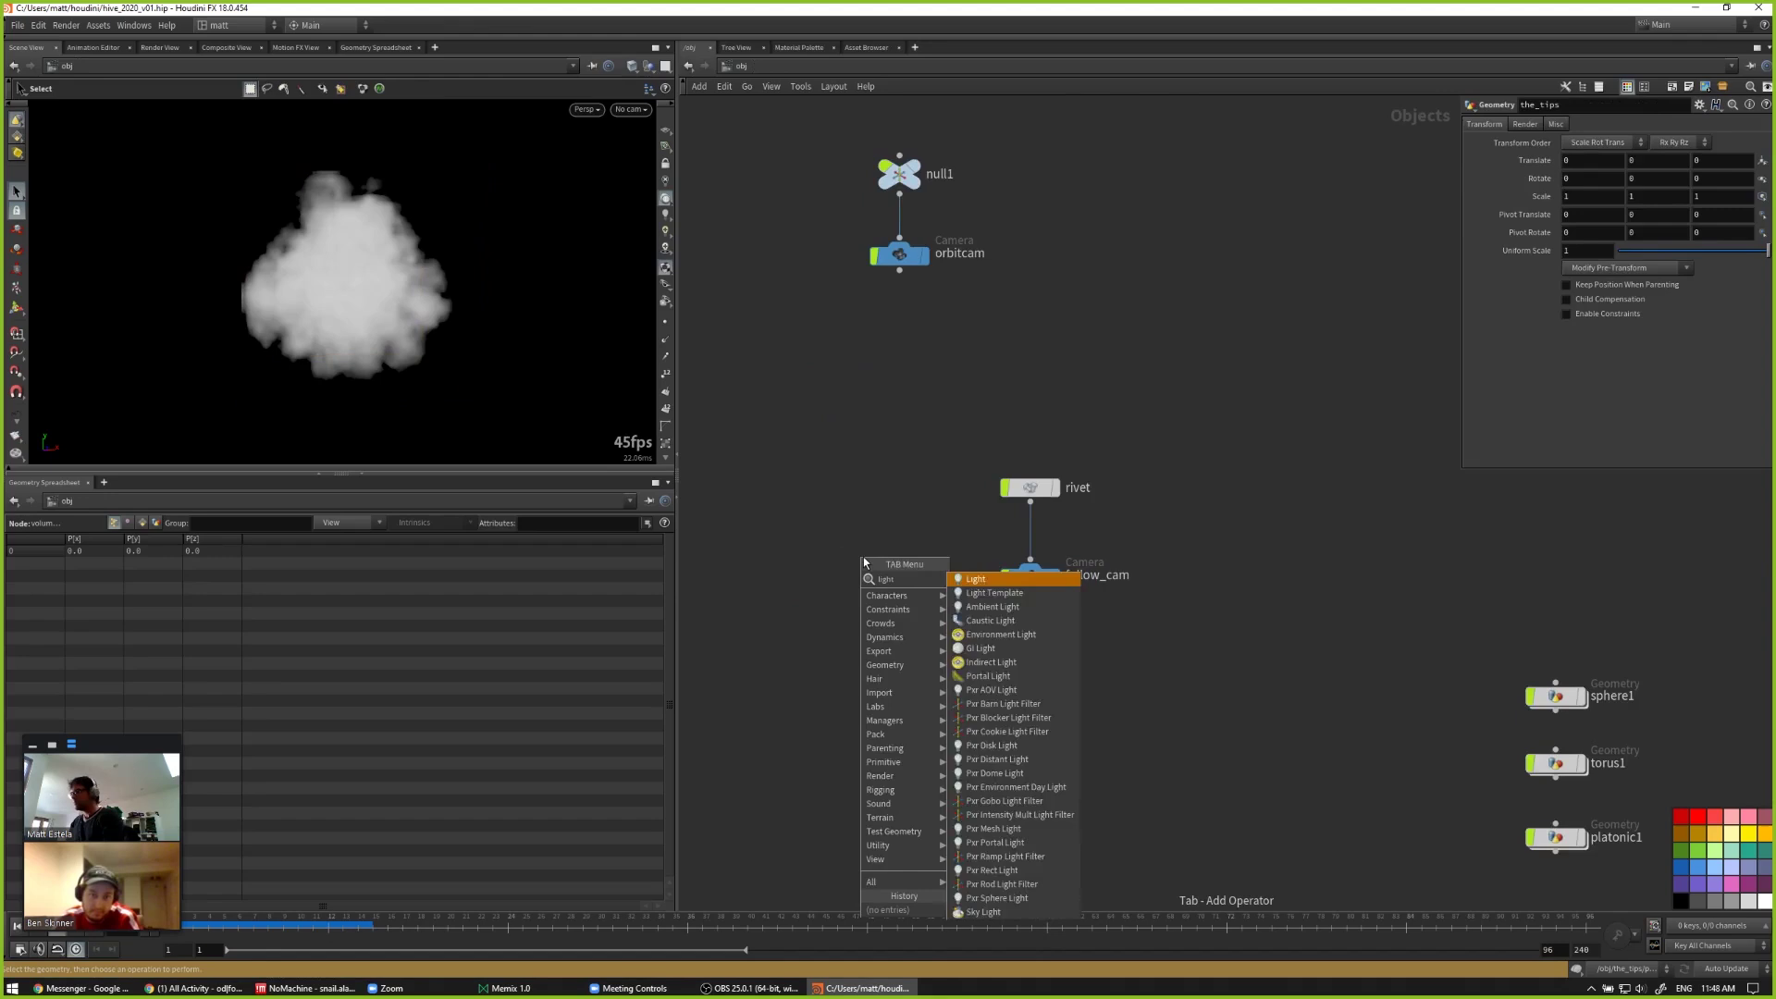
pyautogui.press('Return')
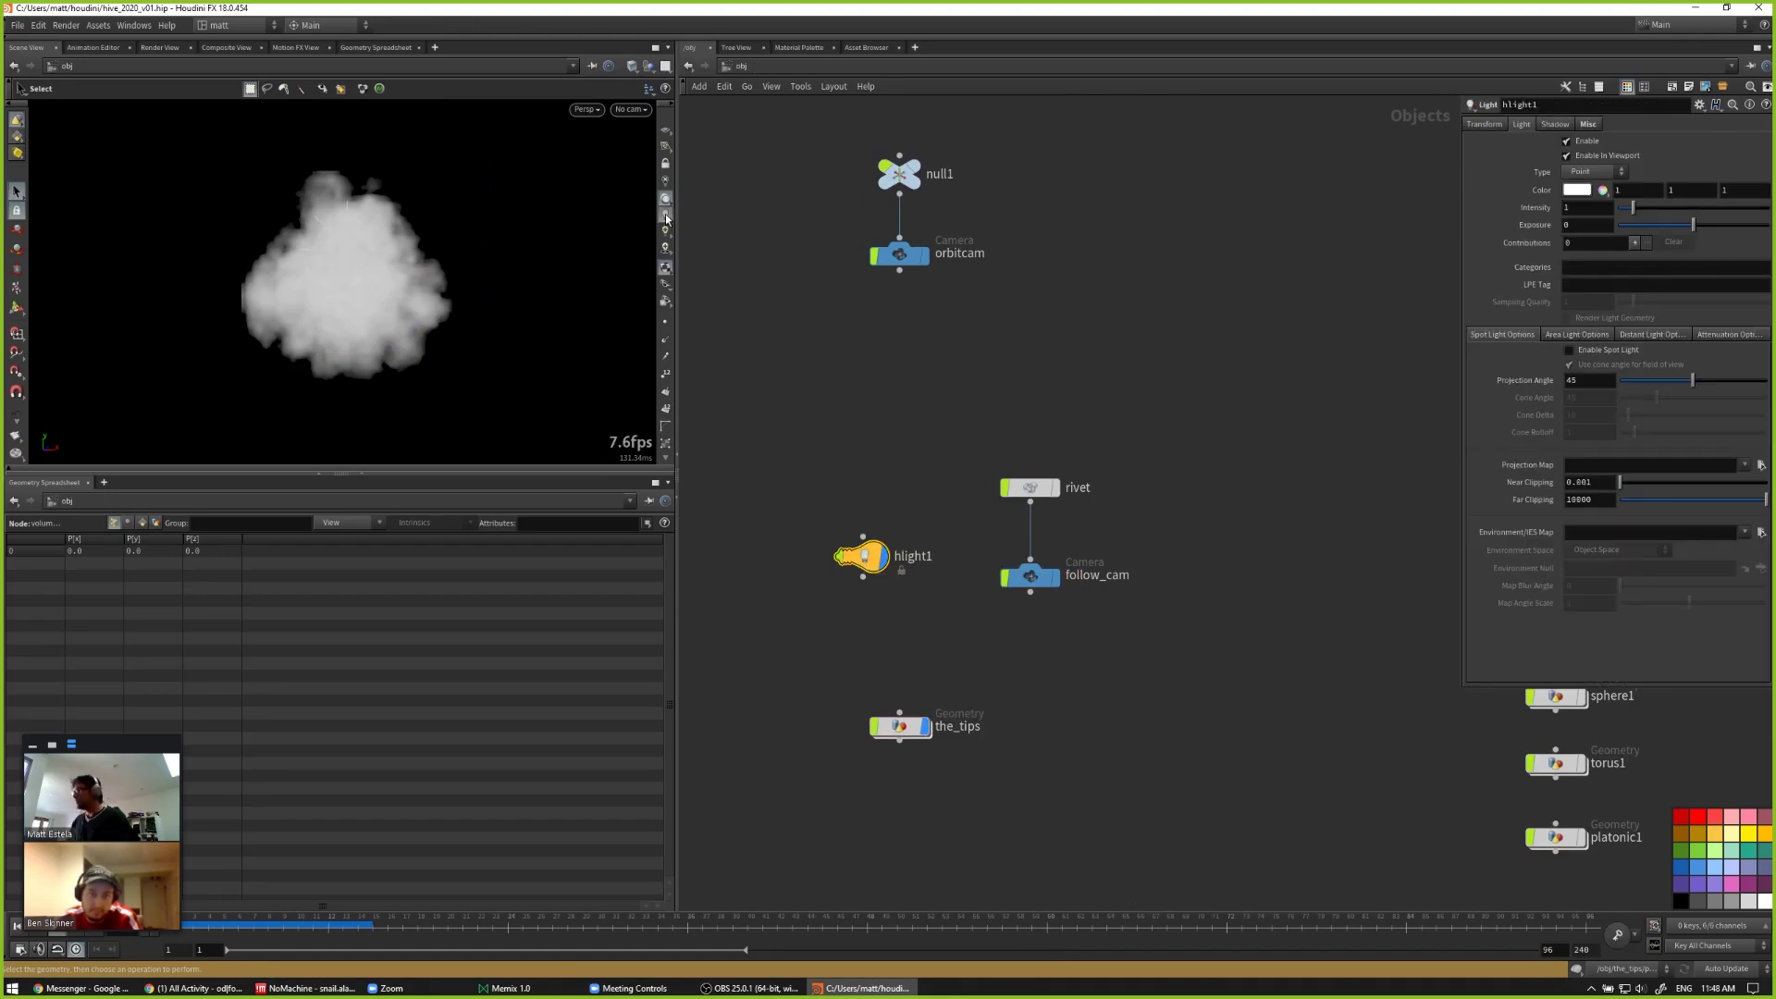
pyautogui.click(1484, 124)
pyautogui.moveTo(1642, 160); pyautogui.dragTo(1646, 168, button='middle')
pyautogui.click(1521, 124)
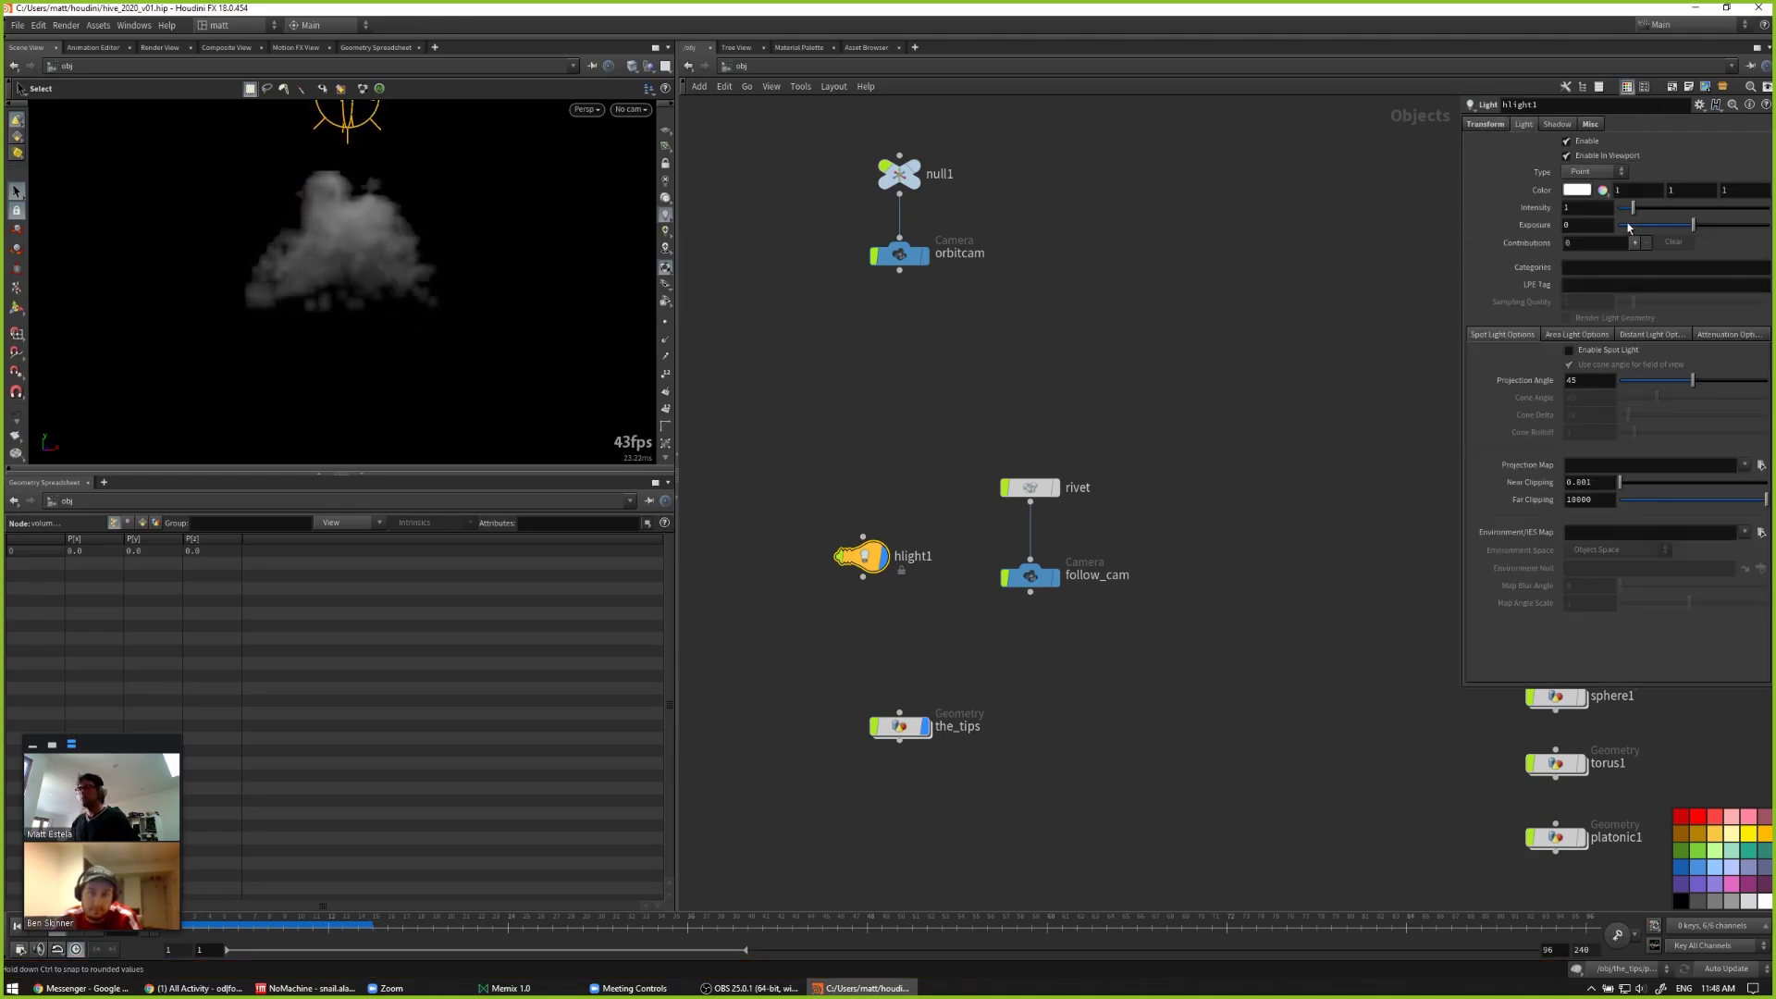
pyautogui.moveTo(1691, 227); pyautogui.dragTo(1717, 226)
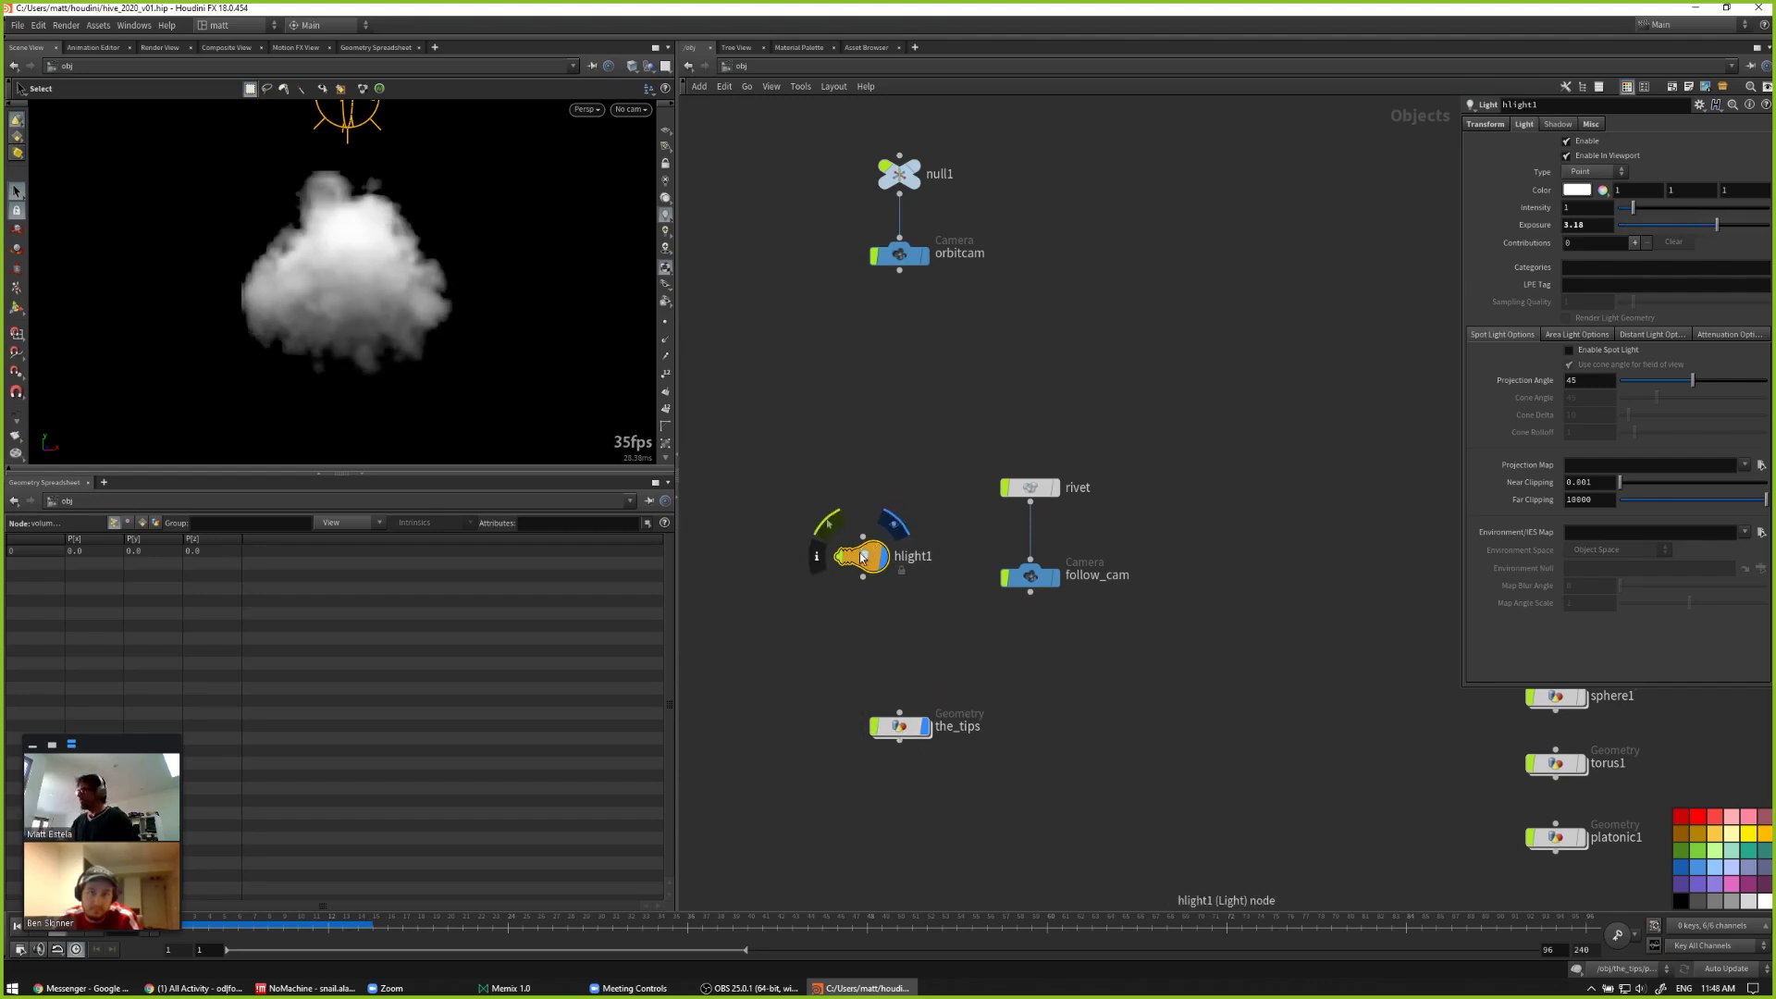
# Step: Move hlight1 above the cloud in the viewport, then return inside the_tips
pyautogui.press('Return')
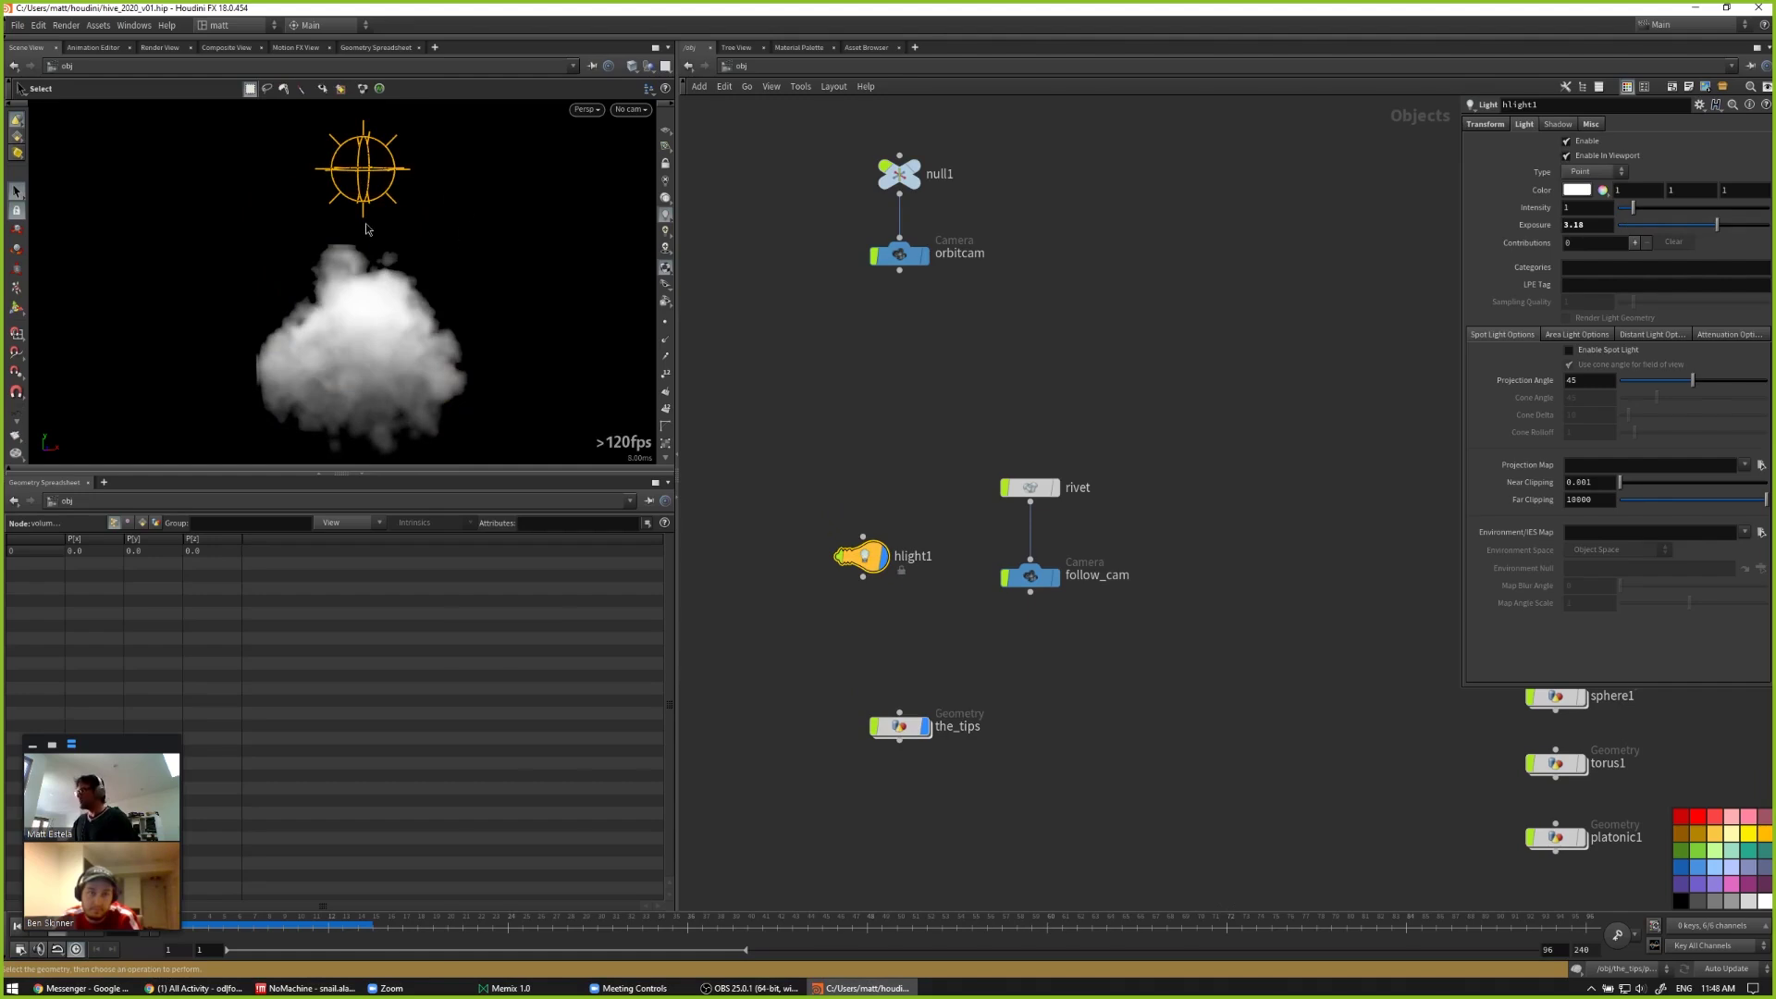
pyautogui.press('t')
pyautogui.moveTo(368, 180); pyautogui.dragTo(341, 151)
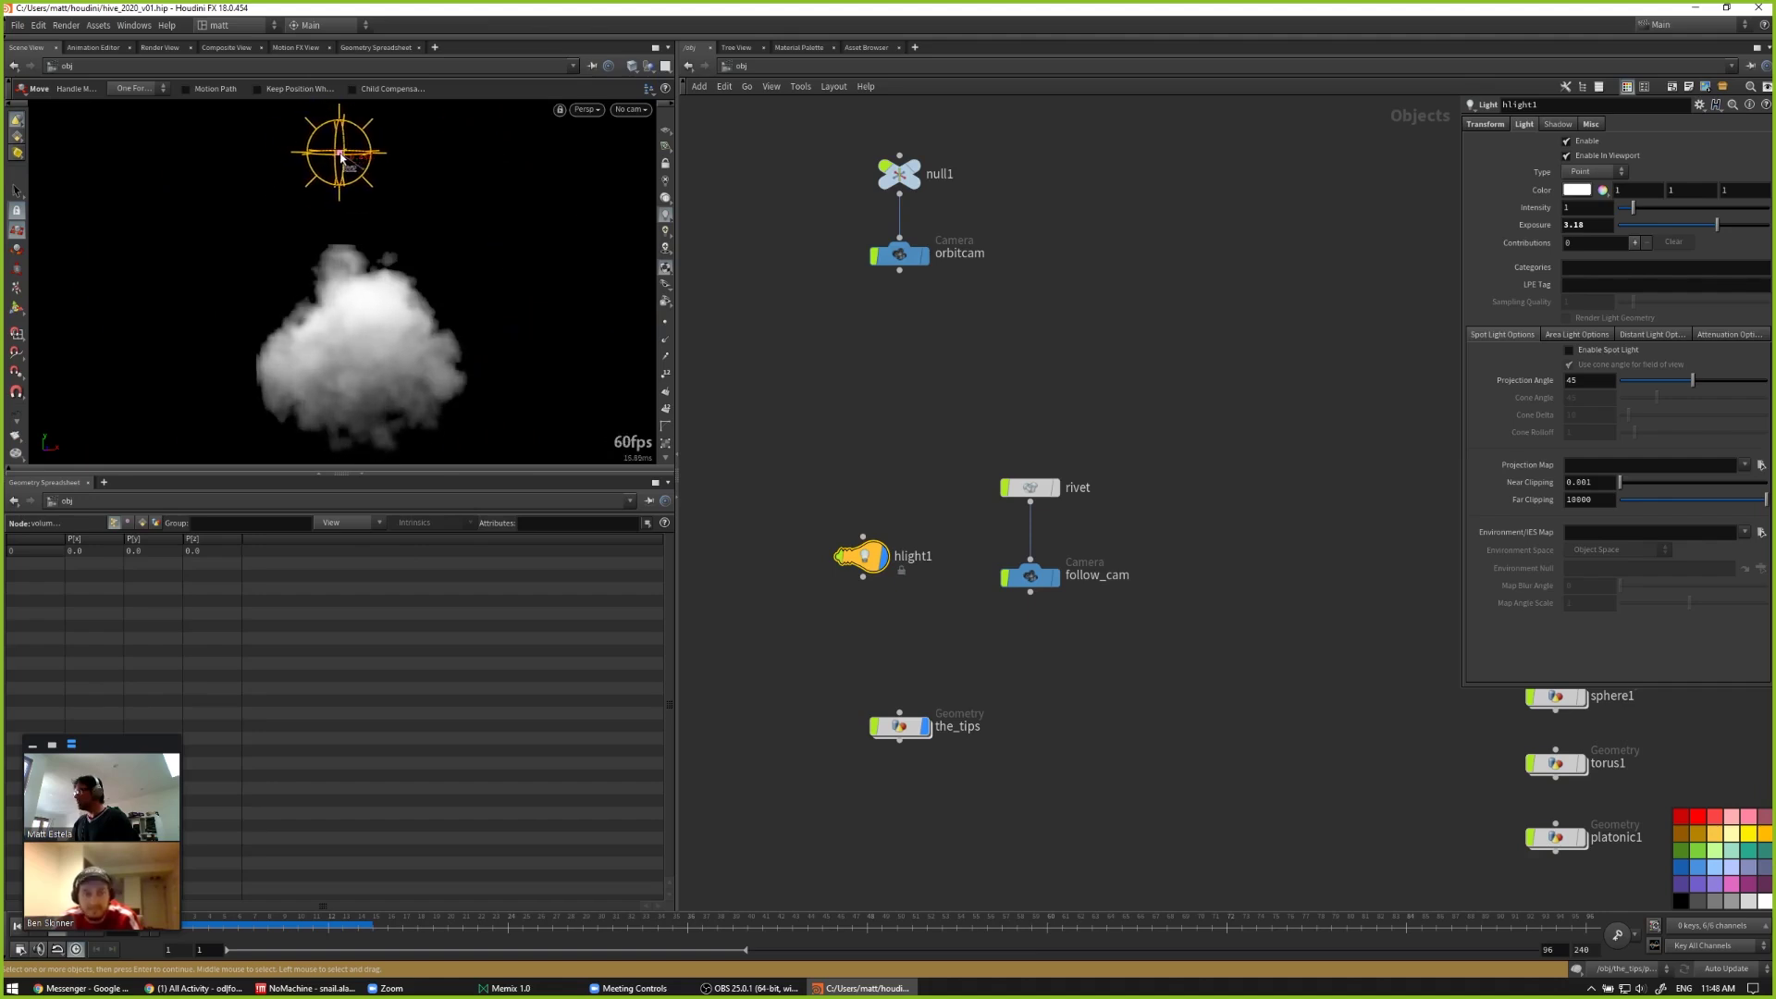
pyautogui.moveTo(333, 273); pyautogui.dragTo(356, 282)
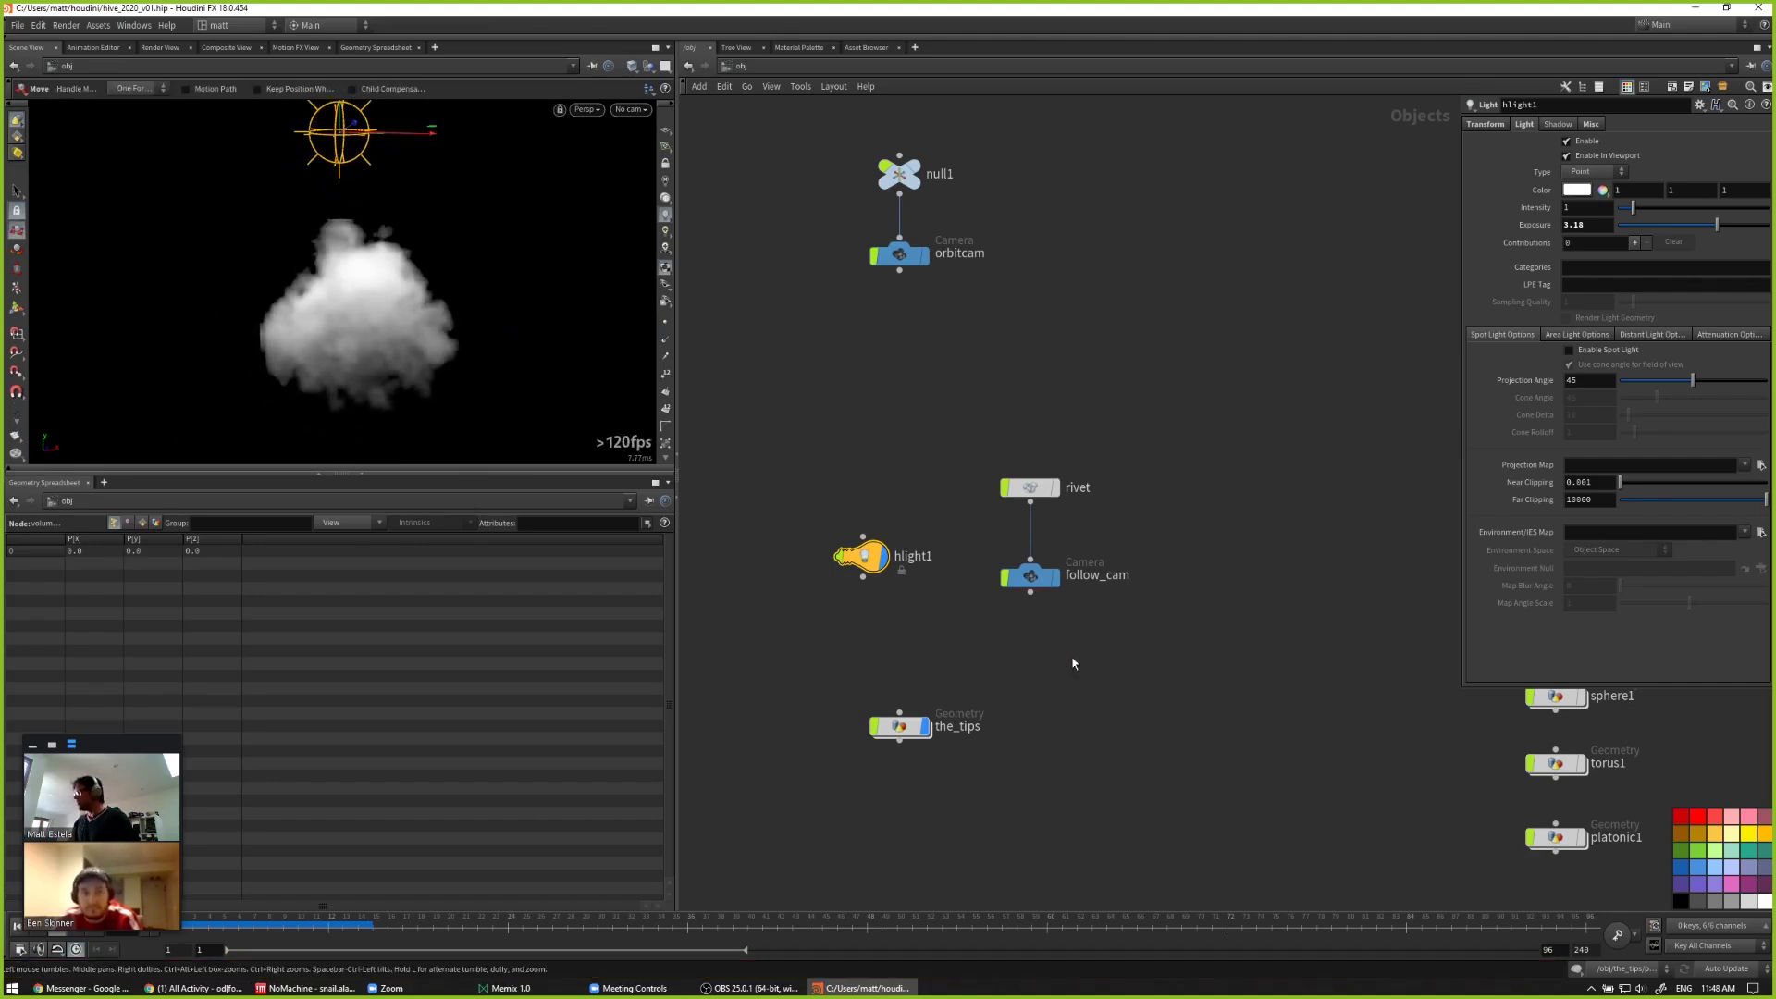
pyautogui.doubleClick(896, 726)
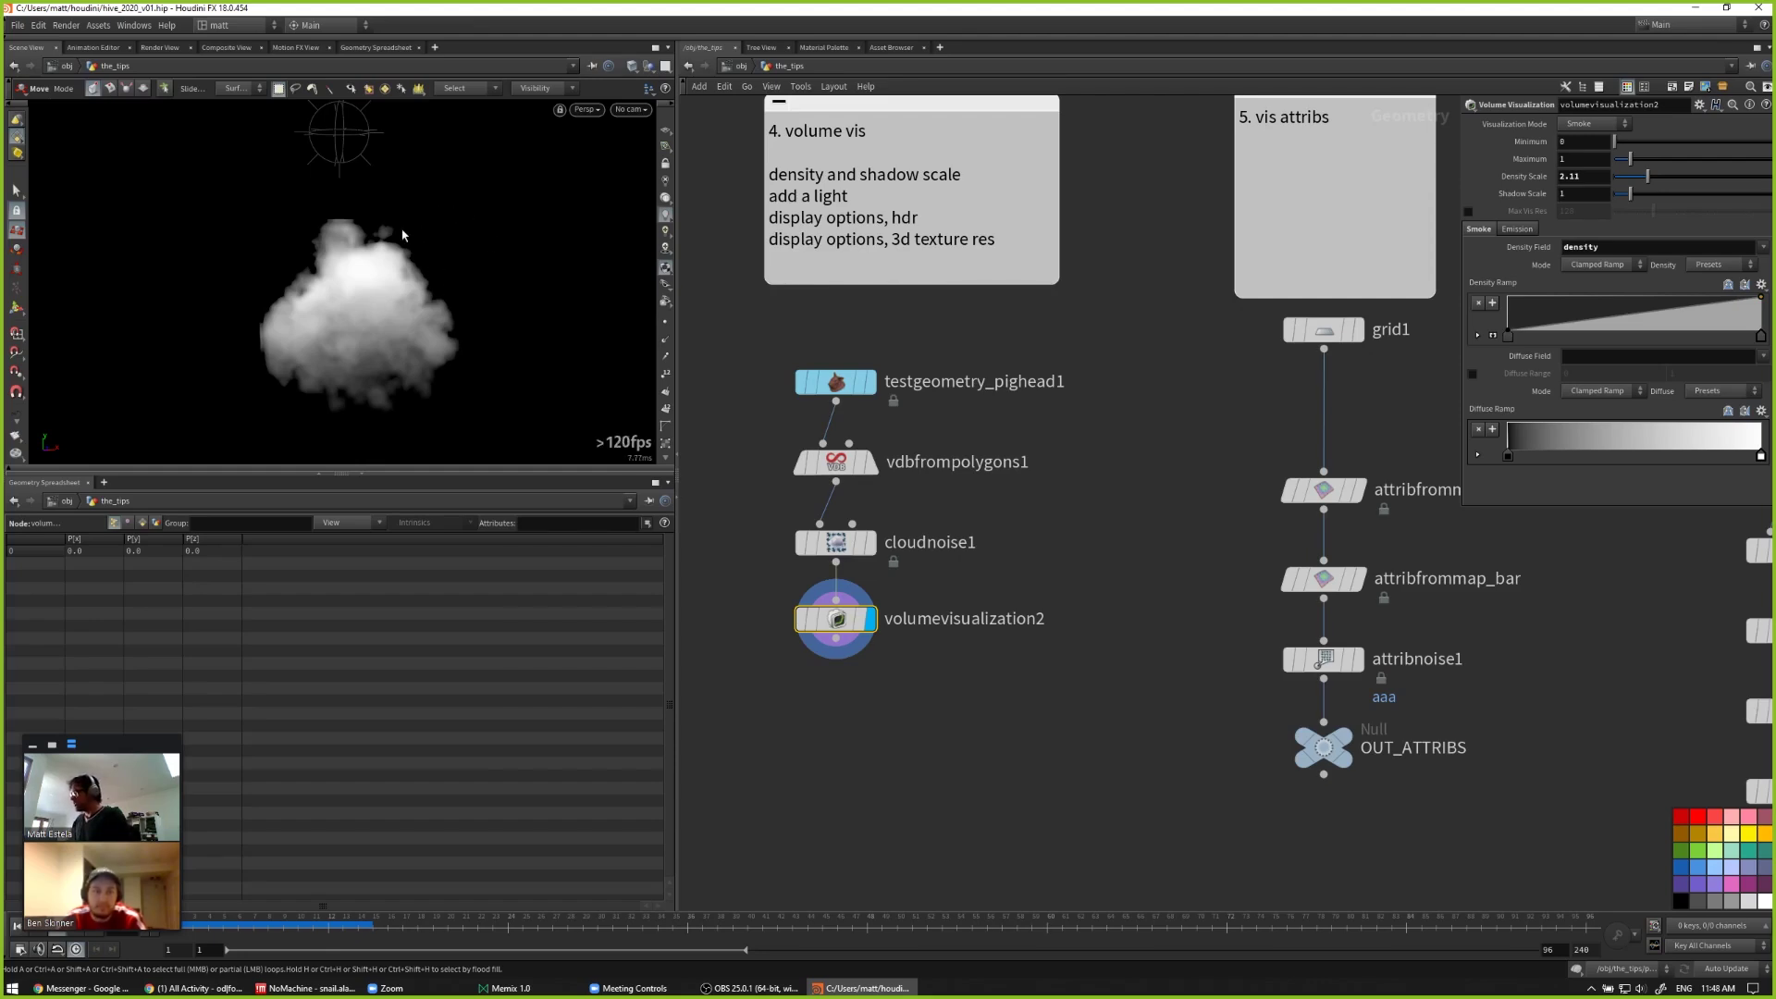
# Step: Set the 3D texture Limit Resolution to 256, 256, 256 in Display Options and close it
pyautogui.press('d')
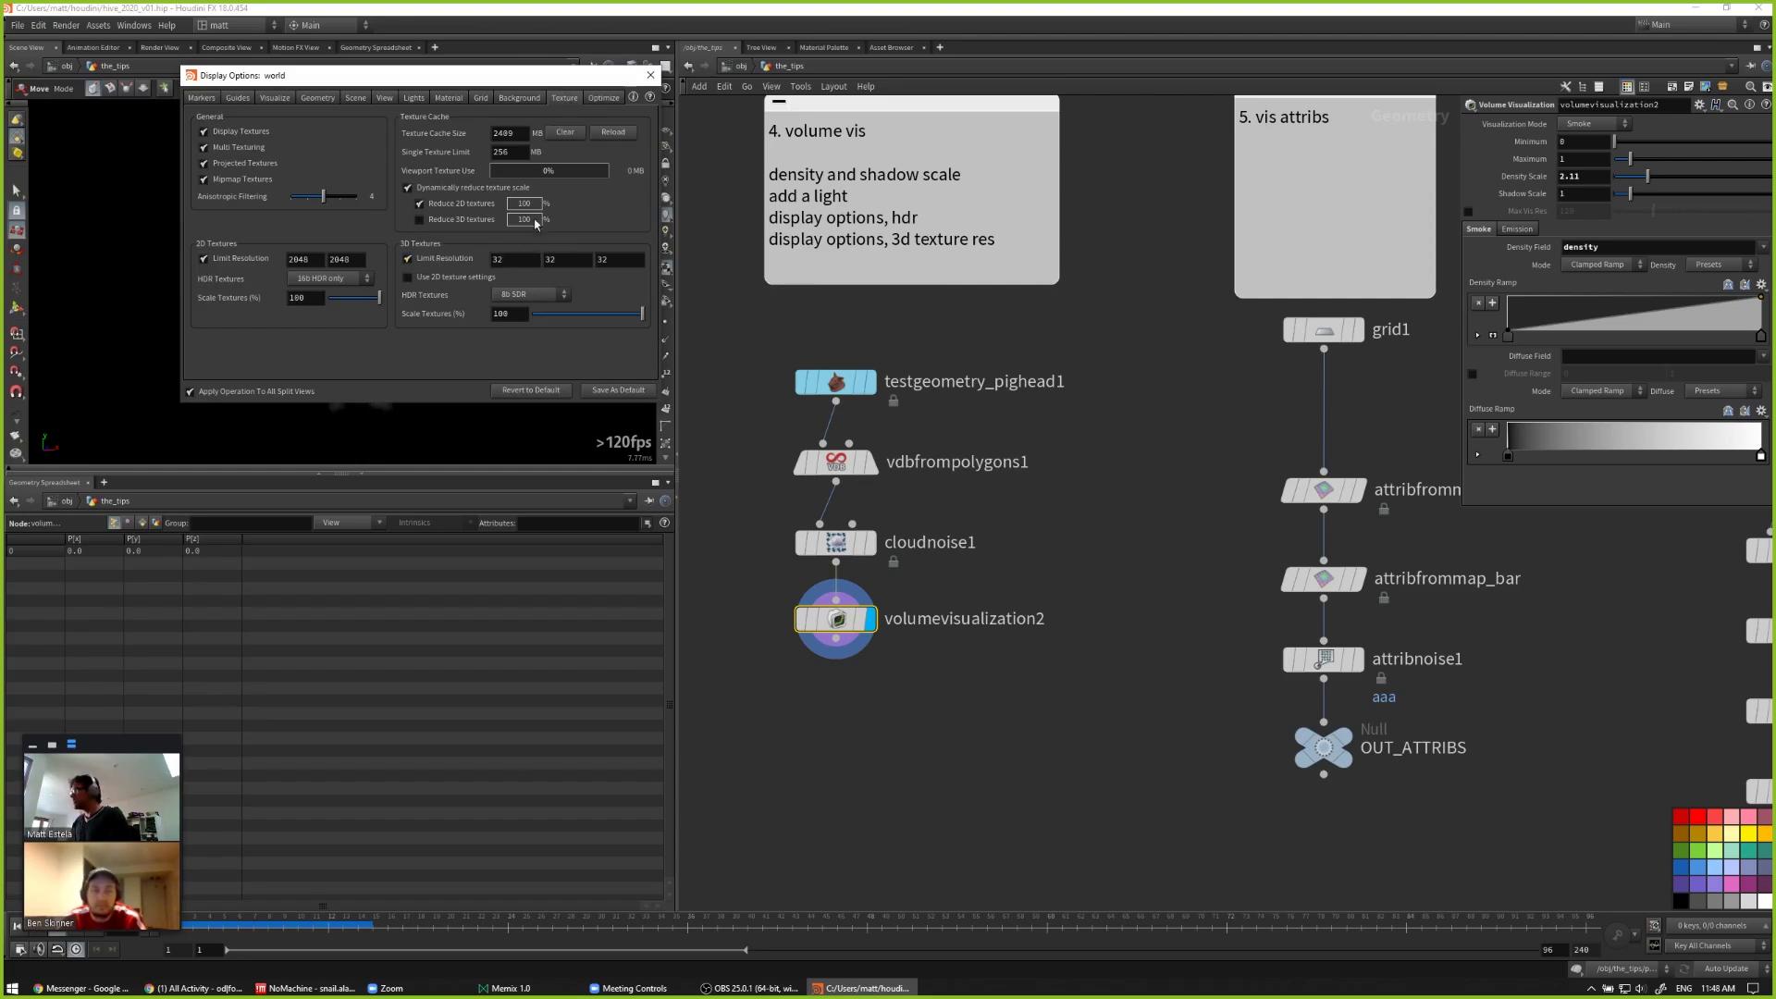
pyautogui.moveTo(539, 80); pyautogui.dragTo(466, 153)
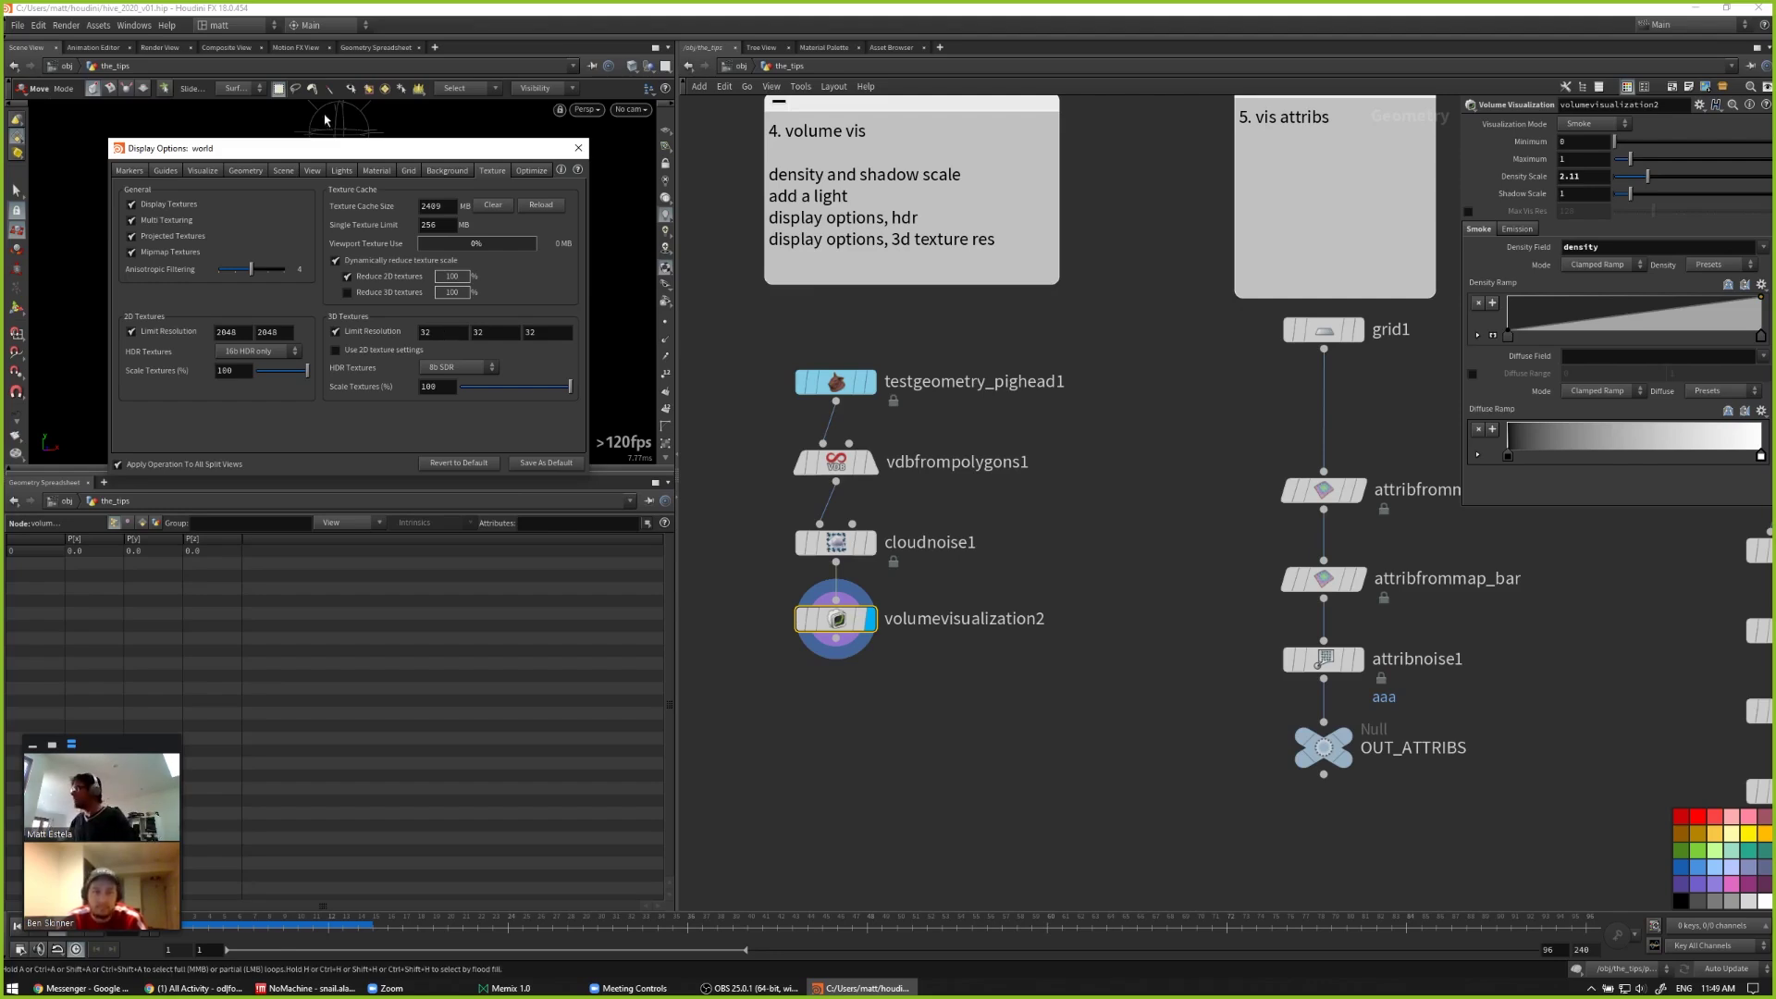
pyautogui.moveTo(377, 160)
pyautogui.mouseDown()
pyautogui.moveTo(315, 552)
pyautogui.moveTo(348, 428)
pyautogui.moveTo(361, 442)
pyautogui.moveTo(379, 138)
pyautogui.mouseUp()
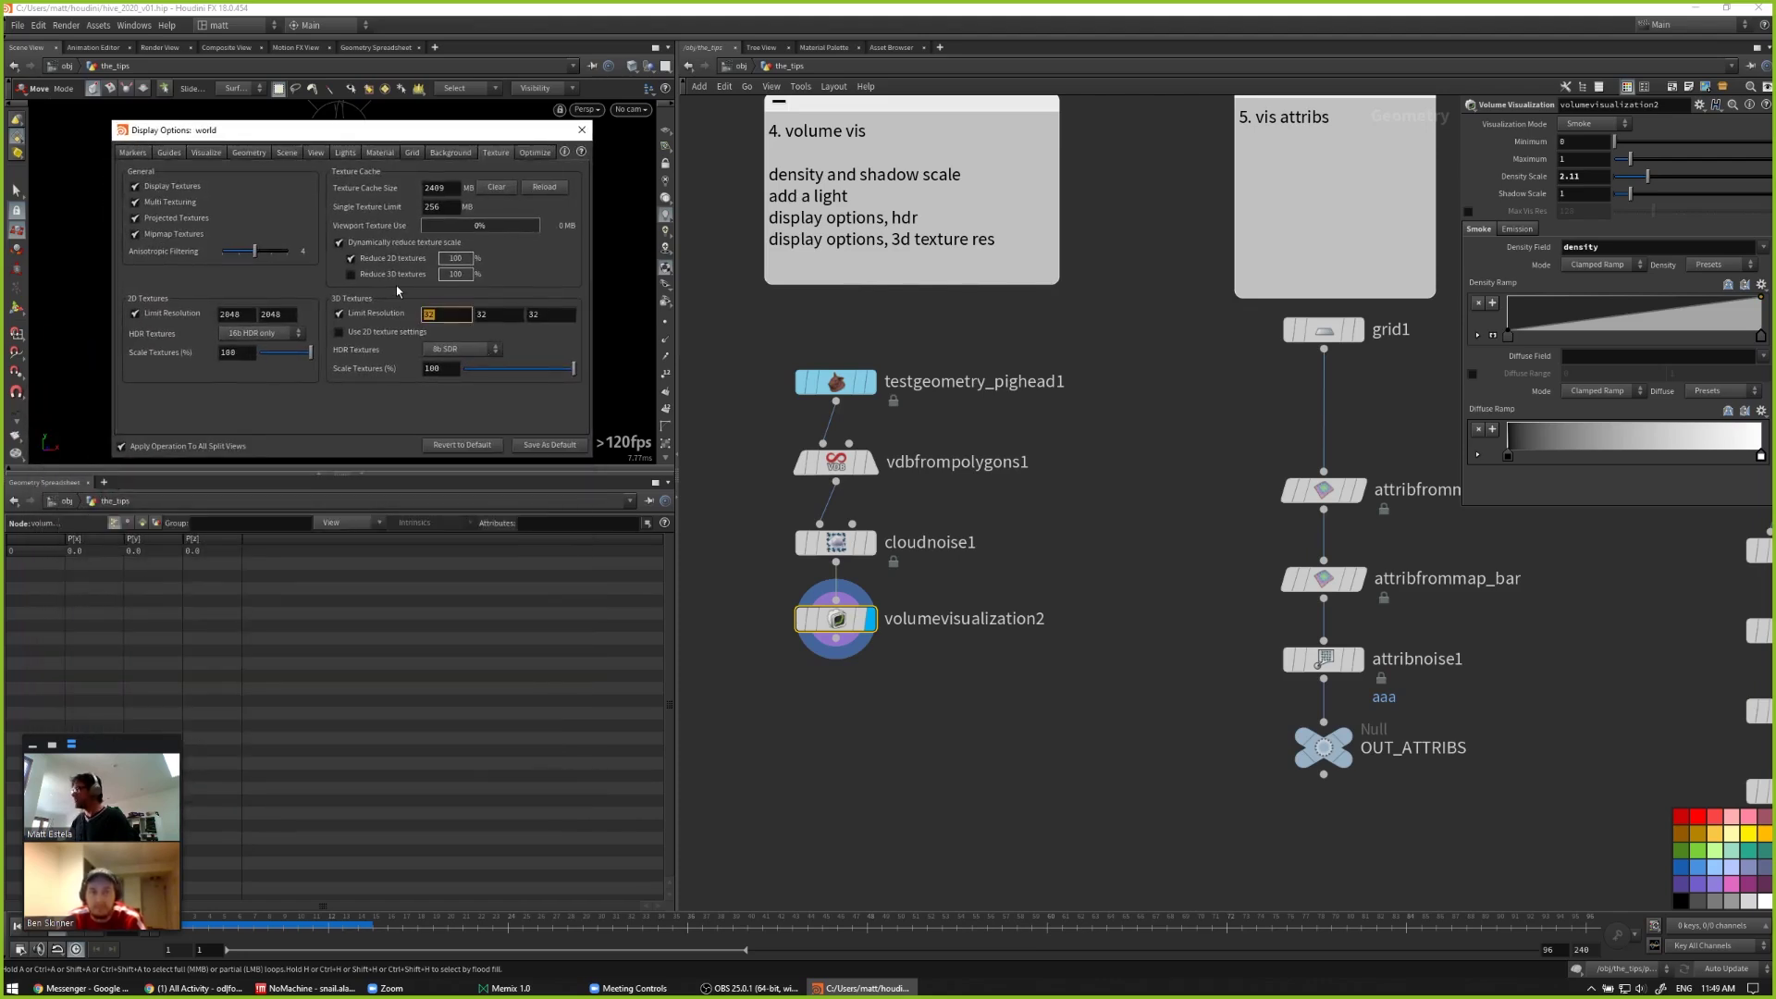
pyautogui.write('256')
pyautogui.press('Tab')
pyautogui.write('256')
pyautogui.press('Tab')
pyautogui.write('256')
pyautogui.press('Tab')
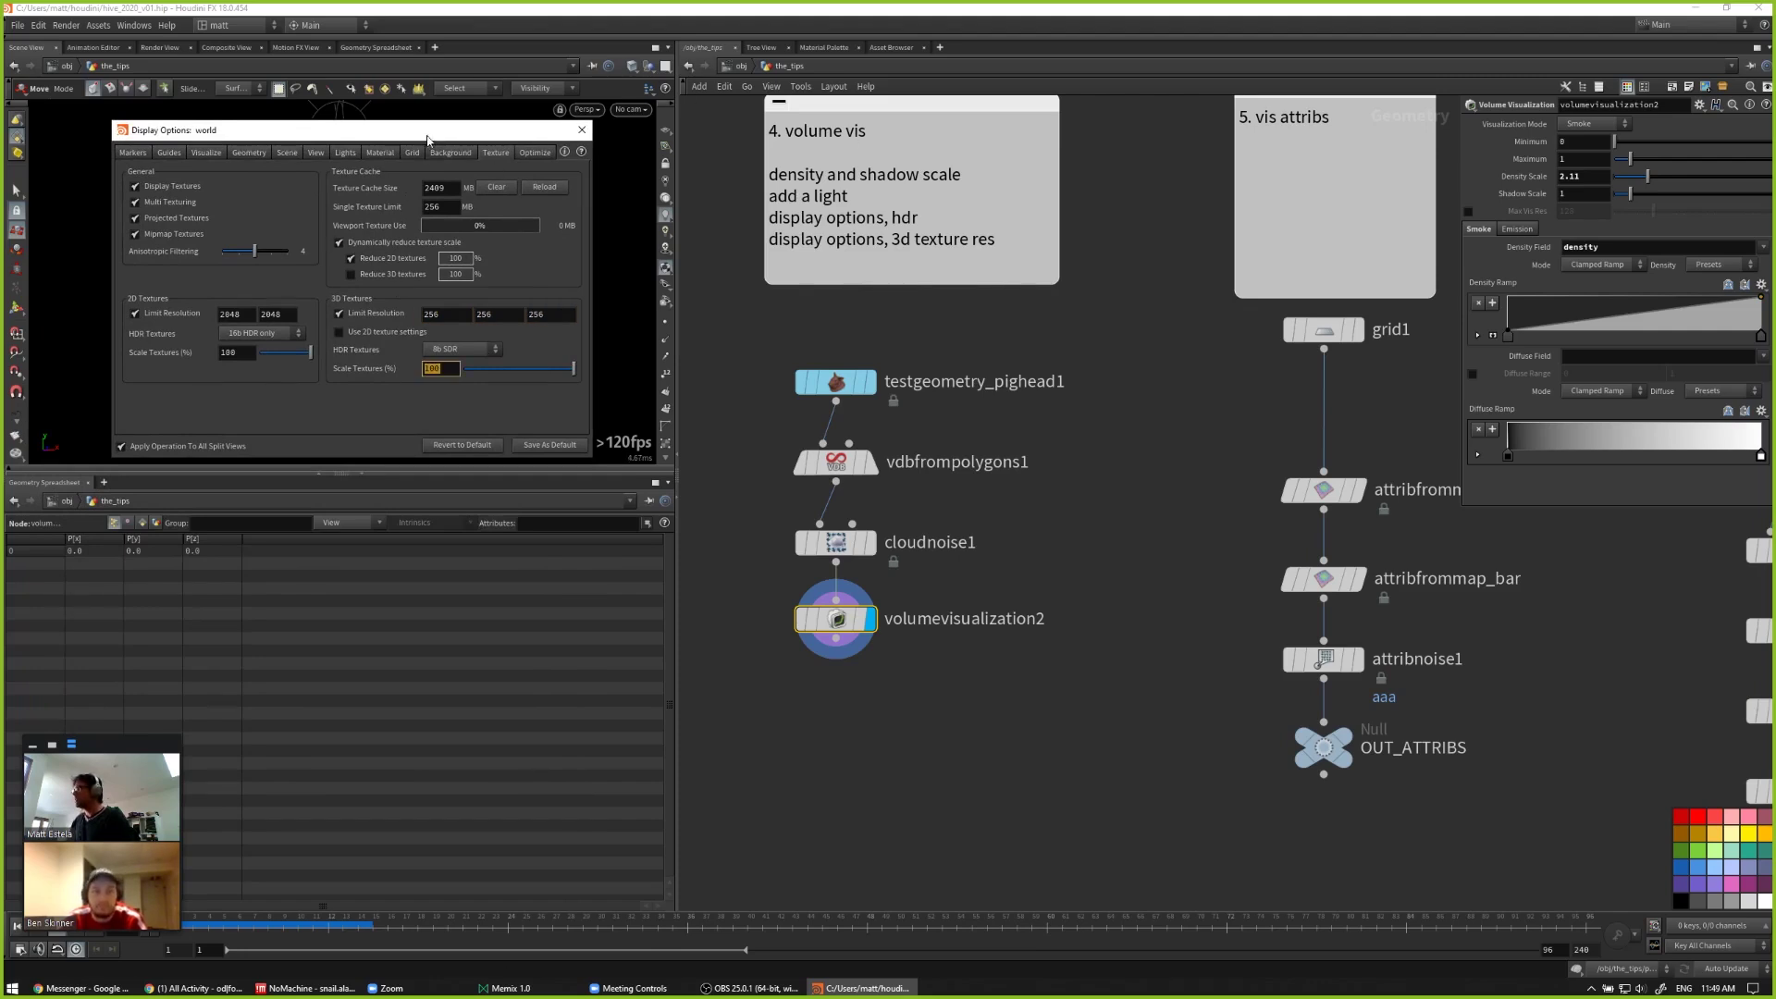
pyautogui.moveTo(427, 138); pyautogui.dragTo(573, 149)
pyautogui.click(727, 141)
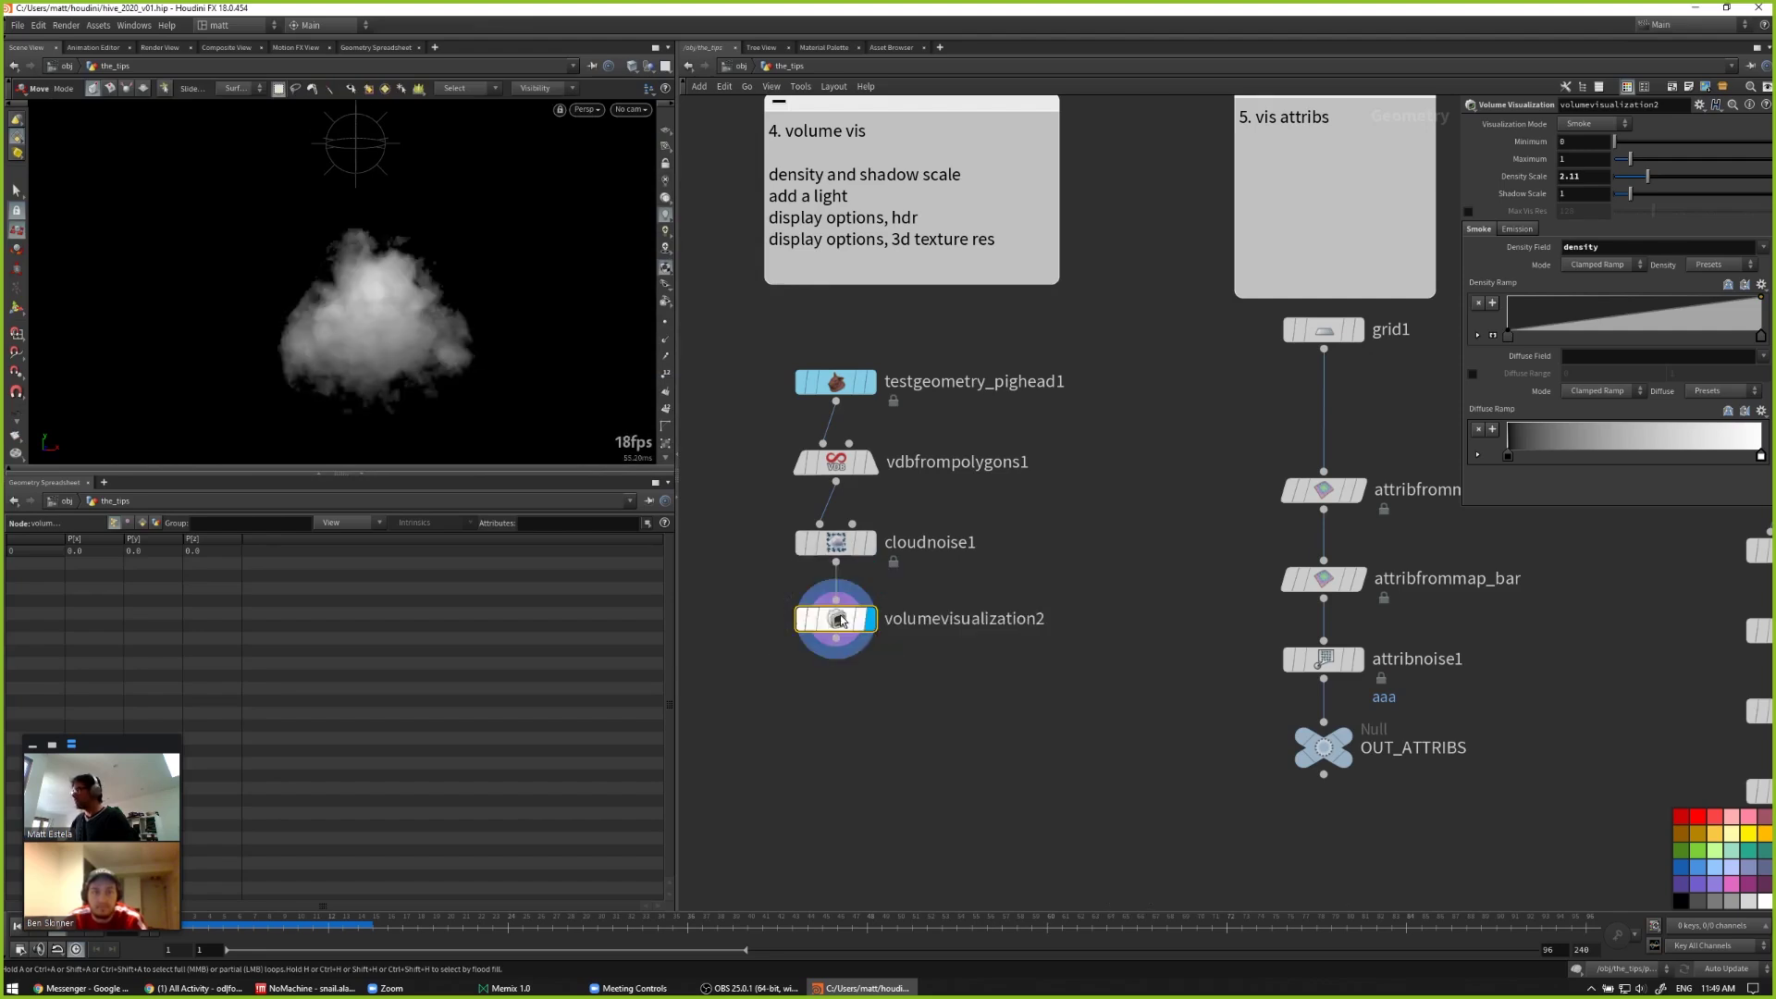
# Step: Tumble around the cloud and increase its Shadow Scale to darken it
pyautogui.moveTo(830, 596)
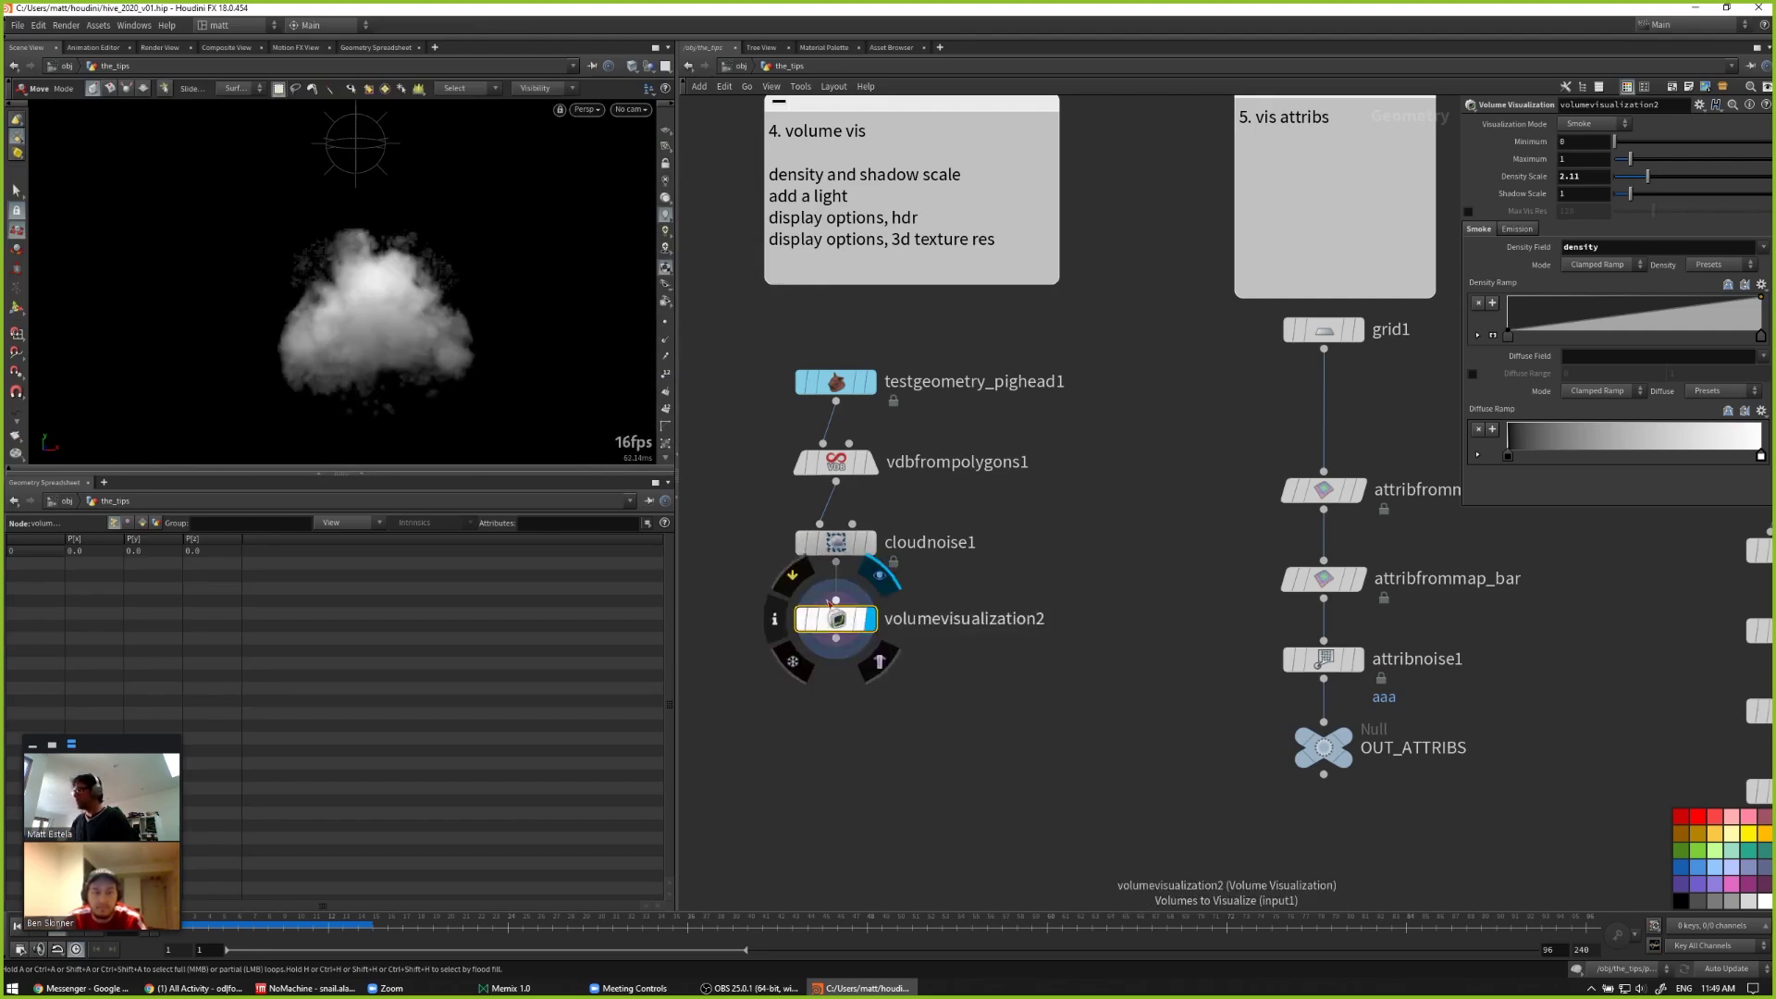
pyautogui.press('space')
pyautogui.moveTo(448, 359); pyautogui.dragTo(325, 286)
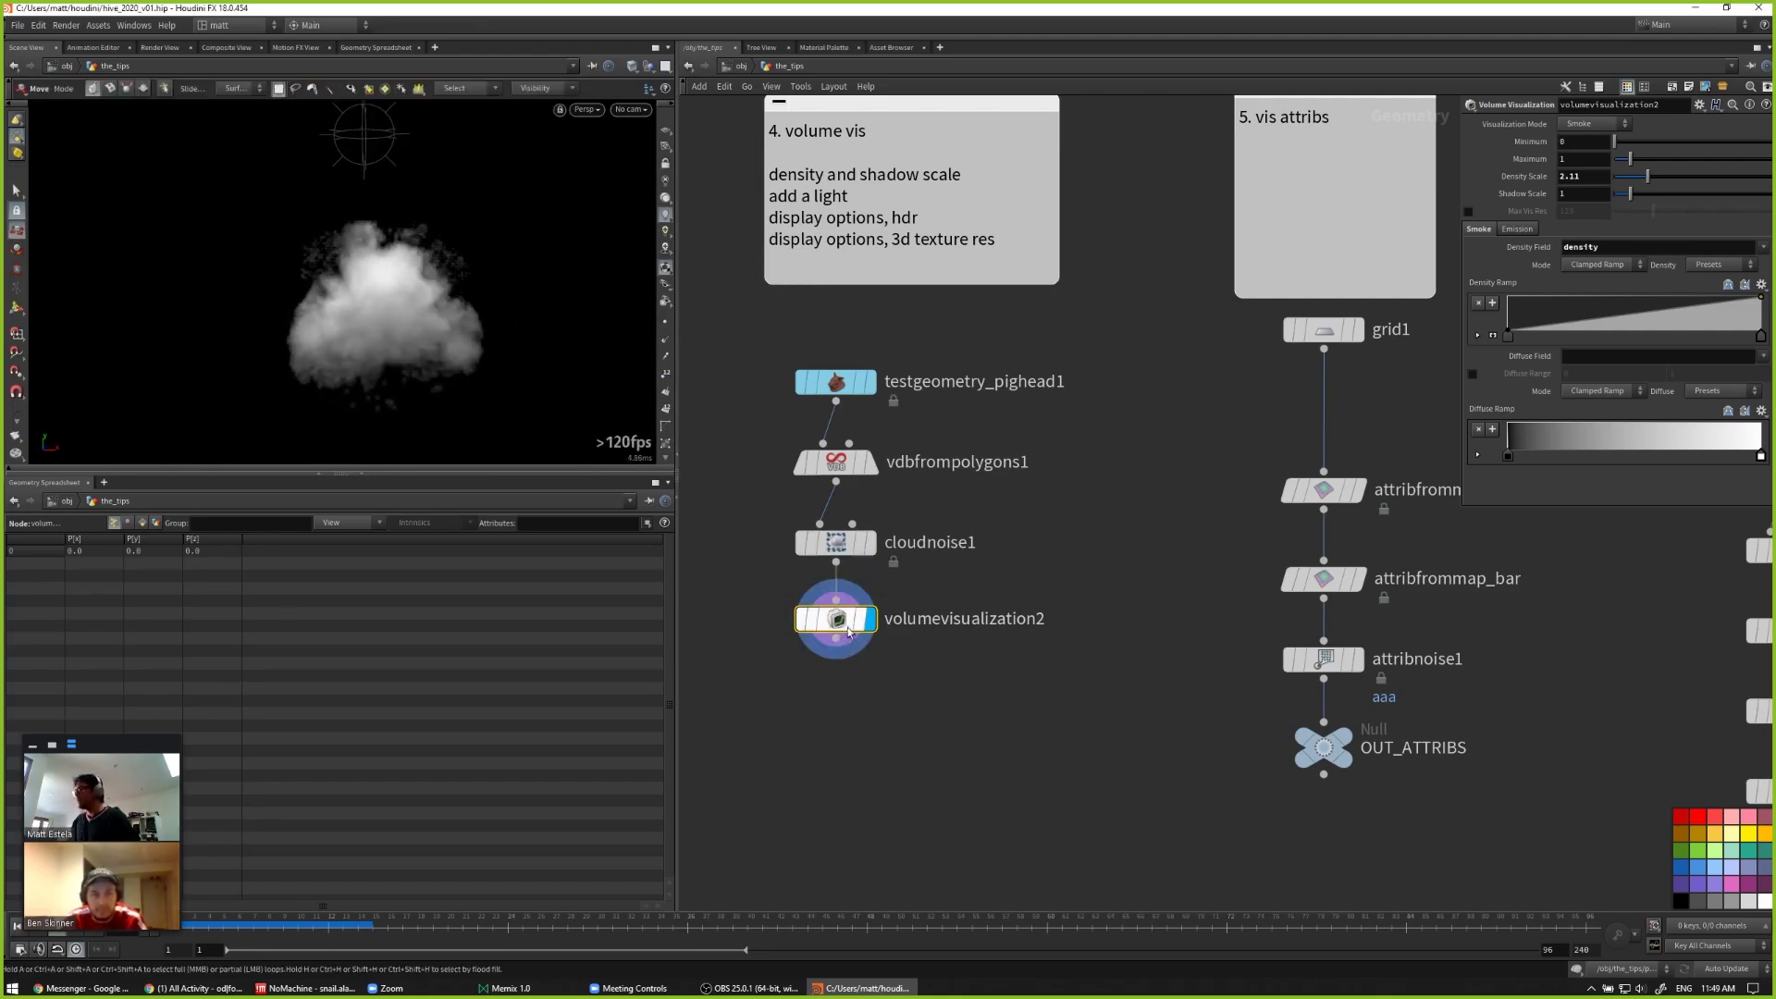
pyautogui.moveTo(1631, 196)
pyautogui.mouseDown()
pyautogui.moveTo(1658, 201)
pyautogui.moveTo(1629, 215)
pyautogui.mouseUp()
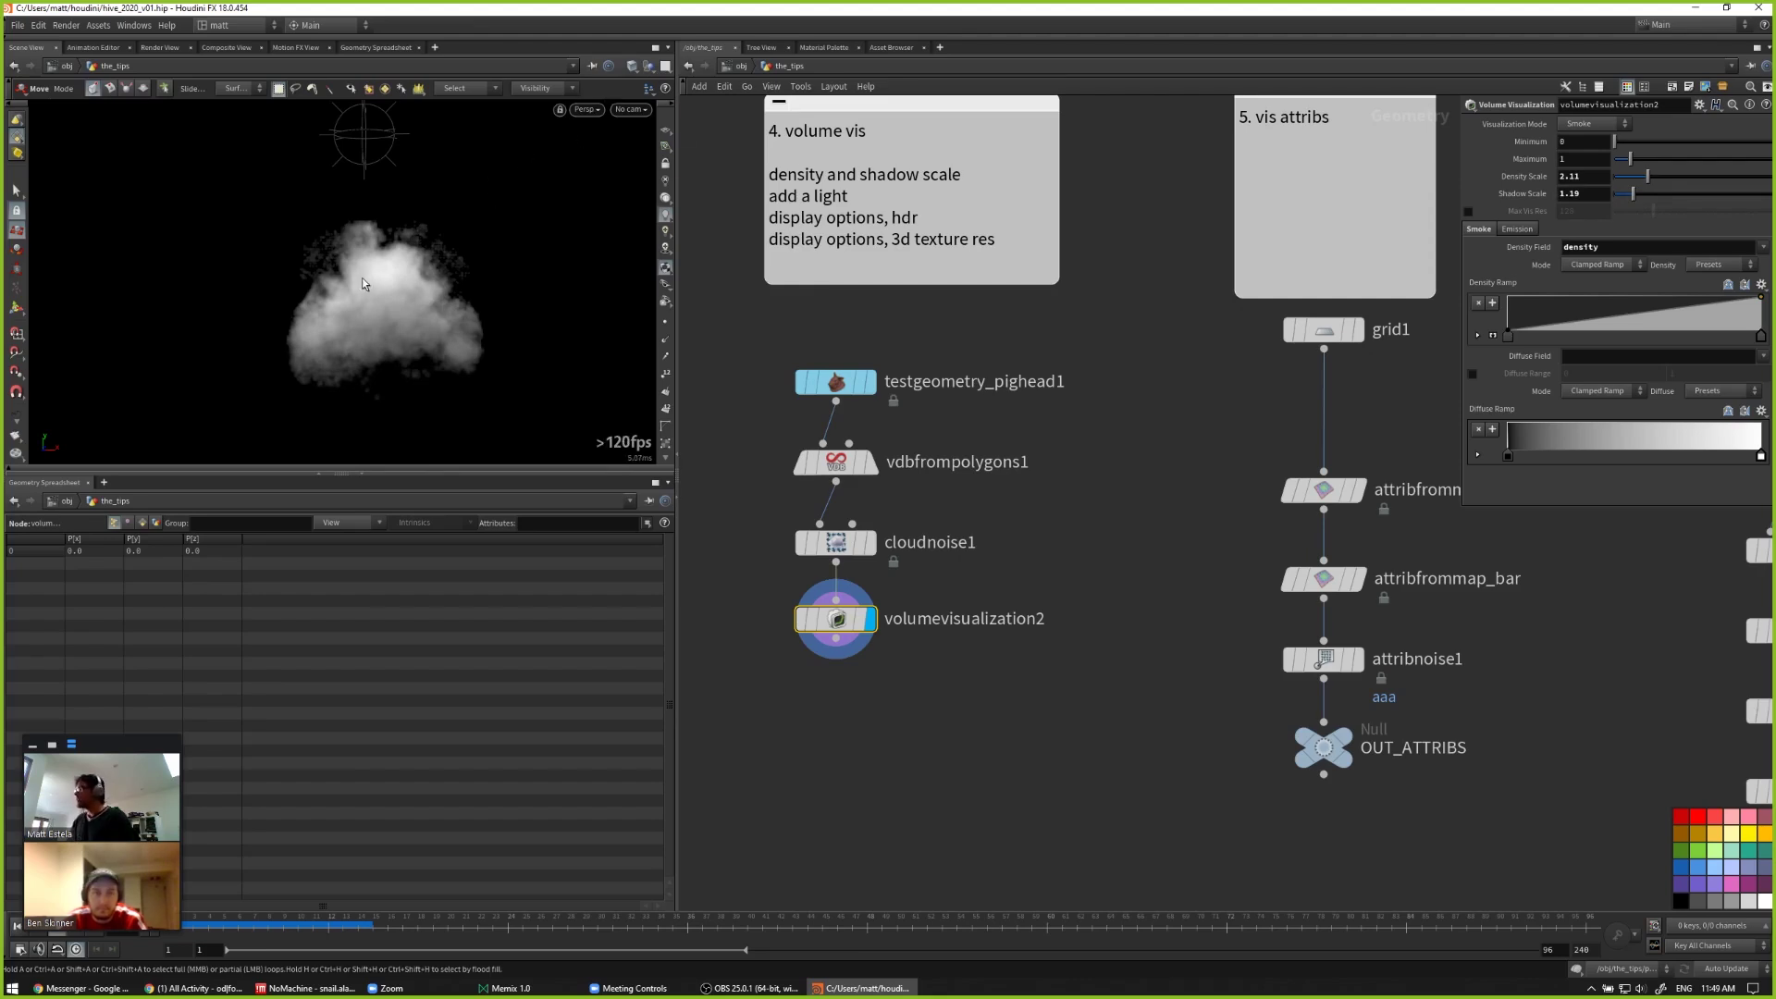
# Step: Set 3D HDR textures to 16b HDR only in Display Options
pyautogui.press('d')
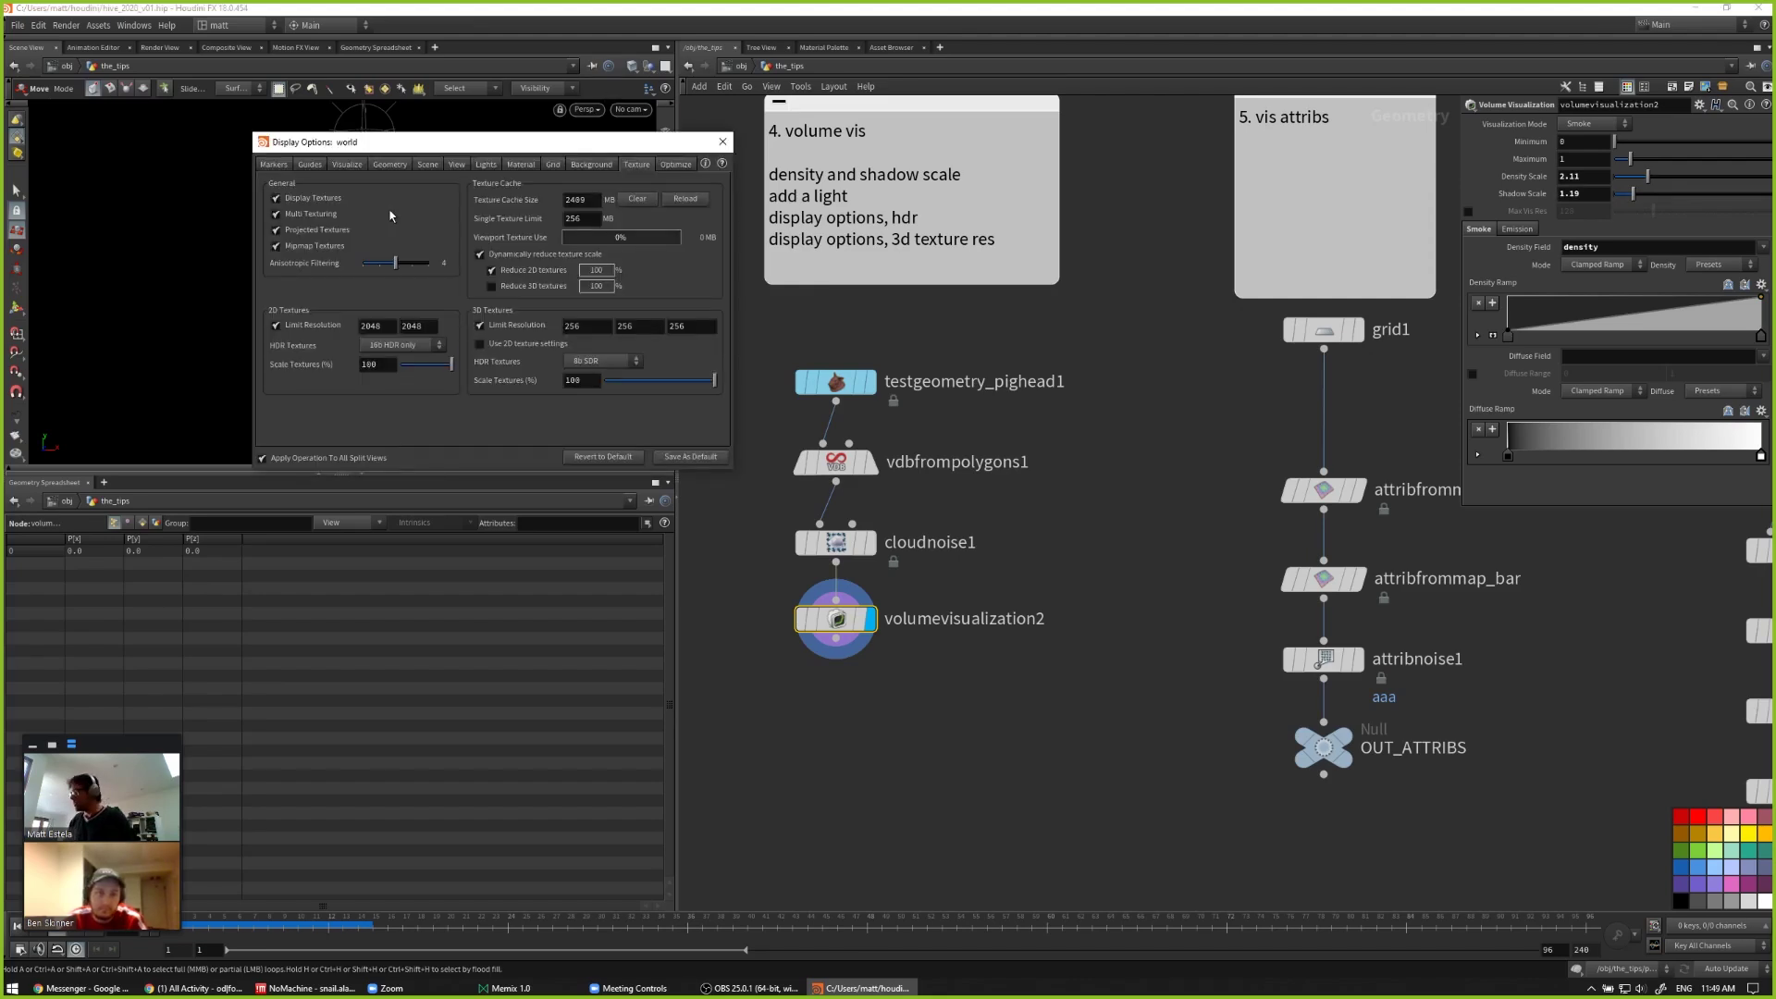
pyautogui.click(597, 362)
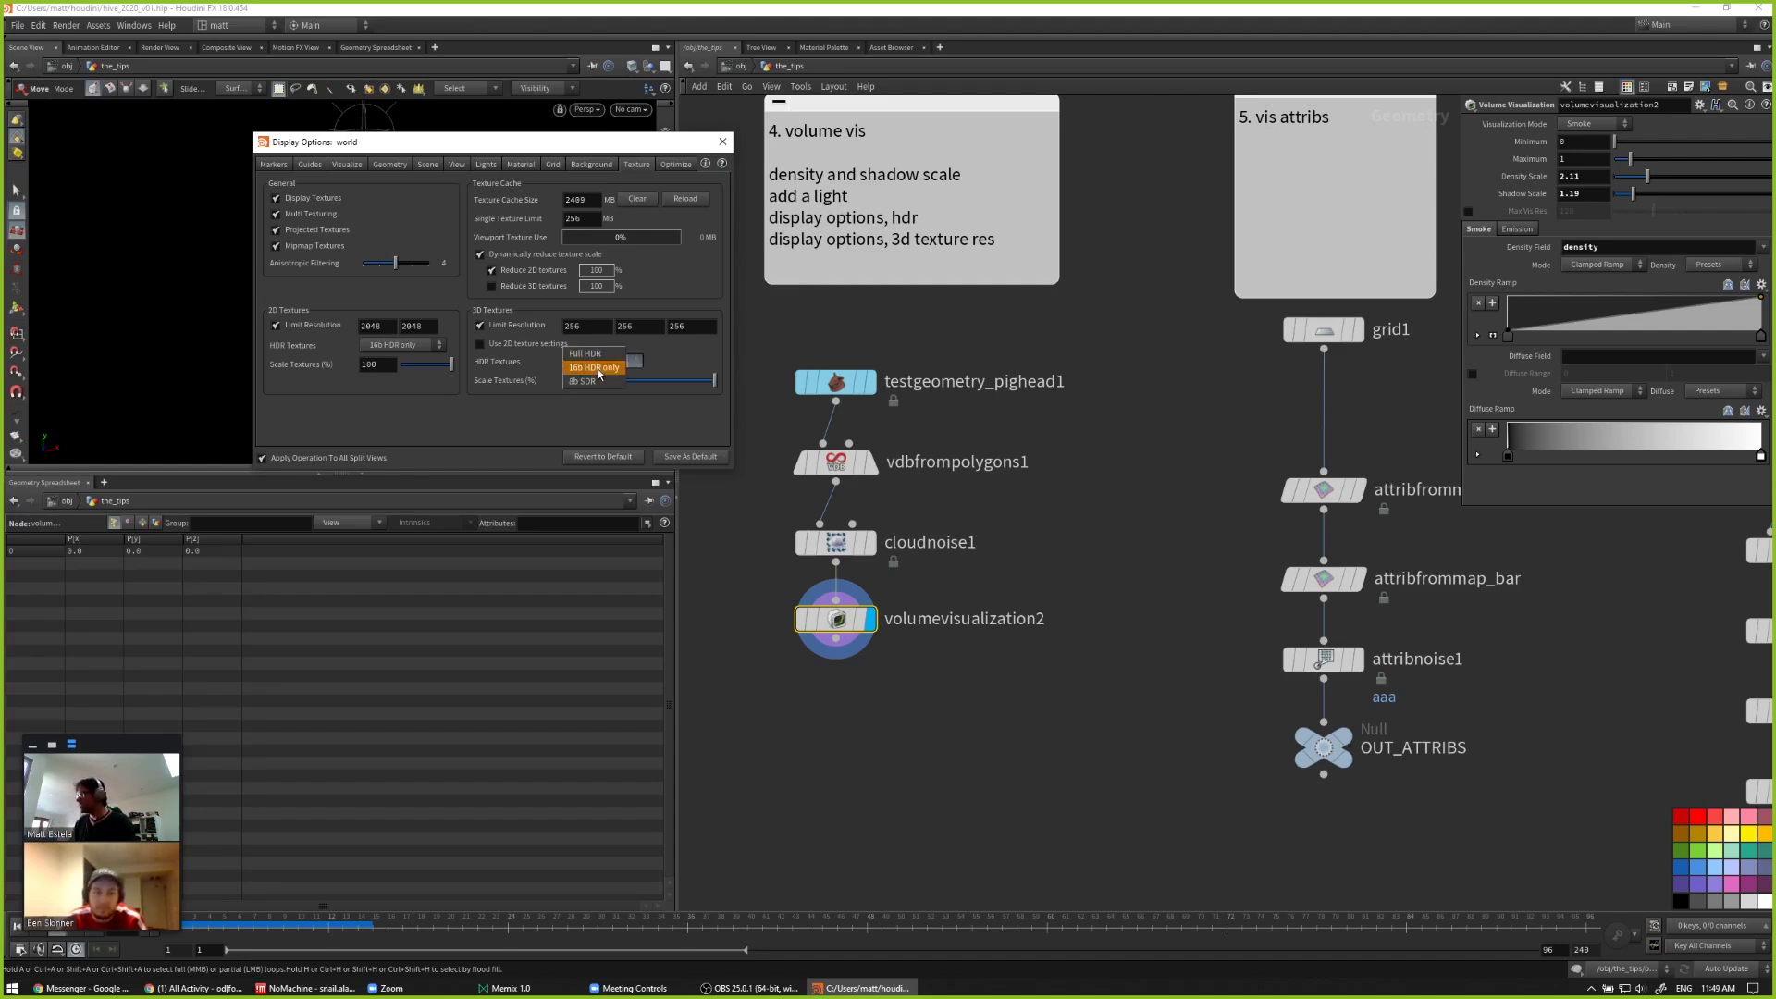
pyautogui.click(598, 369)
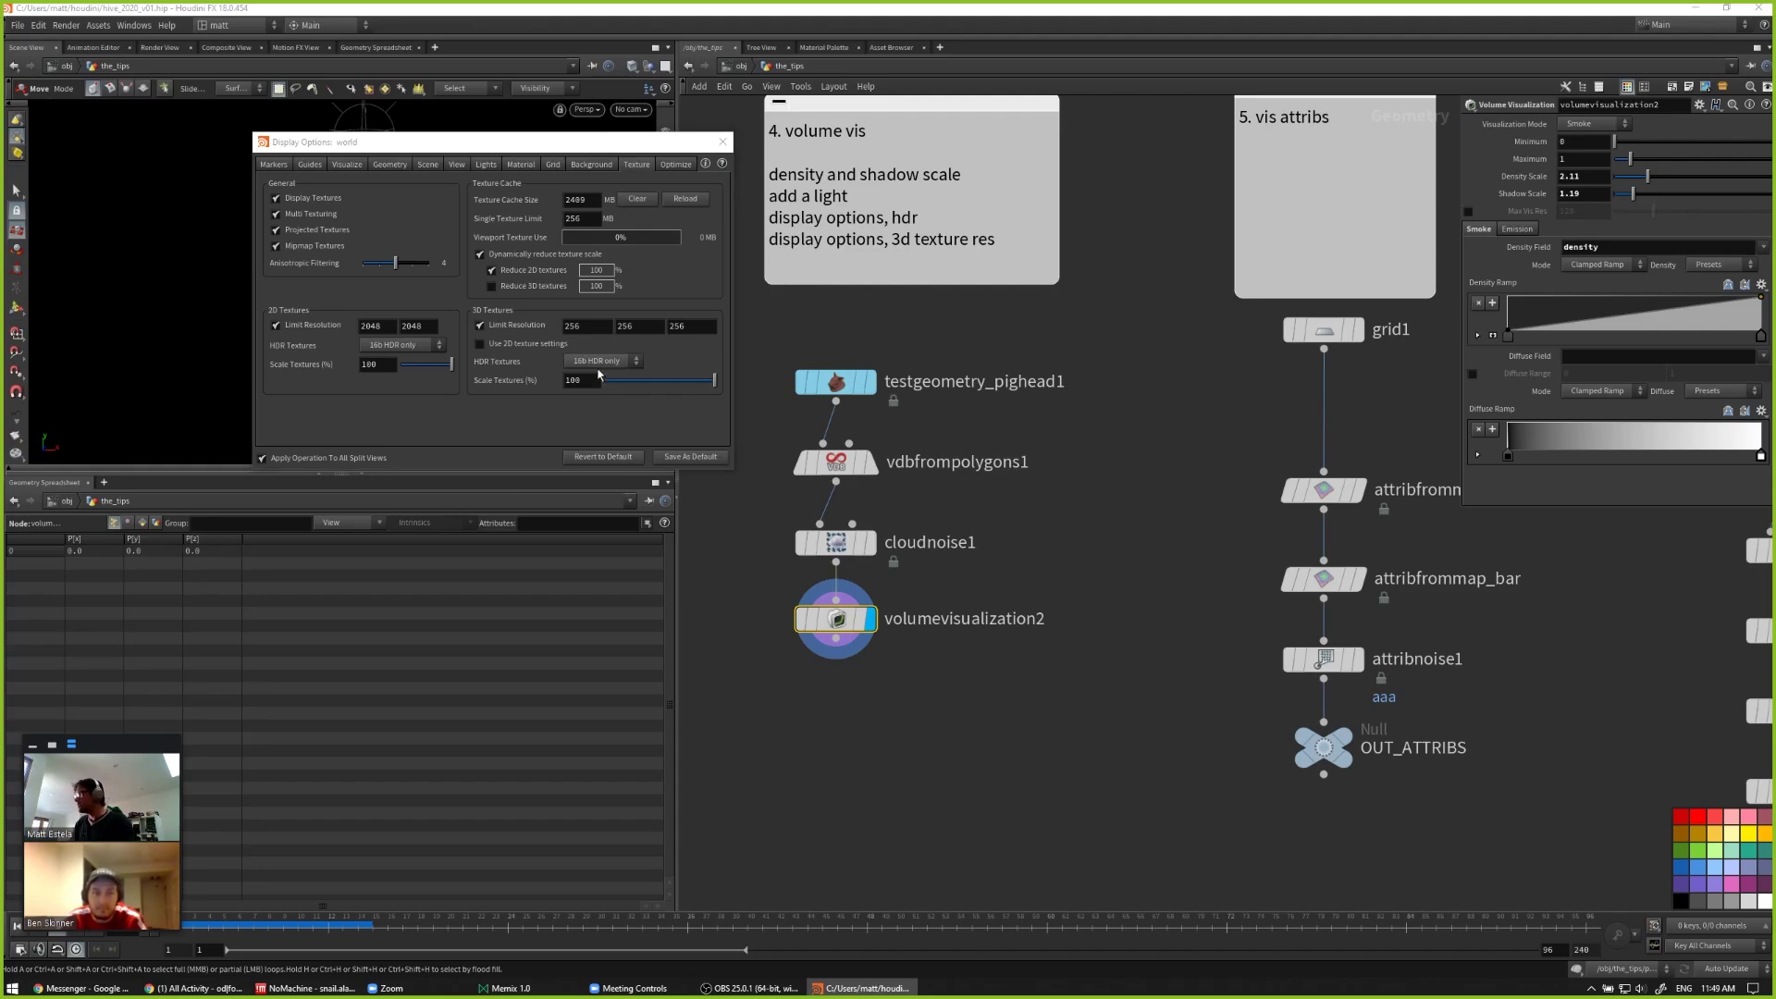
pyautogui.click(720, 142)
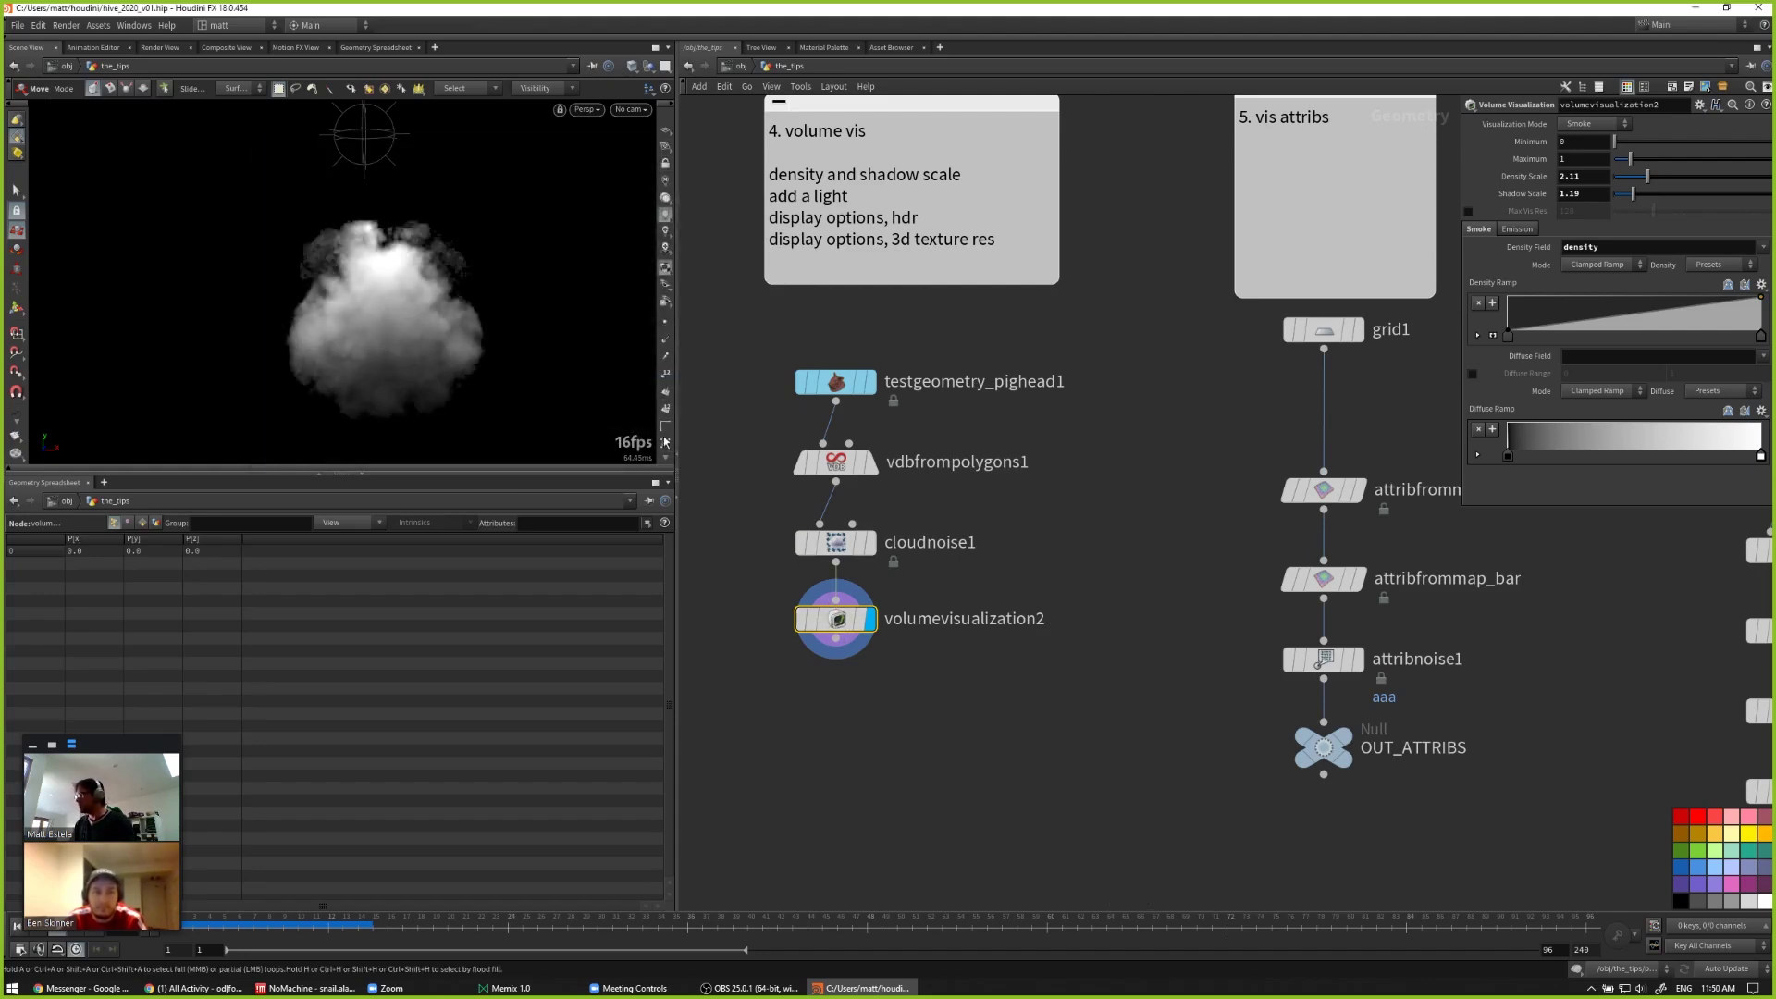
# Step: Tumble the view and fine-tune the cloud's Shadow Scale
pyautogui.press('Escape')
pyautogui.moveTo(503, 325)
pyautogui.mouseDown()
pyautogui.moveTo(441, 278)
pyautogui.moveTo(478, 326)
pyautogui.mouseUp()
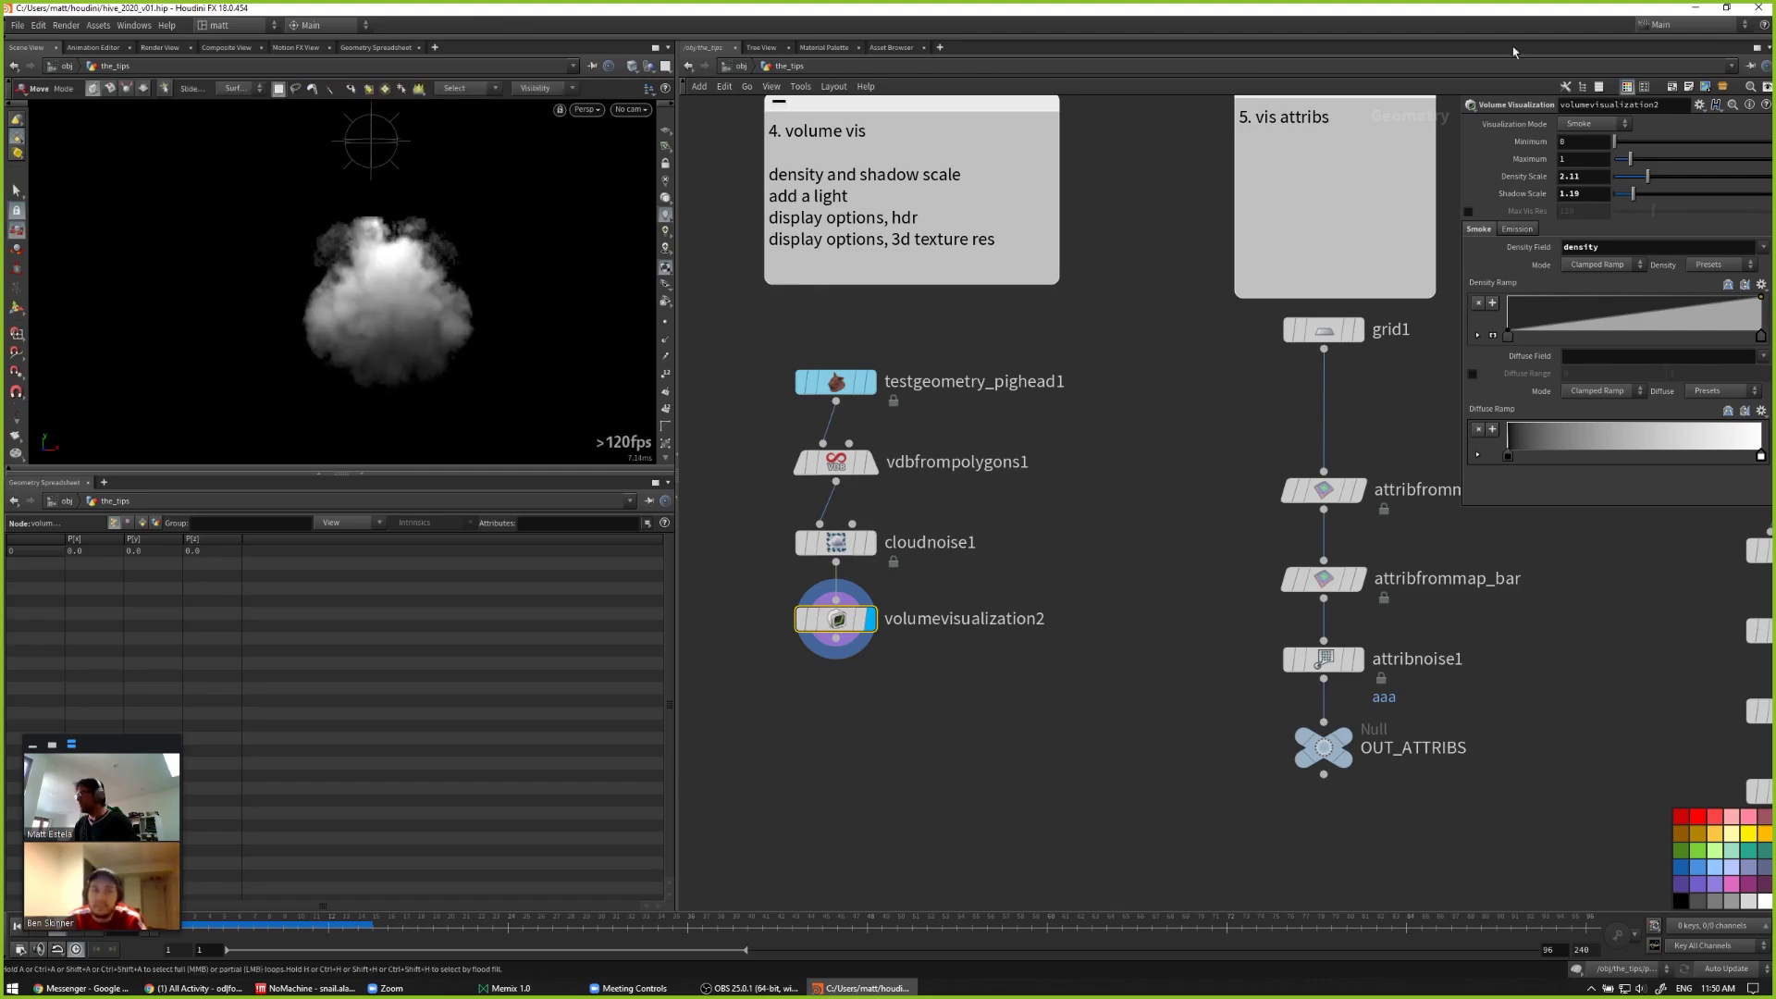
pyautogui.moveTo(1633, 197)
pyautogui.mouseDown()
pyautogui.moveTo(1693, 193)
pyautogui.moveTo(1641, 193)
pyautogui.moveTo(1645, 176)
pyautogui.mouseUp()
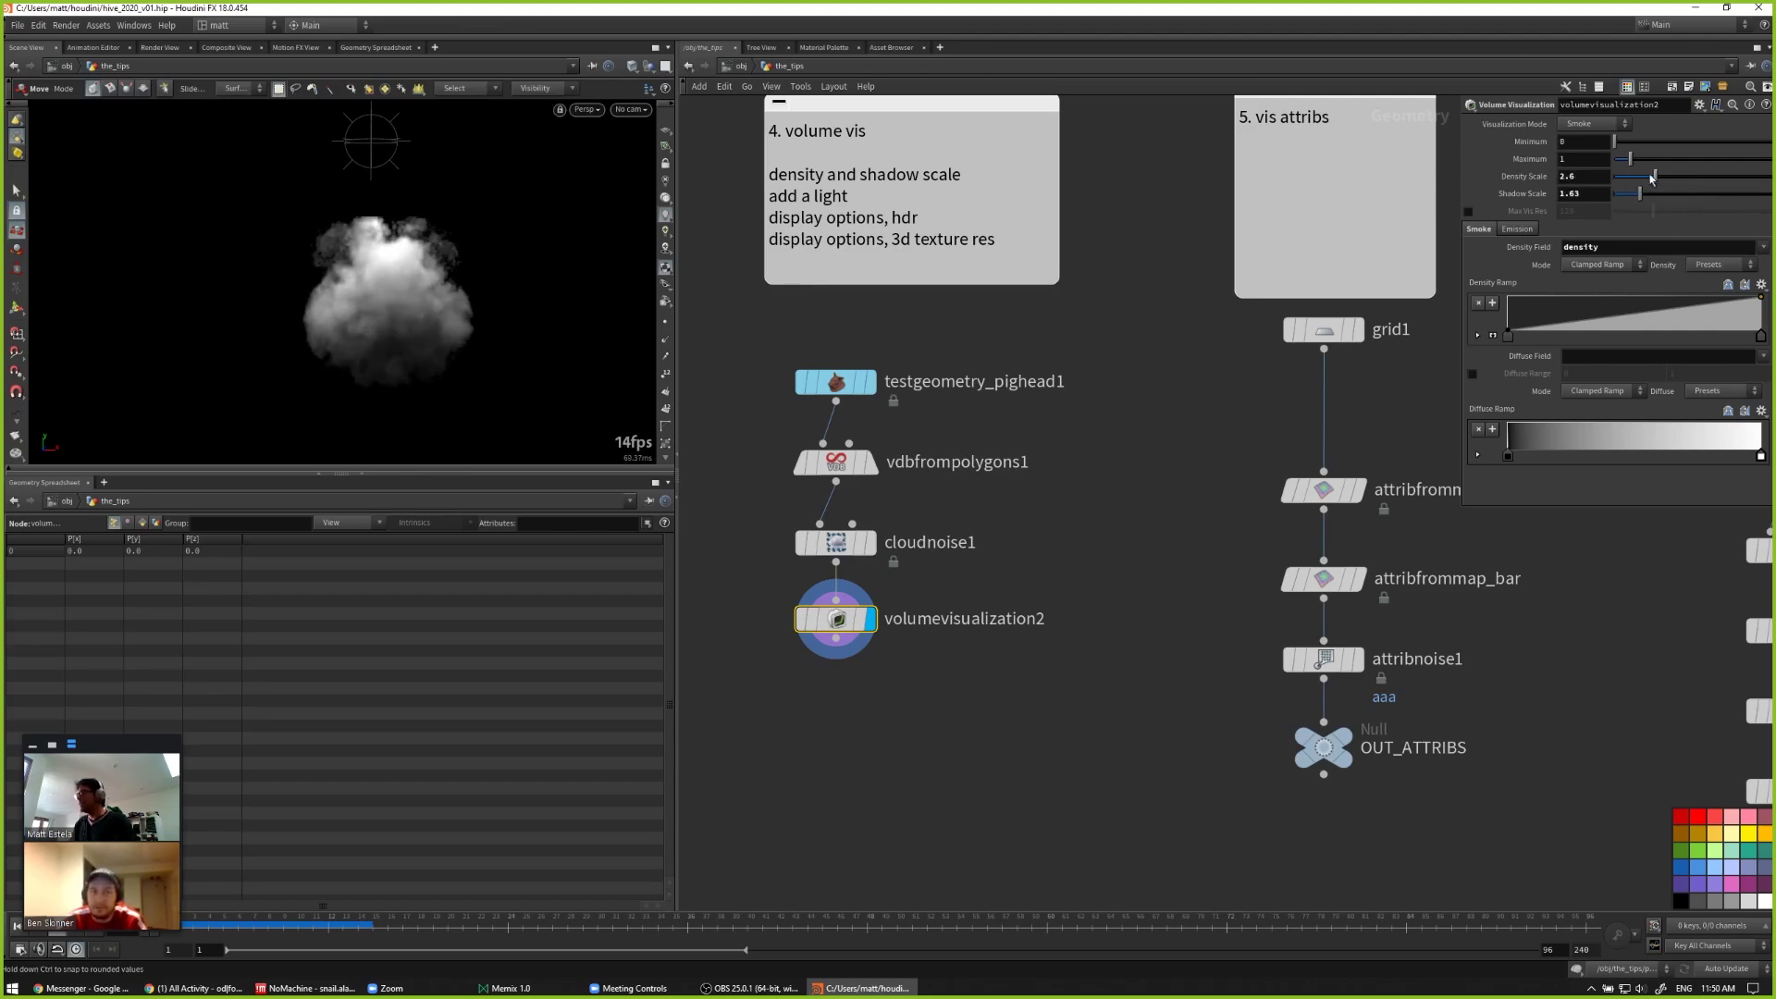
# Step: At object level, move hlight1 to relight the cloud from a new side
pyautogui.press('u')
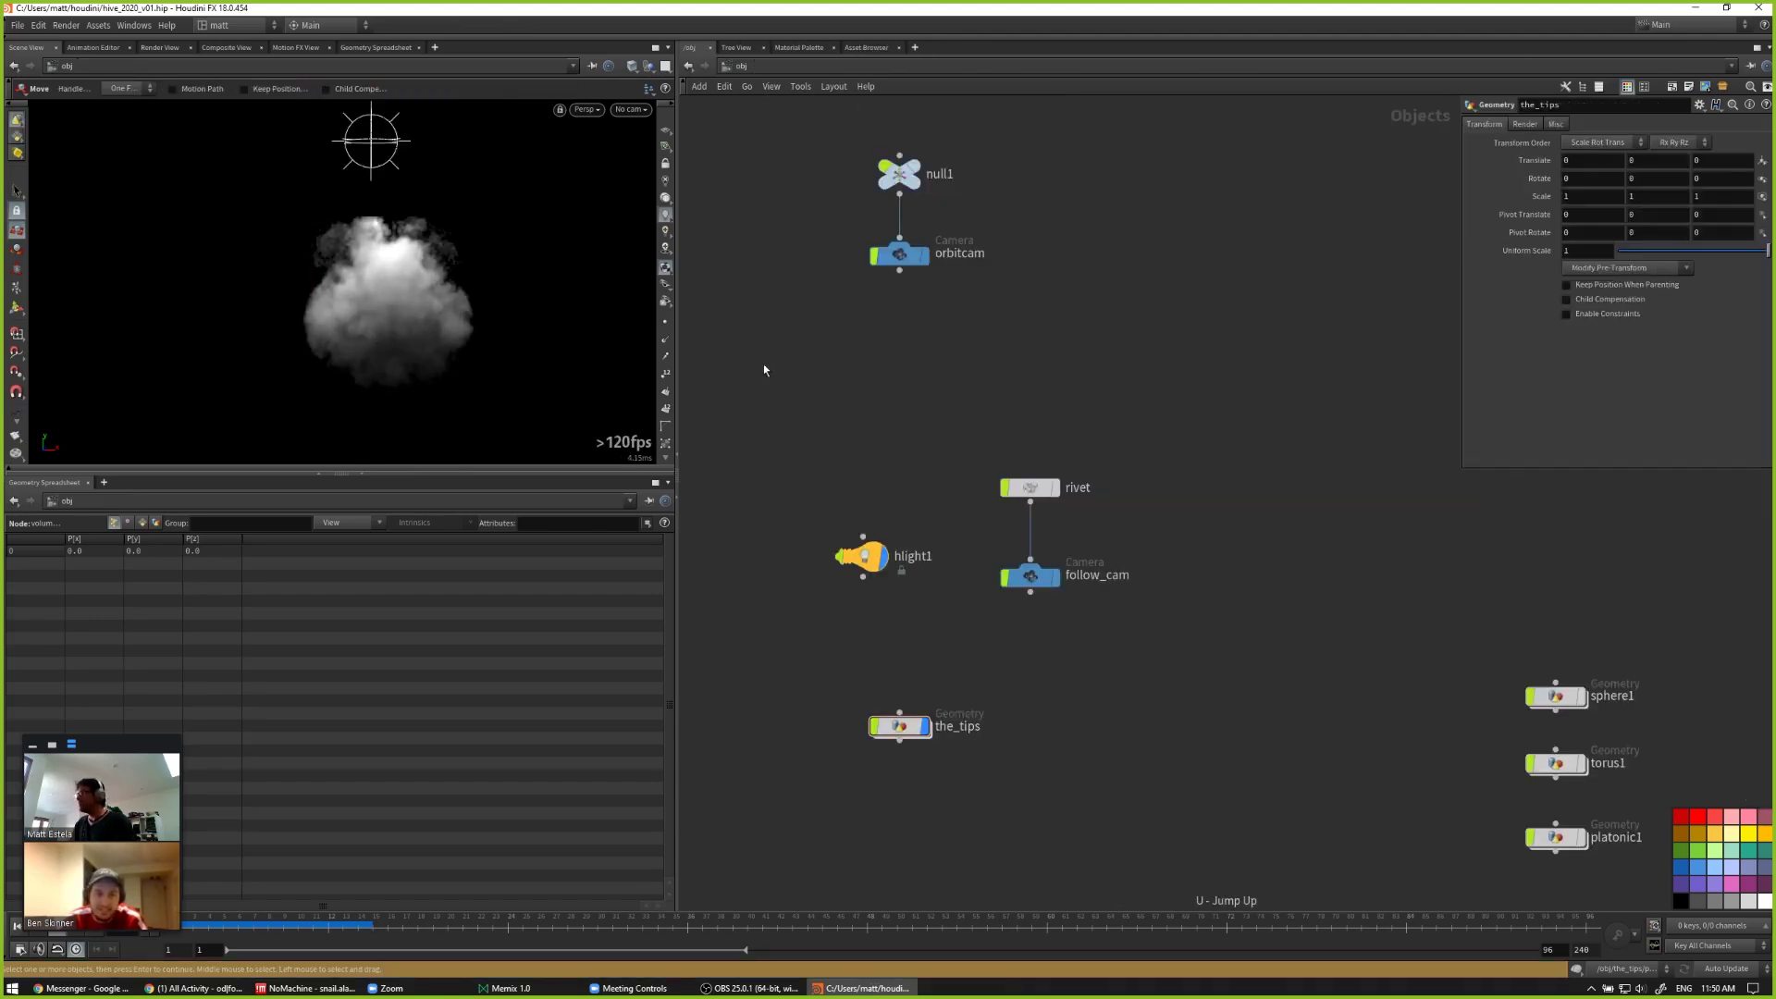
pyautogui.click(876, 563)
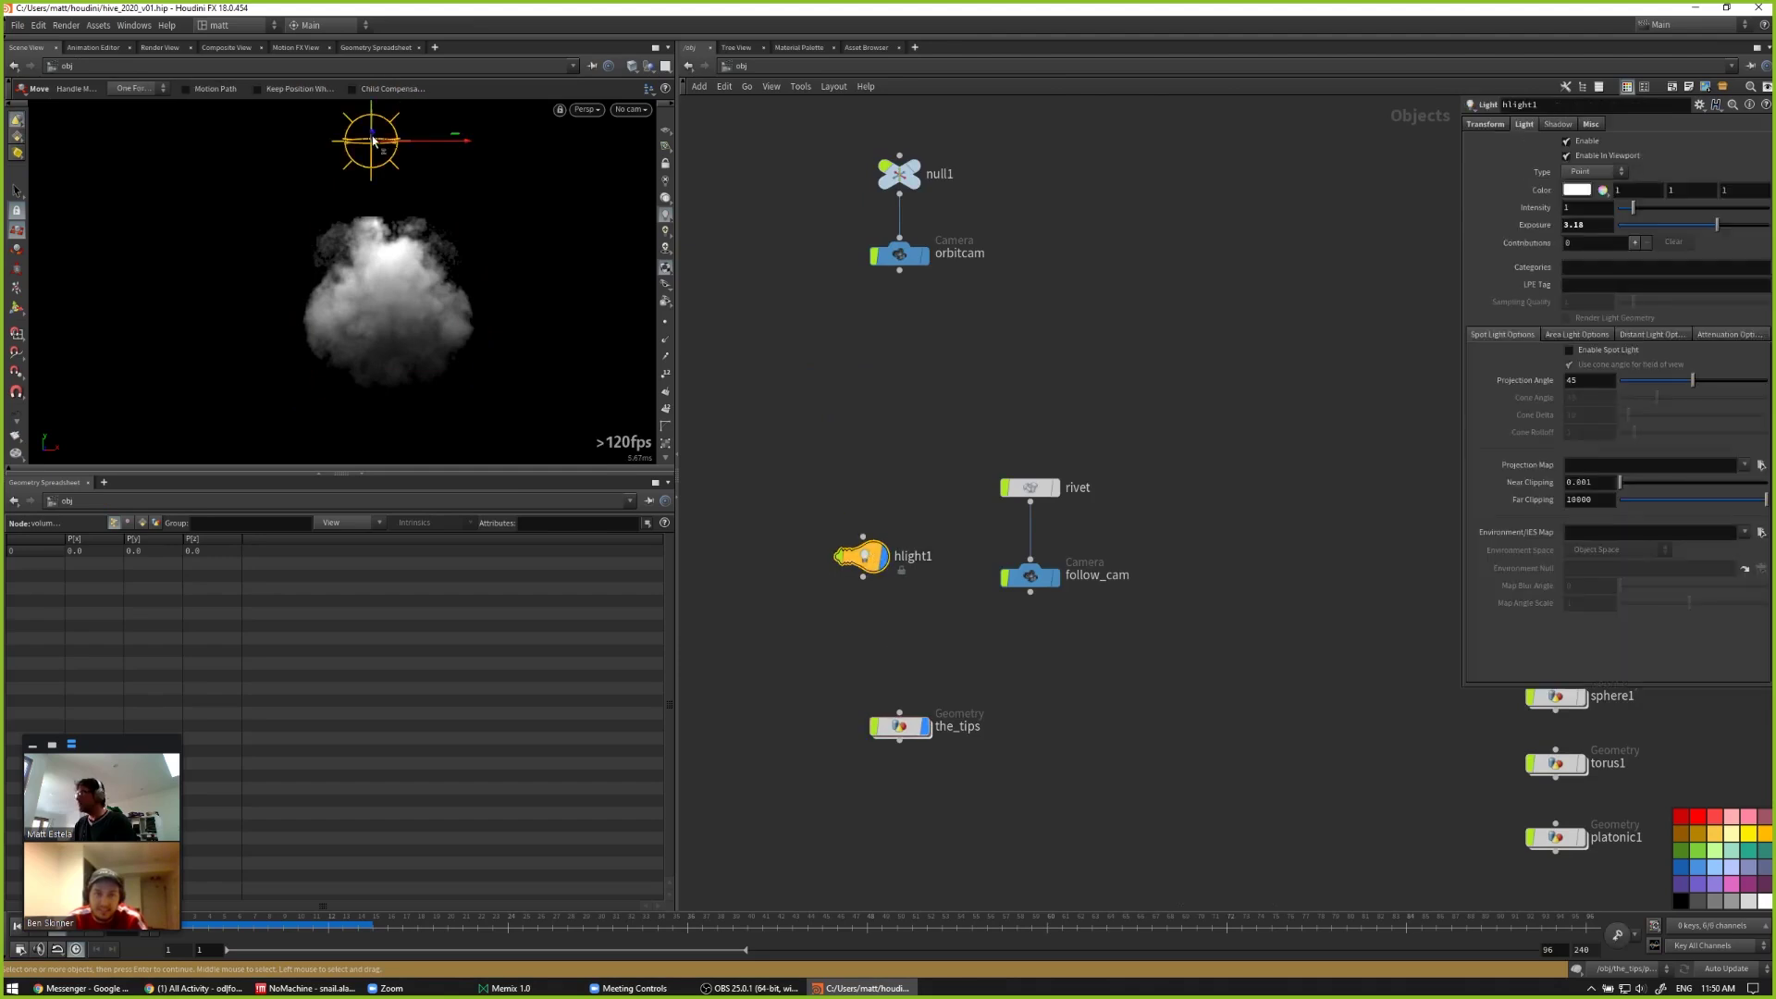
pyautogui.moveTo(370, 141); pyautogui.dragTo(481, 144)
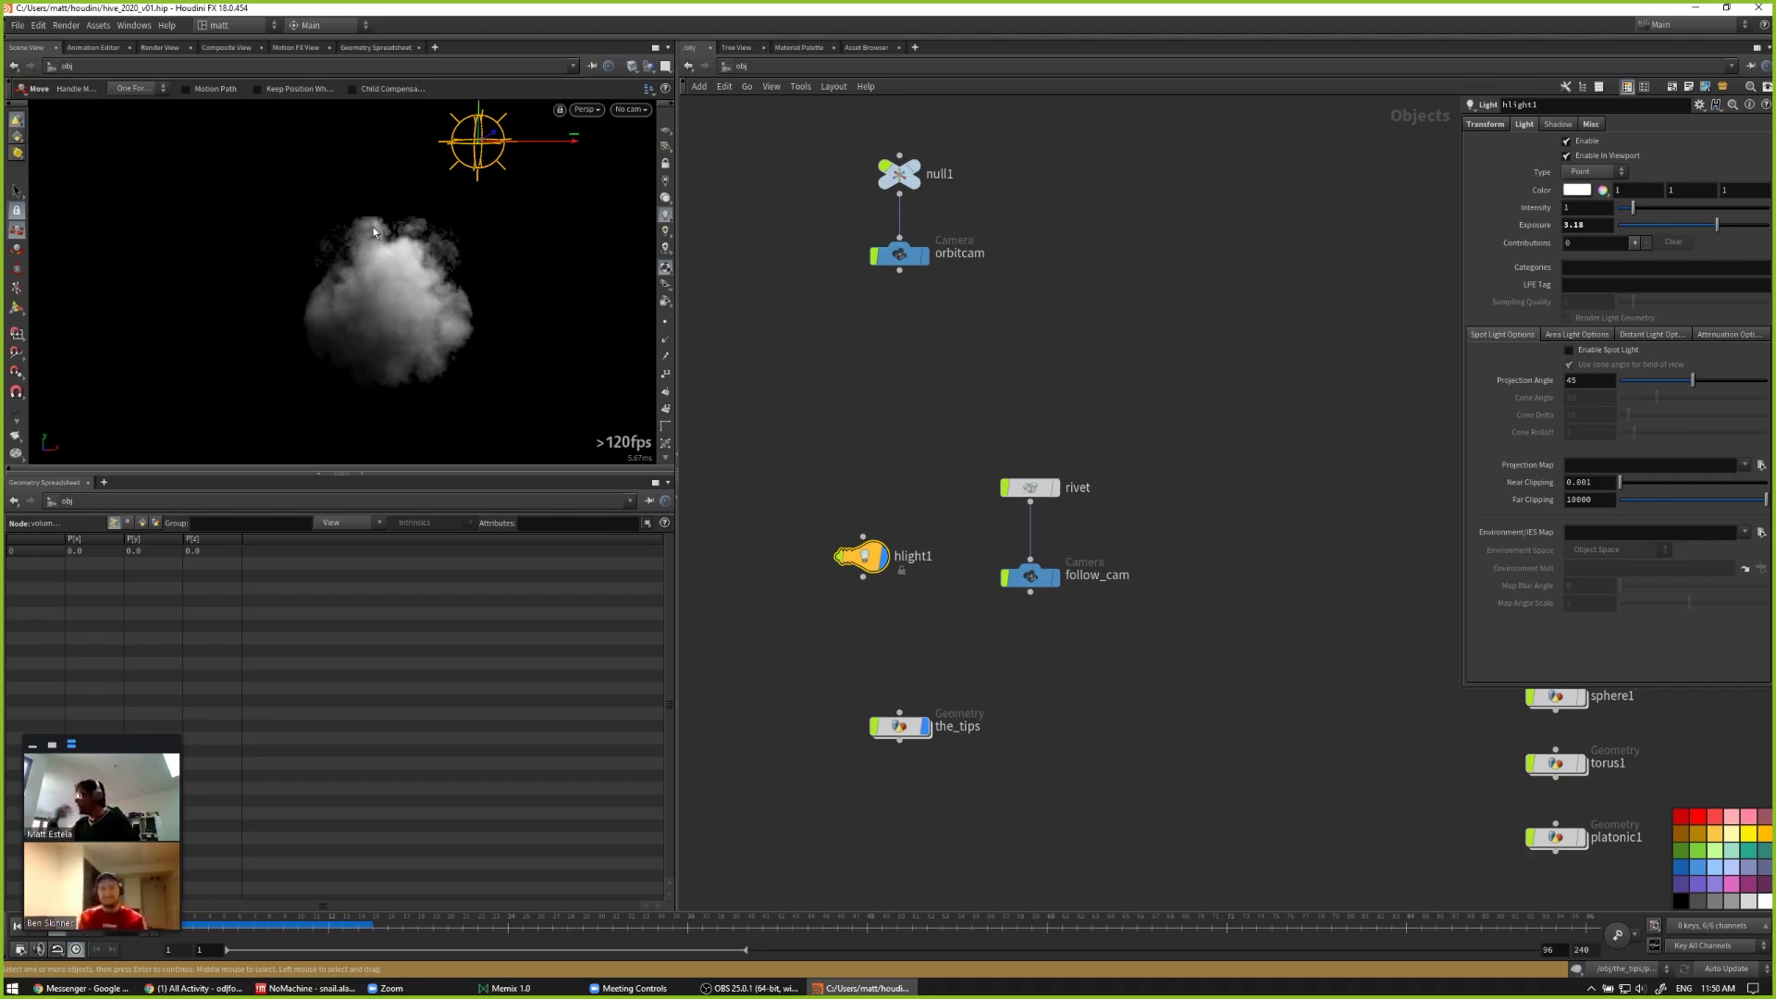
# Step: Uncheck the 3D texture Limit Resolution, close Display Options, then enter the_tips
pyautogui.press('d')
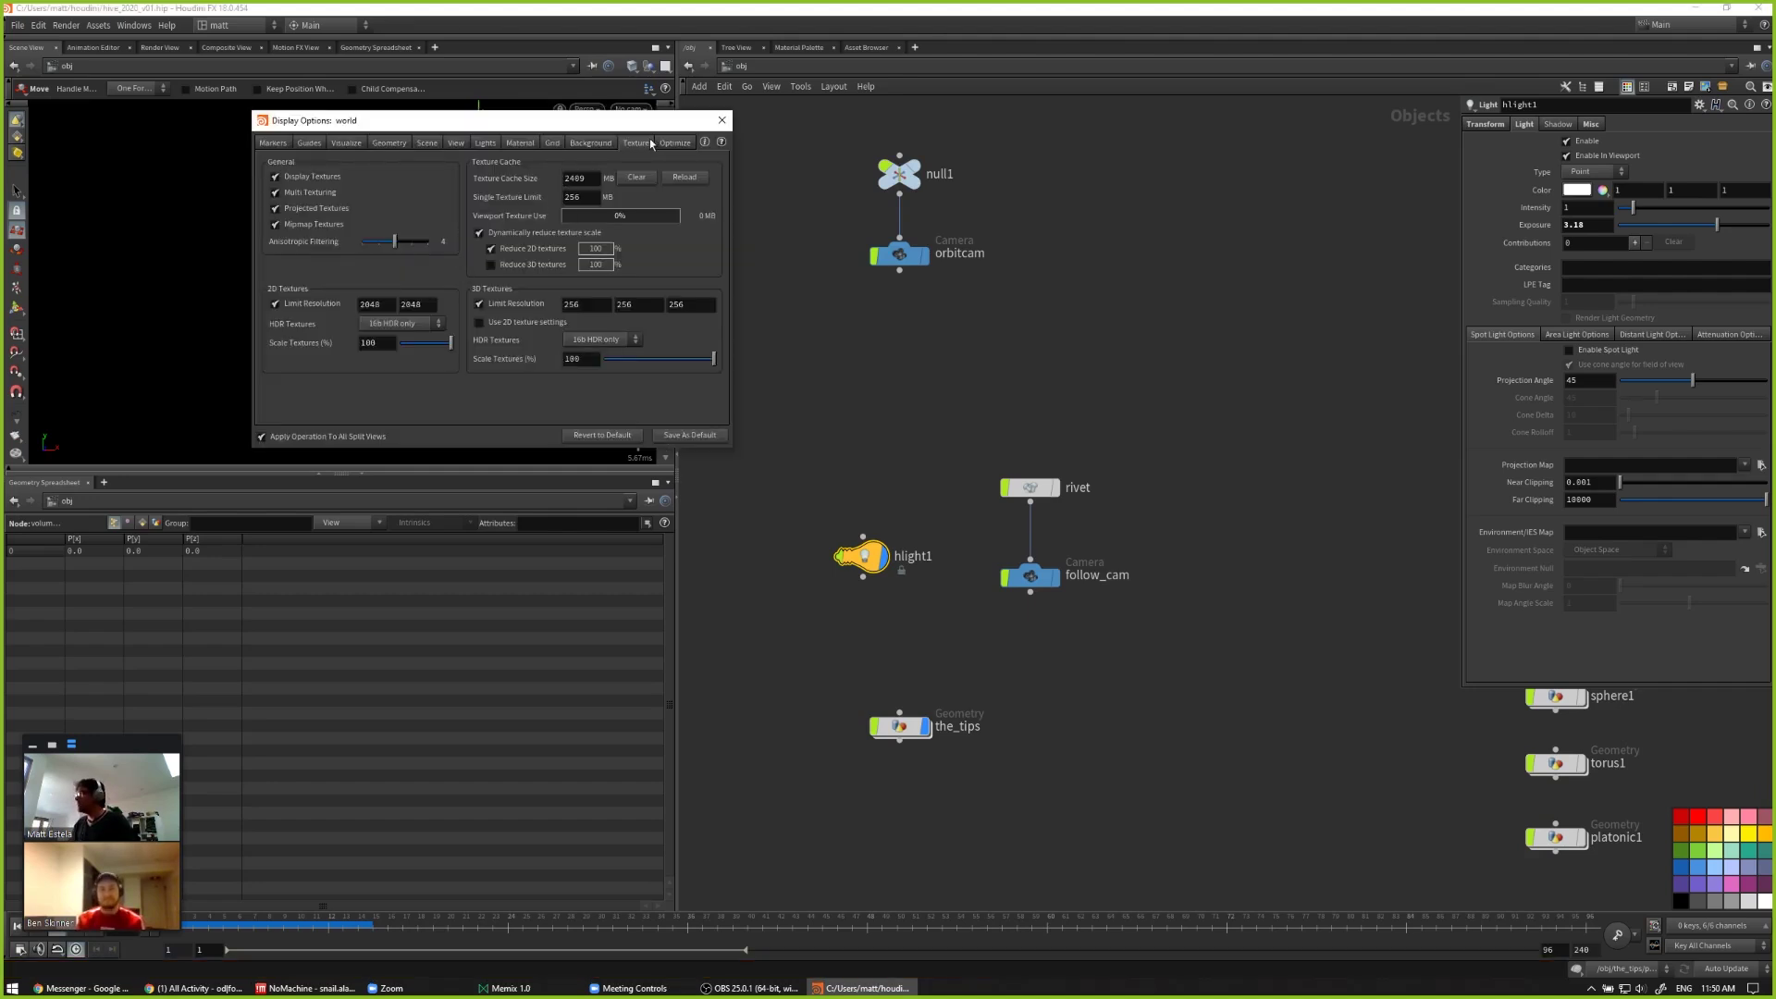
pyautogui.doubleClick(596, 306)
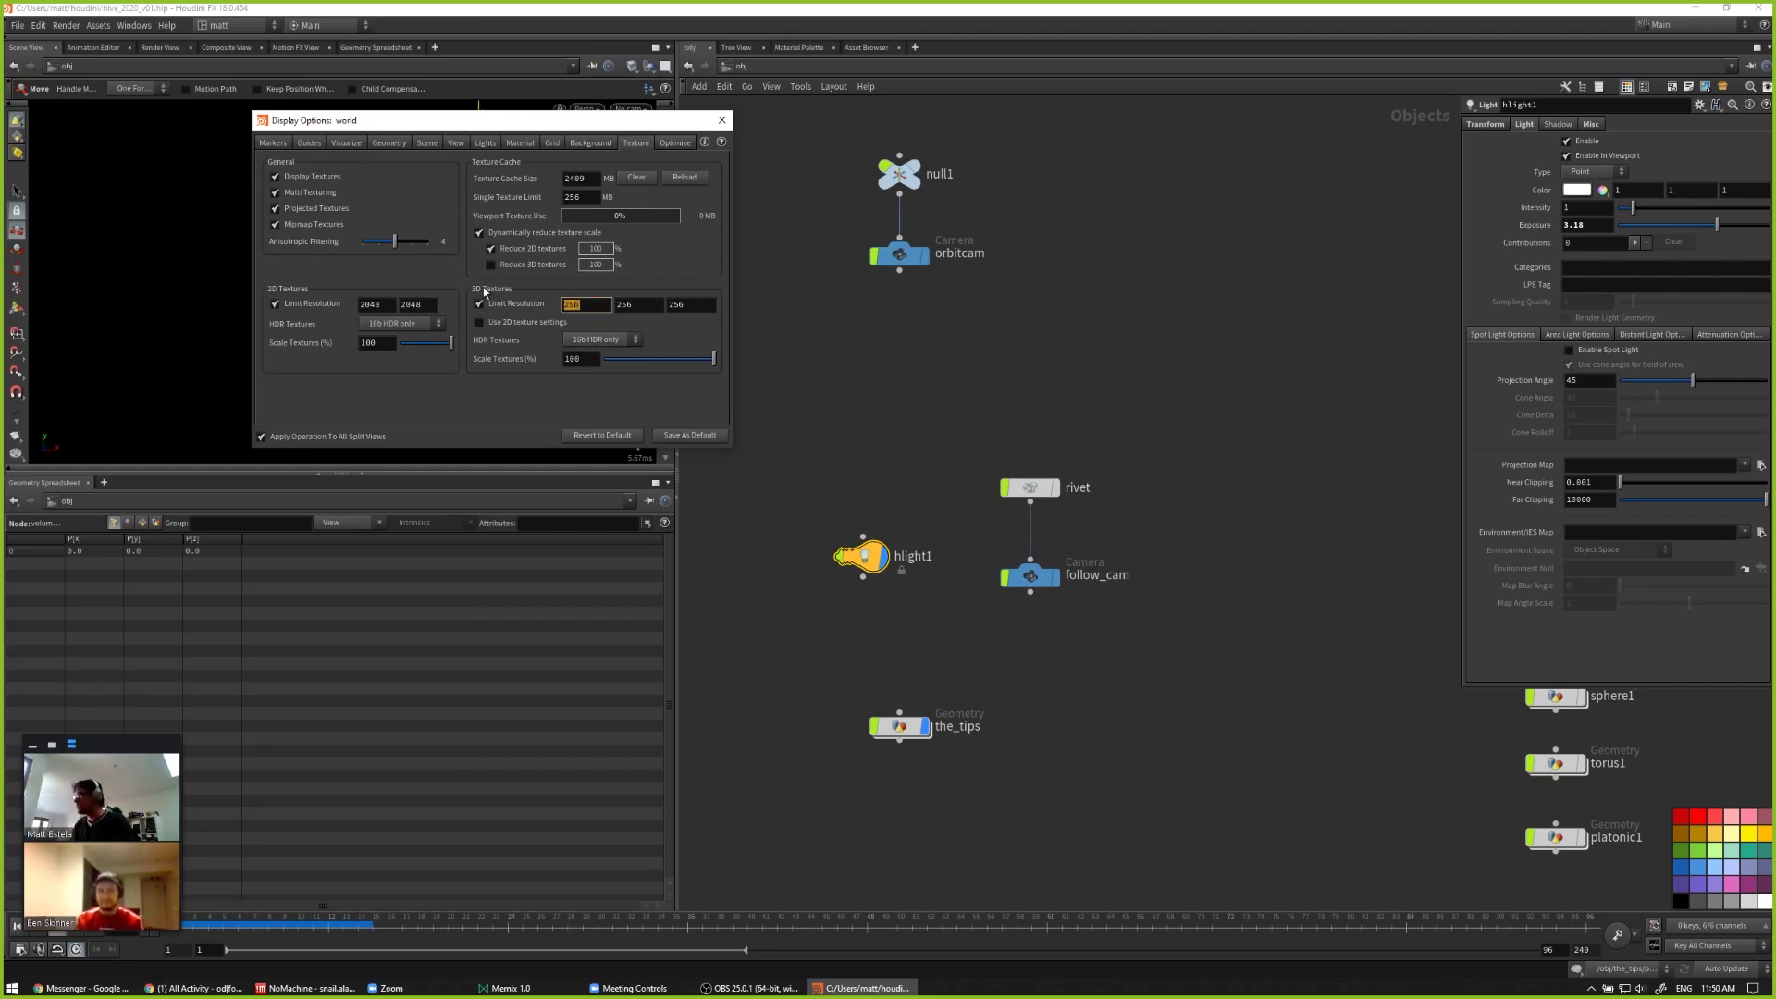
pyautogui.click(480, 304)
pyautogui.click(722, 121)
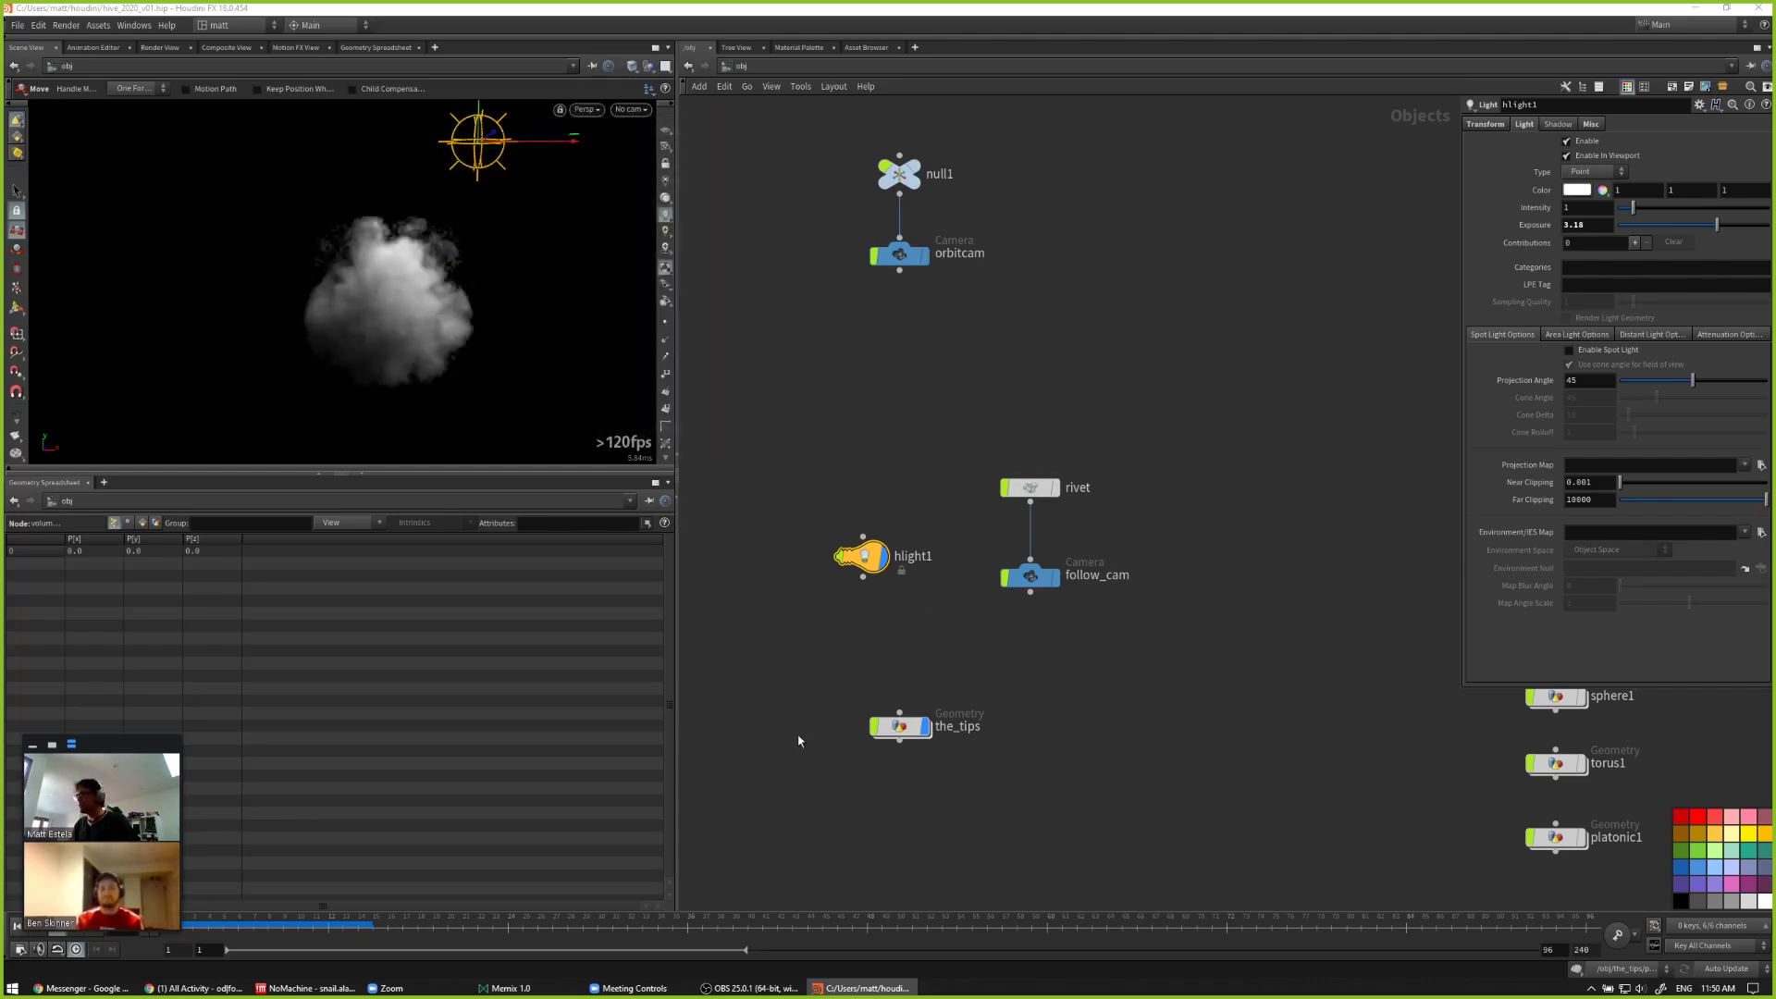
pyautogui.doubleClick(900, 726)
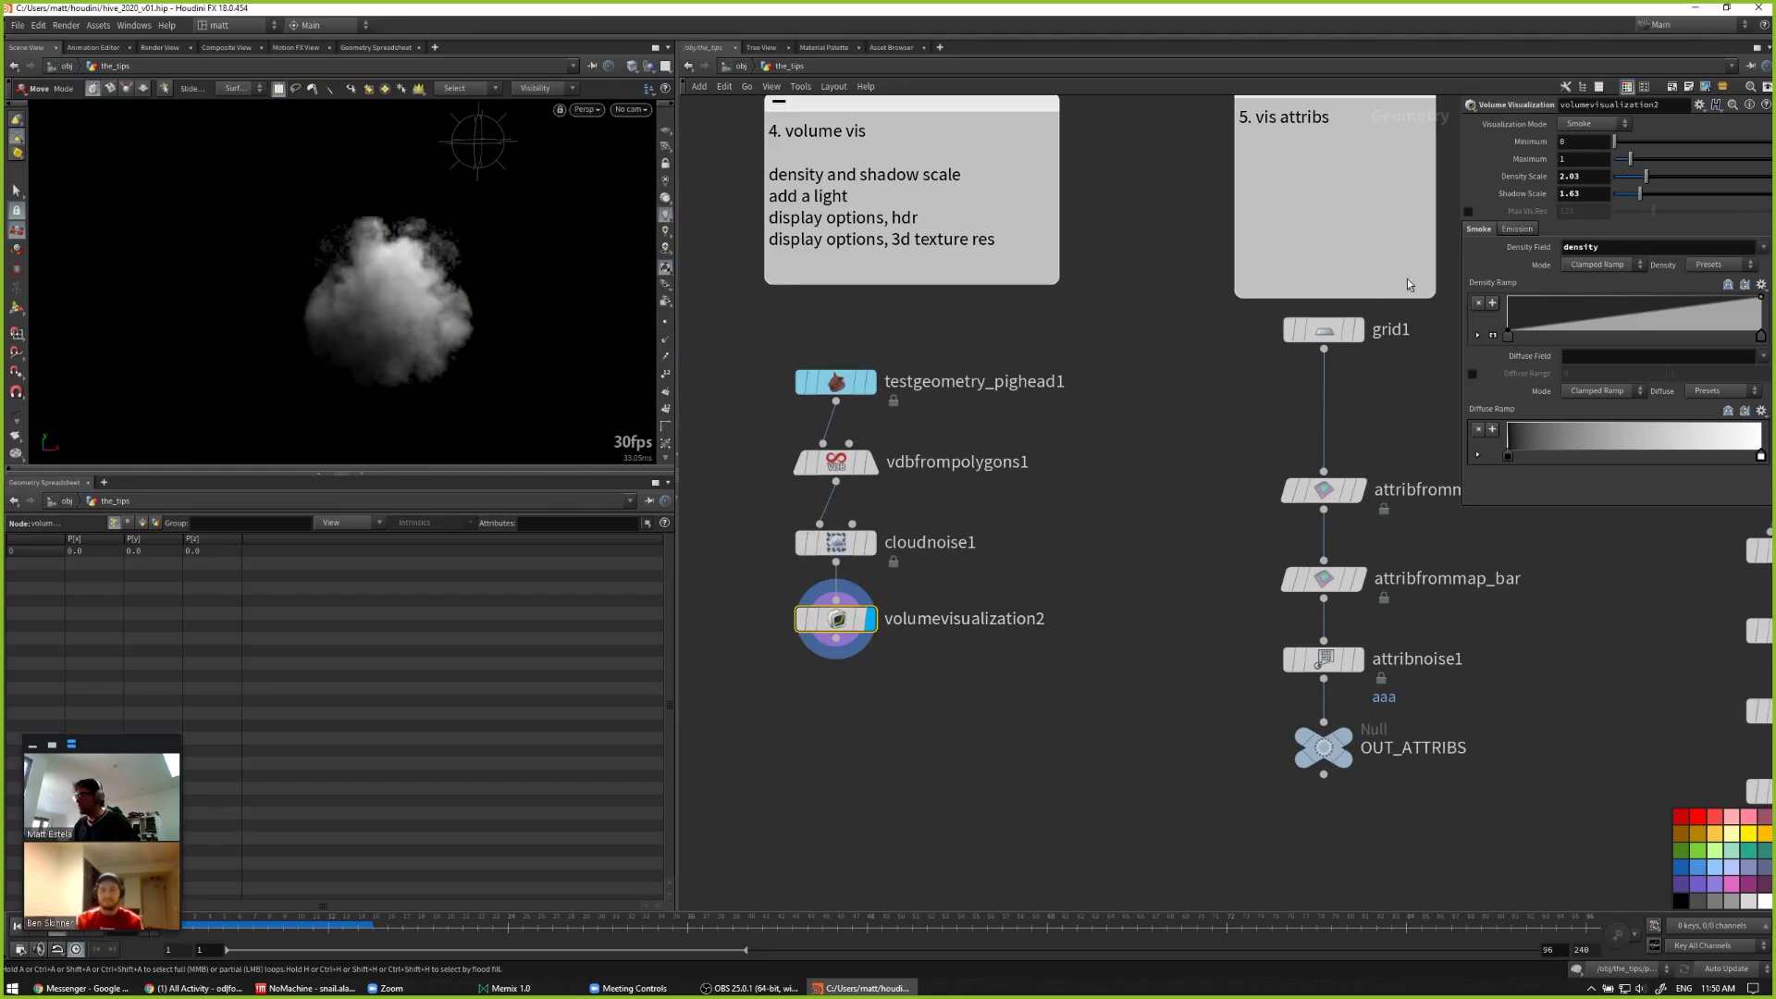
# Step: Cap volumevisualization2's Max Vis Res at 512, then pan the network to the pyro nodes
pyautogui.click(1469, 211)
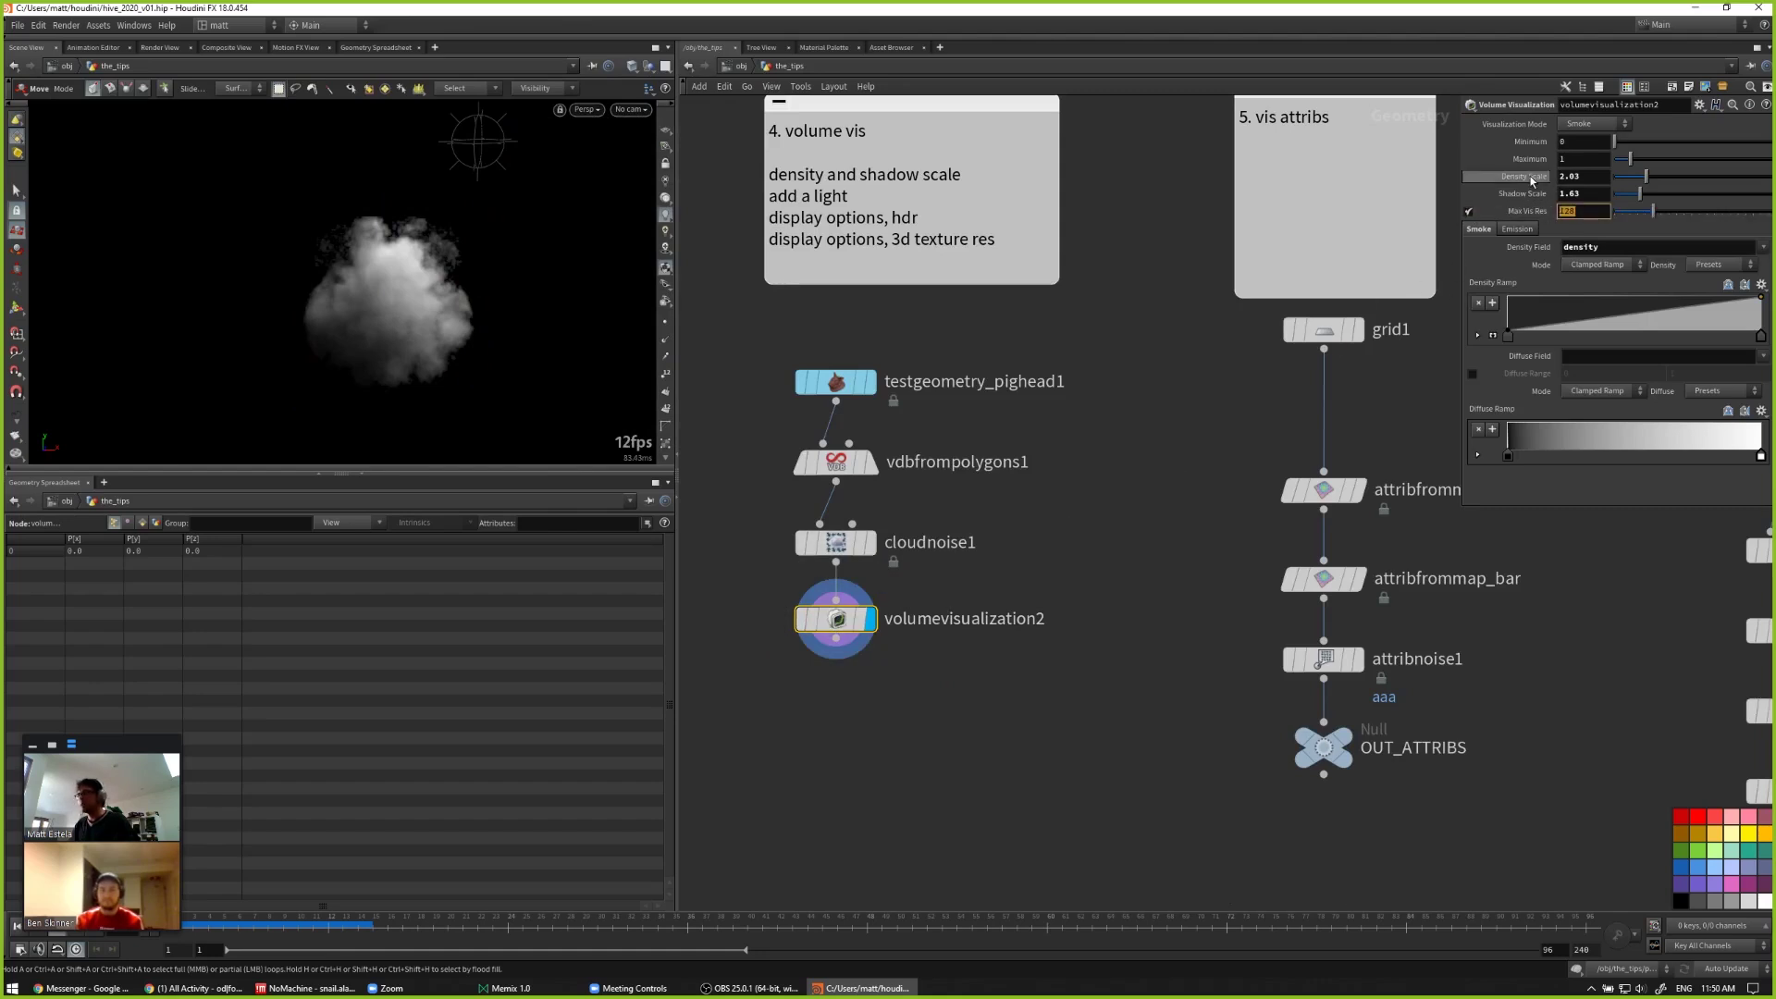
pyautogui.write('512')
pyautogui.press('Return')
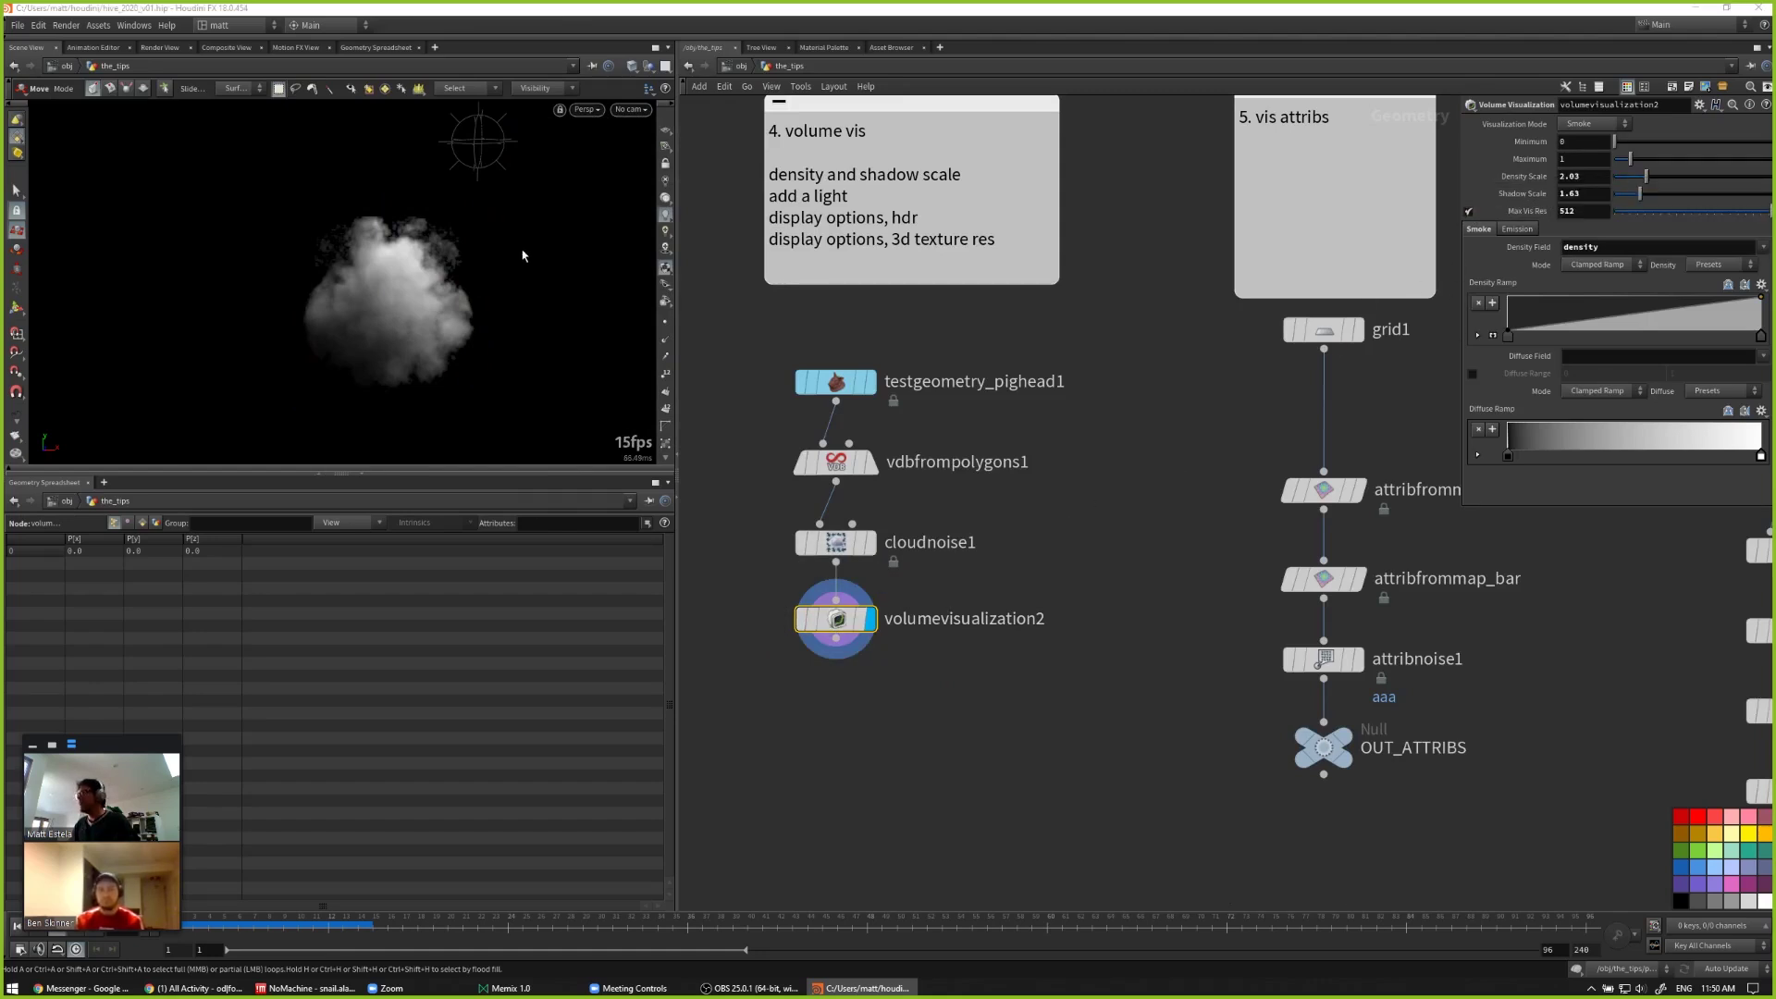
pyautogui.keyDown('alt'); pyautogui.moveTo(522, 256); pyautogui.dragTo(504, 250); pyautogui.keyUp('alt')
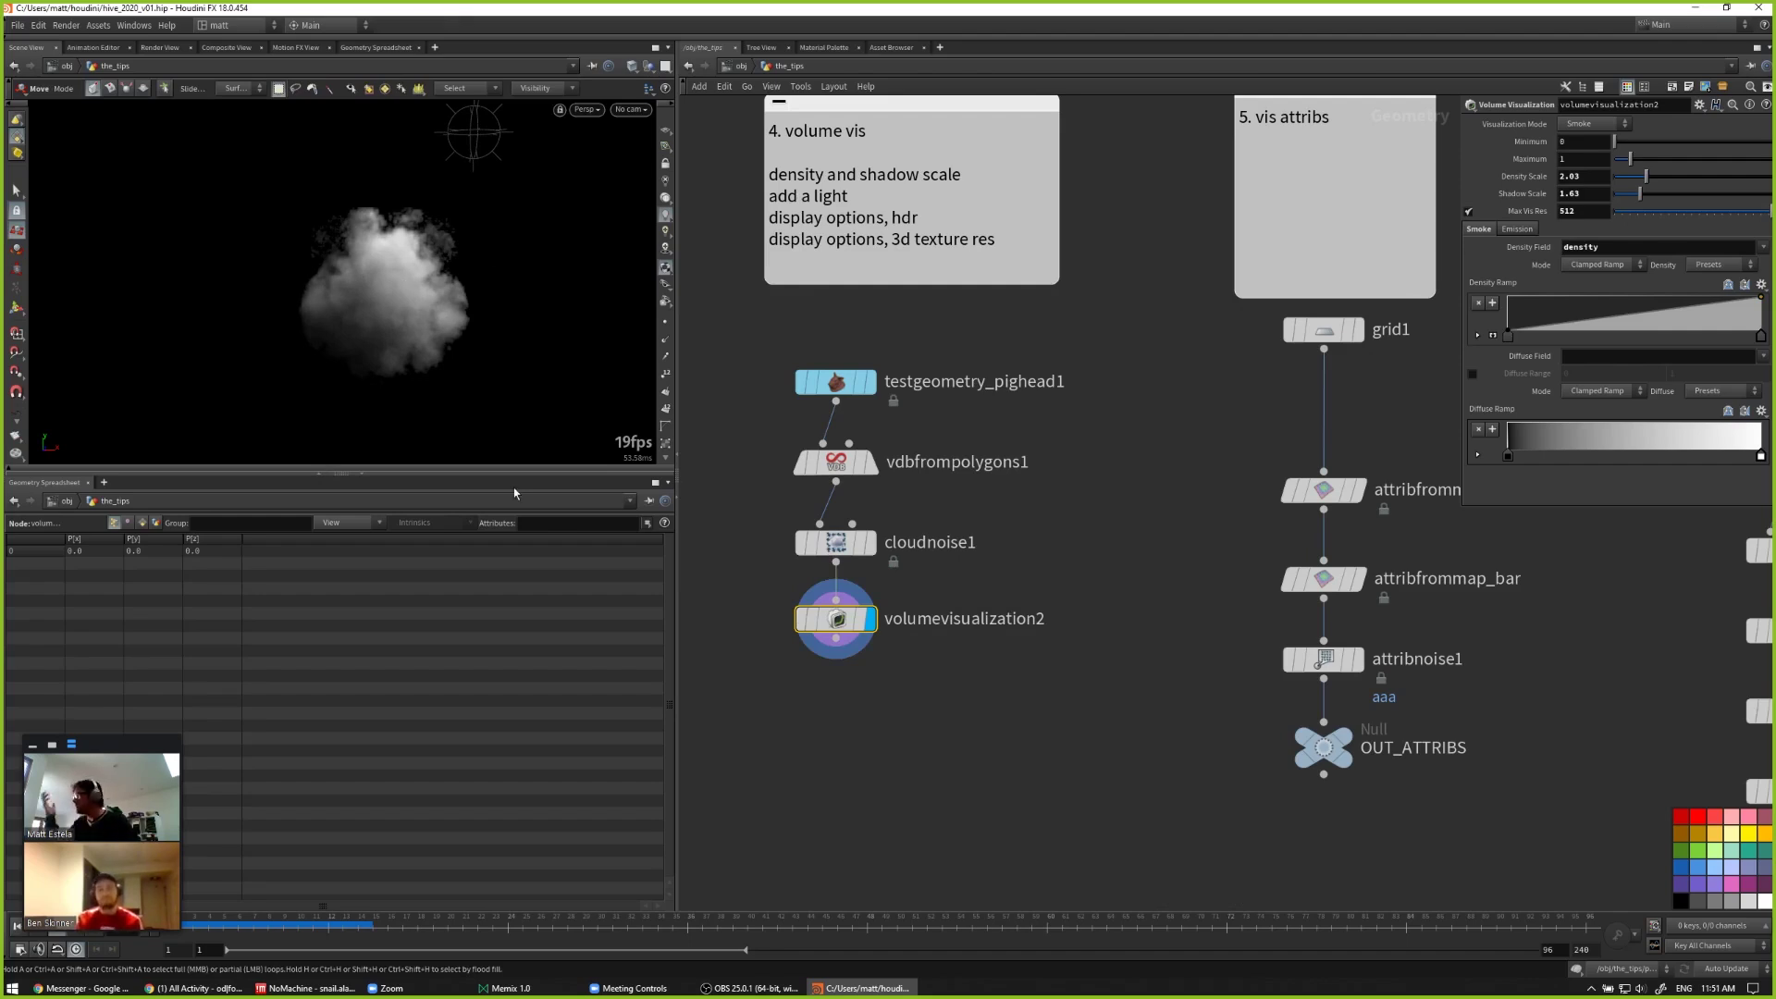
pyautogui.moveTo(934, 592); pyautogui.dragTo(810, 629, button='middle')
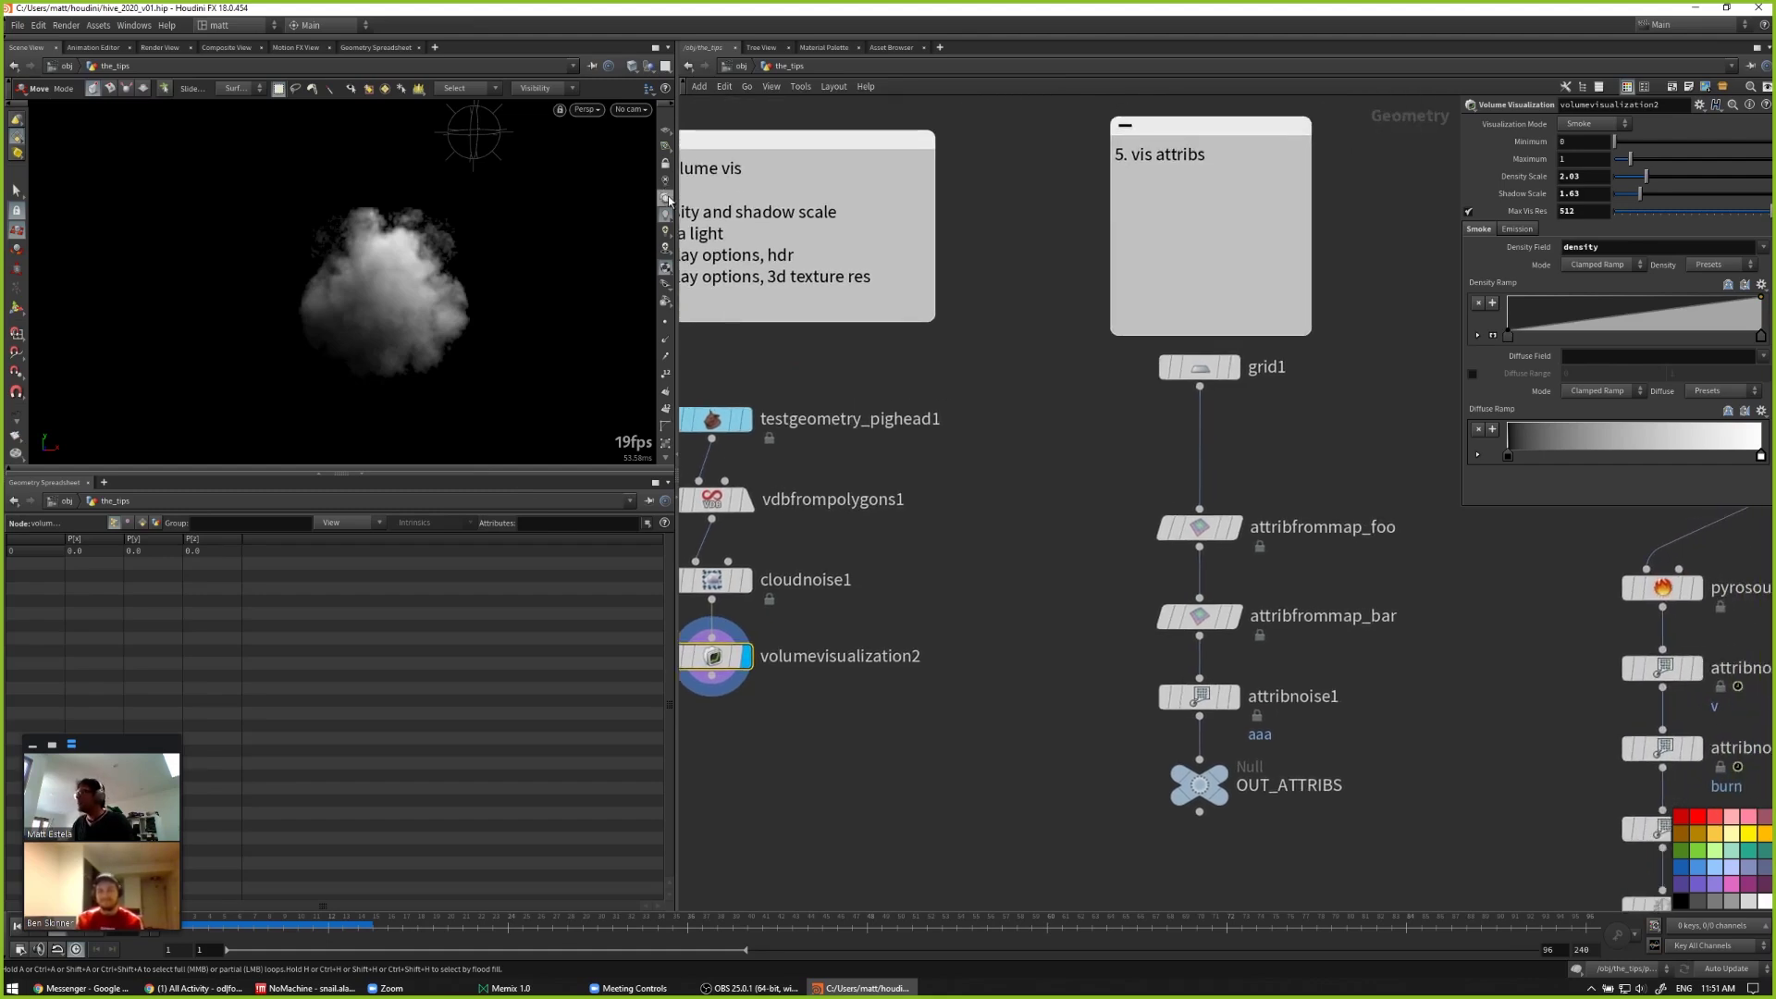
# Step: Display grid1 and frame it in the viewport with wireframe edges shown
pyautogui.moveTo(990, 397); pyautogui.dragTo(820, 388, button='middle')
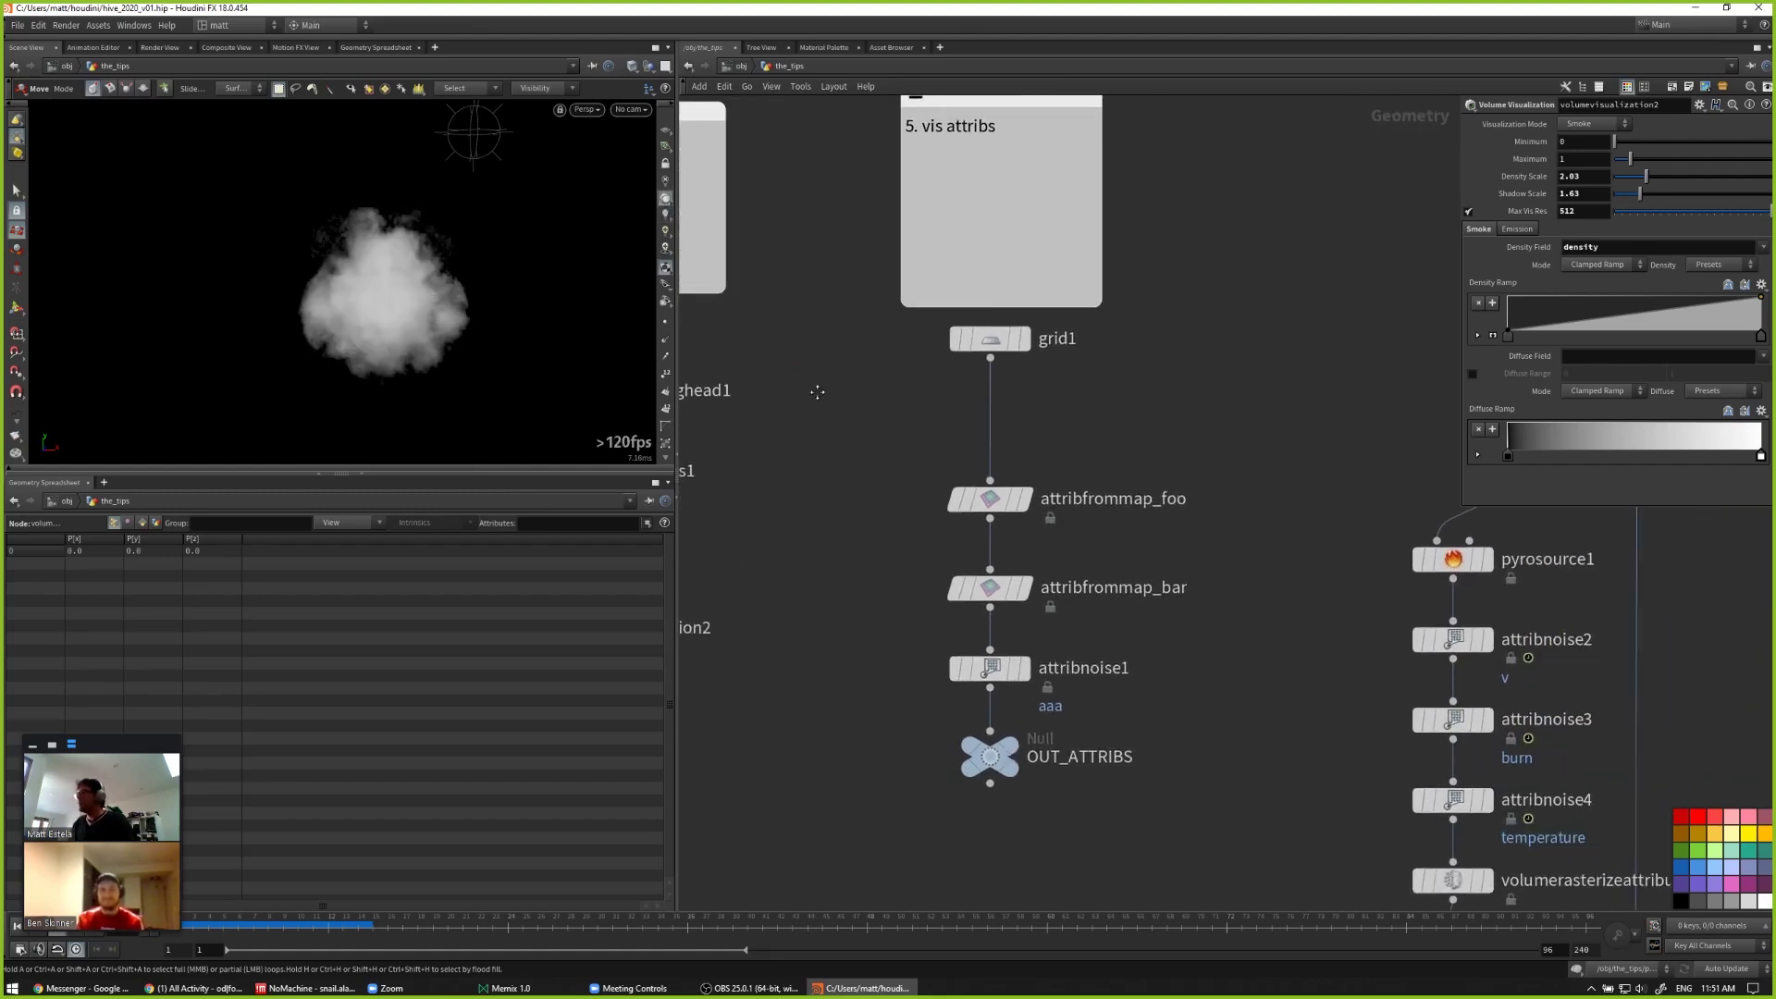
pyautogui.click(972, 341)
pyautogui.press('r')
pyautogui.press('f')
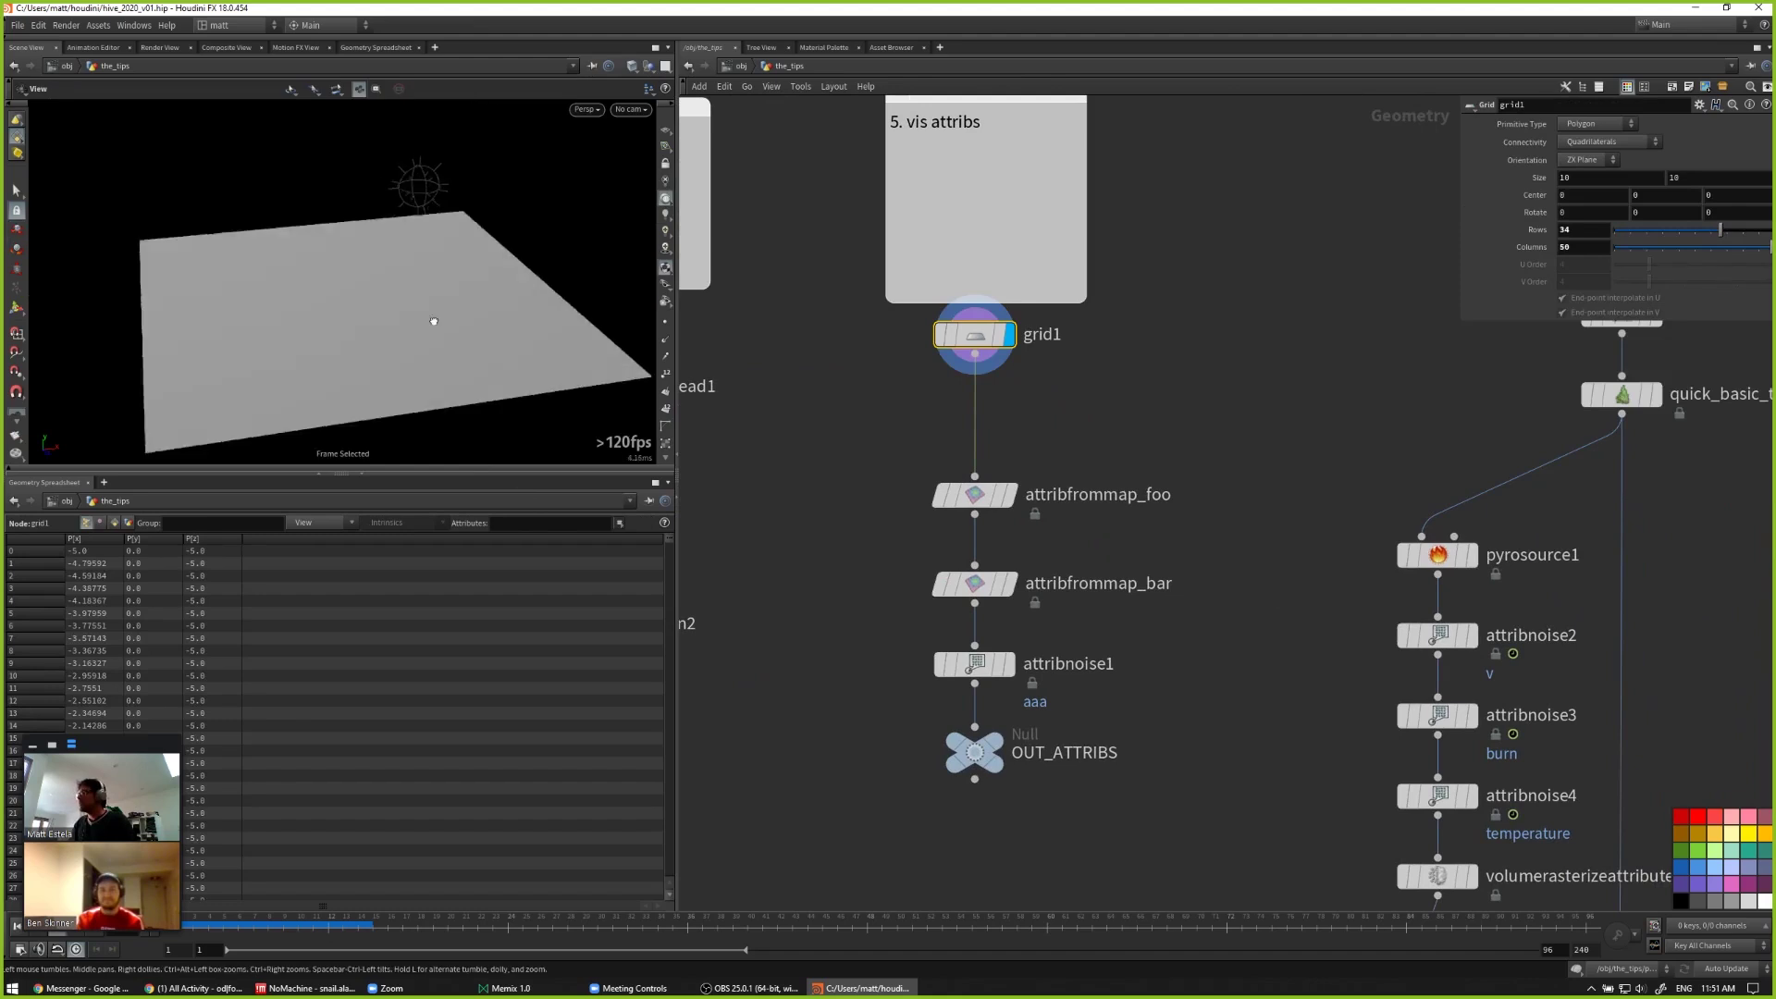
pyautogui.press('t')
pyautogui.moveTo(423, 329); pyautogui.dragTo(370, 324)
pyautogui.moveTo(871, 547); pyautogui.dragTo(828, 468, button='middle')
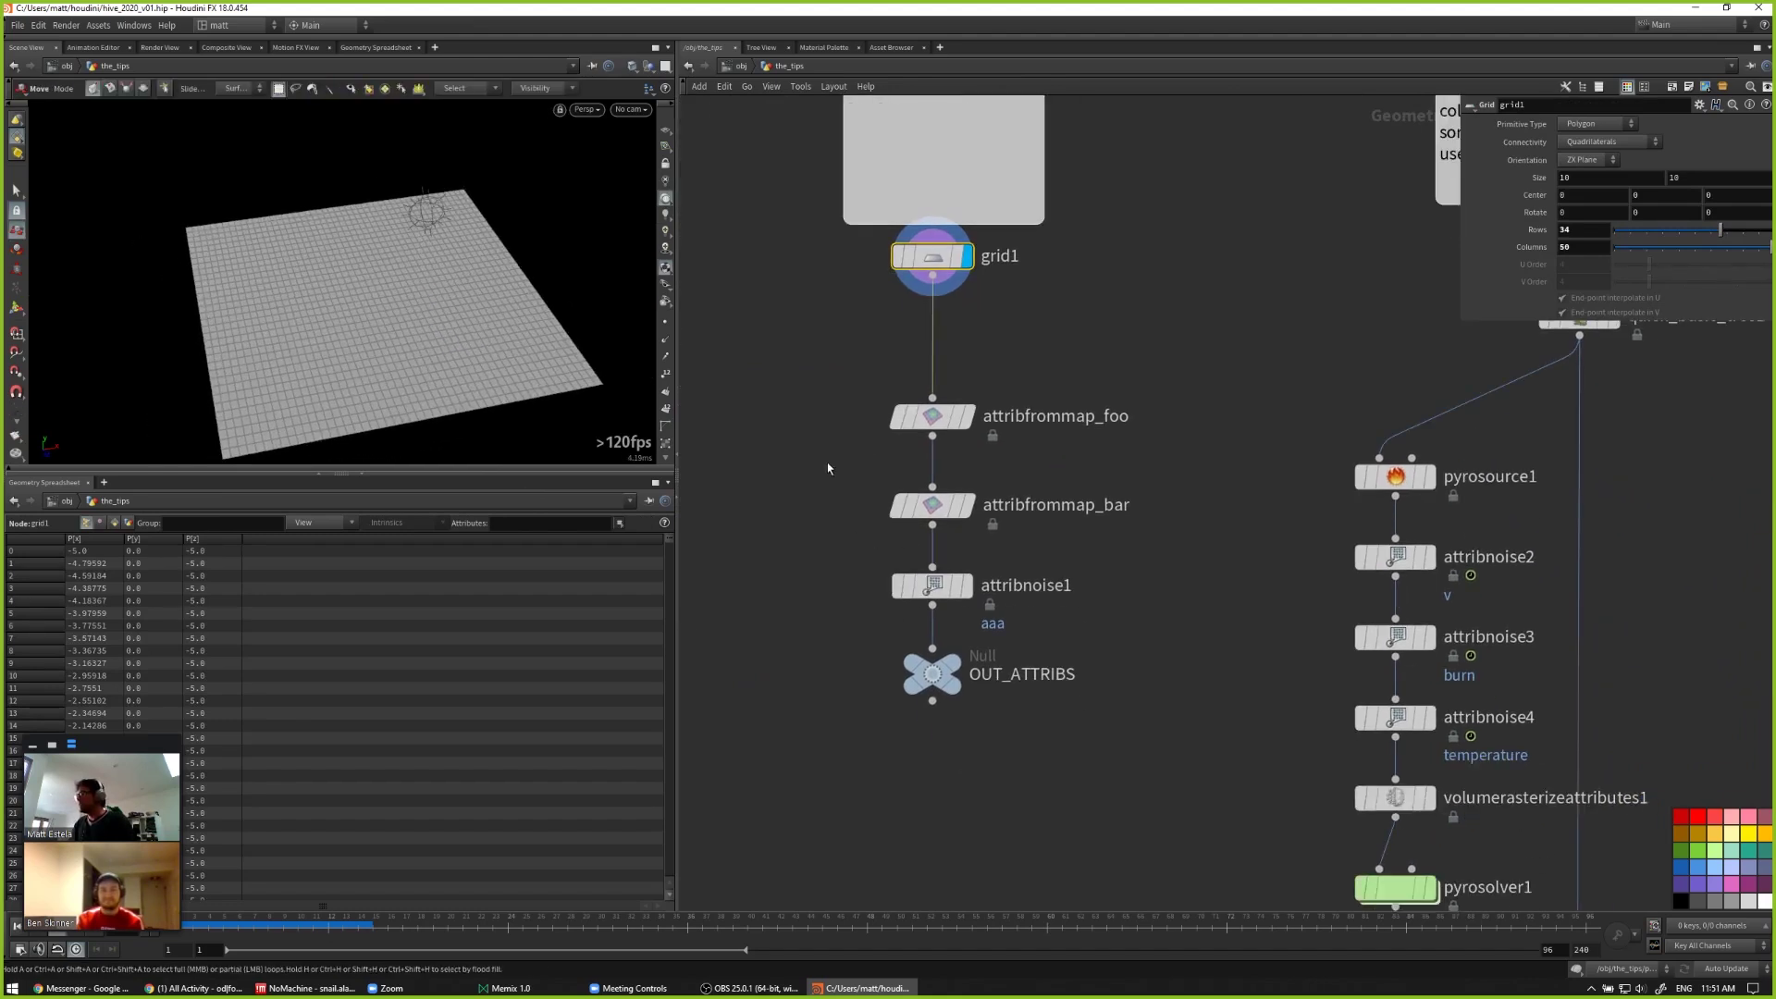
# Step: Display attribfrommap_foo, preview its foo attribute from node info, then display attribnoise1
pyautogui.click(932, 419)
pyautogui.press('r')
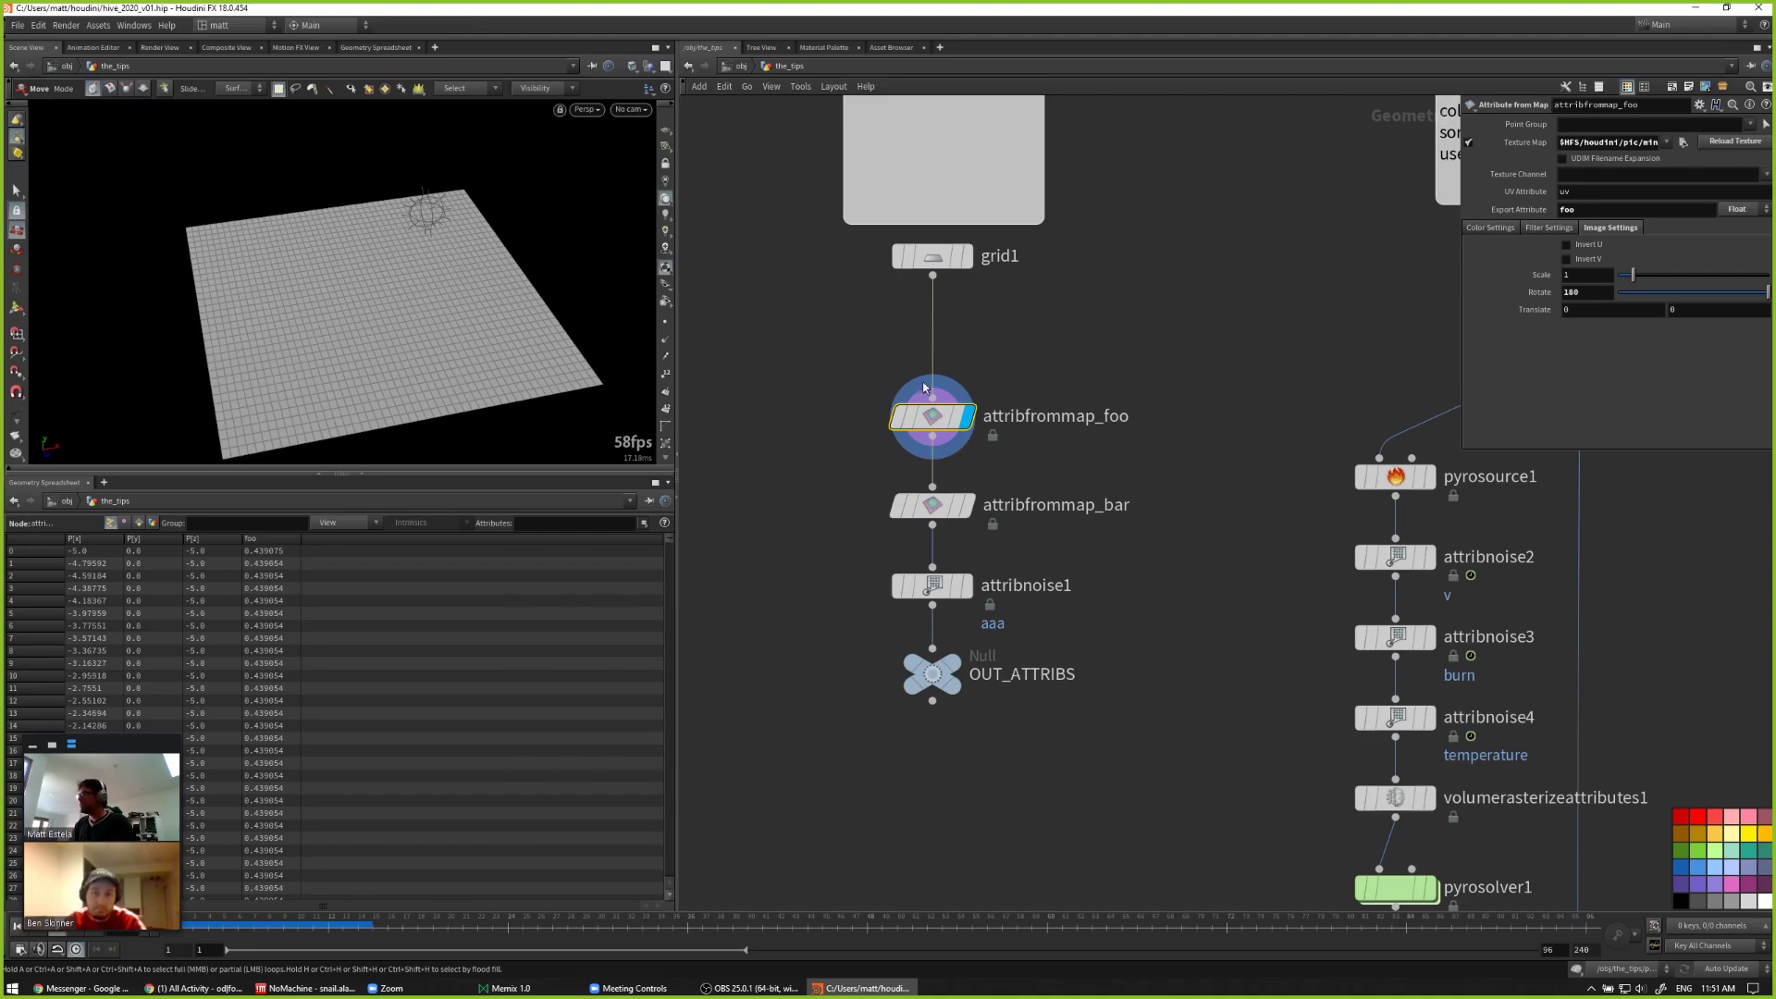
pyautogui.moveTo(940, 419)
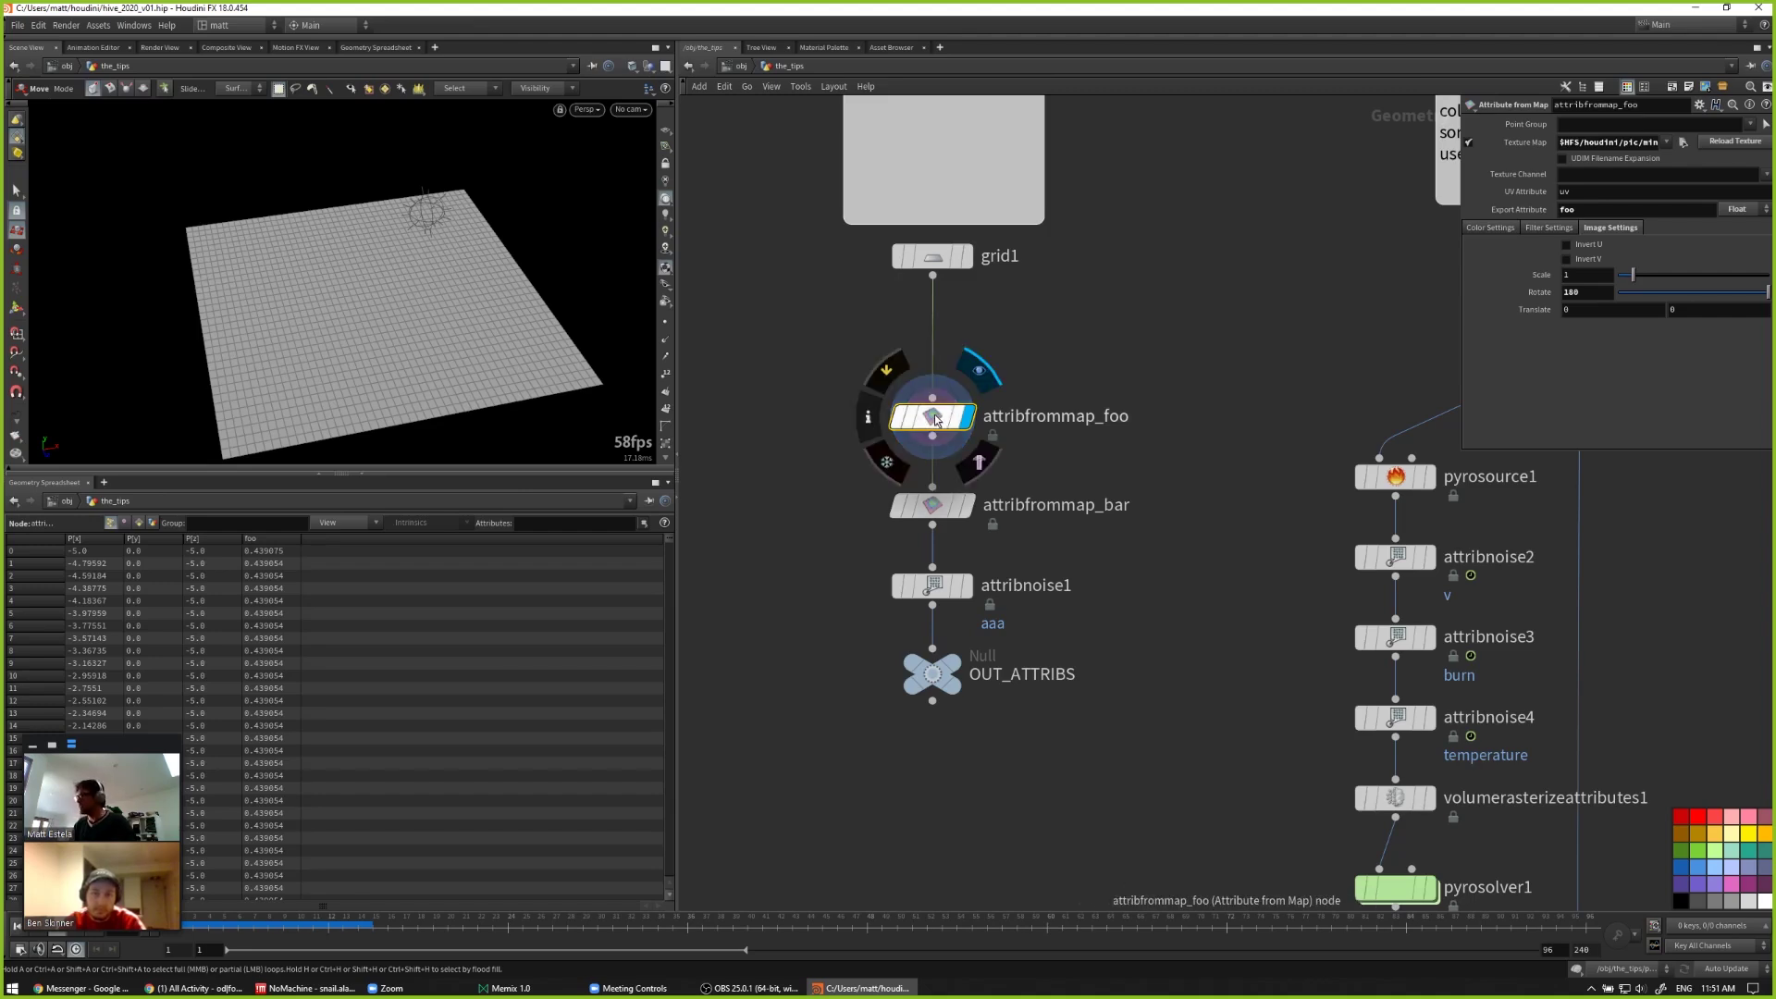
pyautogui.click(869, 419)
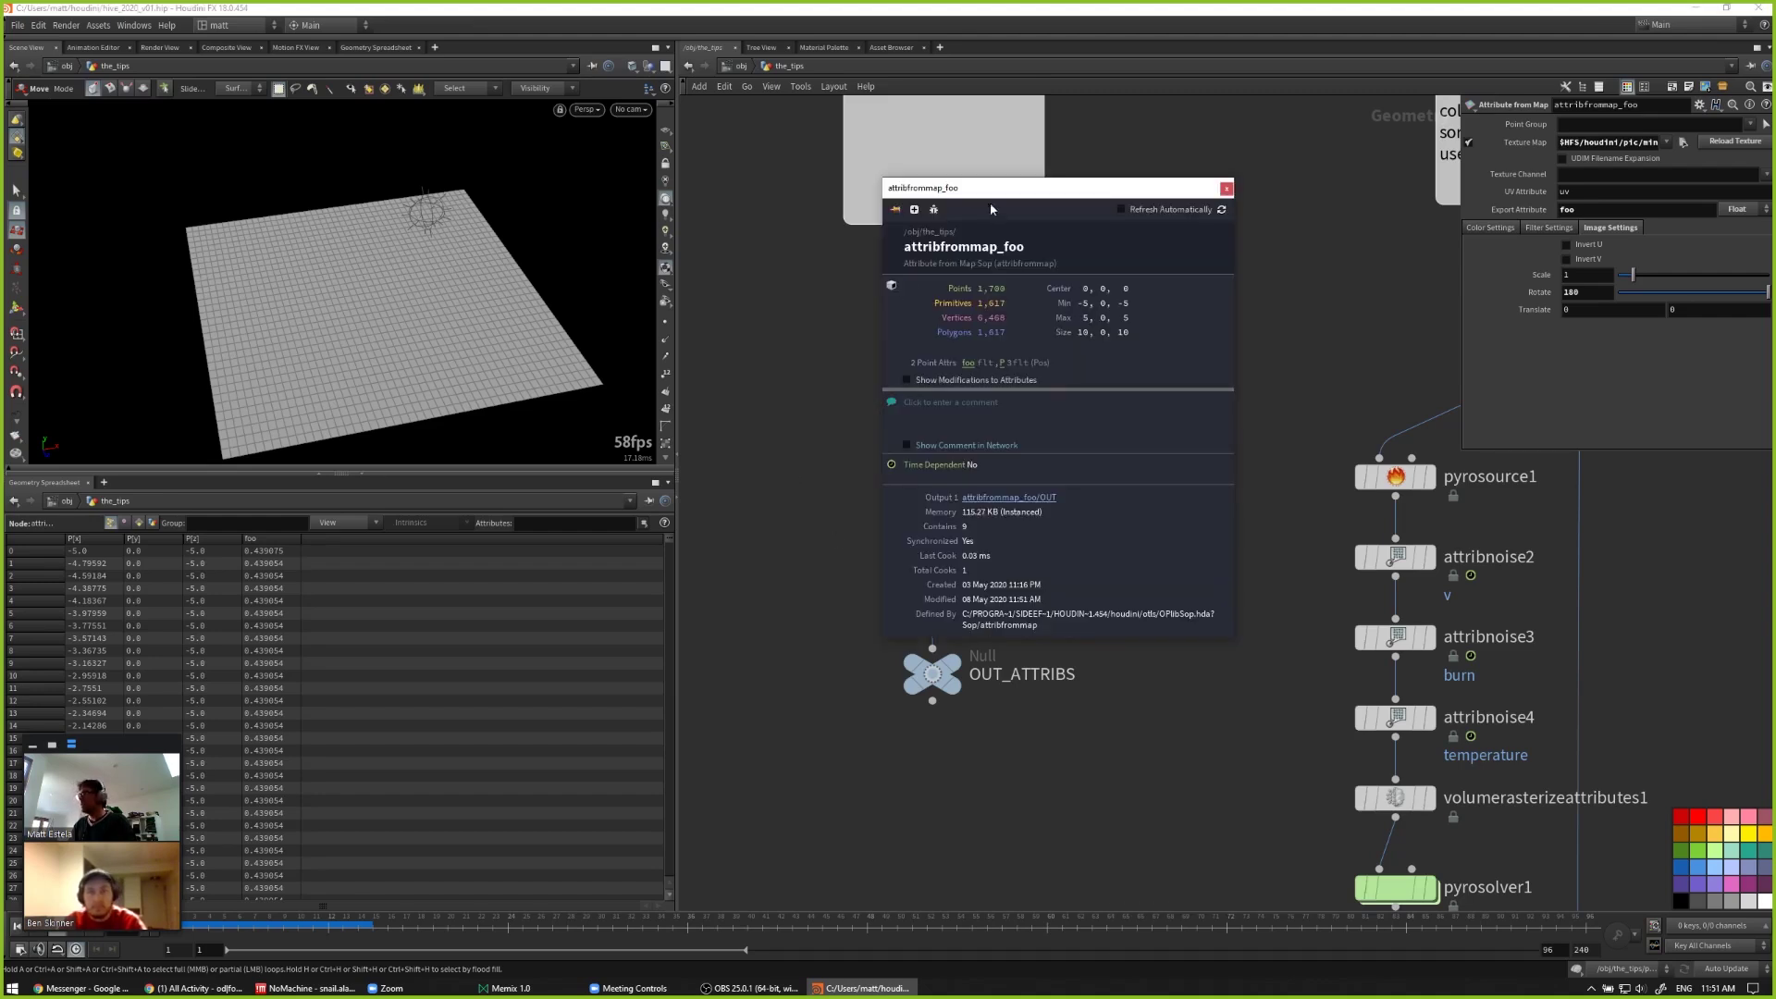
pyautogui.click(968, 365)
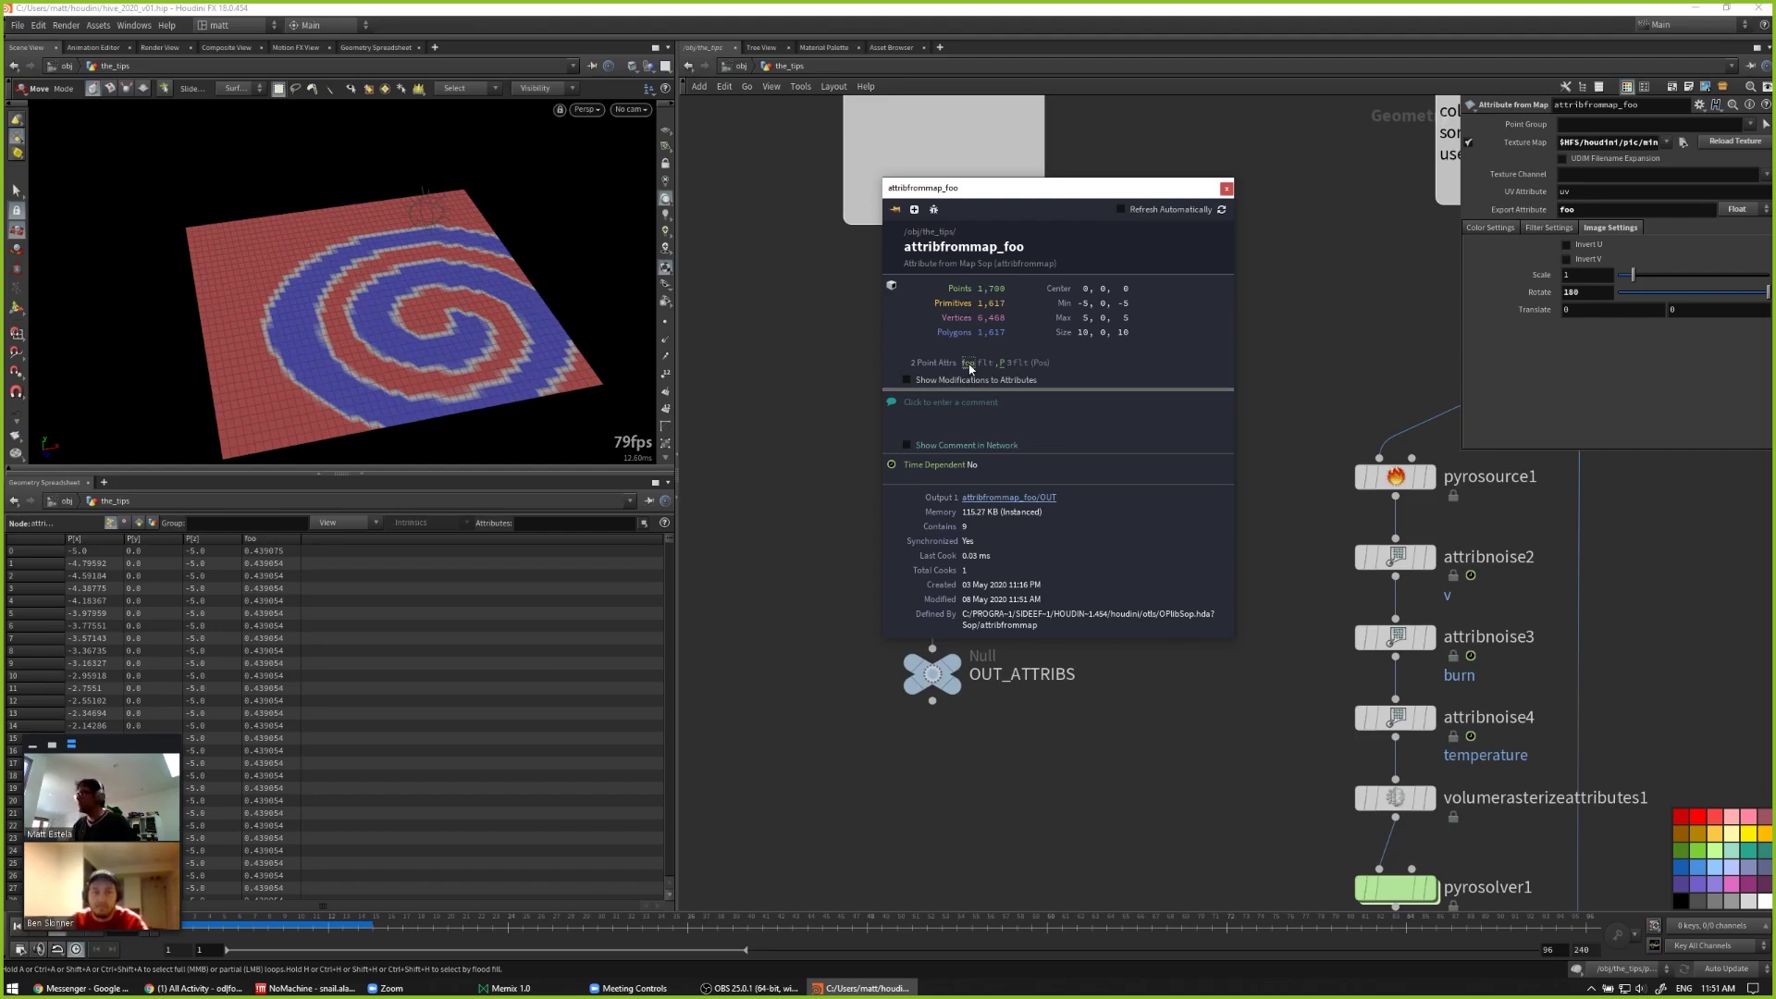
pyautogui.click(968, 365)
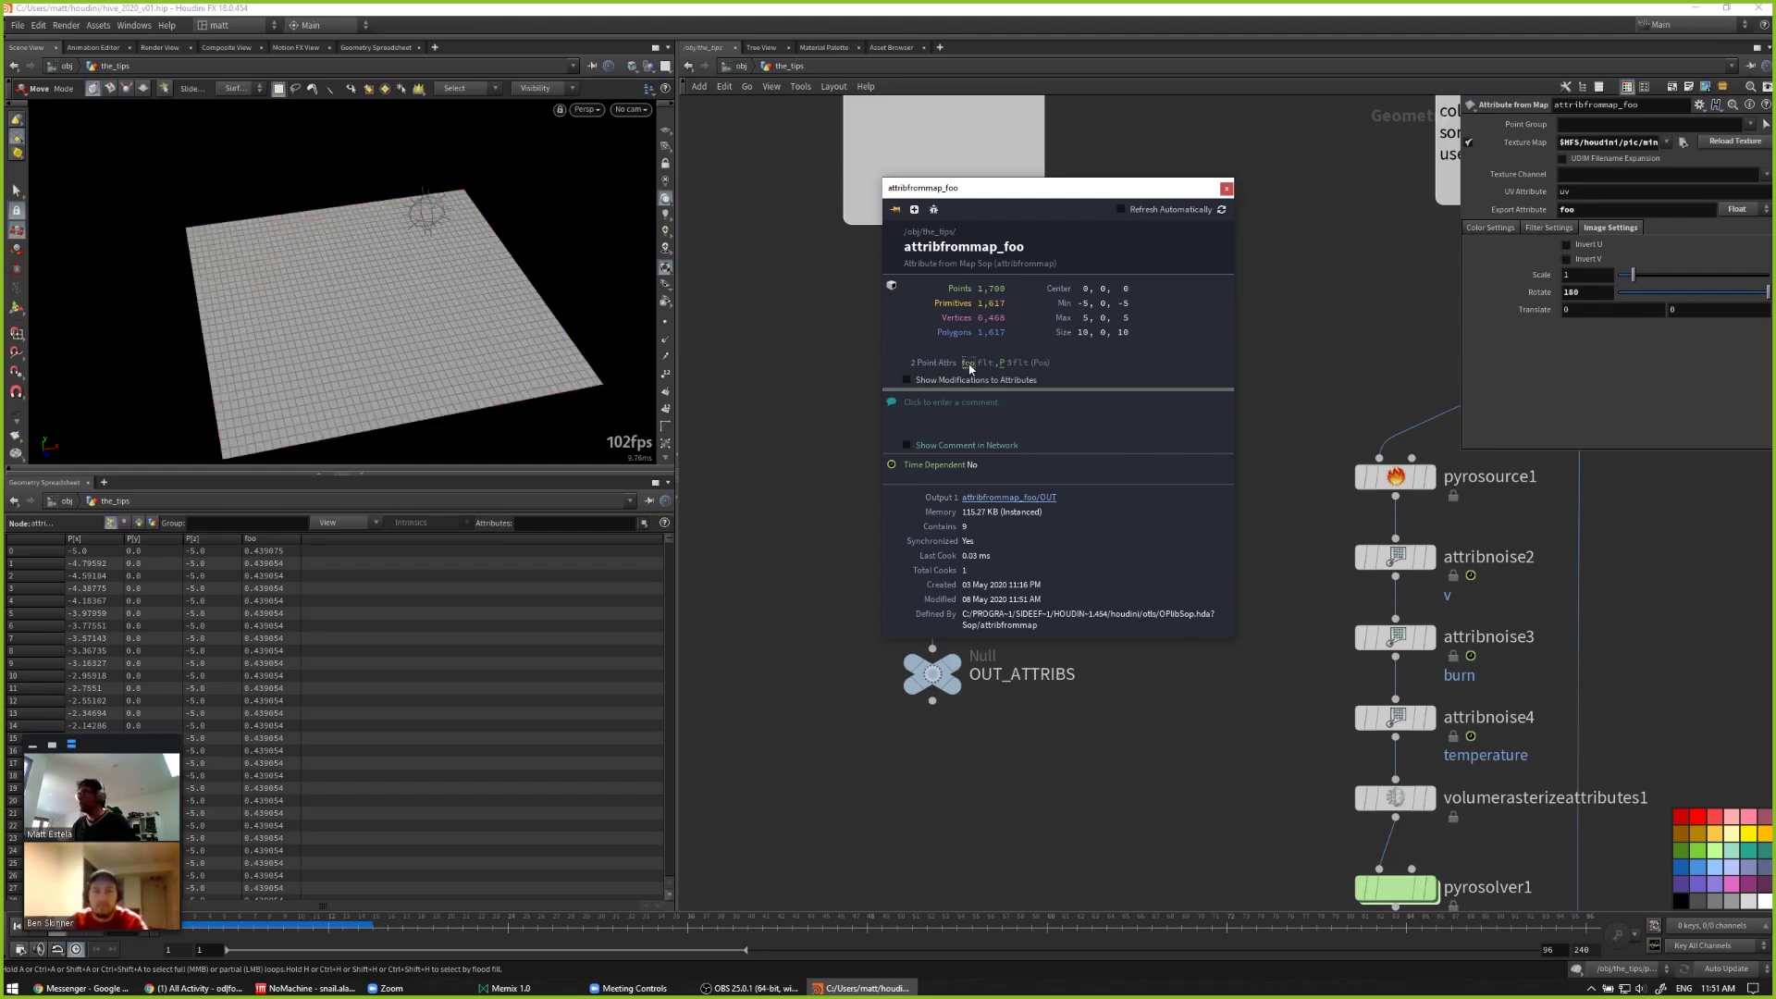
pyautogui.click(1226, 190)
pyautogui.moveTo(932, 514)
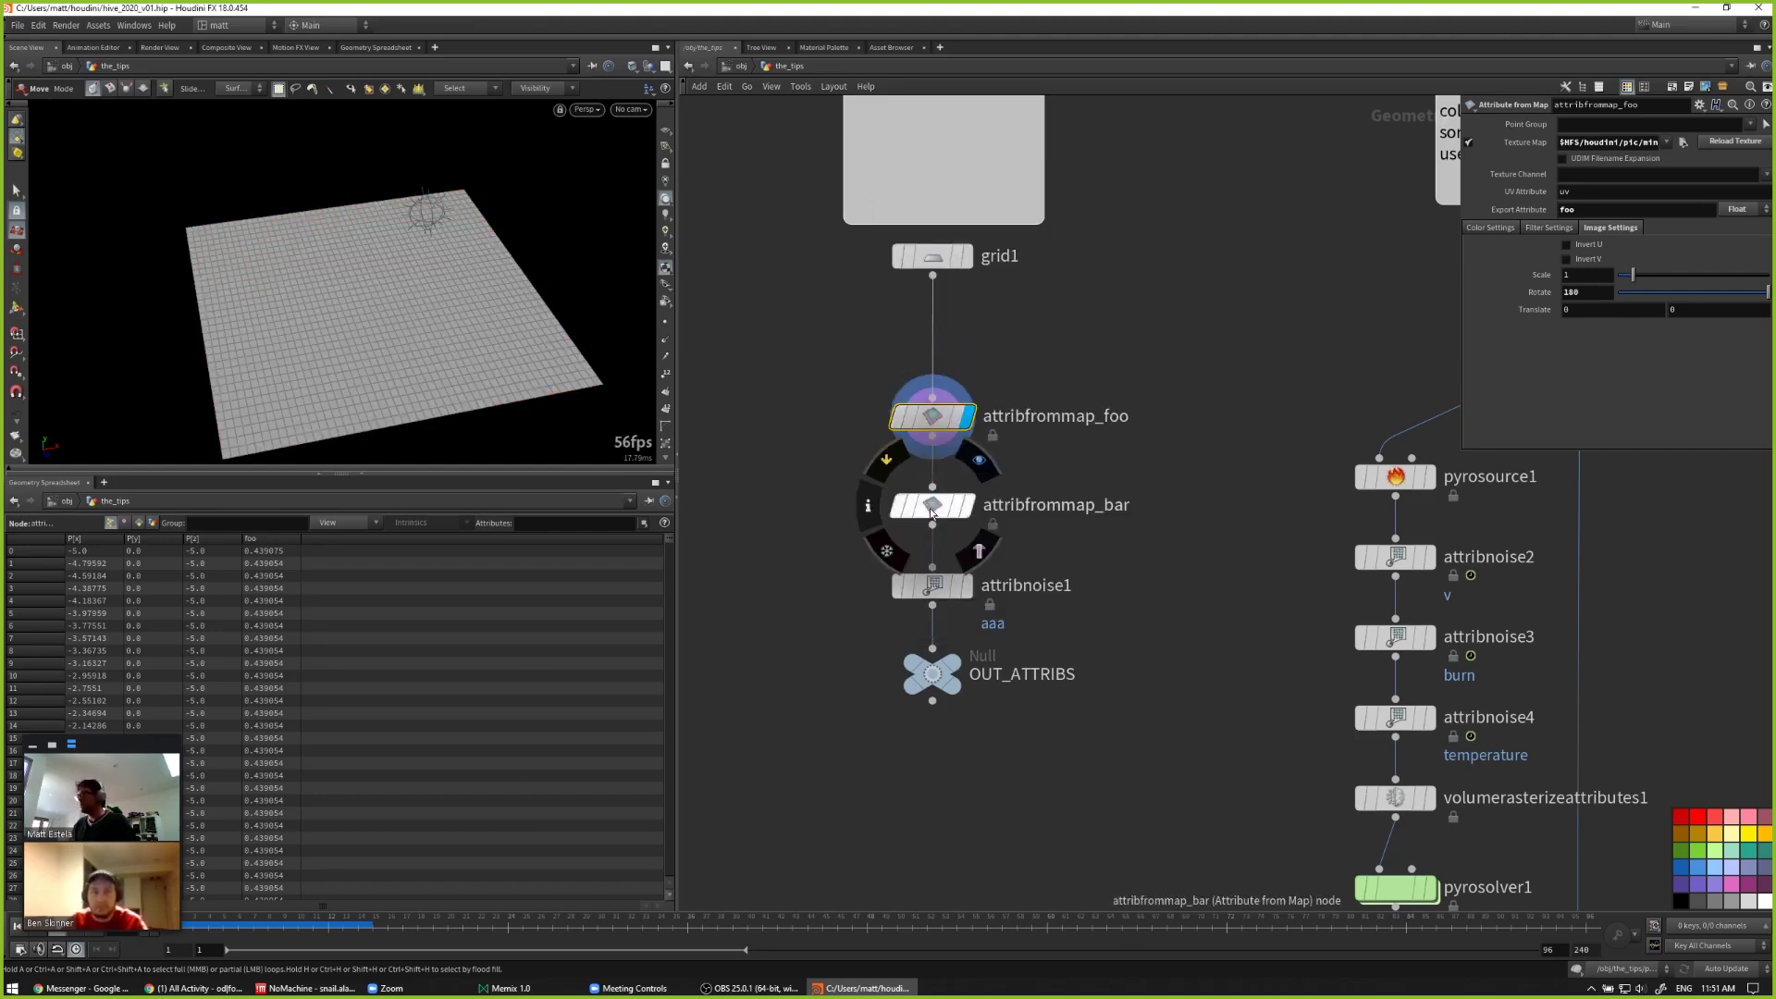
pyautogui.click(930, 589)
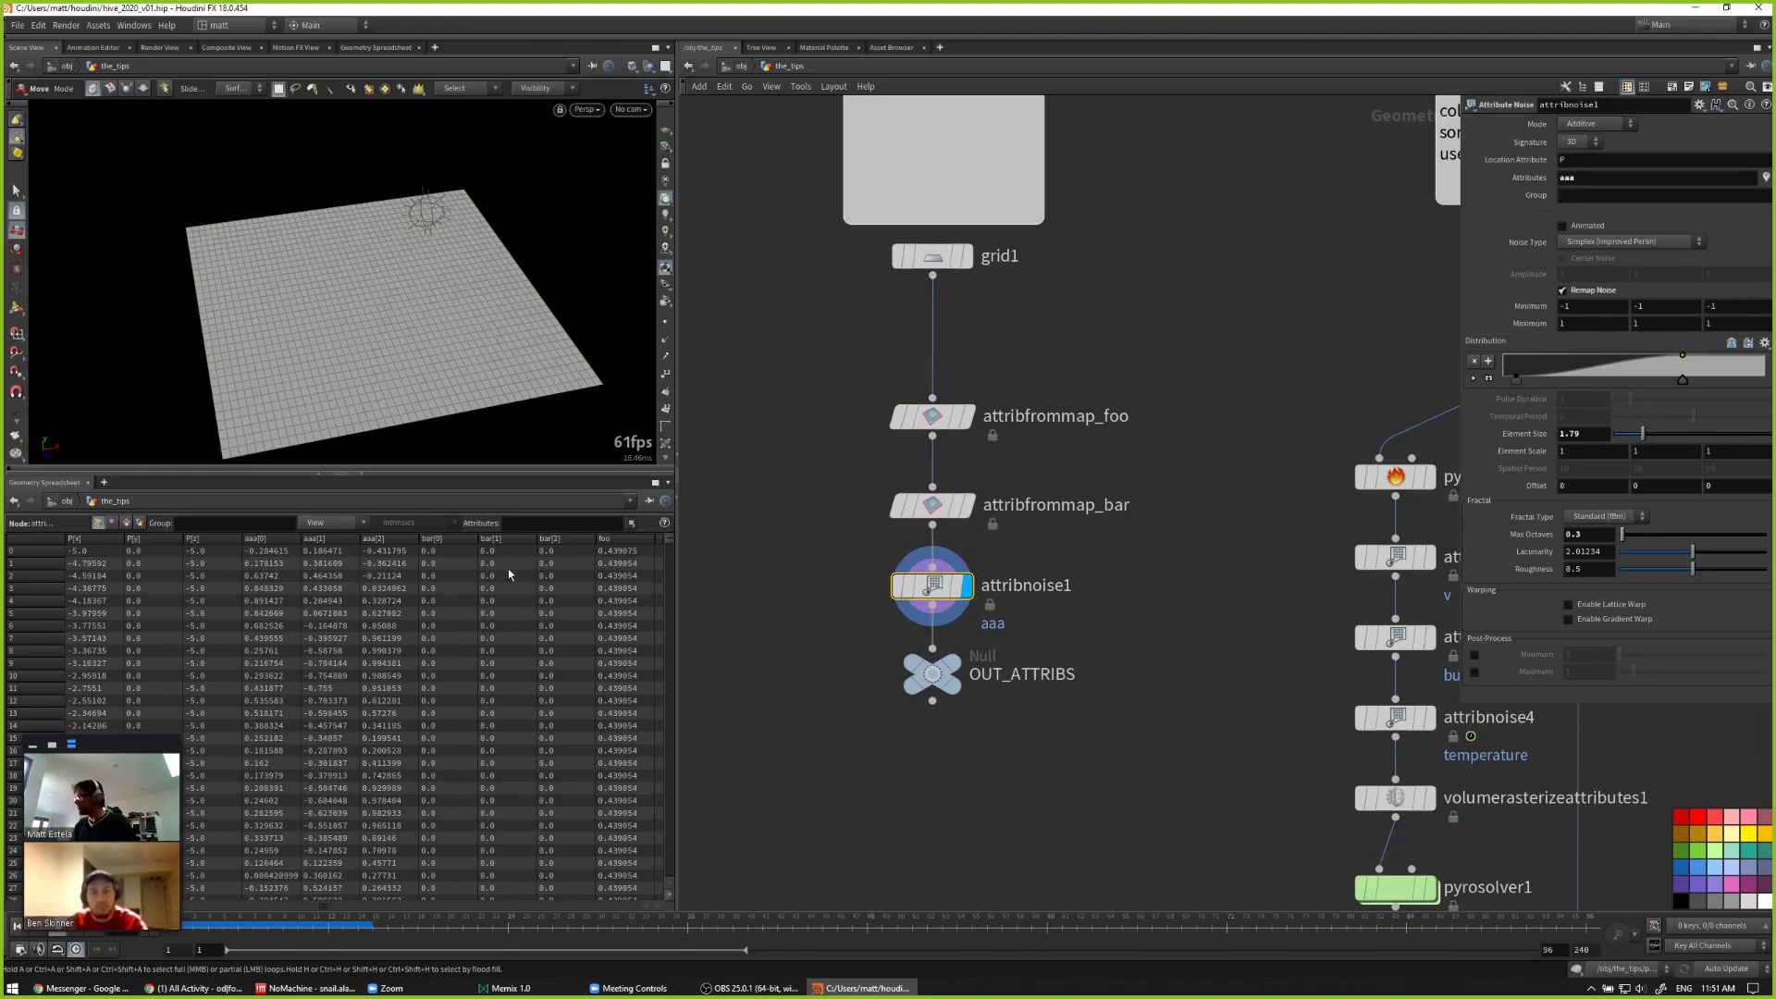
# Step: Display OUT_ATTRIBS and colour the grid by aaa, bar and foo, ending on aaa
pyautogui.click(938, 674)
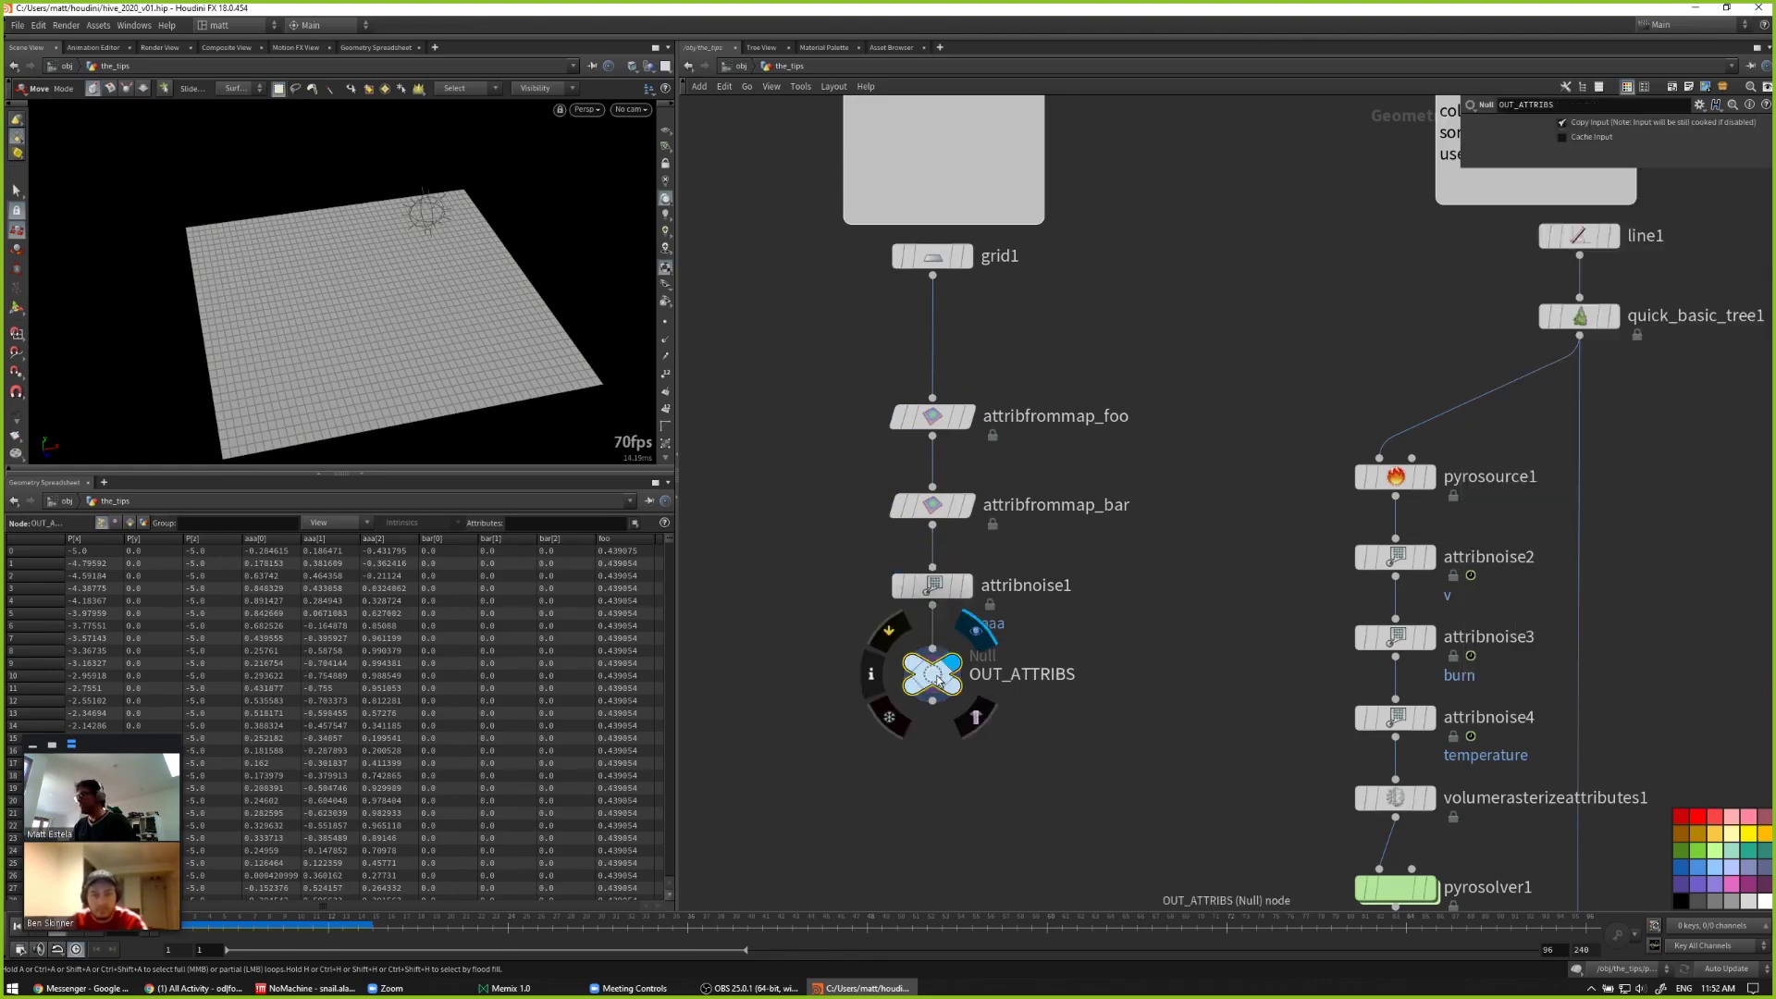
pyautogui.click(873, 676)
pyautogui.click(986, 655)
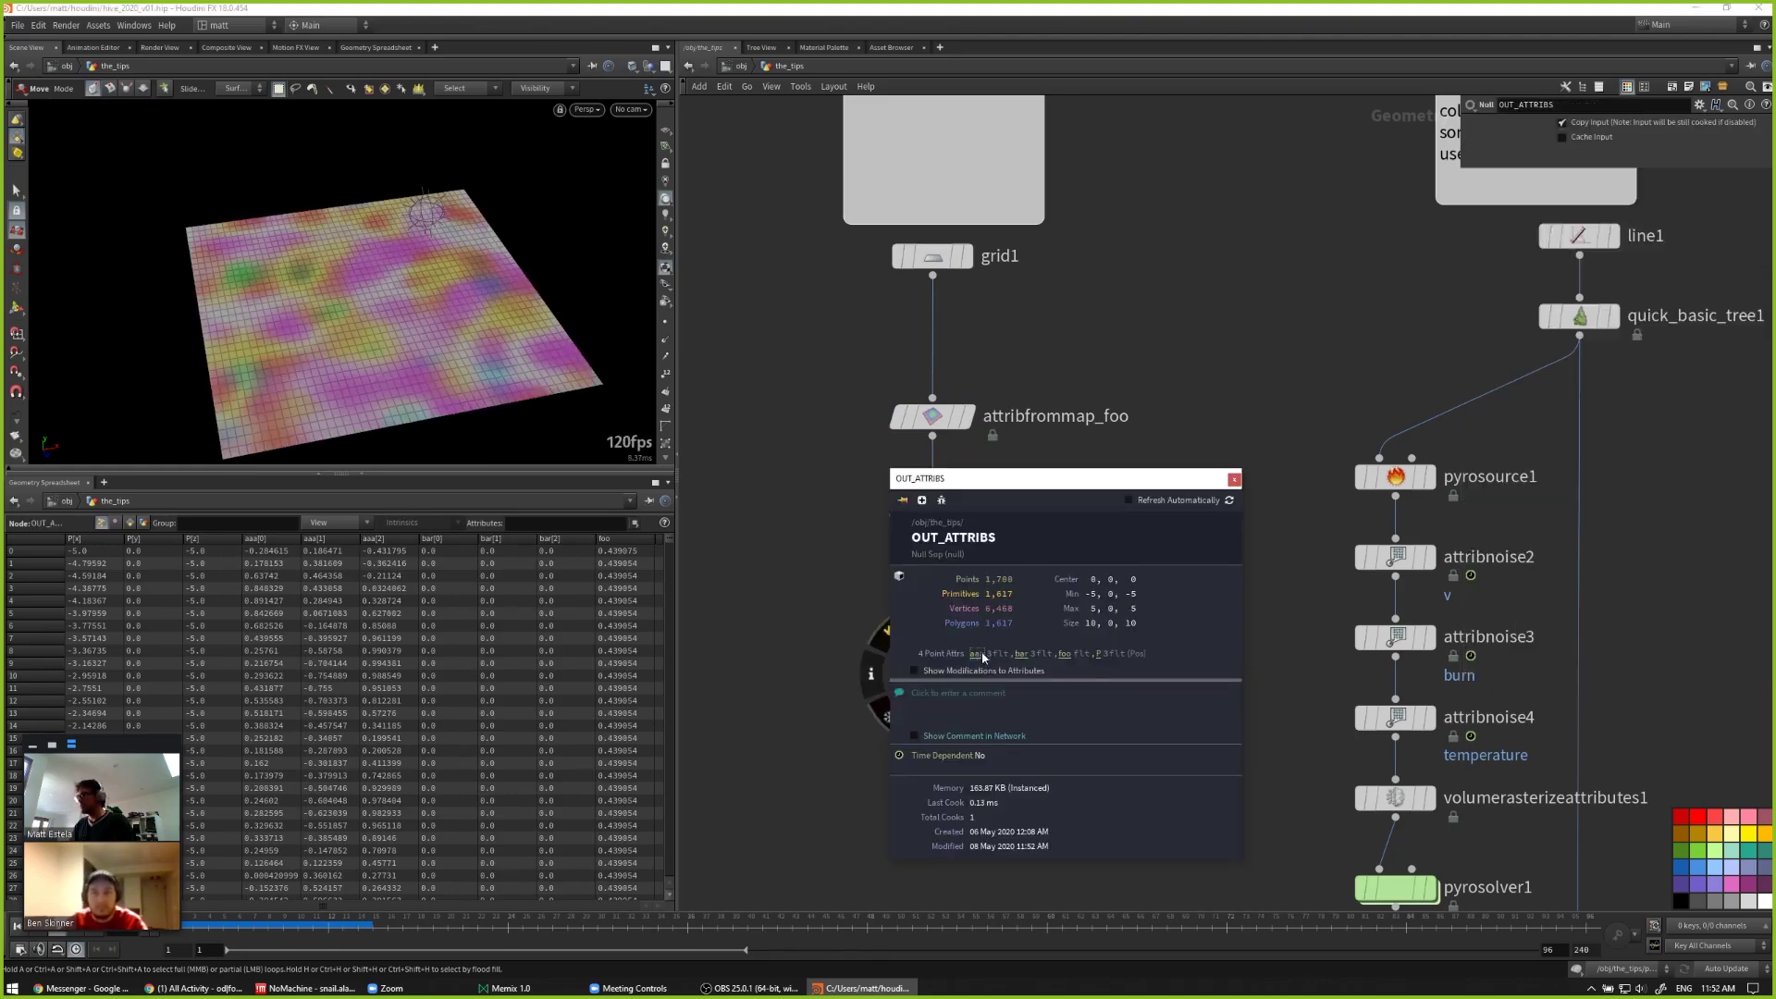
pyautogui.click(1022, 654)
pyautogui.click(1065, 655)
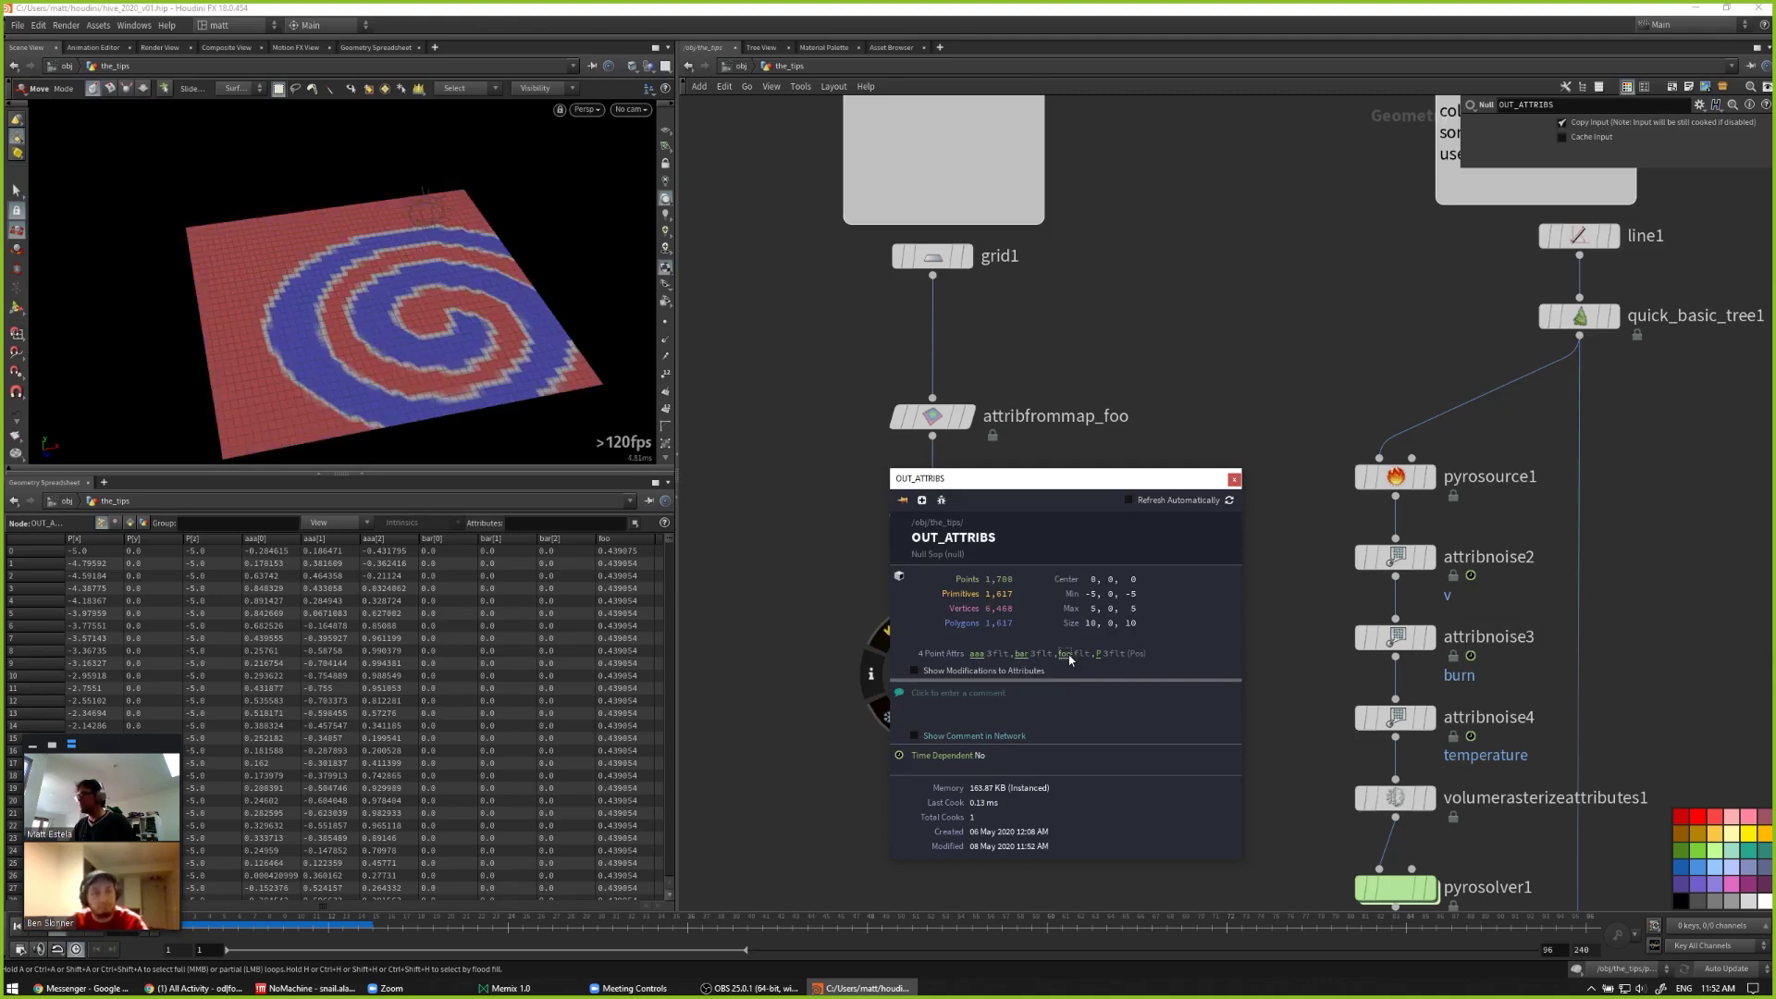
pyautogui.click(1023, 655)
pyautogui.click(981, 655)
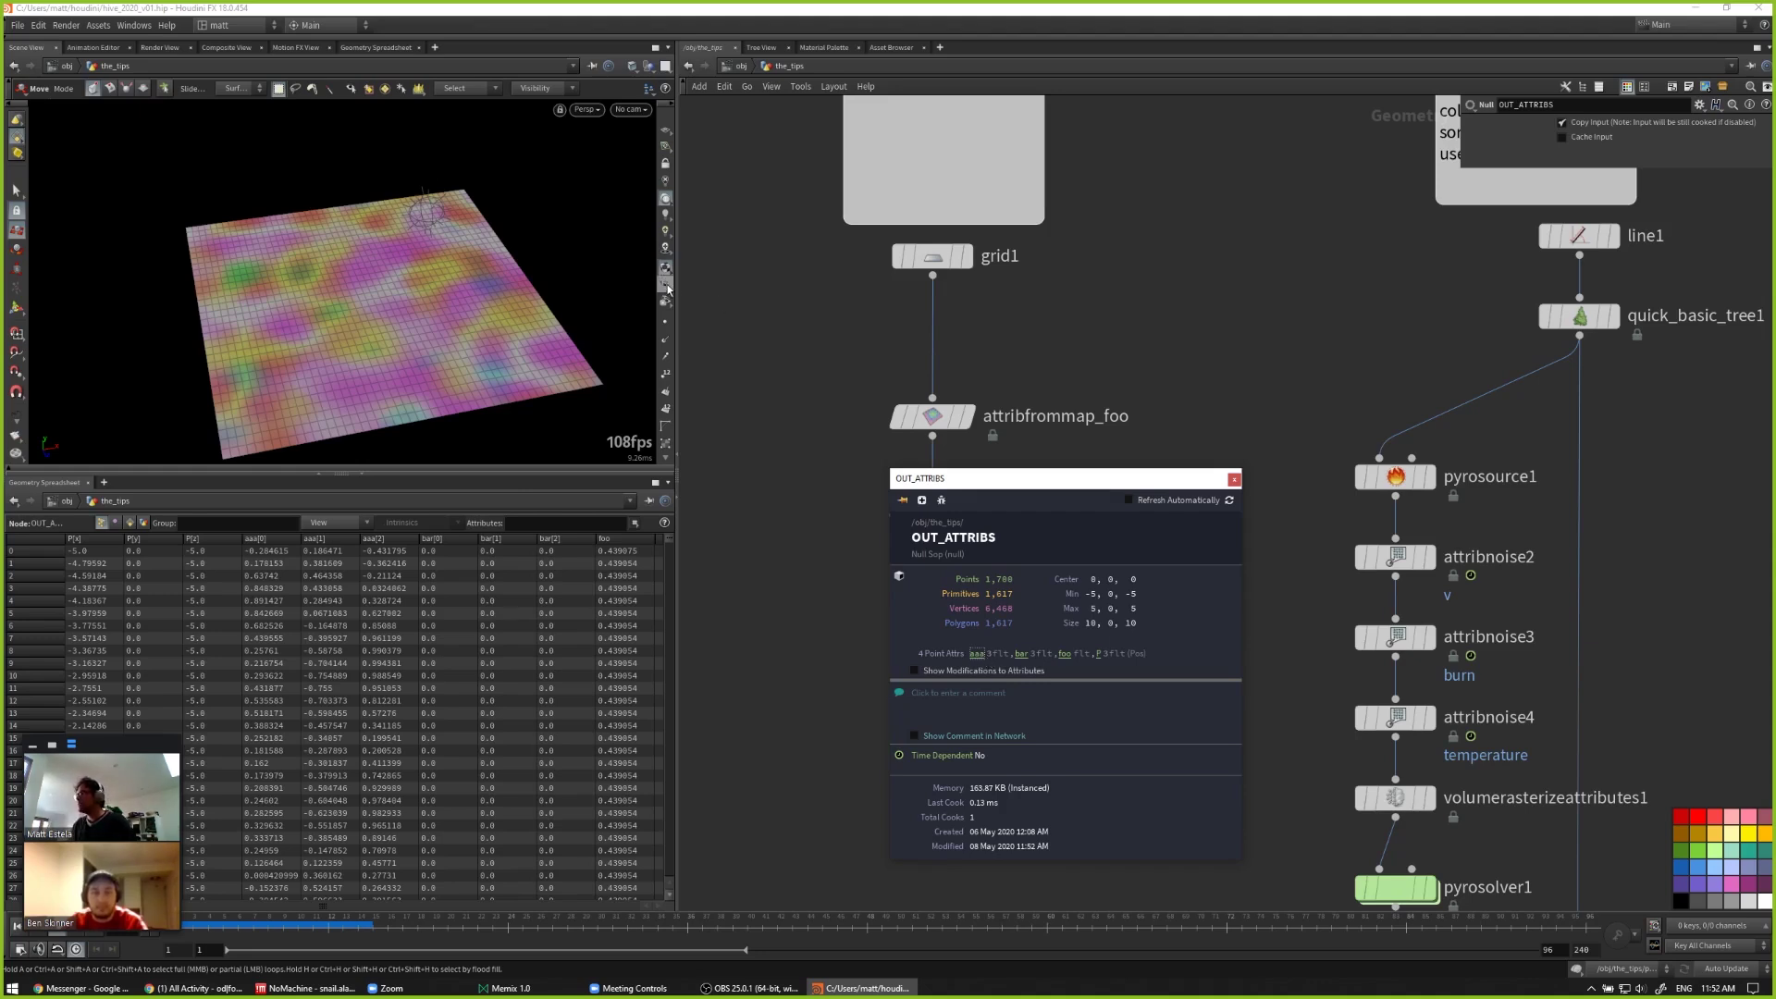
# Step: Bring up the viewport's list of scene visualizers
pyautogui.scroll(-2, 664, 314)
pyautogui.scroll(-2, 665, 333)
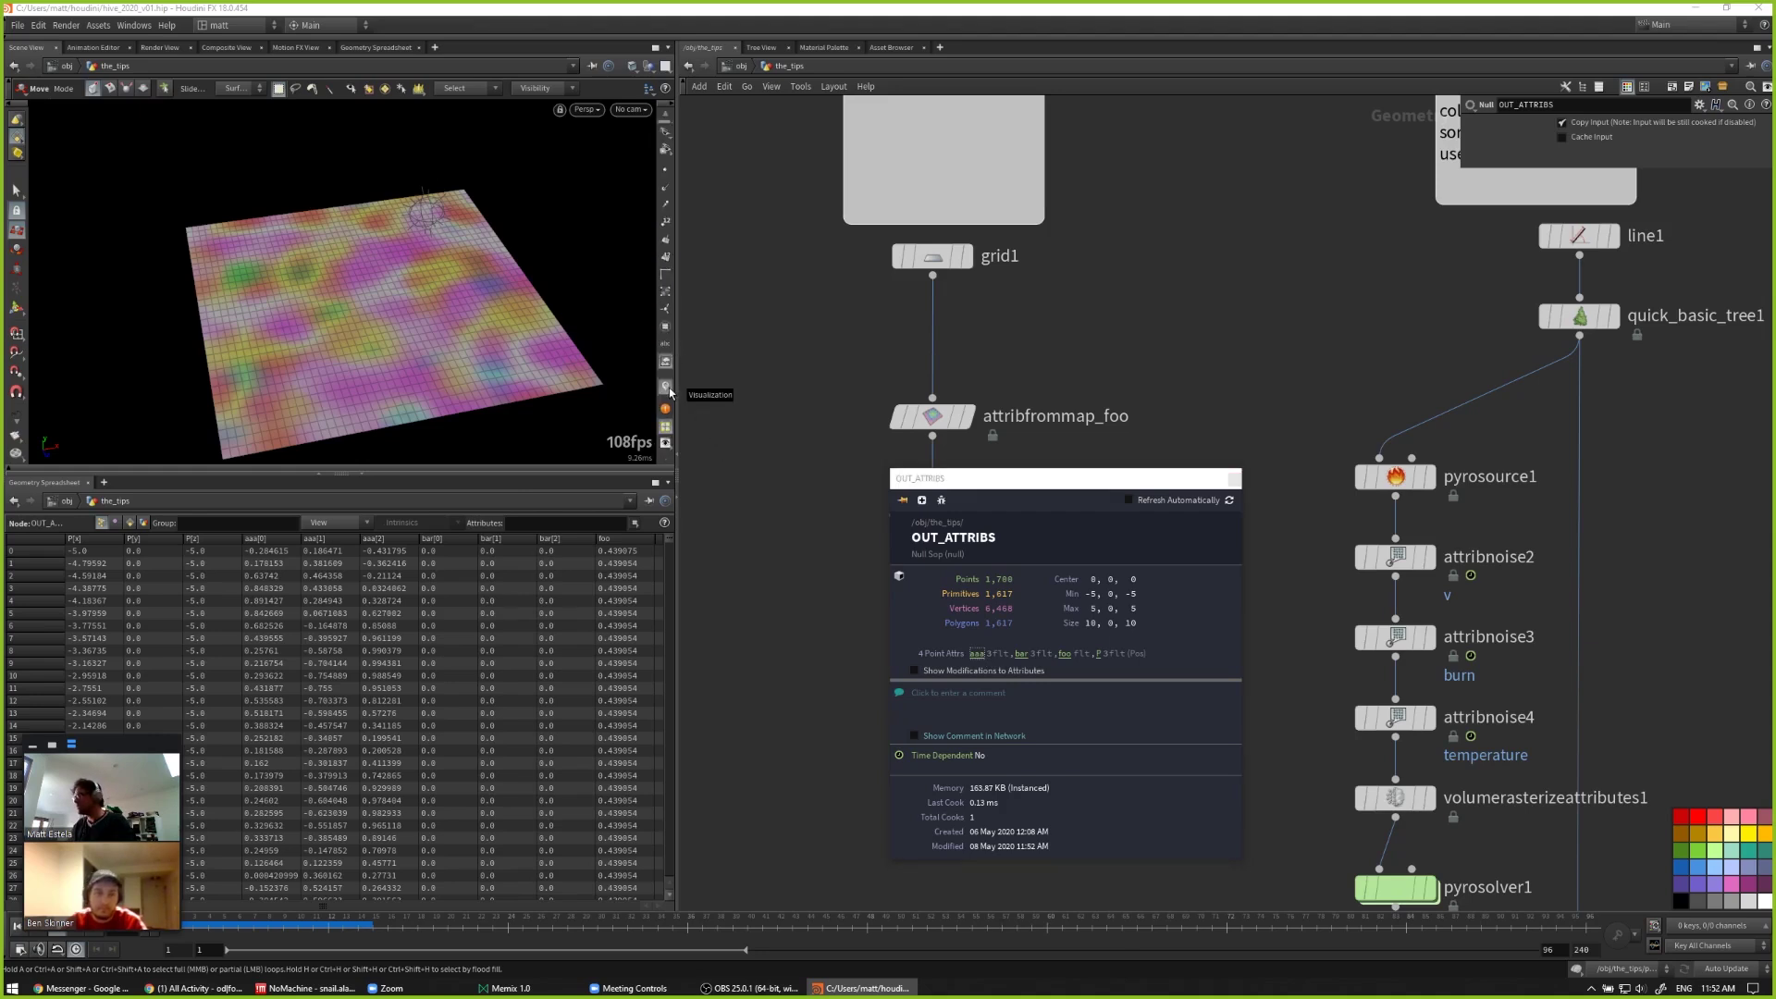
pyautogui.click(666, 388)
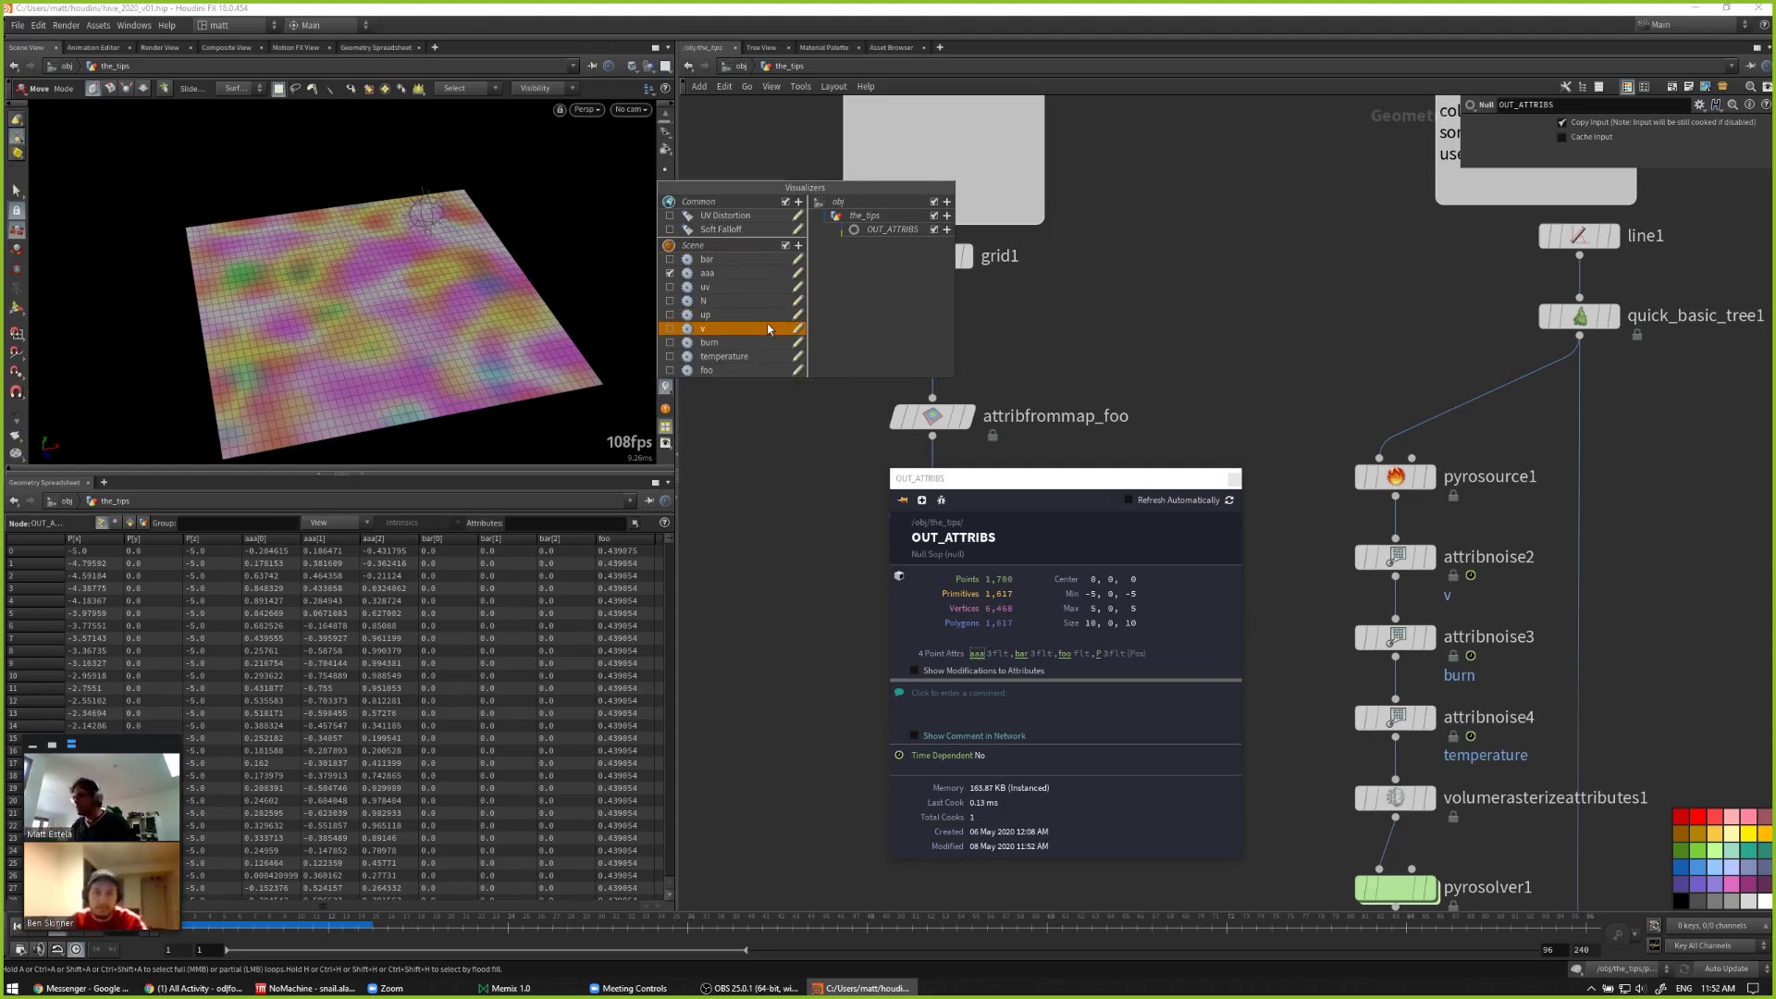
# Step: Change the aaa visualizer to show the attribute as Vector markers
pyautogui.click(798, 274)
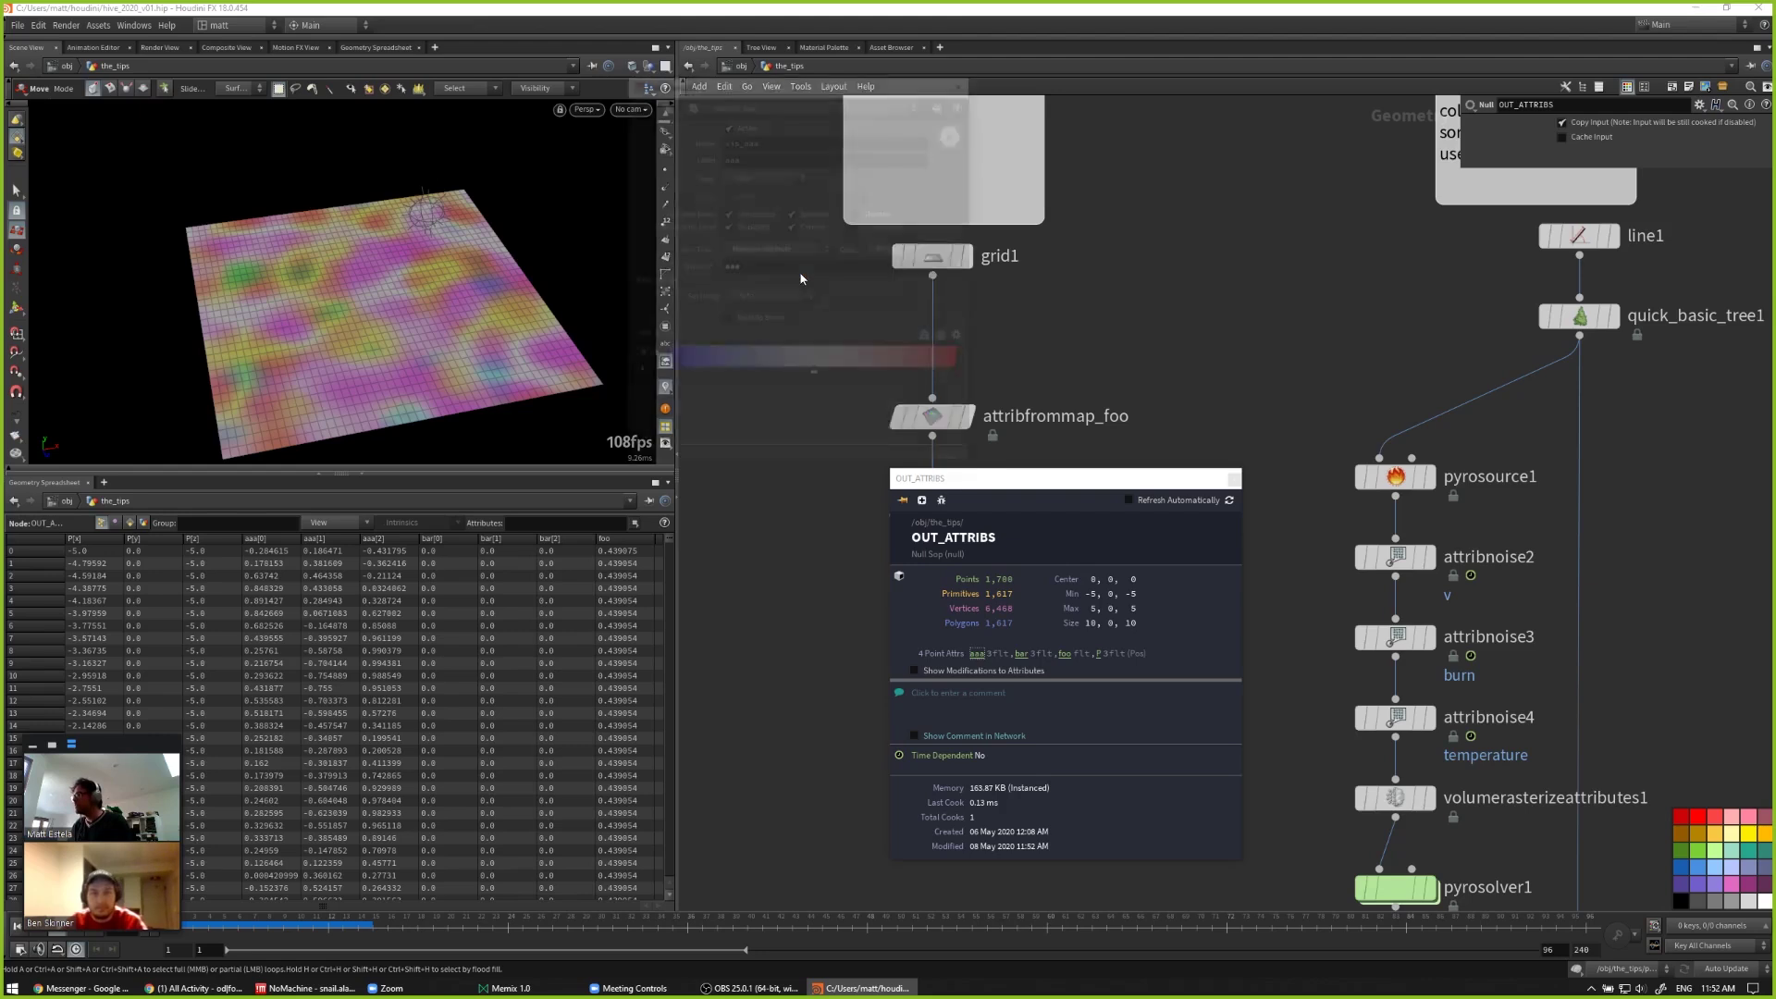
pyautogui.moveTo(786, 81); pyautogui.dragTo(812, 155)
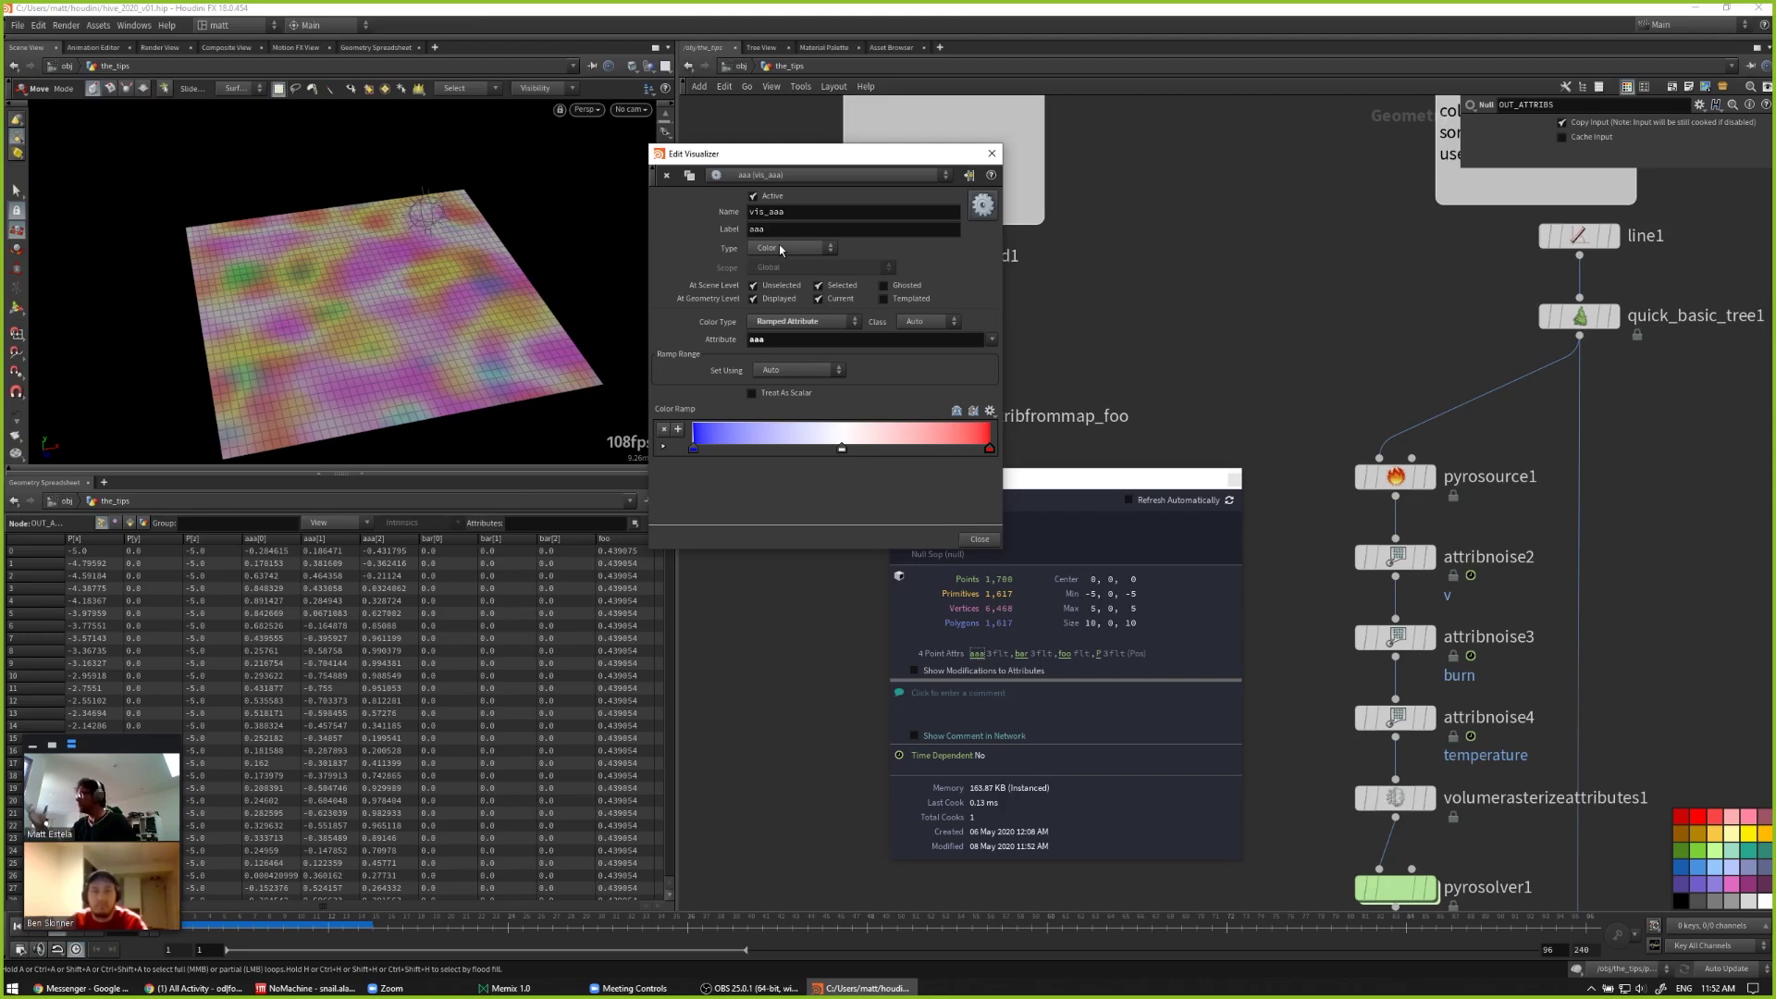
pyautogui.click(779, 246)
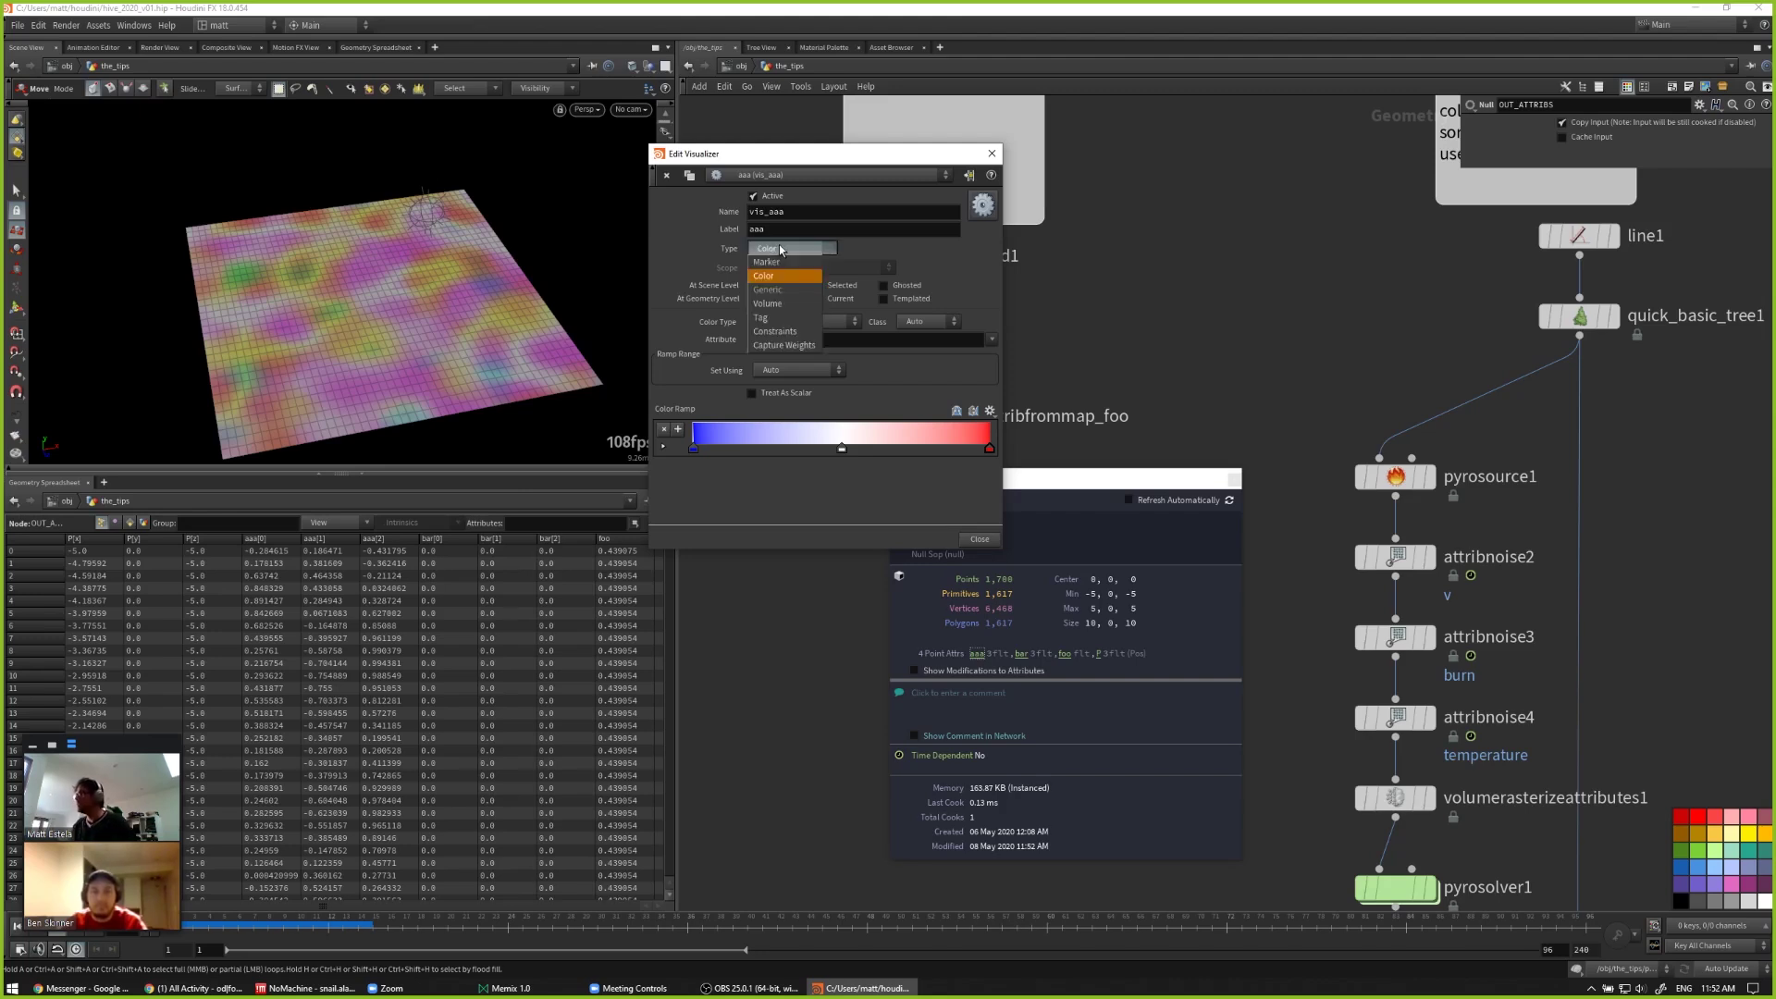
pyautogui.click(781, 263)
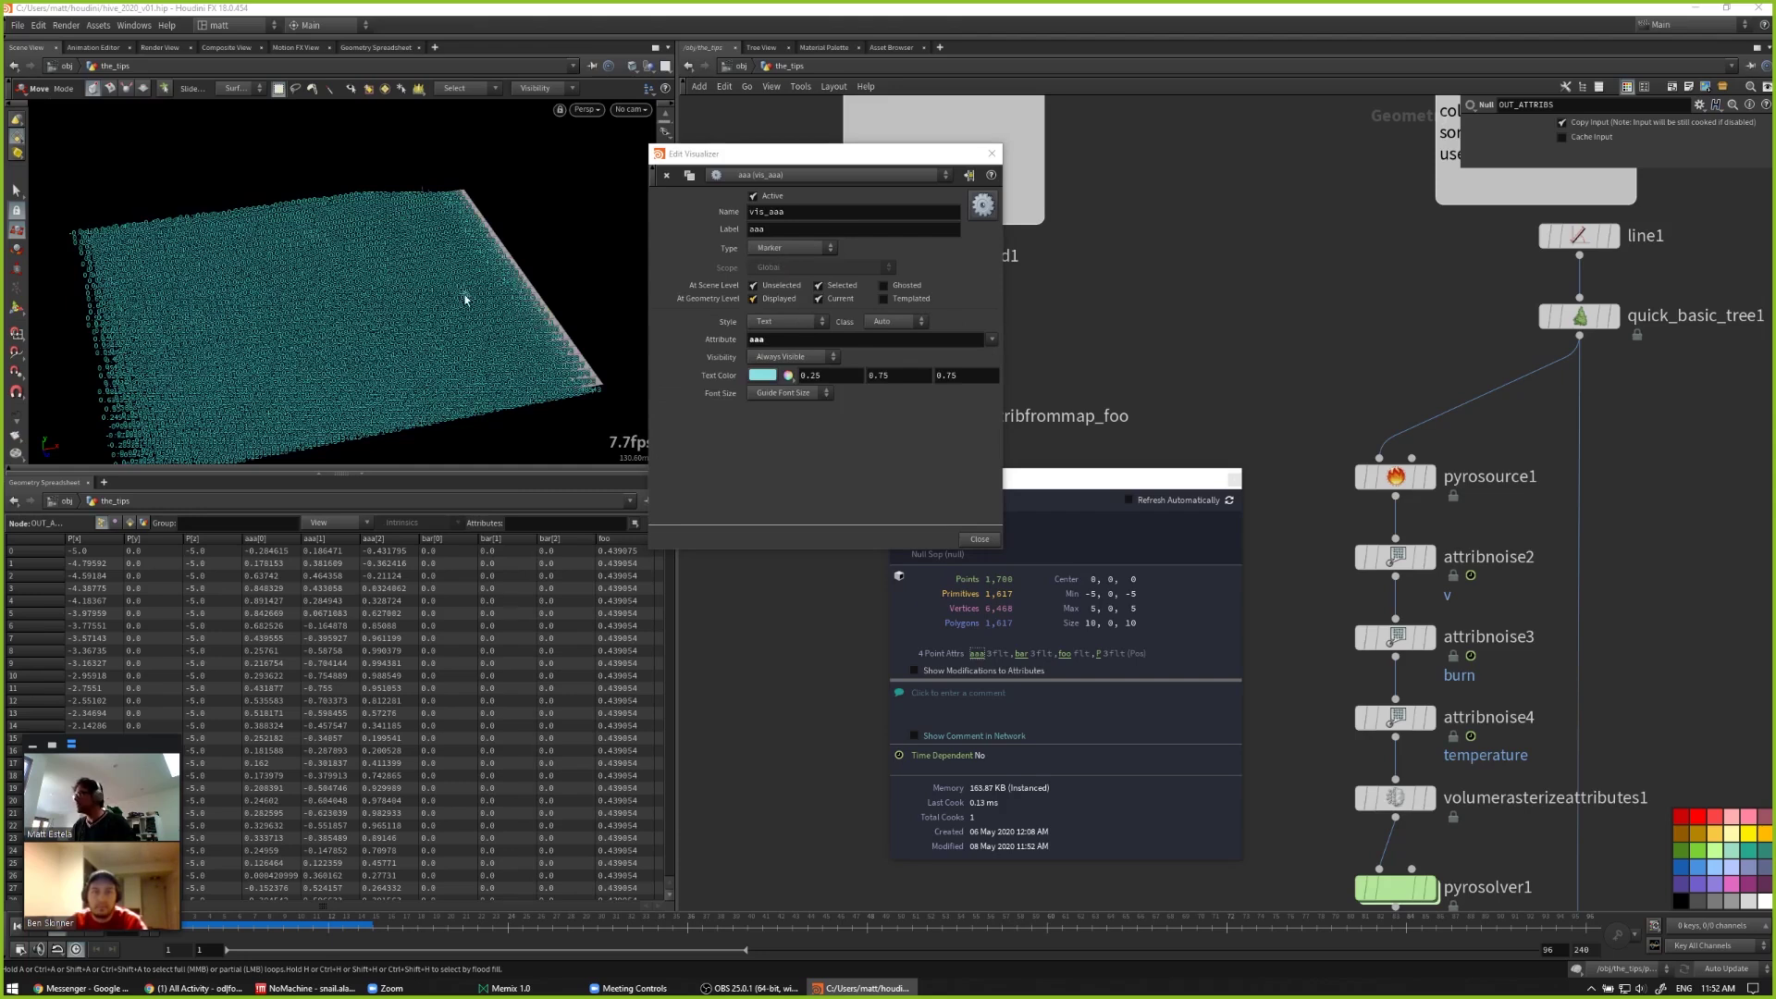
pyautogui.click(786, 321)
pyautogui.click(782, 390)
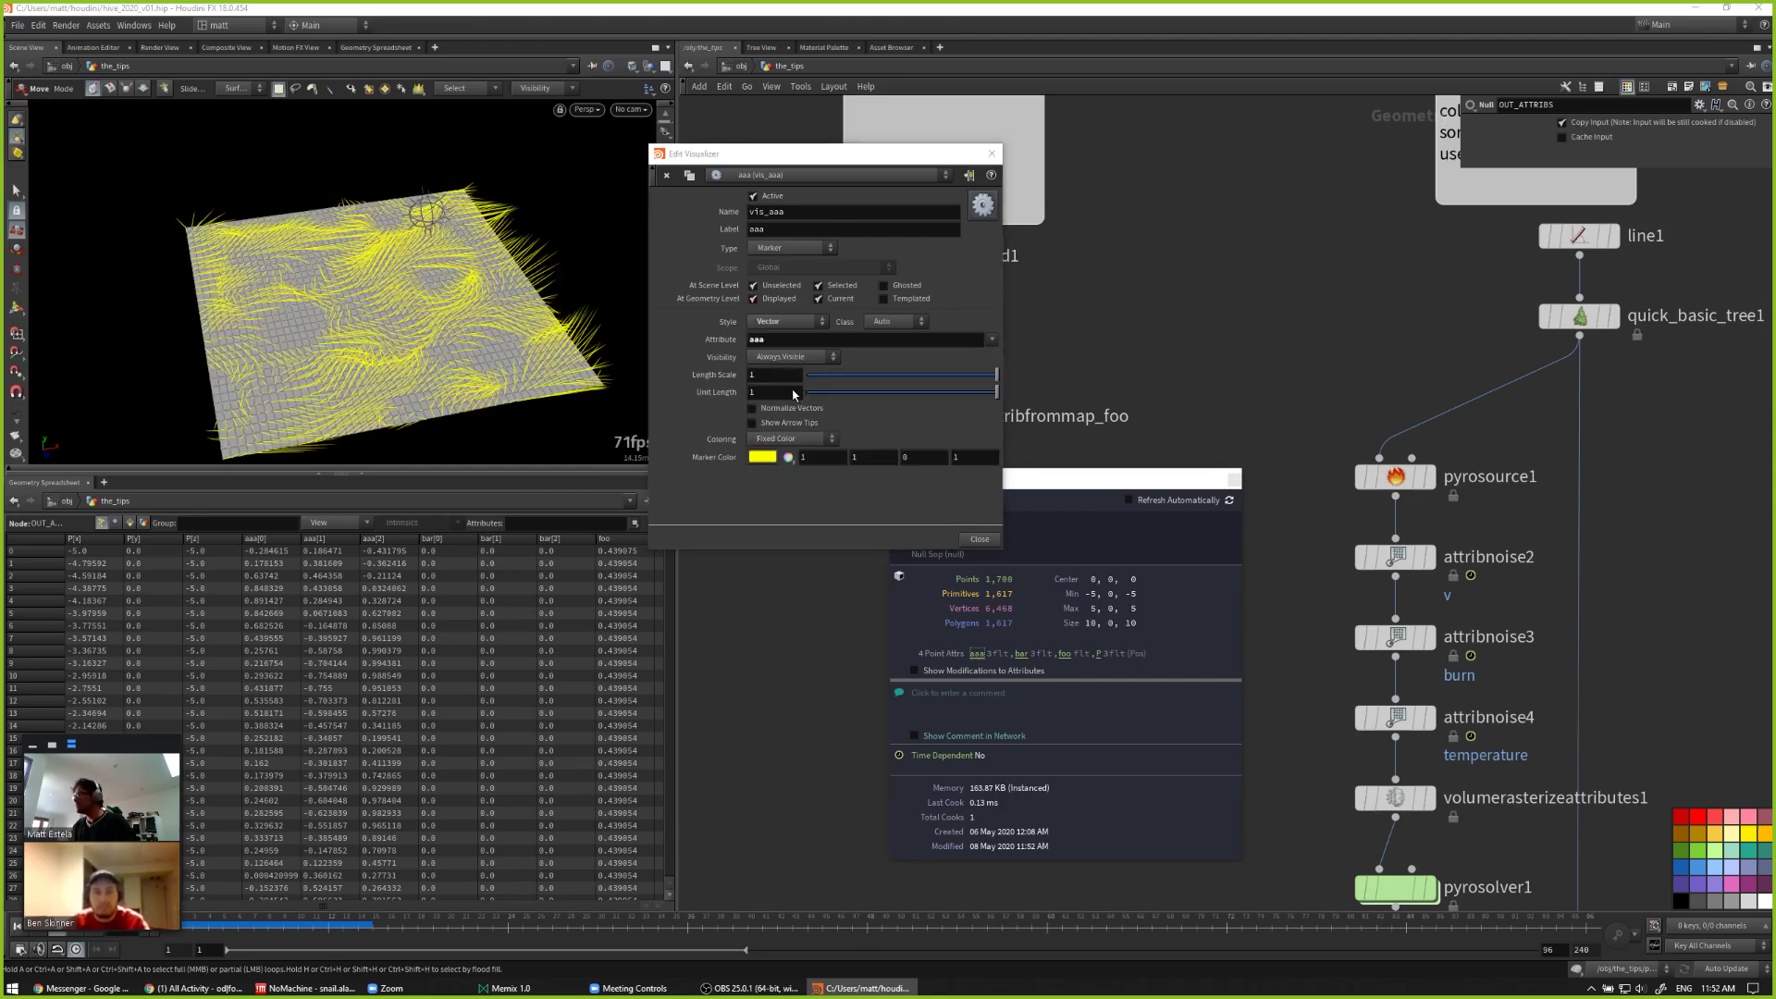
# Step: Raise the vector Length Scale to 1.2, close the editor, and disable the aaa visualizer
pyautogui.moveTo(481, 351)
pyautogui.mouseDown()
pyautogui.moveTo(482, 291)
pyautogui.moveTo(481, 361)
pyautogui.mouseUp()
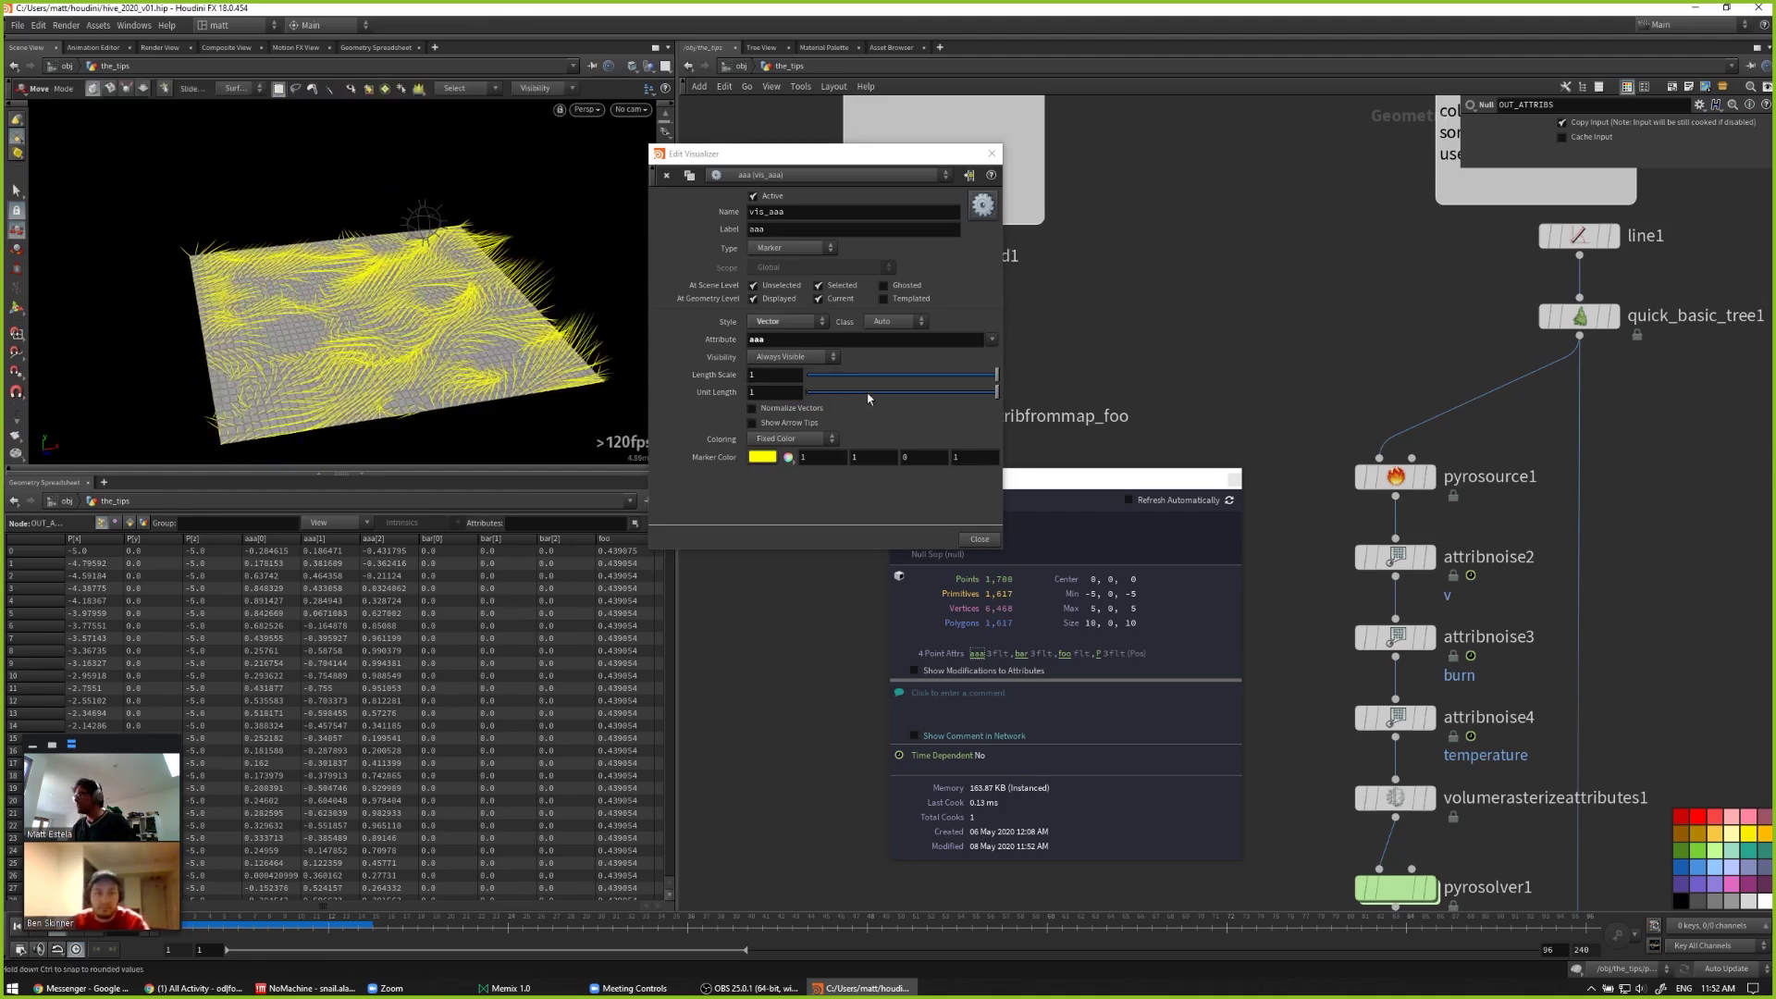
pyautogui.moveTo(775, 375); pyautogui.dragTo(837, 370, button='middle')
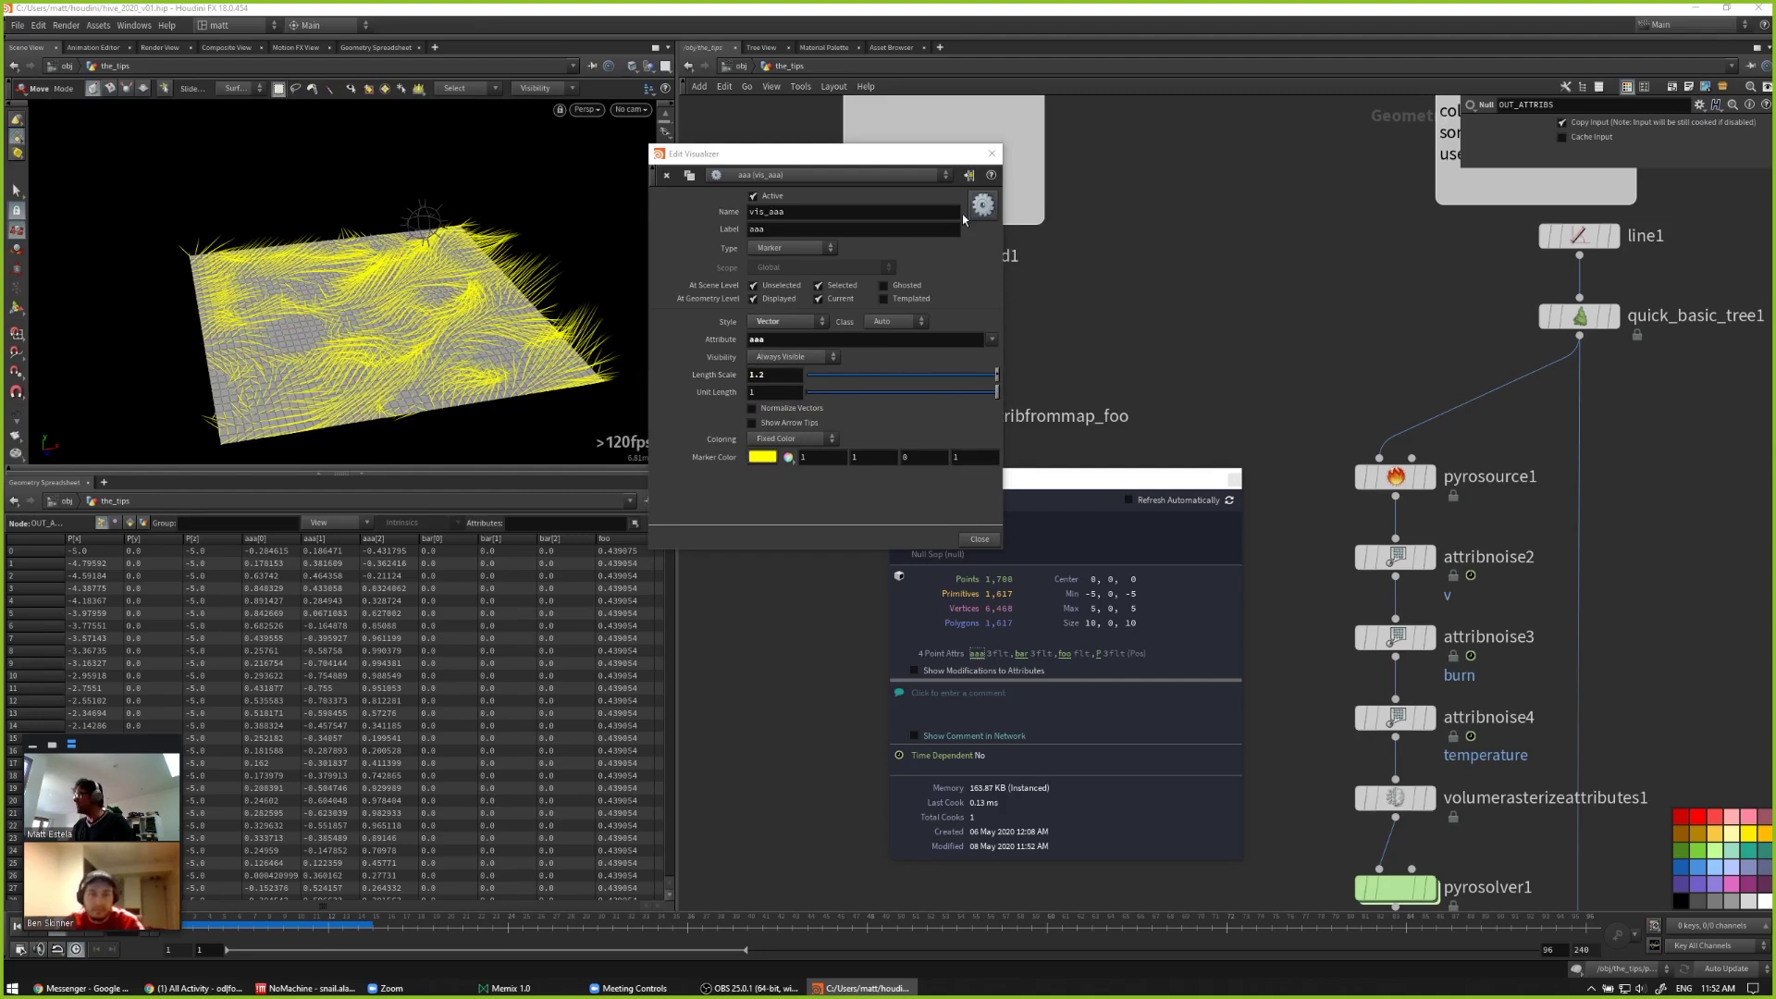
pyautogui.click(992, 153)
pyautogui.click(978, 655)
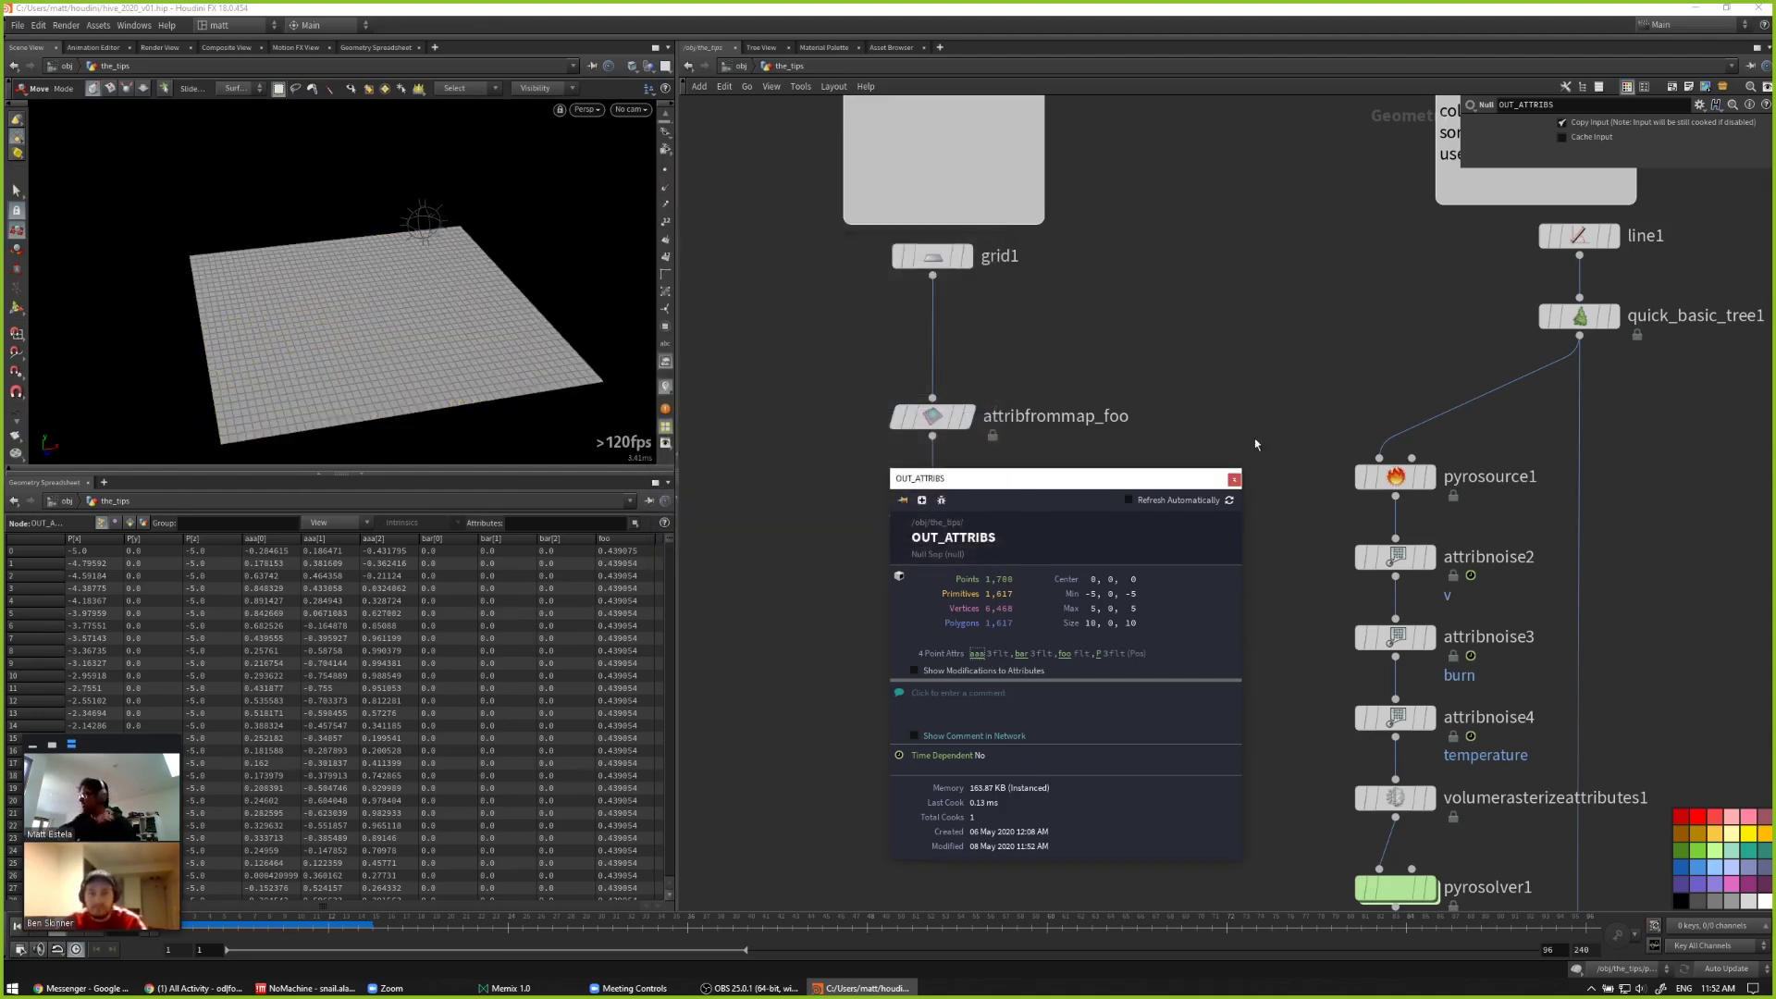
# Step: Close the OUT_ATTRIBS info panel and pan out to the sticky notes and pyro nodes
pyautogui.click(1234, 479)
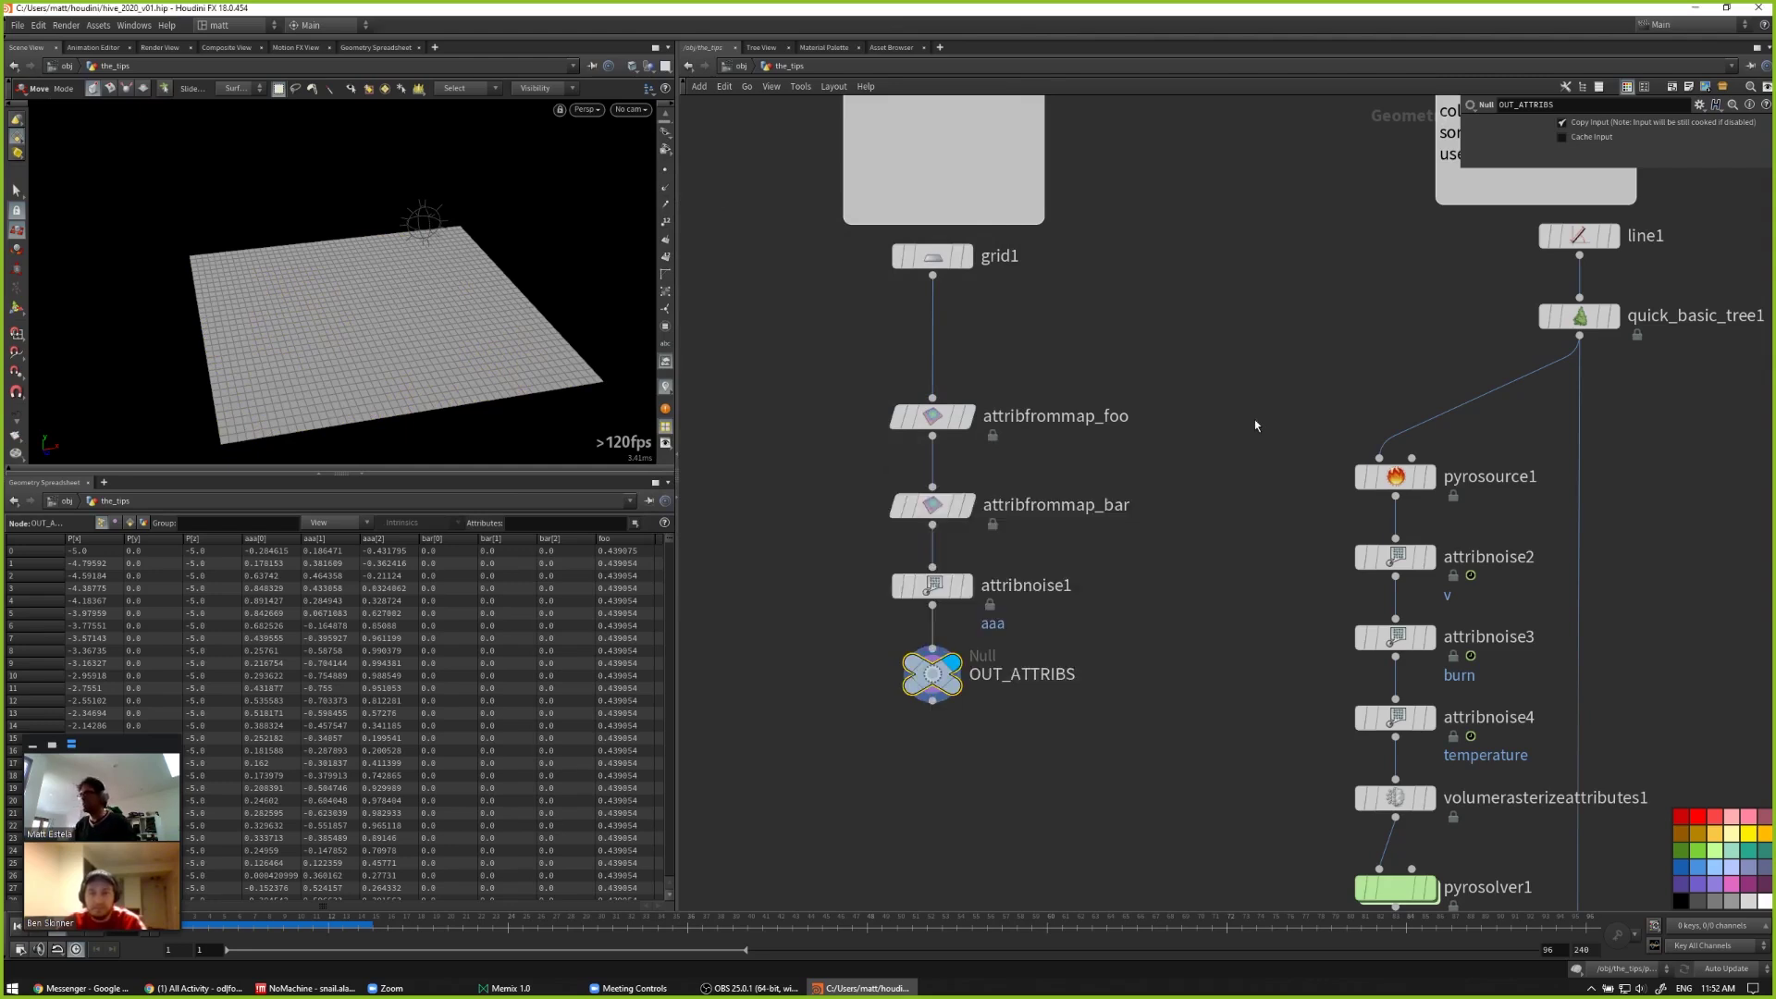
pyautogui.moveTo(1254, 419); pyautogui.dragTo(826, 442, button='middle')
pyautogui.scroll(-2, 818, 362)
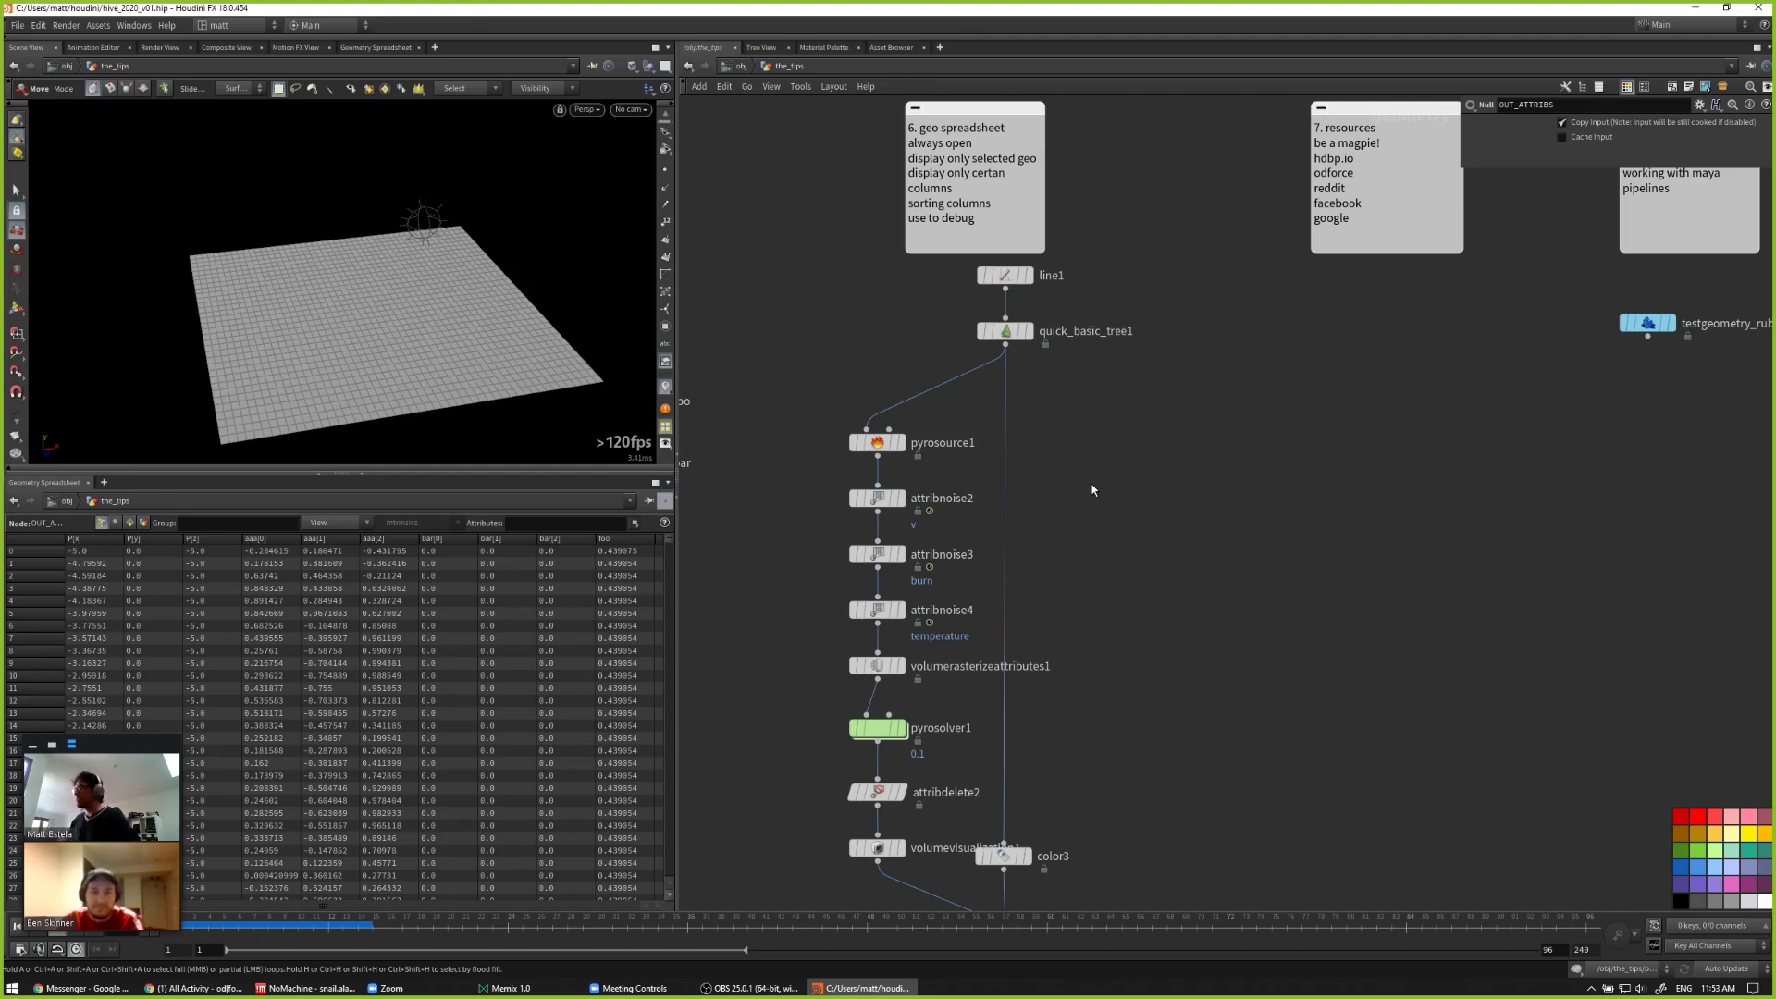
# Step: Display quick_basic_tree1 and frame and orbit around the bare branching tree
pyautogui.moveTo(1168, 585); pyautogui.dragTo(1141, 524, button='middle')
pyautogui.click(978, 259)
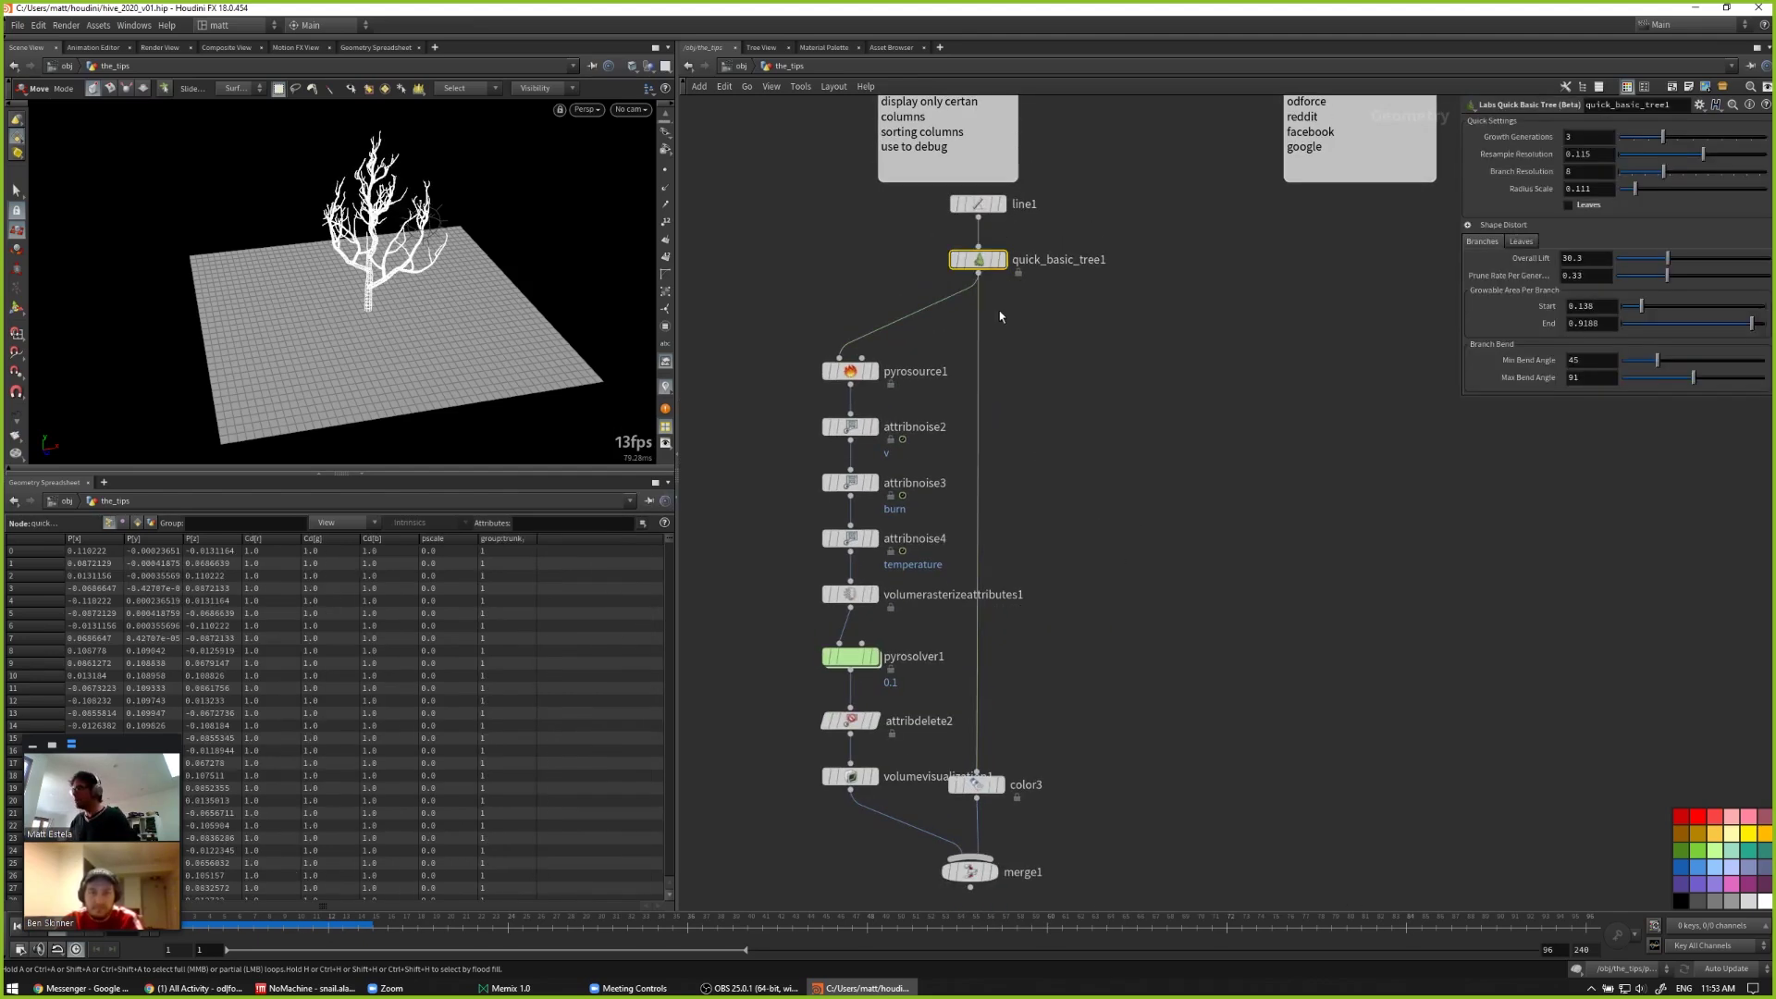
pyautogui.click(1002, 259)
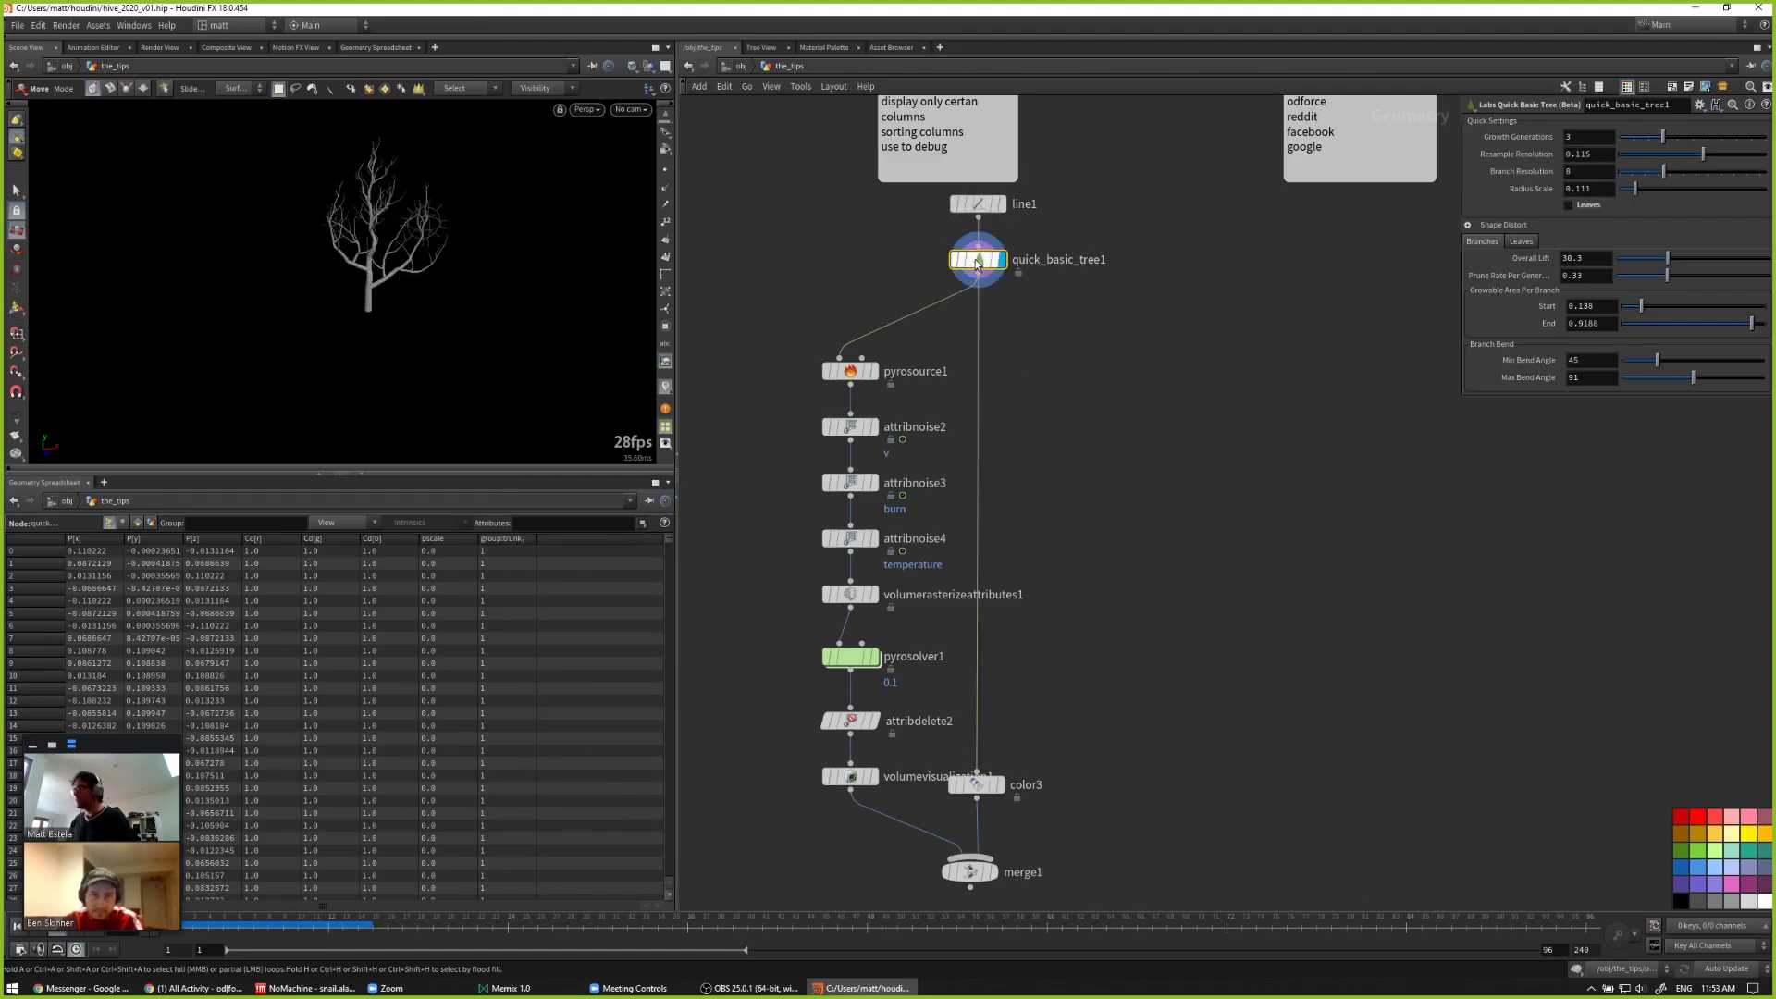
pyautogui.hotkey('space', 'f')
pyautogui.moveTo(442, 268); pyautogui.dragTo(586, 285)
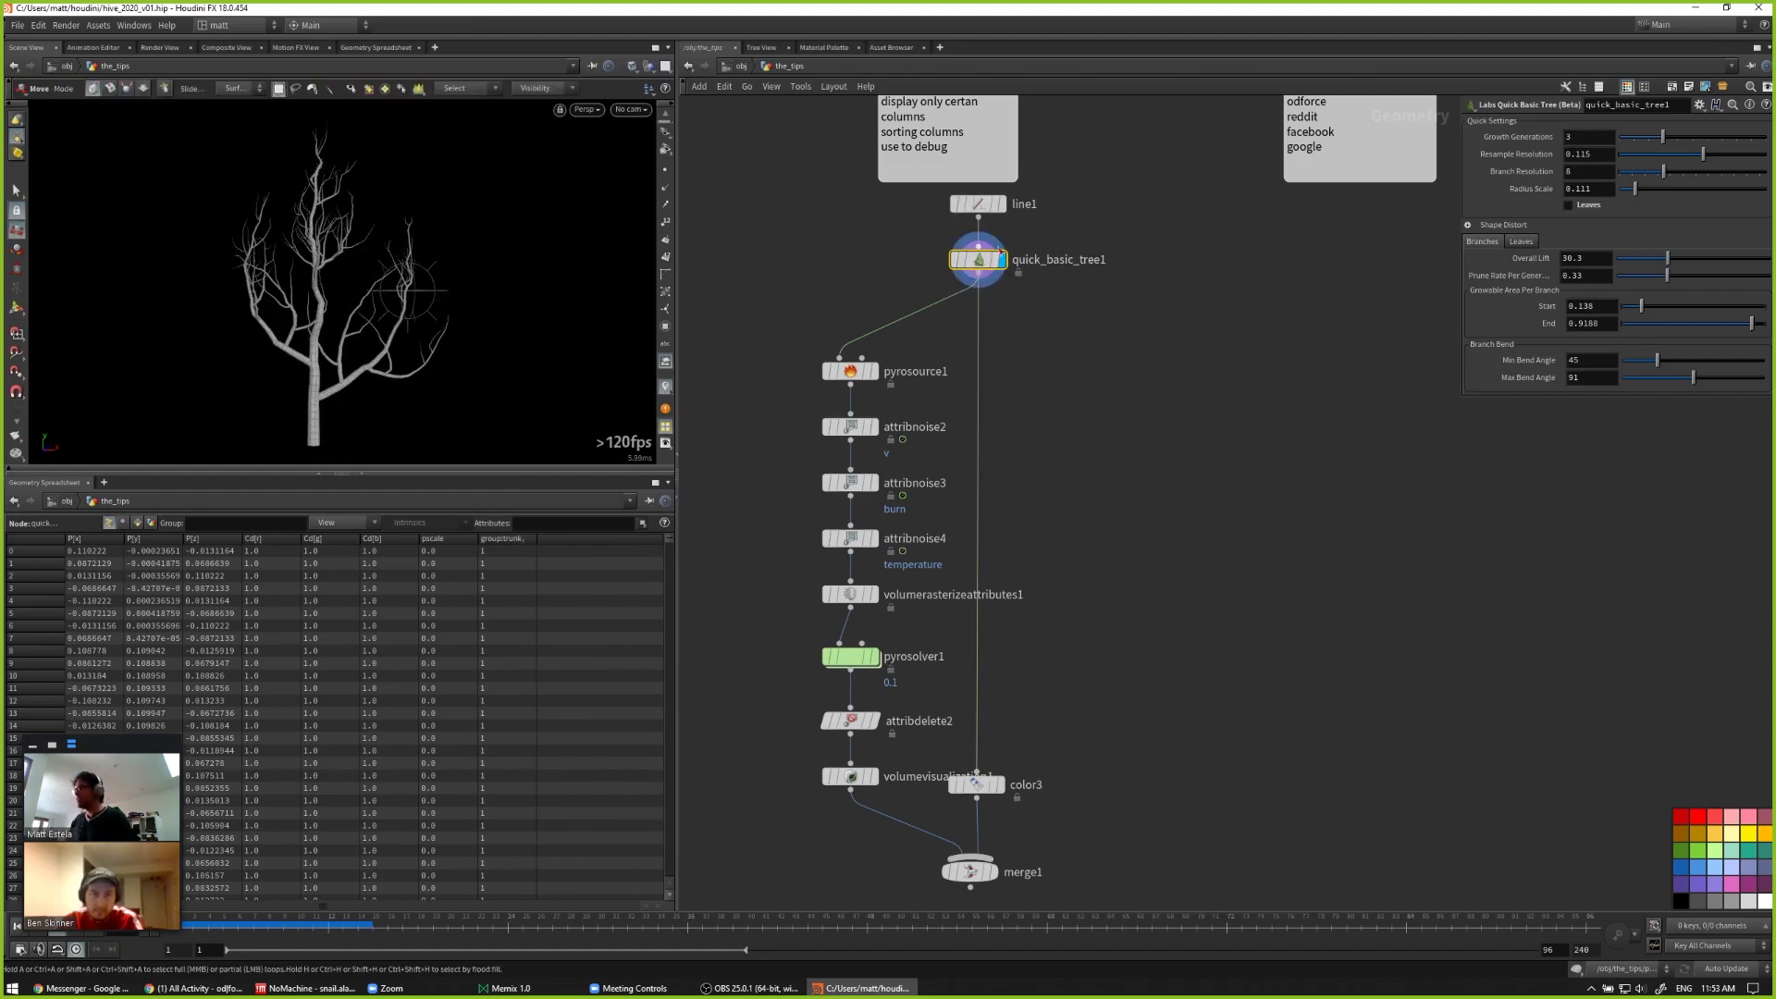
pyautogui.moveTo(988, 269)
pyautogui.moveTo(1143, 399); pyautogui.dragTo(1135, 364, button='middle')
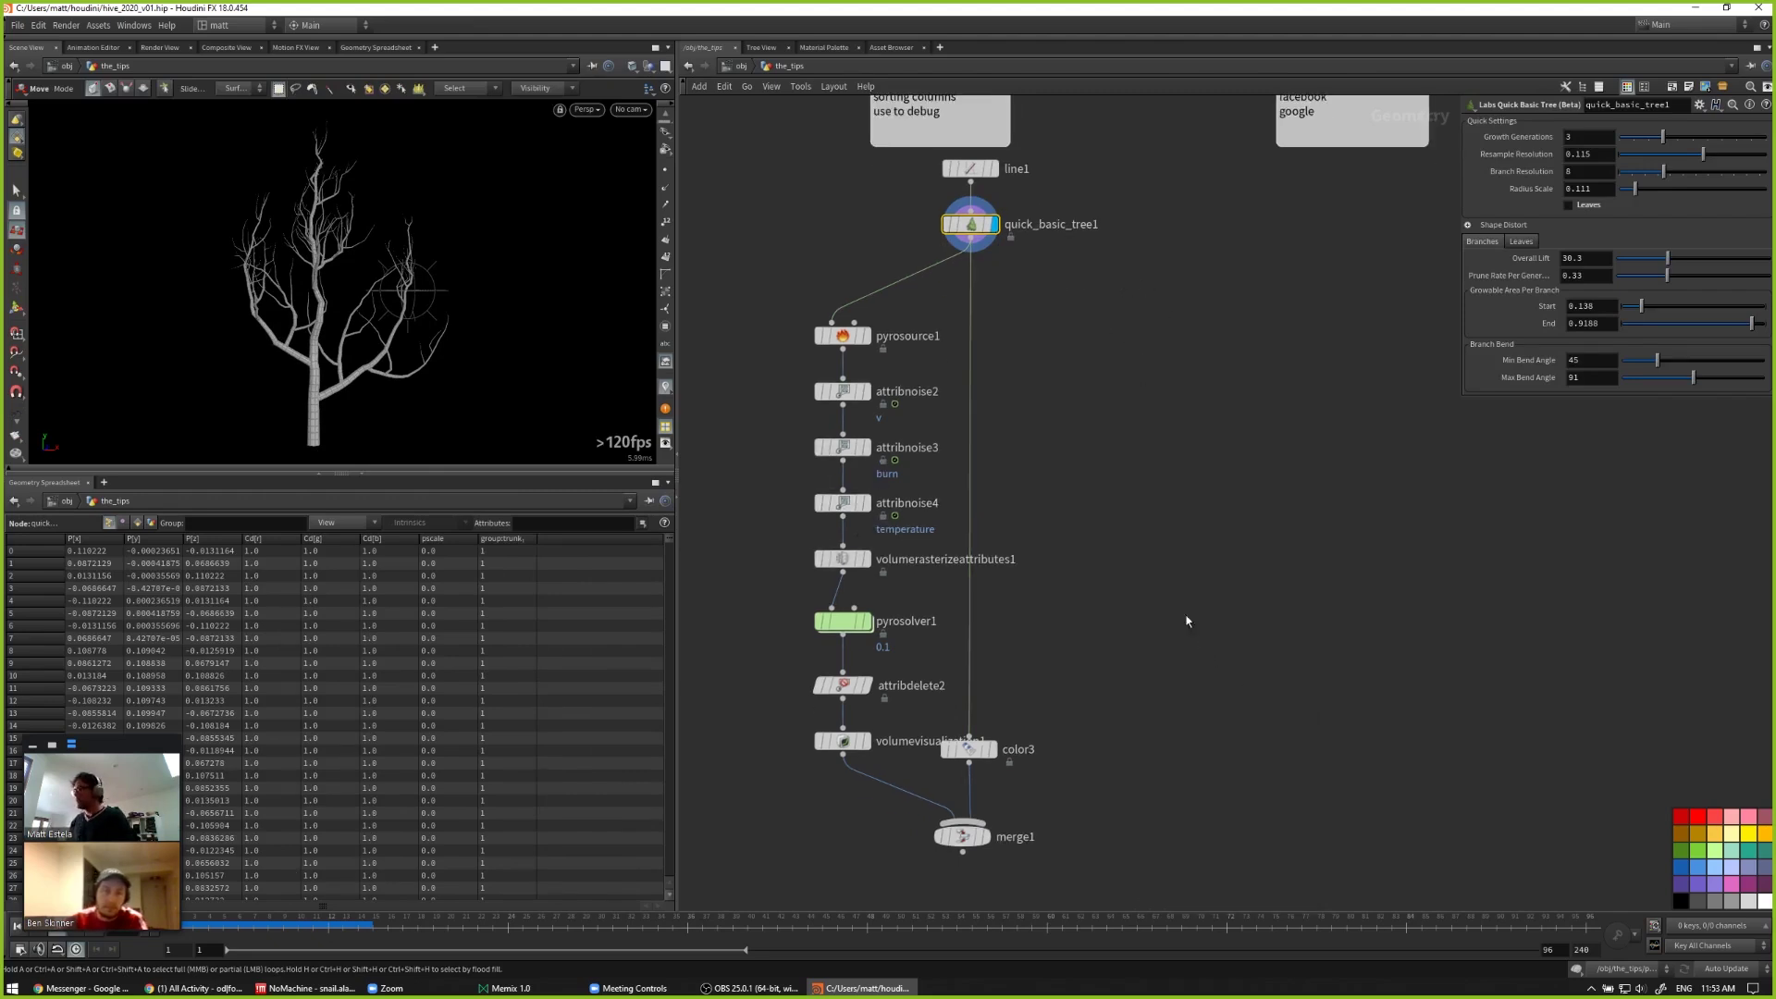
# Step: Display pyrosource1's scattered points and set the Guides point marker size to 3
pyautogui.click(844, 342)
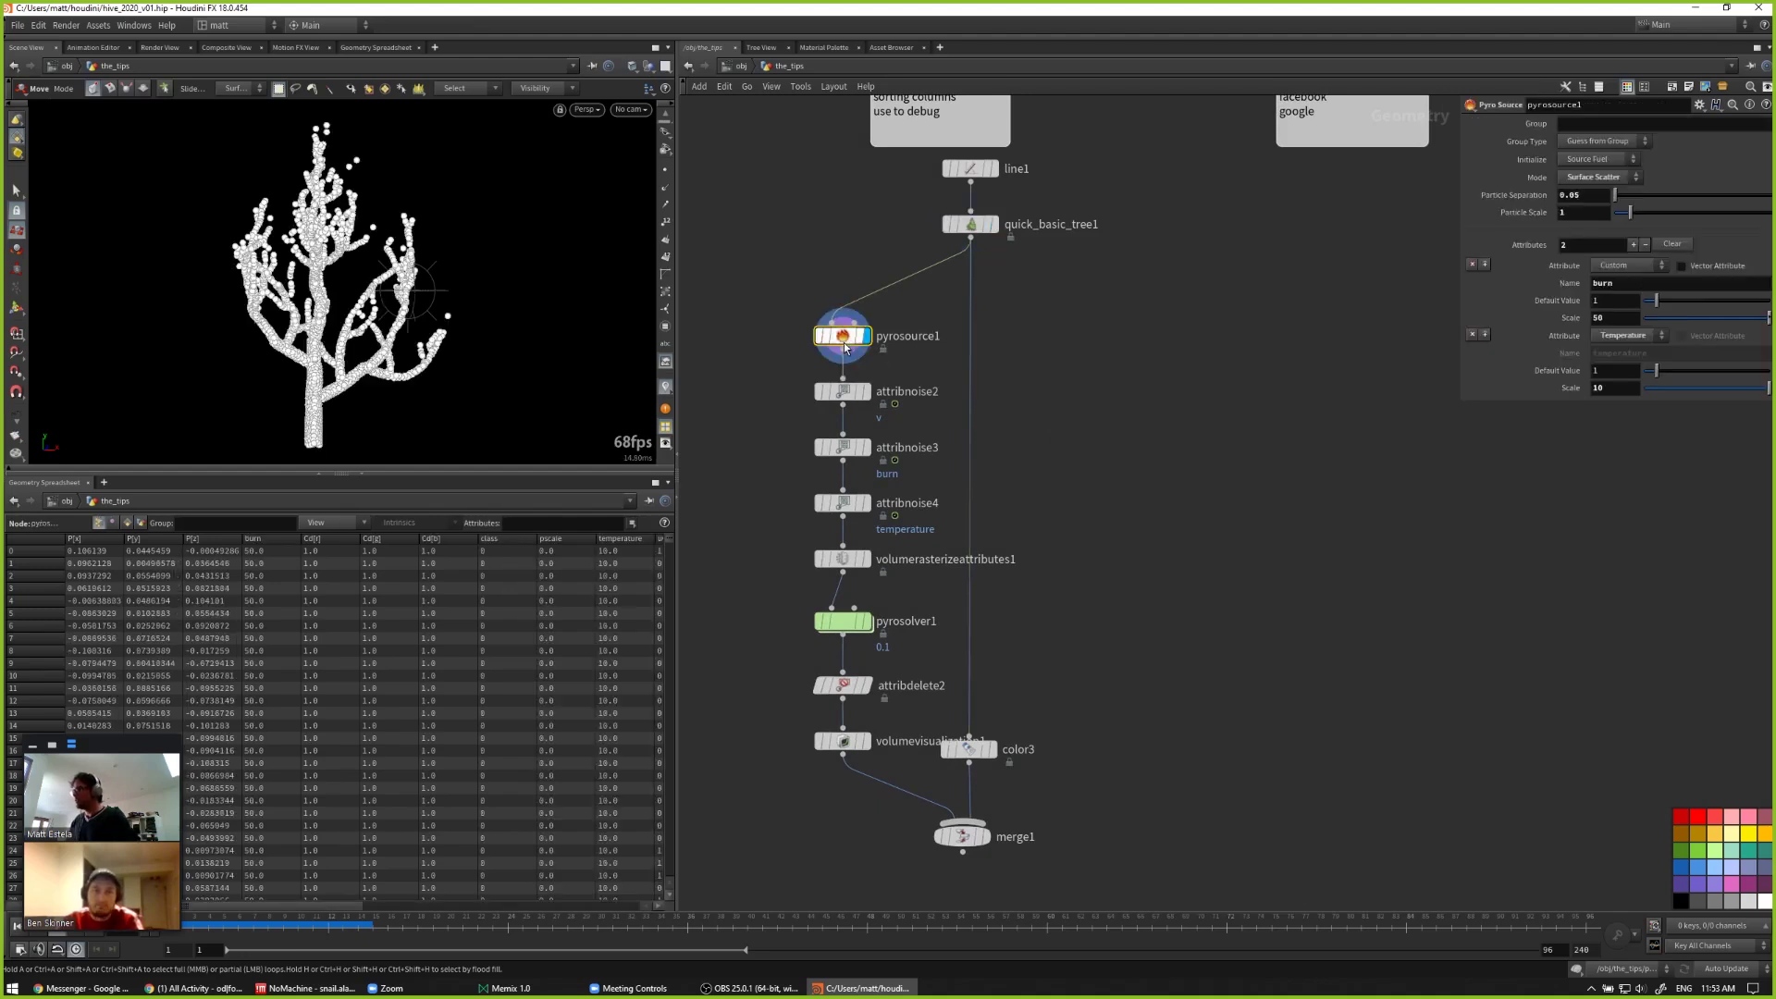
pyautogui.press('d')
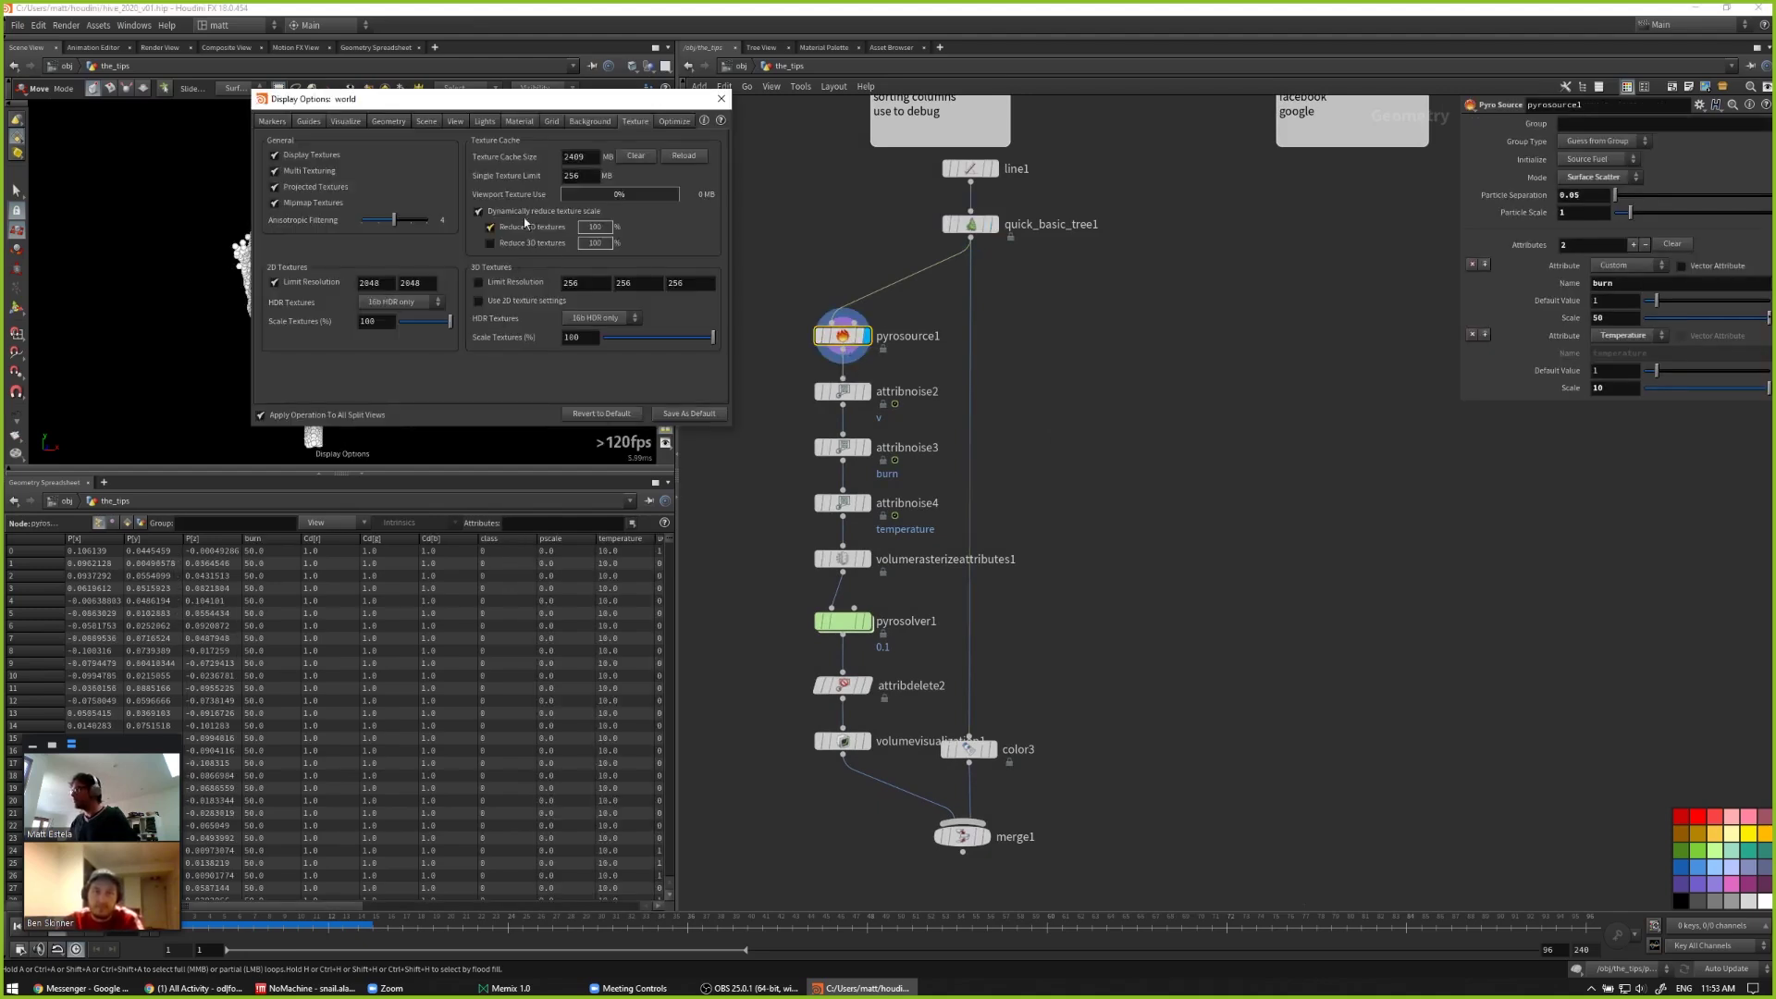
pyautogui.click(308, 121)
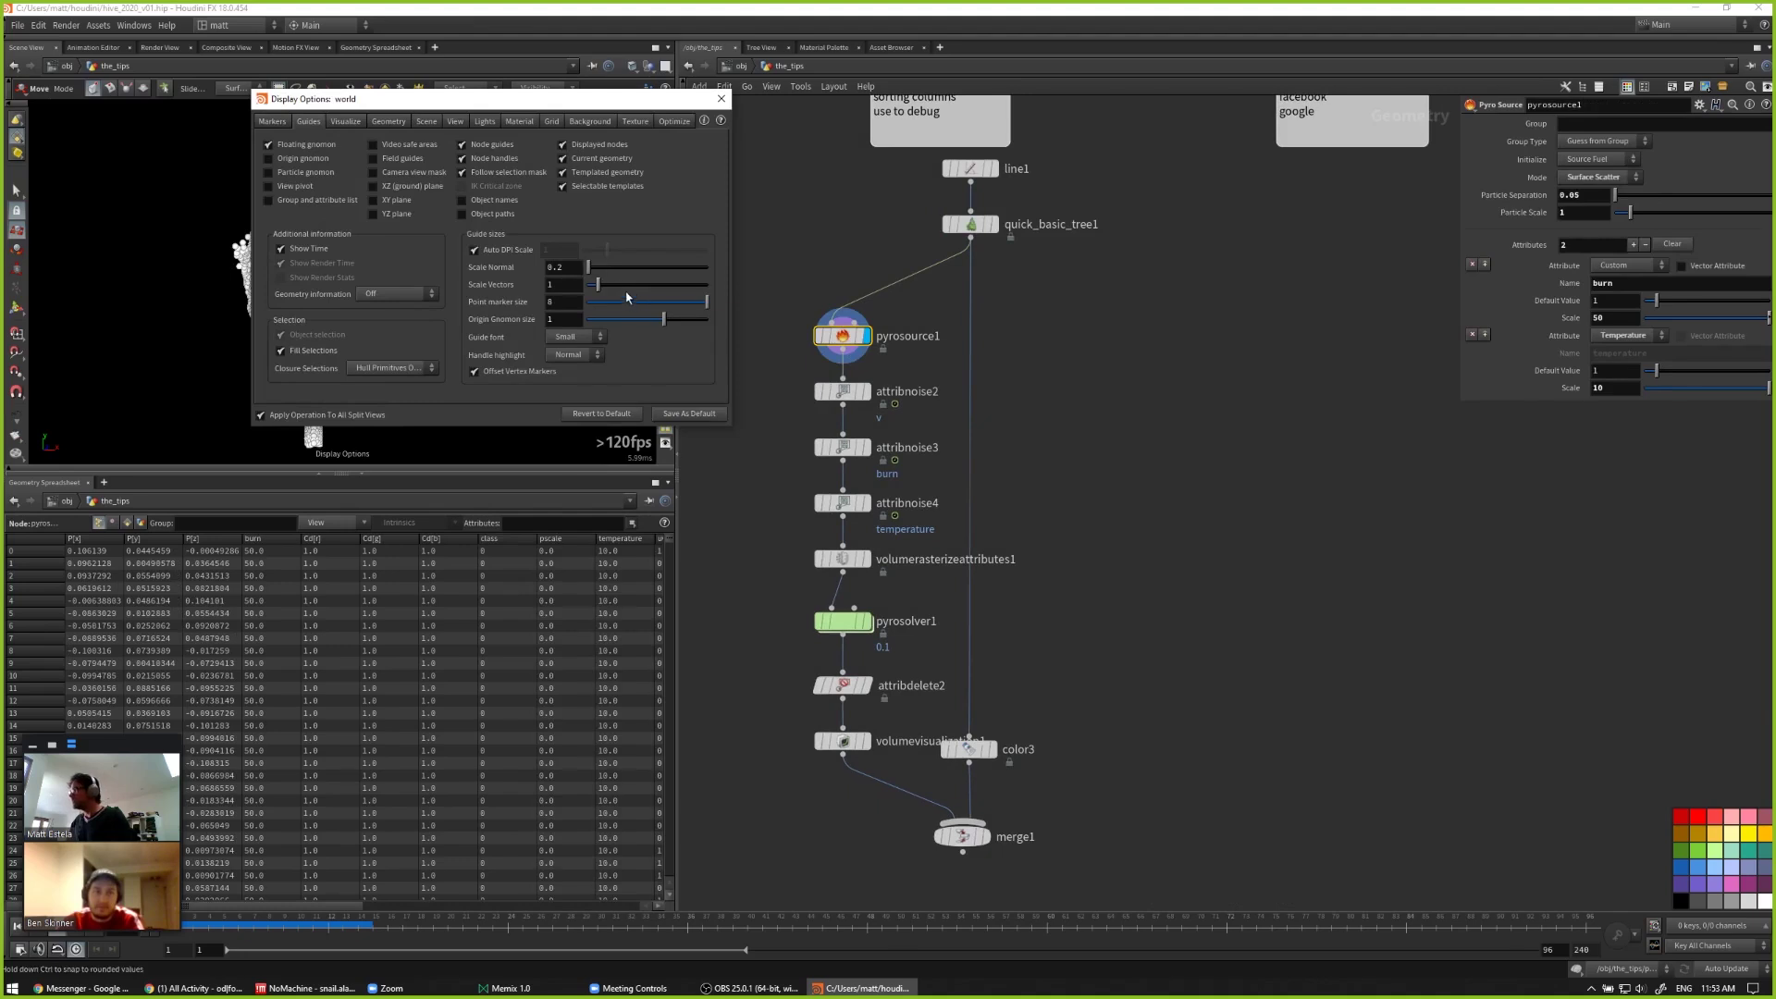
pyautogui.moveTo(615, 301); pyautogui.dragTo(619, 302)
pyautogui.write('3')
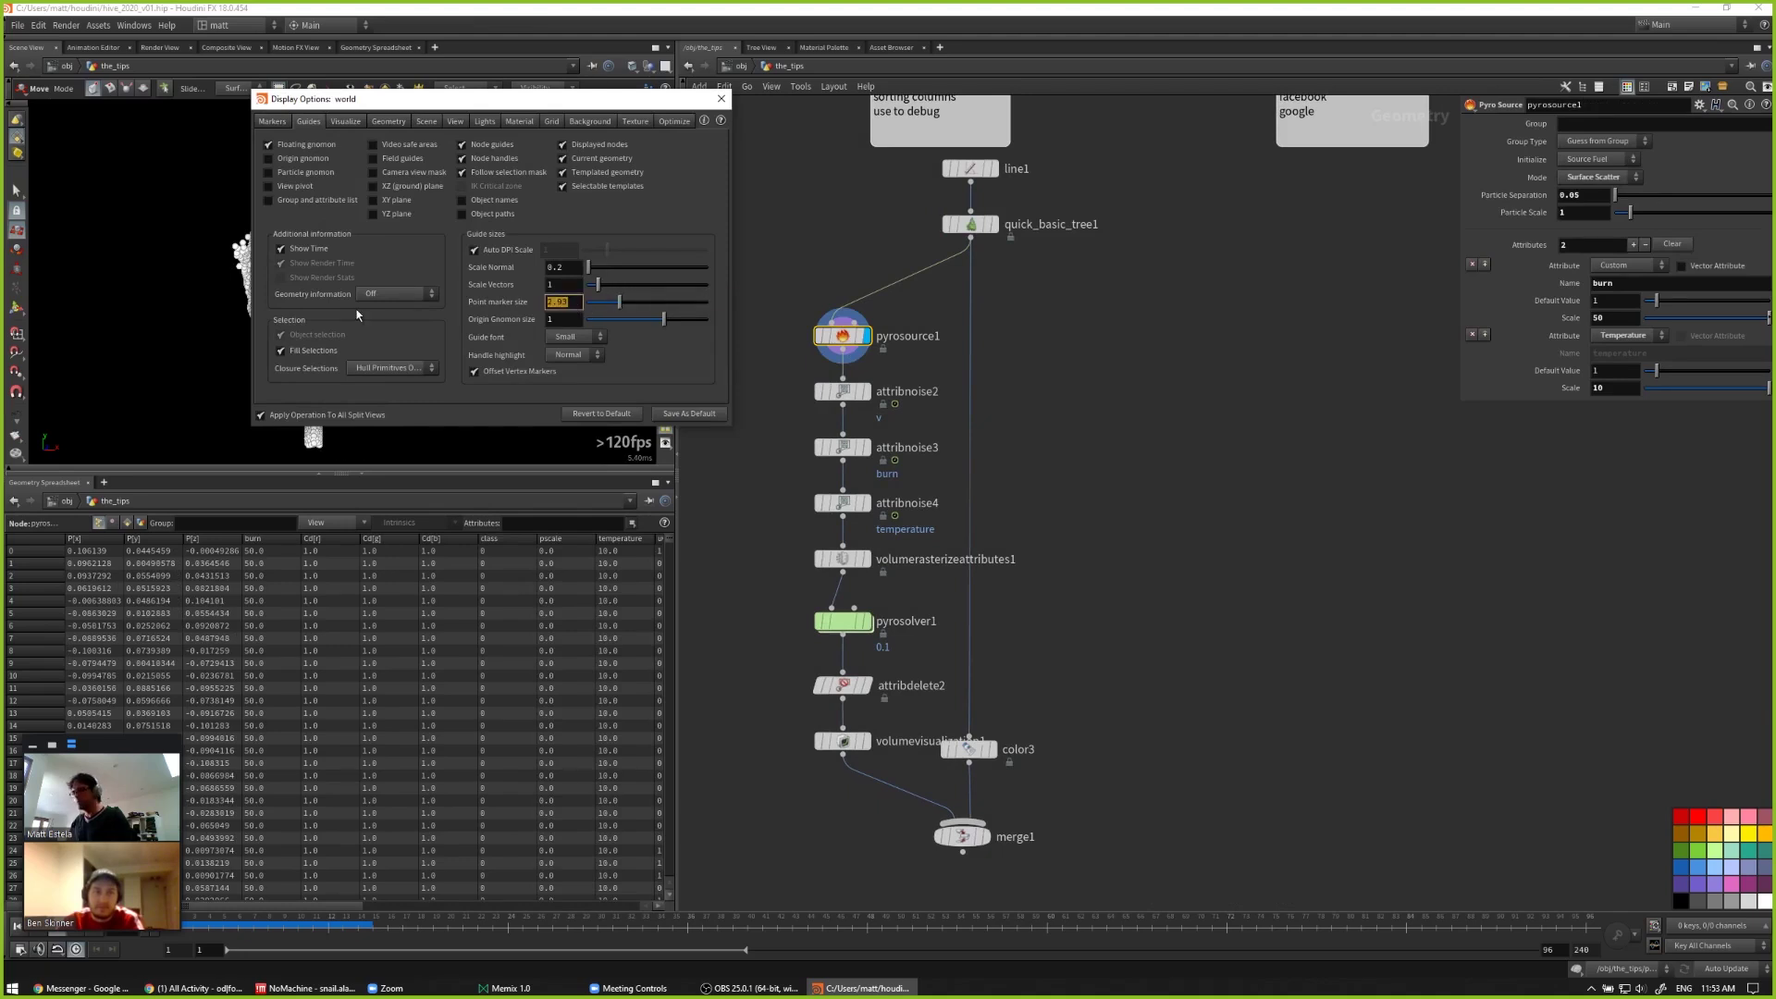
pyautogui.press('Return')
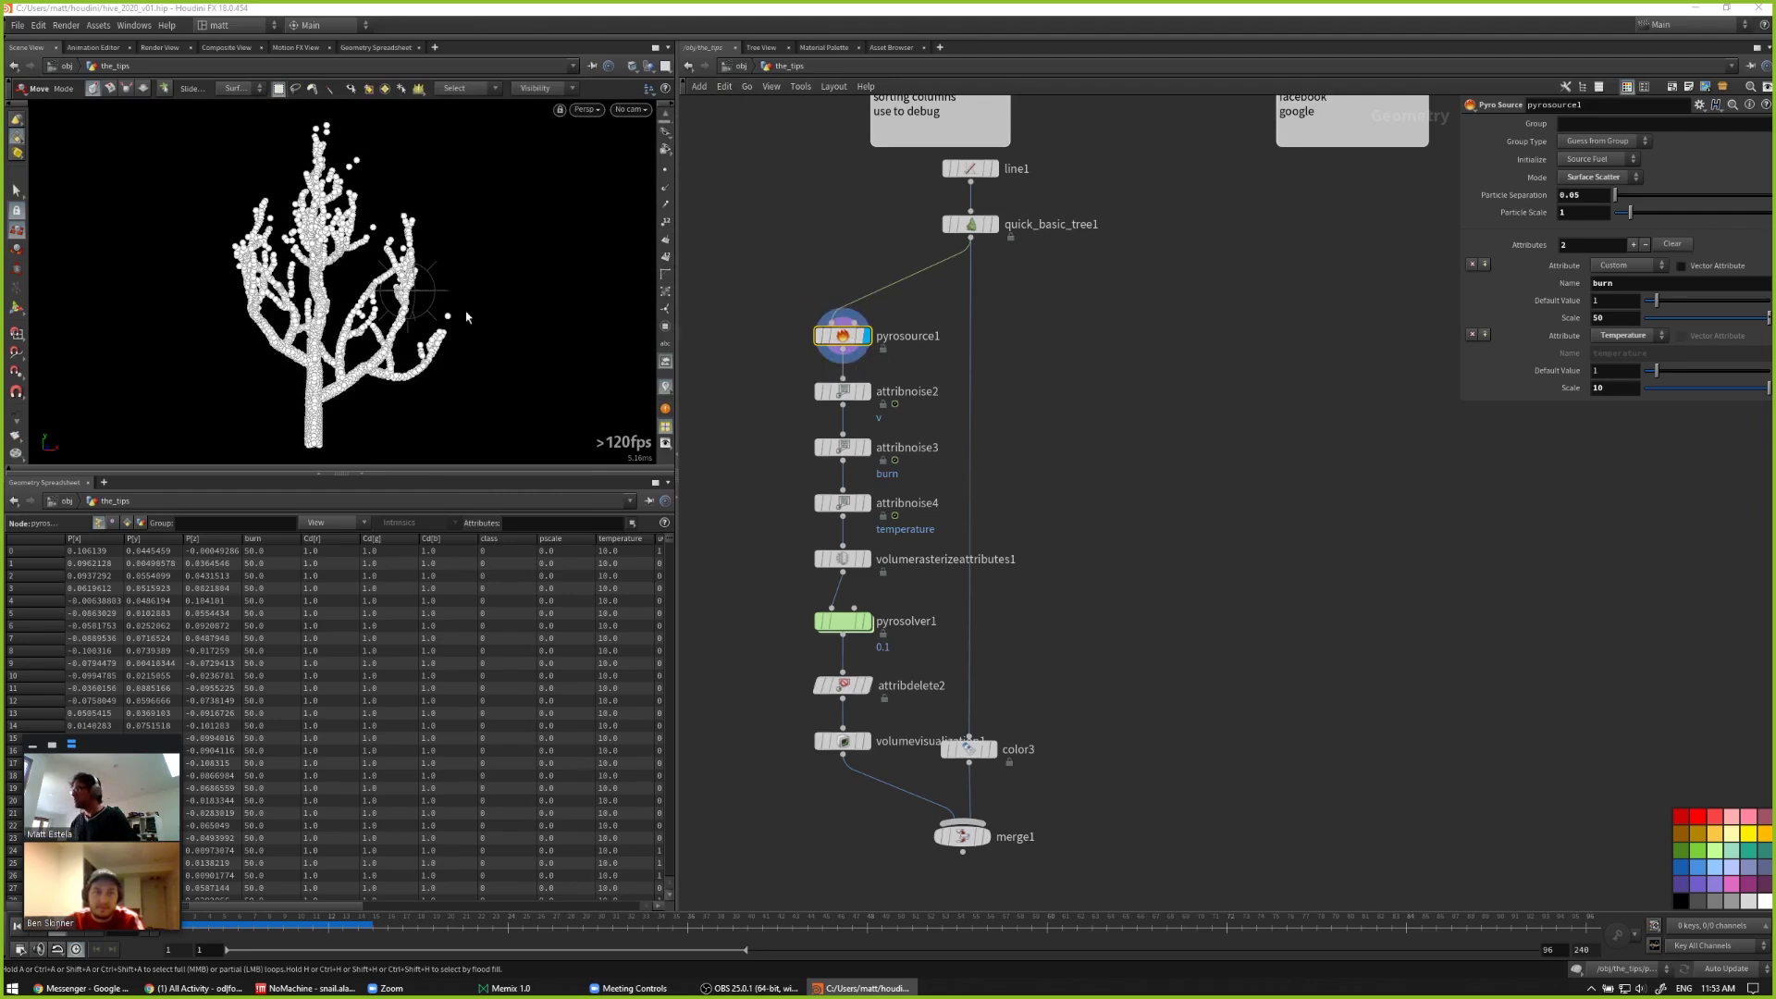
pyautogui.press('d')
pyautogui.press('d')
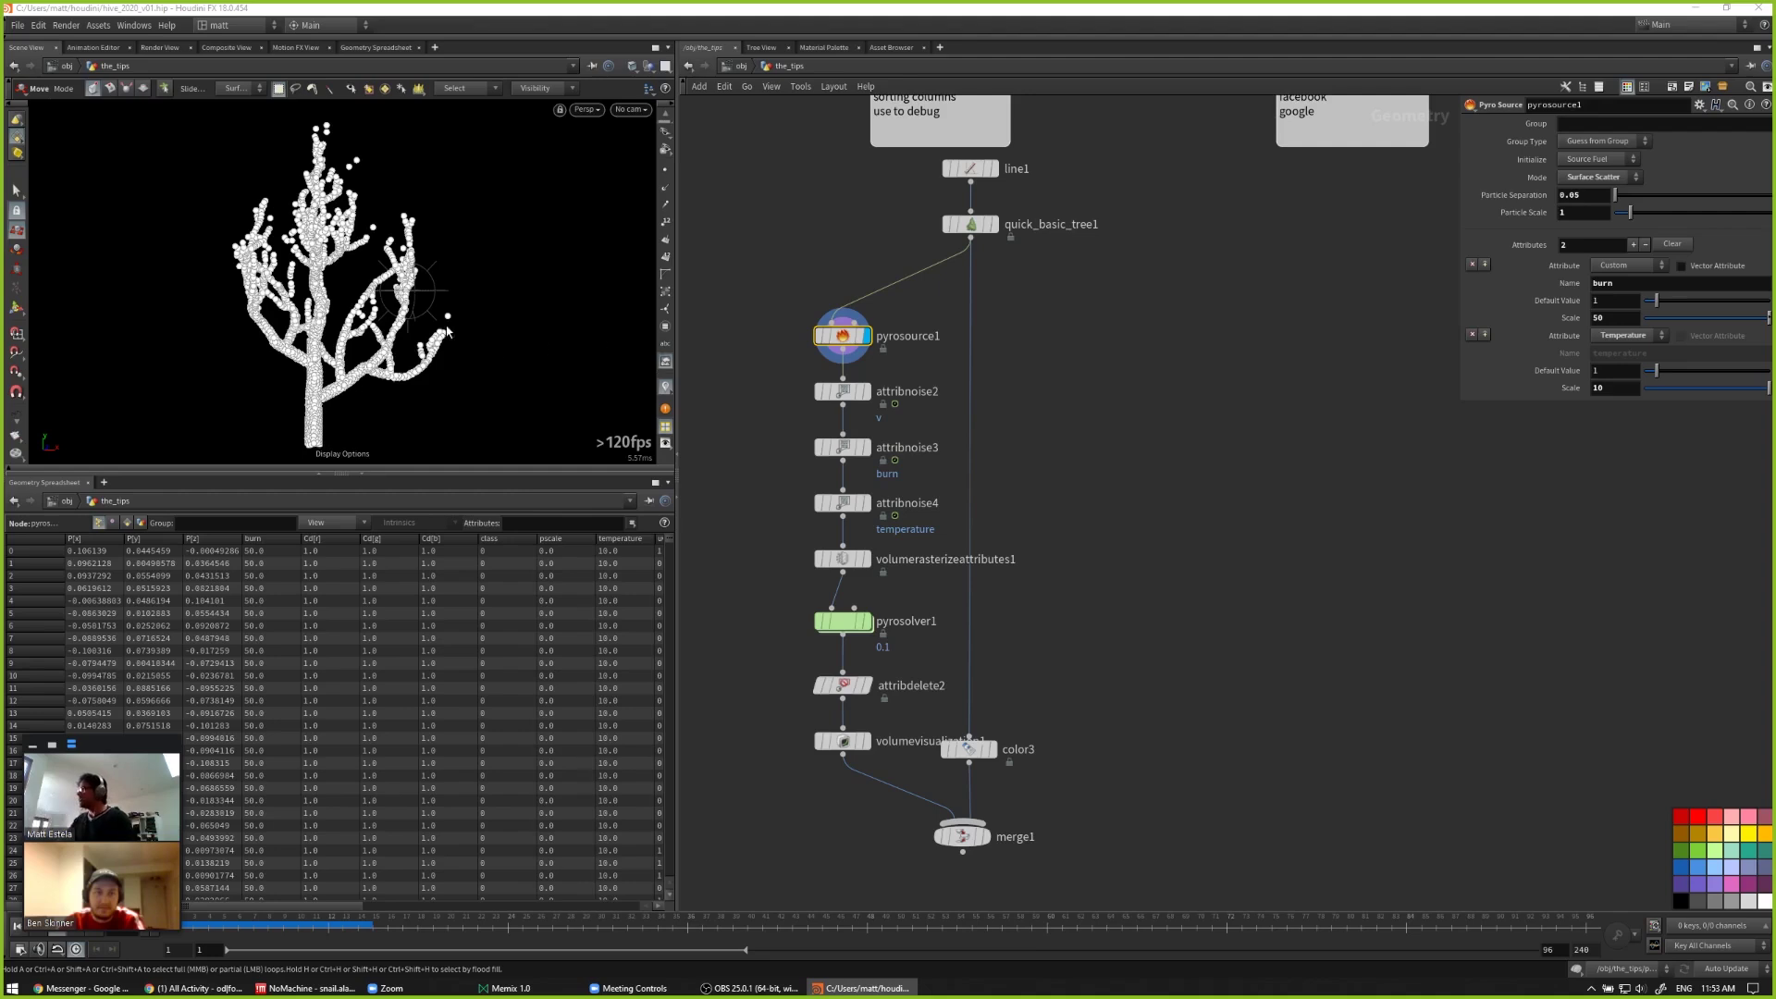
# Step: Inspect attribnoise2, attribnoise3, volumerasterizeattributes1 and attribnoise4, widening the network pane
pyautogui.click(844, 393)
pyautogui.click(842, 448)
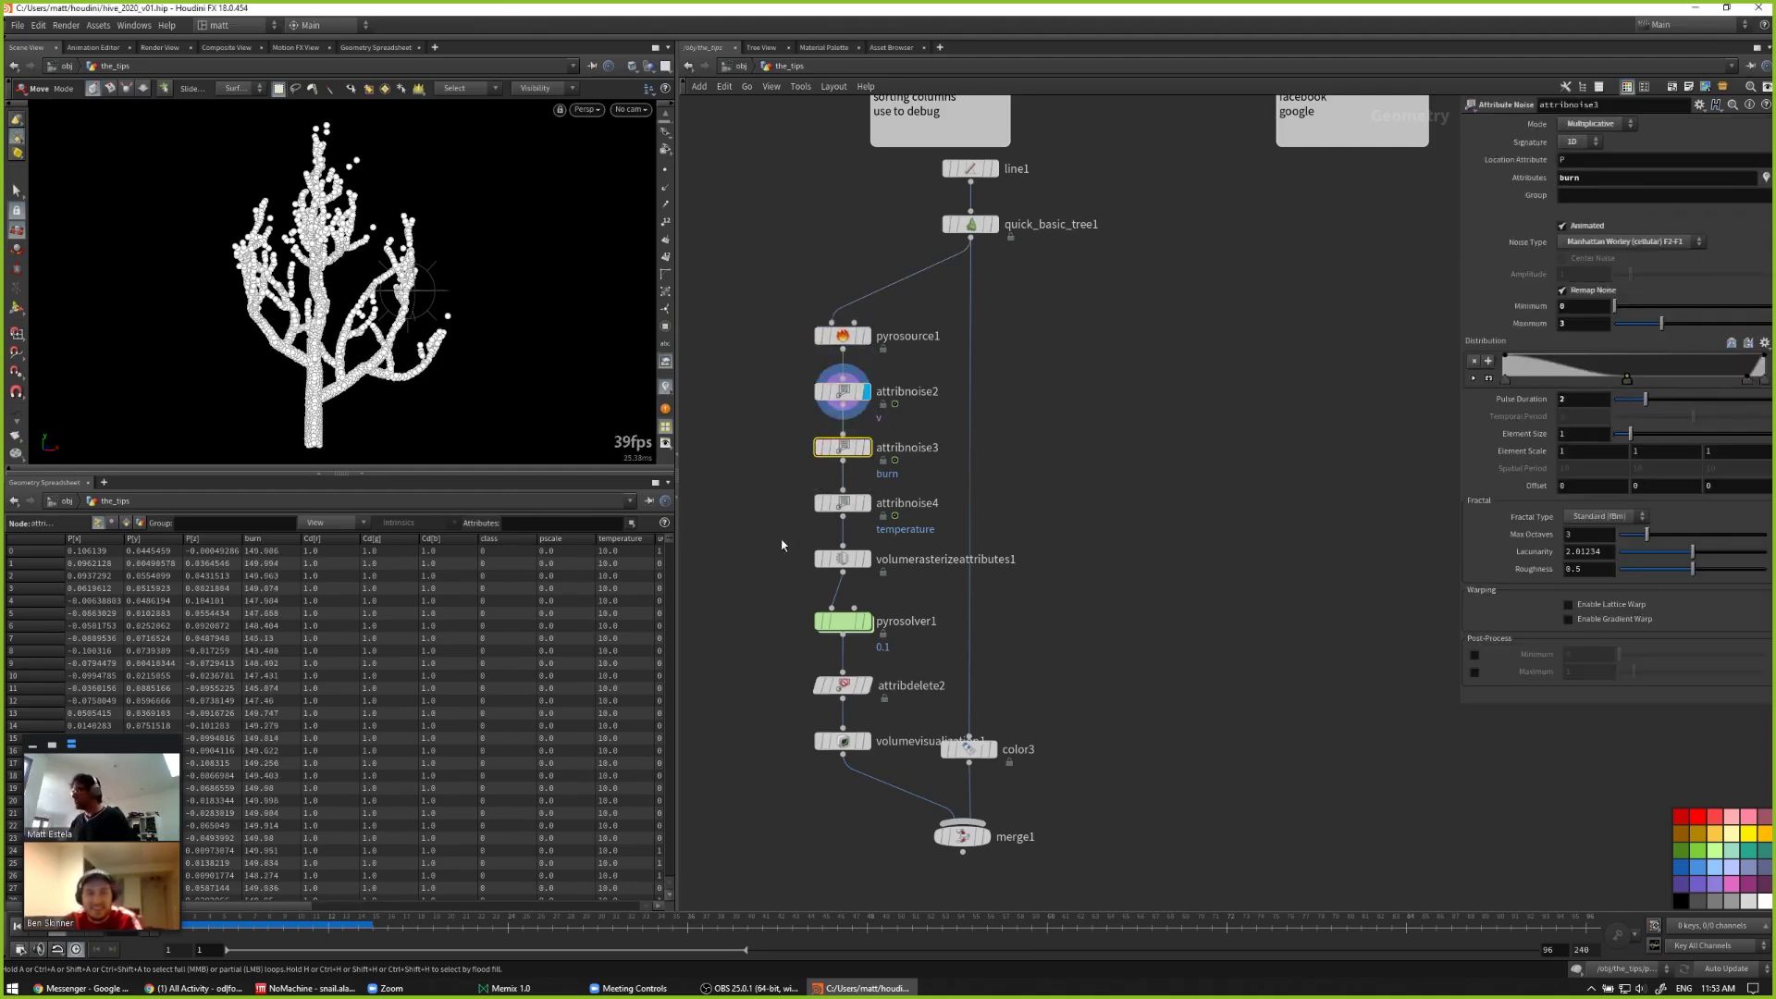
pyautogui.click(863, 559)
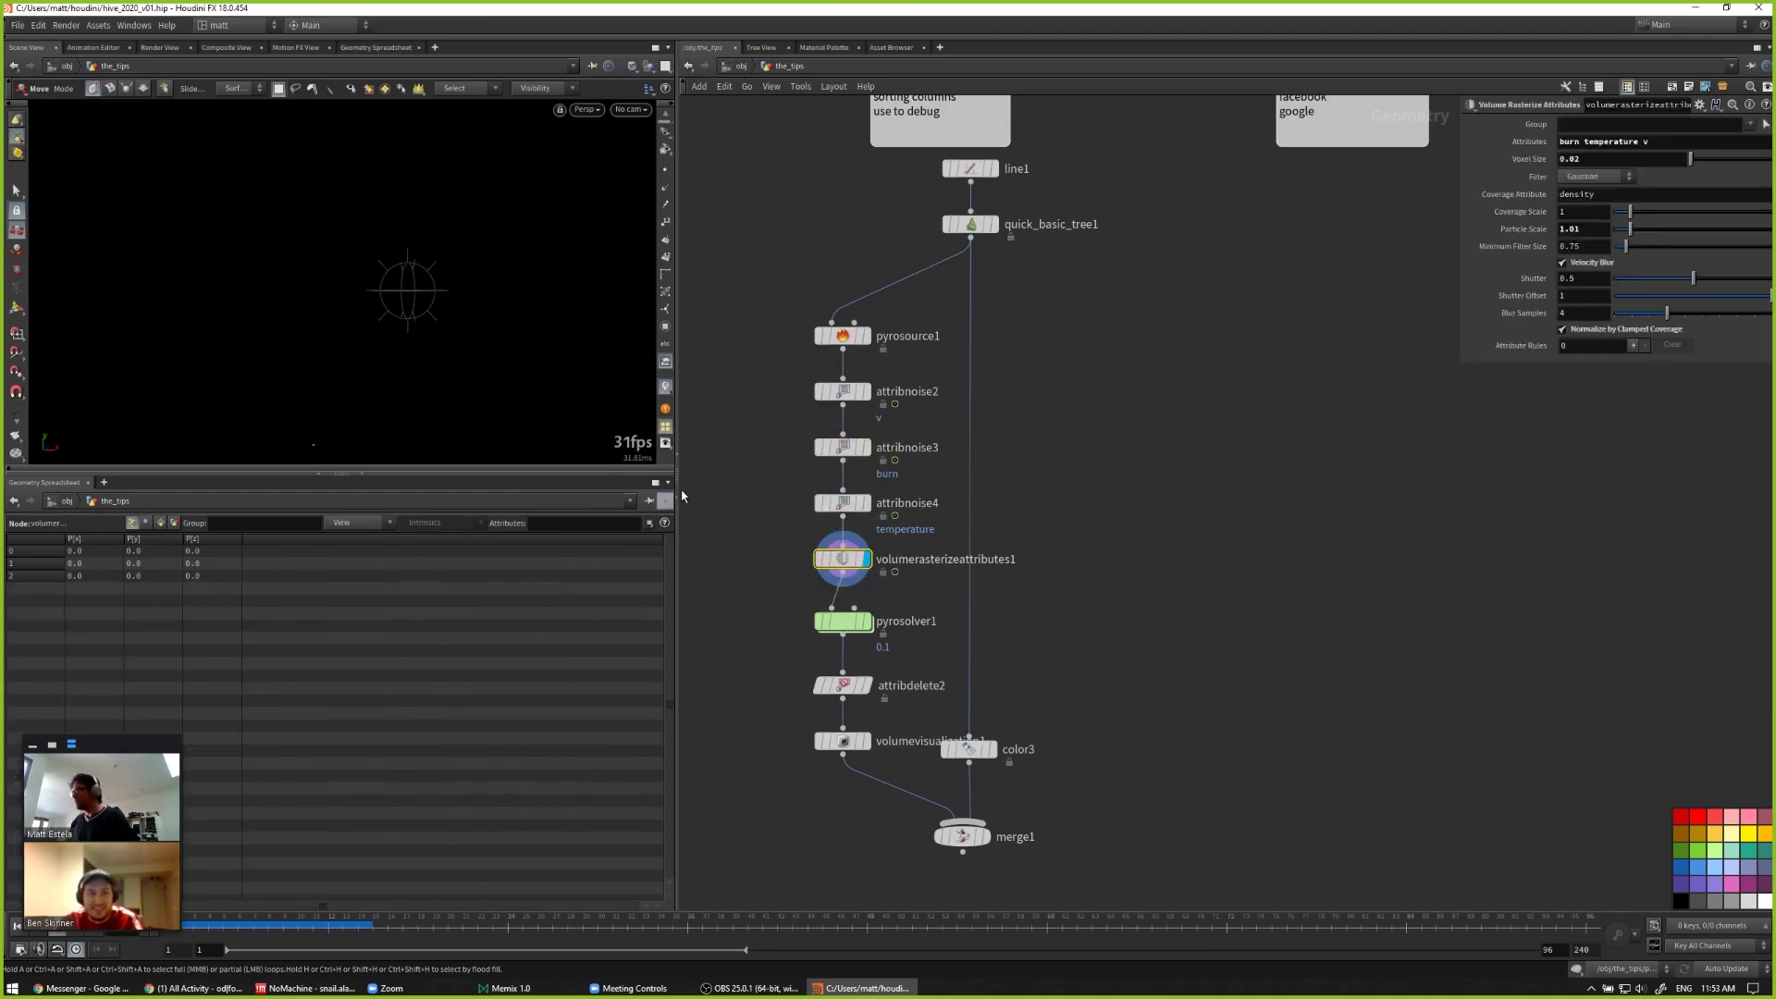
pyautogui.moveTo(677, 448); pyautogui.dragTo(449, 448)
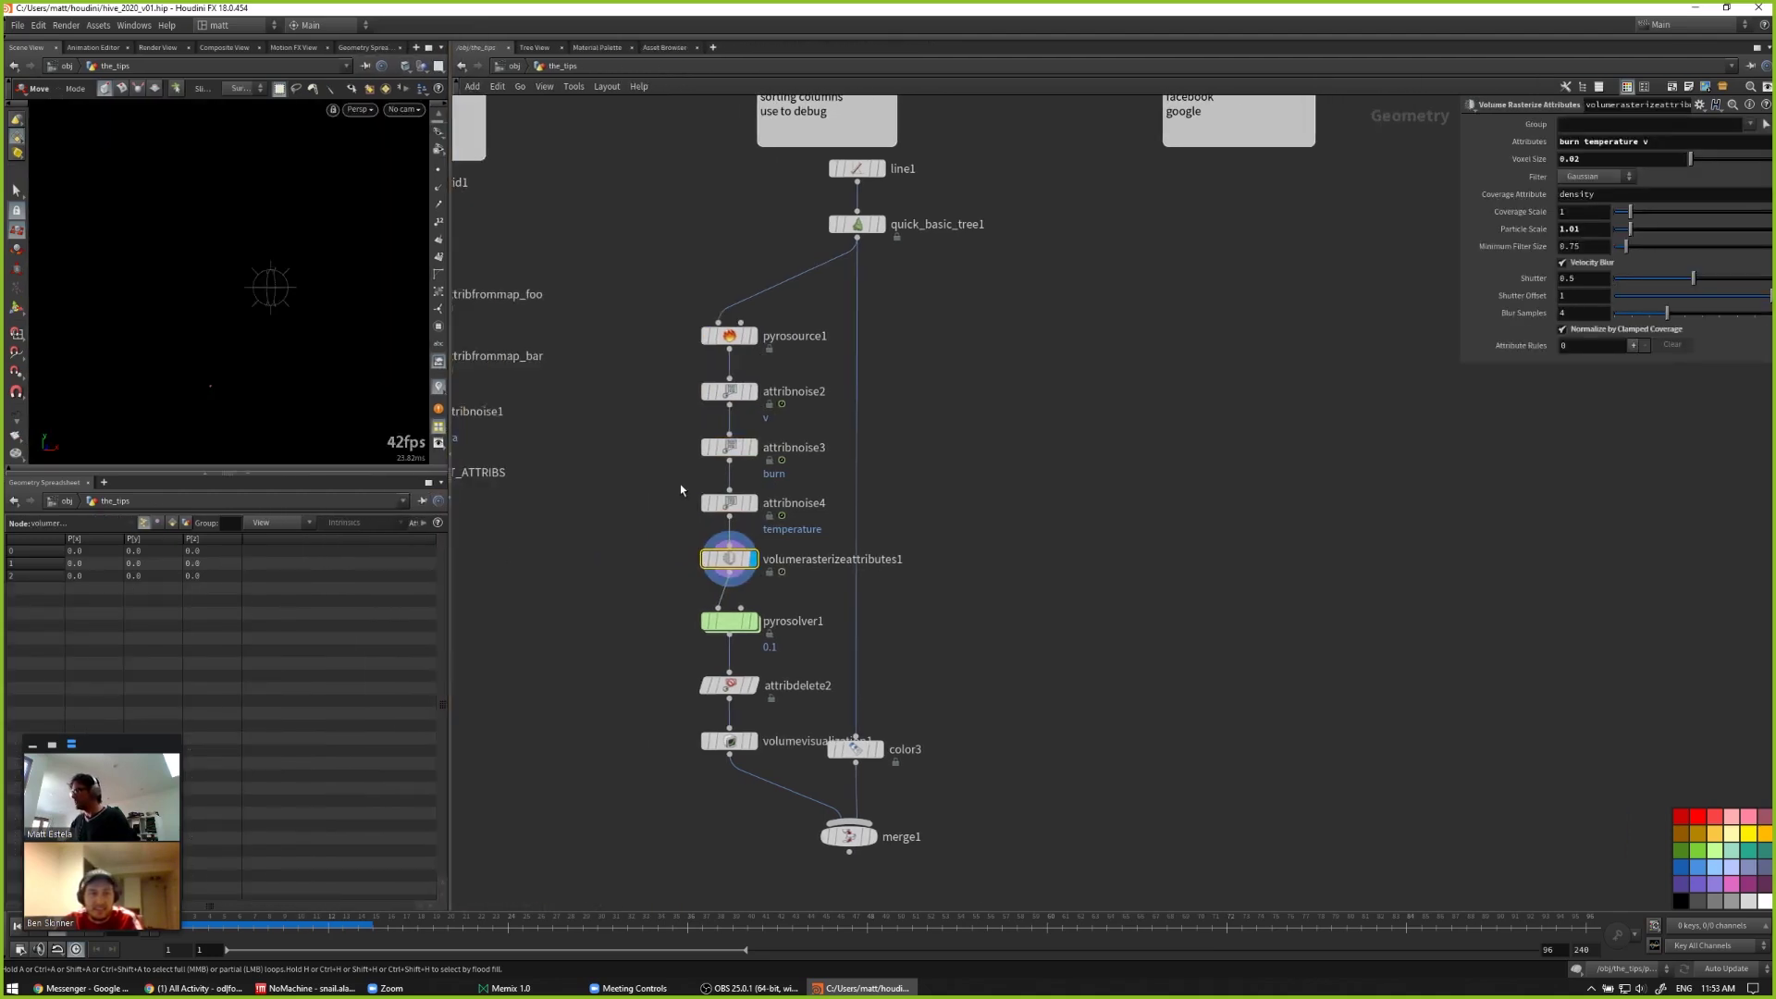
pyautogui.click(725, 509)
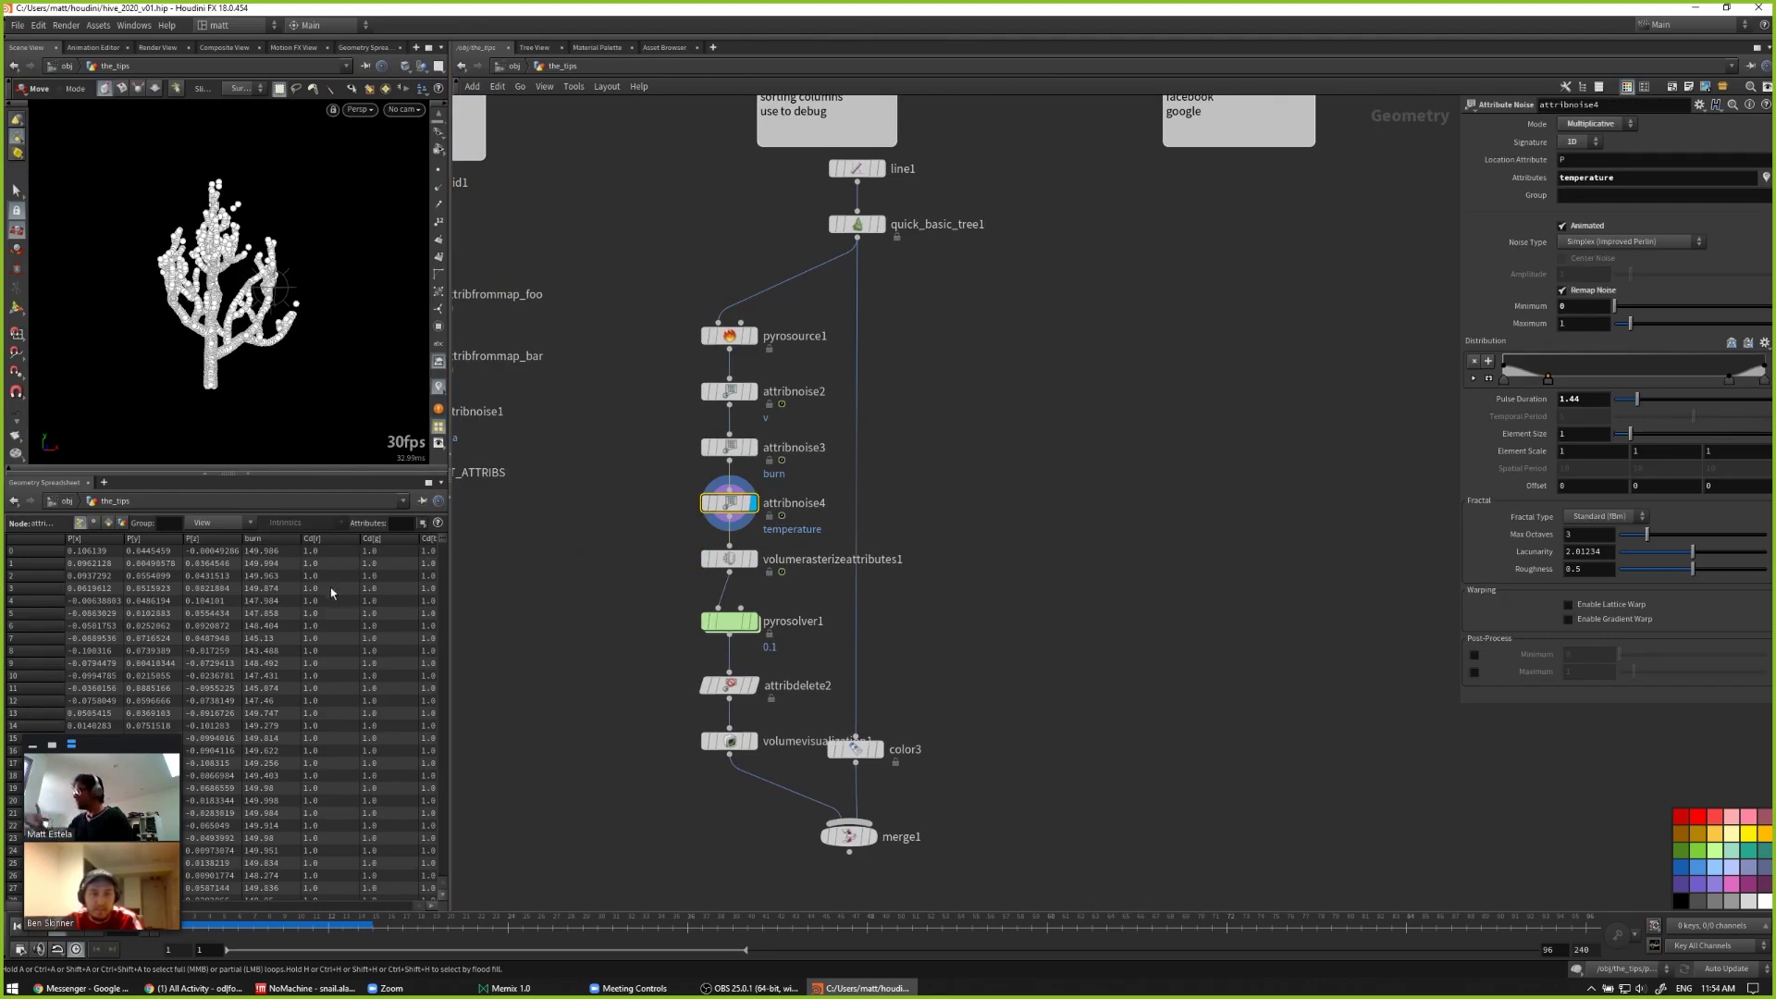
# Step: Redisplay volumerasterizeattributes1, tumble the view, then select pyrosource1 to show its points
pyautogui.click(728, 563)
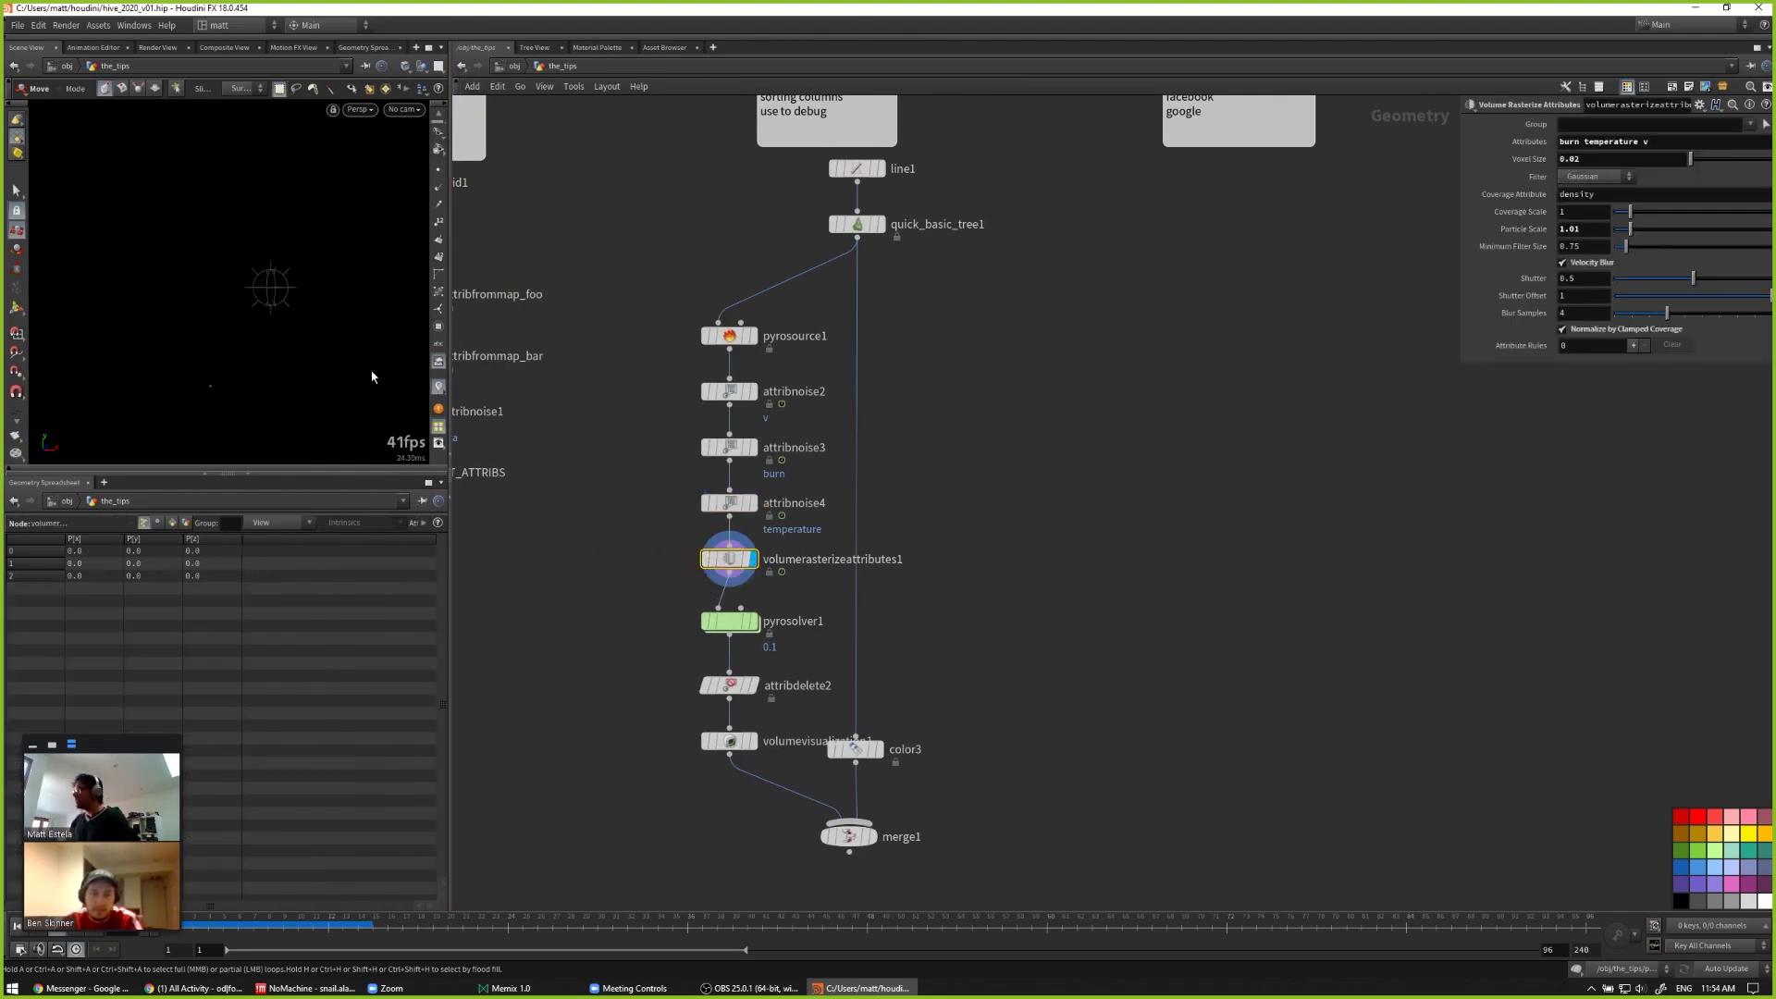
pyautogui.press('Escape')
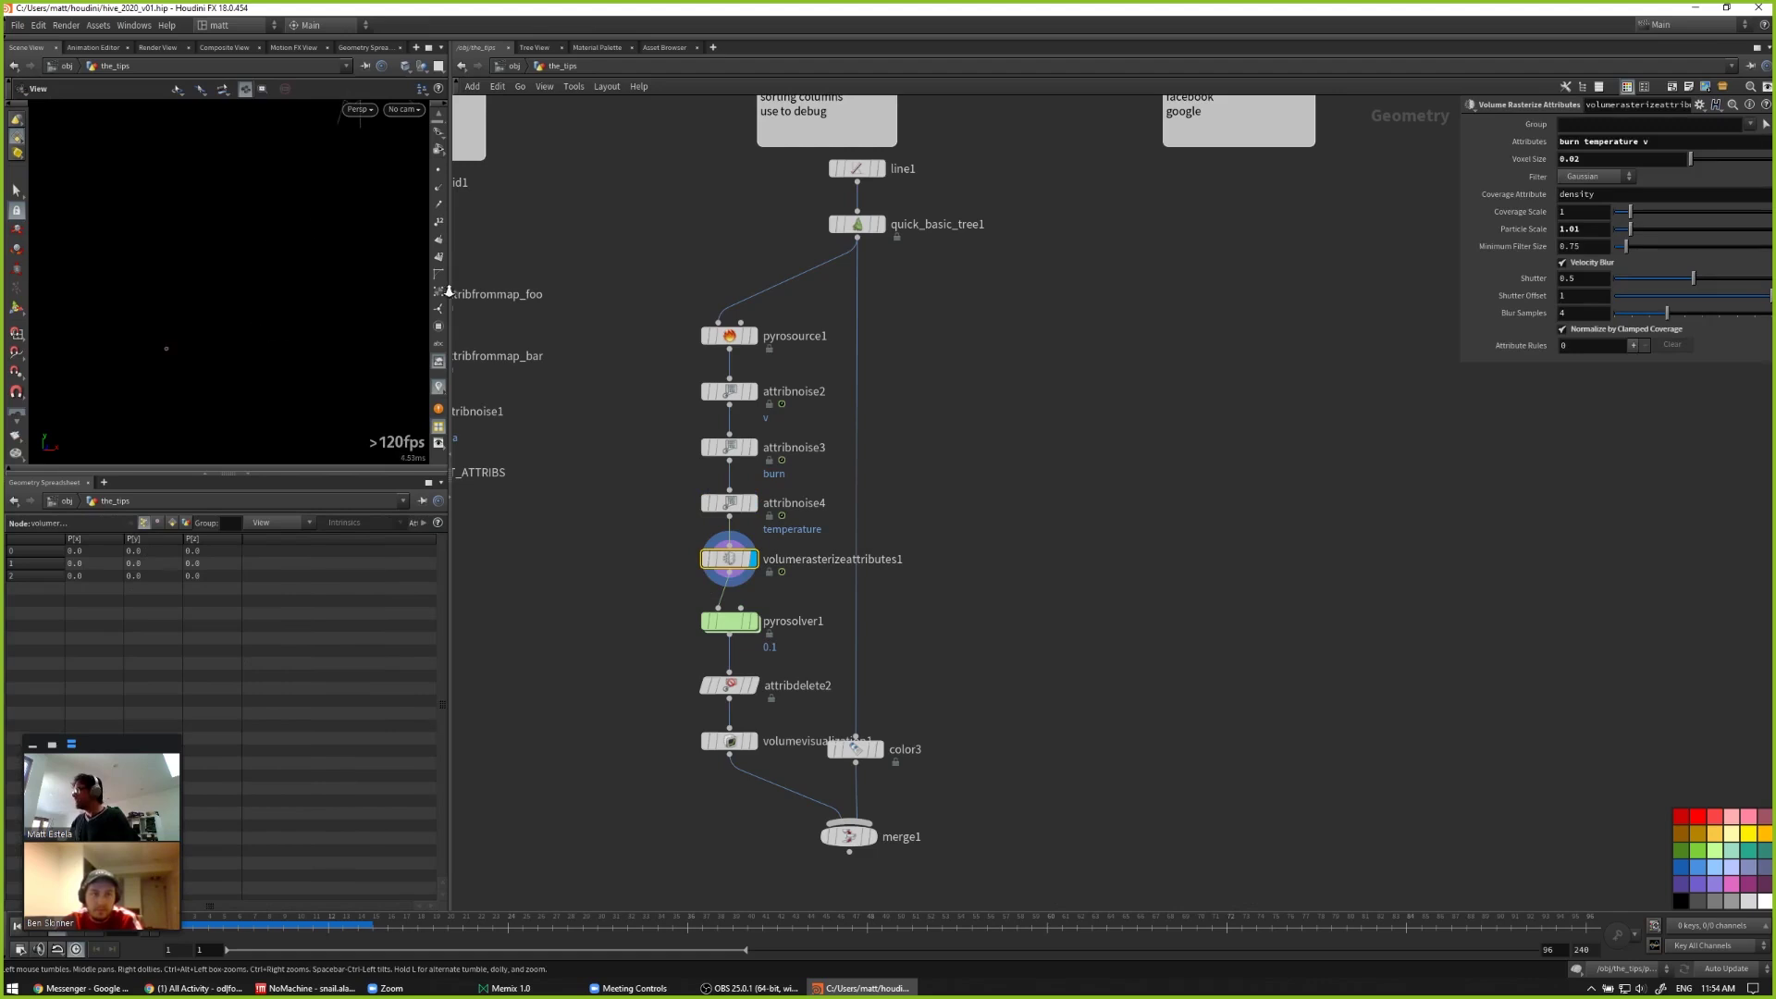
pyautogui.moveTo(275, 352)
pyautogui.mouseDown()
pyautogui.moveTo(278, 383)
pyautogui.moveTo(286, 345)
pyautogui.moveTo(309, 376)
pyautogui.moveTo(259, 373)
pyautogui.mouseUp()
pyautogui.press('t')
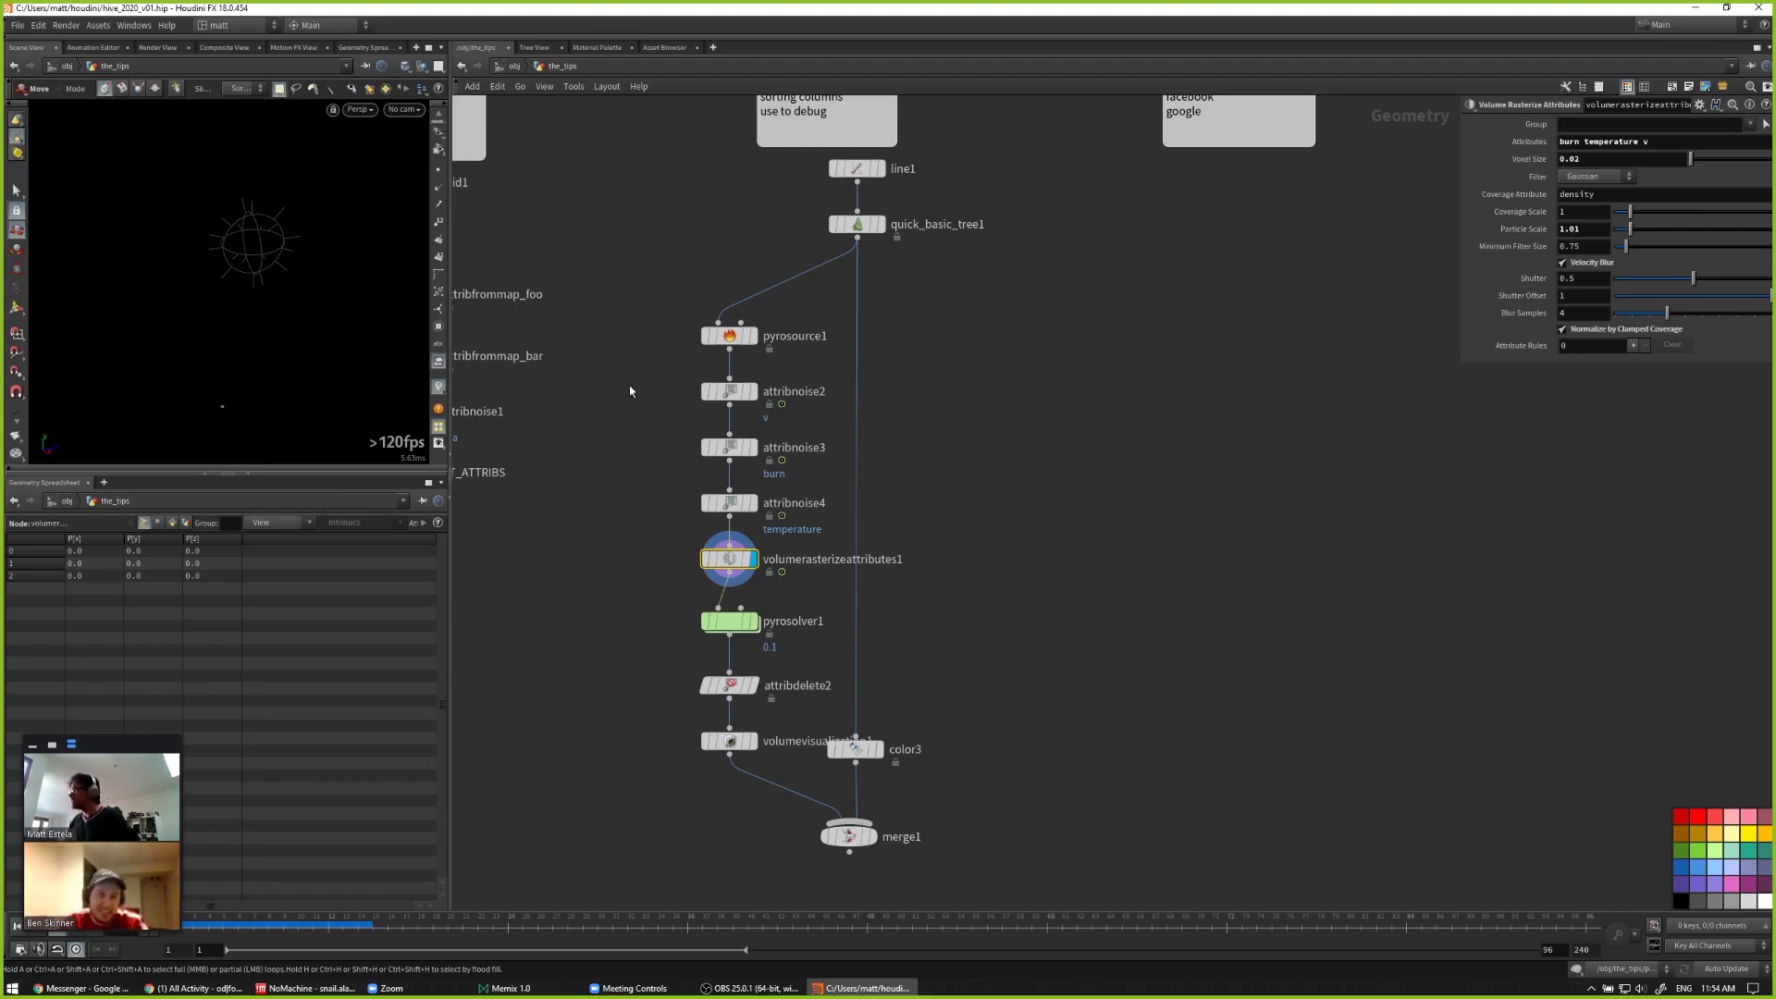
pyautogui.click(740, 344)
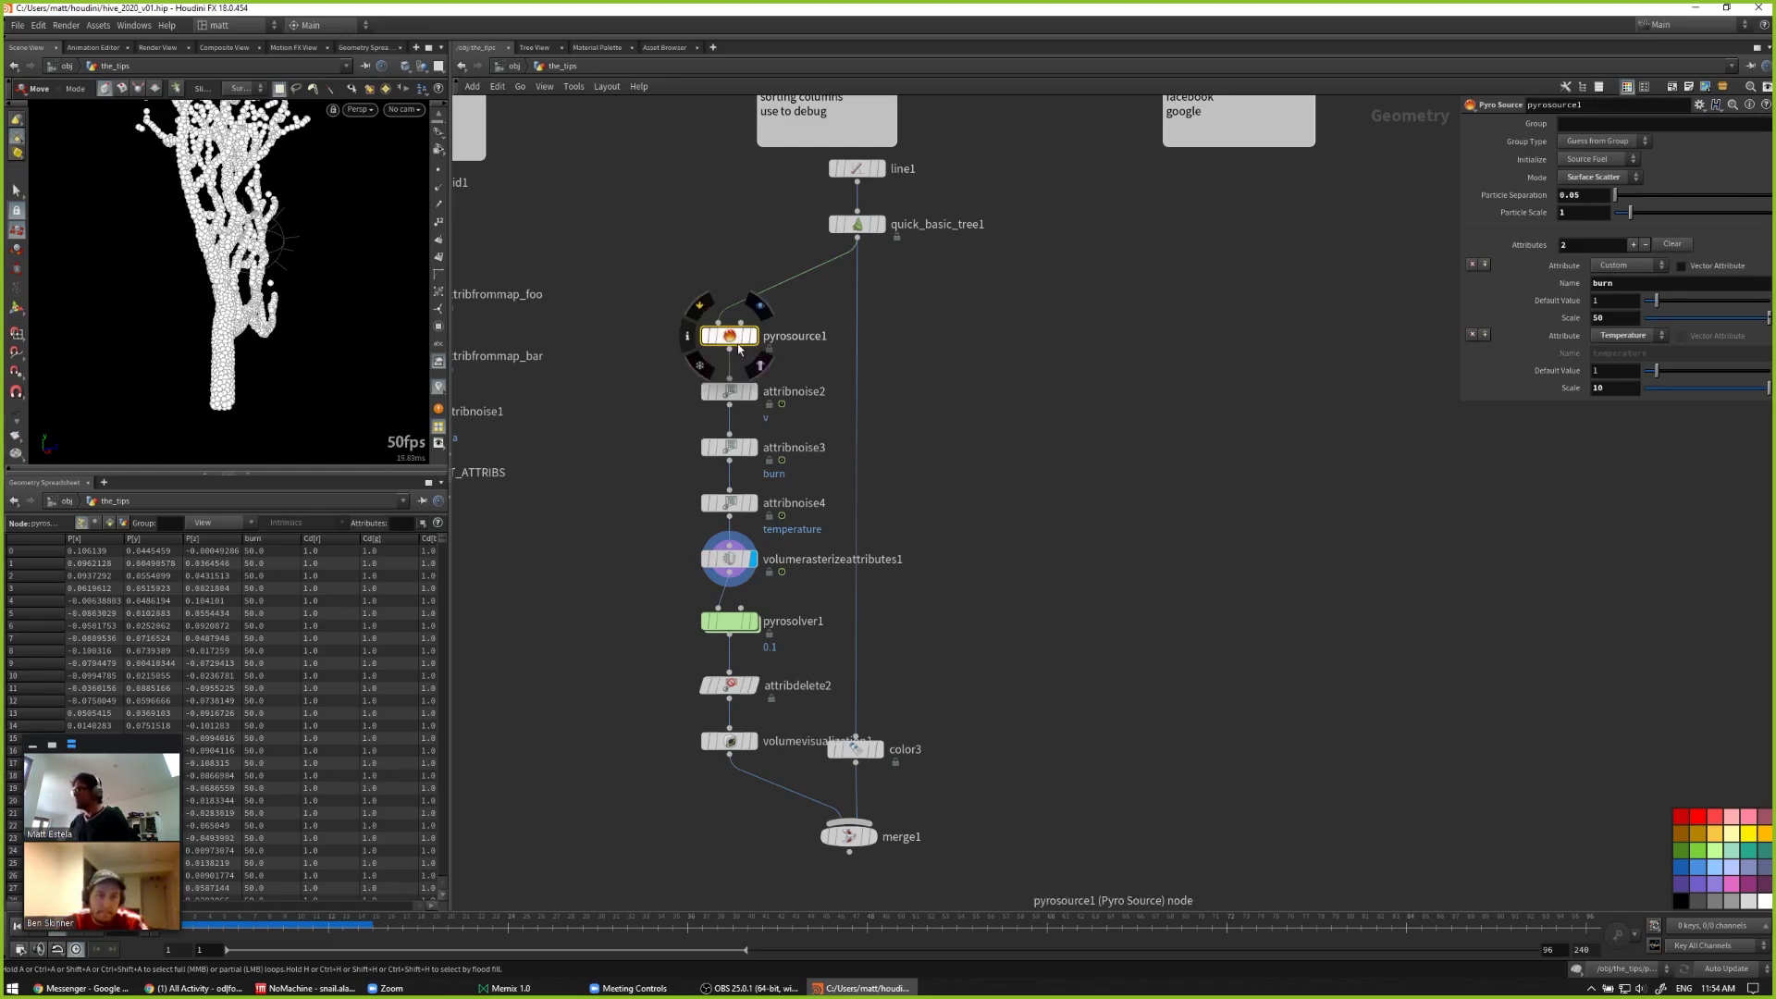
# Step: Select a cluster of pyrosource1's points and list only selected points in the spreadsheet
pyautogui.press('r')
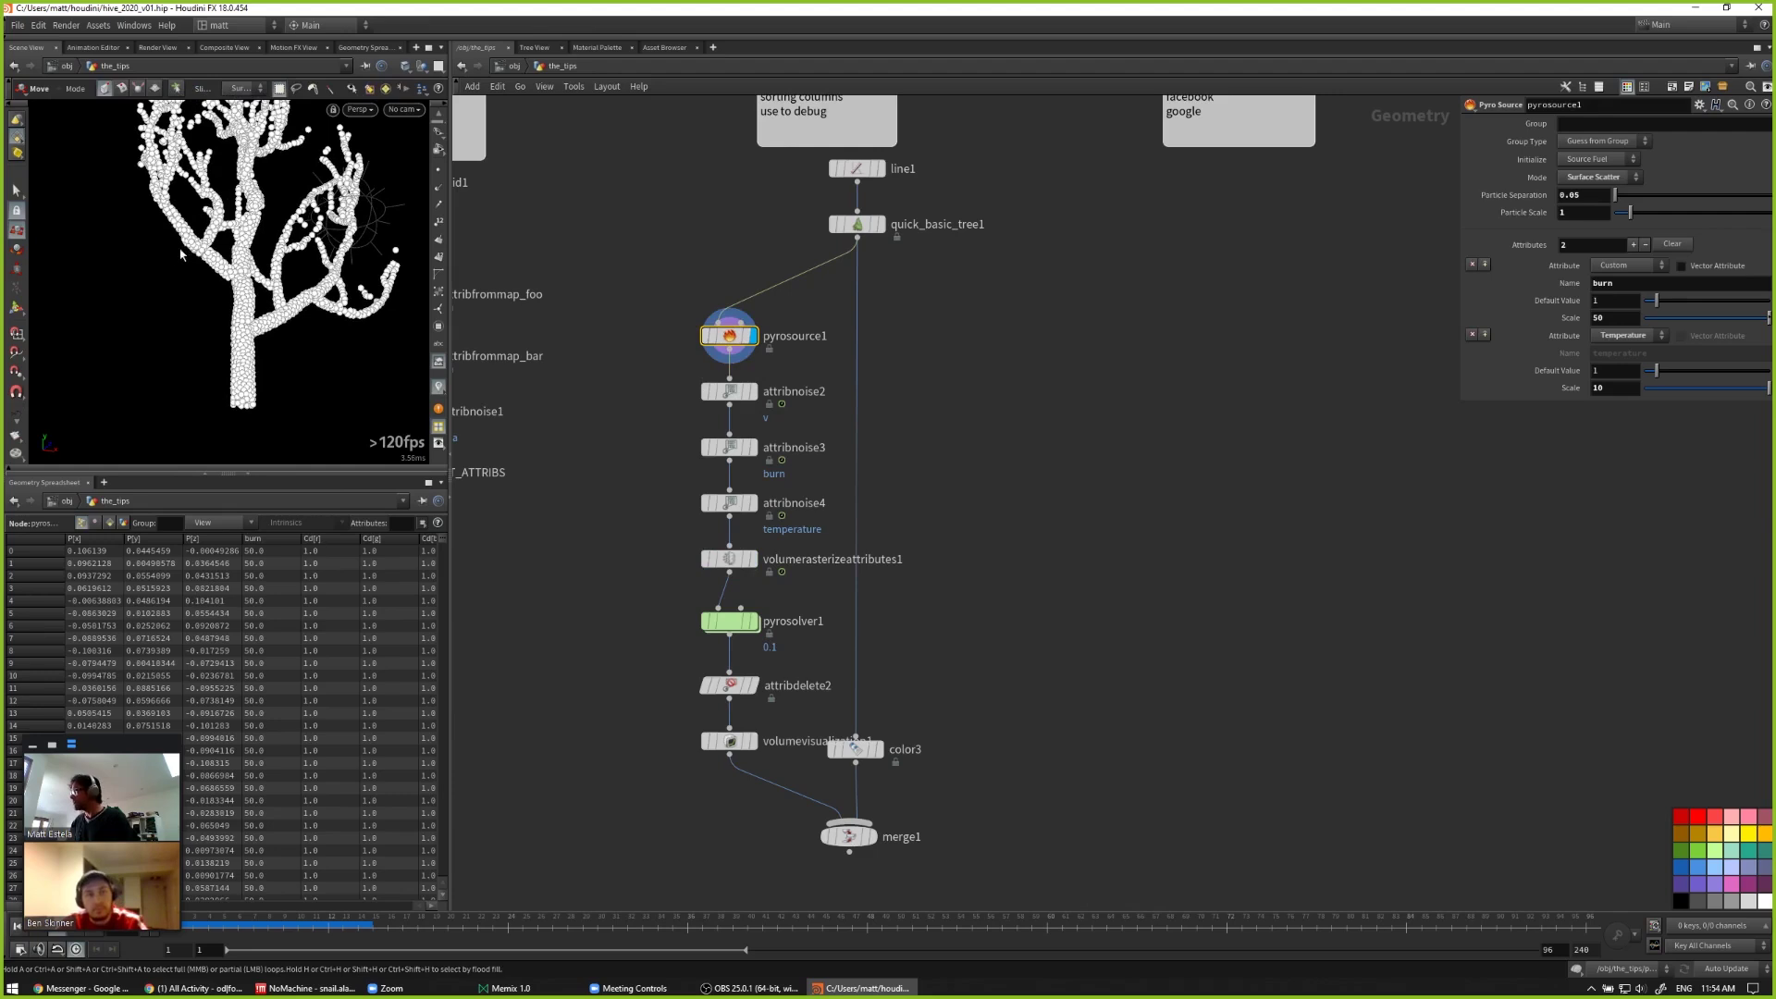
pyautogui.press('s')
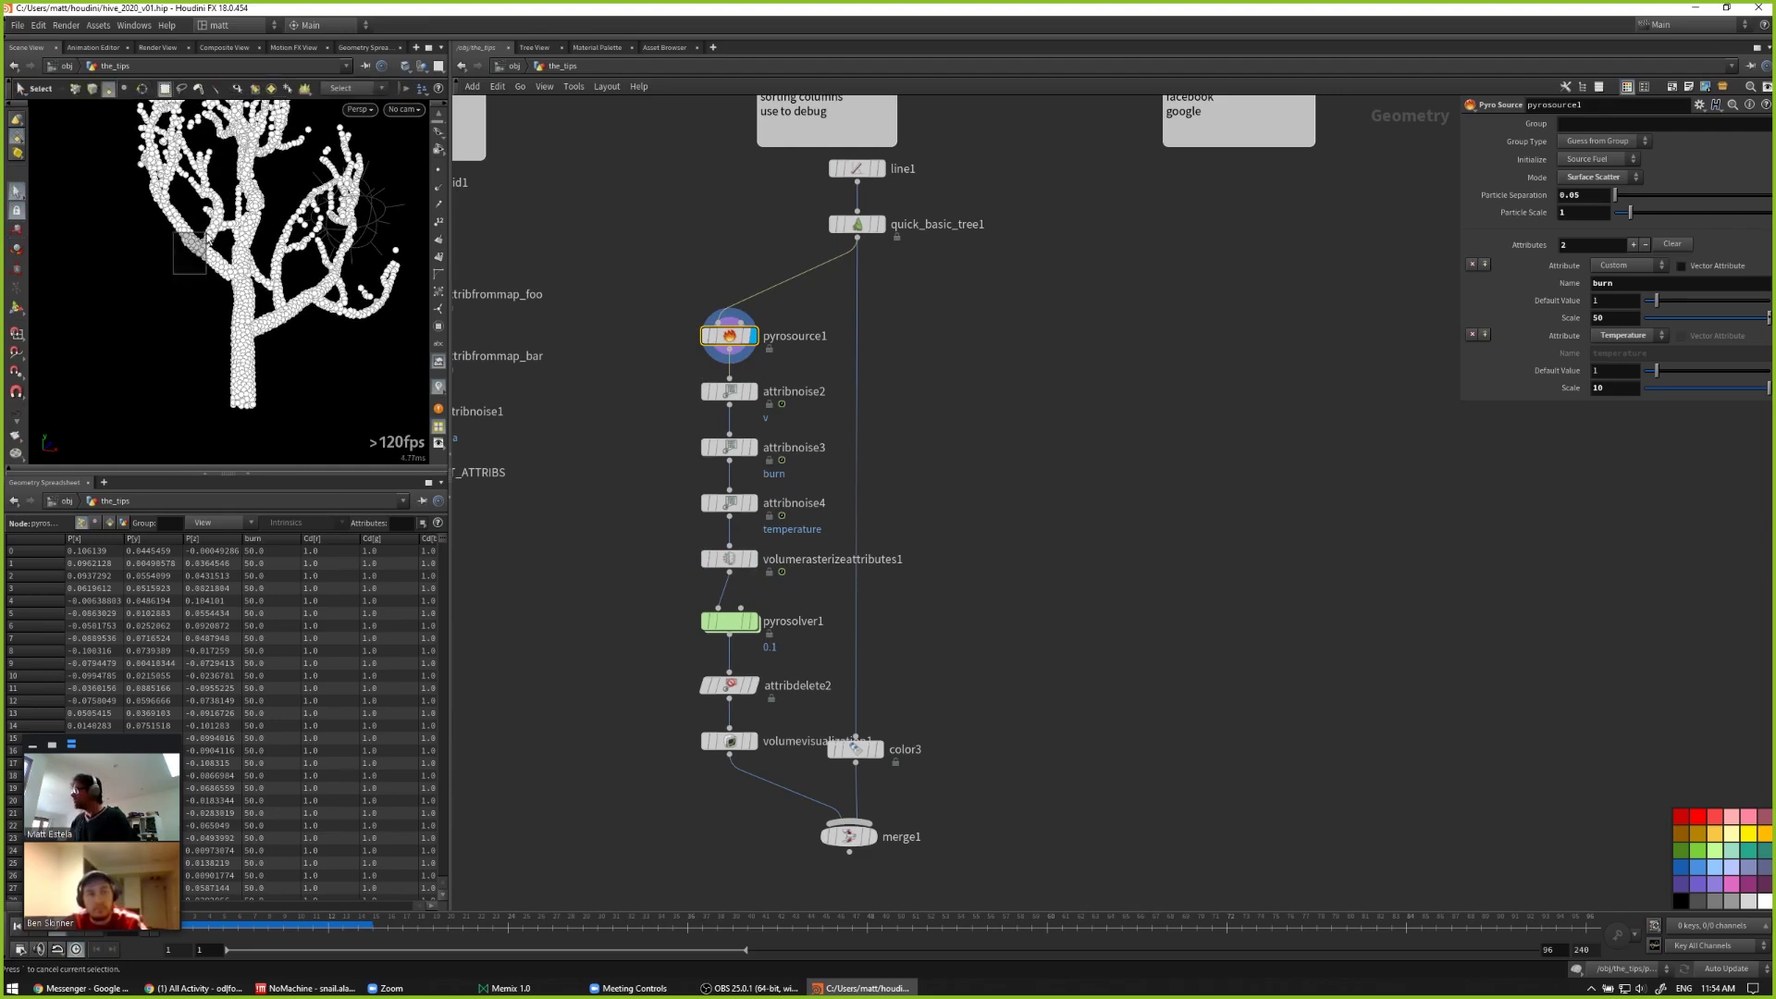
pyautogui.press('2')
pyautogui.moveTo(197, 268); pyautogui.dragTo(222, 222)
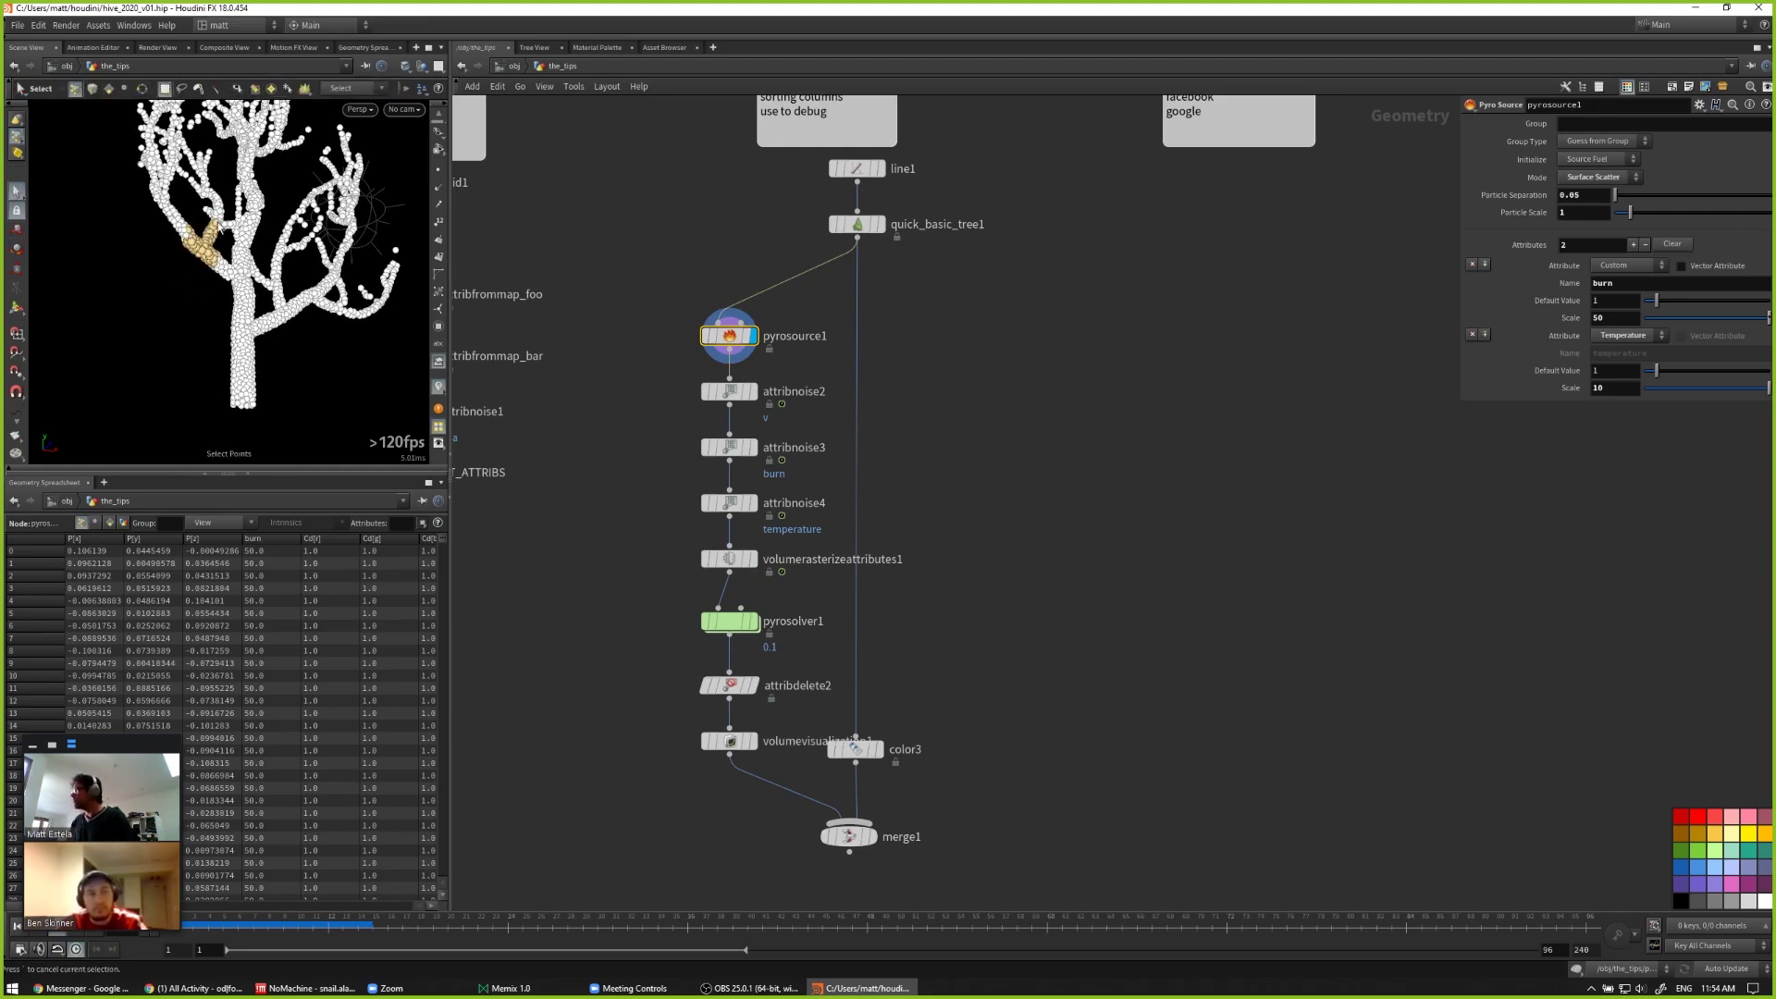
pyautogui.click(219, 525)
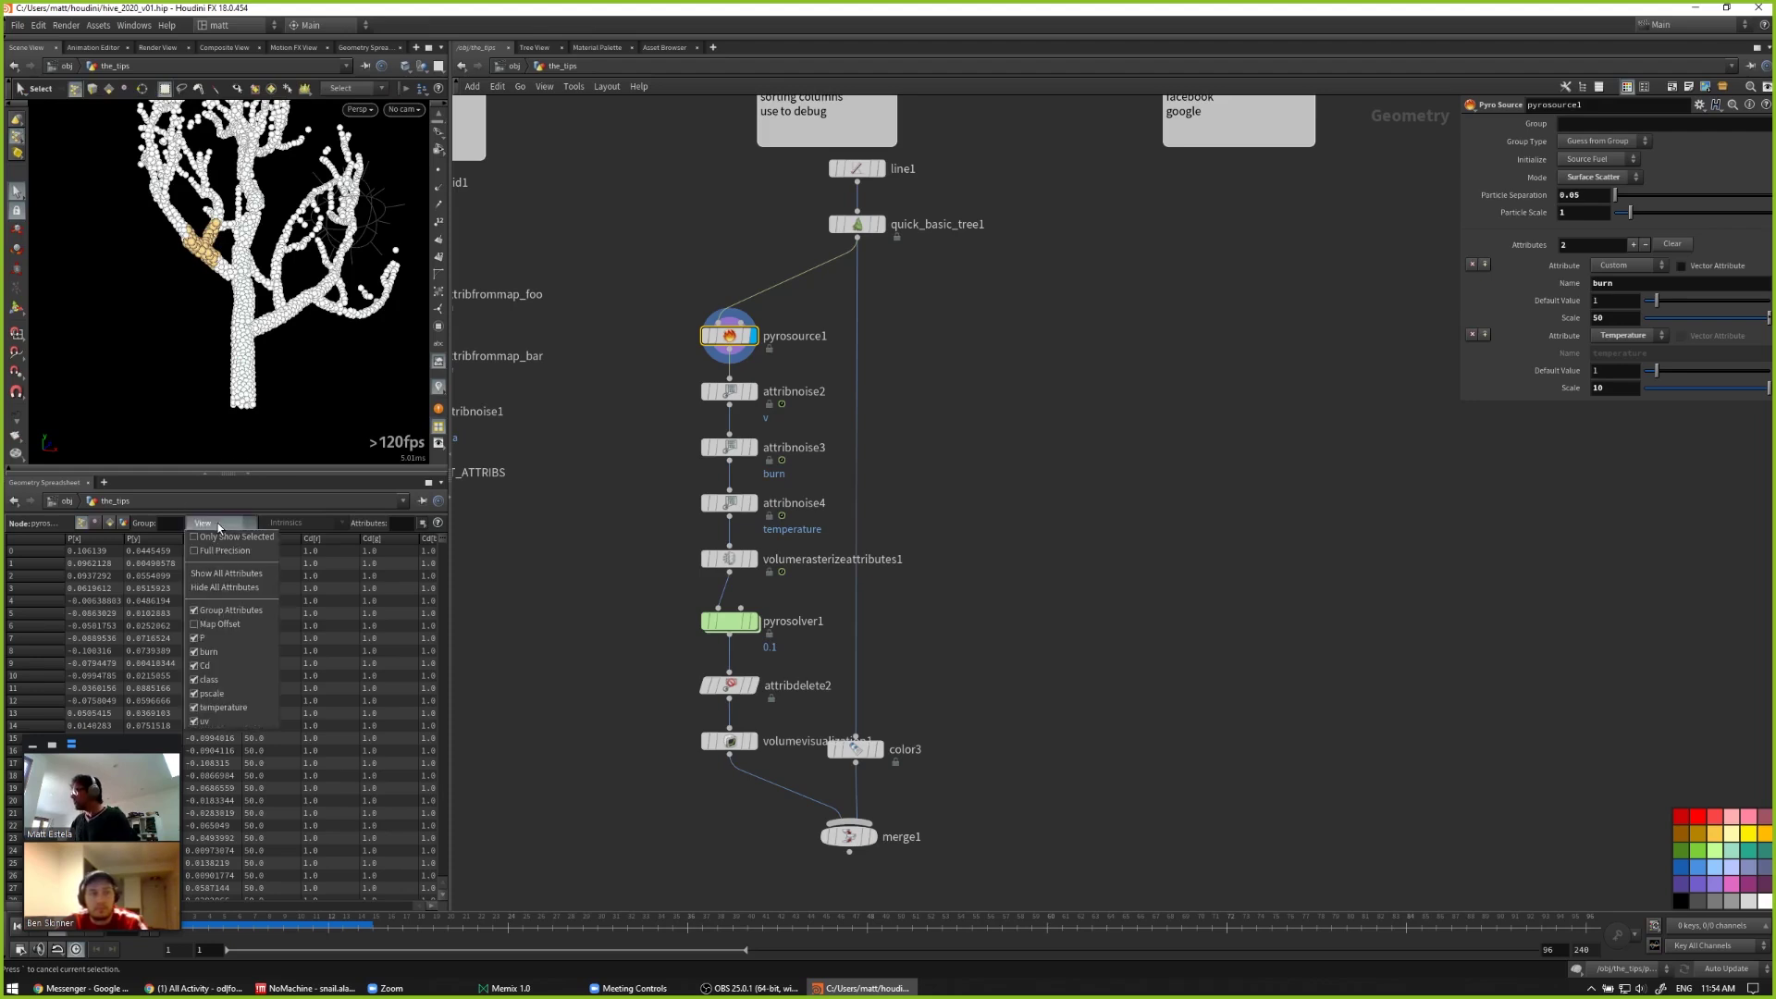
pyautogui.click(232, 537)
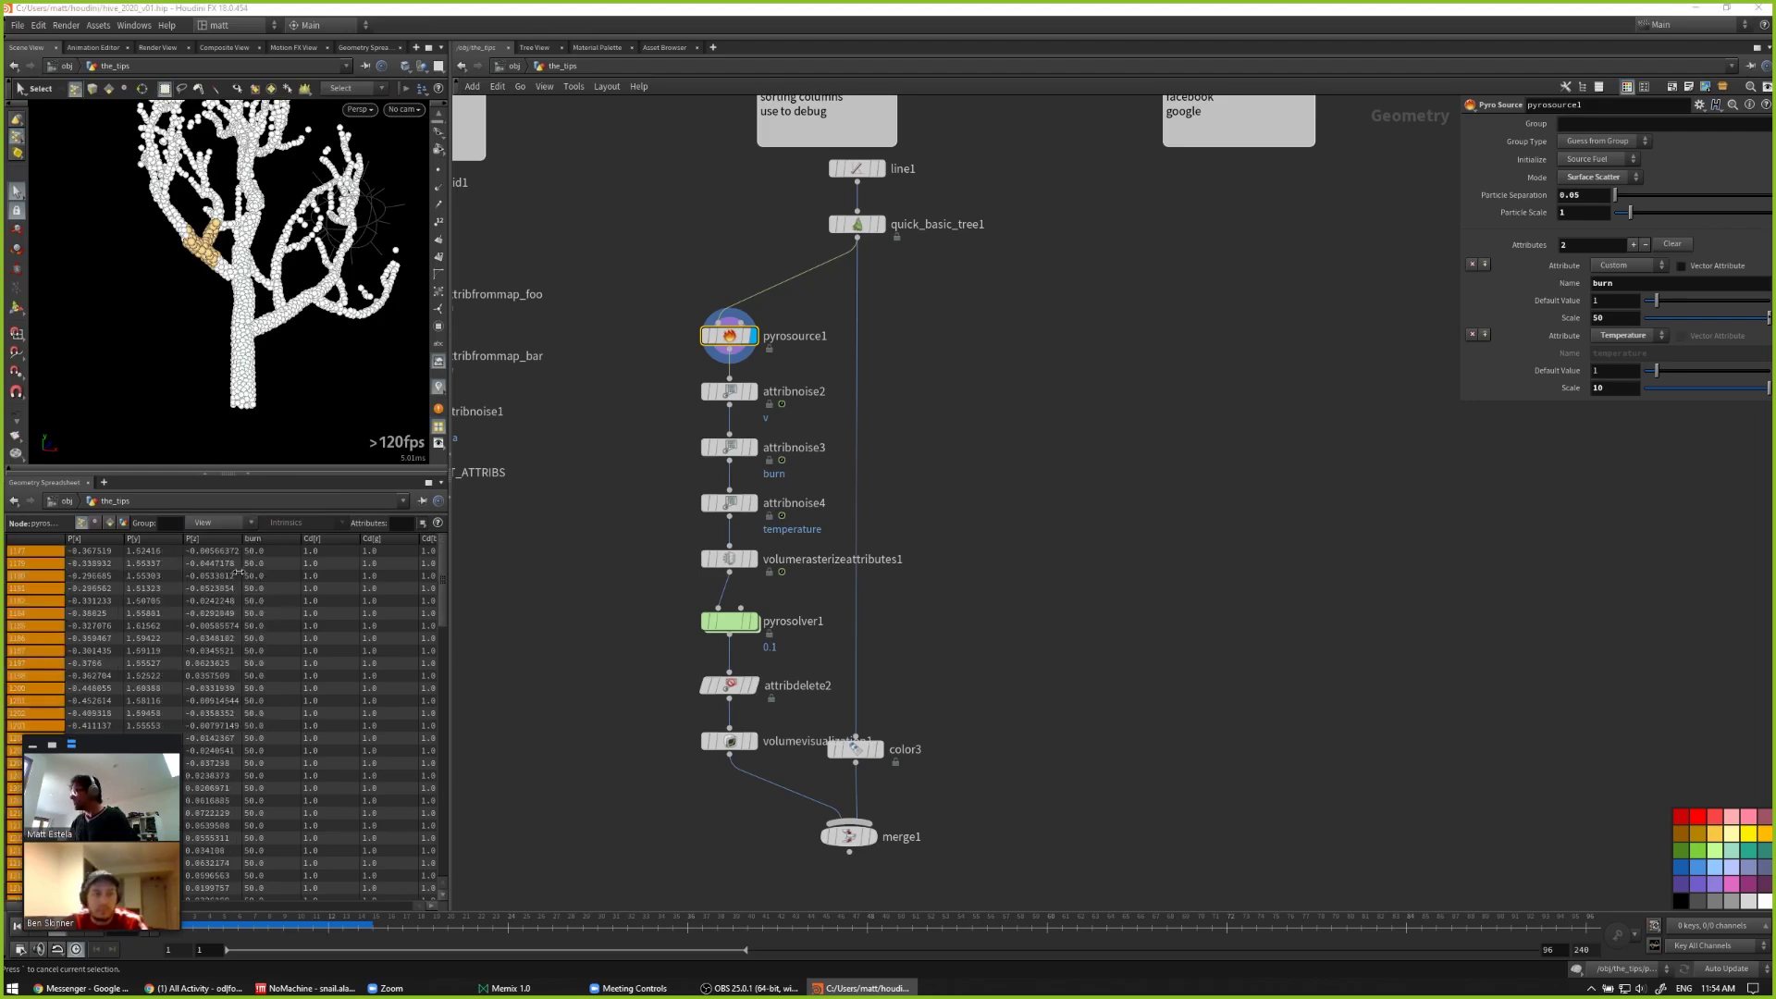
# Step: Reselect just two branch points and widen the viewport and spreadsheet panes
pyautogui.click(186, 256)
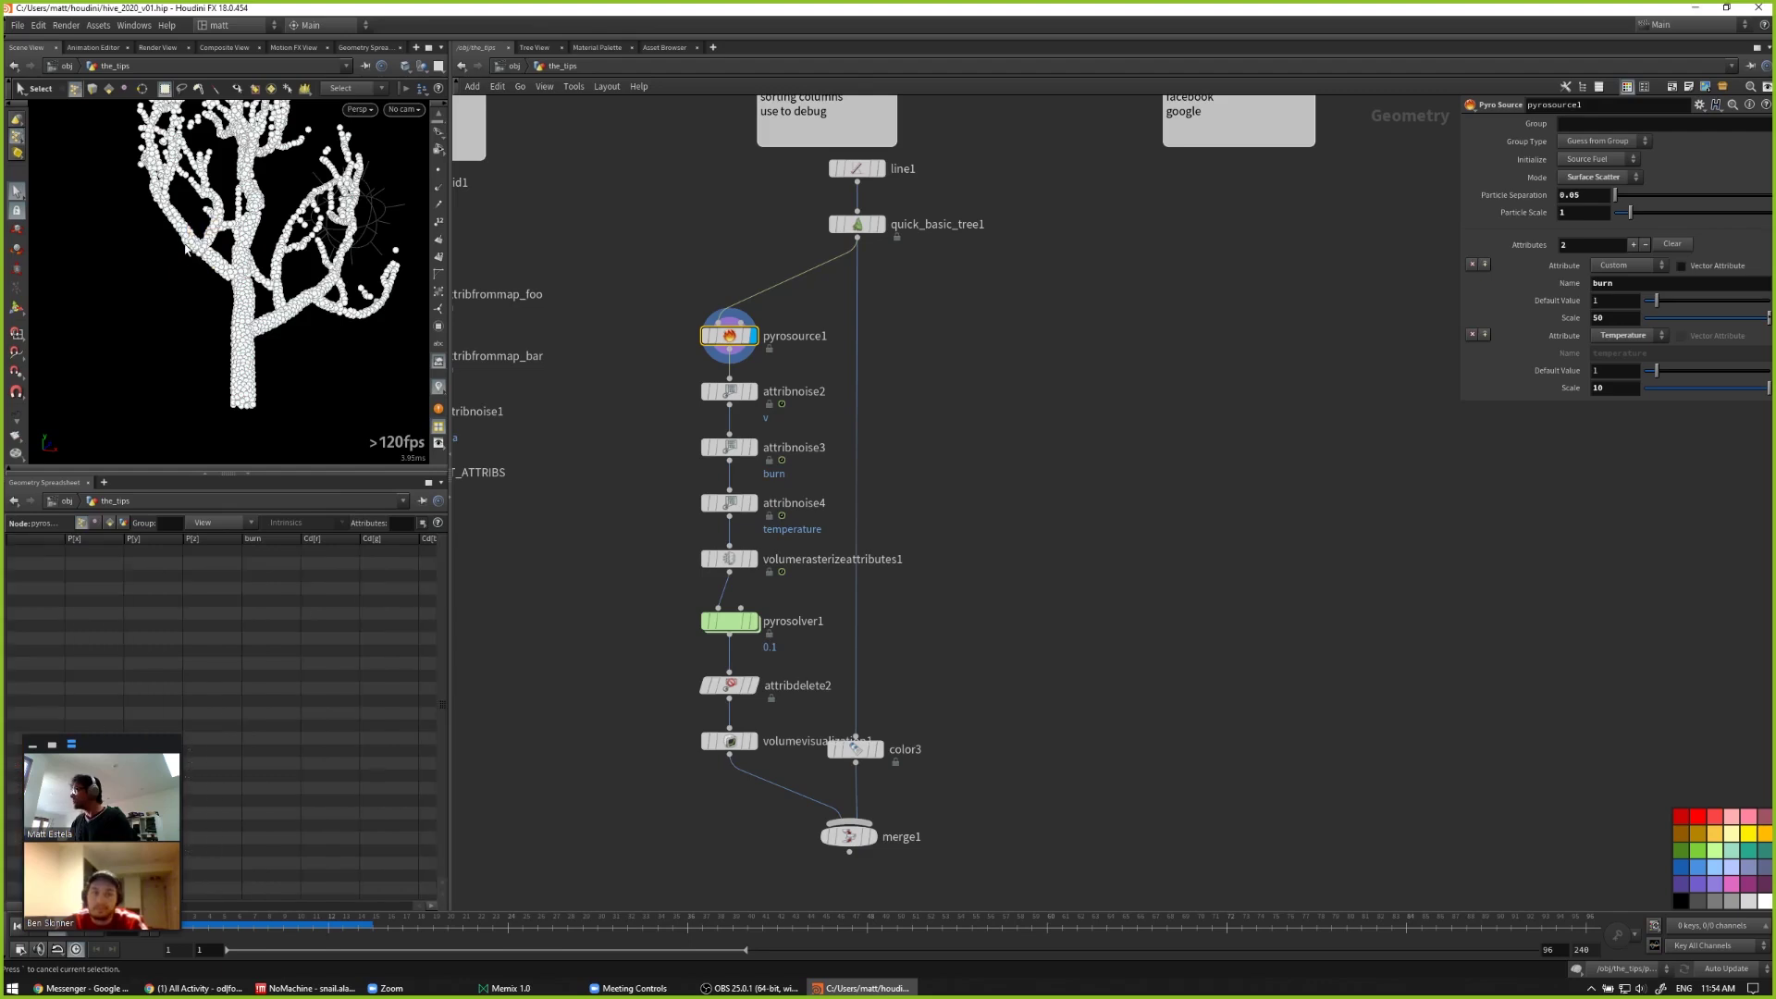
pyautogui.click(193, 248)
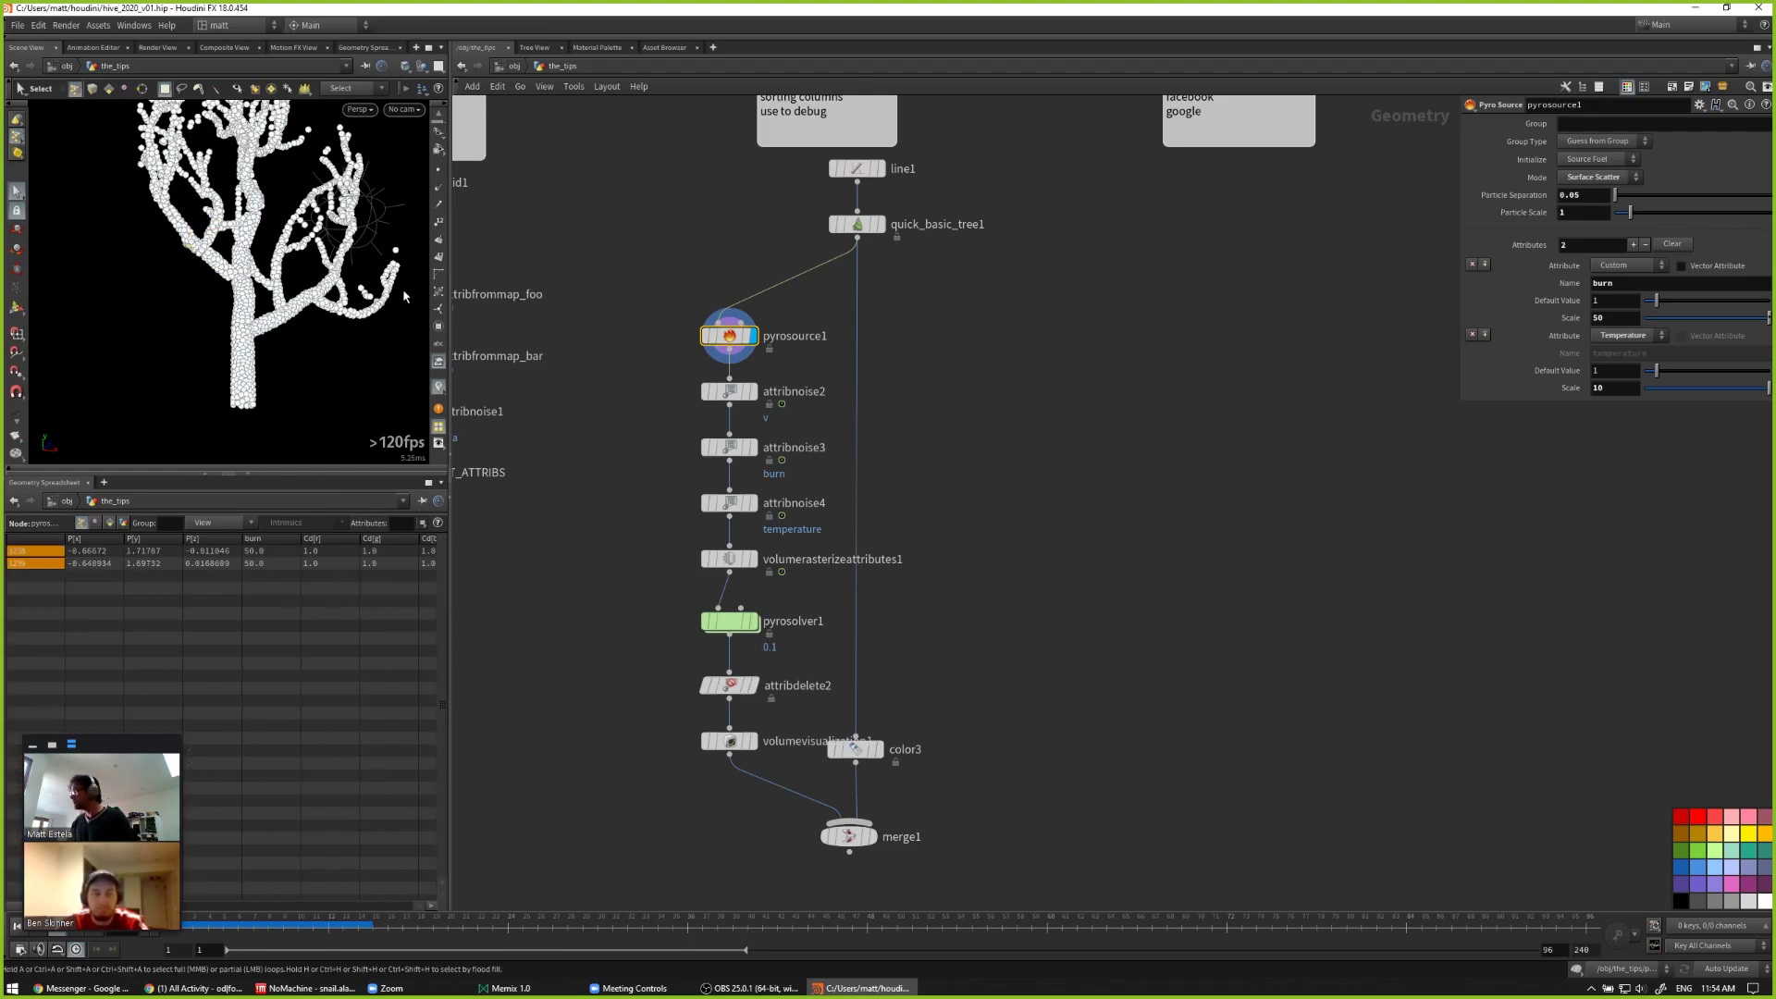
pyautogui.moveTo(451, 232); pyautogui.dragTo(705, 237)
pyautogui.click(557, 524)
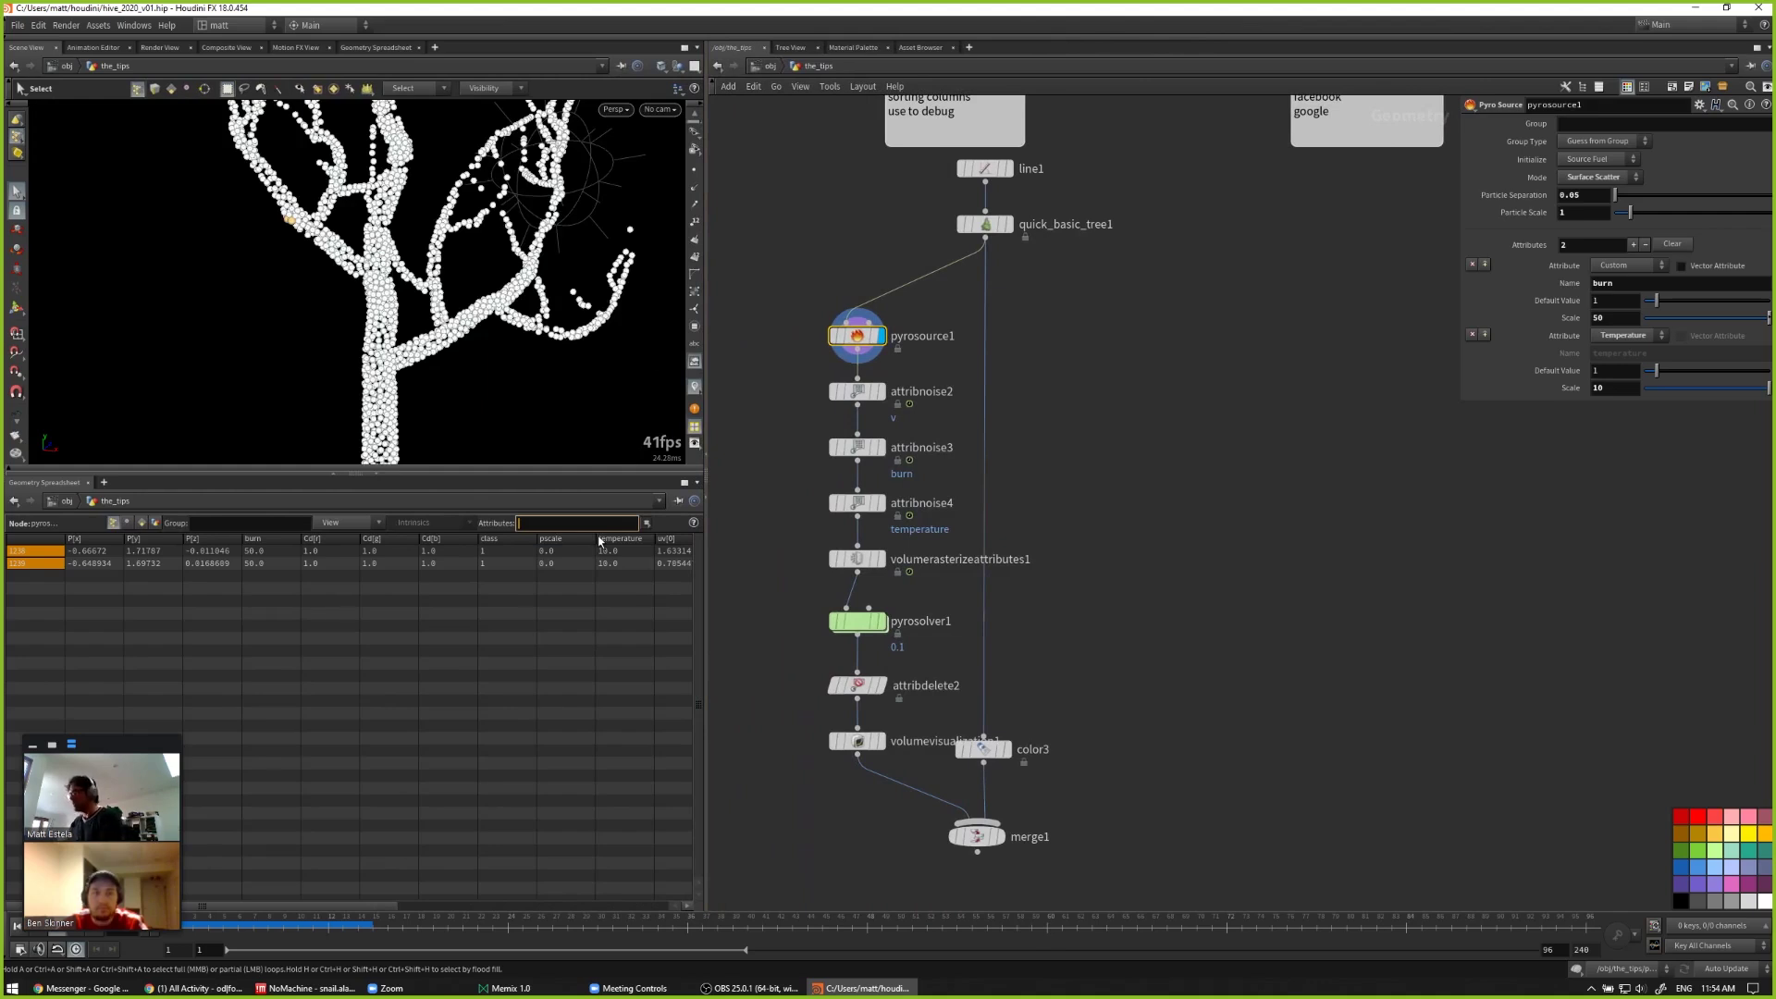
# Step: Filter the spreadsheet to the burn attribute and list all points again
pyautogui.write('burn')
pyautogui.press('Return')
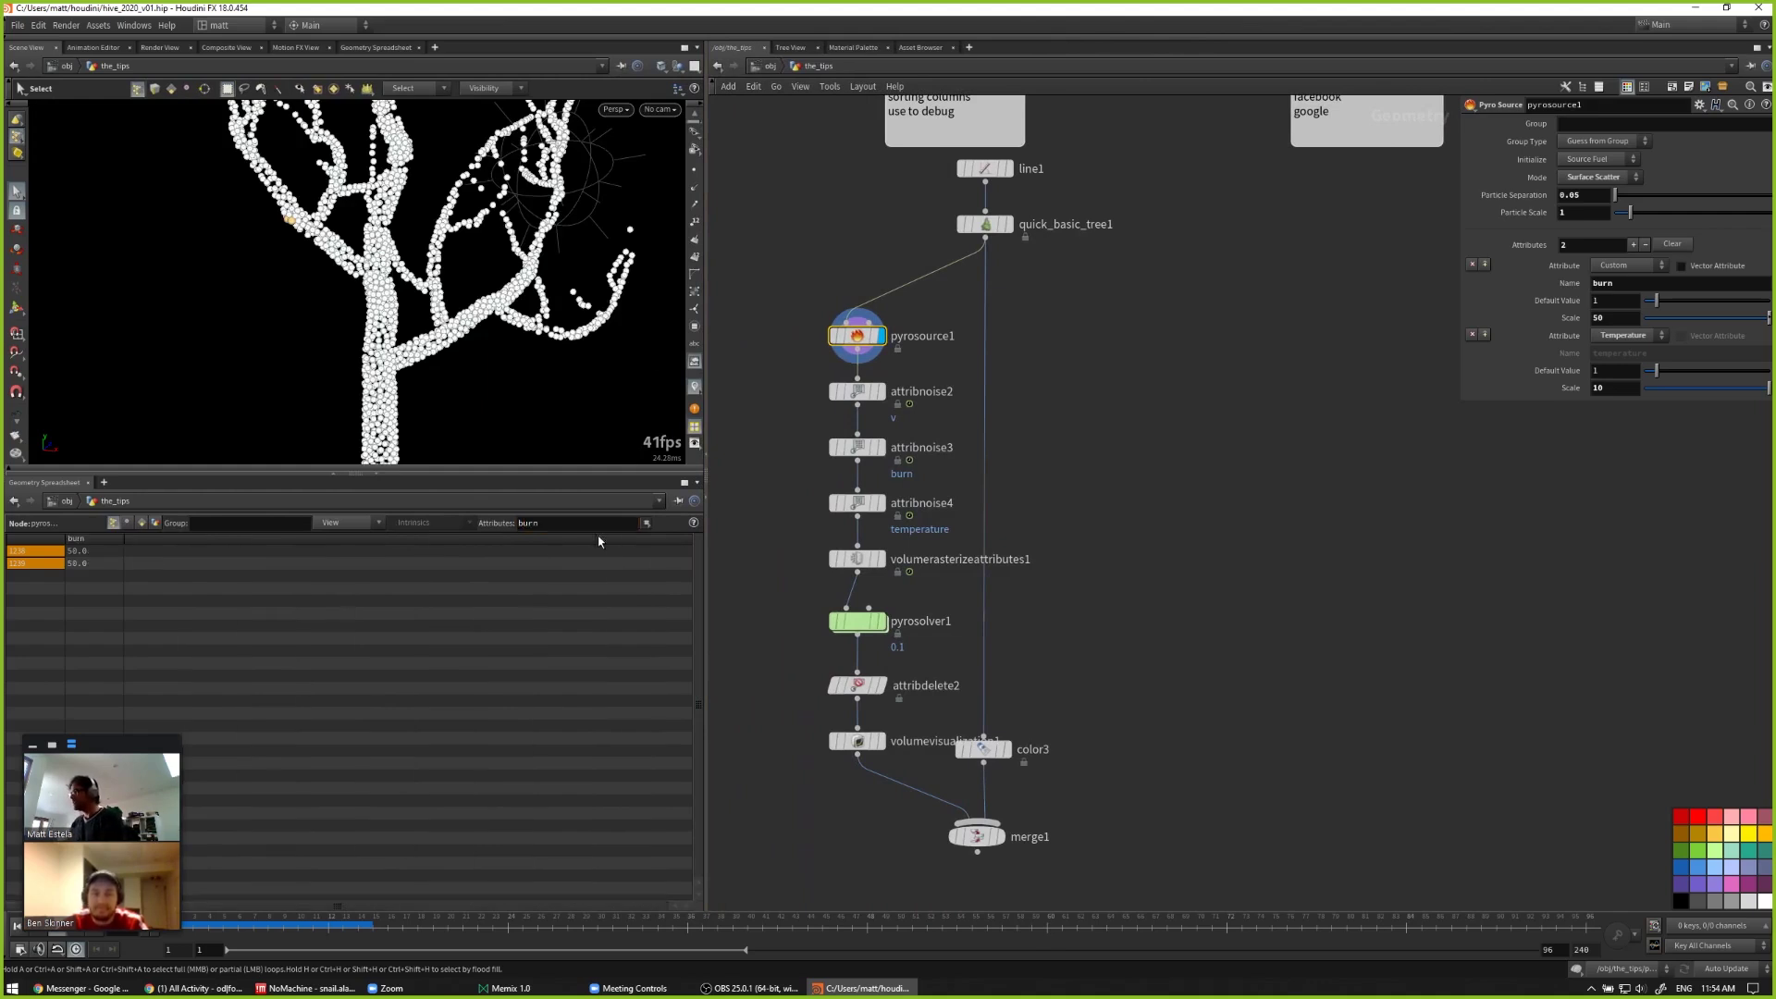
pyautogui.click(329, 525)
pyautogui.click(338, 544)
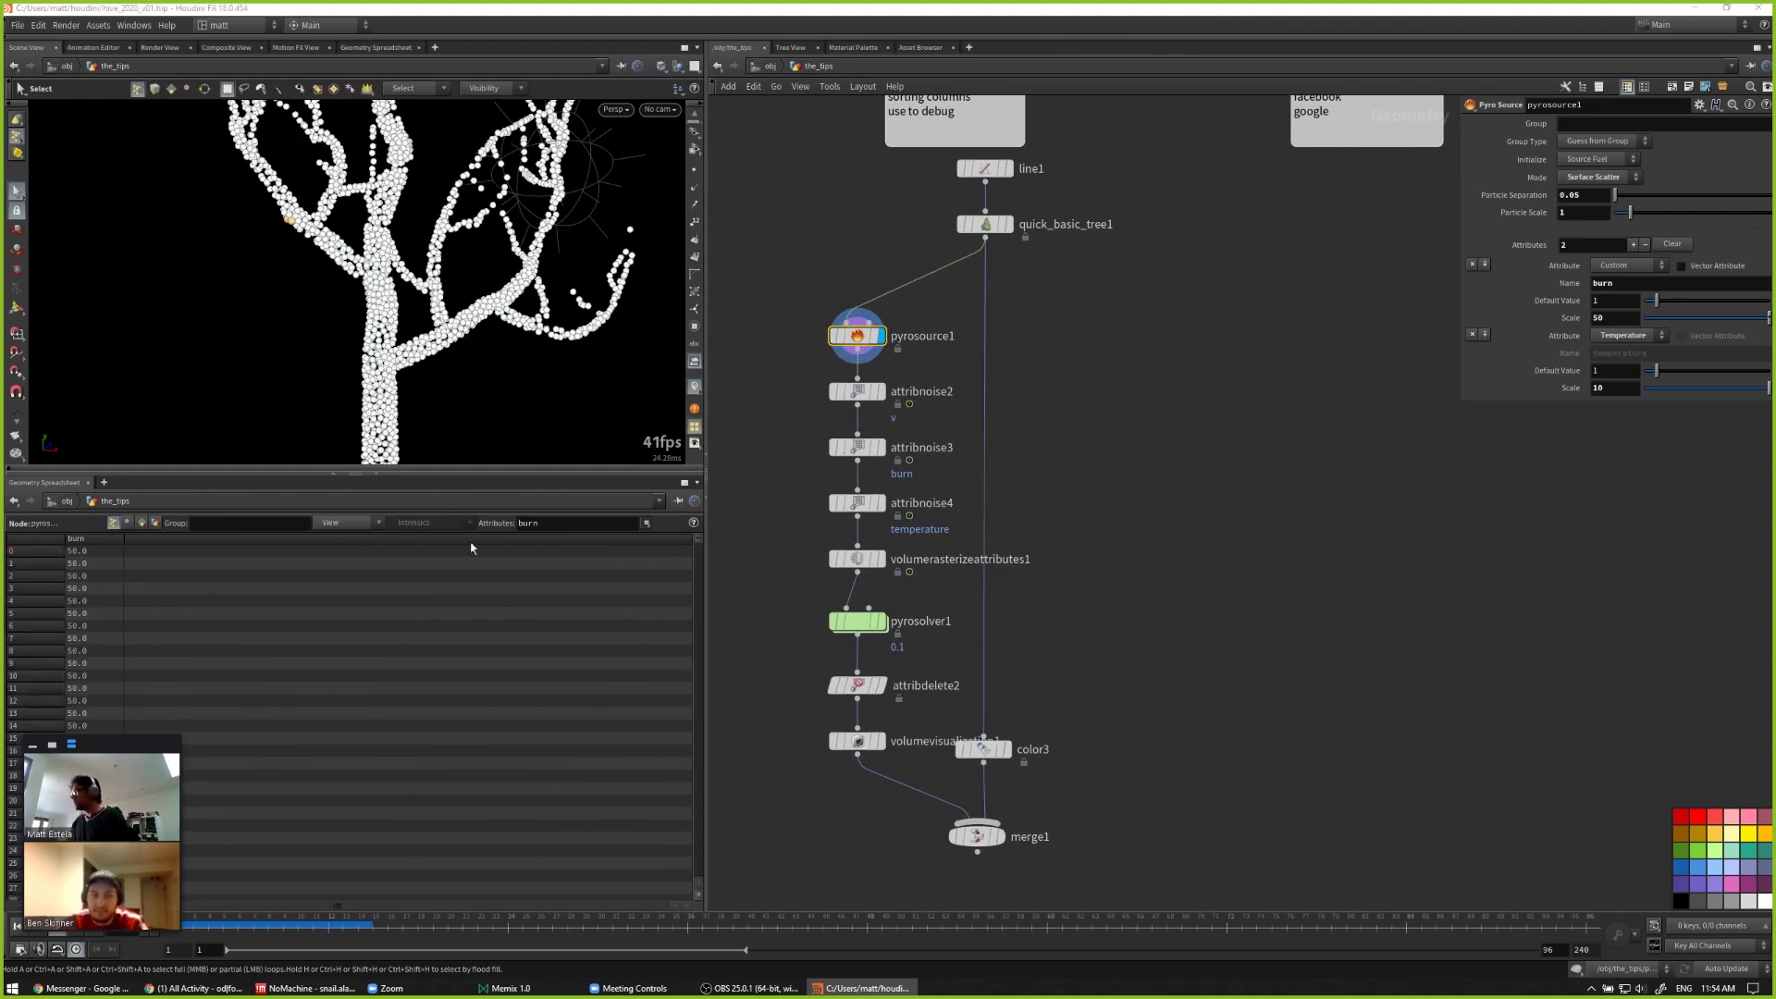
# Step: Add temperature to the spreadsheet filter and display volumerasterizeattributes1
pyautogui.click(570, 522)
pyautogui.write('term')
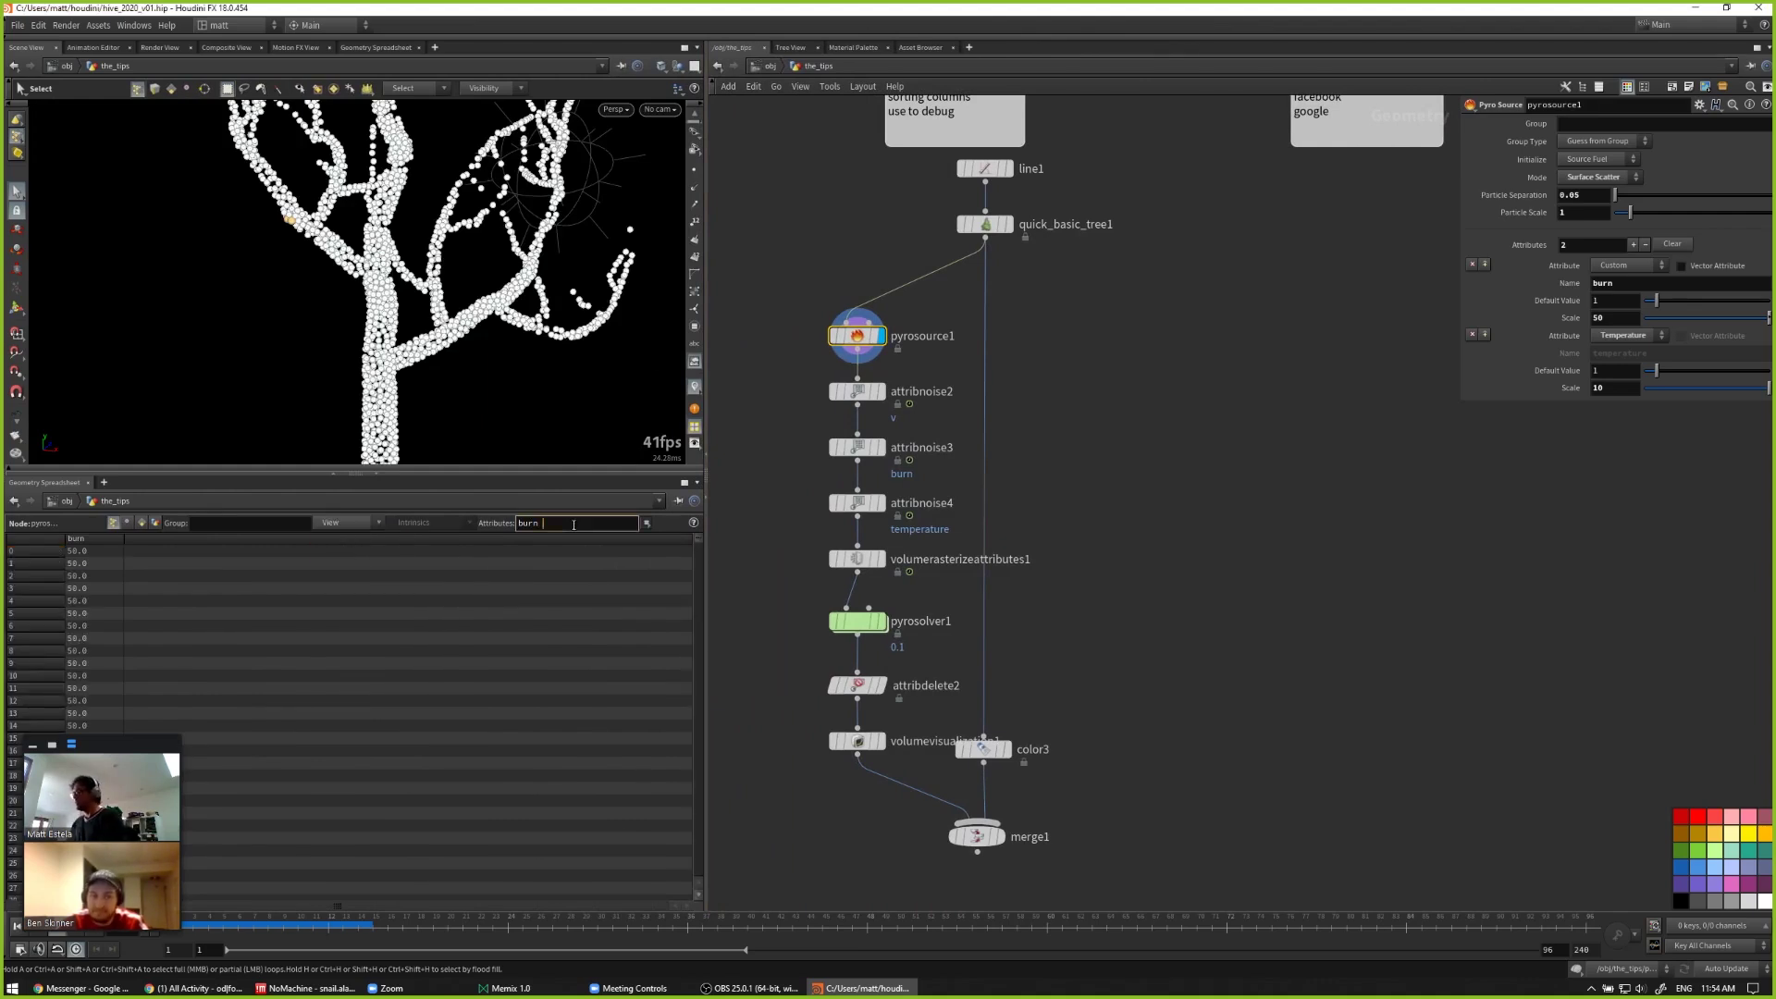
pyautogui.press('BackSpace')
pyautogui.press('BackSpace')
pyautogui.write('mperature')
pyautogui.press('Return')
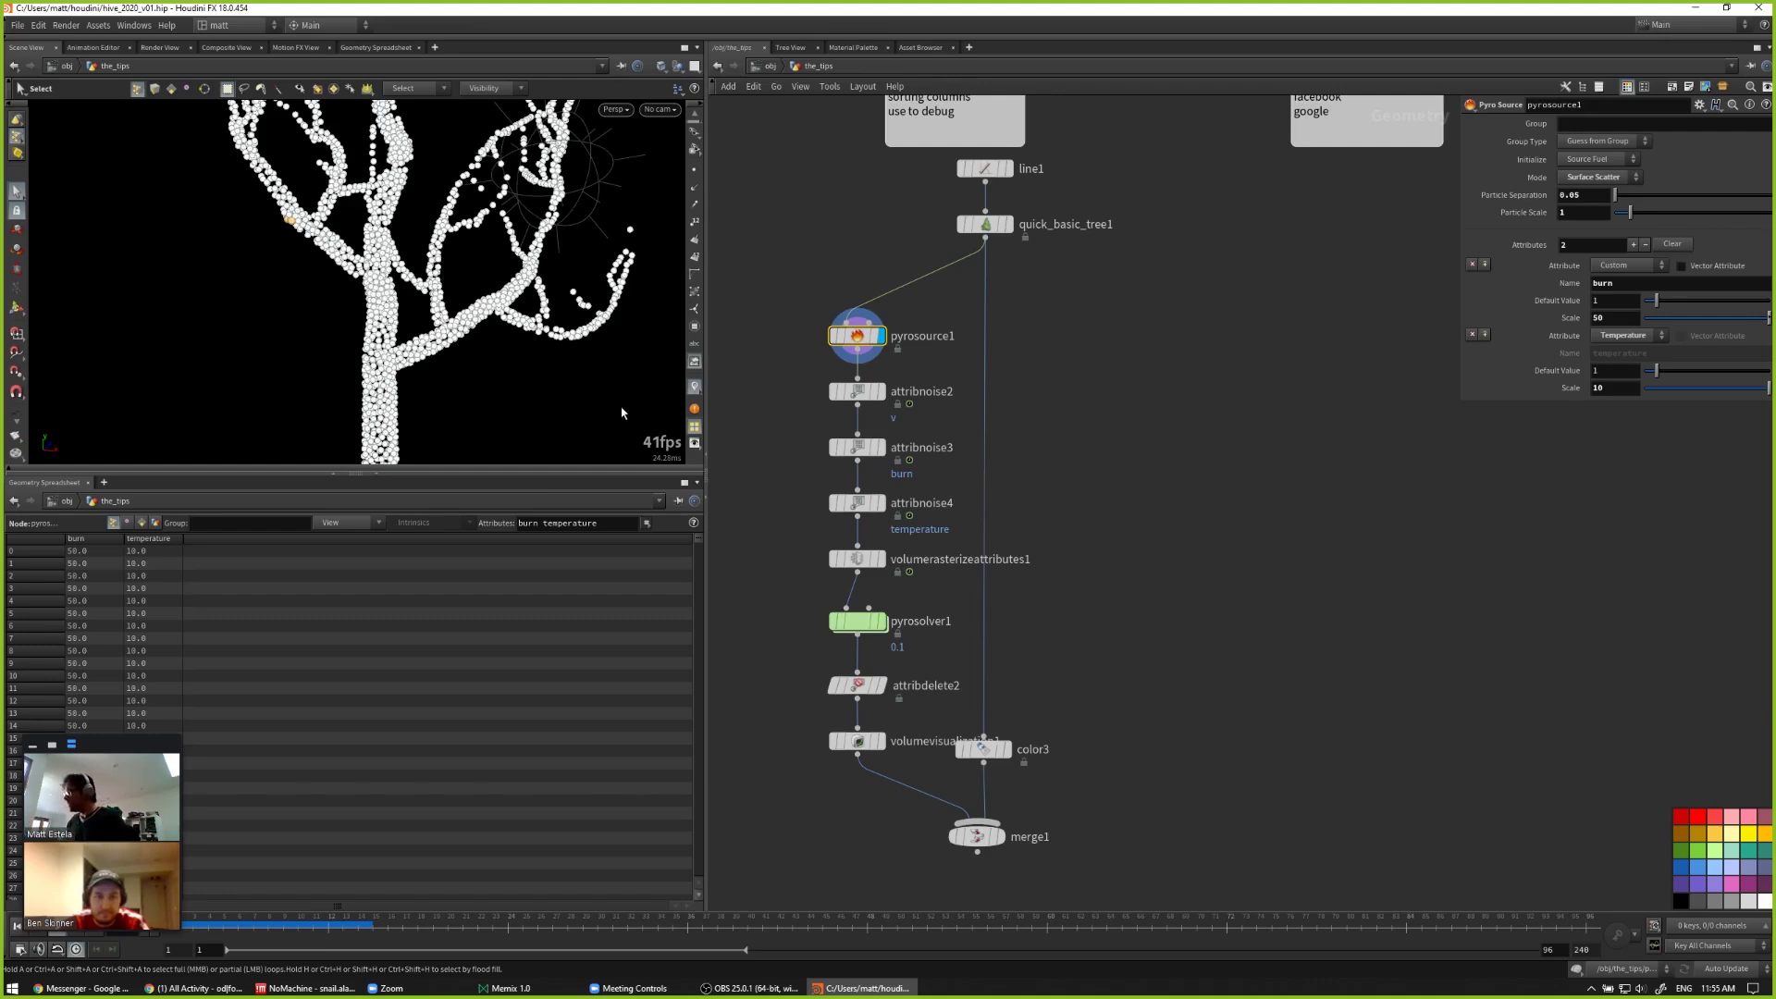
pyautogui.click(875, 559)
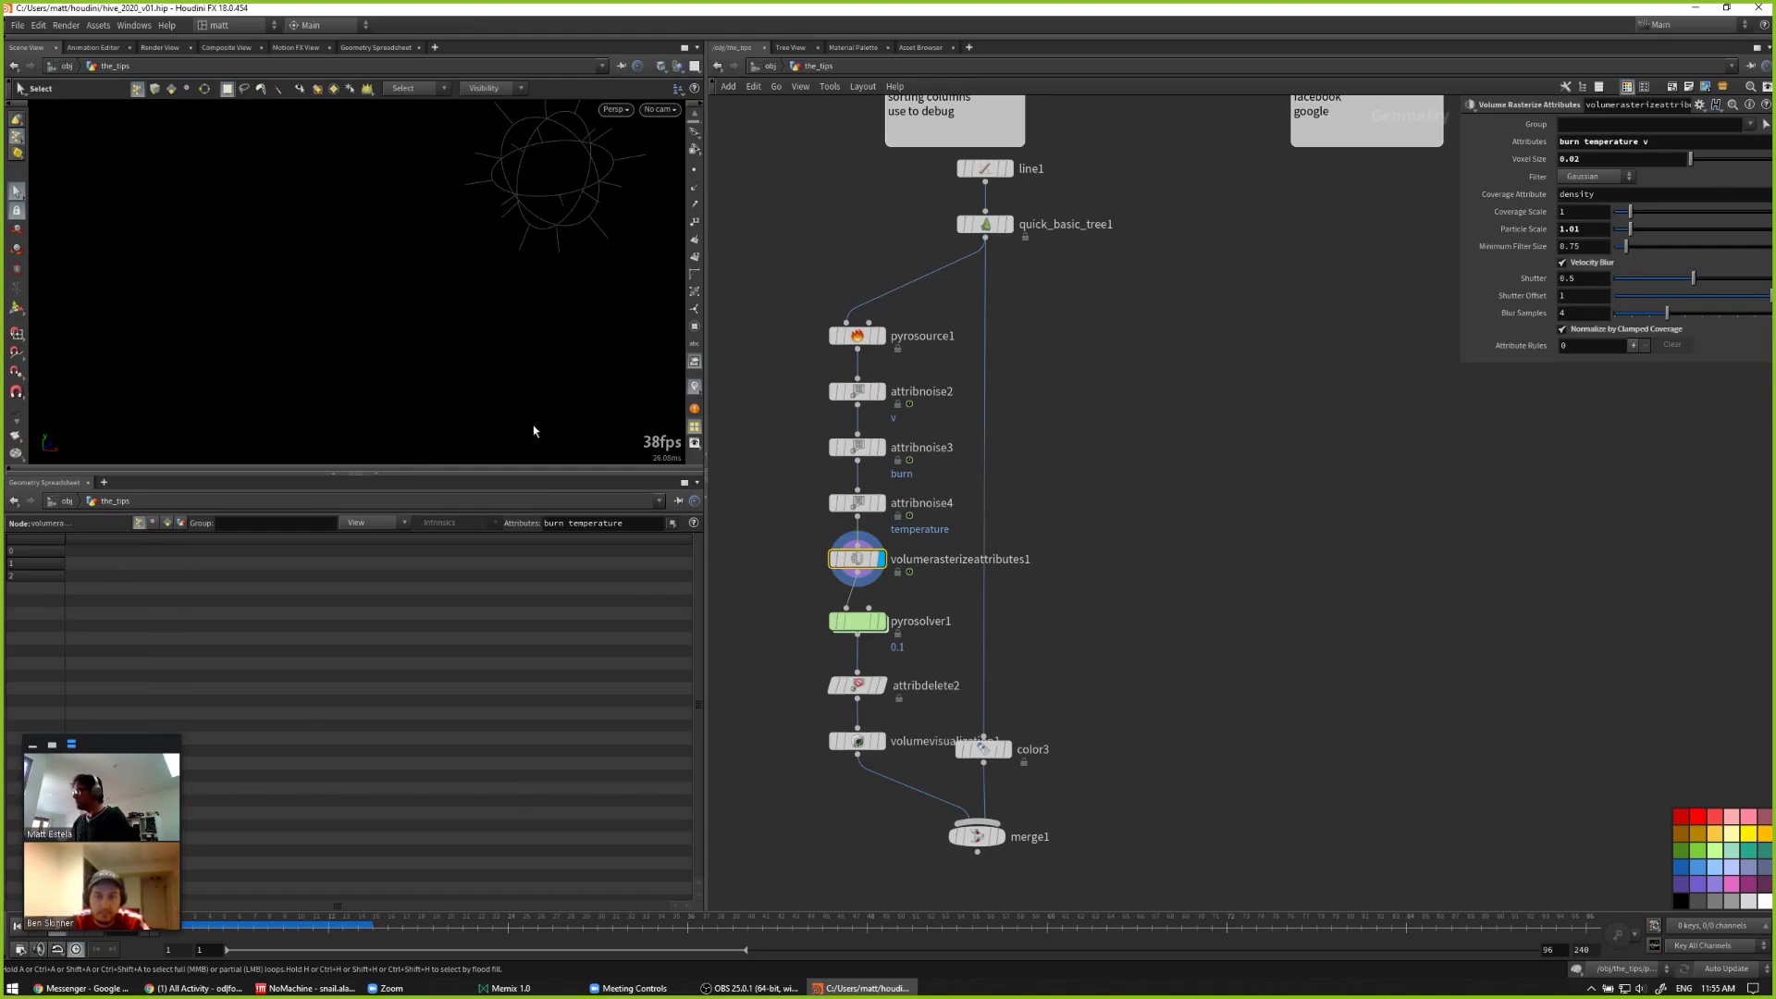
pyautogui.moveTo(851, 561)
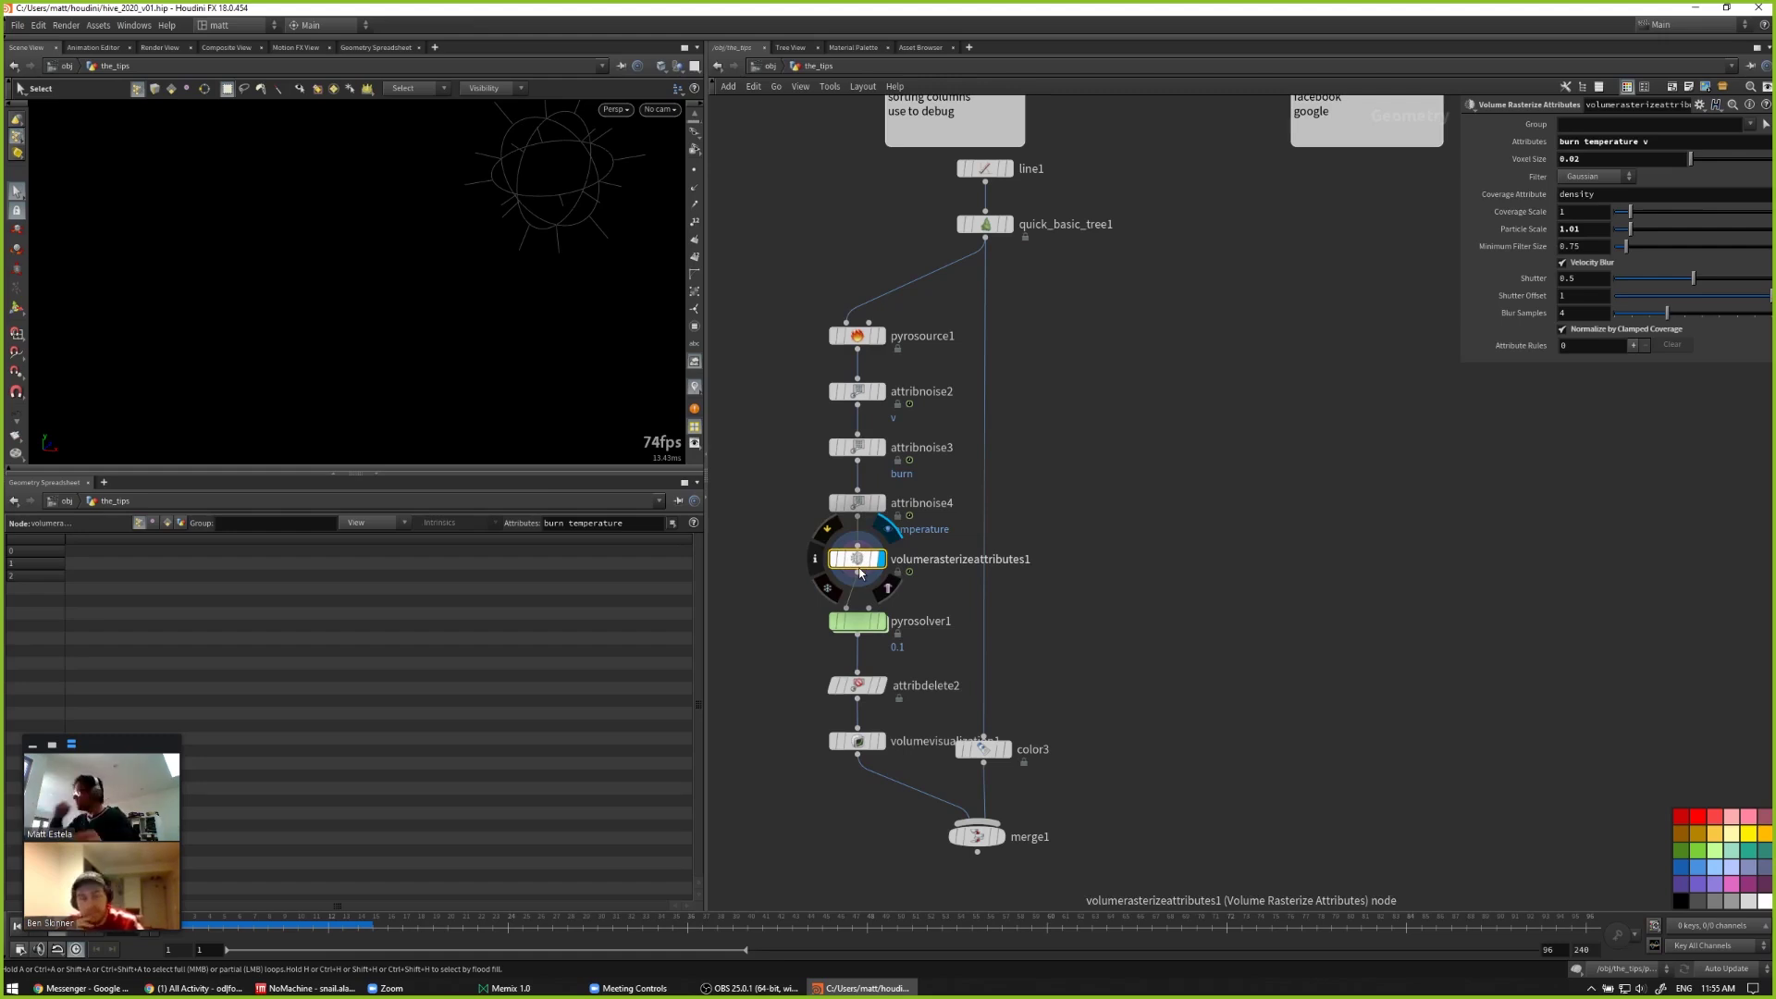
# Step: Display attribnoise4 and clear the spreadsheet's attribute filter to show all columns
pyautogui.click(873, 503)
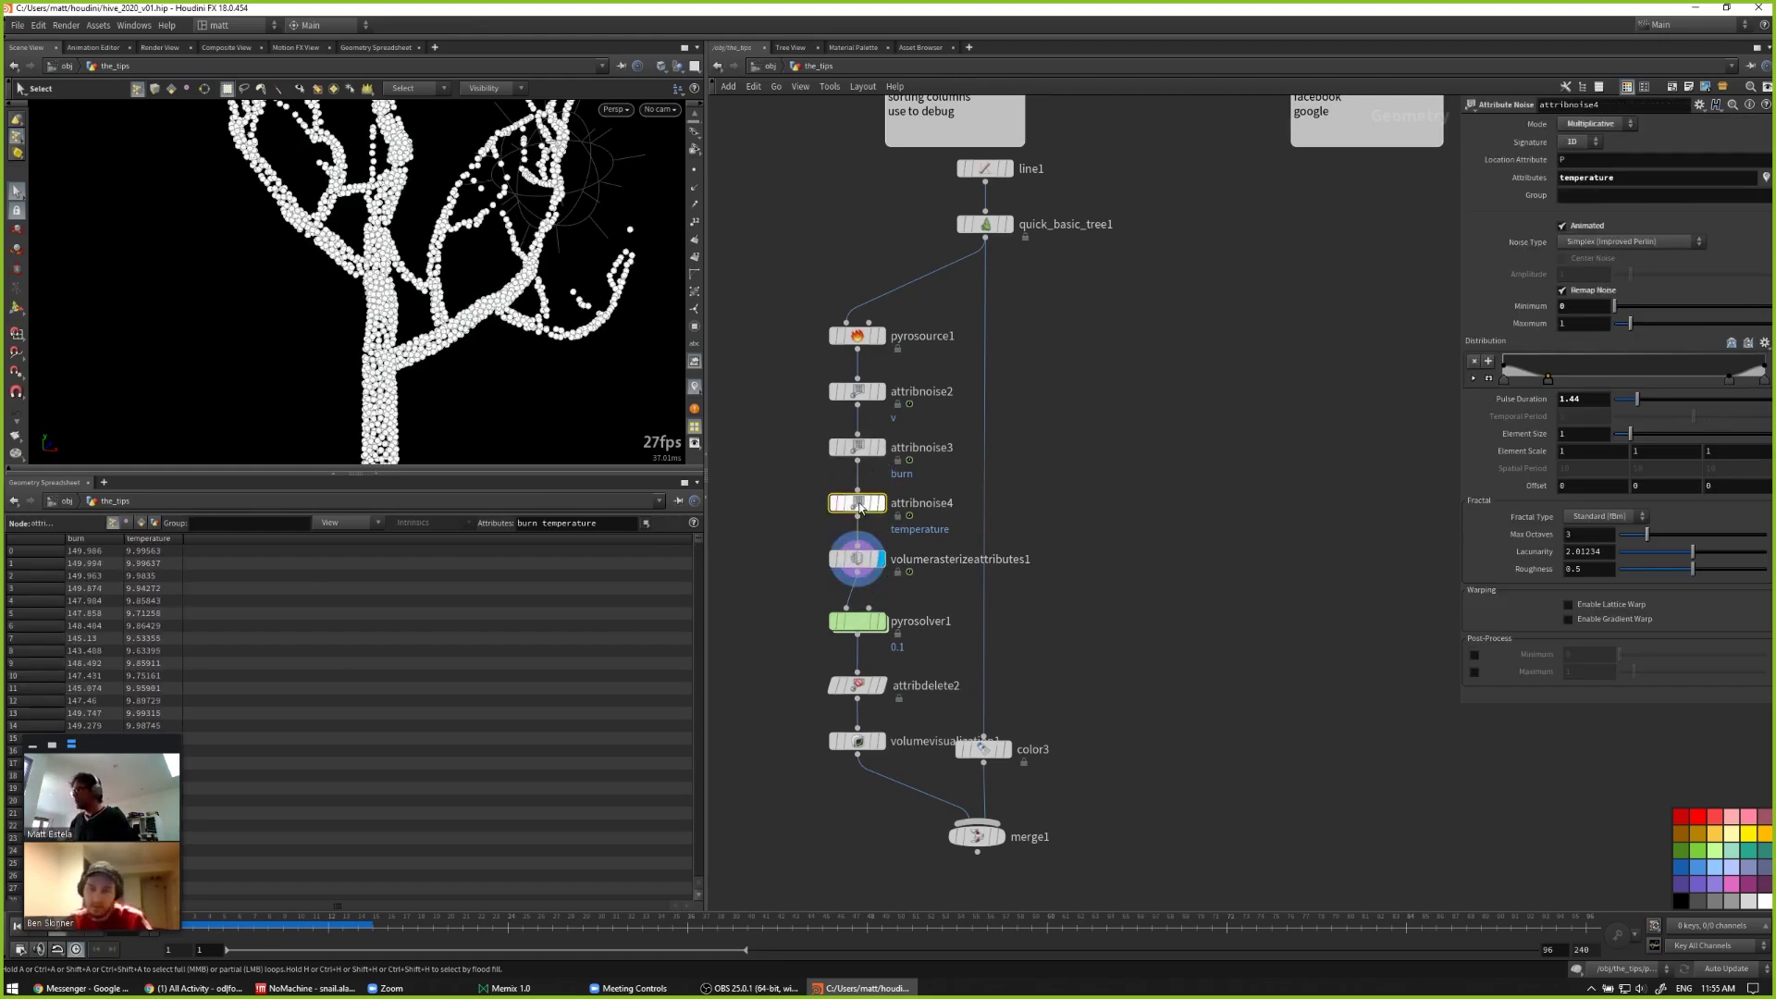
pyautogui.moveTo(602, 524); pyautogui.dragTo(336, 520)
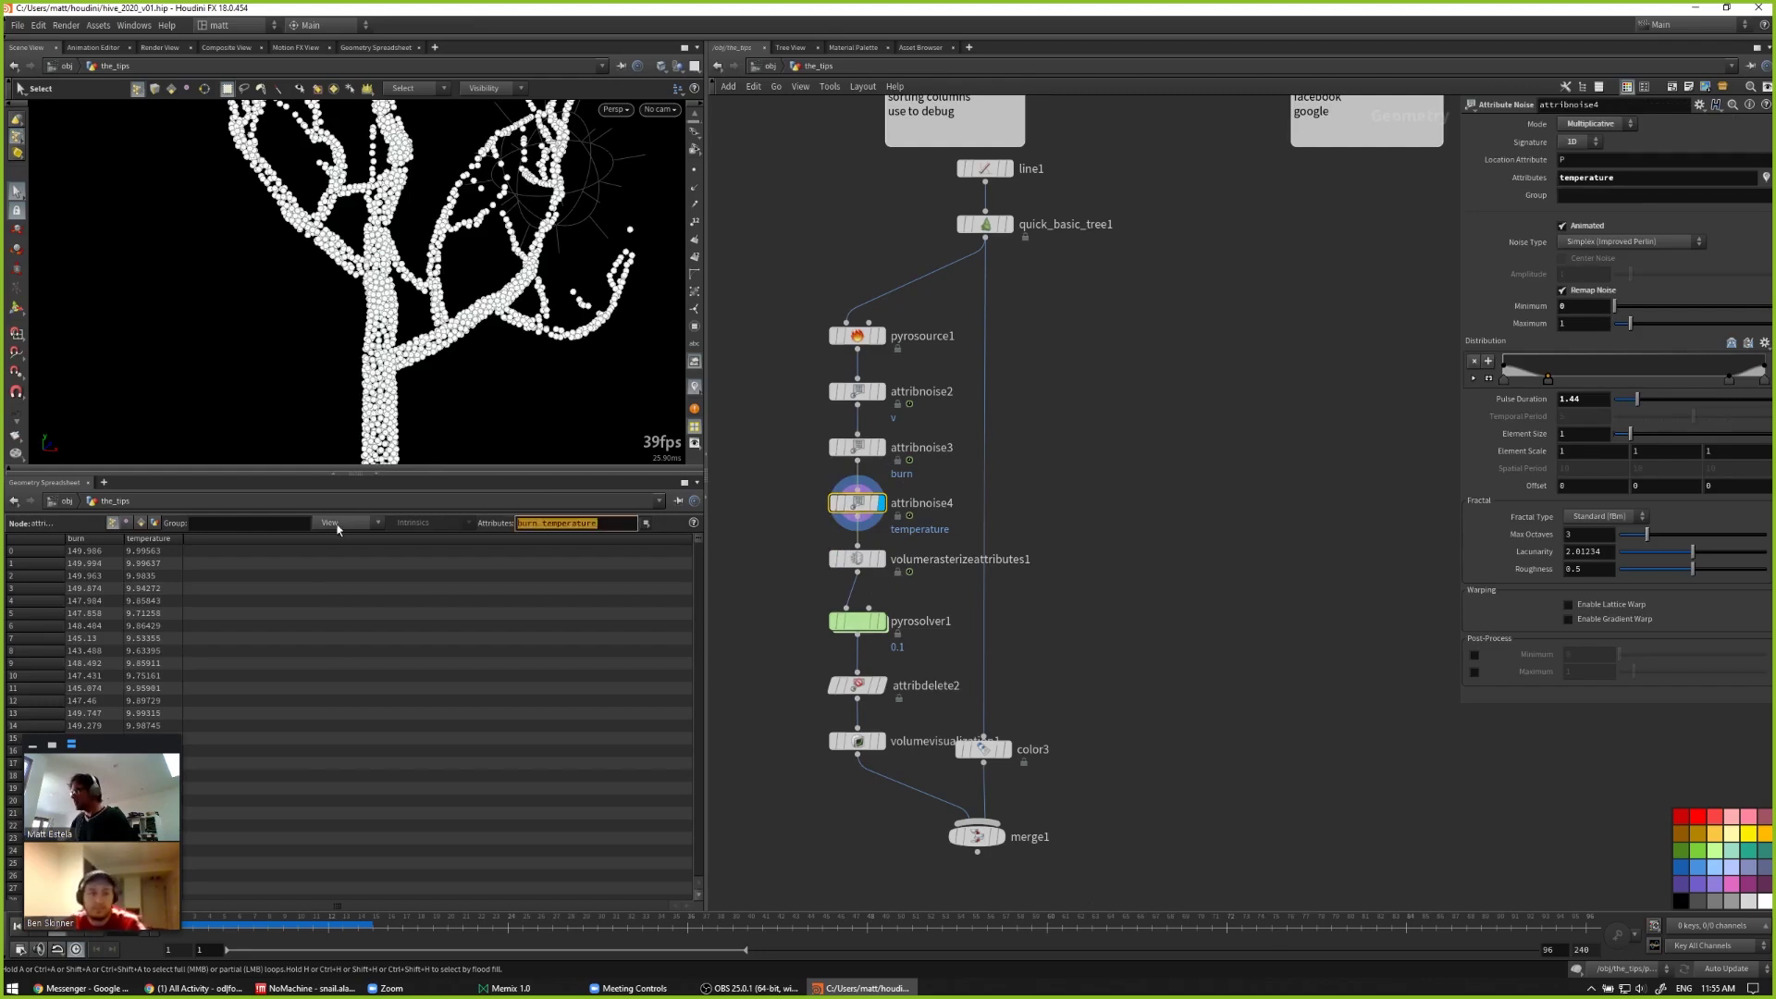
pyautogui.press('BackSpace')
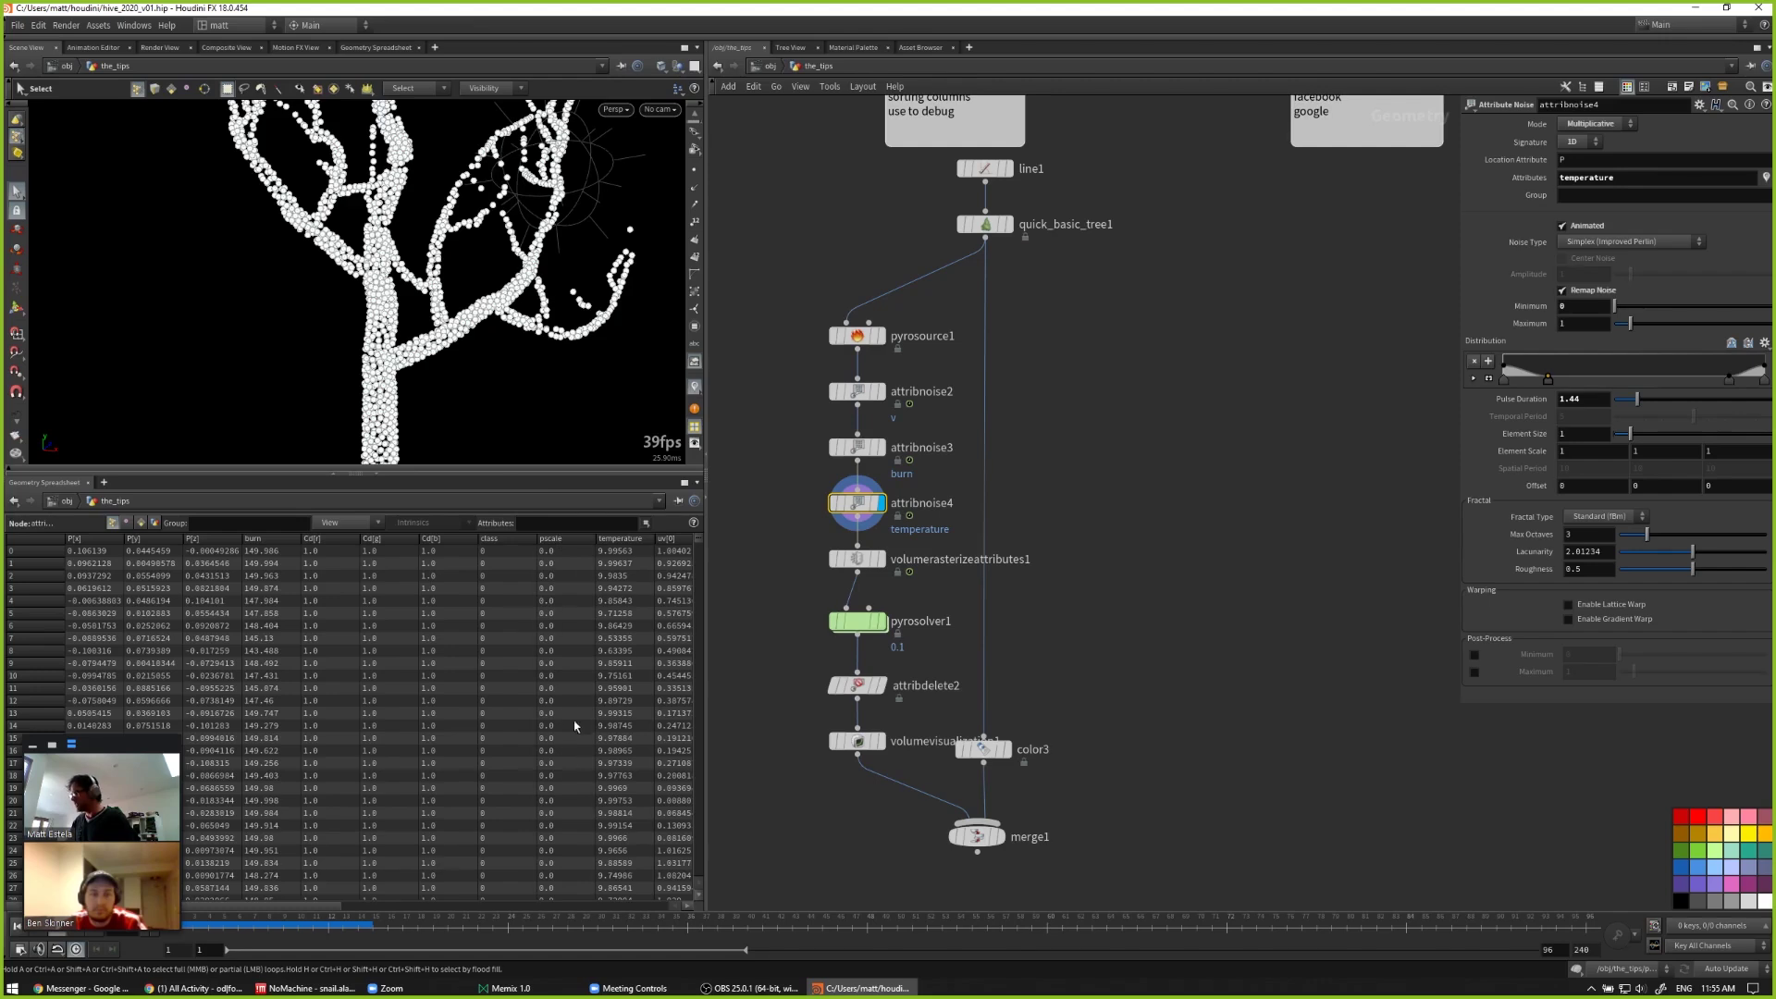
# Step: Step up through attribnoise3 and pyrosource1, then display the original quick_basic_tree1 mesh
pyautogui.click(858, 447)
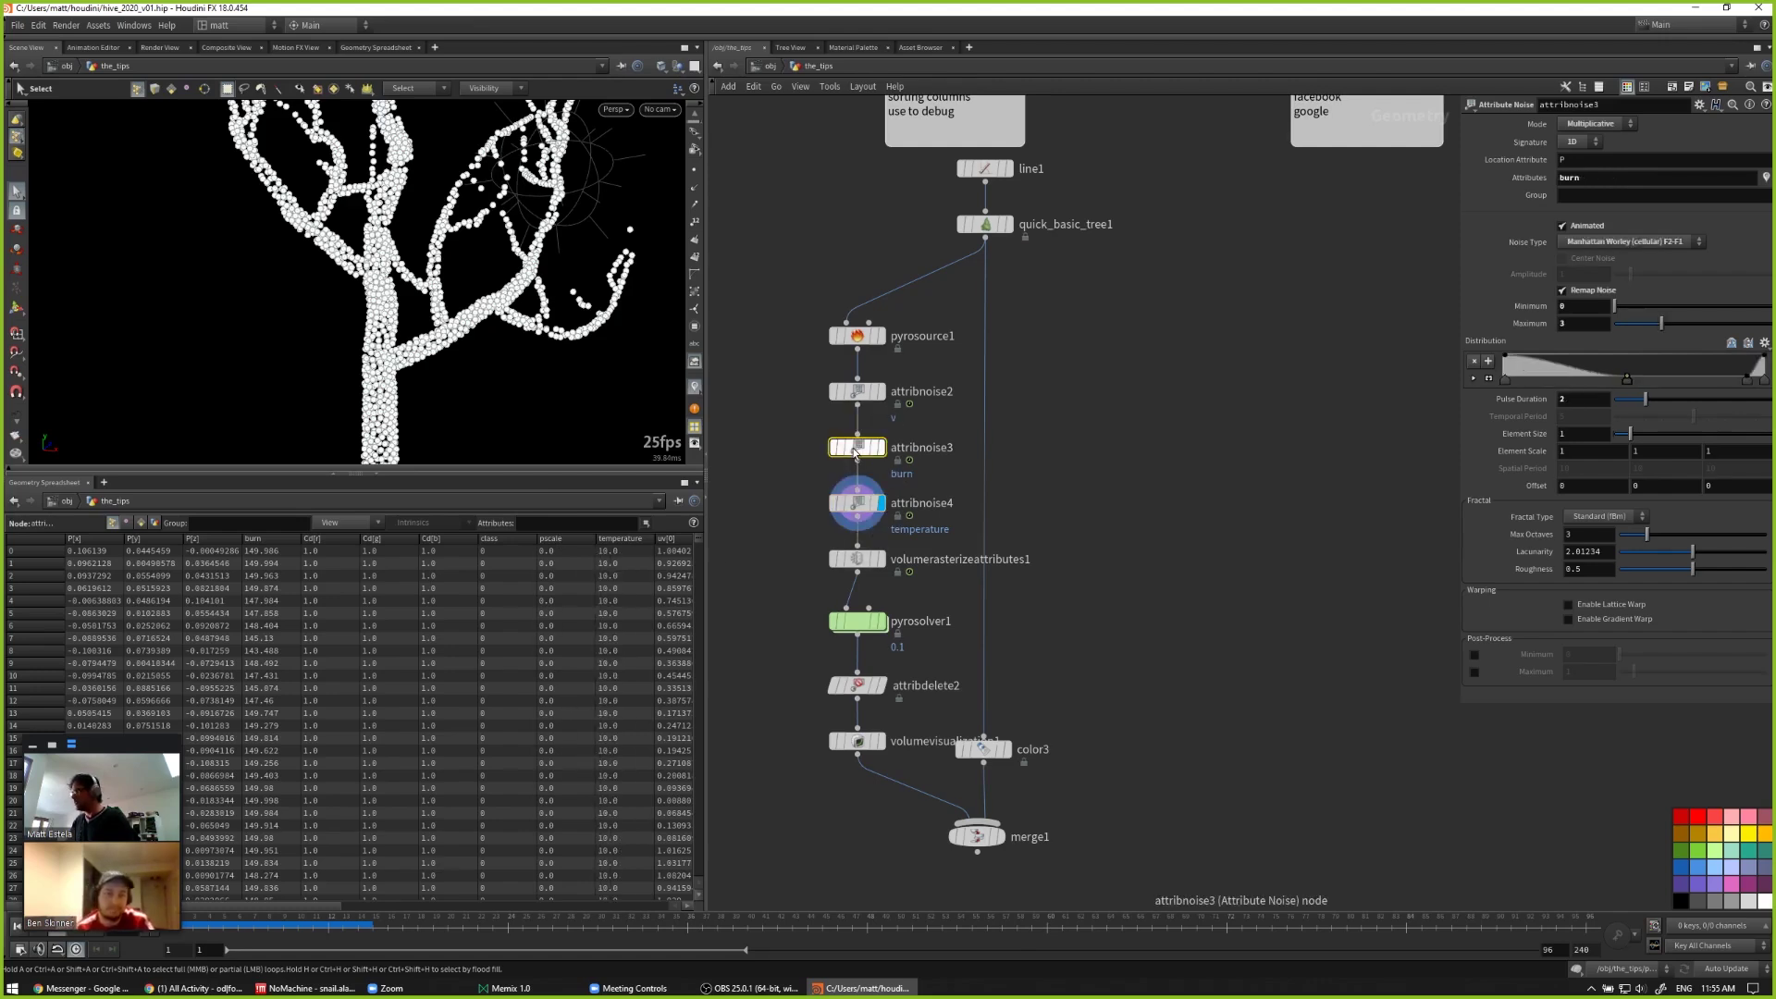
pyautogui.click(858, 393)
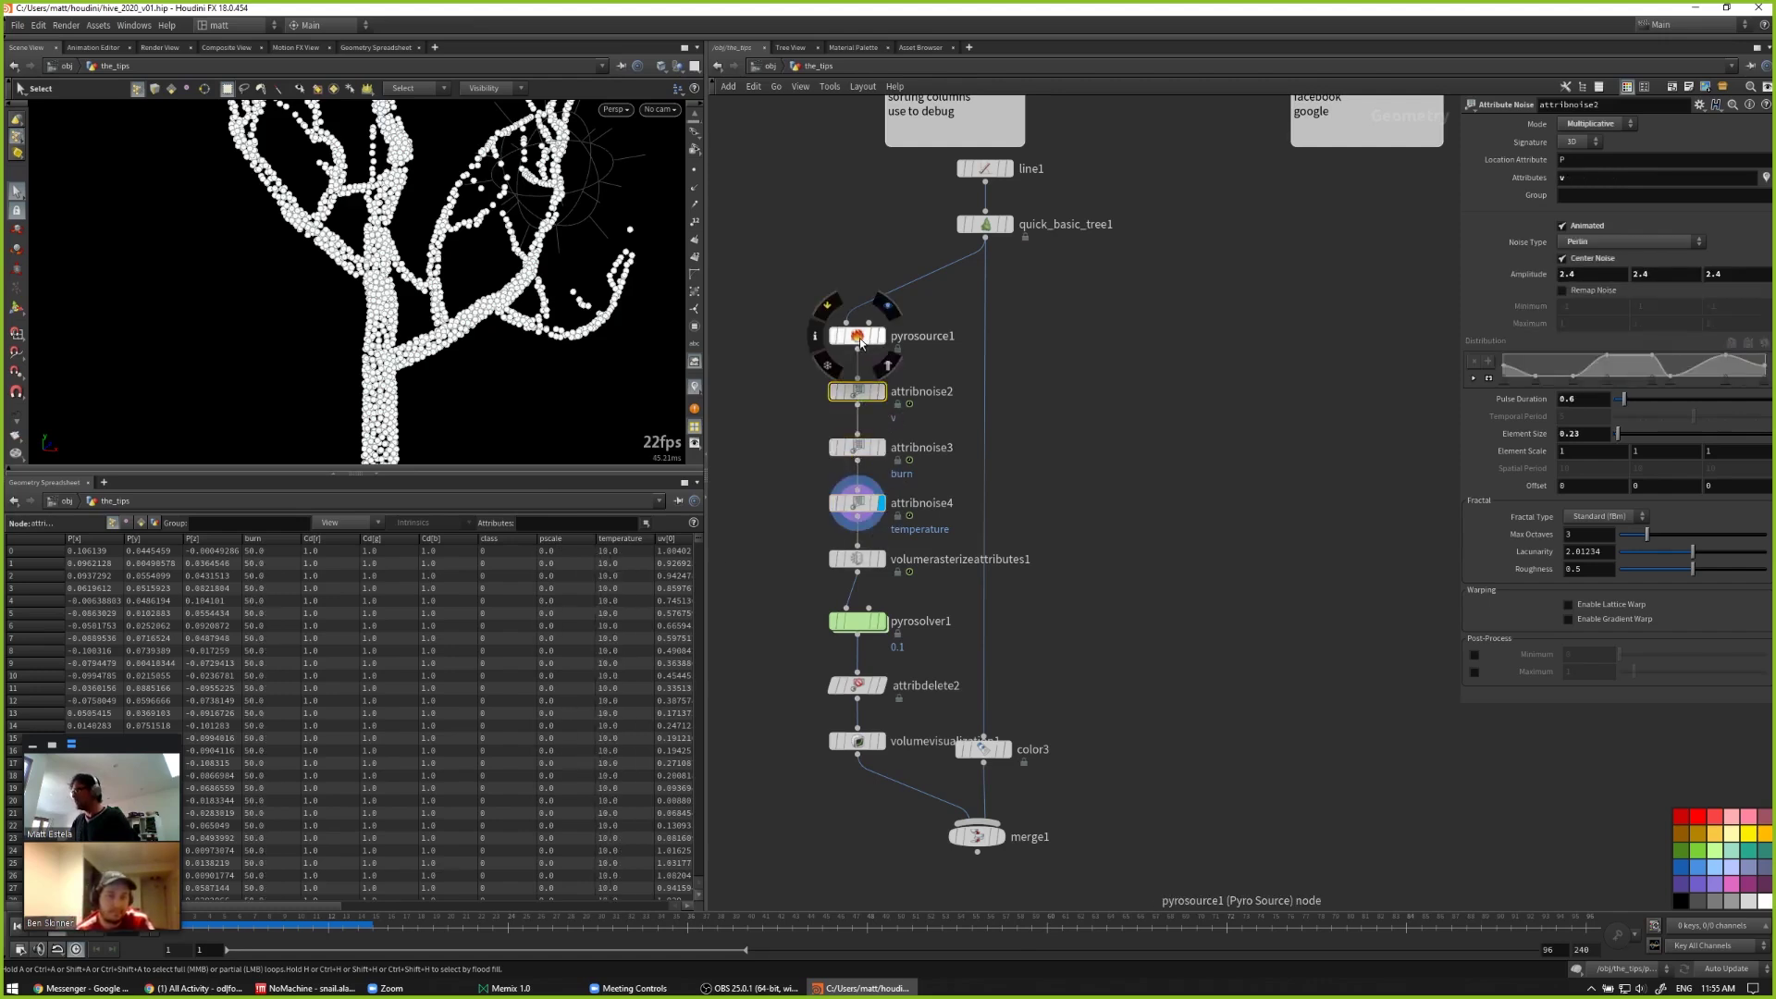
pyautogui.click(857, 335)
pyautogui.click(986, 226)
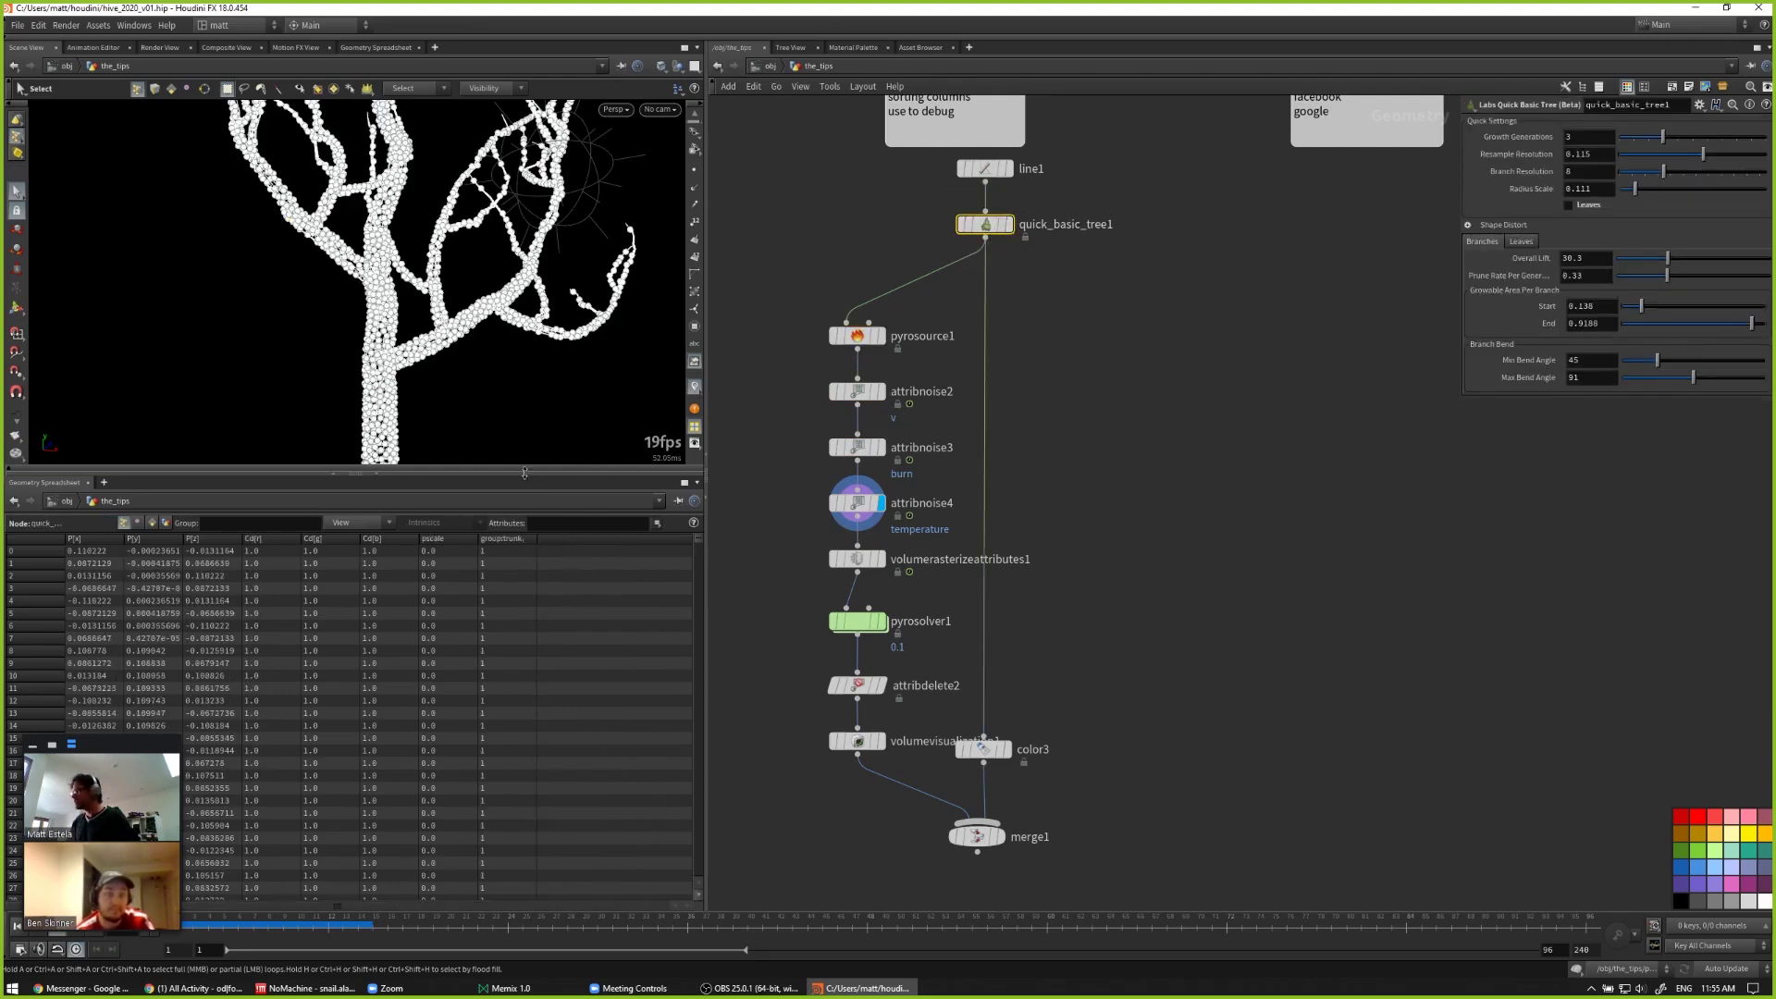
pyautogui.click(1007, 224)
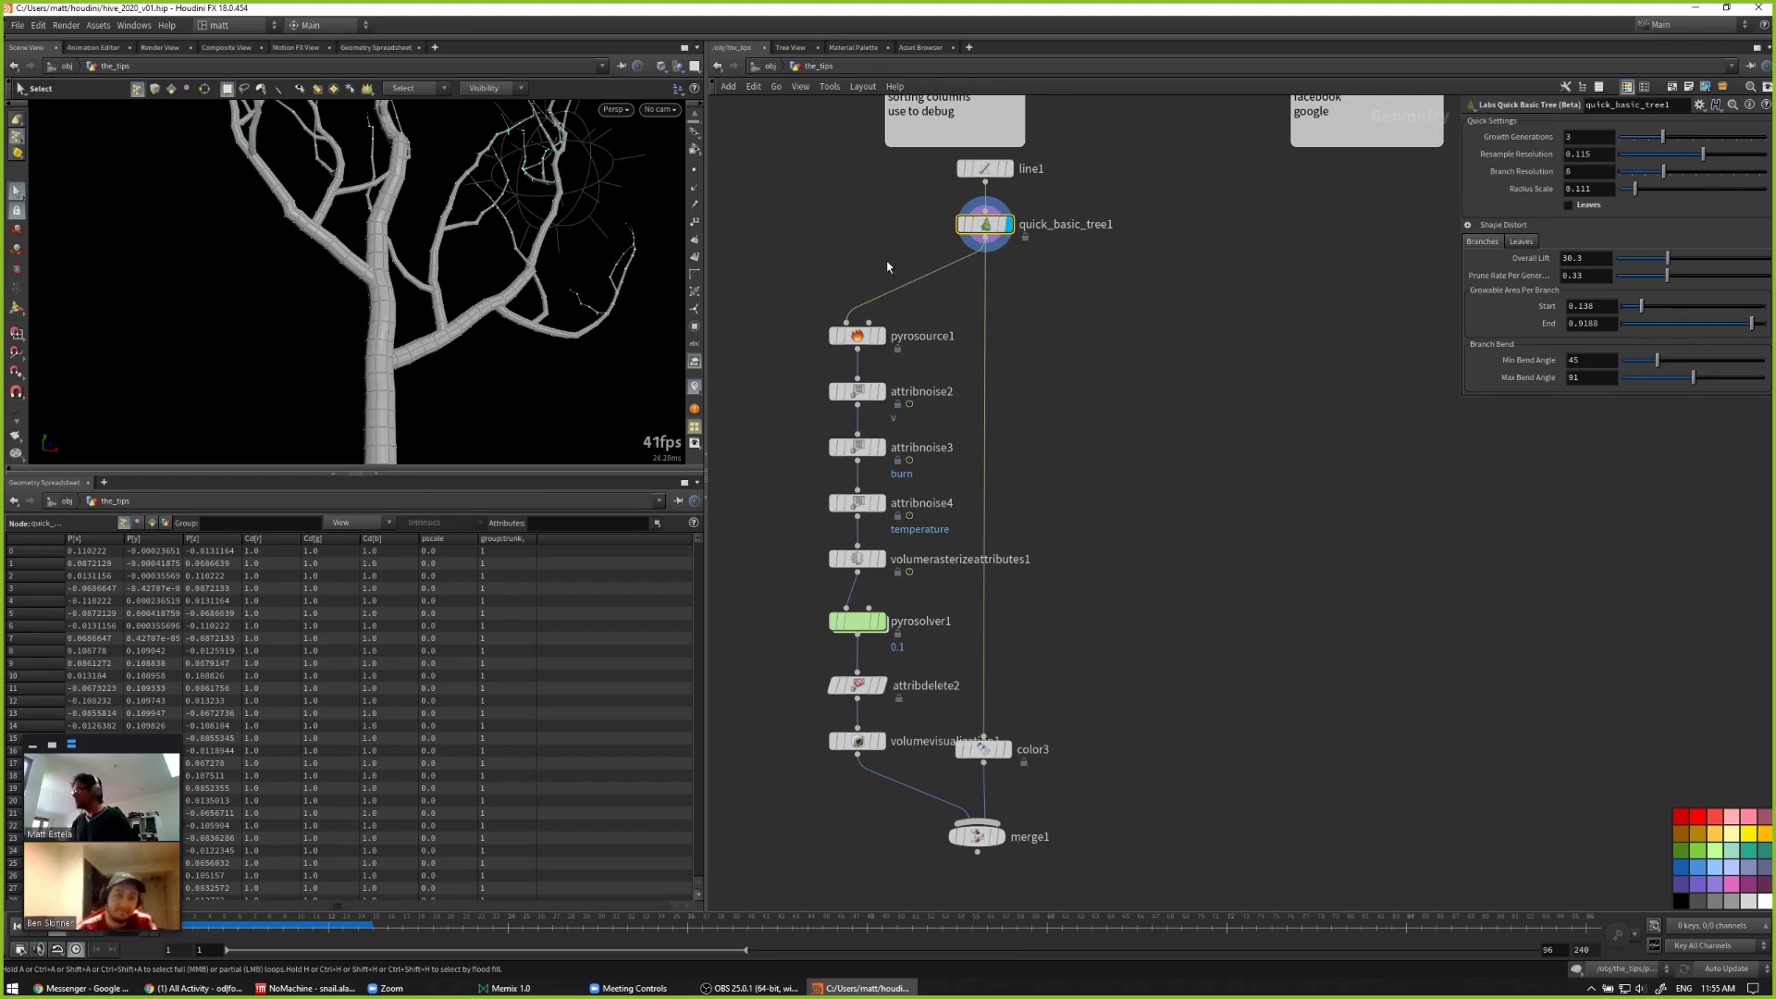
pyautogui.press('Tab')
# Step: Insert an Attribute Delete node above pyrosource1 that removes the pscale point attribute
pyautogui.write('a')
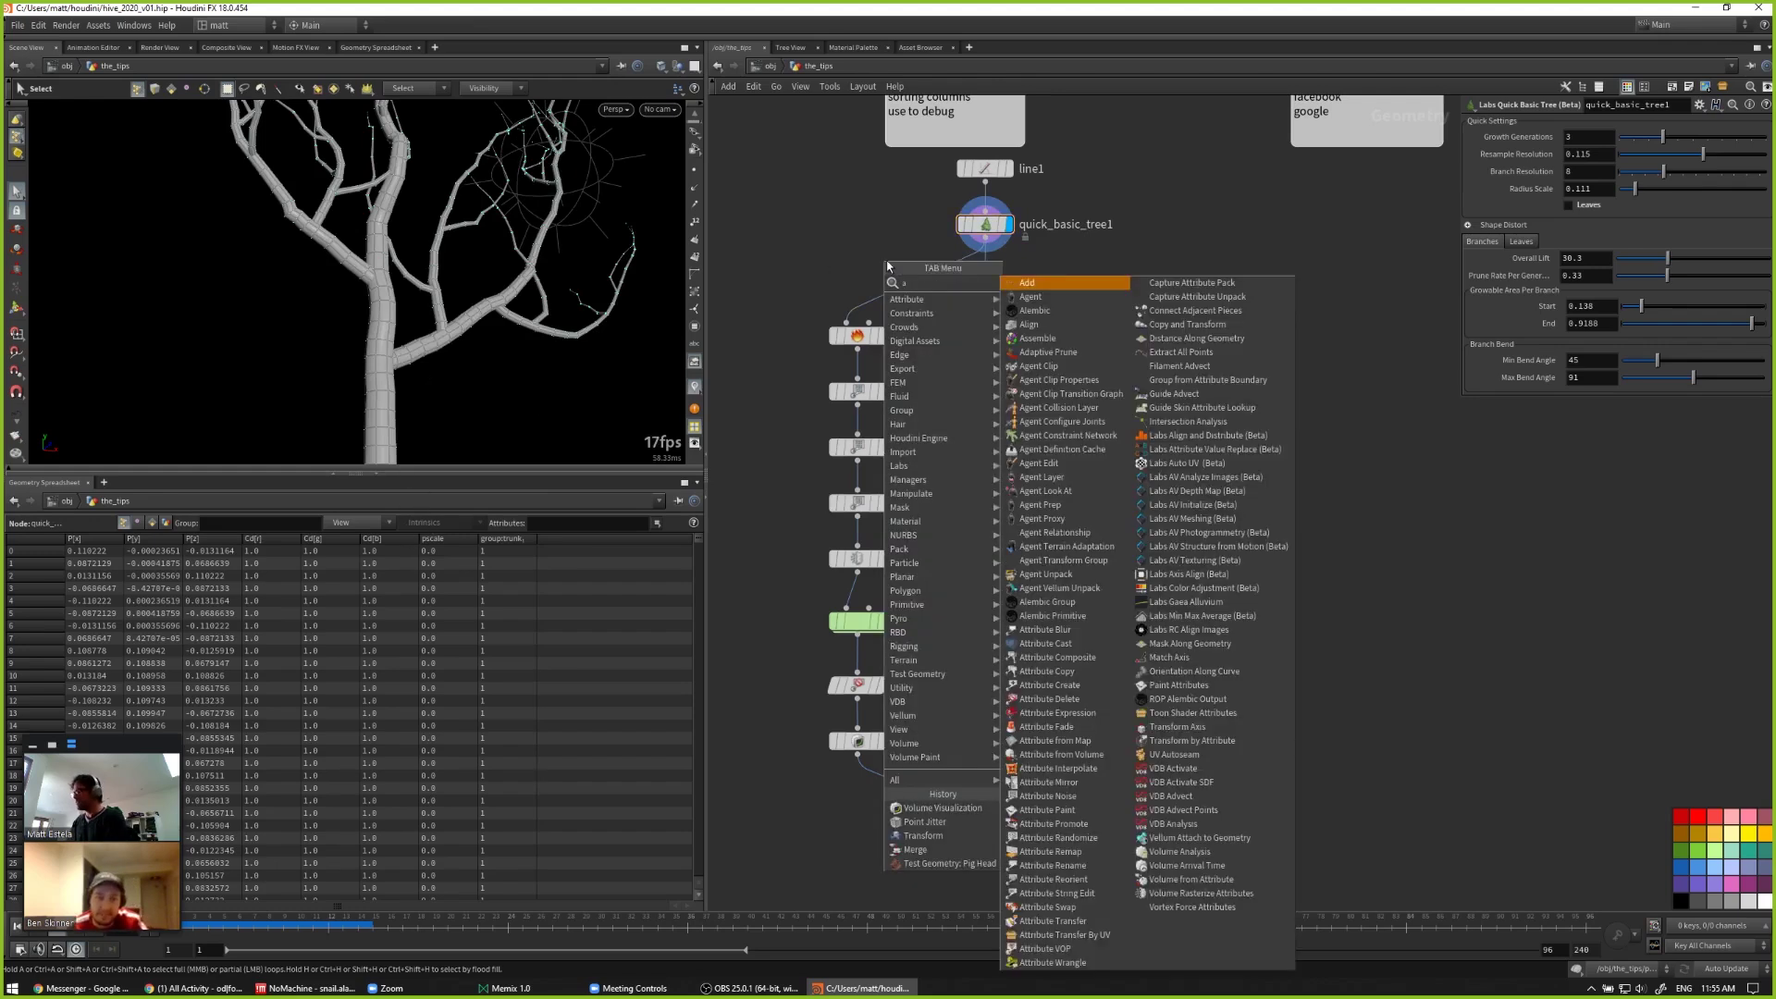
pyautogui.write('t del')
pyautogui.press('Return')
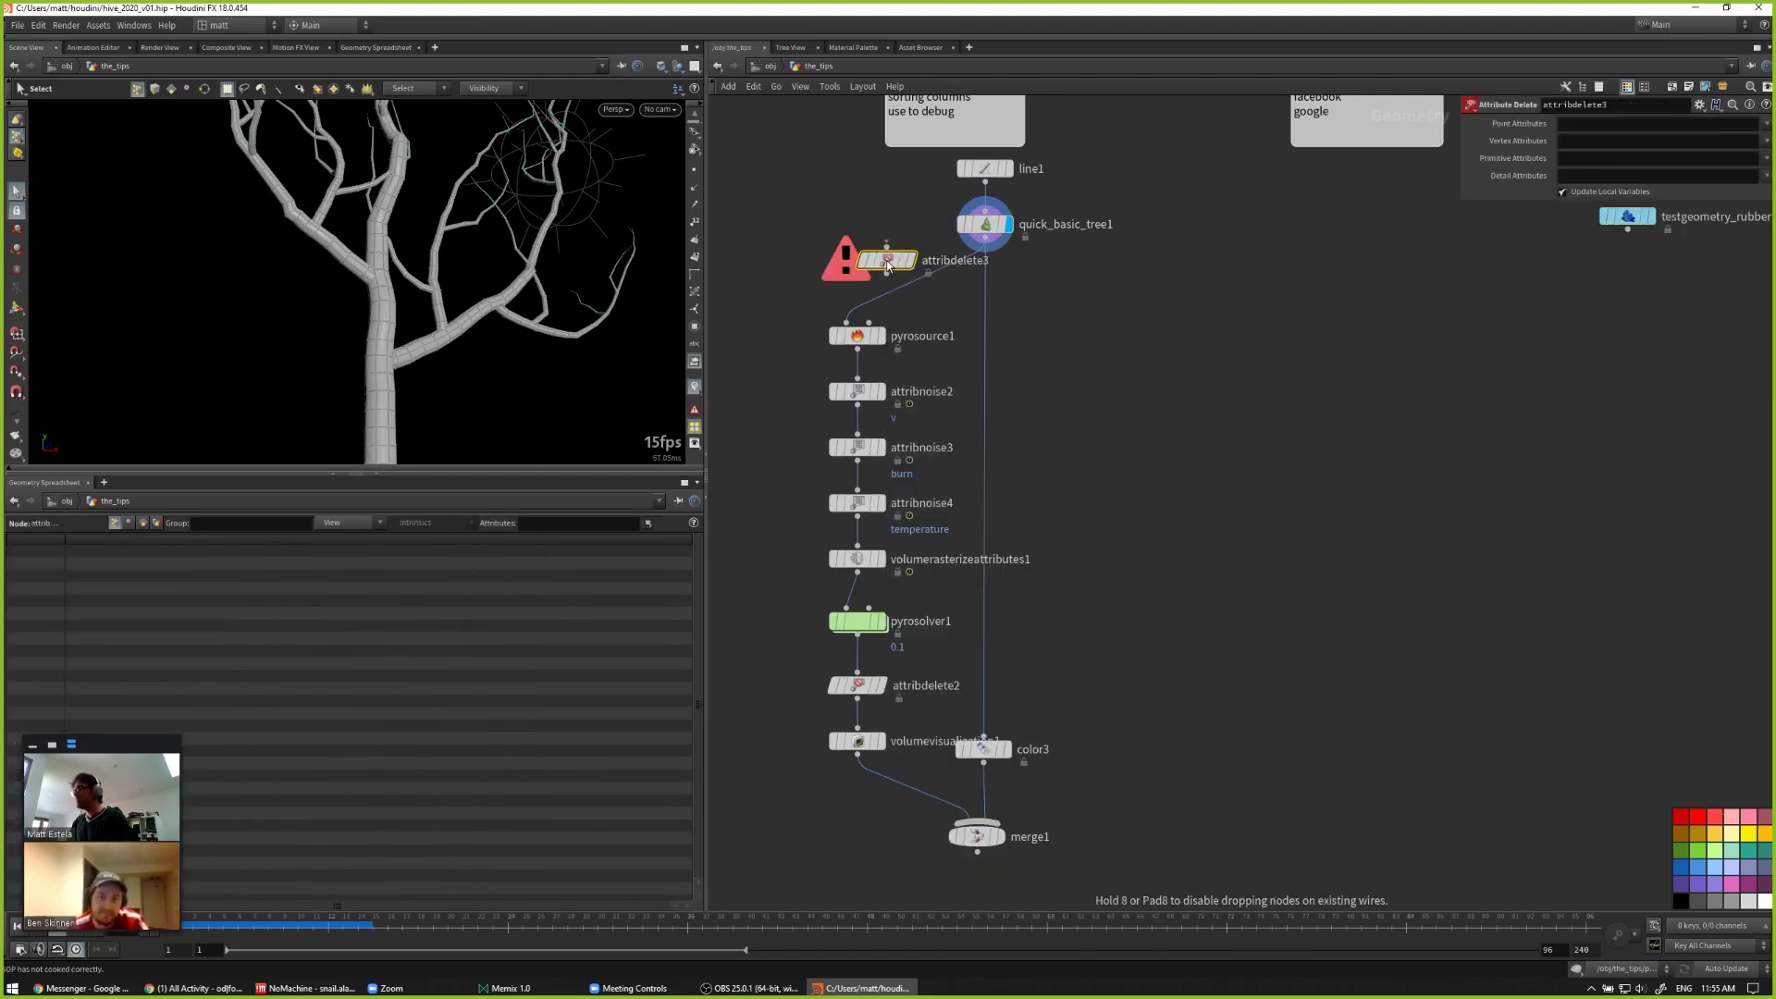
pyautogui.click(915, 280)
pyautogui.click(1768, 124)
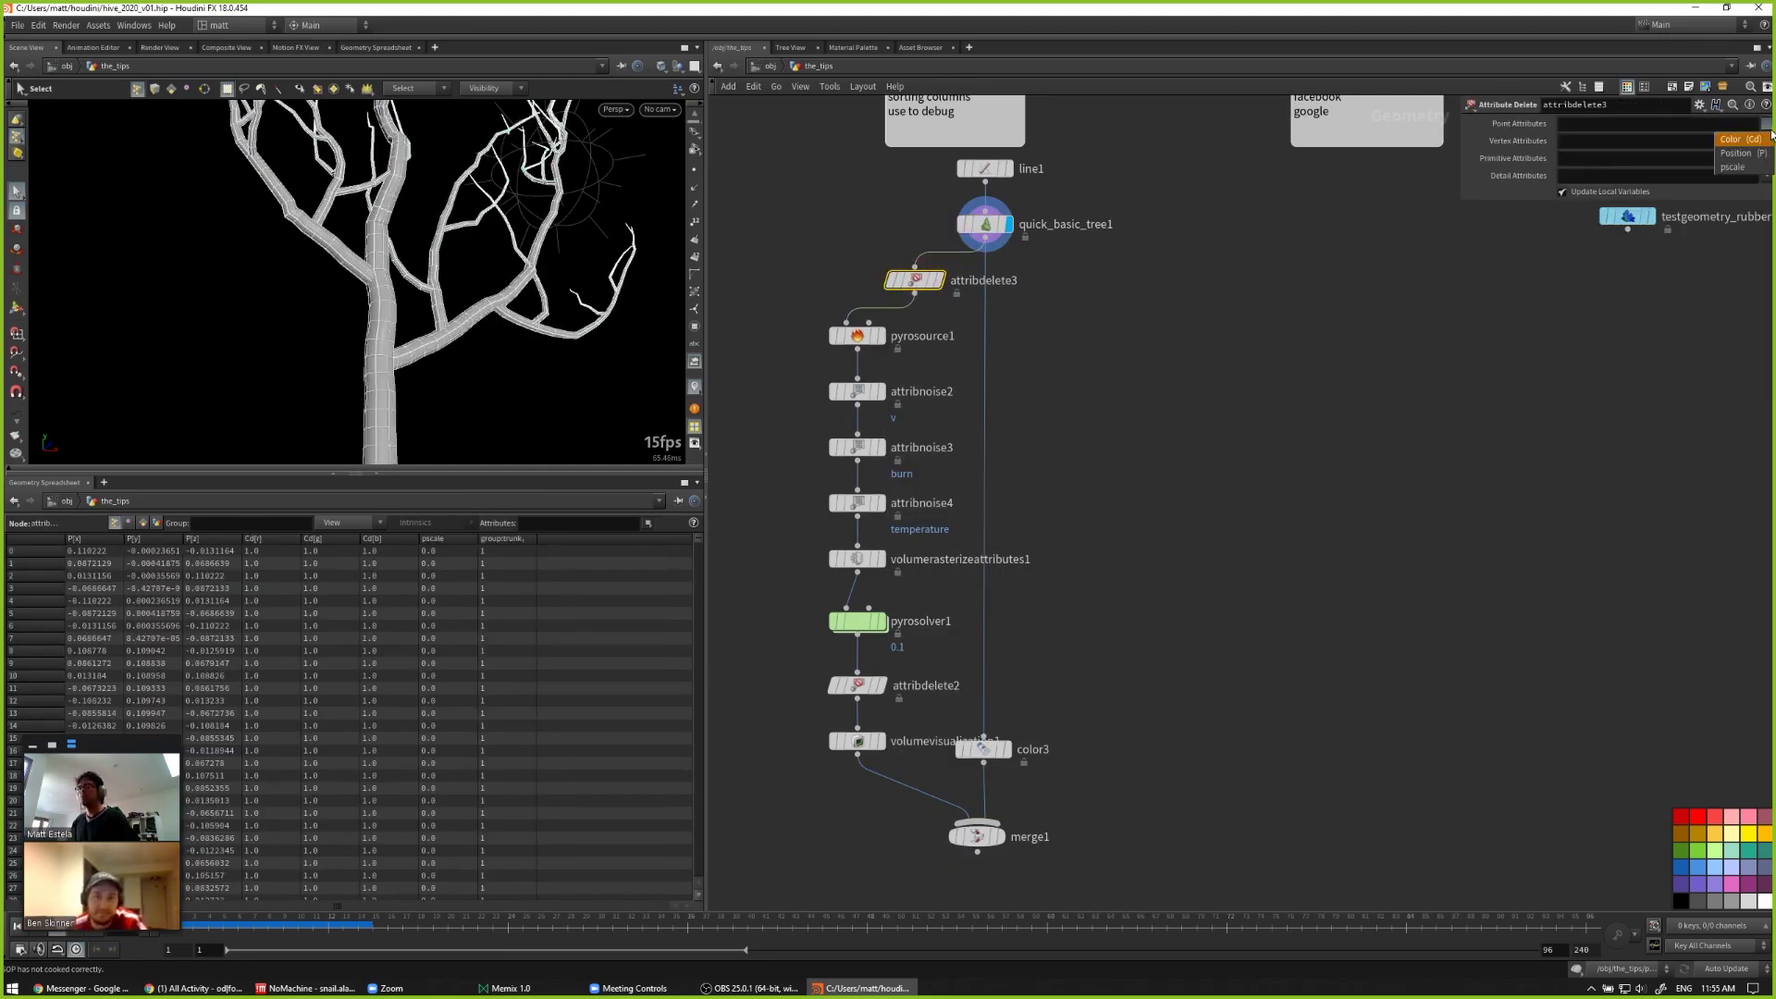
pyautogui.click(1732, 168)
# Step: Step down through attribnoise2–4 and display volumerasterizeattributes1, framing the tree volume
pyautogui.click(860, 341)
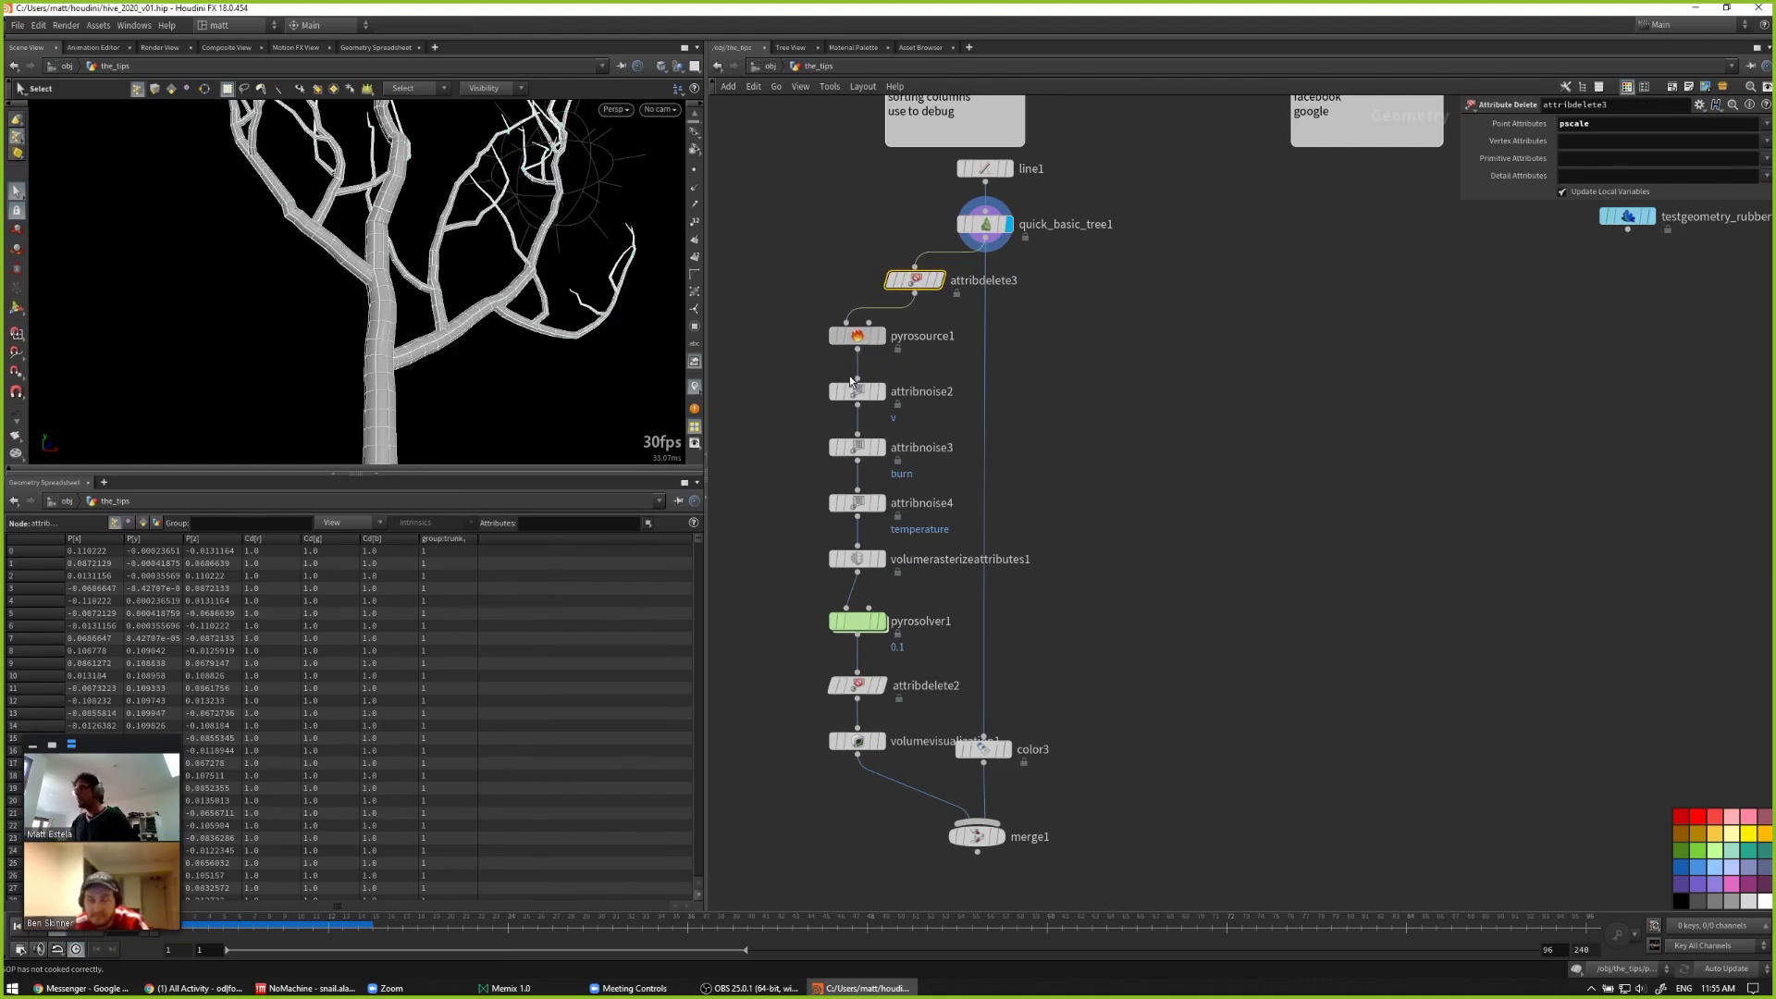
pyautogui.click(853, 391)
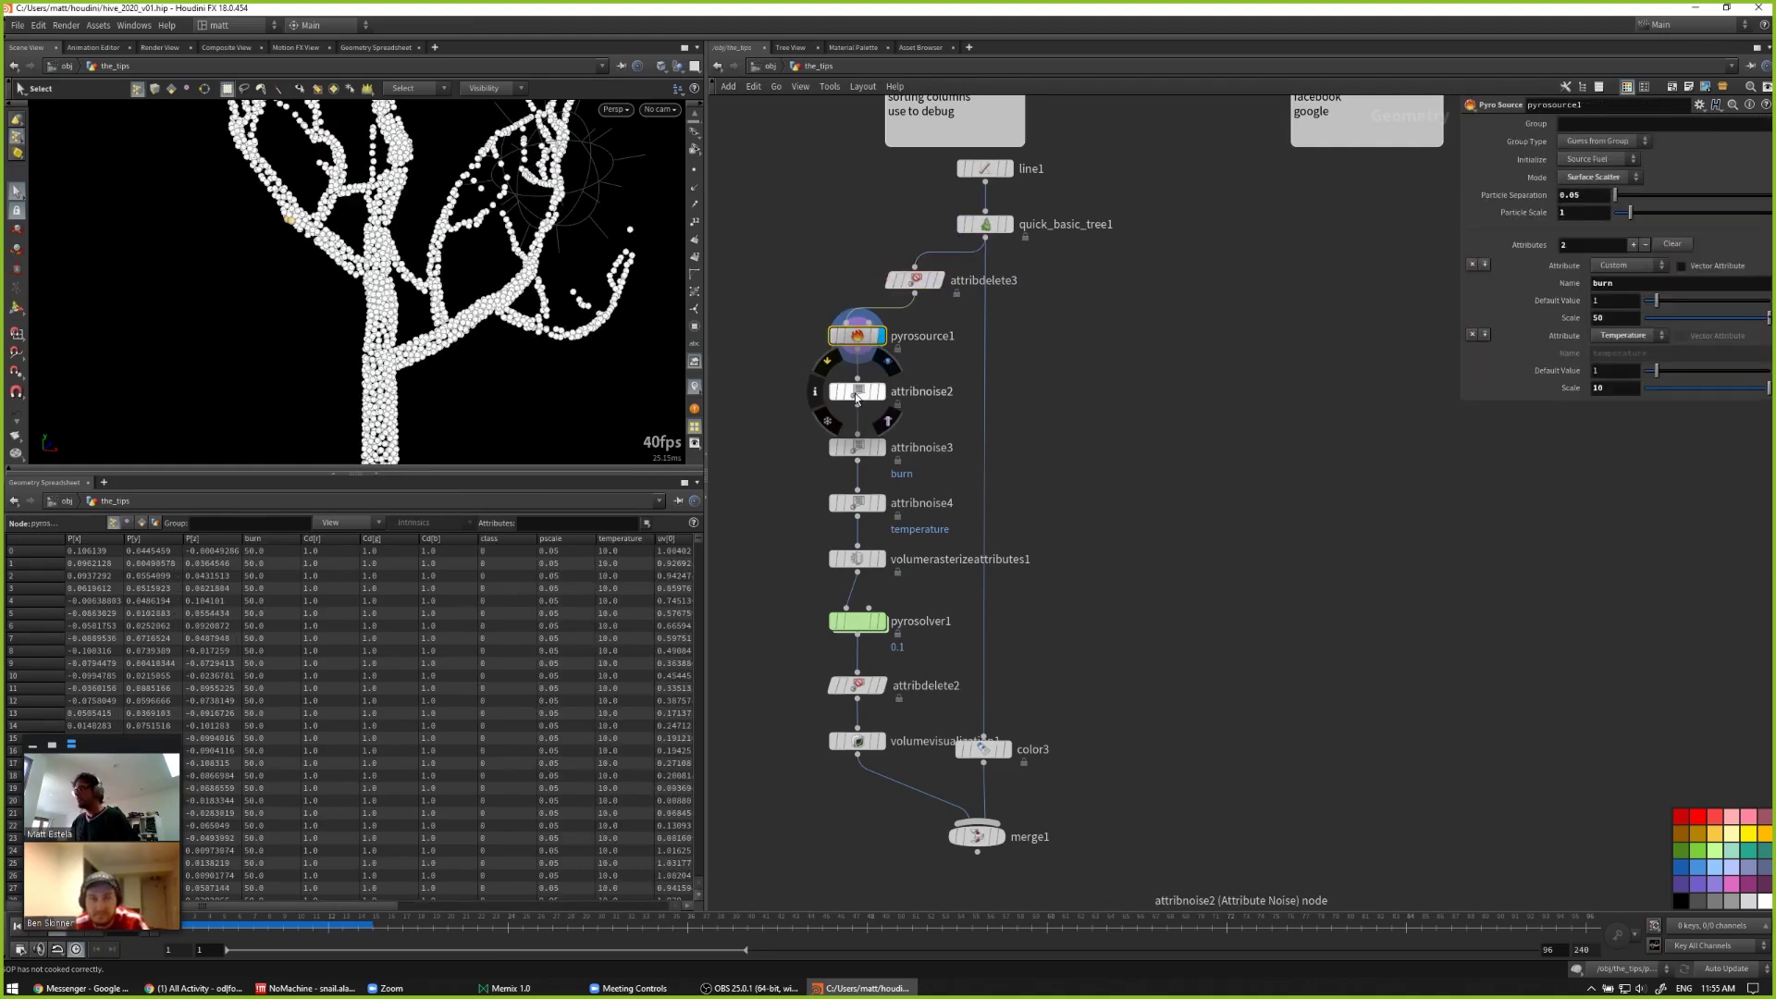
pyautogui.click(855, 447)
pyautogui.click(855, 502)
pyautogui.click(859, 558)
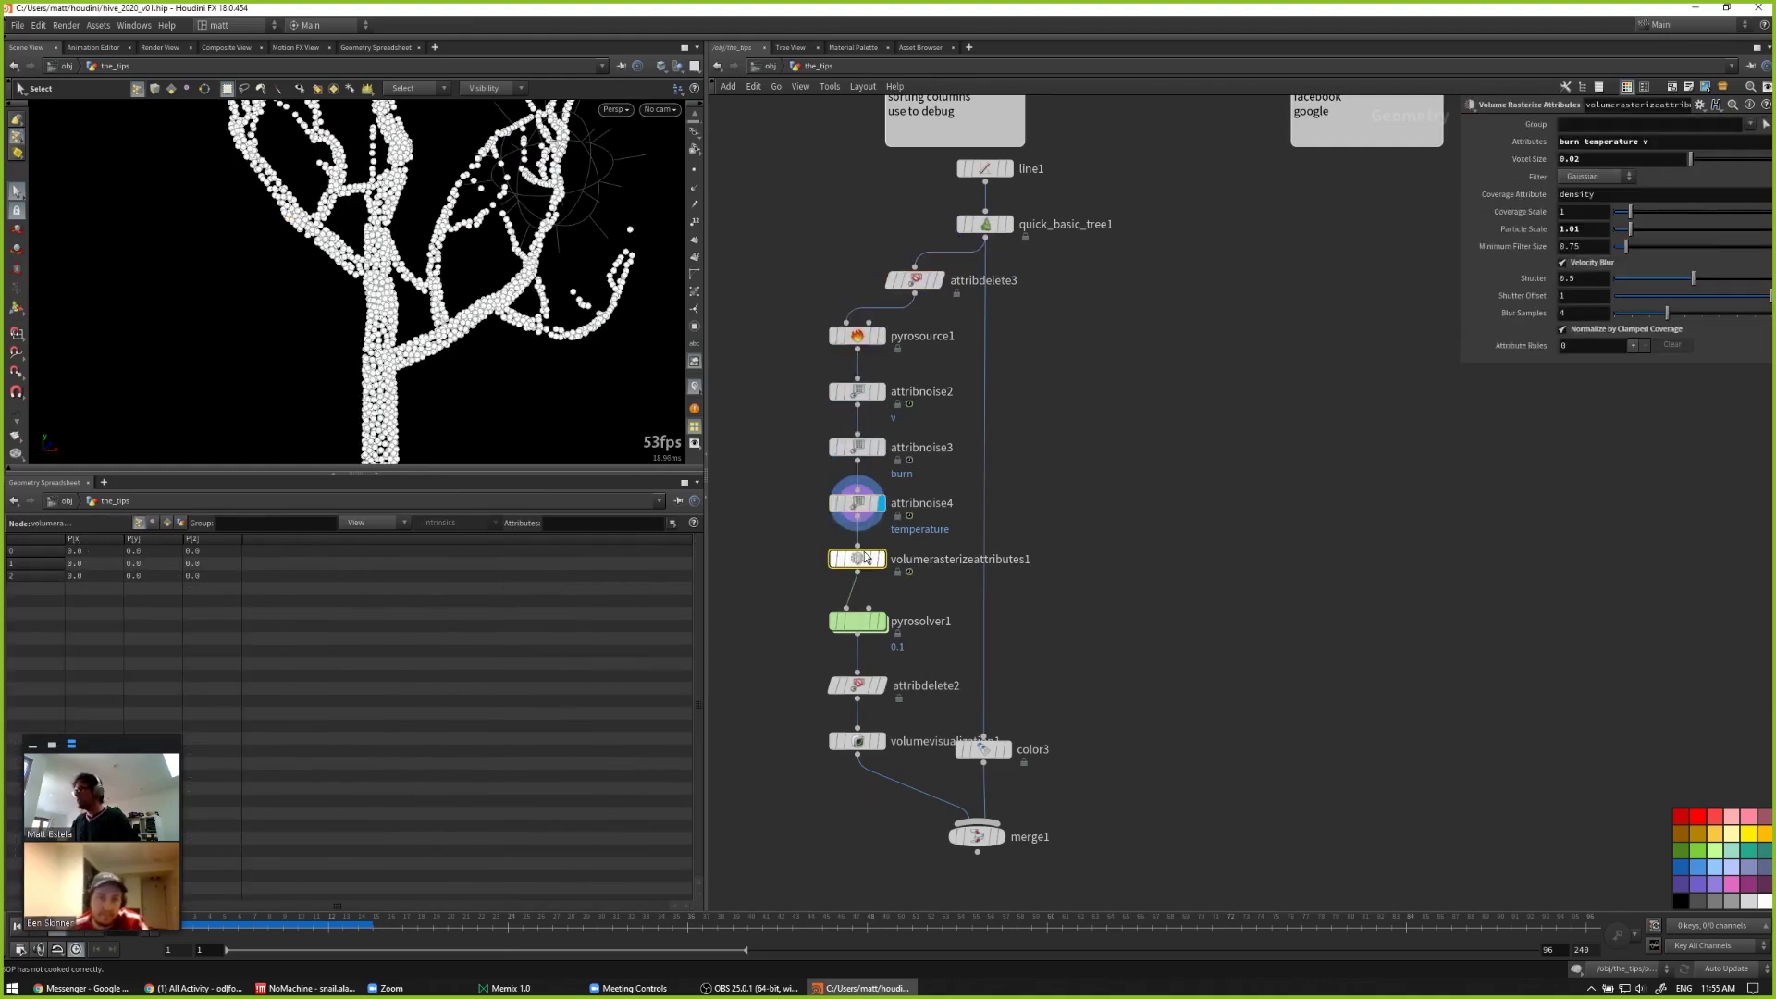
pyautogui.click(879, 559)
pyautogui.hotkey('space', 'f')
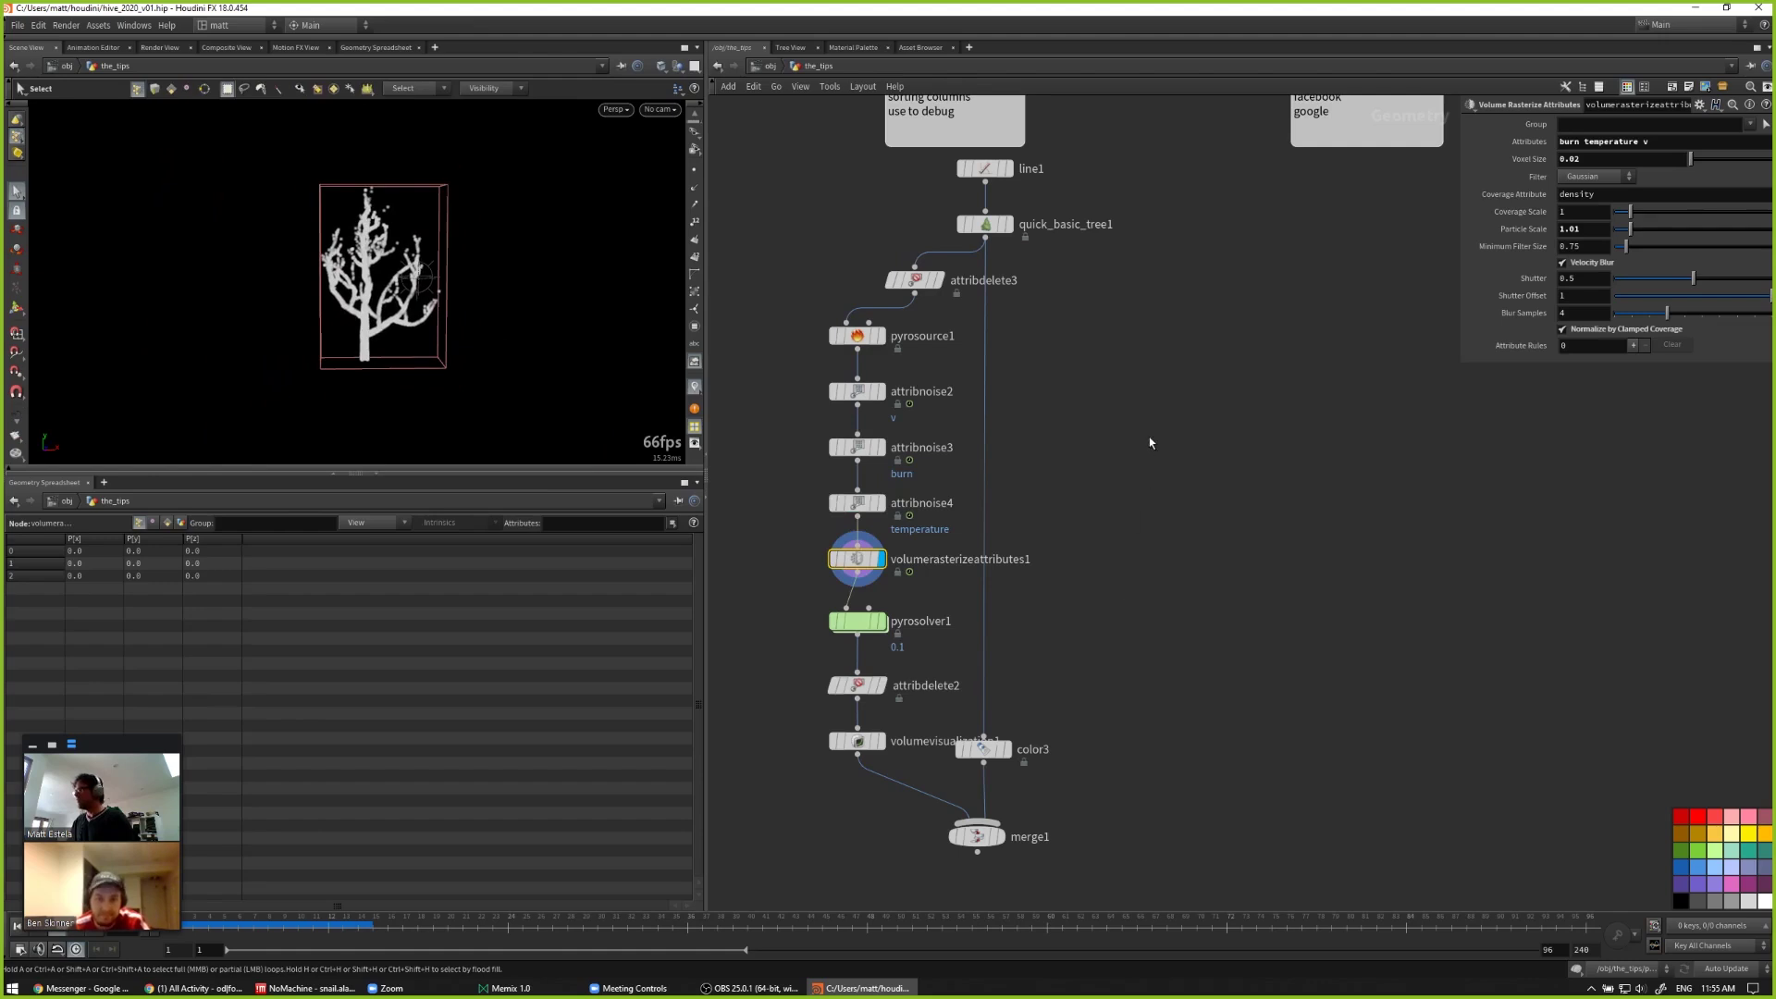
# Step: Pan and zoom the network to the '7. resources' and '8. copy node tricks' sticky notes
pyautogui.moveTo(1149, 442); pyautogui.dragTo(1130, 497, button='middle')
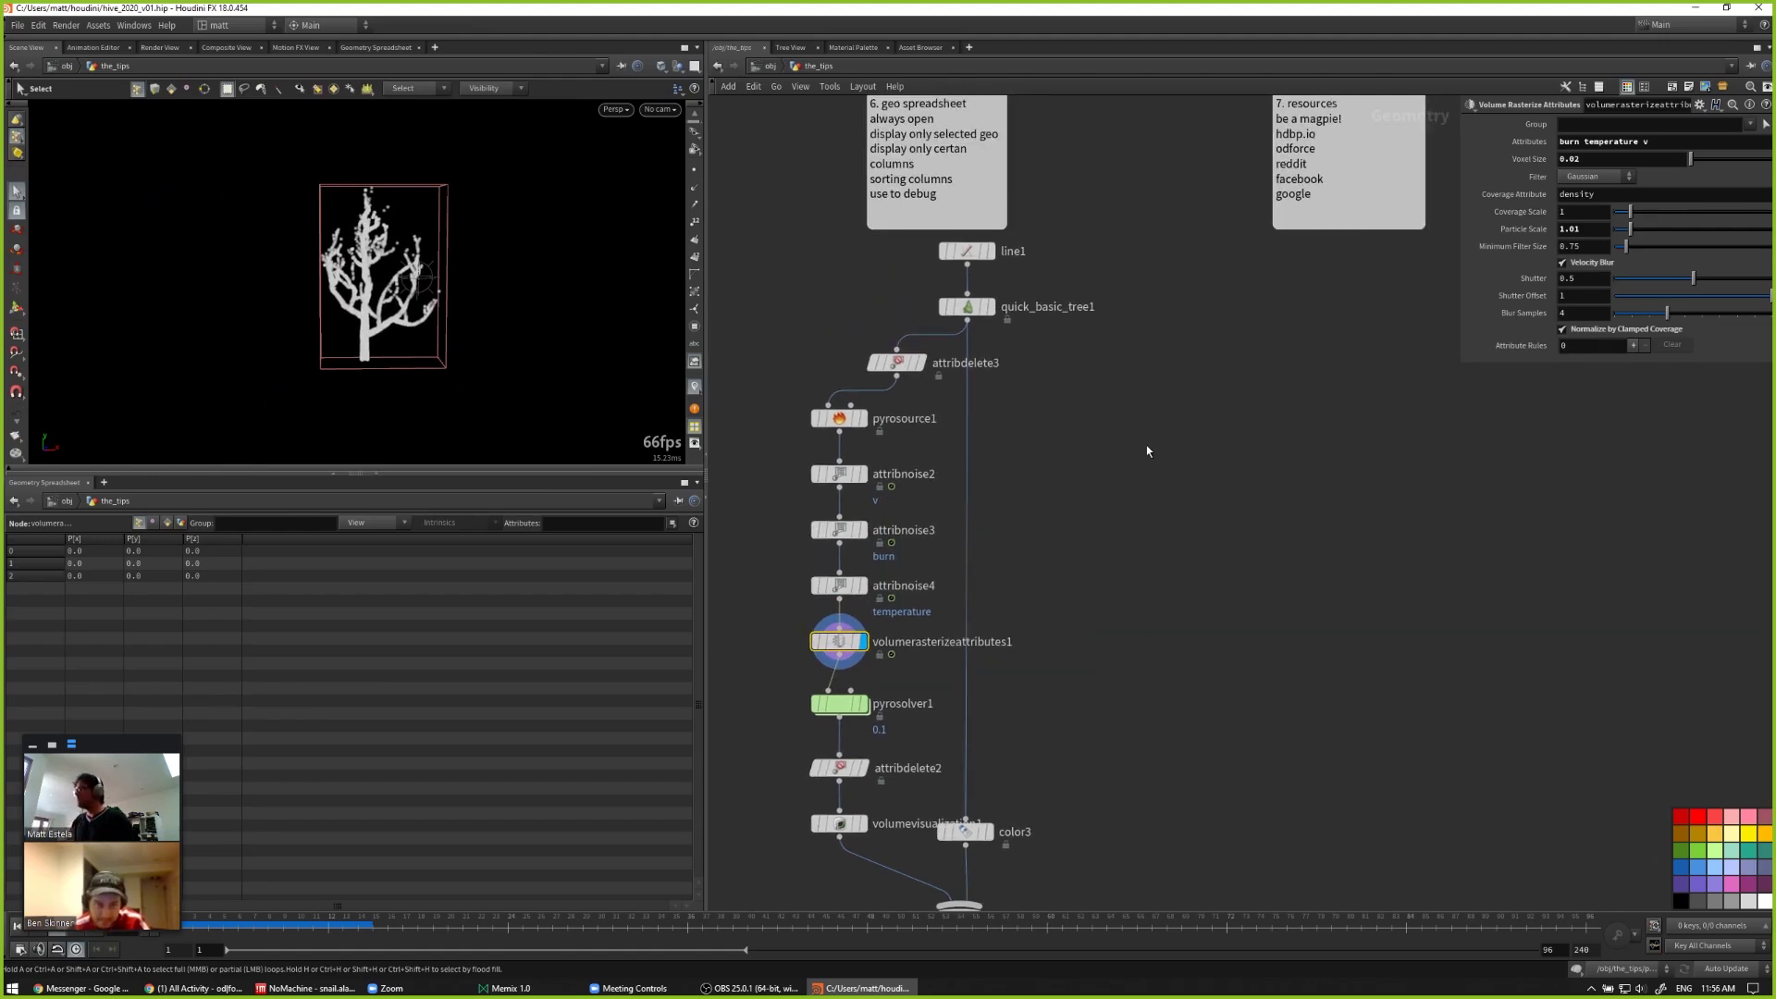
pyautogui.scroll(3, 1074, 431)
pyautogui.scroll(-5, 1075, 431)
pyautogui.moveTo(1075, 432); pyautogui.dragTo(986, 733, button='middle')
pyautogui.scroll(2, 1118, 669)
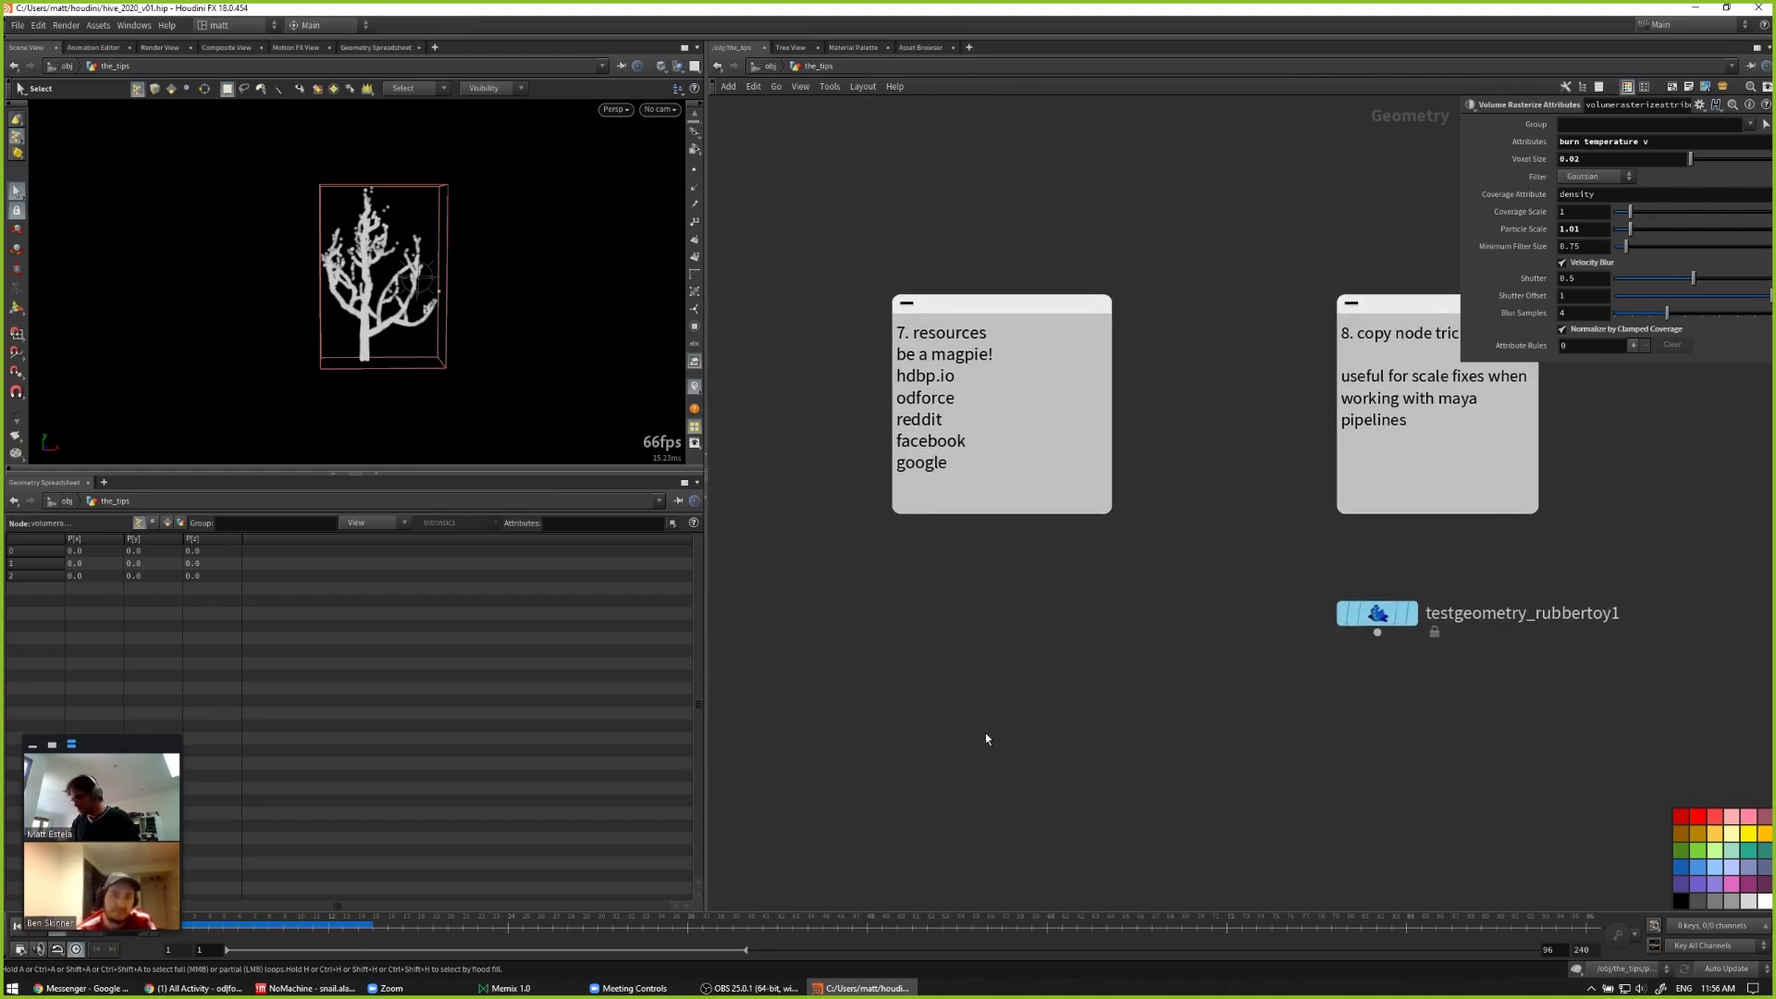
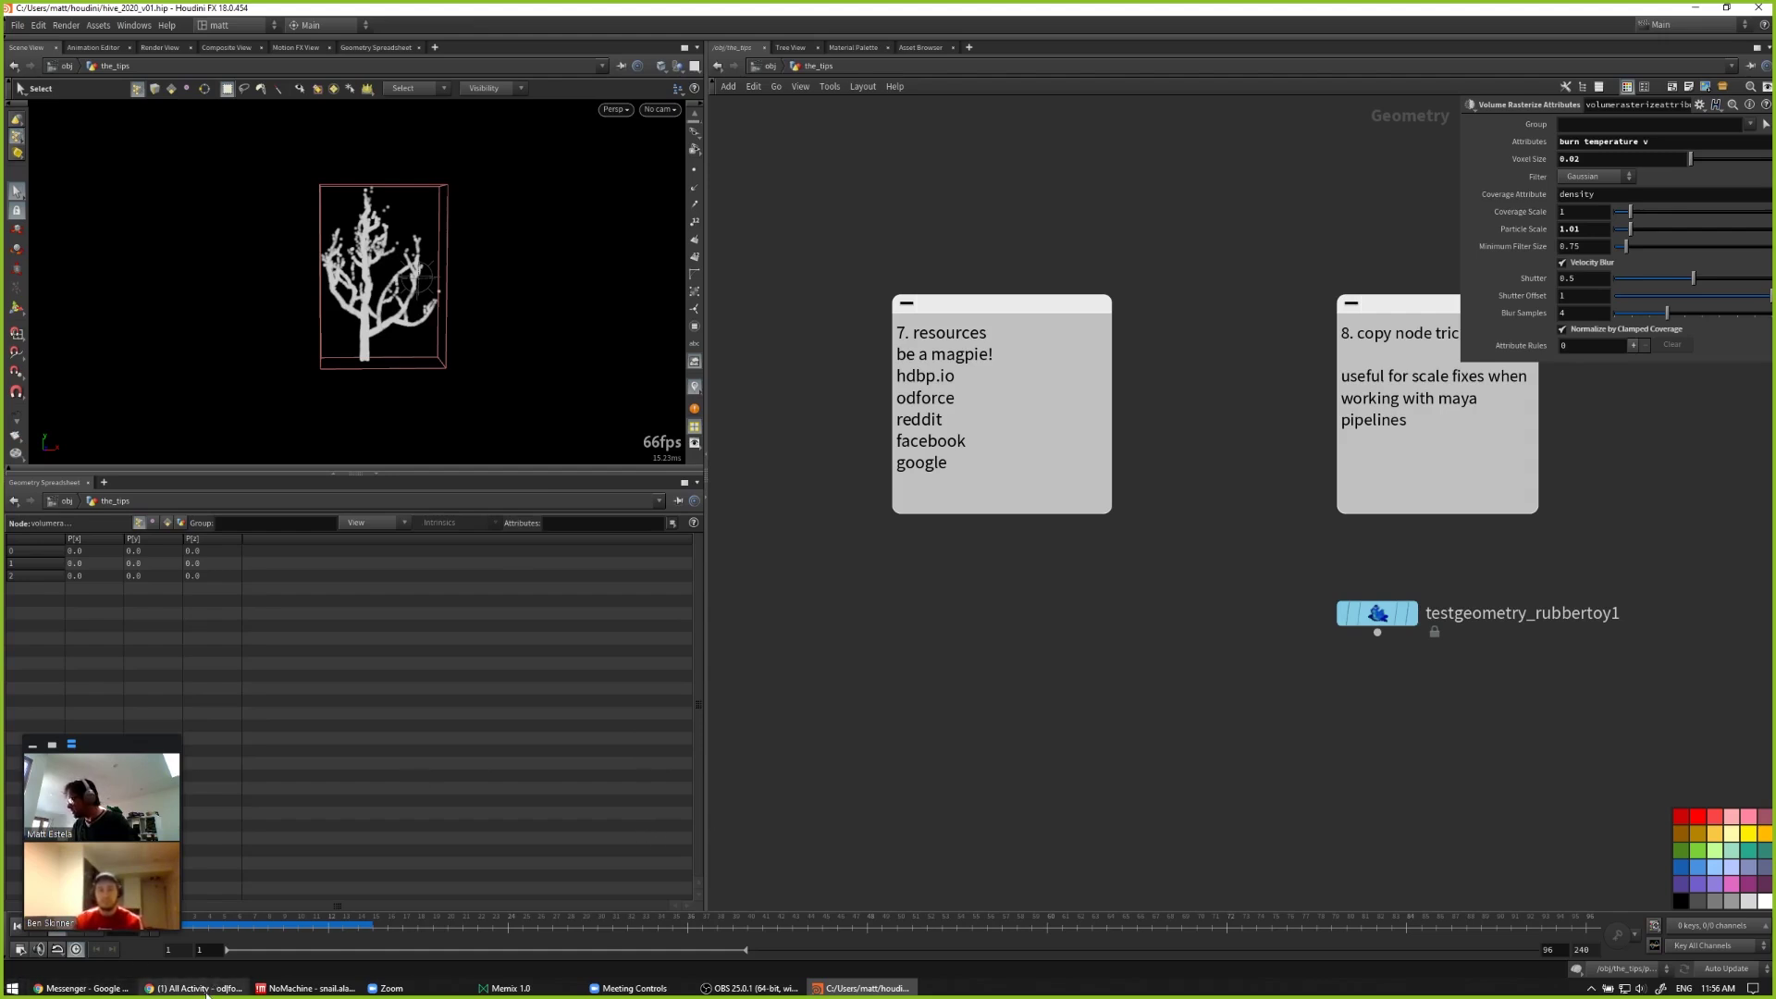
# Step: Bring the odforce activity feed forward in Chrome, then switch to the Houdini Blueprints (hdbp.io) tab
pyautogui.click(195, 988)
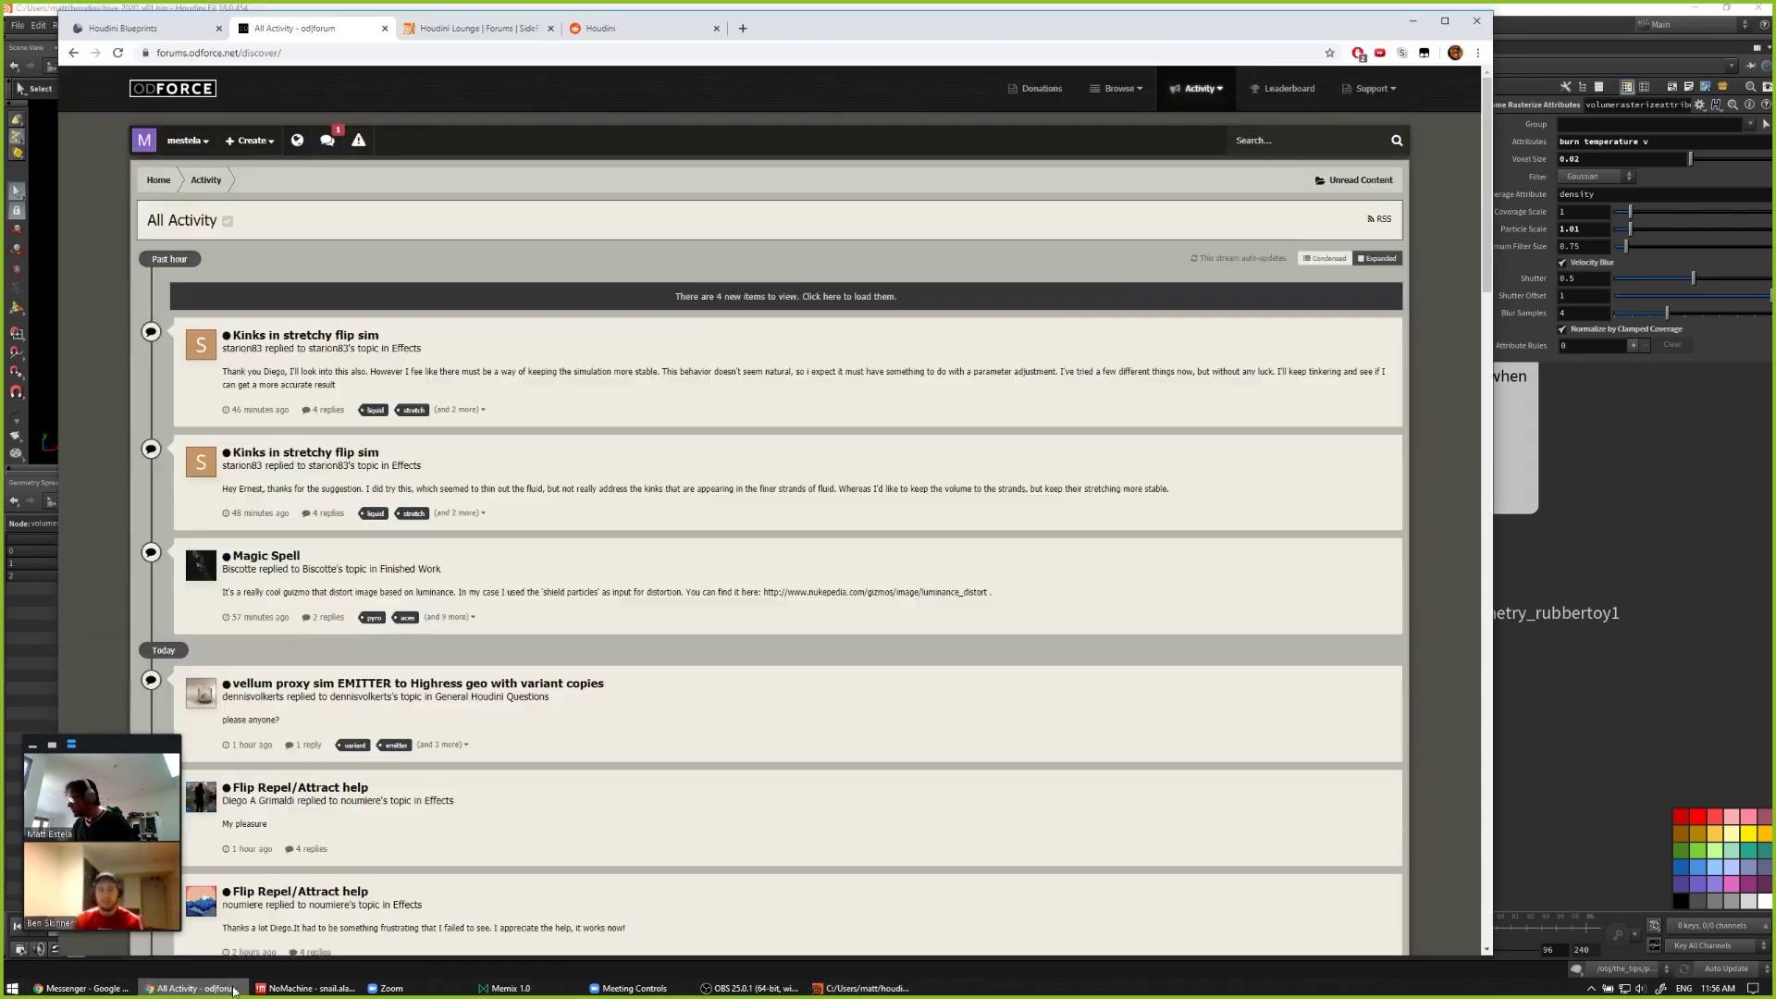
pyautogui.click(139, 28)
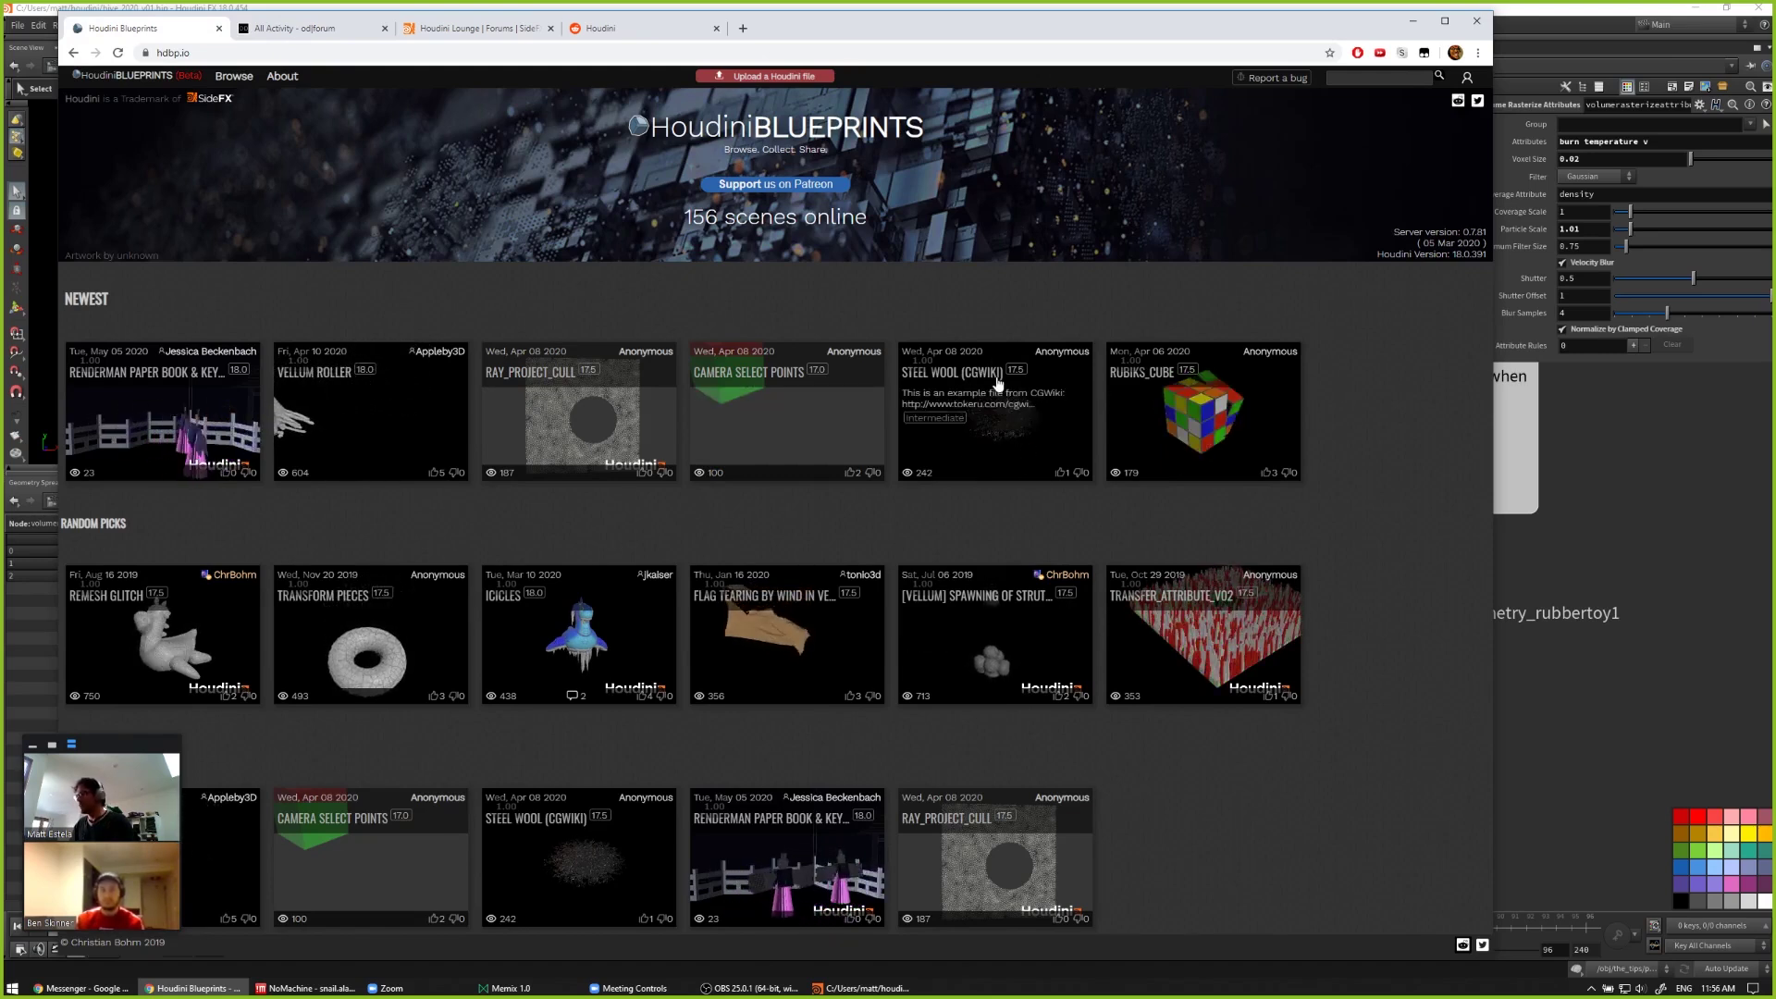
pyautogui.click(1038, 454)
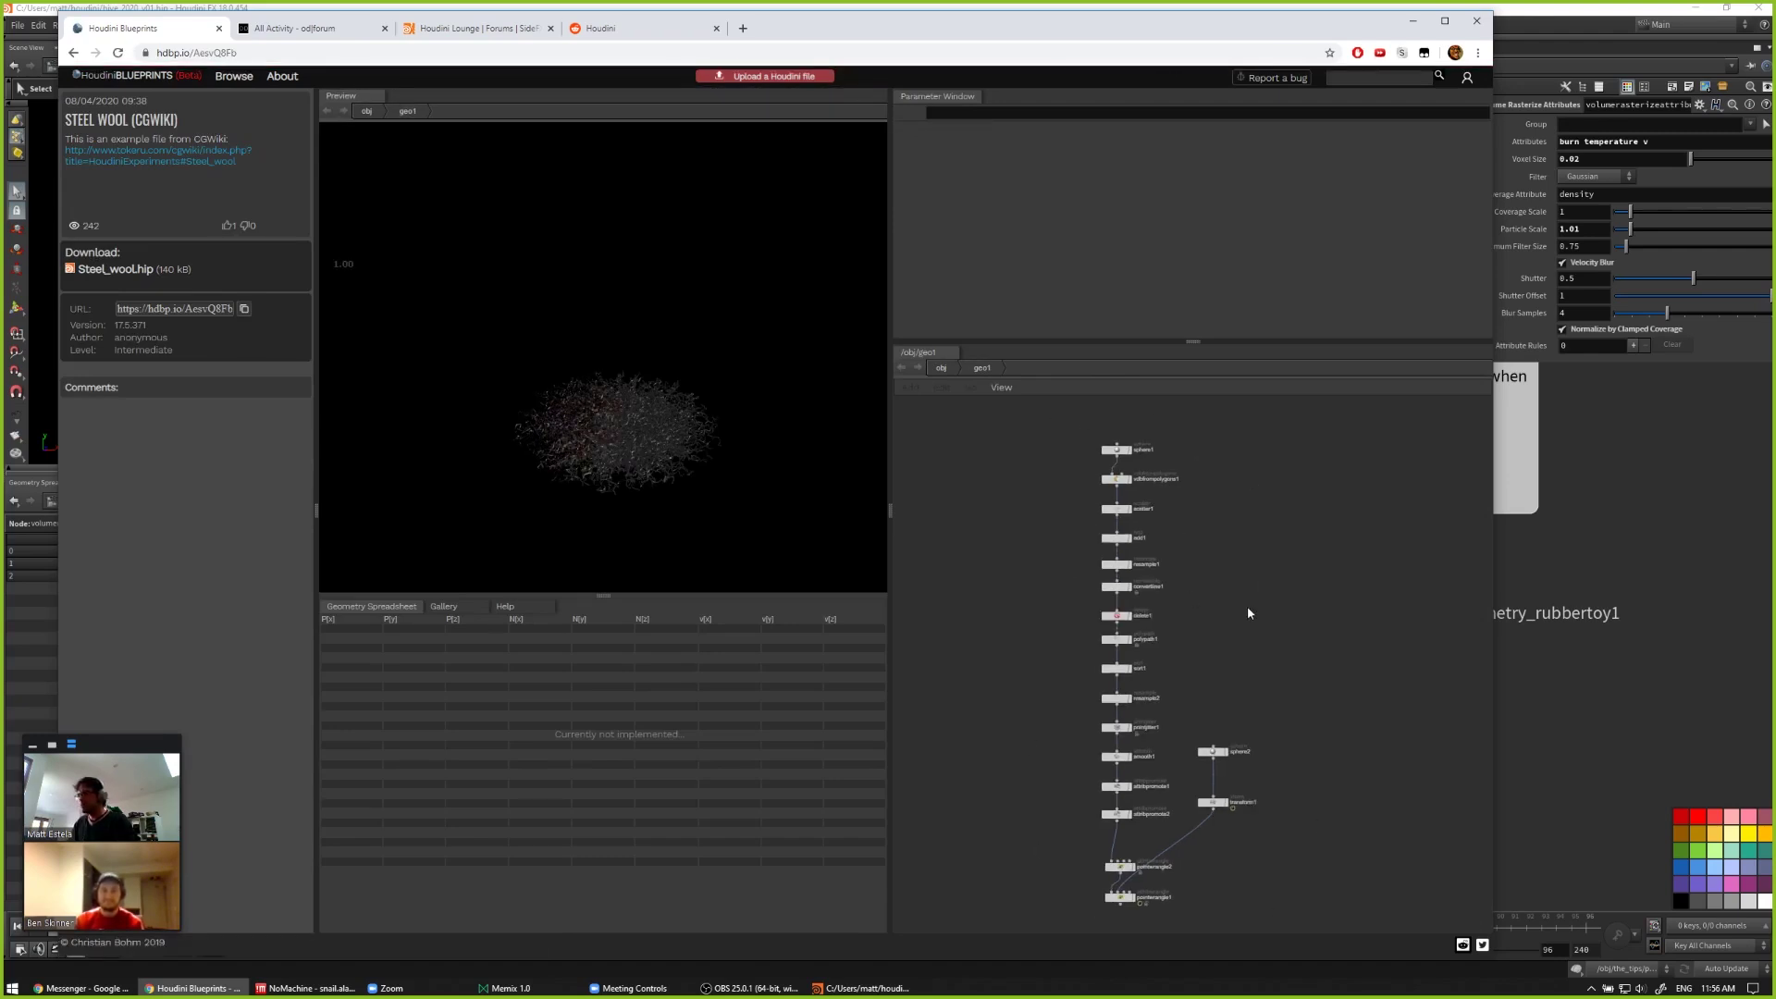
pyautogui.click(1118, 591)
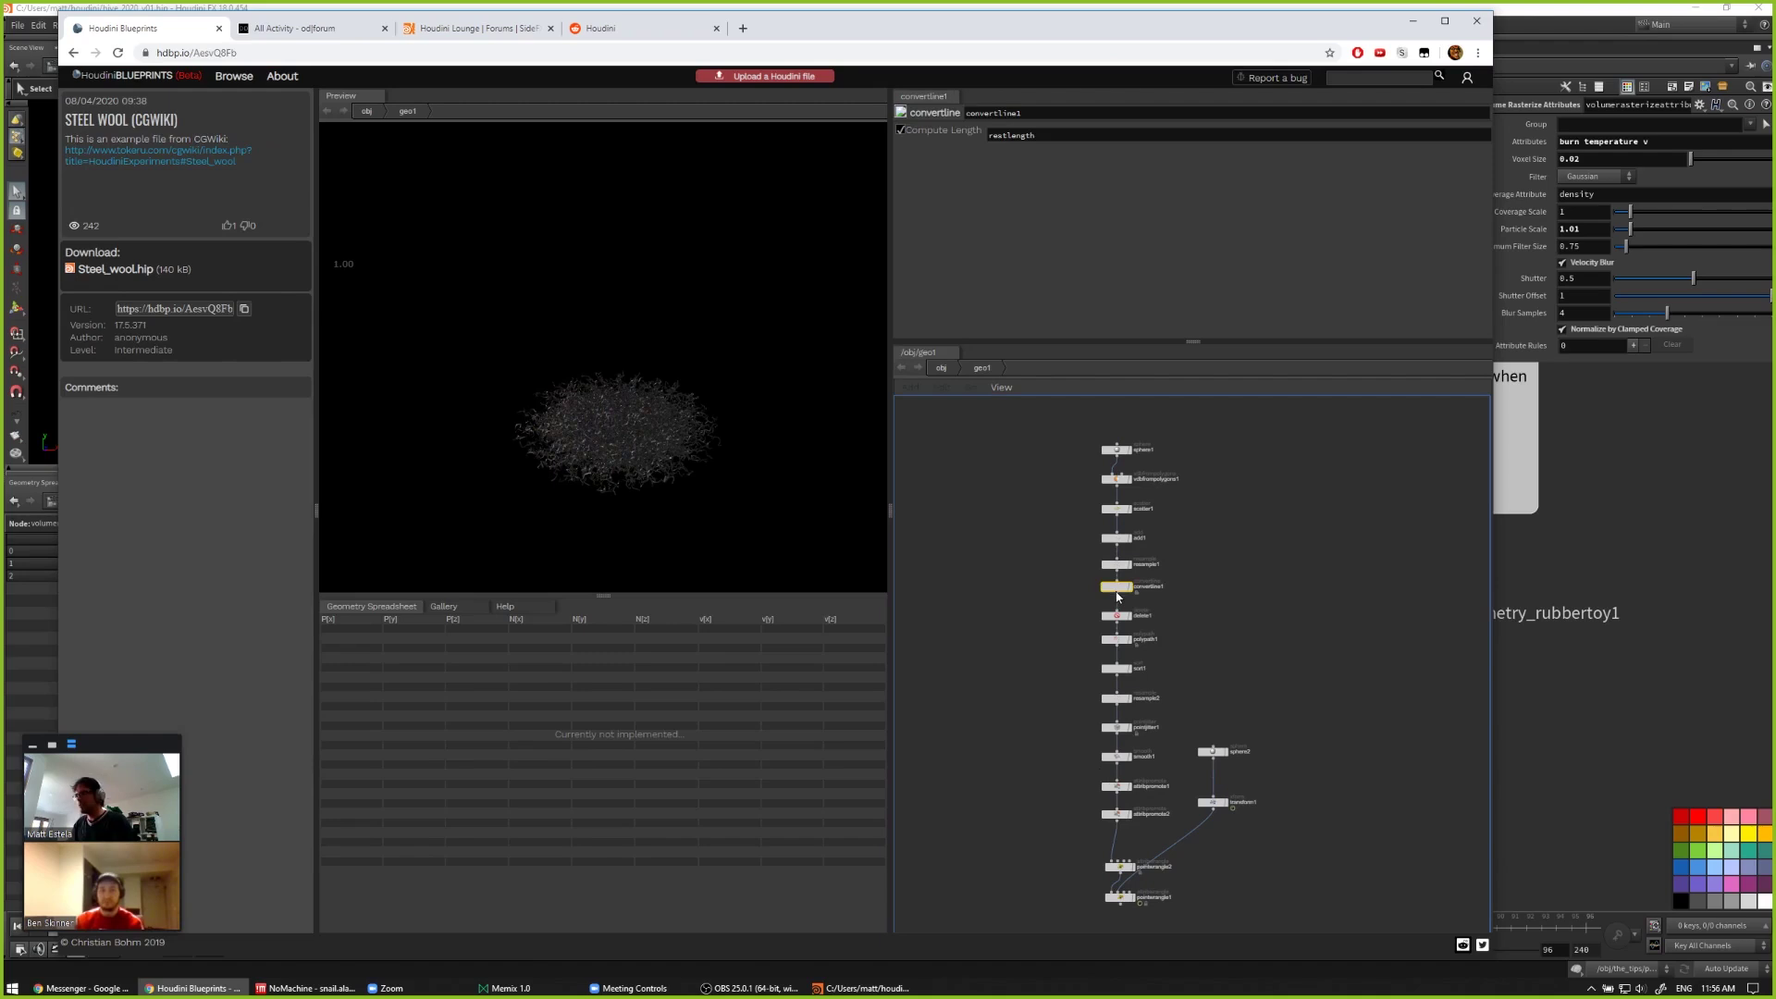
pyautogui.click(1116, 668)
pyautogui.click(1117, 756)
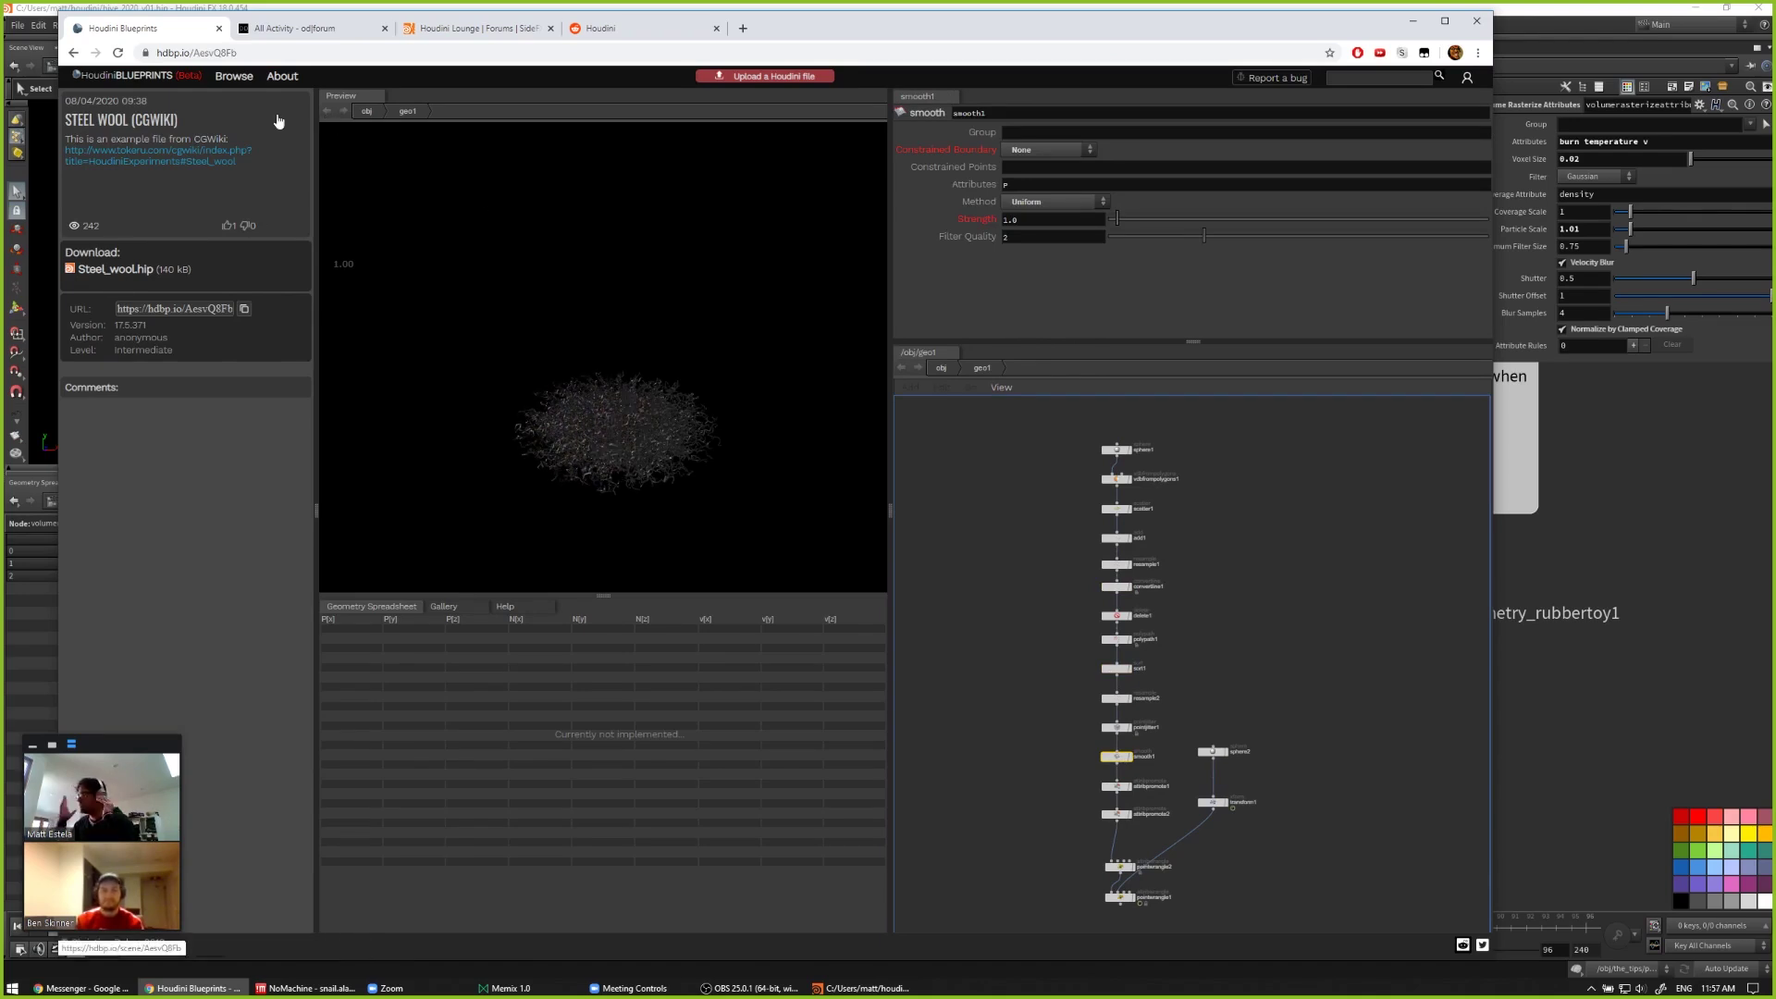
pyautogui.click(139, 80)
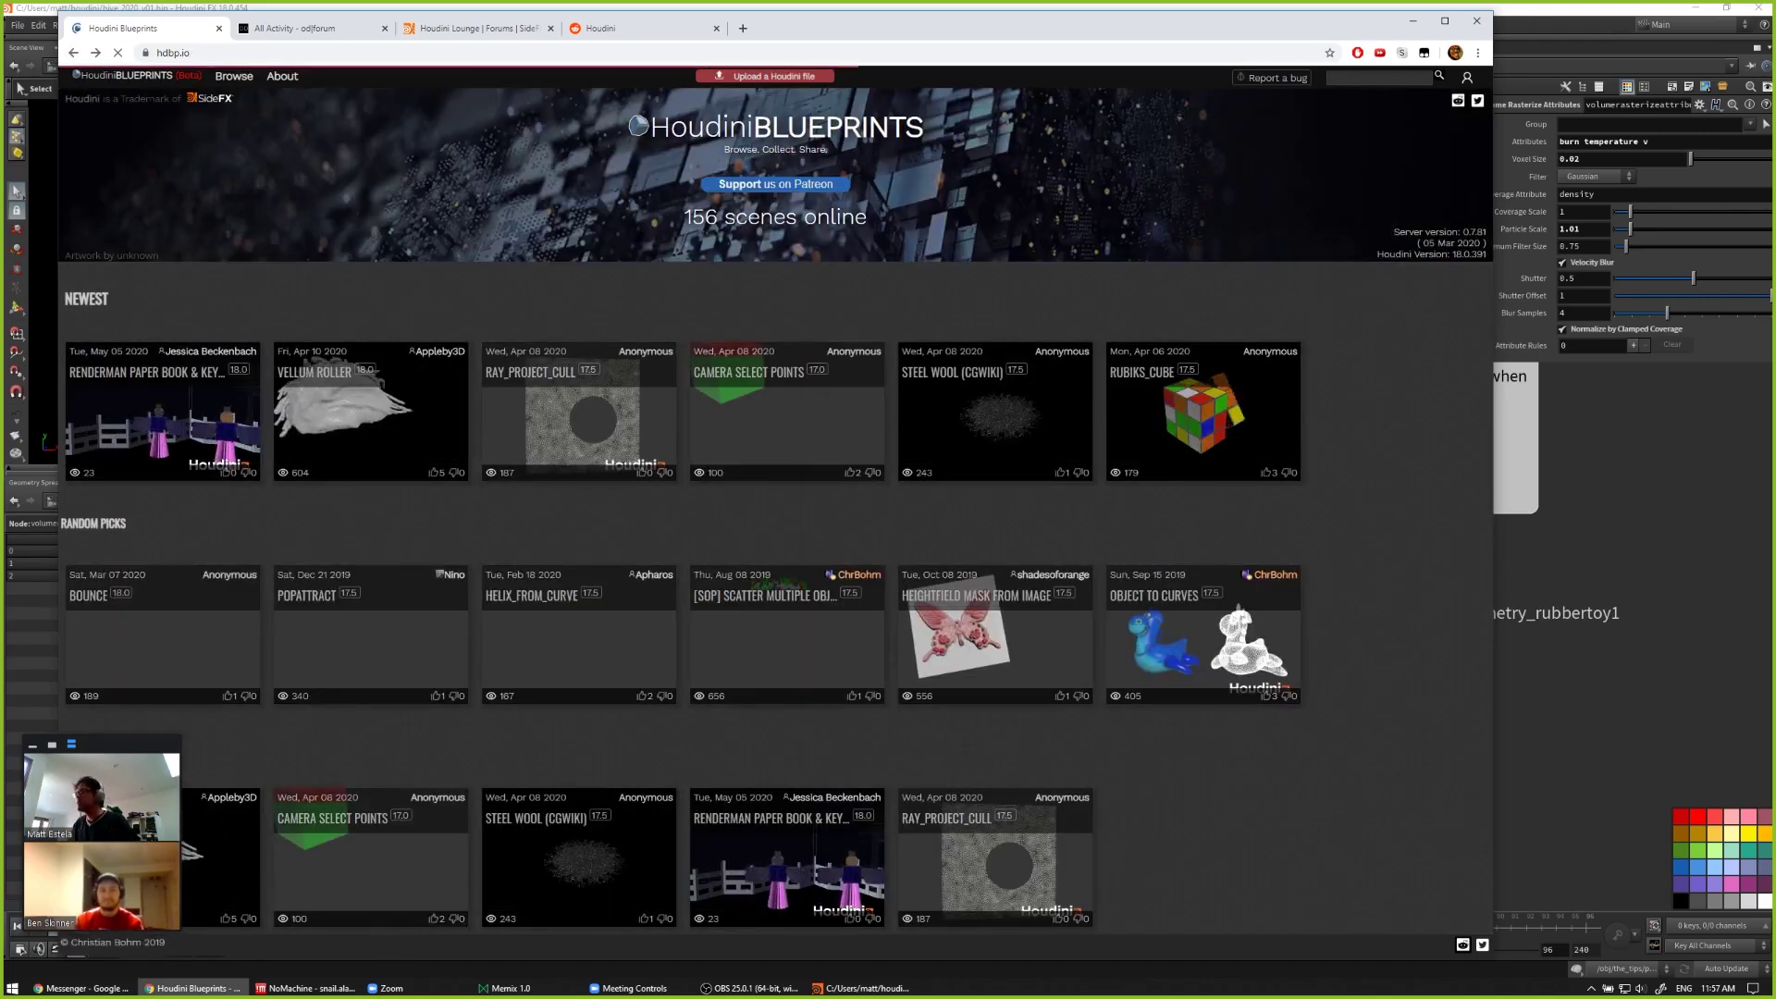
# Step: Look over the hdbp.io About page, then the odforce, SideFX Houdini Lounge and r/Houdini tabs
pyautogui.click(285, 75)
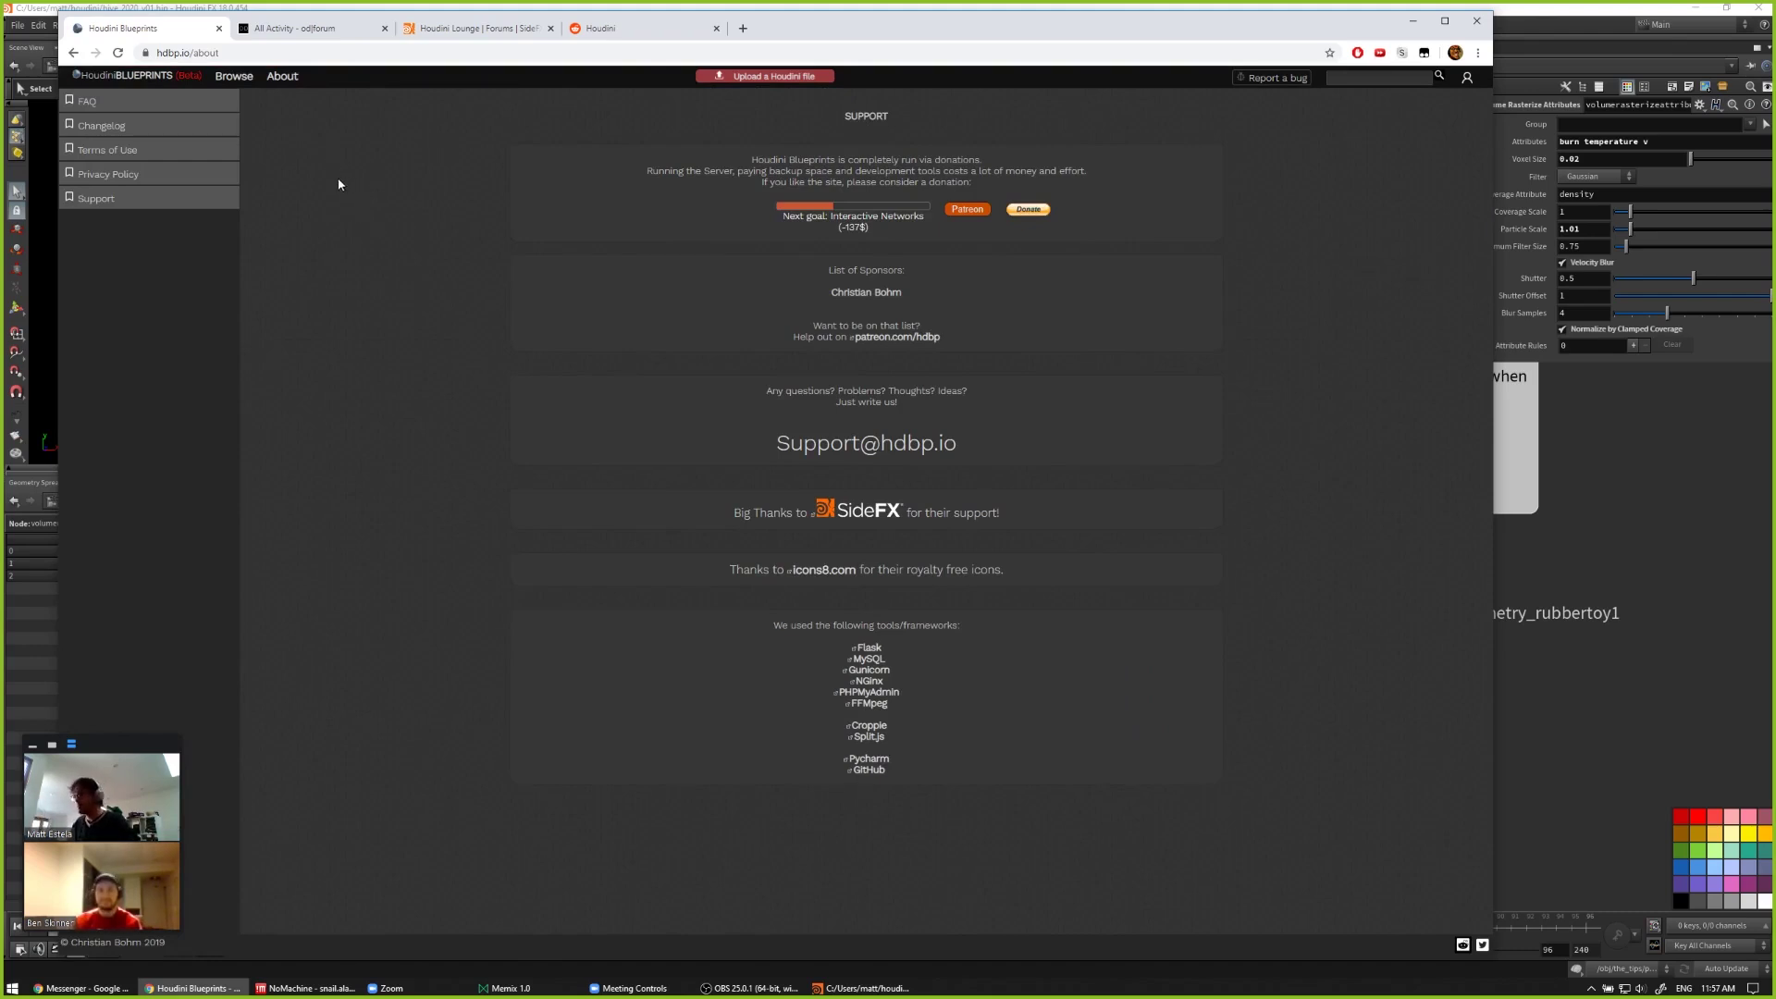
pyautogui.click(284, 30)
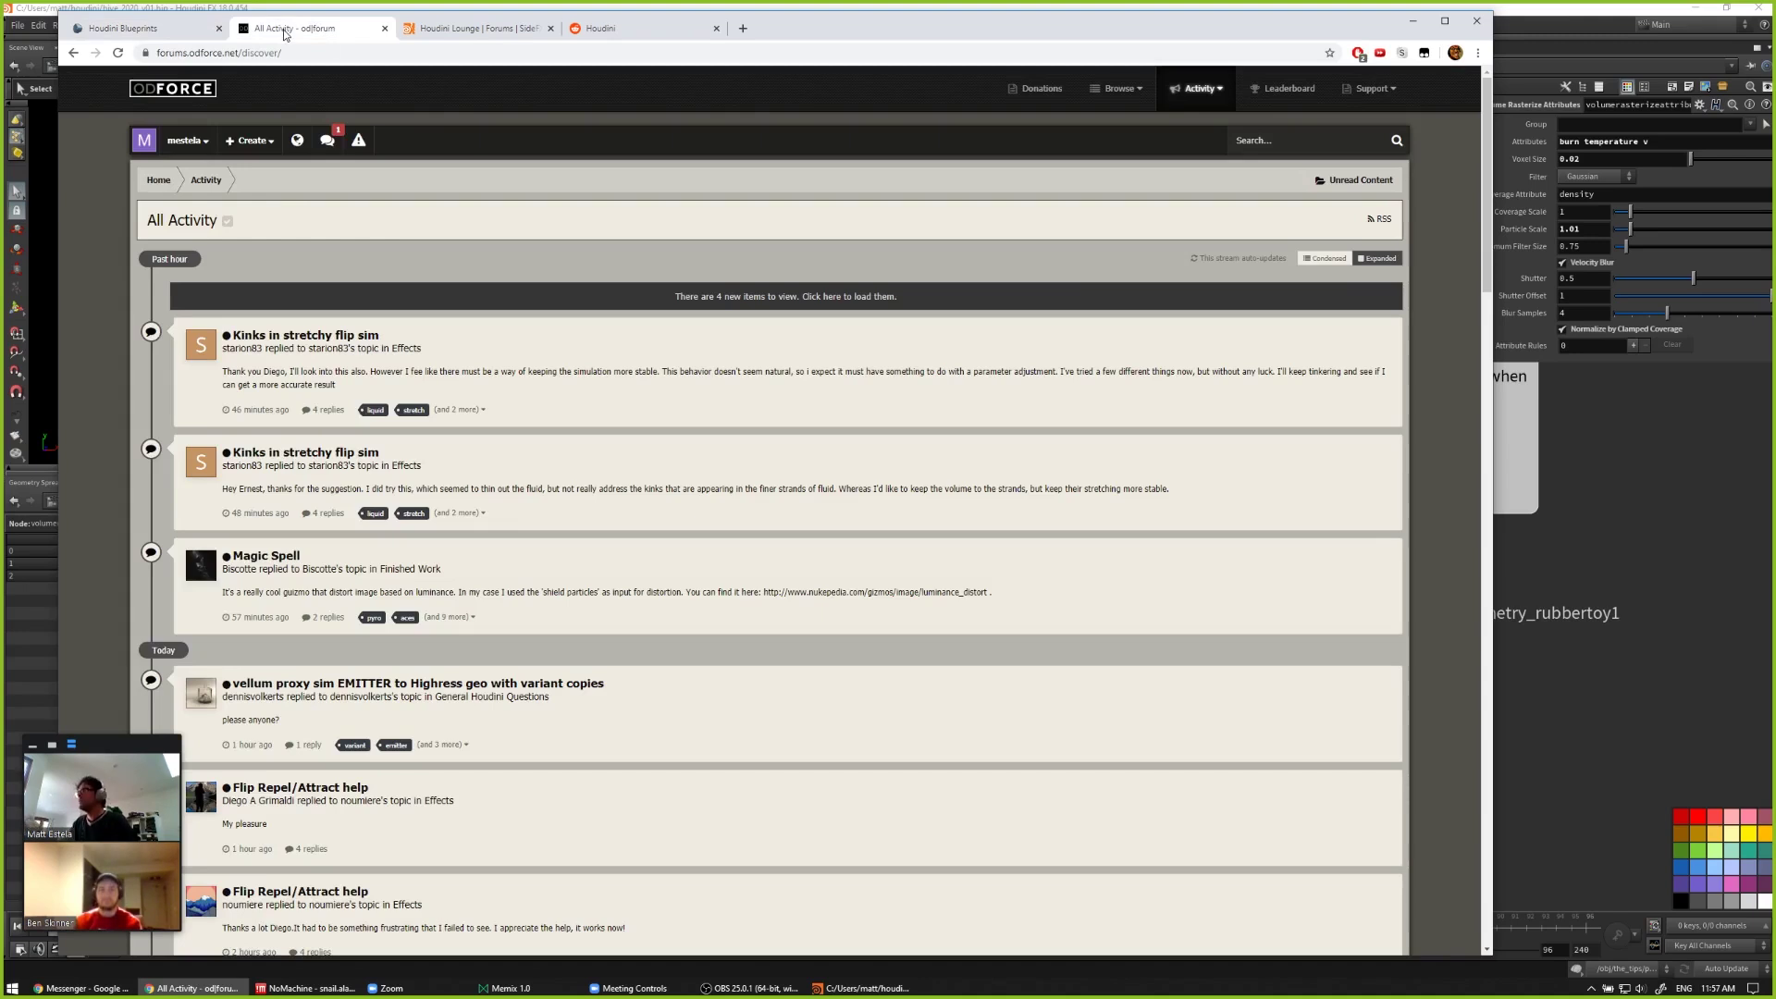
pyautogui.click(482, 28)
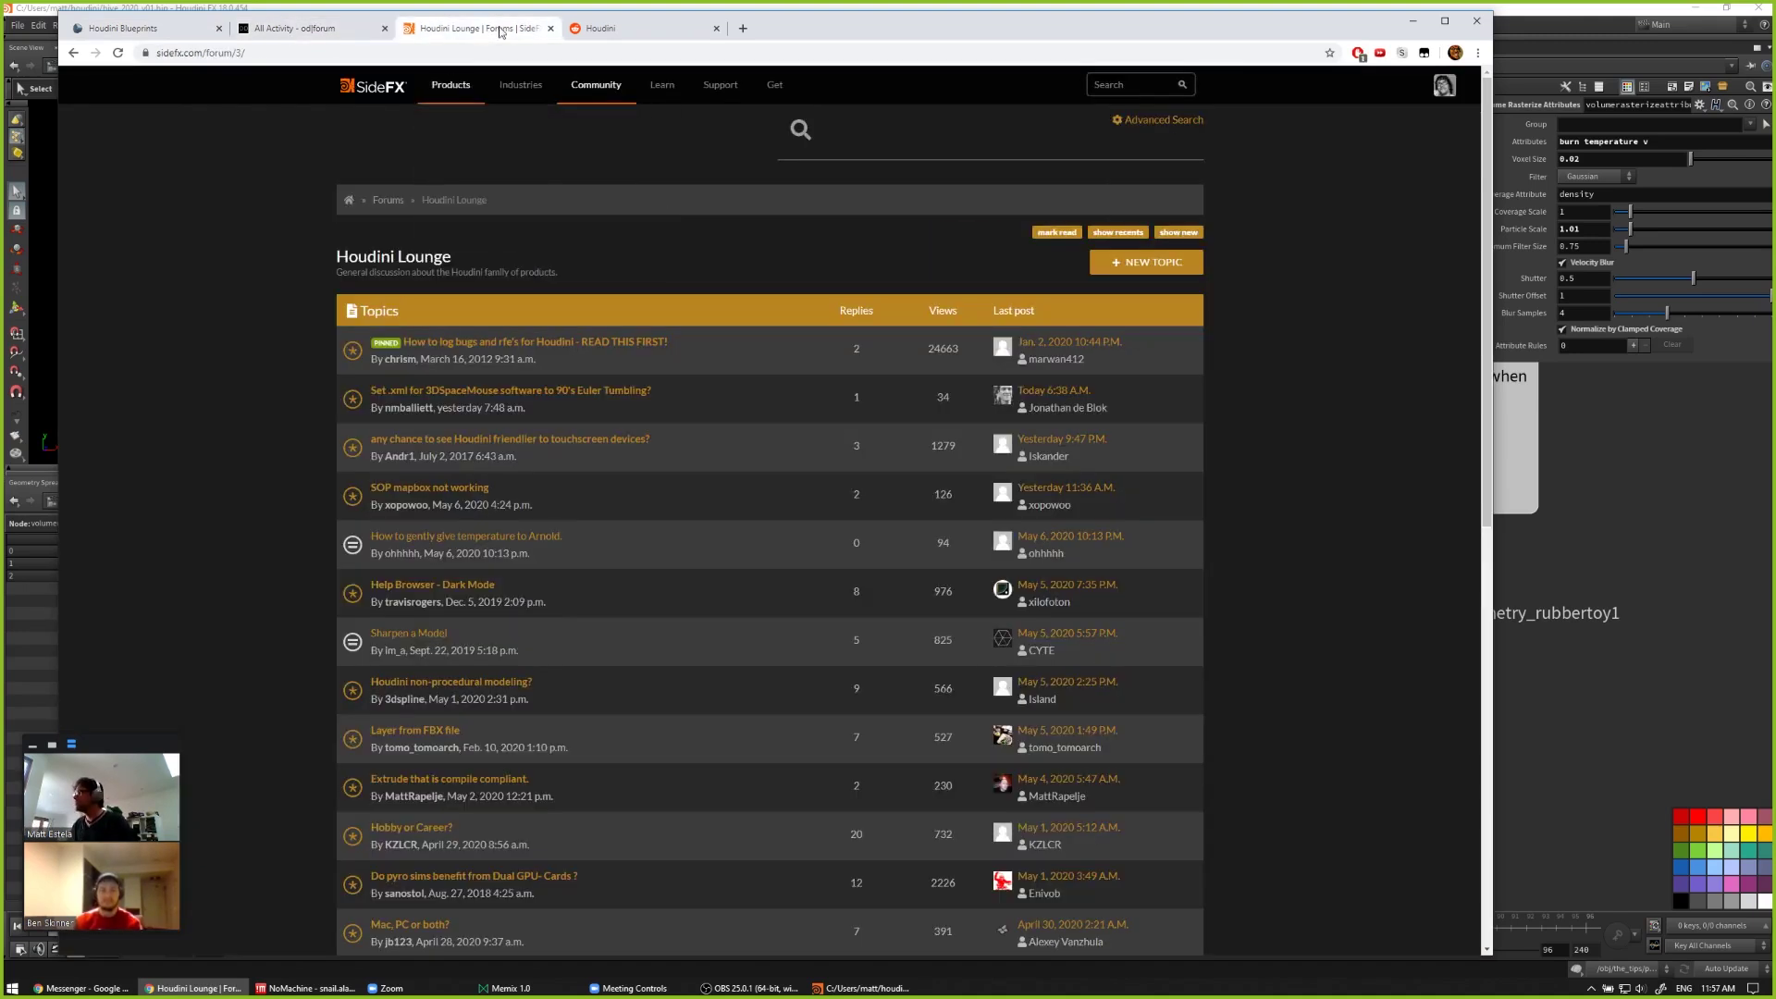
pyautogui.click(600, 31)
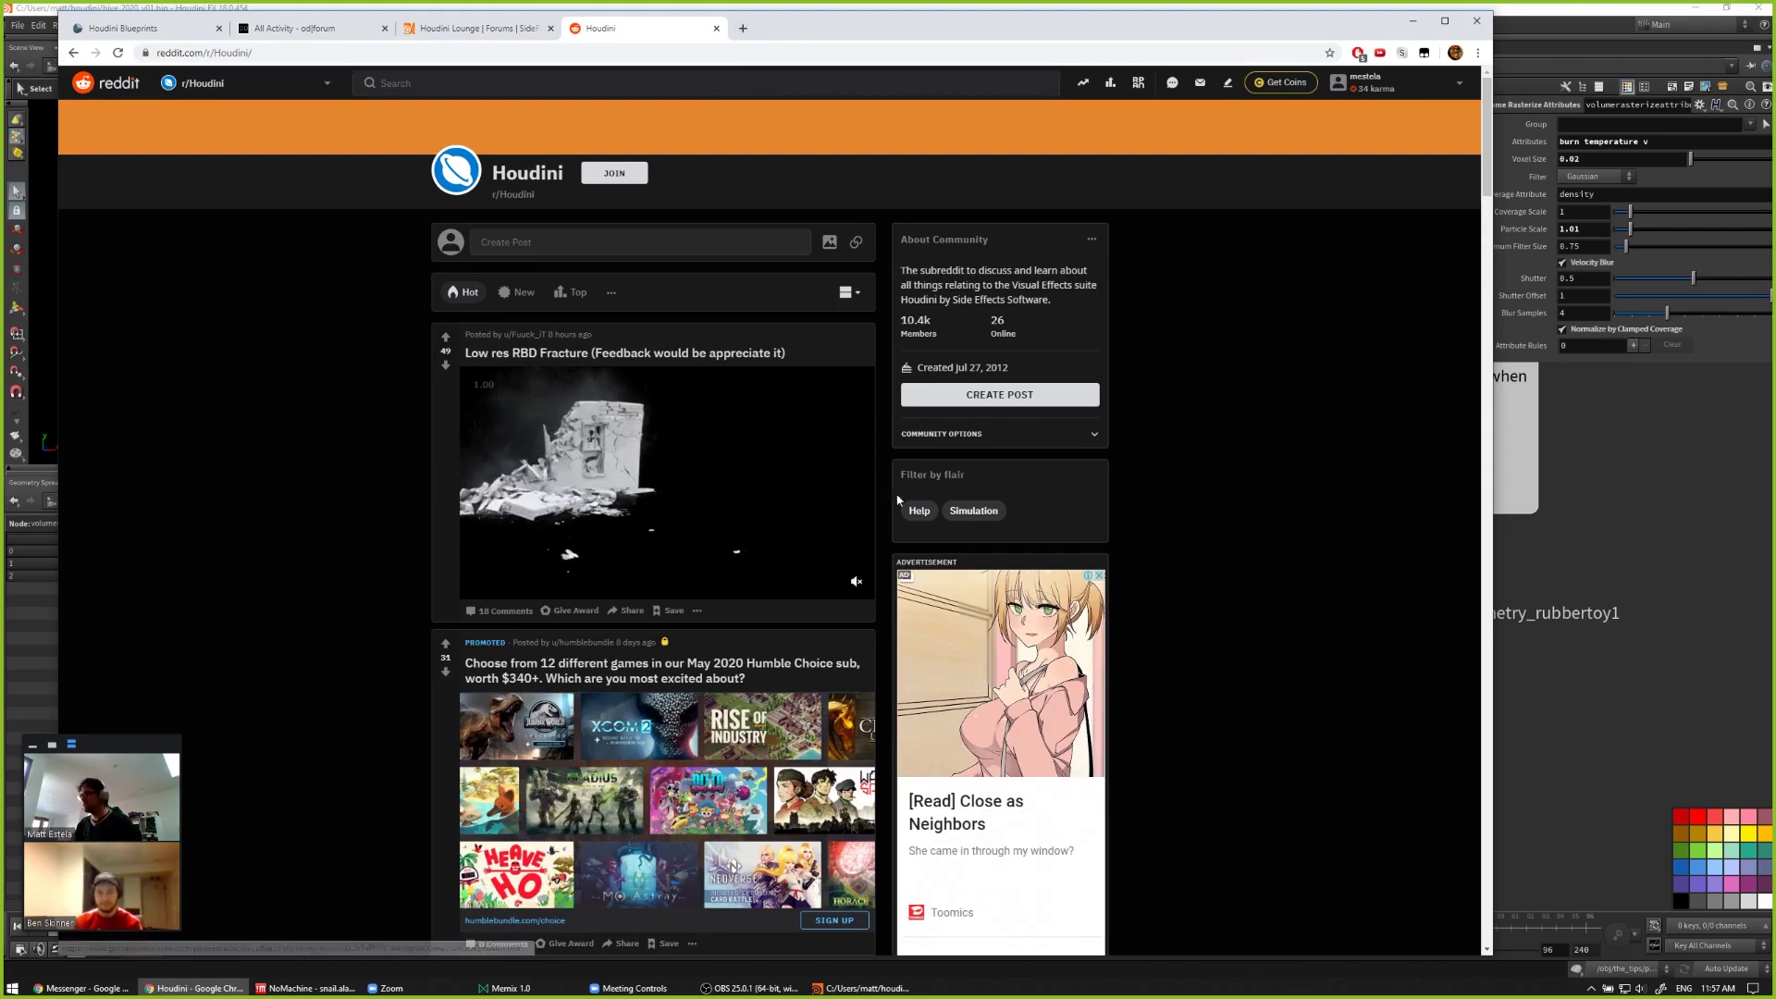
# Step: Revisit the SideFX forum and Blueprints About page, then switch back to Houdini
pyautogui.click(463, 33)
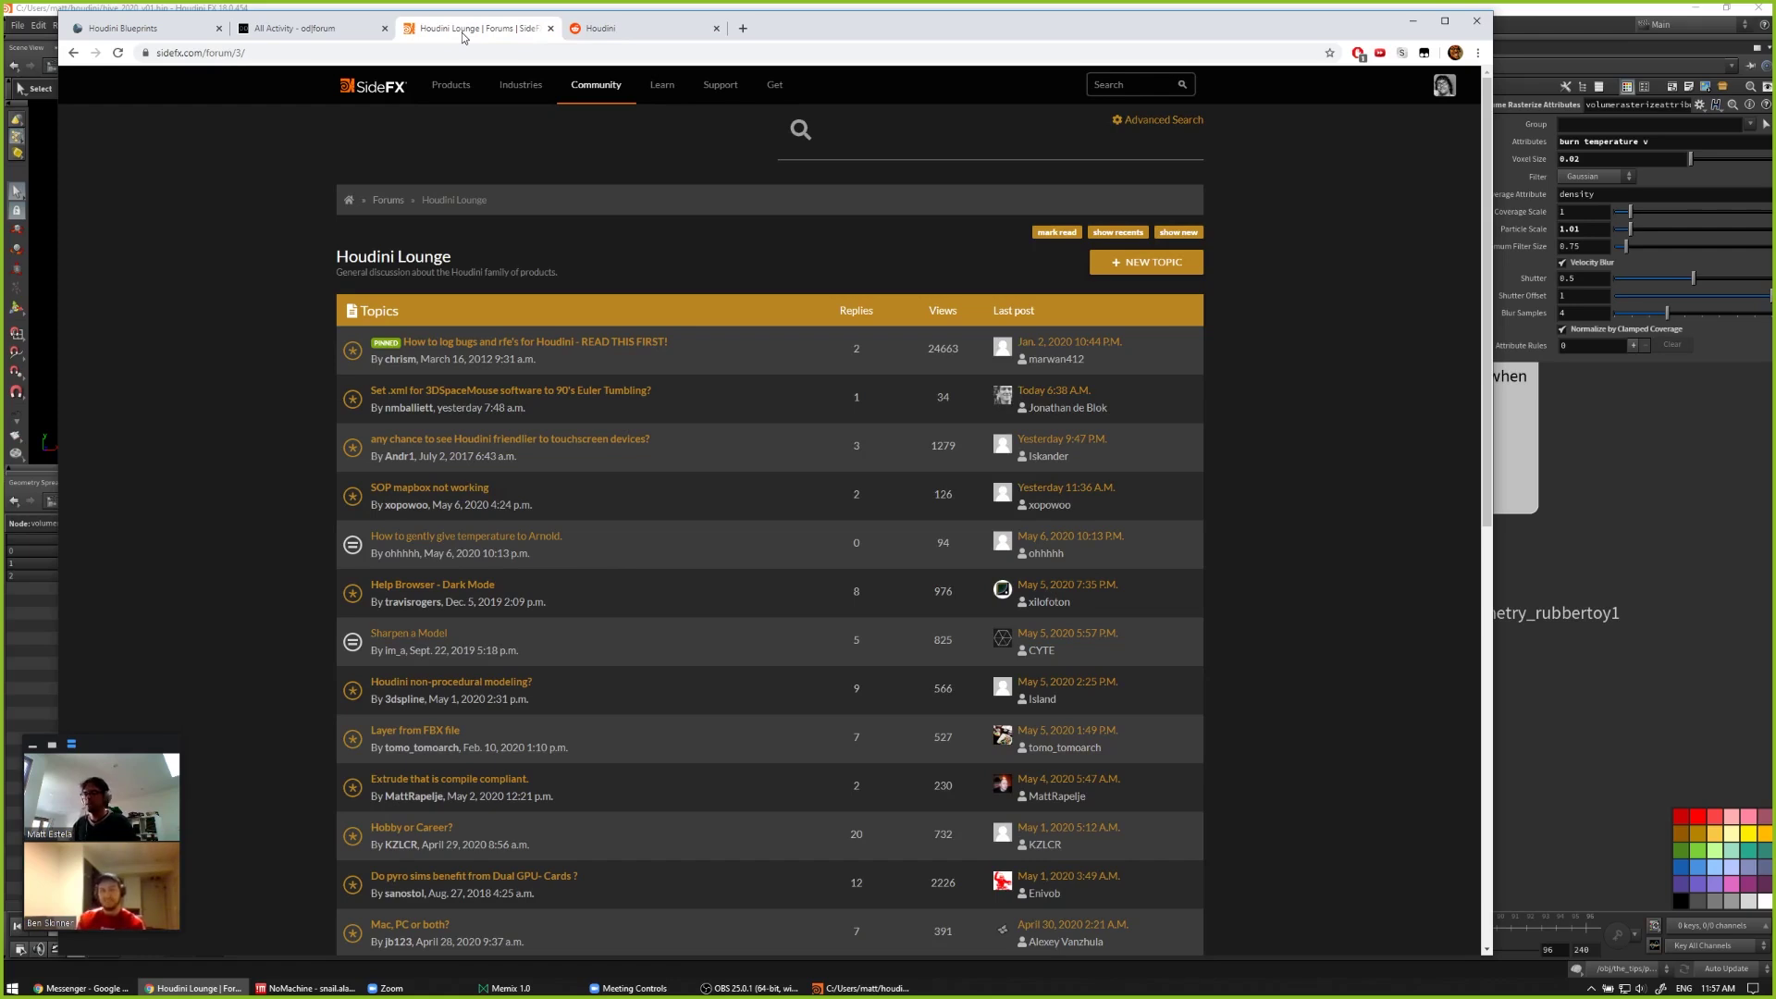
pyautogui.click(148, 29)
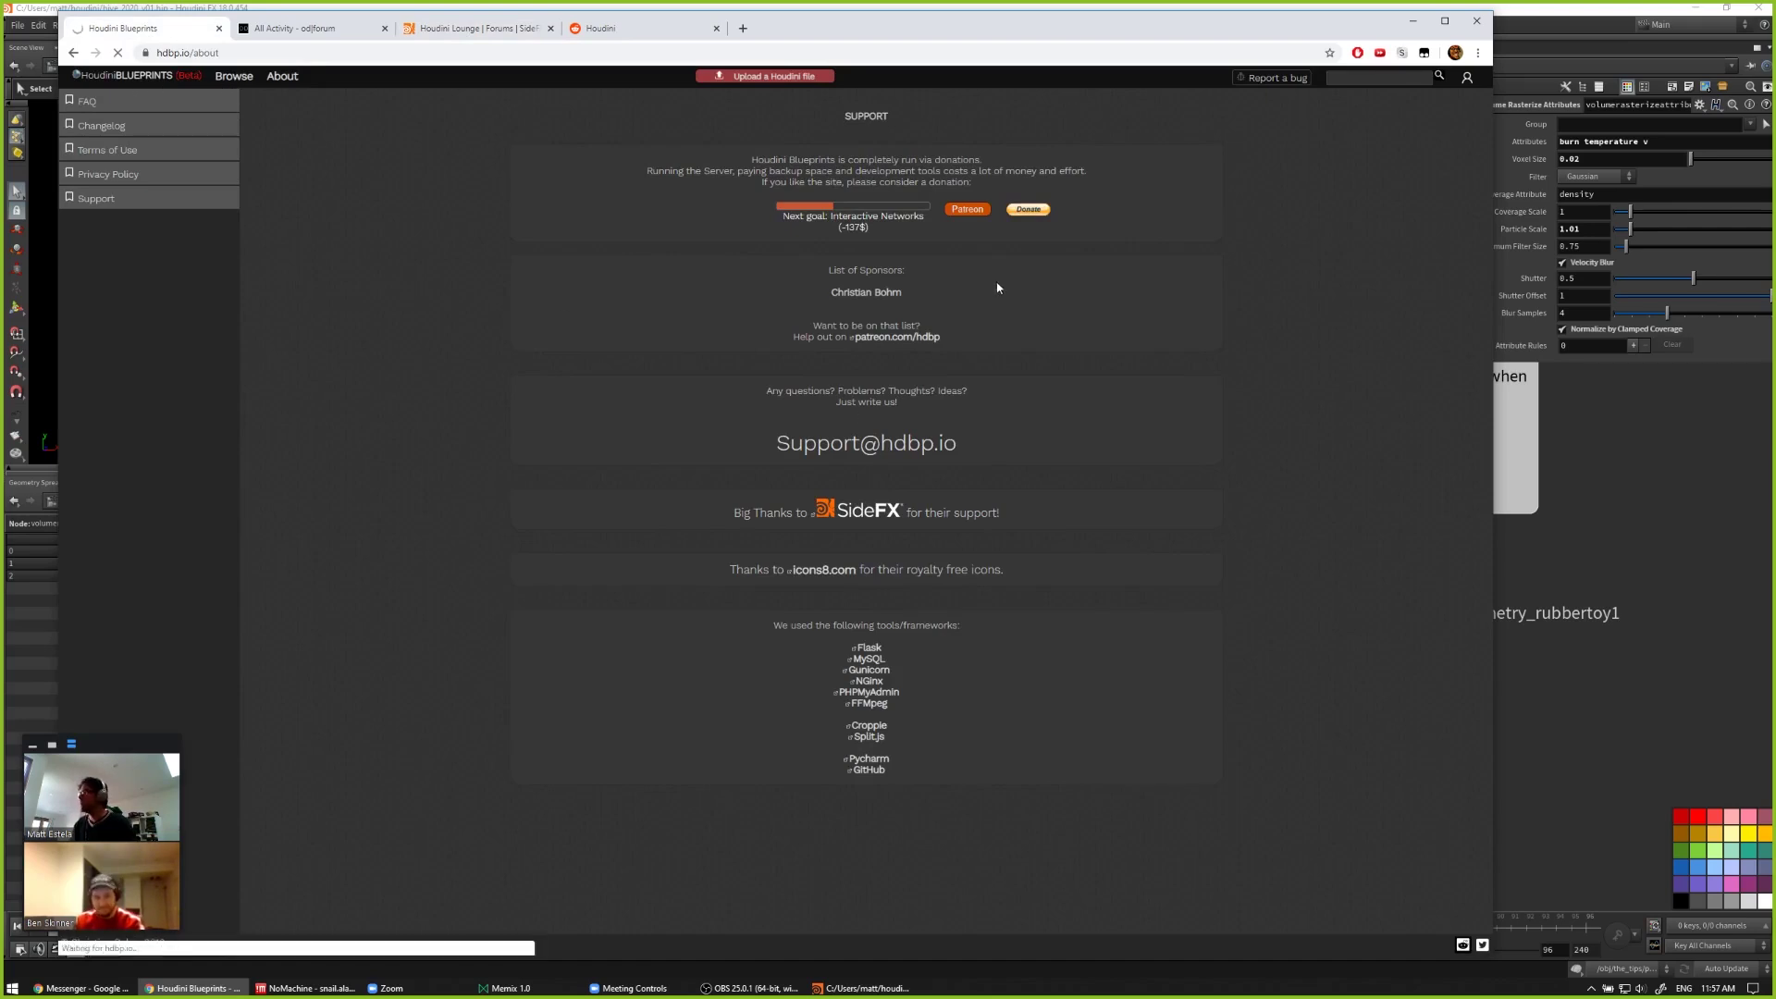
pyautogui.hotkey('alt', 'Tab')
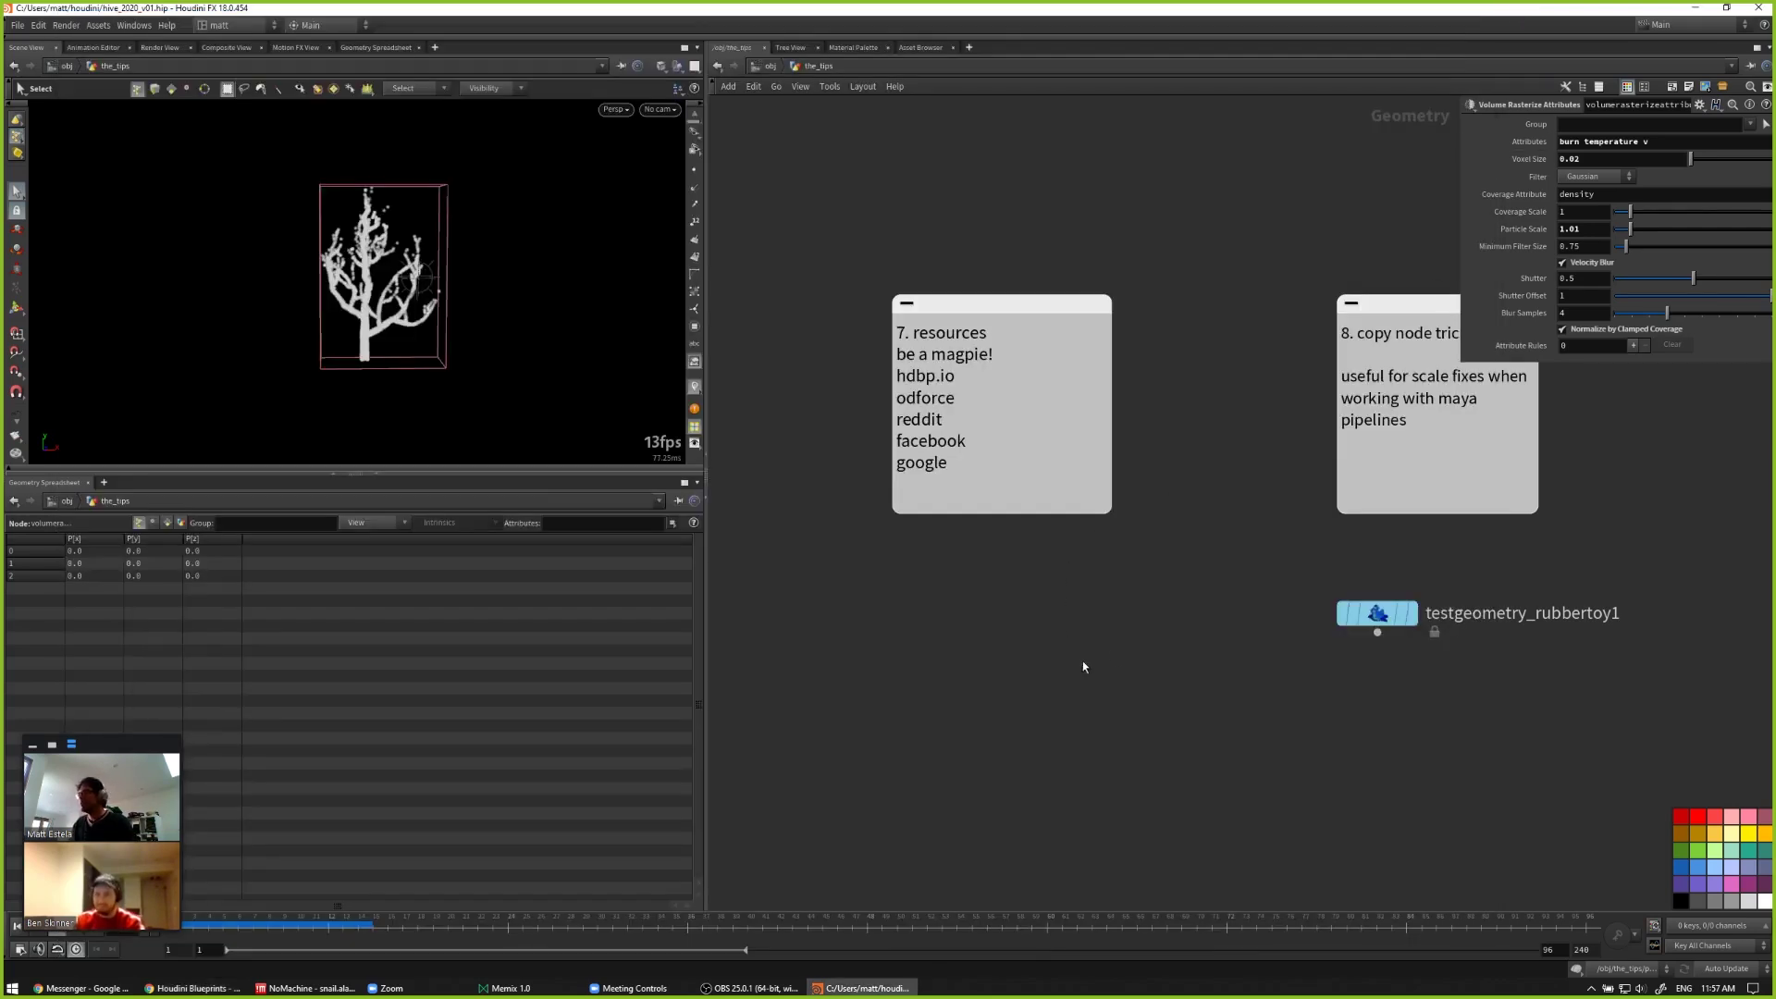
# Step: Display testgeometry_rubbertoy1, then frame and orbit the viewport around the rubber toy
pyautogui.moveTo(1186, 662); pyautogui.dragTo(726, 587, button='middle')
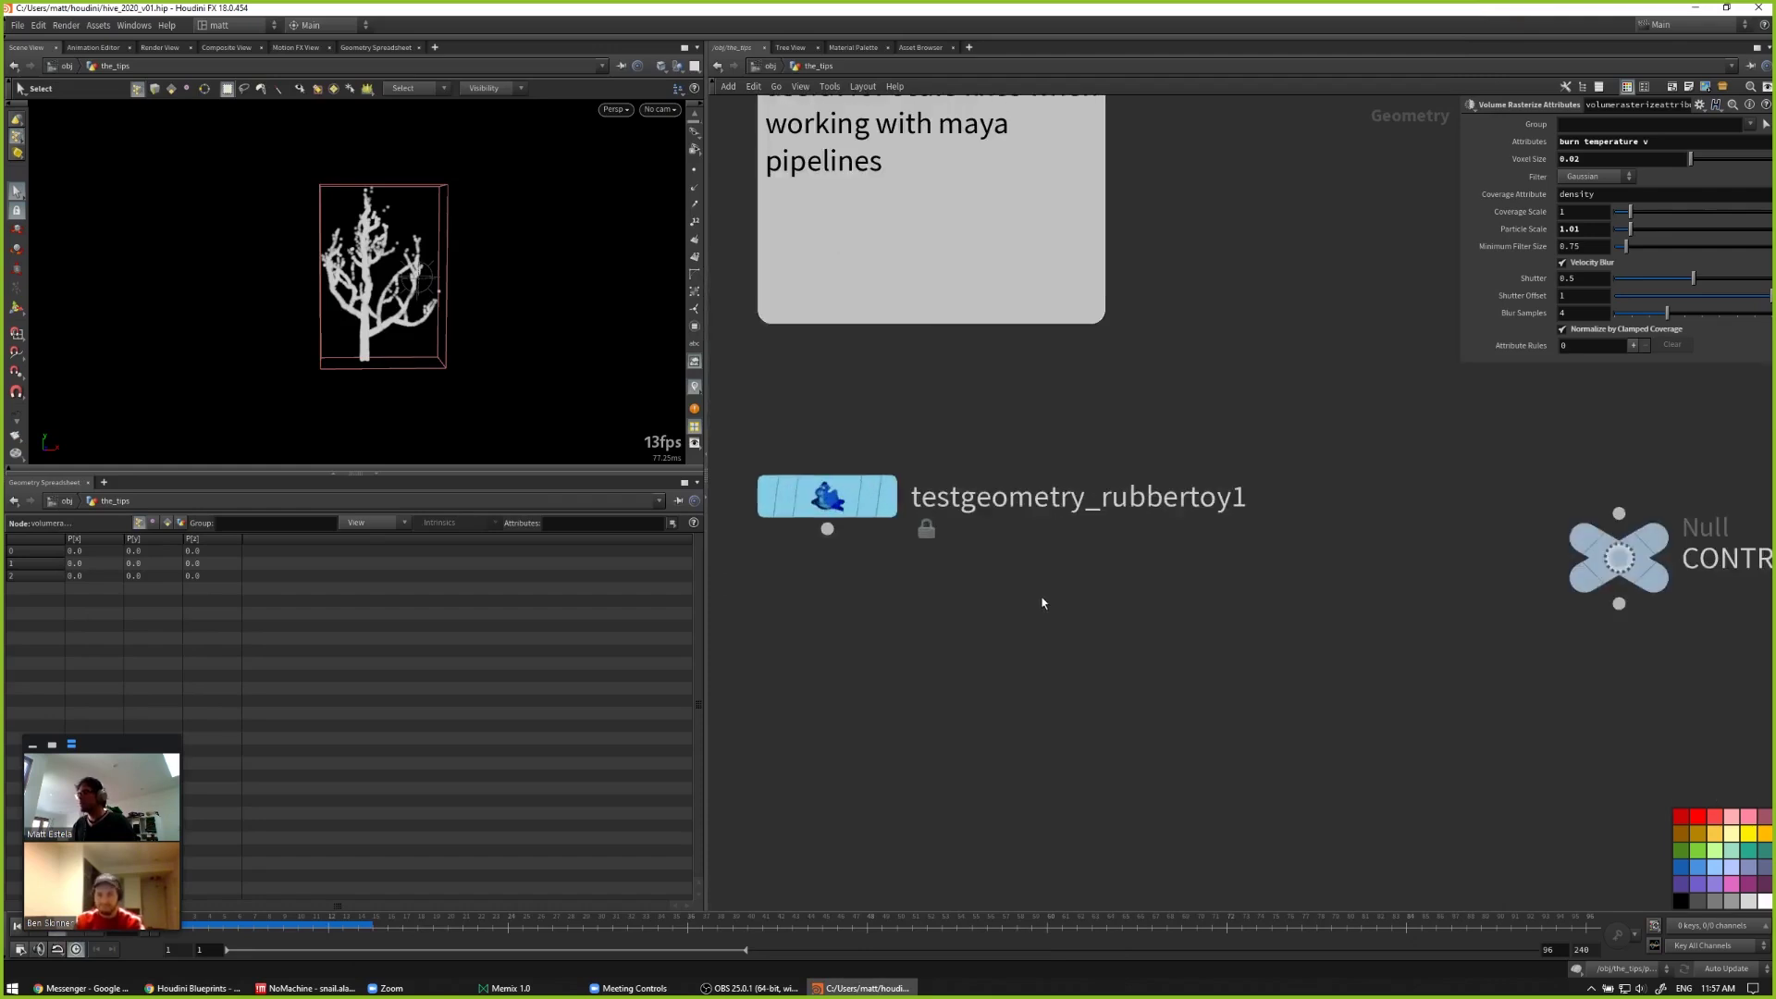
pyautogui.moveTo(1044, 603); pyautogui.dragTo(1130, 666, button='middle')
pyautogui.click(1024, 611)
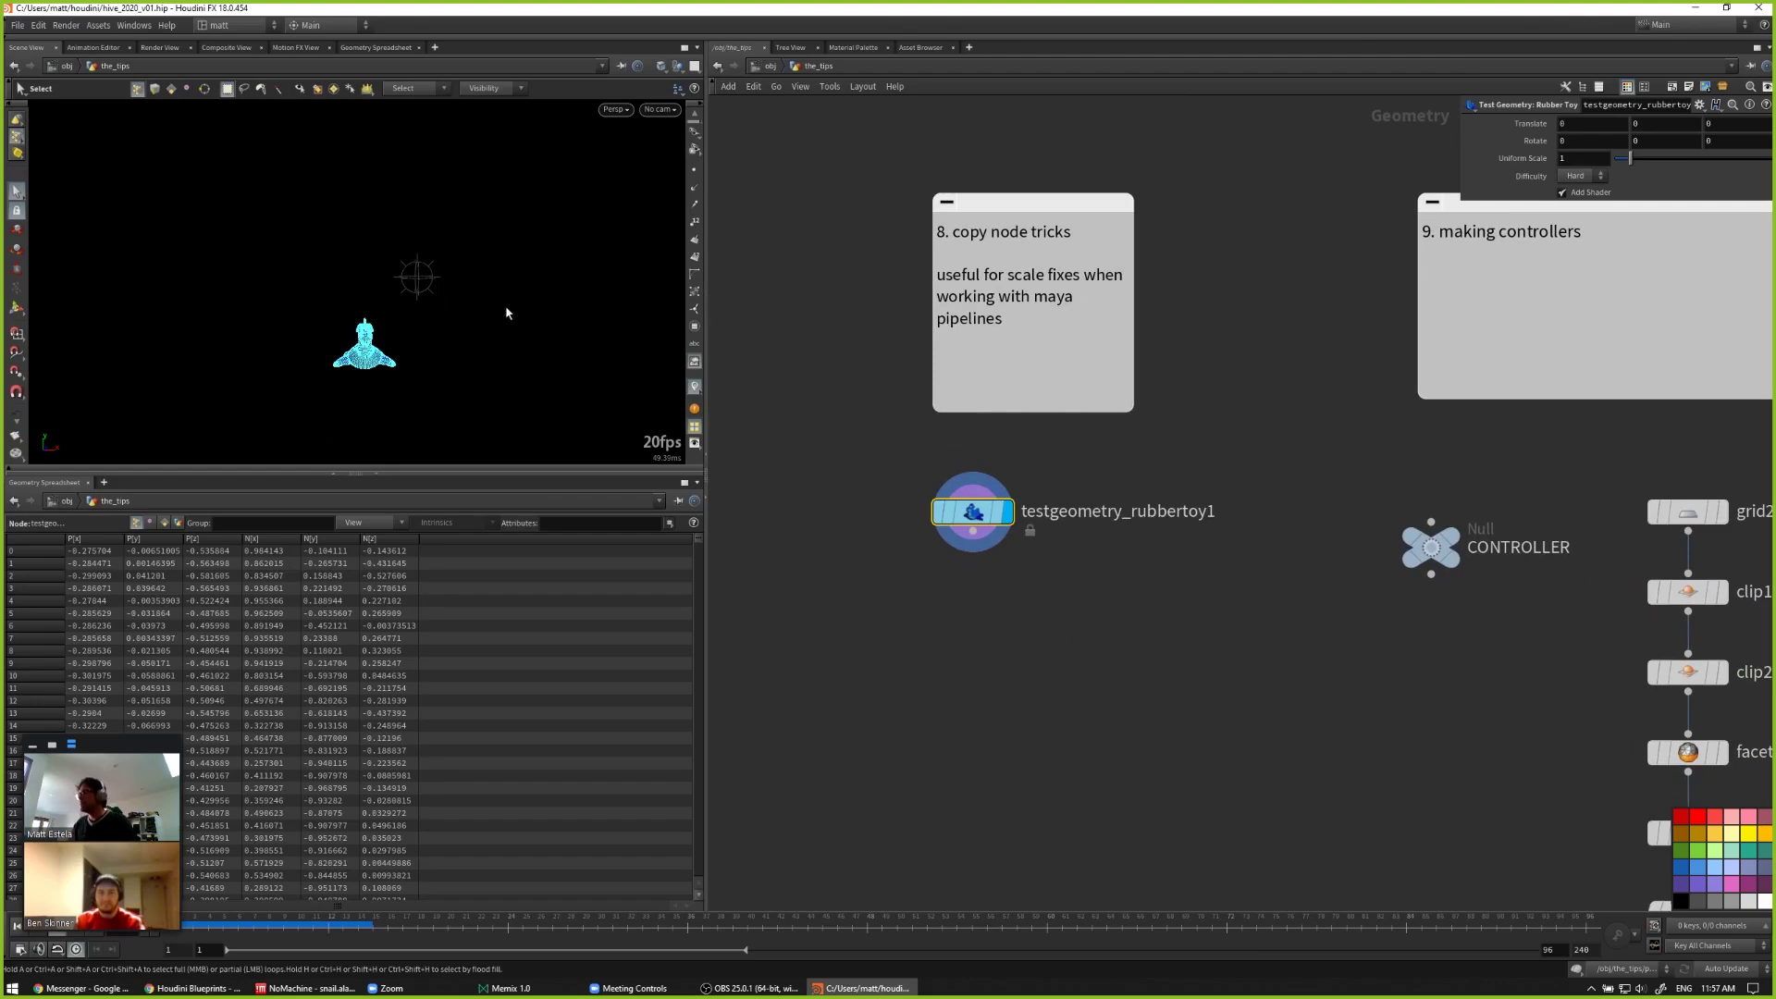
pyautogui.press('h')
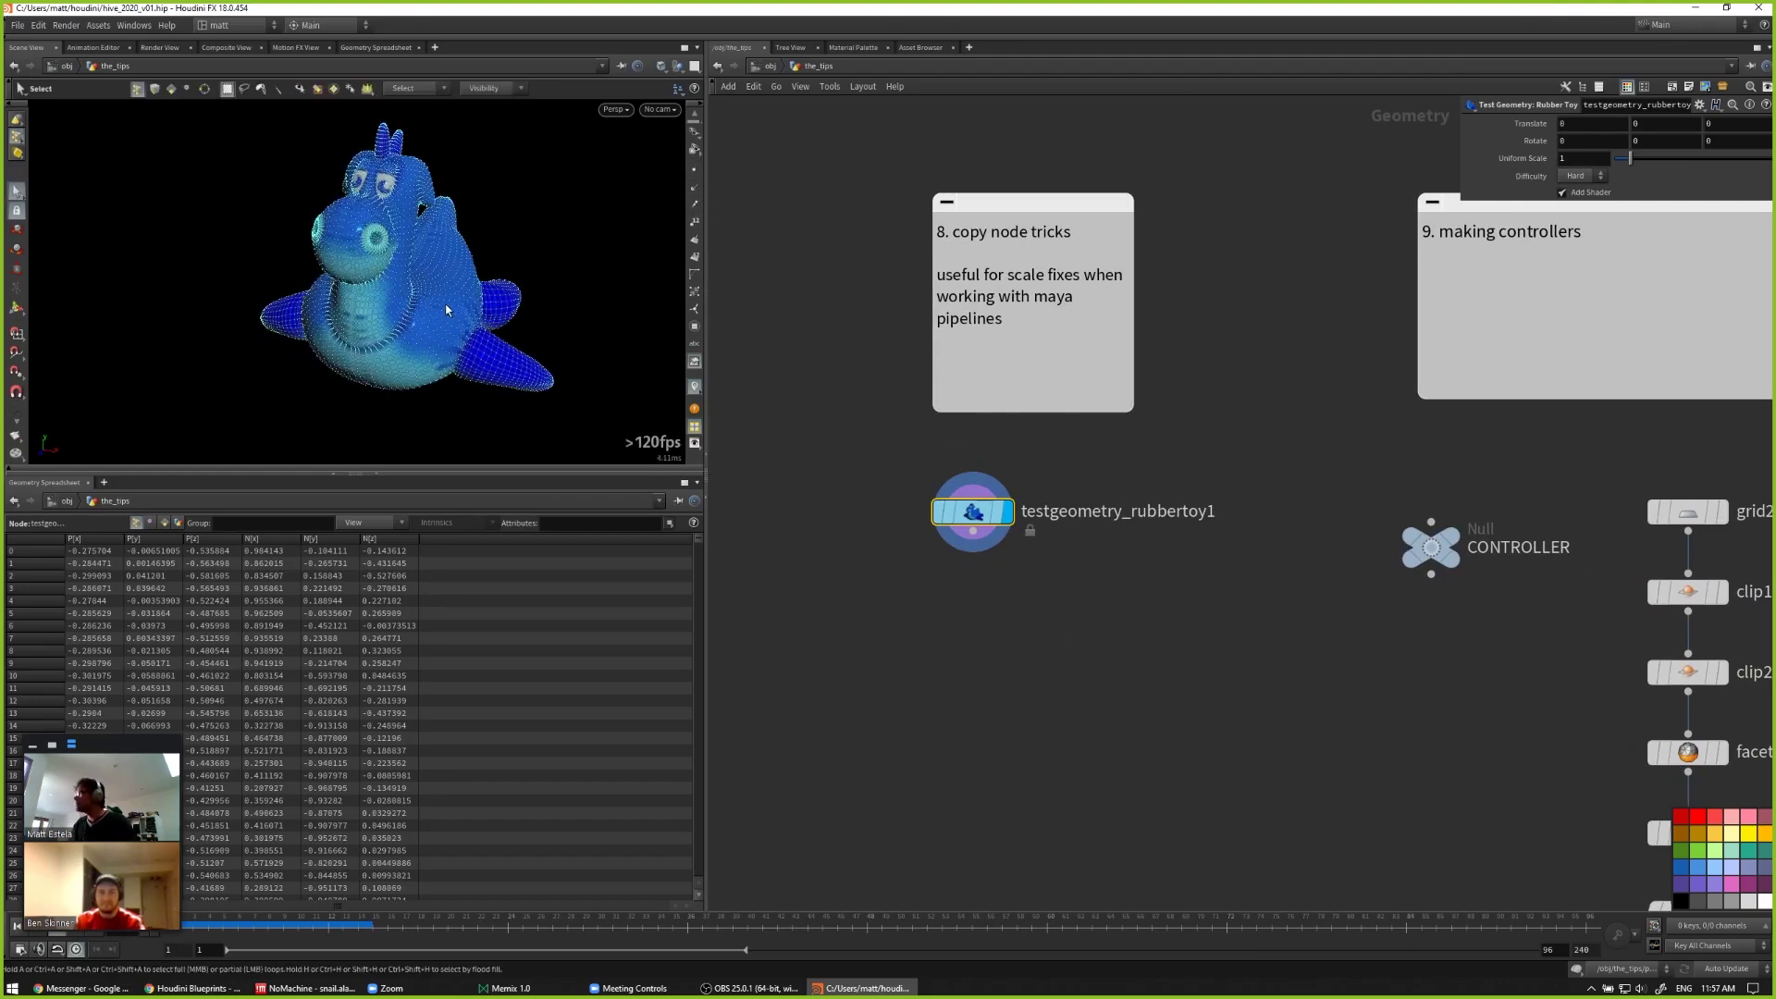
pyautogui.keyDown('alt'); pyautogui.moveTo(446, 310); pyautogui.dragTo(663, 355); pyautogui.keyUp('alt')
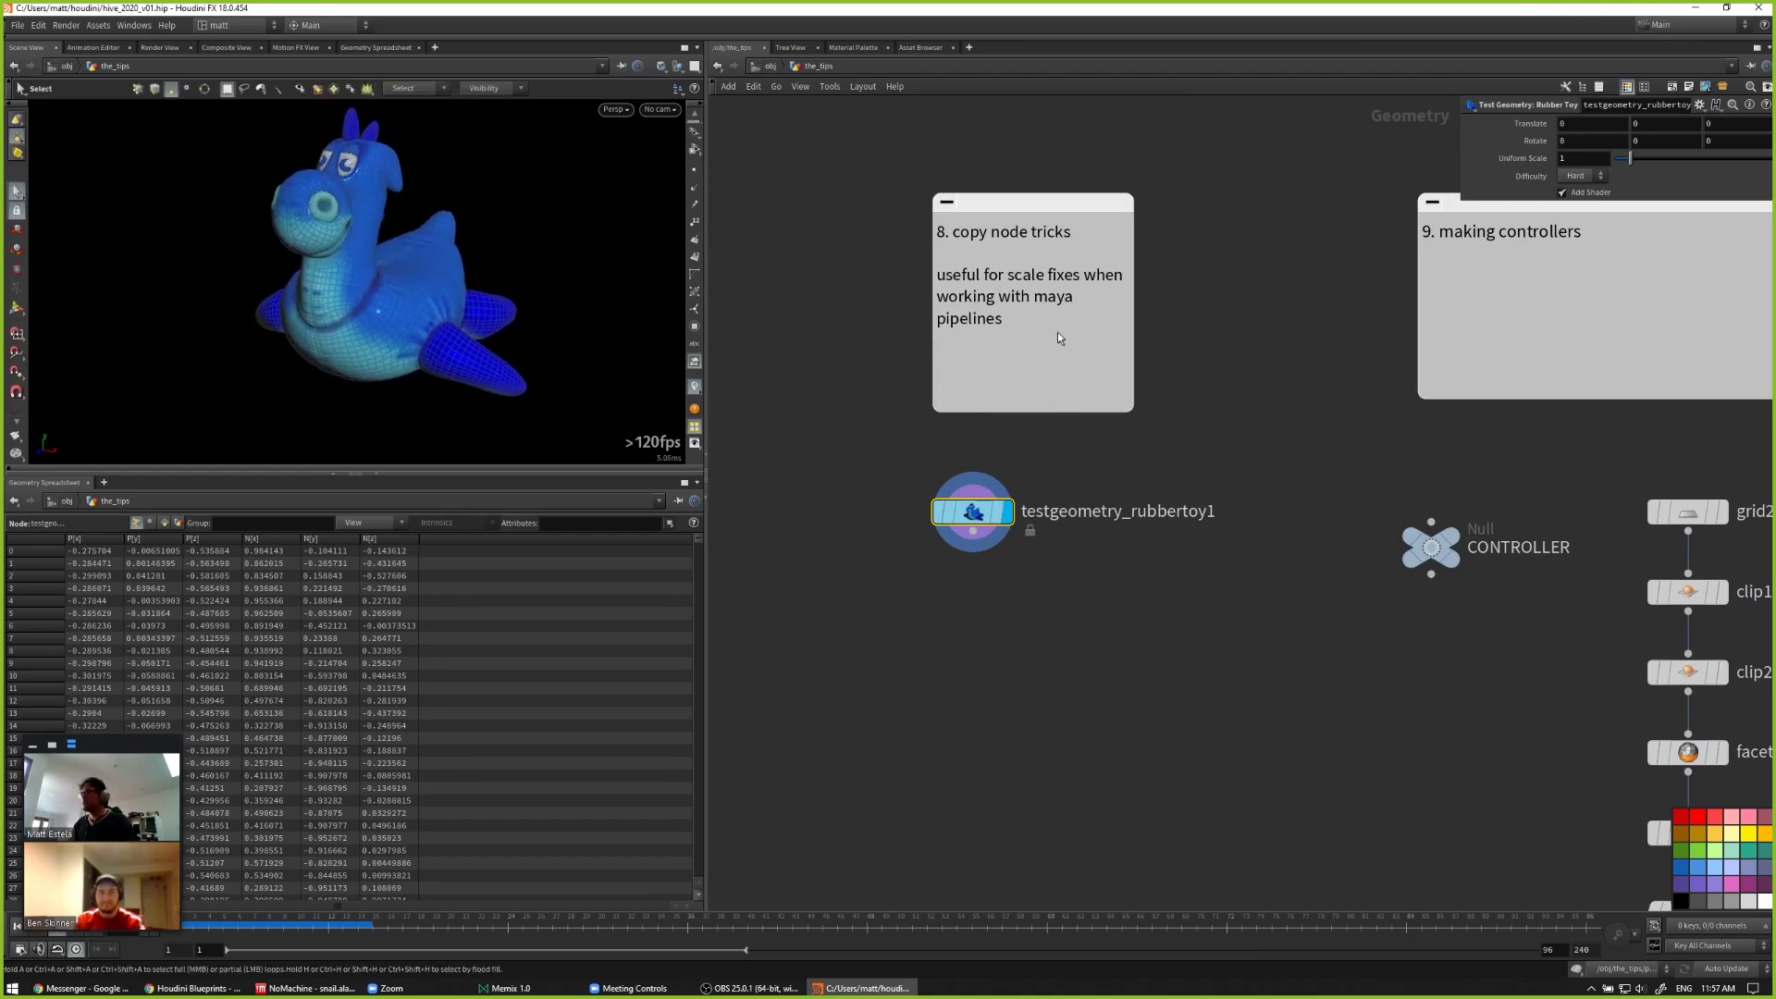
# Step: Add transform7 under the rubber toy with uniform scale 0.18 and tidy the node layout
pyautogui.press('Tab')
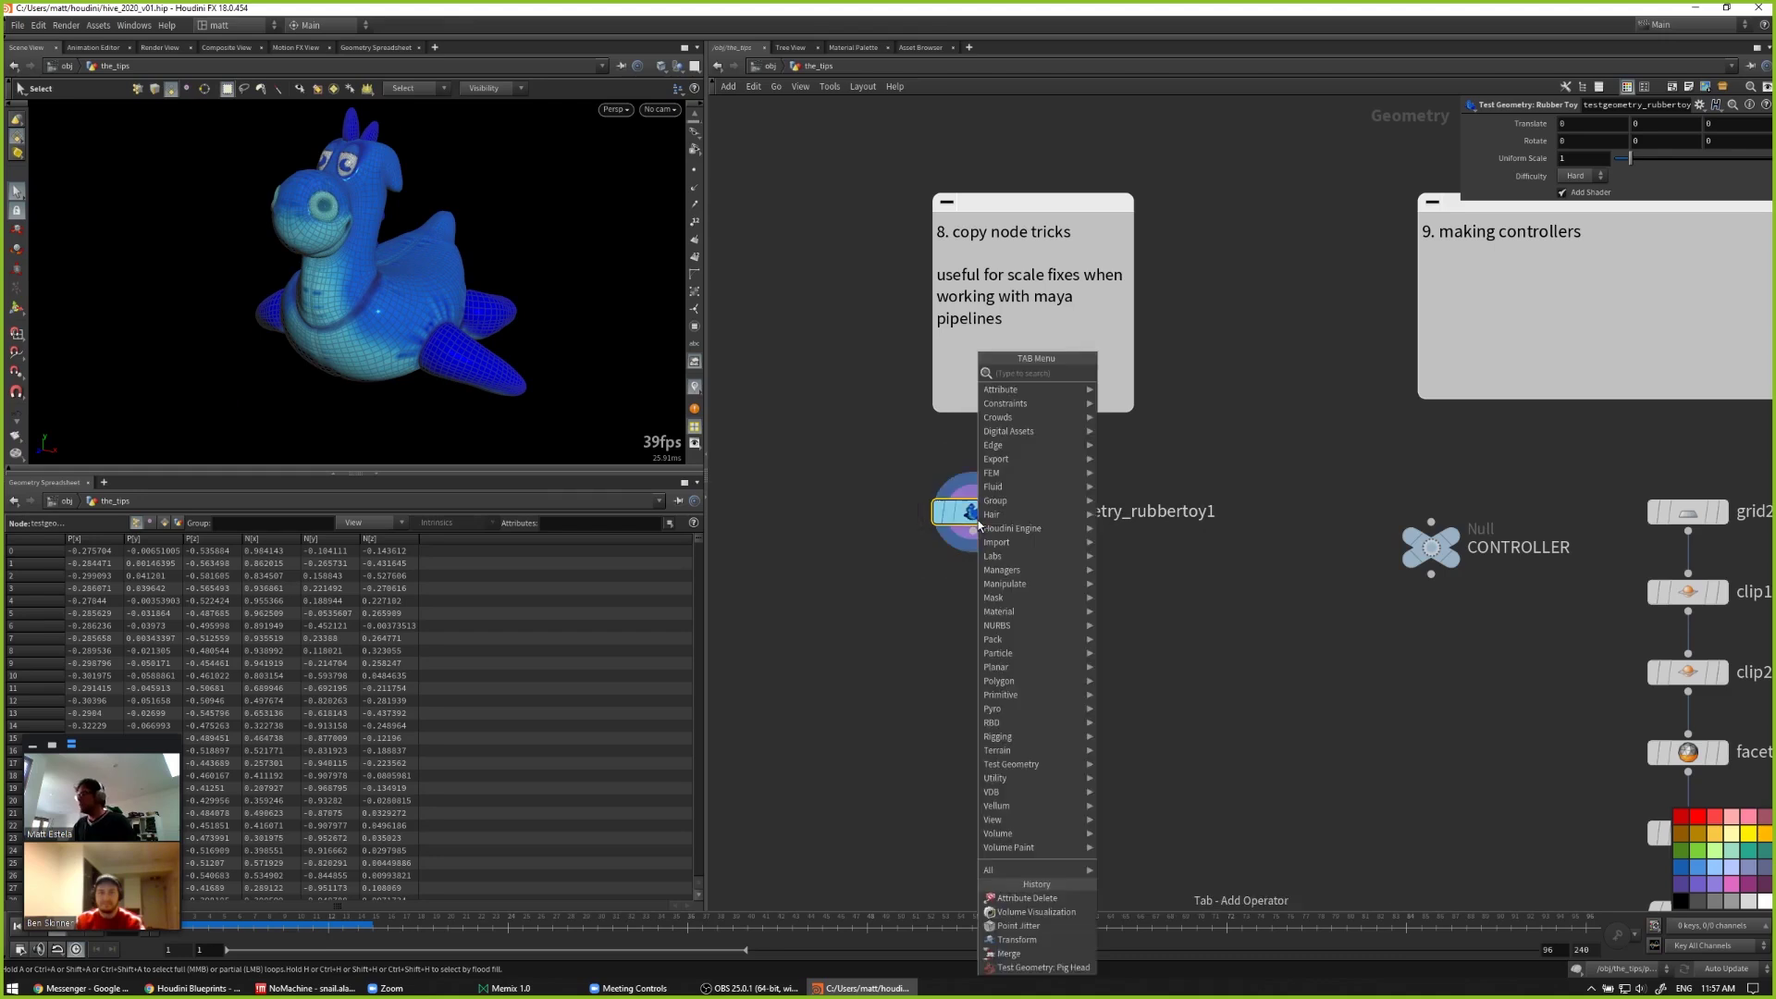
pyautogui.write('transform')
pyautogui.press('Return')
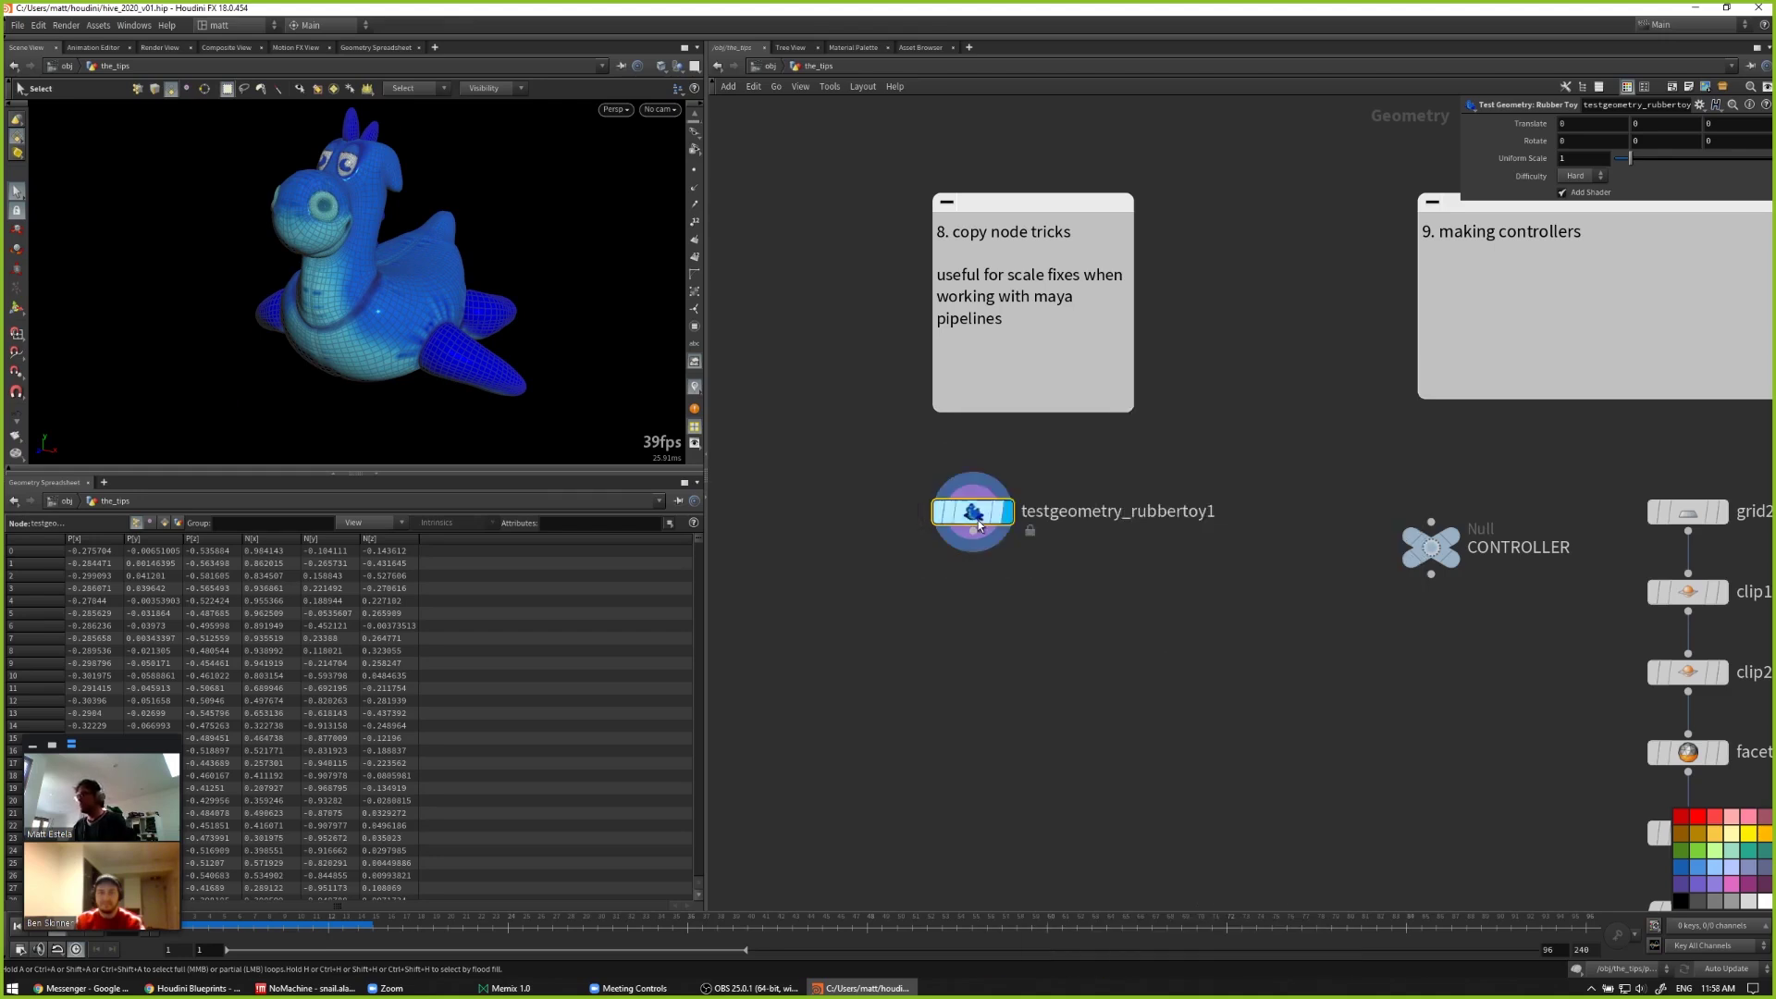
pyautogui.moveTo(1629, 247); pyautogui.dragTo(1617, 242)
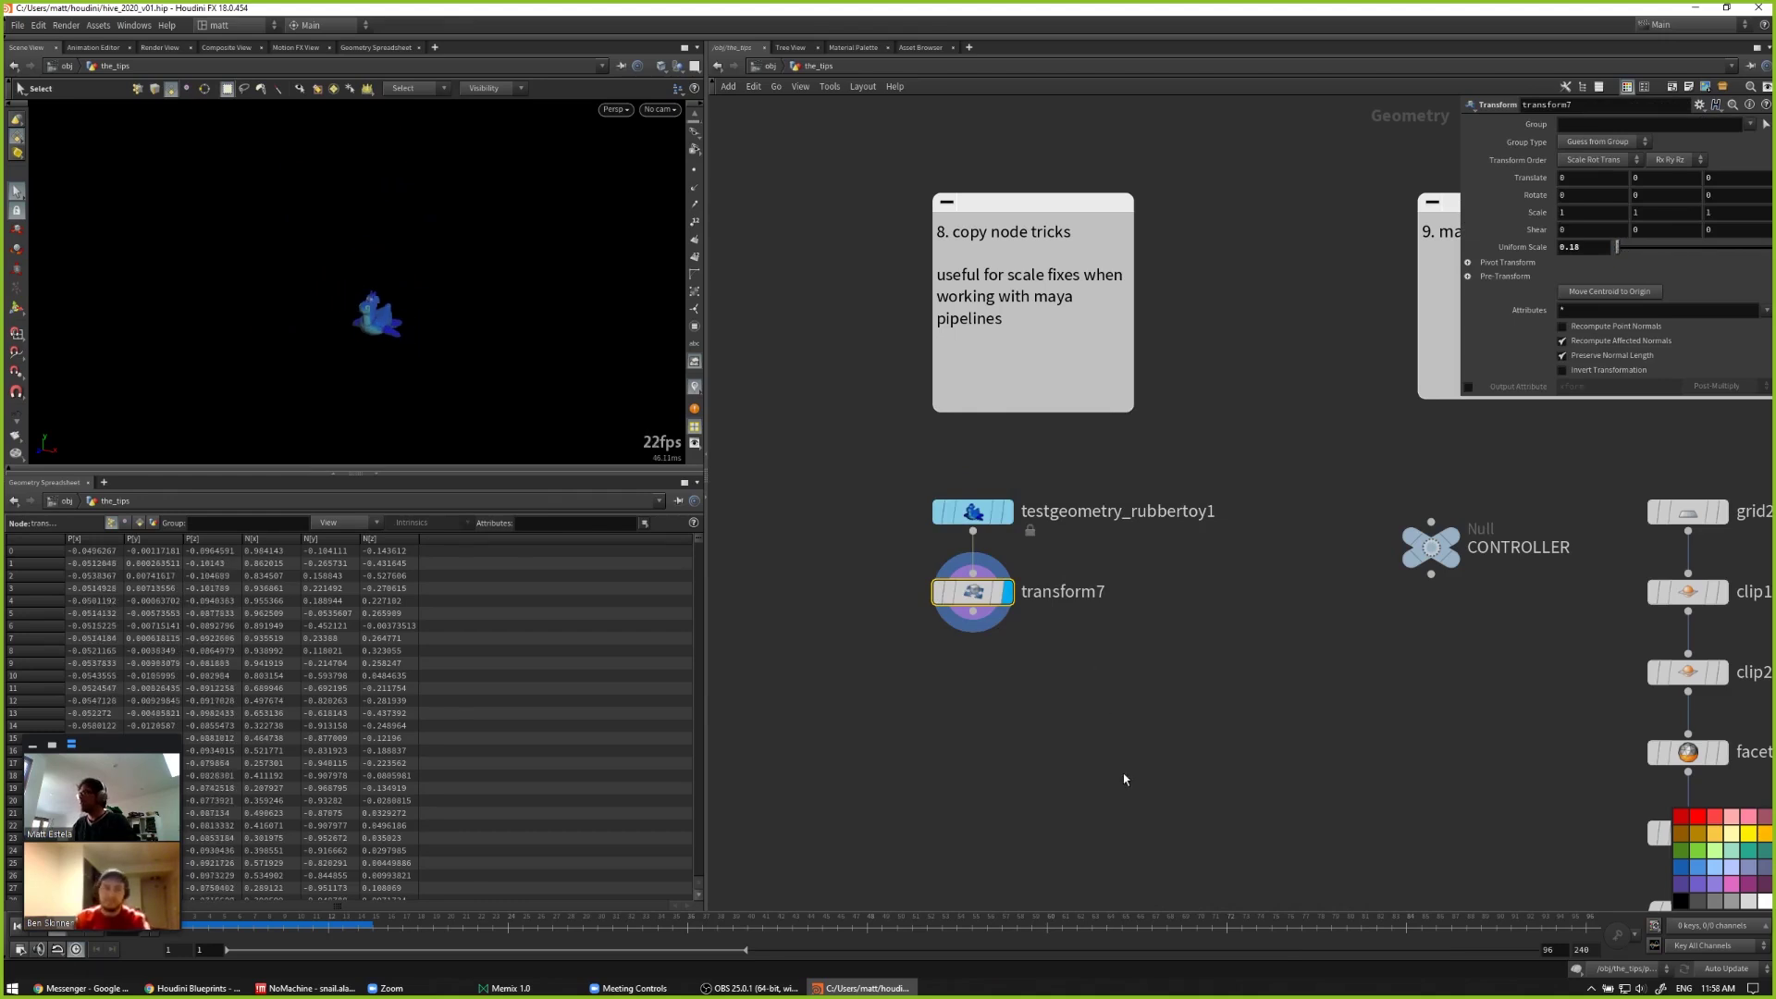
pyautogui.moveTo(986, 614); pyautogui.dragTo(956, 529, button='middle')
pyautogui.moveTo(955, 529); pyautogui.dragTo(927, 544)
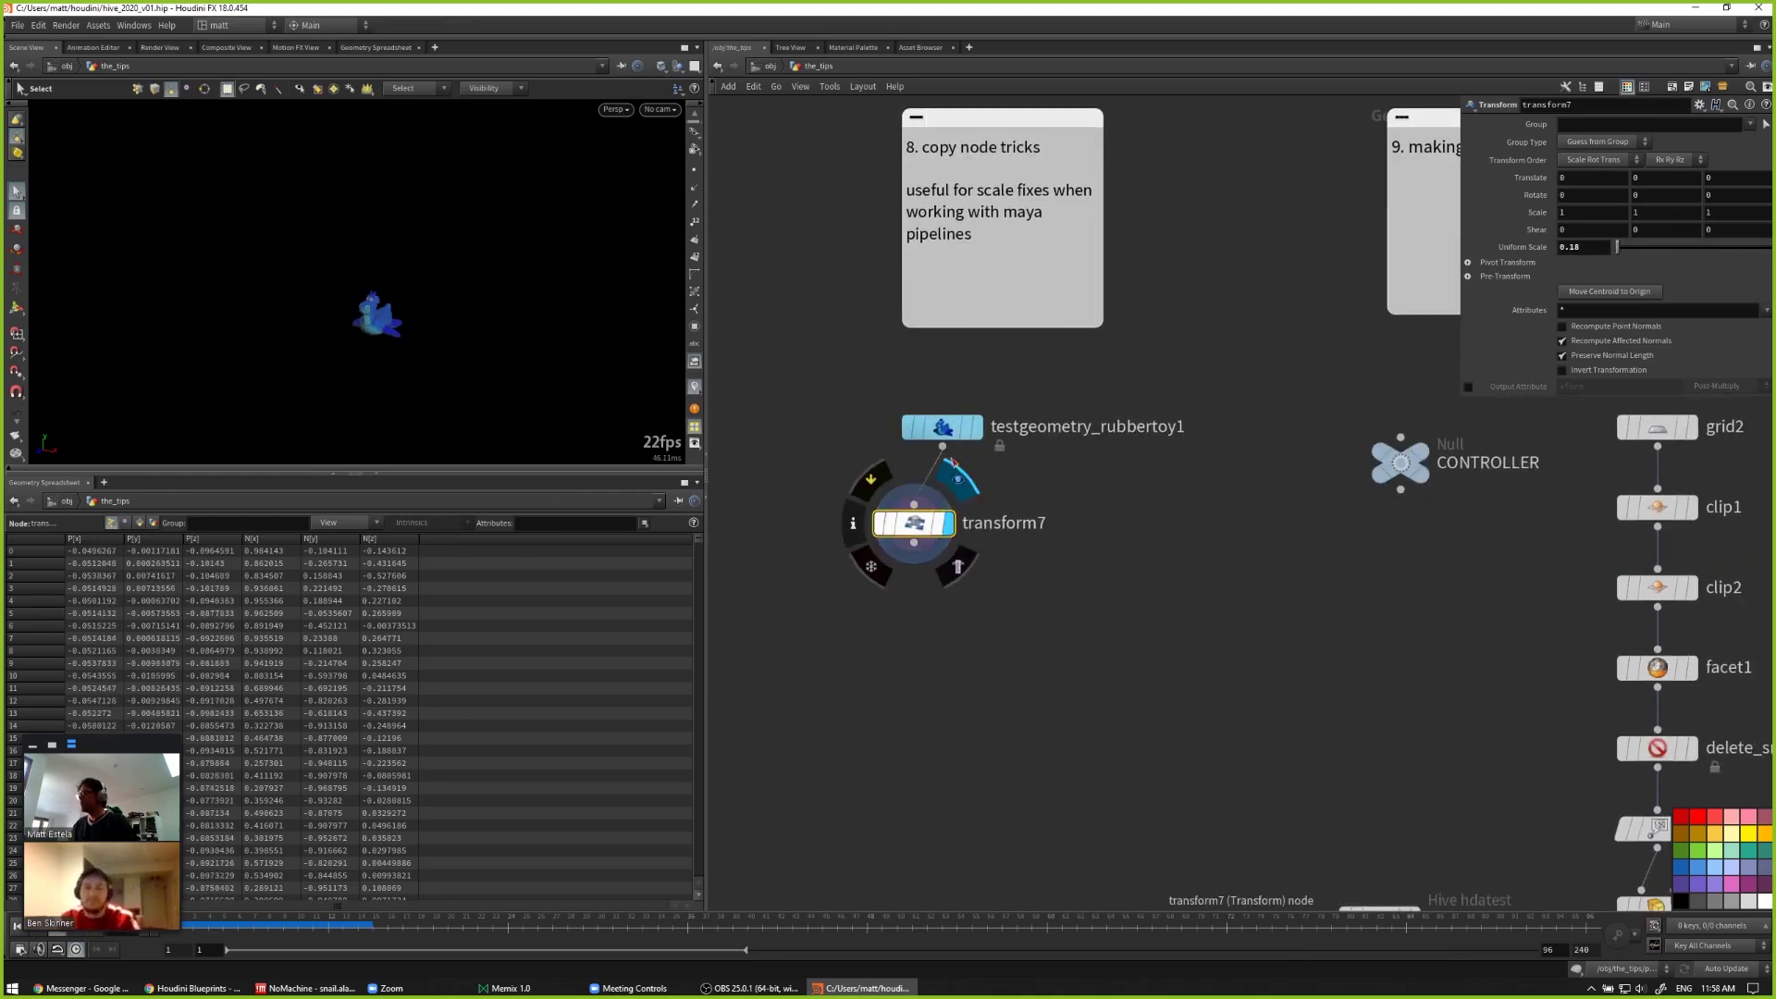
pyautogui.moveTo(950, 418); pyautogui.dragTo(921, 418)
# Step: Add a box3 node, then set transform7 to Translate X -0.6 and Rotate X 60
pyautogui.click(1113, 470)
pyautogui.press('Tab')
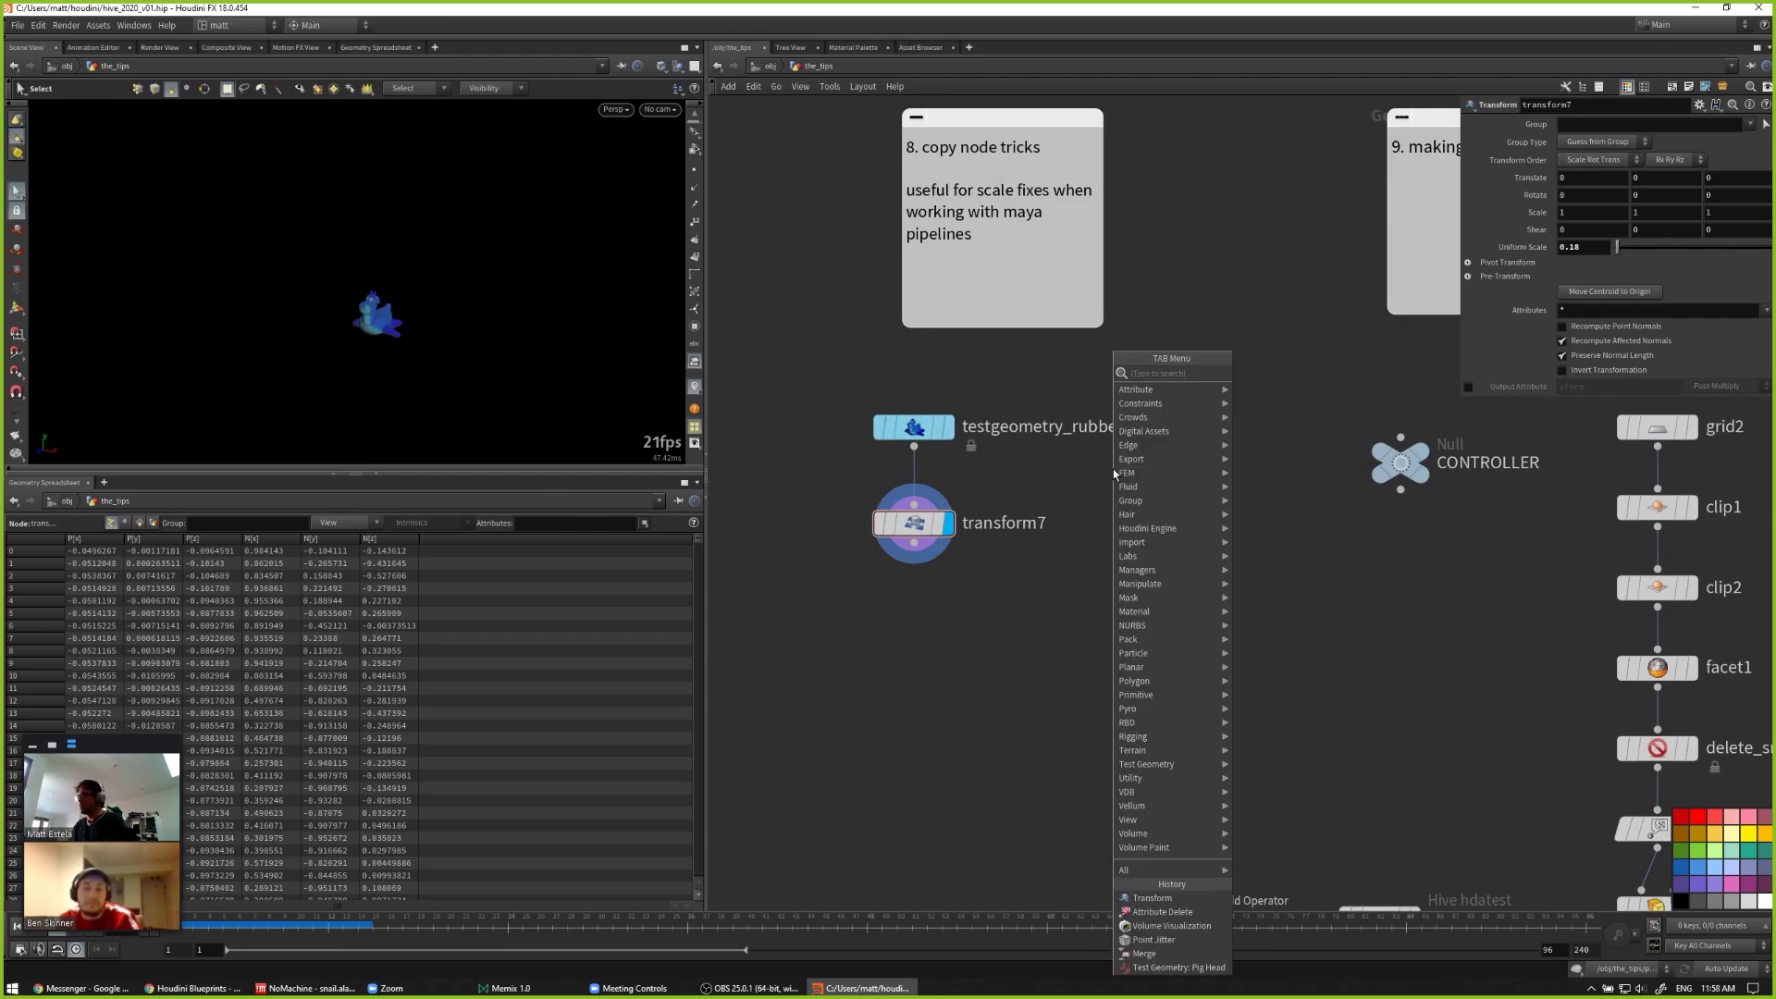
pyautogui.write('box')
pyautogui.press('Return')
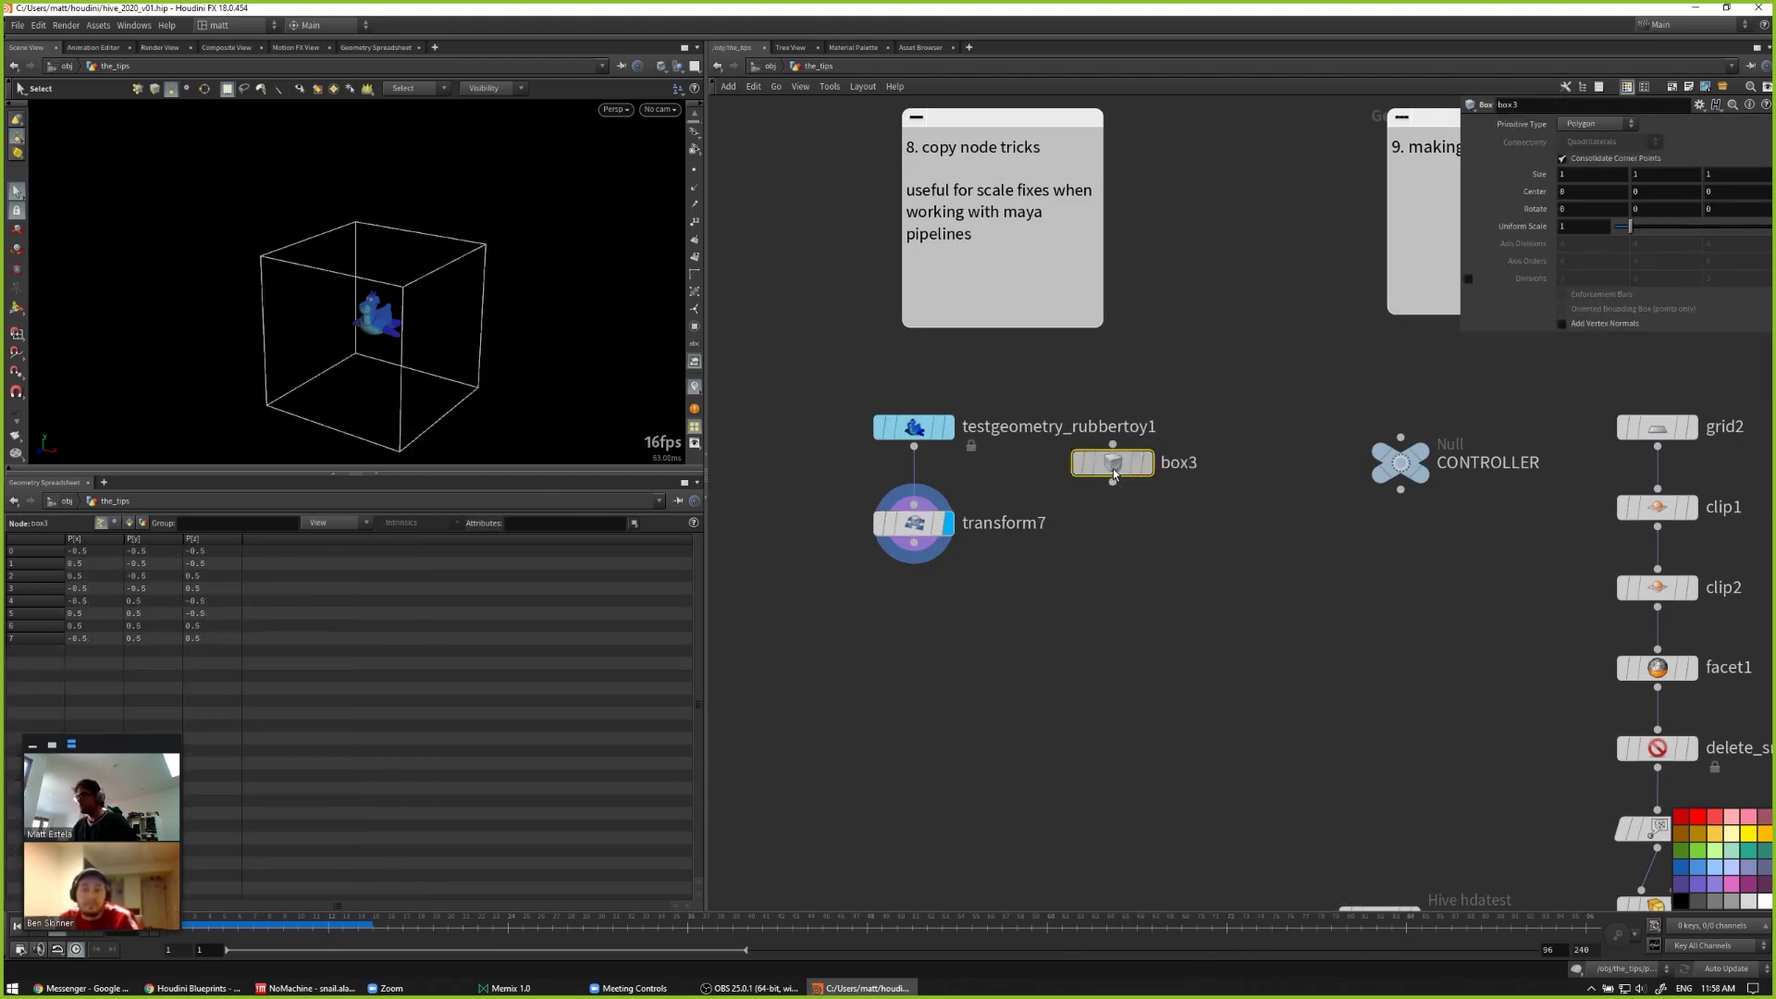
pyautogui.click(925, 525)
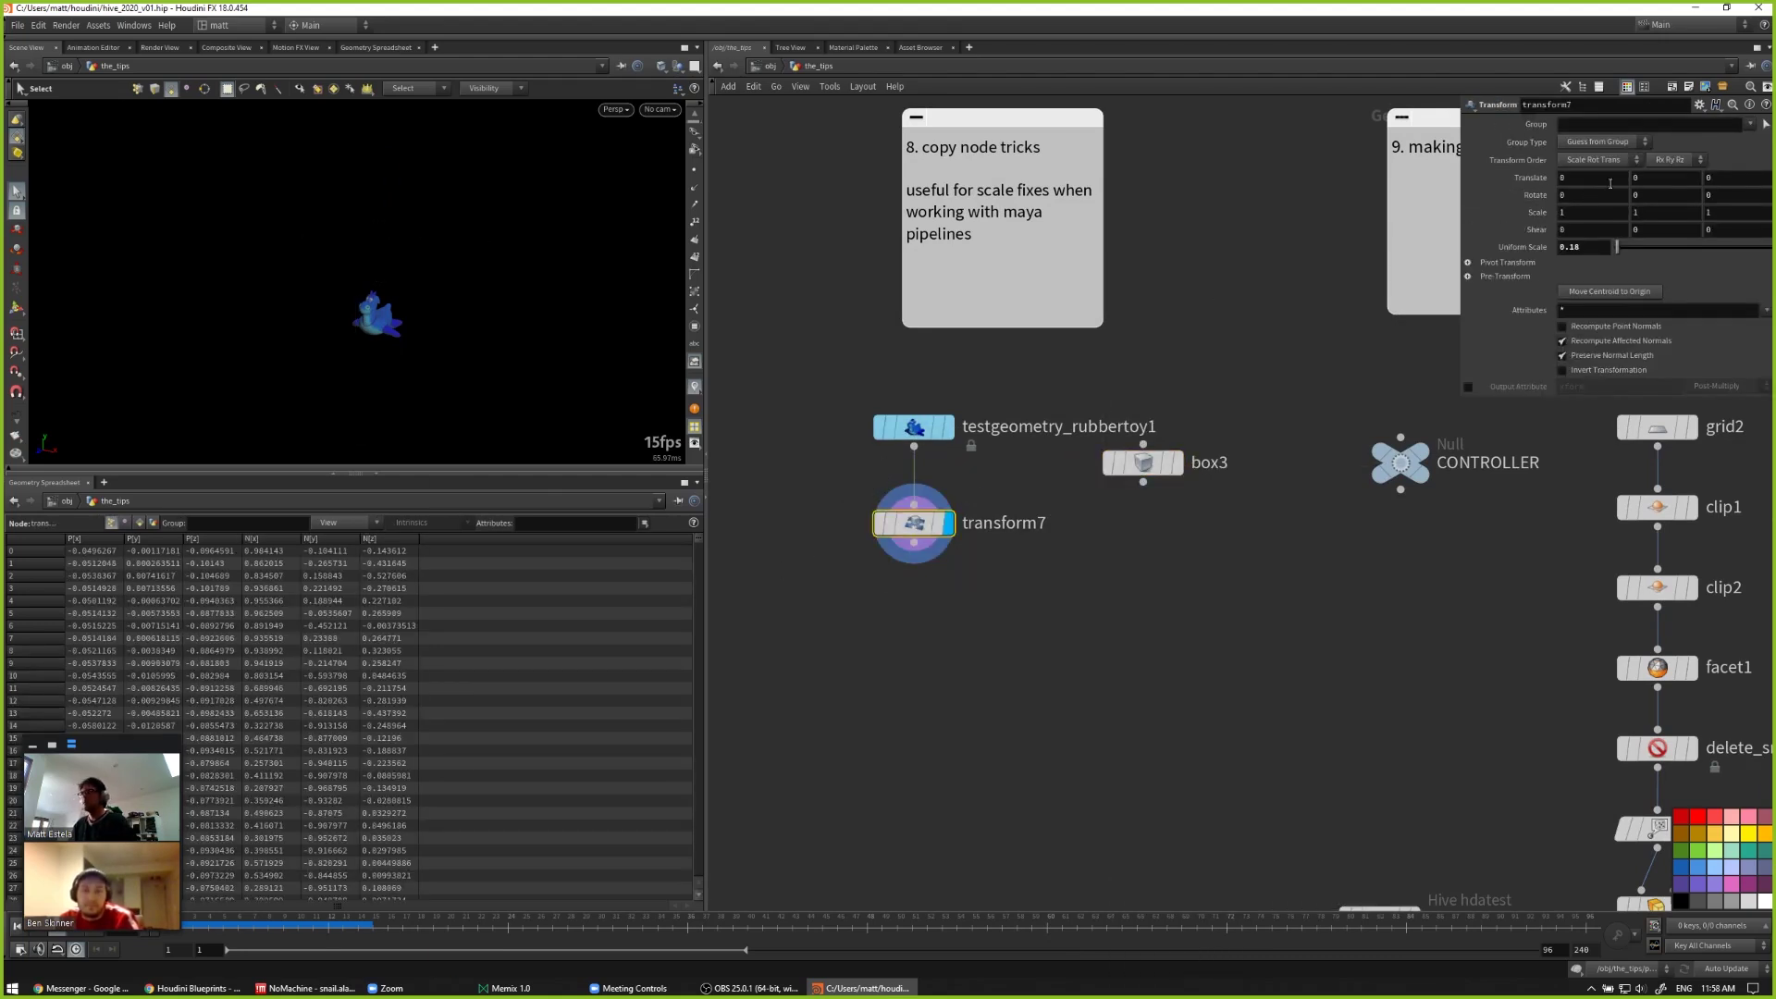
pyautogui.moveTo(1584, 178); pyautogui.dragTo(1622, 126, button='middle')
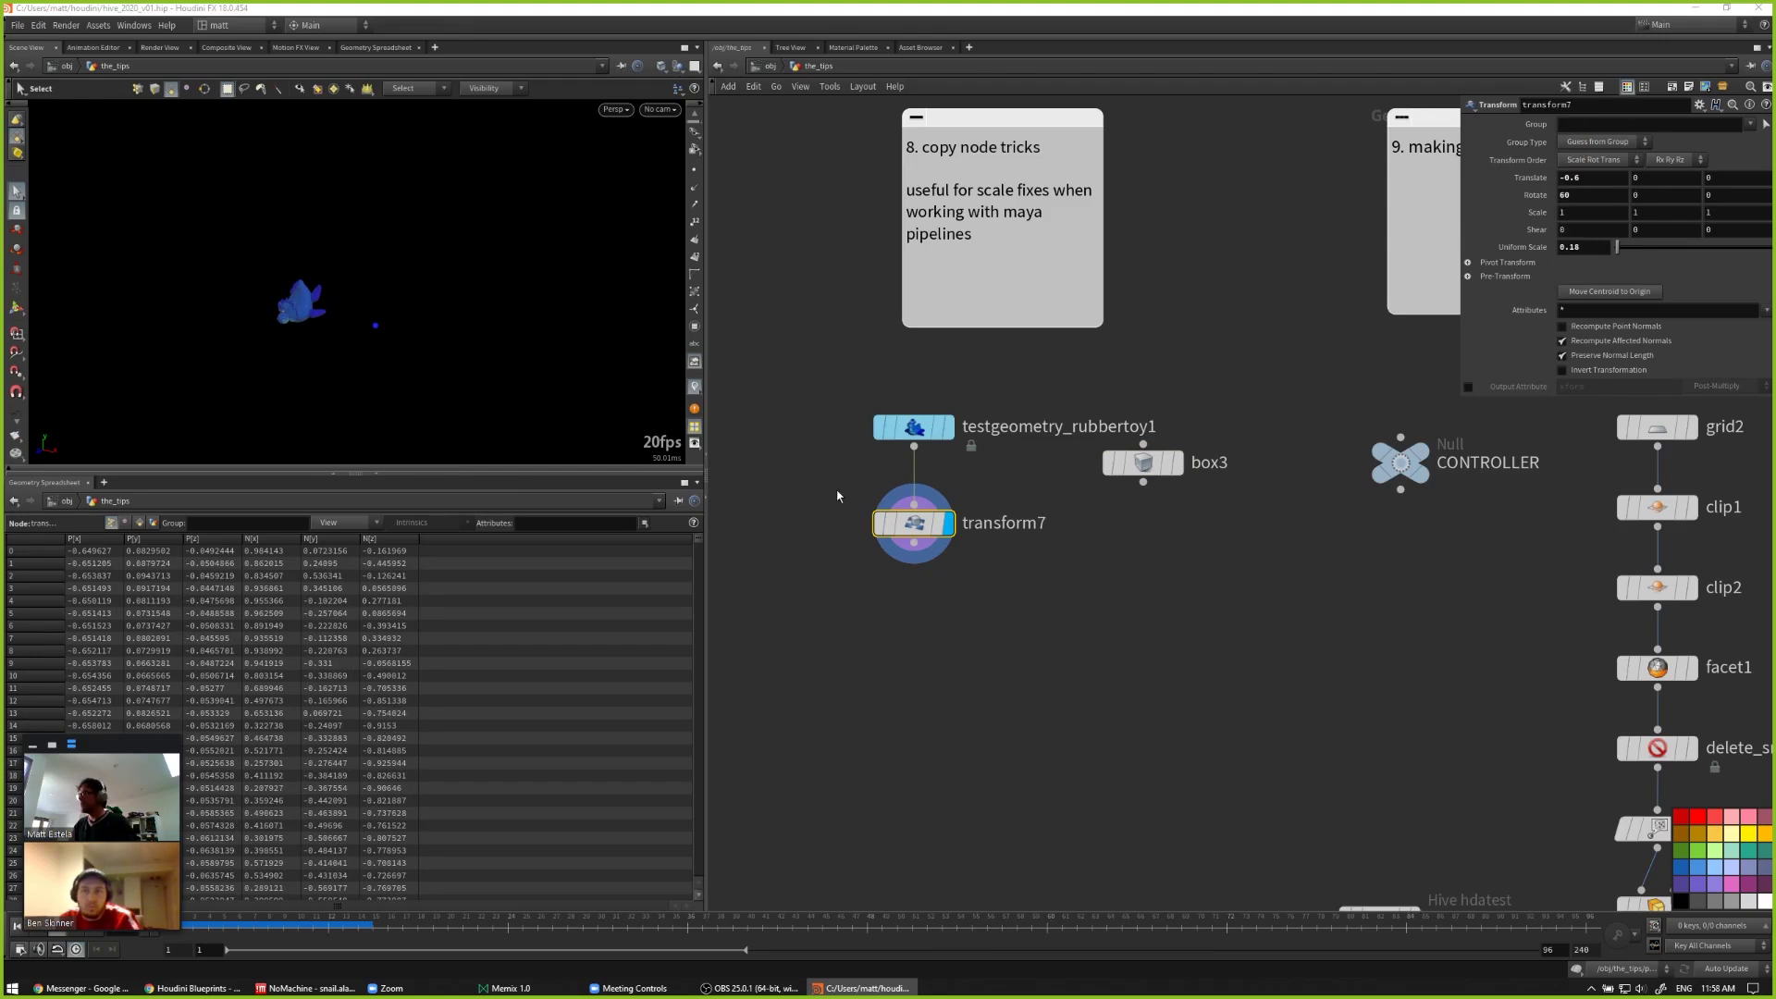
# Step: Alt-drag transform7 into a transform8 copy and wire box3 into it
pyautogui.scroll(-2, 884, 510)
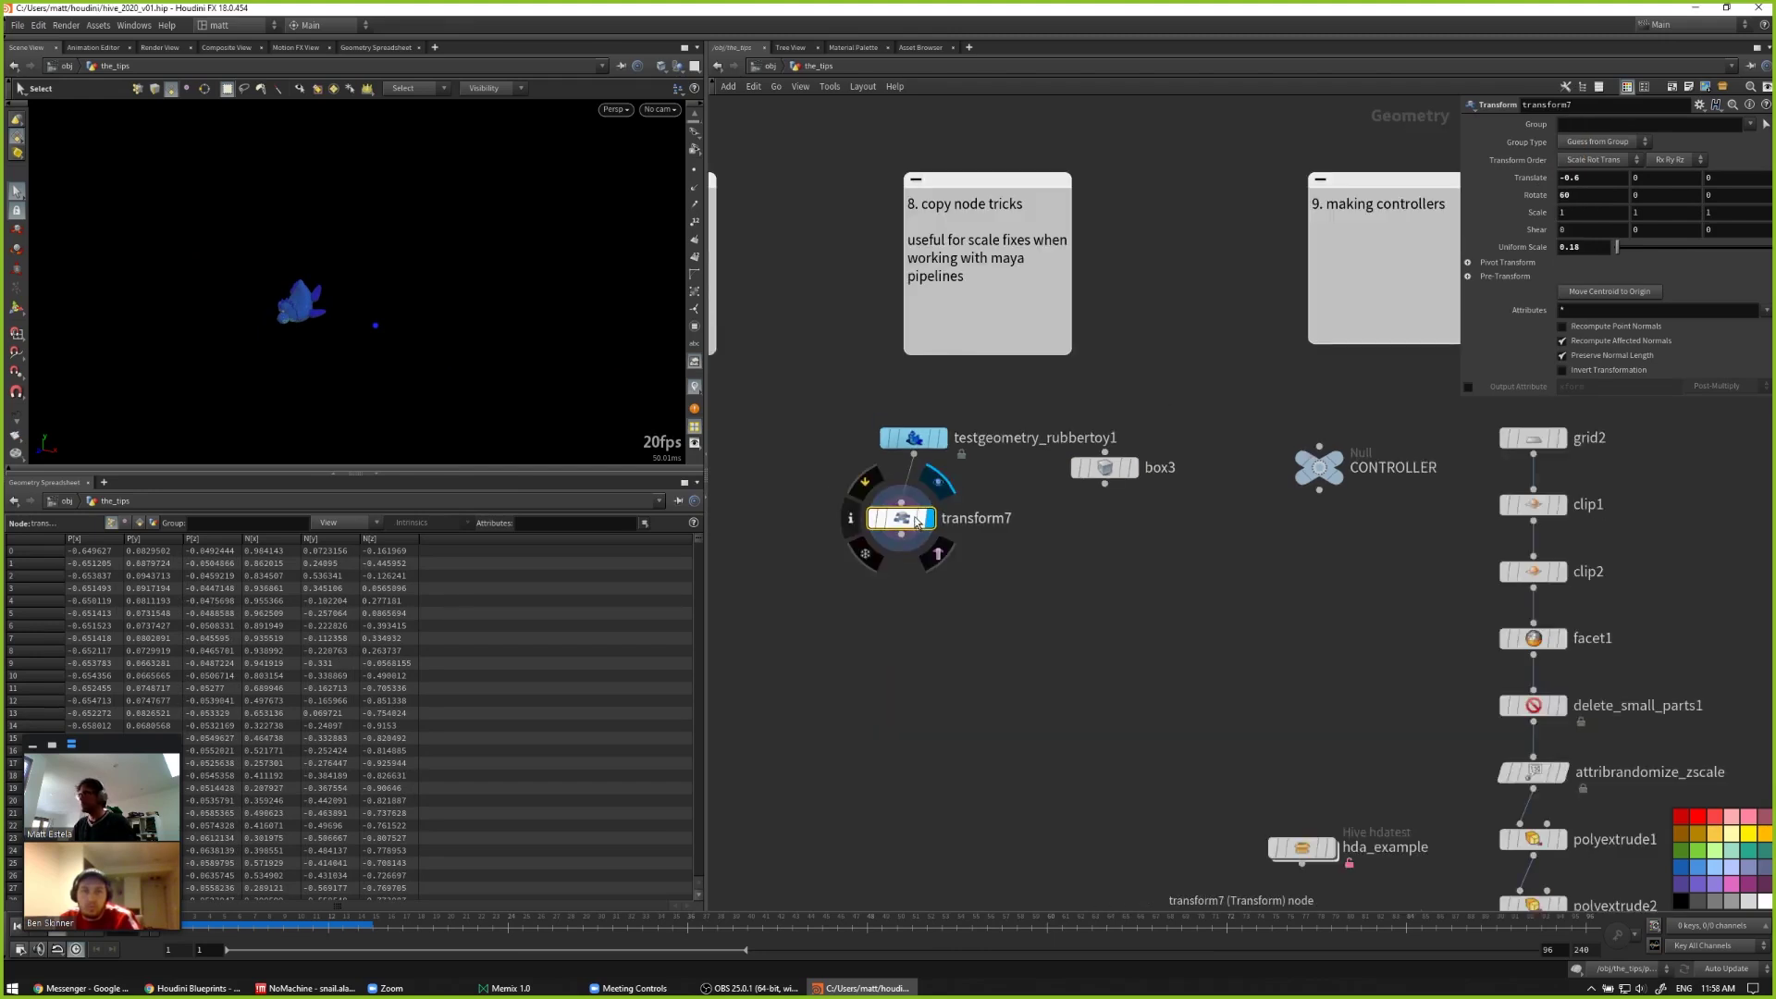
pyautogui.keyDown('alt'); pyautogui.moveTo(916, 522); pyautogui.dragTo(1088, 557); pyautogui.keyUp('alt')
pyautogui.moveTo(1104, 479); pyautogui.dragTo(1090, 559)
pyautogui.moveTo(937, 527)
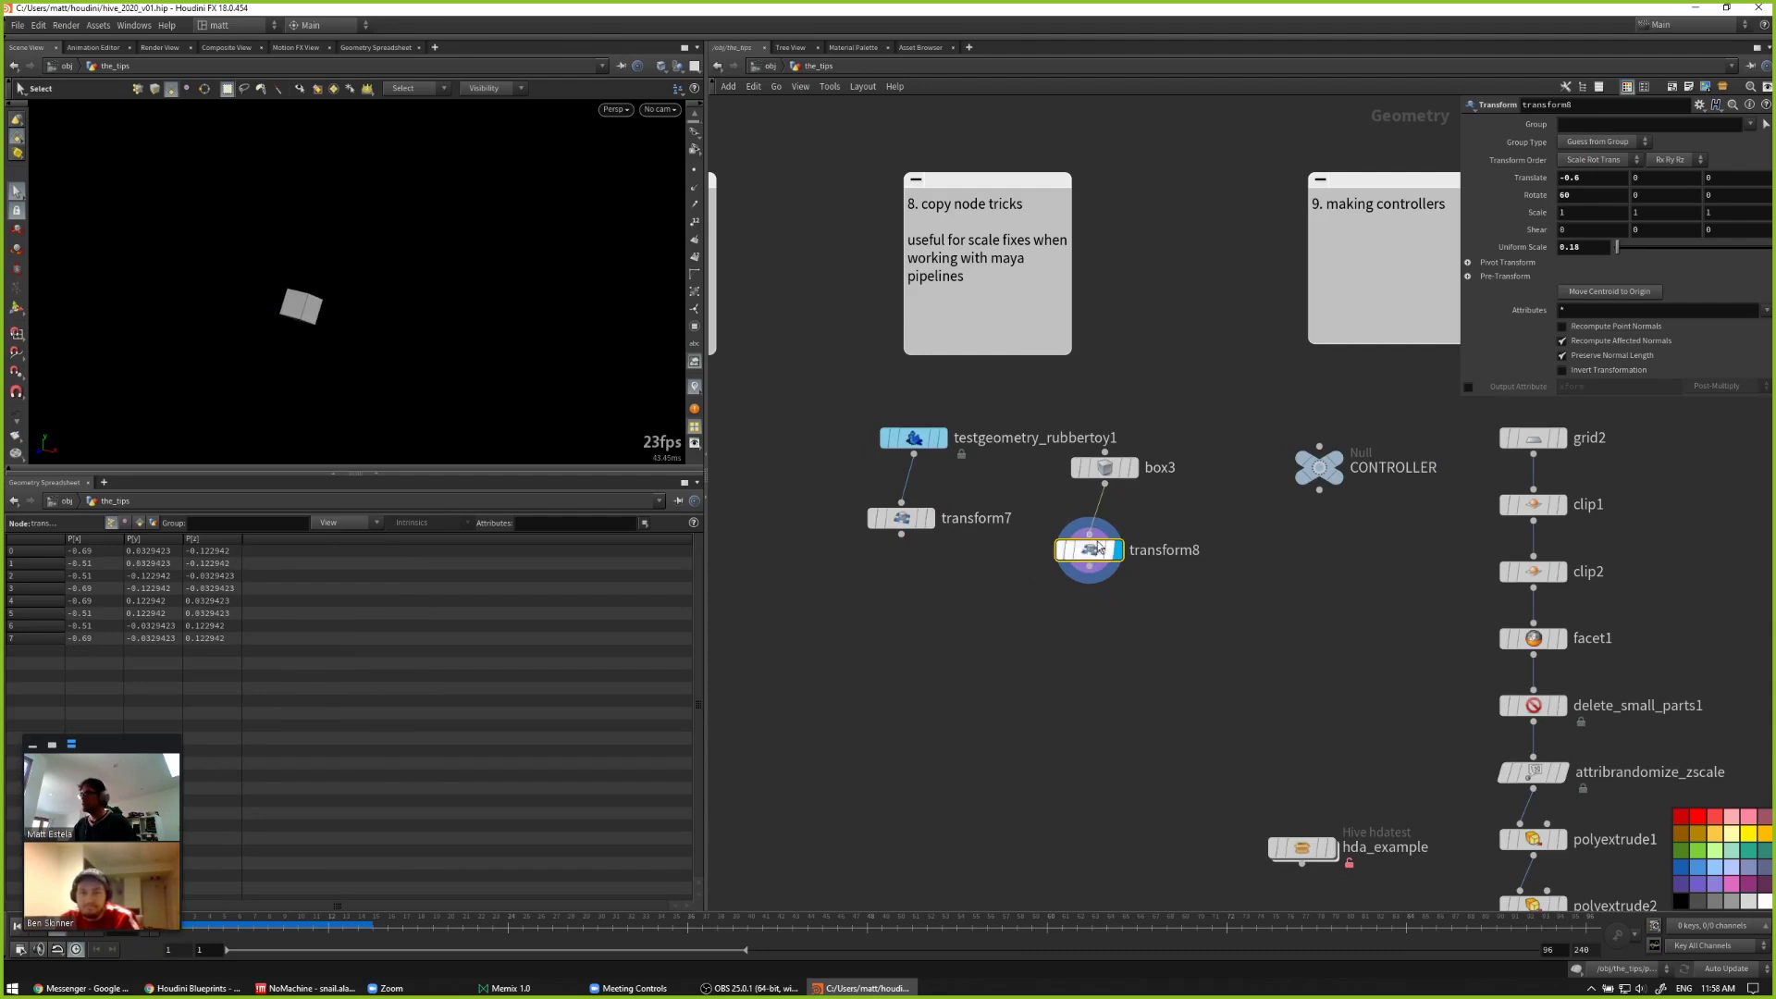
pyautogui.moveTo(1102, 478)
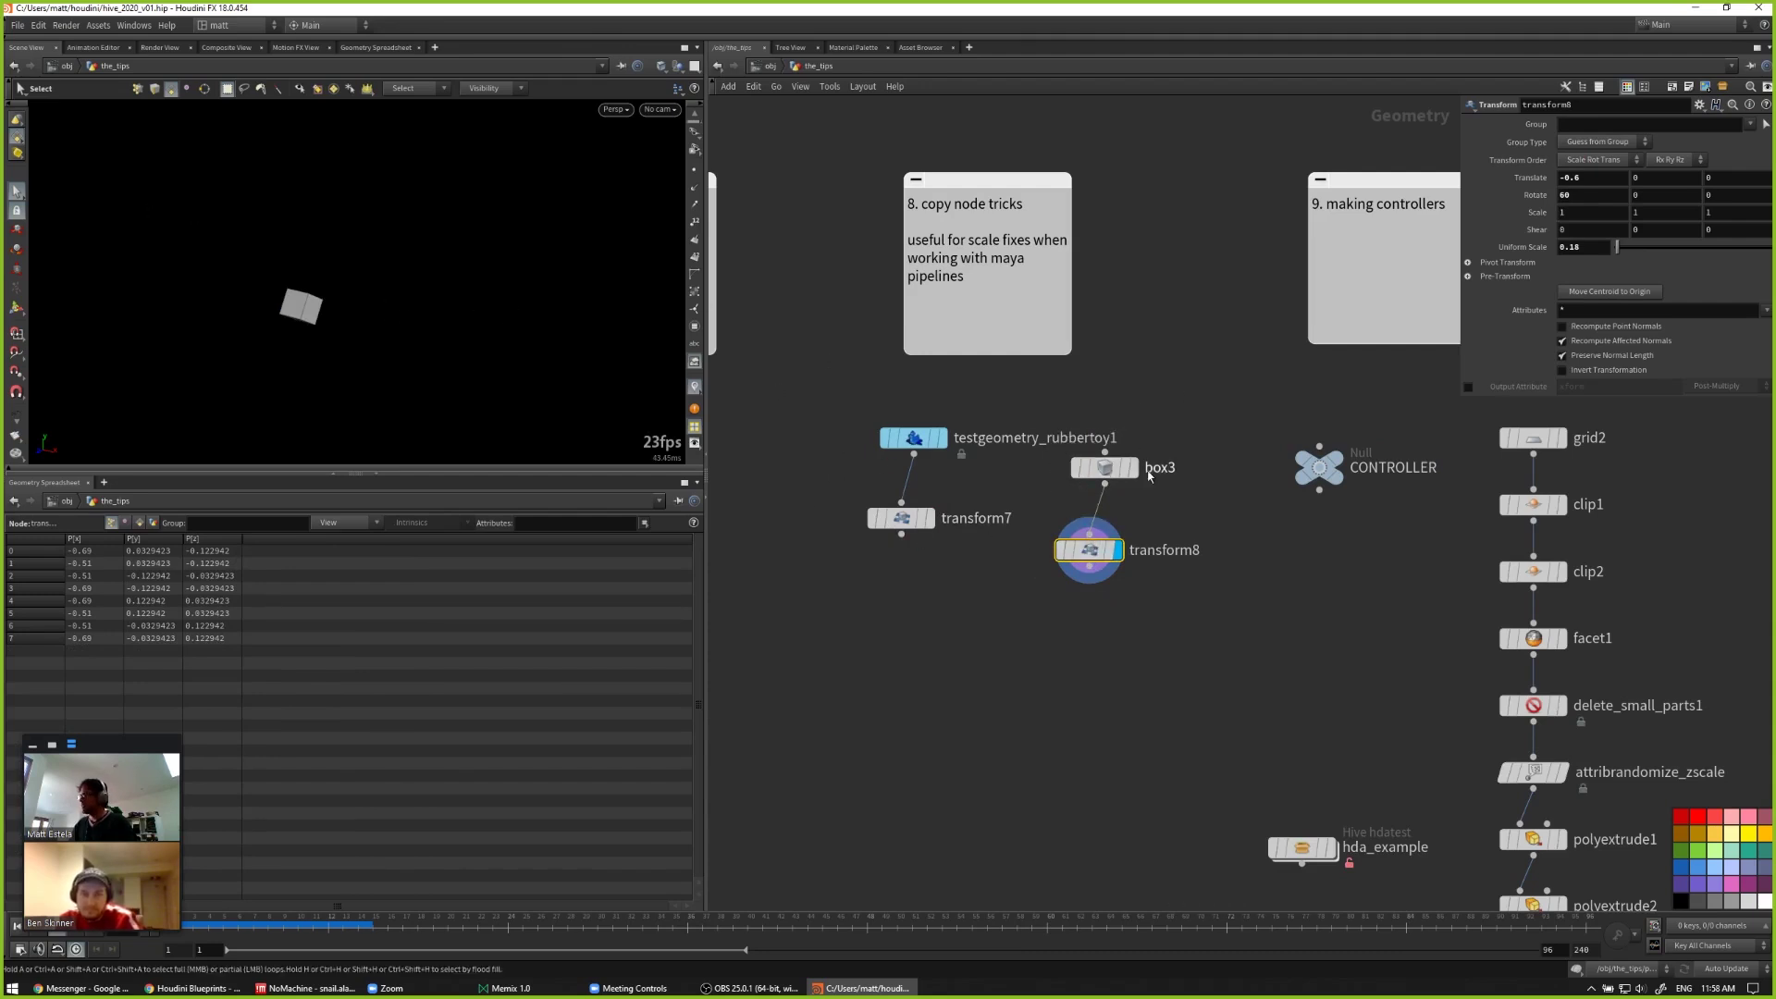
pyautogui.moveTo(1096, 549)
pyautogui.mouseDown()
pyautogui.moveTo(1073, 546)
pyautogui.moveTo(1107, 547)
pyautogui.mouseUp()
# Step: Compare transform7 and transform8 results, then delete transform8 and reselect transform7
pyautogui.click(925, 523)
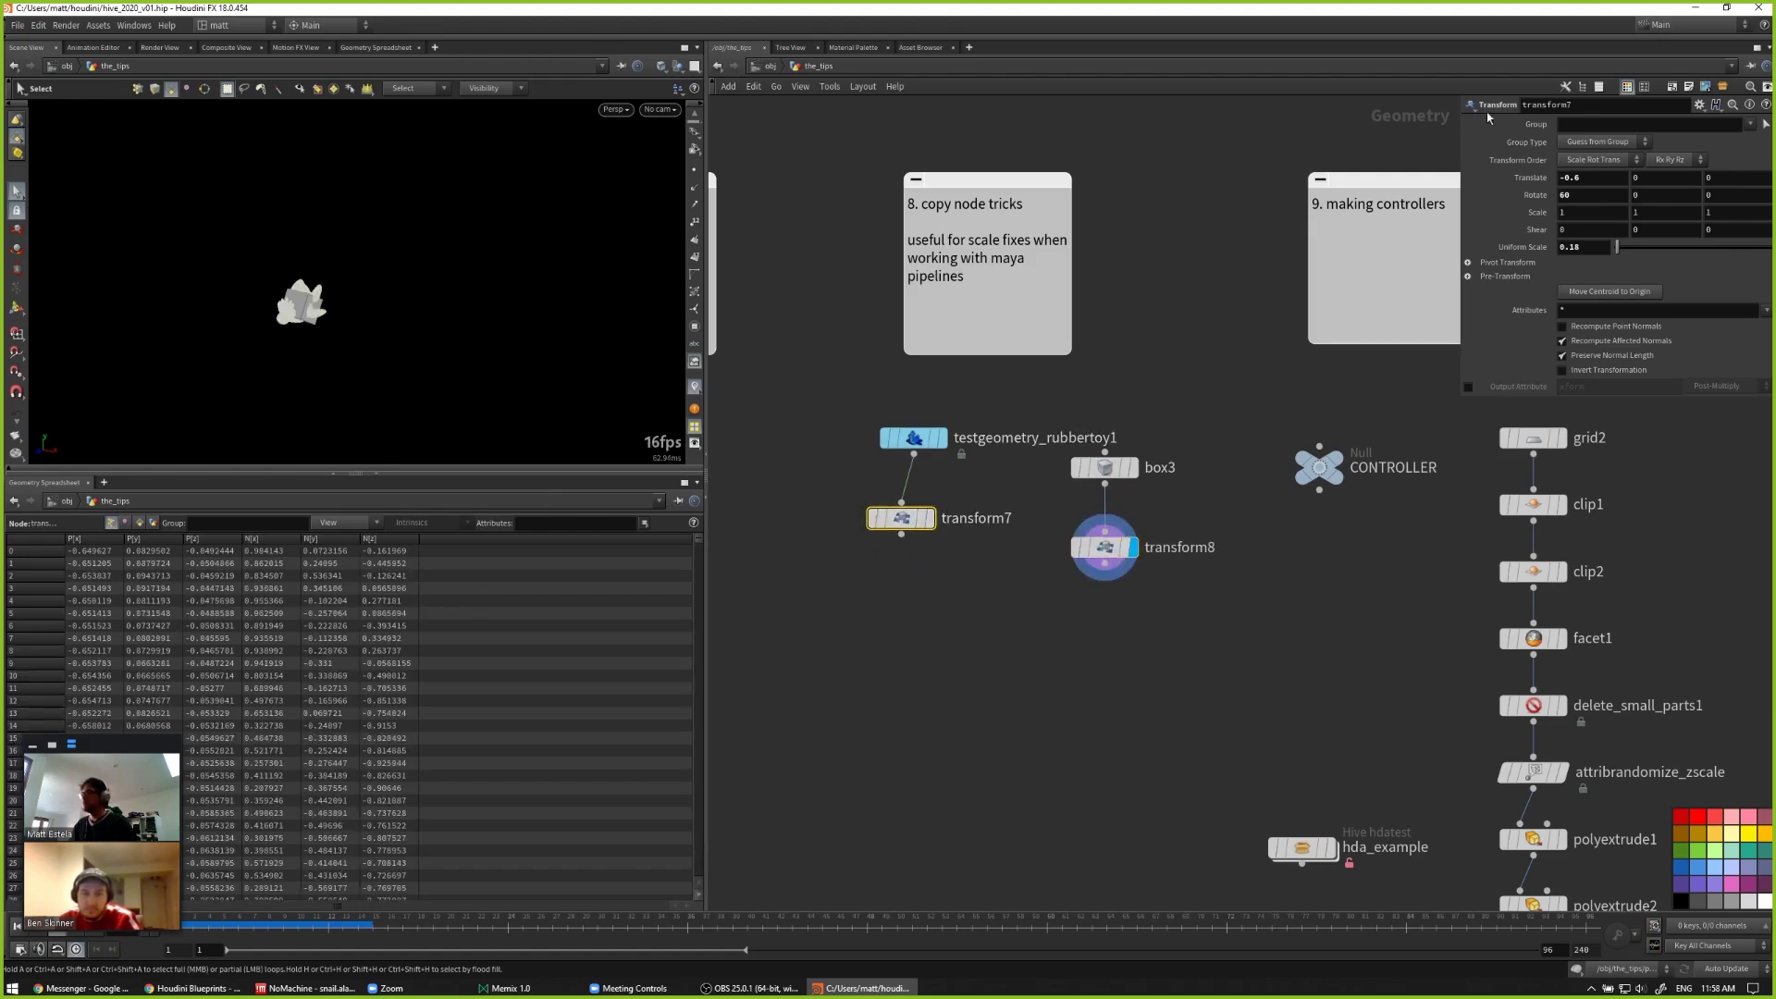
pyautogui.click(1110, 547)
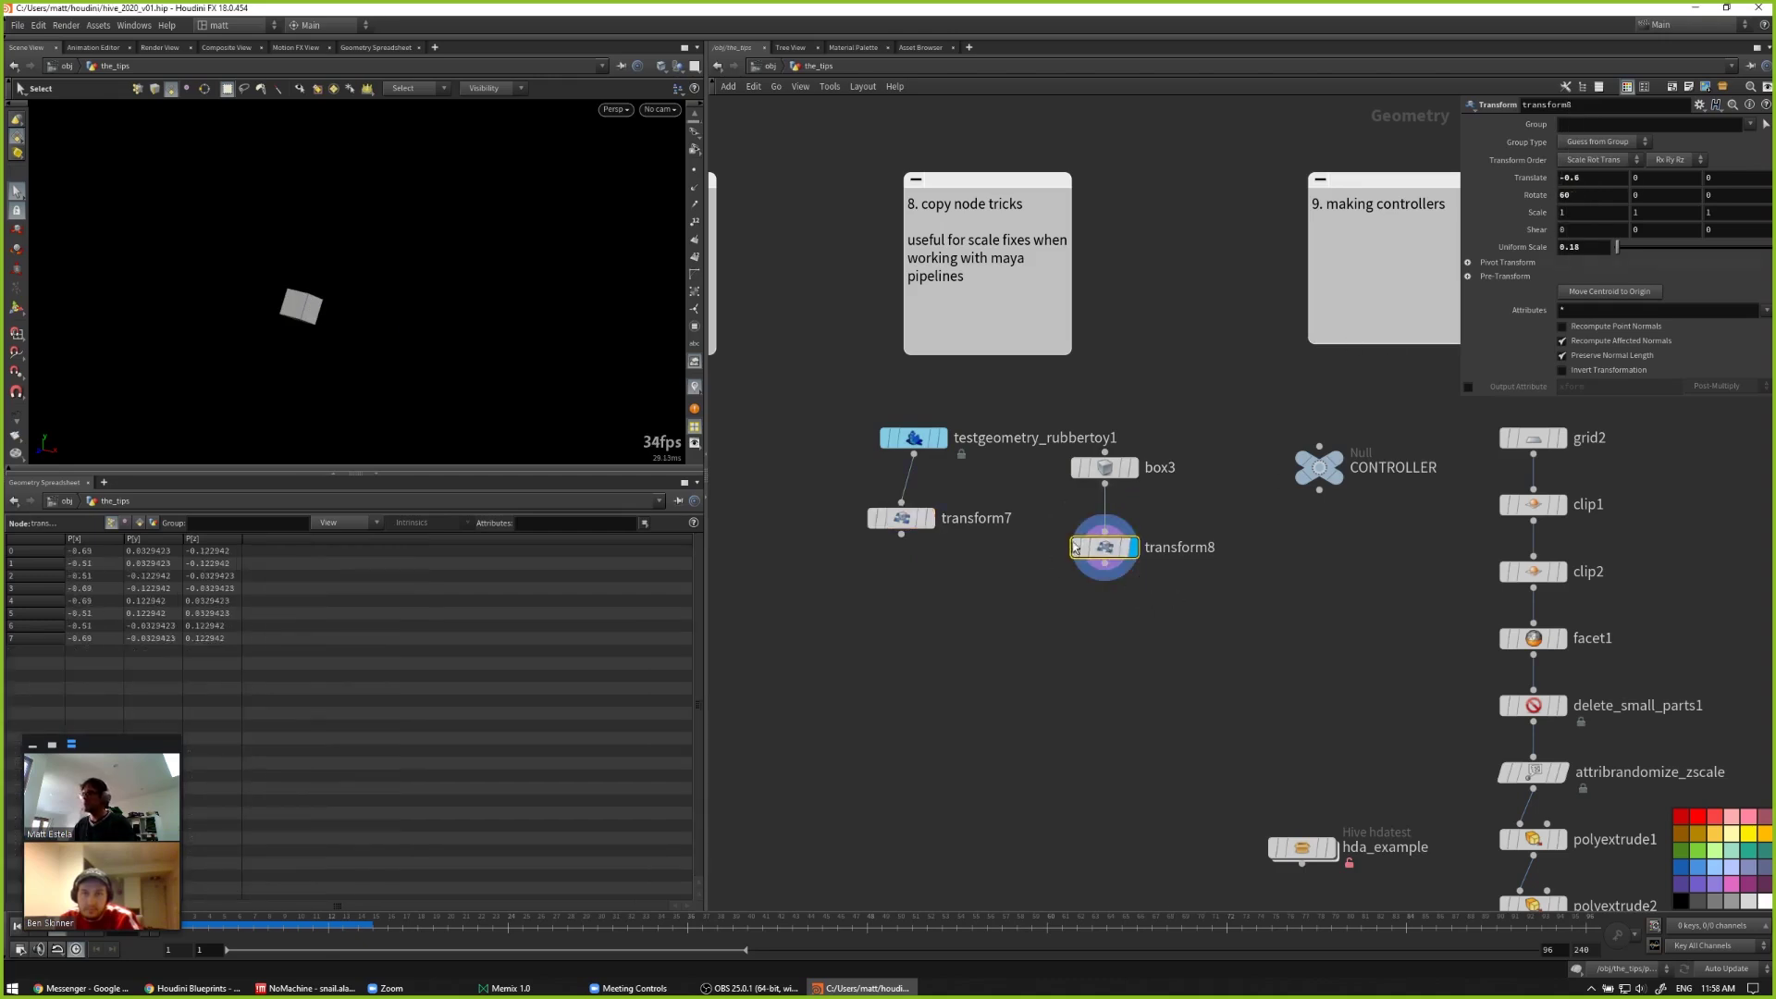
pyautogui.moveTo(1107, 550)
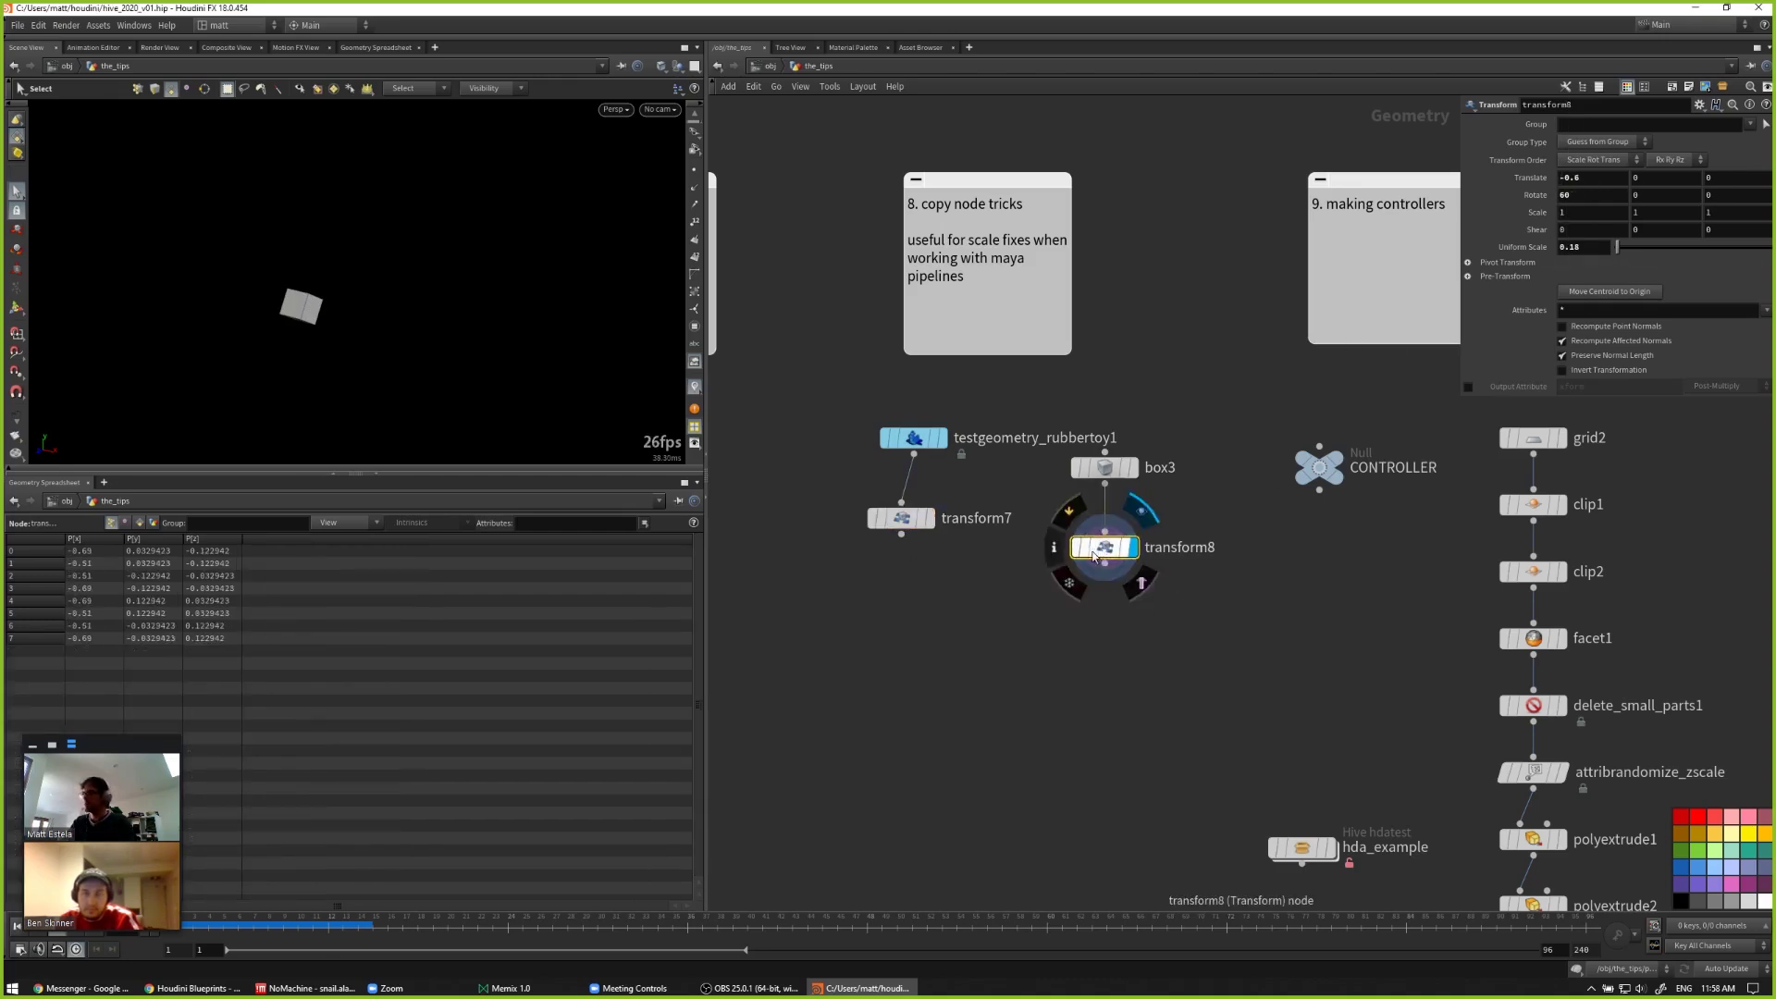
pyautogui.press('Delete')
pyautogui.click(900, 522)
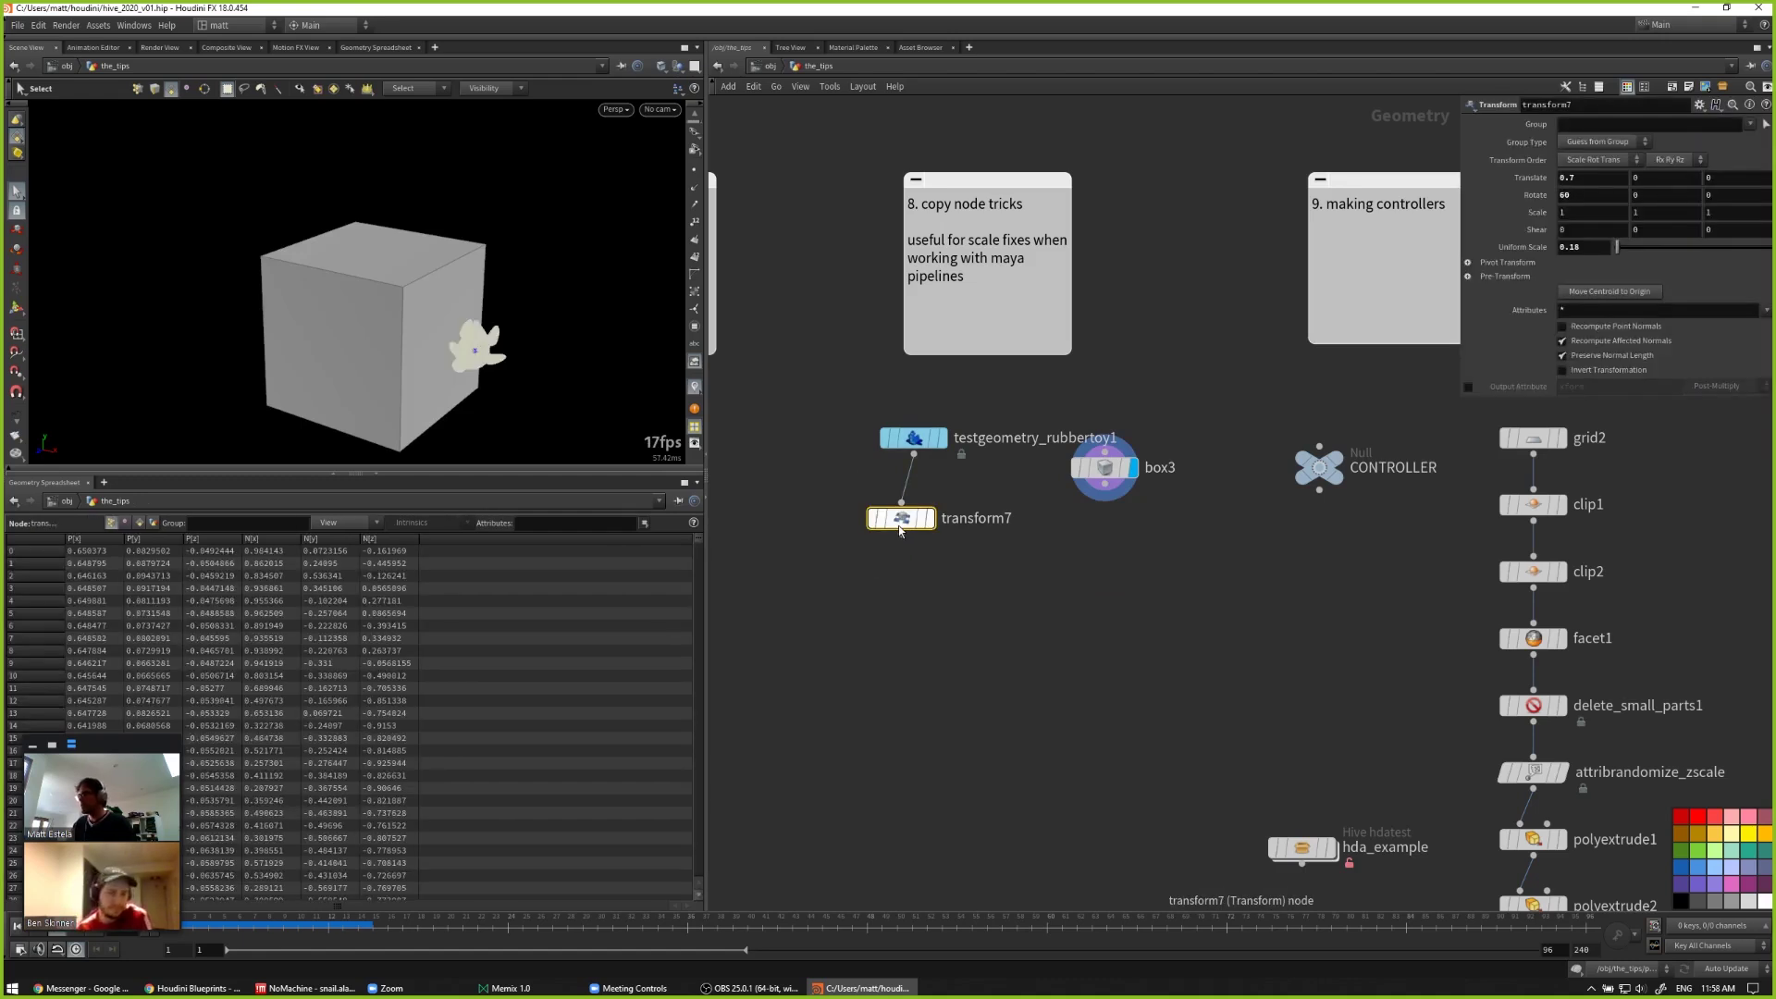
# Step: Create a reference copy of transform7 from Actions, fed by box3, and display both results
pyautogui.rightClick(900, 529)
pyautogui.moveTo(925, 547)
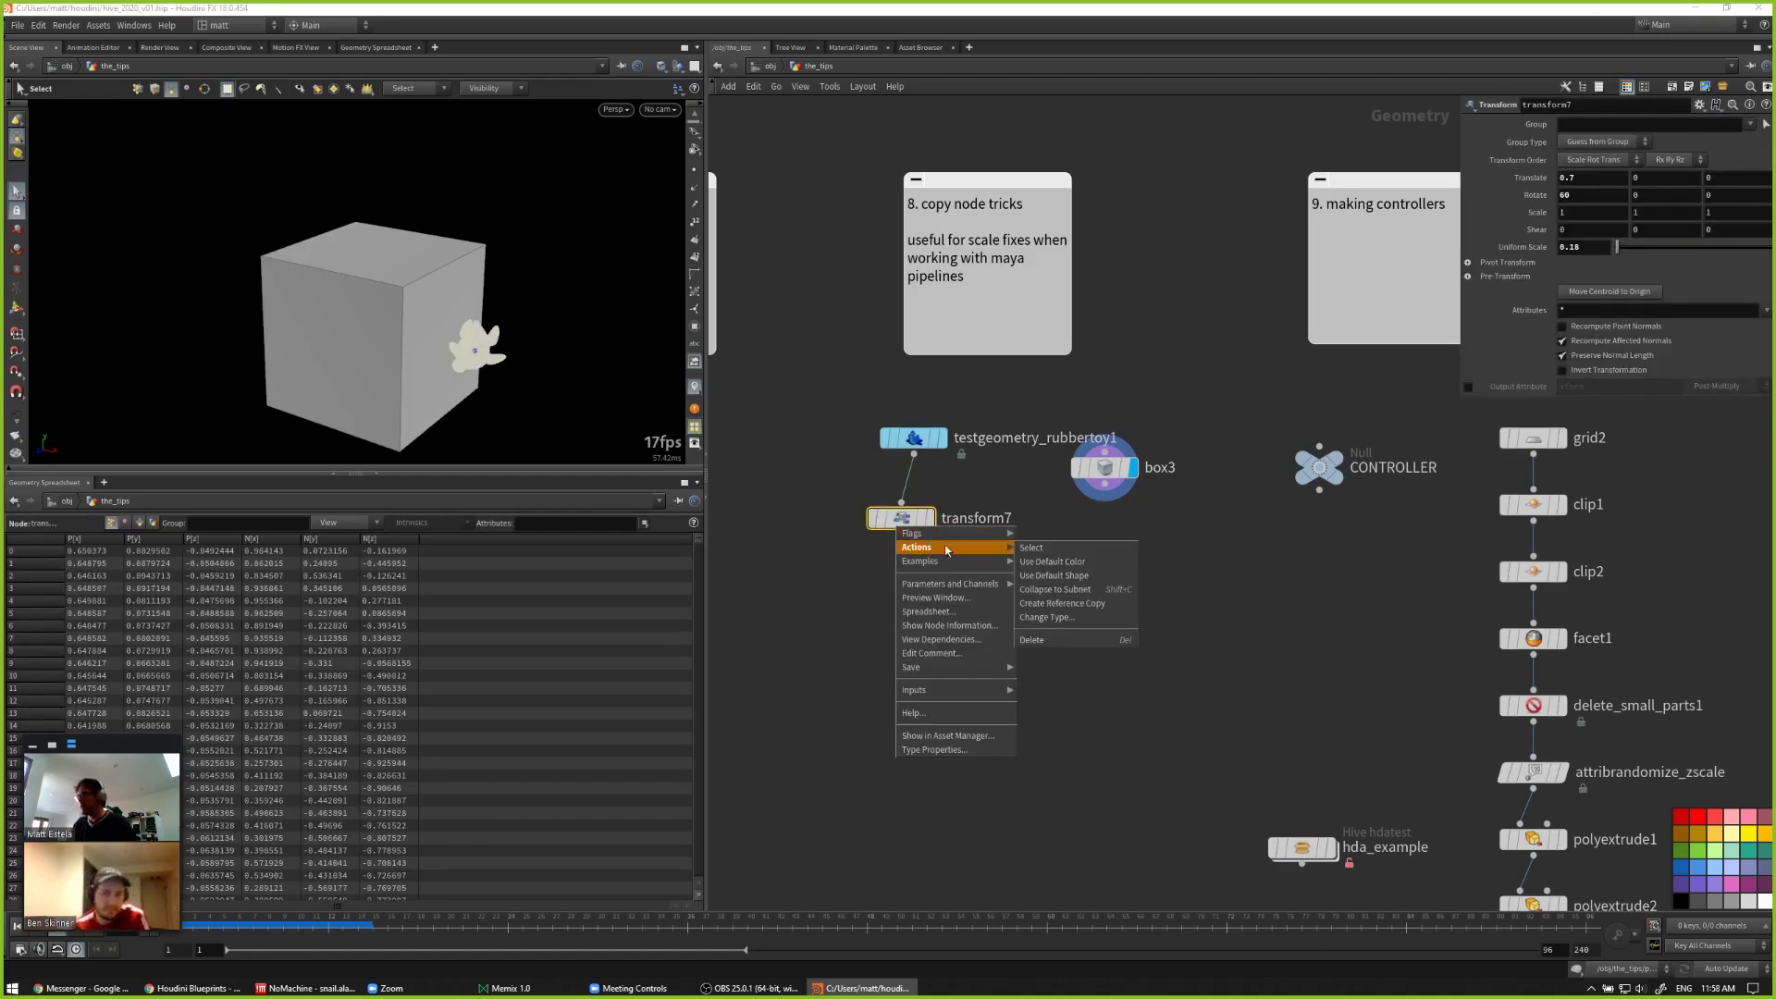
pyautogui.click(1082, 606)
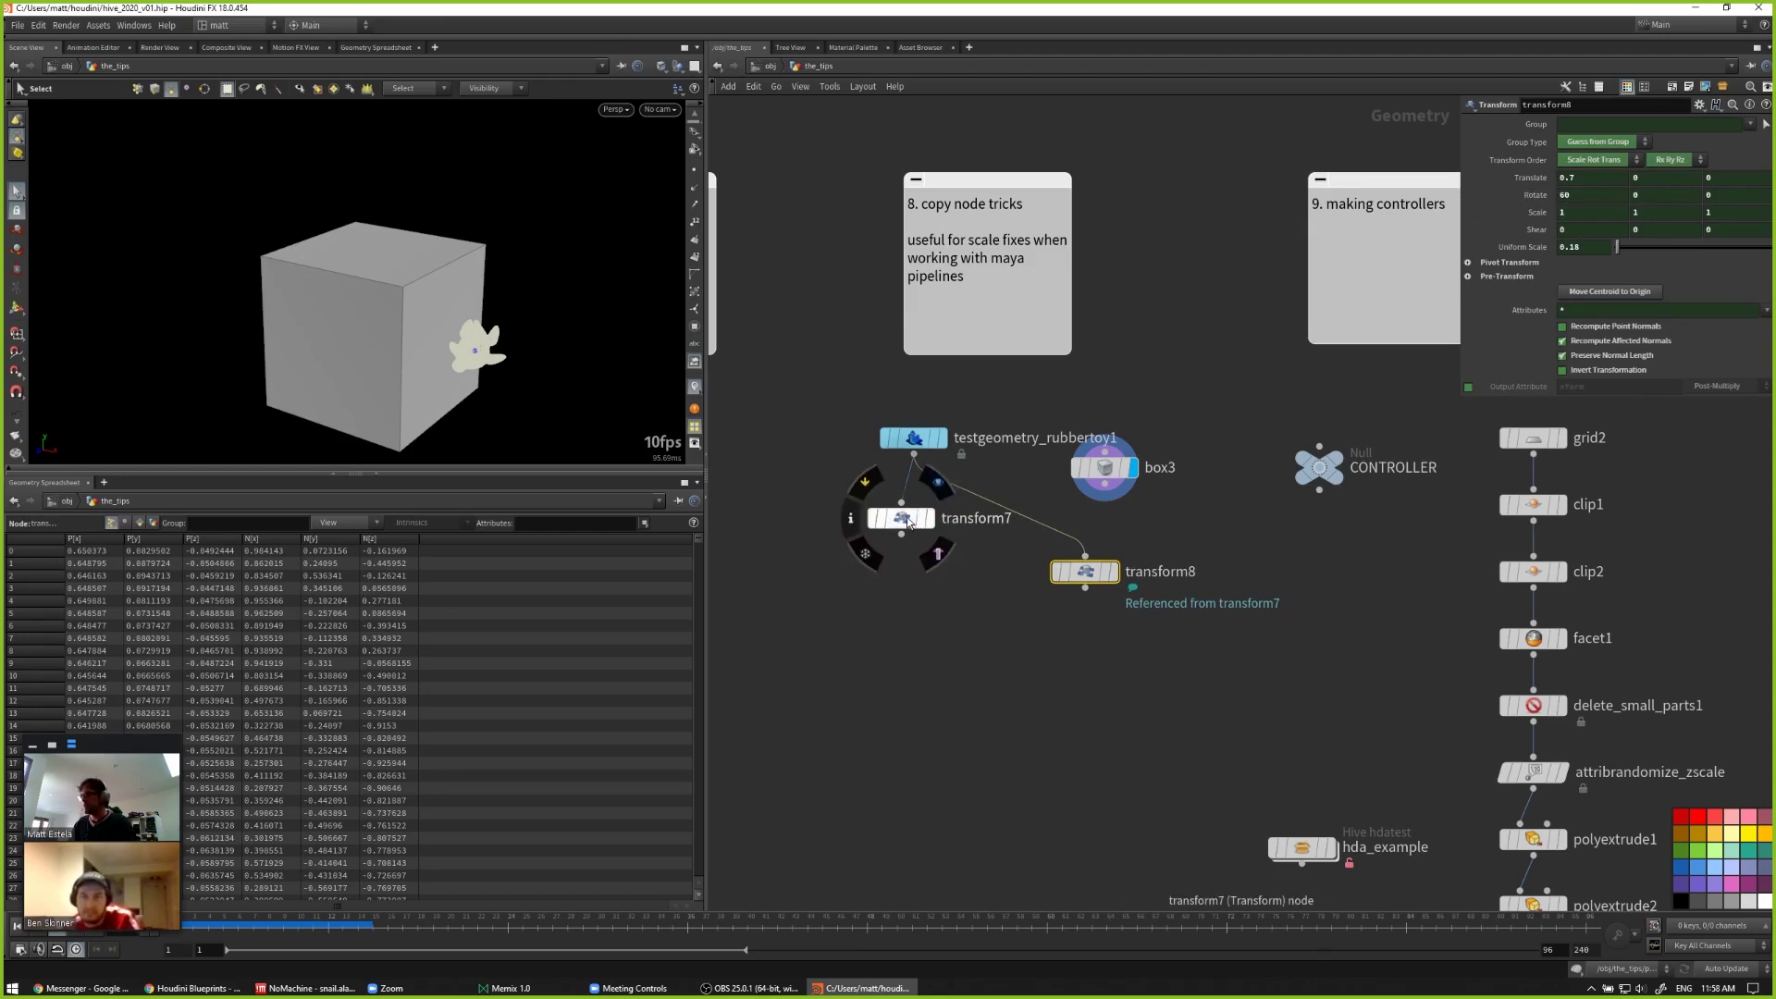
pyautogui.moveTo(1103, 500); pyautogui.dragTo(1085, 546)
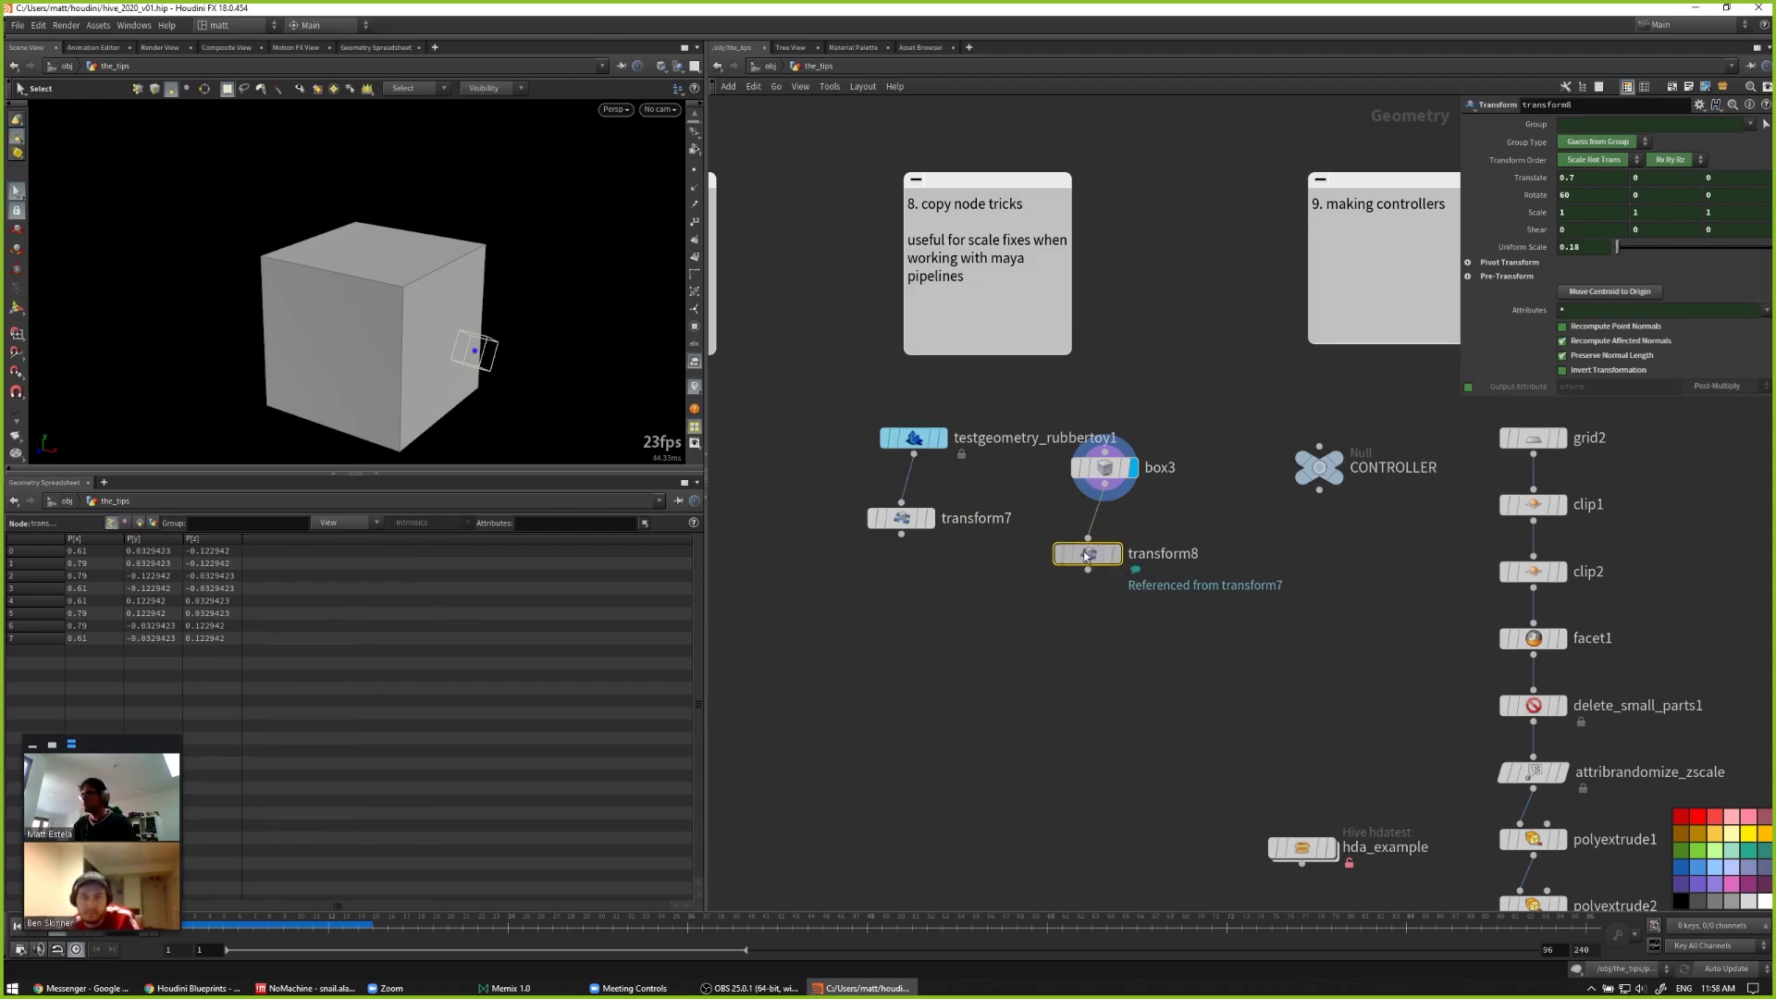
pyautogui.moveTo(905, 534); pyautogui.dragTo(899, 545)
pyautogui.press('r')
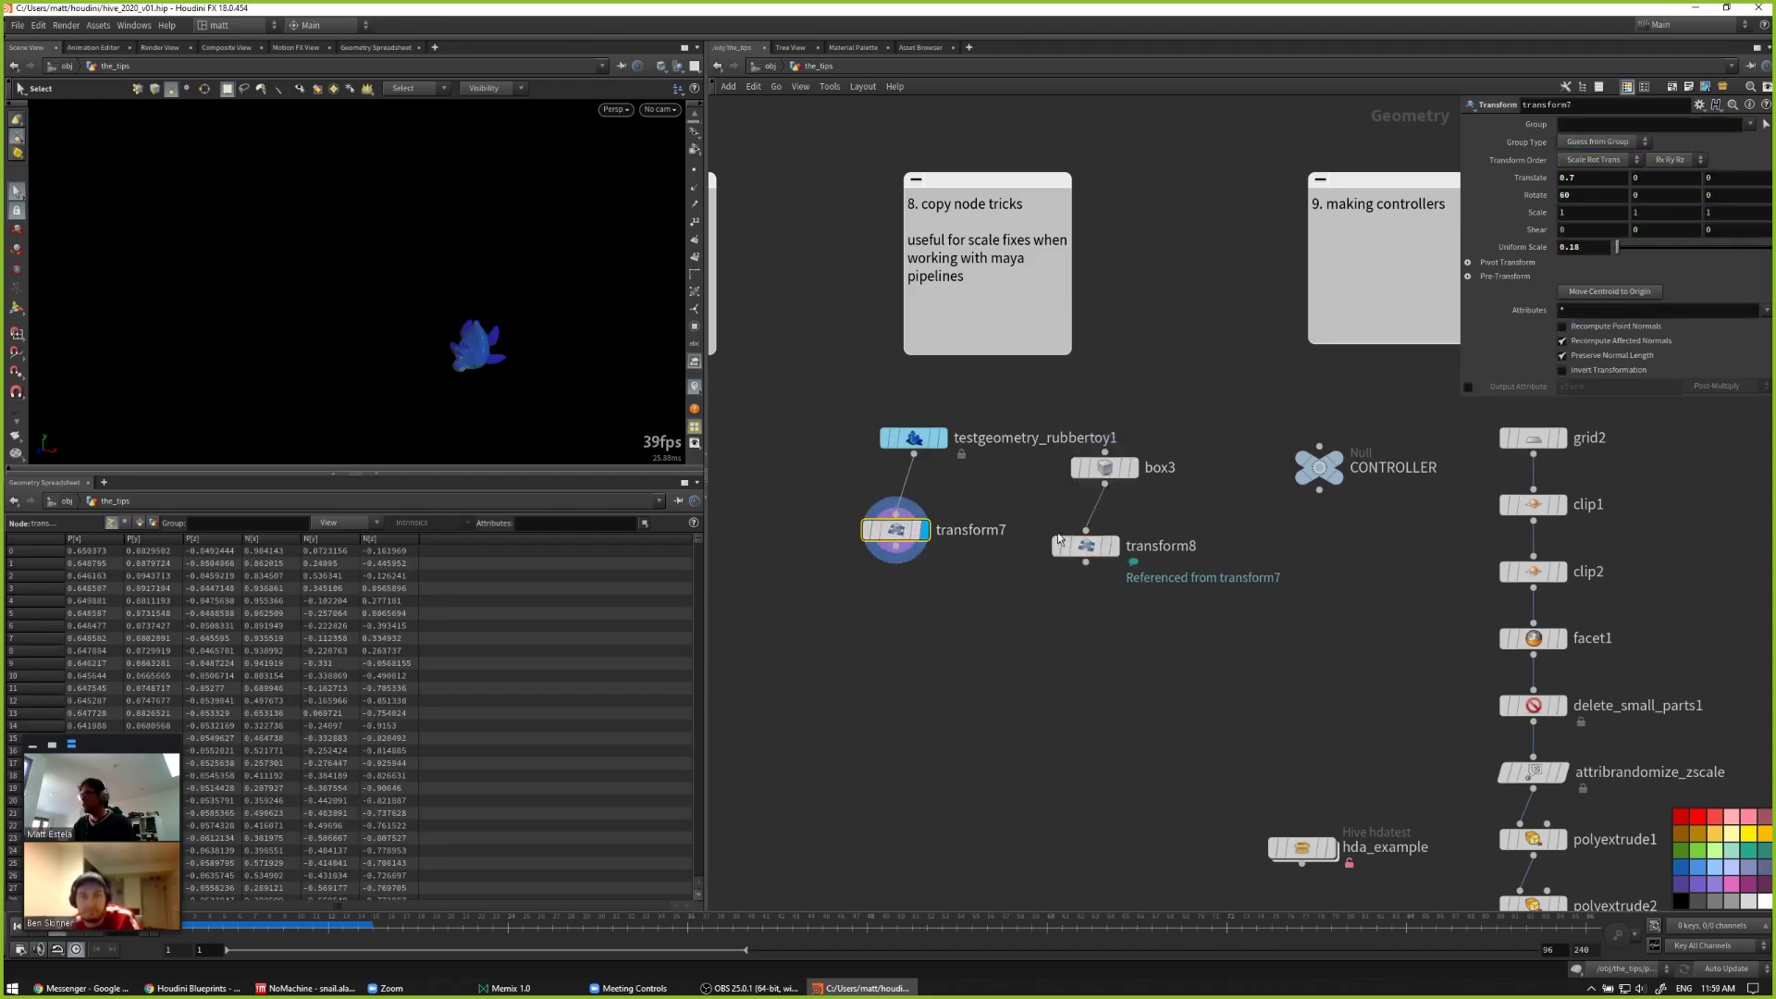
pyautogui.click(1109, 546)
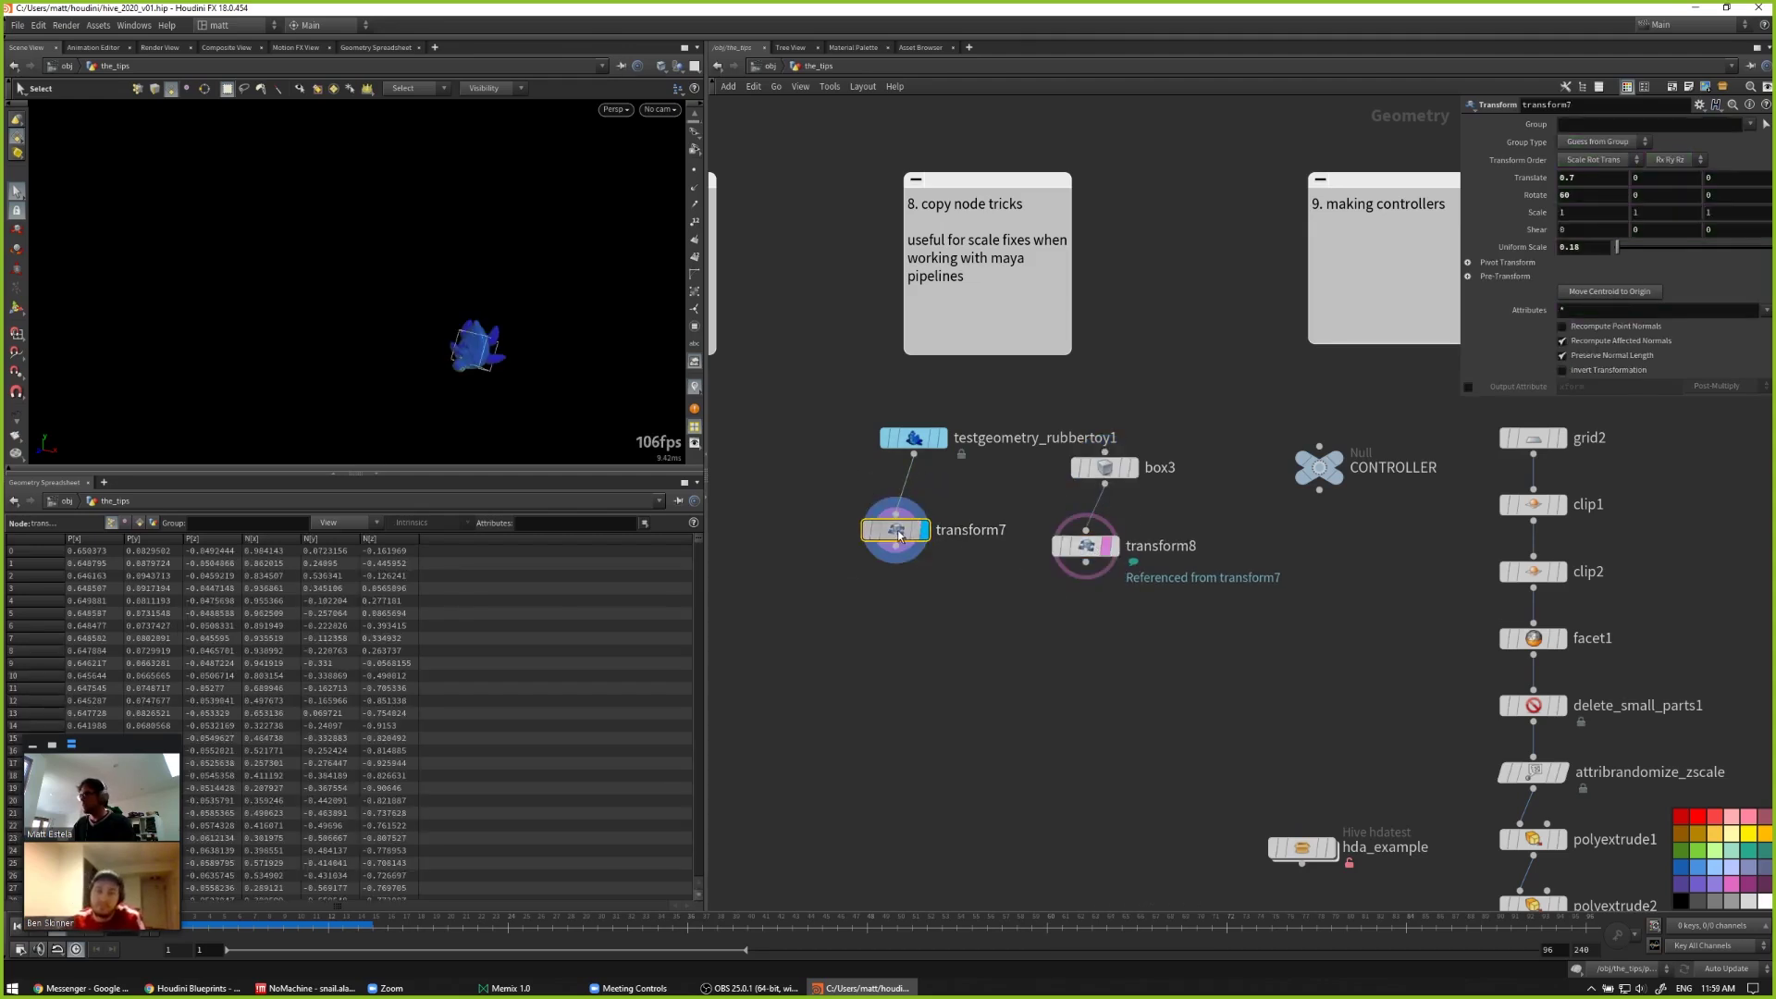
# Step: Use the value ladder to shift the toy to X 0.5 and rotate -63 around Y
pyautogui.moveTo(1585, 177); pyautogui.dragTo(1140, 500, button='middle')
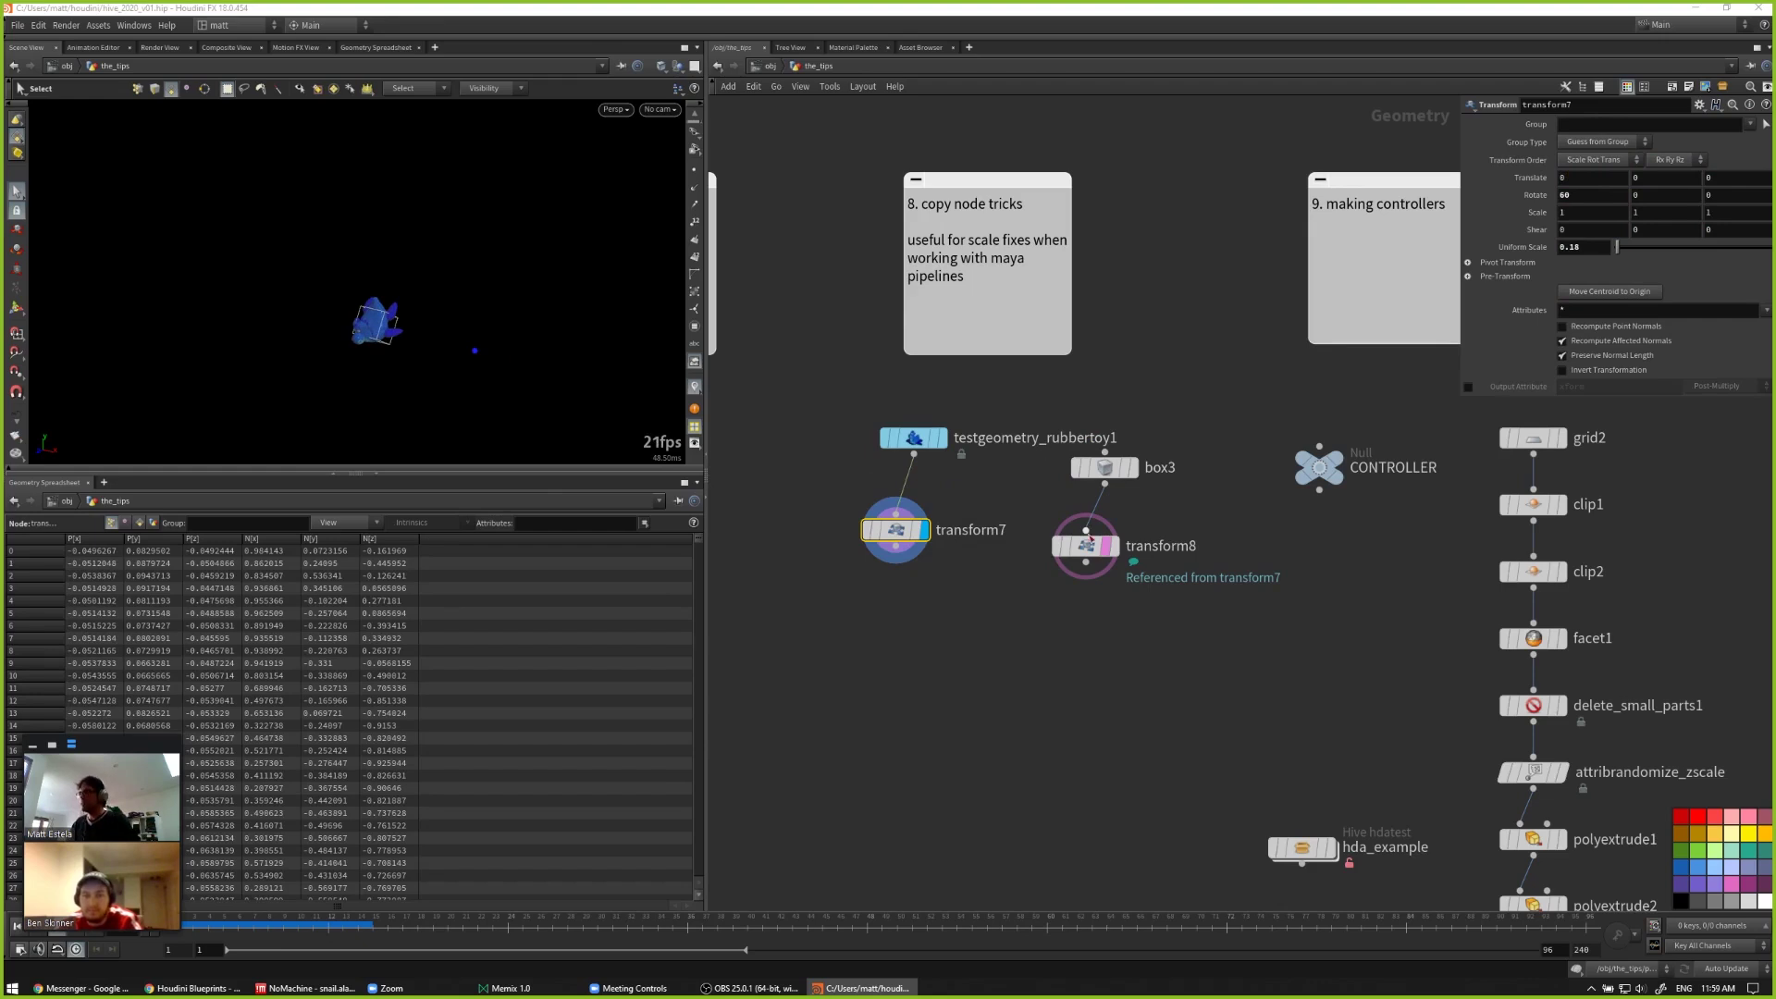
pyautogui.moveTo(1085, 552)
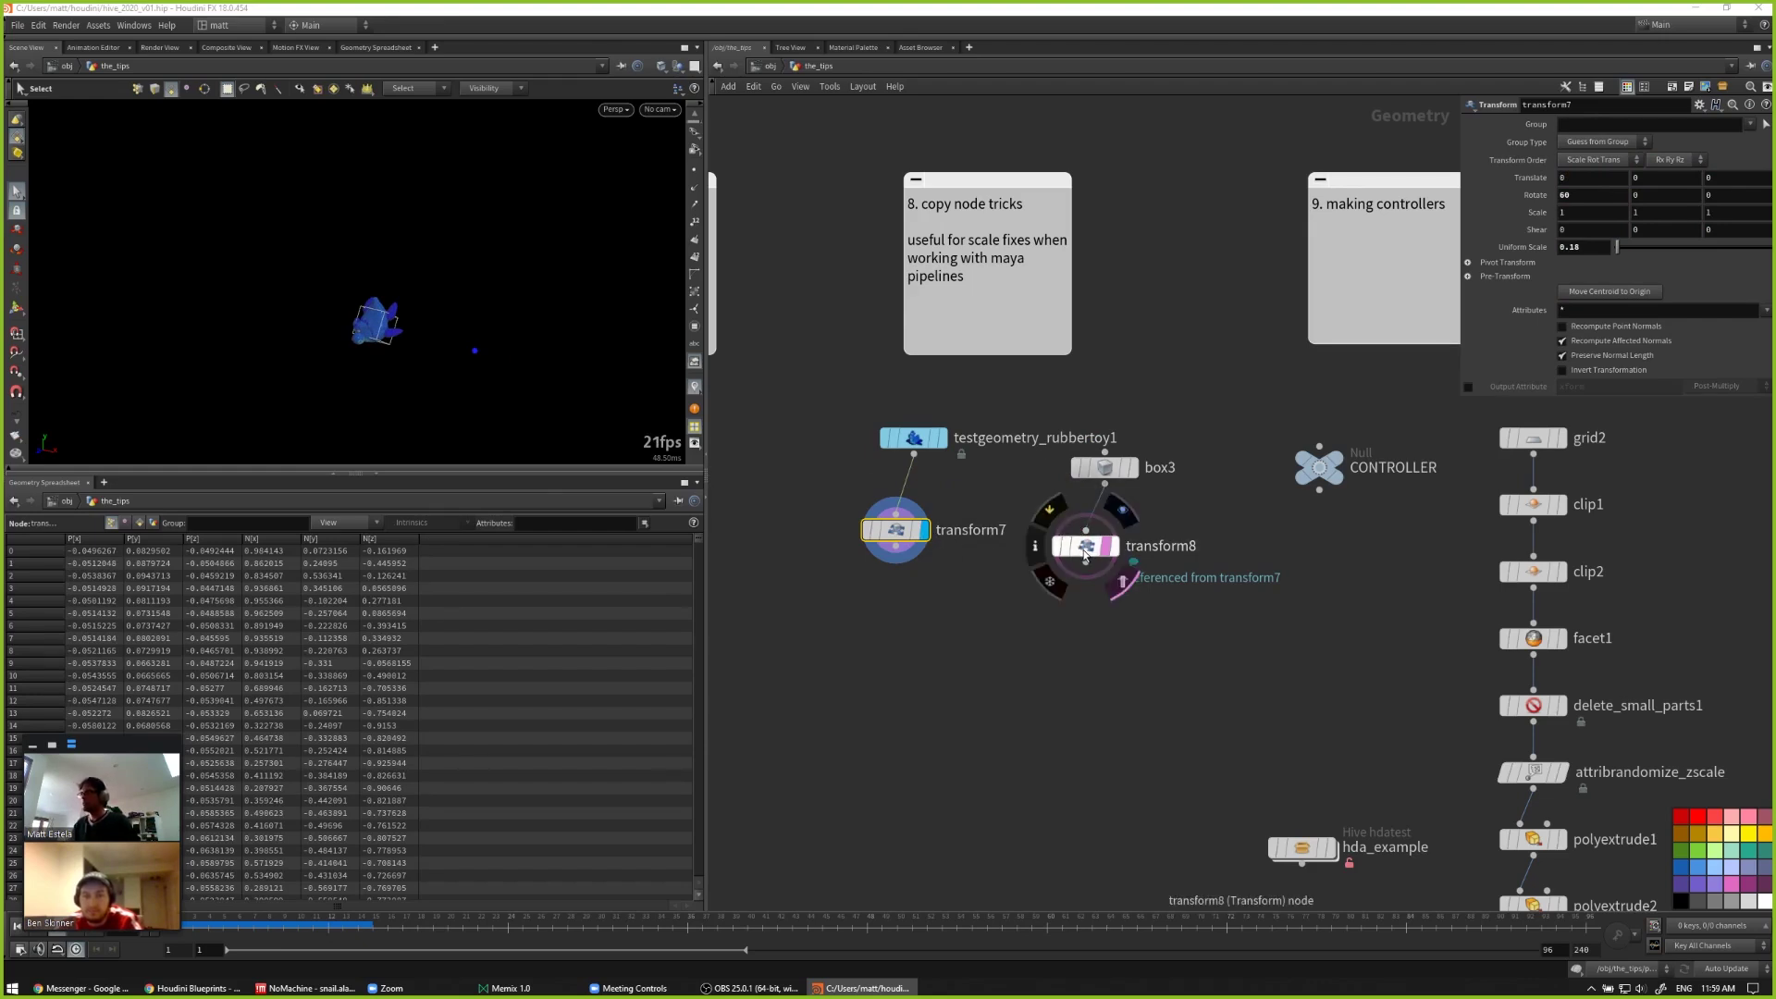
pyautogui.click(1087, 546)
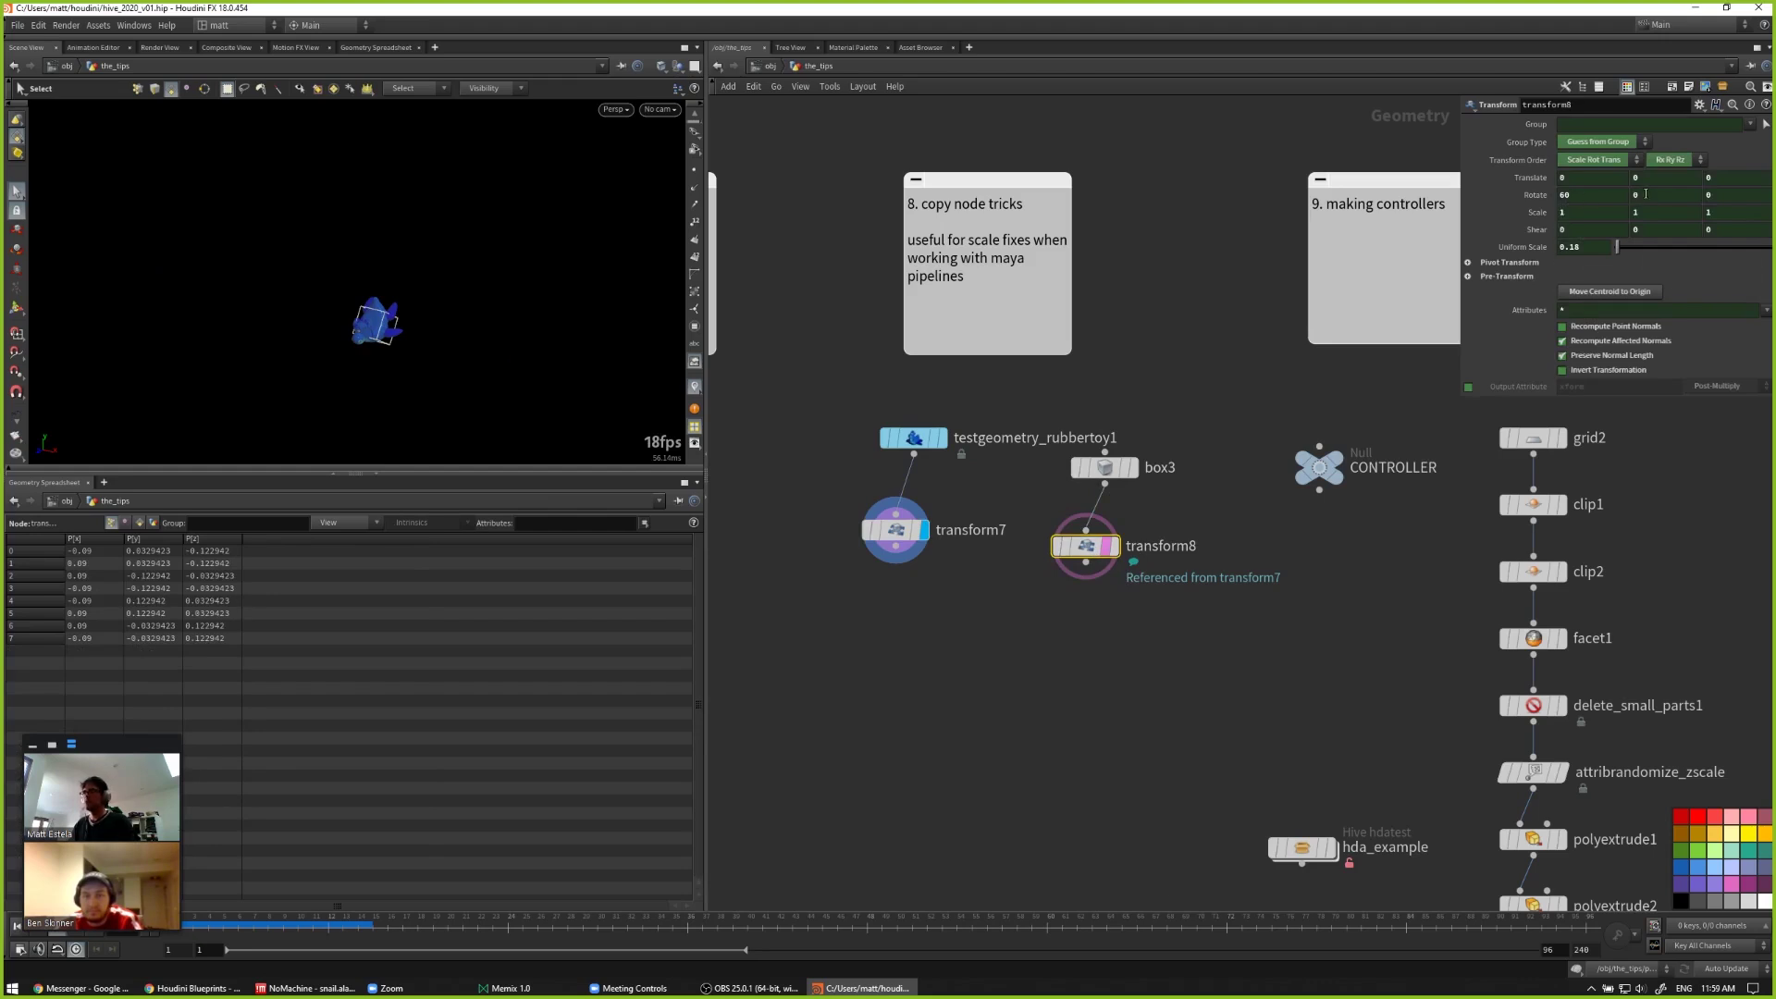
pyautogui.moveTo(1646, 194); pyautogui.dragTo(1333, 444, button='middle')
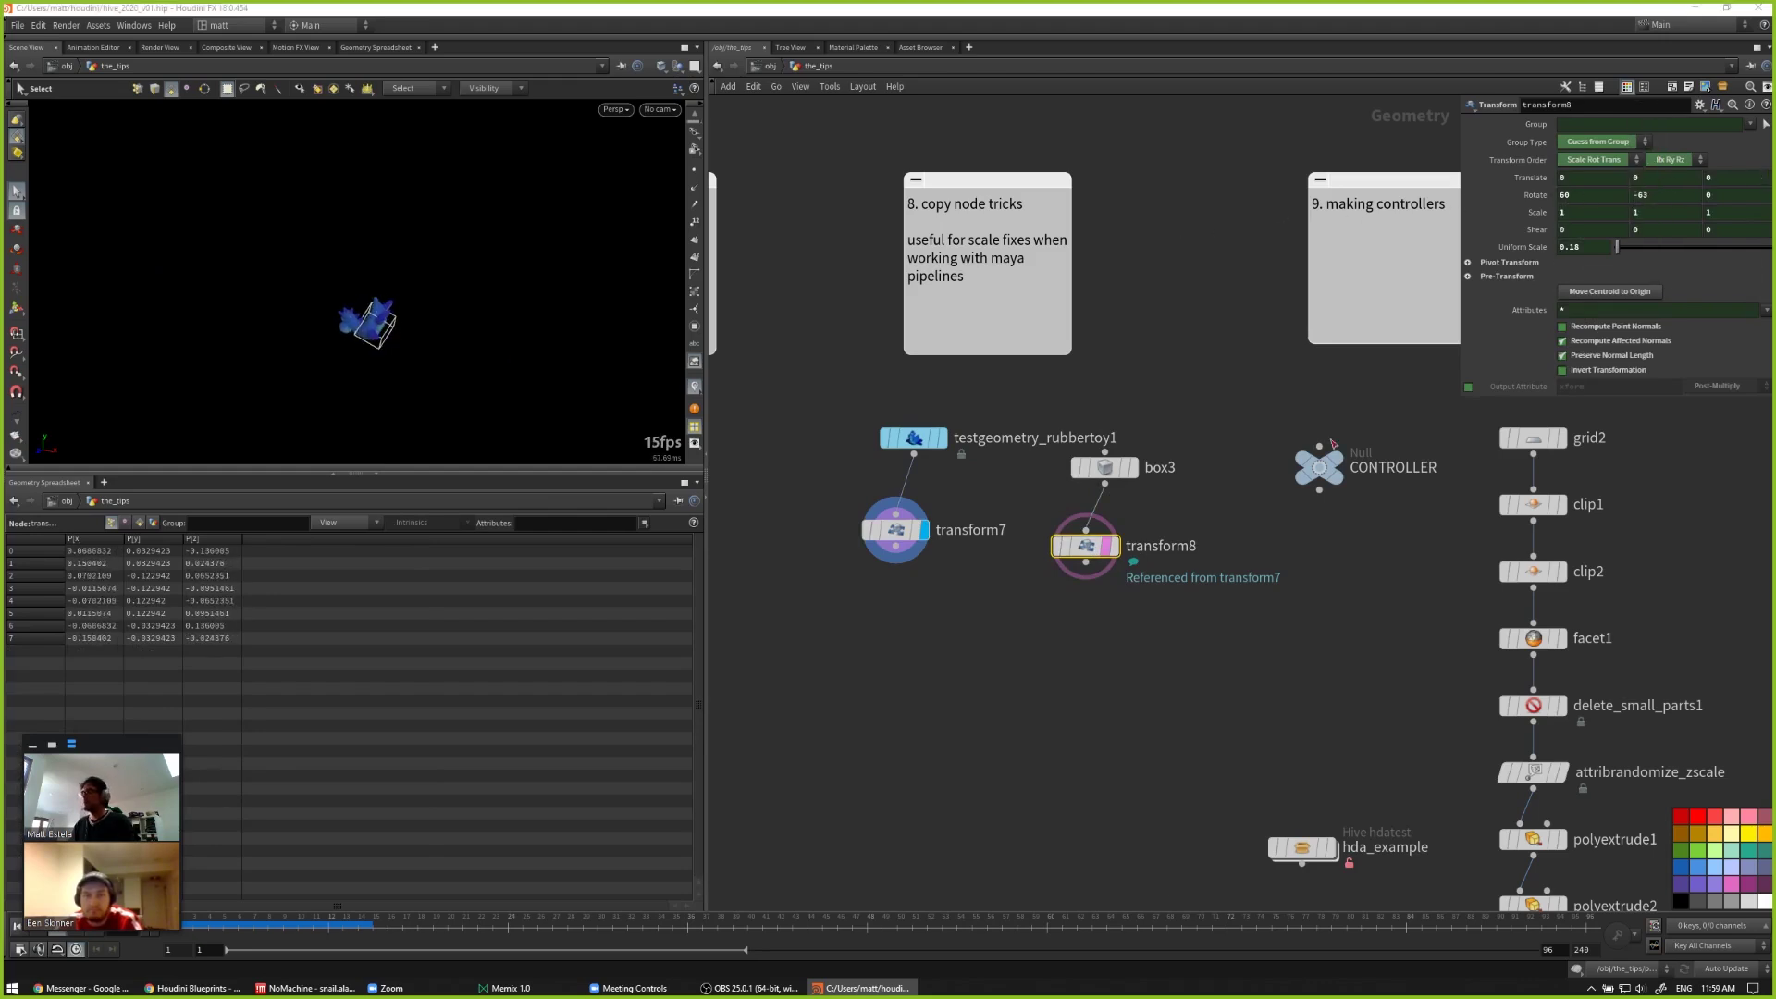
# Step: Delete transform8, then Alt-drag a new reference copy of transform7 and wire box3 into it
pyautogui.click(902, 530)
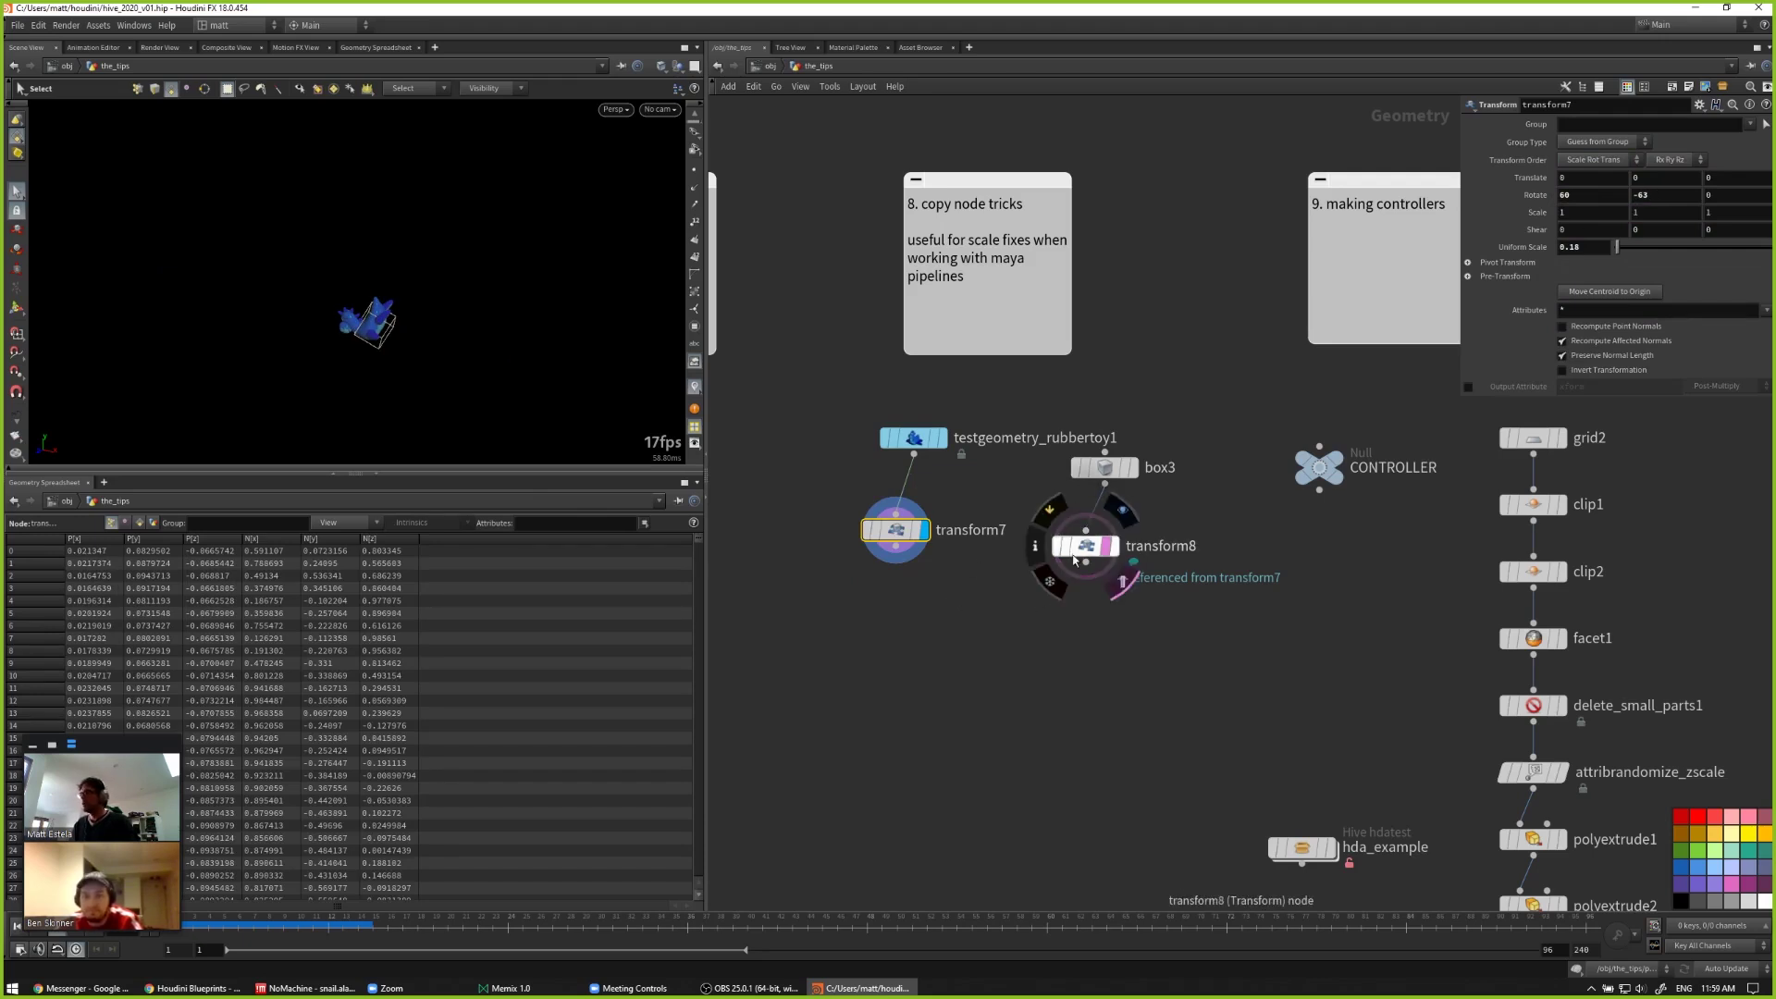
pyautogui.click(1088, 553)
pyautogui.press('Delete')
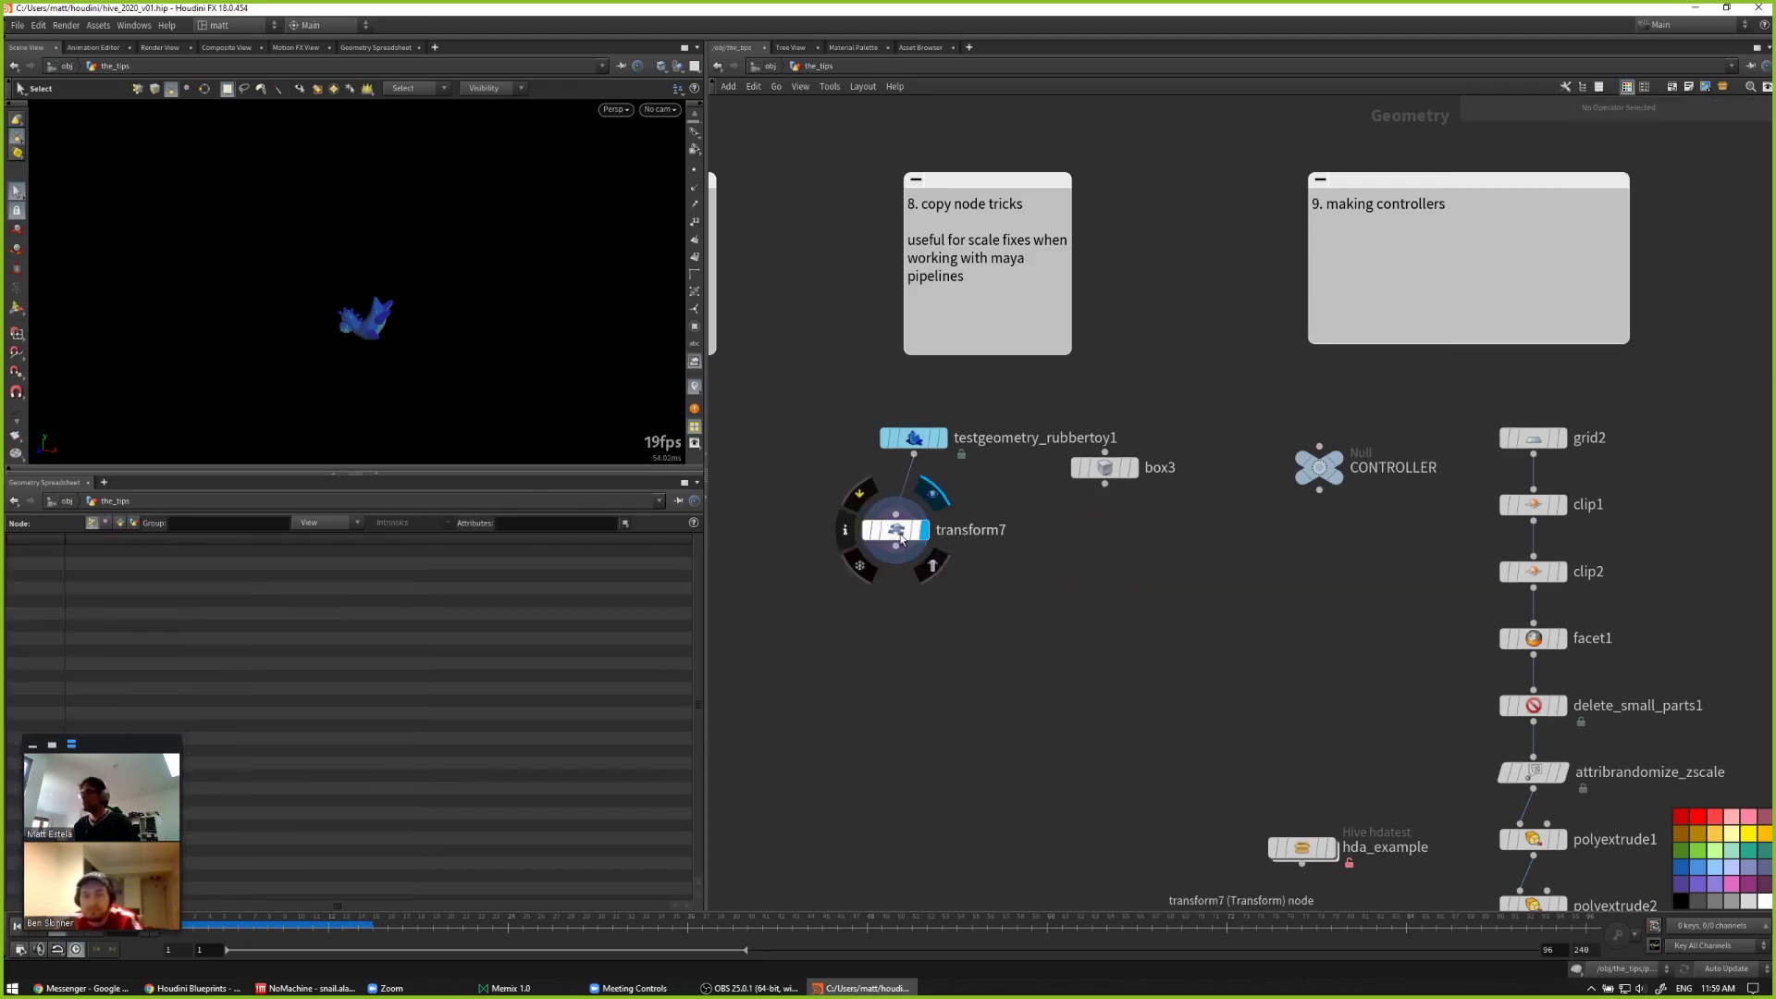
pyautogui.click(902, 532)
pyautogui.moveTo(902, 534)
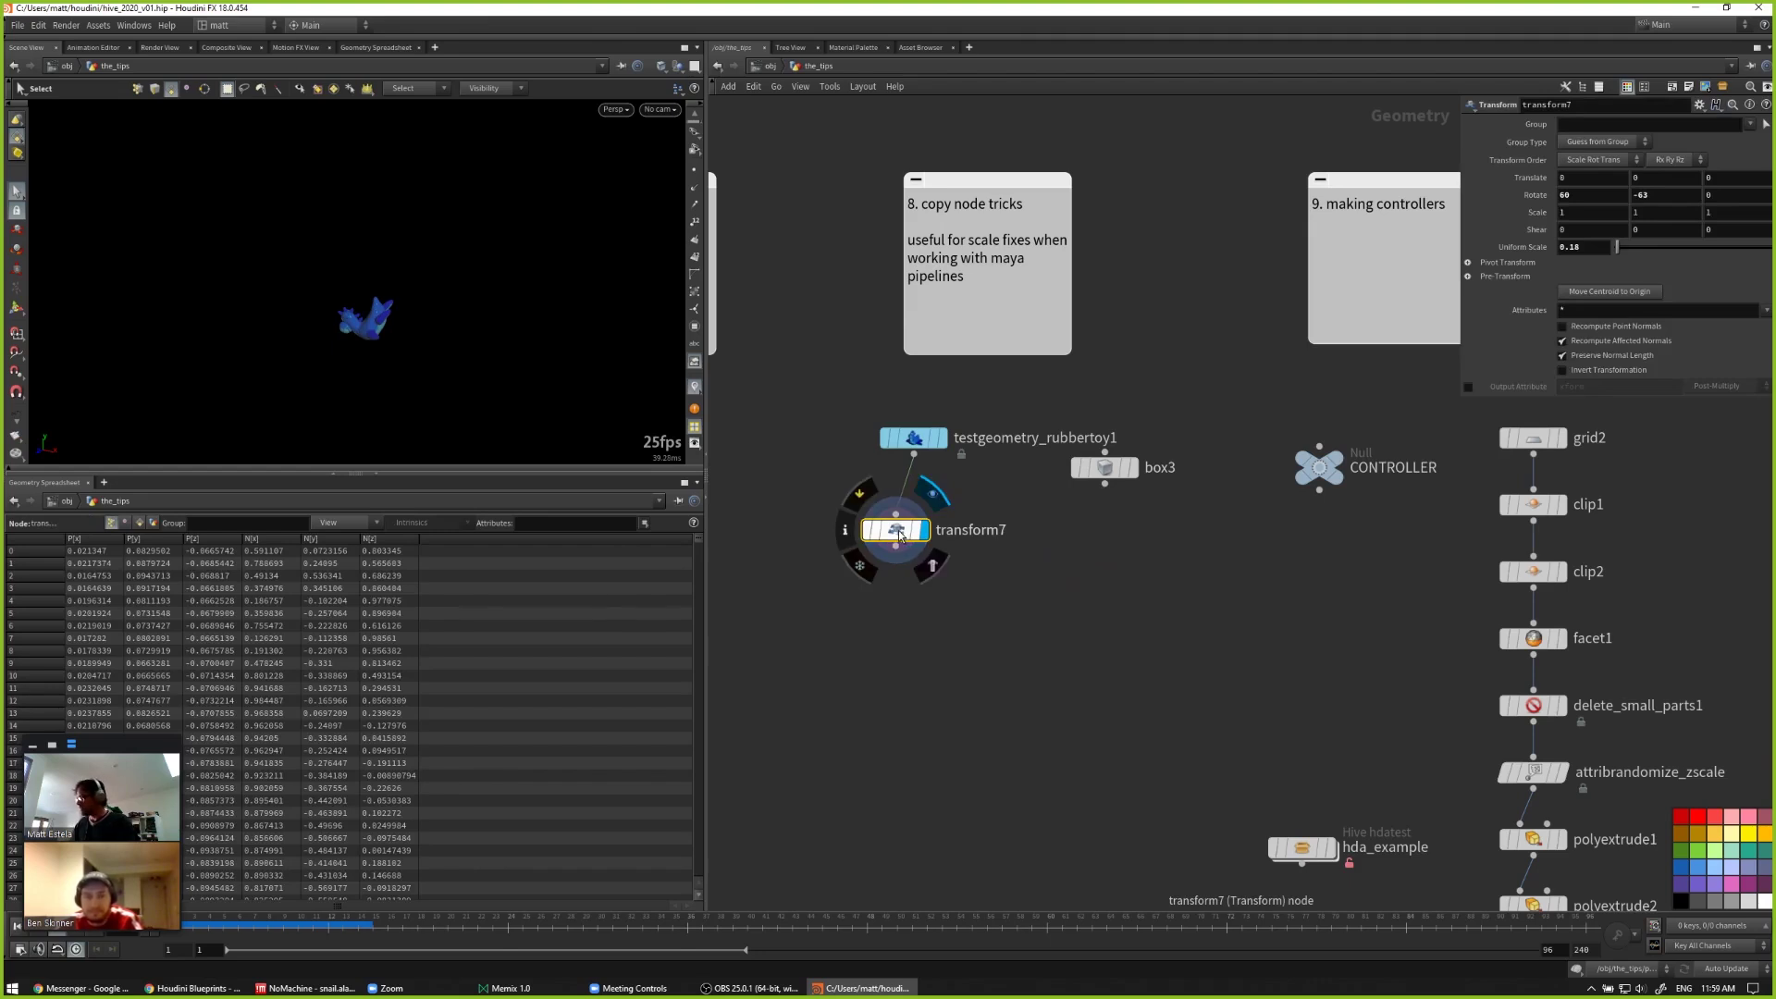
pyautogui.keyDown('alt'); pyautogui.moveTo(902, 534); pyautogui.dragTo(1117, 580); pyautogui.keyUp('alt')
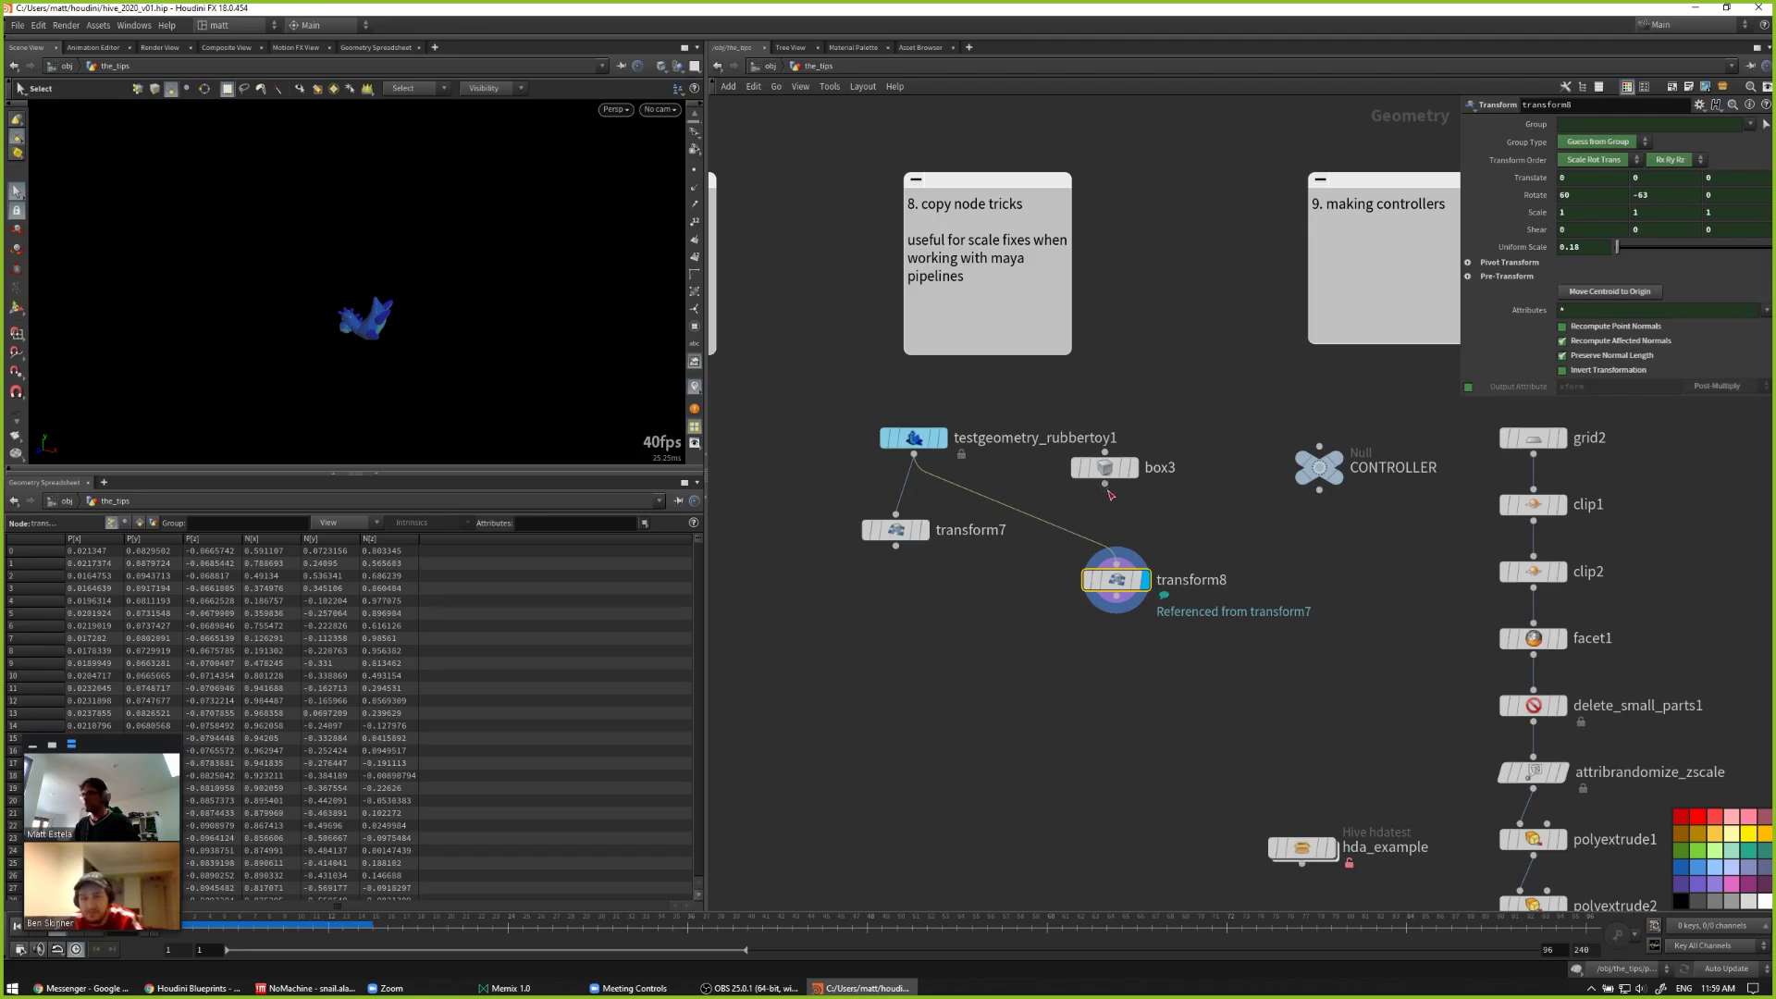
pyautogui.moveTo(1104, 479); pyautogui.dragTo(1103, 574)
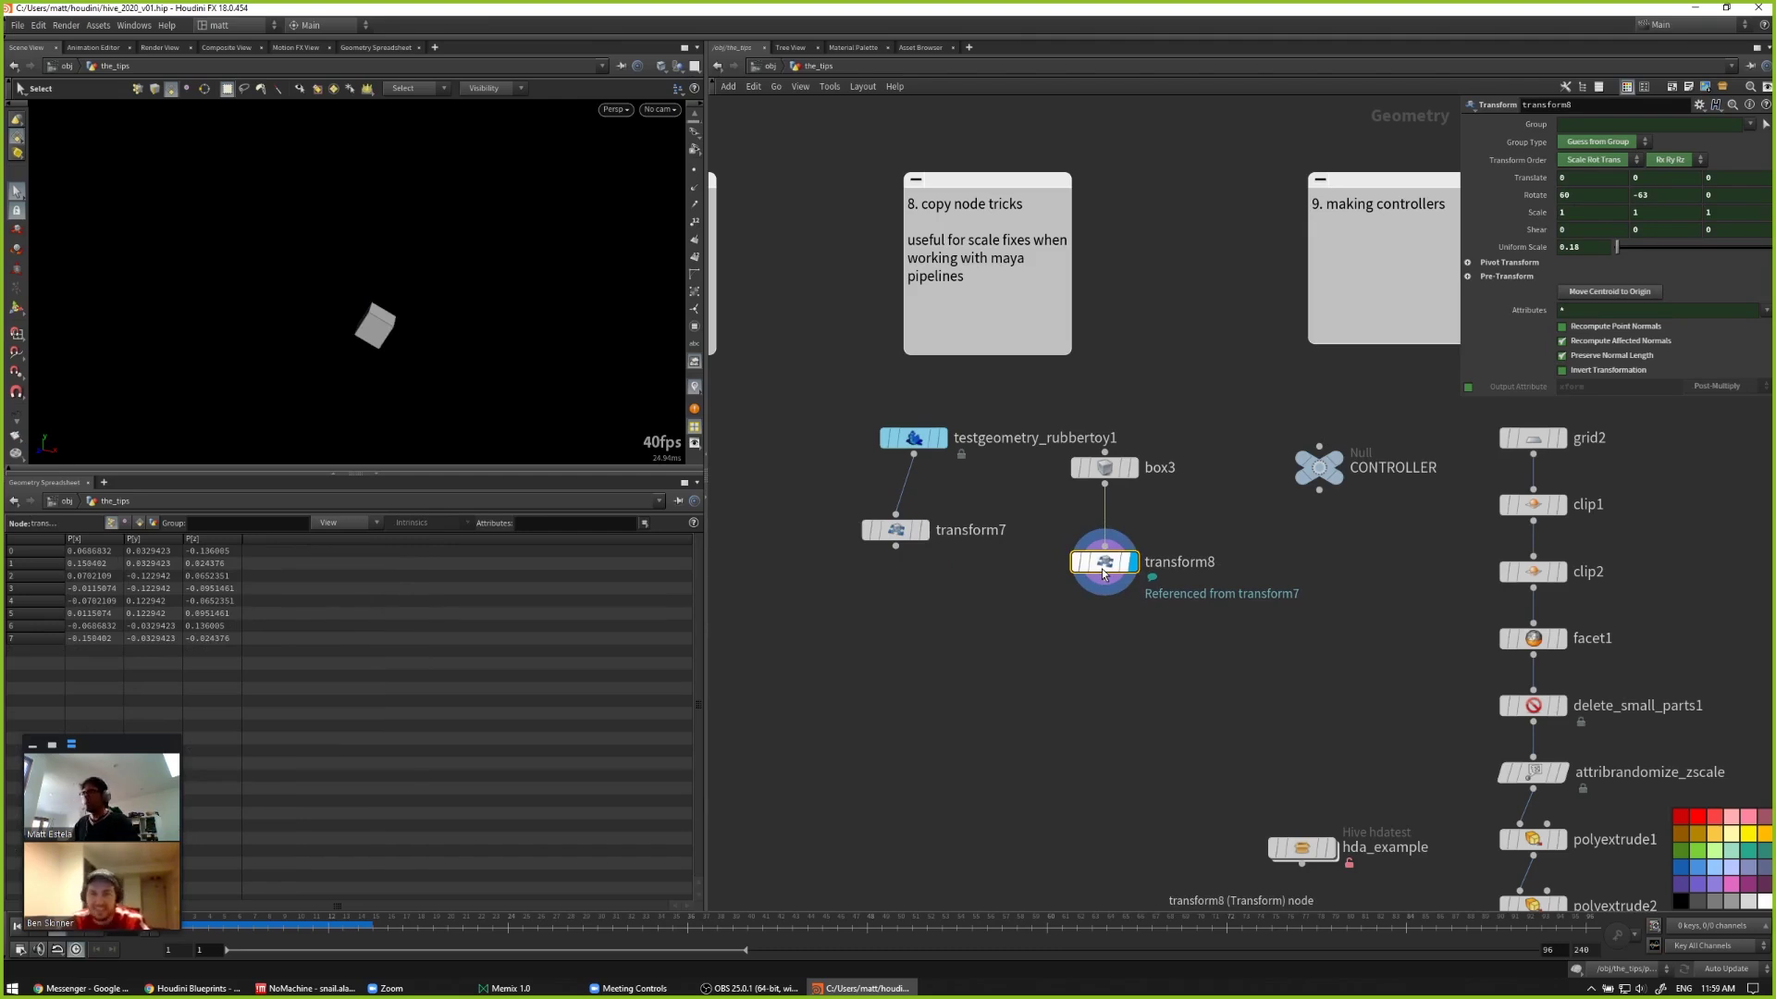
# Step: Delete transform8 and transform7, and display testgeometry_rubbertoy1 again
pyautogui.press('Delete')
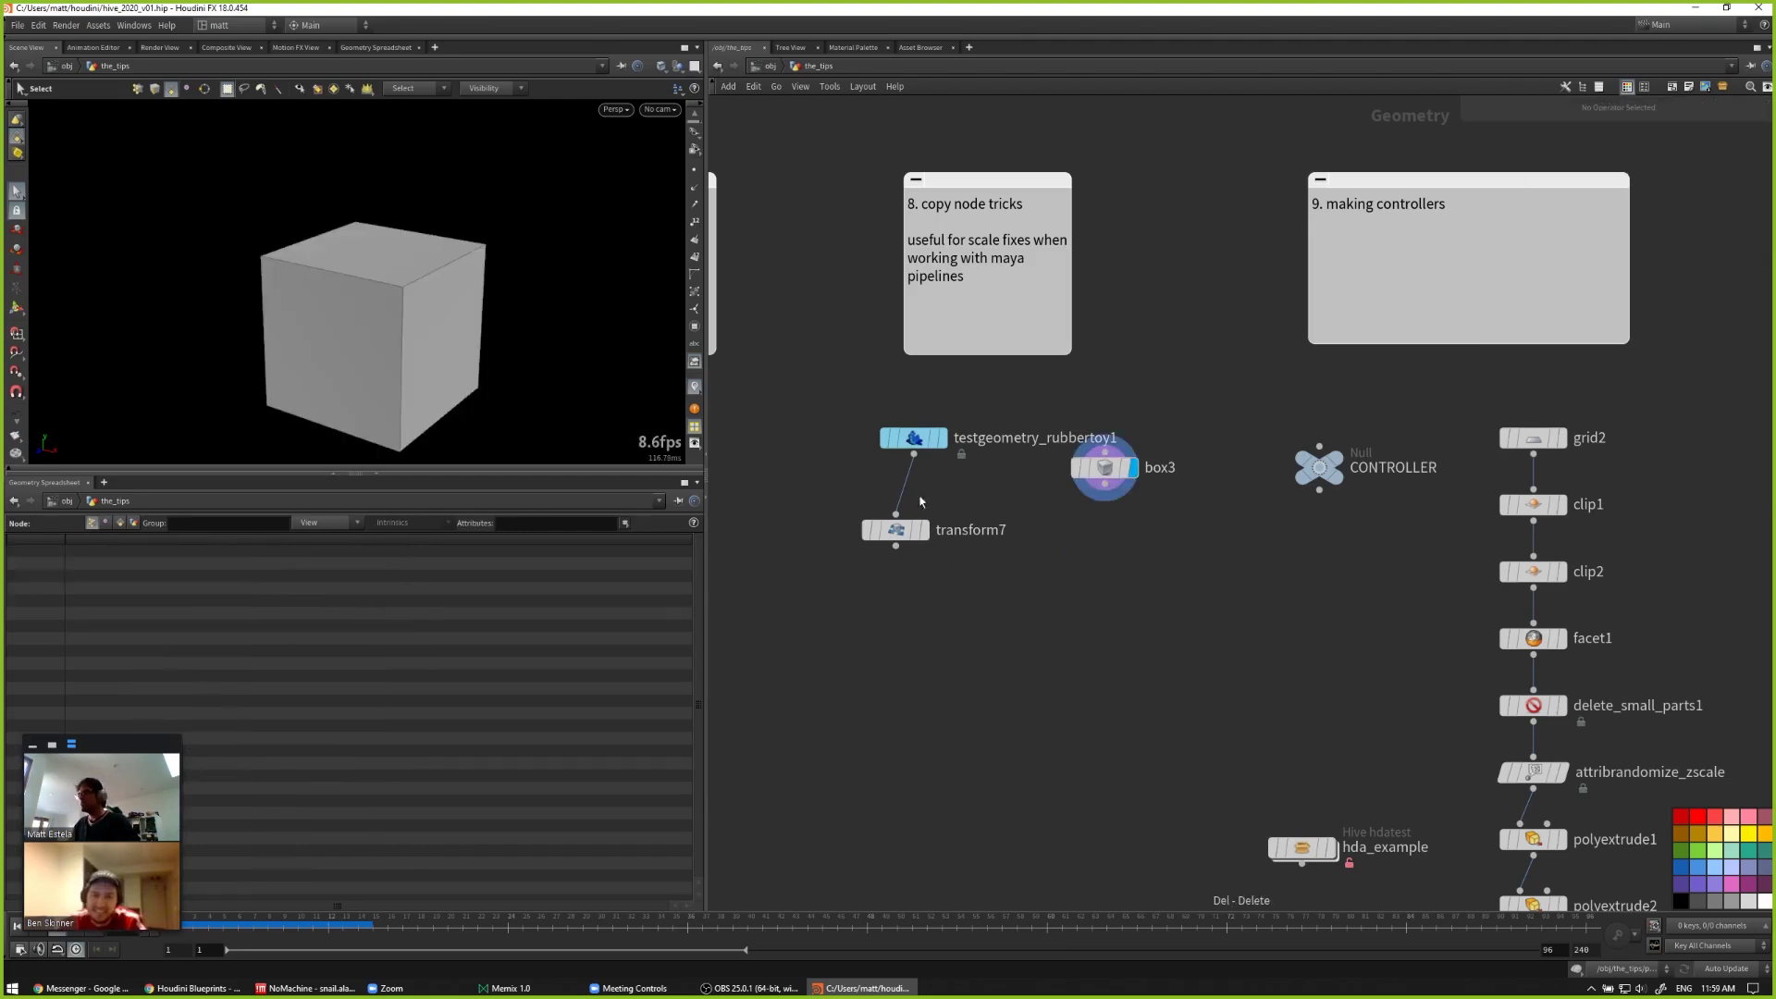
pyautogui.click(914, 439)
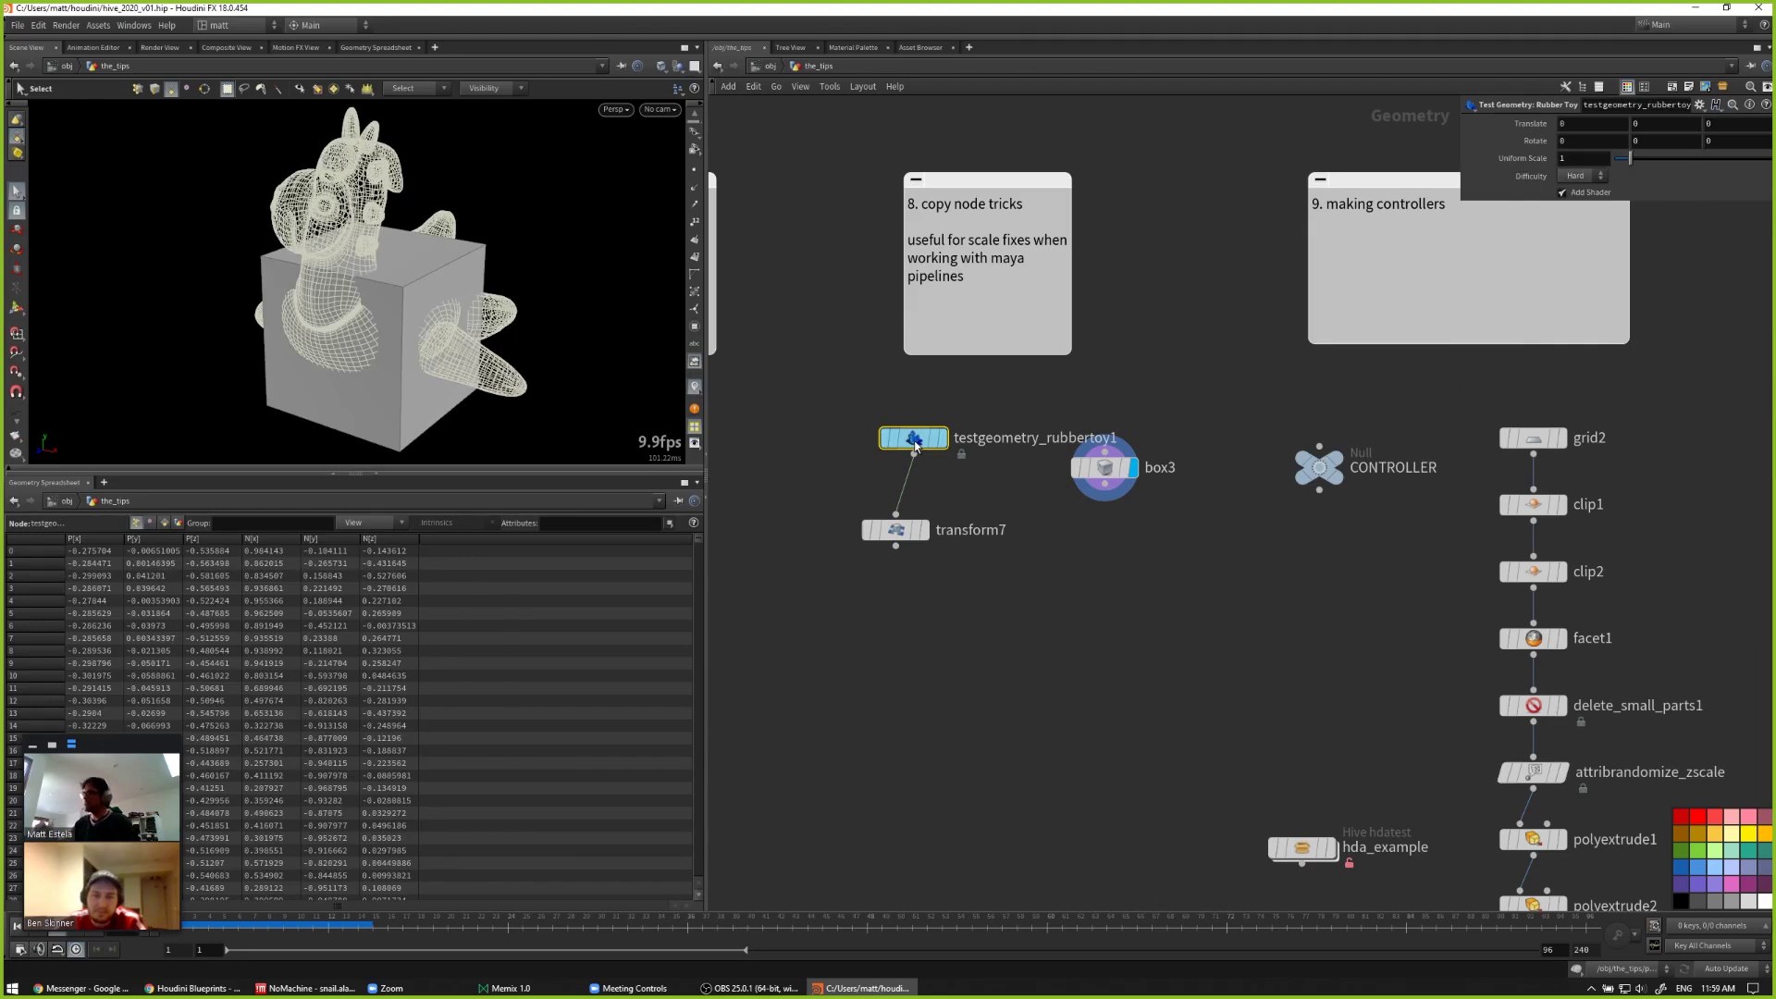
pyautogui.click(895, 529)
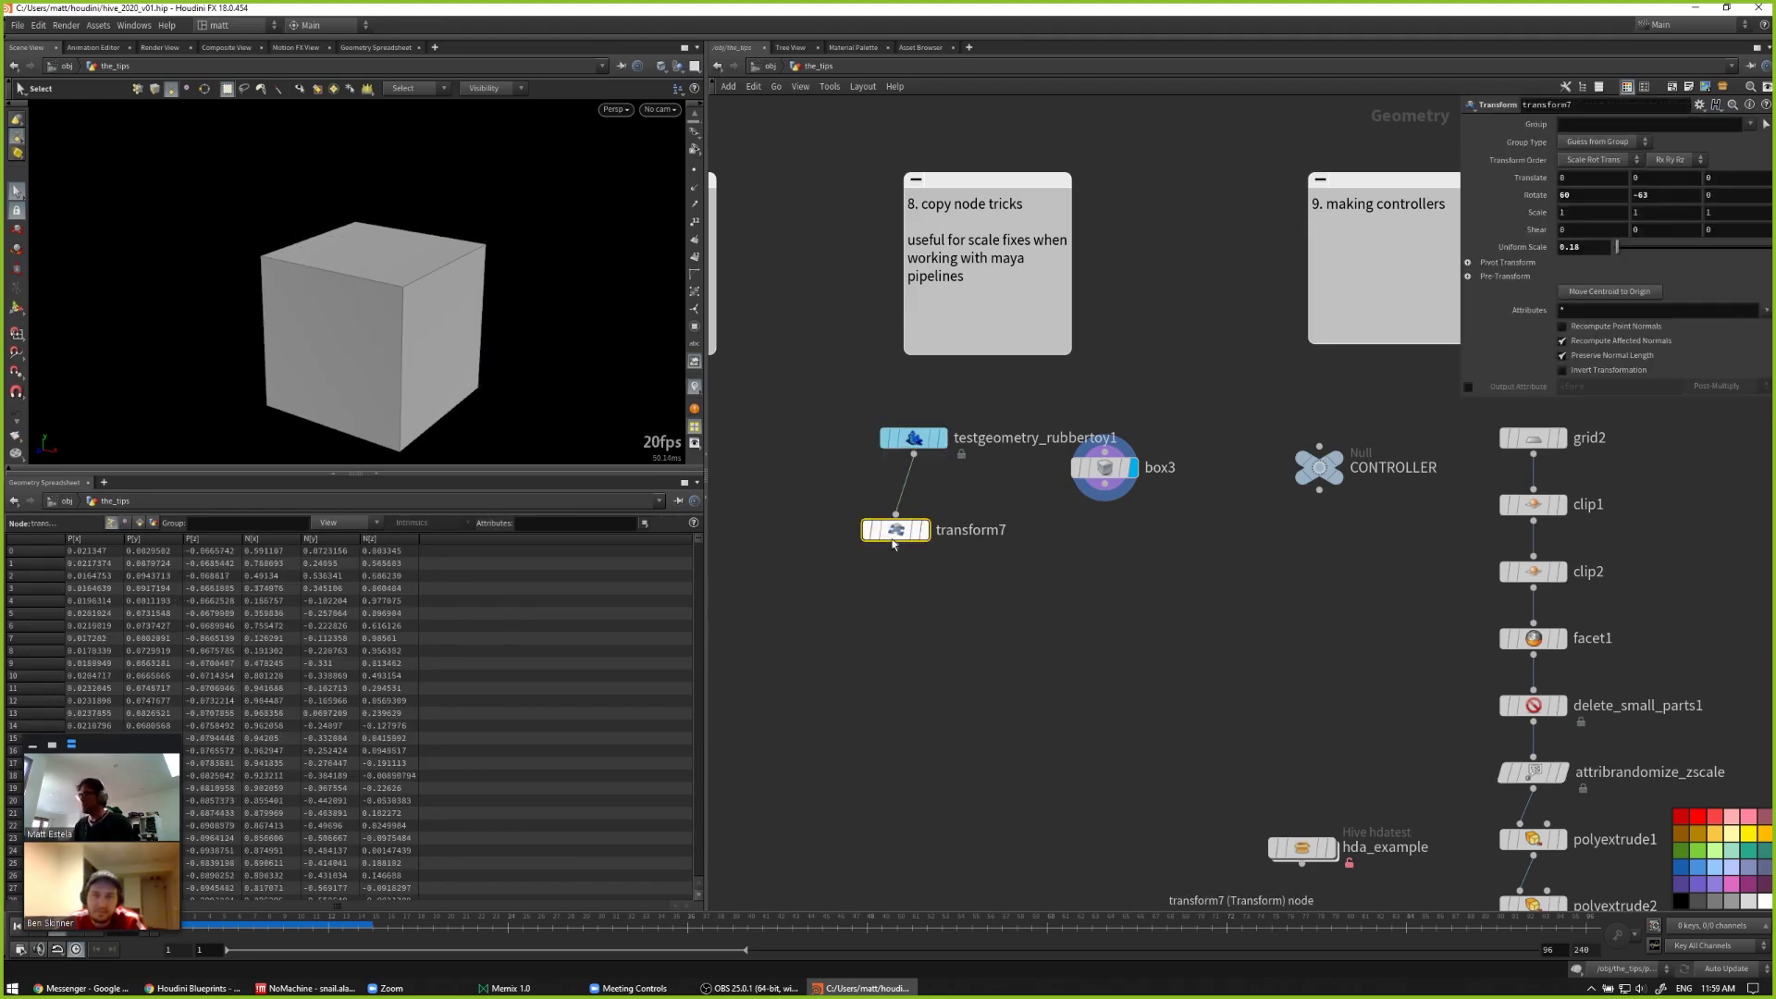
pyautogui.press('Delete')
pyautogui.click(902, 442)
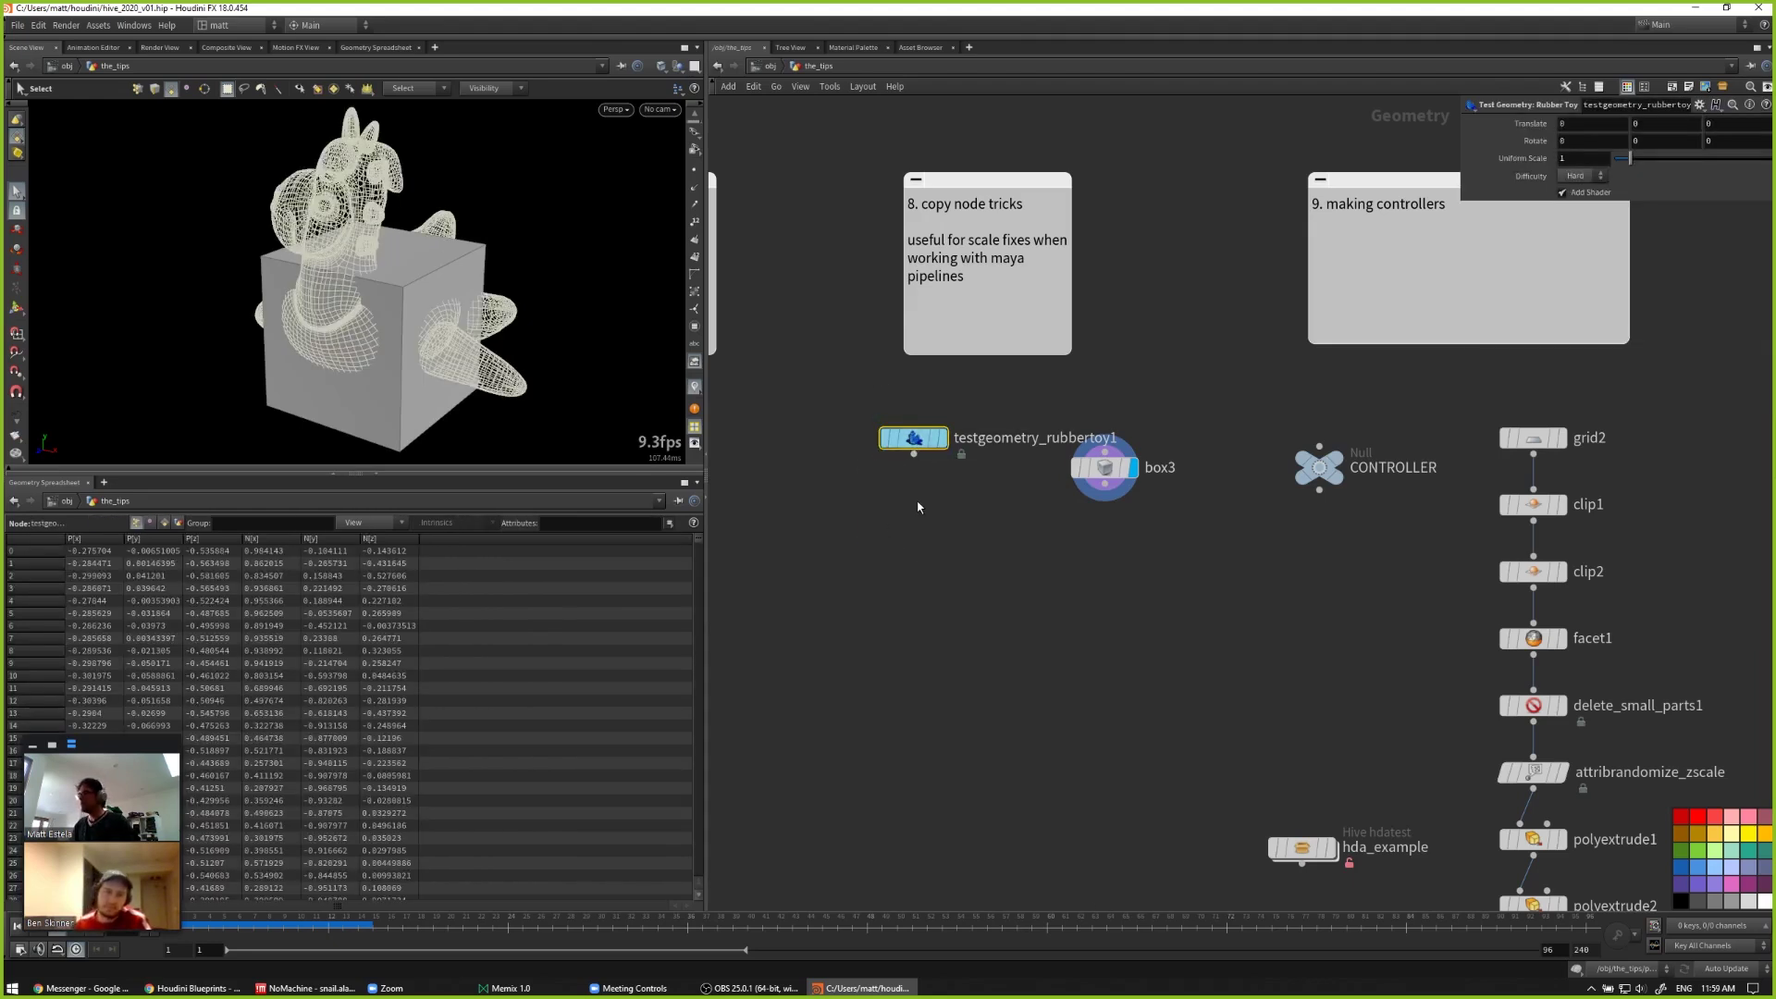
pyautogui.press('r')
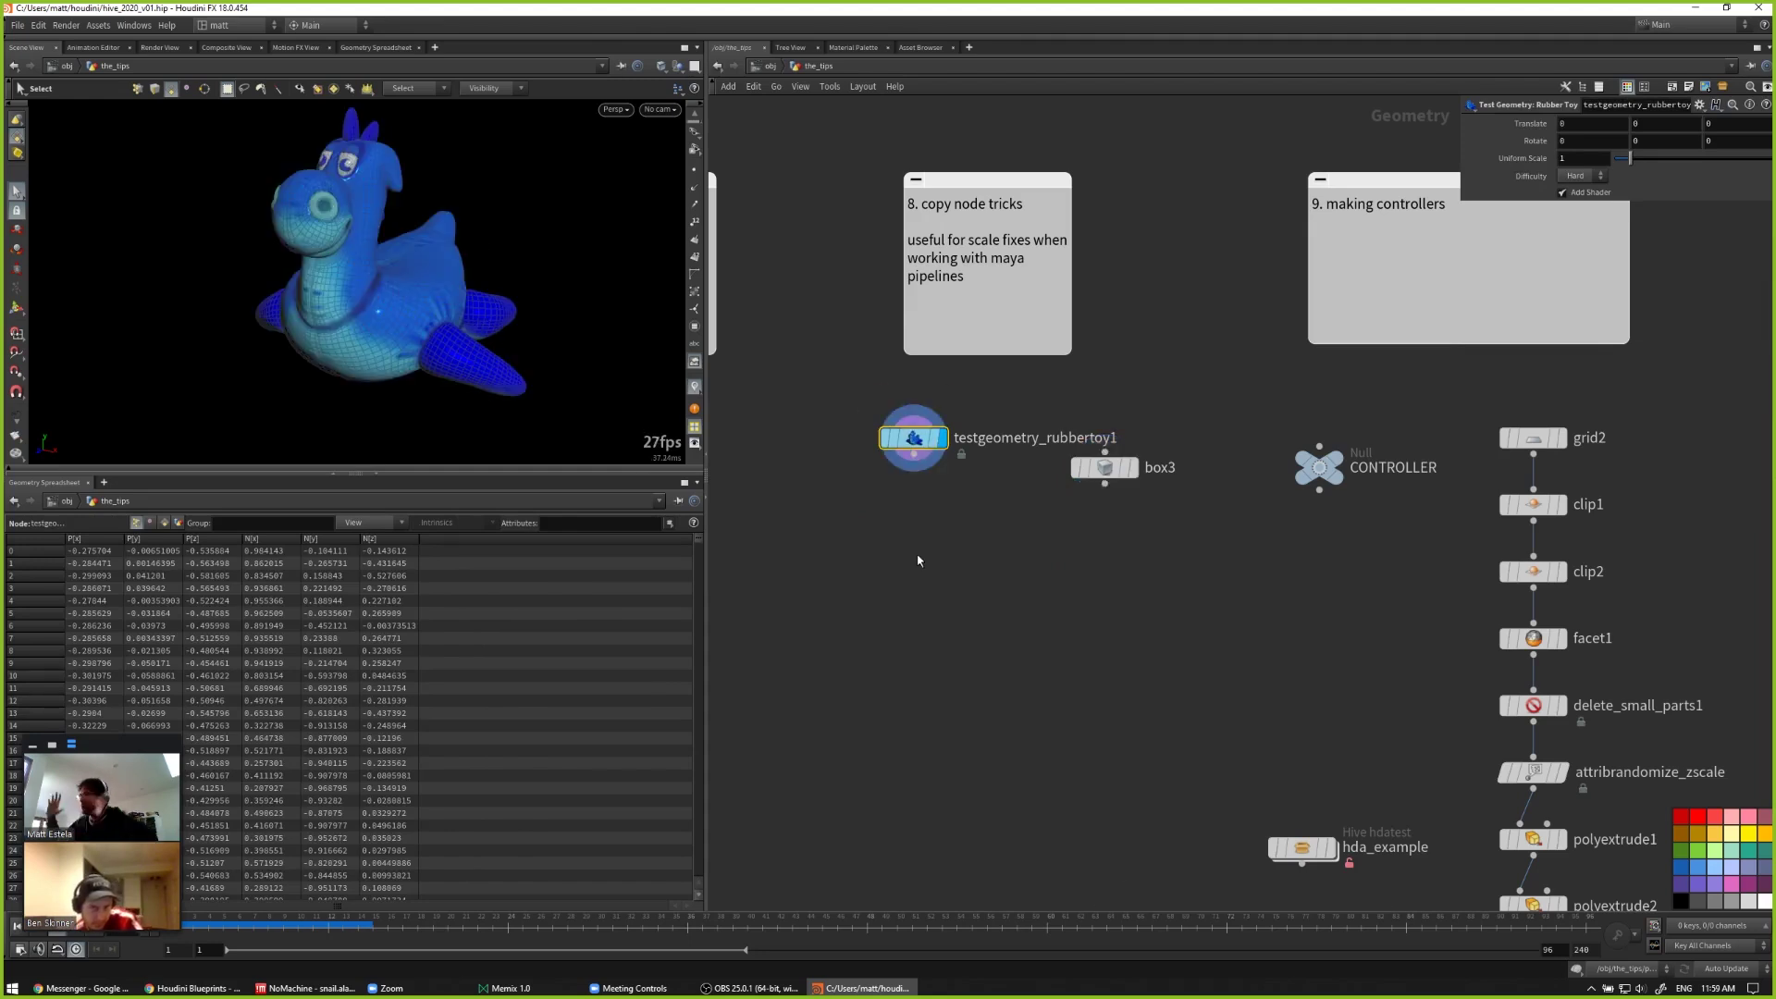
# Step: Add transform7 with uniform scale 0.1 and Translate X 0.4, then Alt-drag a reference copy below
pyautogui.press('Tab')
pyautogui.write('tran')
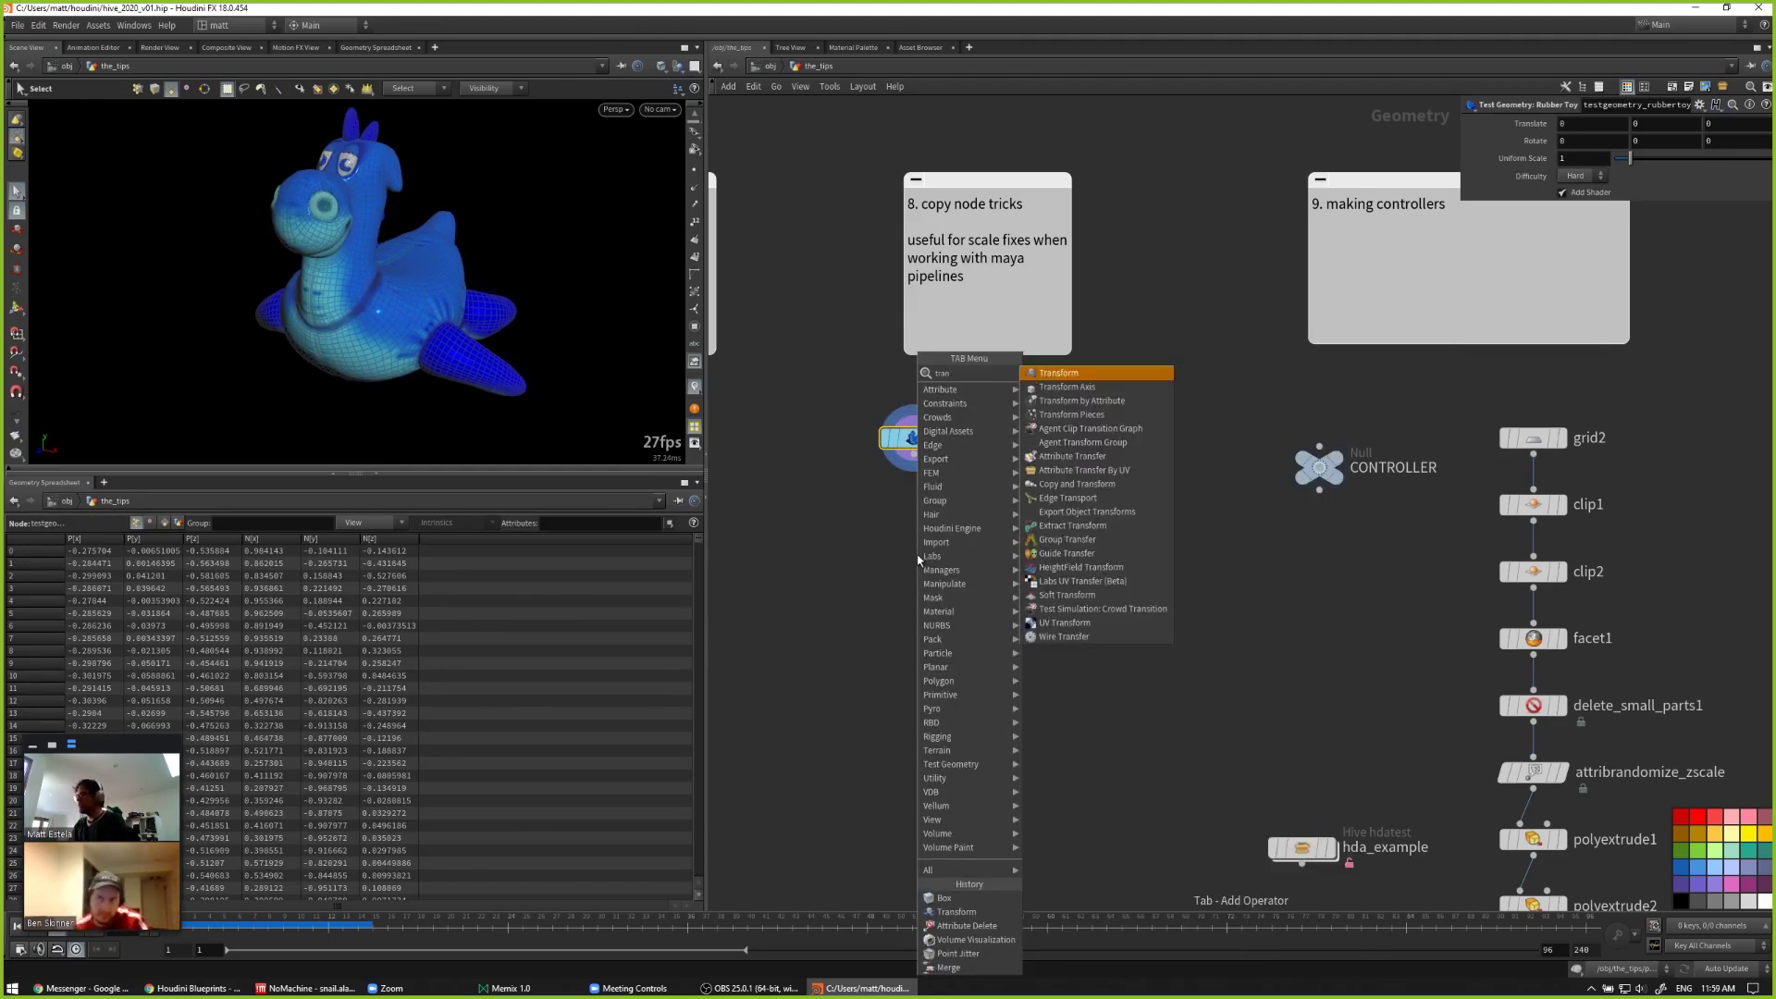
pyautogui.press('Return')
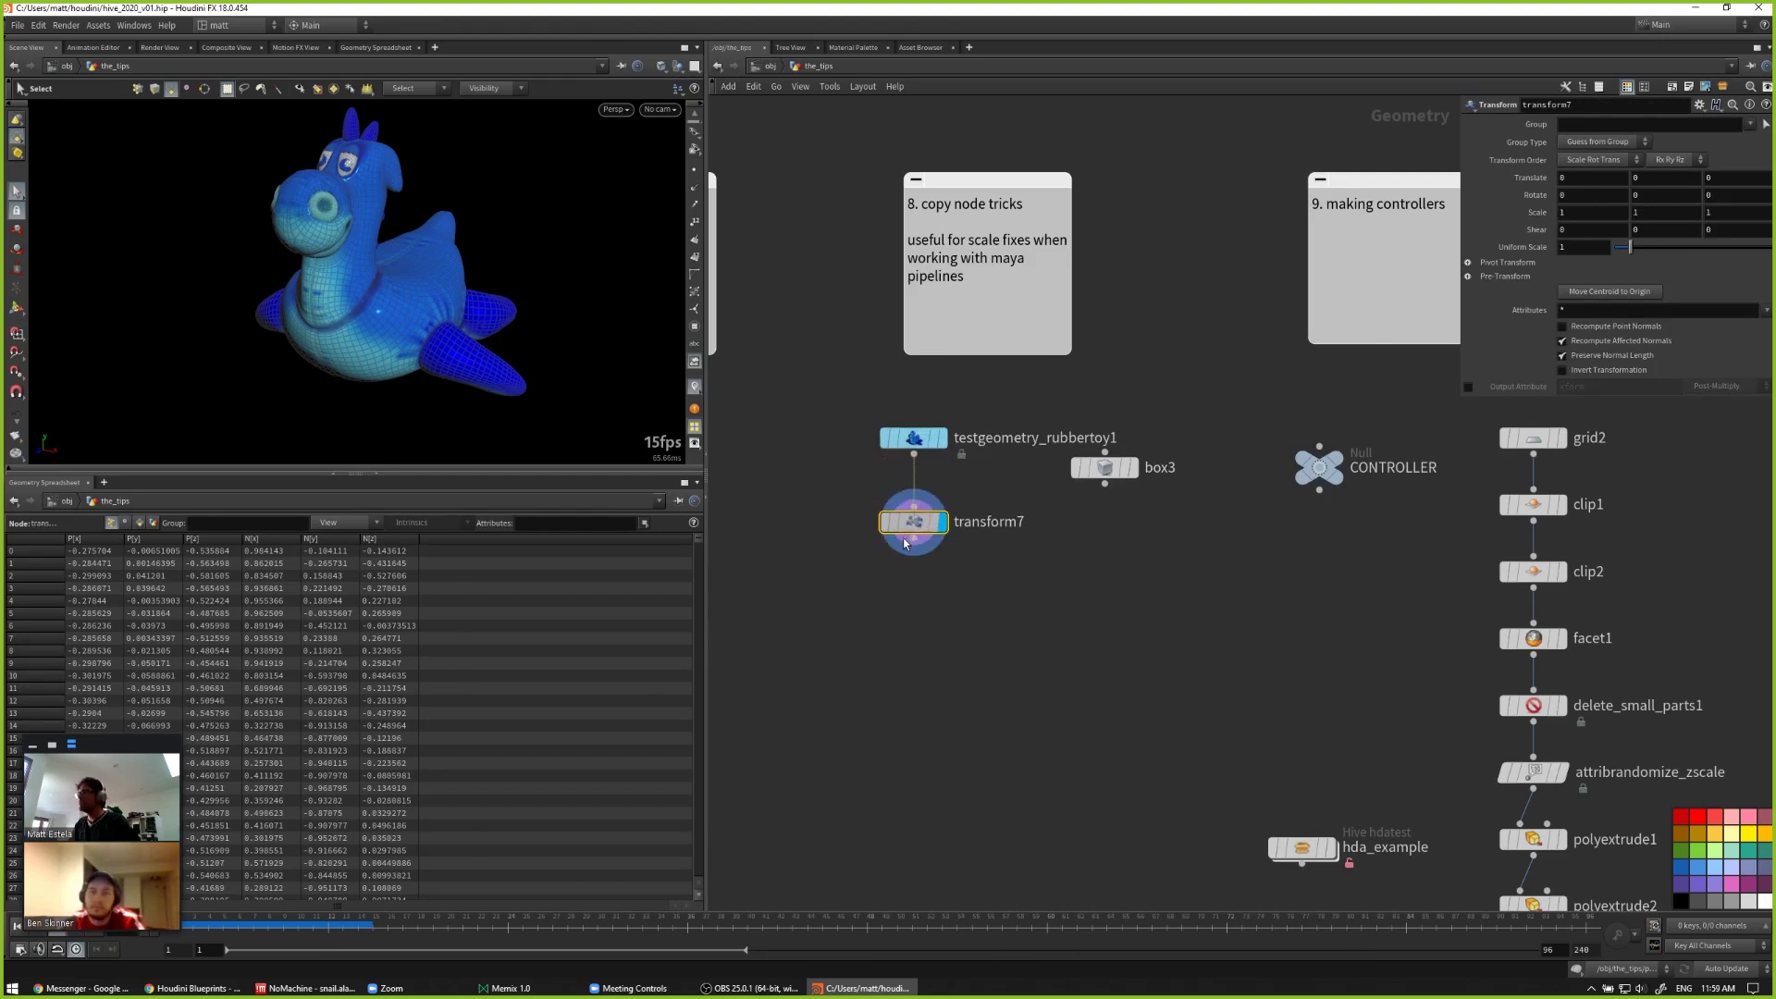
pyautogui.click(912, 558)
pyautogui.click(1572, 252)
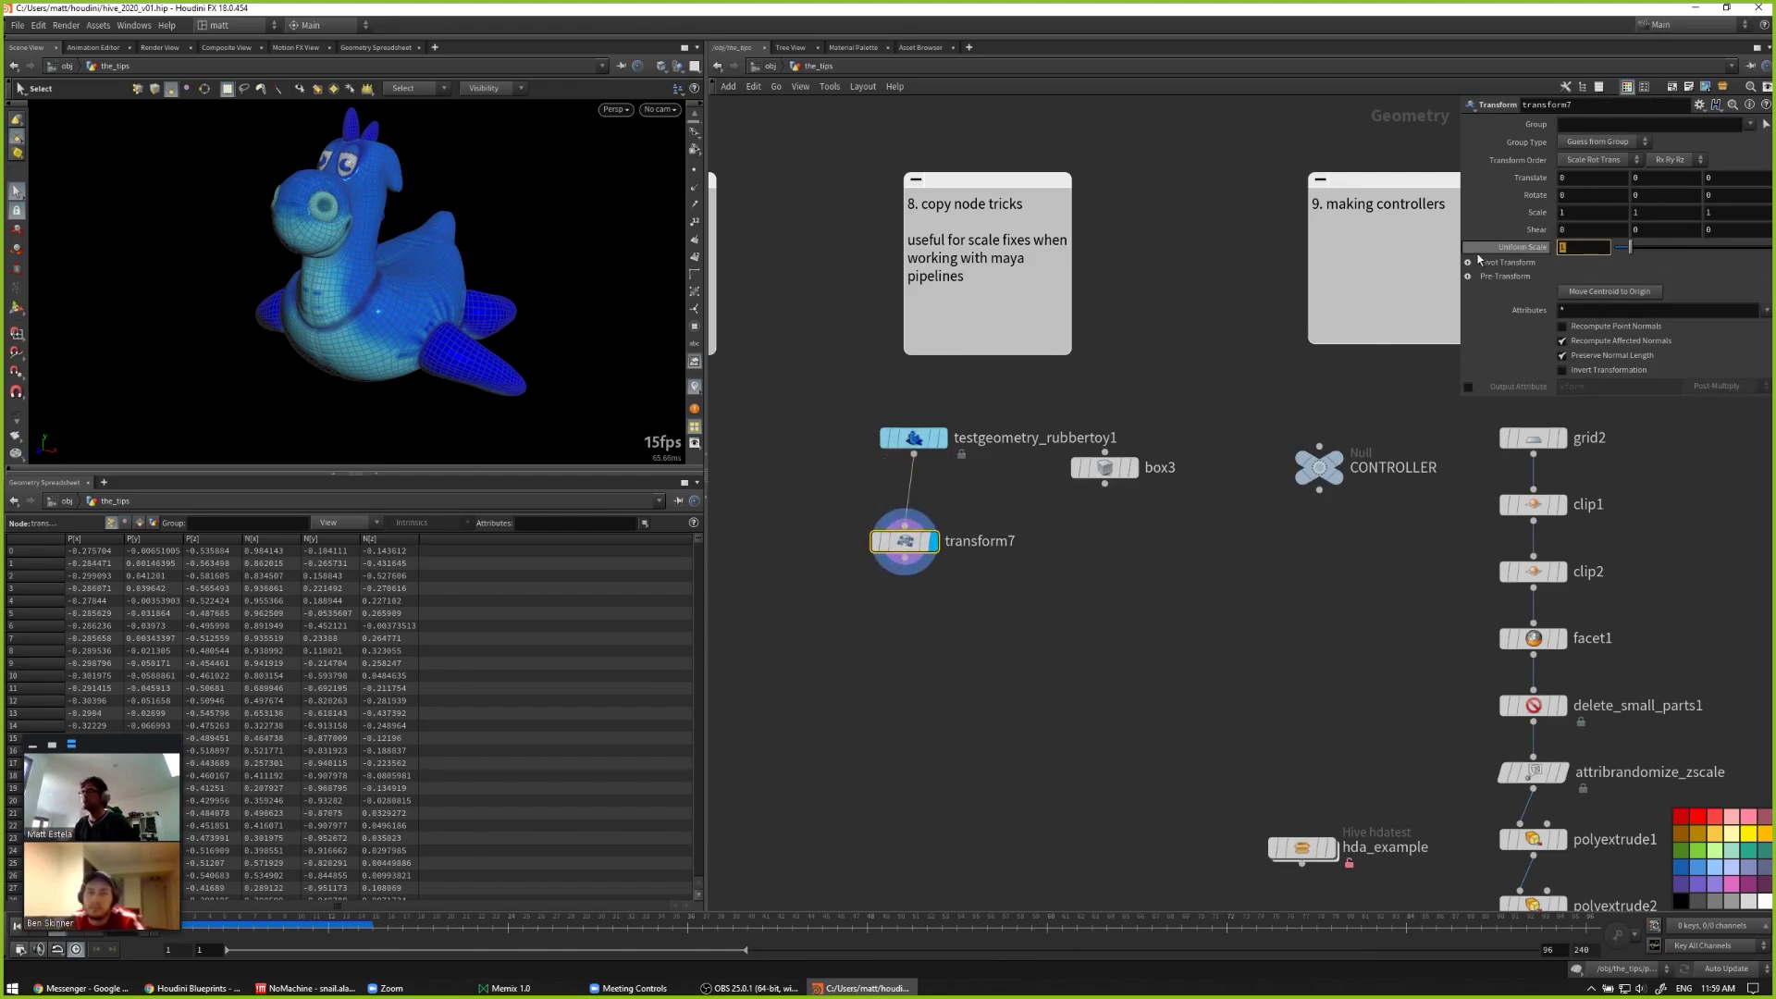
pyautogui.write('0.1')
pyautogui.press('Return')
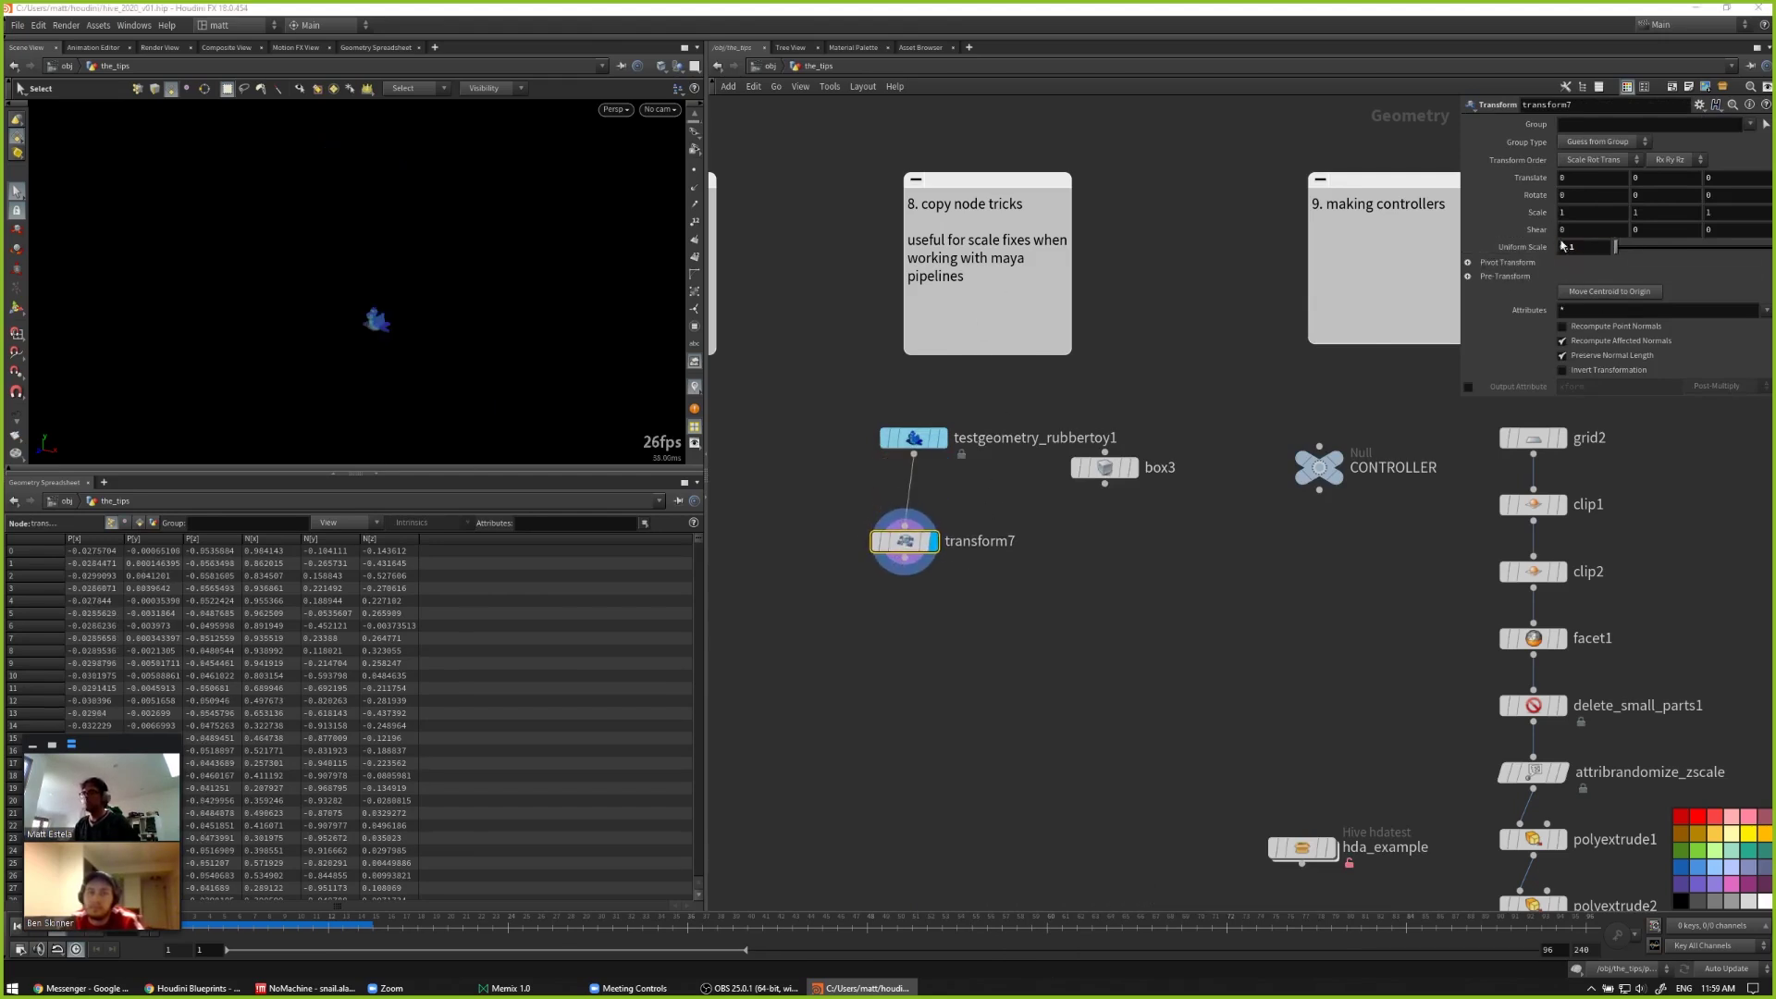
pyautogui.moveTo(1577, 178); pyautogui.dragTo(1721, 174, button='middle')
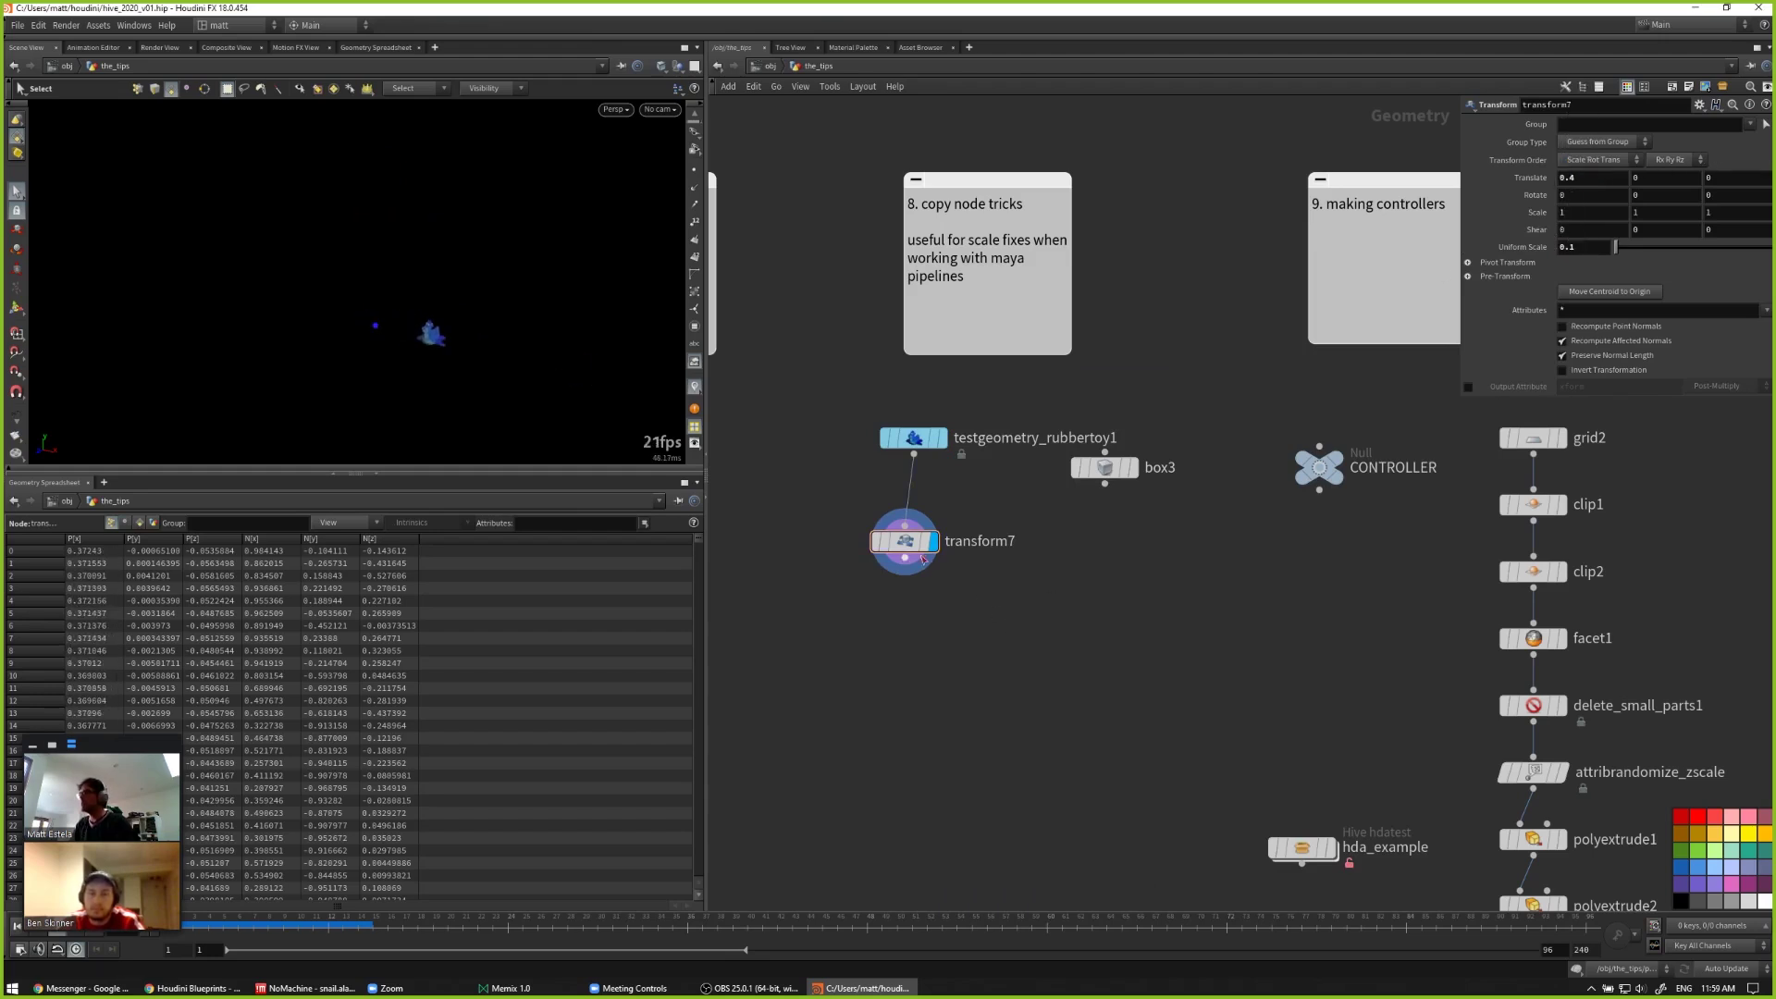
pyautogui.moveTo(903, 552); pyautogui.dragTo(913, 533)
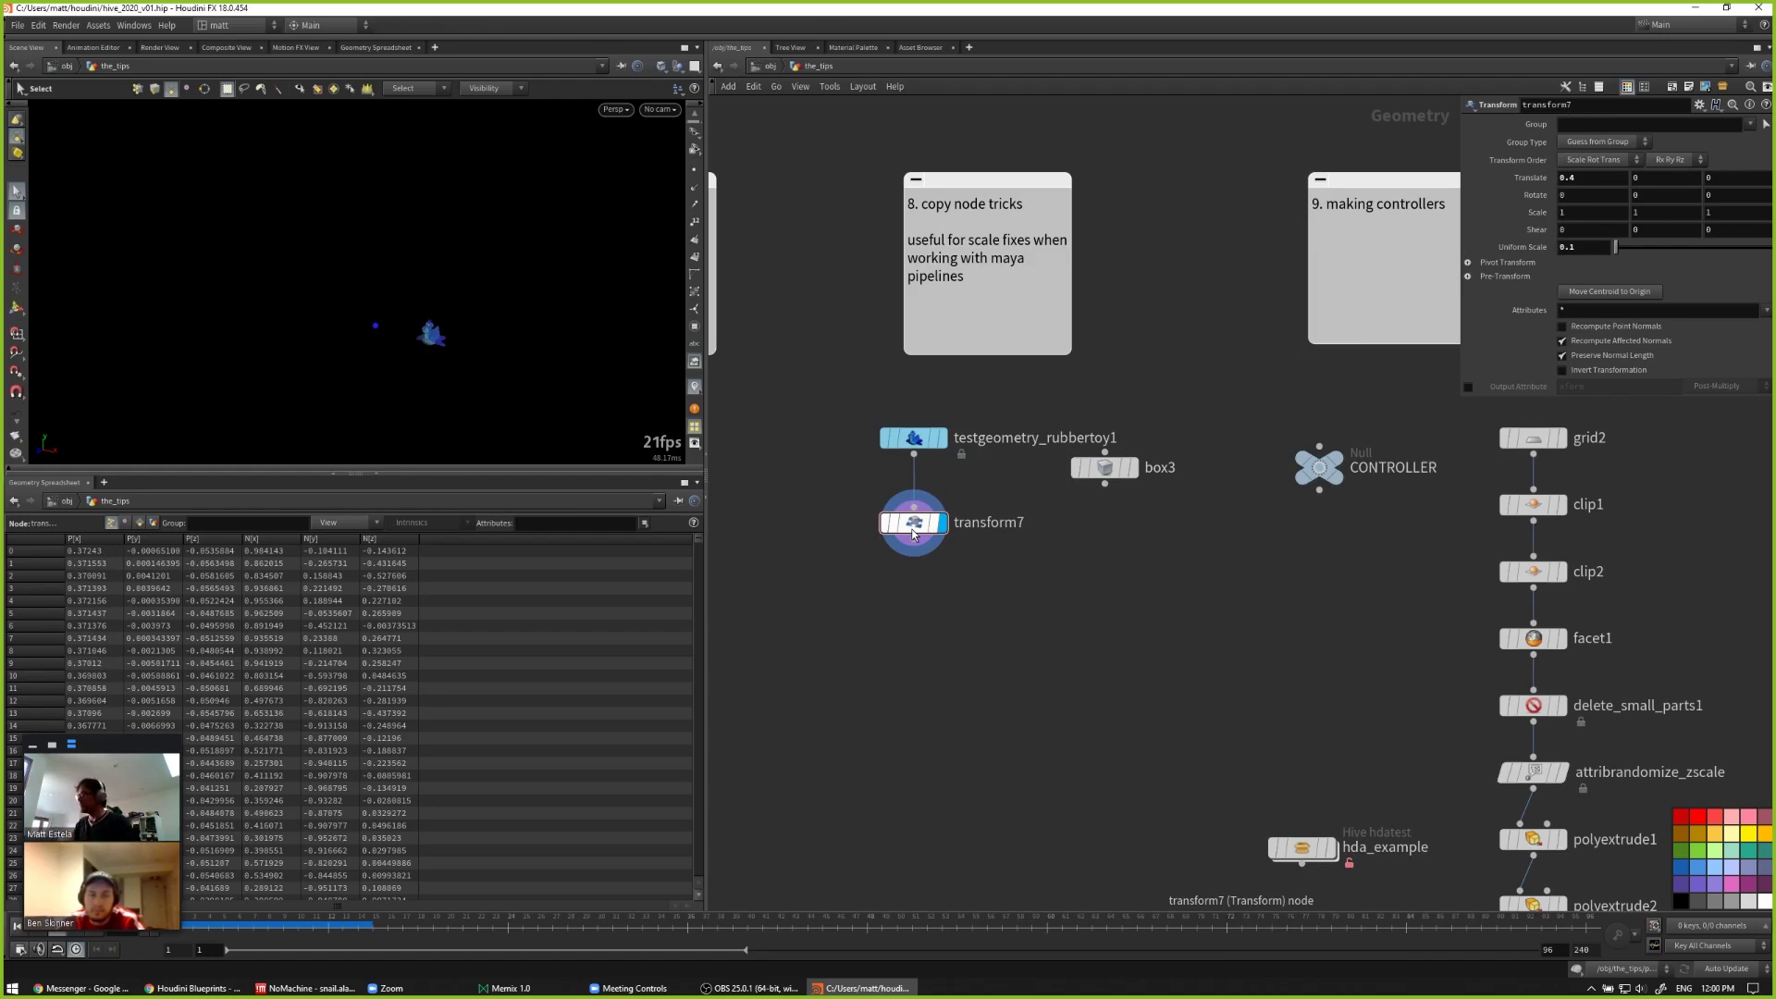
pyautogui.keyDown('alt'); pyautogui.moveTo(913, 534); pyautogui.dragTo(904, 745); pyautogui.keyUp('alt')
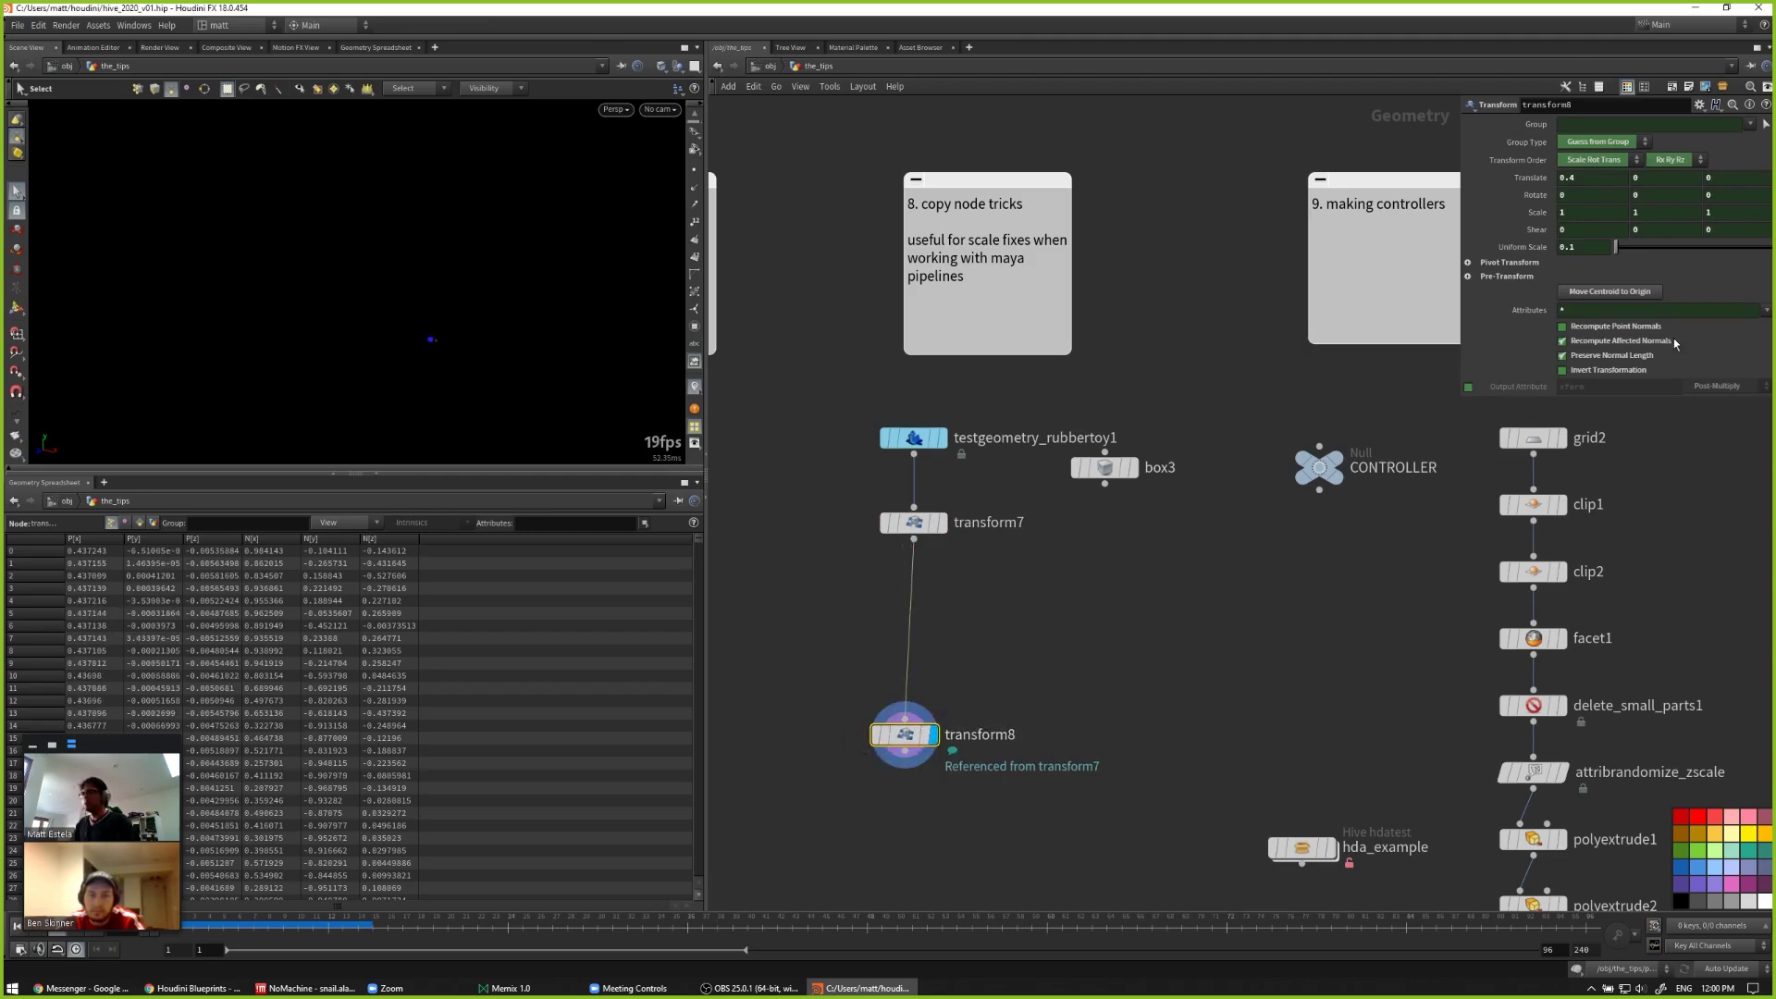
# Step: Turn on Invert Transformation on transform8
pyautogui.rightClick(1587, 373)
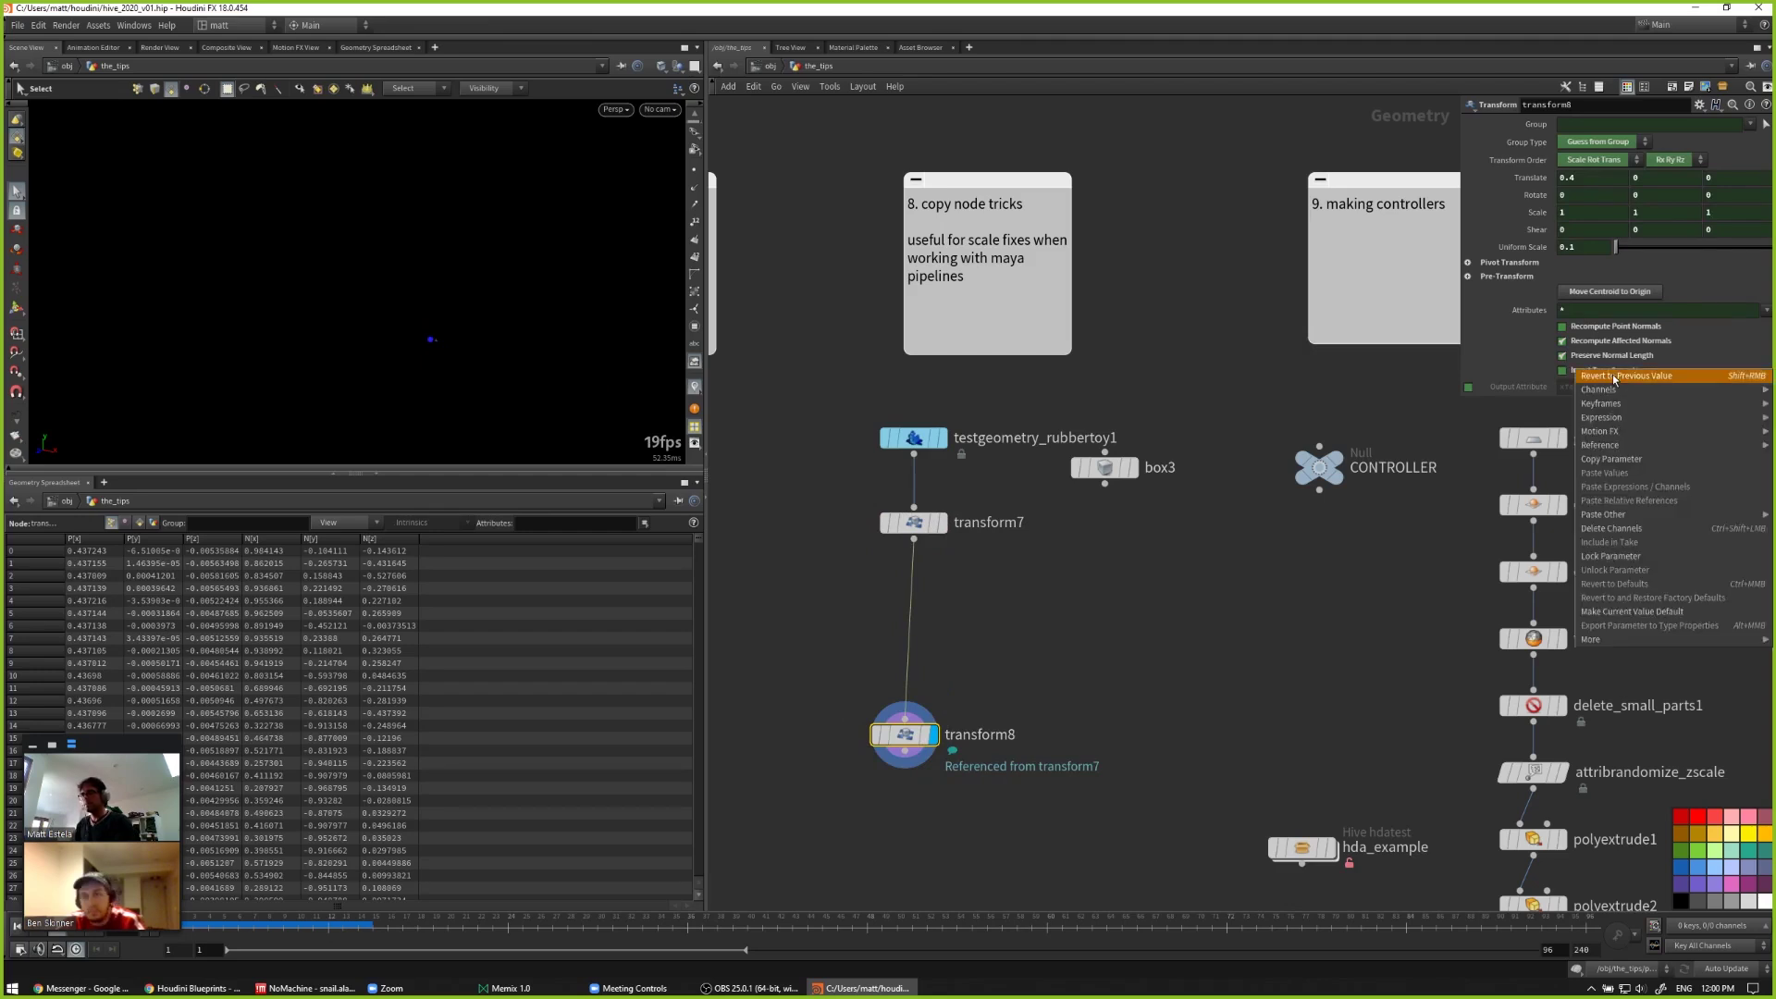
pyautogui.moveTo(1633, 523)
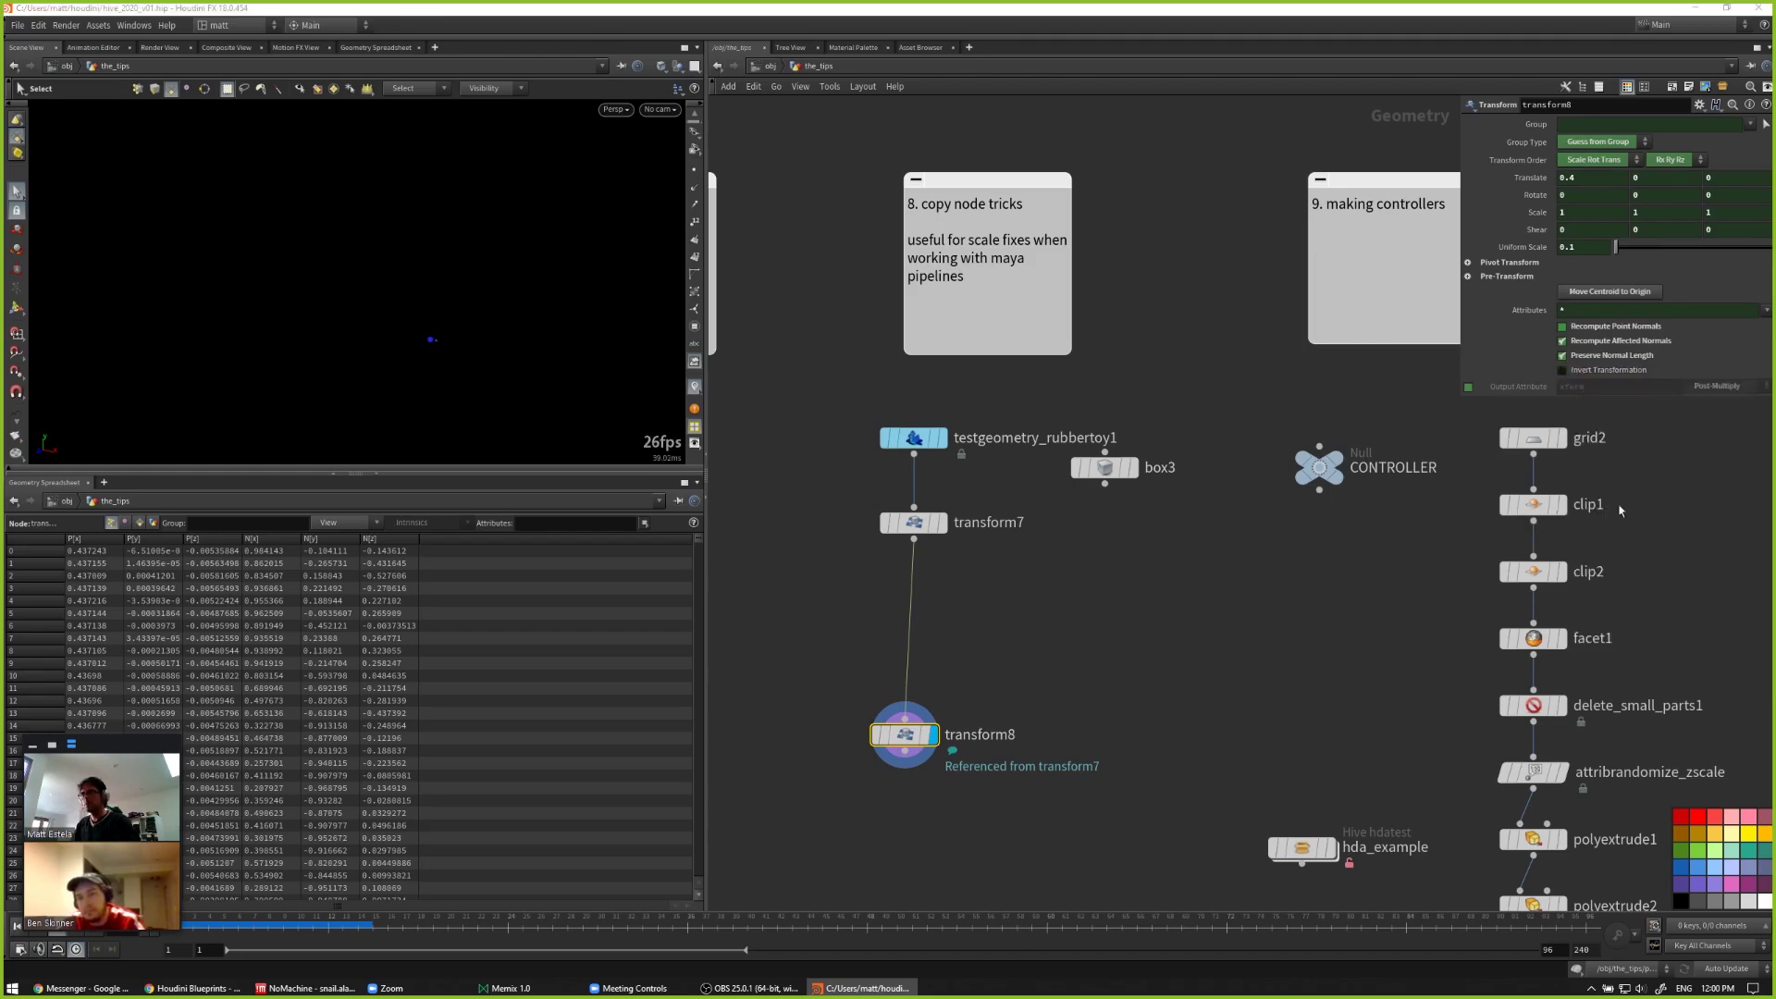
pyautogui.click(1595, 372)
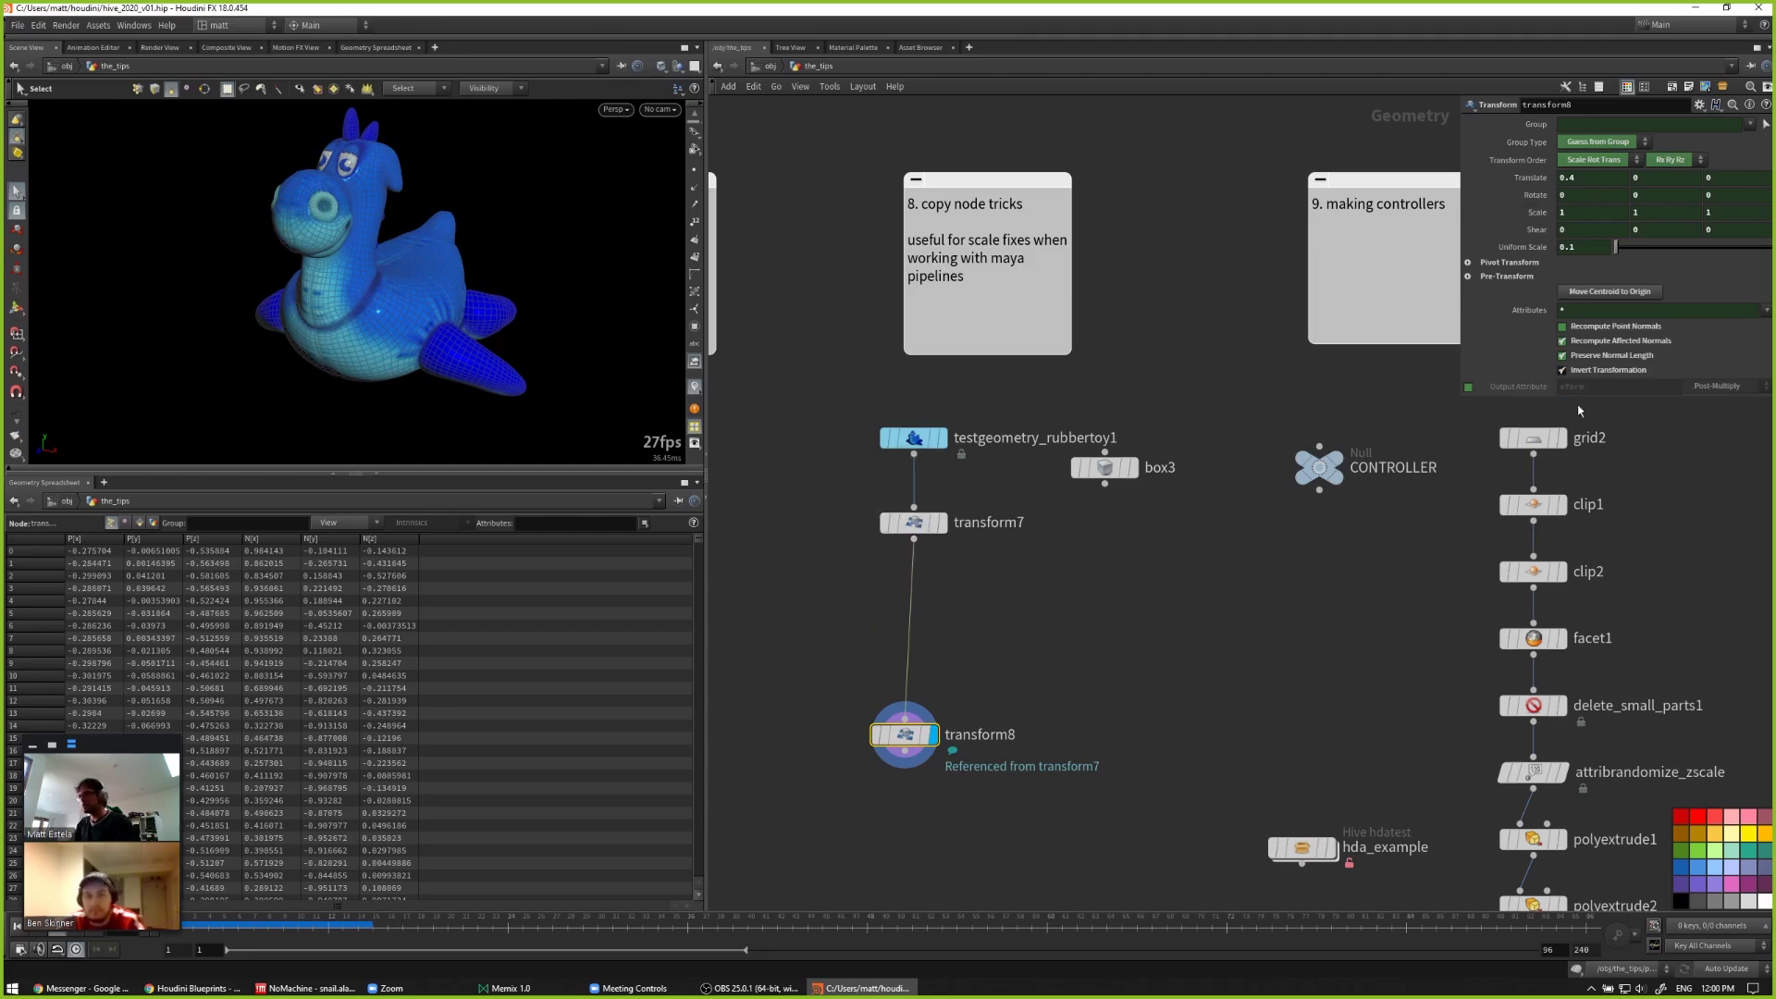
# Step: Switch display between the original toy, transform7 and transform8 to compare sizes
pyautogui.click(914, 438)
pyautogui.click(925, 524)
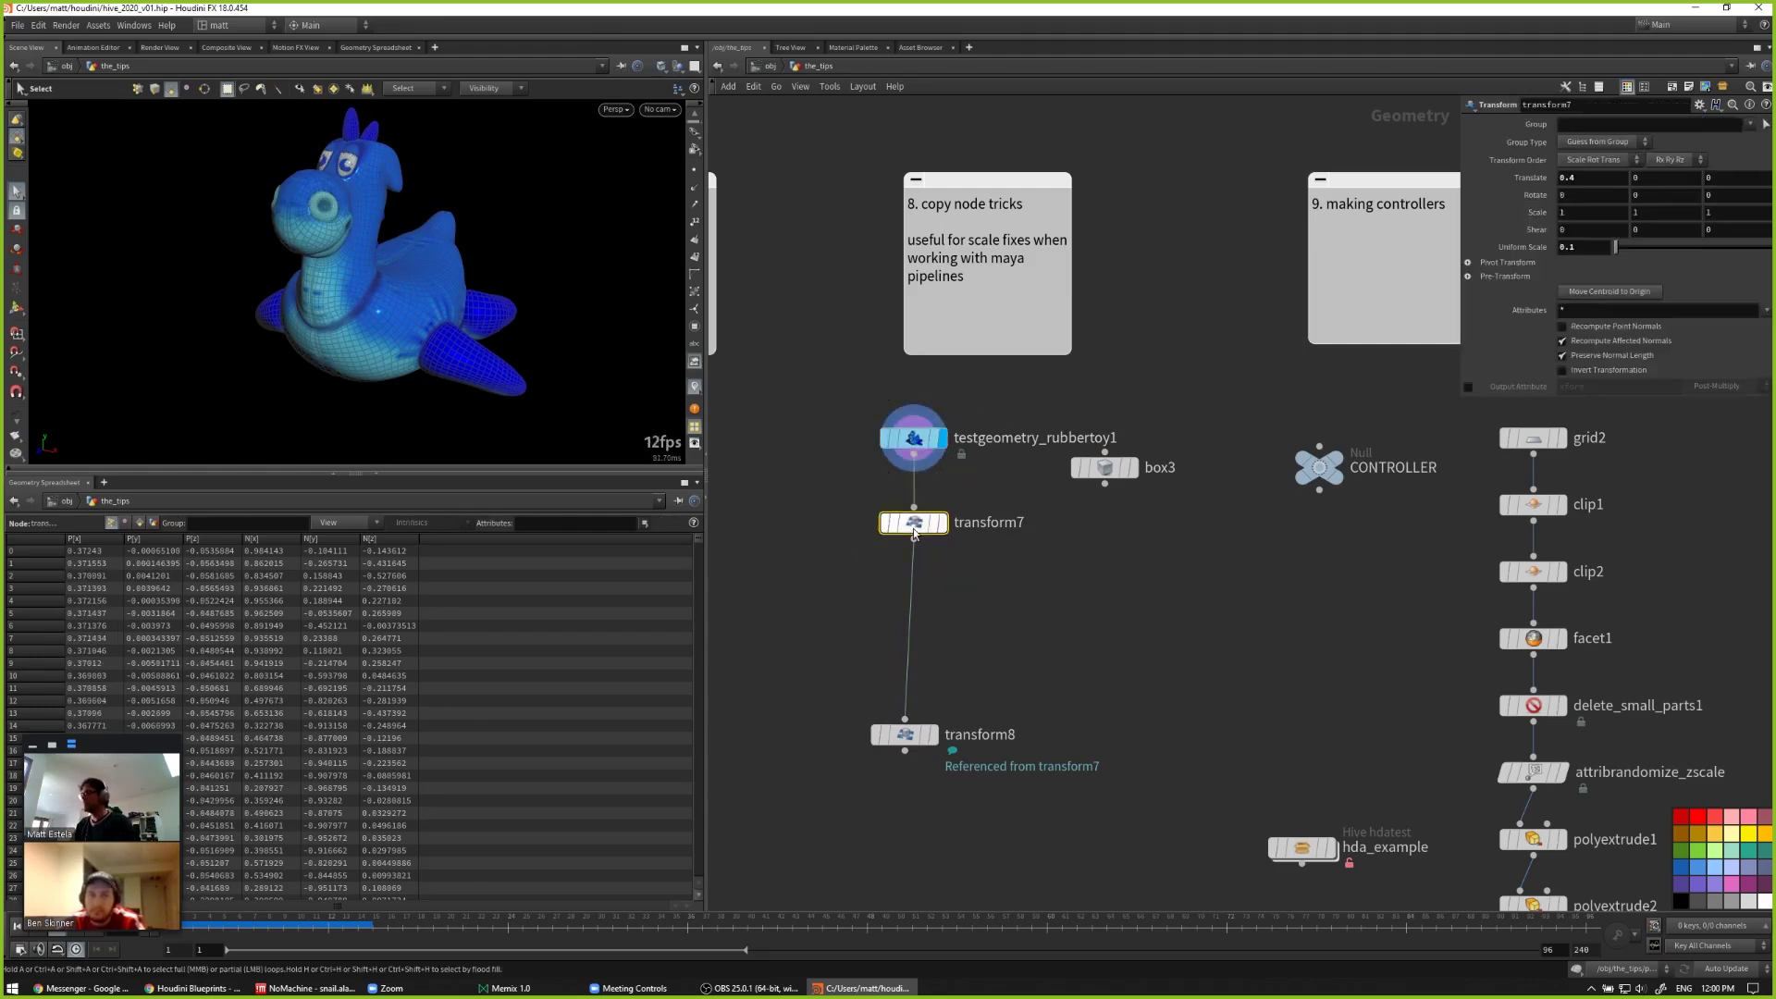
pyautogui.click(942, 523)
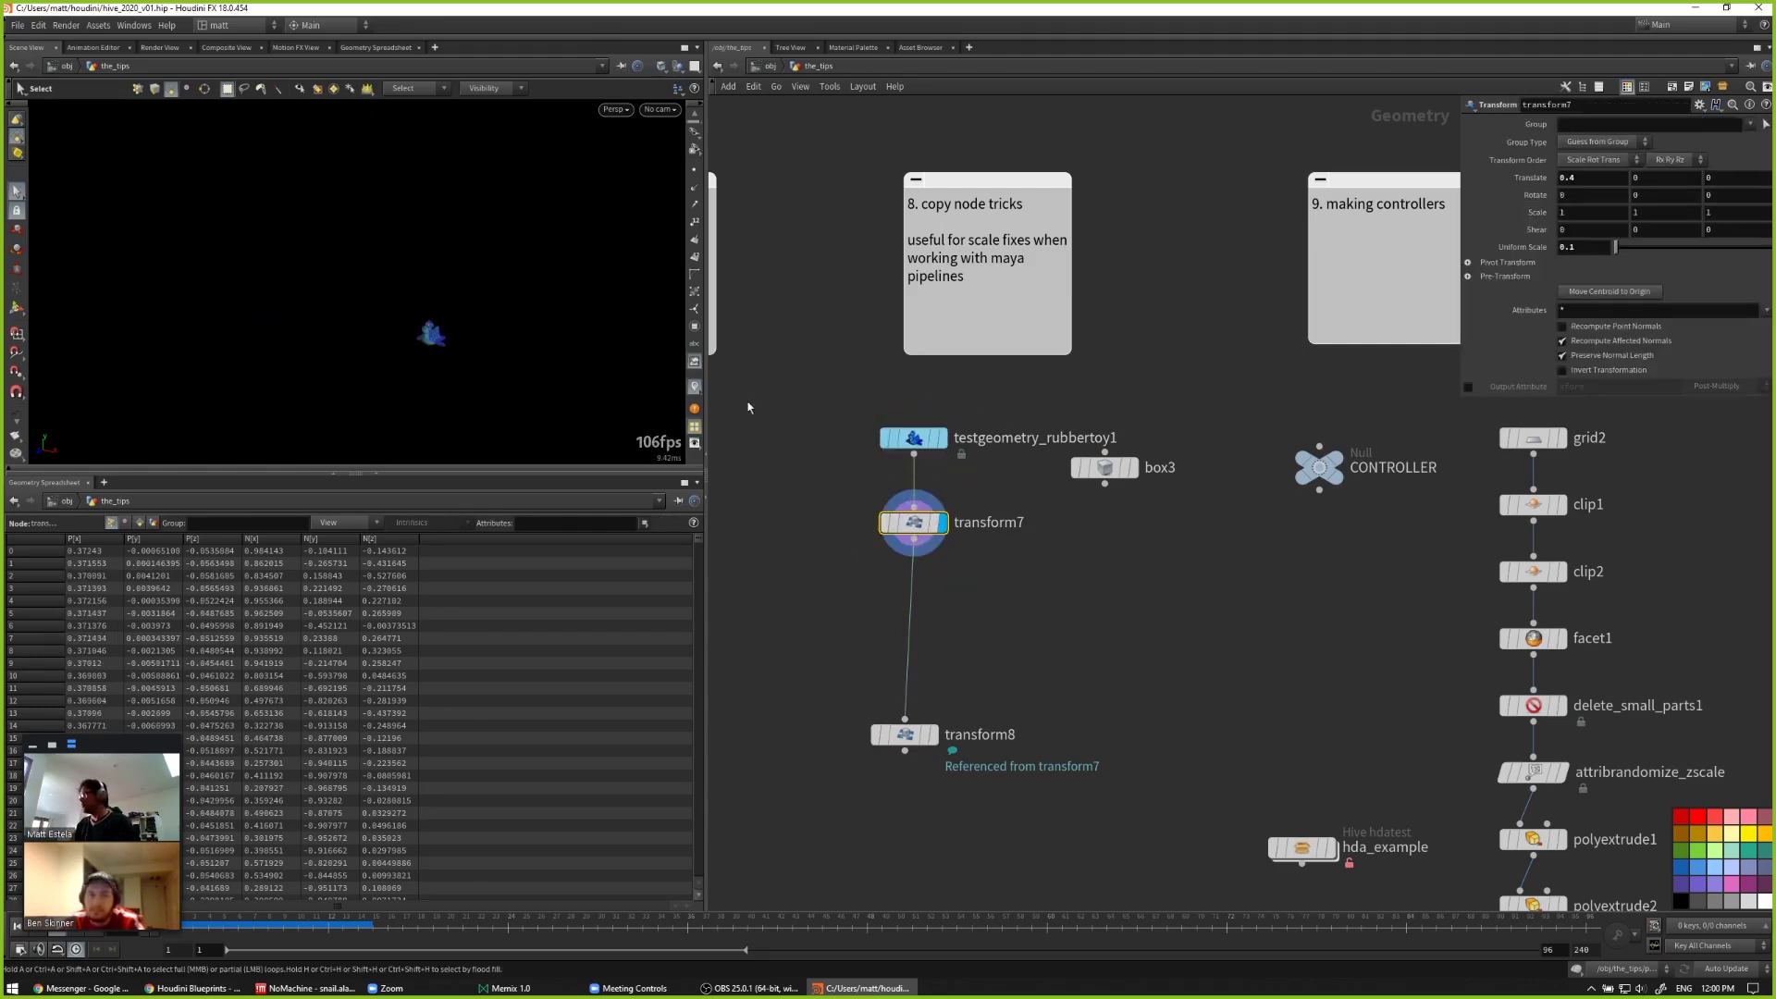
pyautogui.click(905, 735)
pyautogui.click(933, 734)
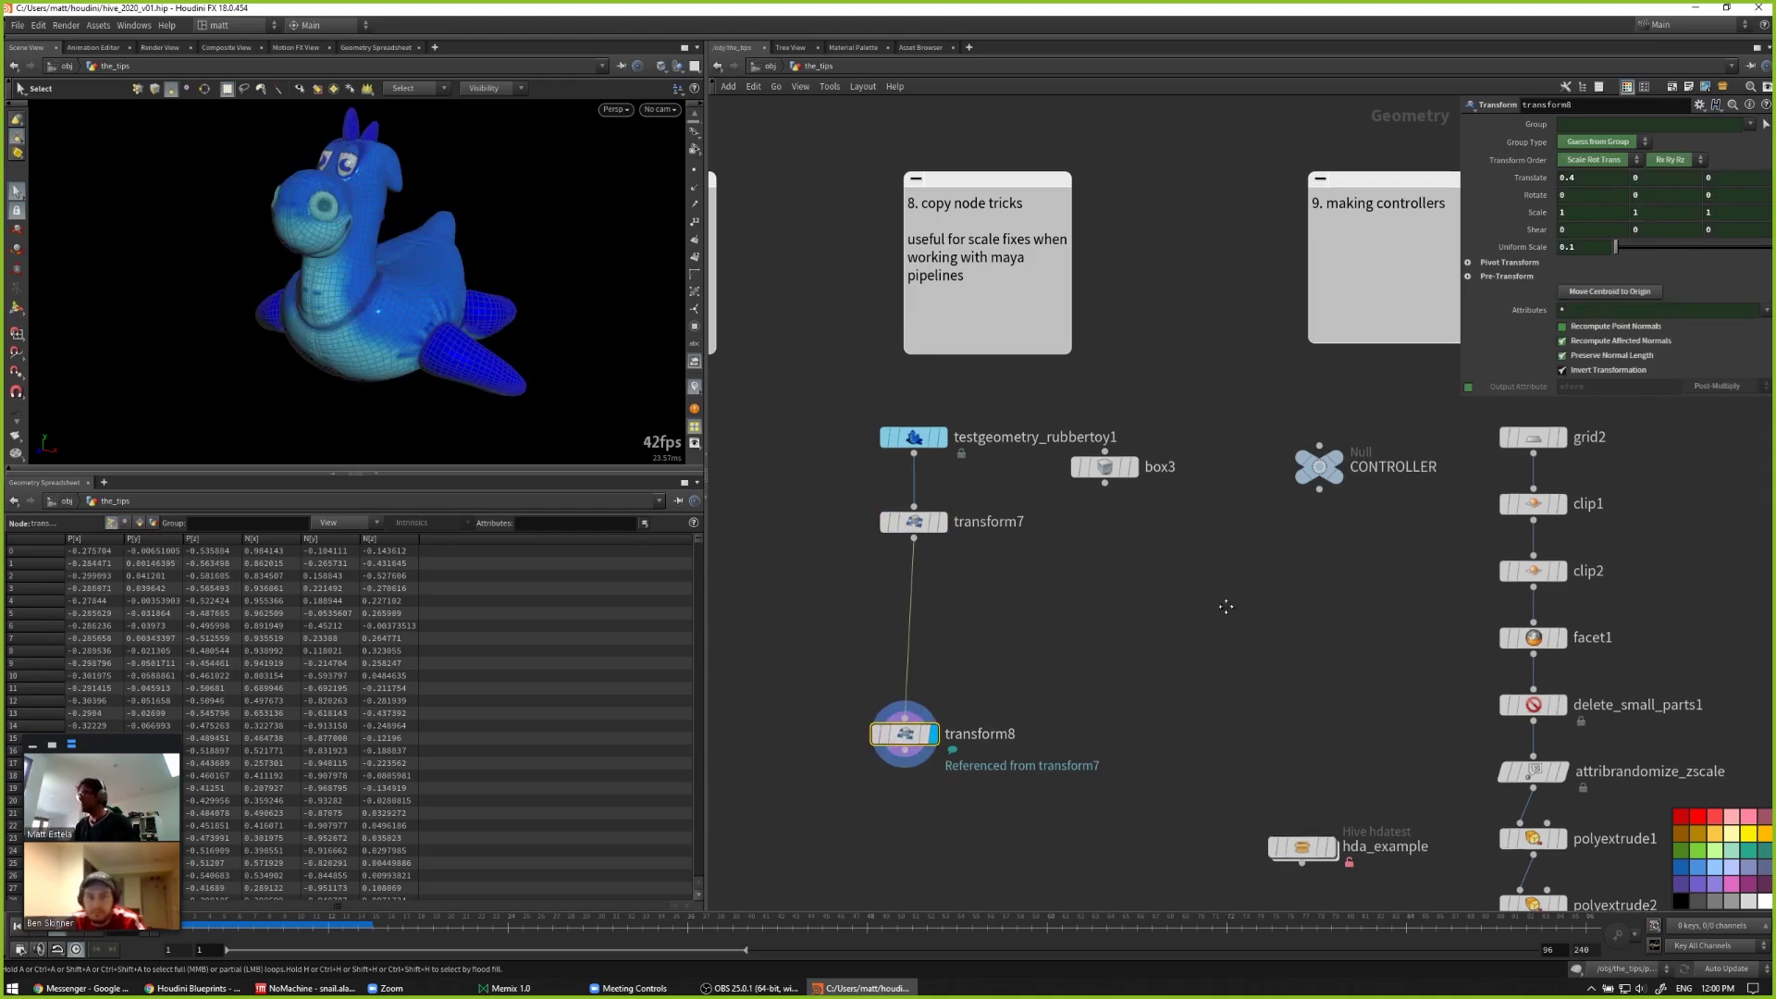
# Step: Inspect grid3 and bend1 inside hda_example, return up, and open its Type Properties
pyautogui.moveTo(1221, 607); pyautogui.dragTo(940, 551, button='middle')
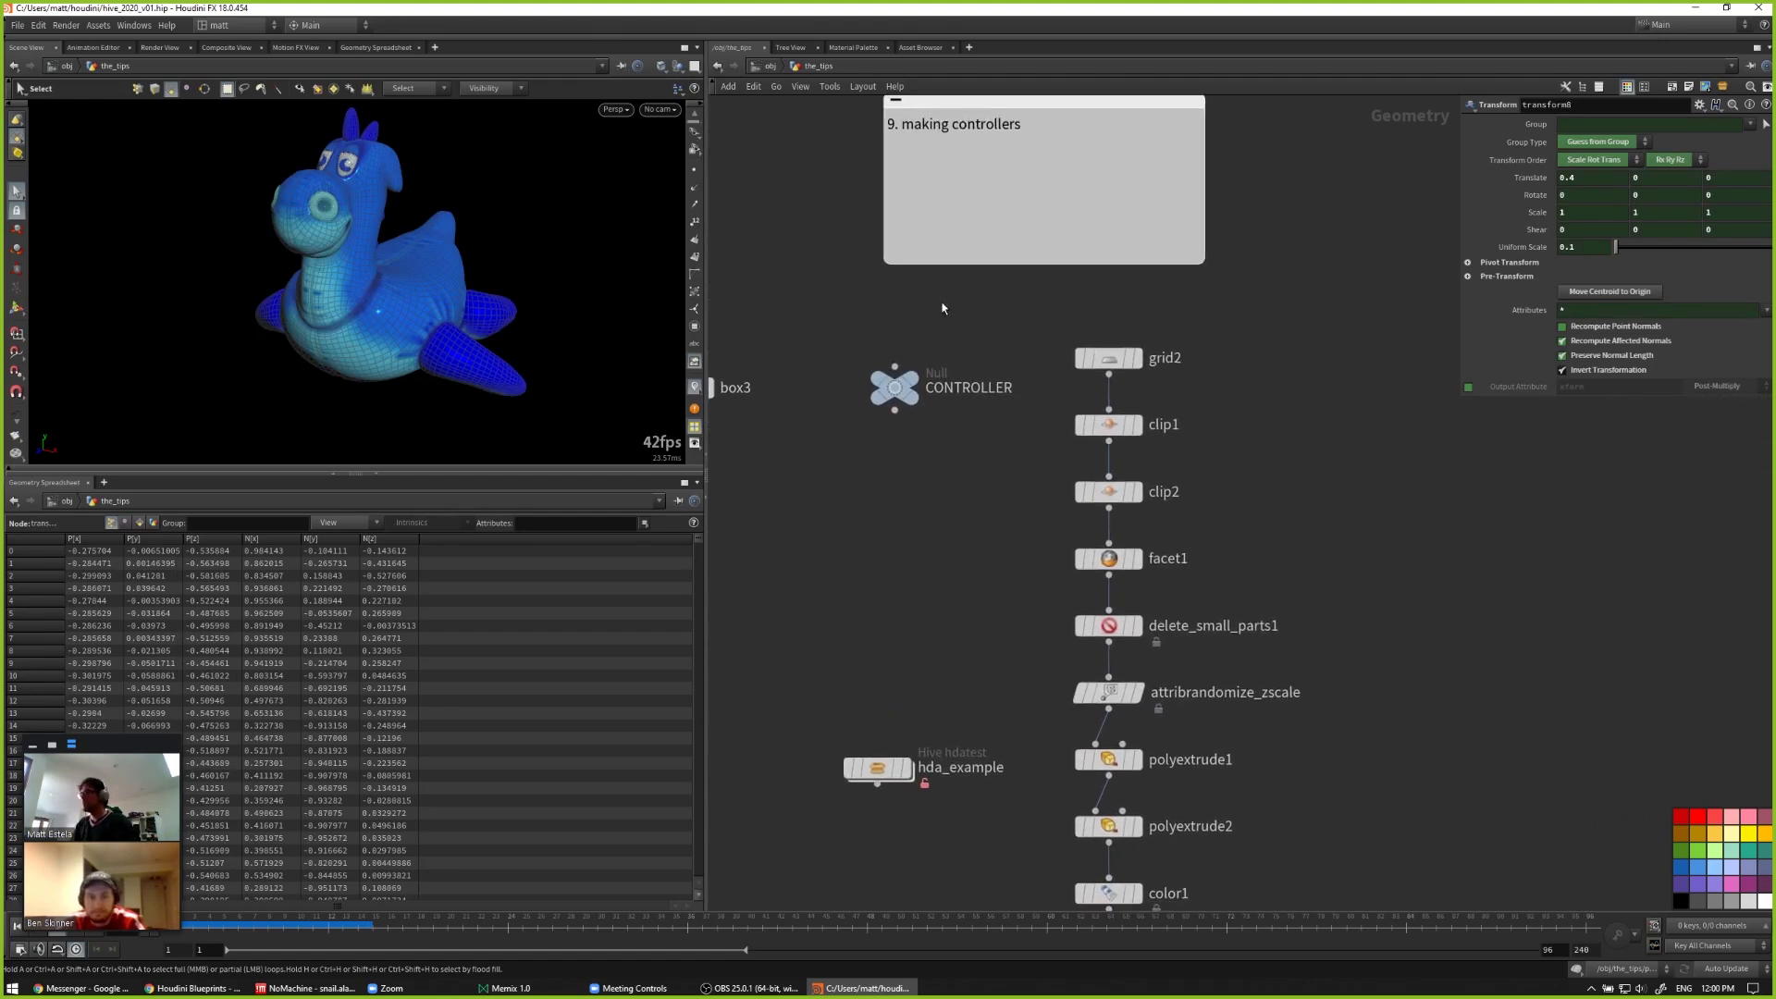
pyautogui.moveTo(944, 323); pyautogui.dragTo(941, 377, button='middle')
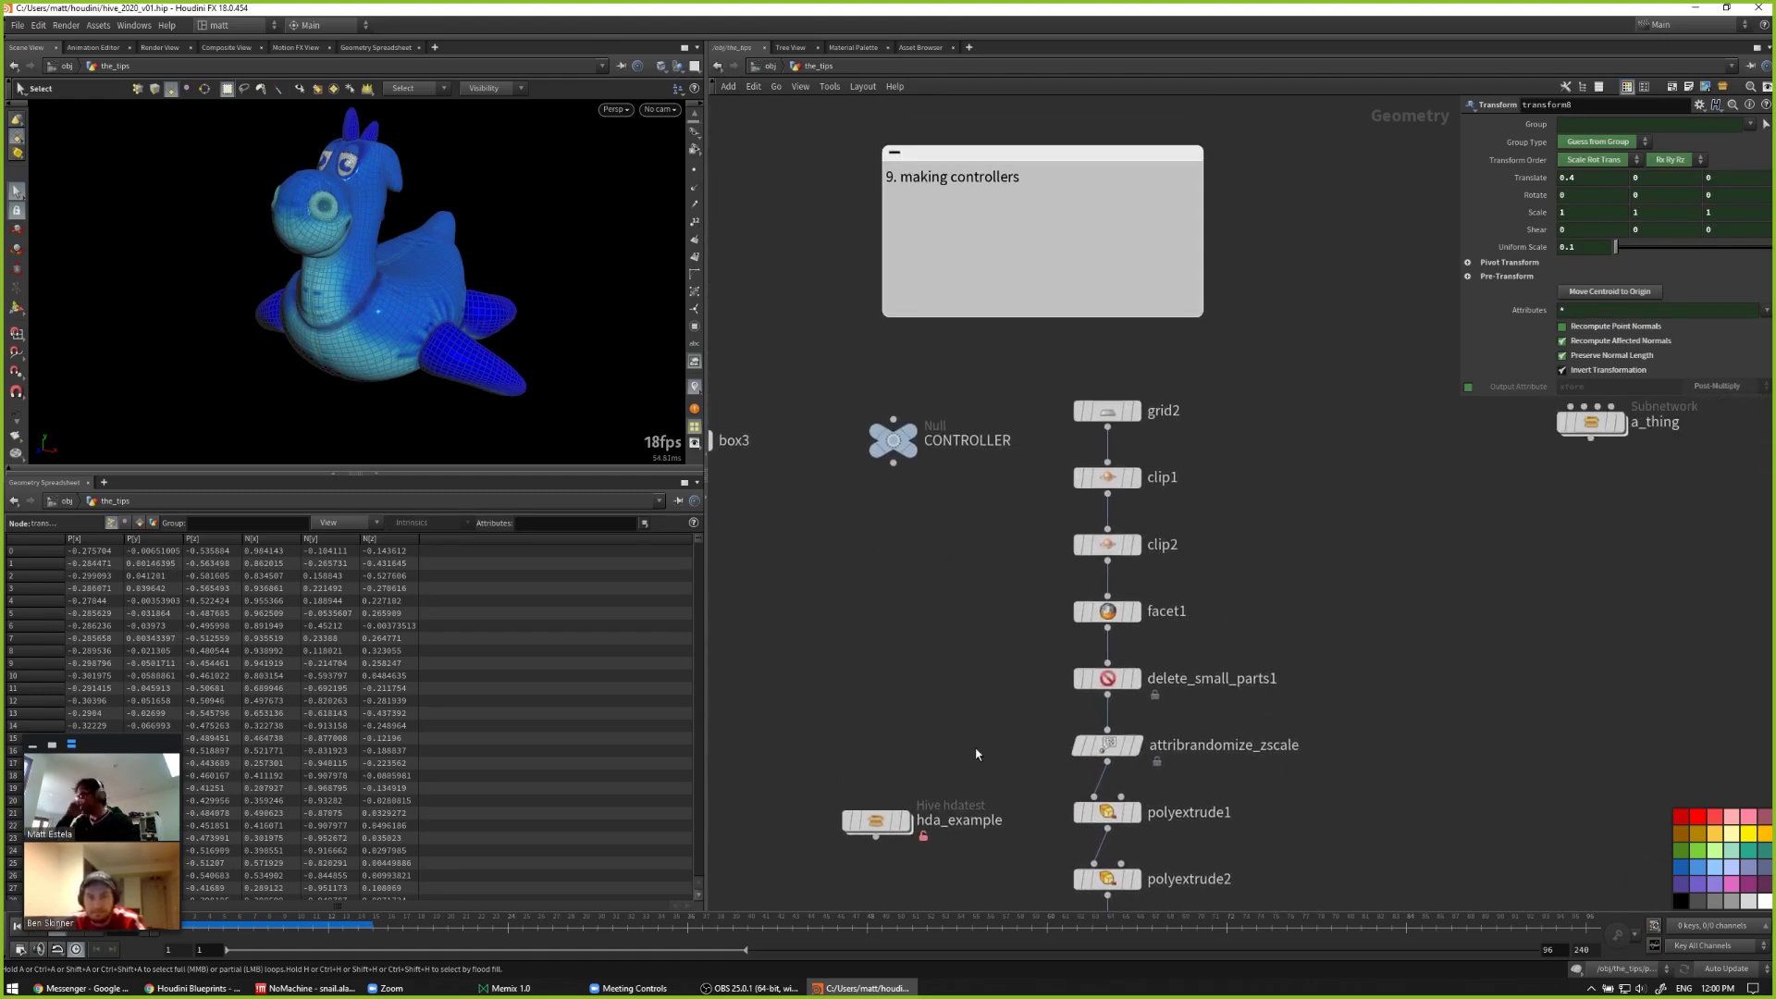
pyautogui.click(879, 823)
pyautogui.moveTo(877, 832); pyautogui.dragTo(865, 752, button='middle')
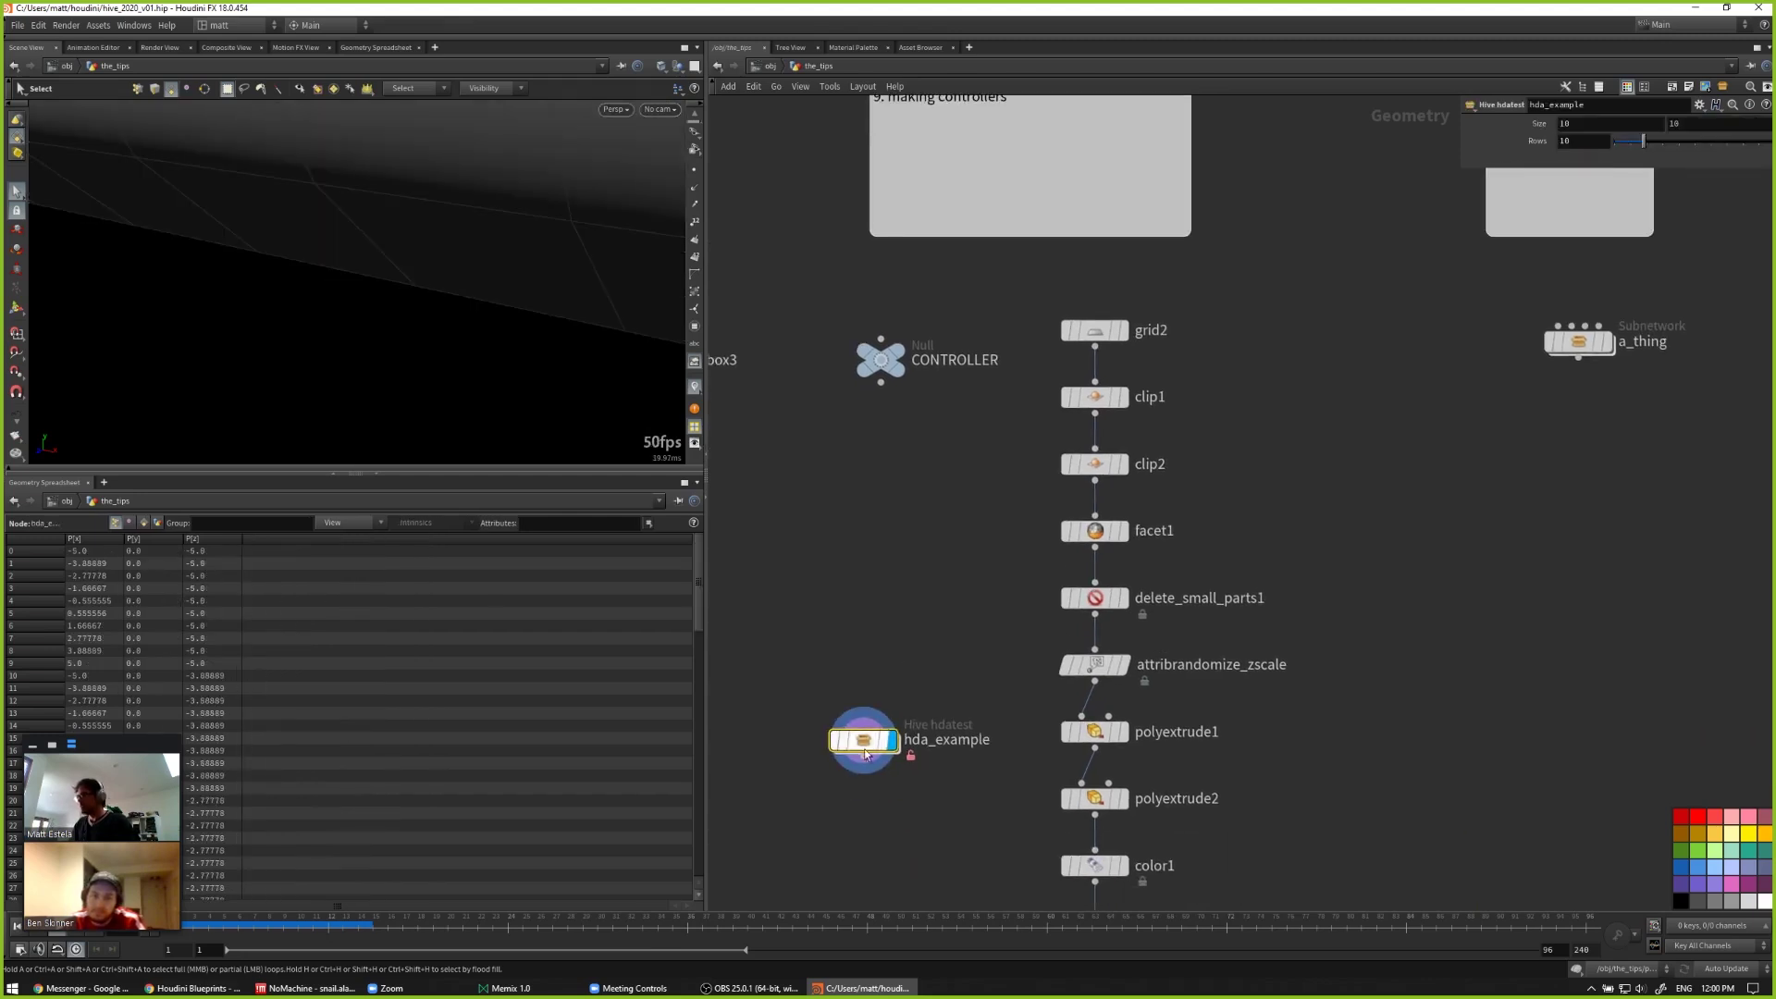
pyautogui.doubleClick(865, 754)
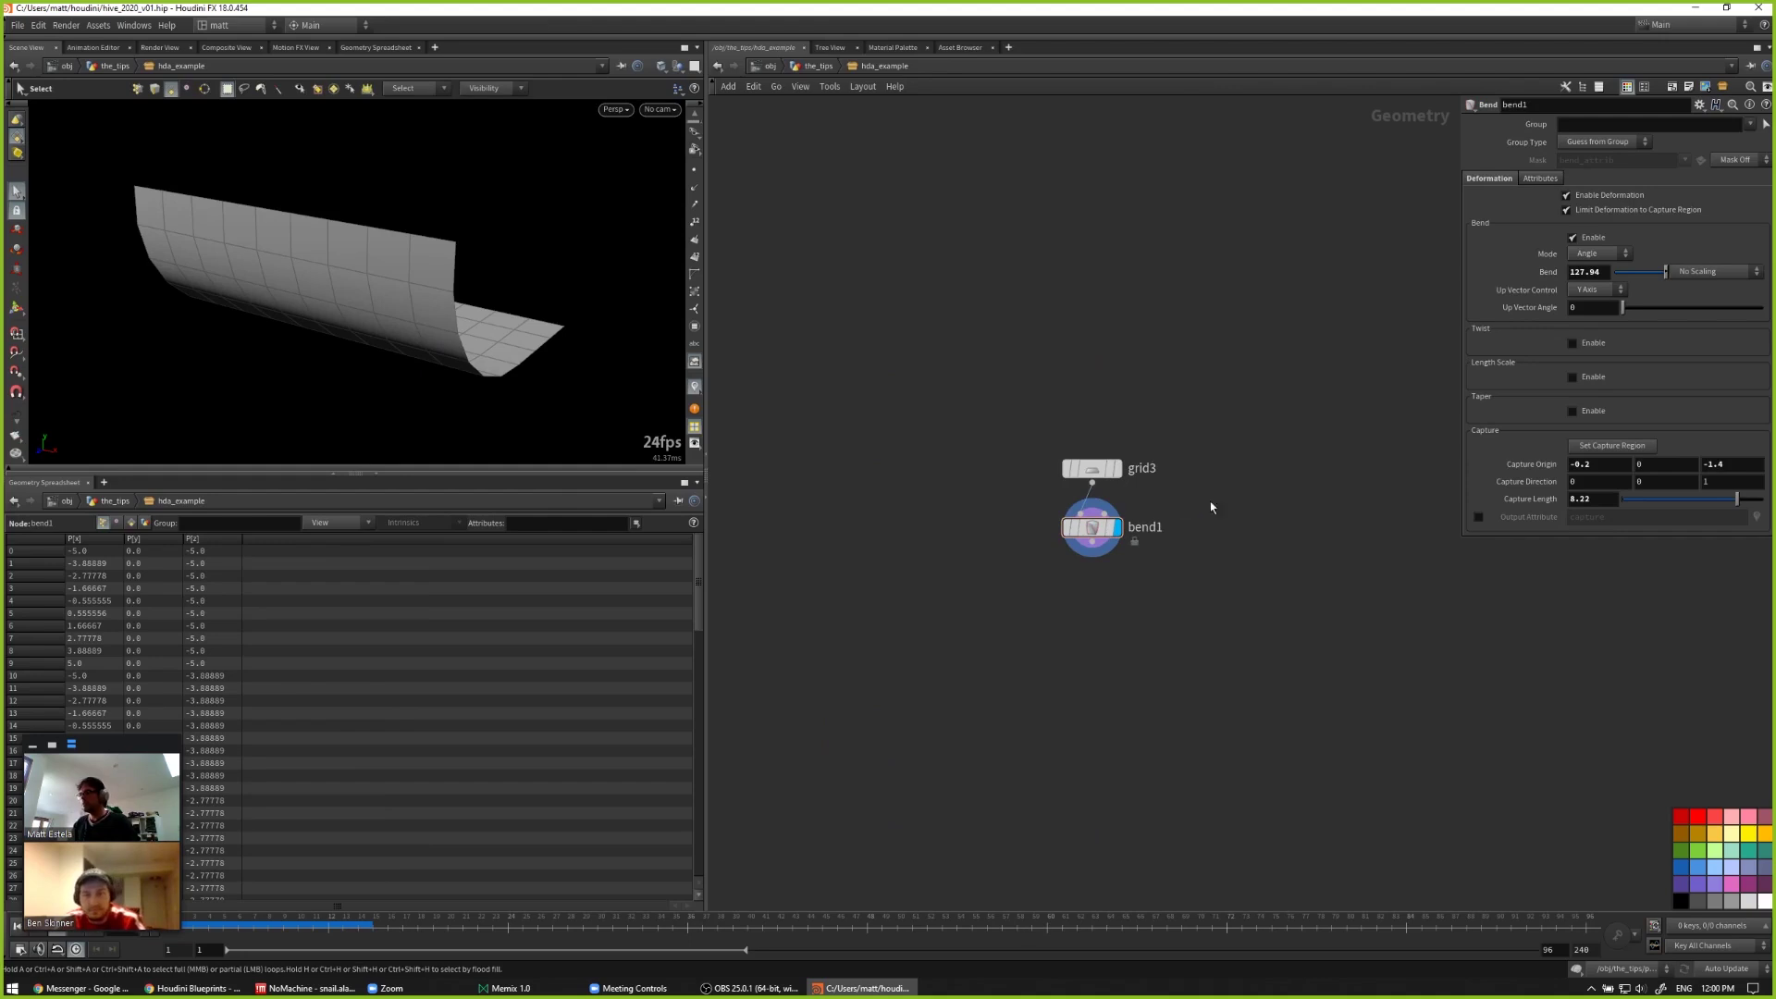
pyautogui.press('u')
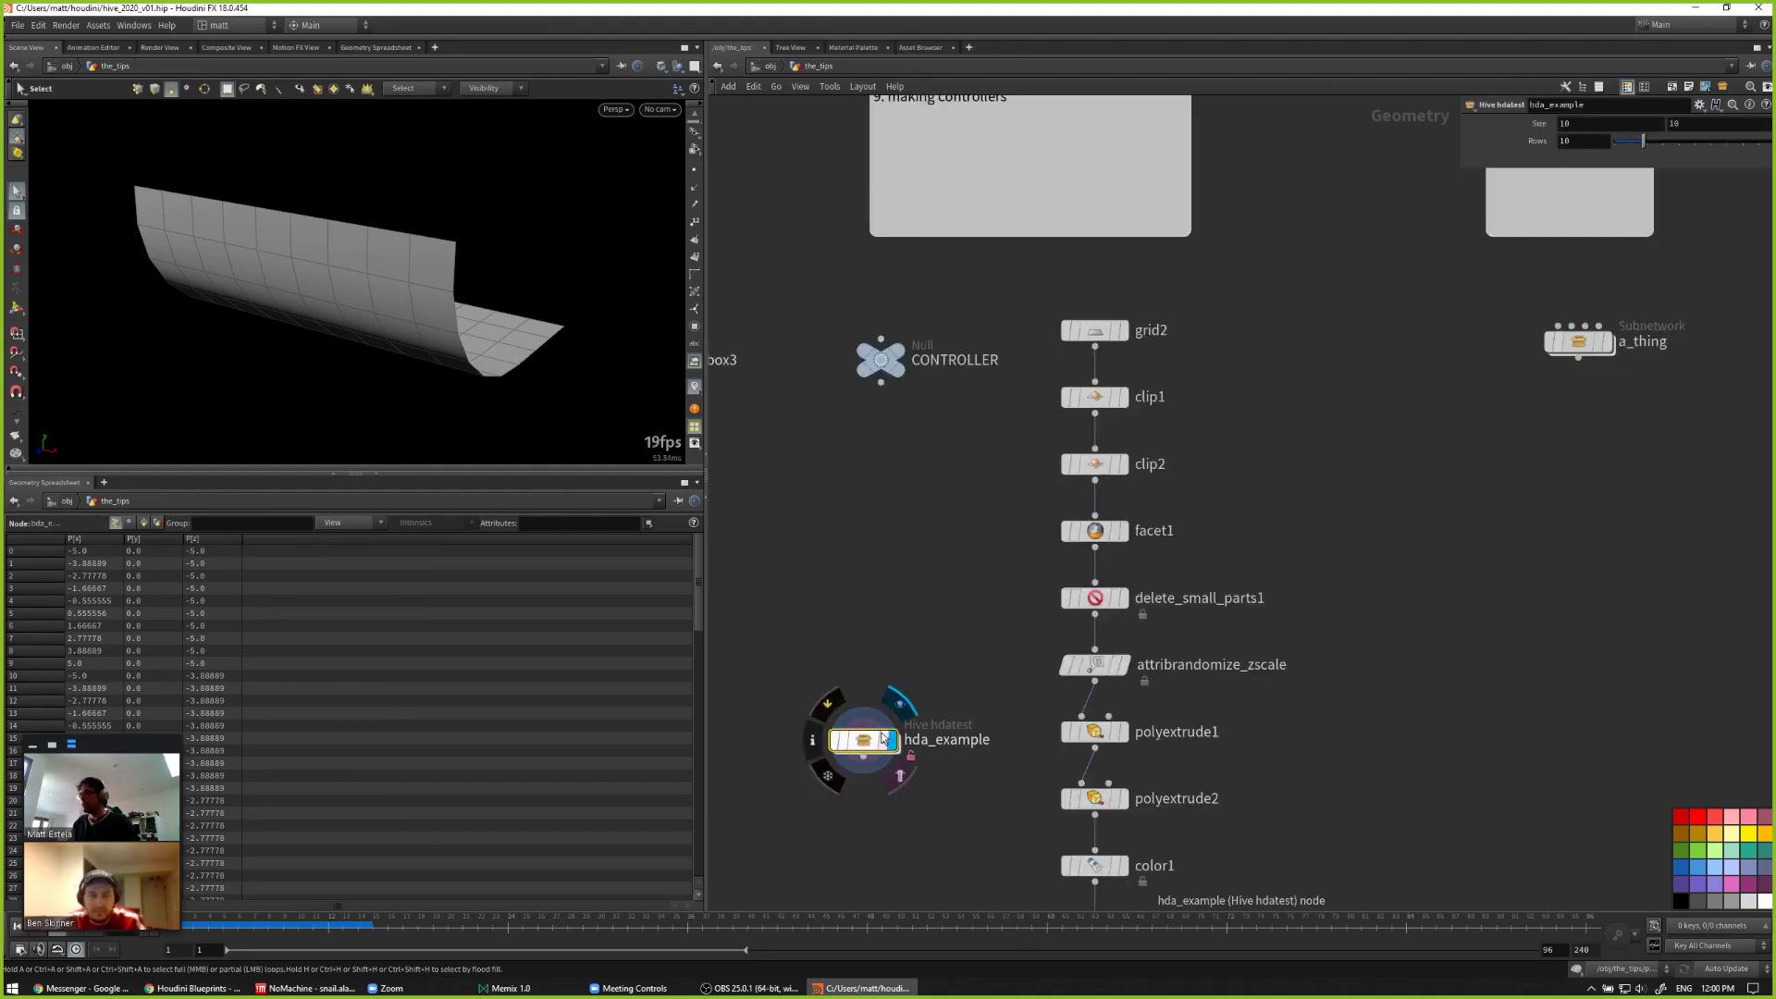
pyautogui.rightClick(865, 743)
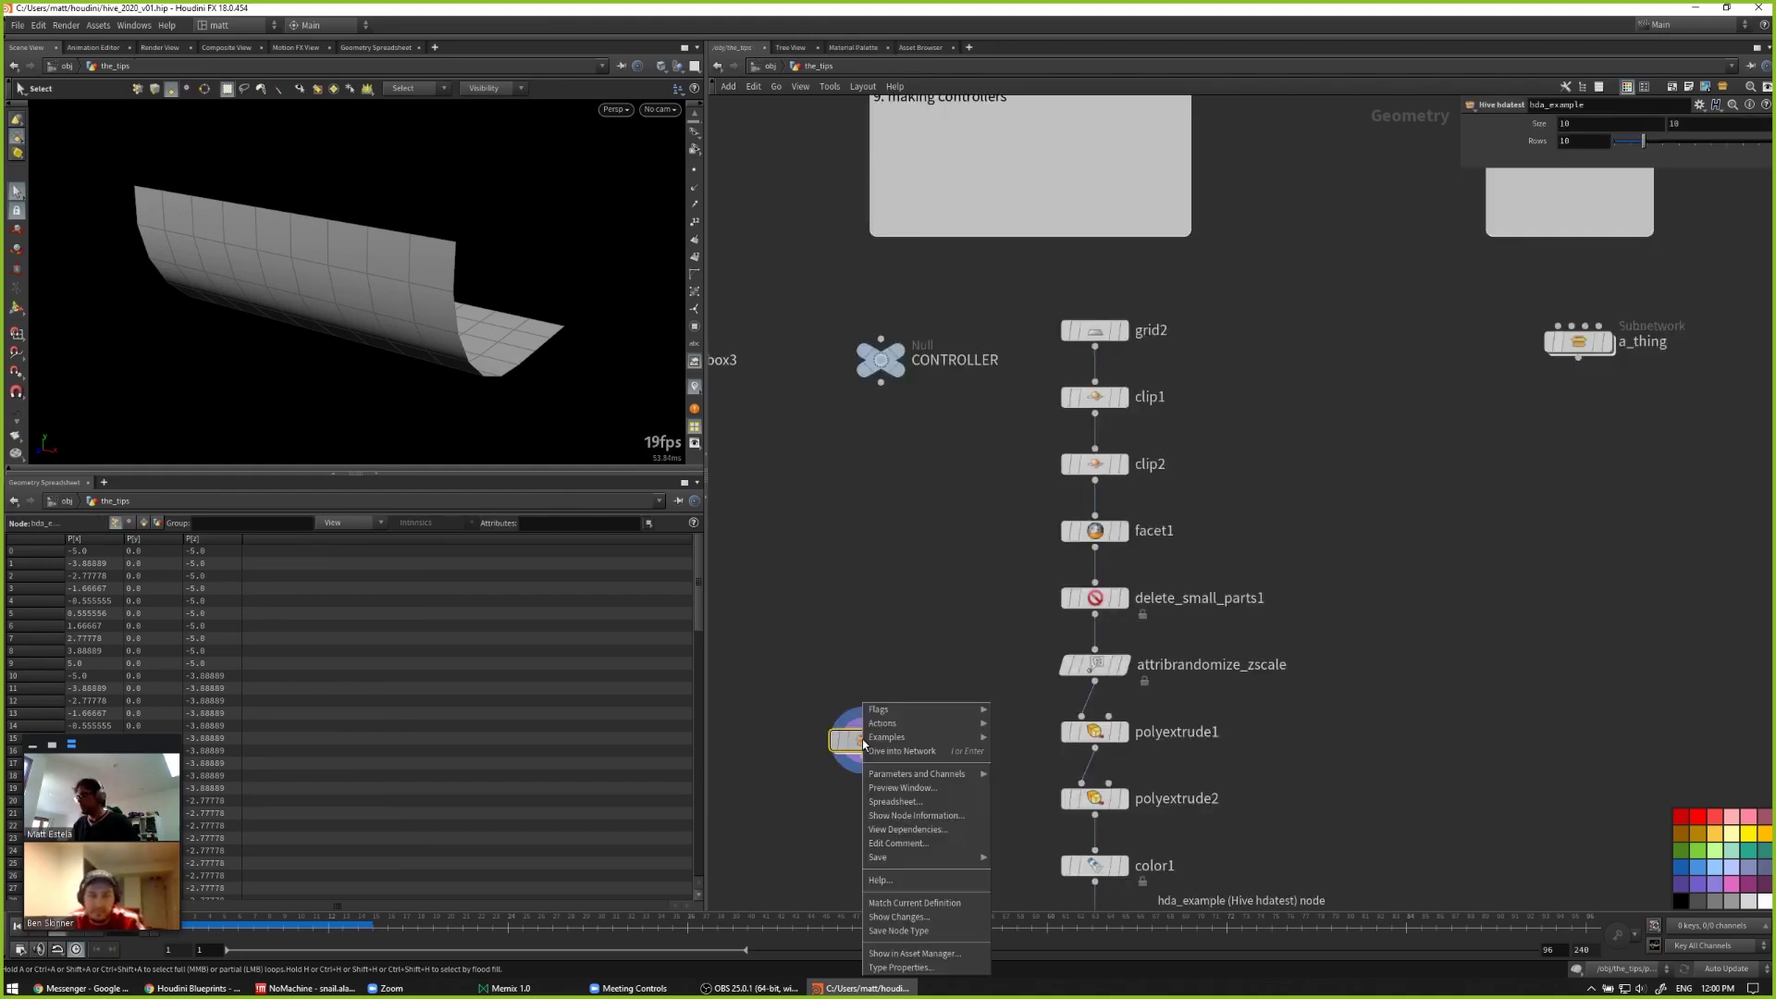
pyautogui.click(902, 967)
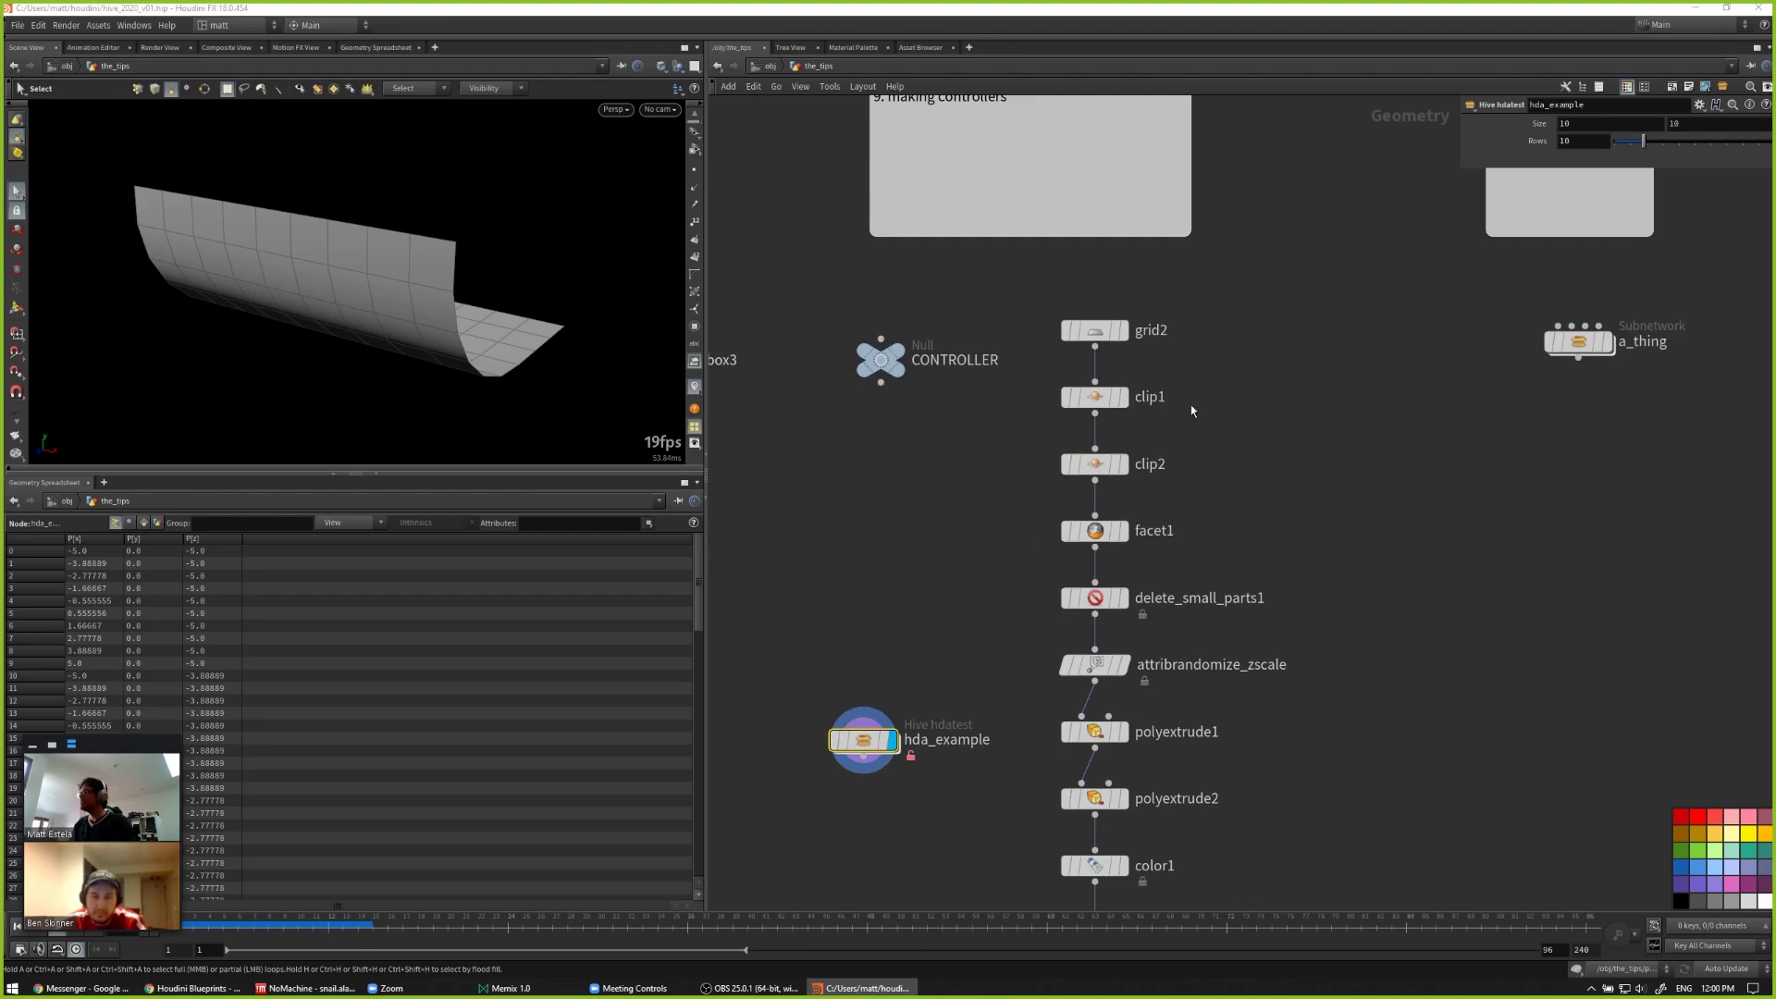
# Step: Drag bend1's Capture Origin and Capture Length into hda_example's parameters, then Apply and Accept
pyautogui.moveTo(1008, 231); pyautogui.dragTo(590, 155)
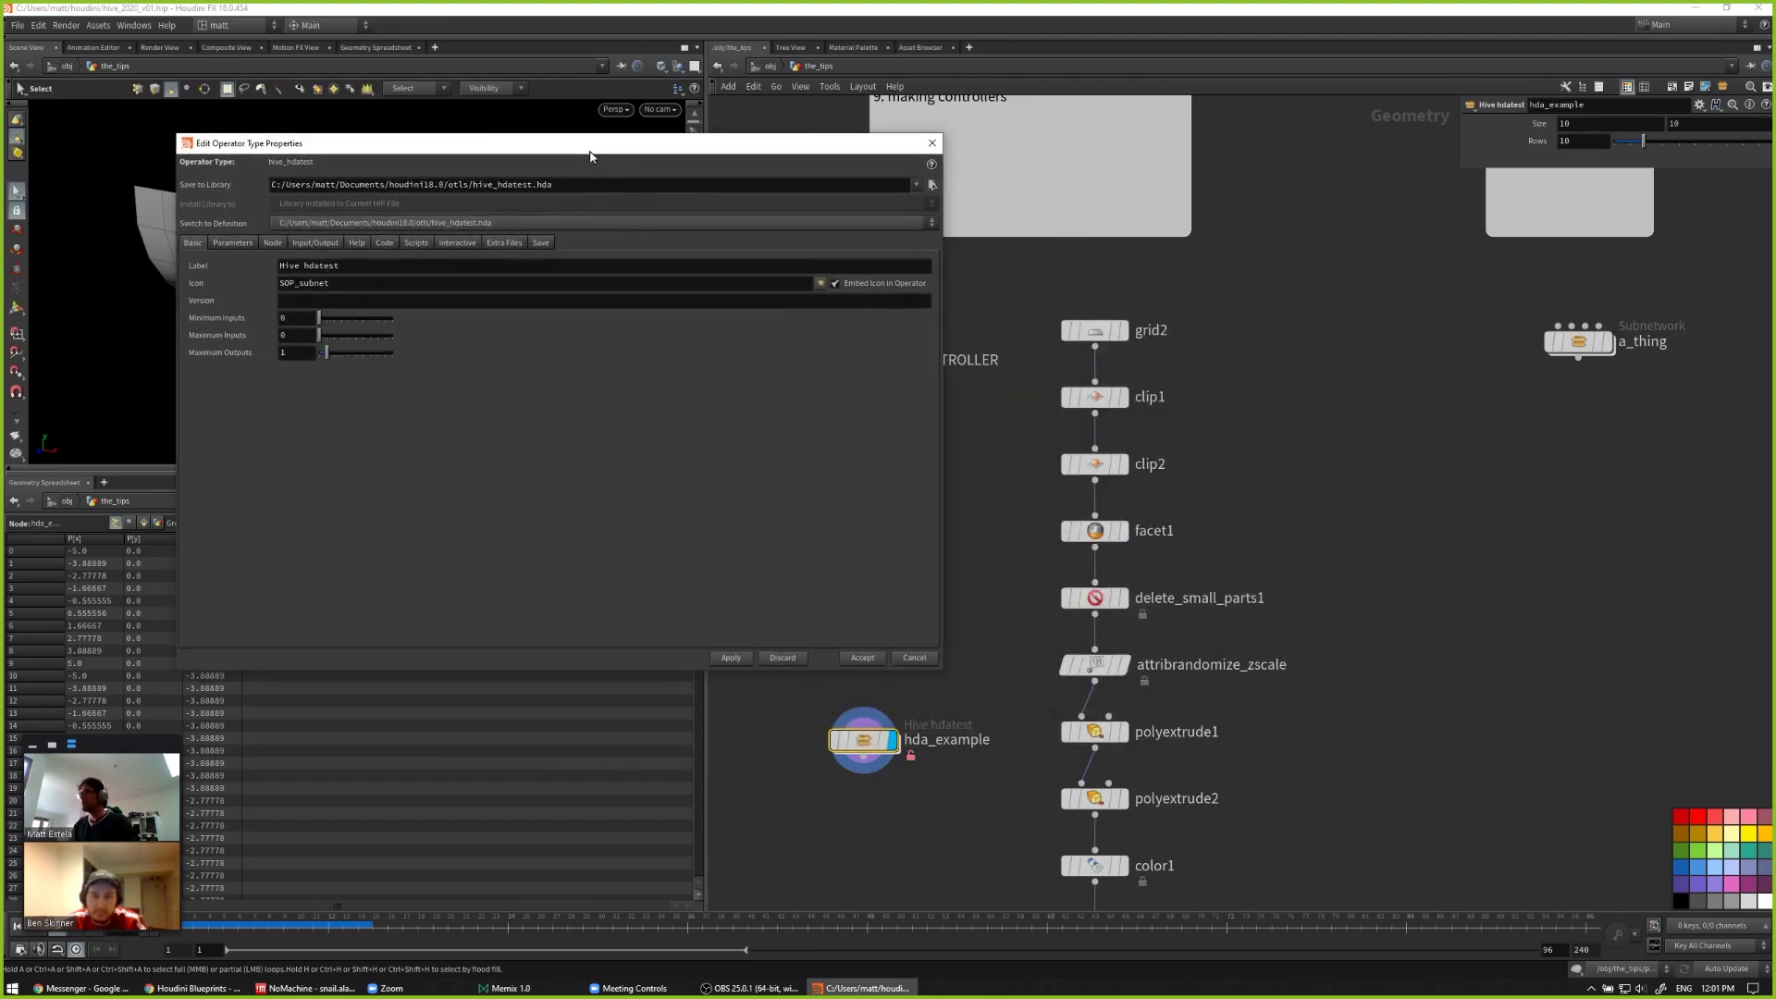
pyautogui.click(233, 242)
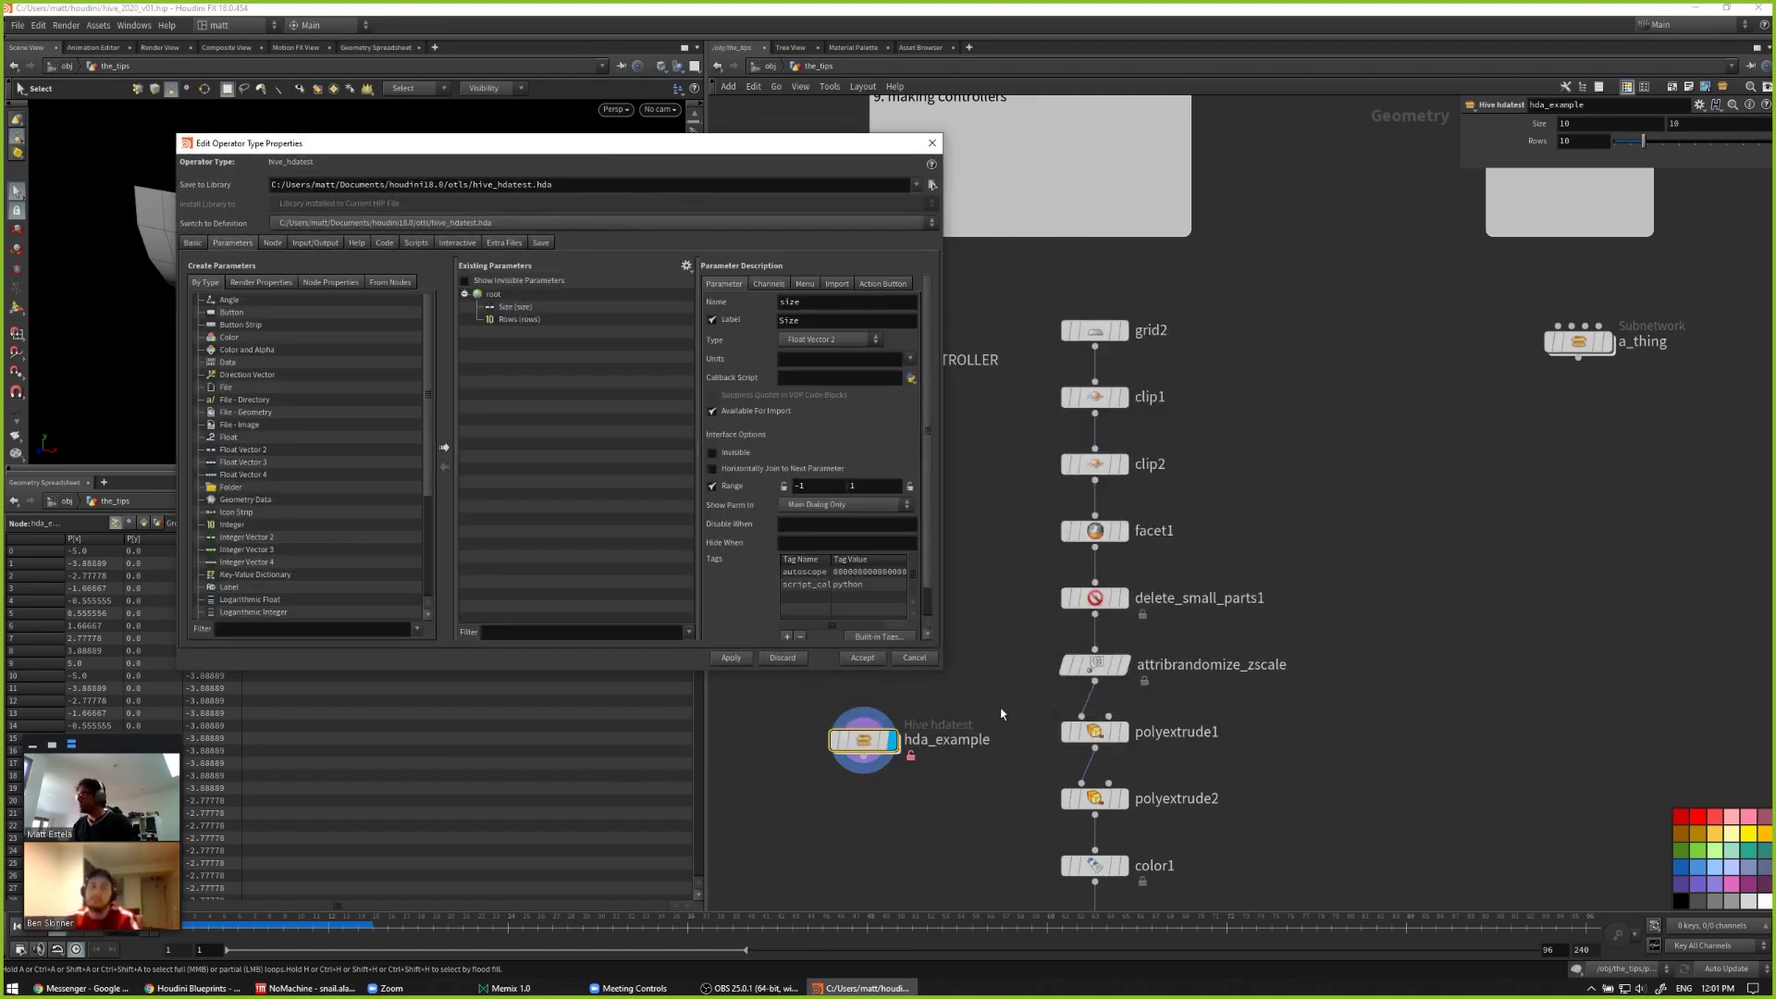
pyautogui.moveTo(933, 673); pyautogui.dragTo(767, 731)
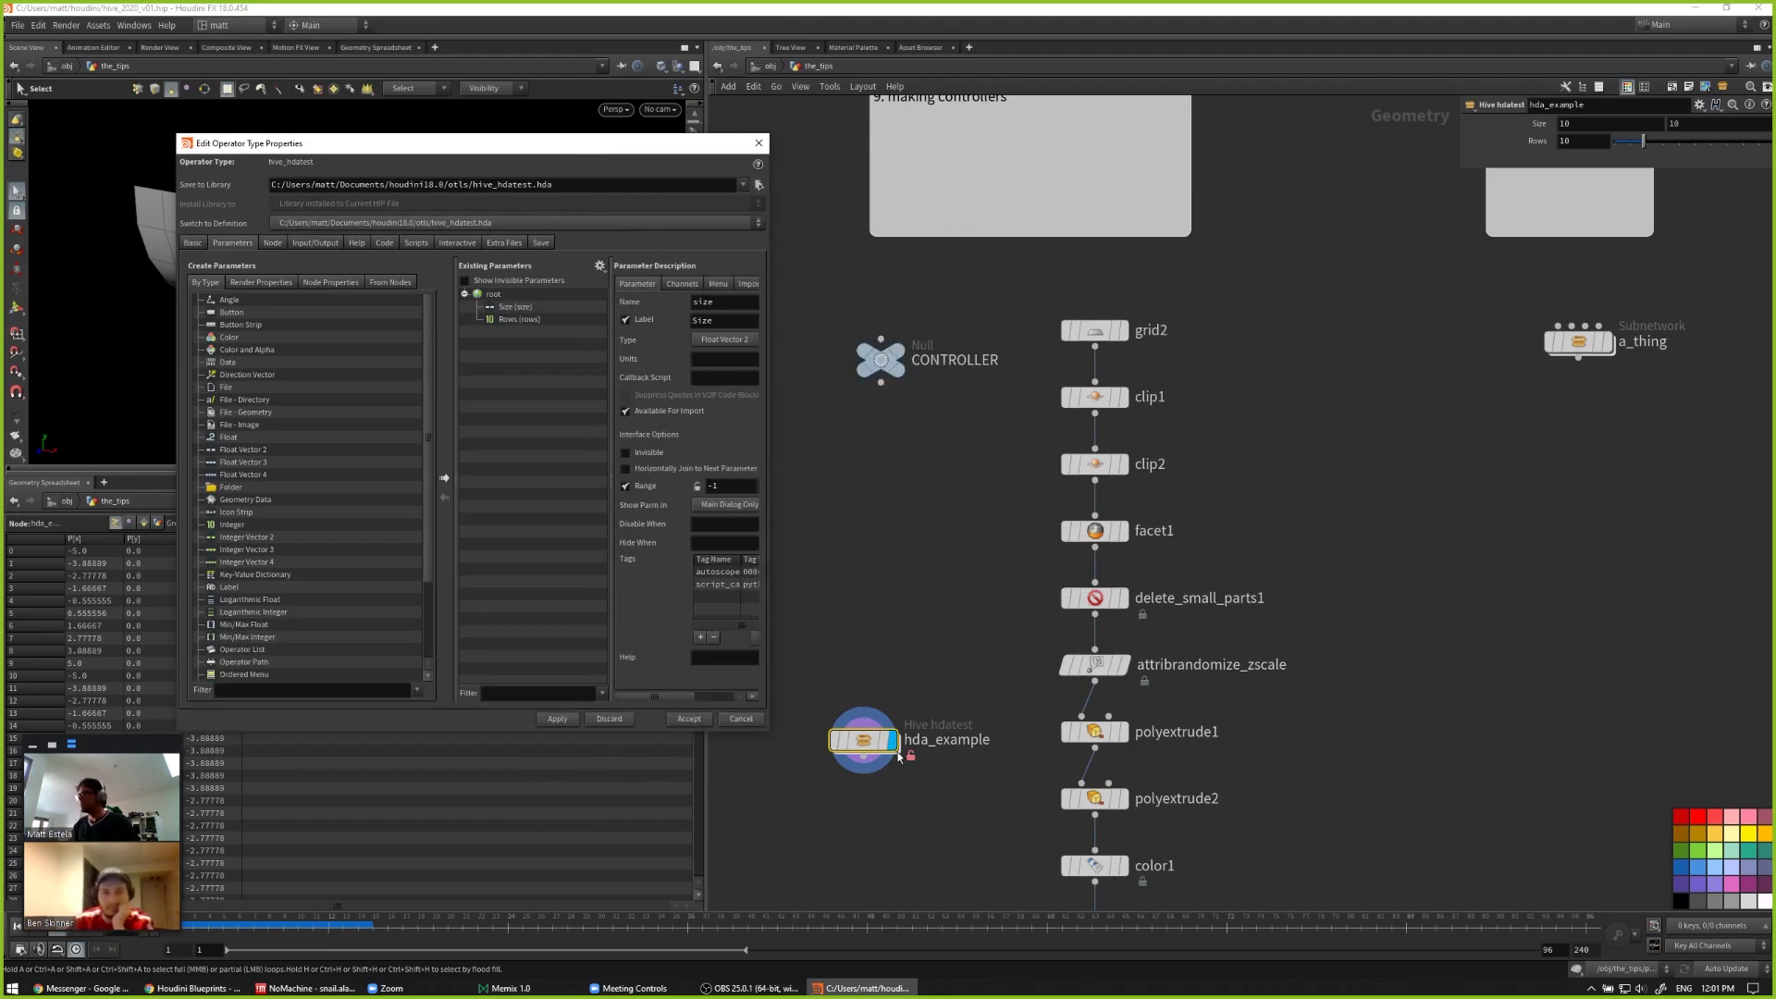
pyautogui.doubleClick(858, 743)
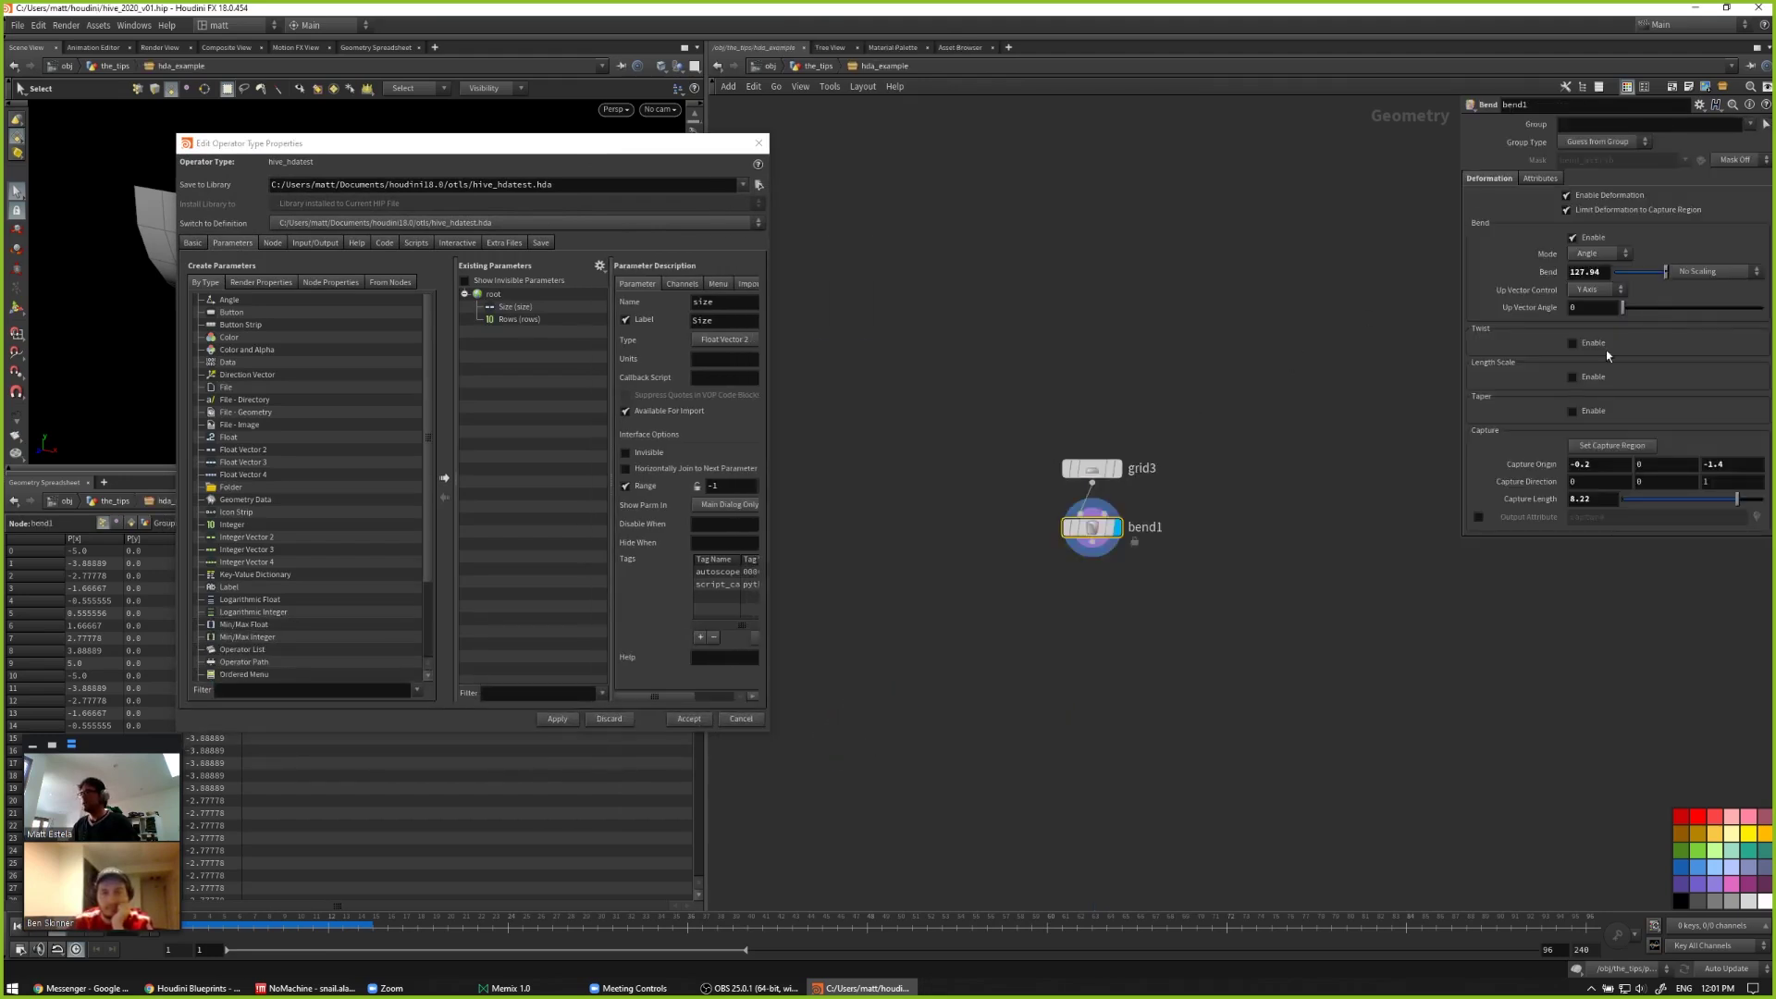
pyautogui.moveTo(1525, 465); pyautogui.dragTo(518, 324)
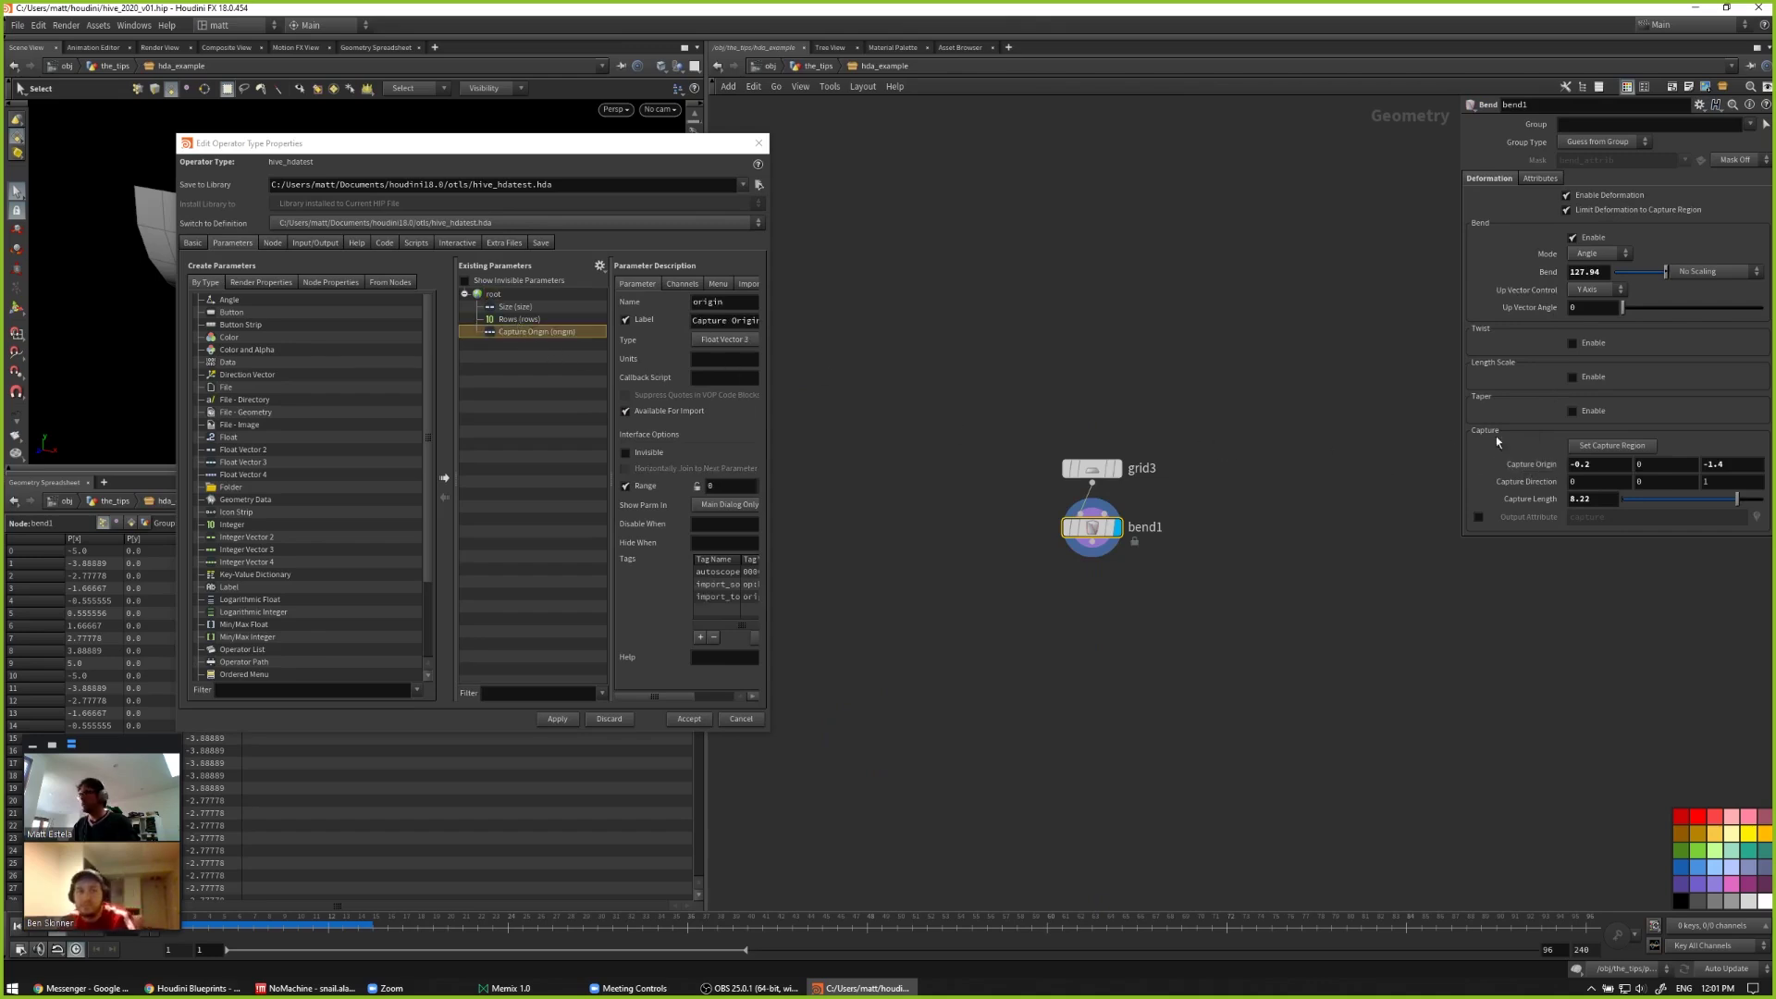
pyautogui.moveTo(1522, 505); pyautogui.dragTo(524, 329)
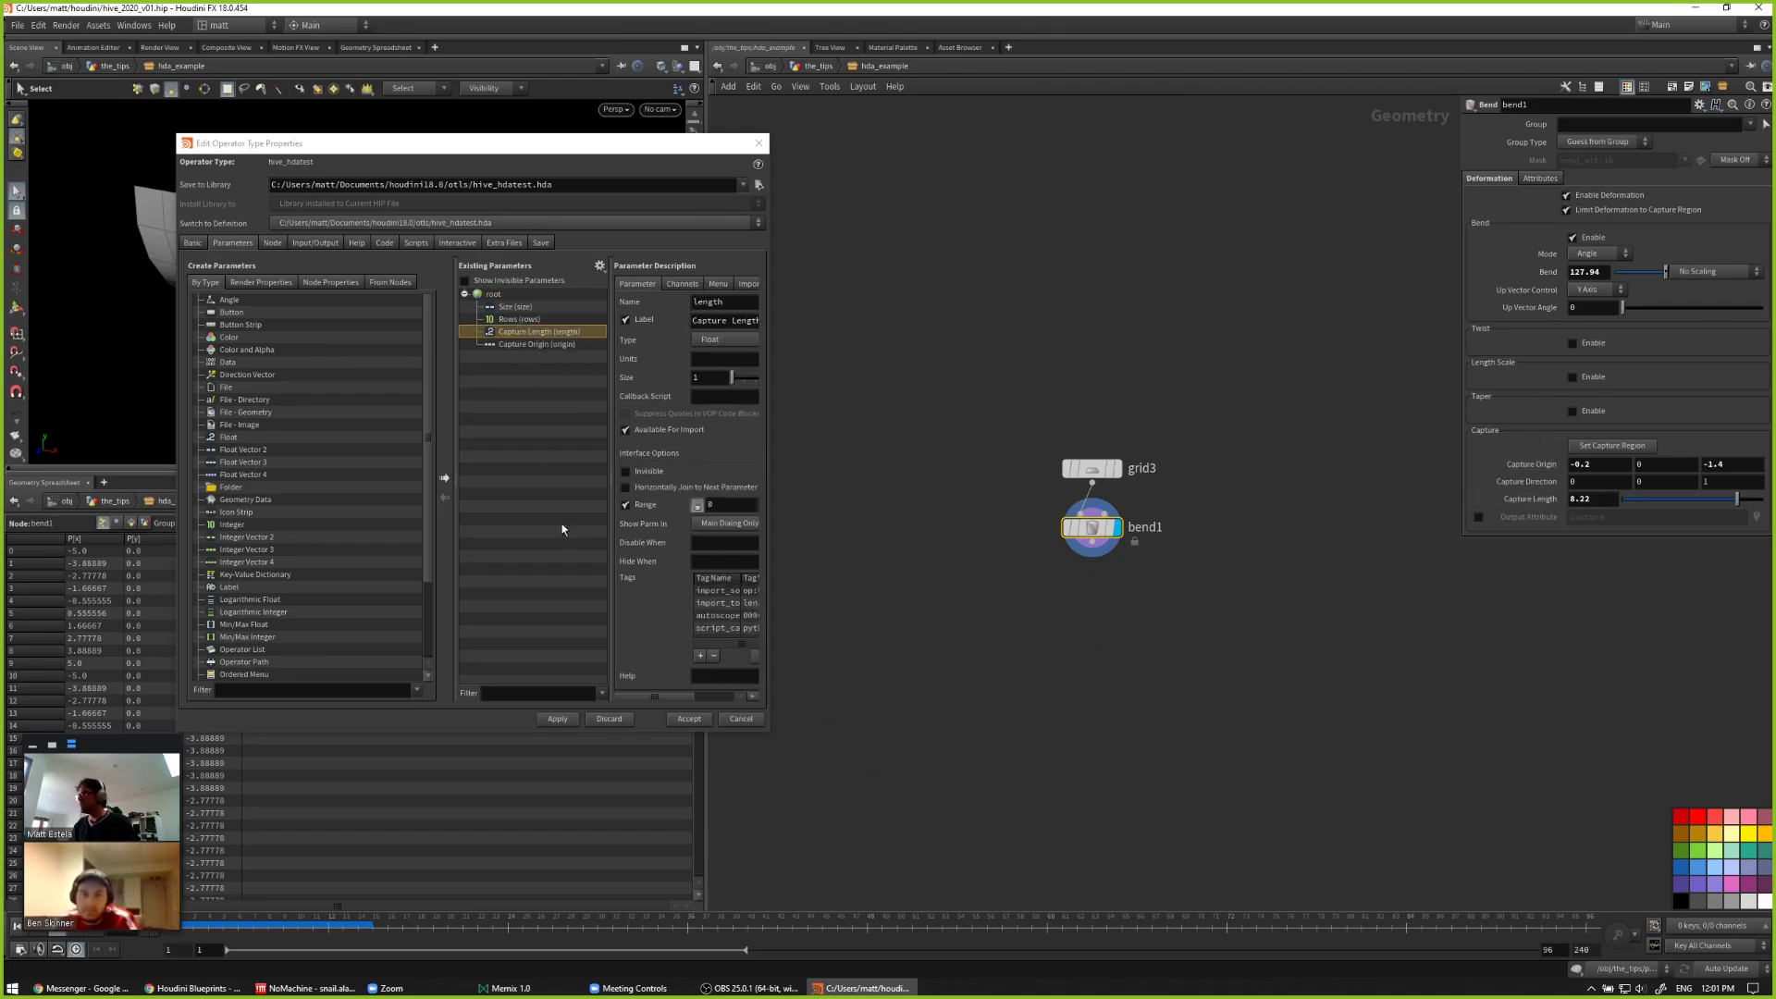
pyautogui.click(557, 718)
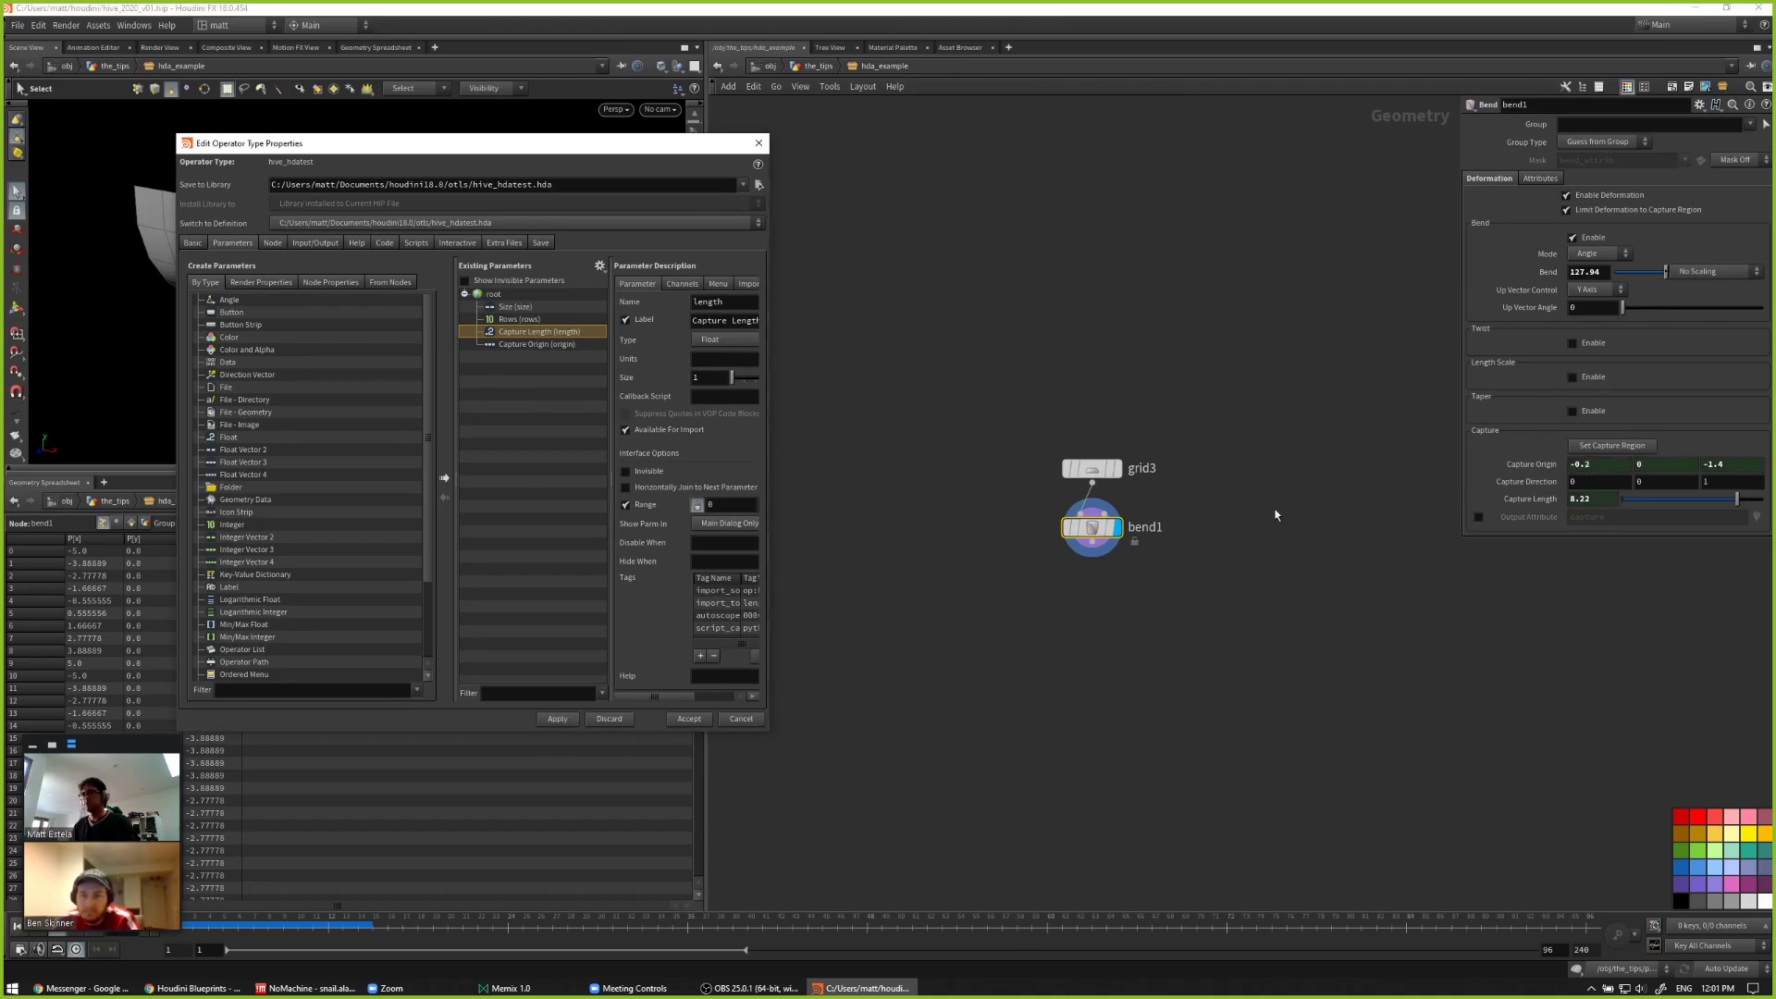
pyautogui.click(690, 719)
pyautogui.press('u')
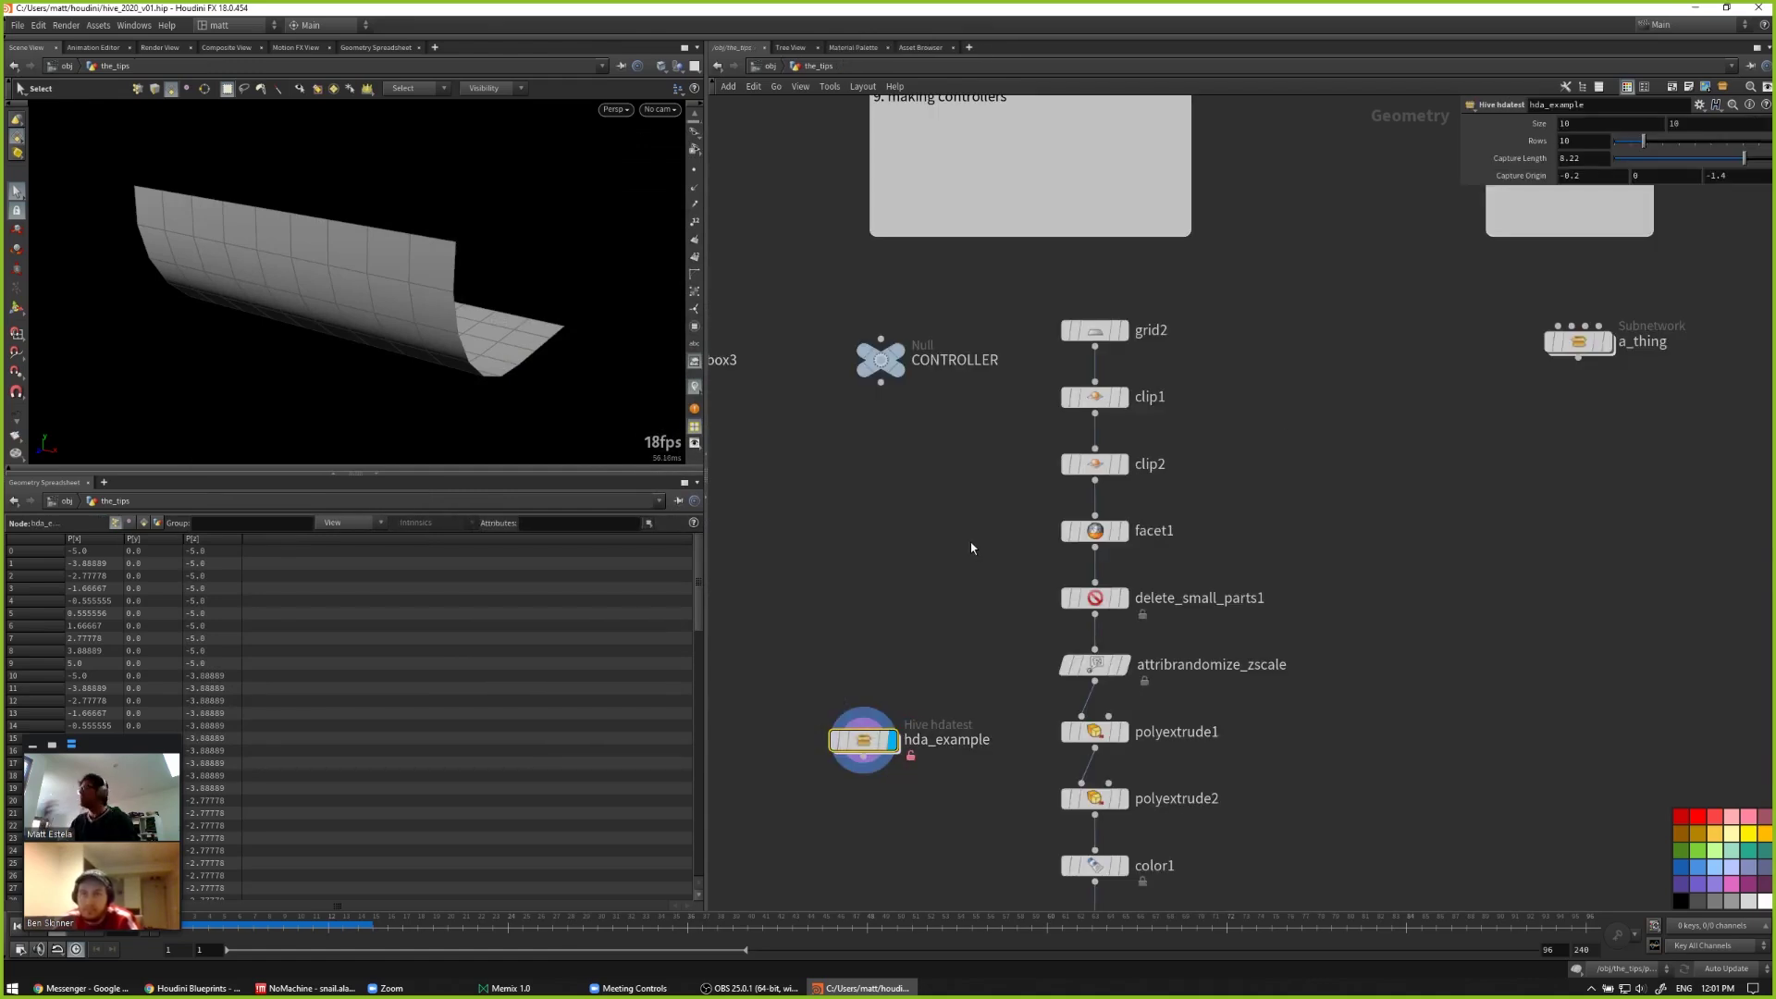
pyautogui.scroll(3, 982, 432)
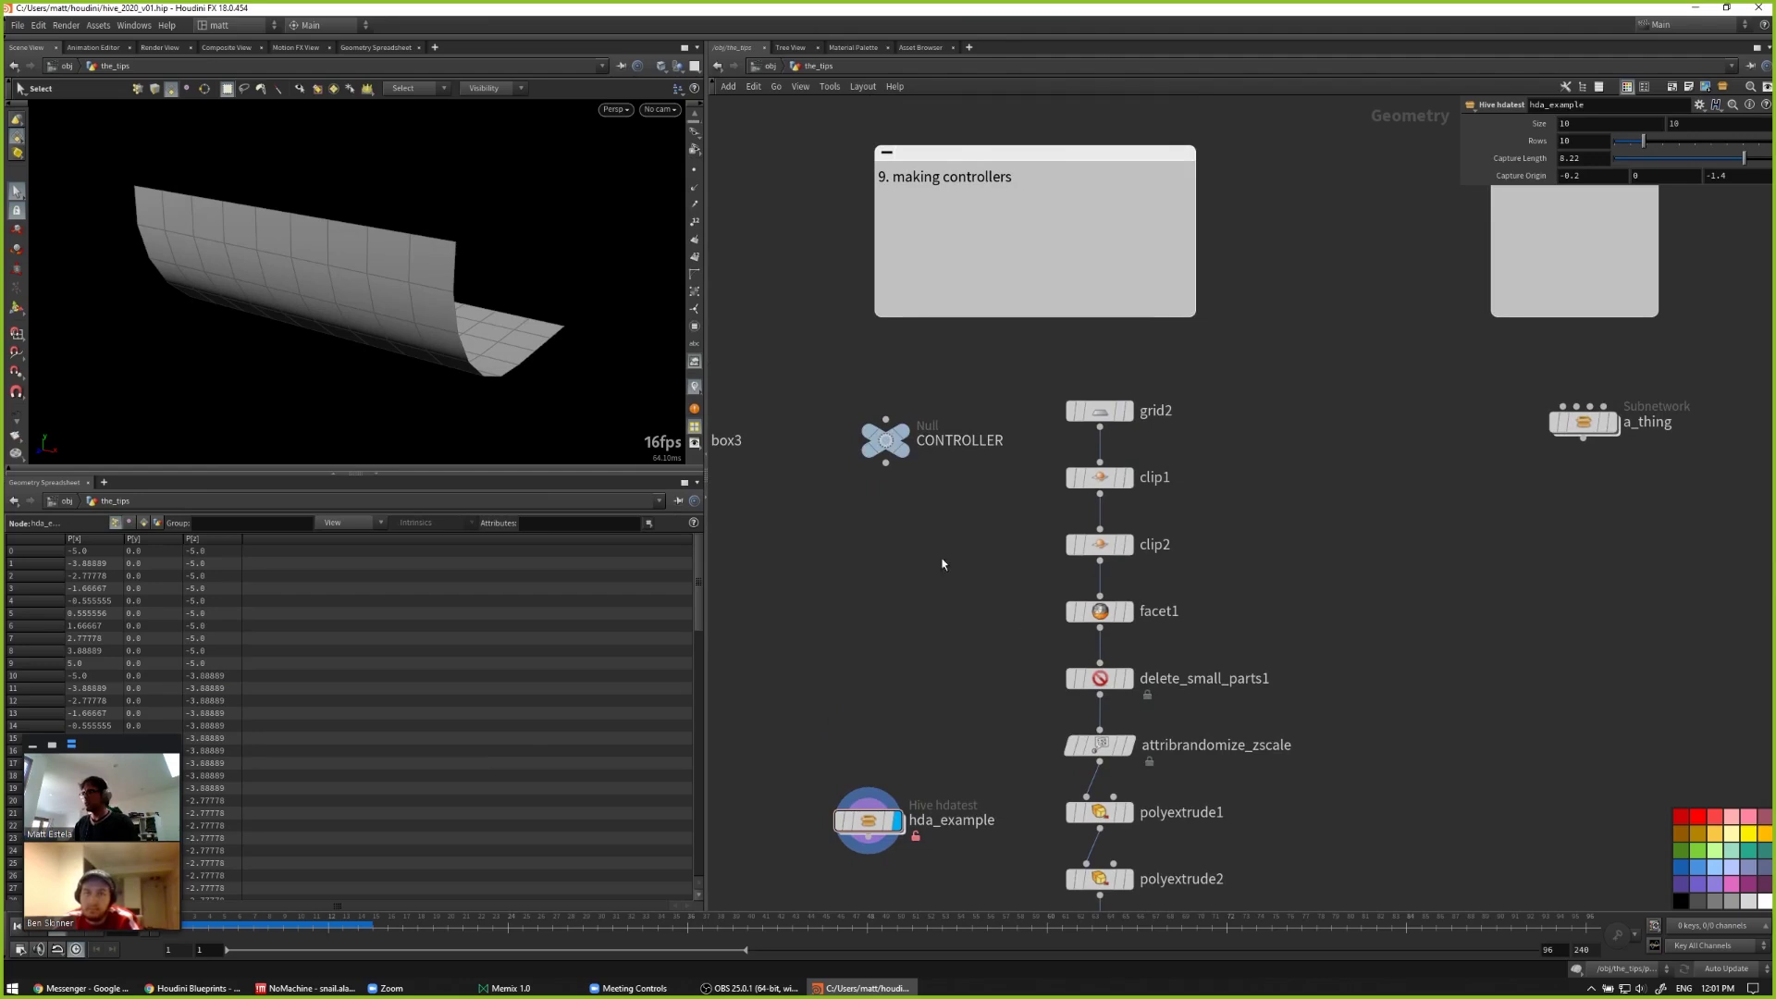
# Step: Open CONTROLLER's Edit Parameter Interface and drag in clip1's Direction parameter
pyautogui.moveTo(890, 443)
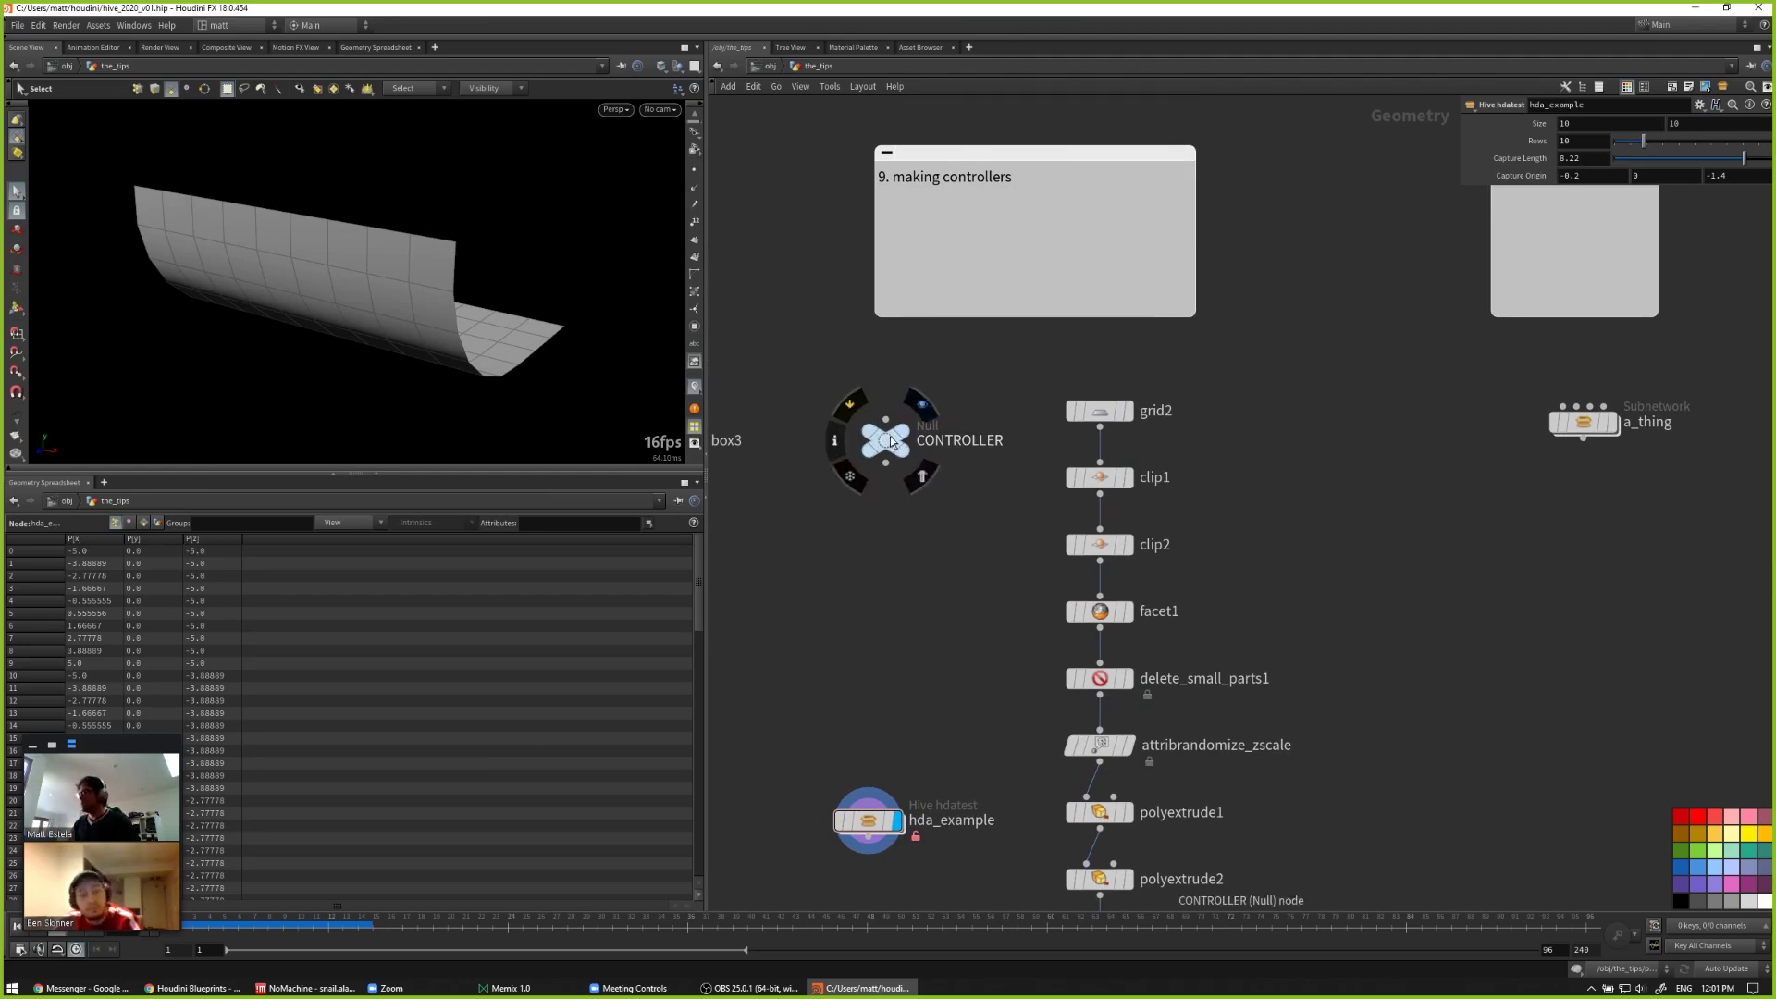
pyautogui.rightClick(890, 442)
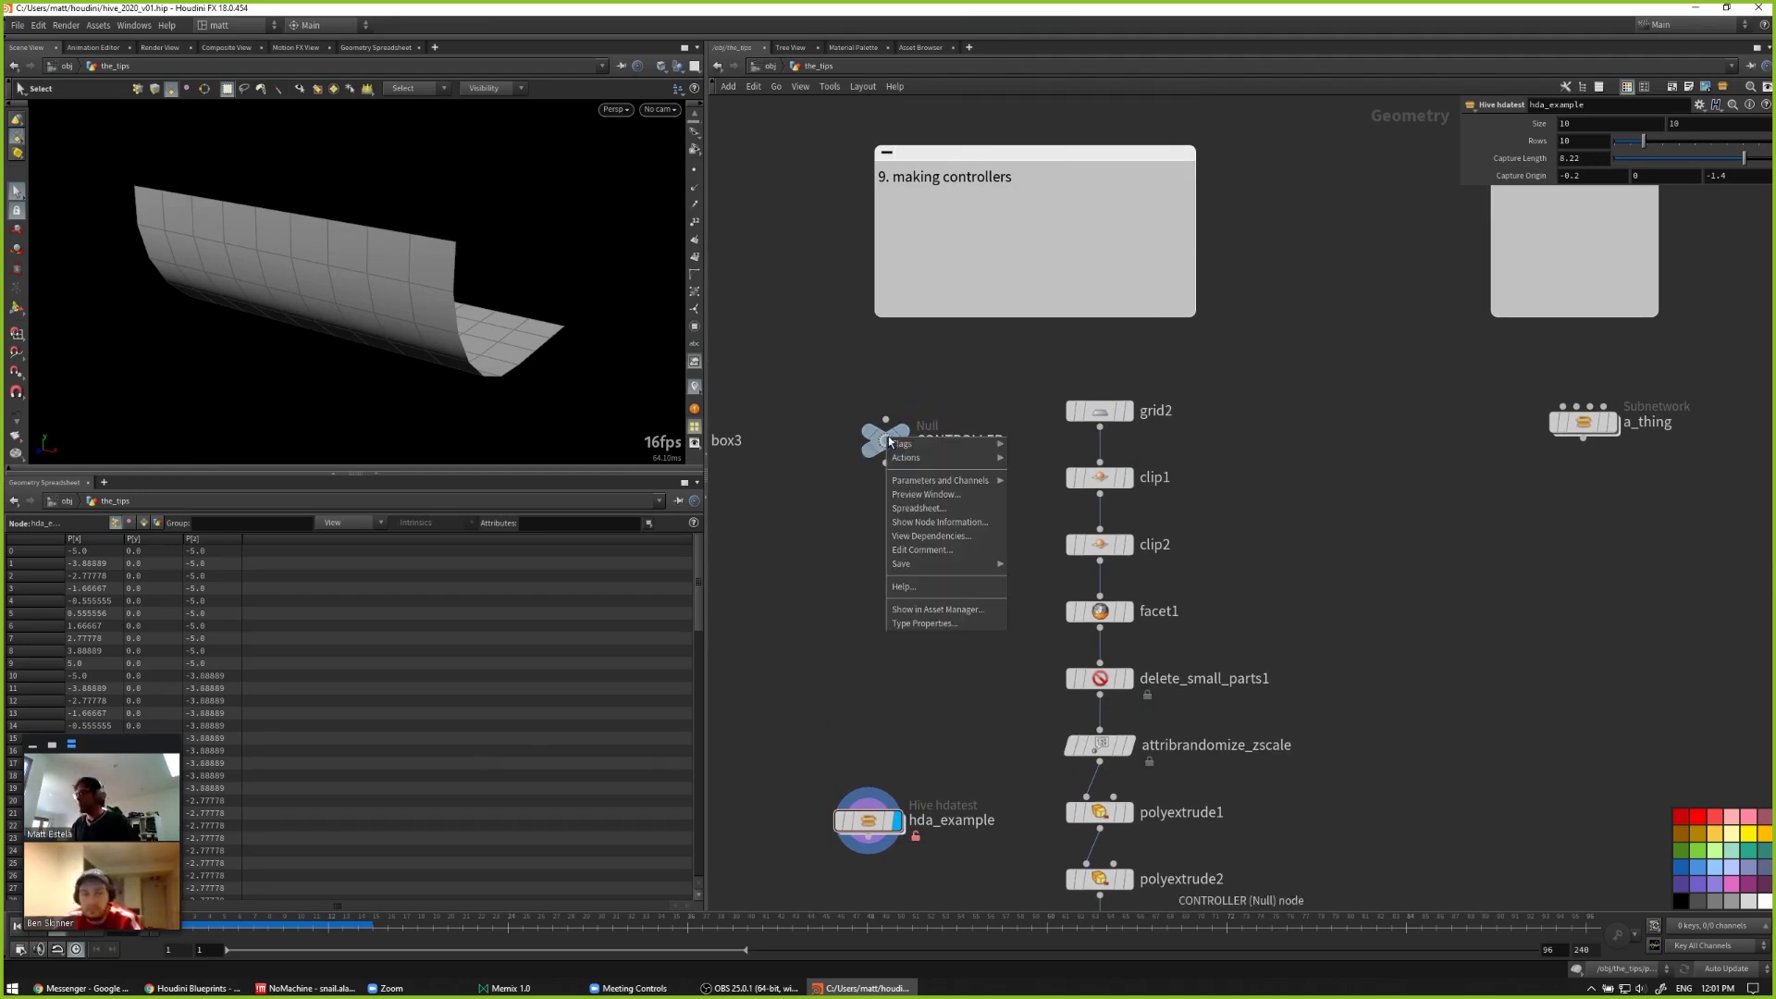
pyautogui.moveTo(940, 483)
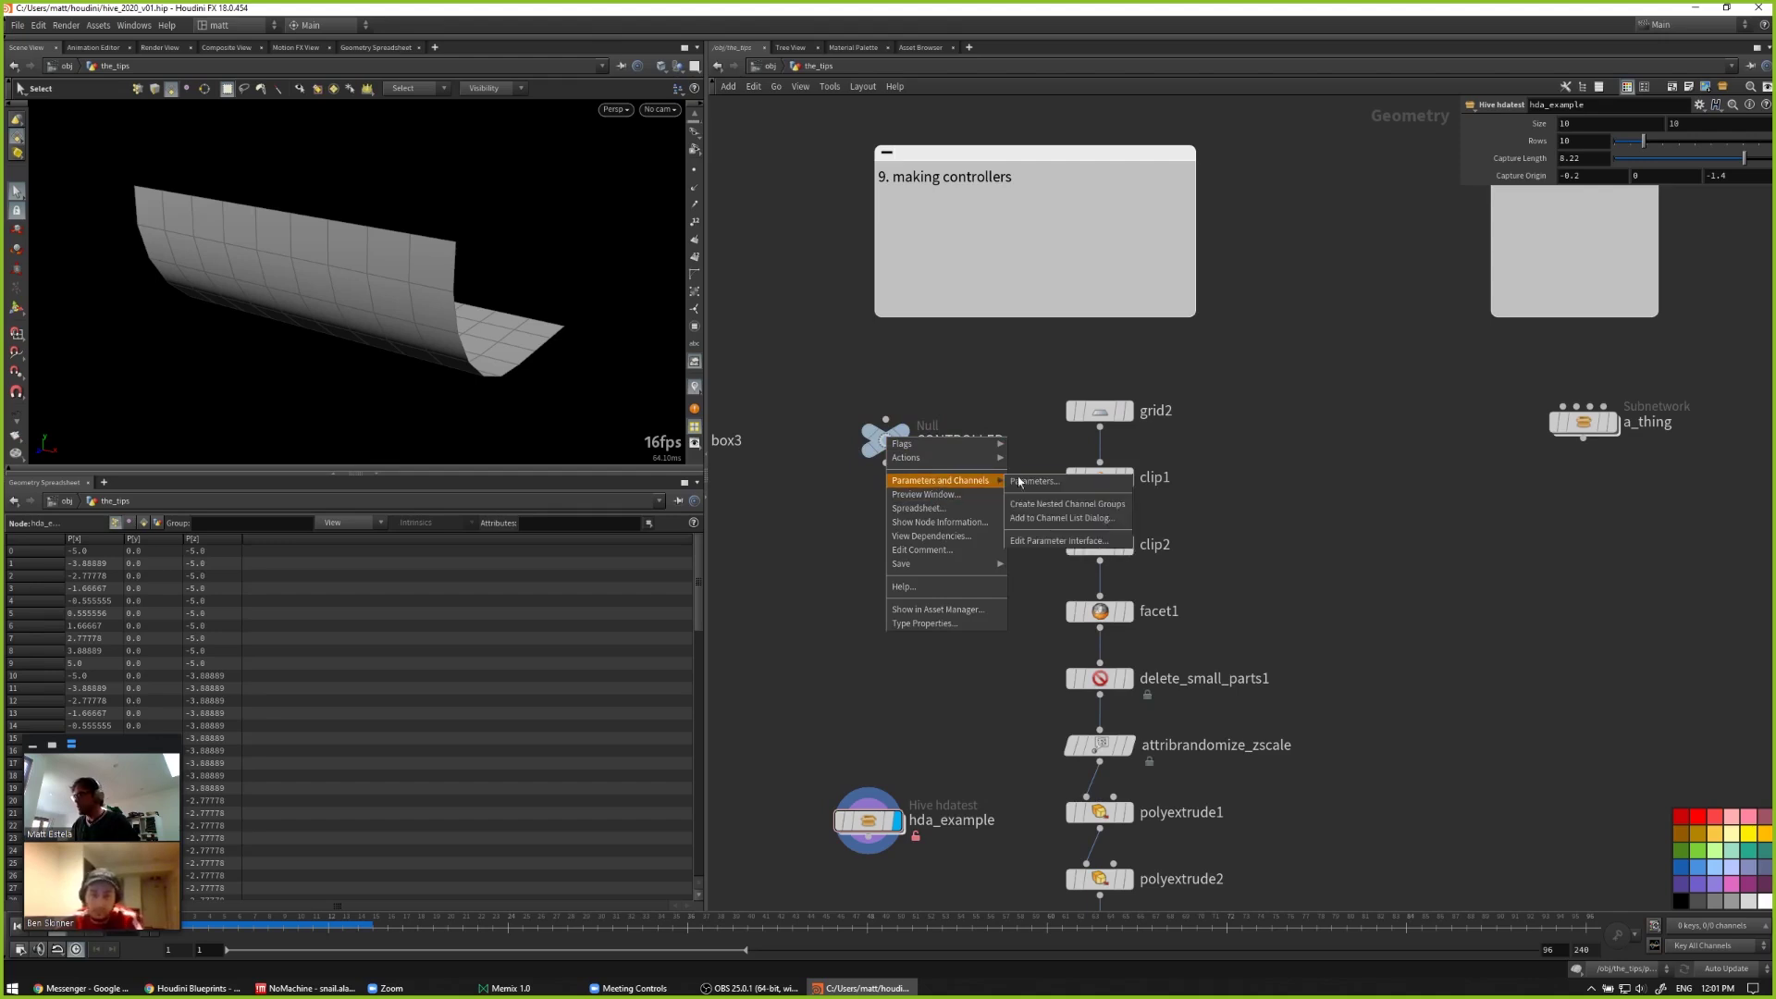
pyautogui.click(1050, 540)
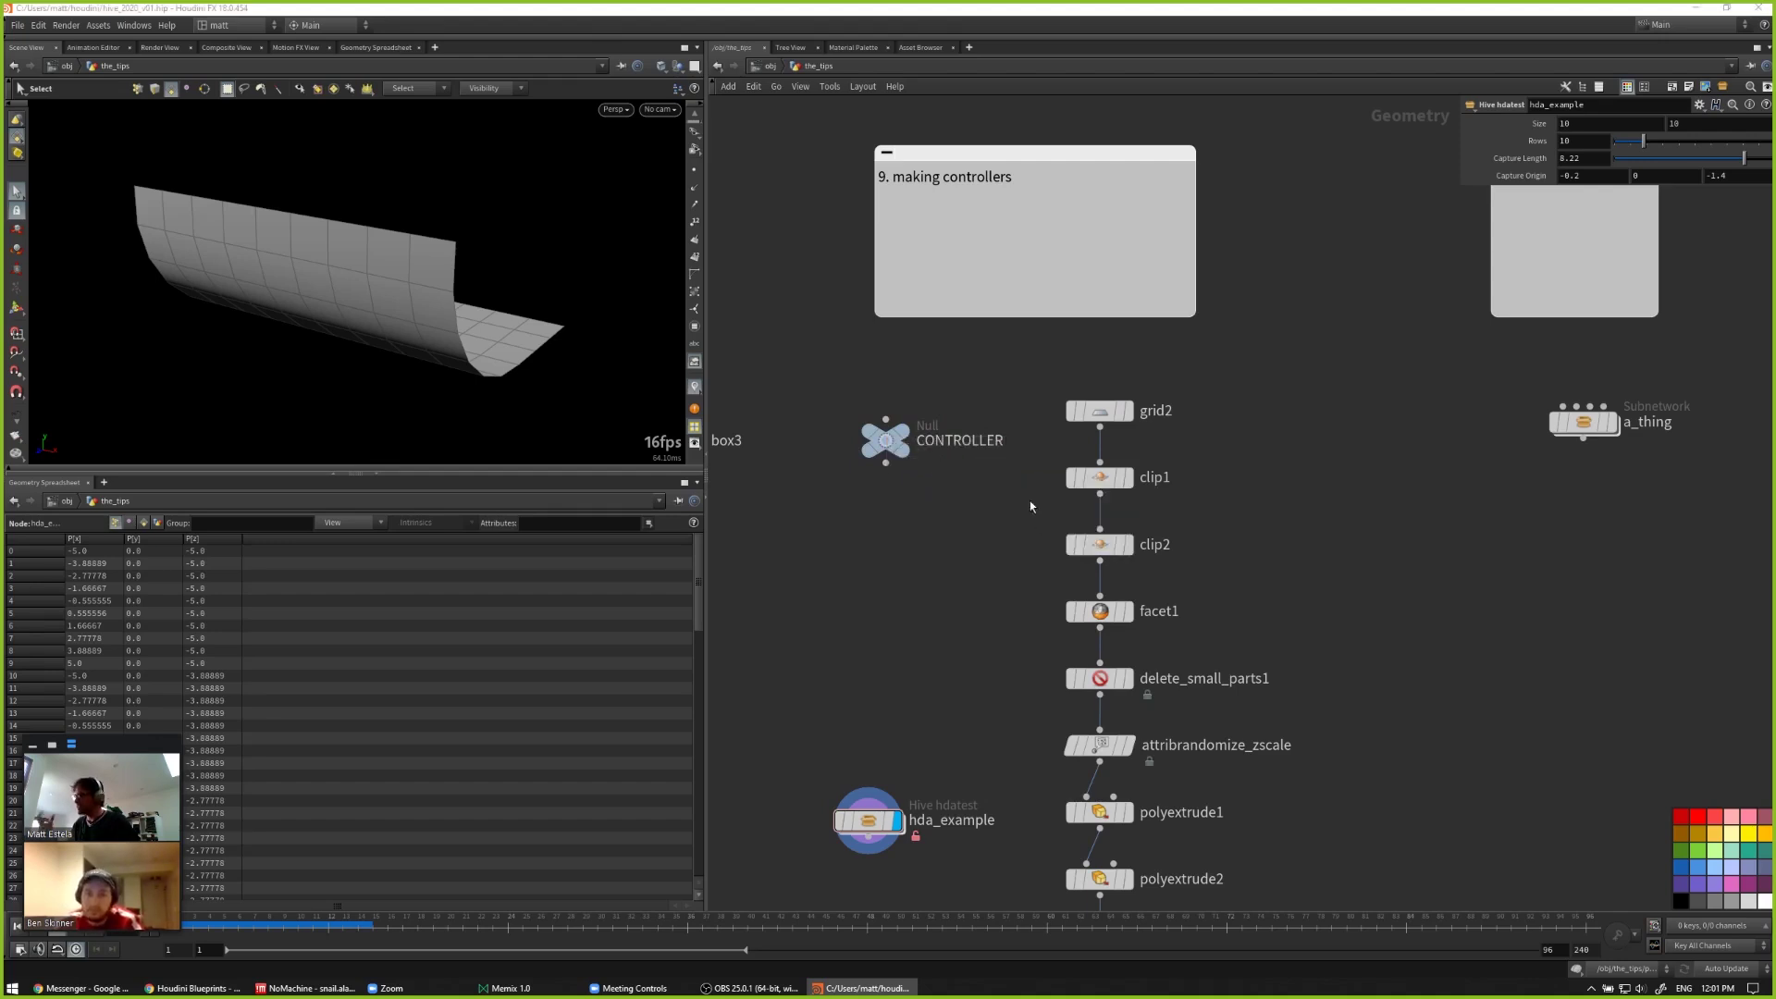
pyautogui.moveTo(1045, 274); pyautogui.dragTo(538, 226)
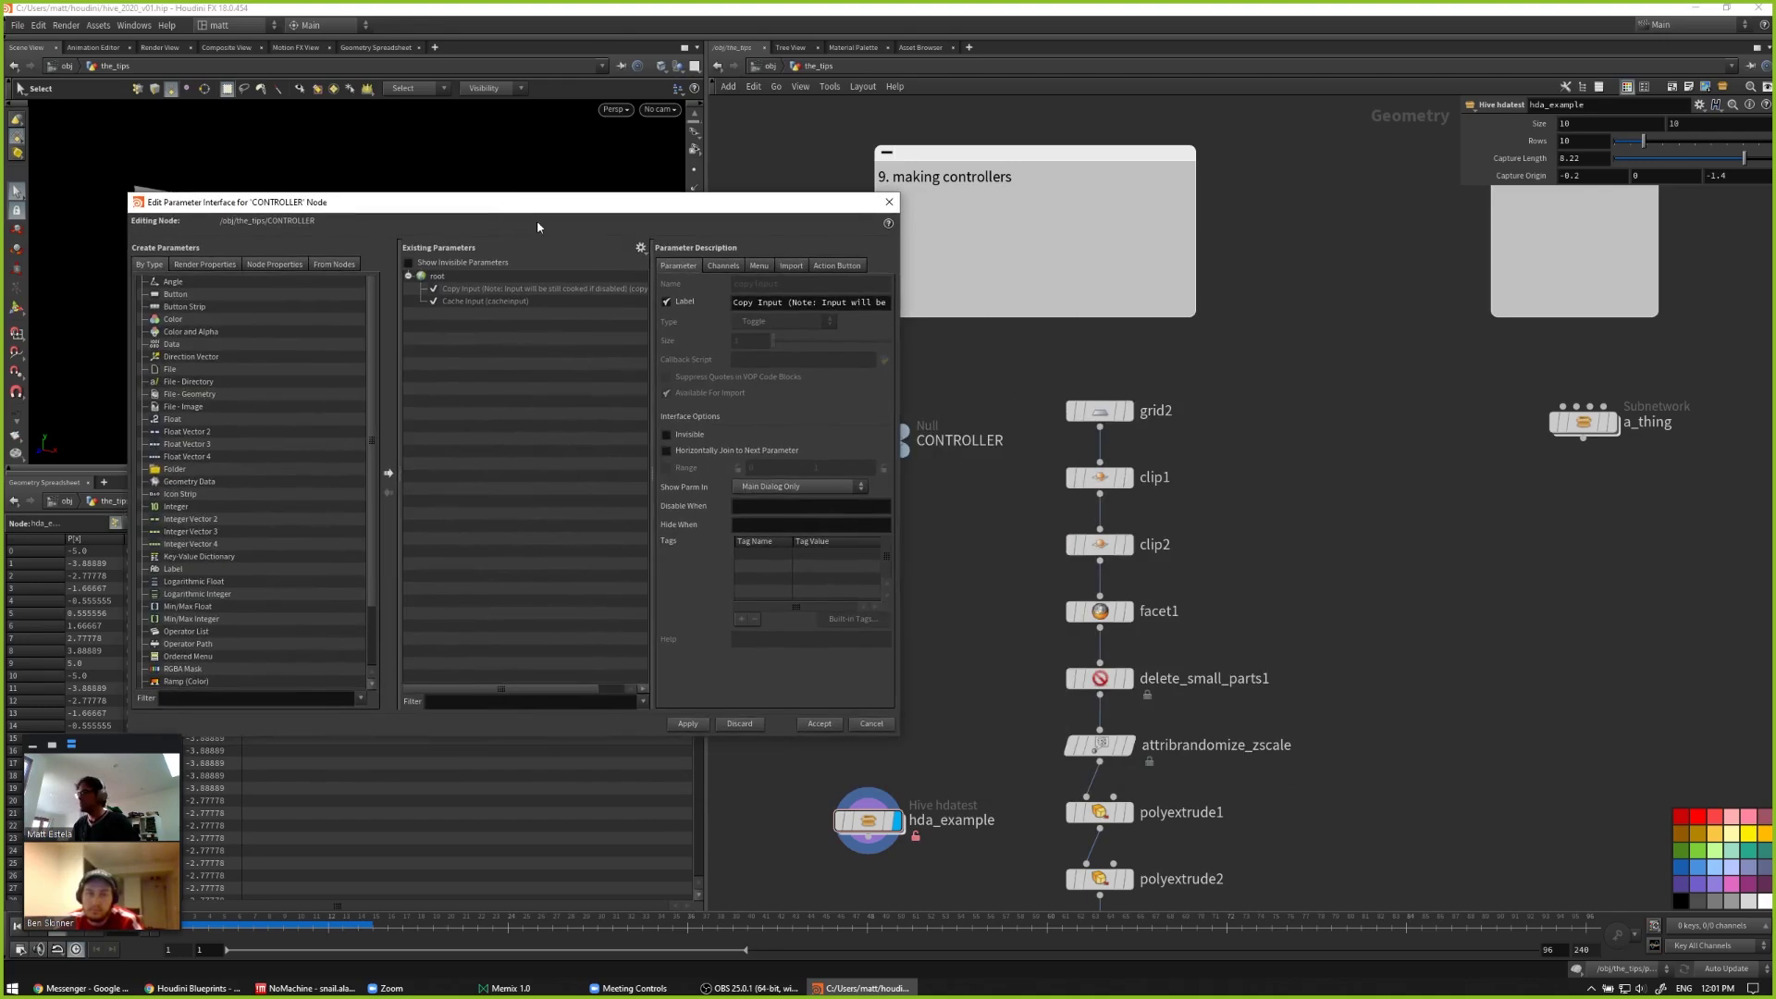
pyautogui.click(1099, 477)
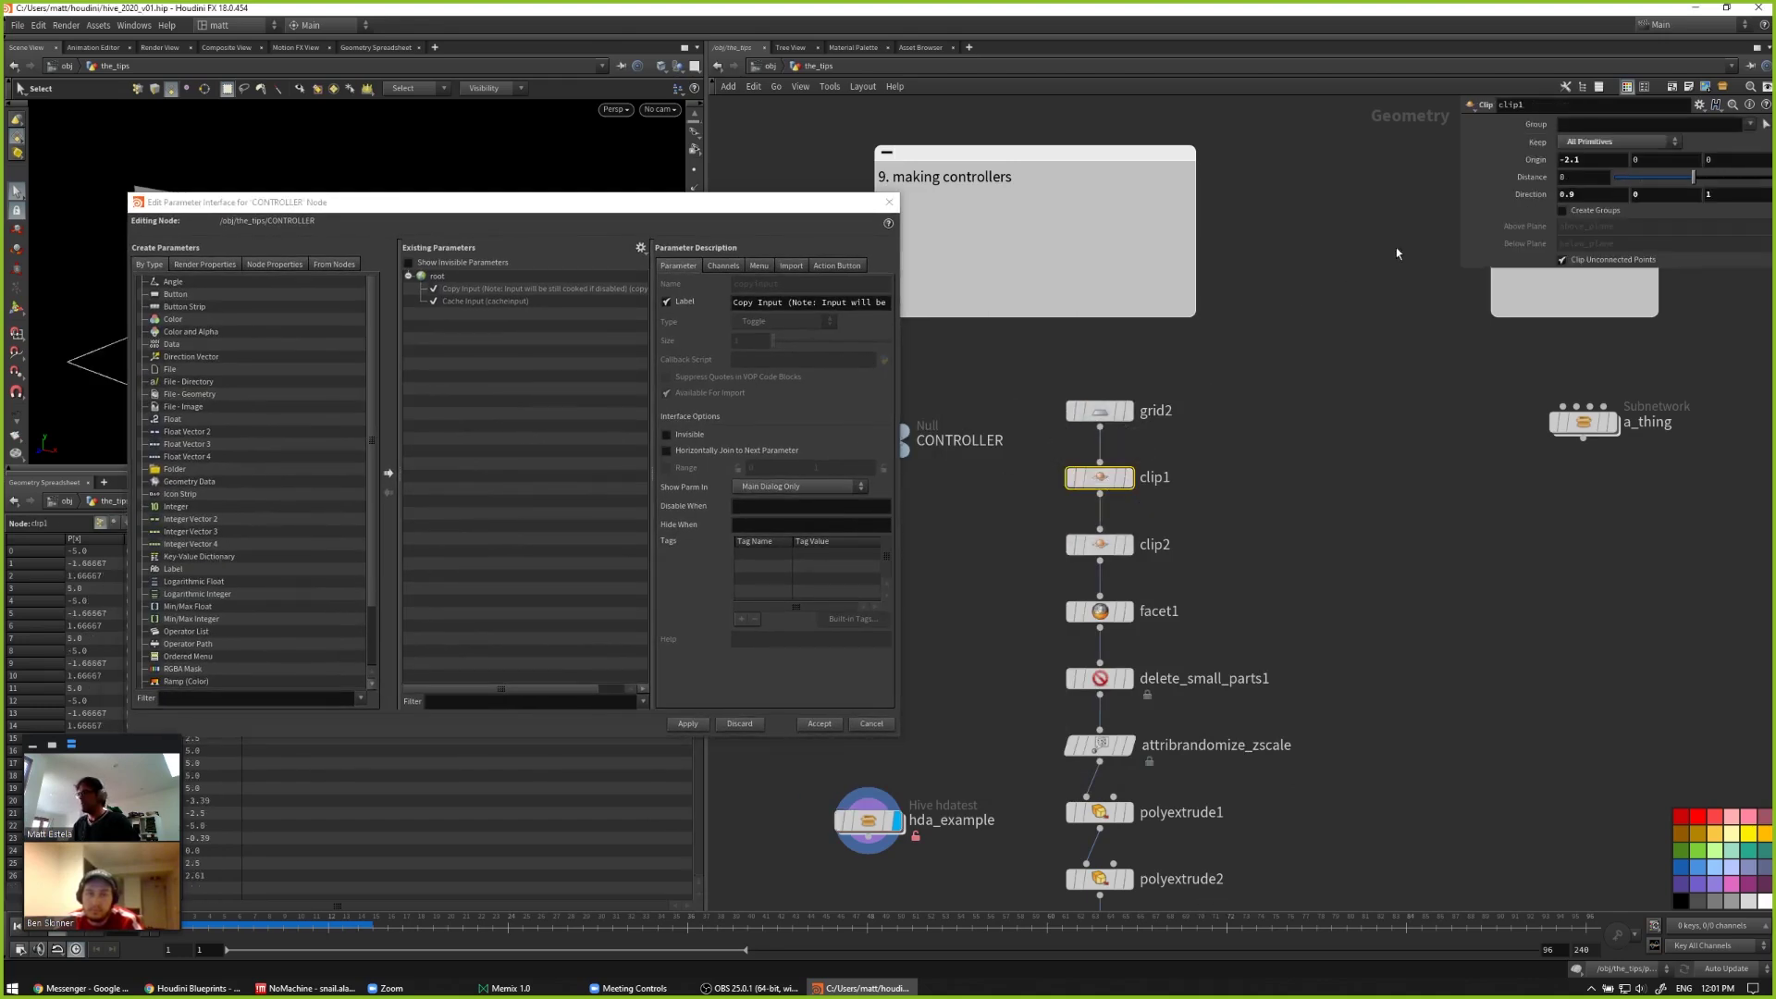
pyautogui.moveTo(1522, 191); pyautogui.dragTo(448, 280)
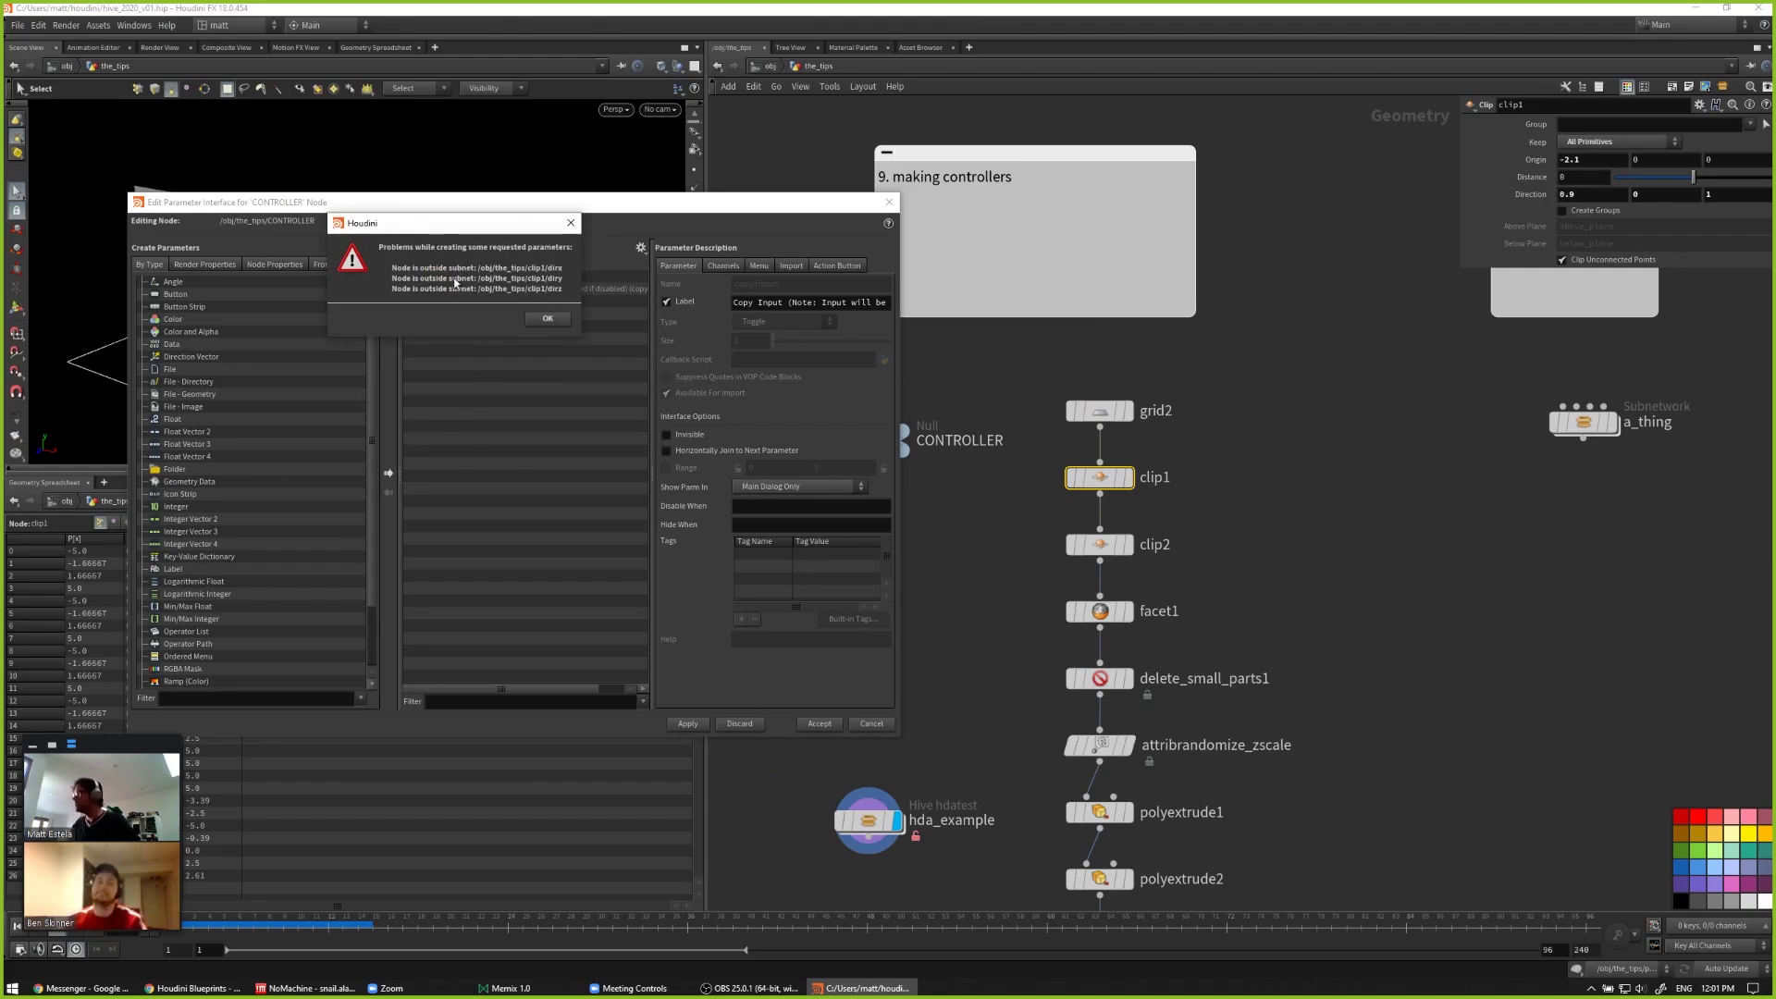
pyautogui.click(548, 319)
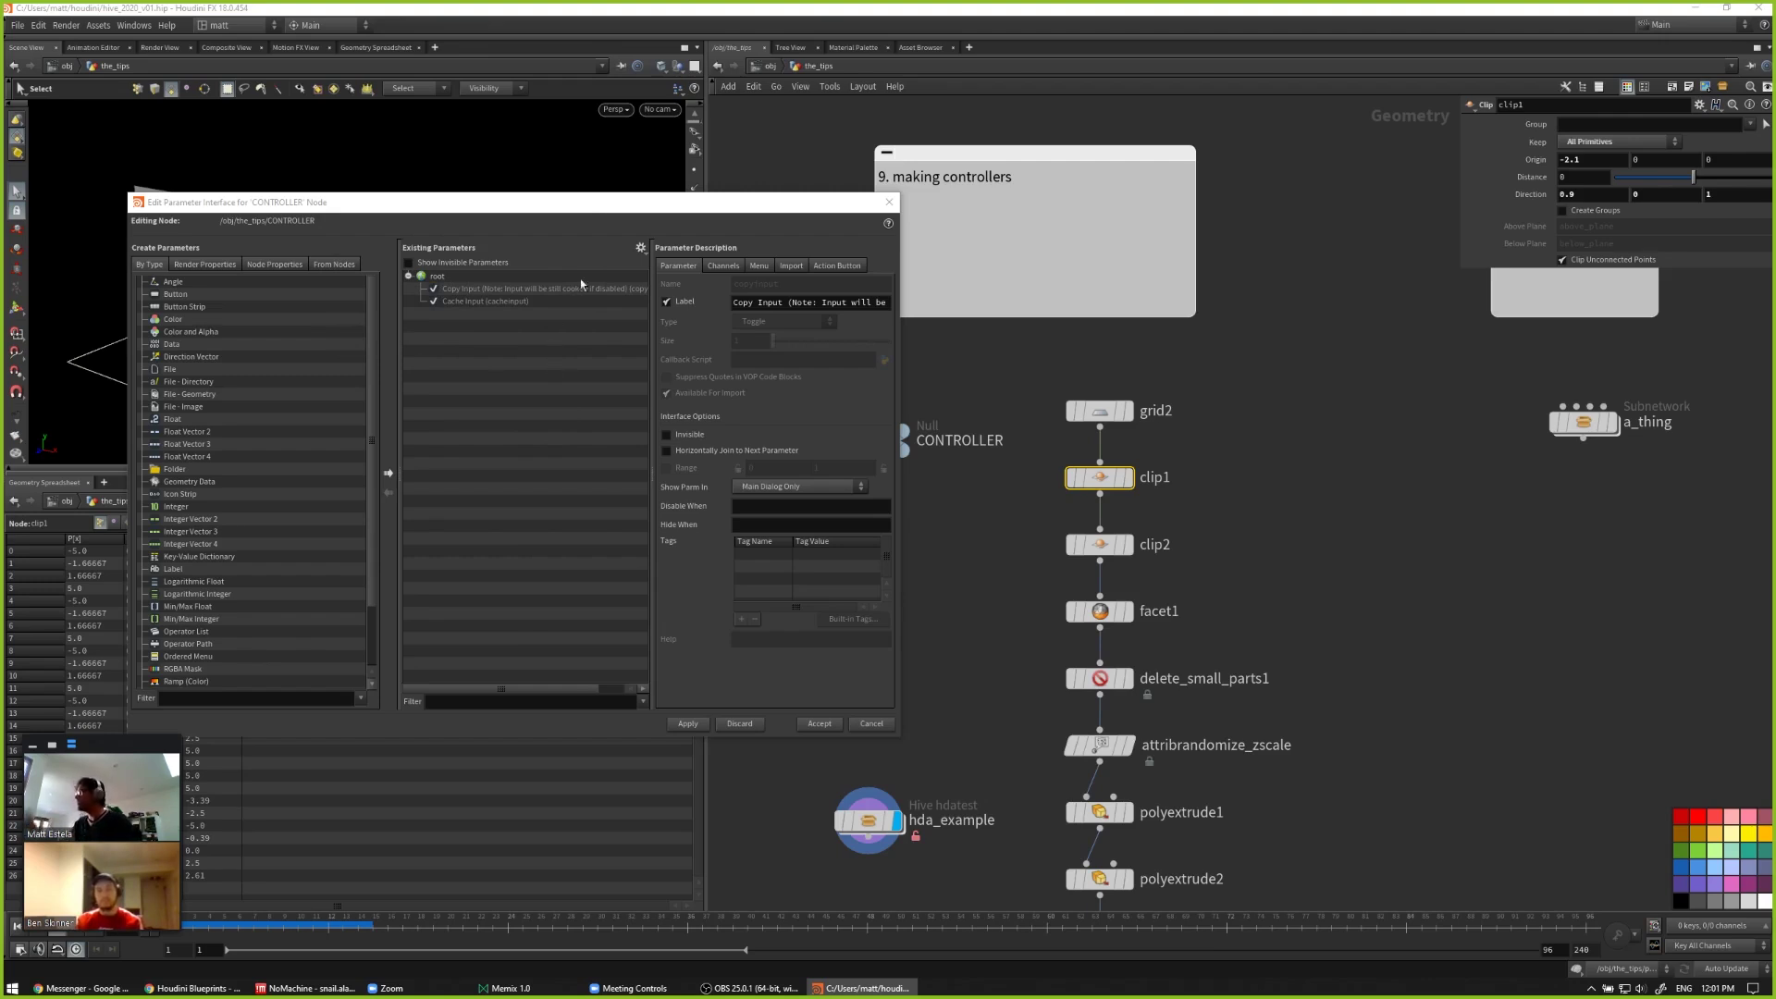
# Step: Allow outside linking, add all clip1 parameters and facet1's Unique Points toggle, and accept
pyautogui.click(641, 249)
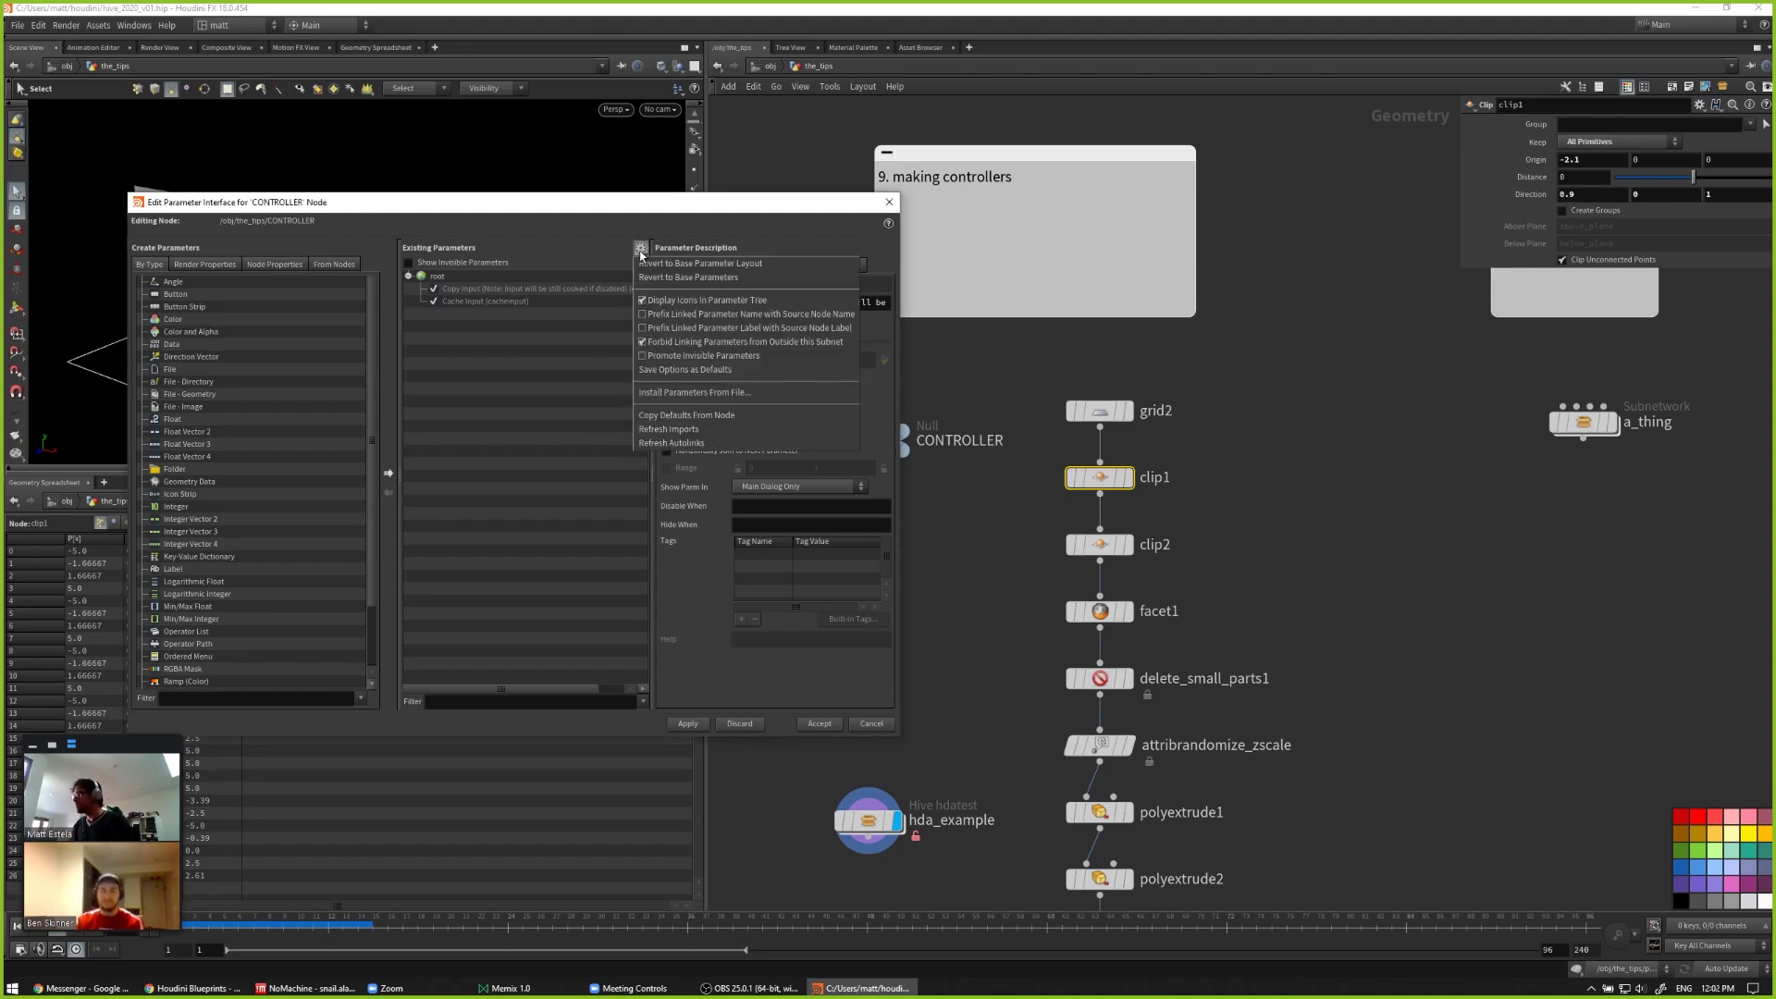
pyautogui.click(678, 344)
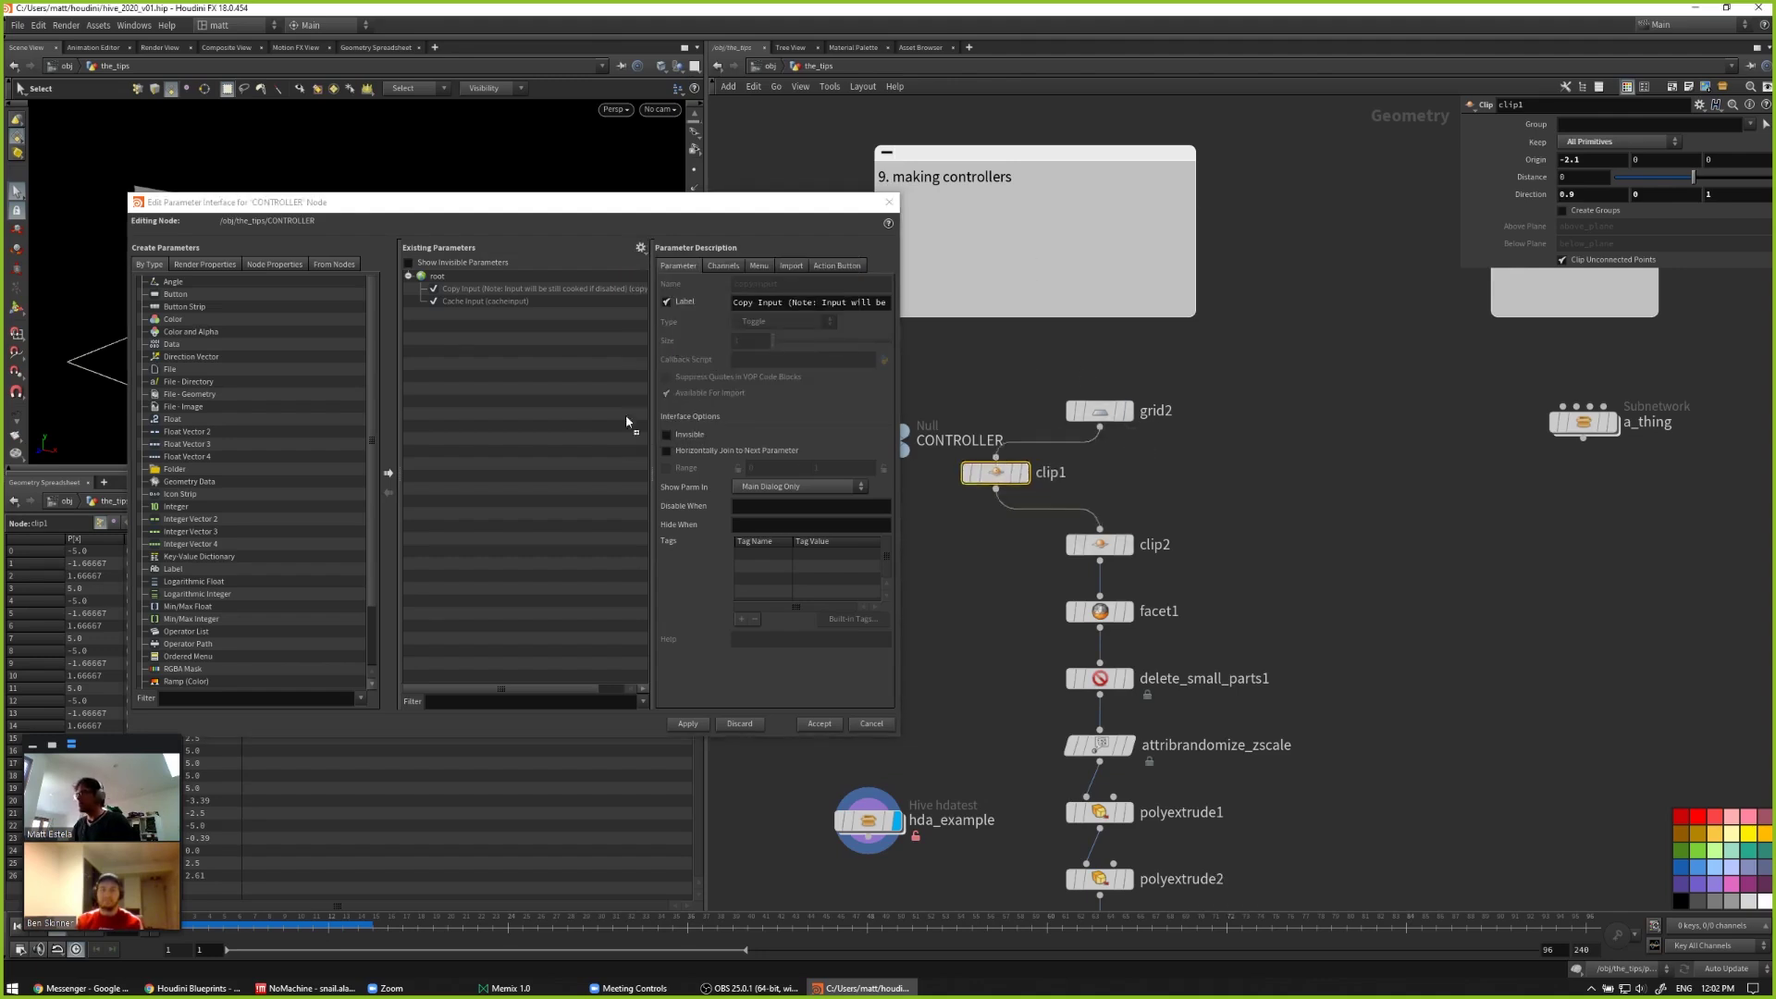
pyautogui.moveTo(626, 422); pyautogui.dragTo(507, 284)
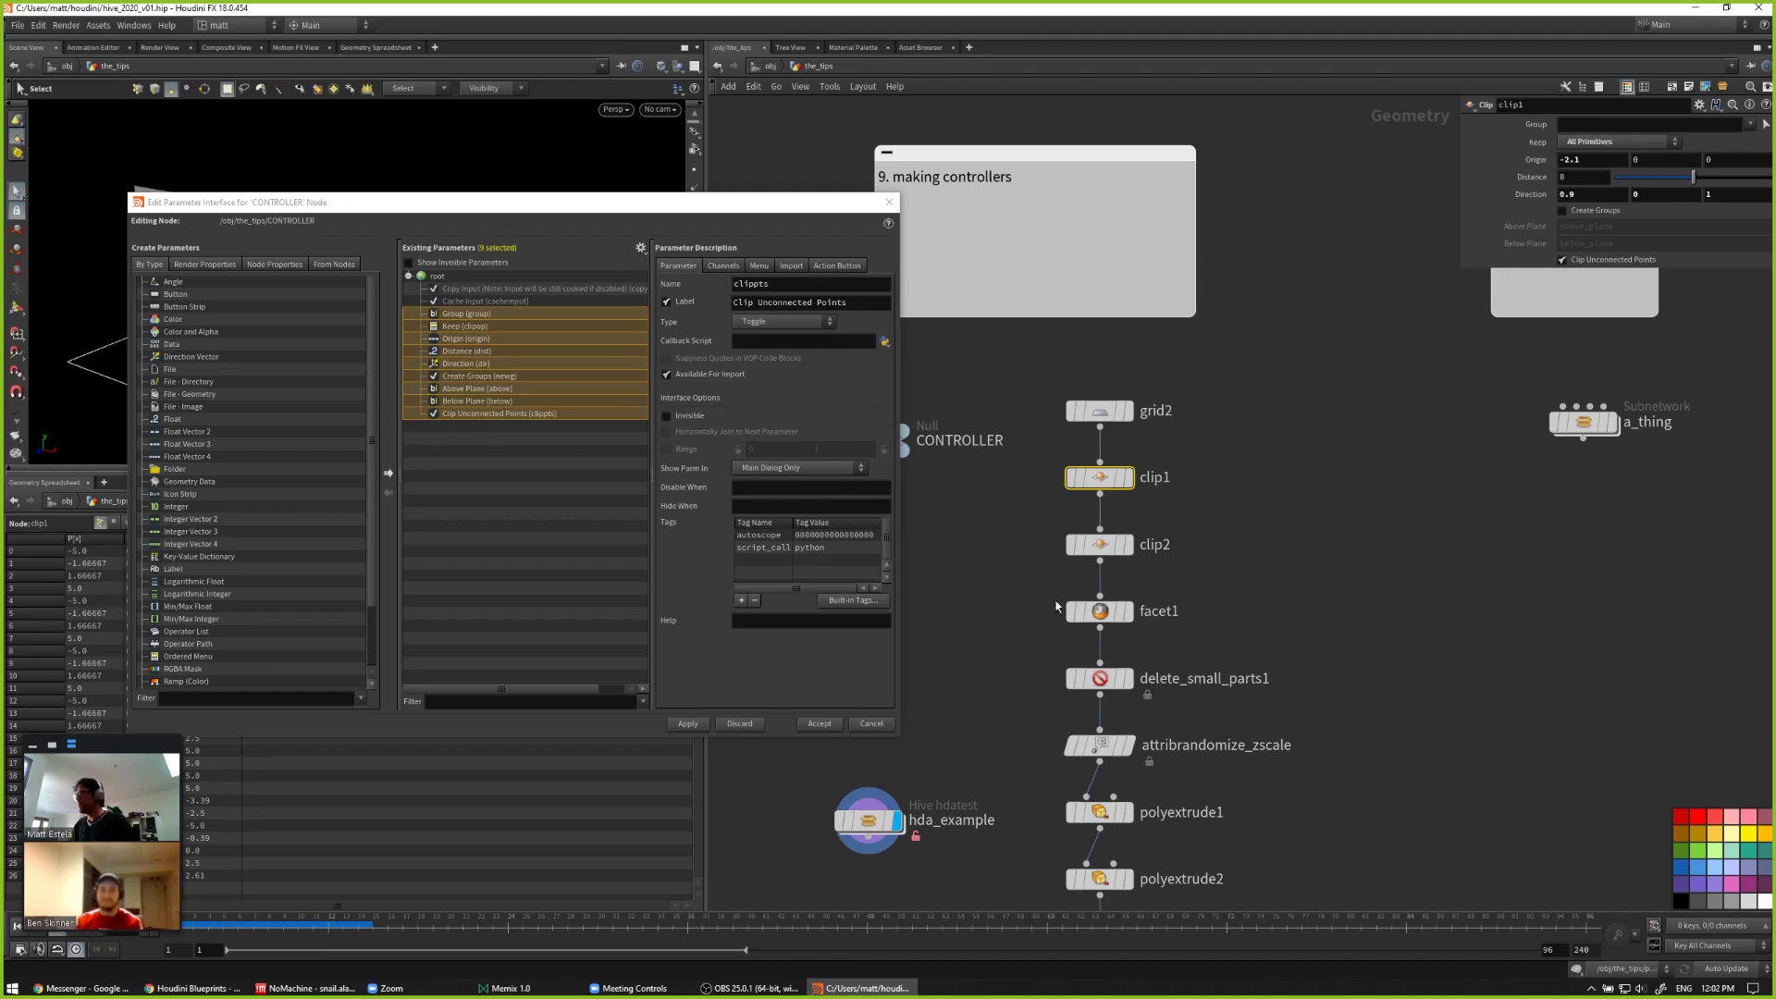
pyautogui.click(1099, 611)
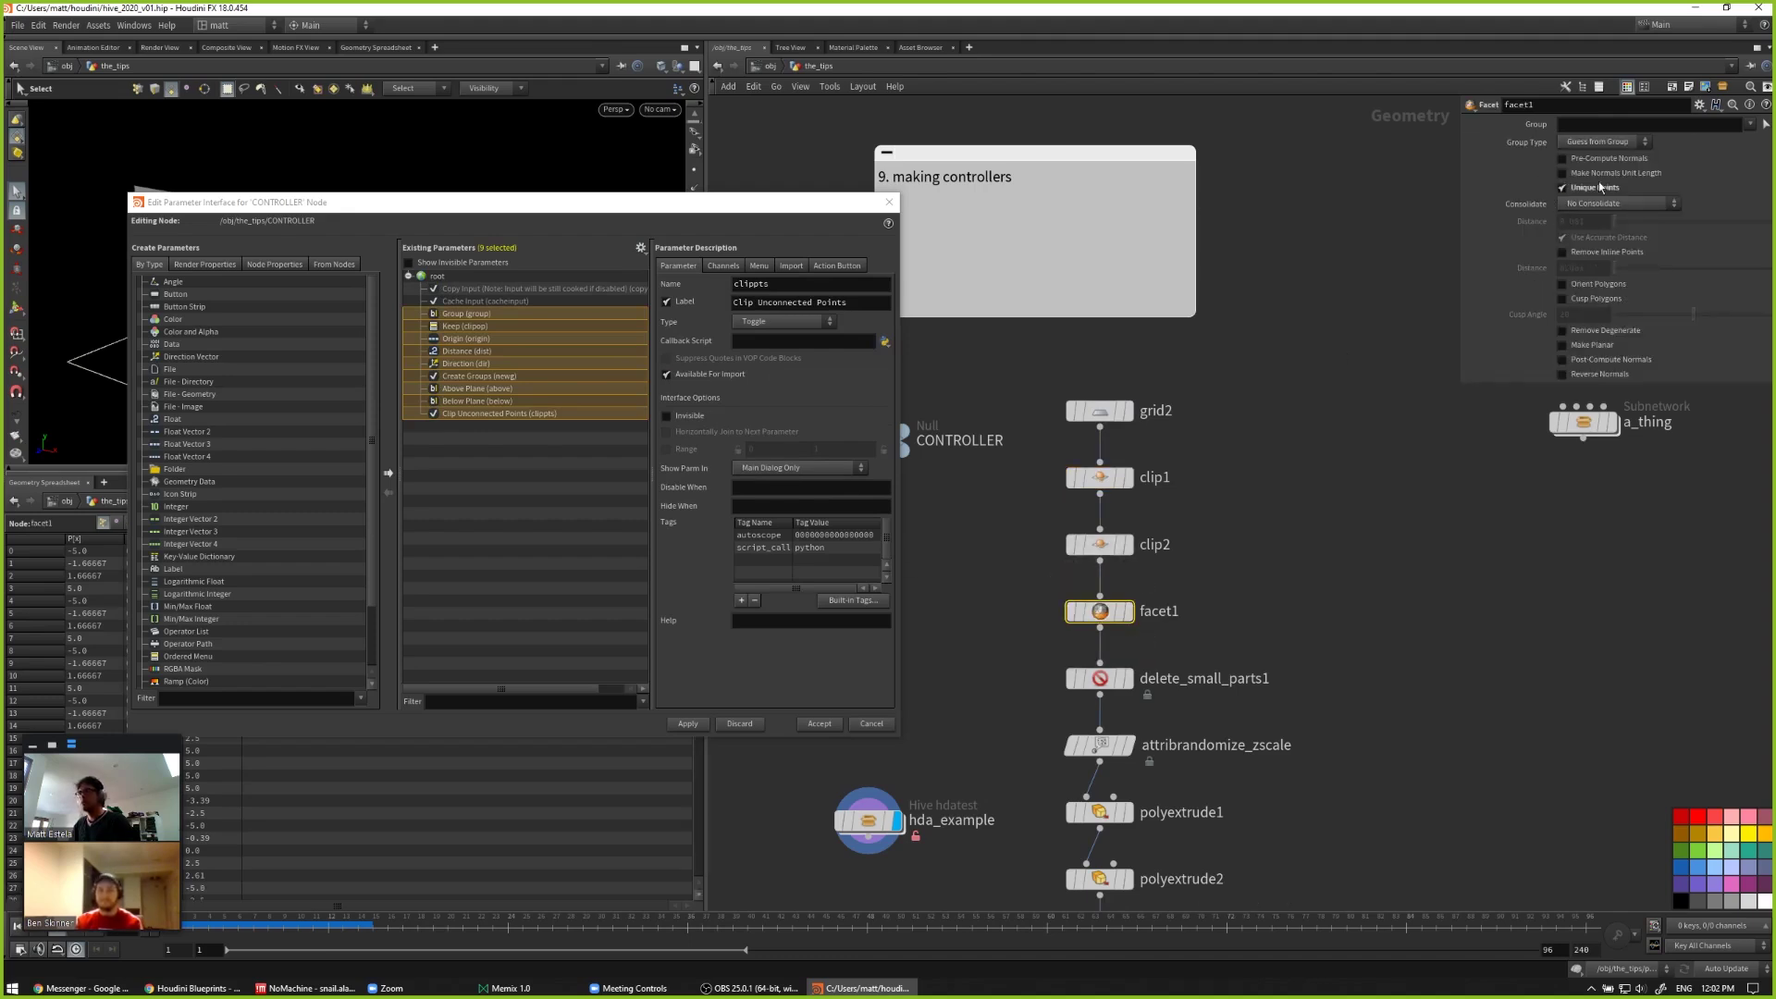
pyautogui.moveTo(1599, 181); pyautogui.dragTo(446, 281)
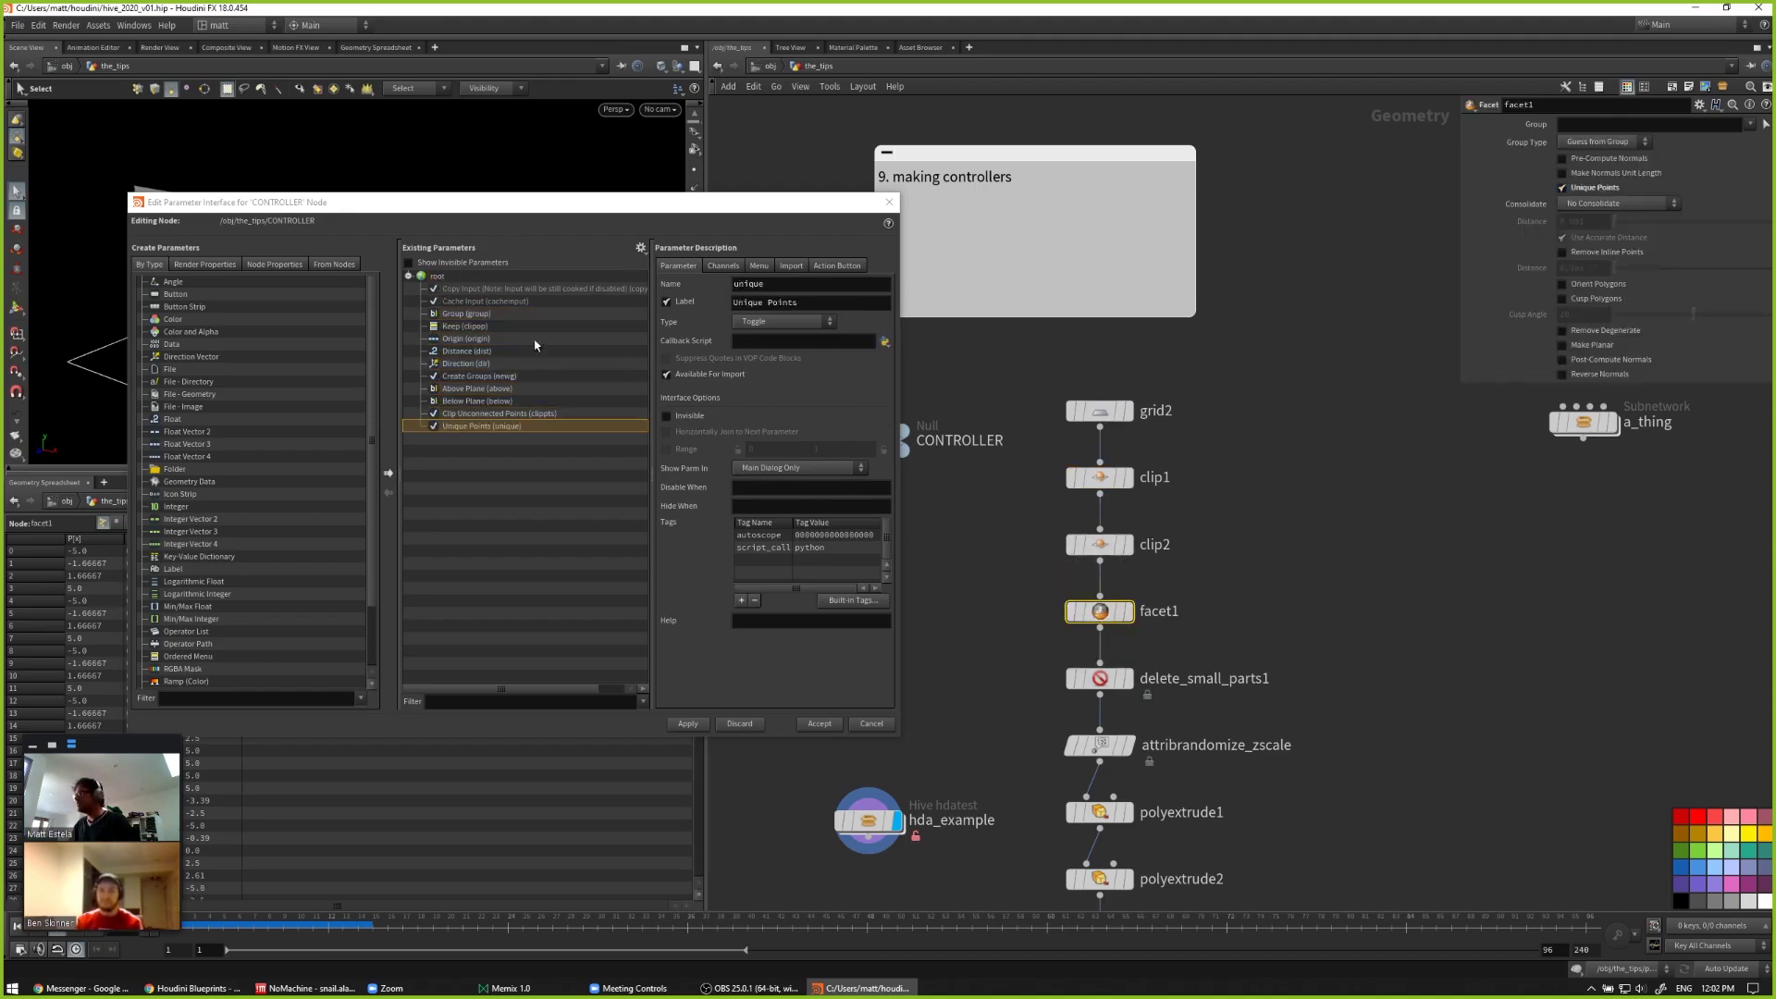
pyautogui.click(820, 724)
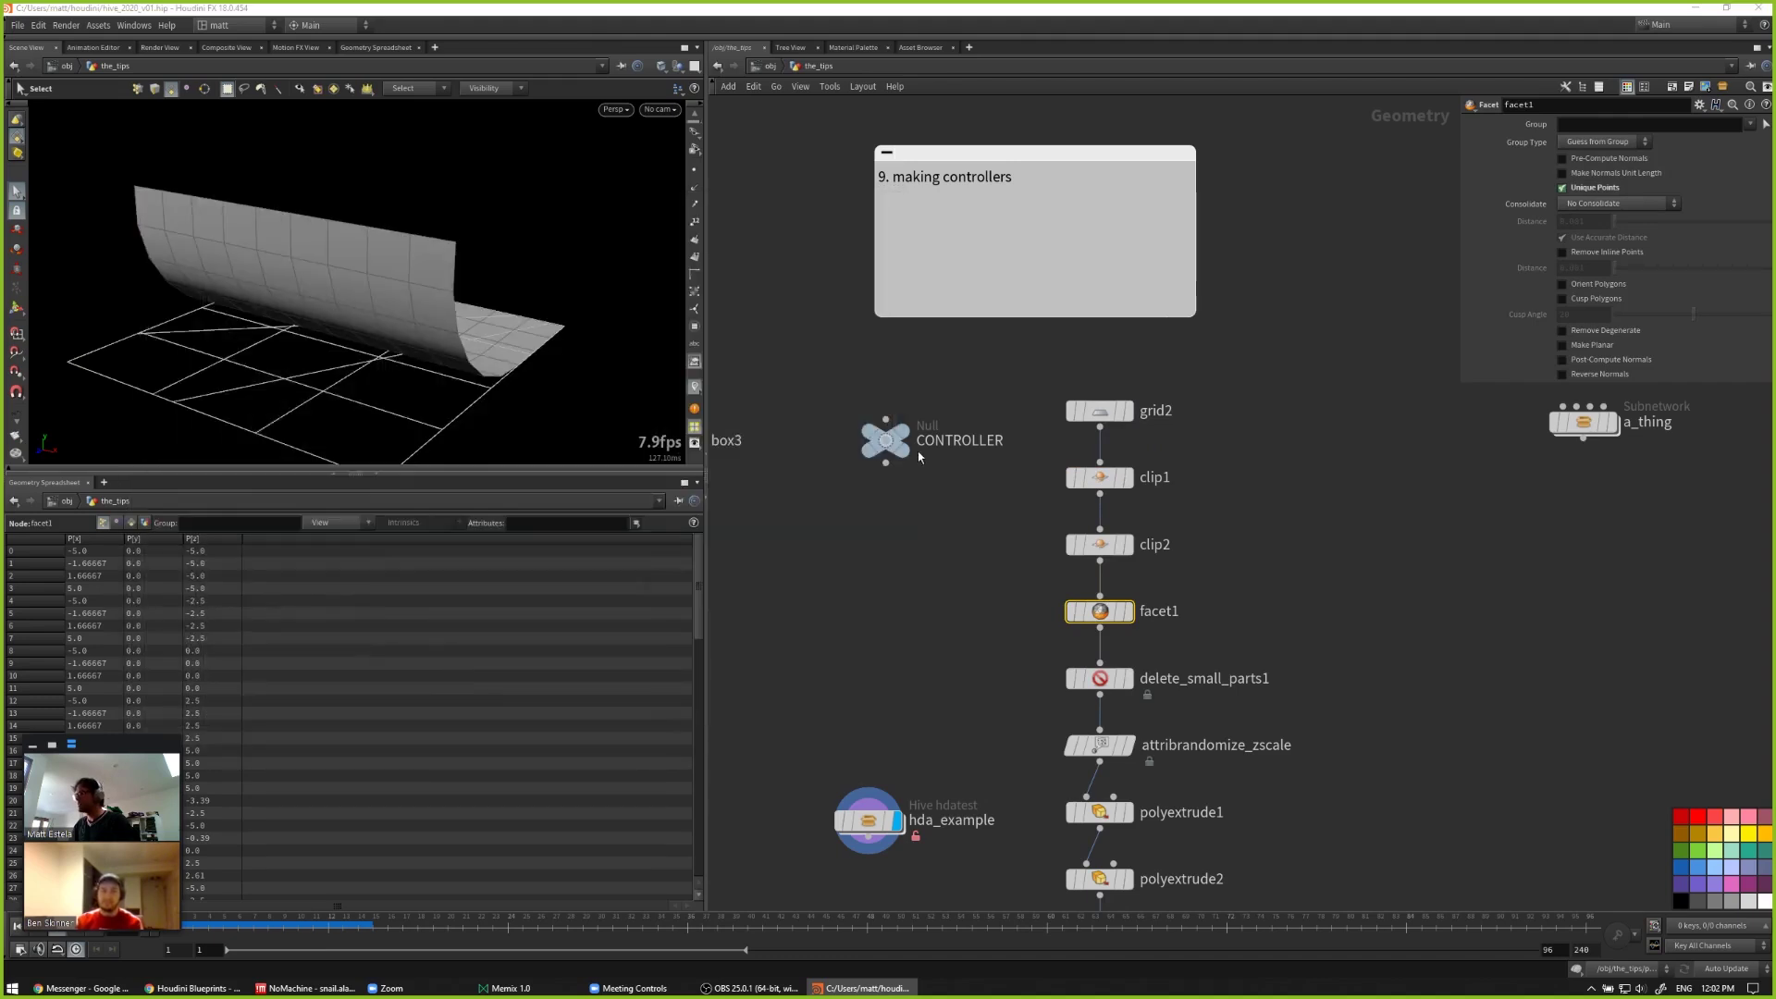
# Step: Review CONTROLLER, clip1 and facet1, then display the polyextrude3 buildings
pyautogui.click(888, 447)
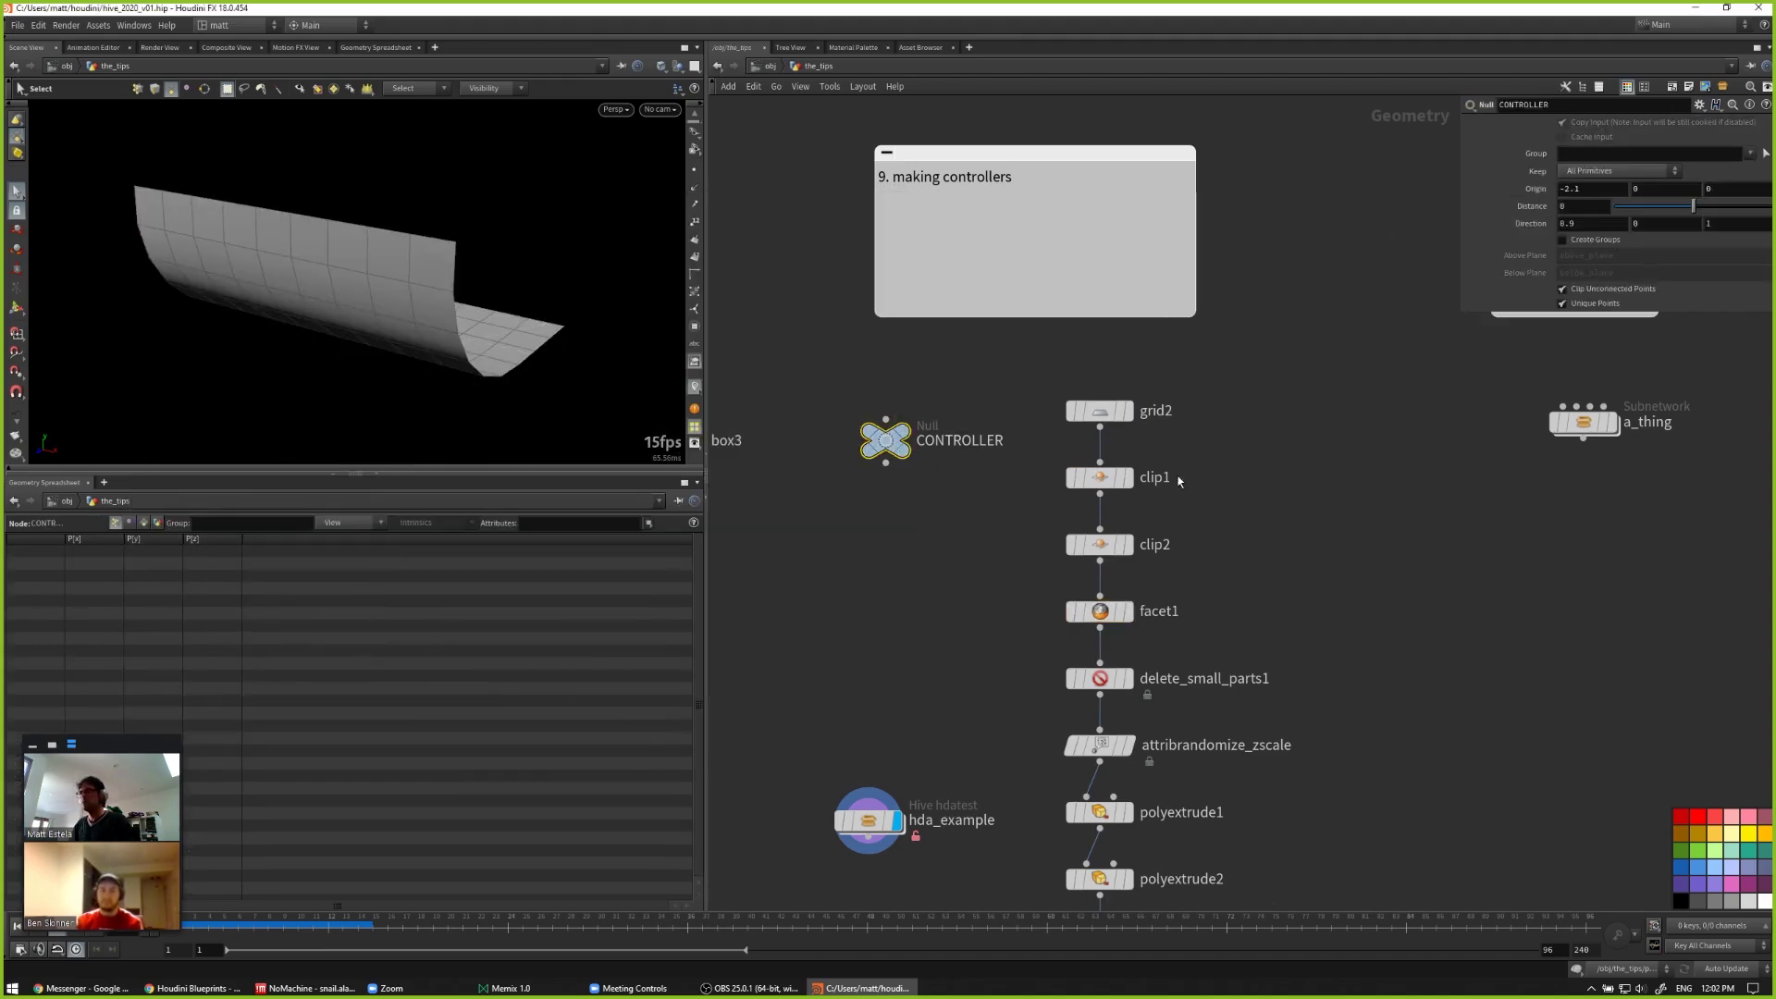
pyautogui.click(1101, 481)
pyautogui.click(1100, 611)
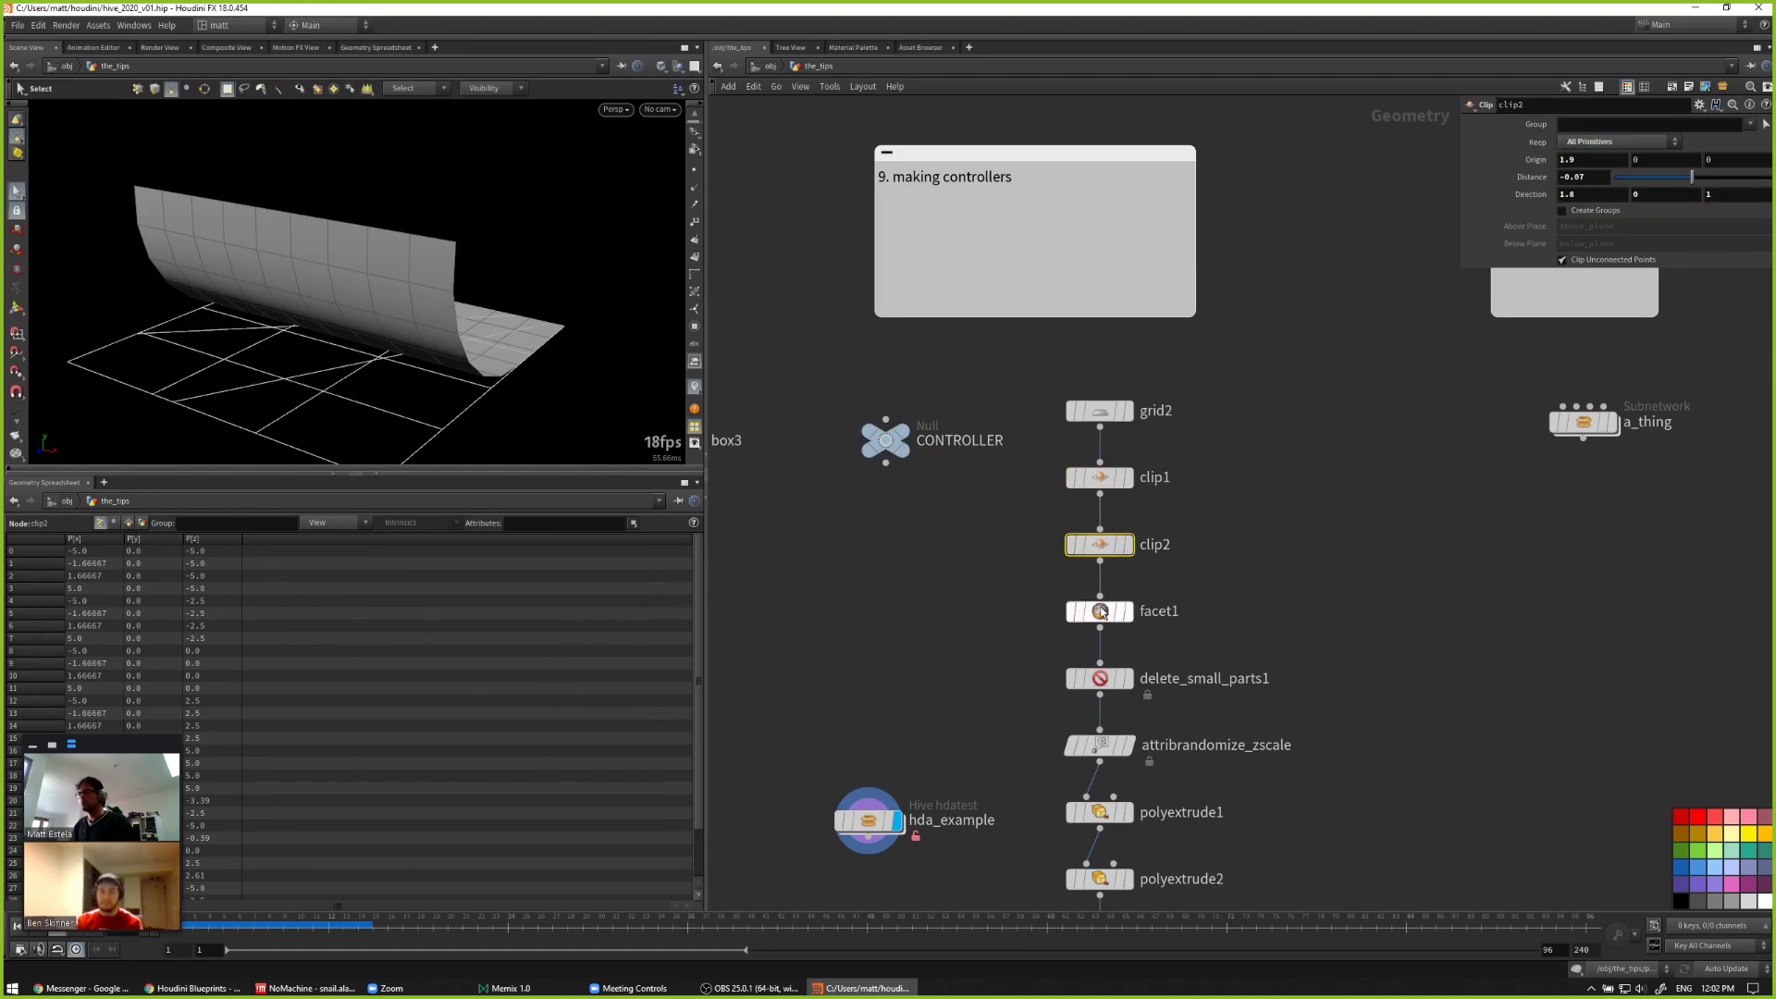
pyautogui.scroll(-2, 908, 691)
pyautogui.moveTo(1041, 902); pyautogui.dragTo(1057, 687, button='middle')
pyautogui.click(1015, 627)
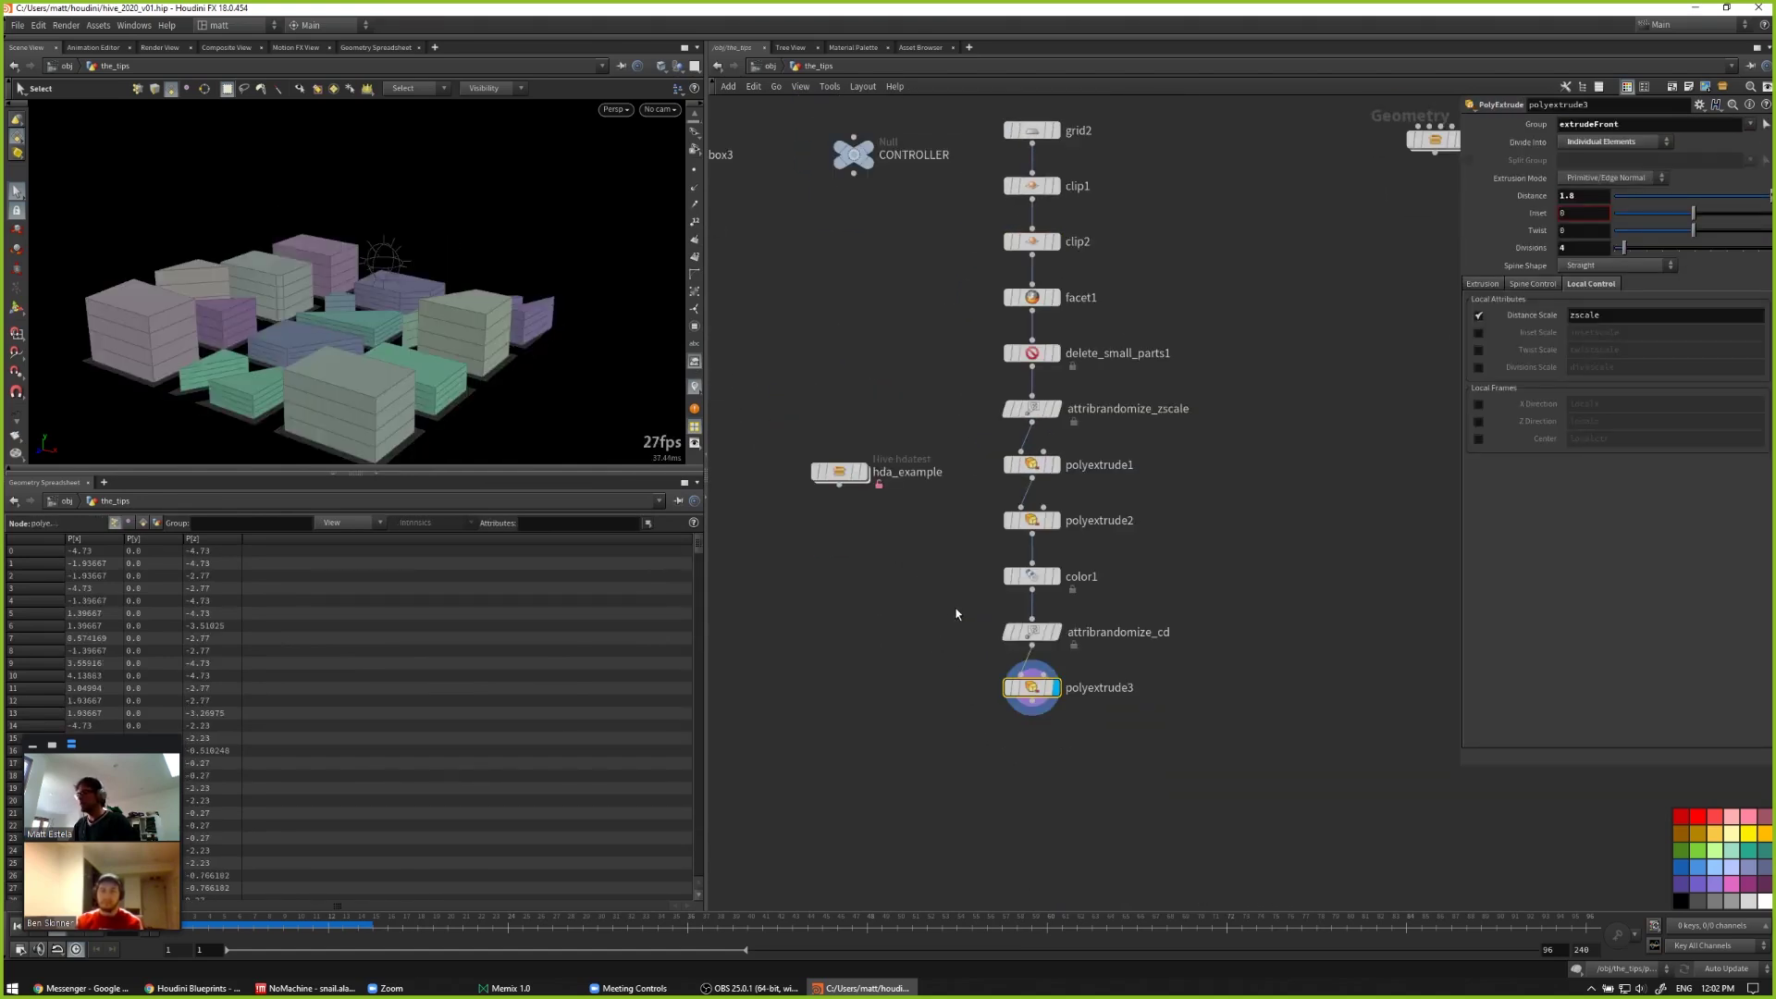
pyautogui.press('Escape')
pyautogui.moveTo(491, 345); pyautogui.dragTo(444, 310)
pyautogui.press('s')
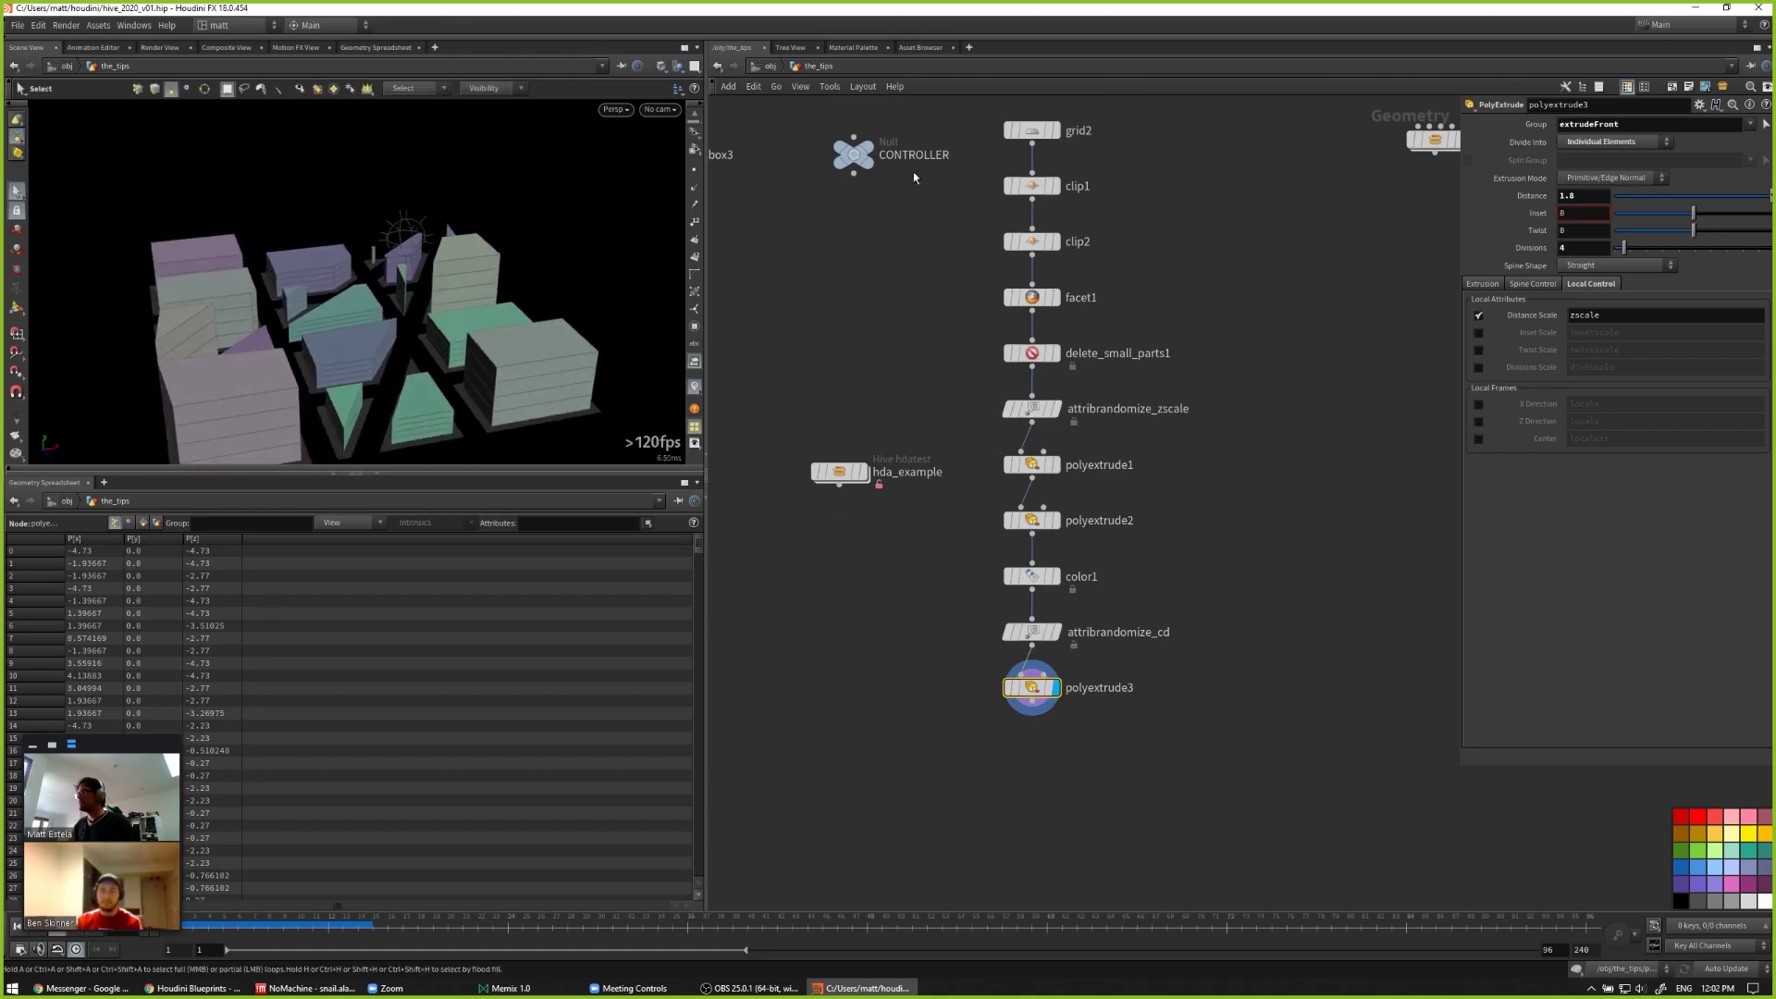
# Step: Set CONTROLLER's clip Origin to -2.1 and zoom toward the output nodes note
pyautogui.click(853, 154)
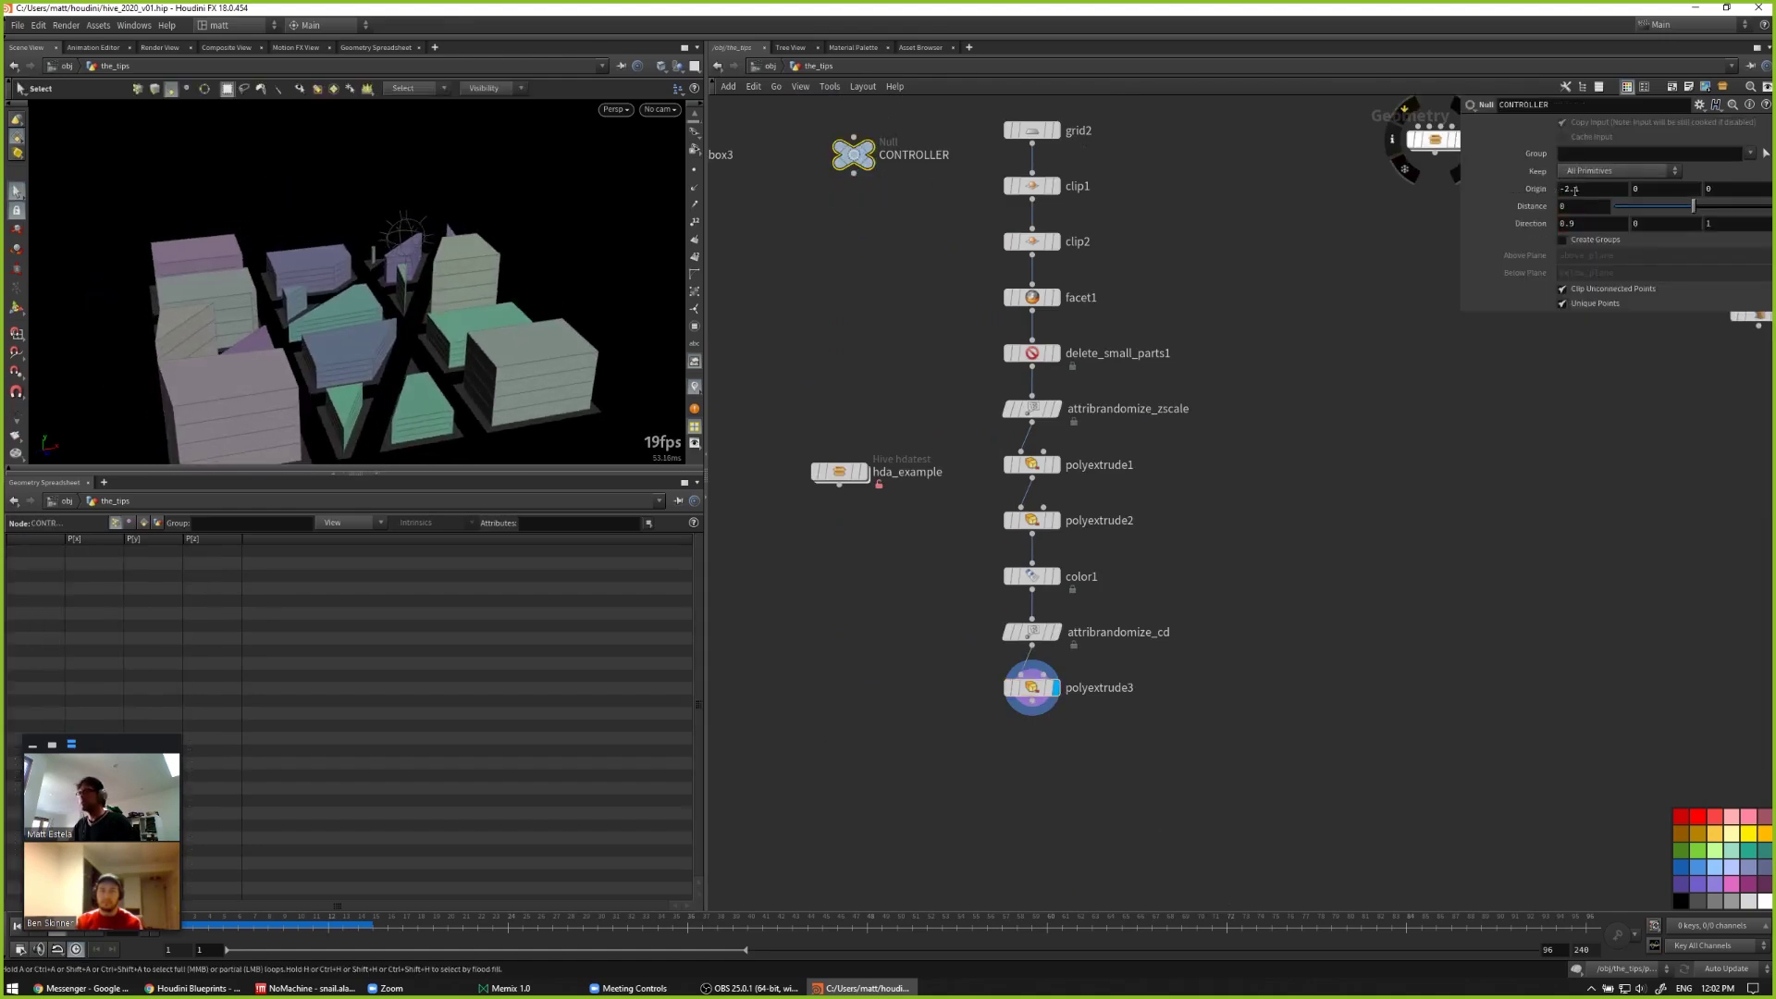
pyautogui.moveTo(1575, 190); pyautogui.dragTo(1539, 173, button='middle')
pyautogui.moveTo(1420, 472); pyautogui.dragTo(1122, 599, button='middle')
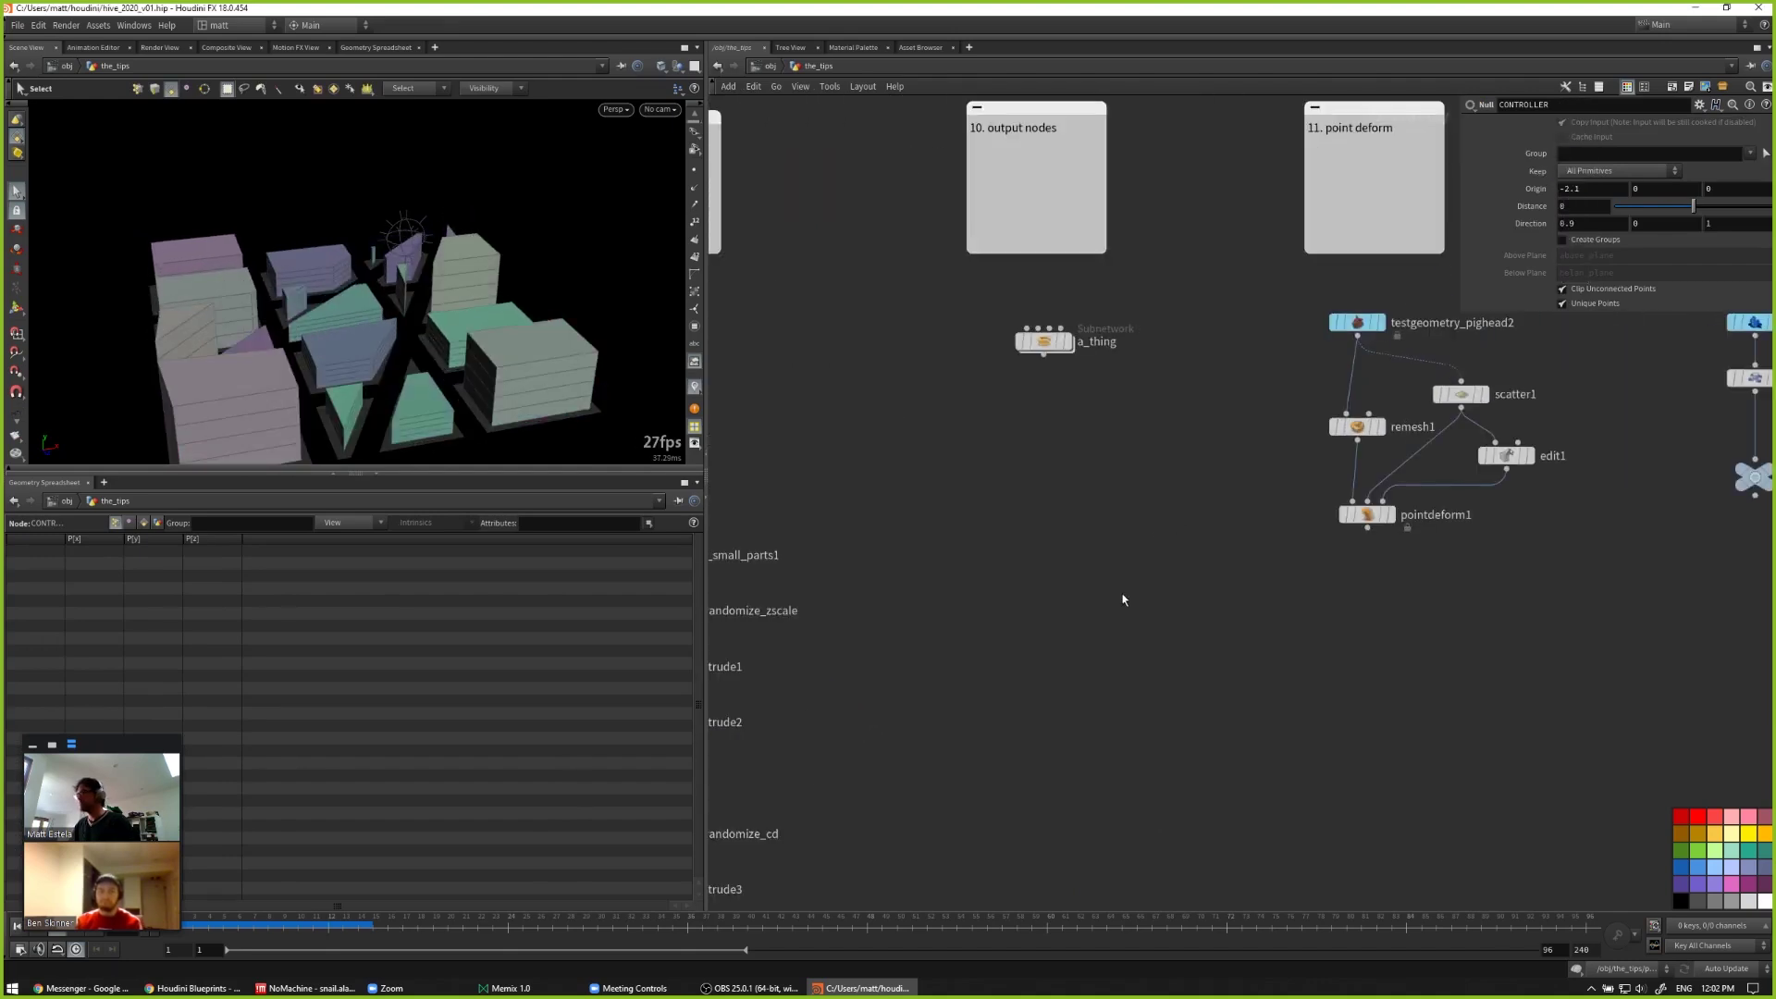
pyautogui.scroll(5, 1027, 496)
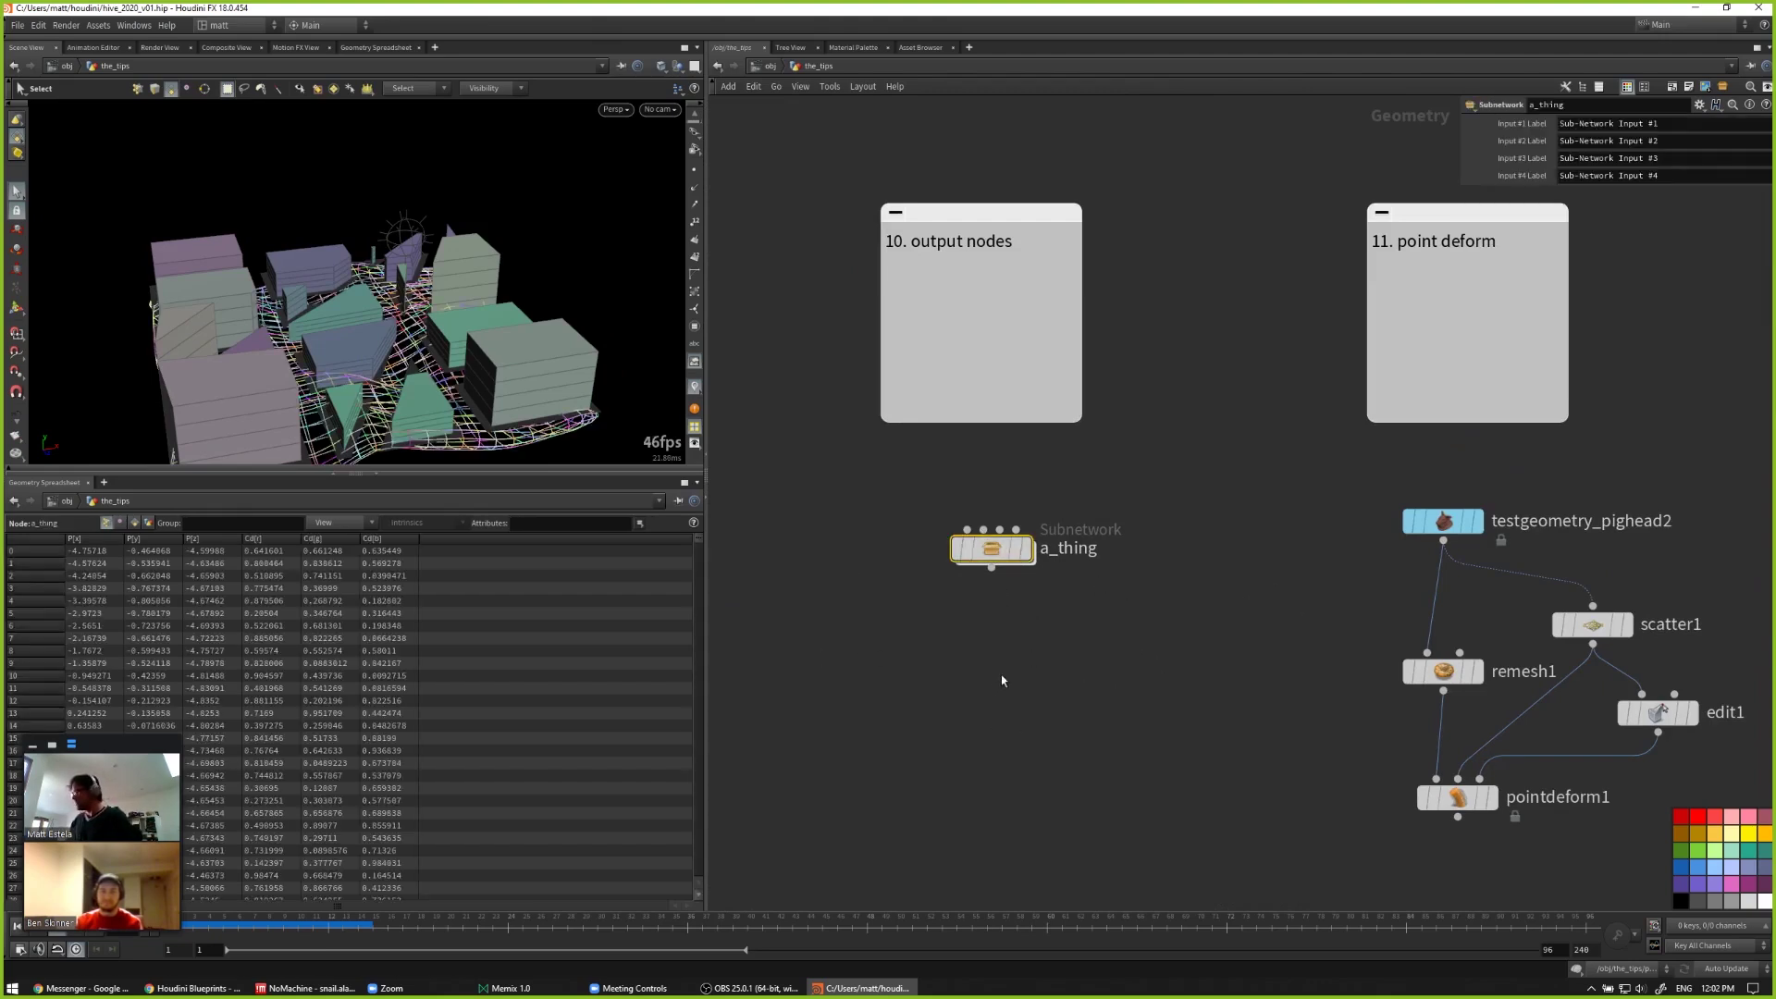
# Step: Inside a_thing, step the display flag through grid3, color1, polyextrude1, attribblur1 and OUT_SHAPE
pyautogui.doubleClick(999, 552)
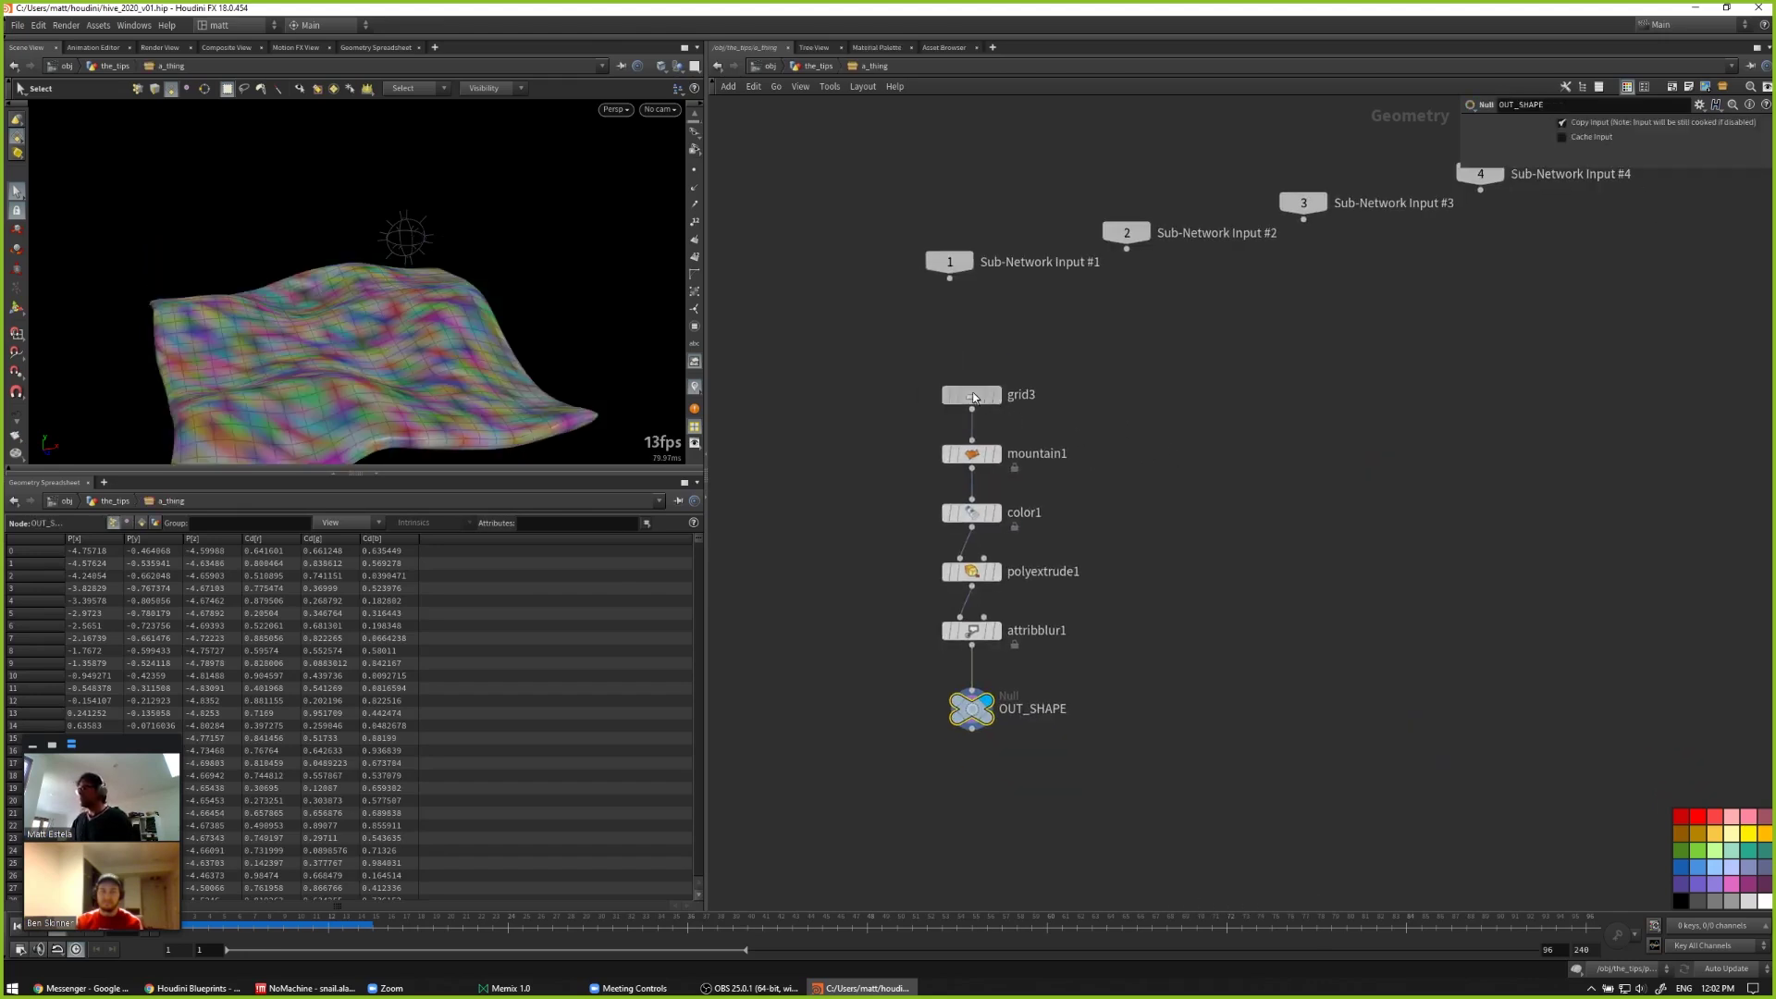
pyautogui.click(996, 396)
pyautogui.click(972, 454)
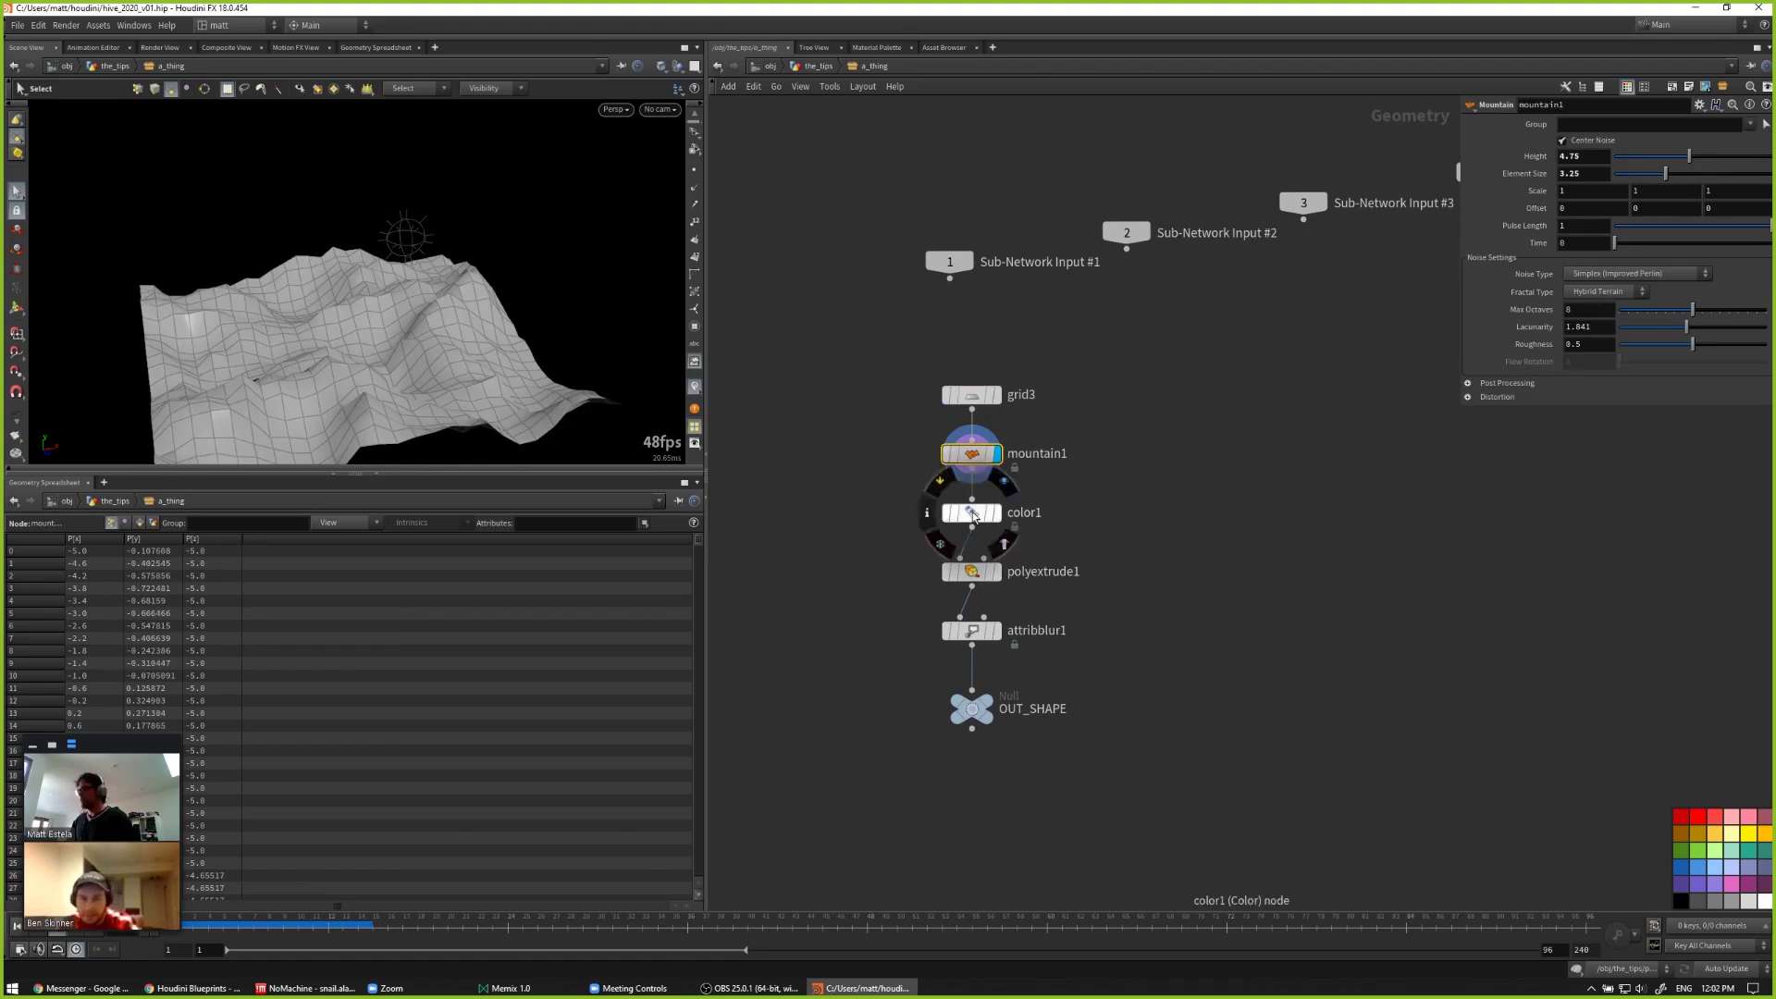
pyautogui.click(971, 514)
pyautogui.click(971, 572)
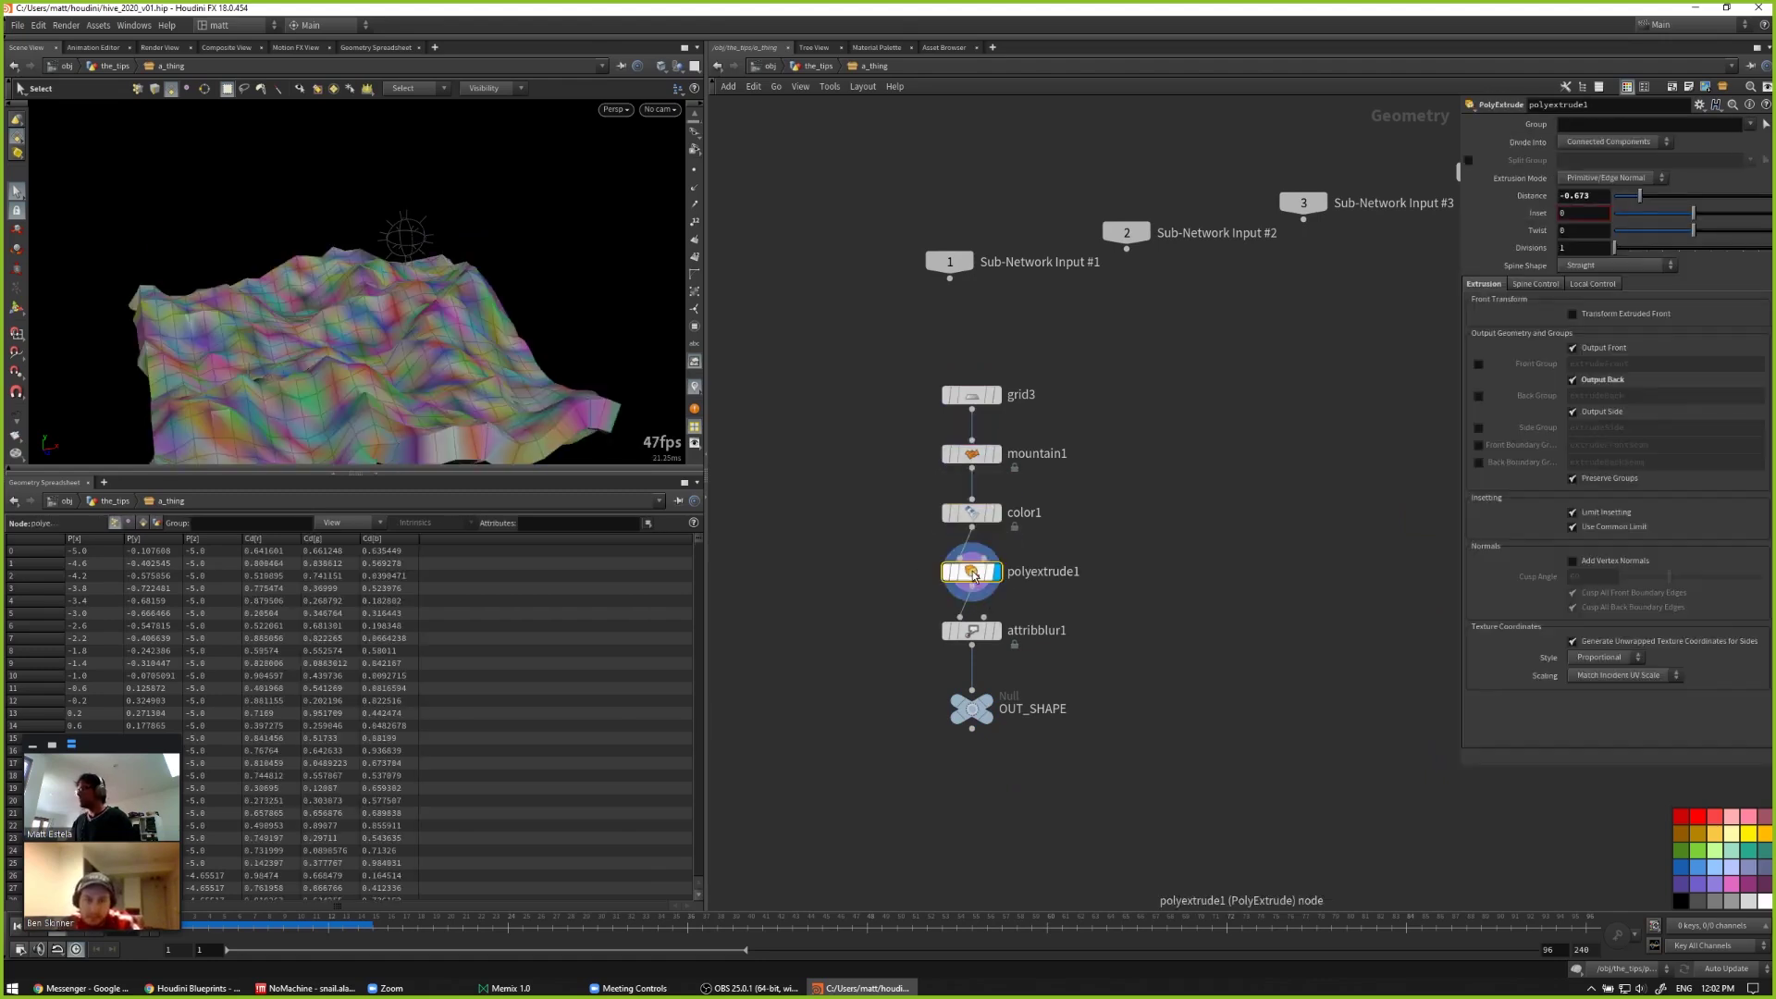
pyautogui.keyDown('alt'); pyautogui.moveTo(555, 352); pyautogui.dragTo(642, 404); pyautogui.keyUp('alt')
pyautogui.click(993, 630)
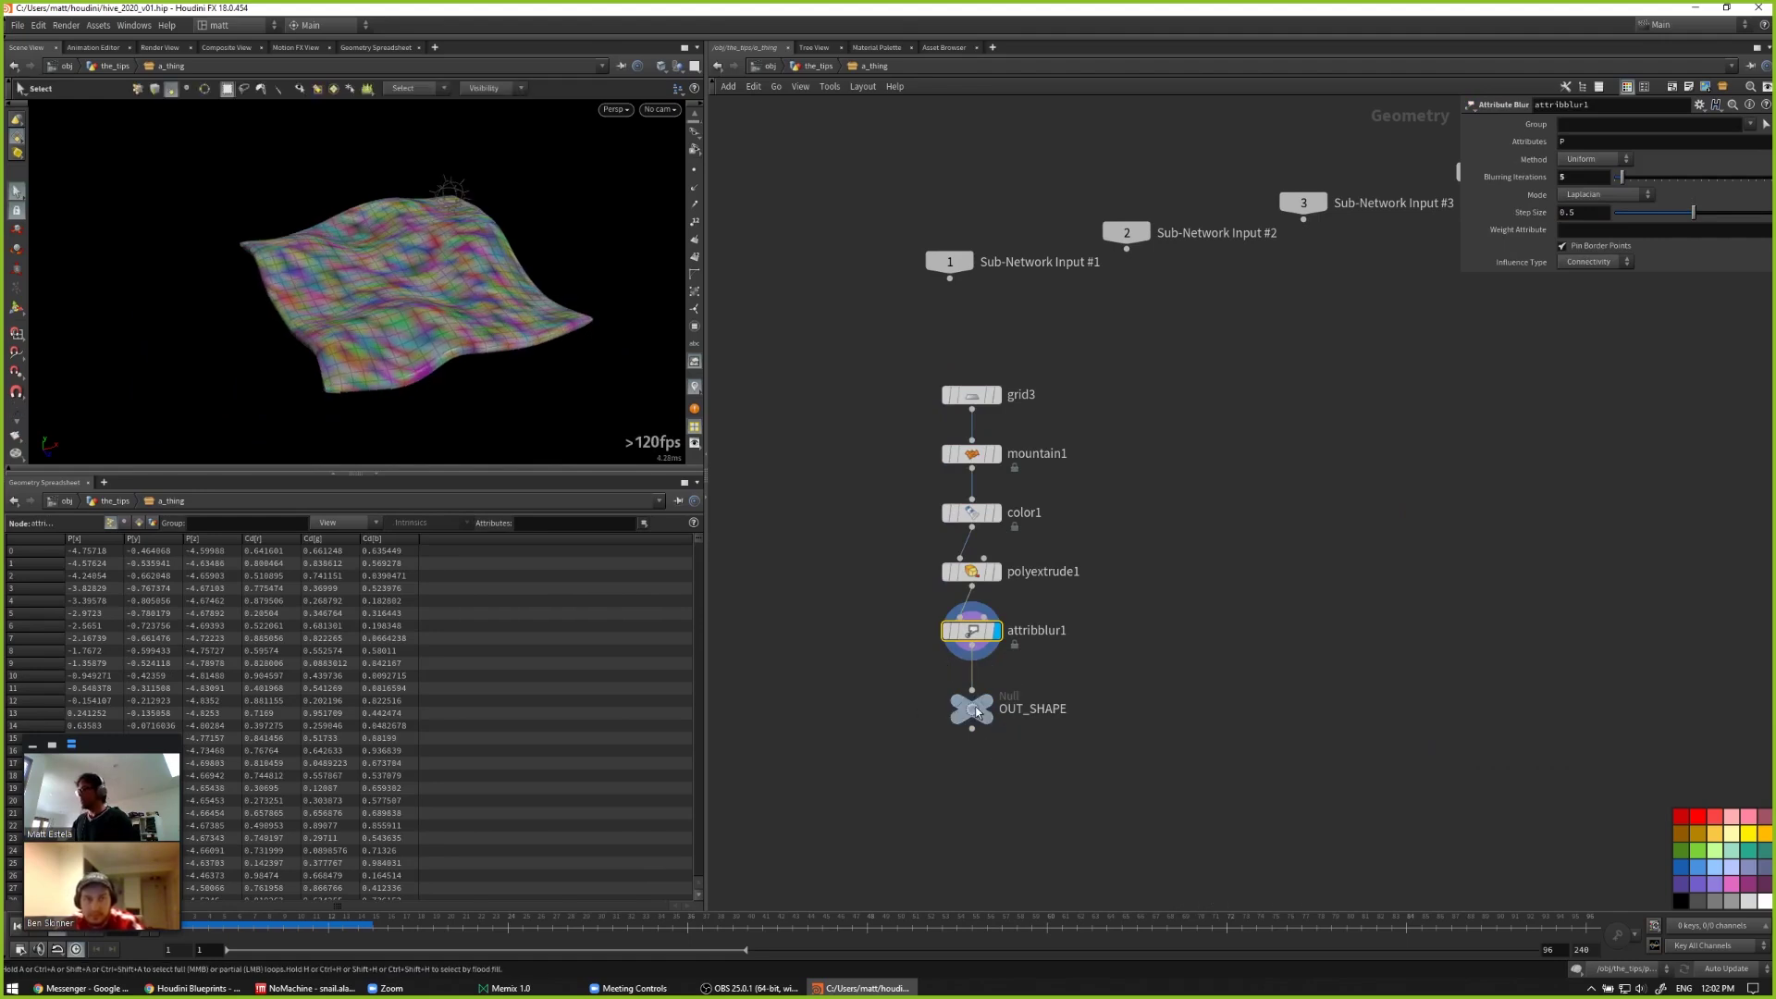
pyautogui.click(973, 709)
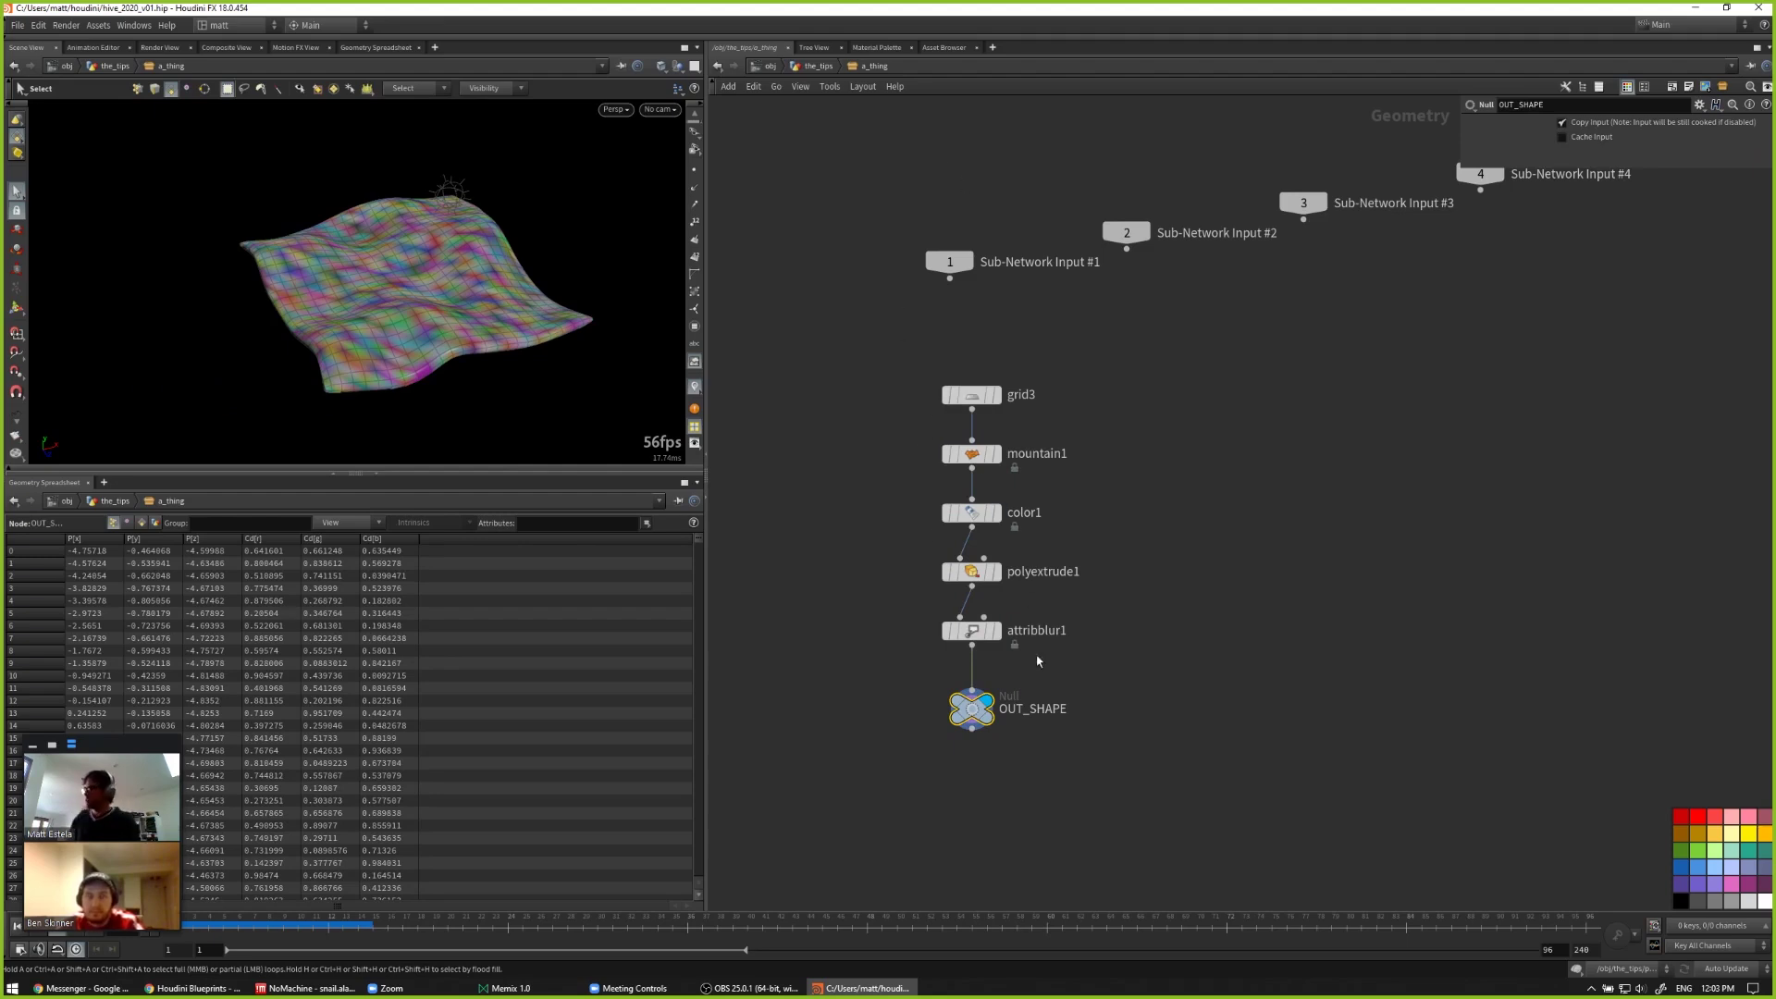
pyautogui.moveTo(979, 712)
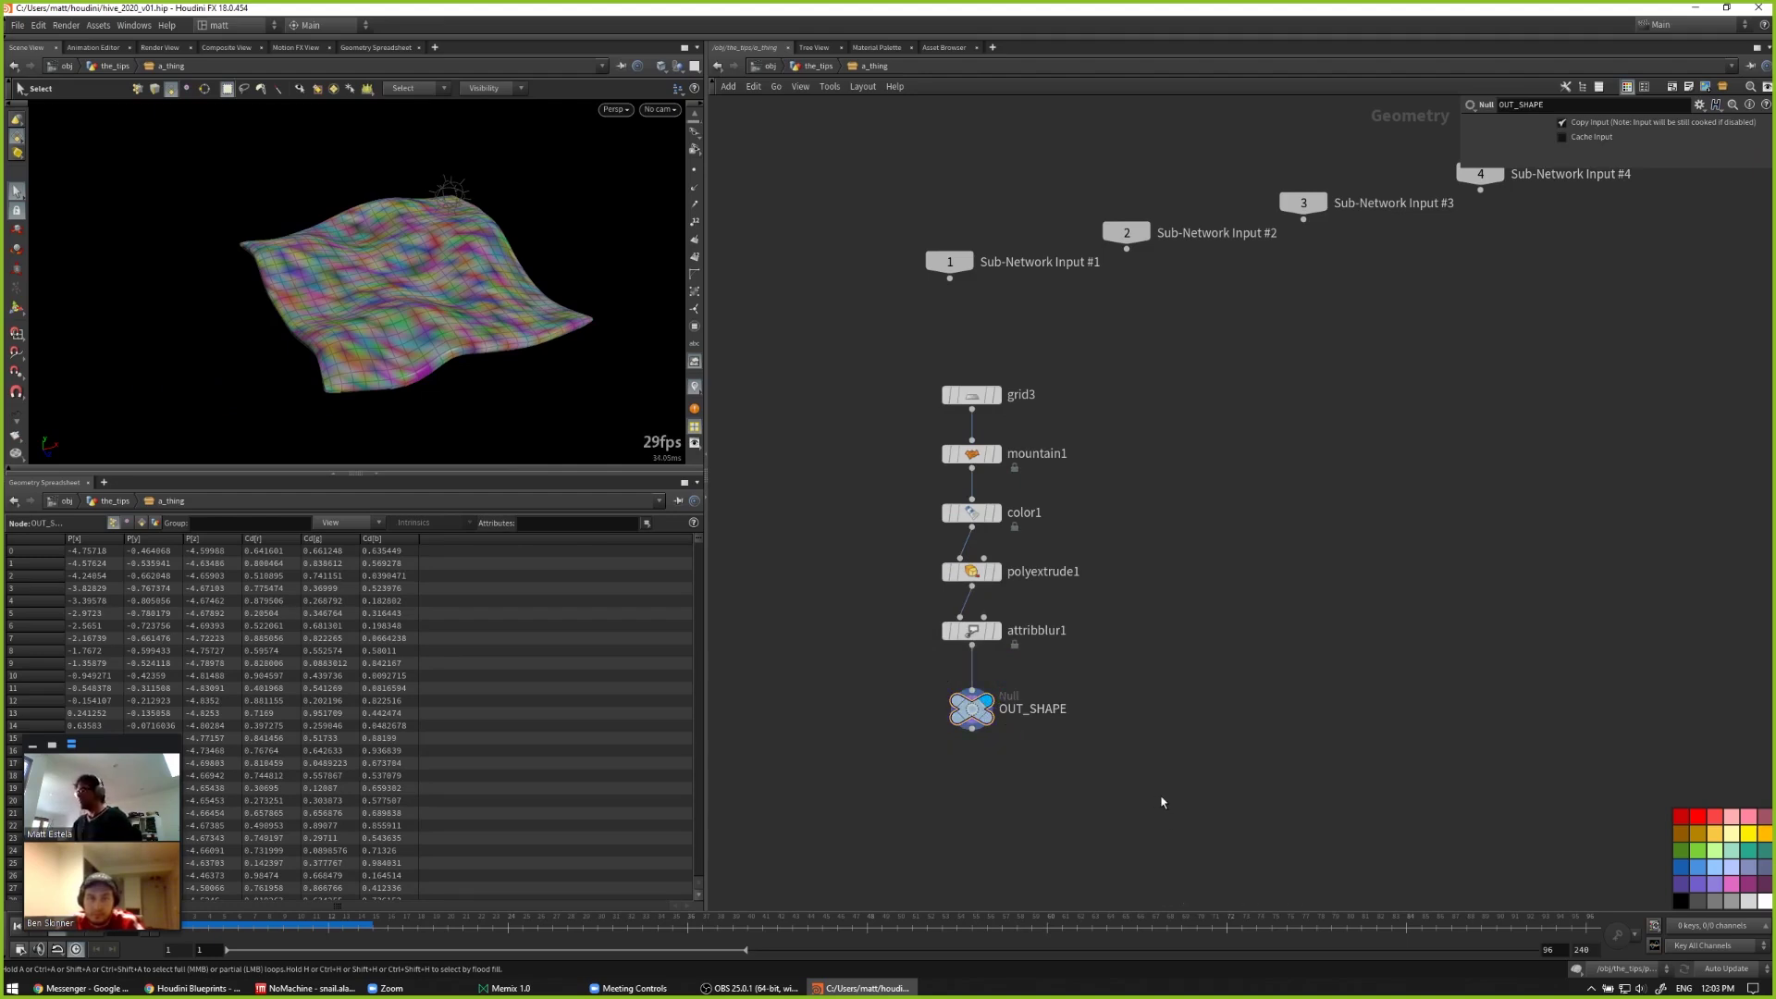
pyautogui.press('u')
# Step: Re-enter a_thing, leave the display flag on color1, and return to the_tips level
pyautogui.moveTo(1006, 547)
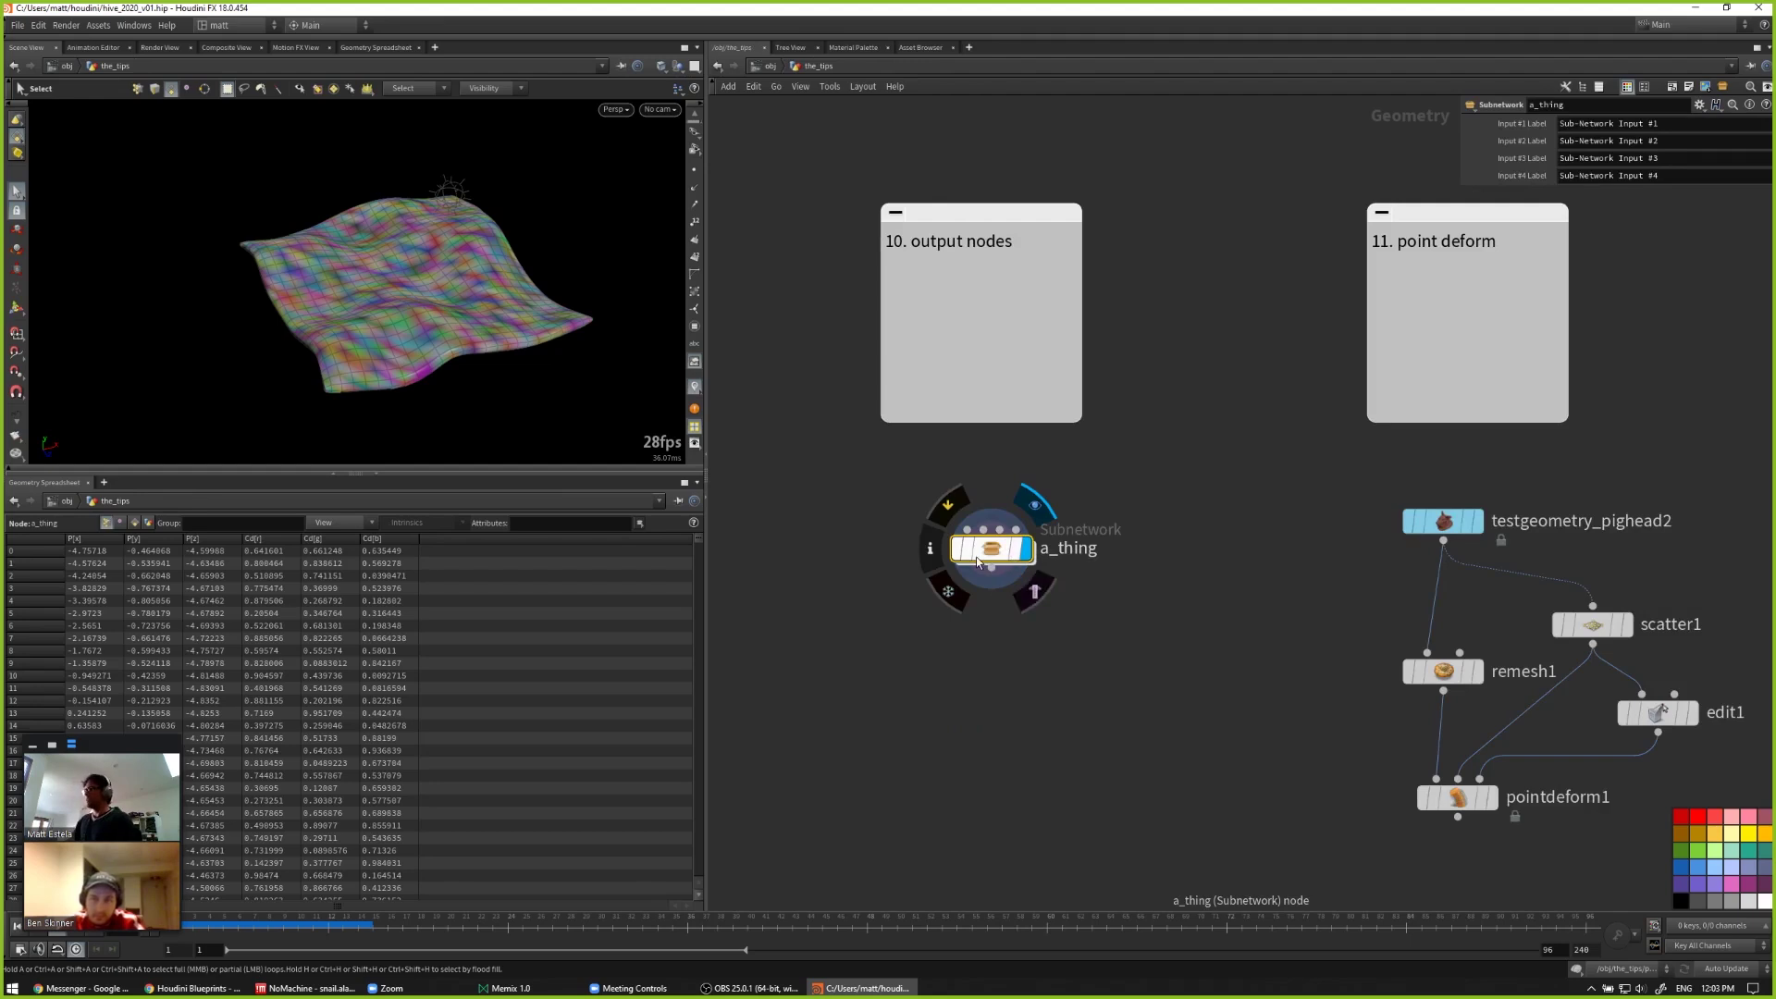
pyautogui.press('i')
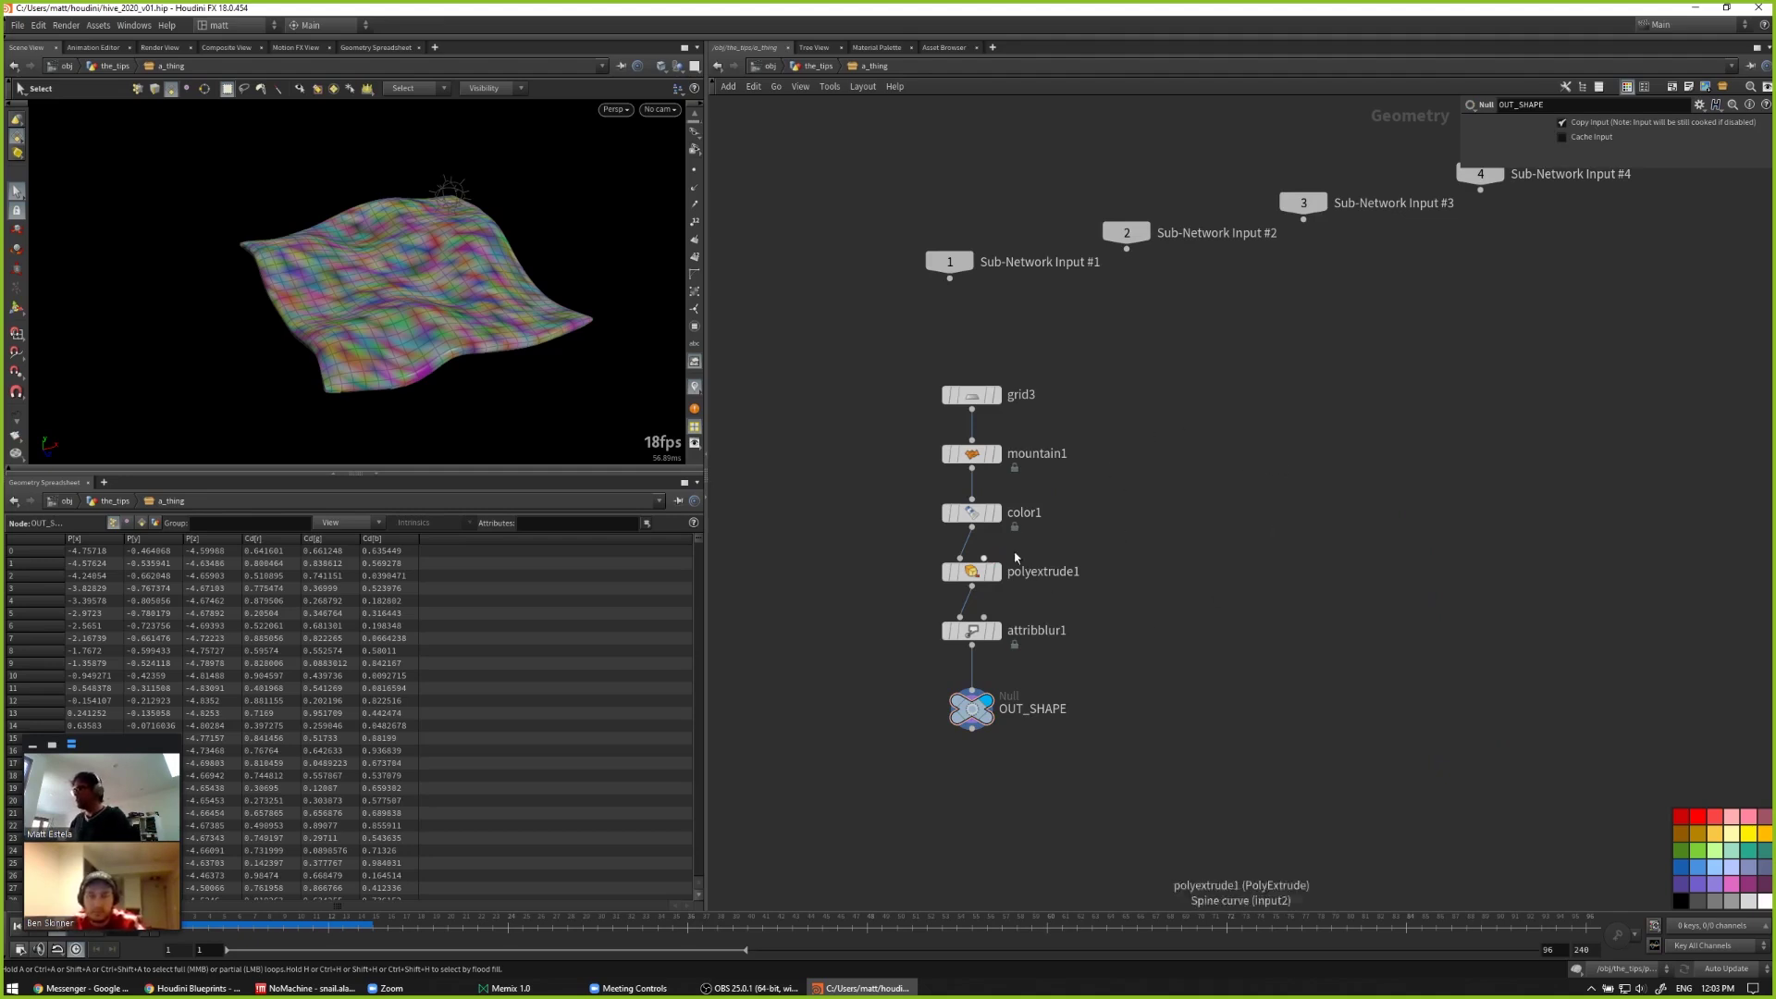
pyautogui.click(996, 453)
pyautogui.click(971, 514)
pyautogui.click(996, 513)
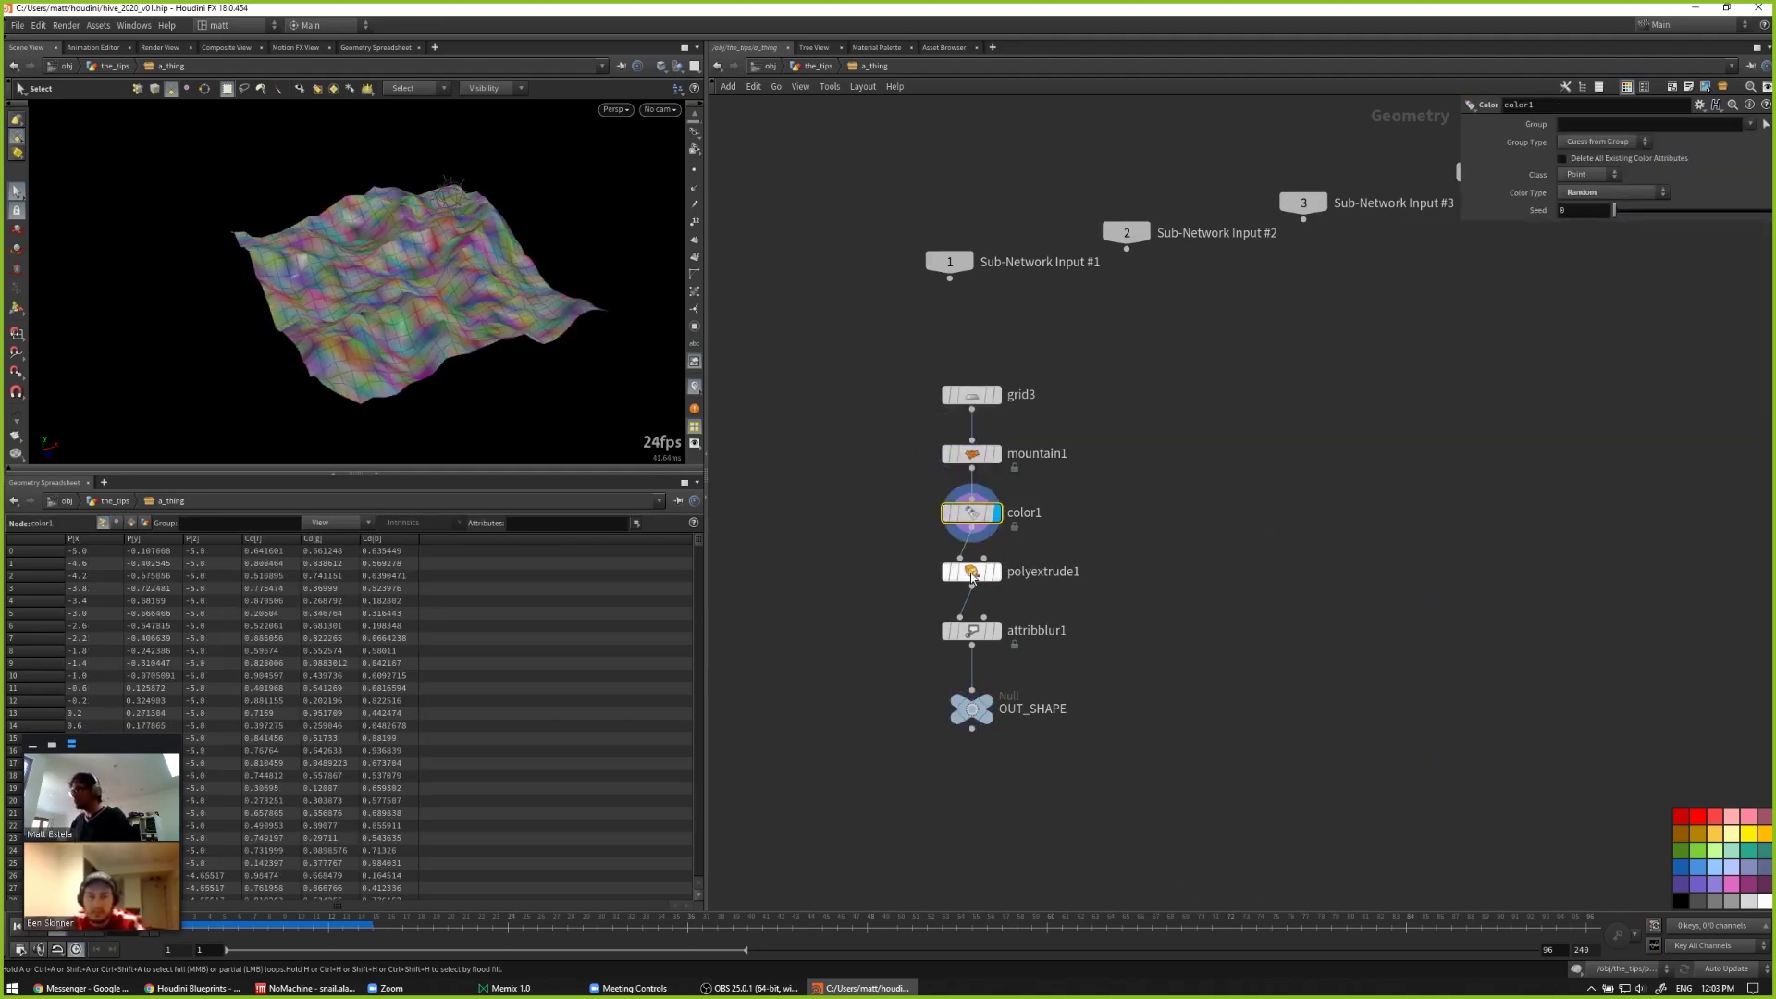
pyautogui.click(996, 571)
pyautogui.click(971, 571)
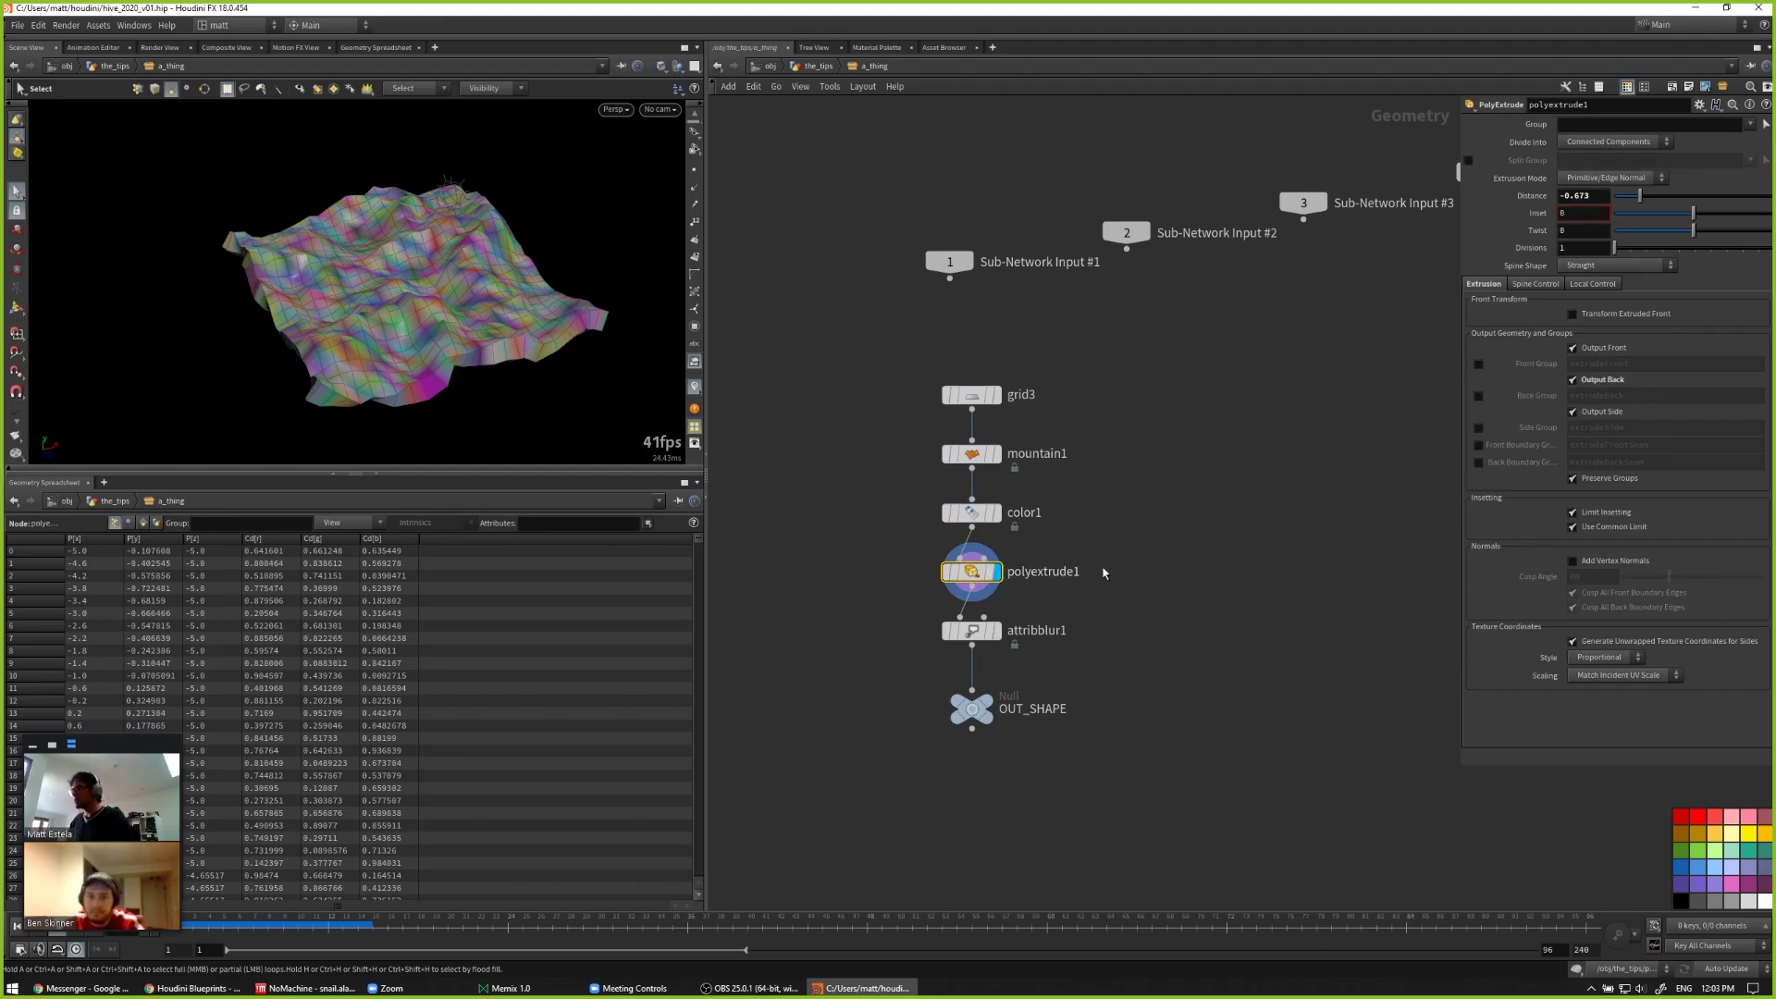
pyautogui.click(971, 514)
pyautogui.click(996, 513)
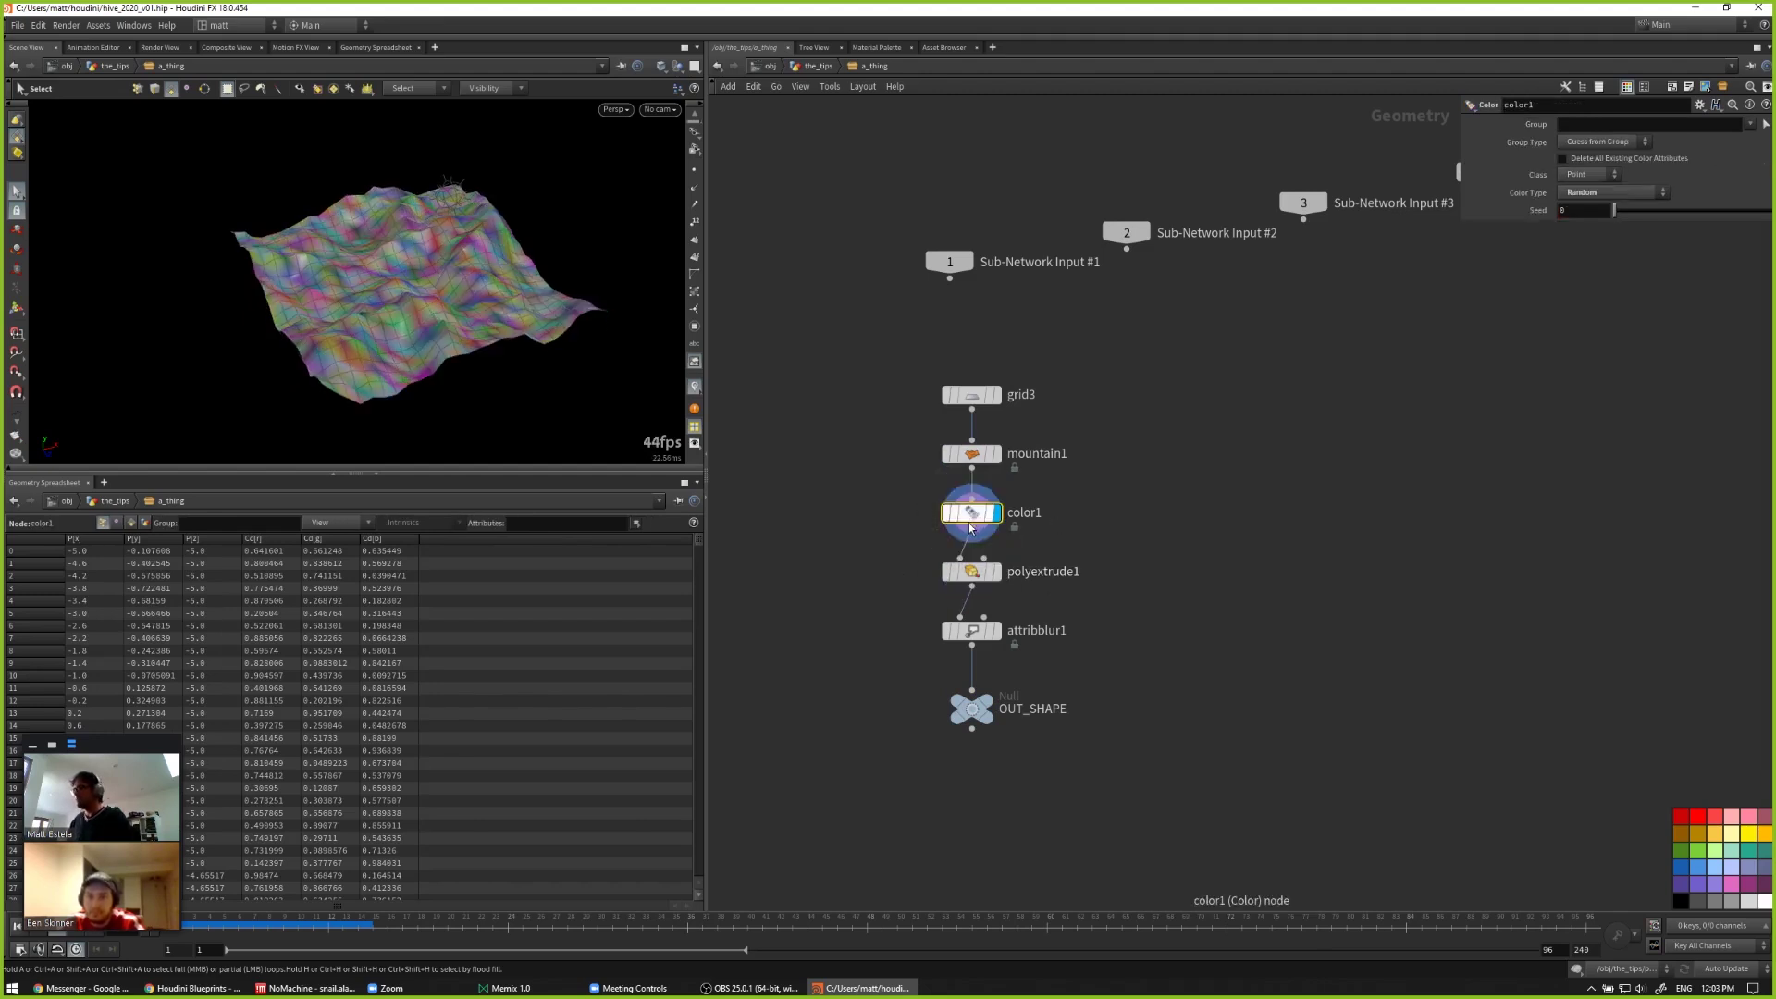
pyautogui.press('u')
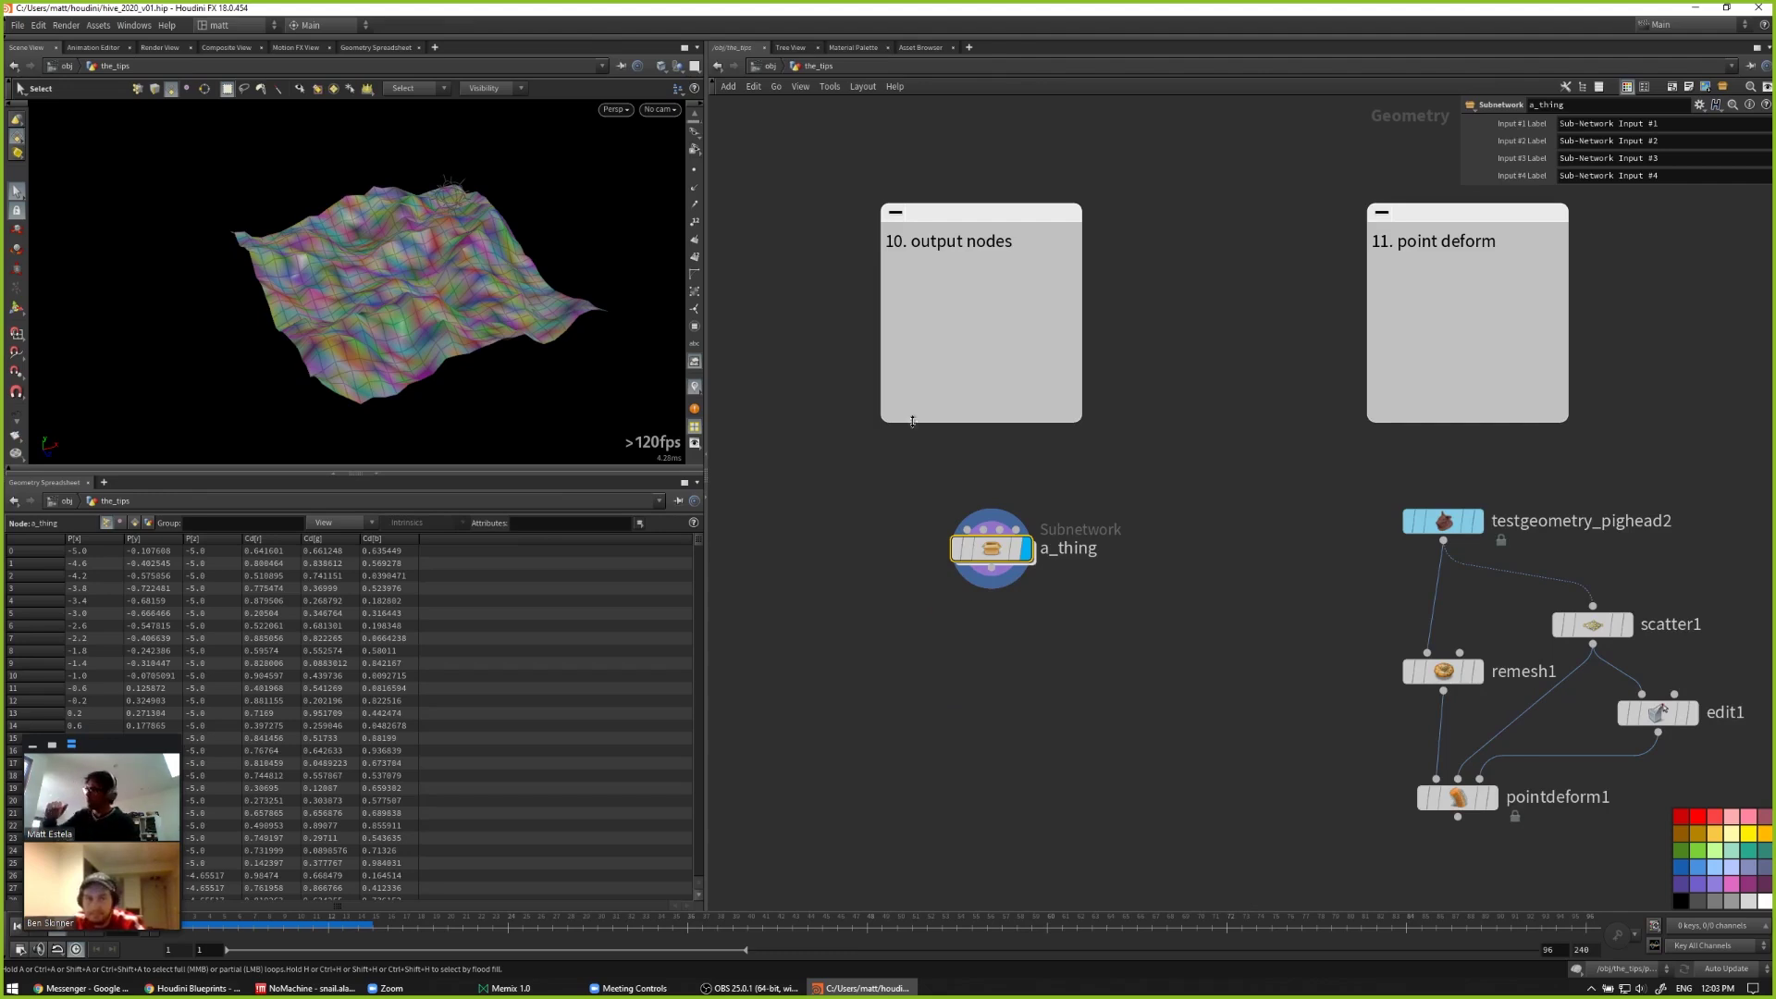
# Step: Inside a_thing, create an Output node and wire OUT_SHAPE into it
pyautogui.doubleClick(1009, 547)
pyautogui.press('Tab')
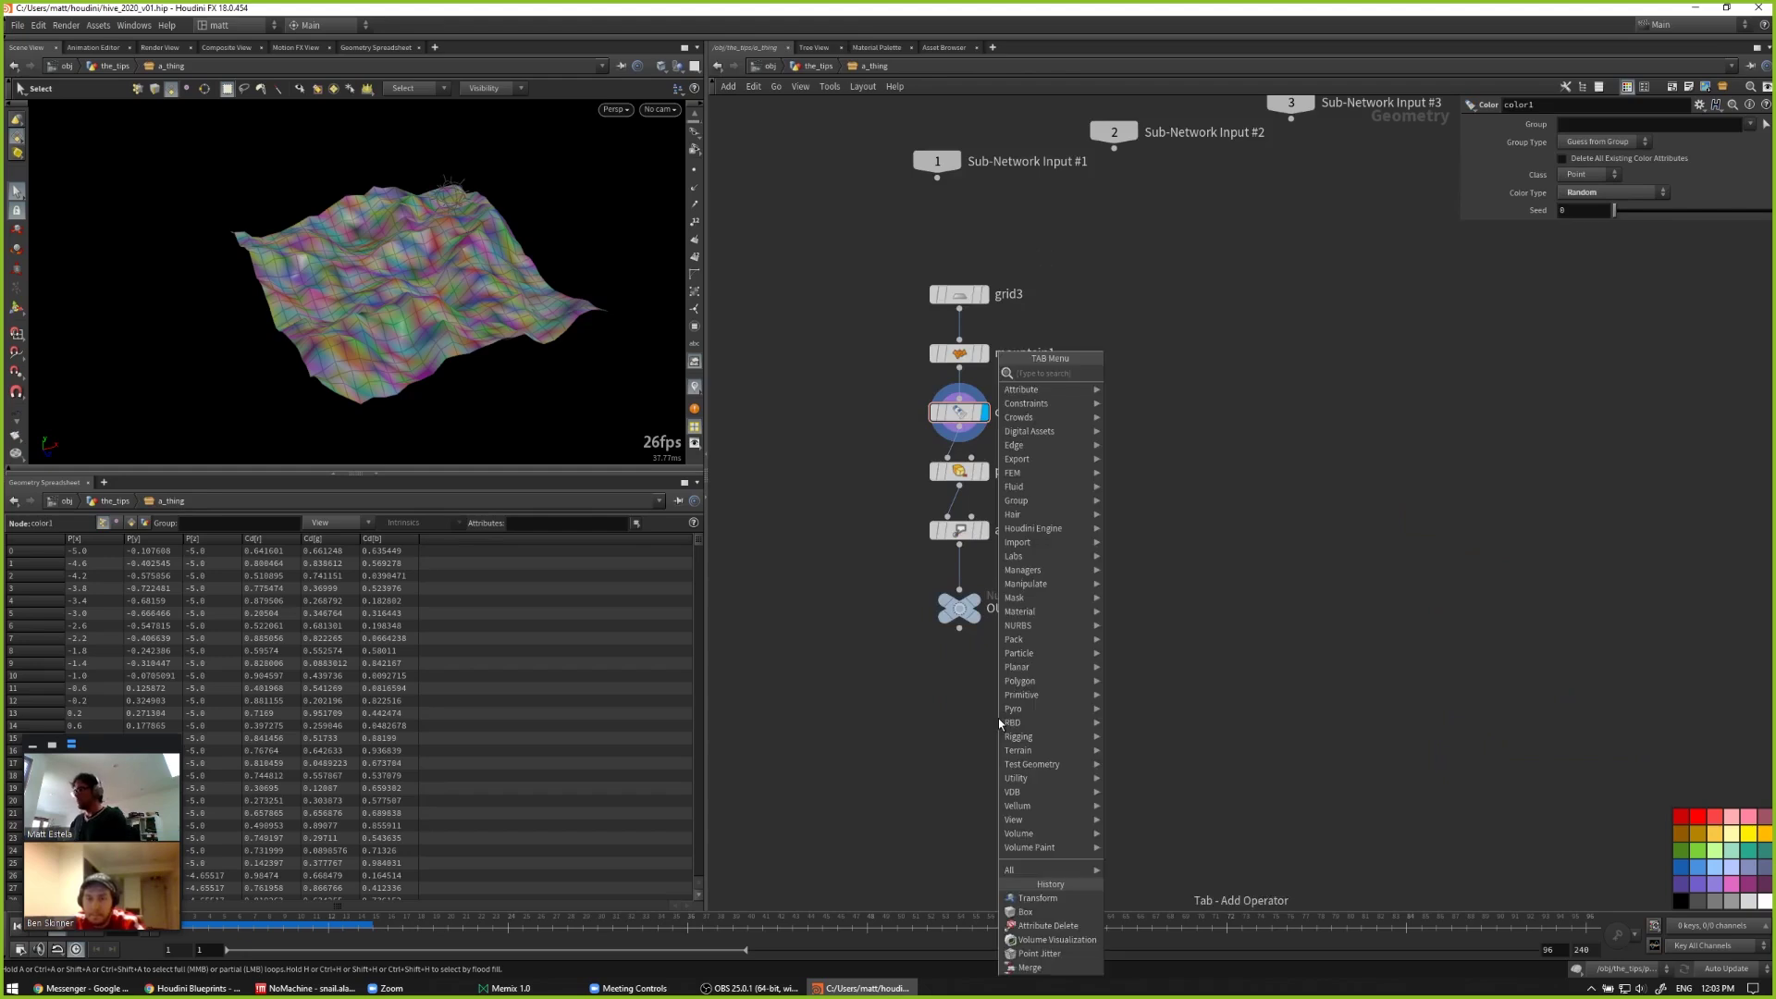
pyautogui.write('co')
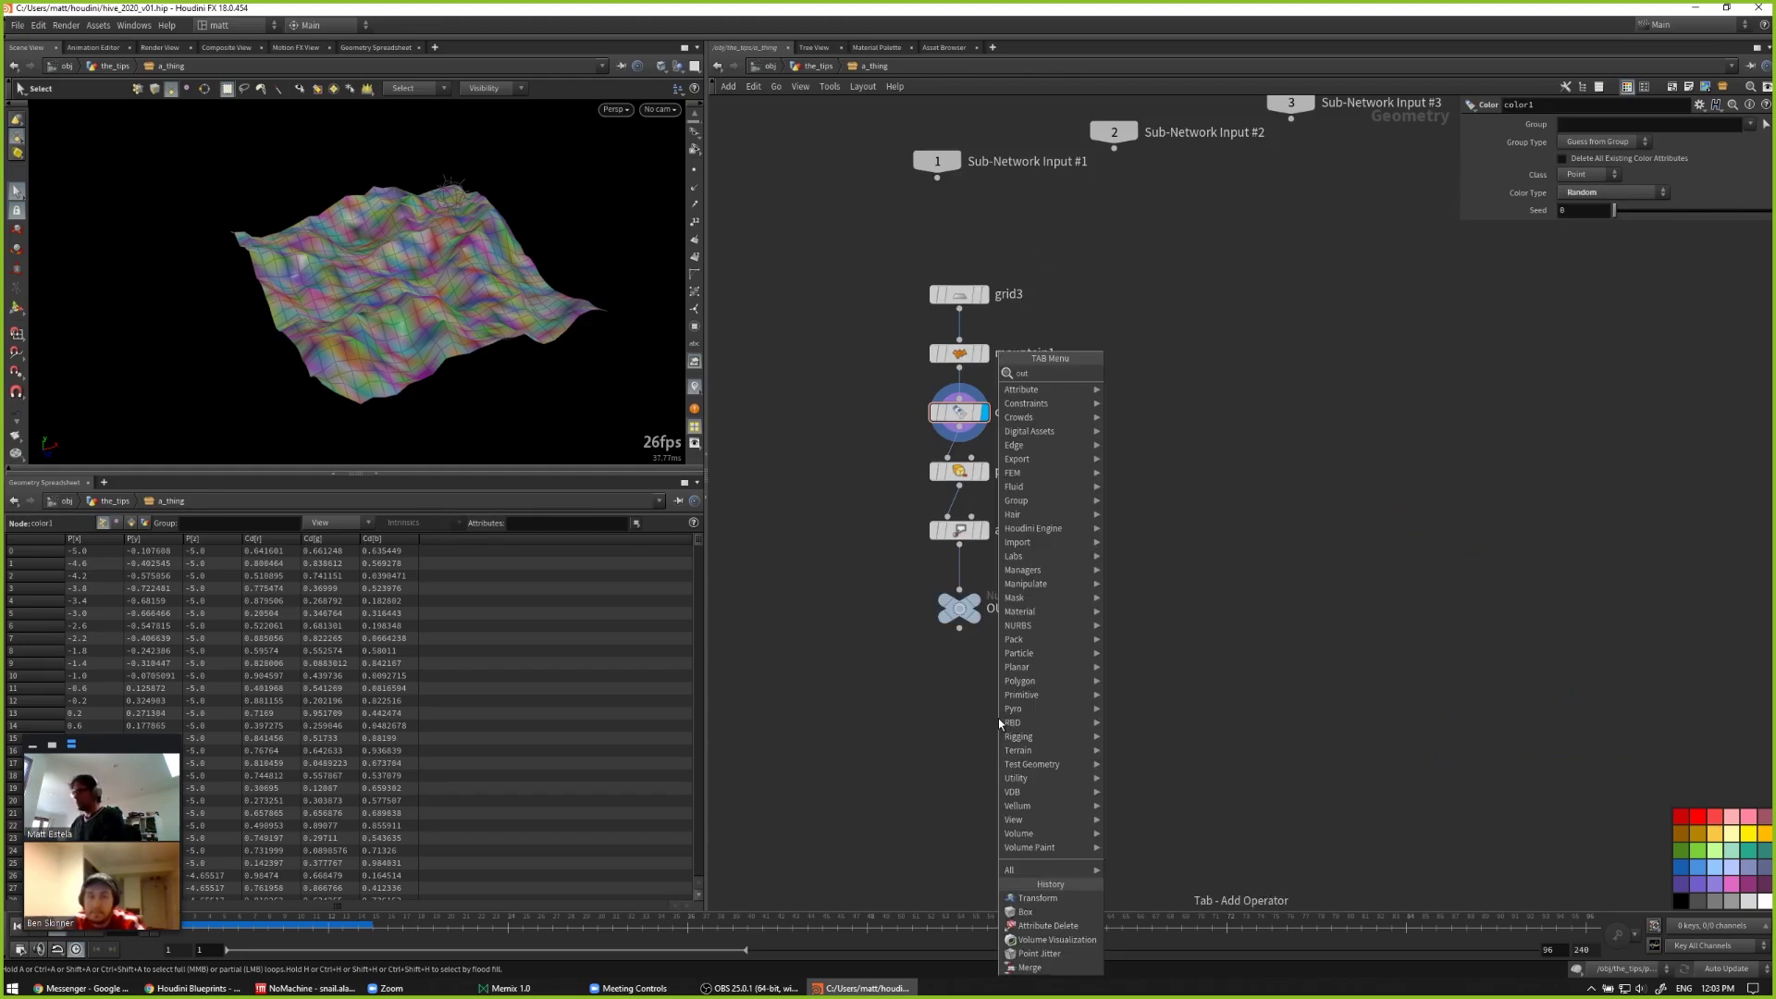
pyautogui.press('Return')
pyautogui.click(997, 718)
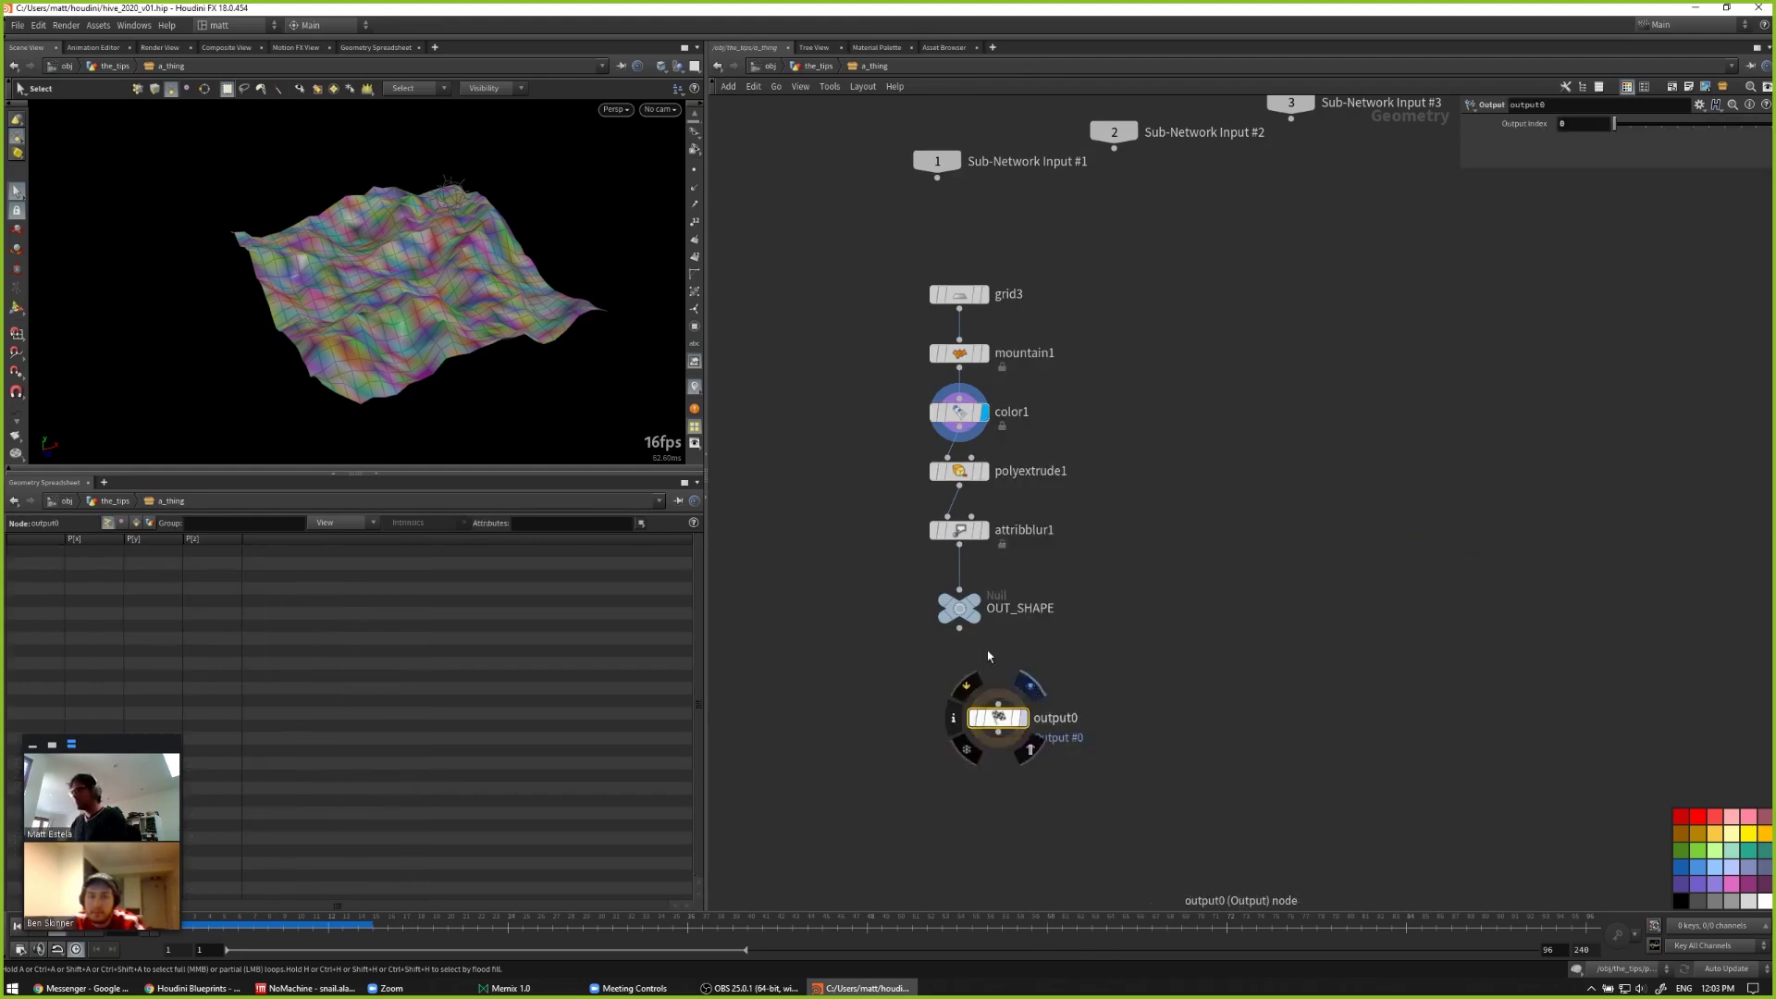
pyautogui.moveTo(959, 630); pyautogui.dragTo(949, 728)
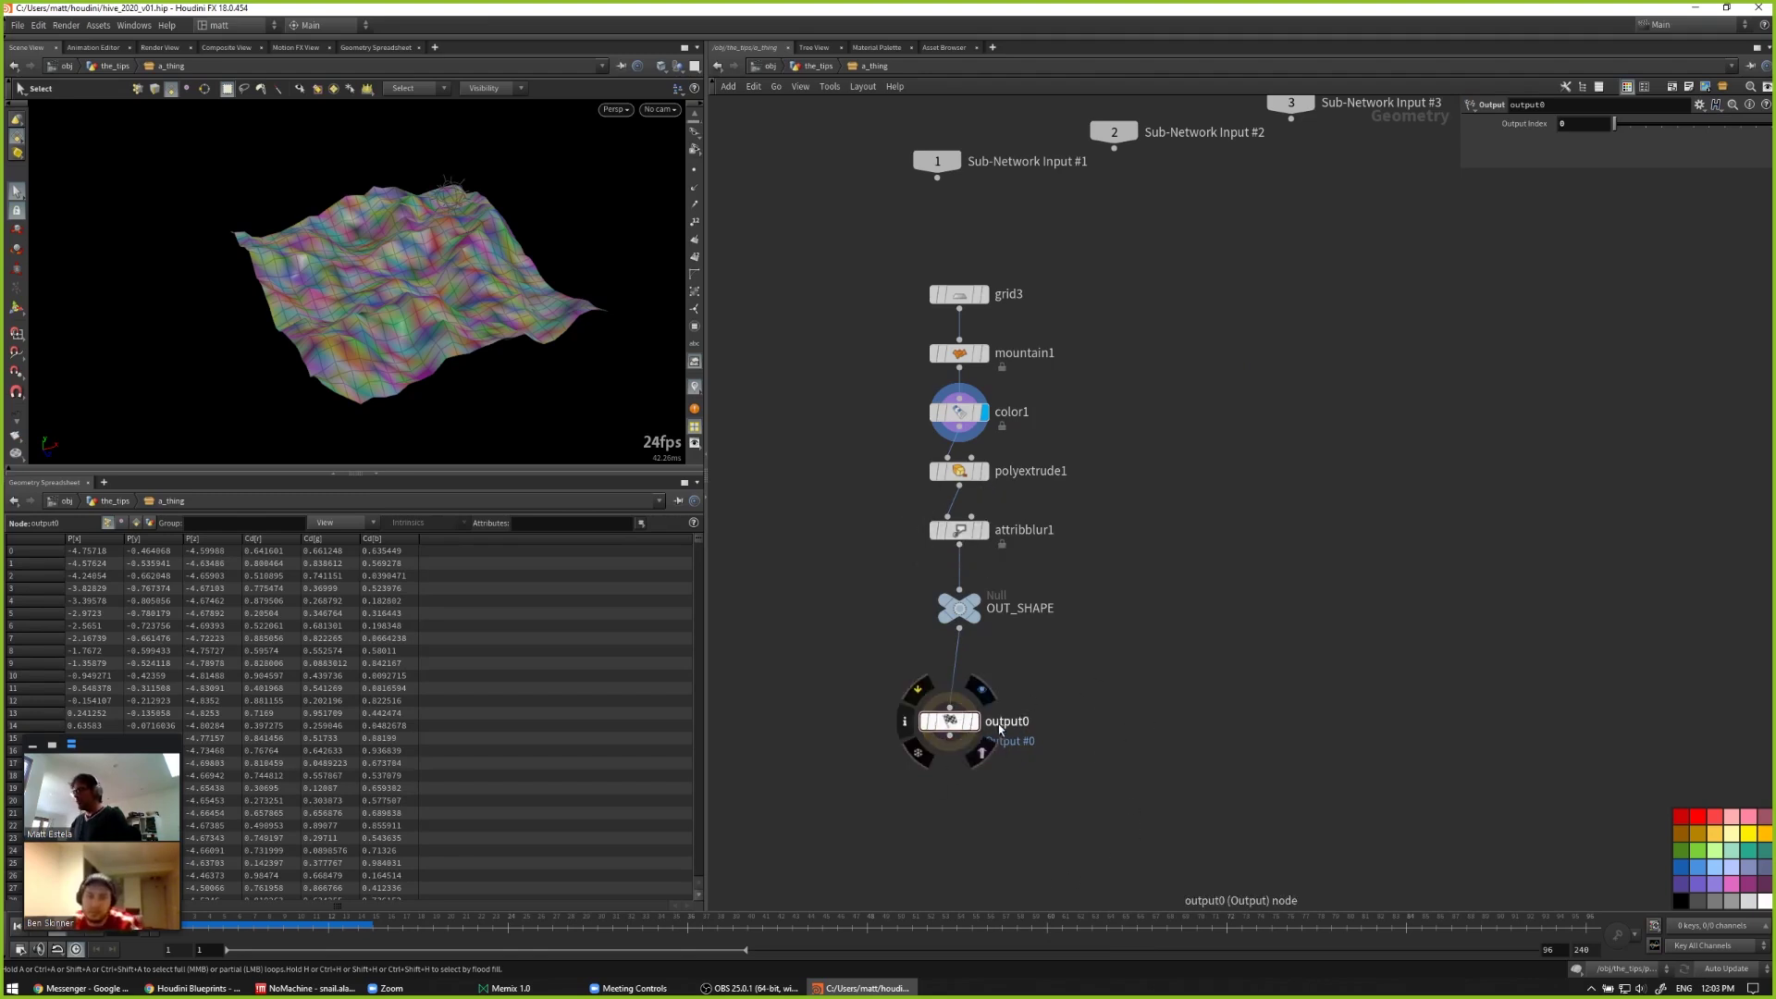
# Step: Delete the OUT_SHAPE null and rename output0 to OUT_THE_THING
pyautogui.click(960, 352)
pyautogui.click(954, 418)
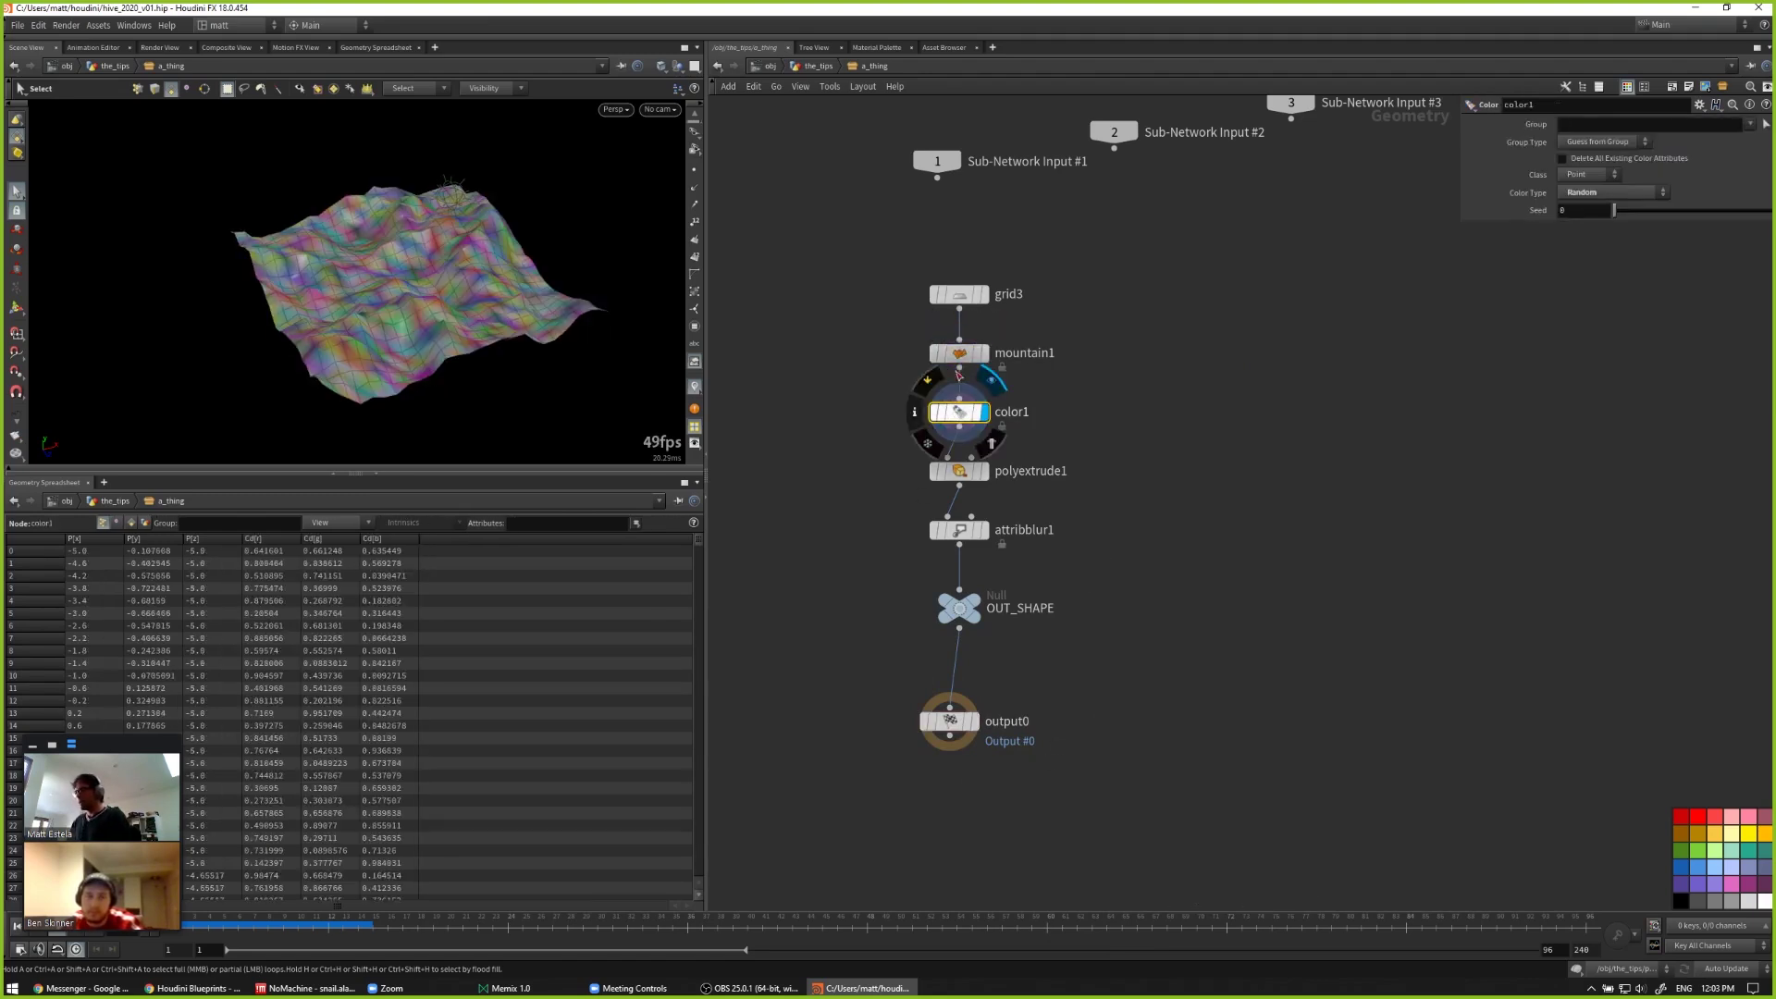
pyautogui.press('u')
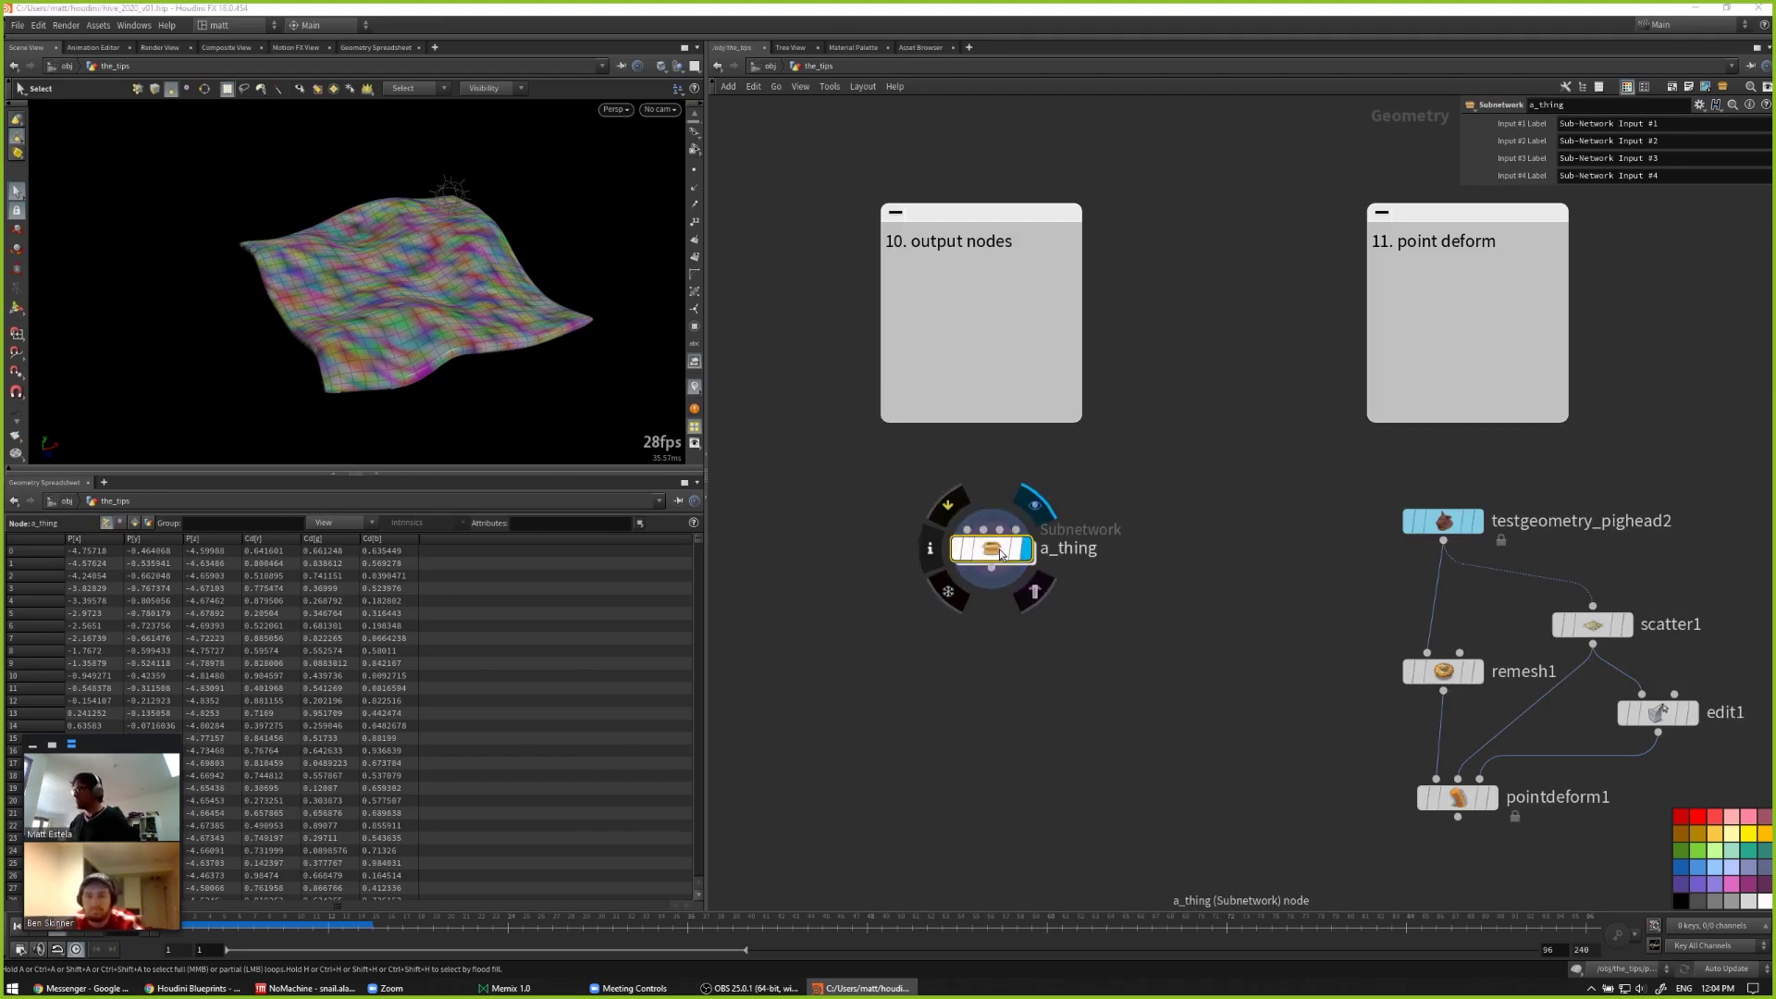
pyautogui.press('i')
pyautogui.click(961, 730)
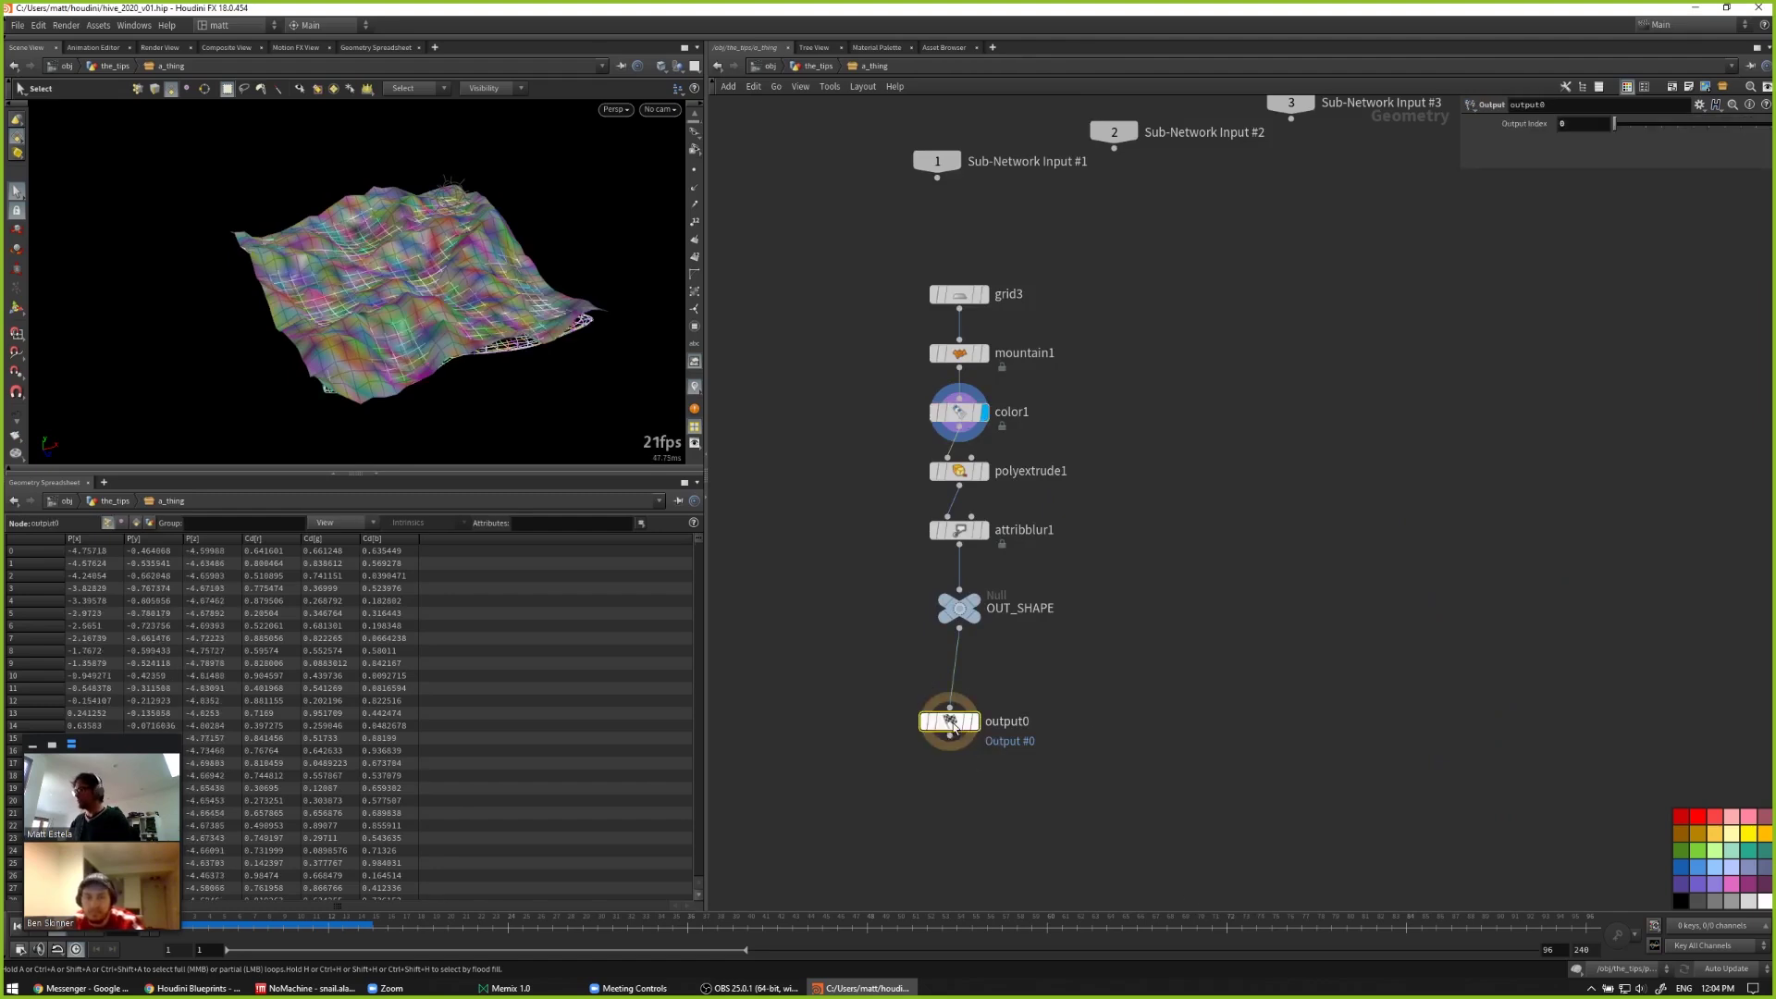
pyautogui.doubleClick(1008, 724)
pyautogui.moveTo(871, 566); pyautogui.dragTo(1044, 638)
pyautogui.press('Delete')
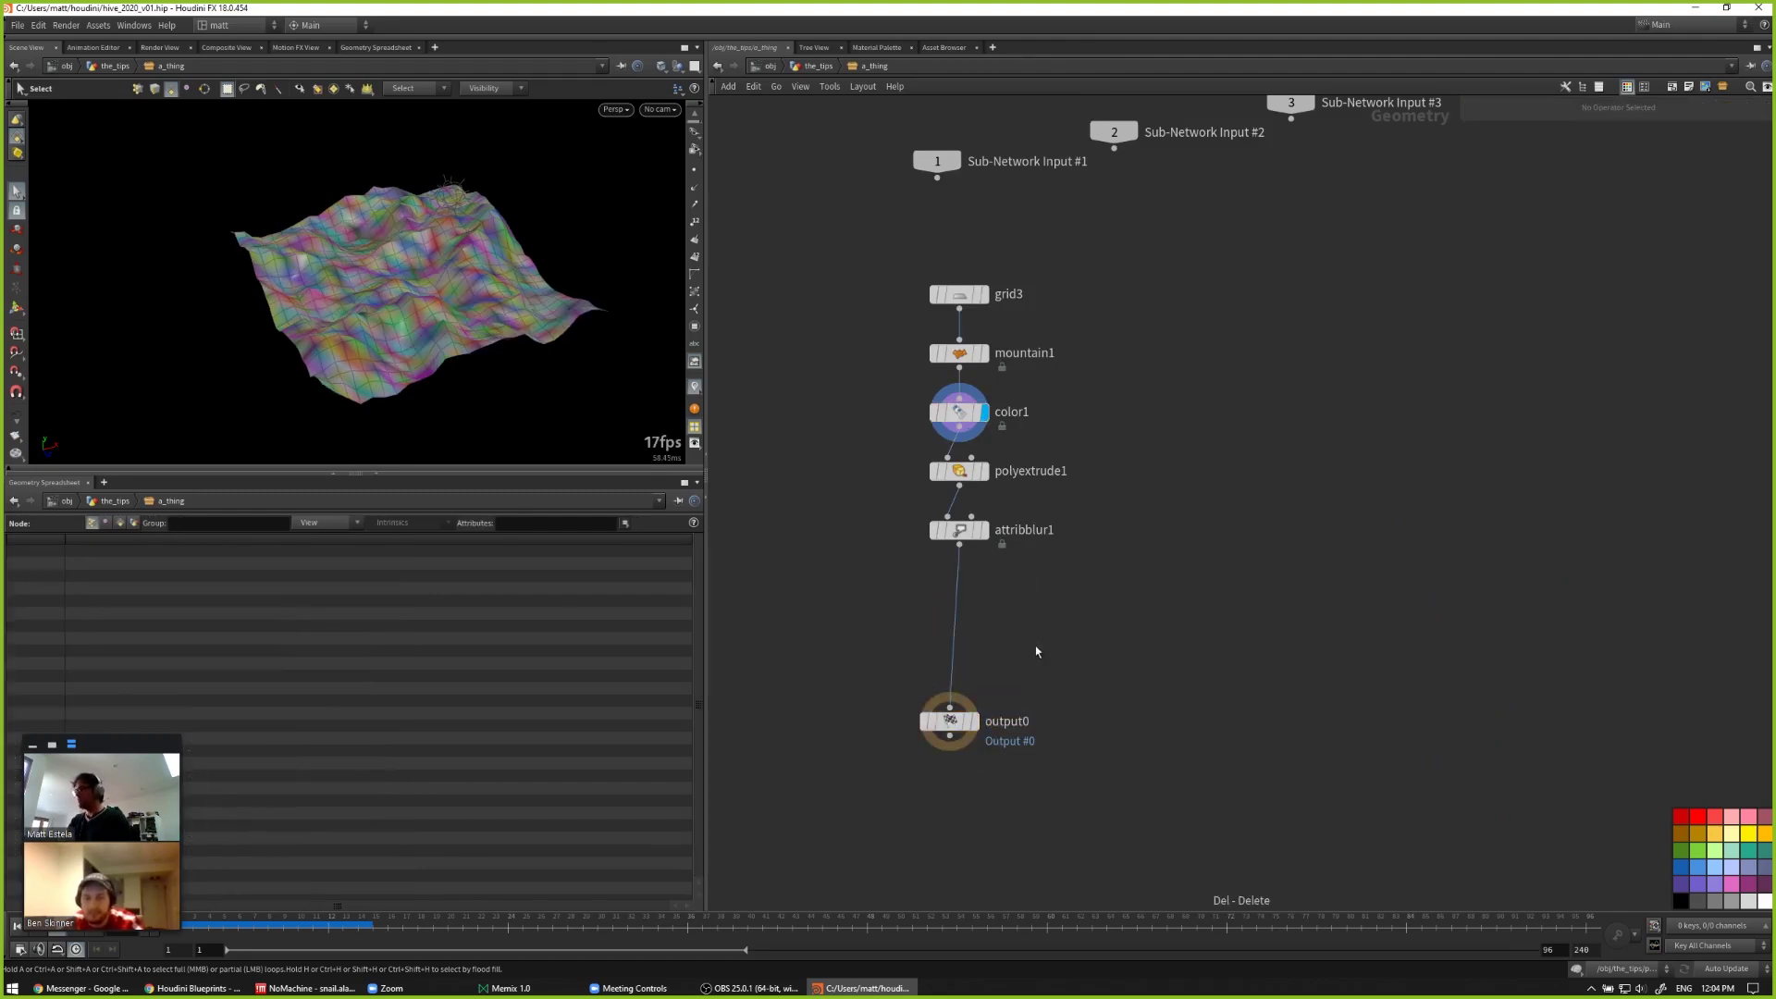
pyautogui.write('OUT_')
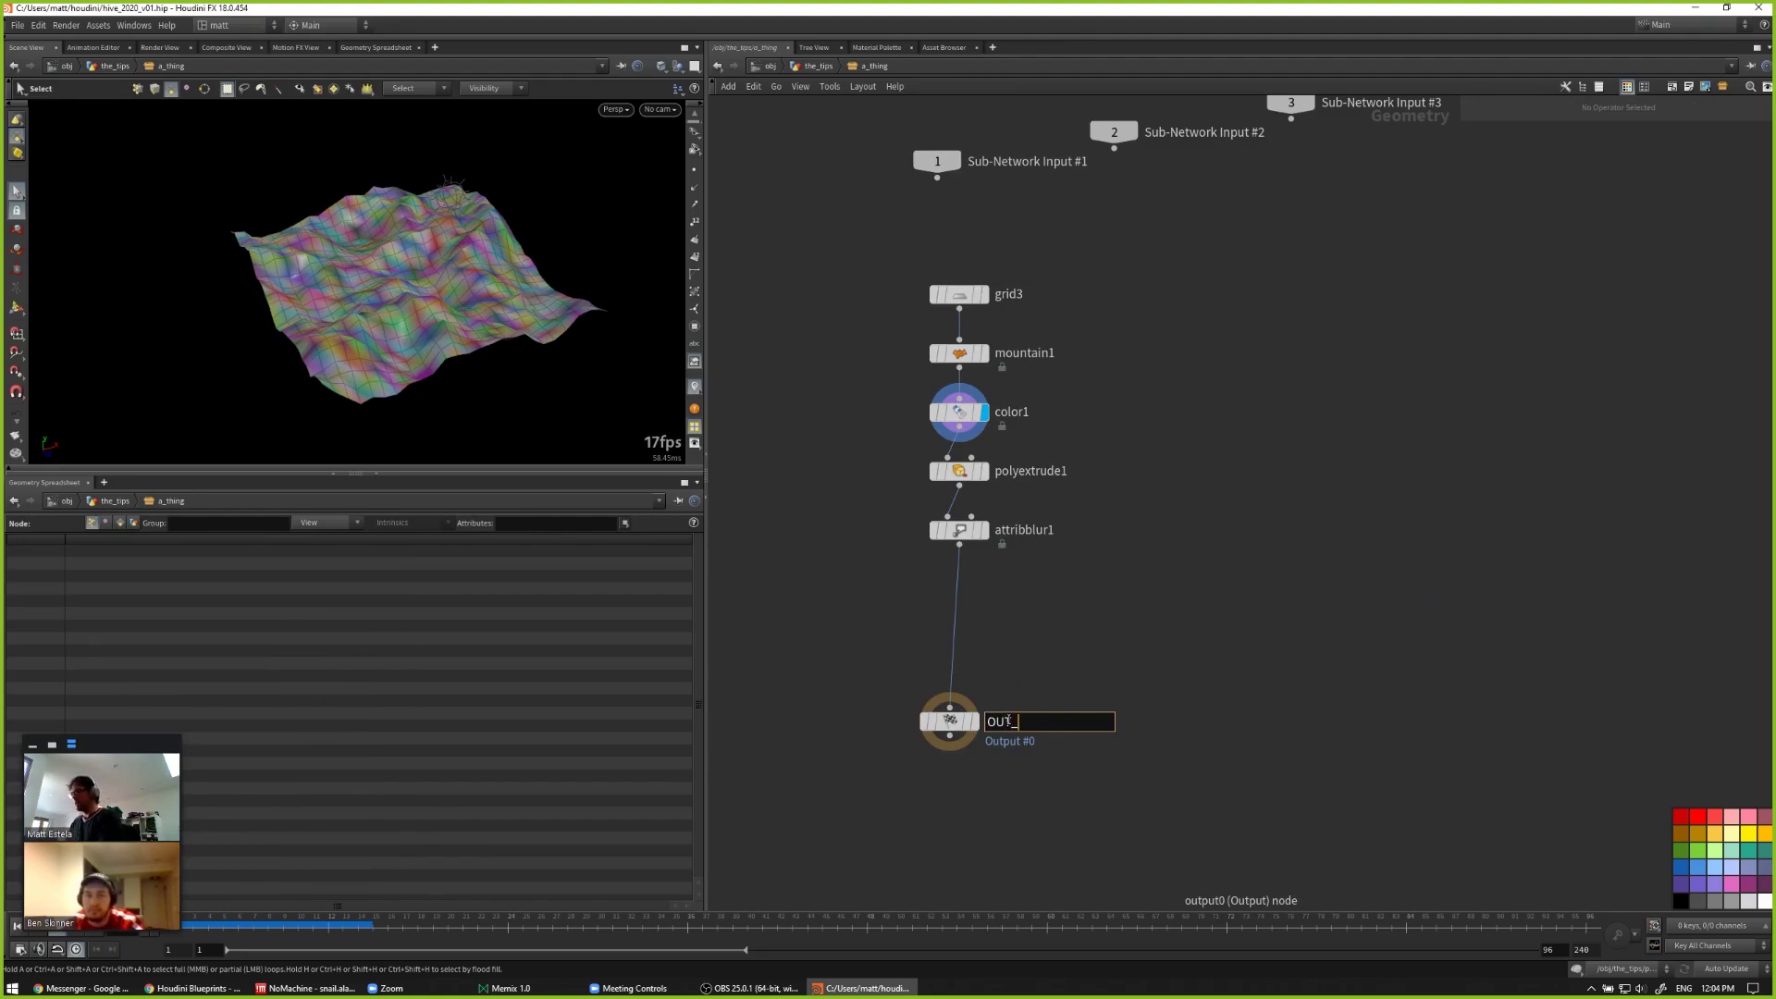
pyautogui.write('THE_THING')
pyautogui.press('Return')
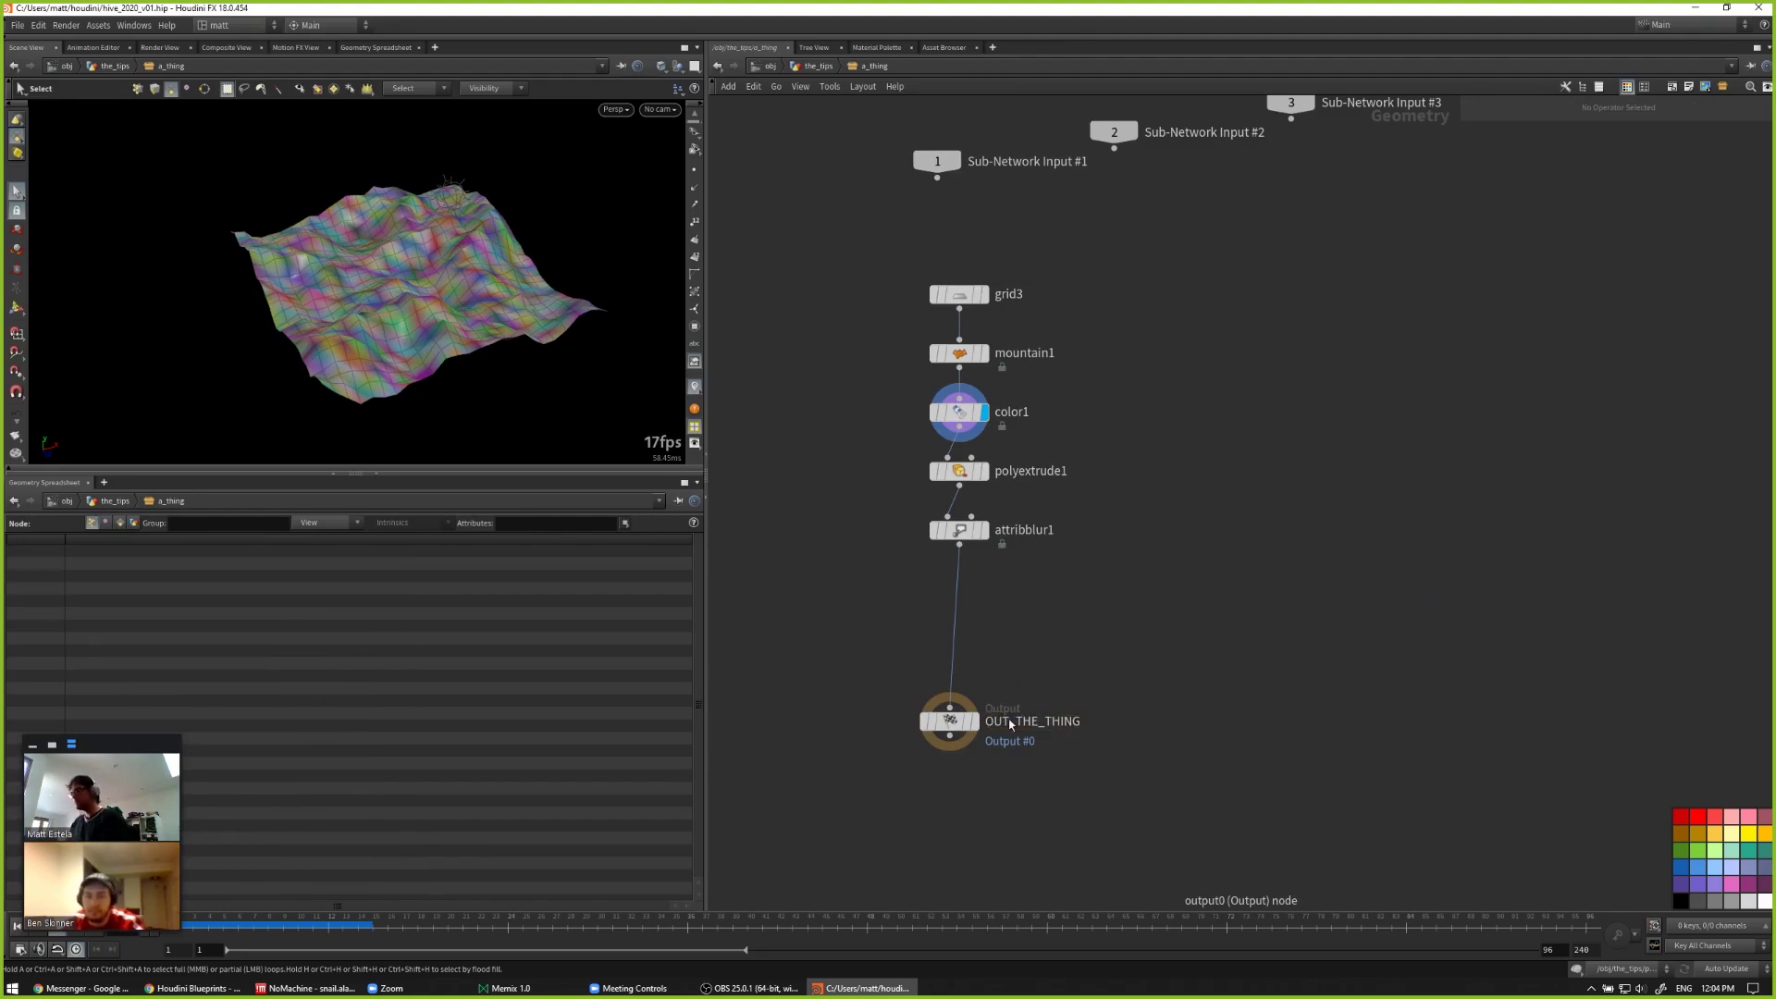
# Step: Back at the_tips level, create an Object Merge node using the obme search
pyautogui.press('u')
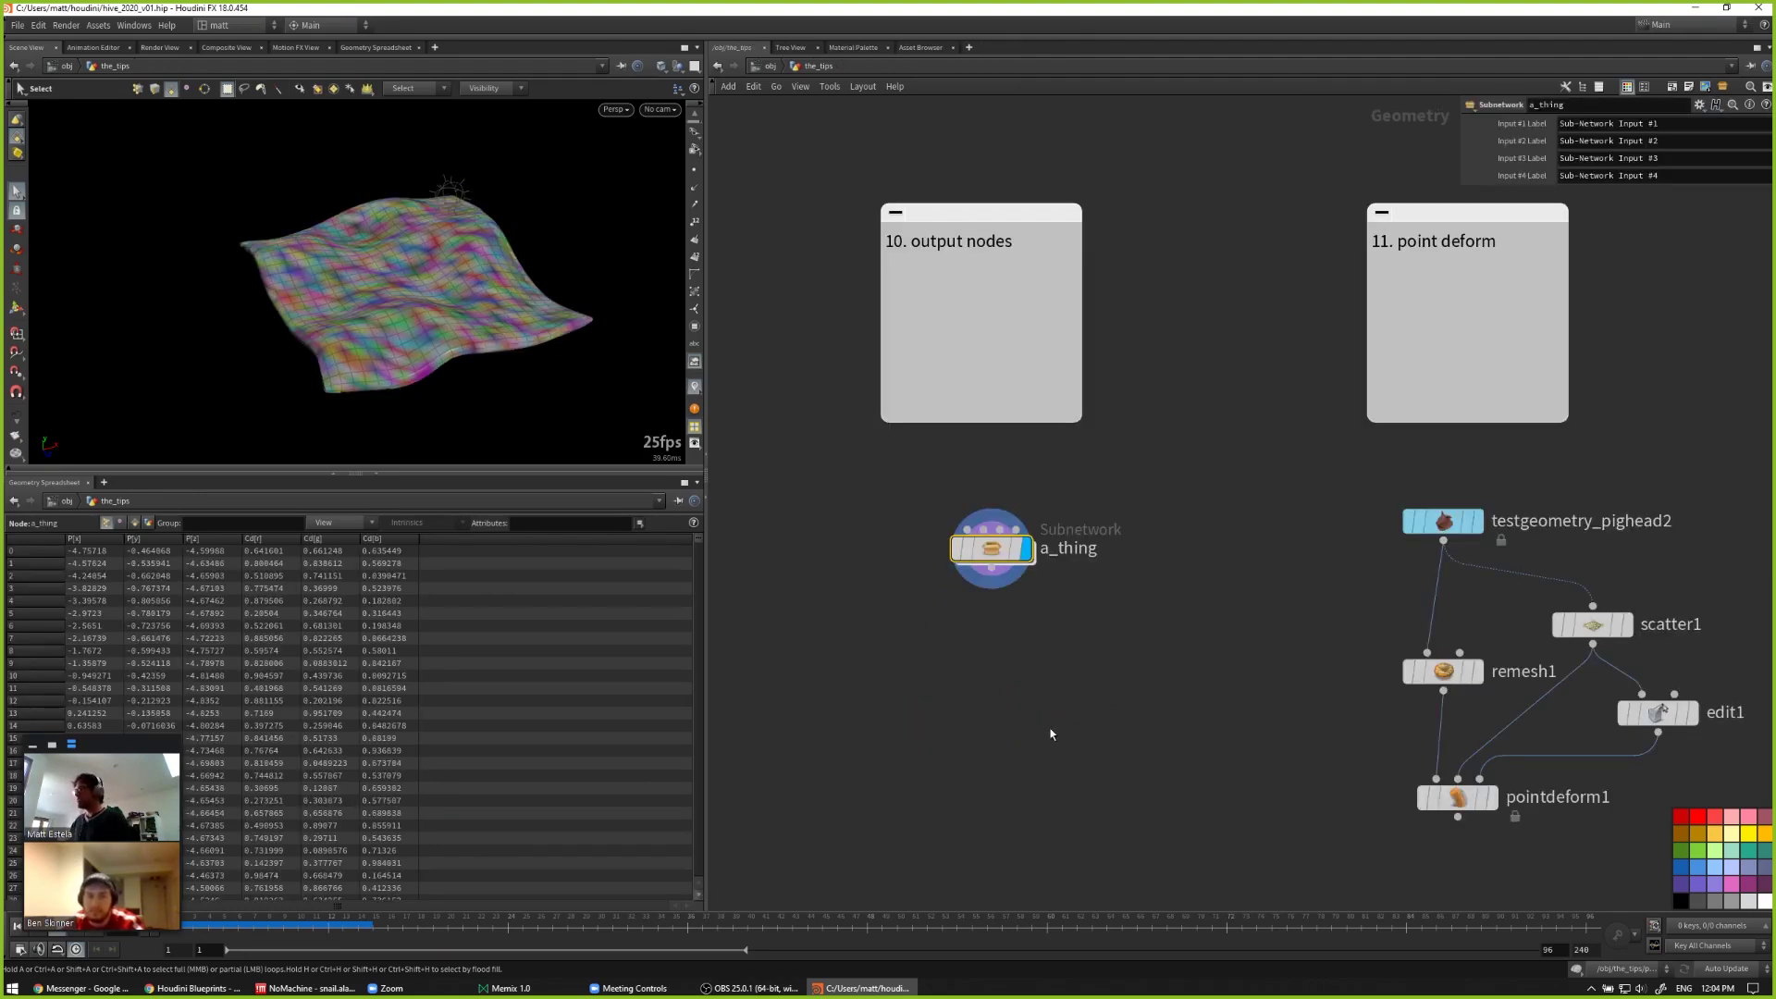
pyautogui.click(1022, 754)
pyautogui.moveTo(998, 551)
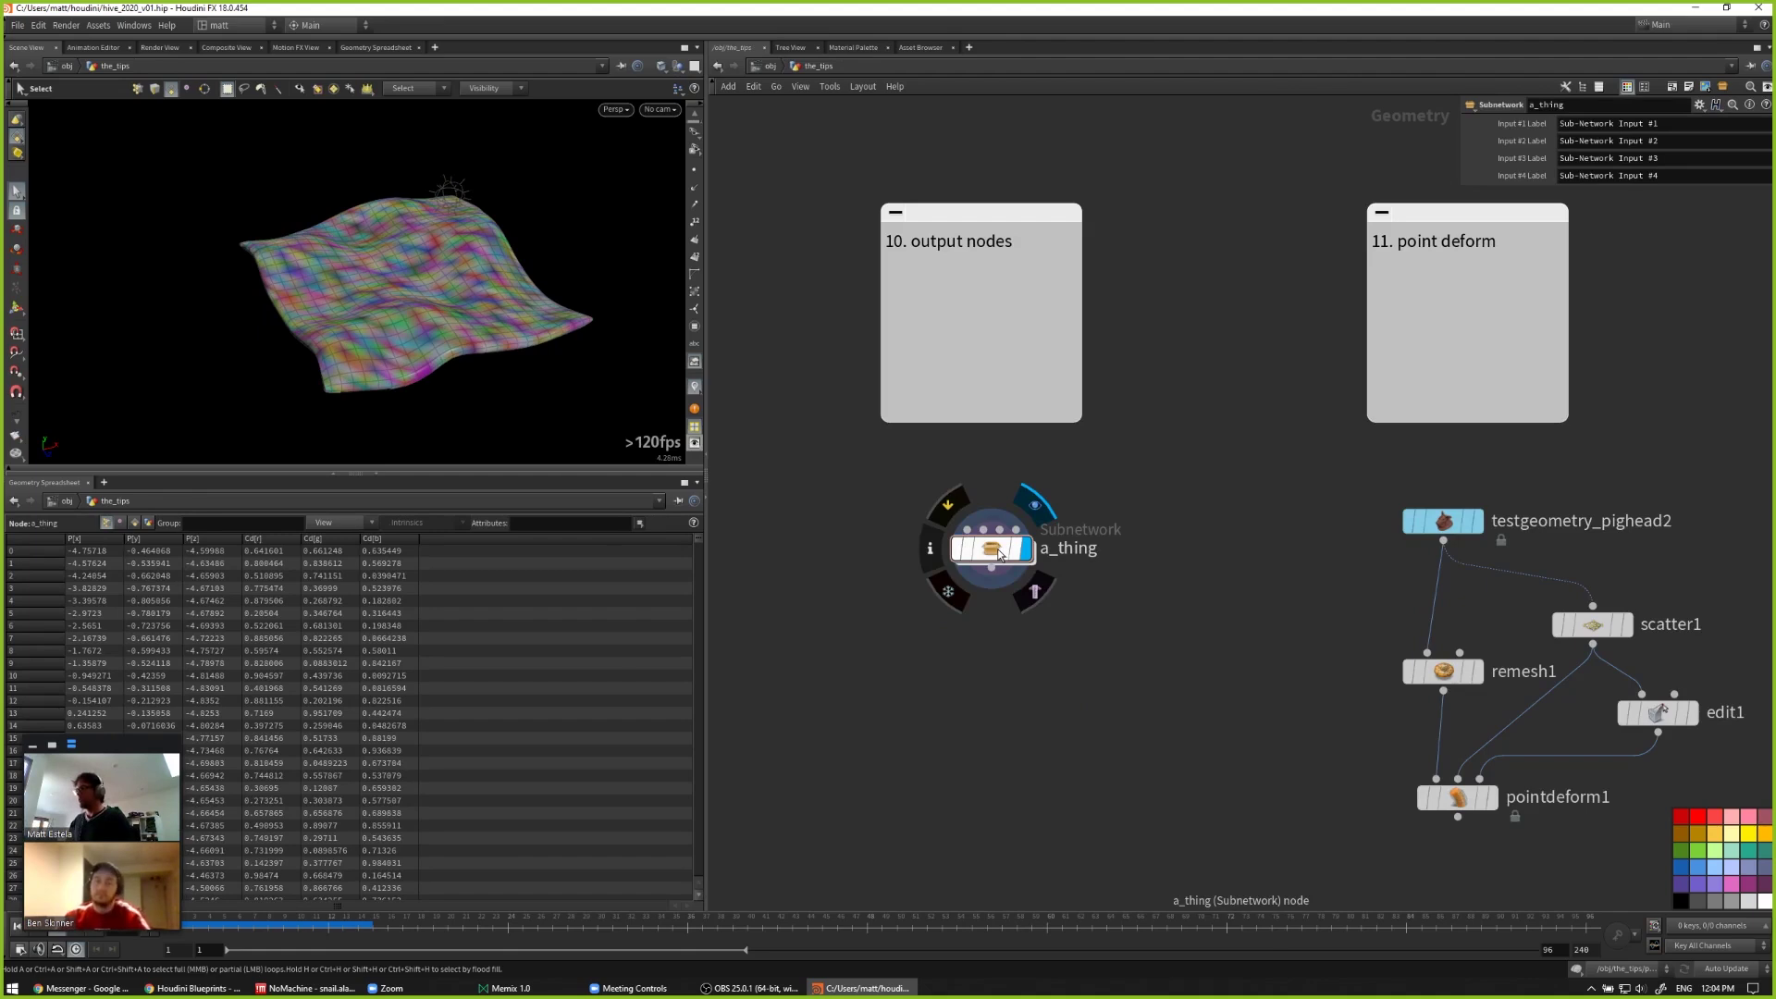
pyautogui.press('Tab')
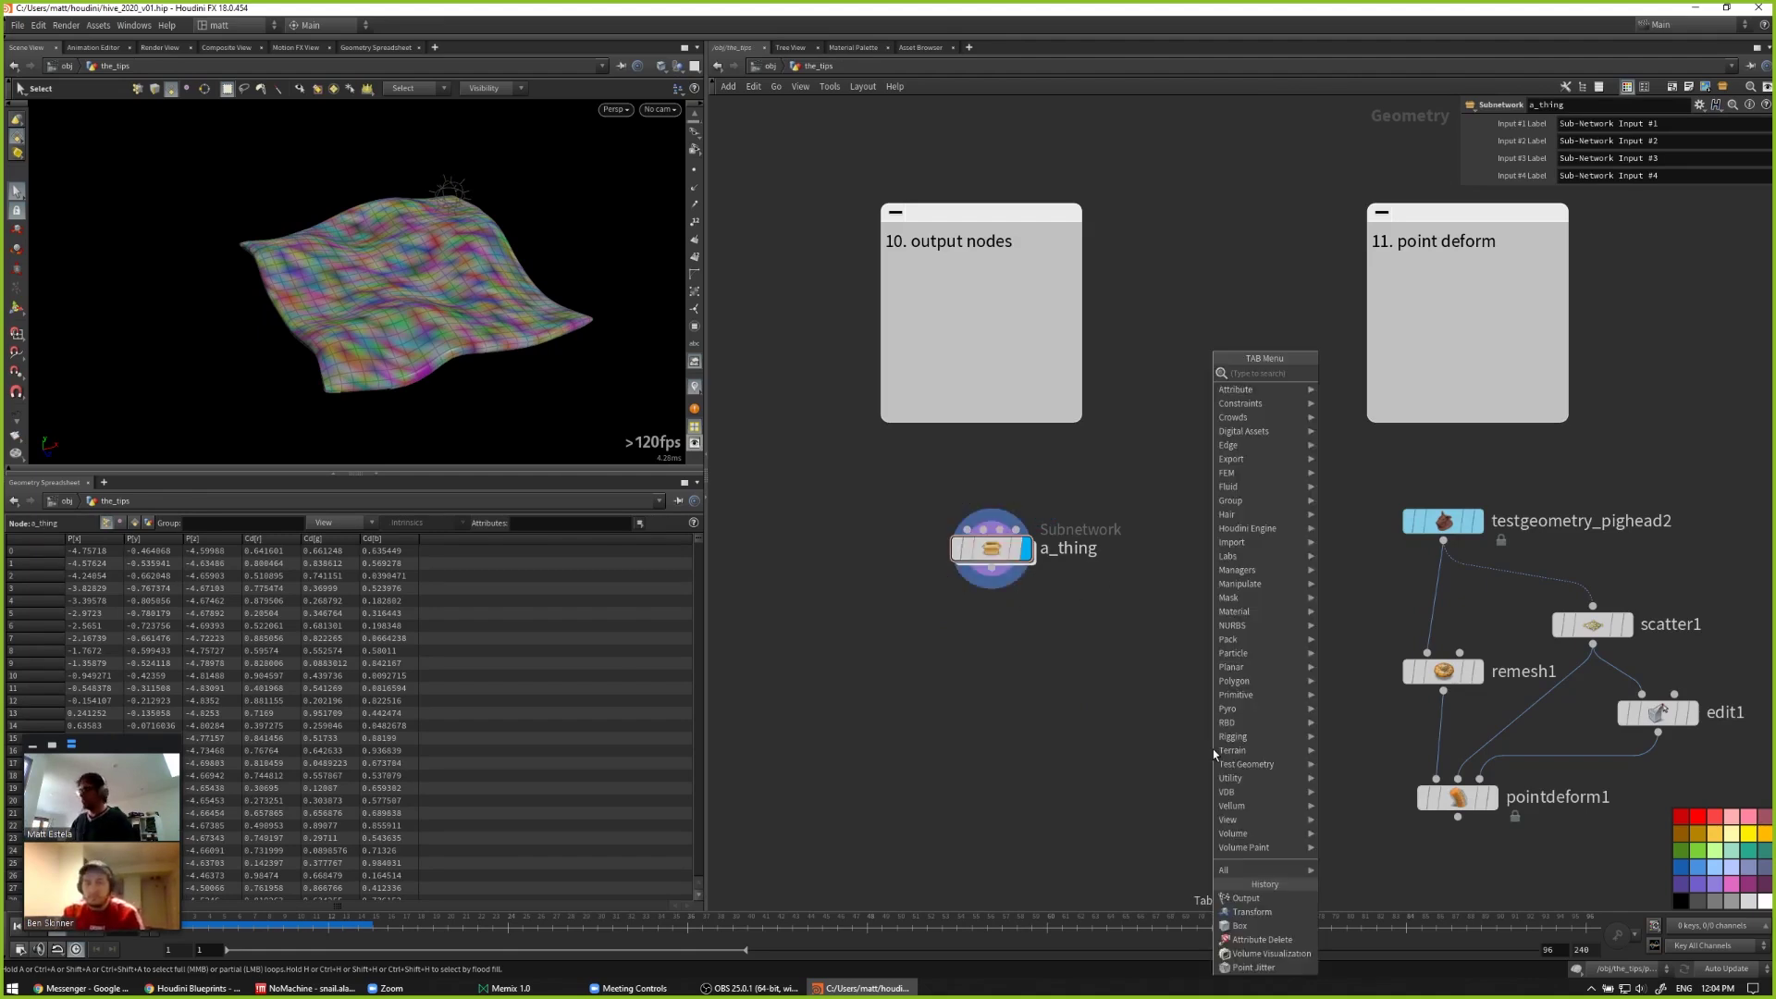
pyautogui.write('obme')
pyautogui.press('Return')
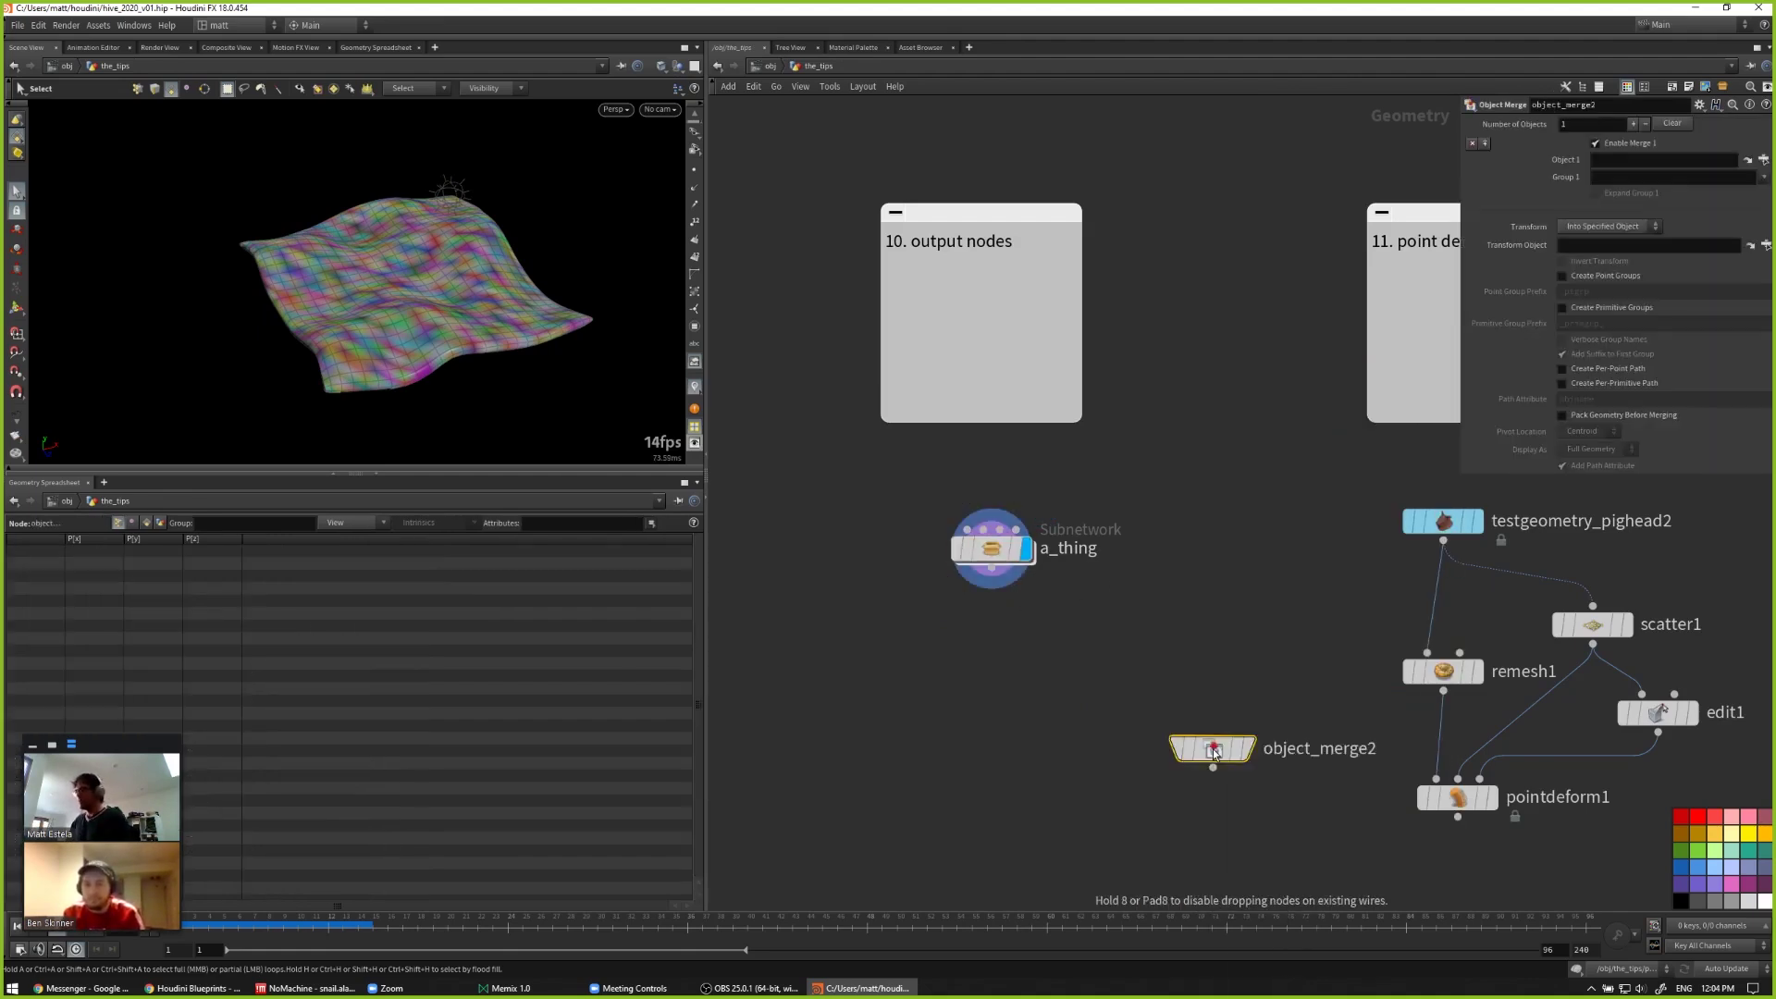
pyautogui.click(1214, 752)
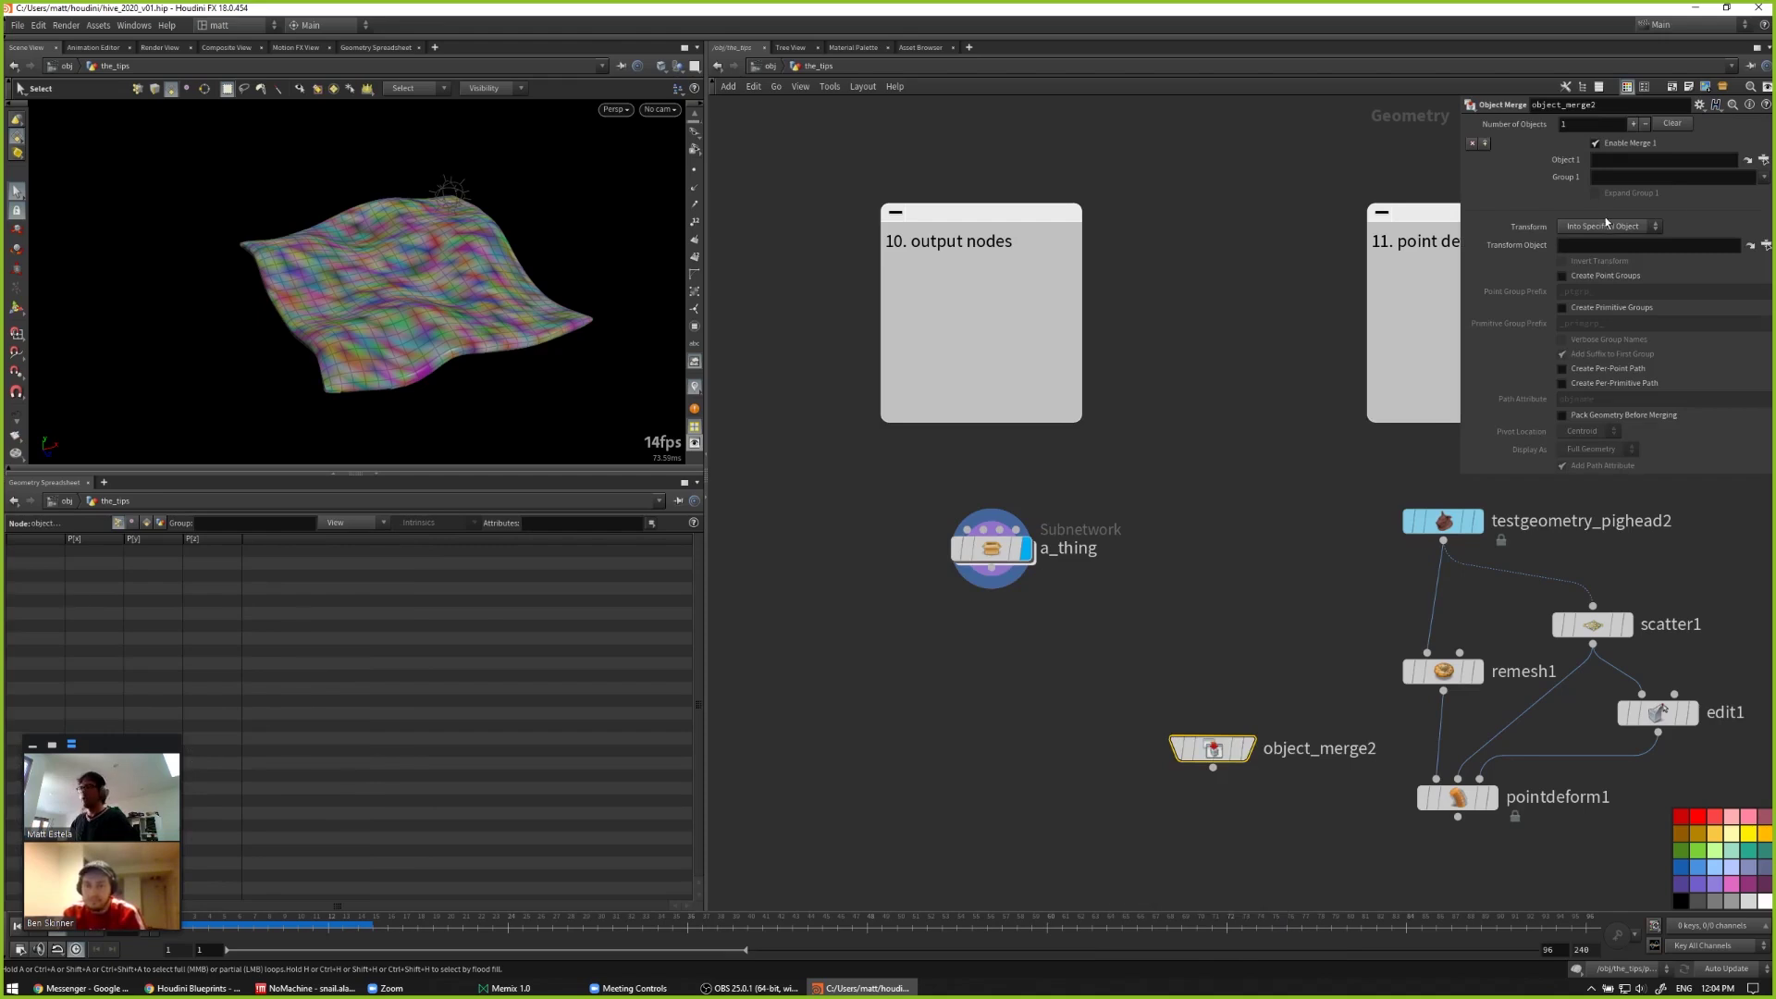
# Step: Browse the Object 1 chooser without picking anything, then delete object_merge2
pyautogui.click(1763, 161)
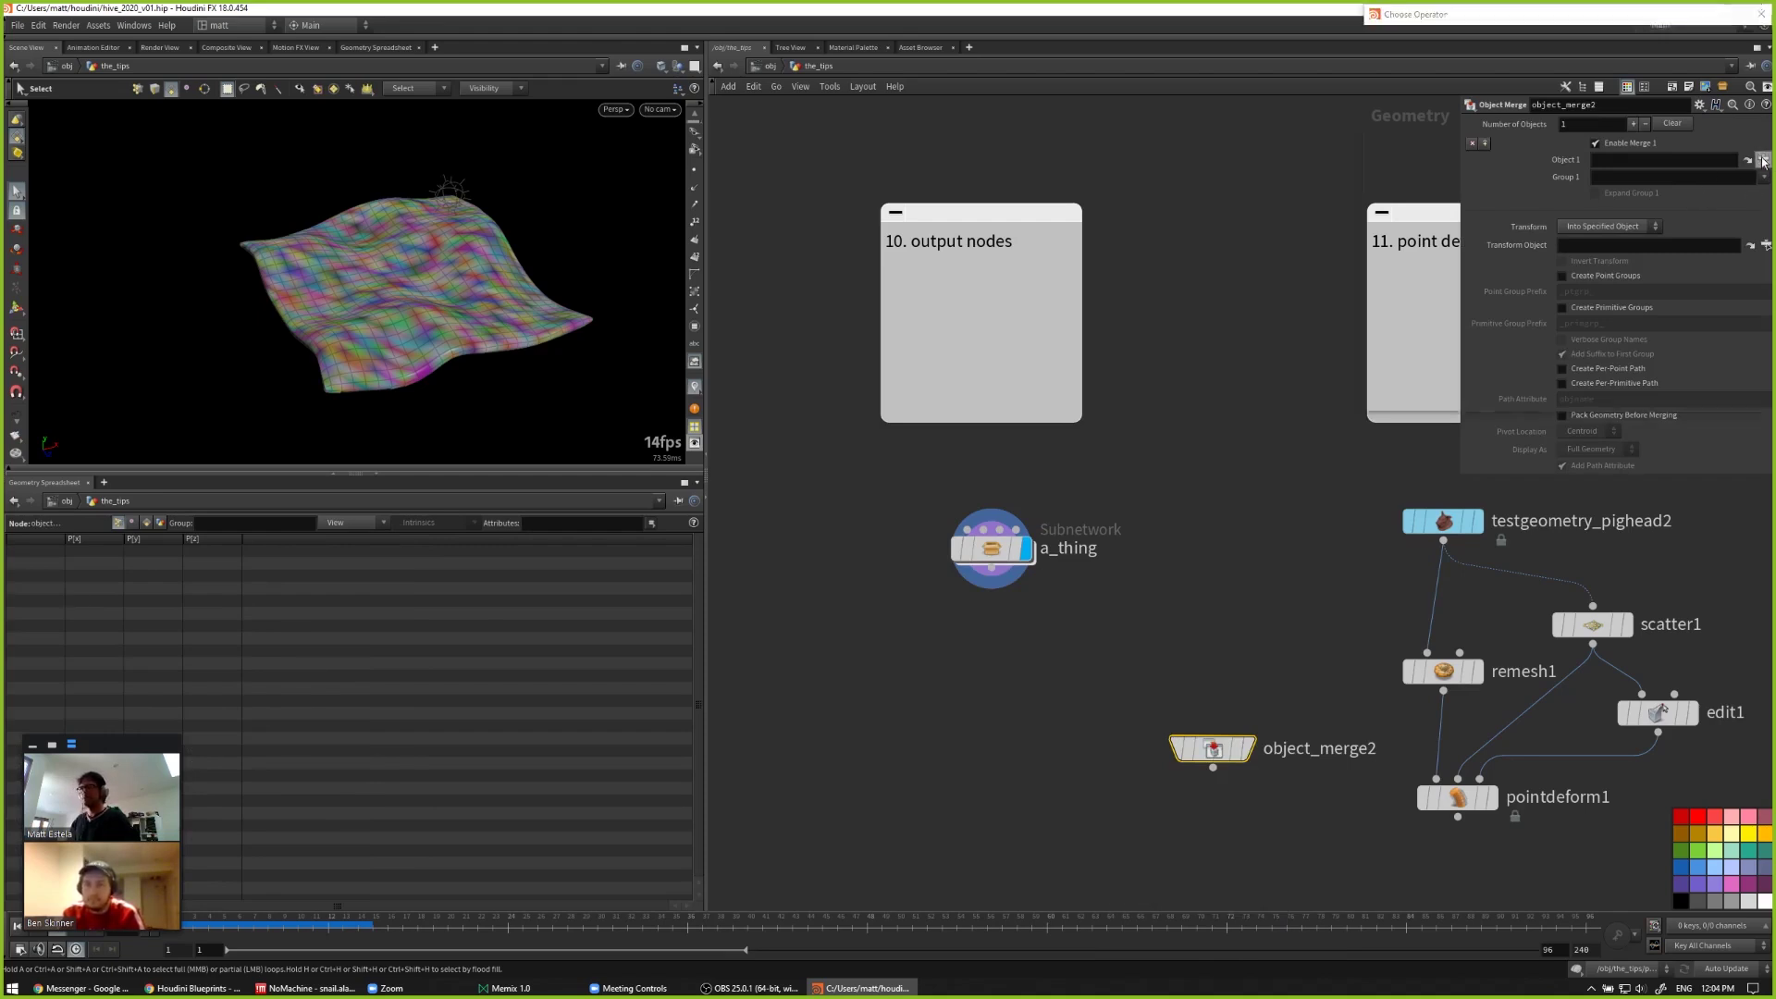
pyautogui.scroll(4, 1484, 172)
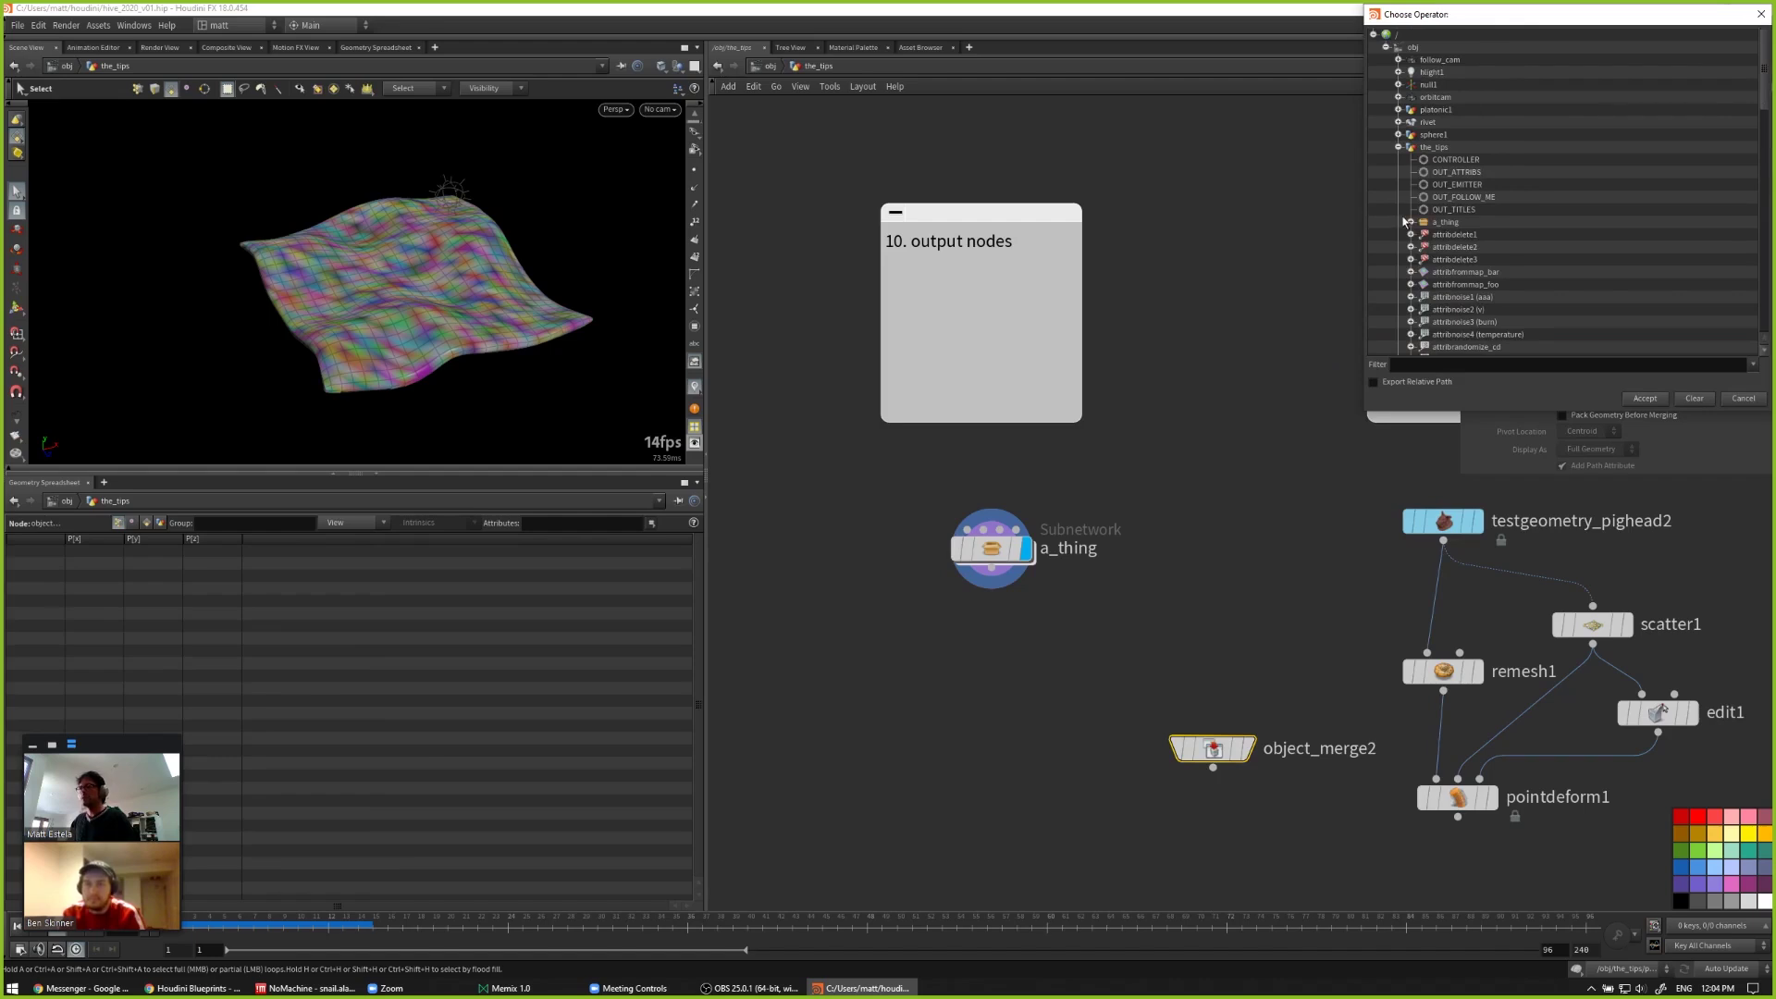
pyautogui.click(1409, 222)
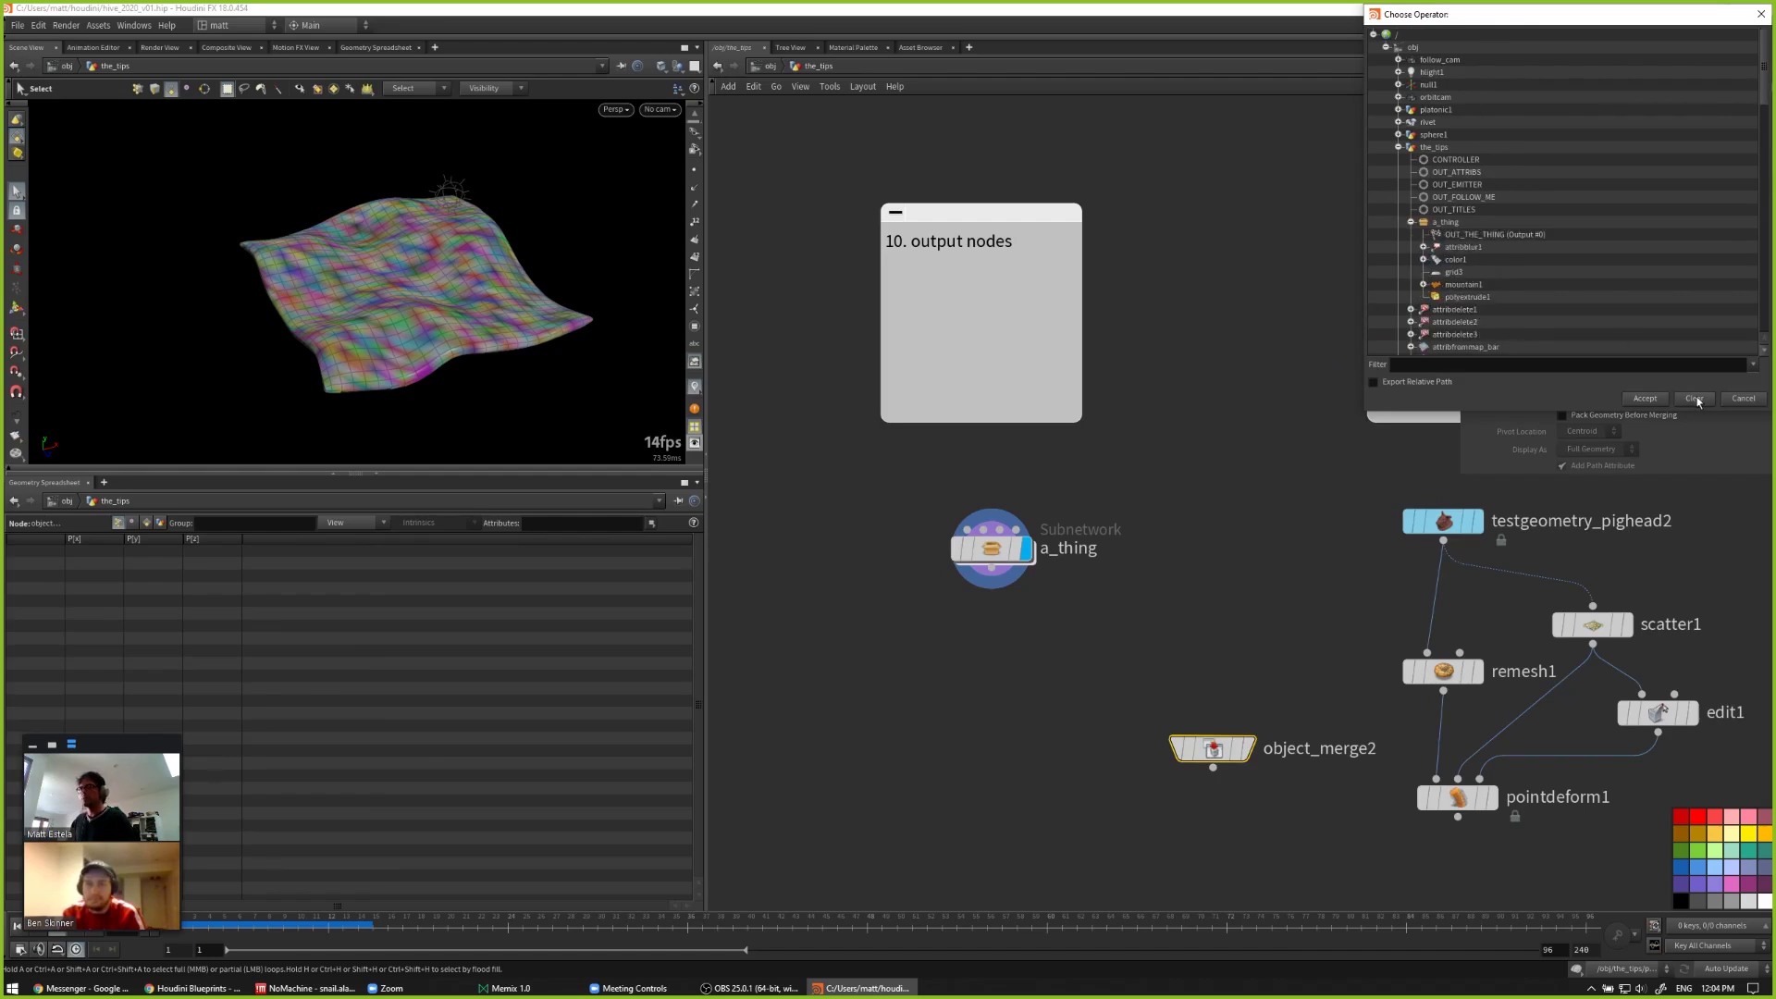
pyautogui.click(1744, 398)
pyautogui.press('Delete')
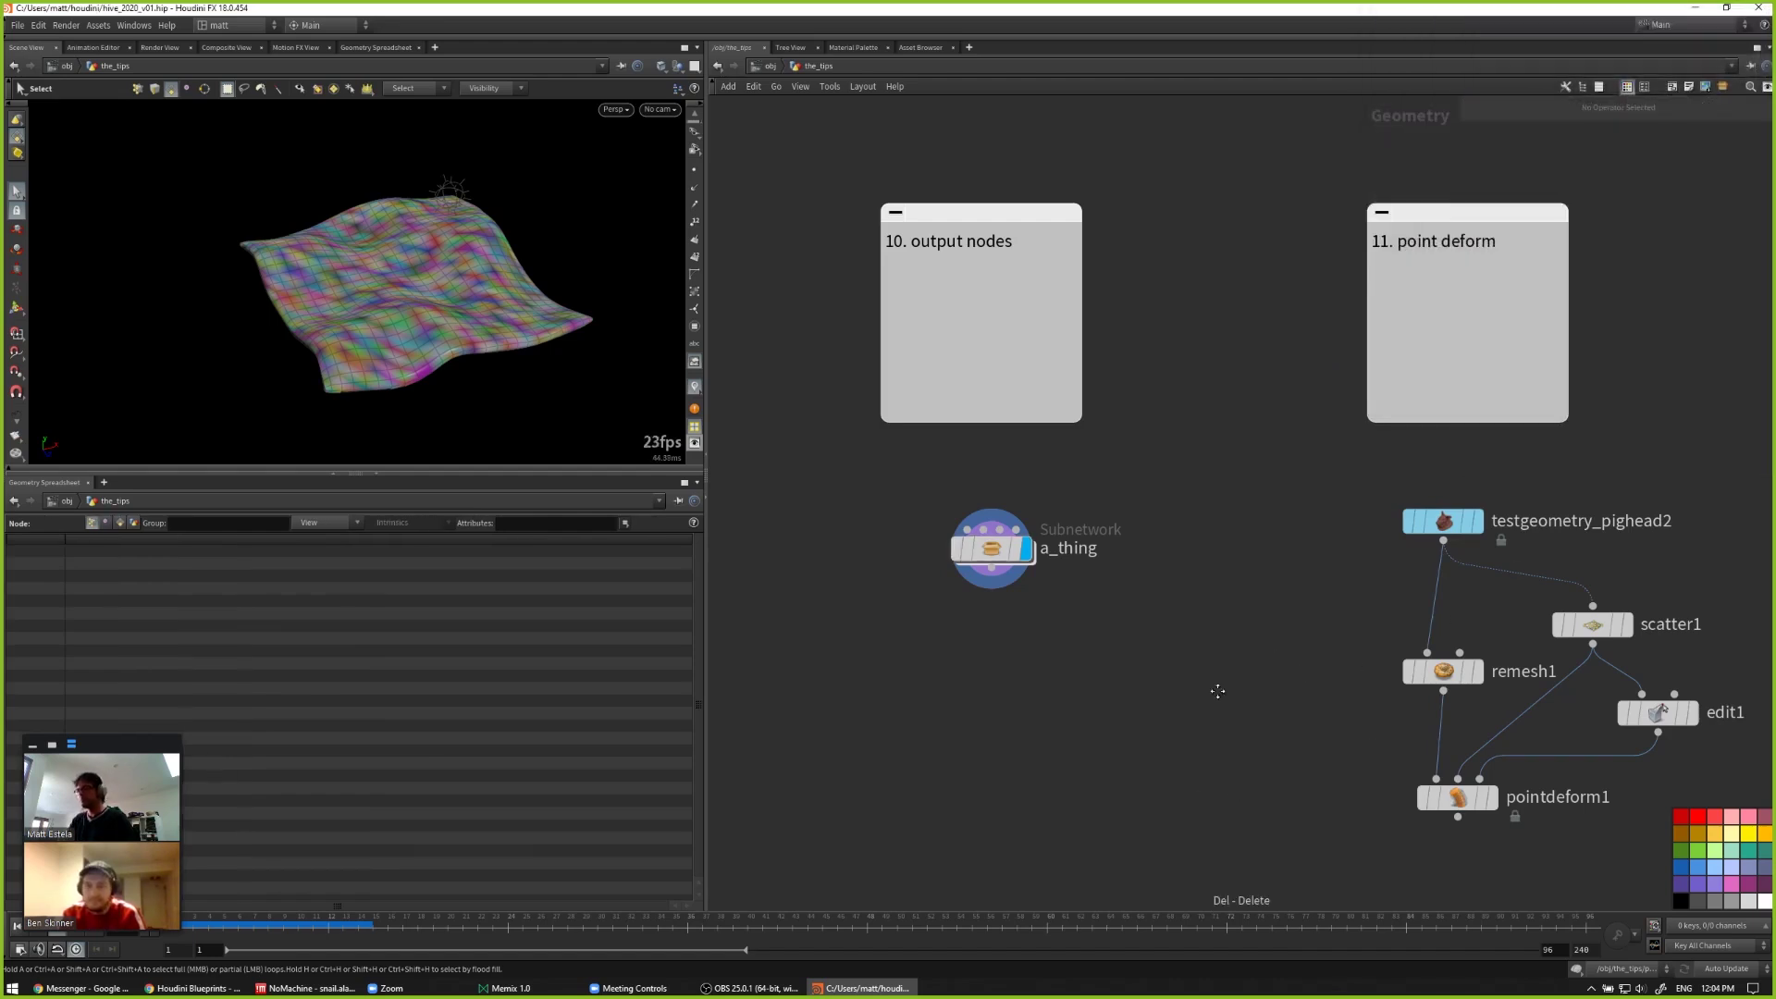
pyautogui.moveTo(1217, 691); pyautogui.dragTo(800, 503, button='middle')
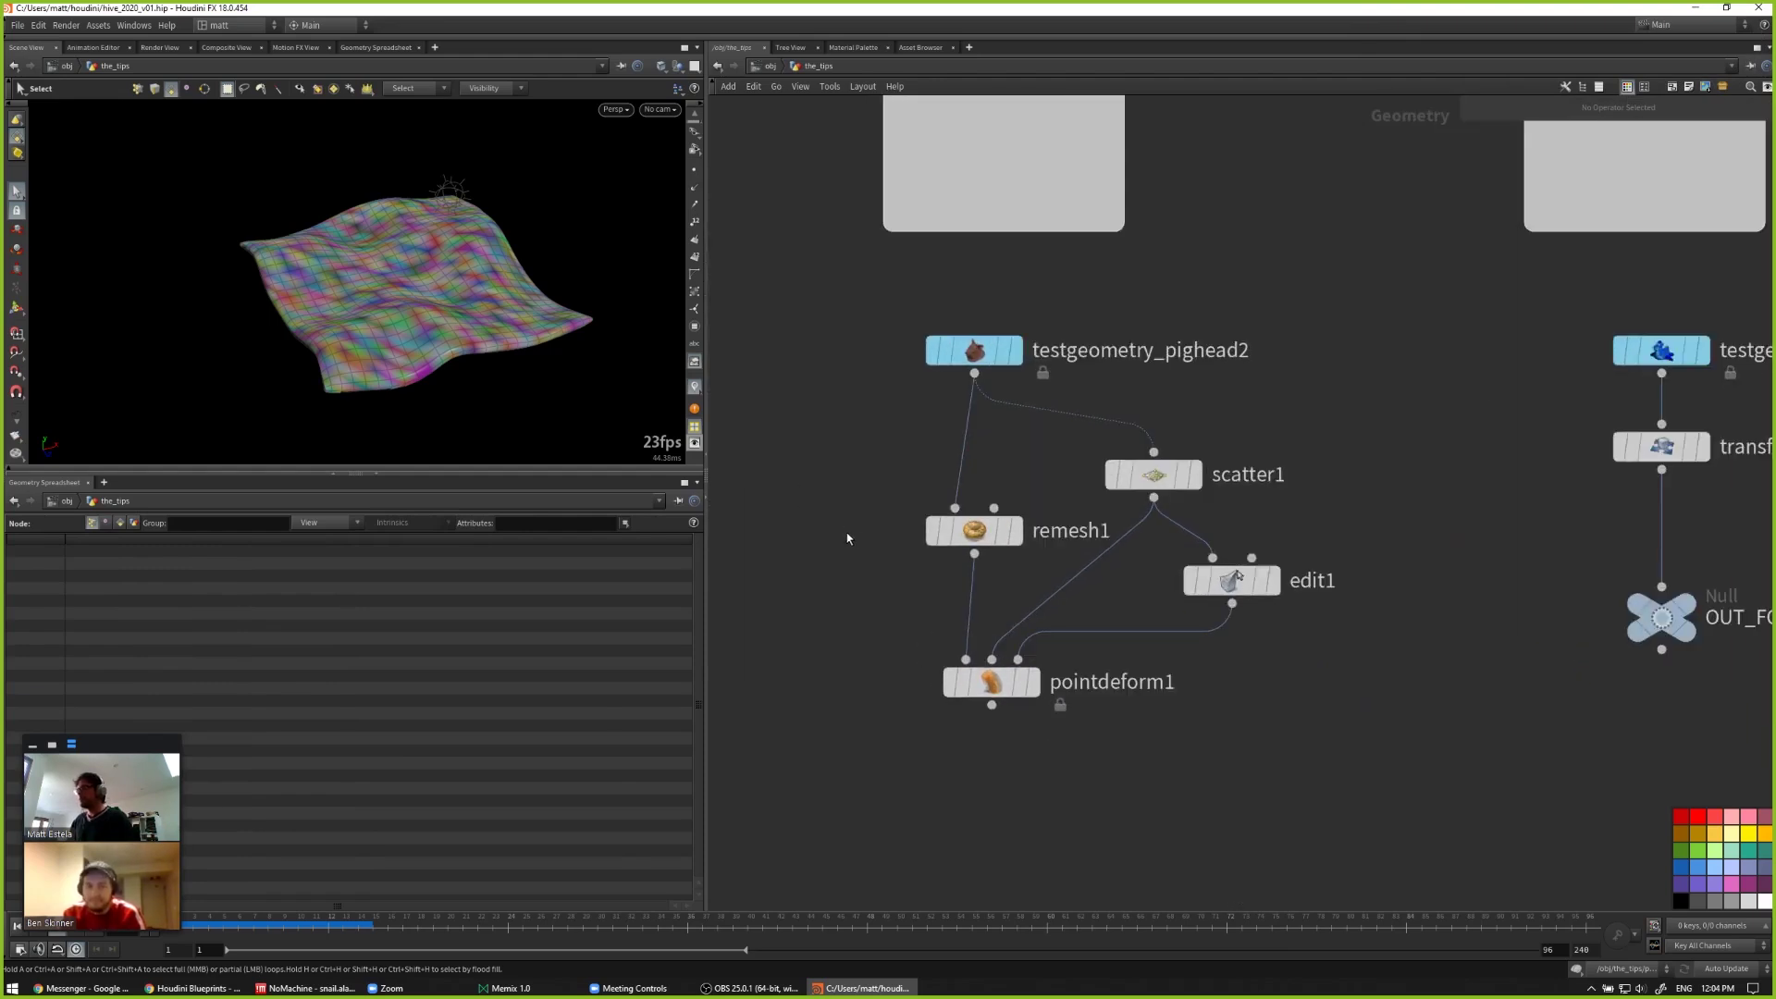
# Step: Pan to the point deform nodes and frame testgeometry_pighead2's head in the viewport
pyautogui.scroll(-2, 818, 532)
pyautogui.moveTo(801, 425); pyautogui.dragTo(799, 471, button='middle')
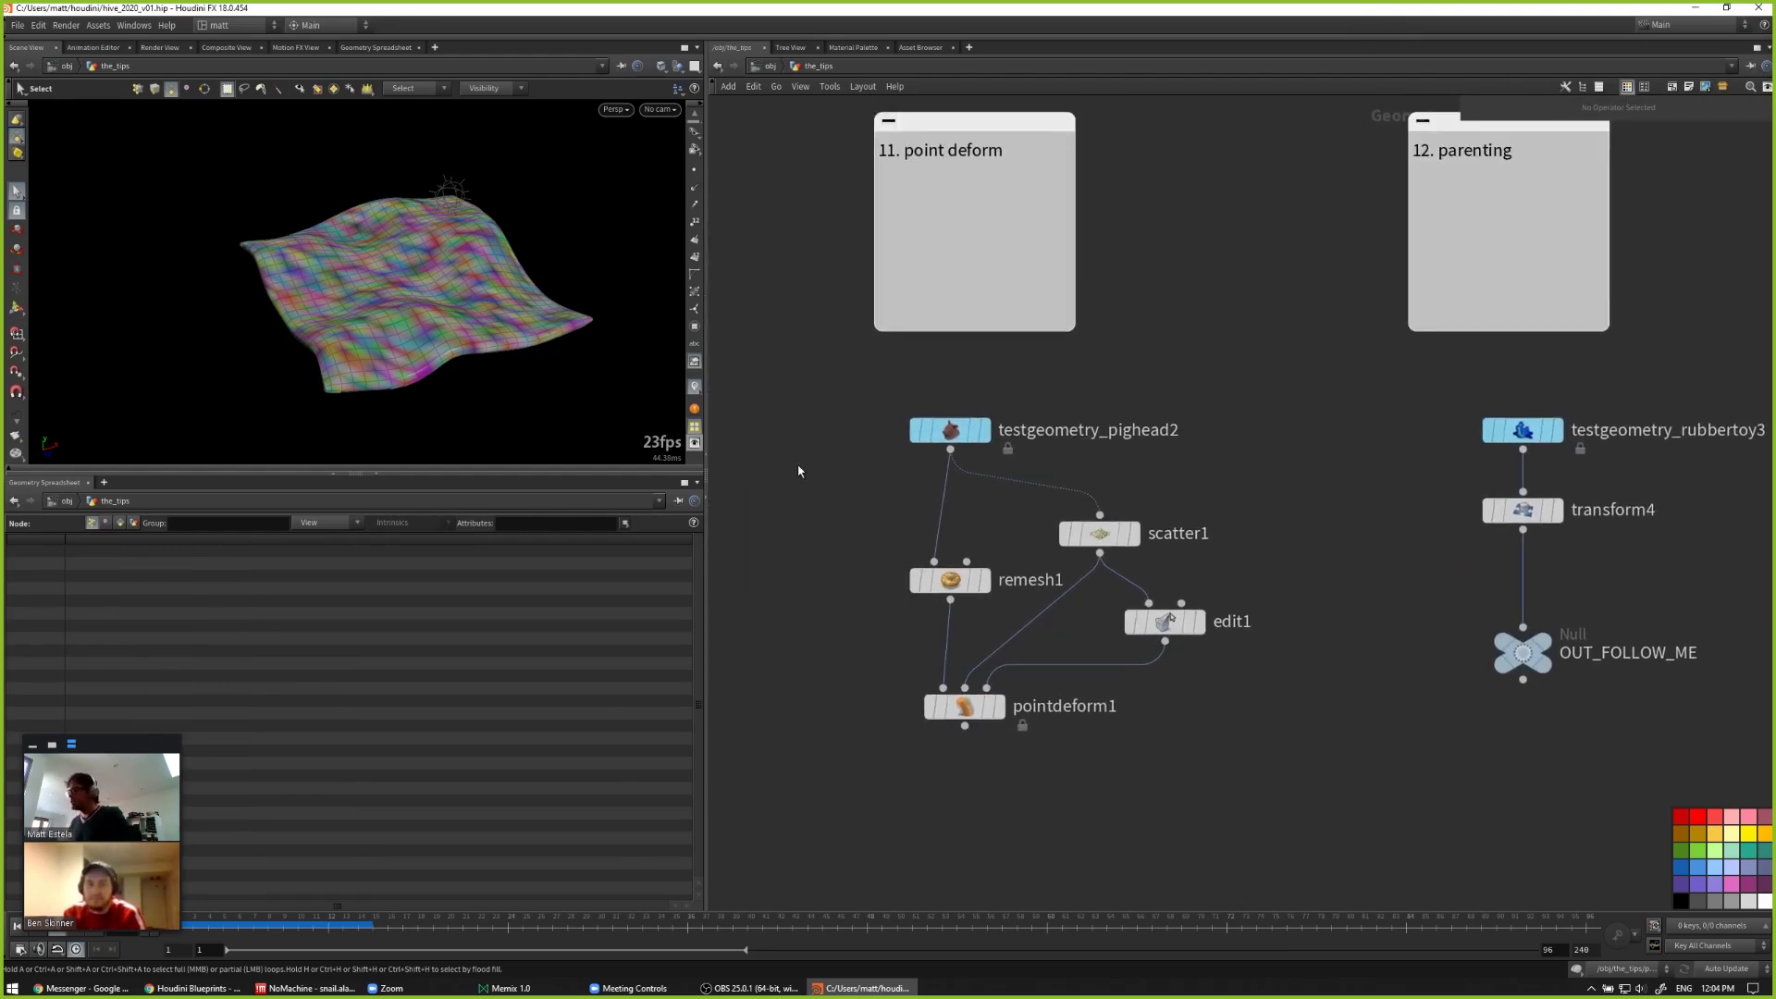
pyautogui.click(953, 431)
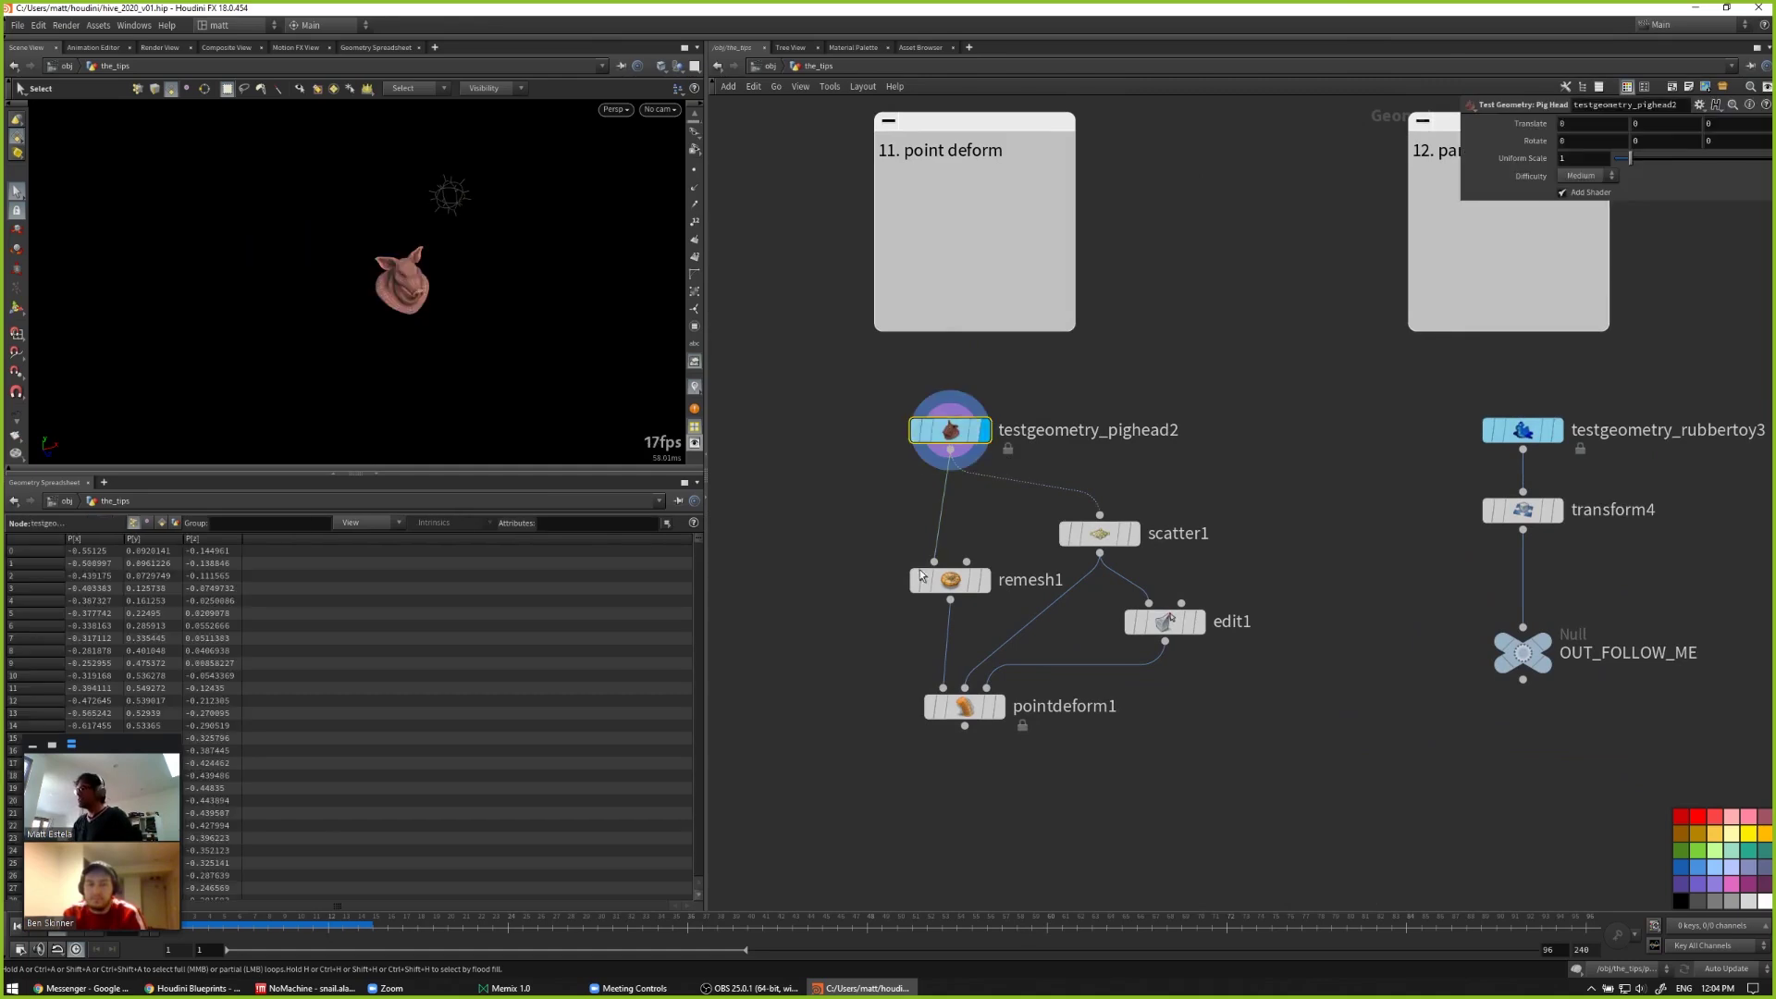
pyautogui.press('h')
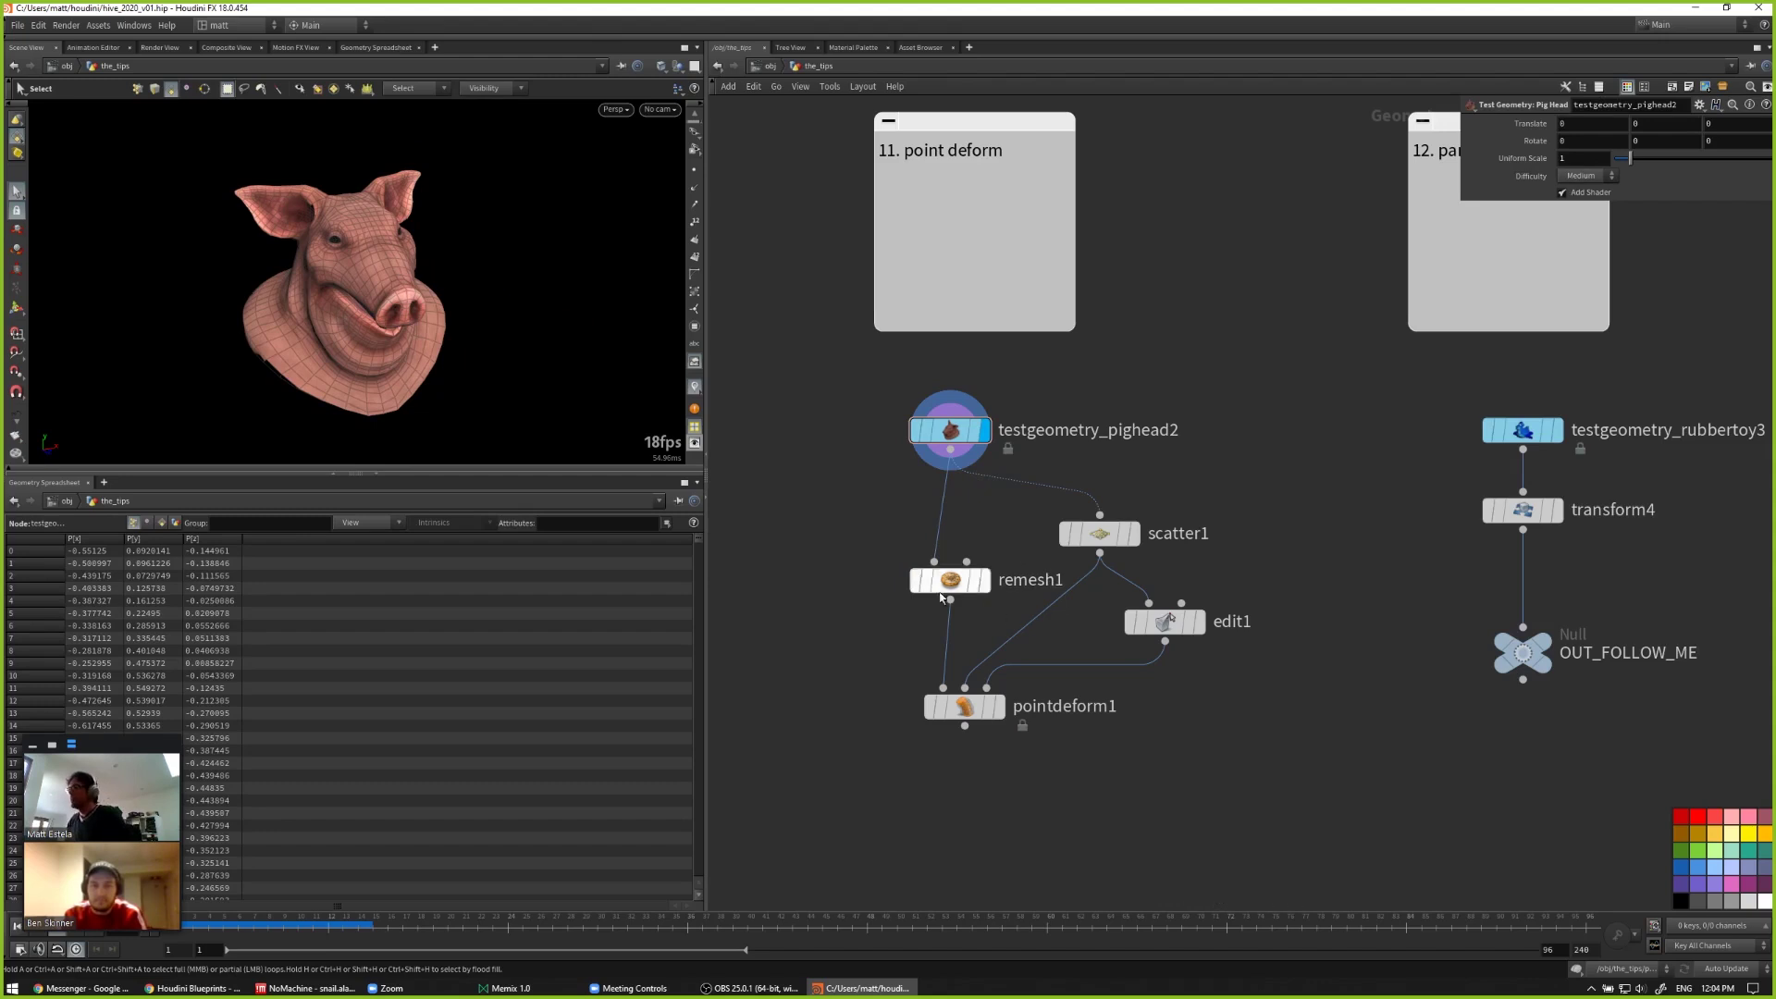
pyautogui.moveTo(888, 648); pyautogui.dragTo(880, 649, button='middle')
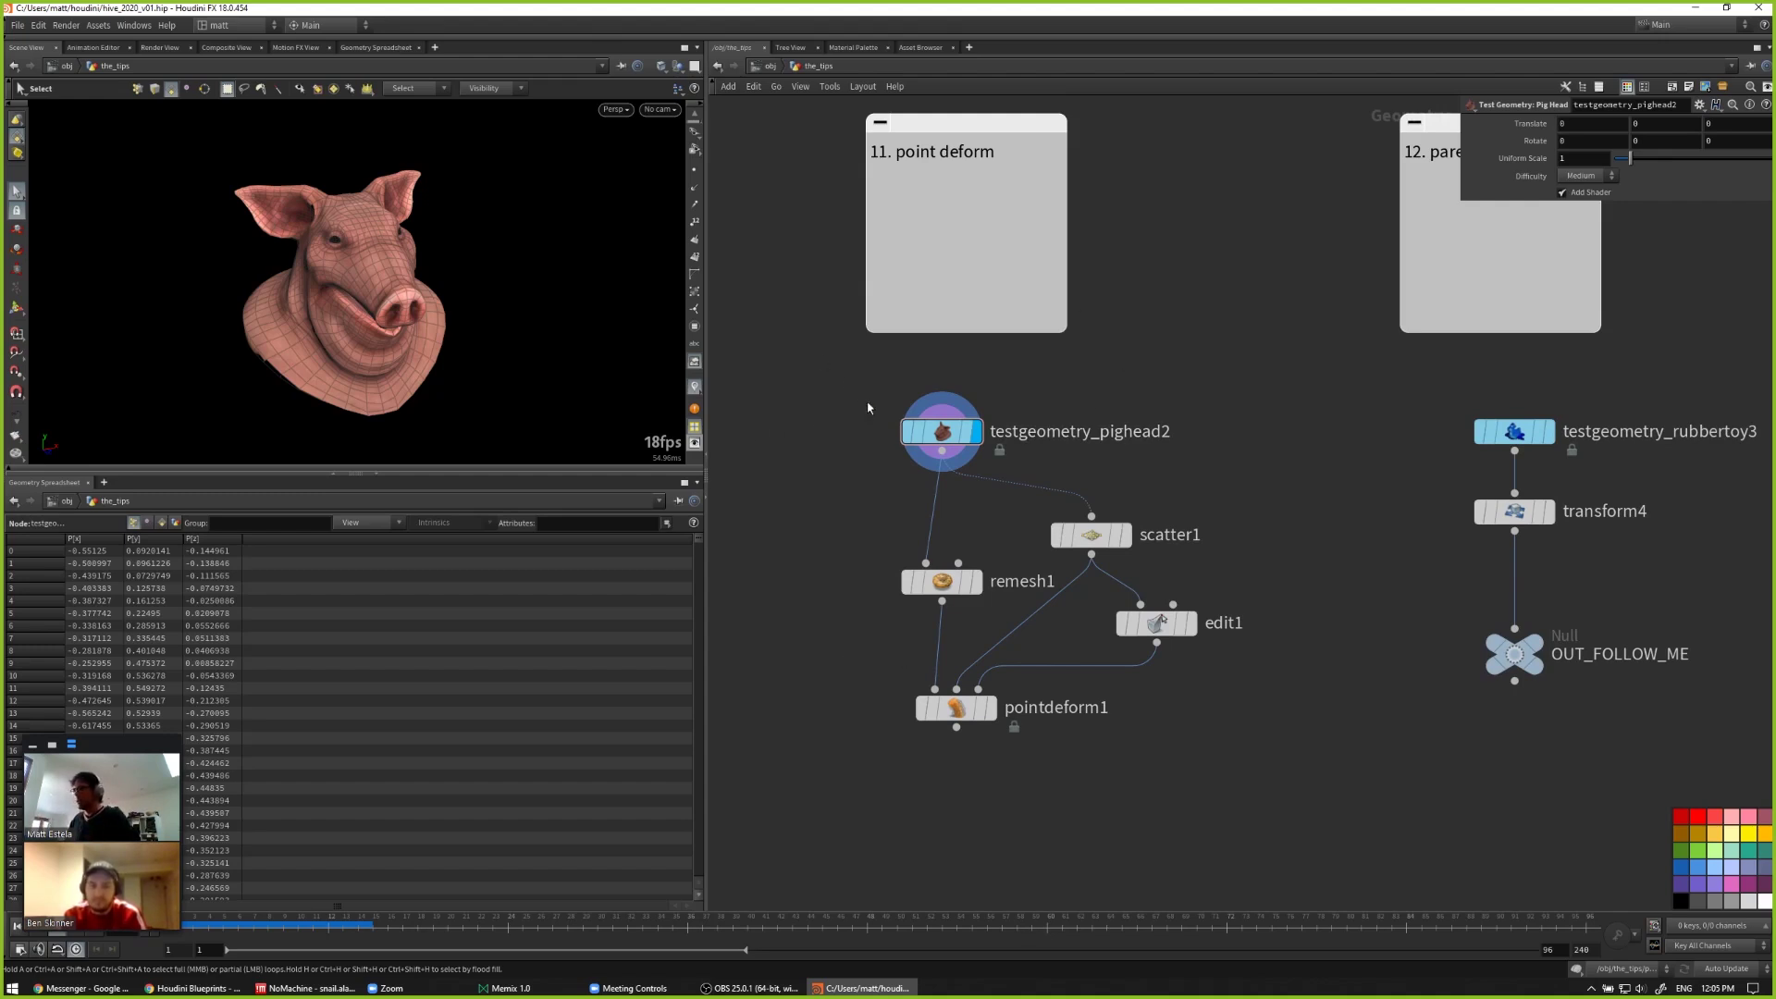
# Step: Display remesh1 and turn off Add Shader on testgeometry_pighead2
pyautogui.moveTo(944, 431)
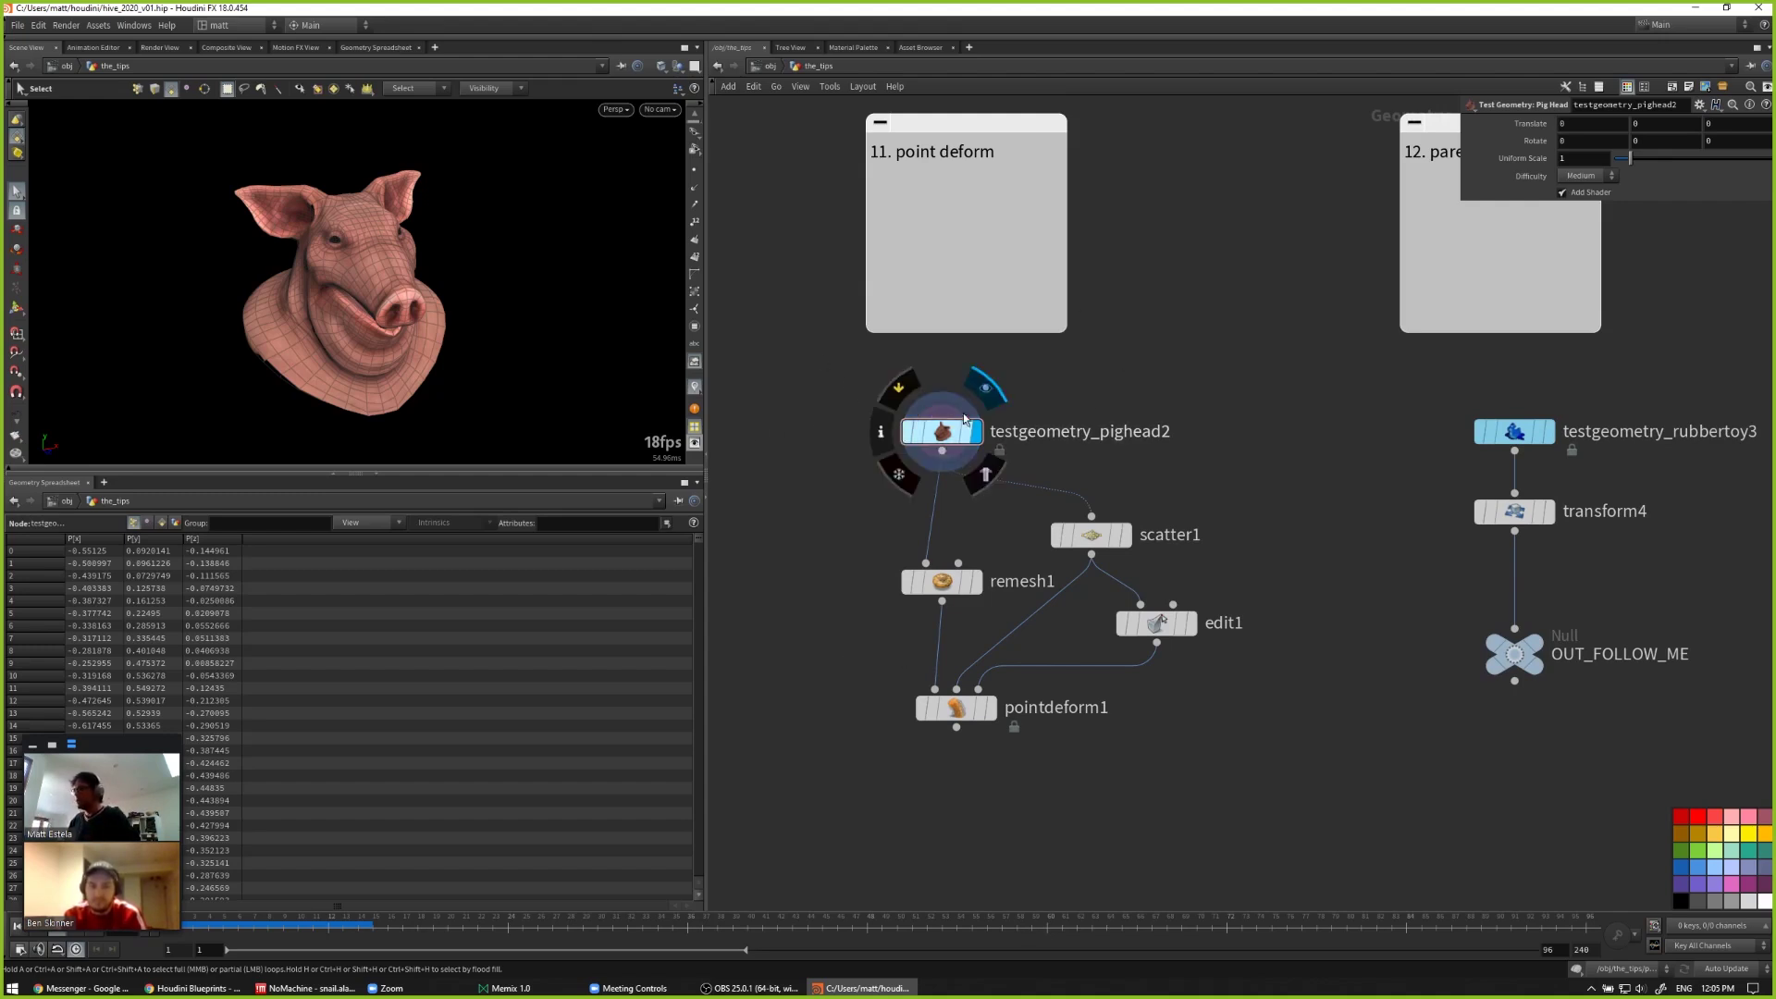
pyautogui.click(941, 580)
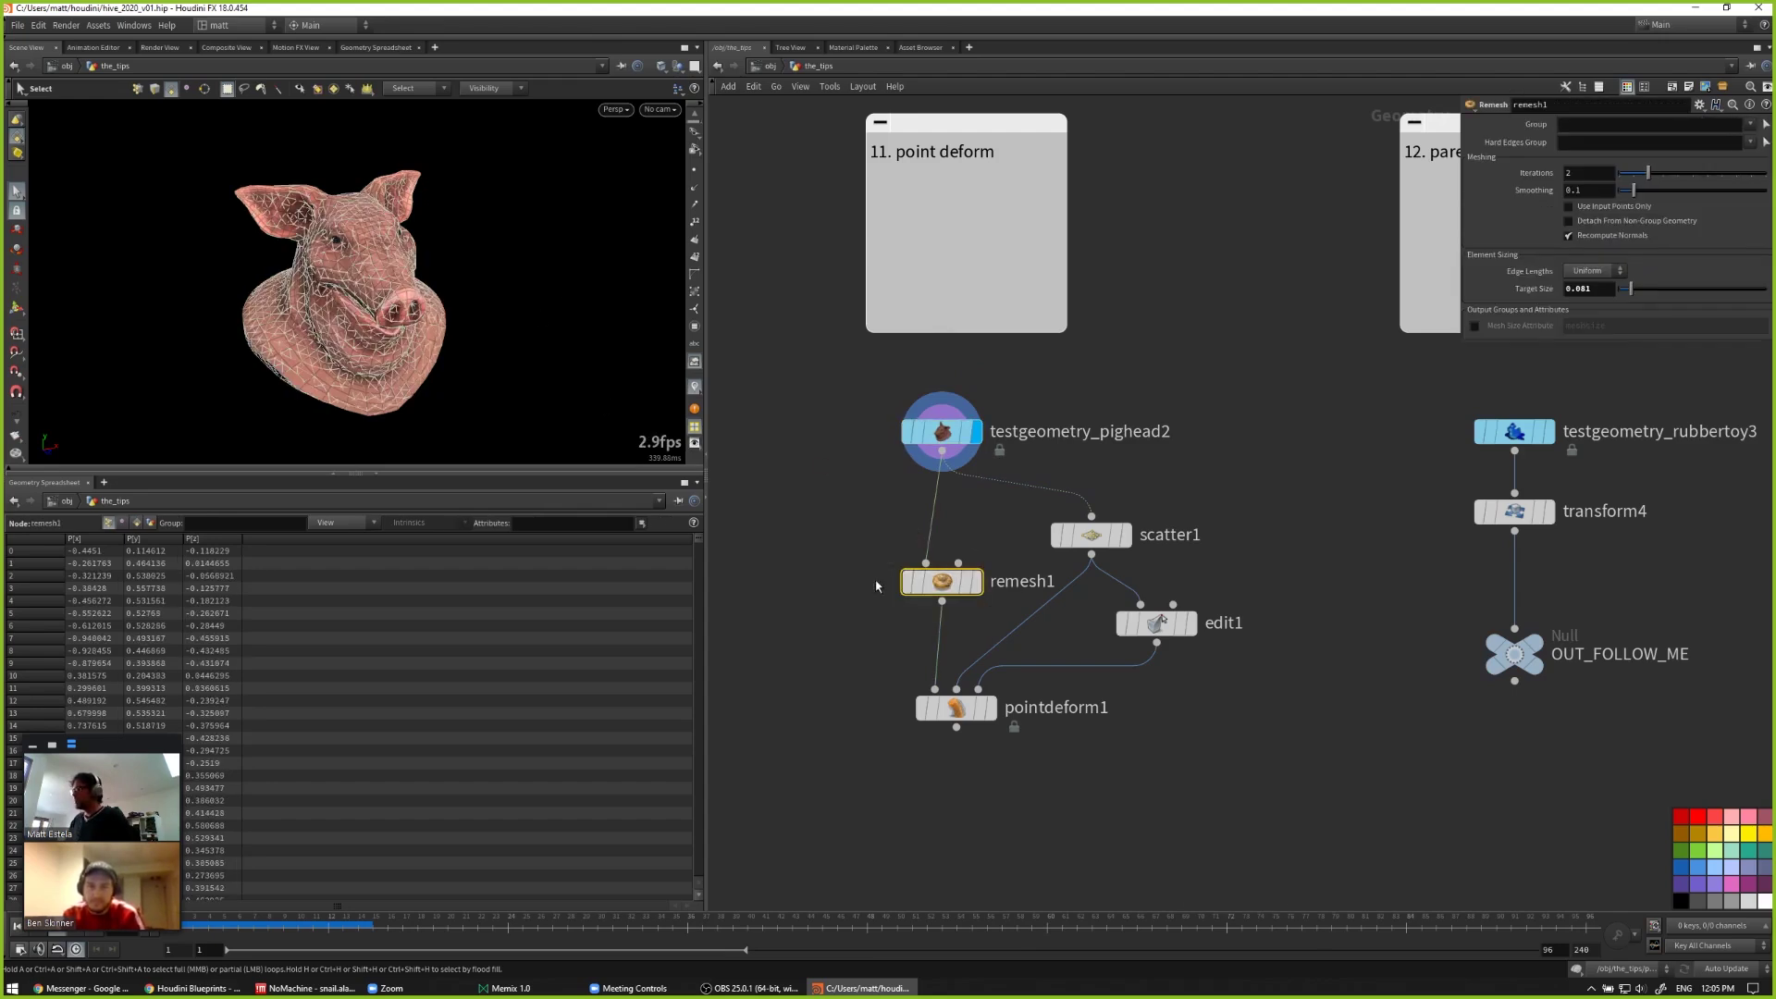
pyautogui.click(976, 581)
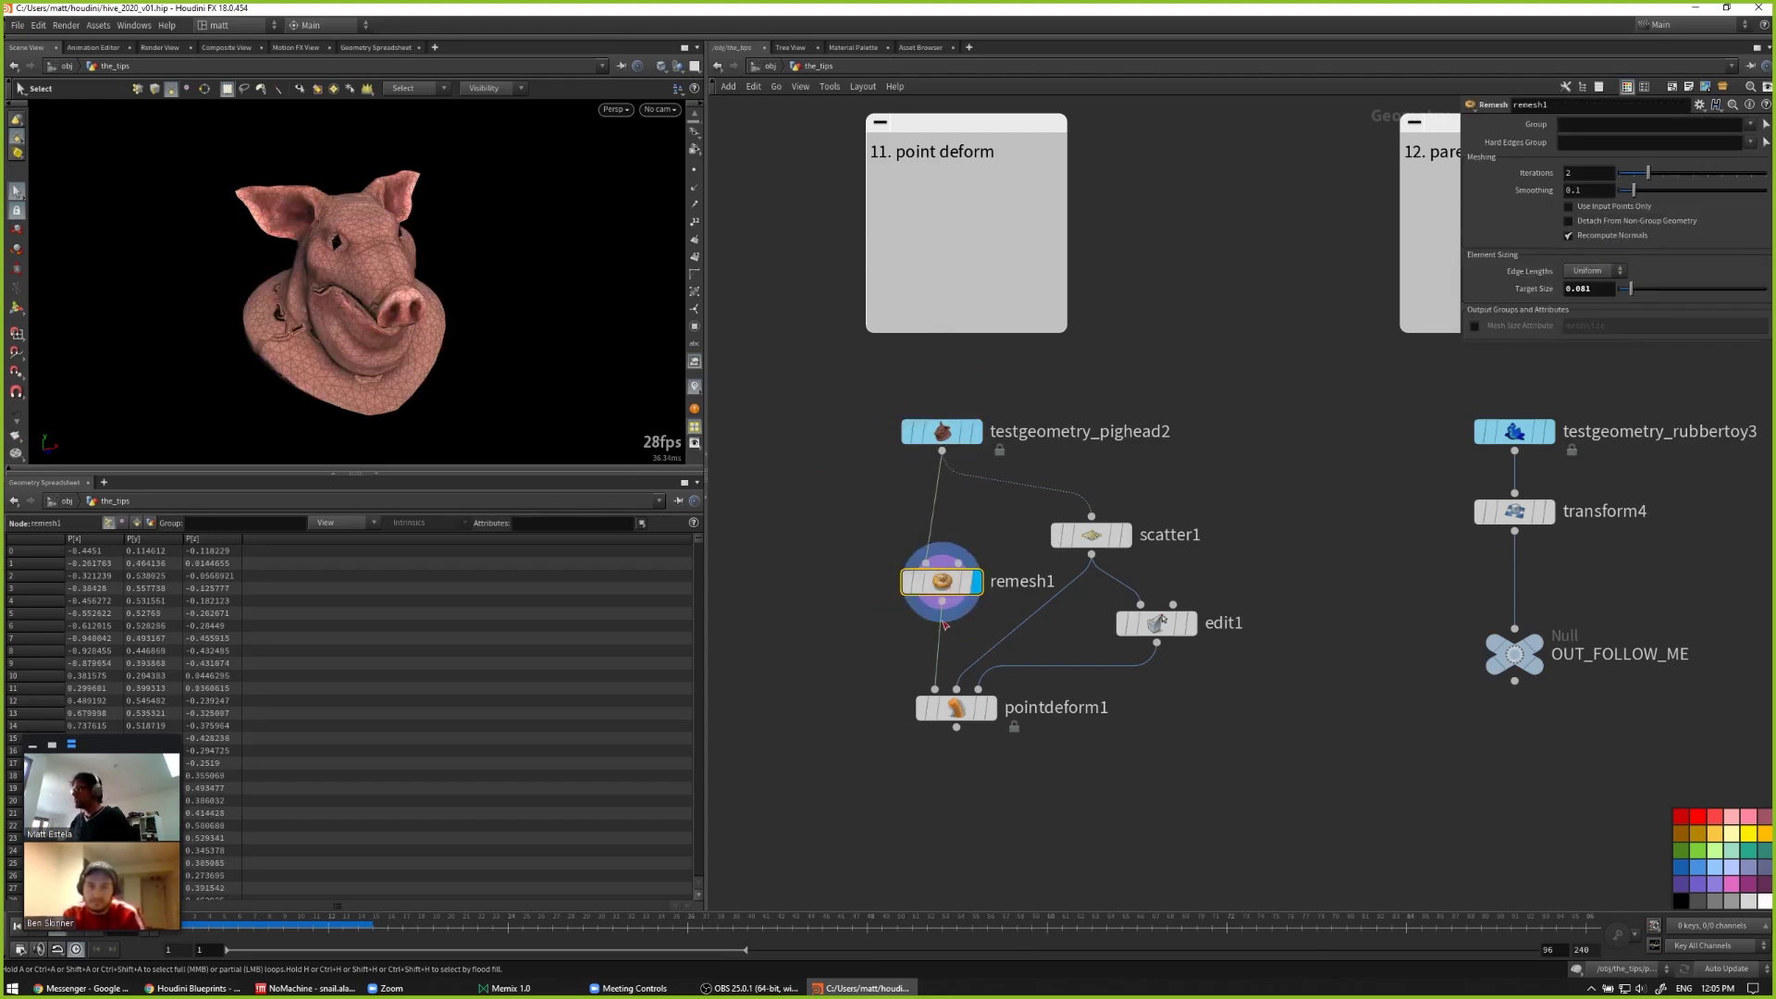
pyautogui.click(942, 433)
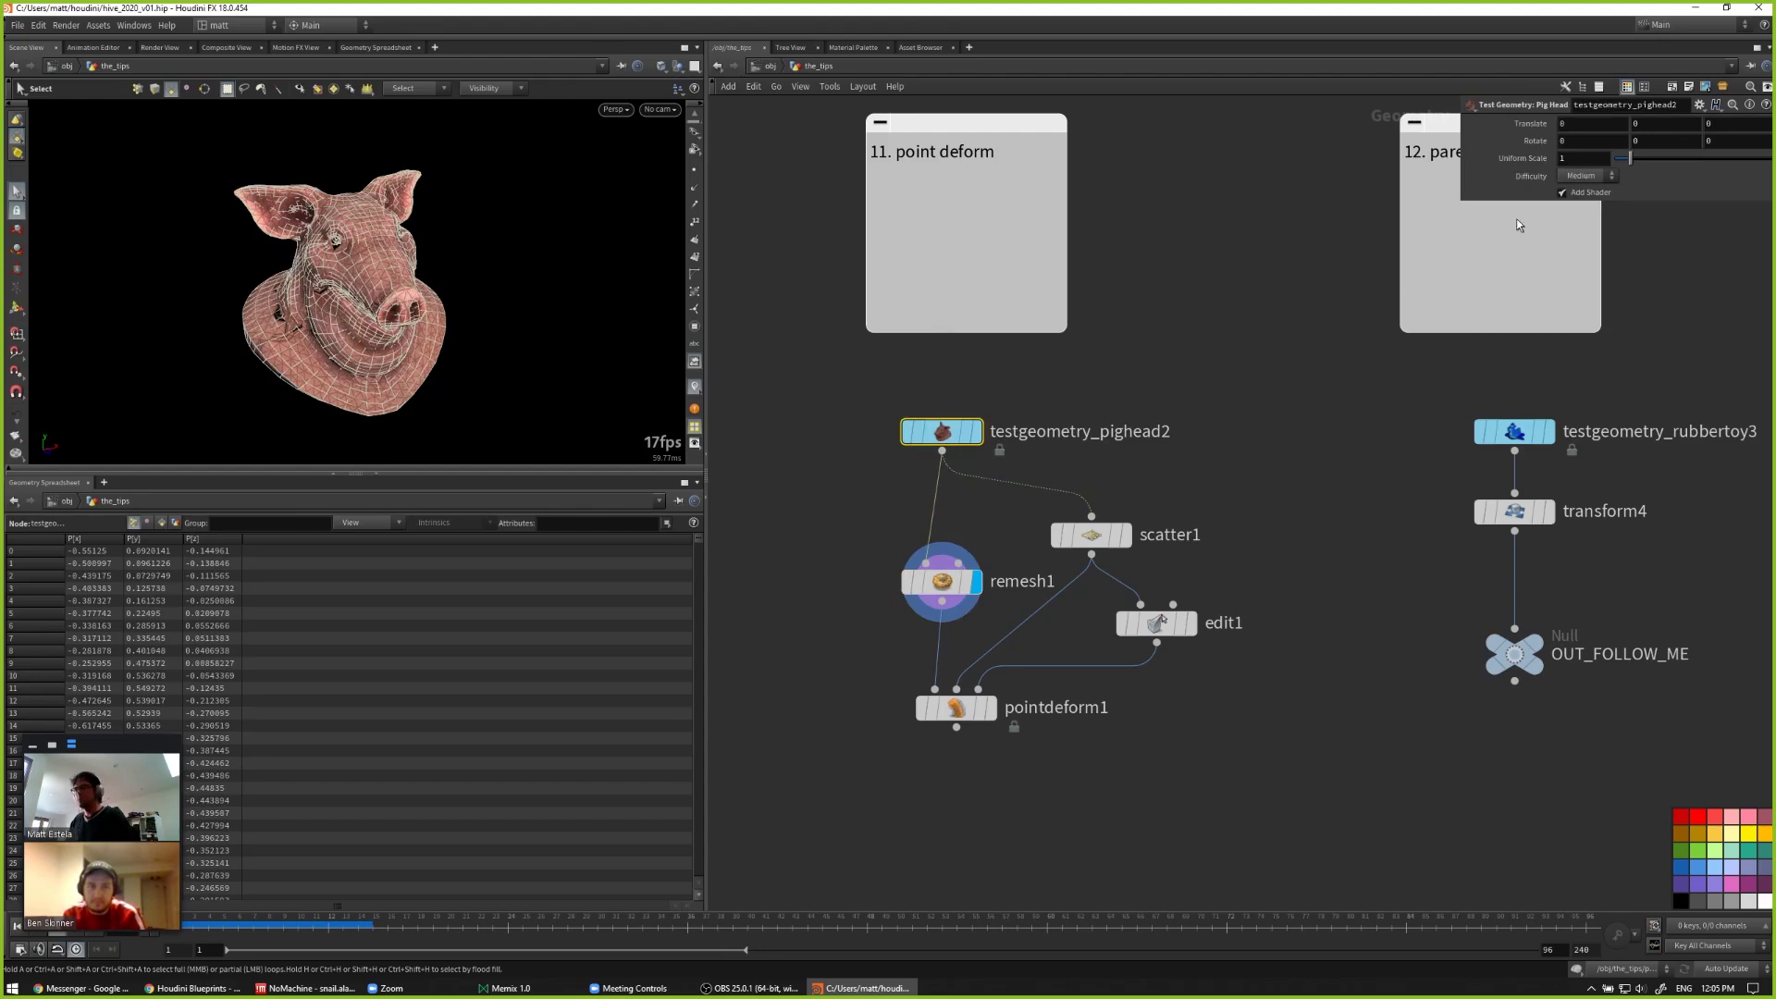
pyautogui.click(1562, 192)
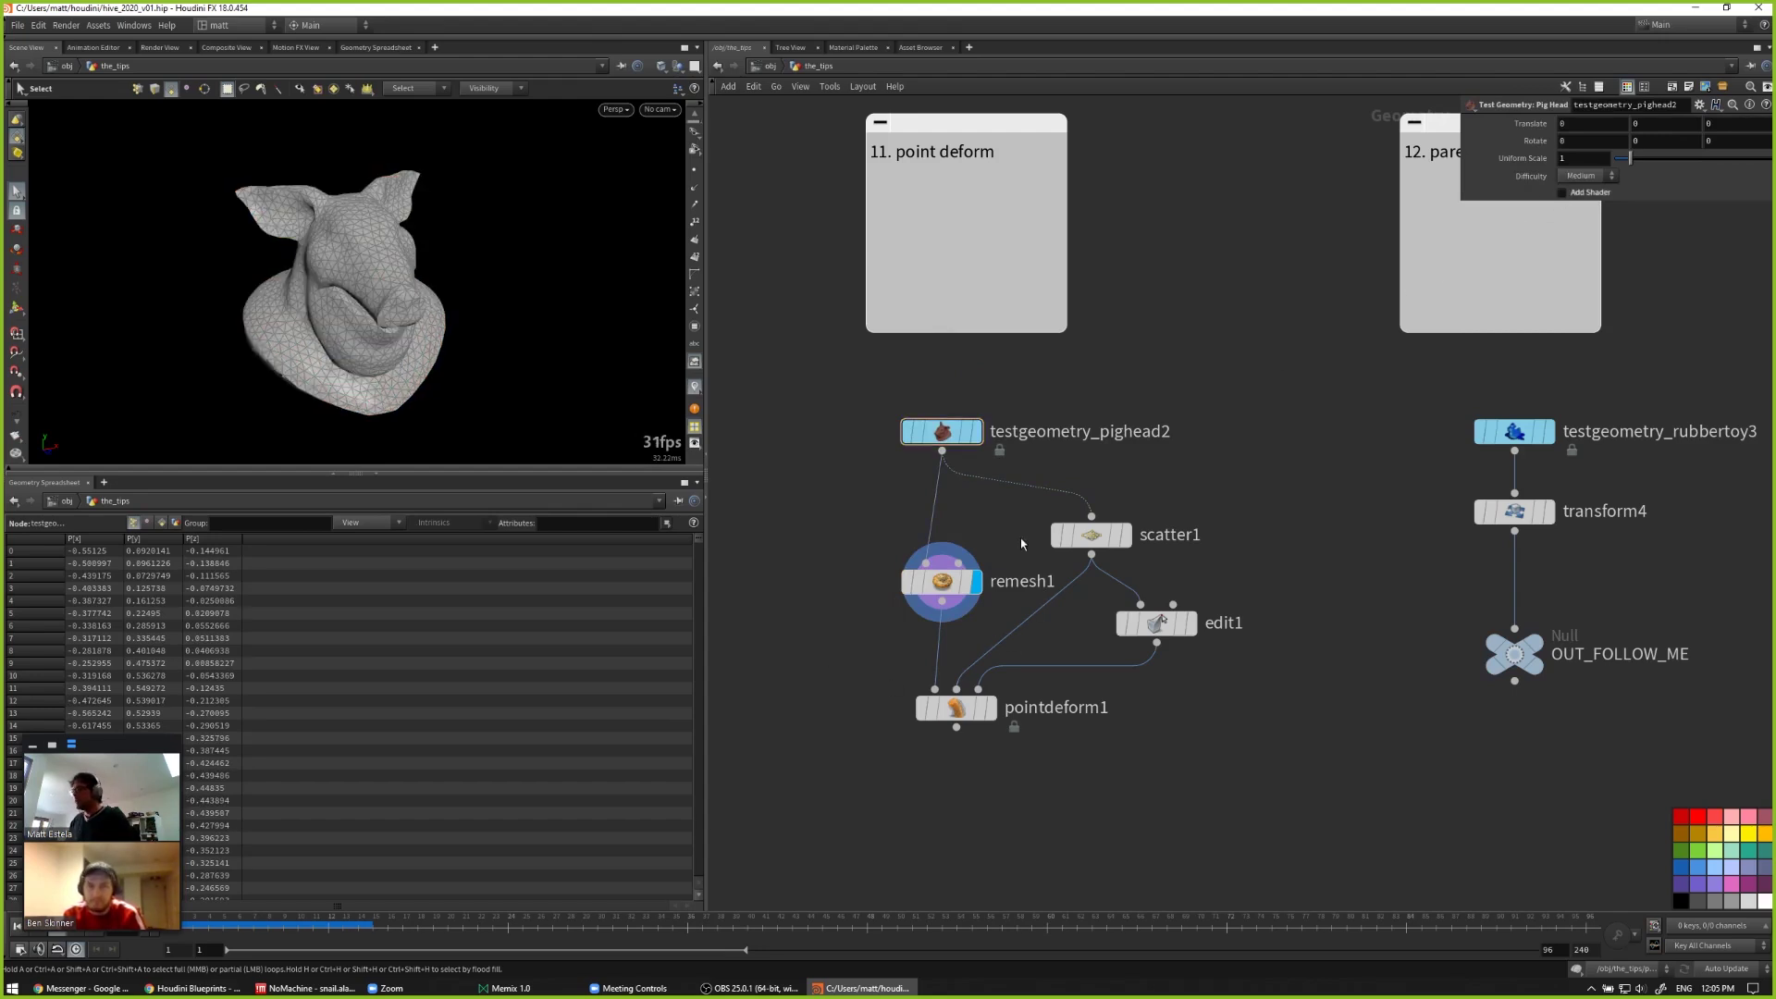
# Step: Display scatter1's points, template the original pig head, and check edit1 and remesh1
pyautogui.click(1085, 537)
pyautogui.click(1121, 535)
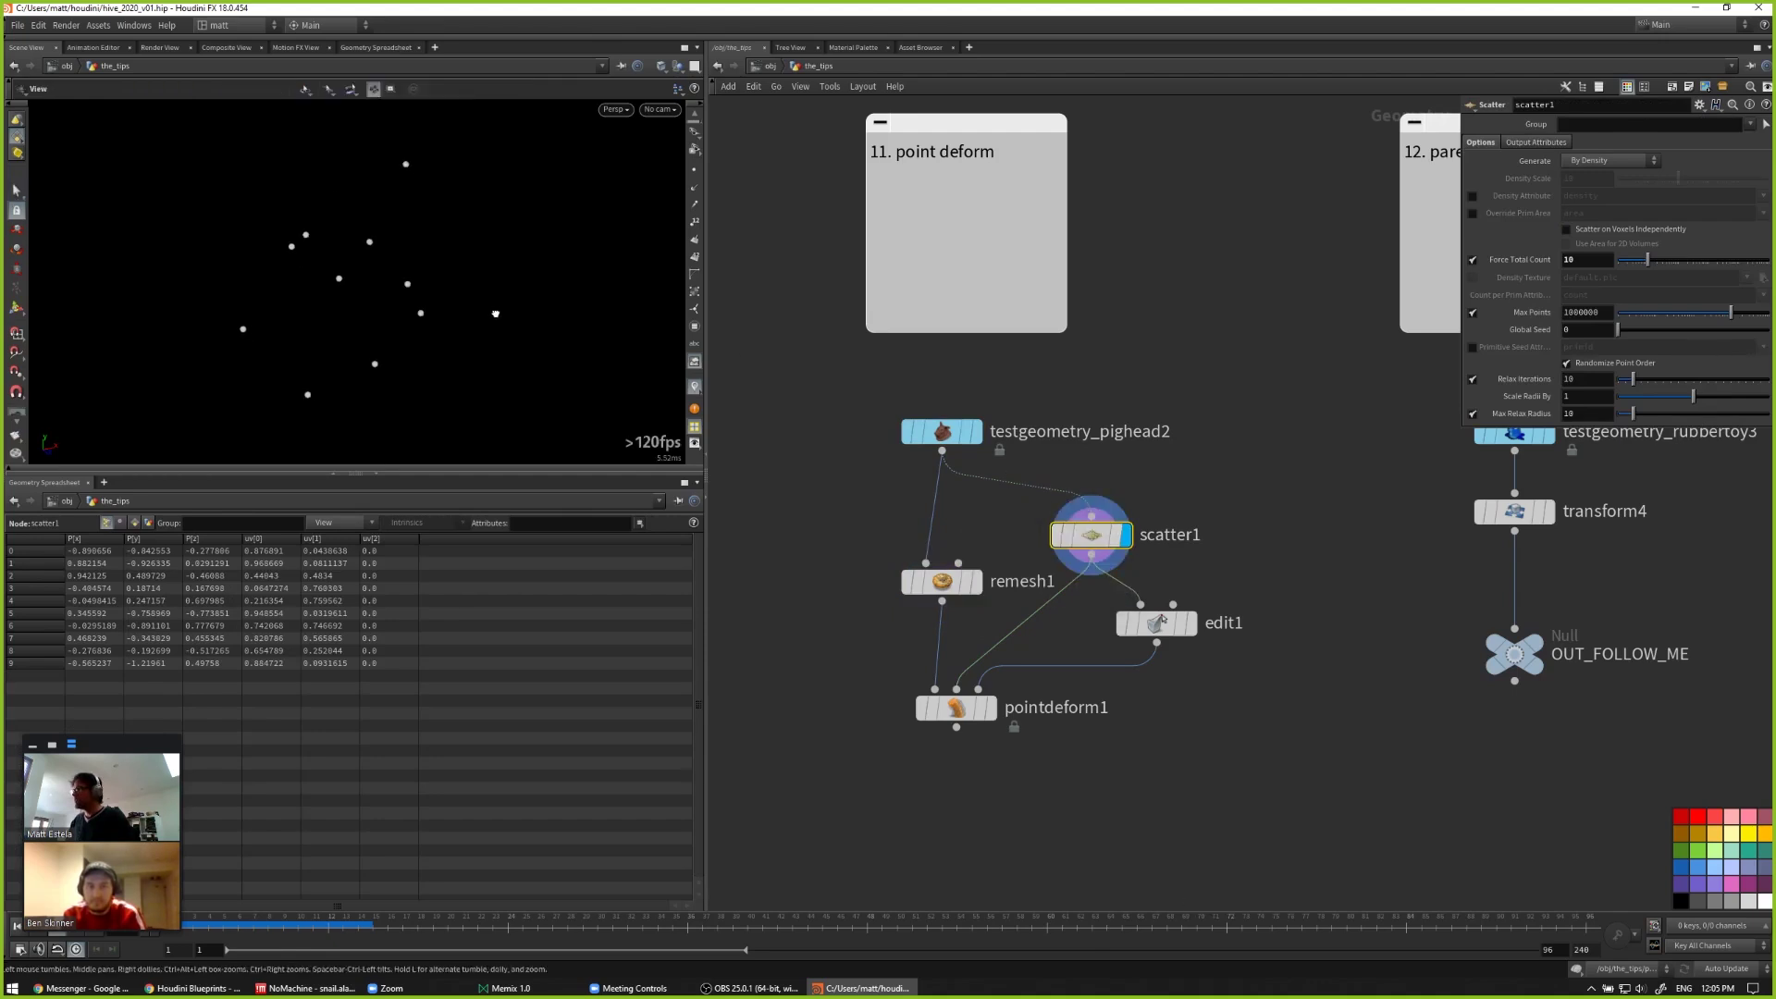
pyautogui.click(966, 431)
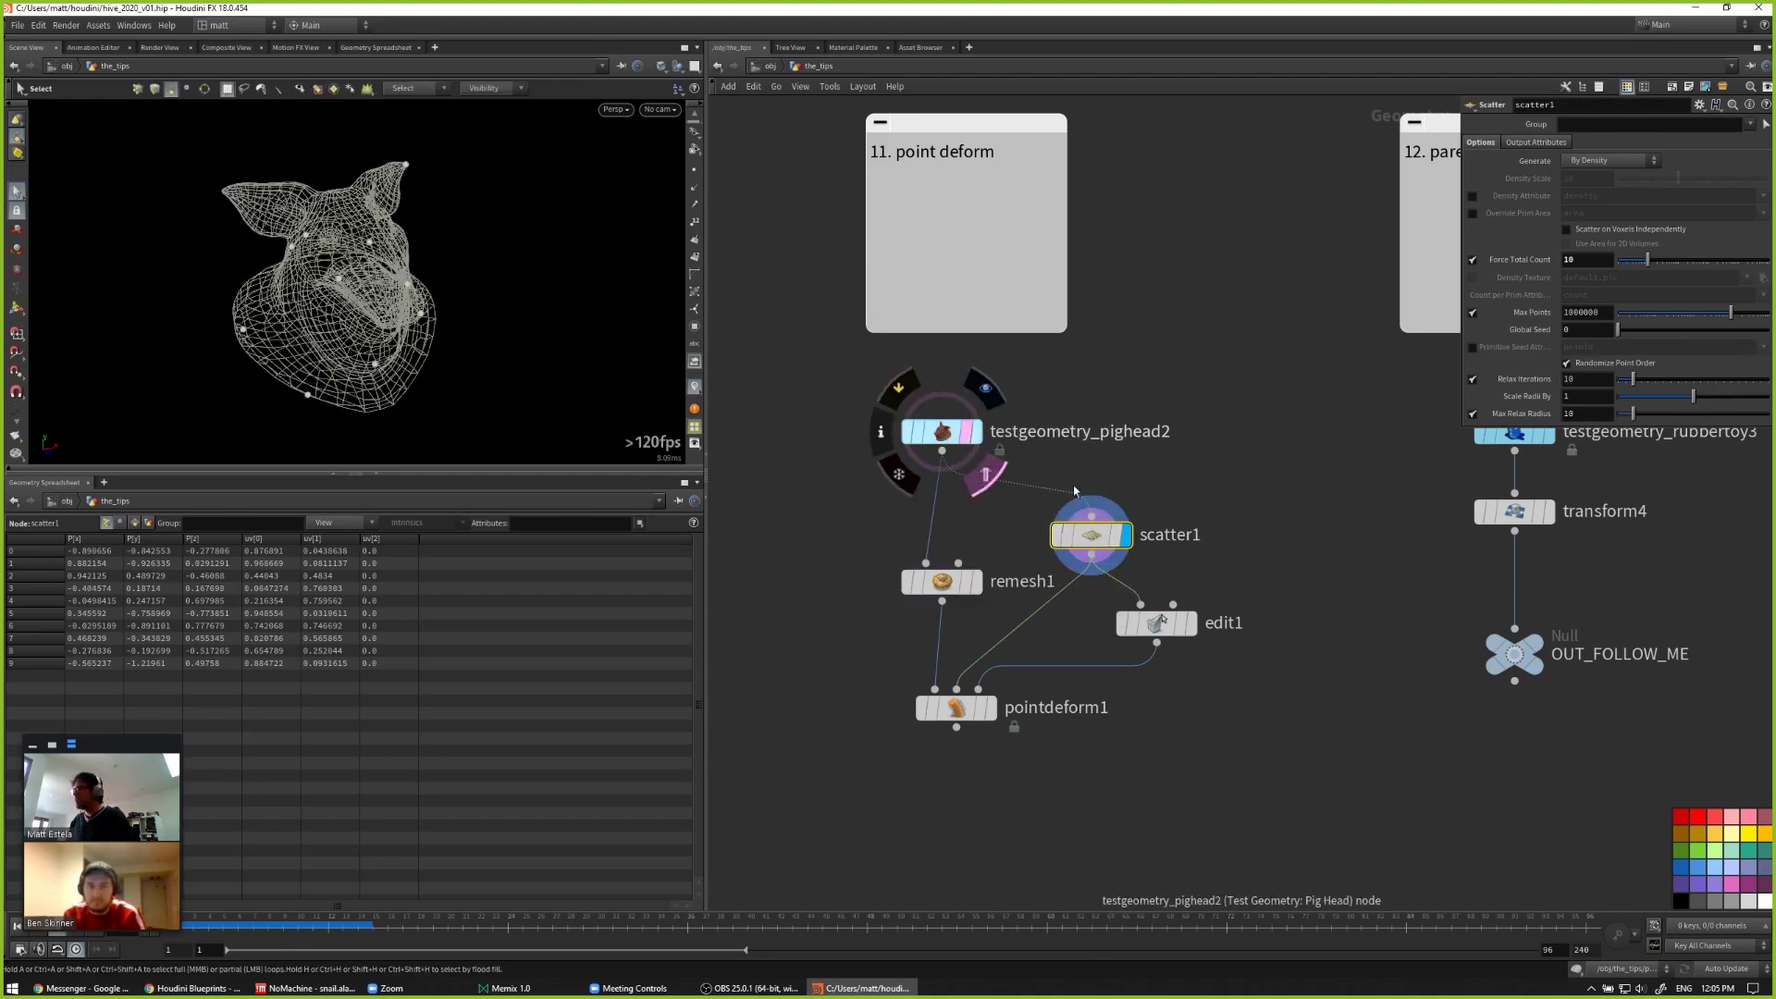
pyautogui.click(1152, 623)
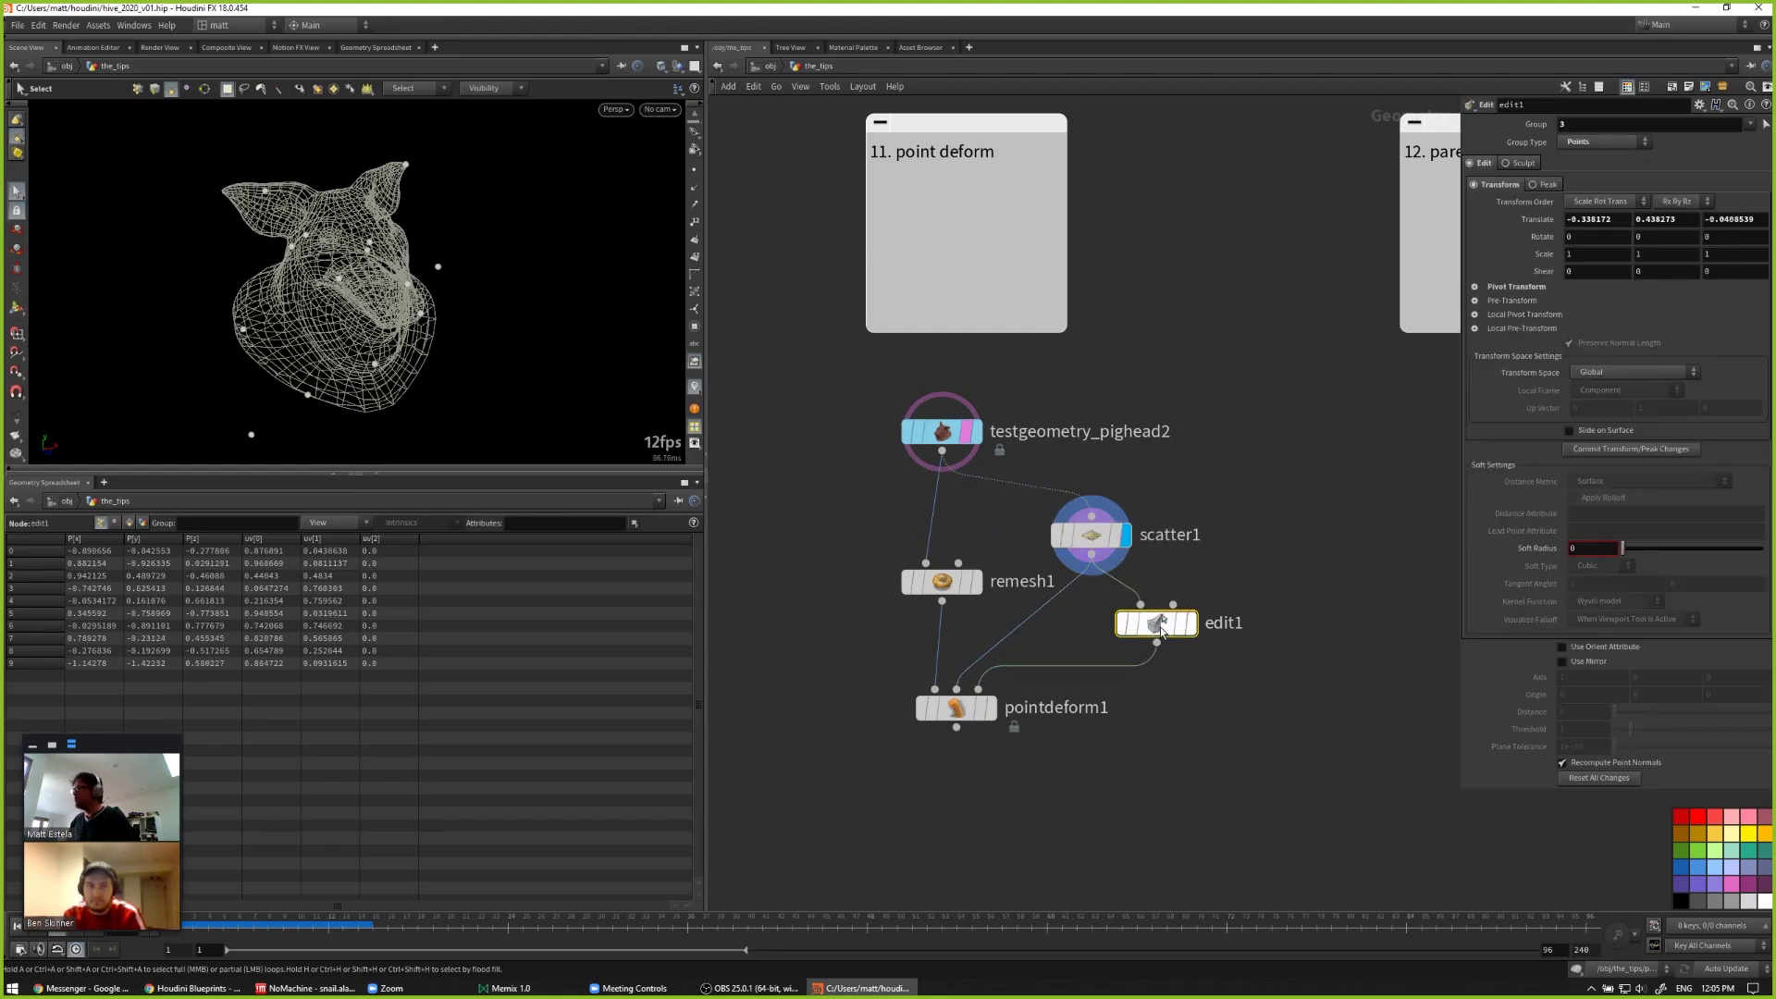
pyautogui.click(1188, 623)
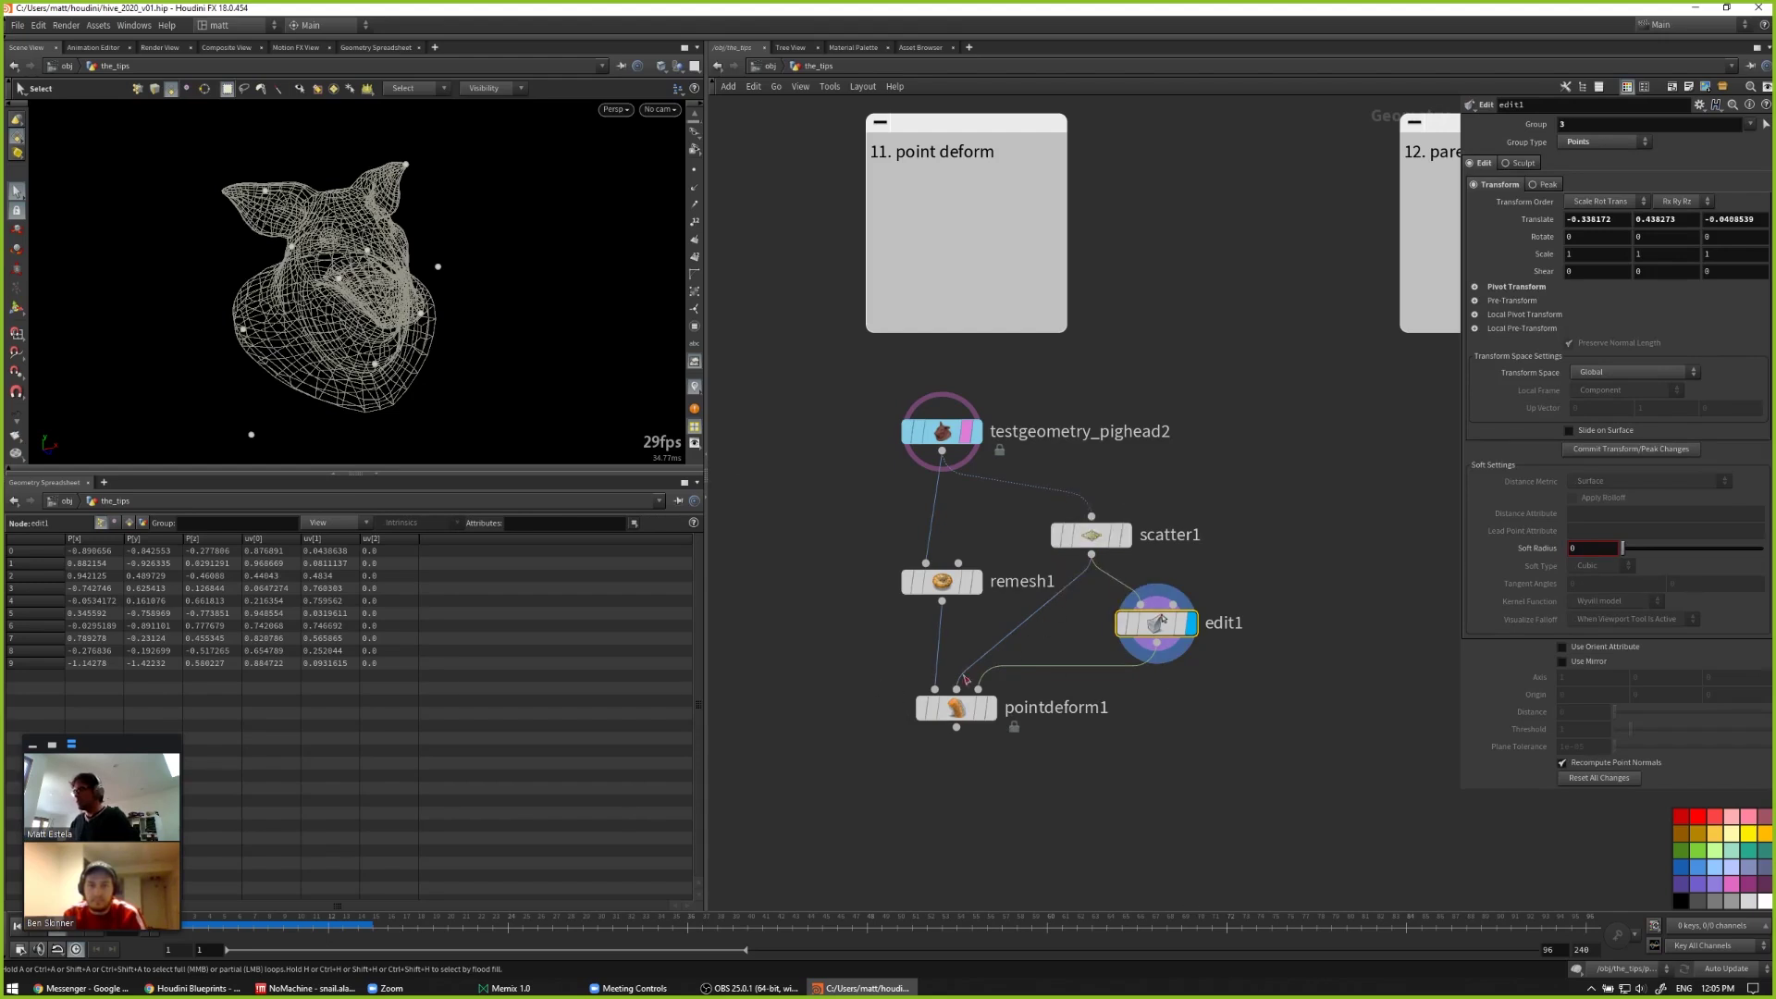
pyautogui.click(942, 580)
pyautogui.click(977, 581)
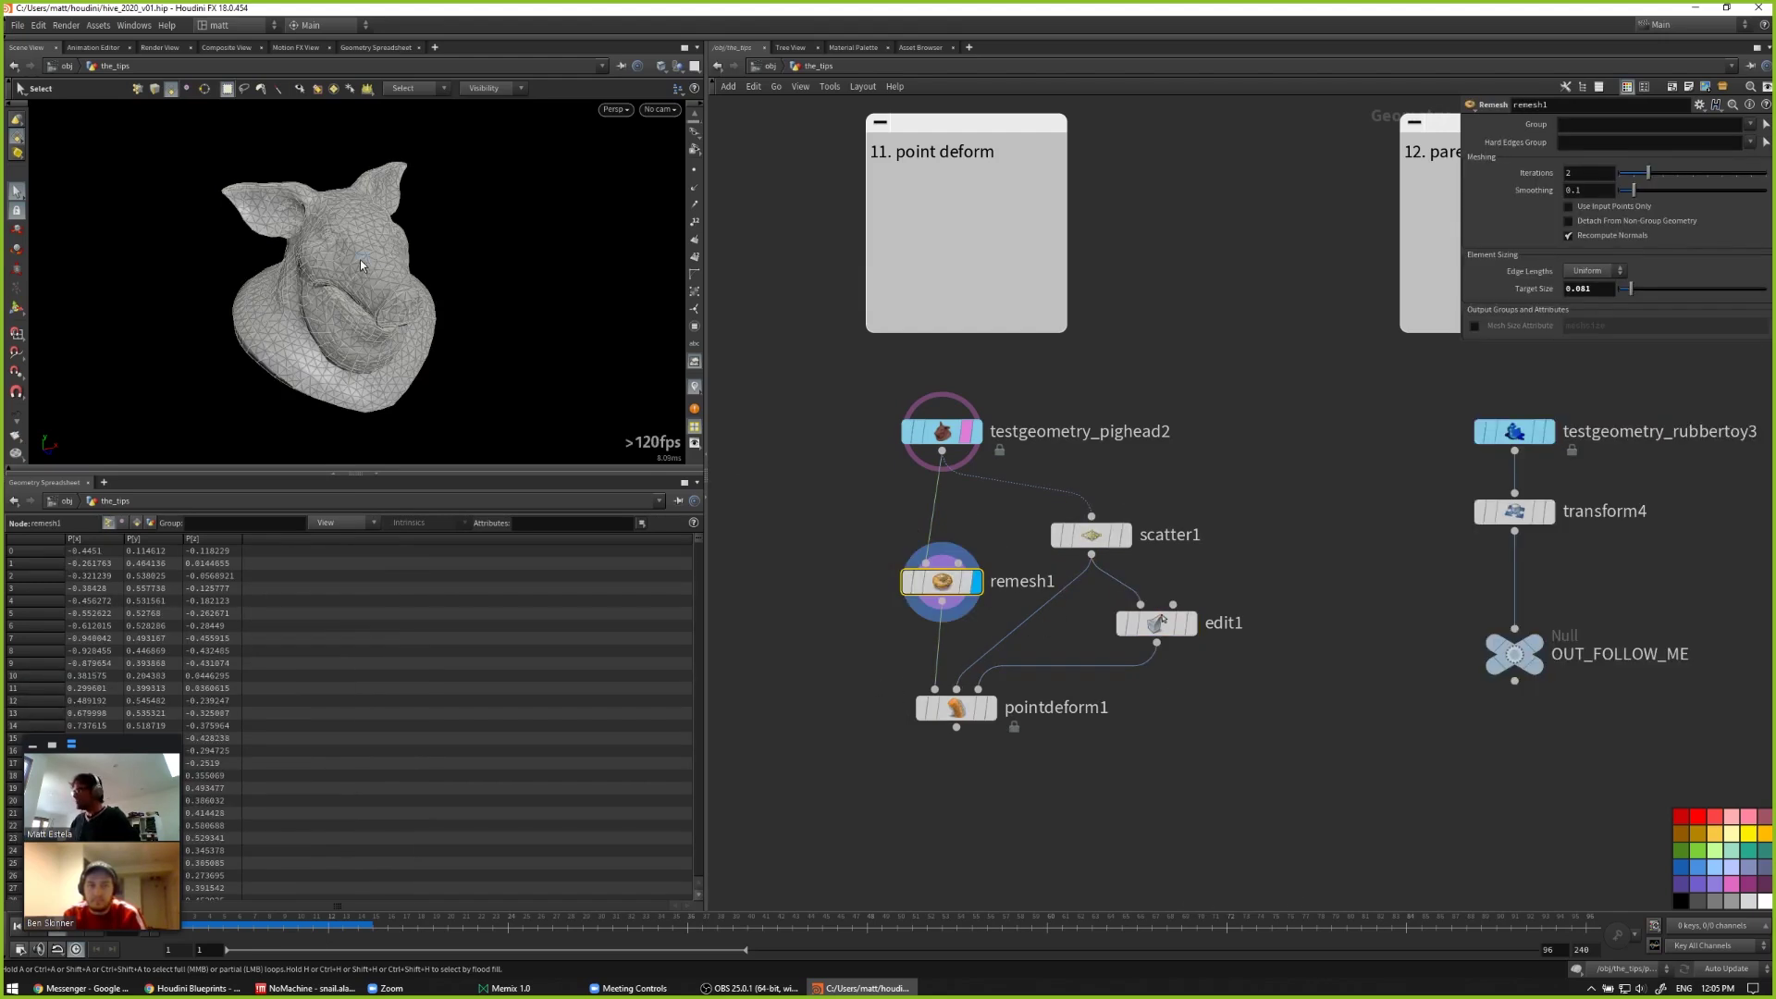
# Step: Review scatter1's and edit1's points again, then select pointdeform1
pyautogui.click(1092, 537)
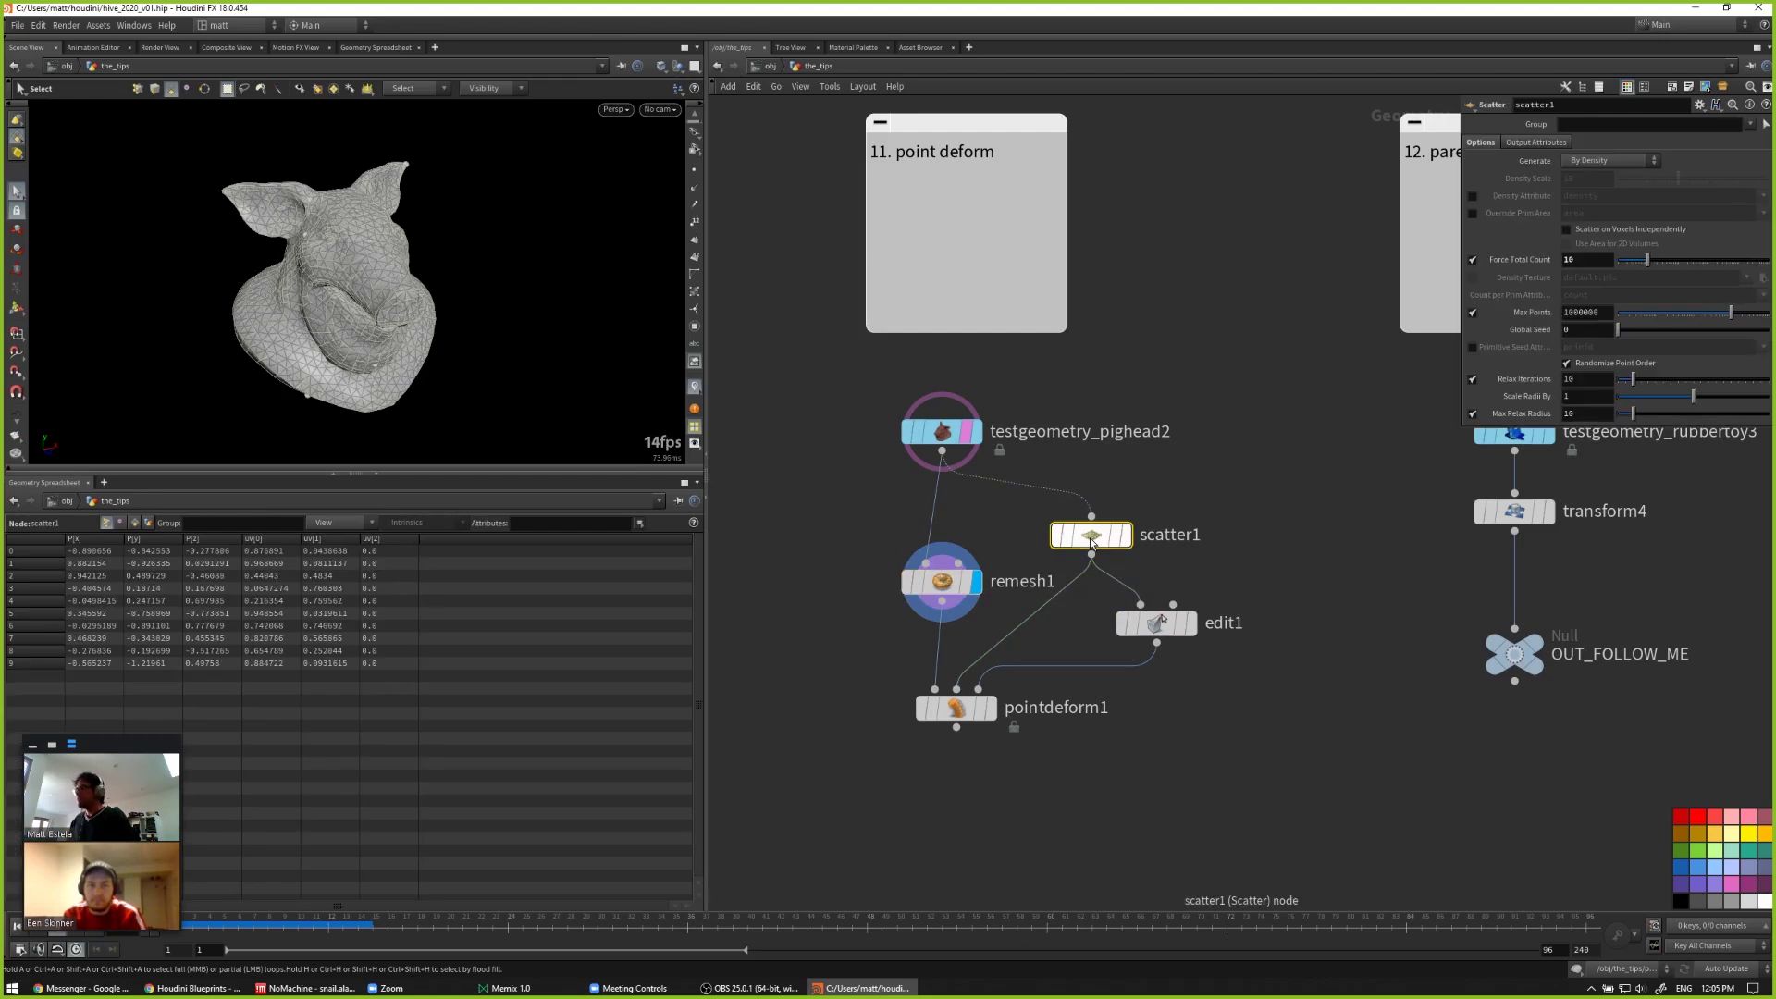
pyautogui.press('r')
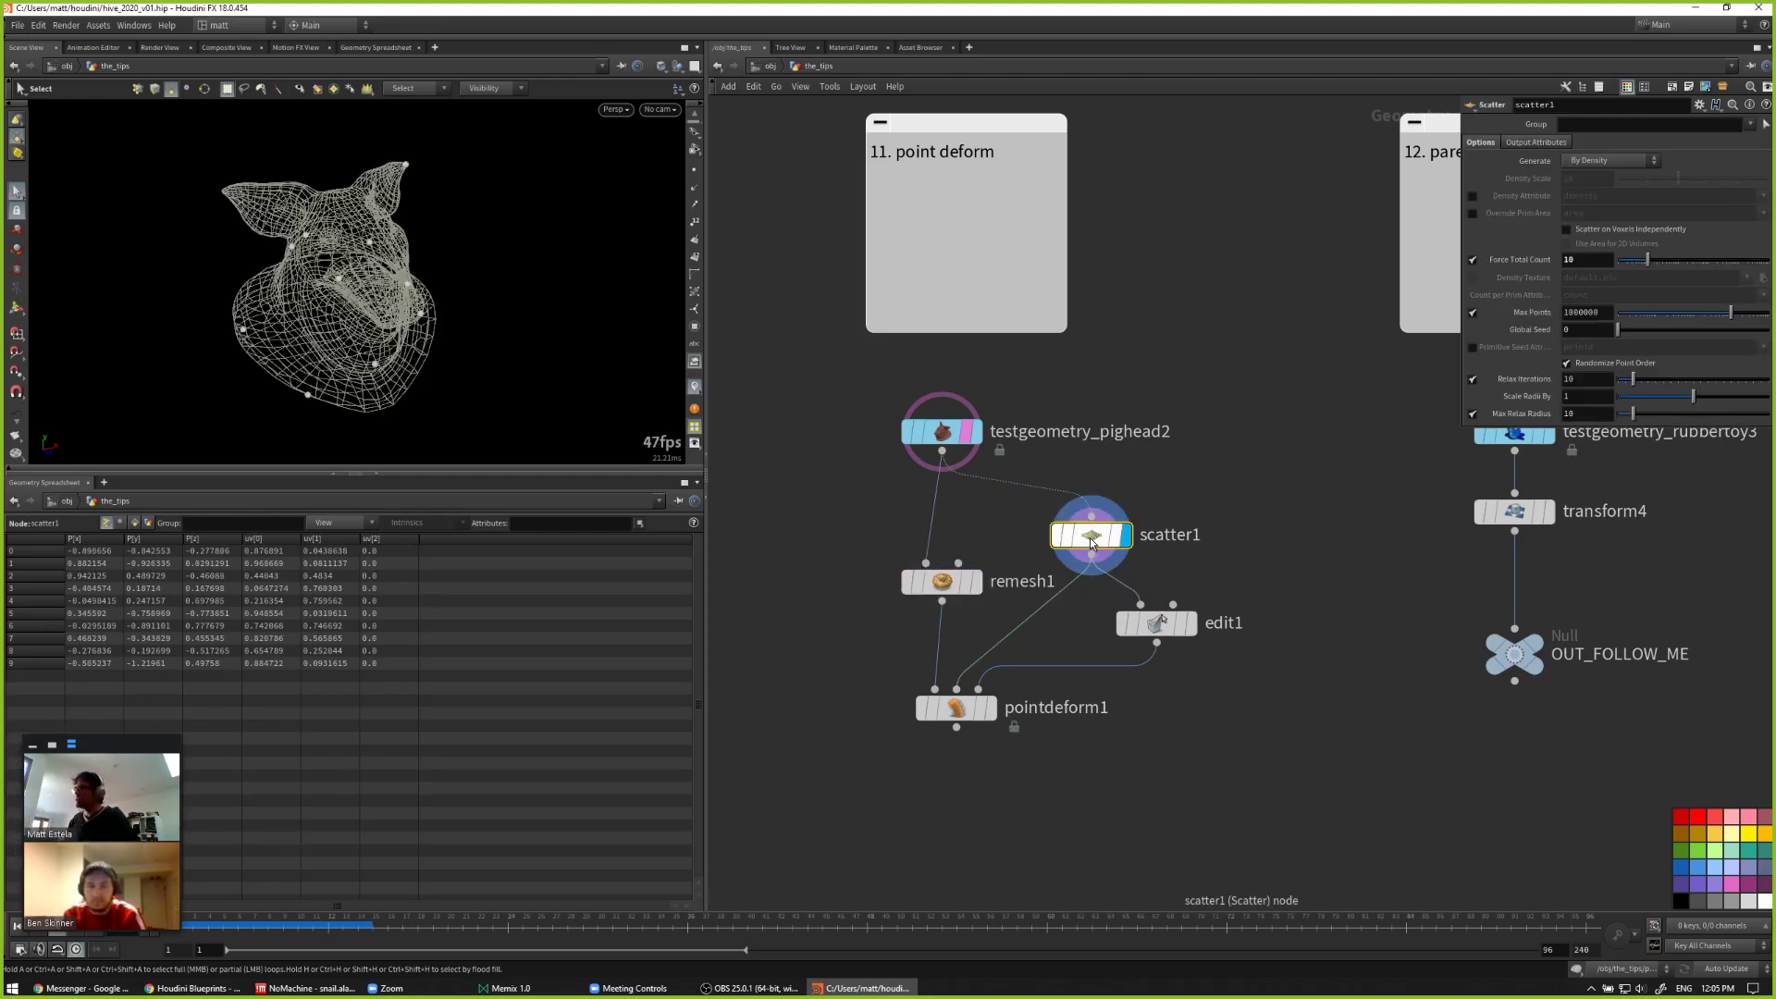
pyautogui.click(1159, 629)
pyautogui.press('r')
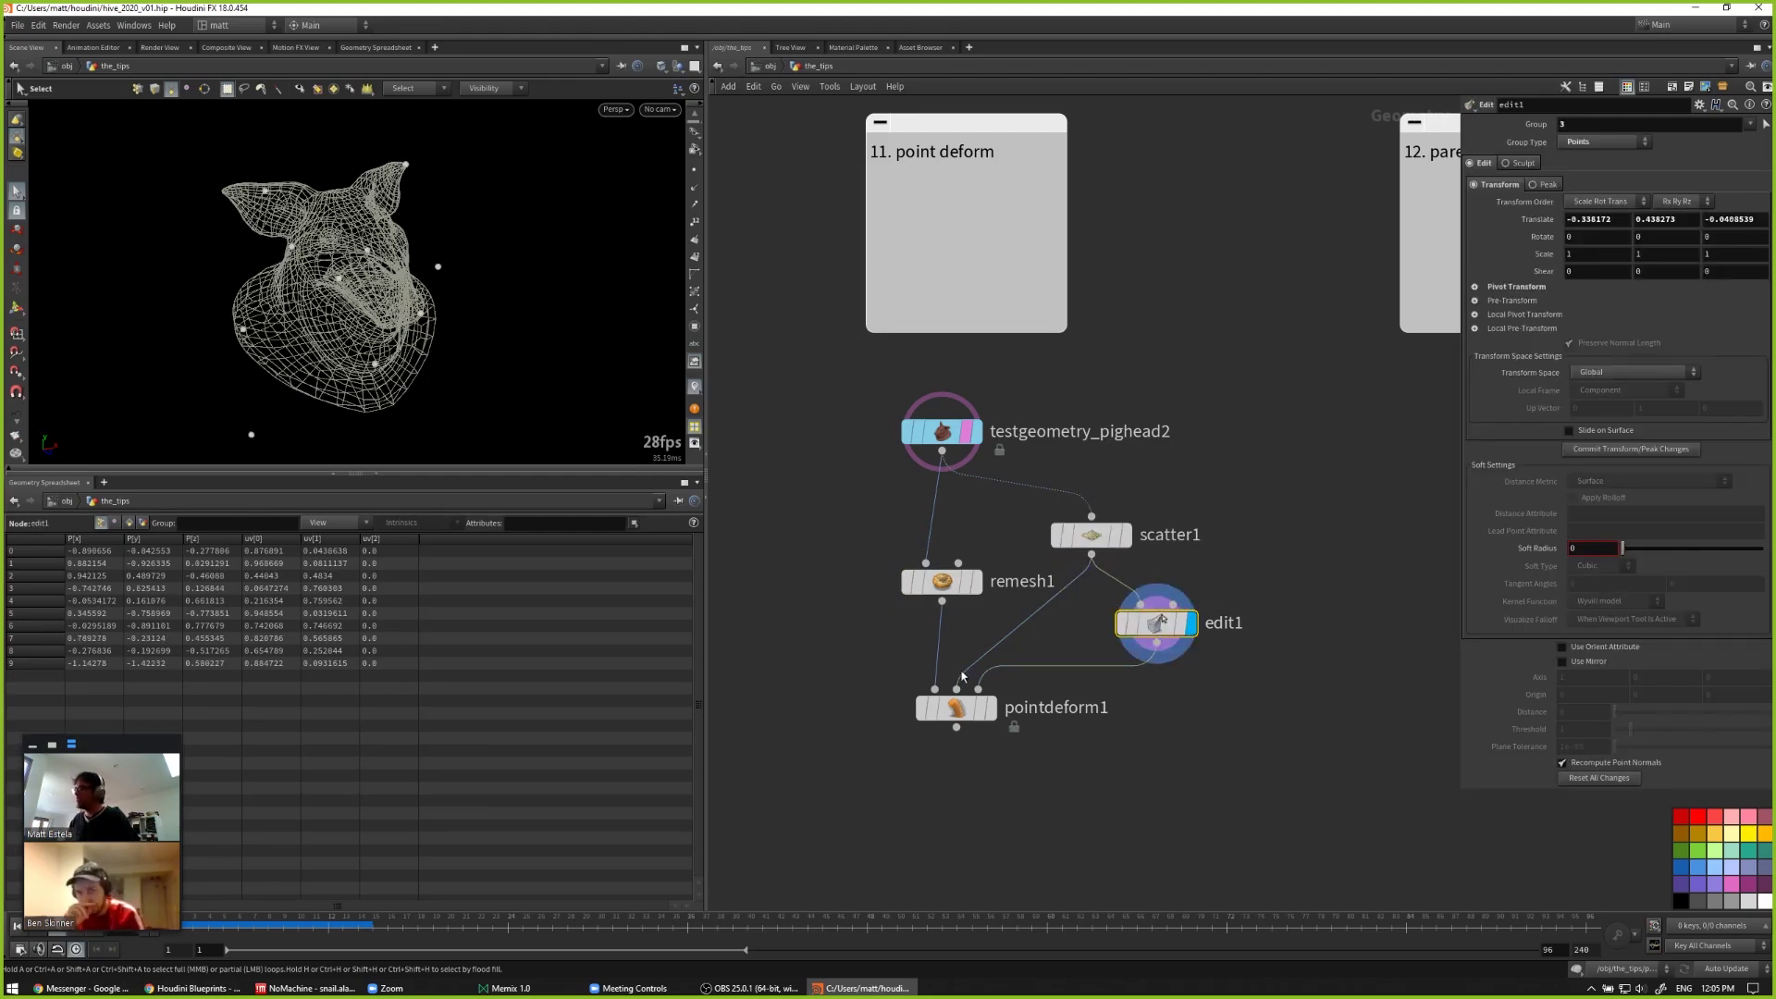
pyautogui.click(959, 715)
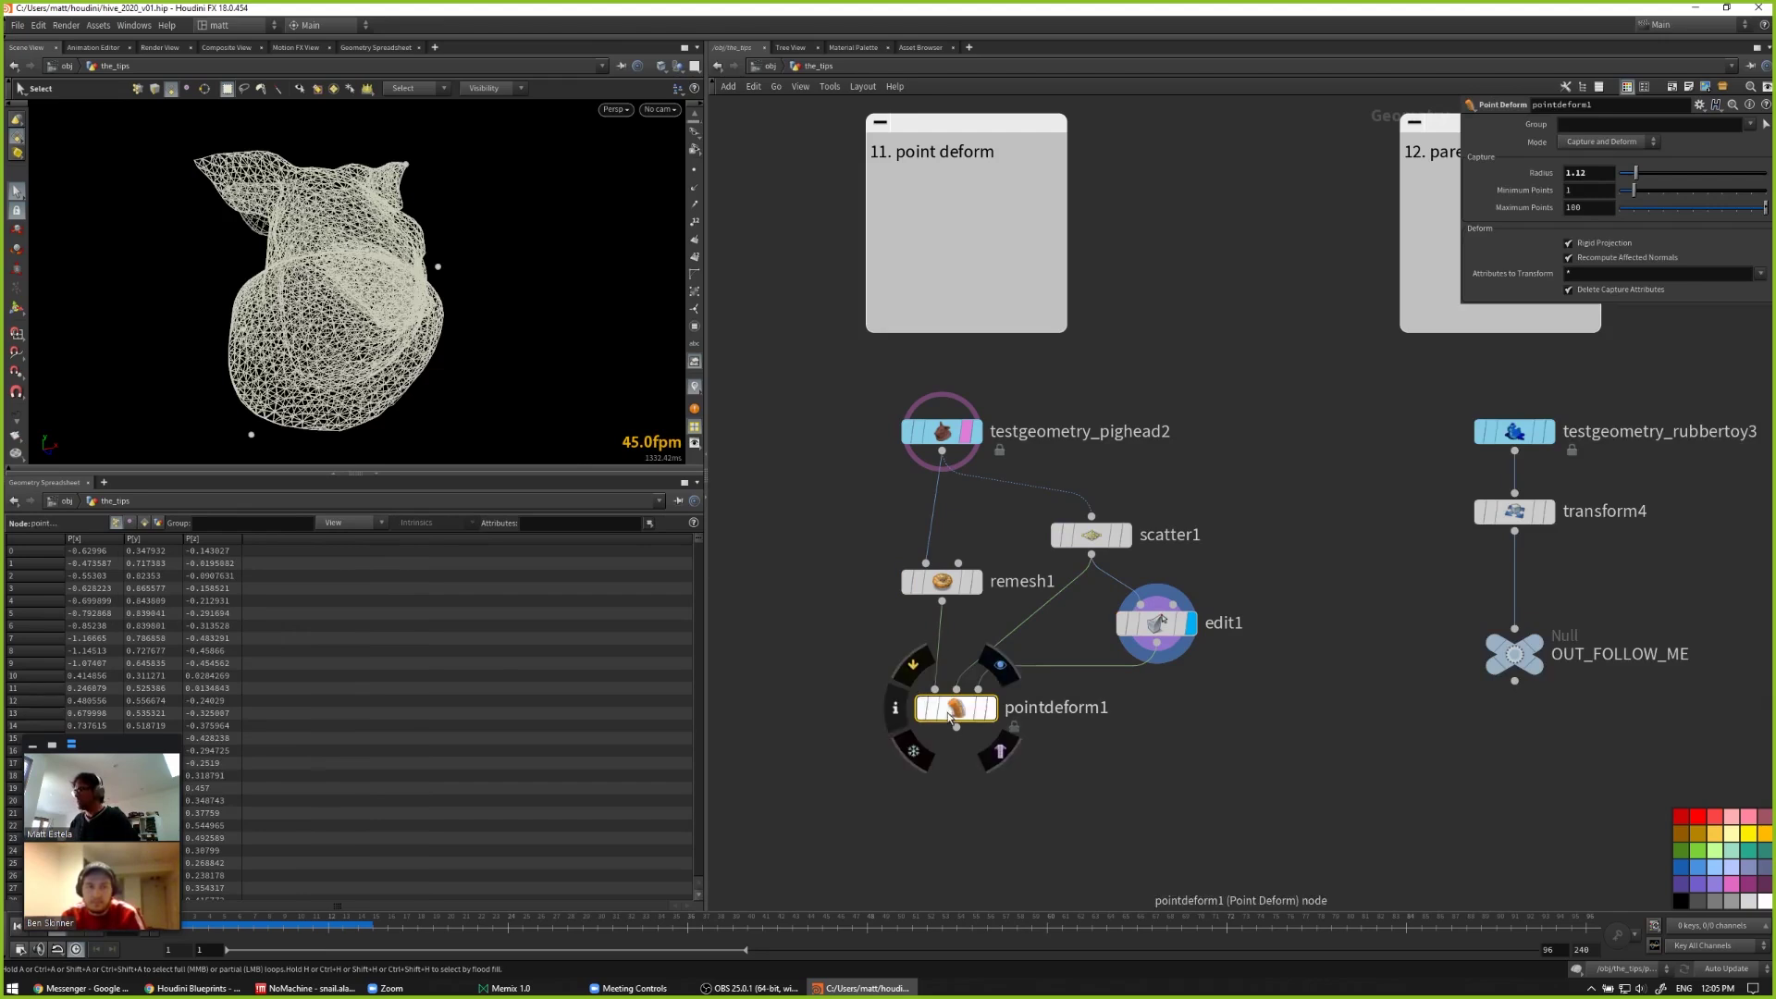
# Step: Display the deformed pig head and activate the Move tool on edit1's points
pyautogui.press('r')
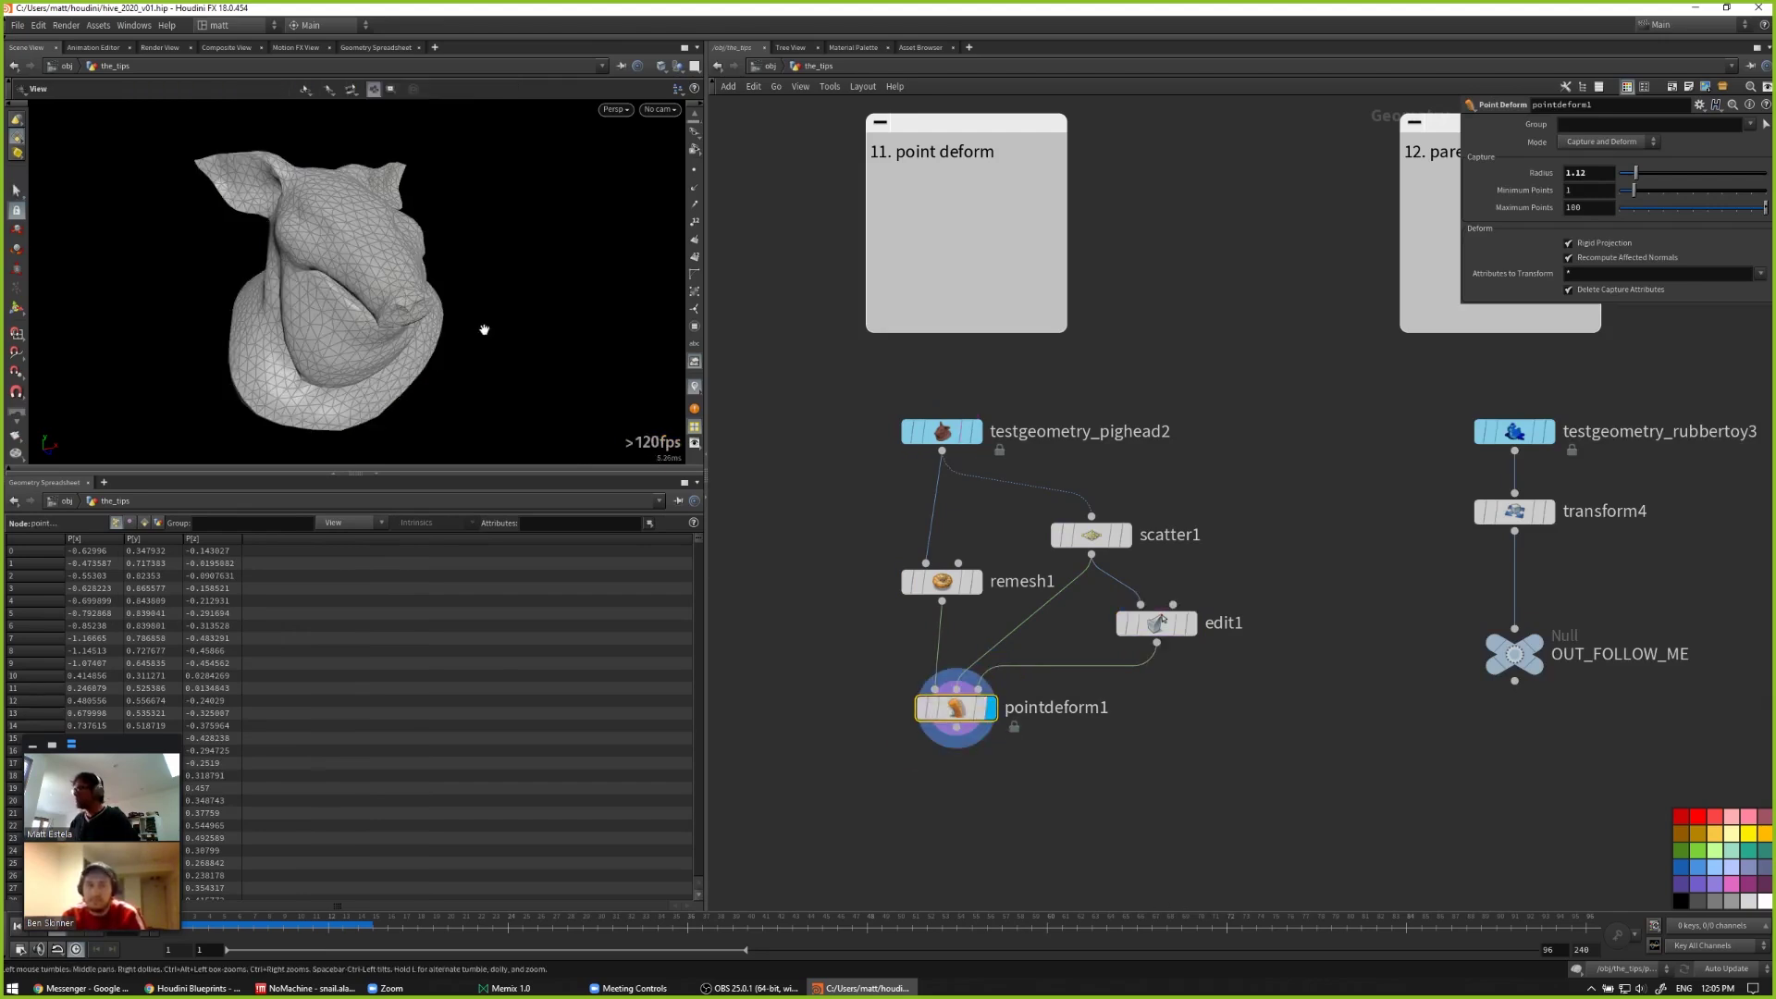
pyautogui.moveTo(483, 325); pyautogui.dragTo(462, 315)
pyautogui.click(1152, 625)
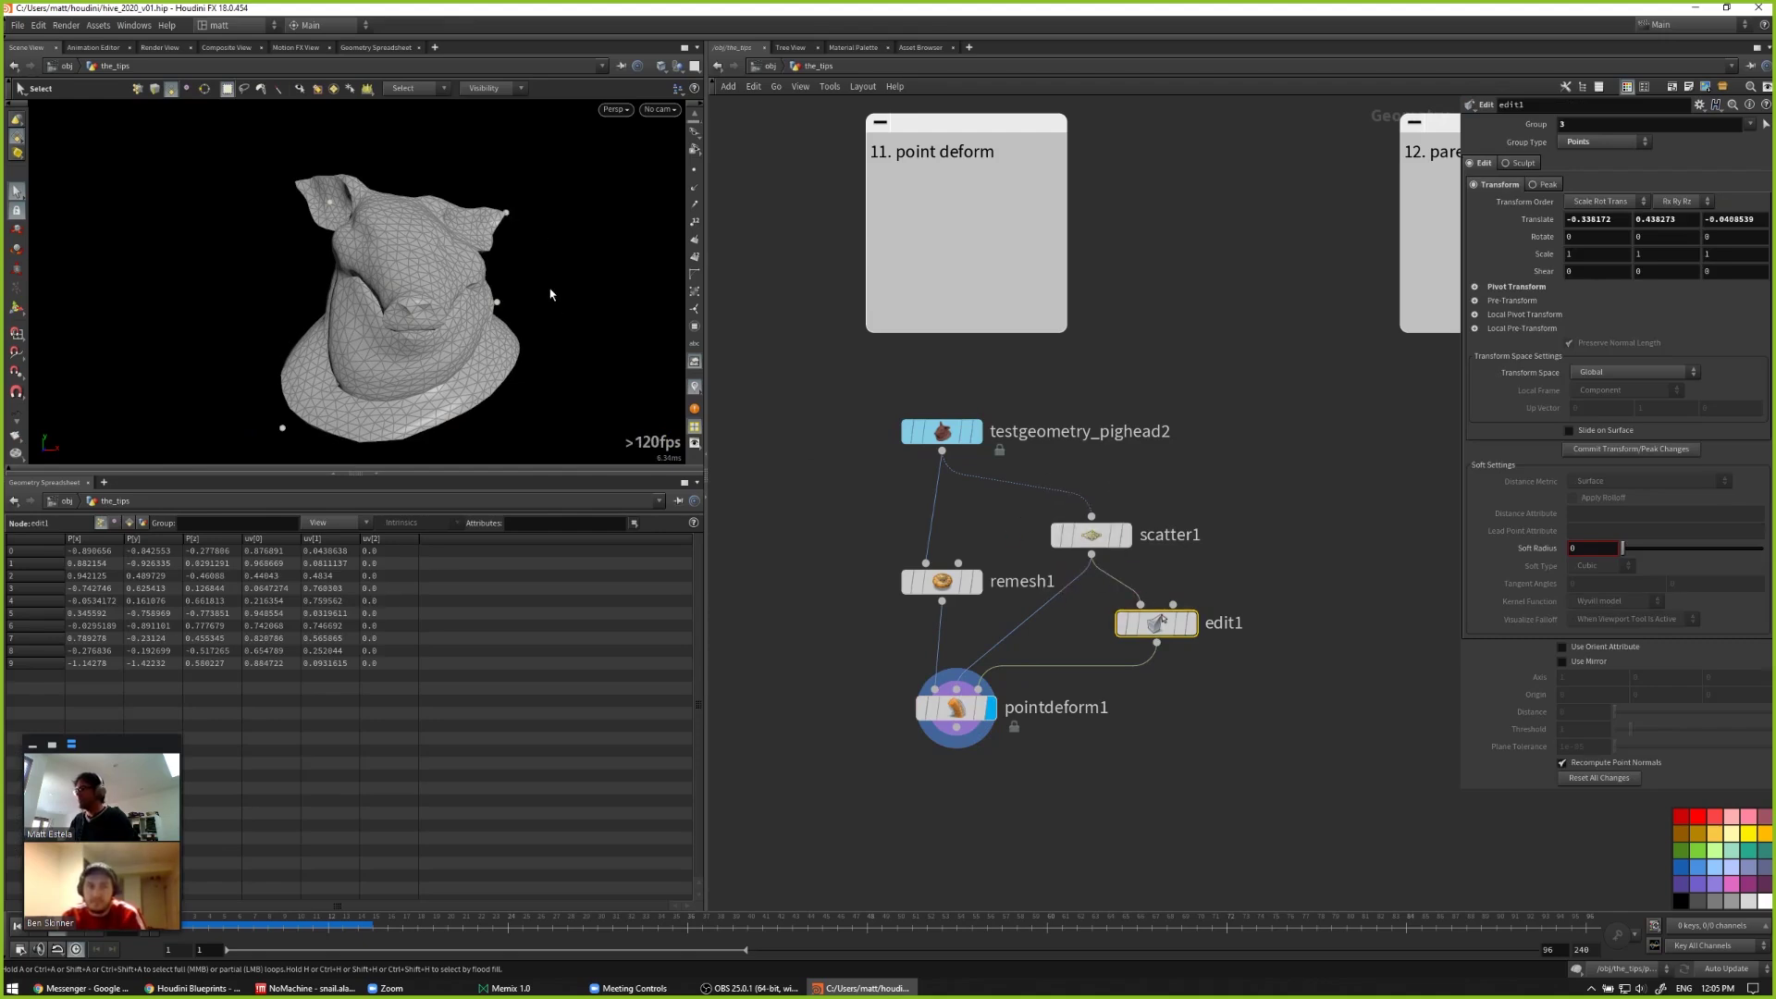
pyautogui.press('Return')
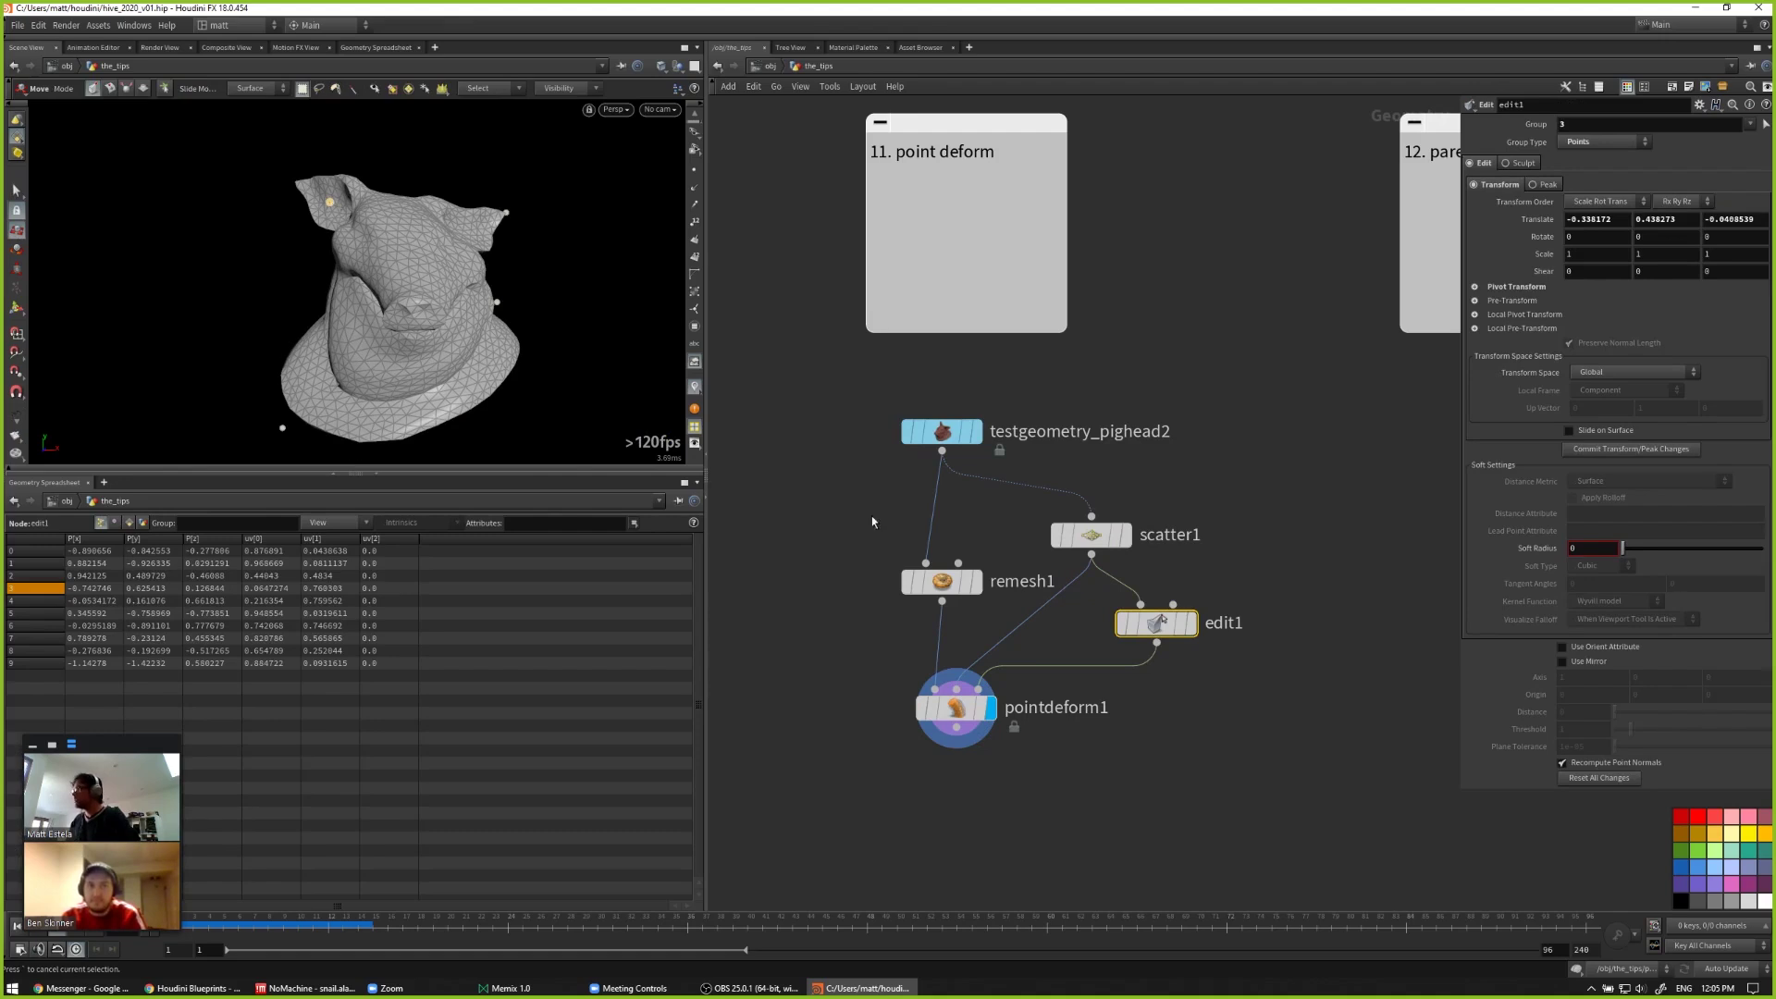
pyautogui.click(1189, 623)
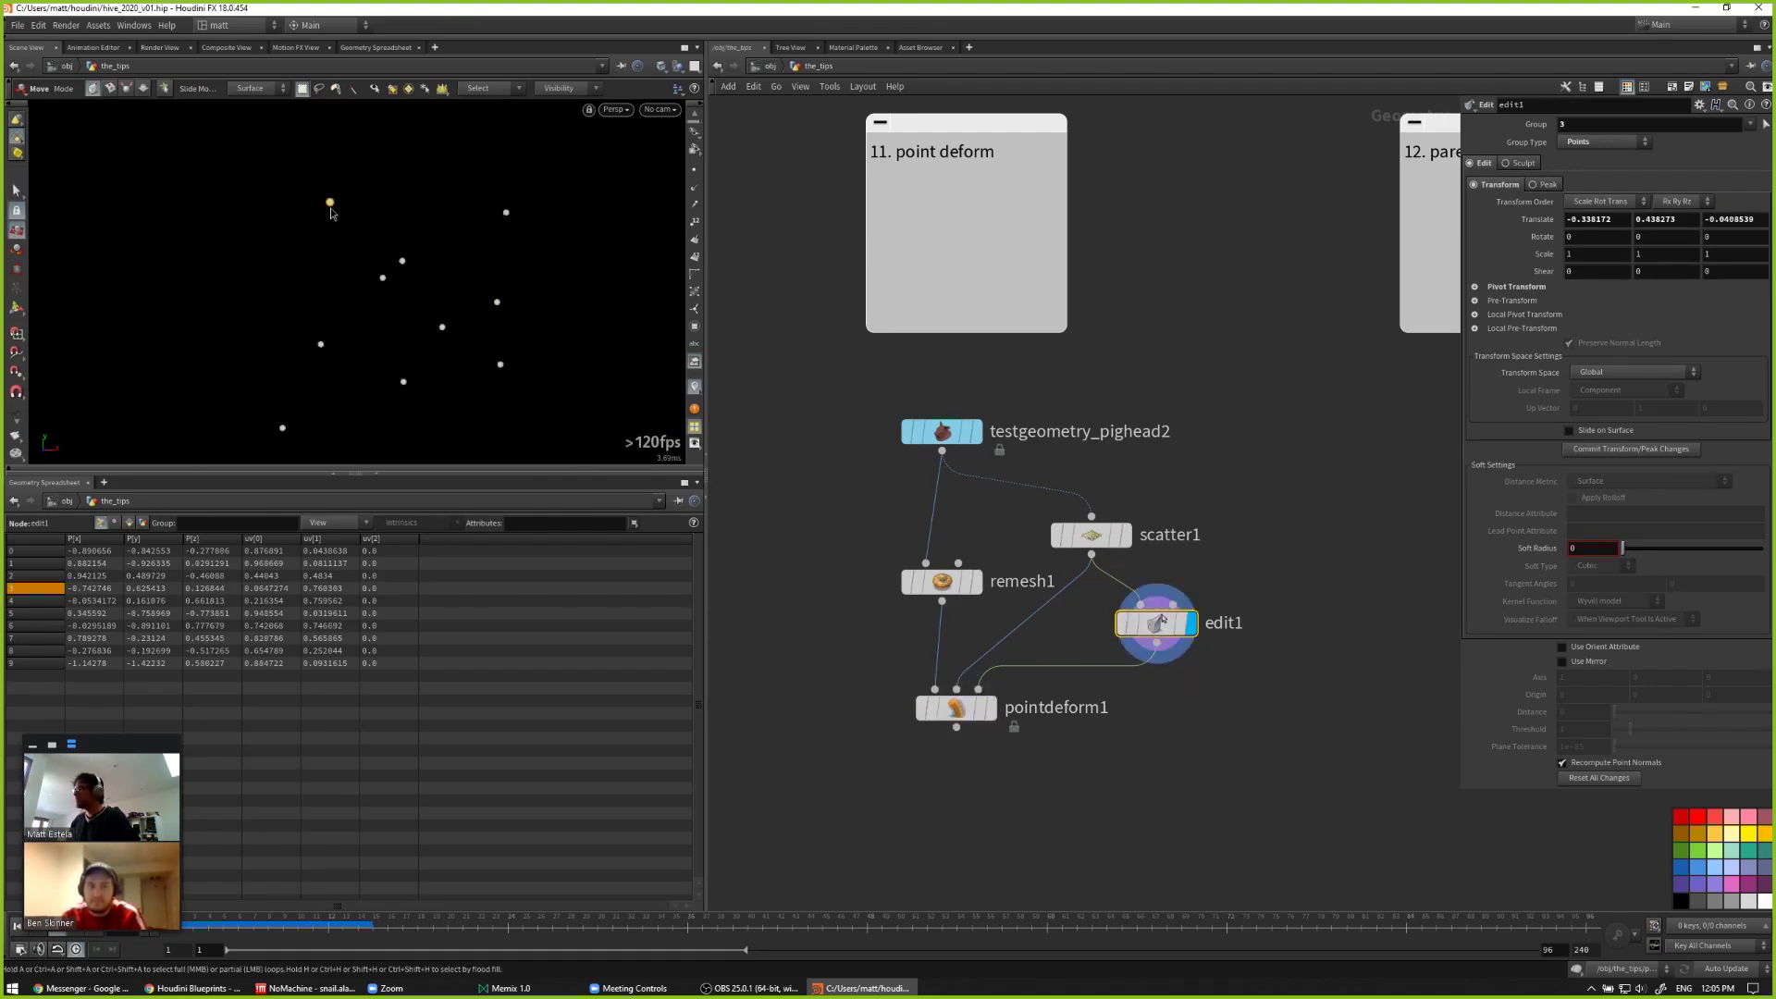
pyautogui.click(988, 707)
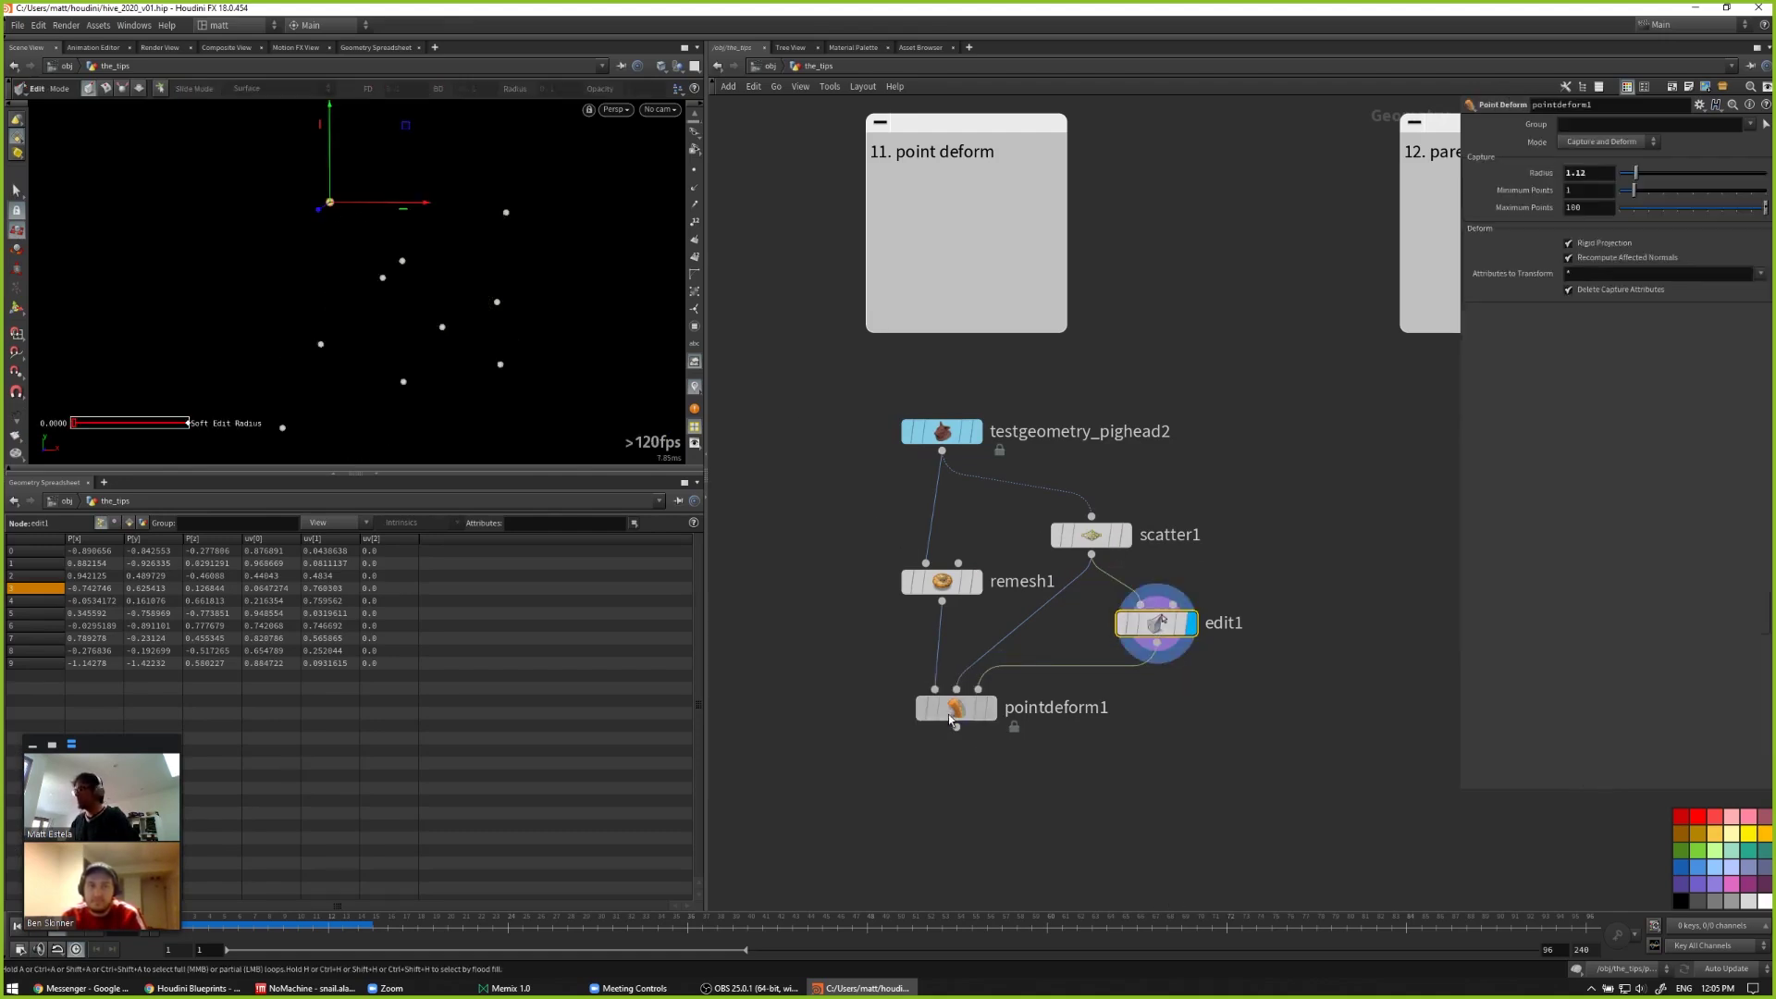
# Step: Drag the ear control point up-left to about (-0.73, 0.51, -0.036)
pyautogui.click(1158, 627)
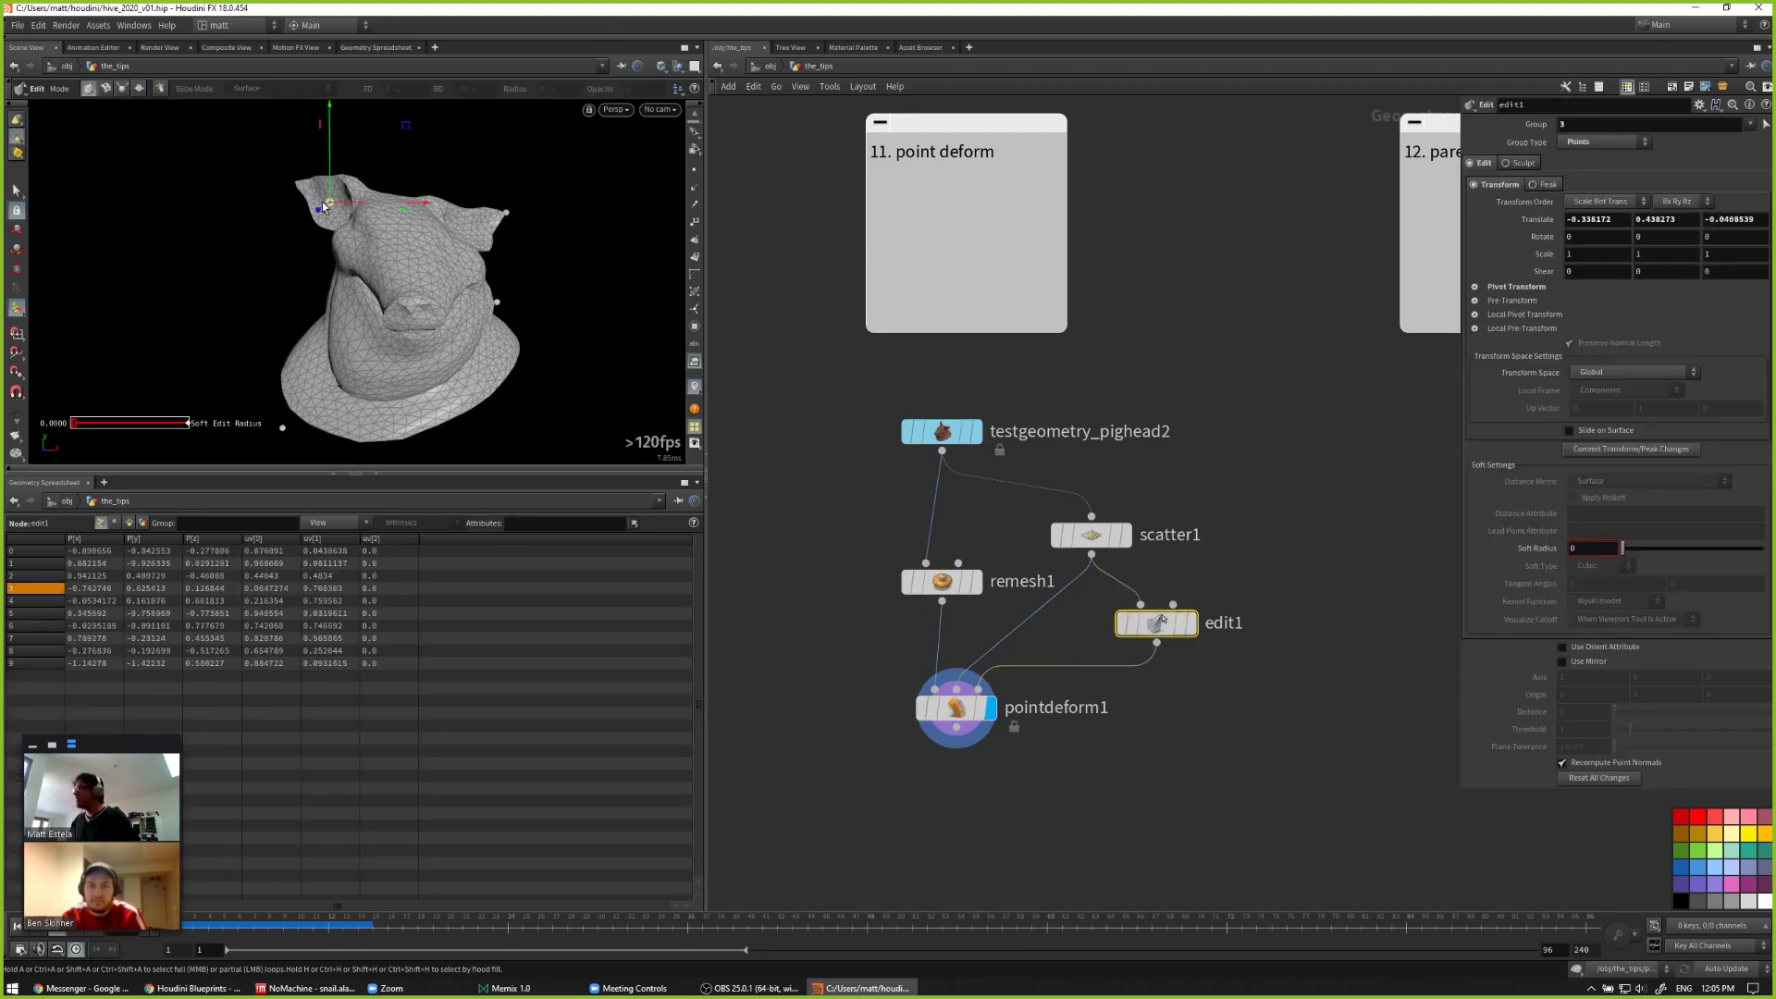
pyautogui.moveTo(315, 196); pyautogui.dragTo(523, 240)
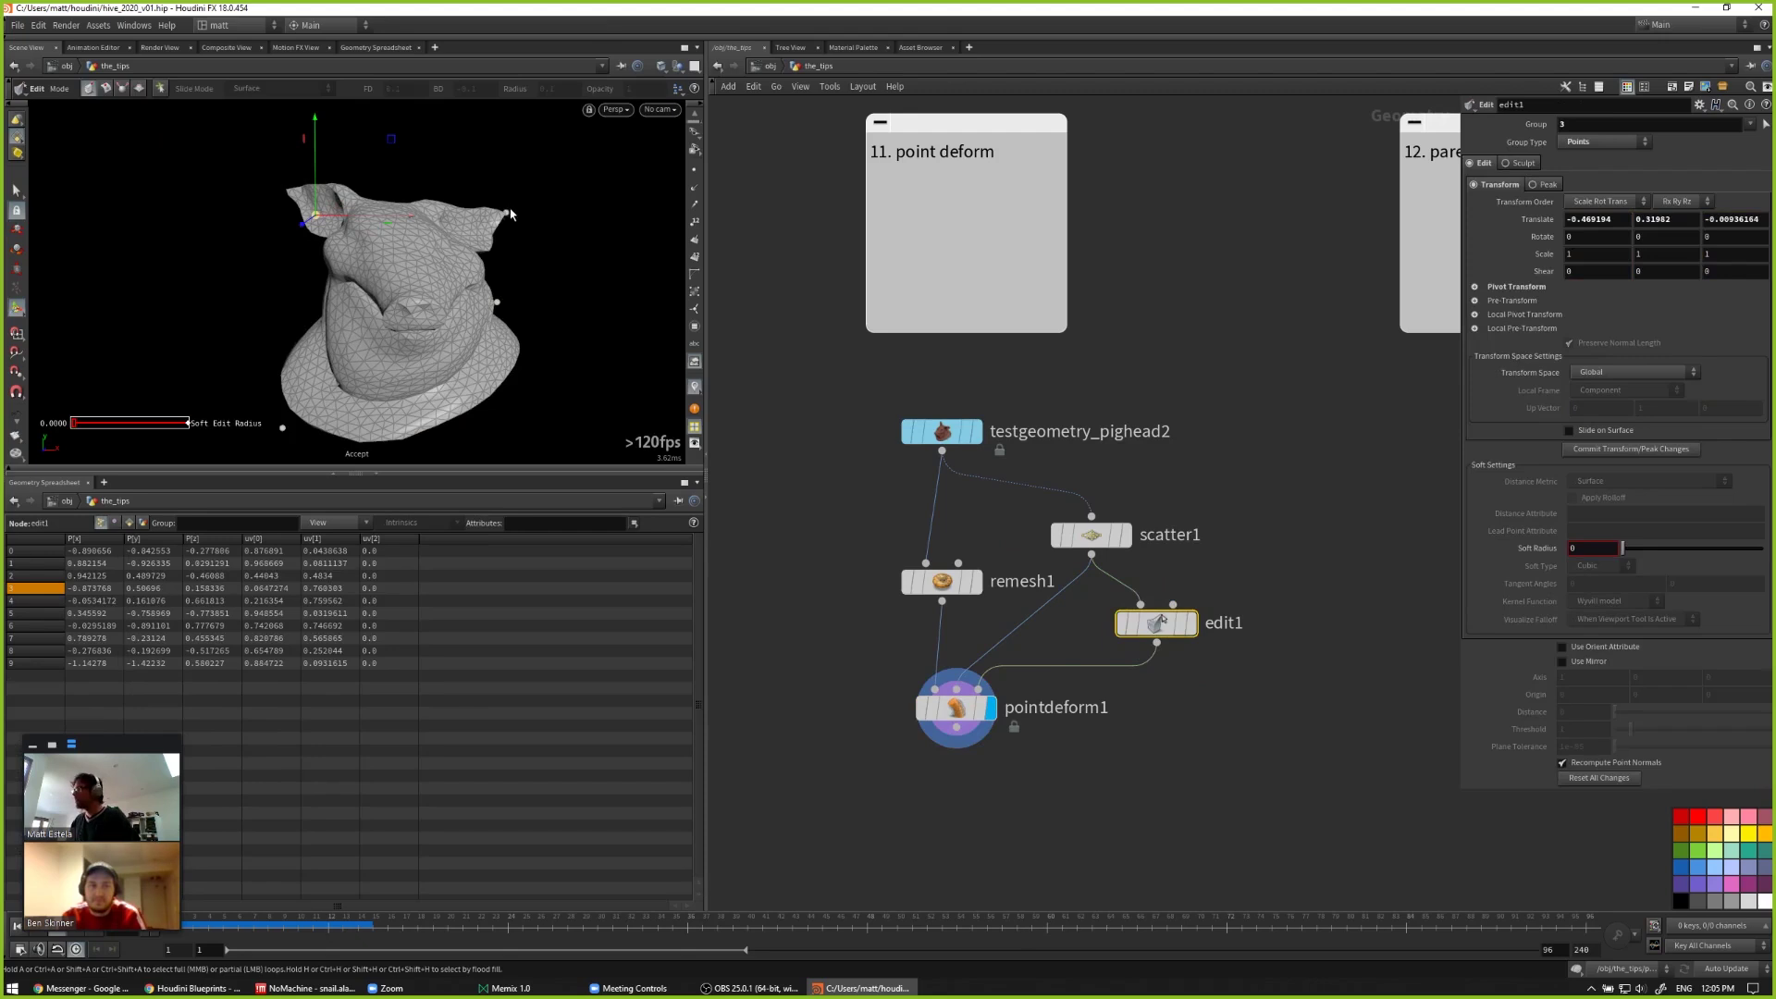
pyautogui.moveTo(319, 222); pyautogui.dragTo(511, 215)
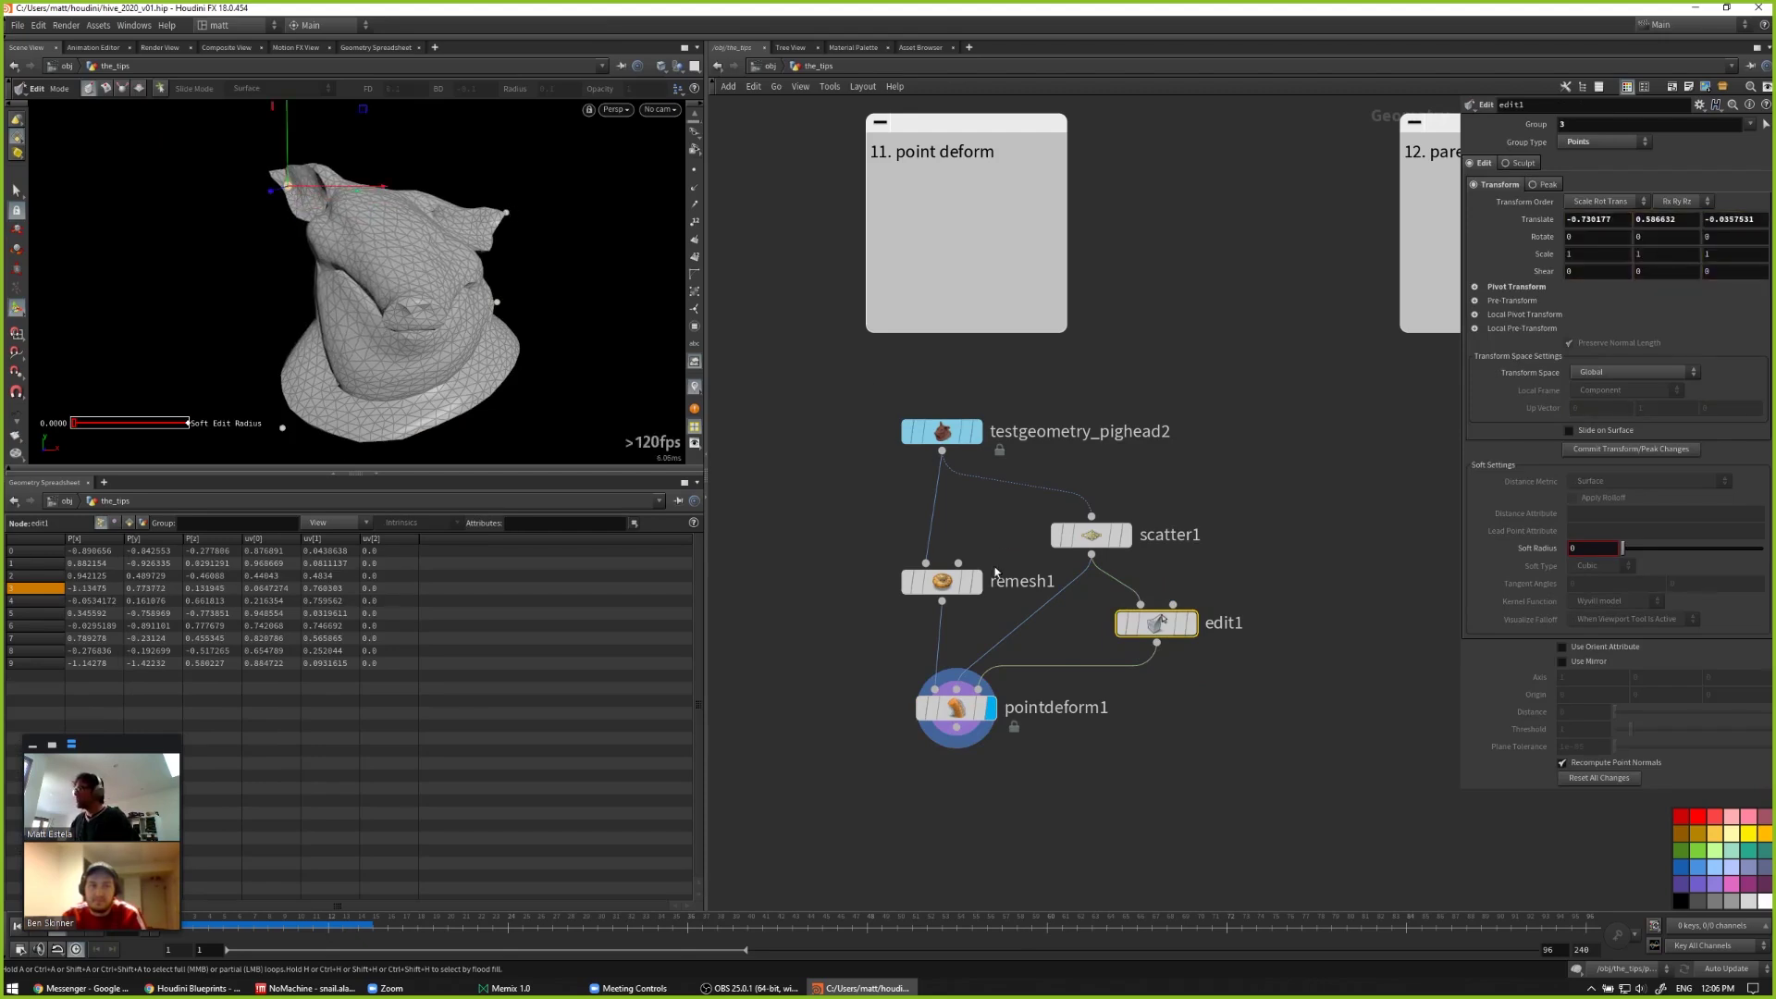
pyautogui.click(941, 581)
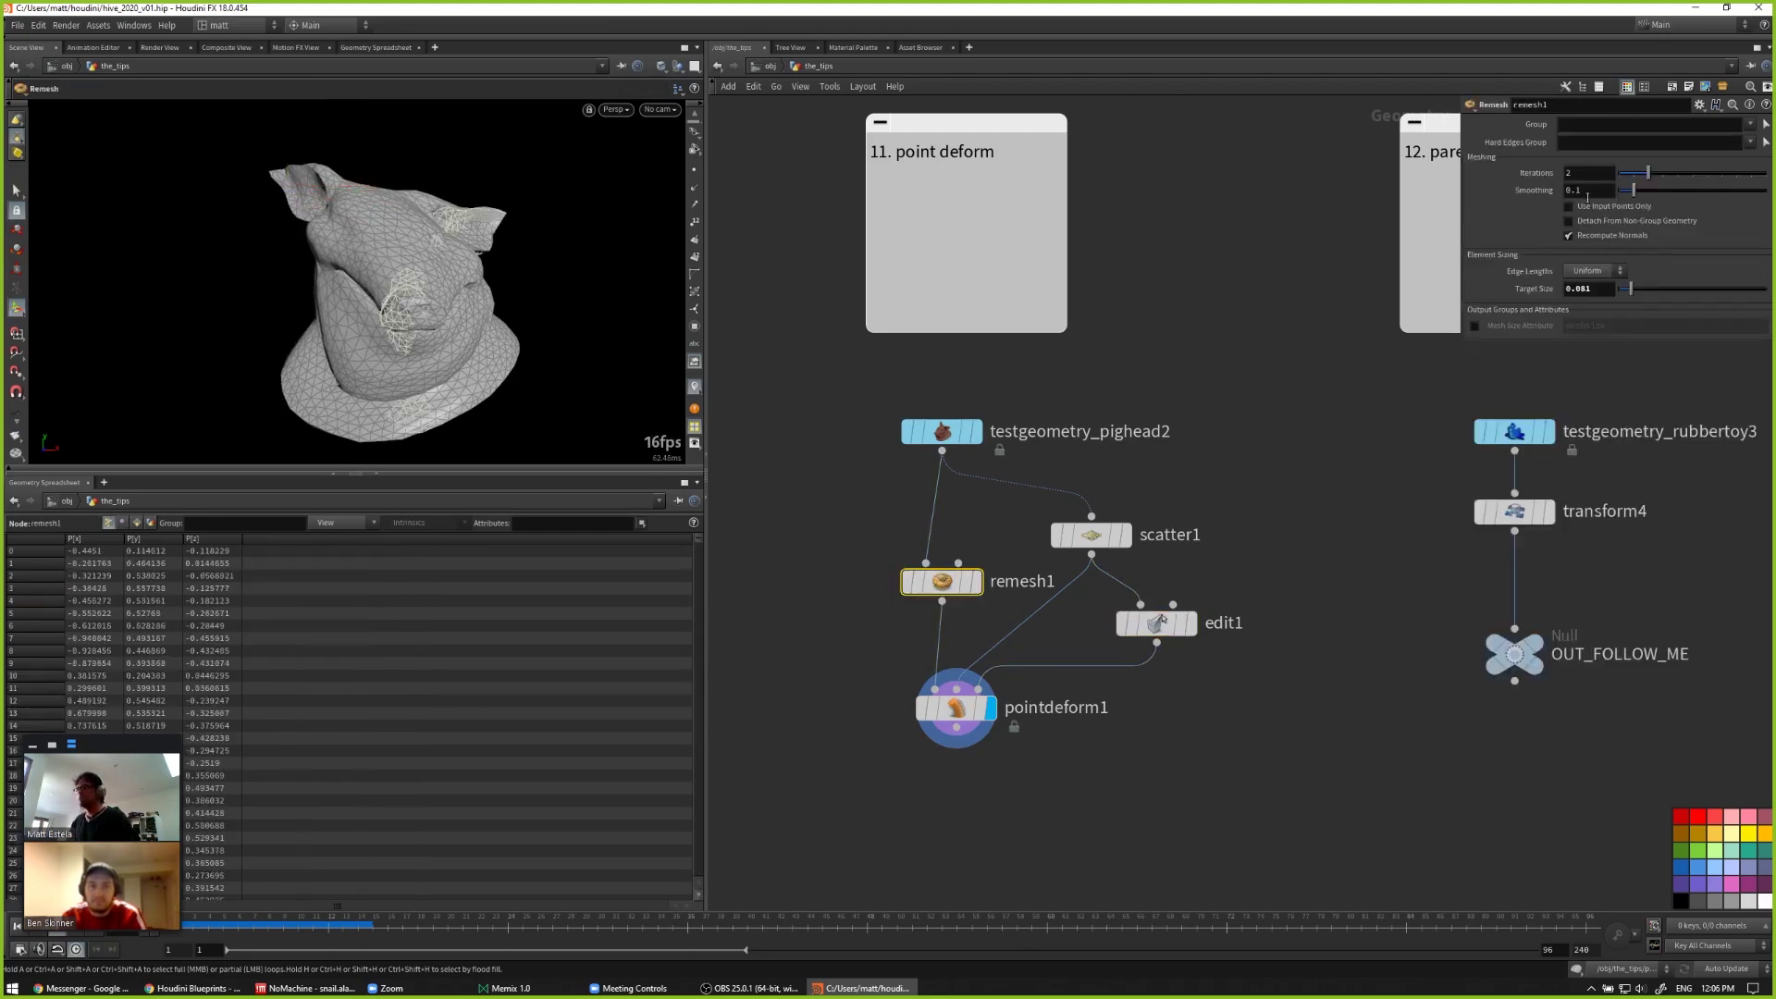
# Step: Set remesh1's Target Size to 0.05, then select scatter1 and edit1
pyautogui.click(1590, 192)
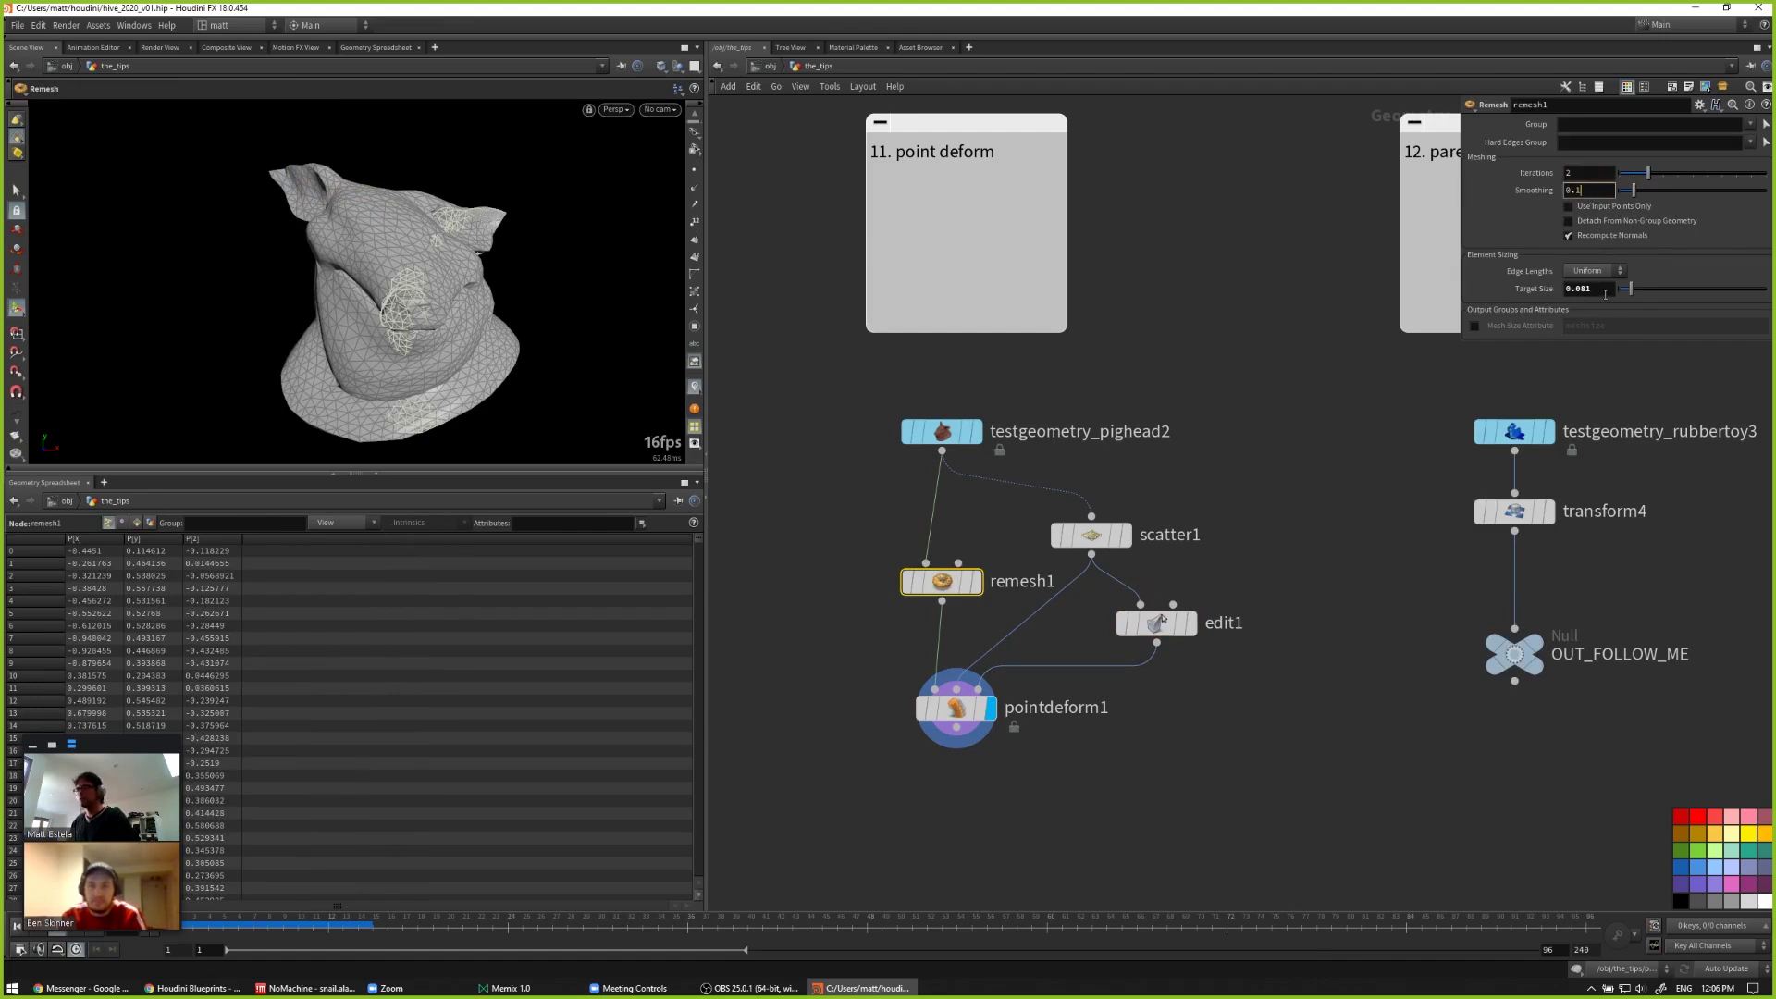
pyautogui.click(1606, 291)
pyautogui.write('5')
pyautogui.press('Return')
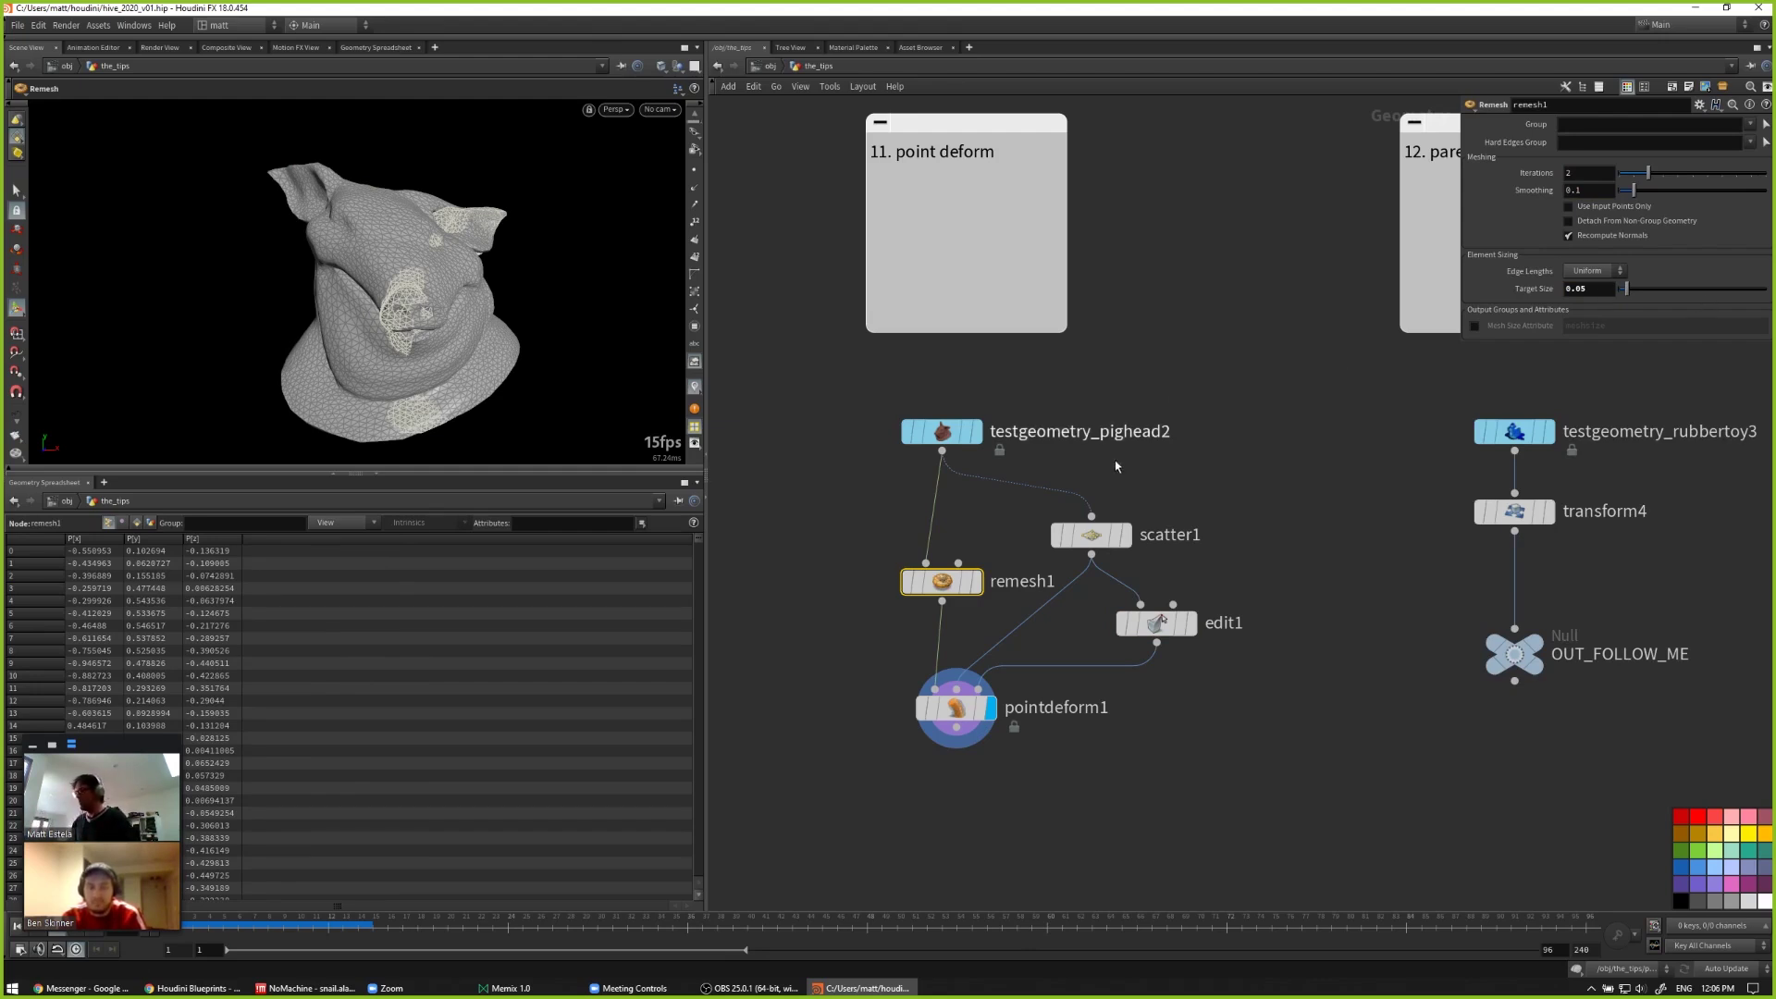
pyautogui.click(1092, 535)
pyautogui.click(1156, 622)
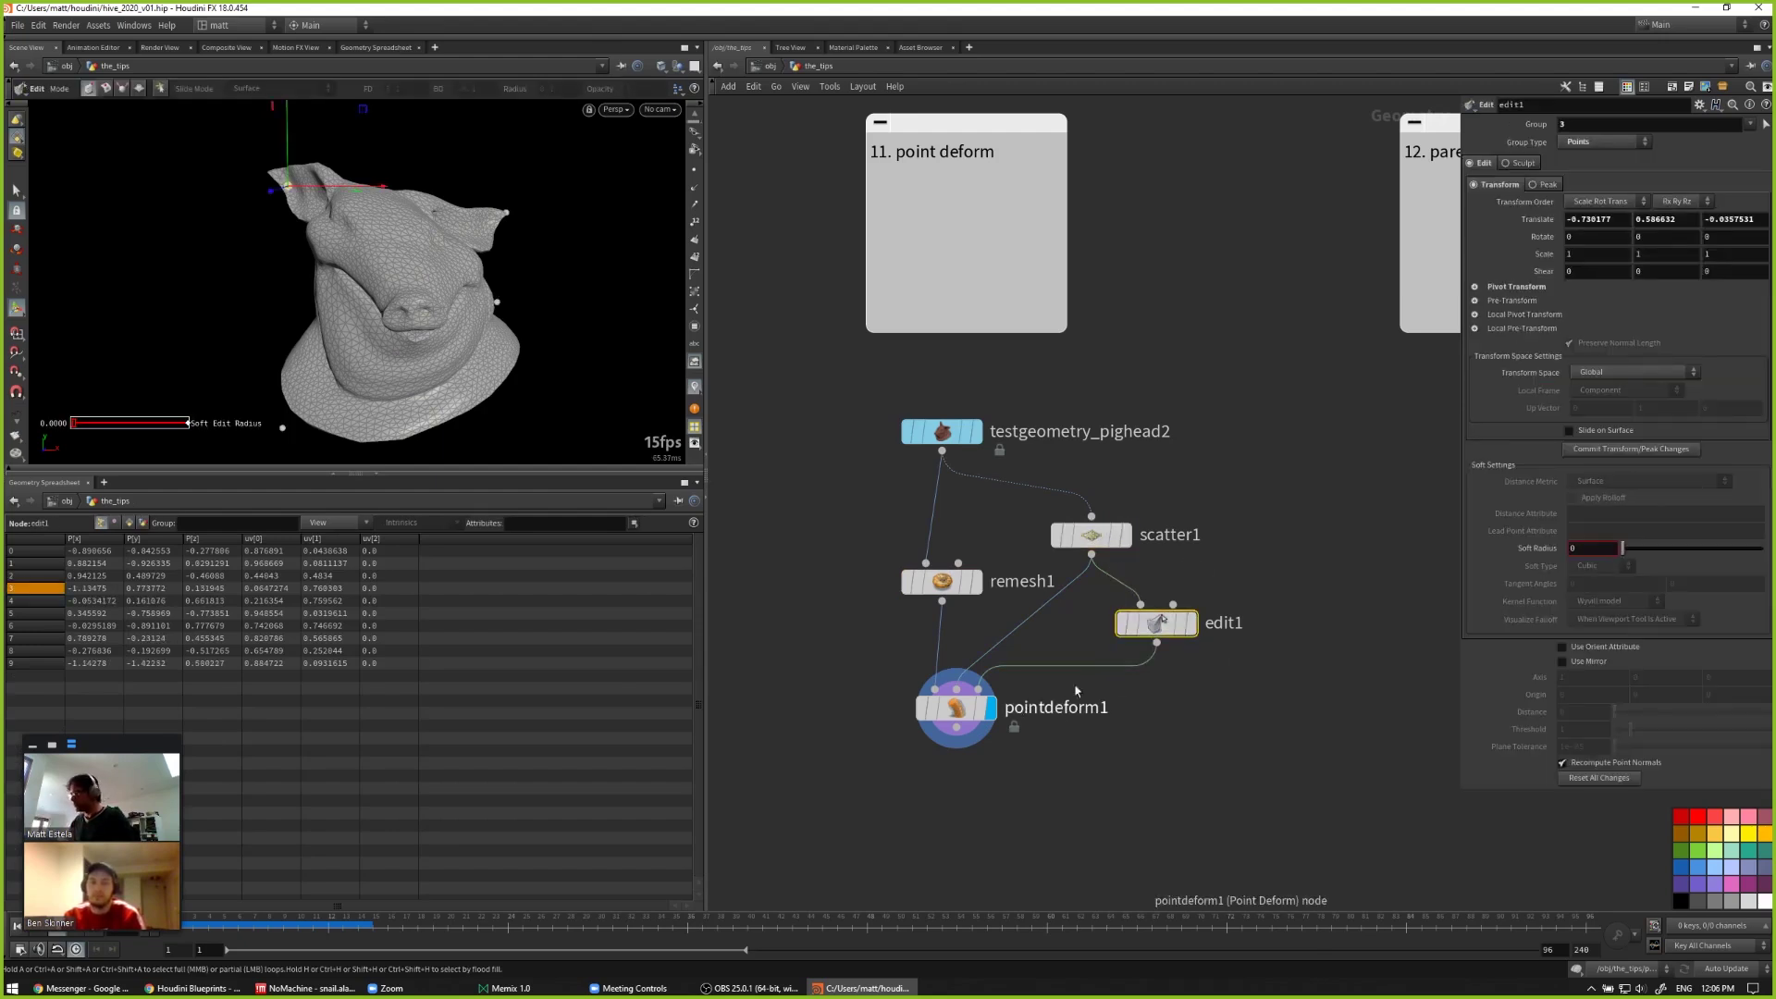
# Step: Navigate the network to the parenting example and the output nodes and point deform notes
pyautogui.press('2')
pyautogui.scroll(-6, 1021, 477)
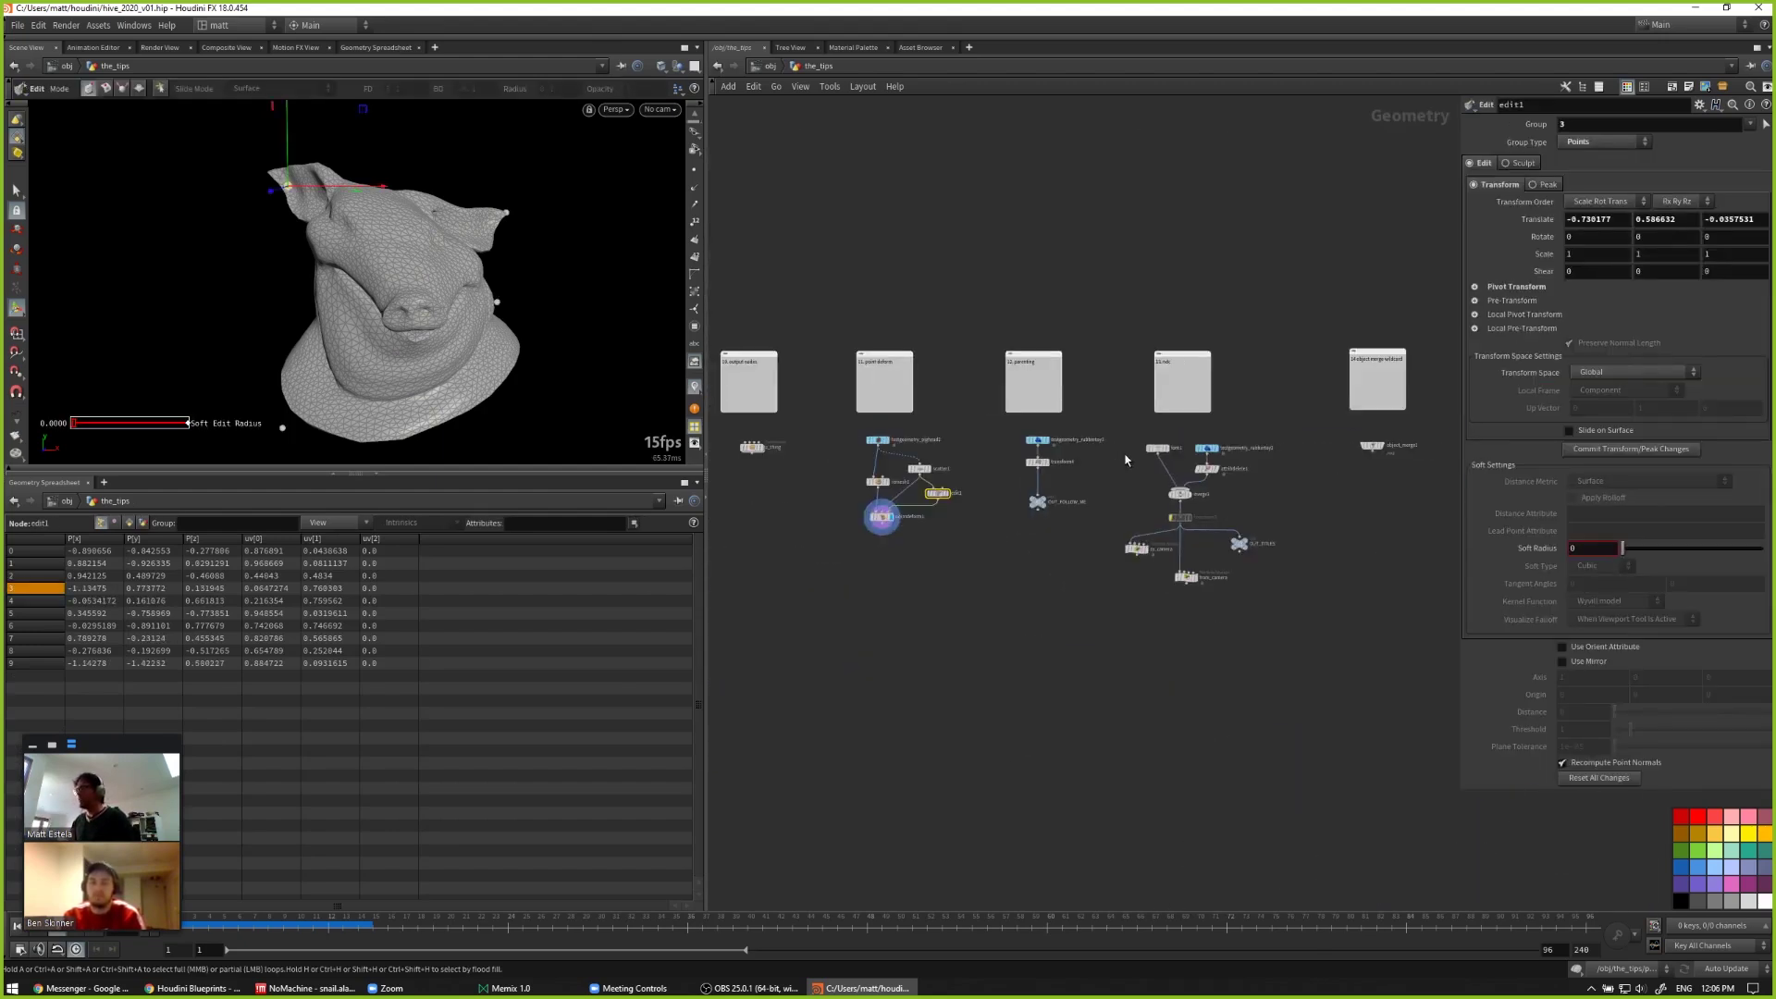
pyautogui.moveTo(1086, 419); pyautogui.dragTo(1221, 444, button='middle')
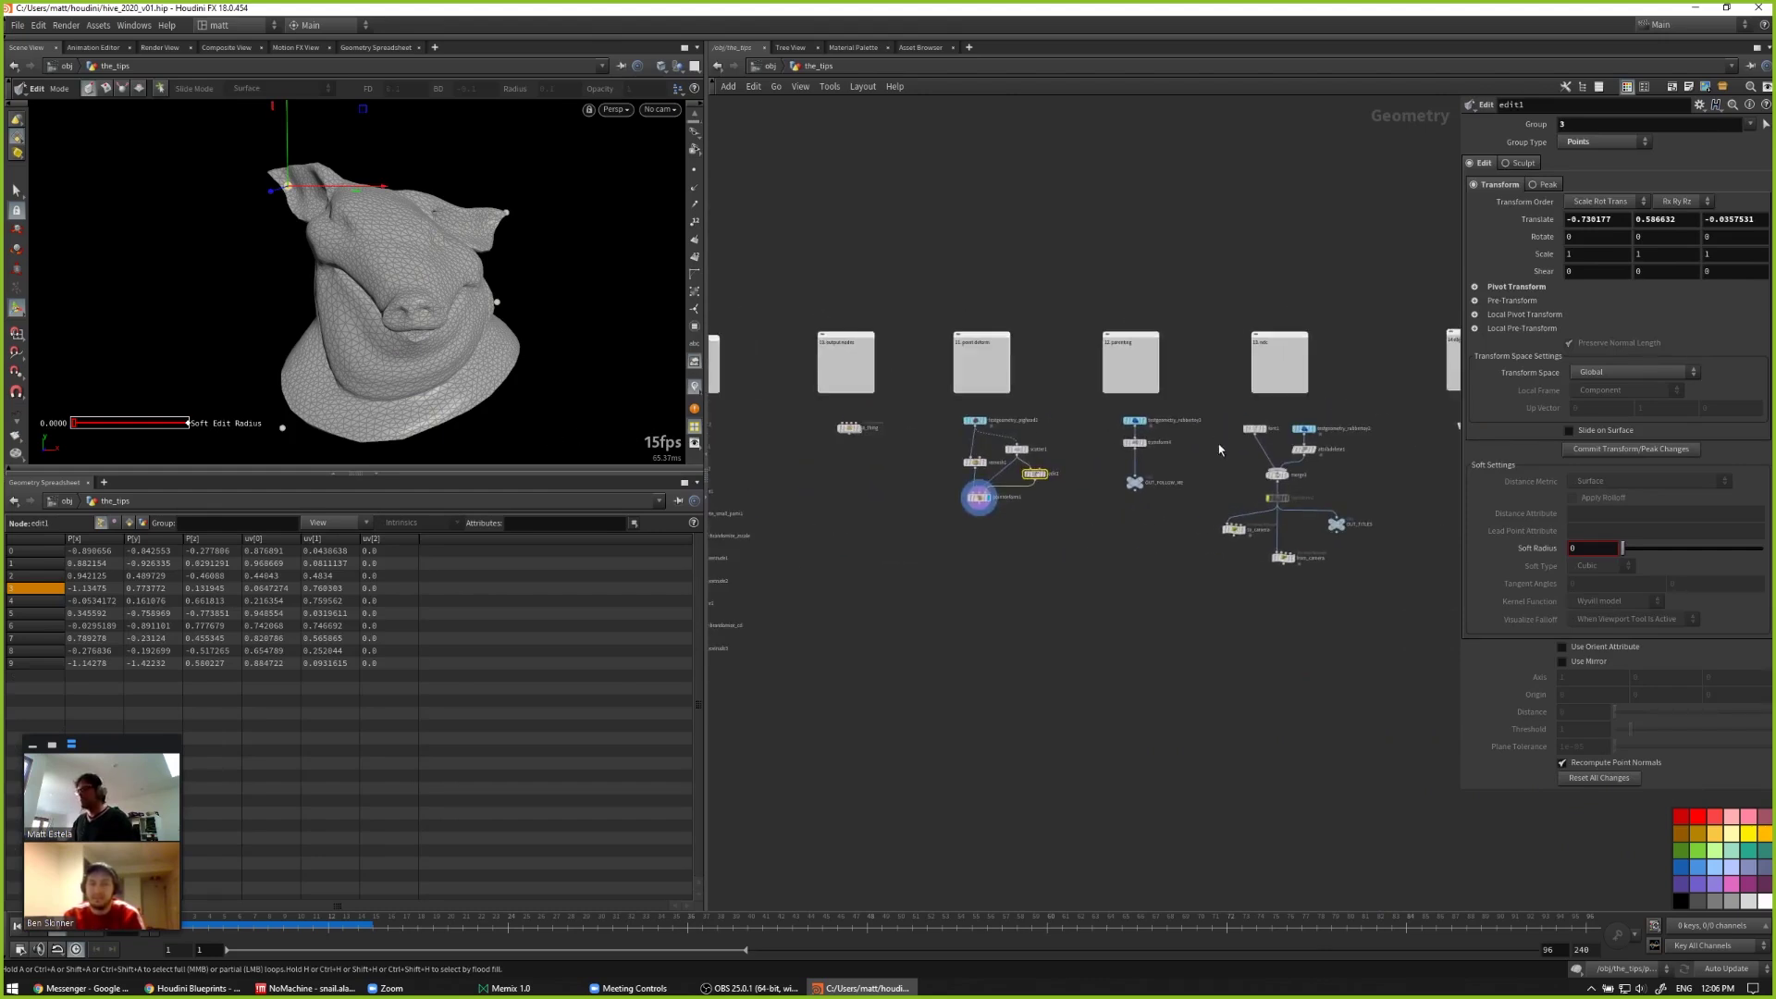
pyautogui.press('1')
pyautogui.scroll(2, 1039, 525)
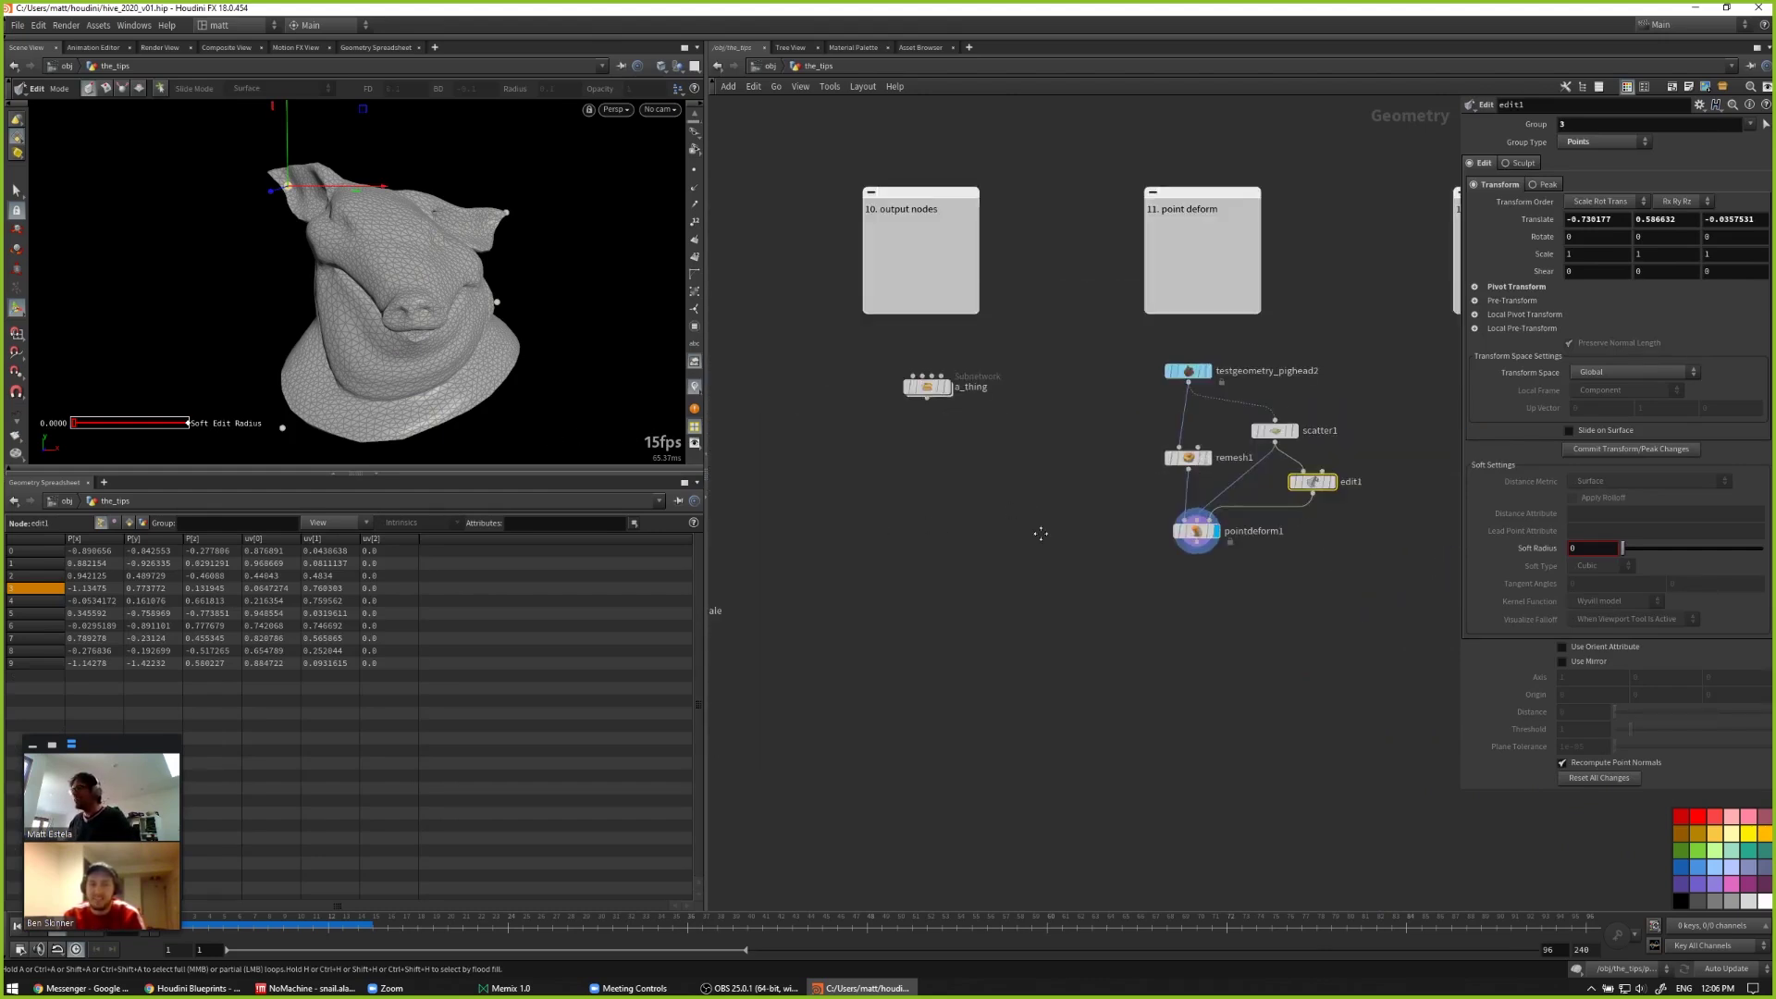
pyautogui.moveTo(1038, 527); pyautogui.dragTo(959, 563, button='middle')
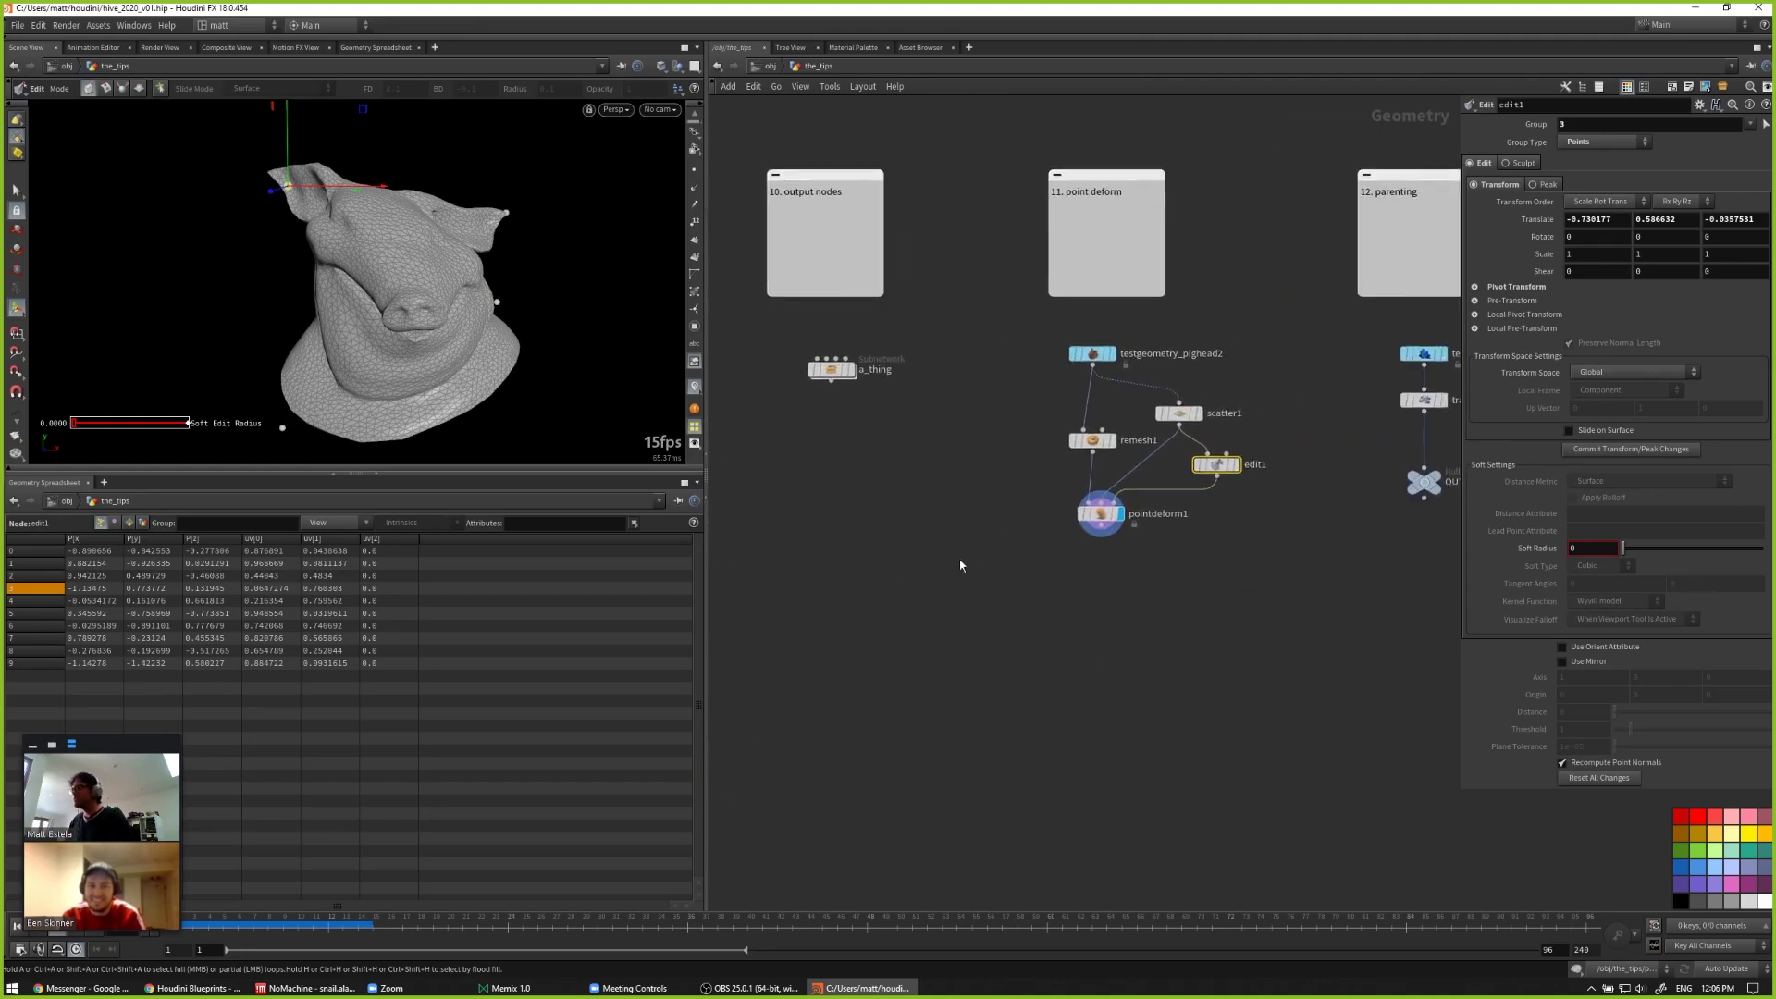
pyautogui.scroll(3, 1073, 381)
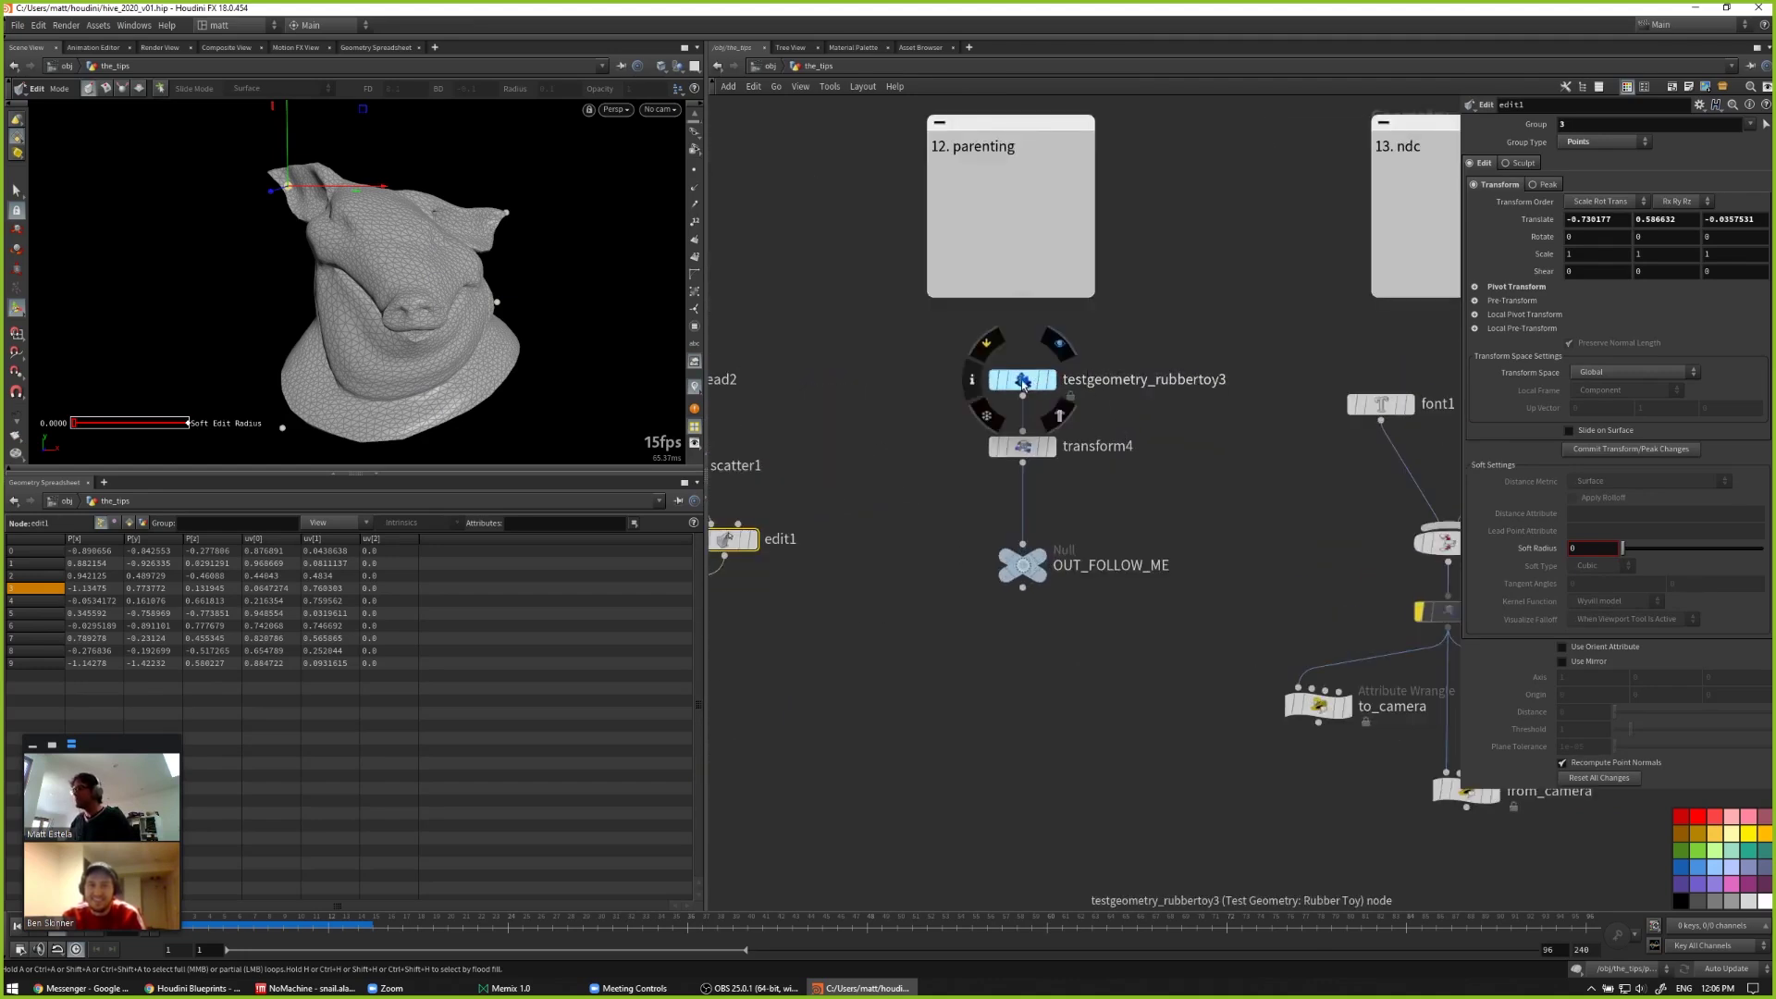
# Step: Inspect testgeometry_rubbertoy3, transform4 at frame 5 and OUT_FOLLOW_ME, then go up to /obj
pyautogui.click(1025, 382)
pyautogui.moveTo(459, 324); pyautogui.dragTo(303, 330)
pyautogui.click(1022, 446)
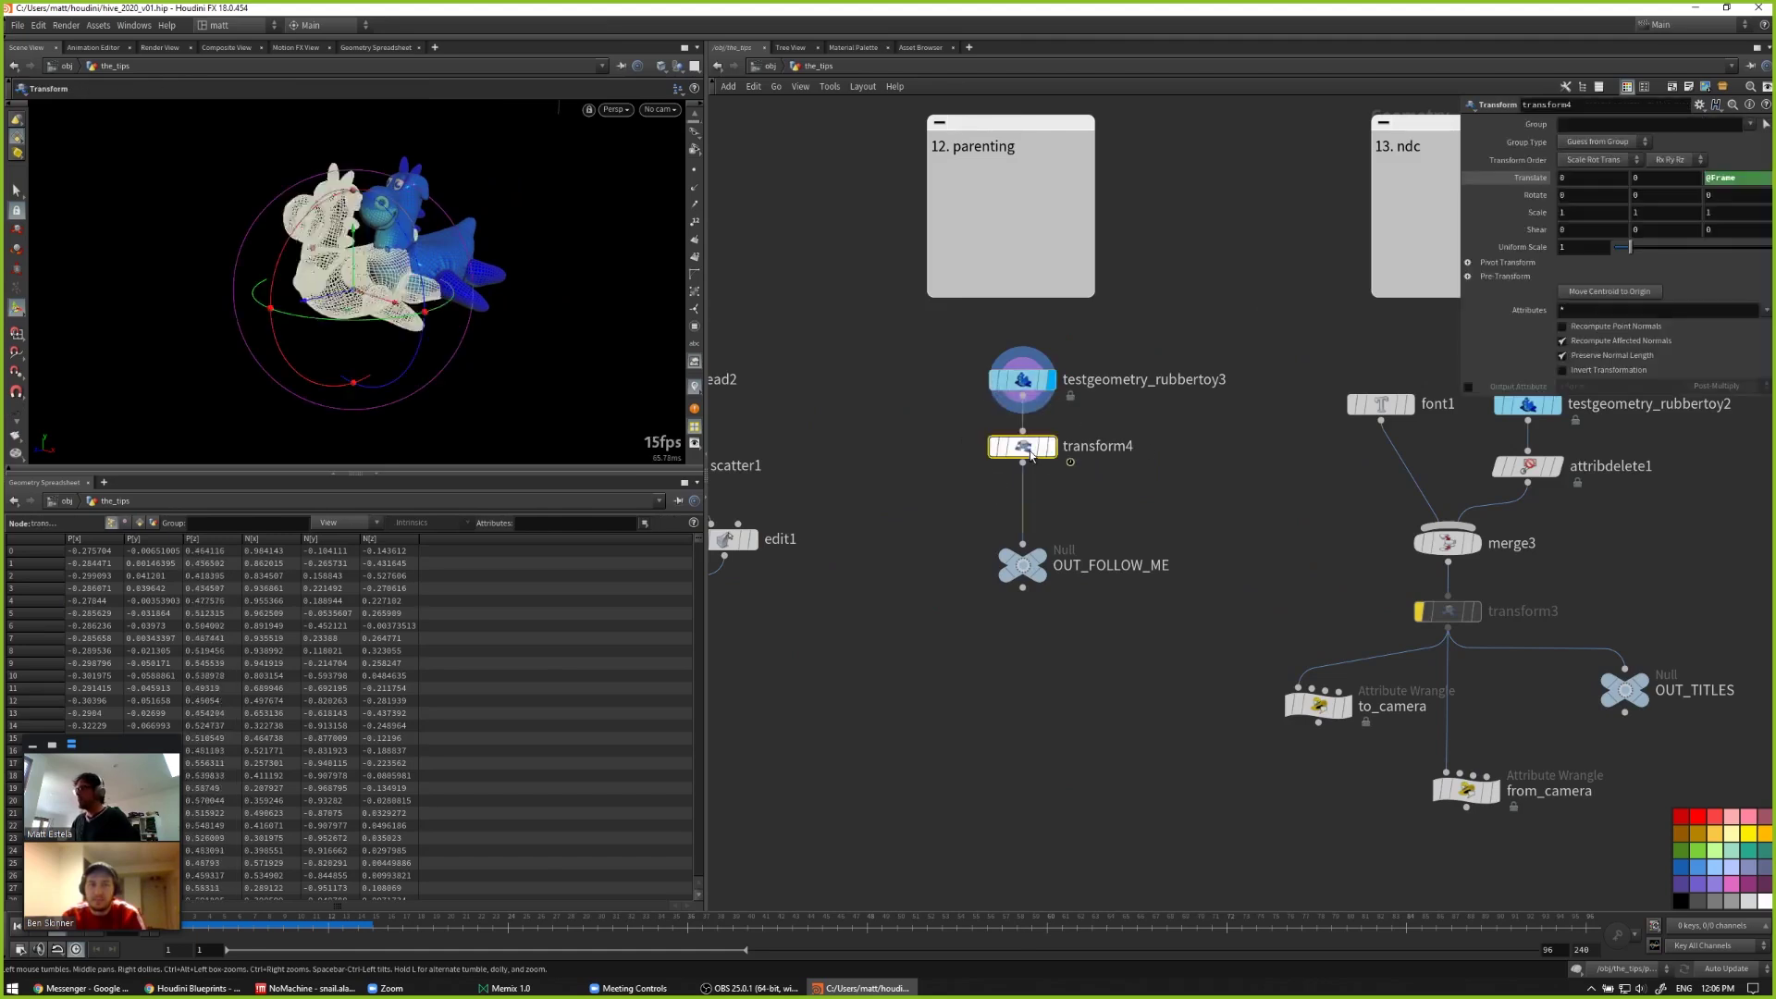
pyautogui.moveTo(222, 921); pyautogui.dragTo(185, 923)
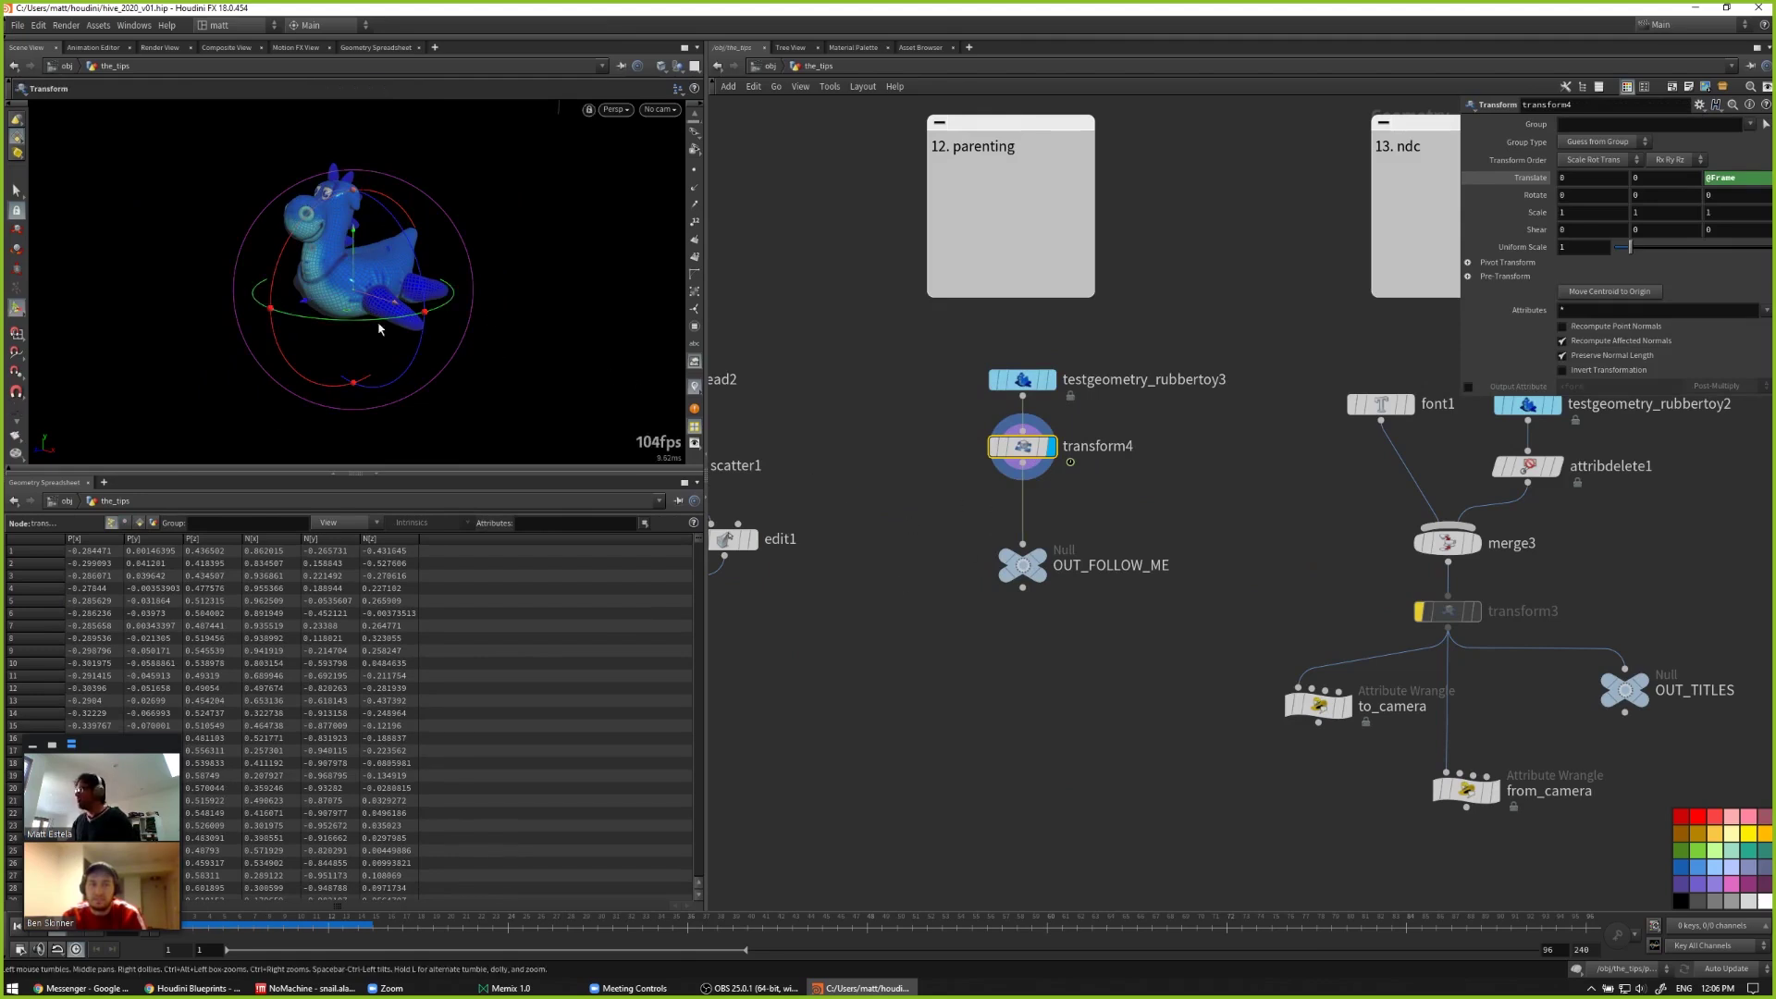
pyautogui.click(1027, 567)
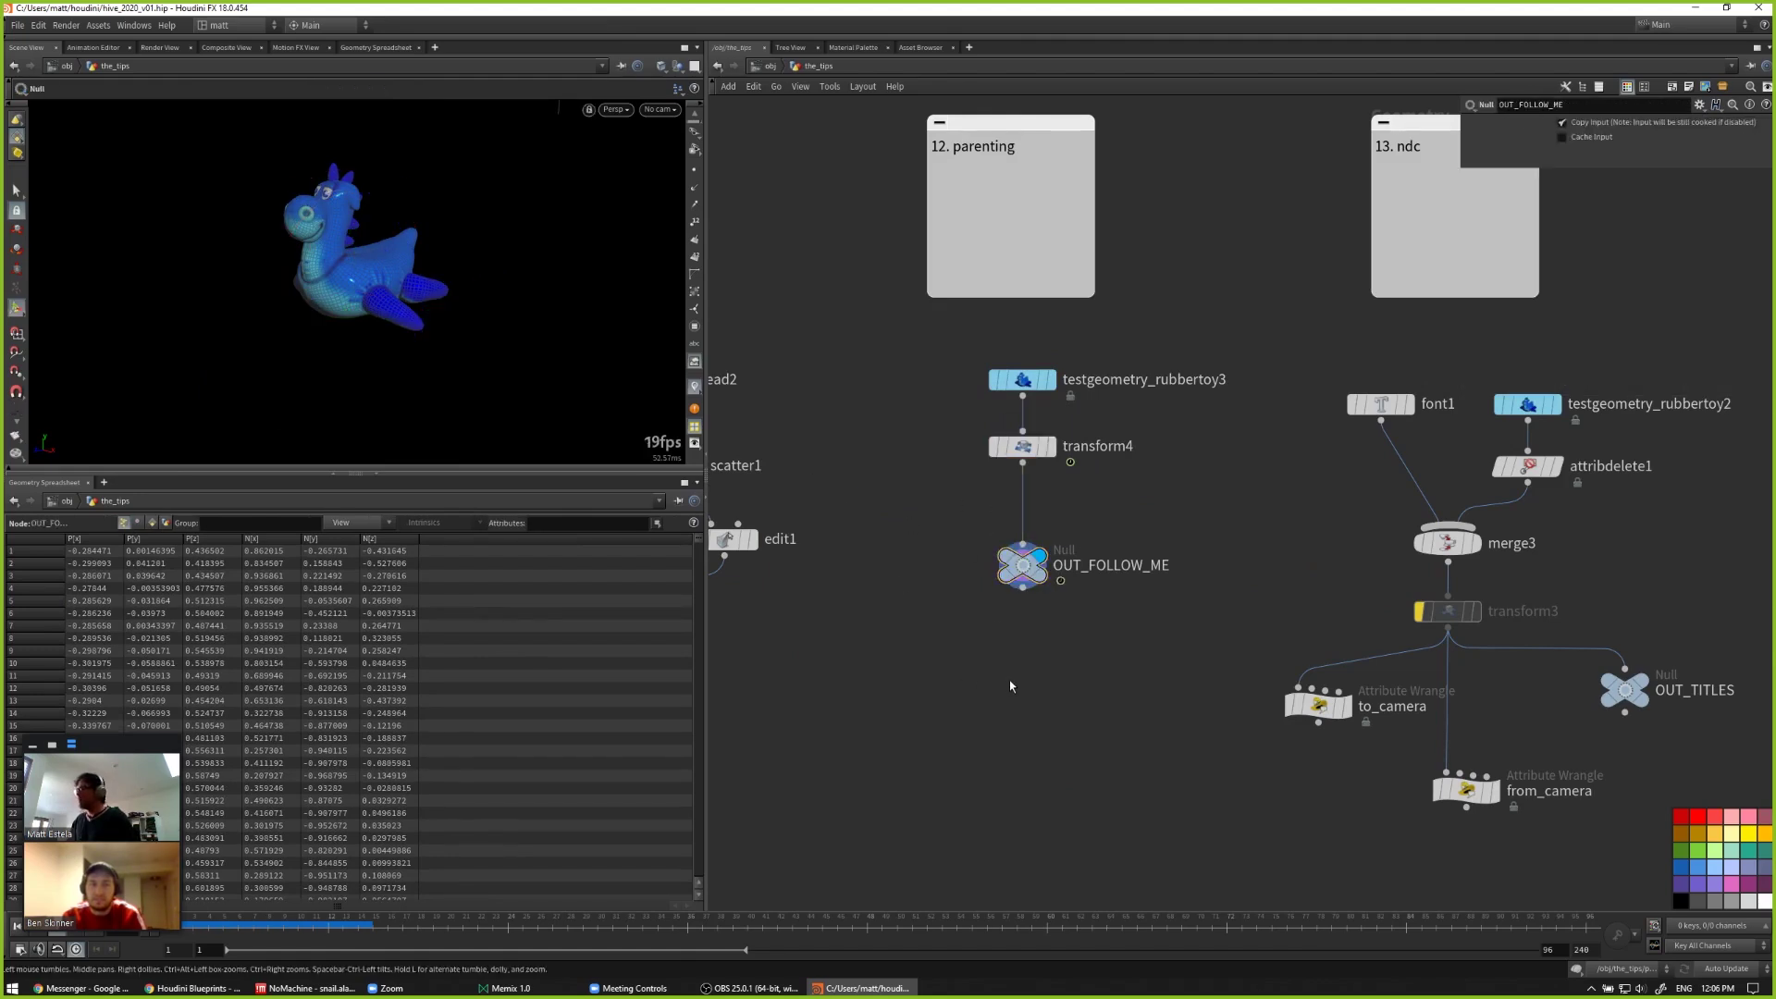
pyautogui.press('u')
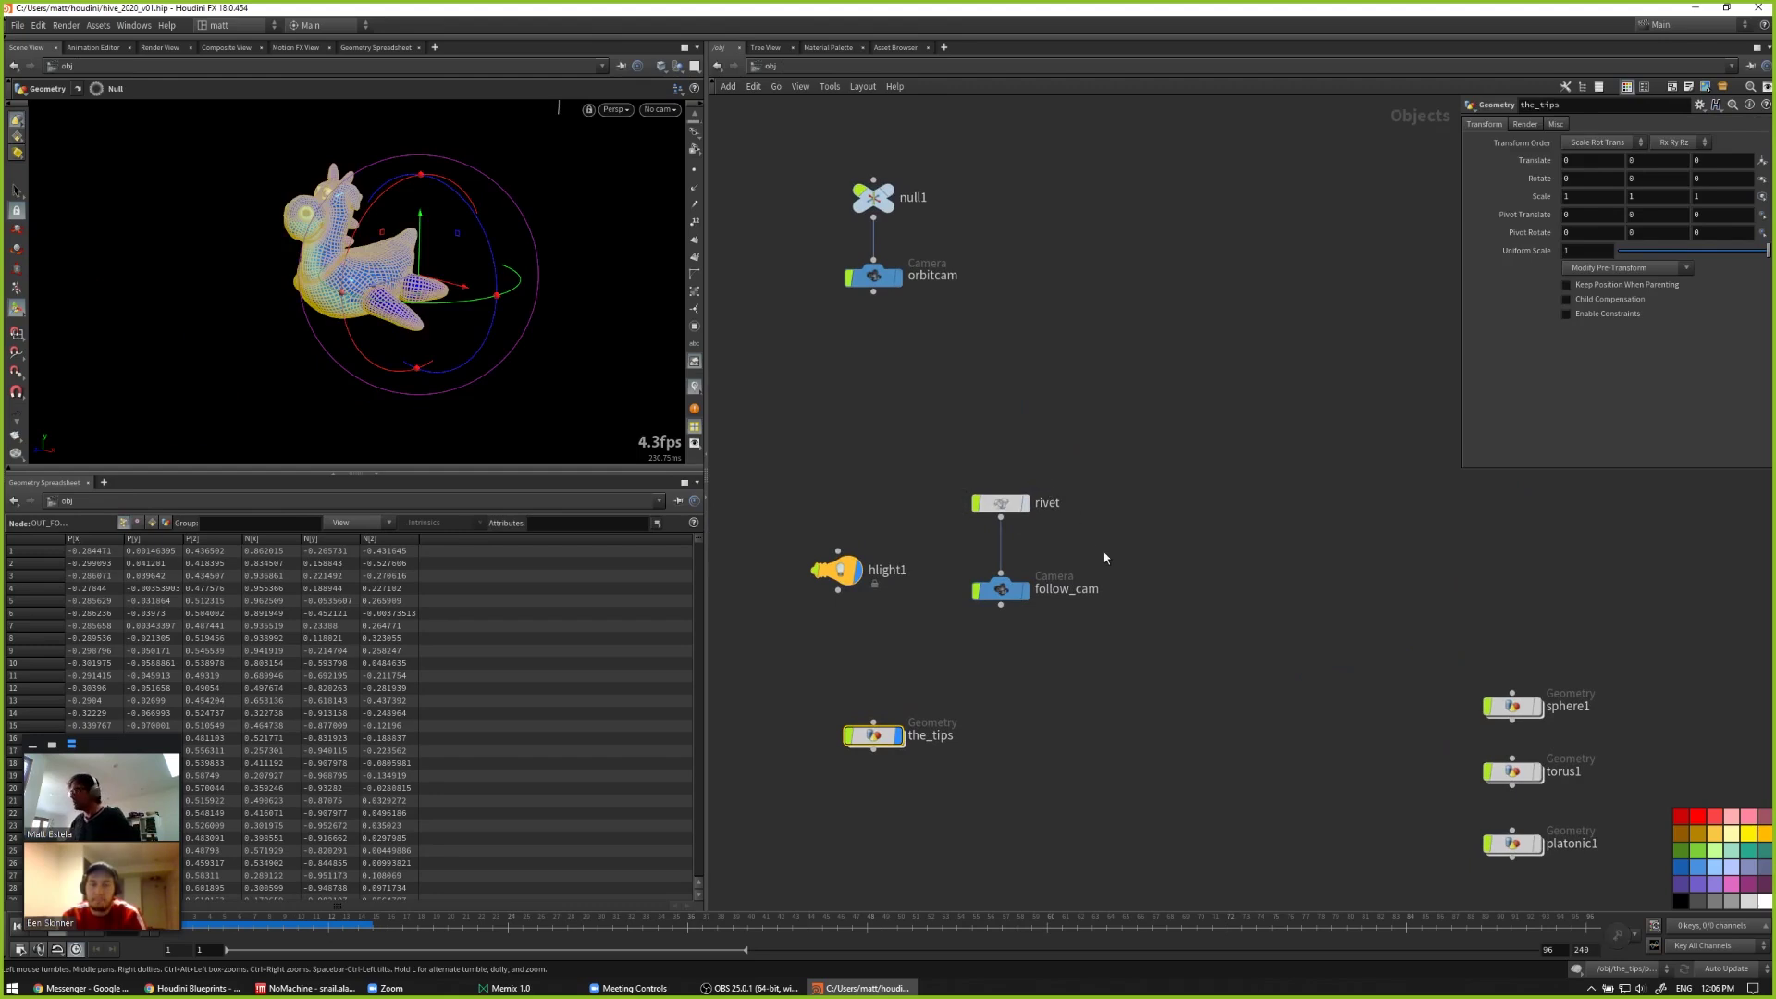
# Step: View the scene through follow_cam, select its rivet node, and show the reference grid
pyautogui.click(1003, 590)
pyautogui.click(658, 109)
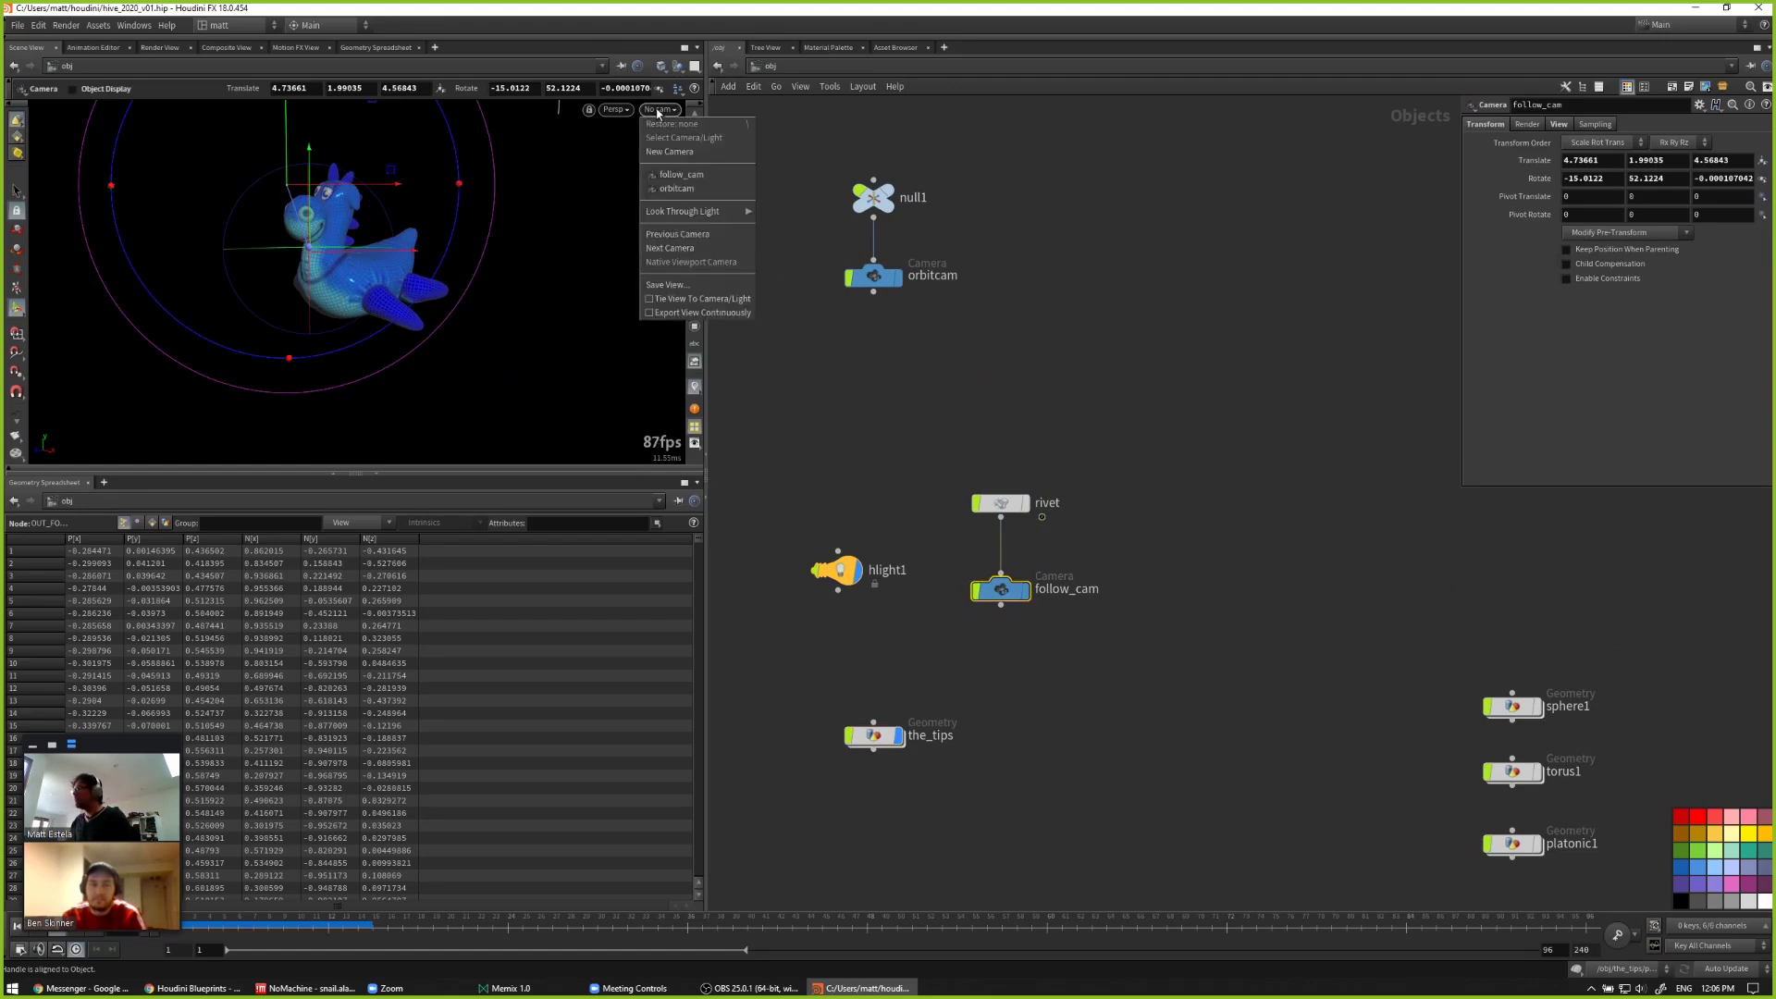
pyautogui.click(689, 171)
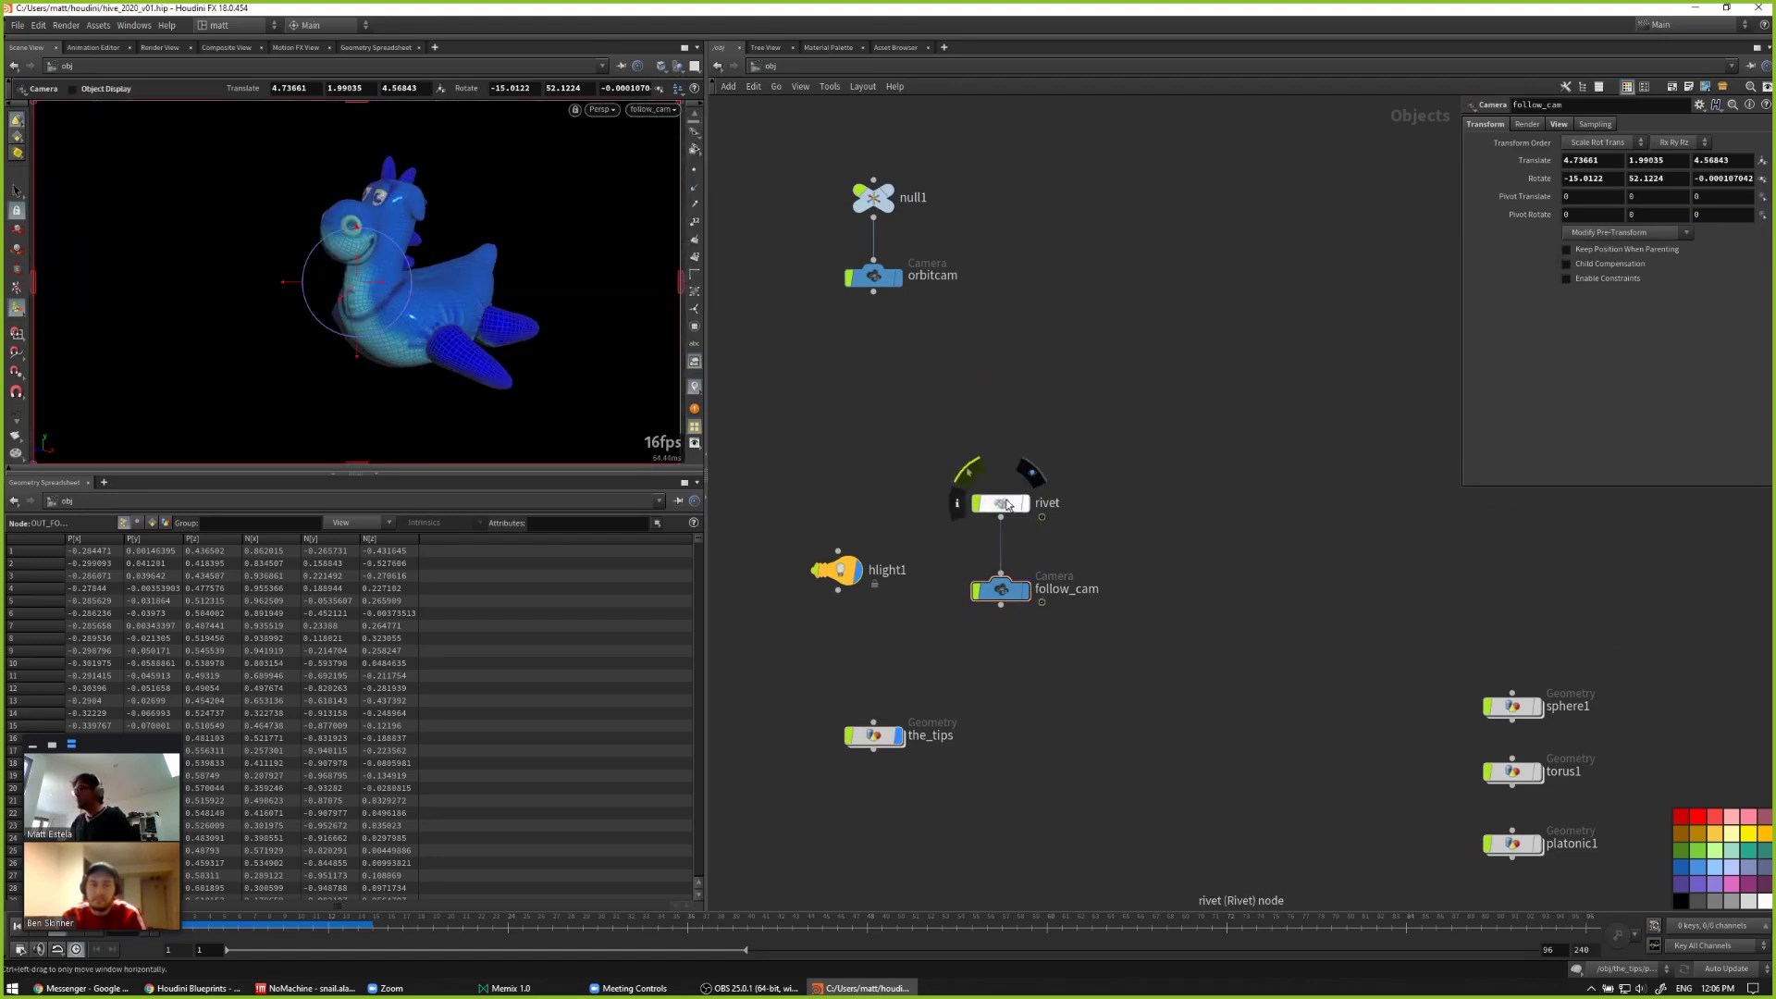
pyautogui.click(1002, 502)
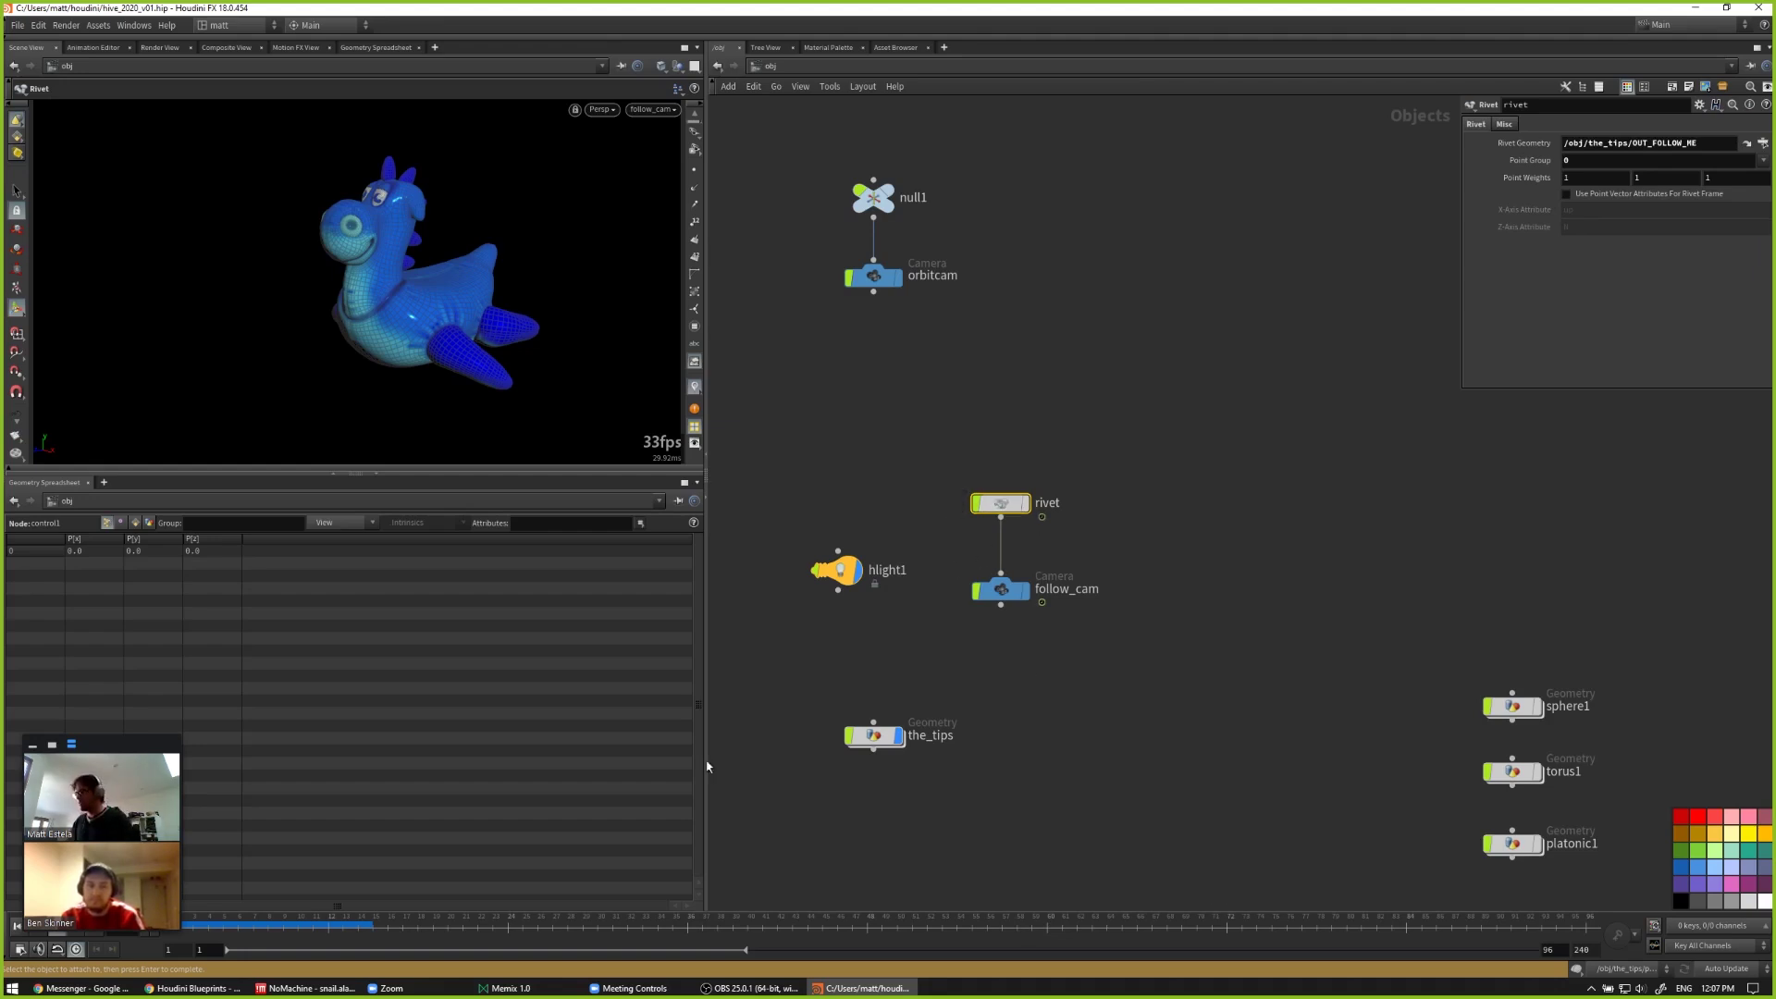
pyautogui.scroll(3, 693, 139)
pyautogui.click(694, 129)
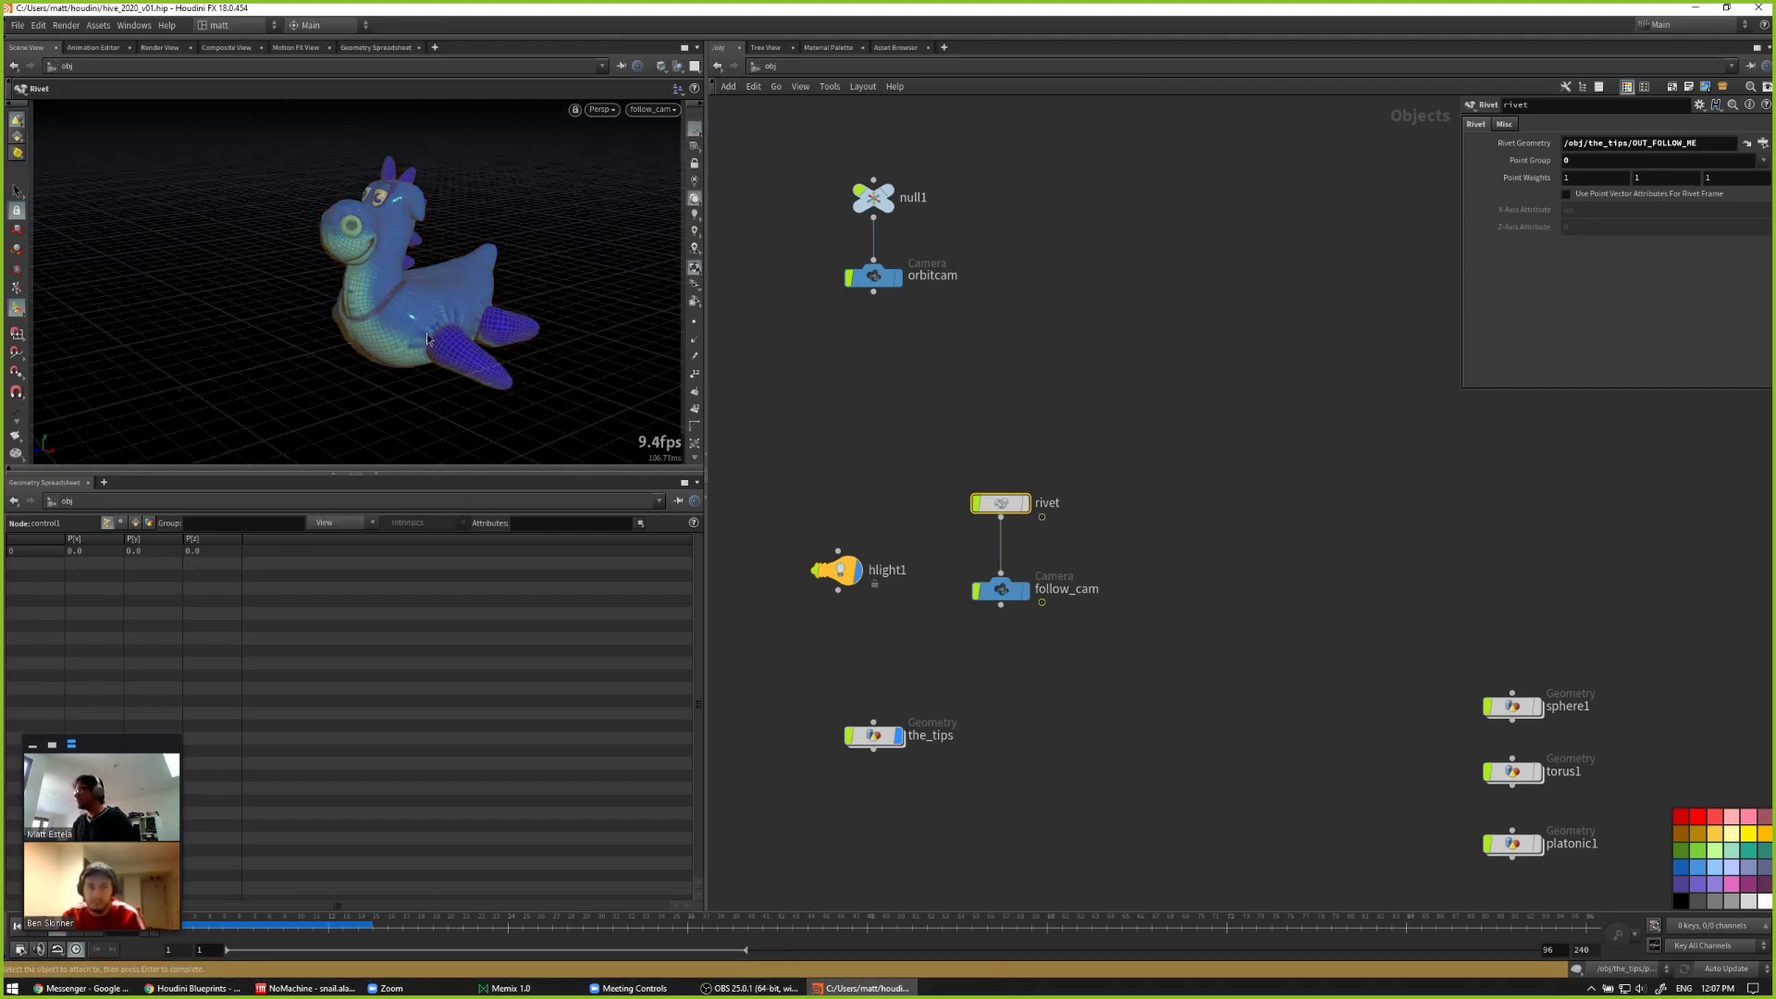
# Step: Leave the follow_cam view, orbit the viewport, and dive into the_tips network
pyautogui.press('Escape')
pyautogui.scroll(-10, 427, 340)
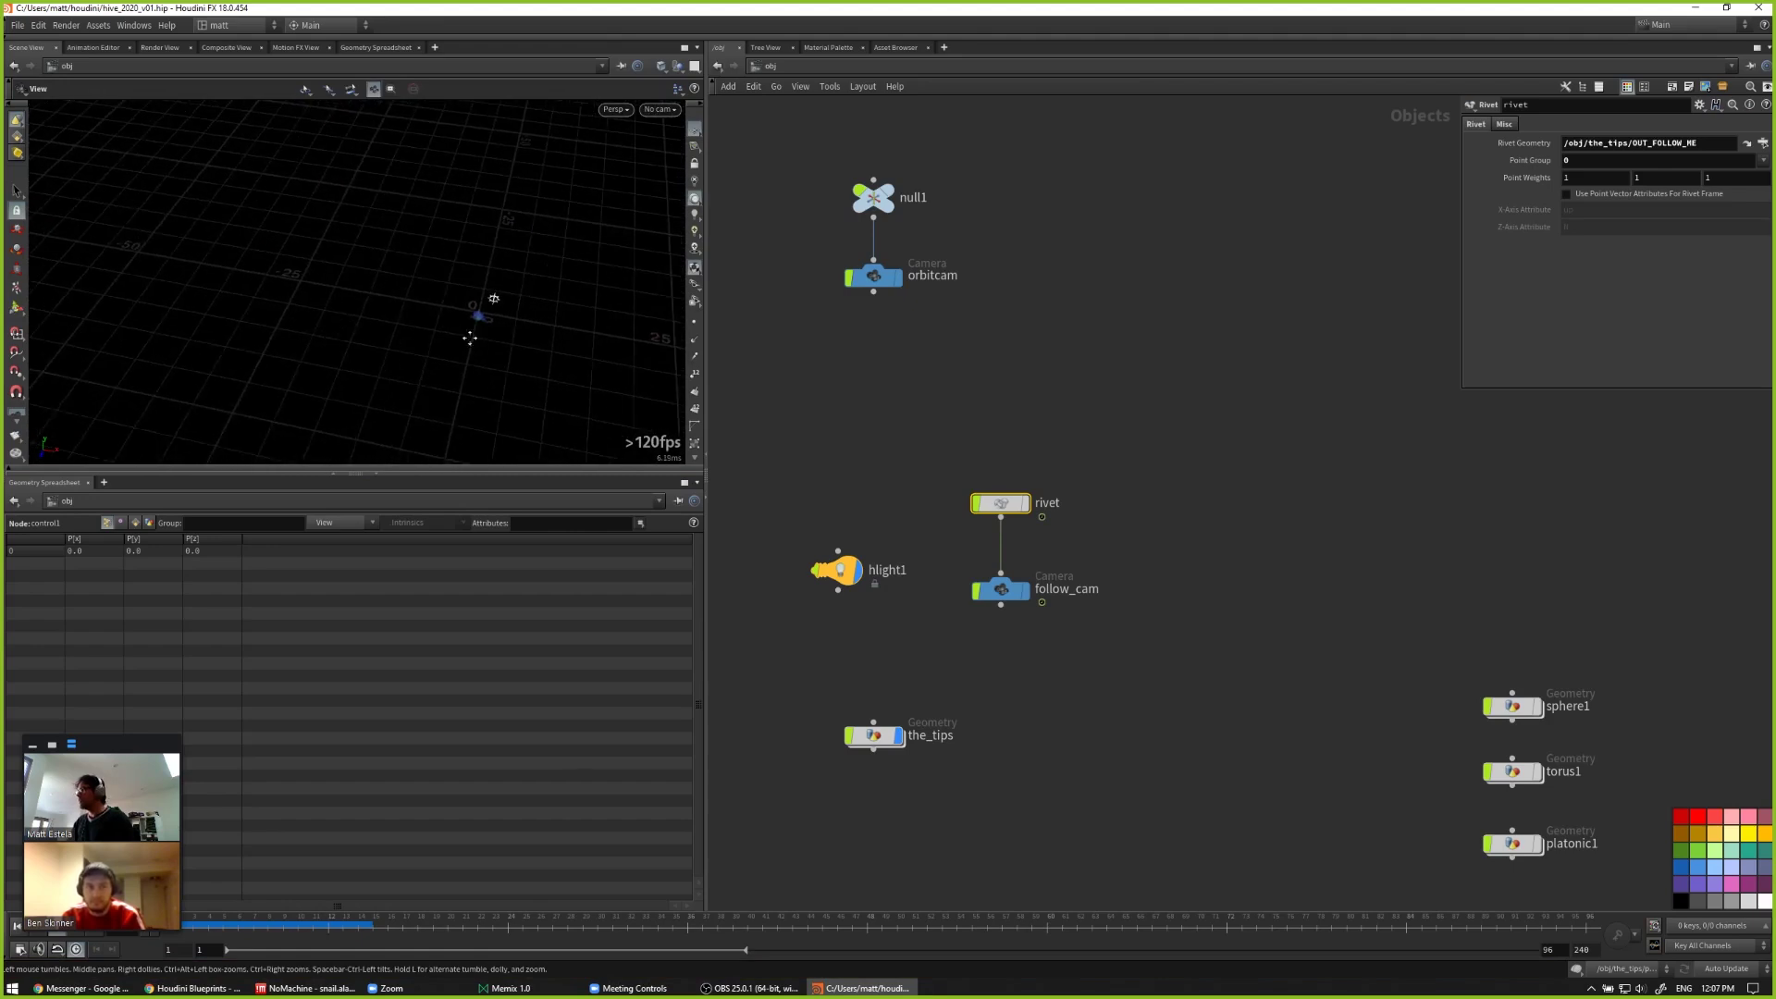
pyautogui.moveTo(470, 337); pyautogui.dragTo(490, 407)
pyautogui.press('Return')
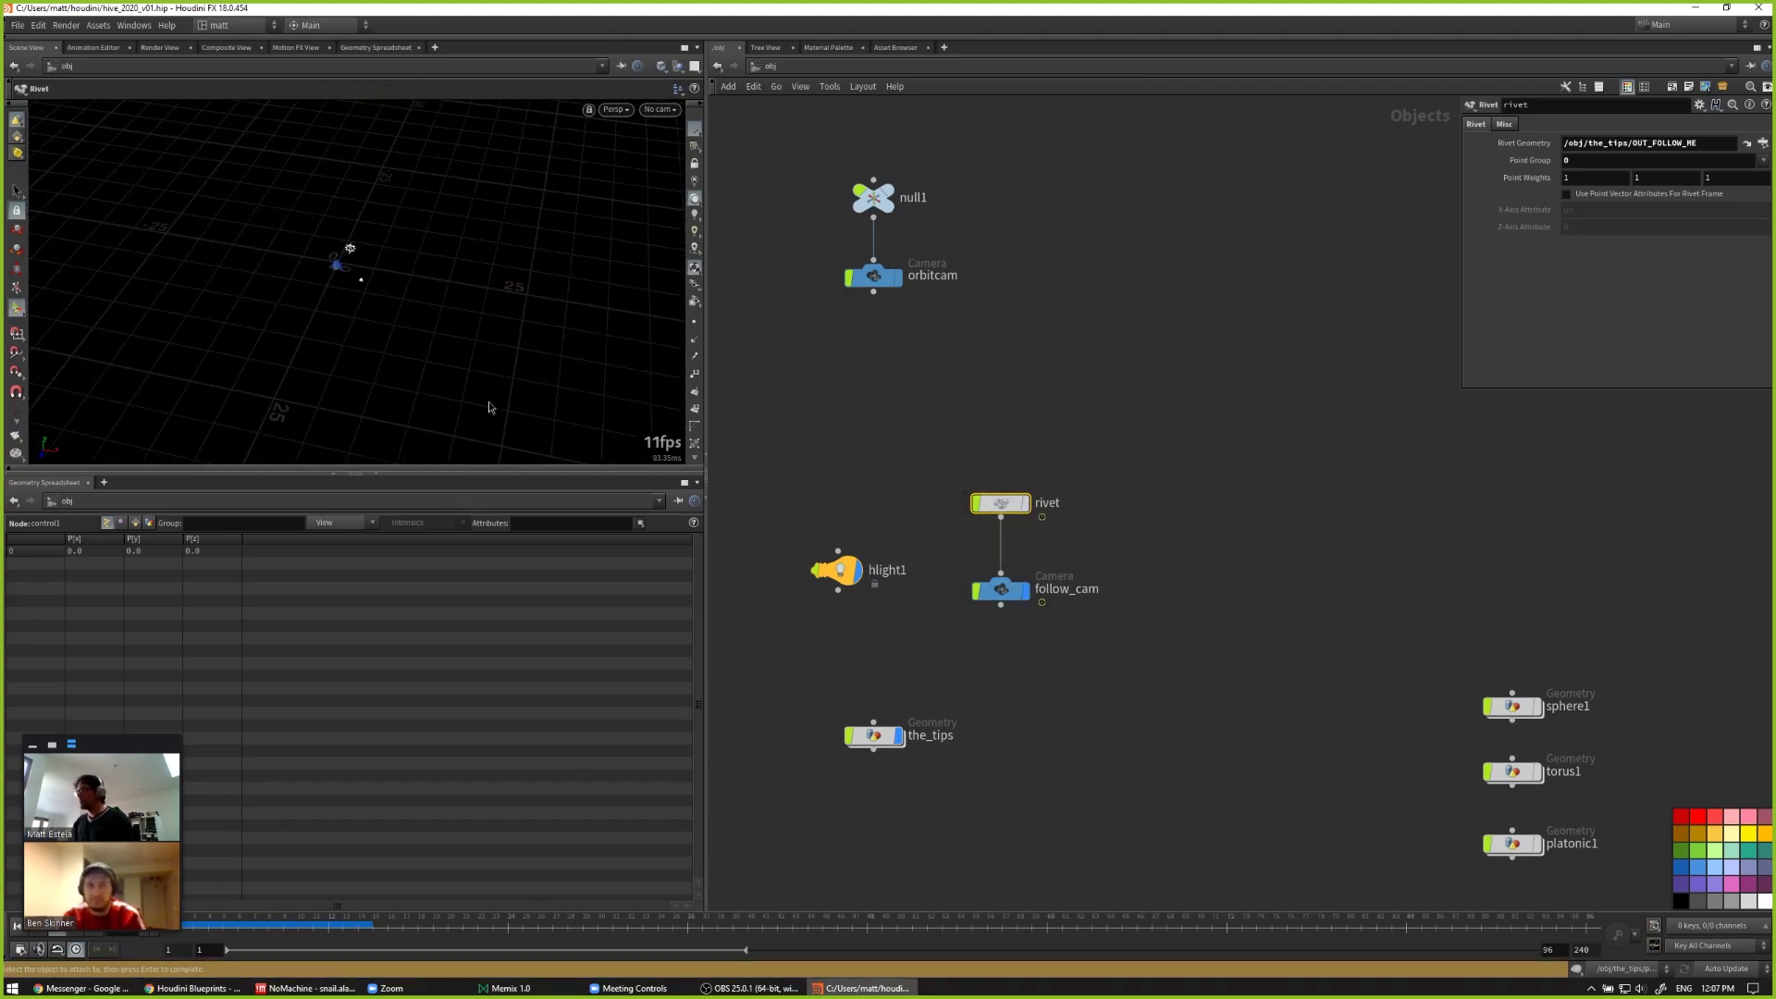
pyautogui.scroll(5, 490, 407)
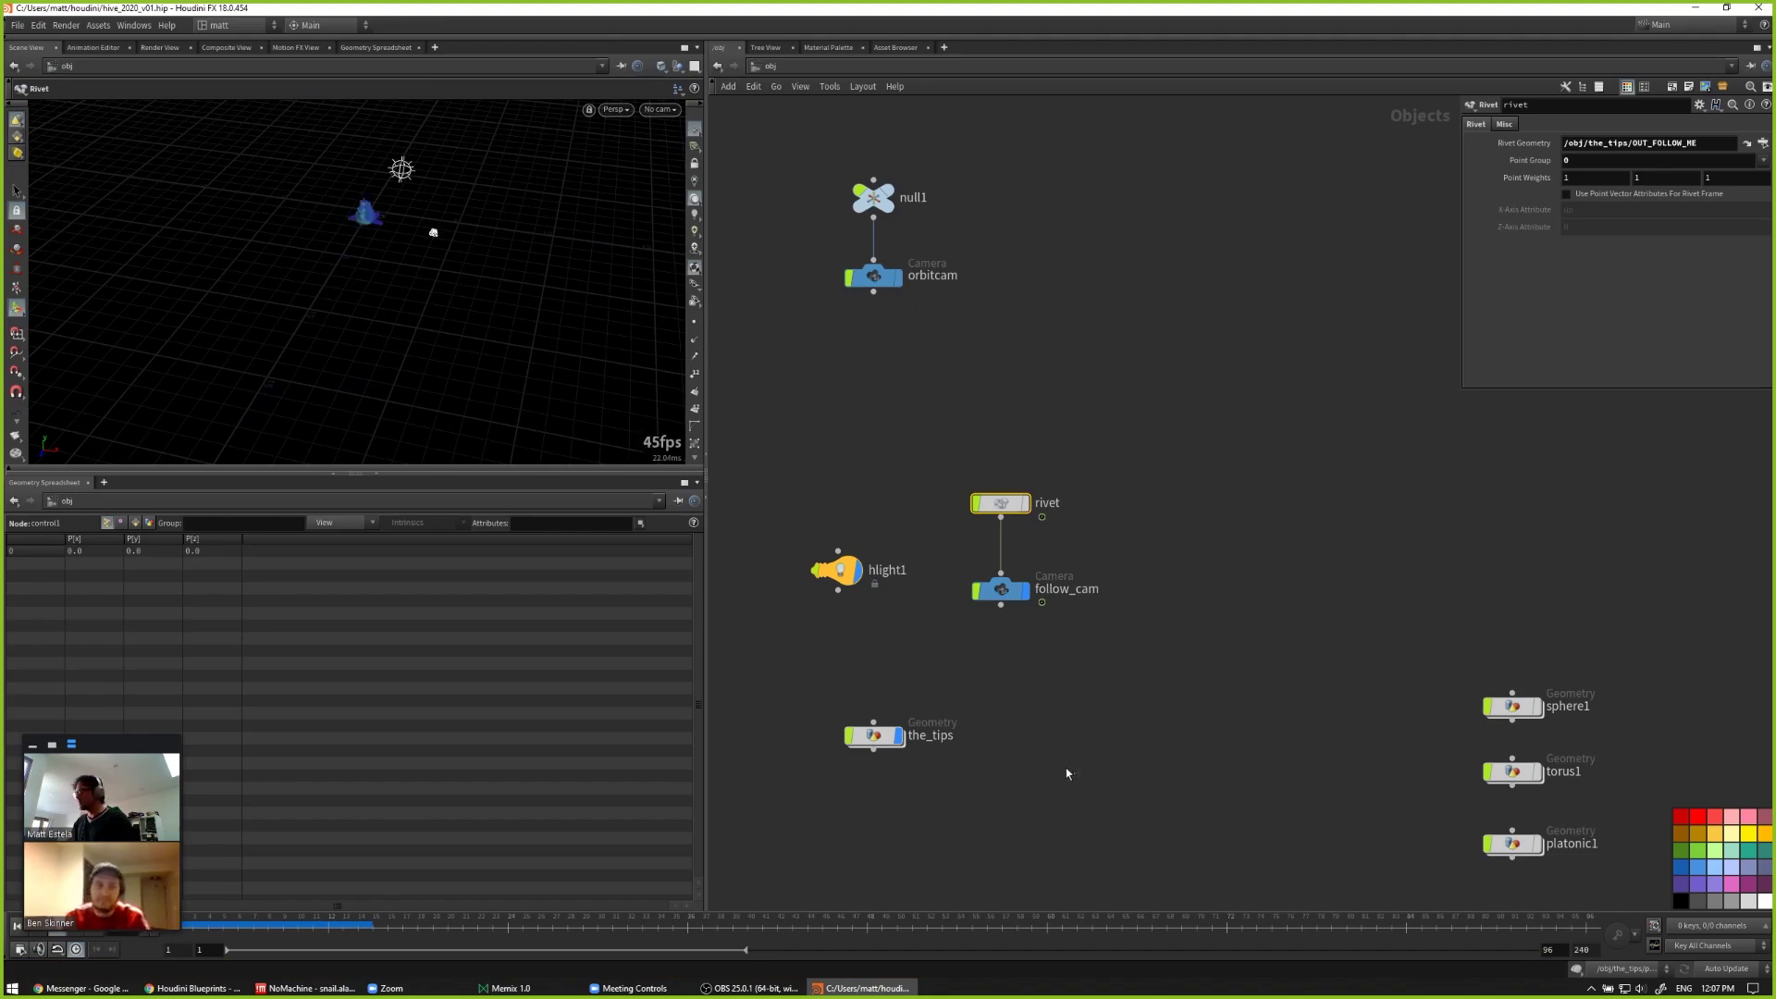
pyautogui.moveTo(1066, 773); pyautogui.dragTo(1060, 693, button='middle')
pyautogui.press('i')
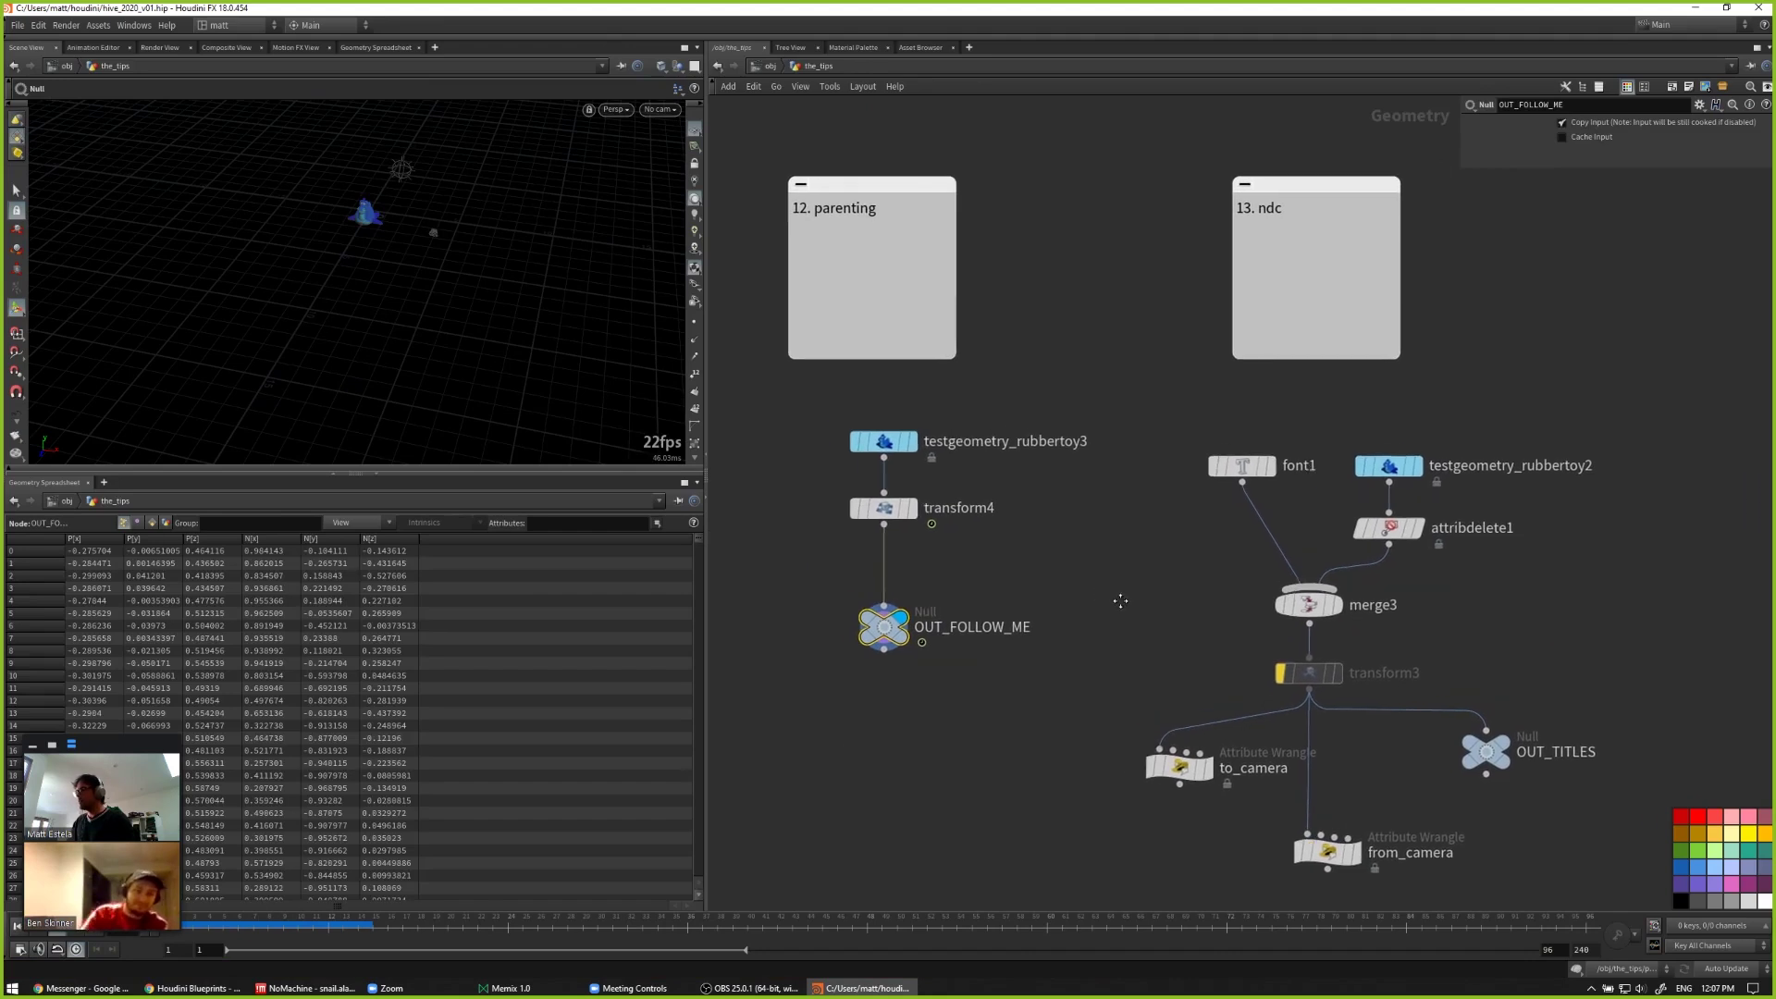
# Step: Pan and zoom the network to frame the '13. ndc' and '14 object merge wildcard' notes
pyautogui.moveTo(1120, 601); pyautogui.dragTo(685, 678, button='middle')
pyautogui.scroll(-5, 1351, 635)
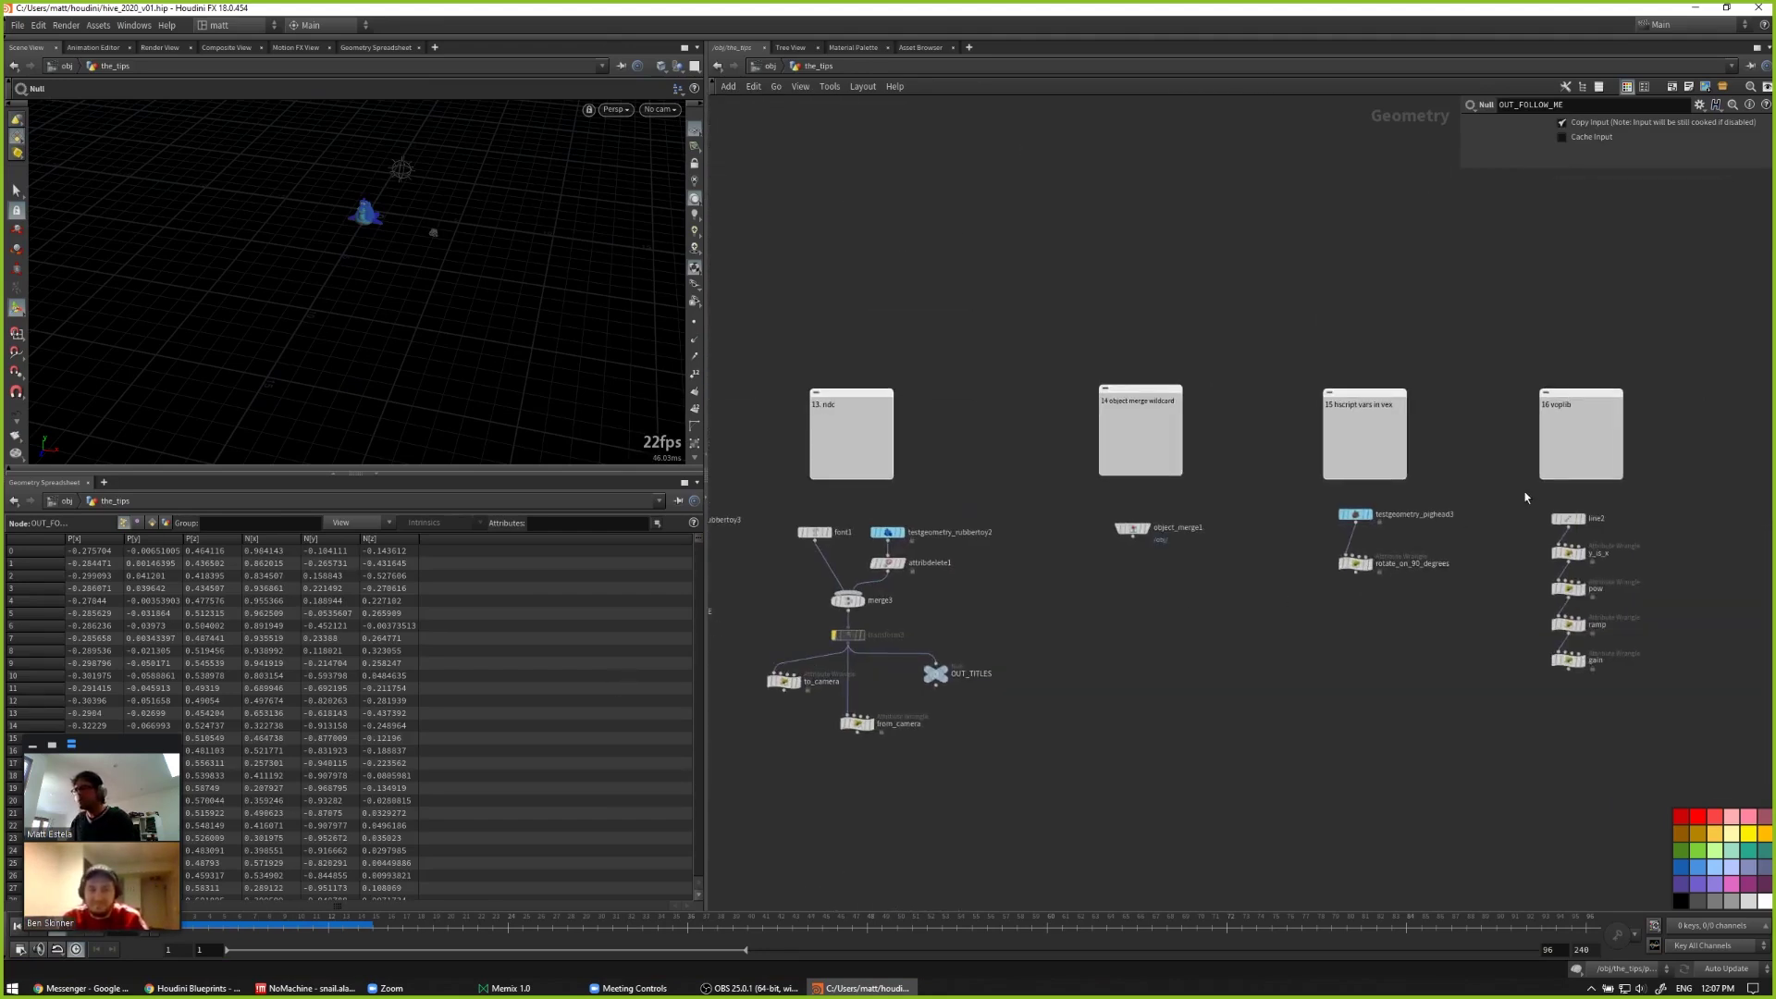
pyautogui.moveTo(1526, 497); pyautogui.dragTo(1015, 639, button='middle')
pyautogui.scroll(4, 1091, 586)
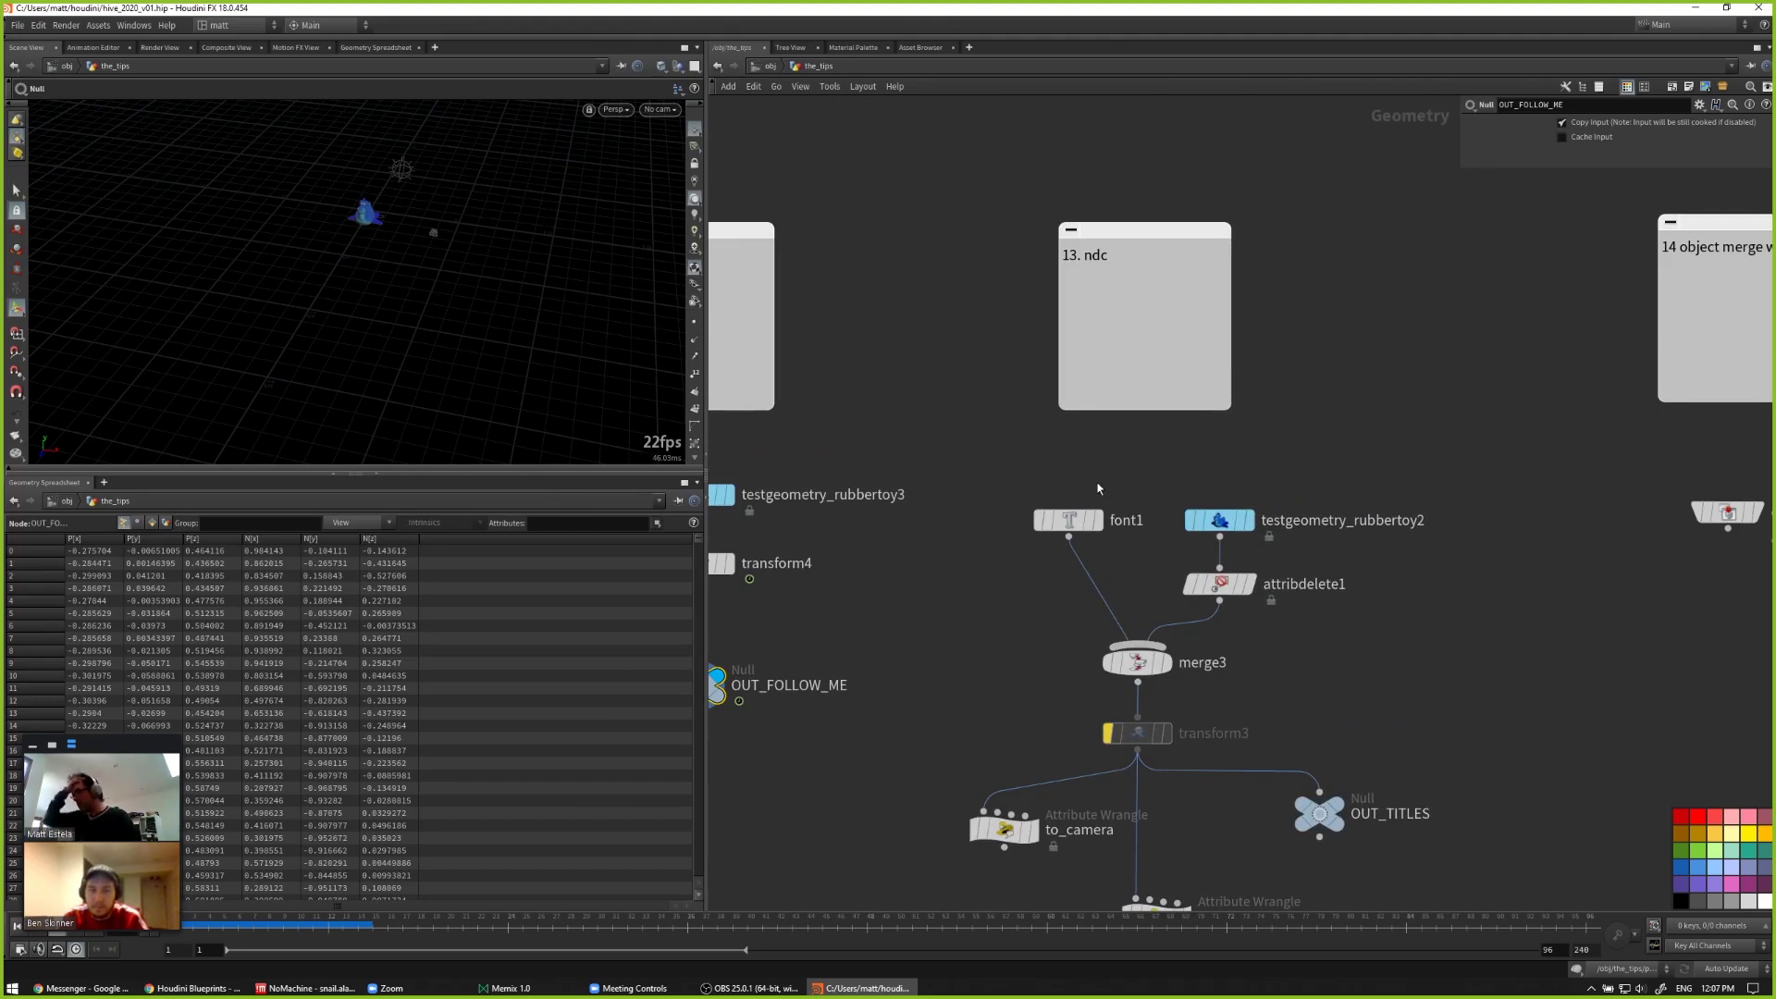
pyautogui.moveTo(1006, 632); pyautogui.dragTo(885, 654, button='middle')
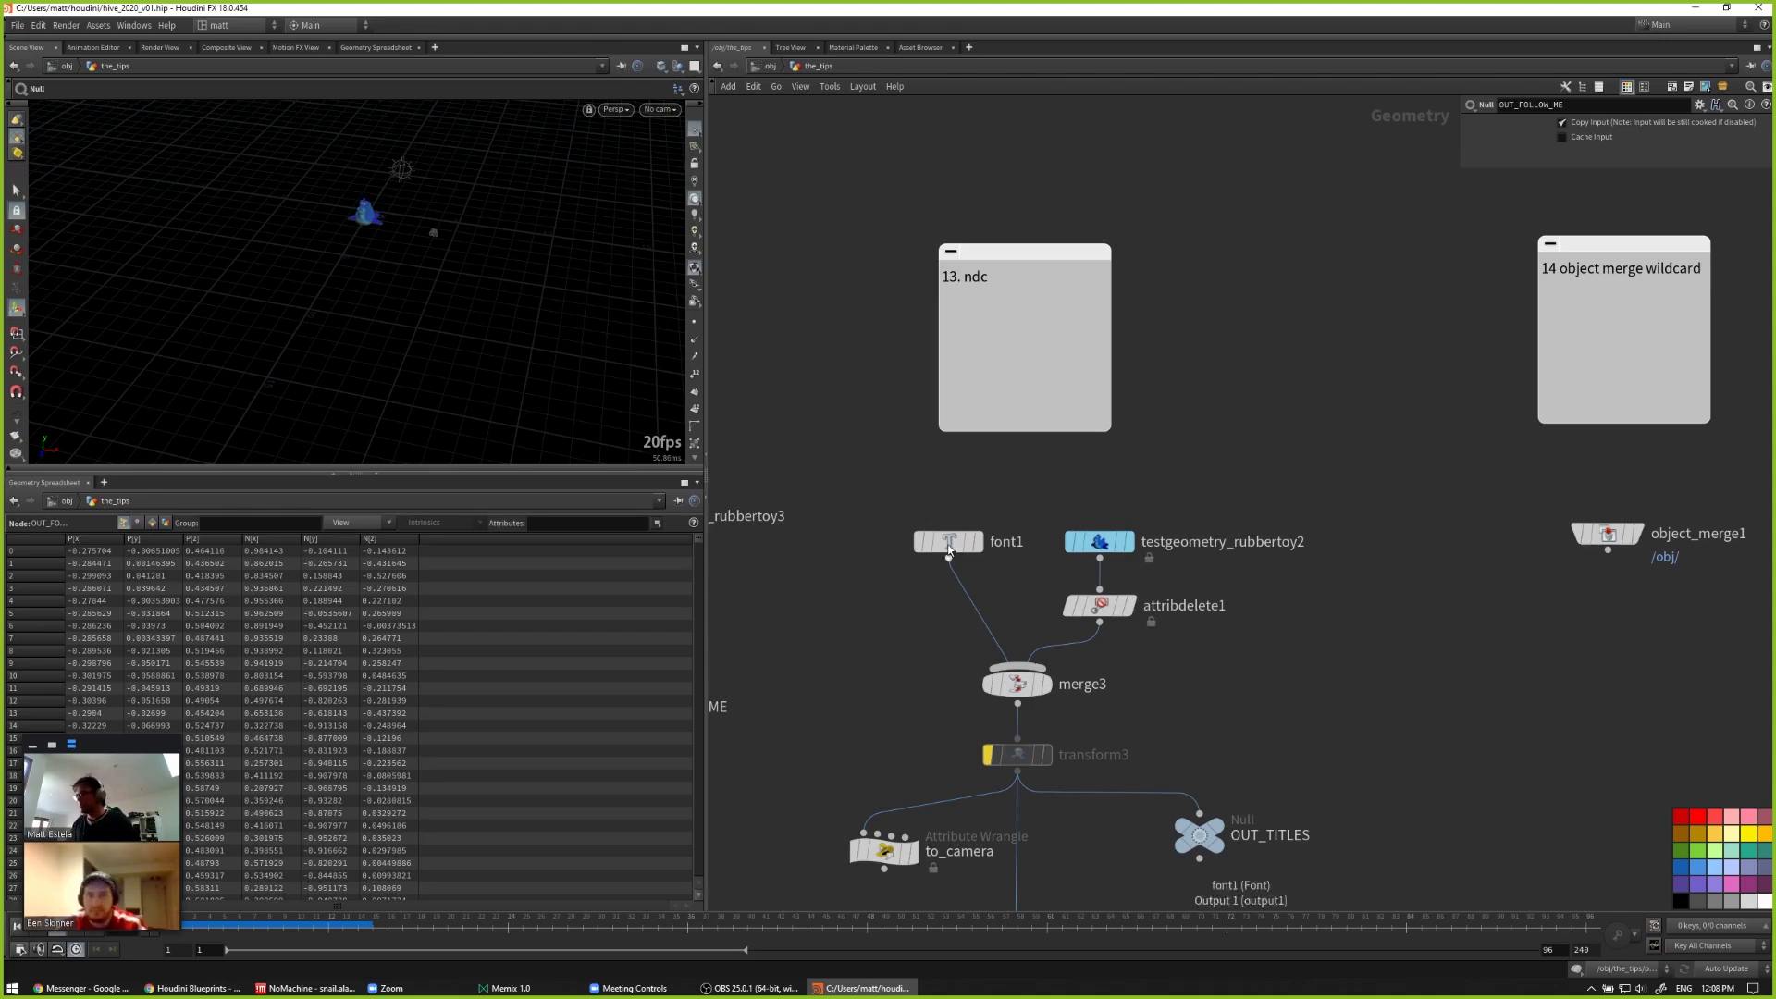
# Step: Select merge3 and frame the title text and rubber toy from a frontal view
pyautogui.click(1013, 685)
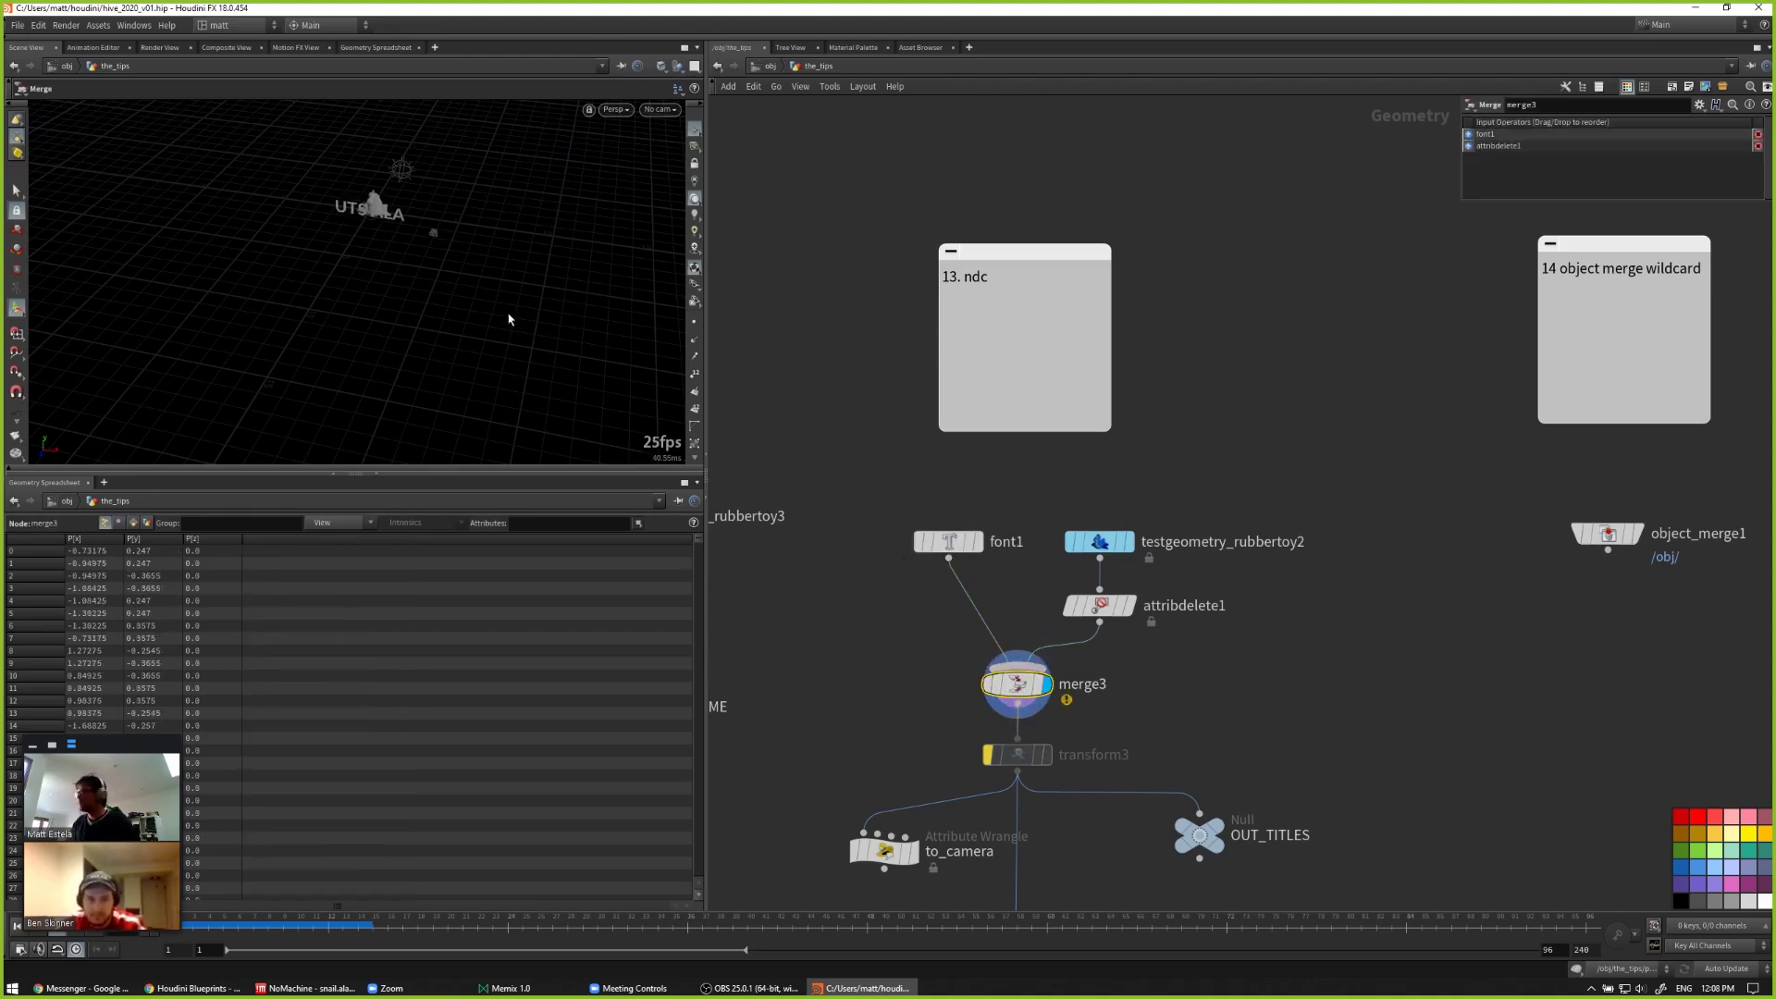
pyautogui.press('Escape')
pyautogui.press('h')
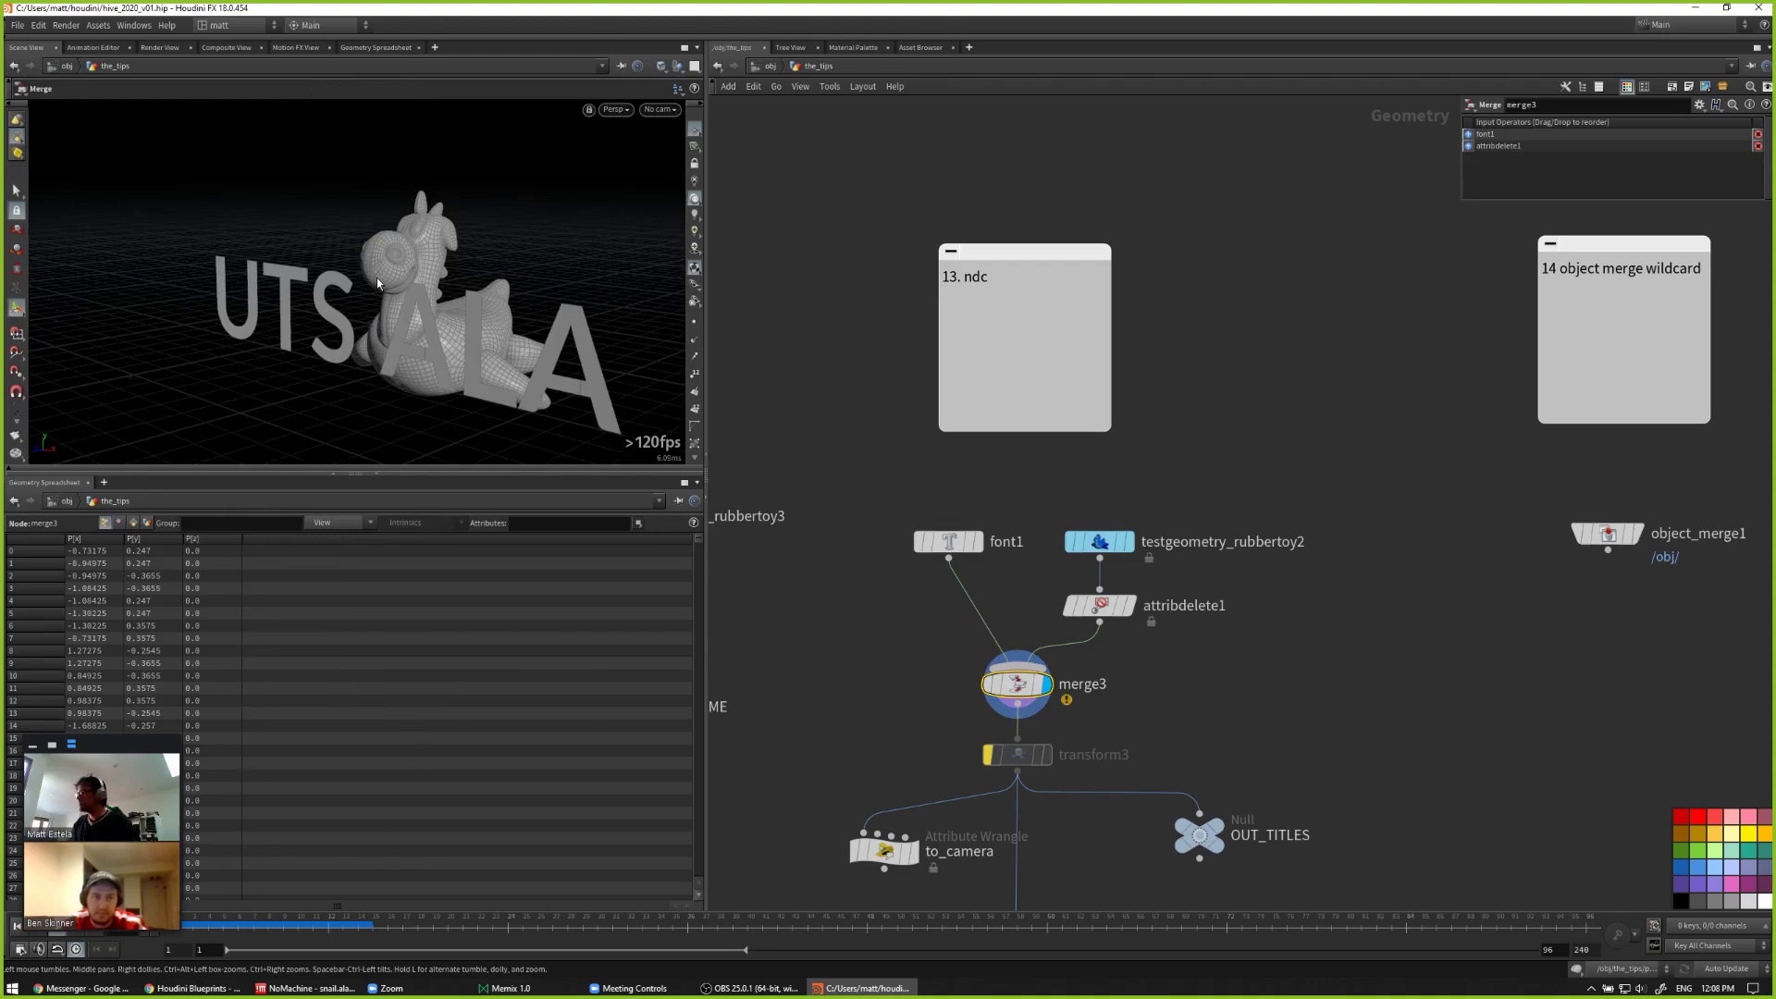
pyautogui.moveTo(397, 315); pyautogui.dragTo(444, 375)
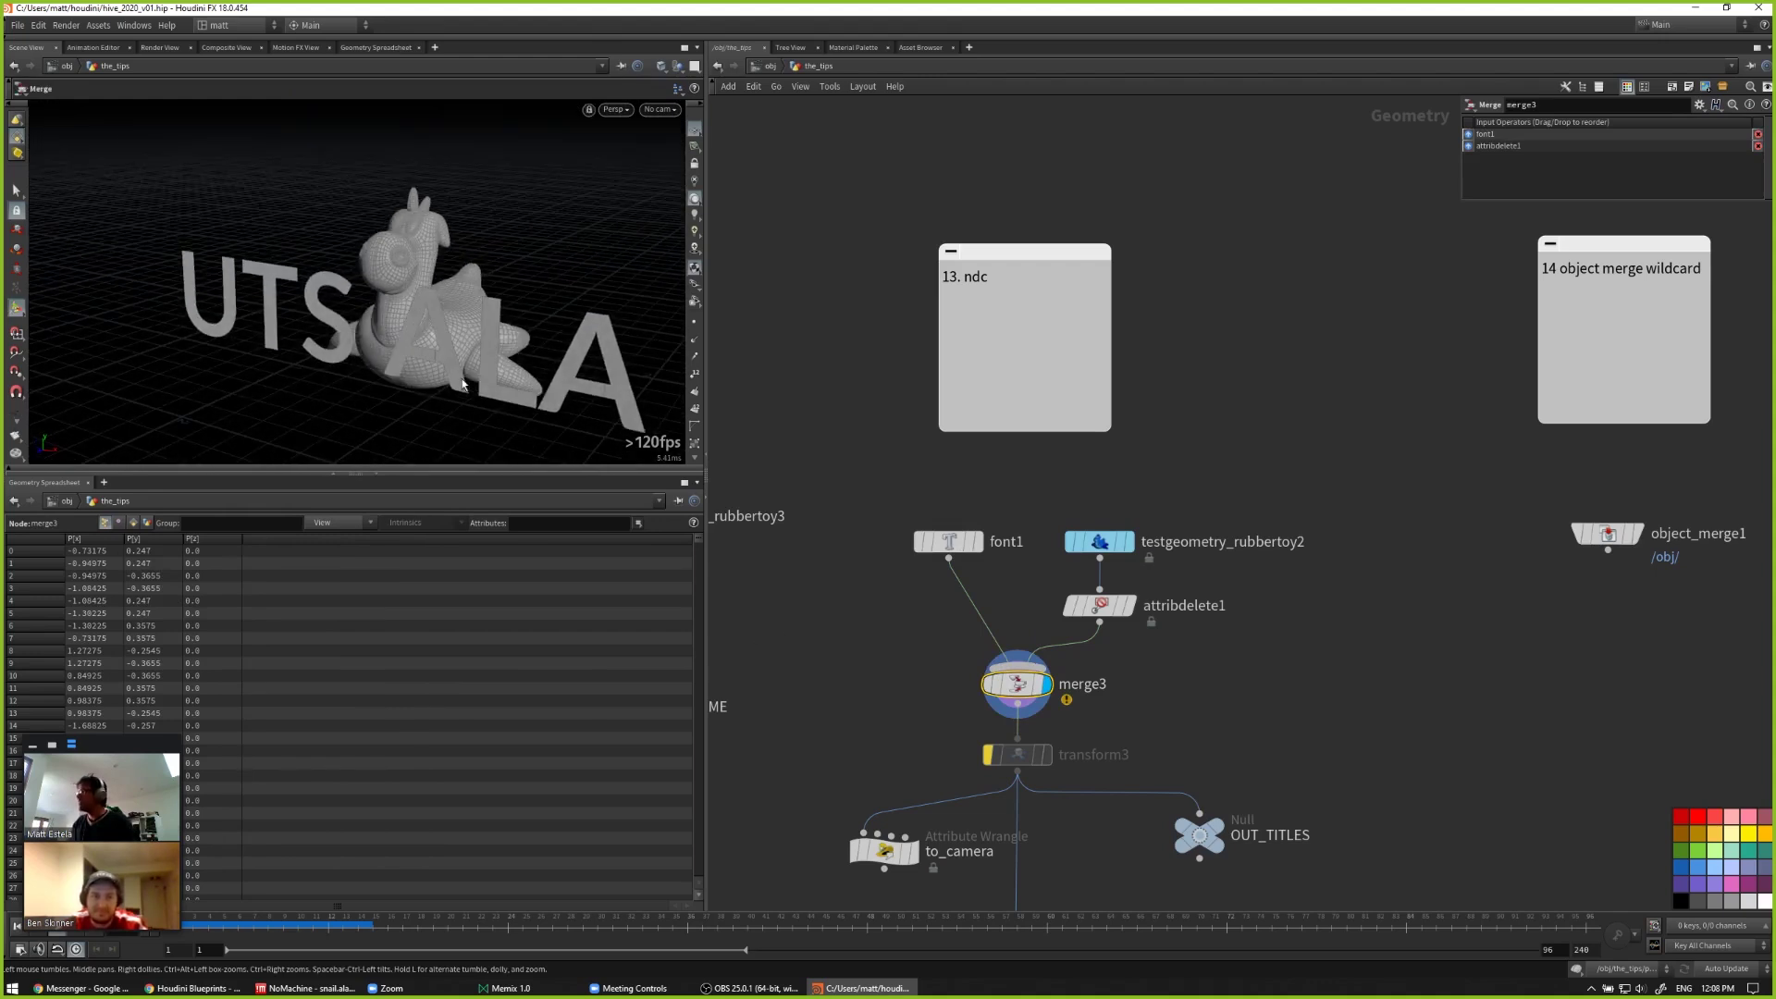
# Step: Select the to_camera wrangle to show its fromNDC VEX code
pyautogui.scroll(-2, 849, 626)
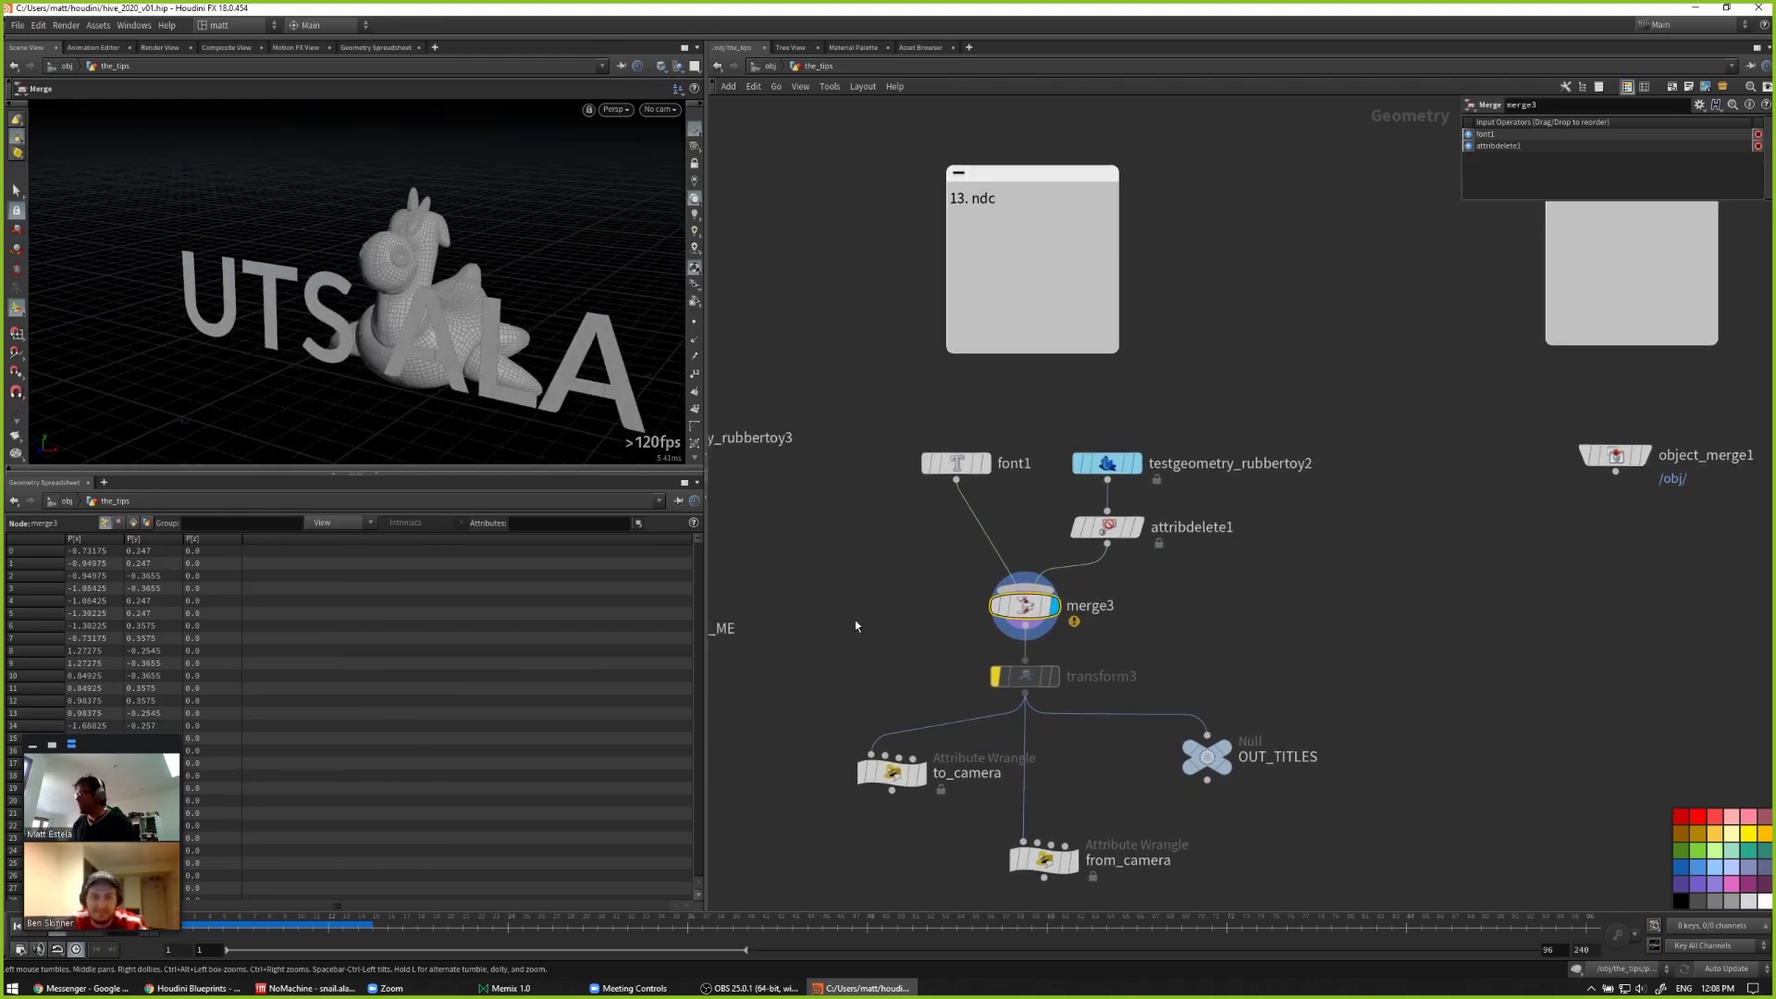
pyautogui.moveTo(857, 617); pyautogui.dragTo(872, 586, button='middle')
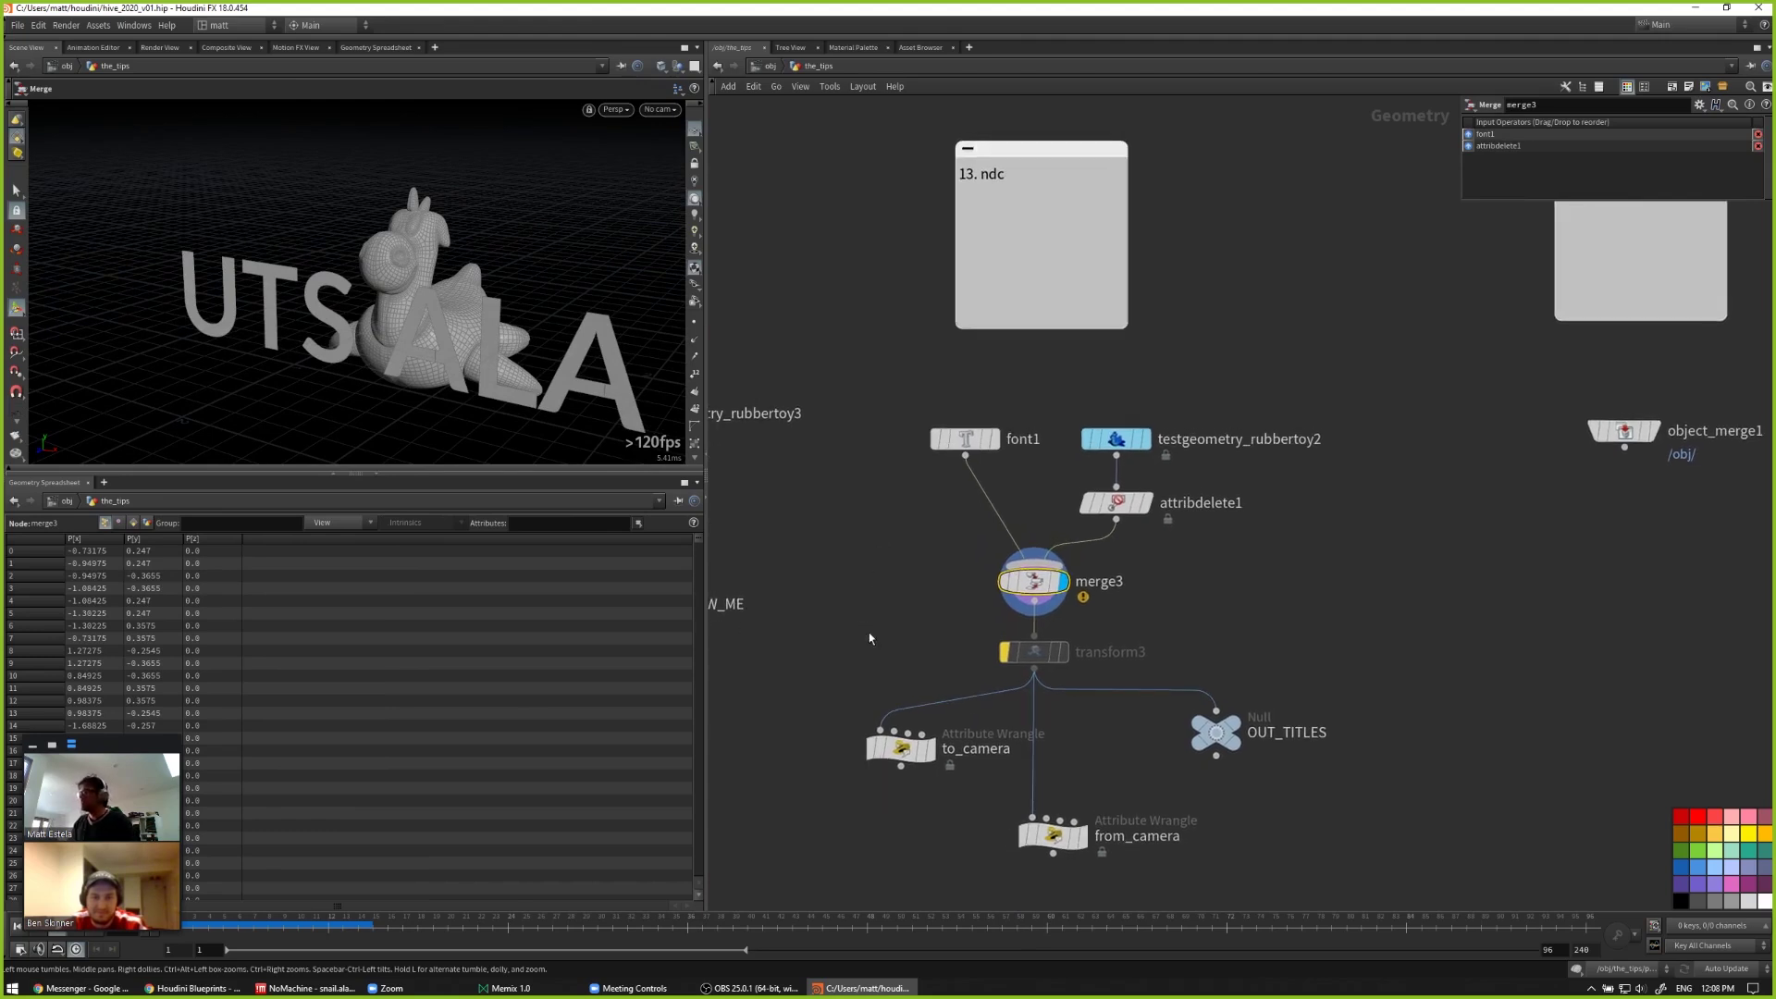
pyautogui.click(902, 747)
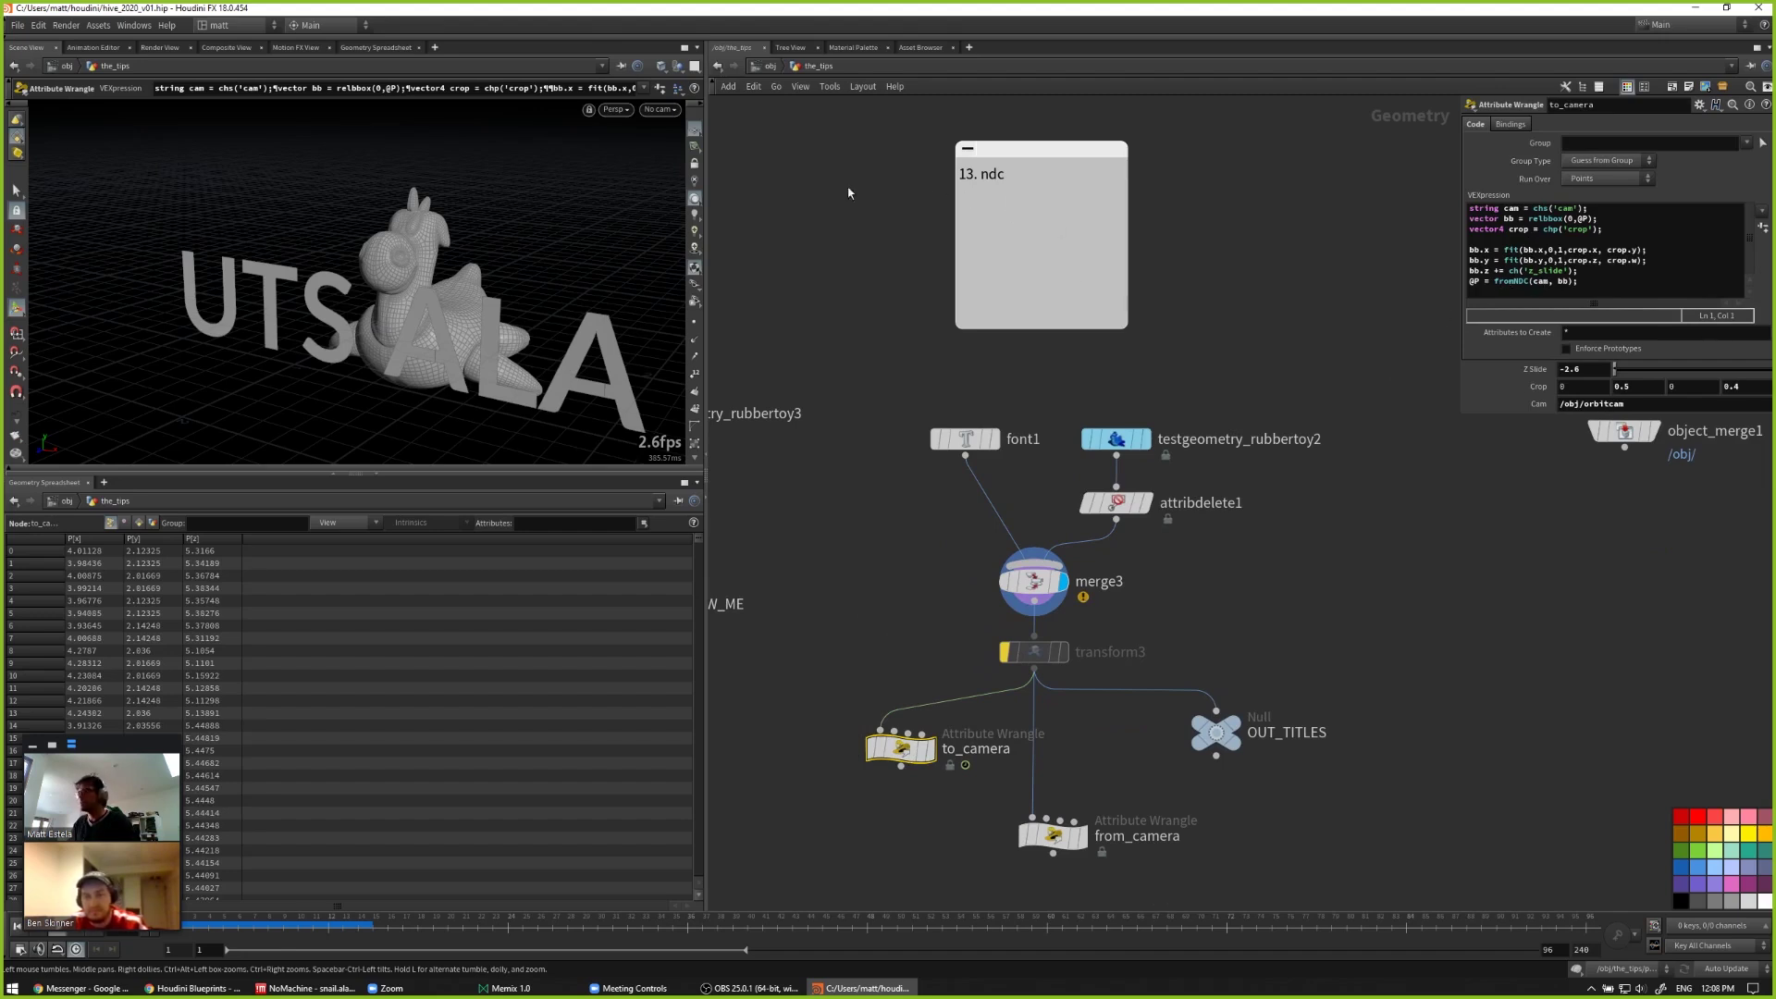
# Step: View through orbitcam, display to_camera, and set its second and fourth Crop values to 1
pyautogui.click(660, 109)
pyautogui.click(672, 191)
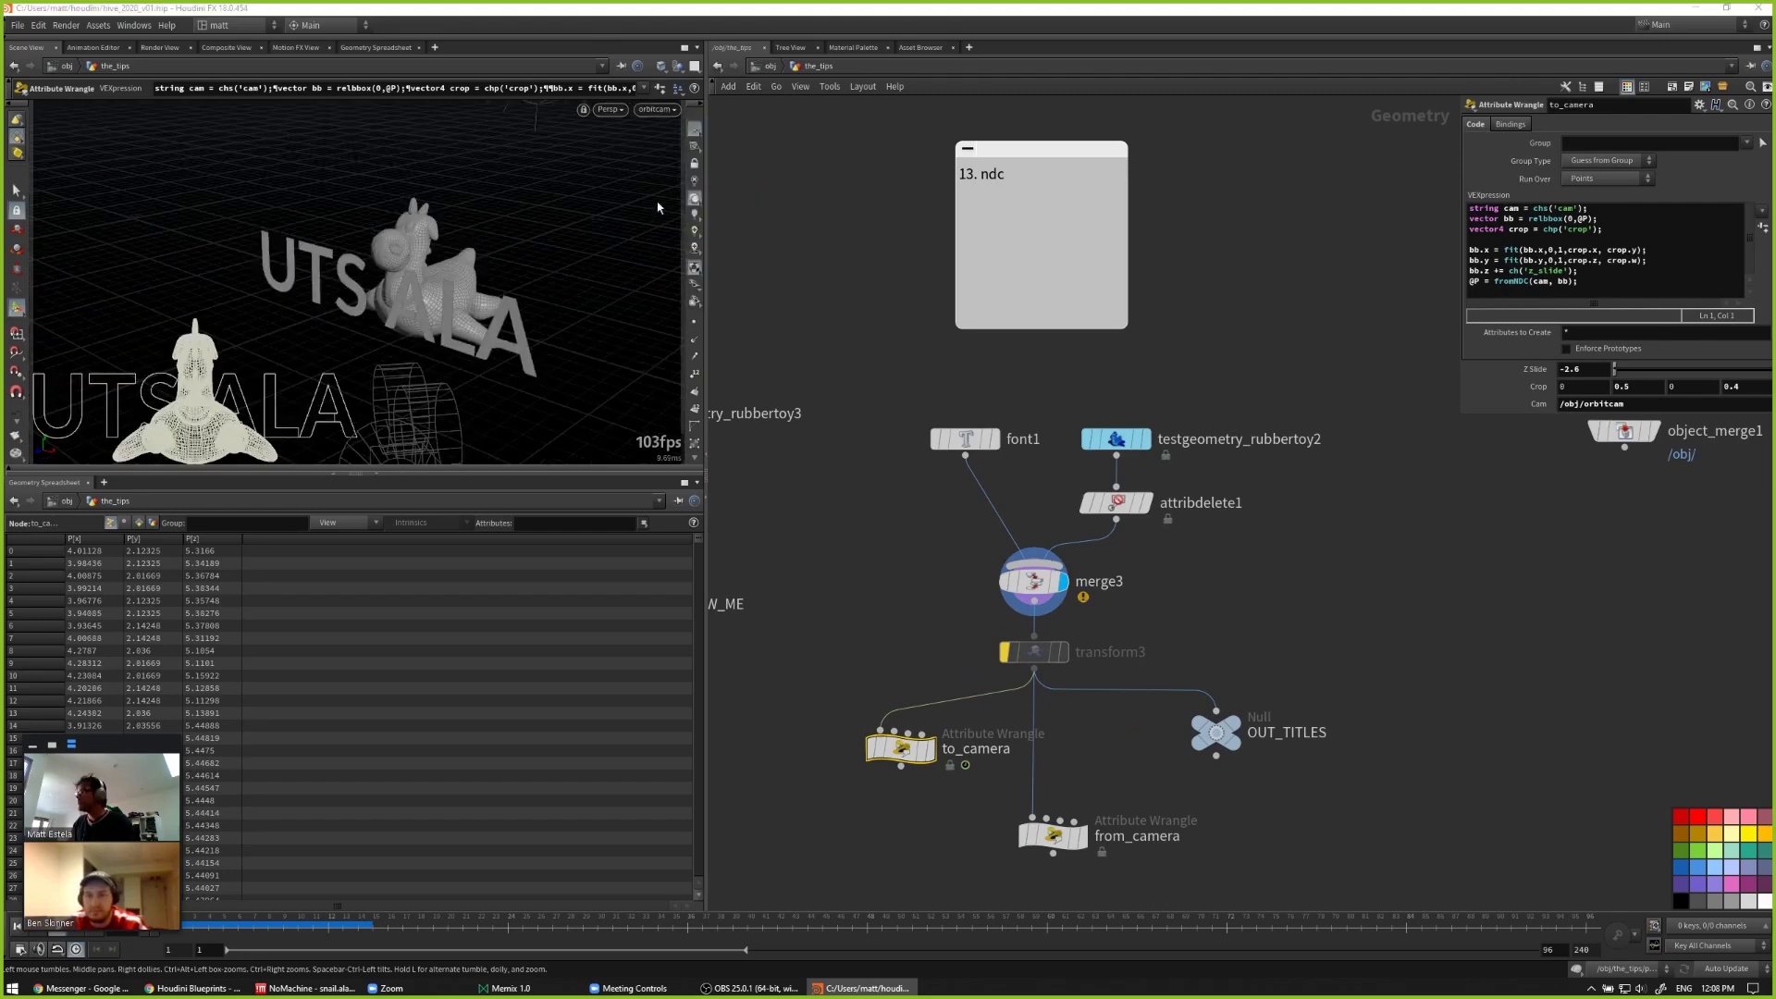
pyautogui.click(928, 747)
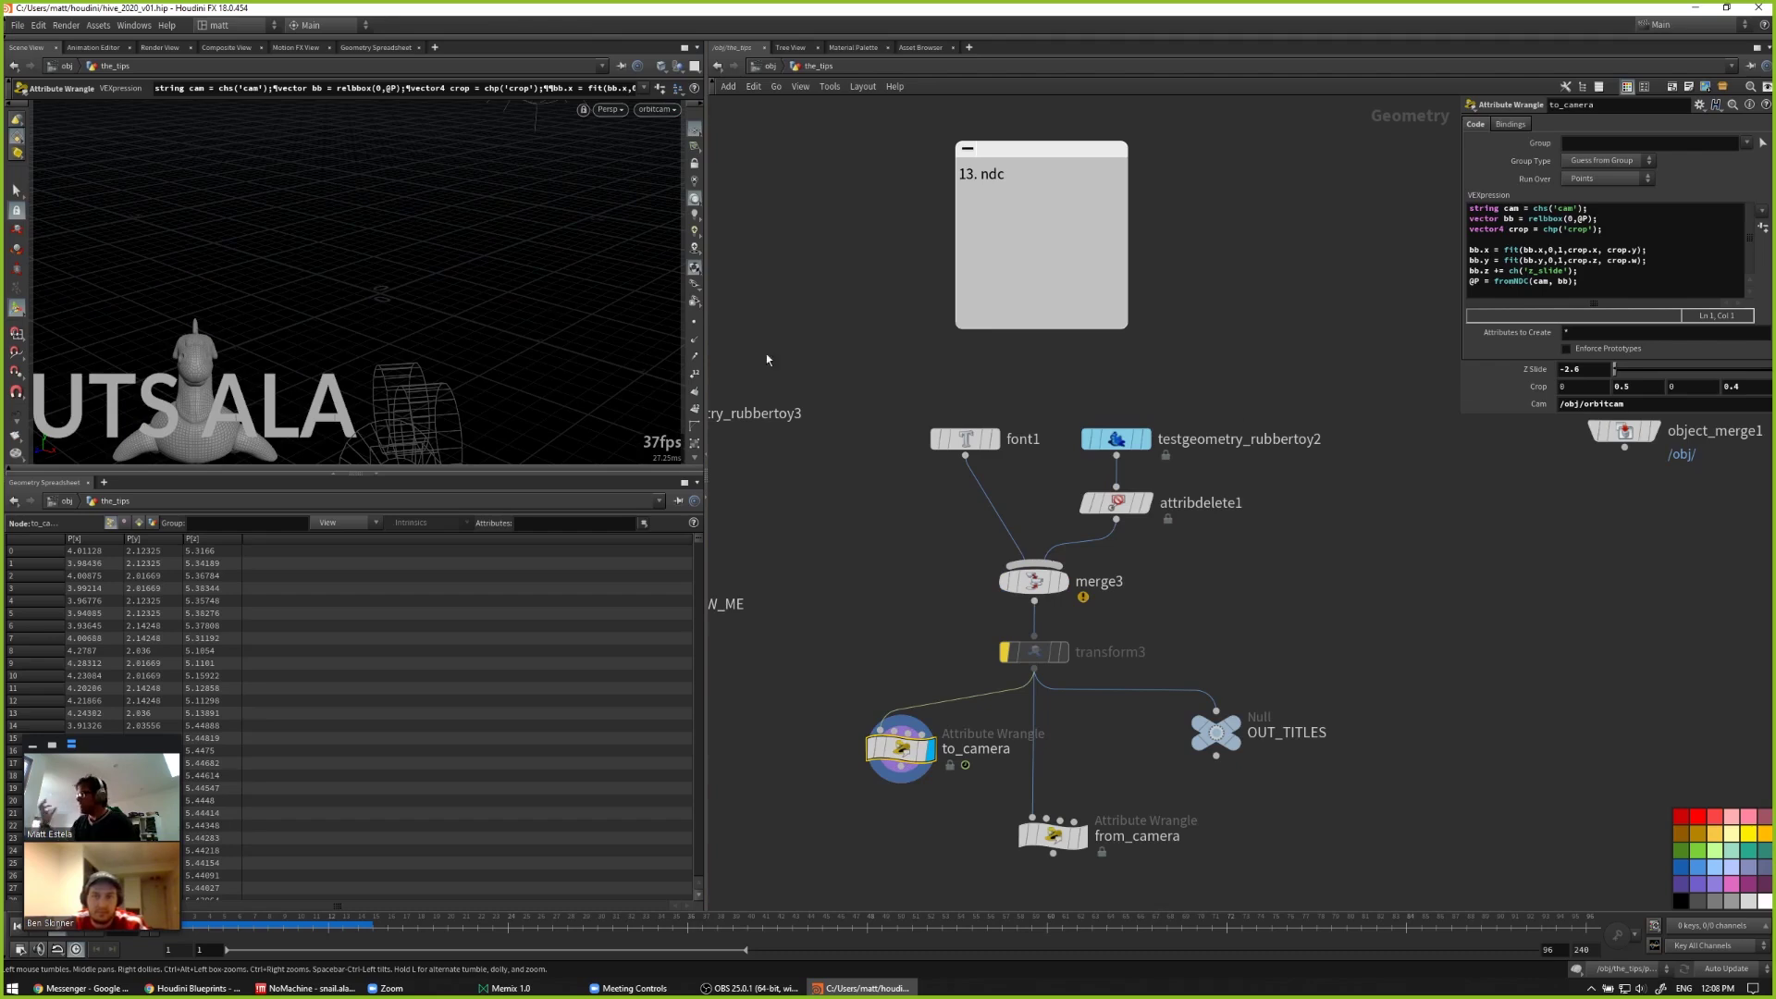
pyautogui.doubleClick(1637, 387)
pyautogui.write('1')
pyautogui.press('Tab')
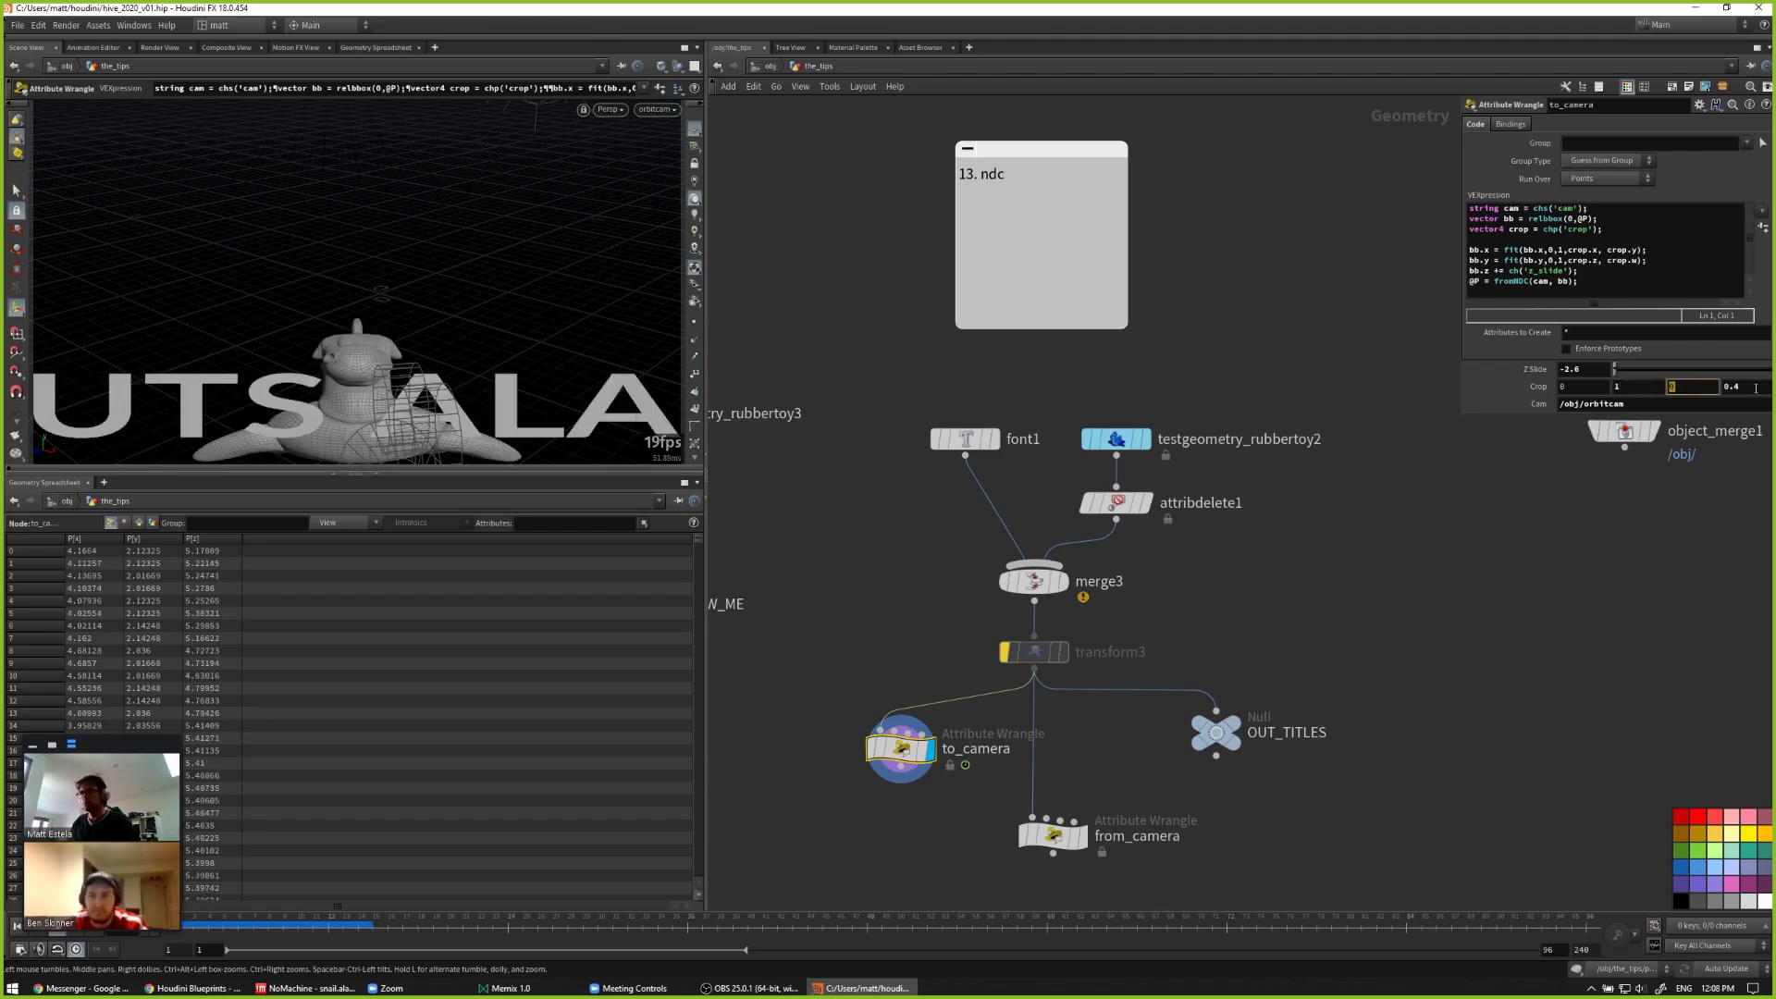
pyautogui.press('Tab')
pyautogui.write('1')
pyautogui.press('Tab')
pyautogui.click(858, 532)
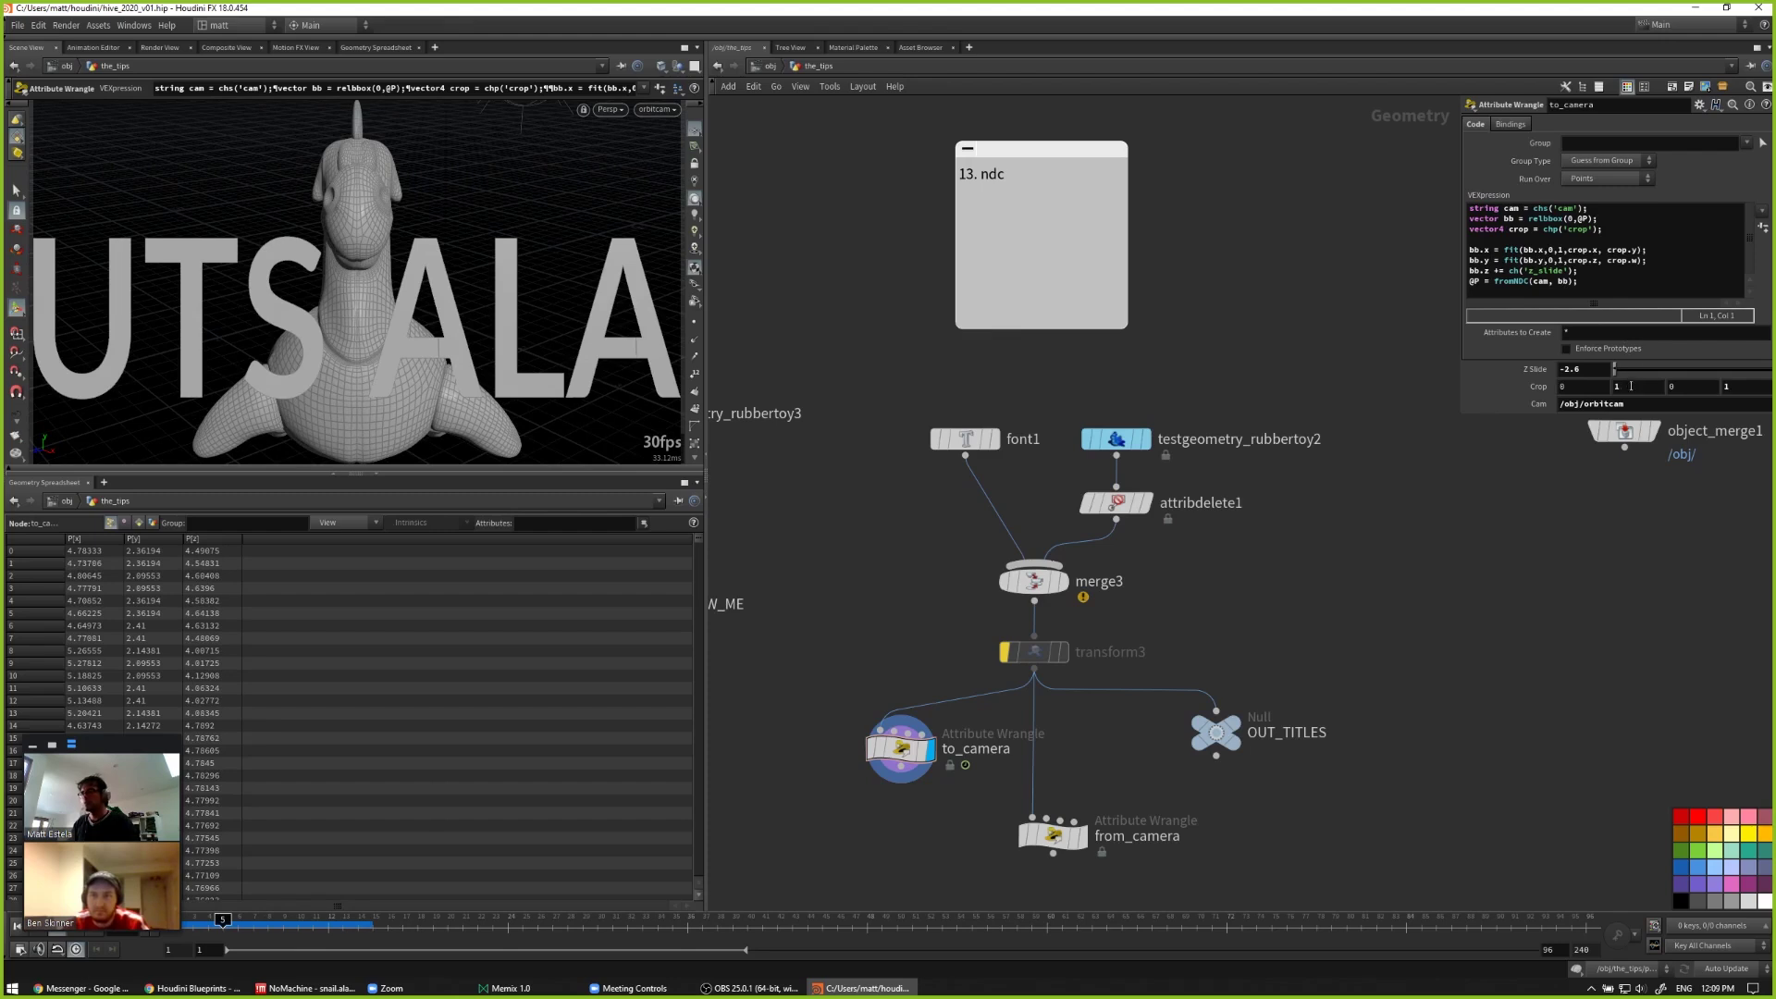
# Step: Lower the second and fourth Crop values to 0.4, then display merge3's output
pyautogui.moveTo(1631, 386); pyautogui.dragTo(1572, 396, button='middle')
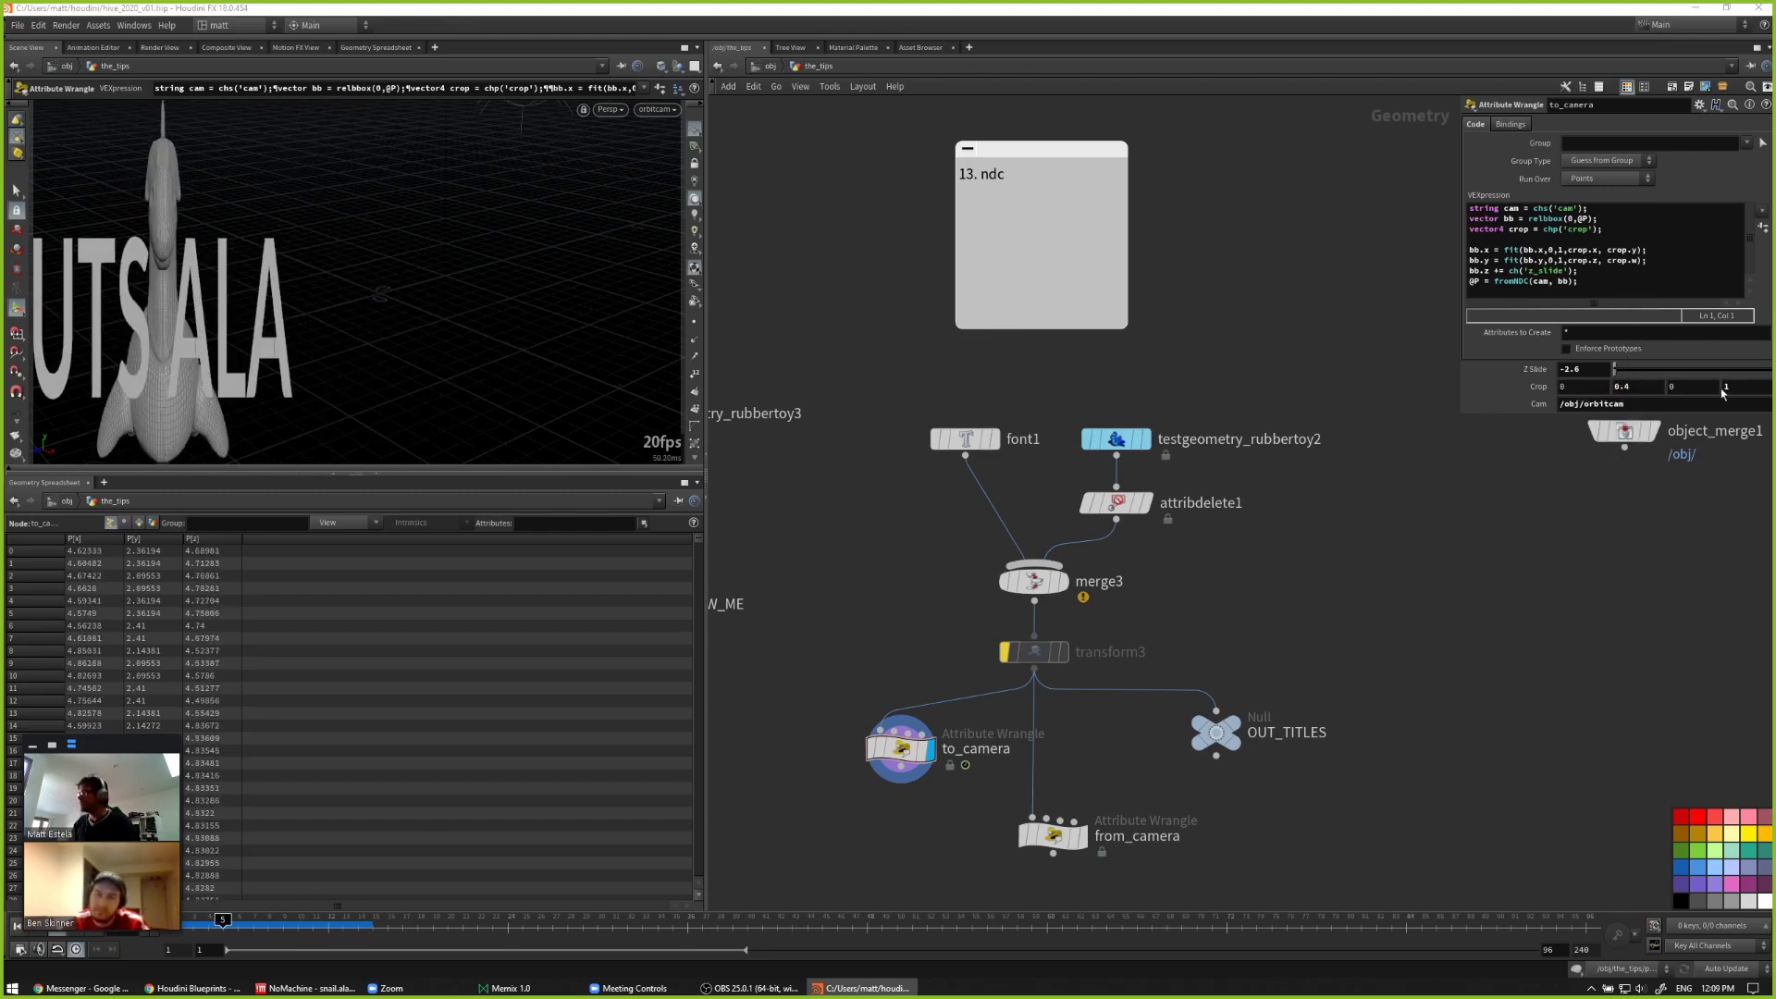
pyautogui.moveTo(1736, 392); pyautogui.dragTo(1614, 392, button='middle')
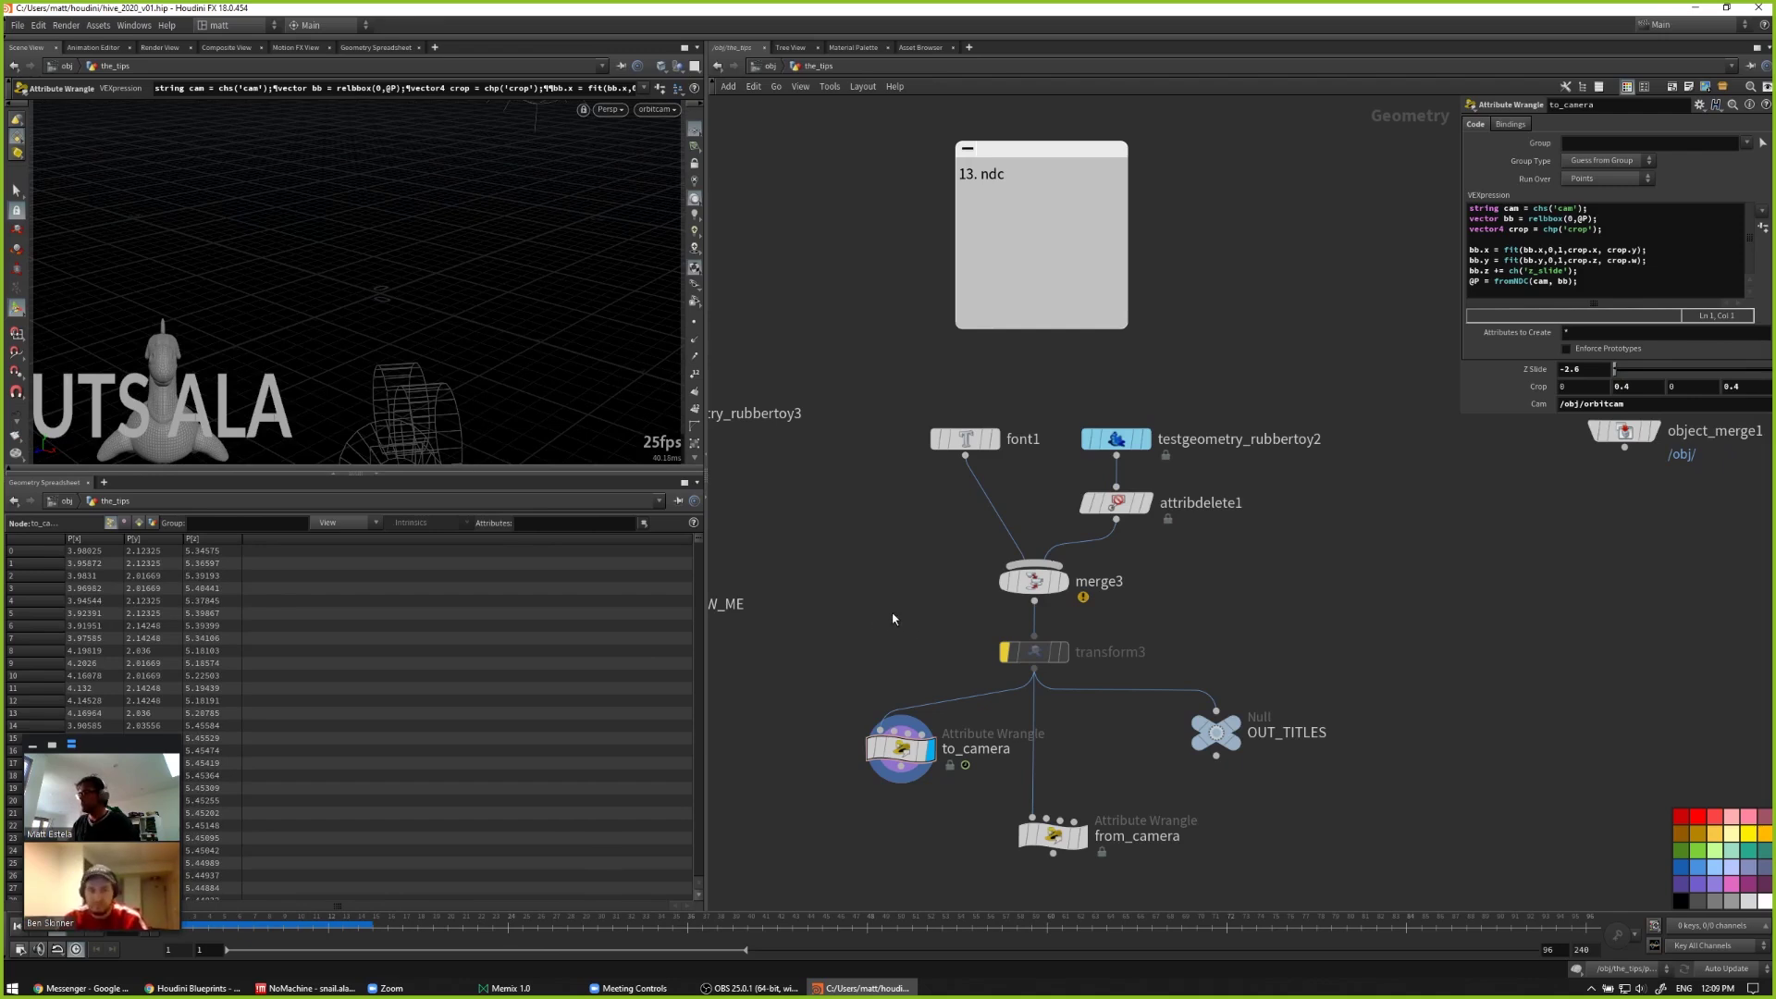
pyautogui.click(1061, 581)
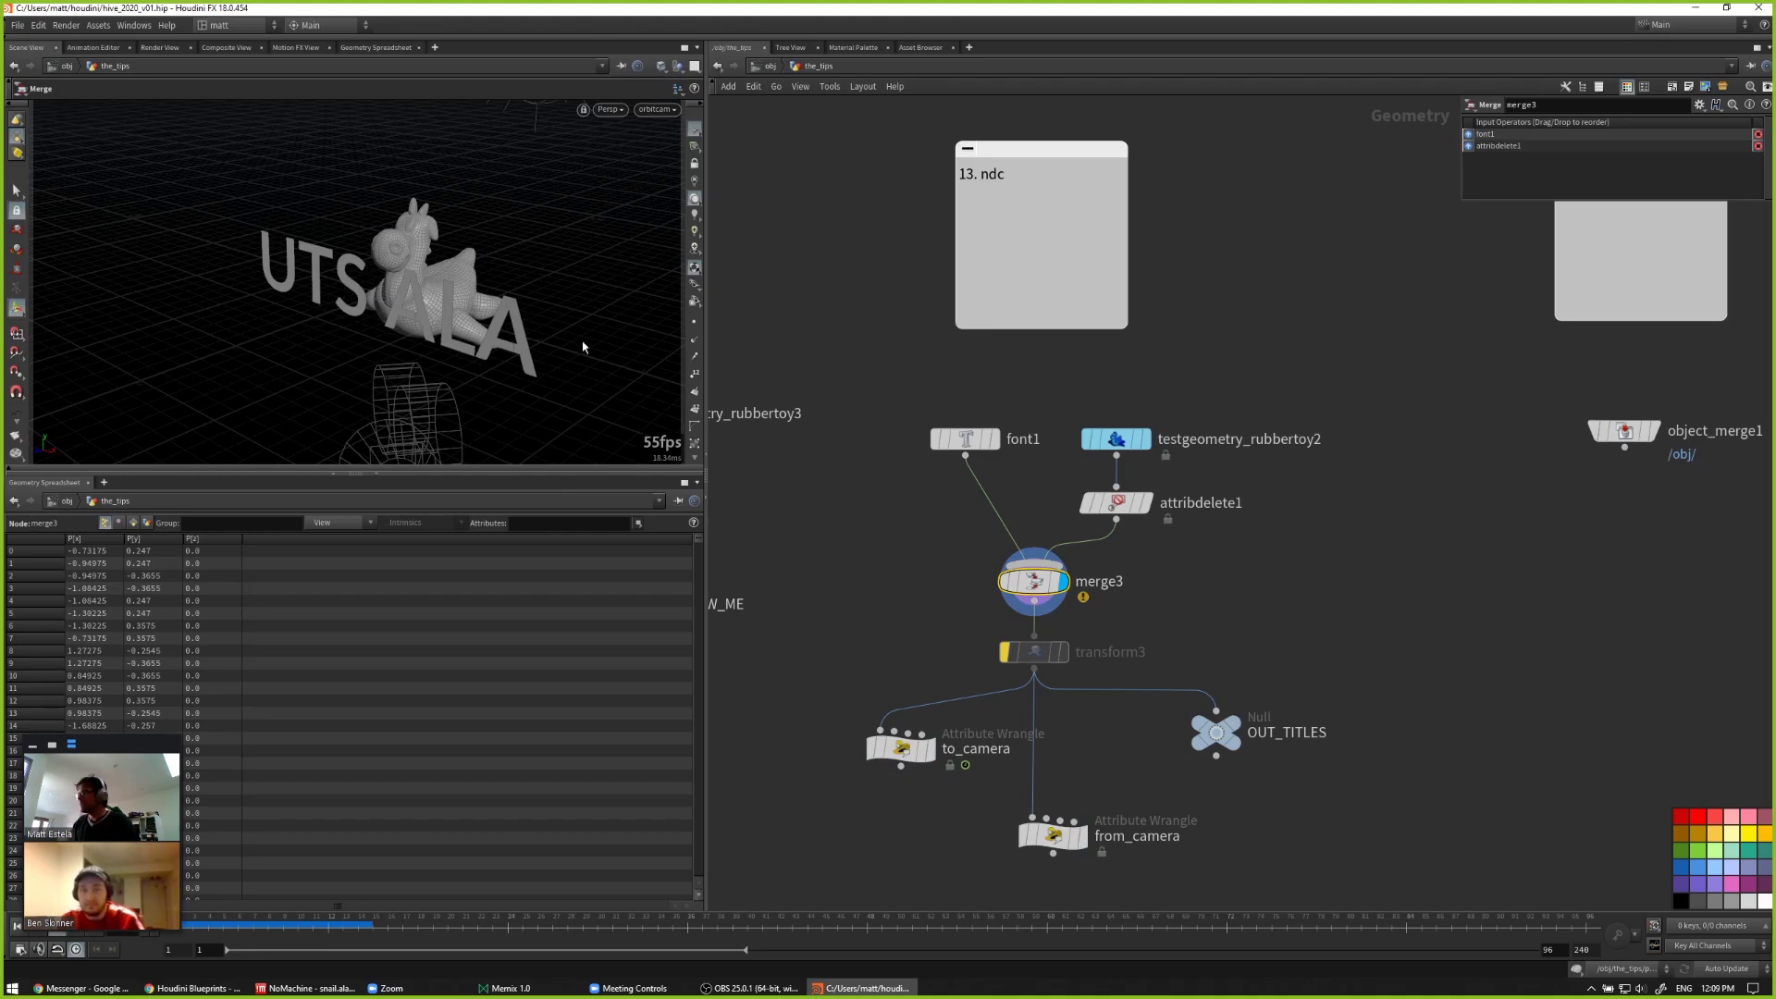
pyautogui.moveTo(587, 349); pyautogui.dragTo(614, 421)
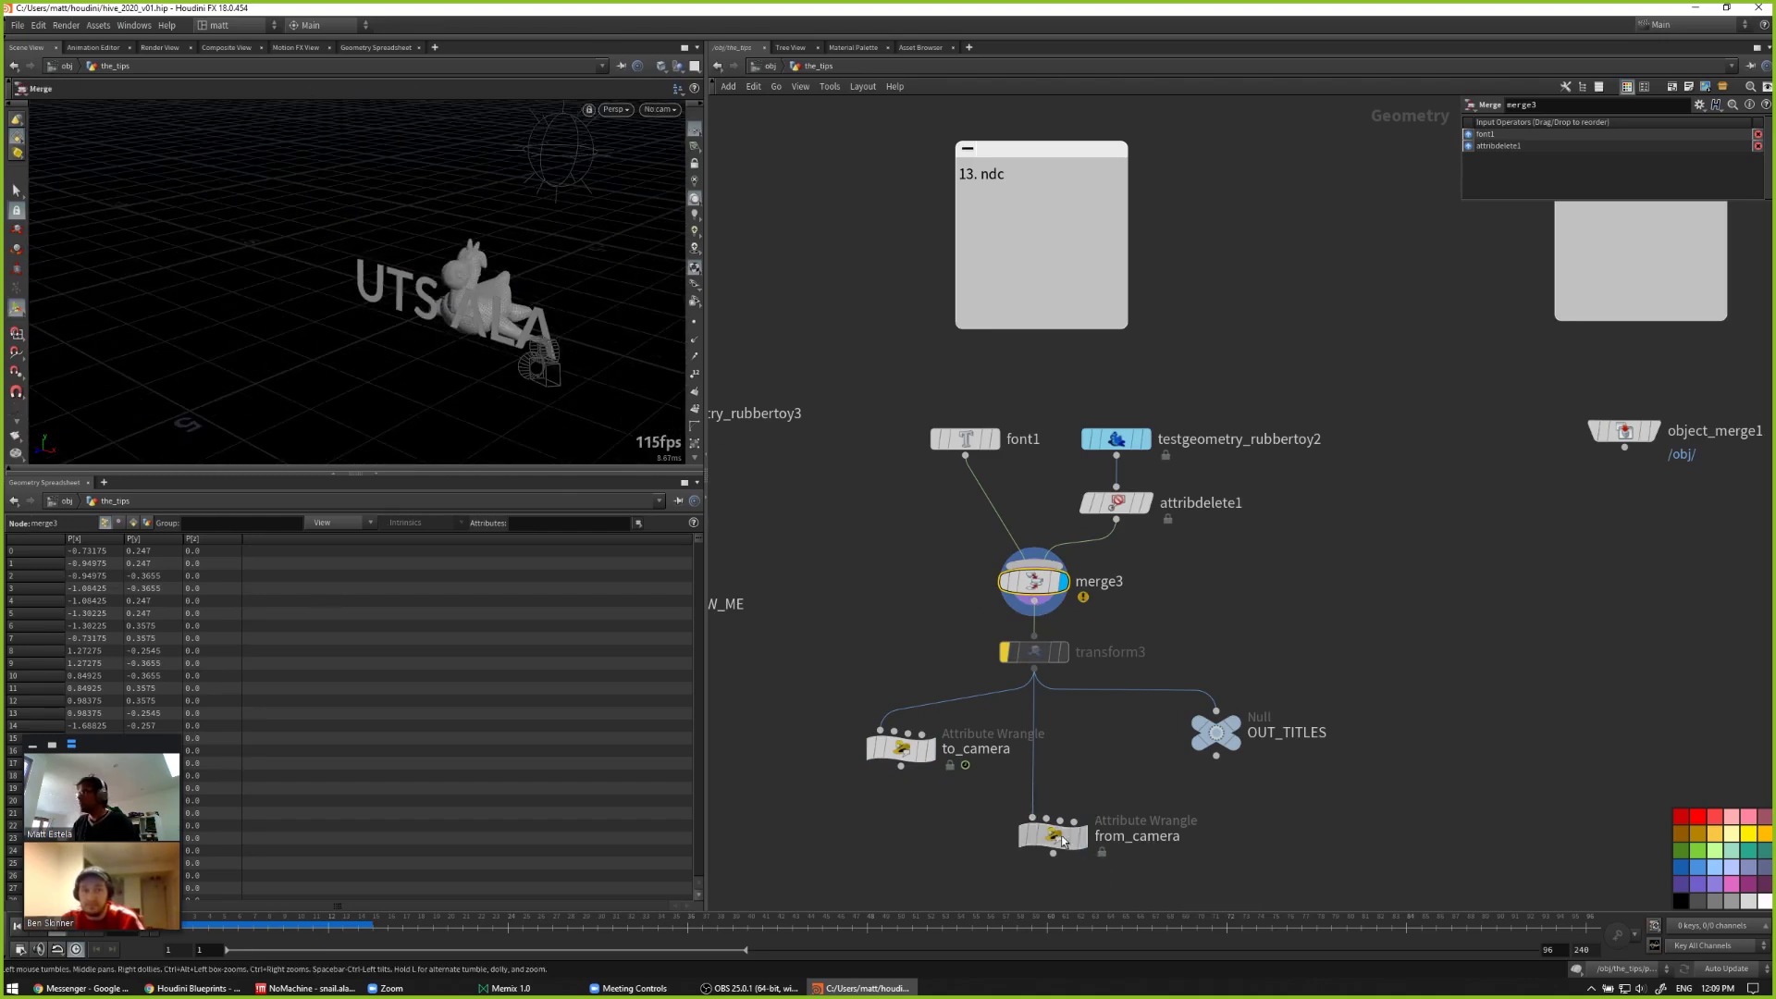
# Step: Display from_camera, tumble around the projected geometry, and scrub from frame 5 to 41
pyautogui.click(1062, 837)
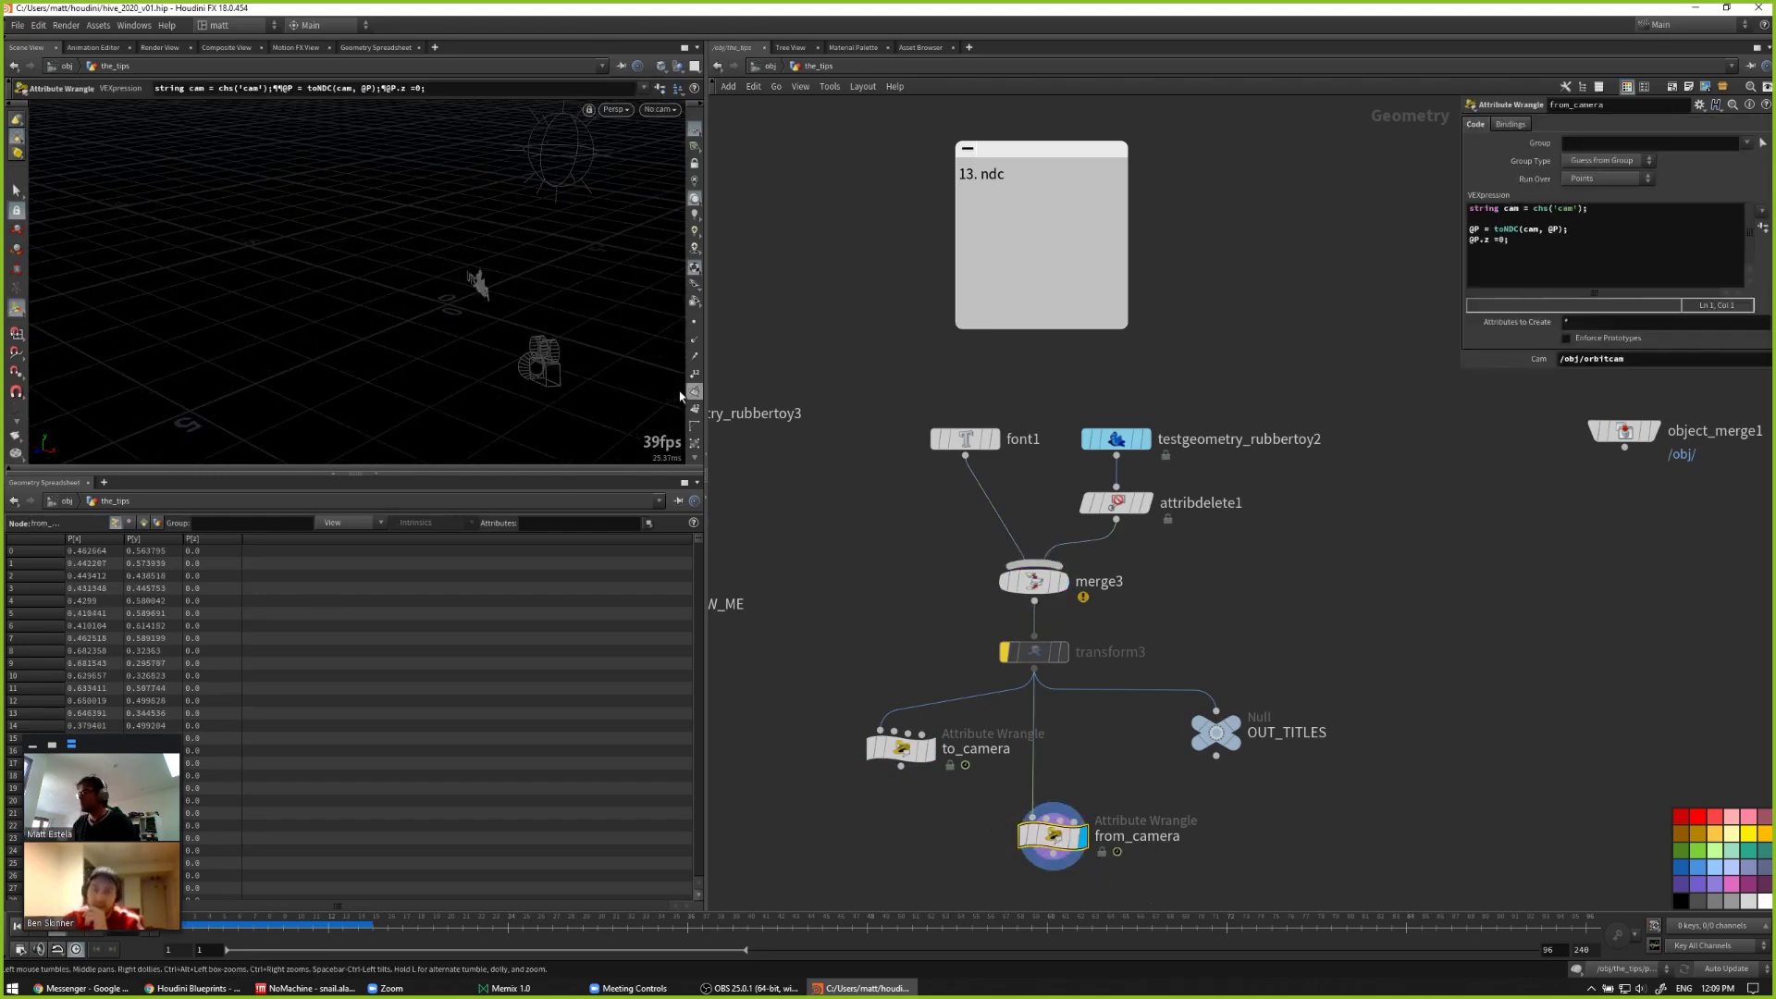
pyautogui.press('Escape')
pyautogui.moveTo(408, 294); pyautogui.dragTo(463, 287)
pyautogui.press('Return')
pyautogui.moveTo(225, 930)
pyautogui.mouseDown()
pyautogui.moveTo(806, 872)
pyautogui.moveTo(1152, 869)
pyautogui.moveTo(477, 874)
pyautogui.mouseUp()
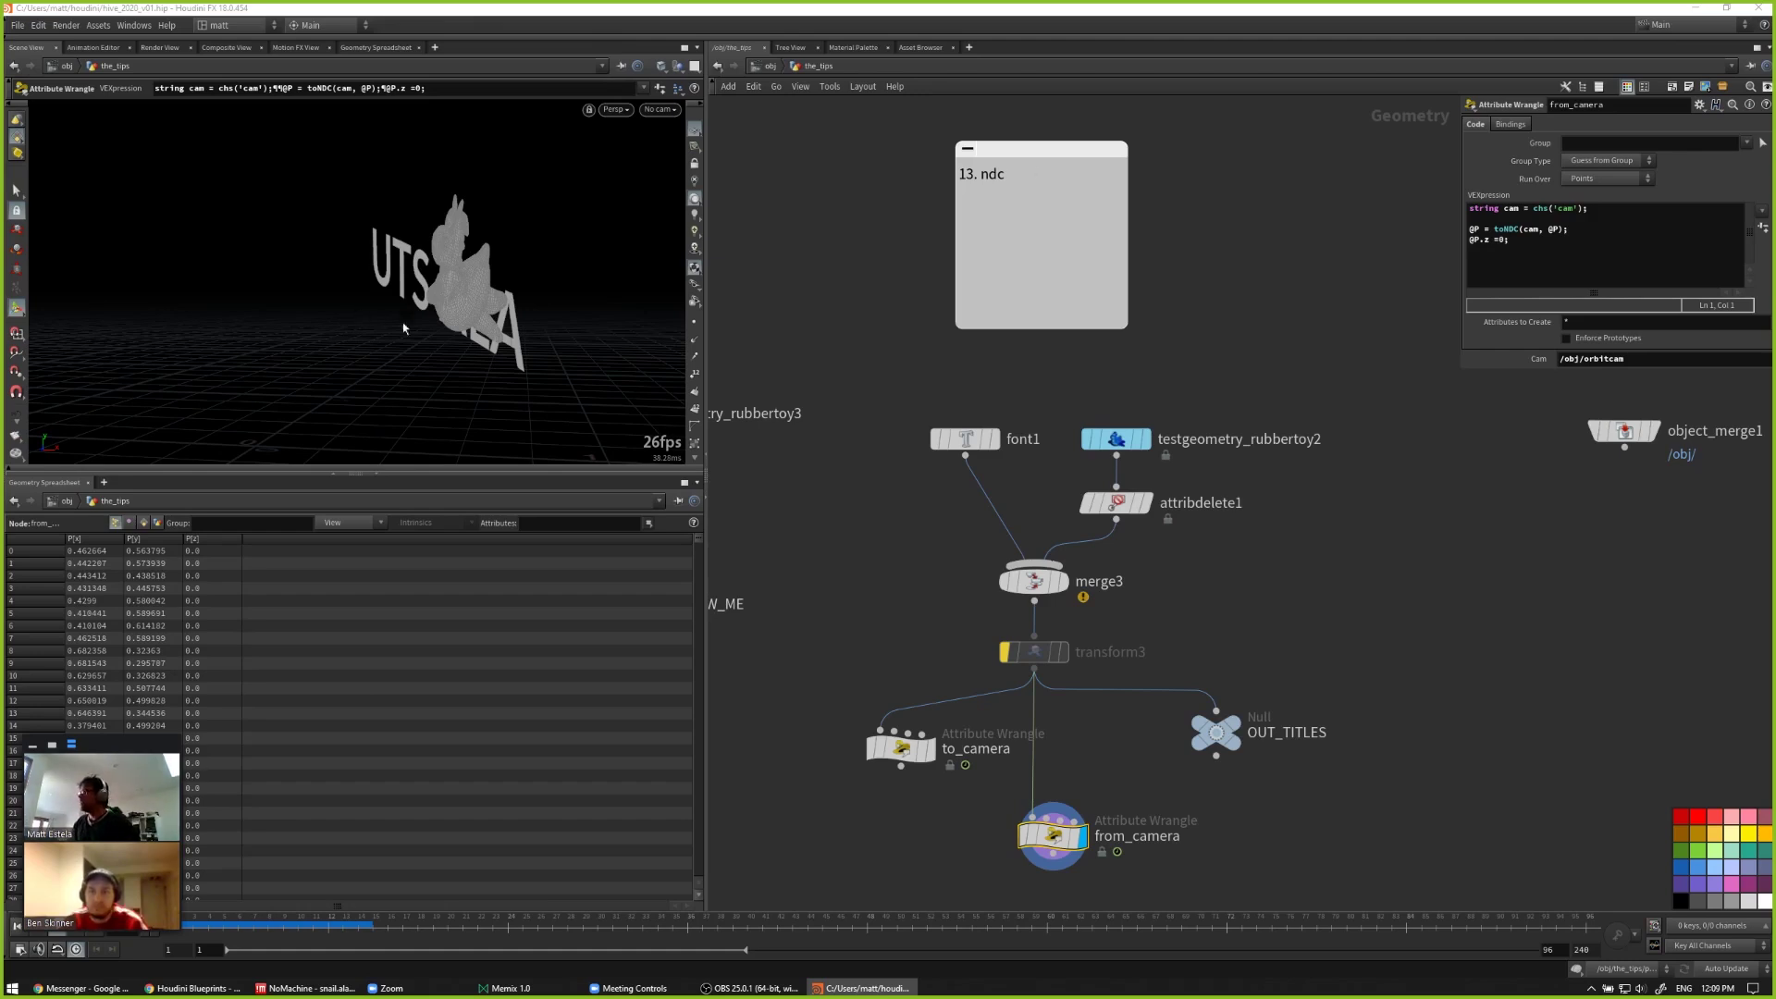
pyautogui.press('Escape')
pyautogui.moveTo(404, 327); pyautogui.dragTo(404, 364)
pyautogui.press('Return')
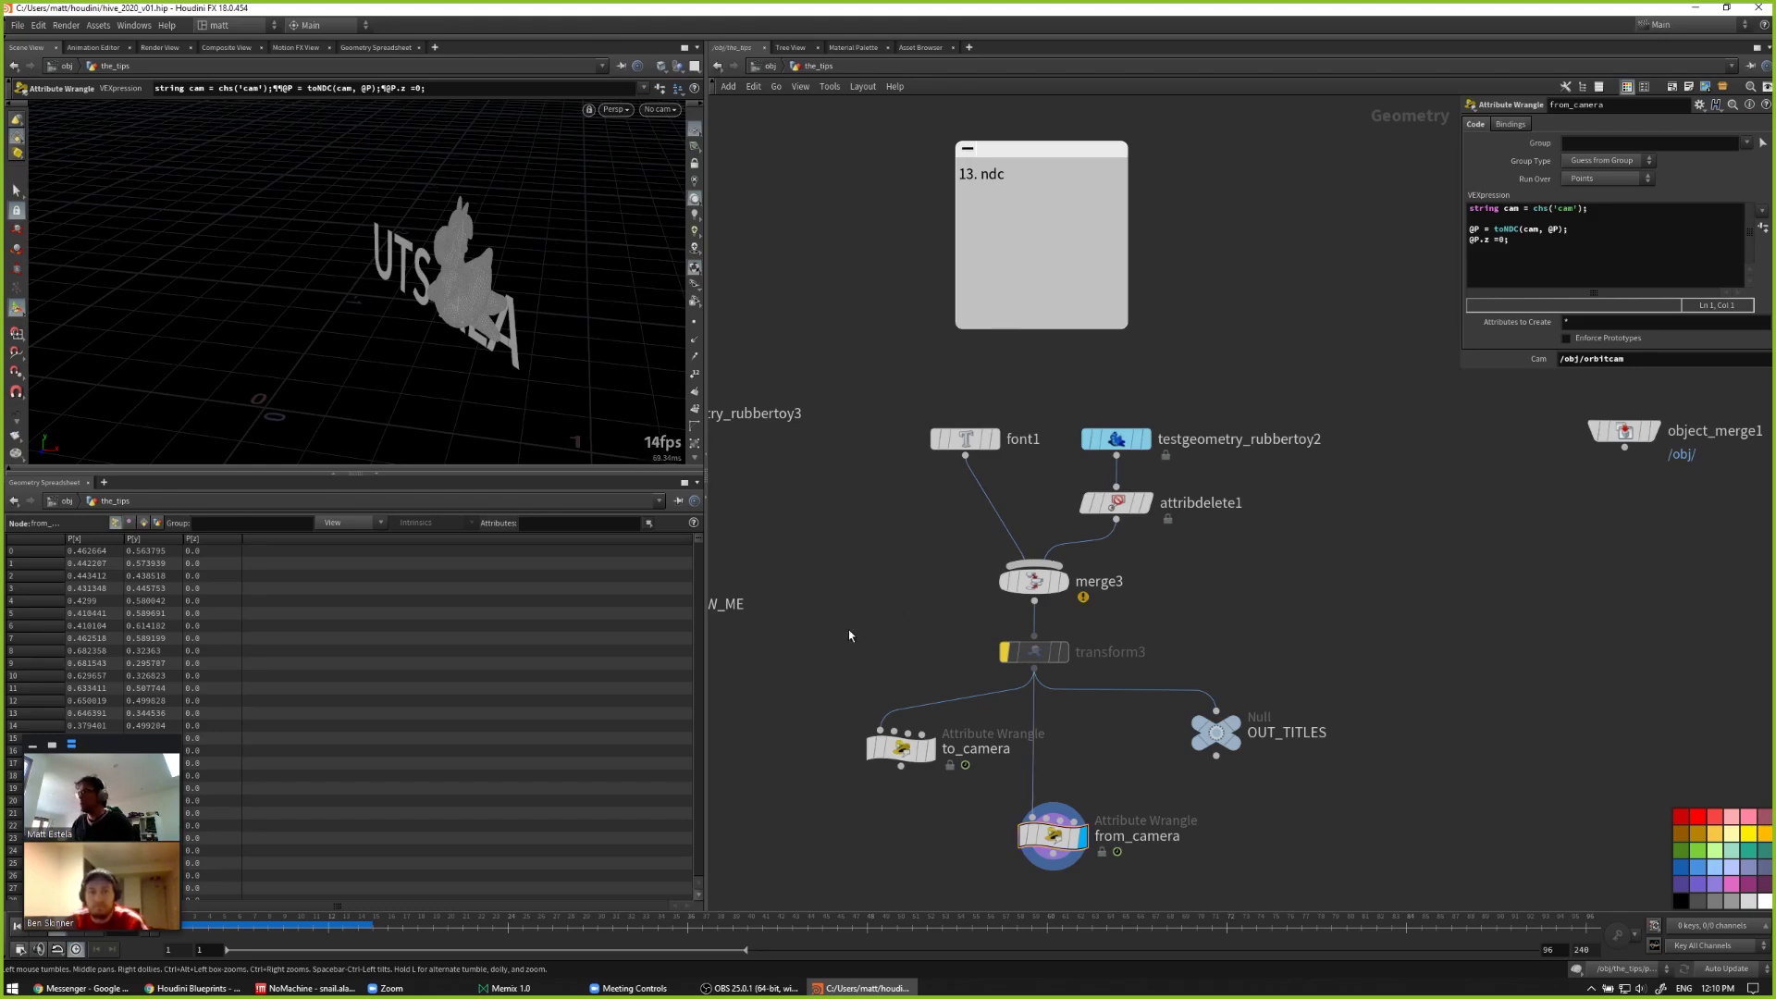
# Step: Display merge3, select OUT_TITLES, frame the toy and UTSALA text, then go up to /obj
pyautogui.moveTo(845, 642); pyautogui.dragTo(857, 578, button='middle')
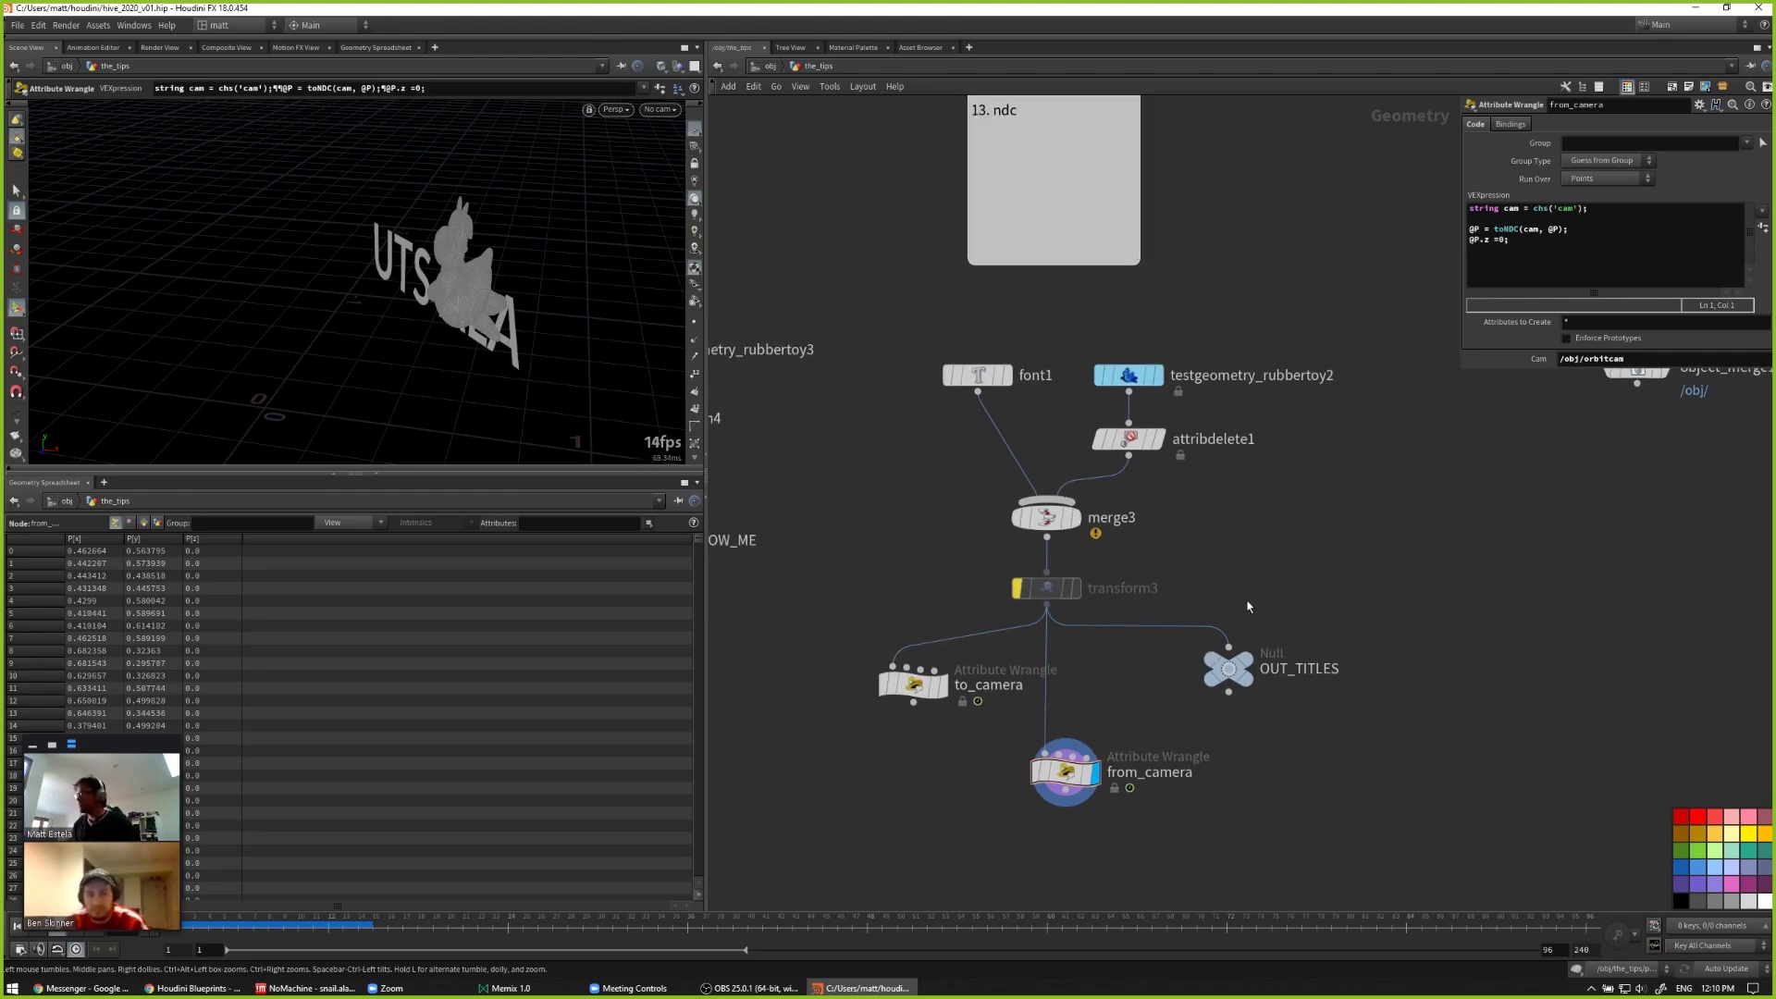
pyautogui.click(1048, 520)
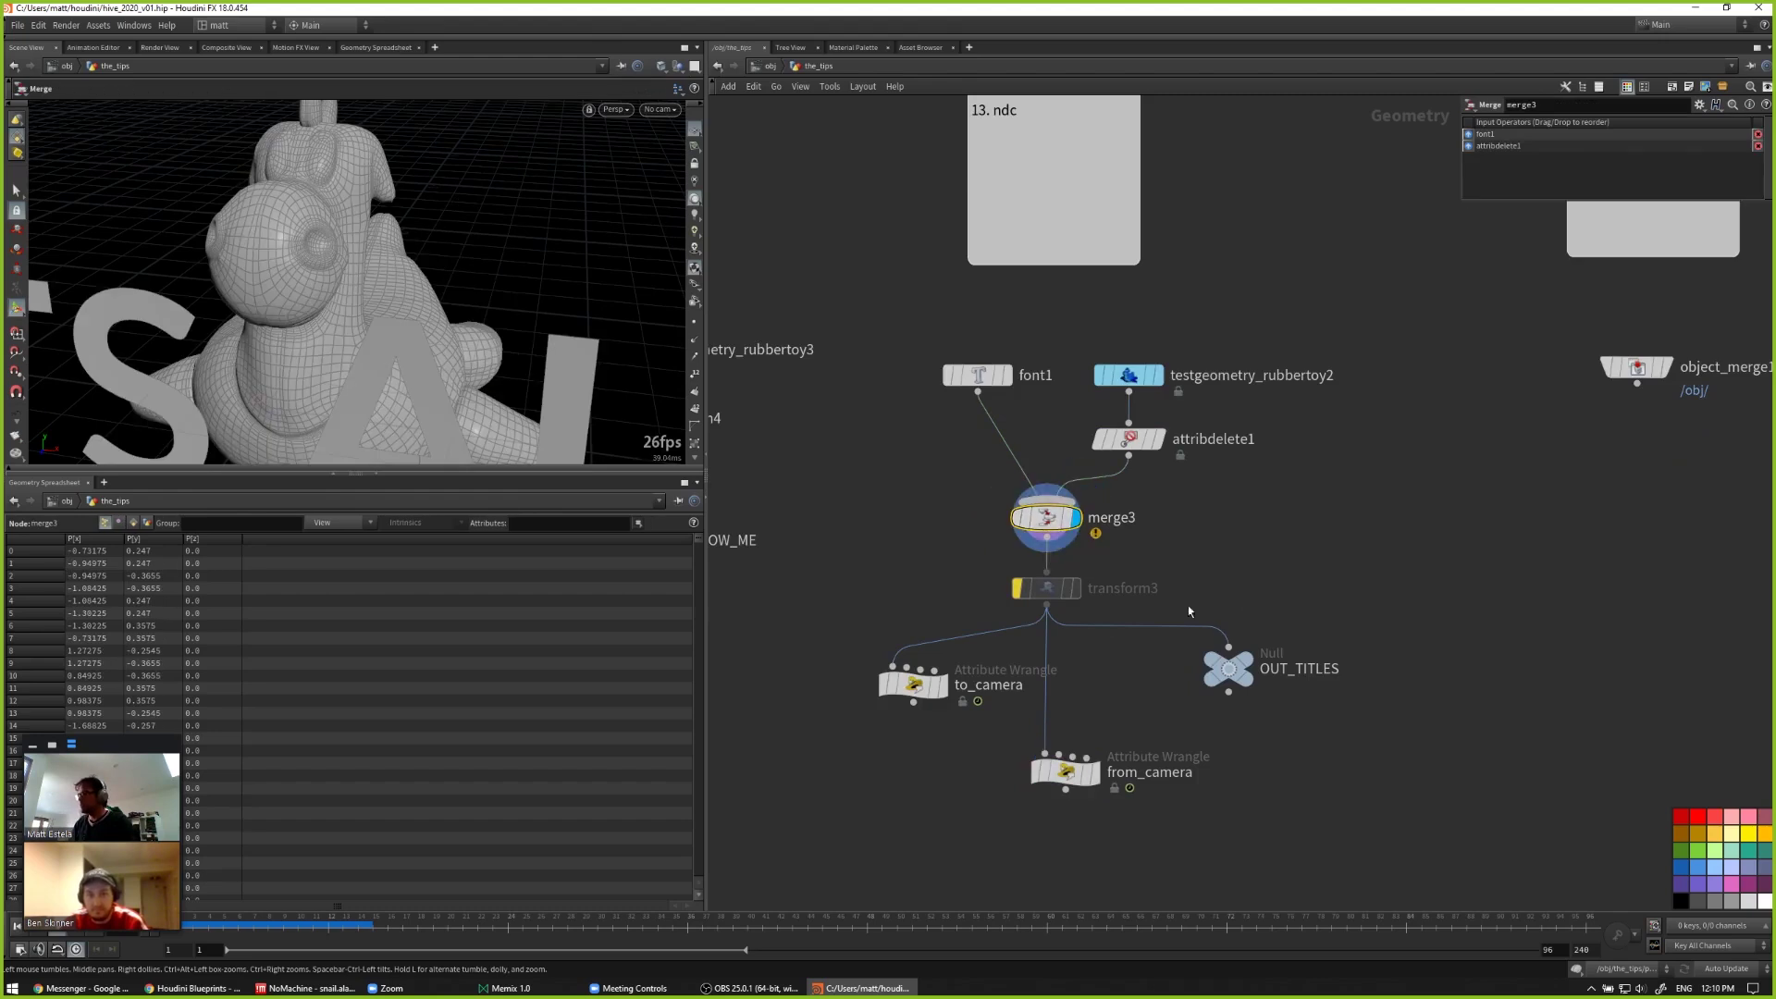
pyautogui.click(1230, 670)
pyautogui.press('h')
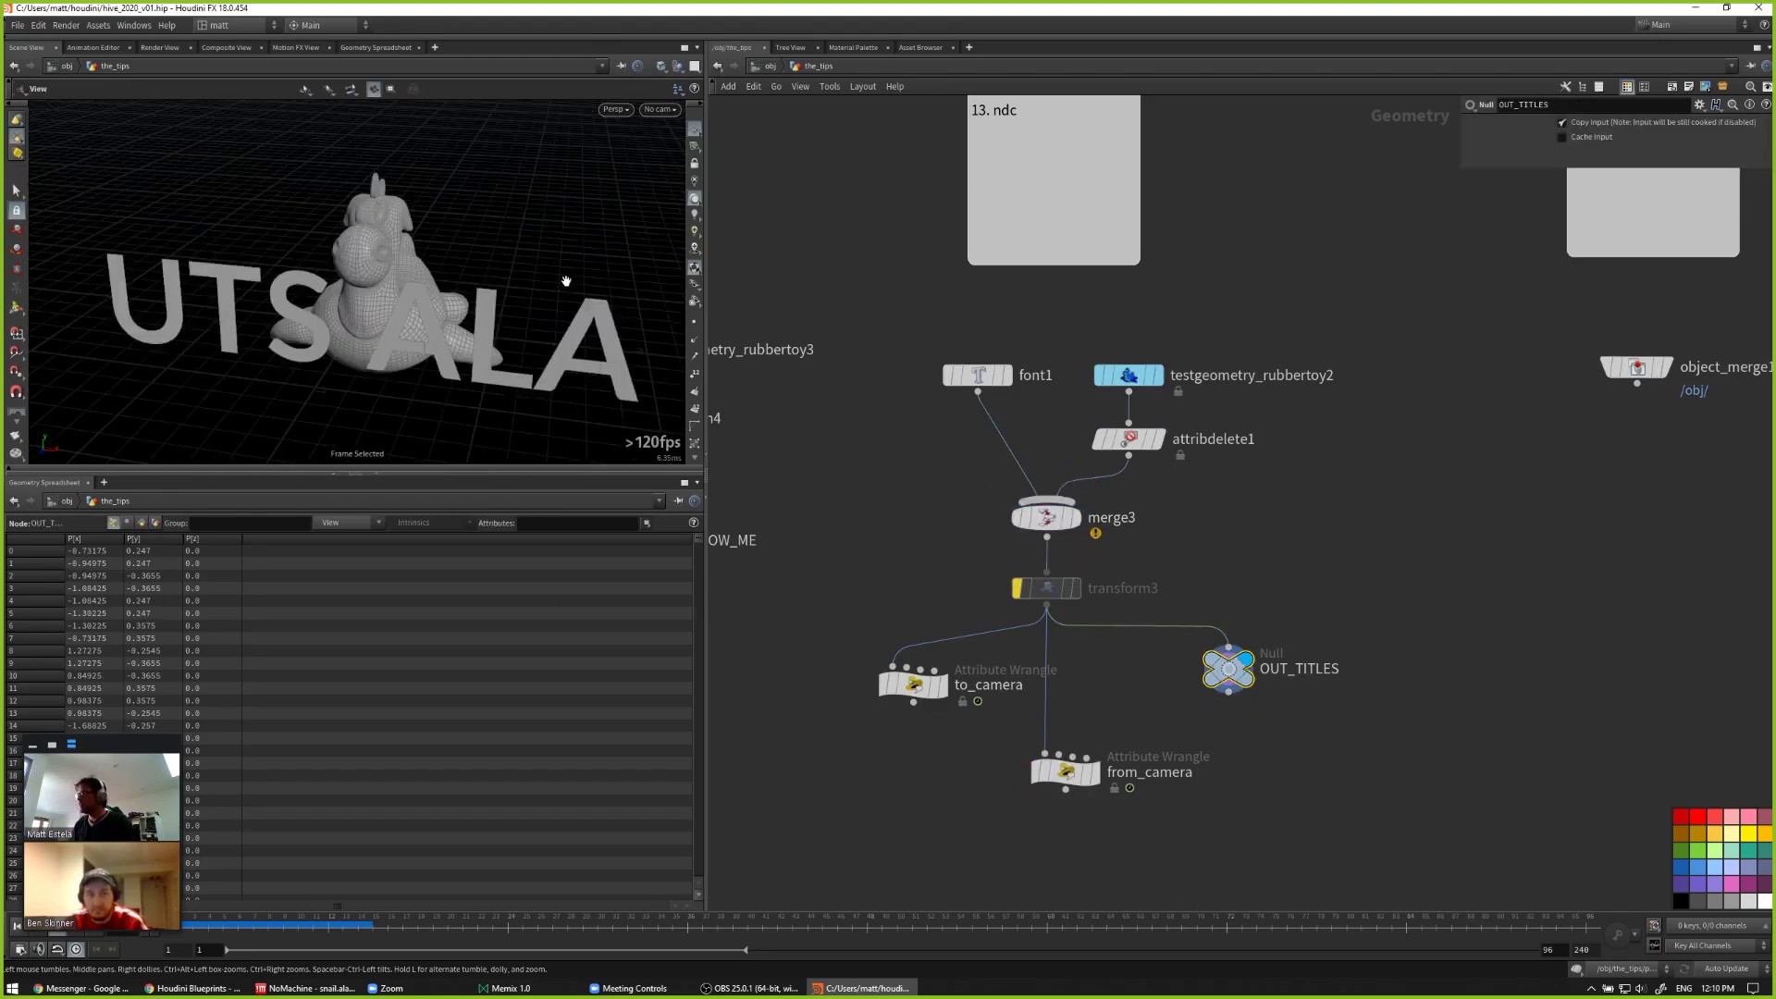
pyautogui.moveTo(1233, 683)
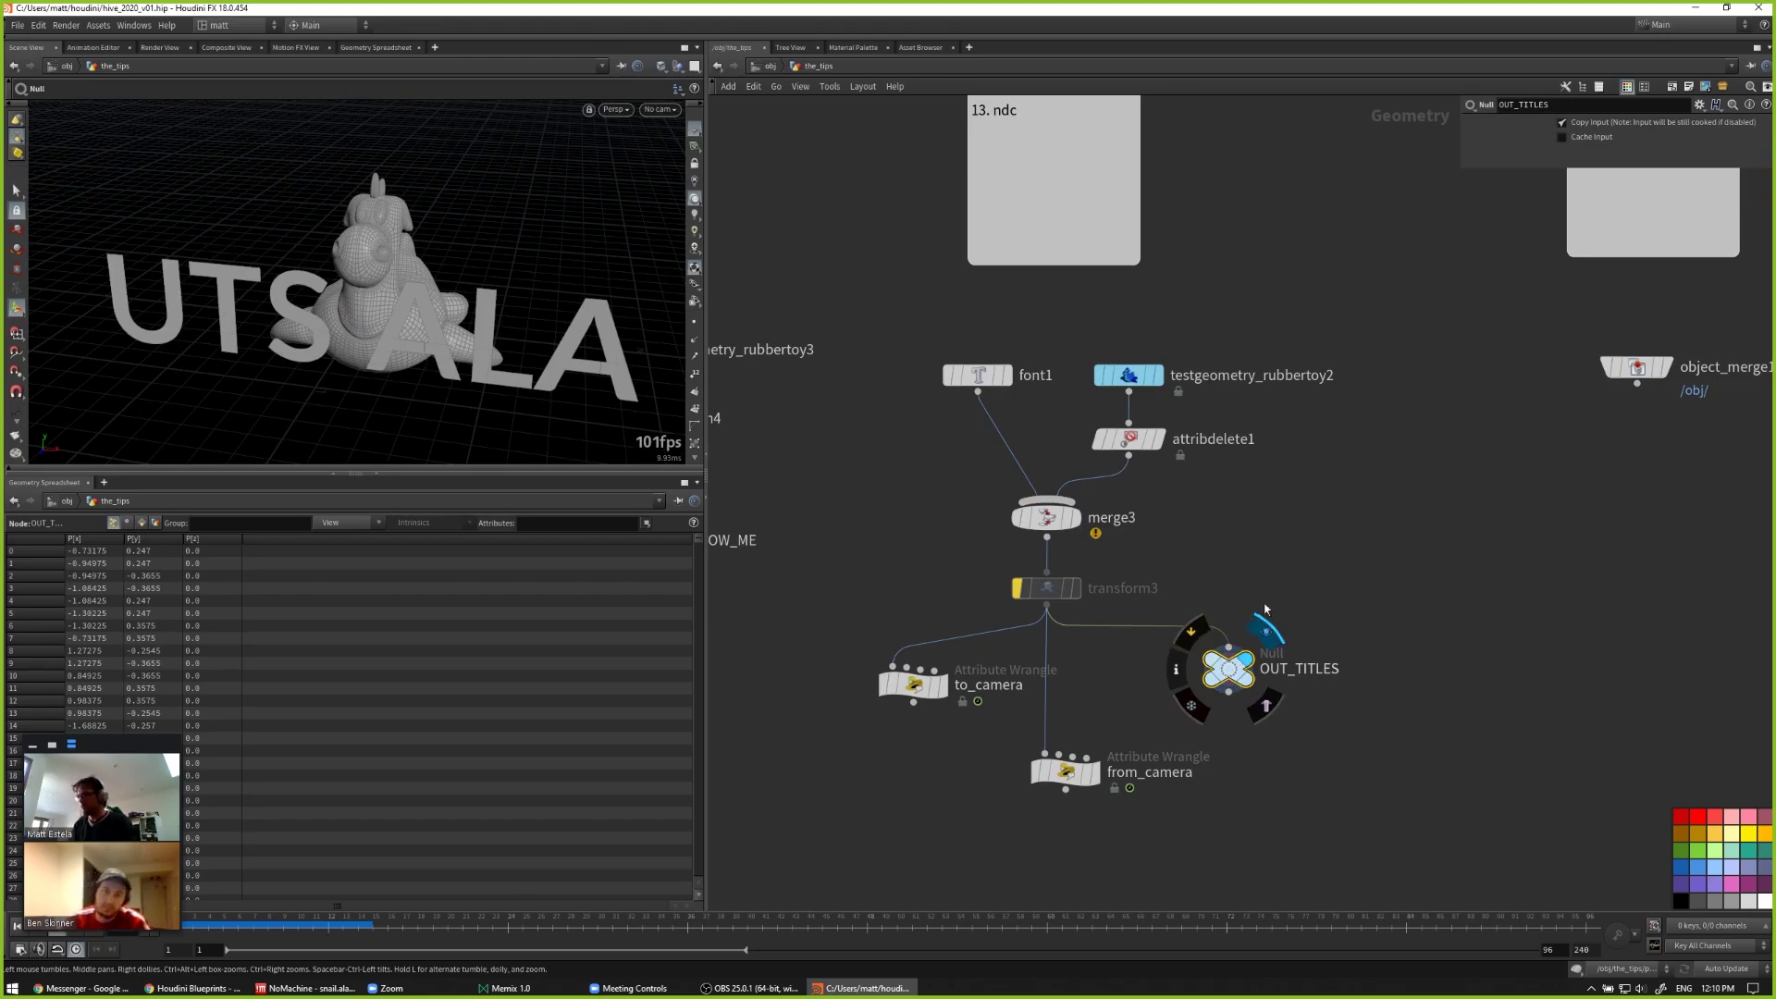
pyautogui.press('u')
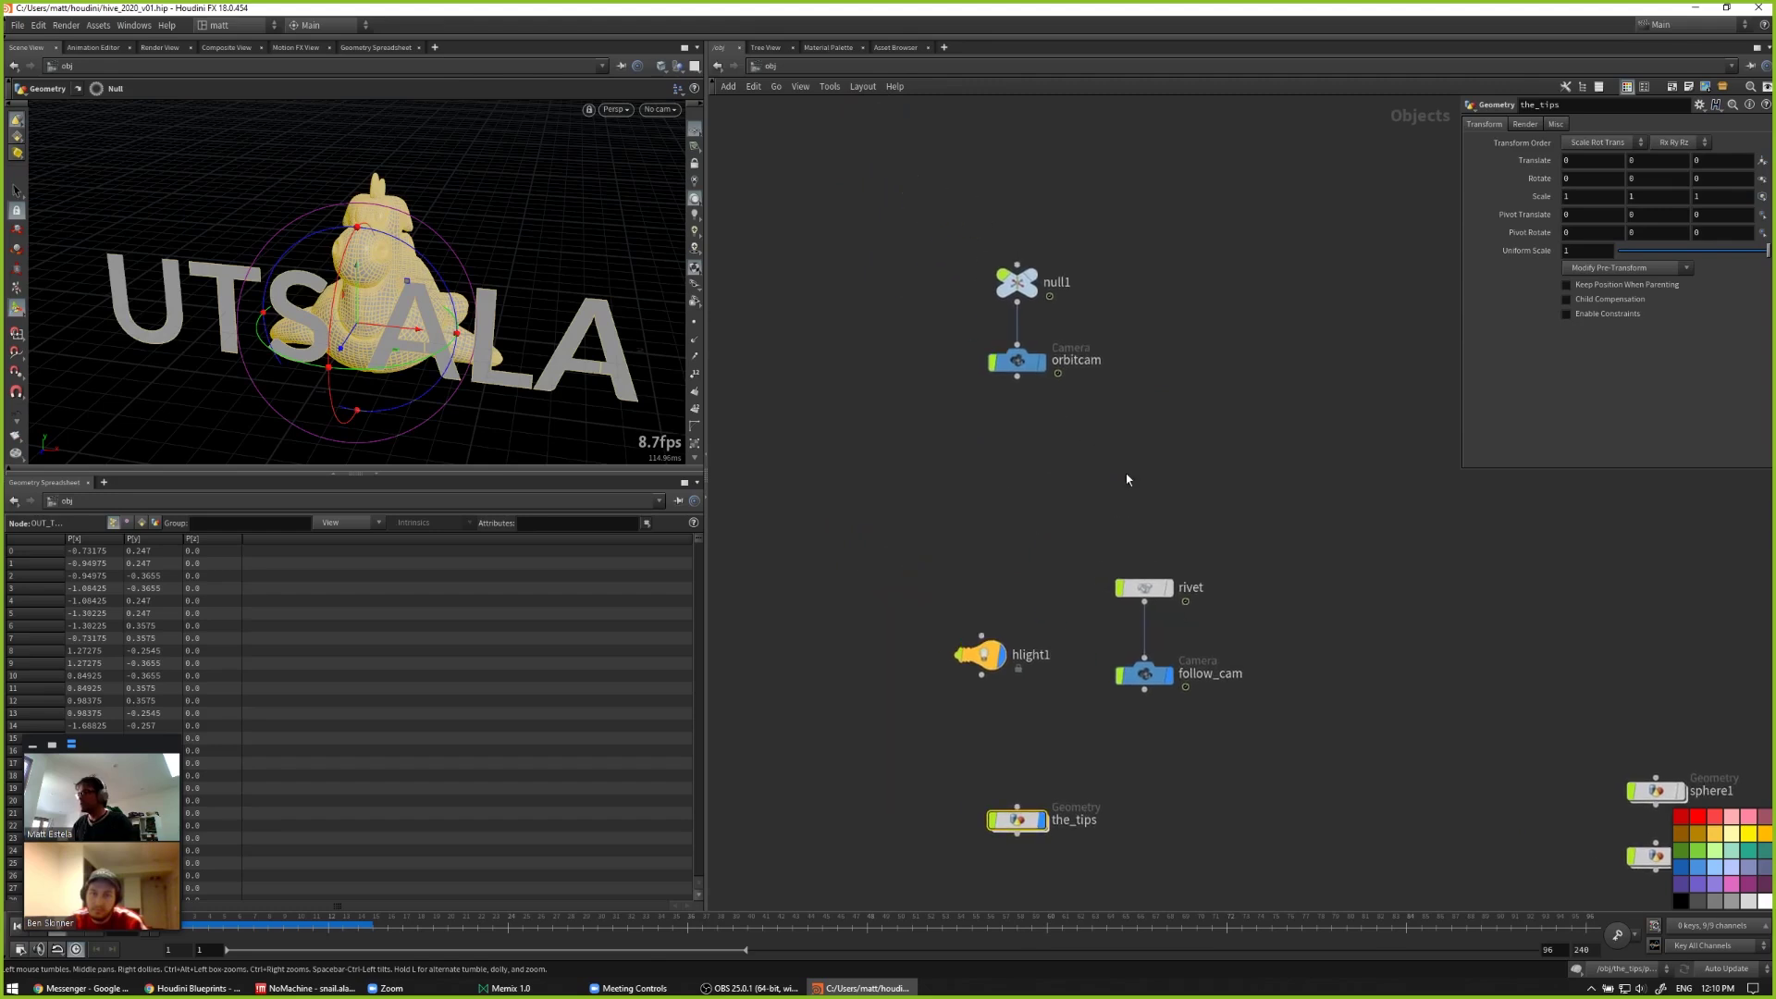
# Step: Move the_tips next to orbitcam, view through orbitcam, and leave the_tips unparented
pyautogui.moveTo(1017, 819); pyautogui.dragTo(893, 489)
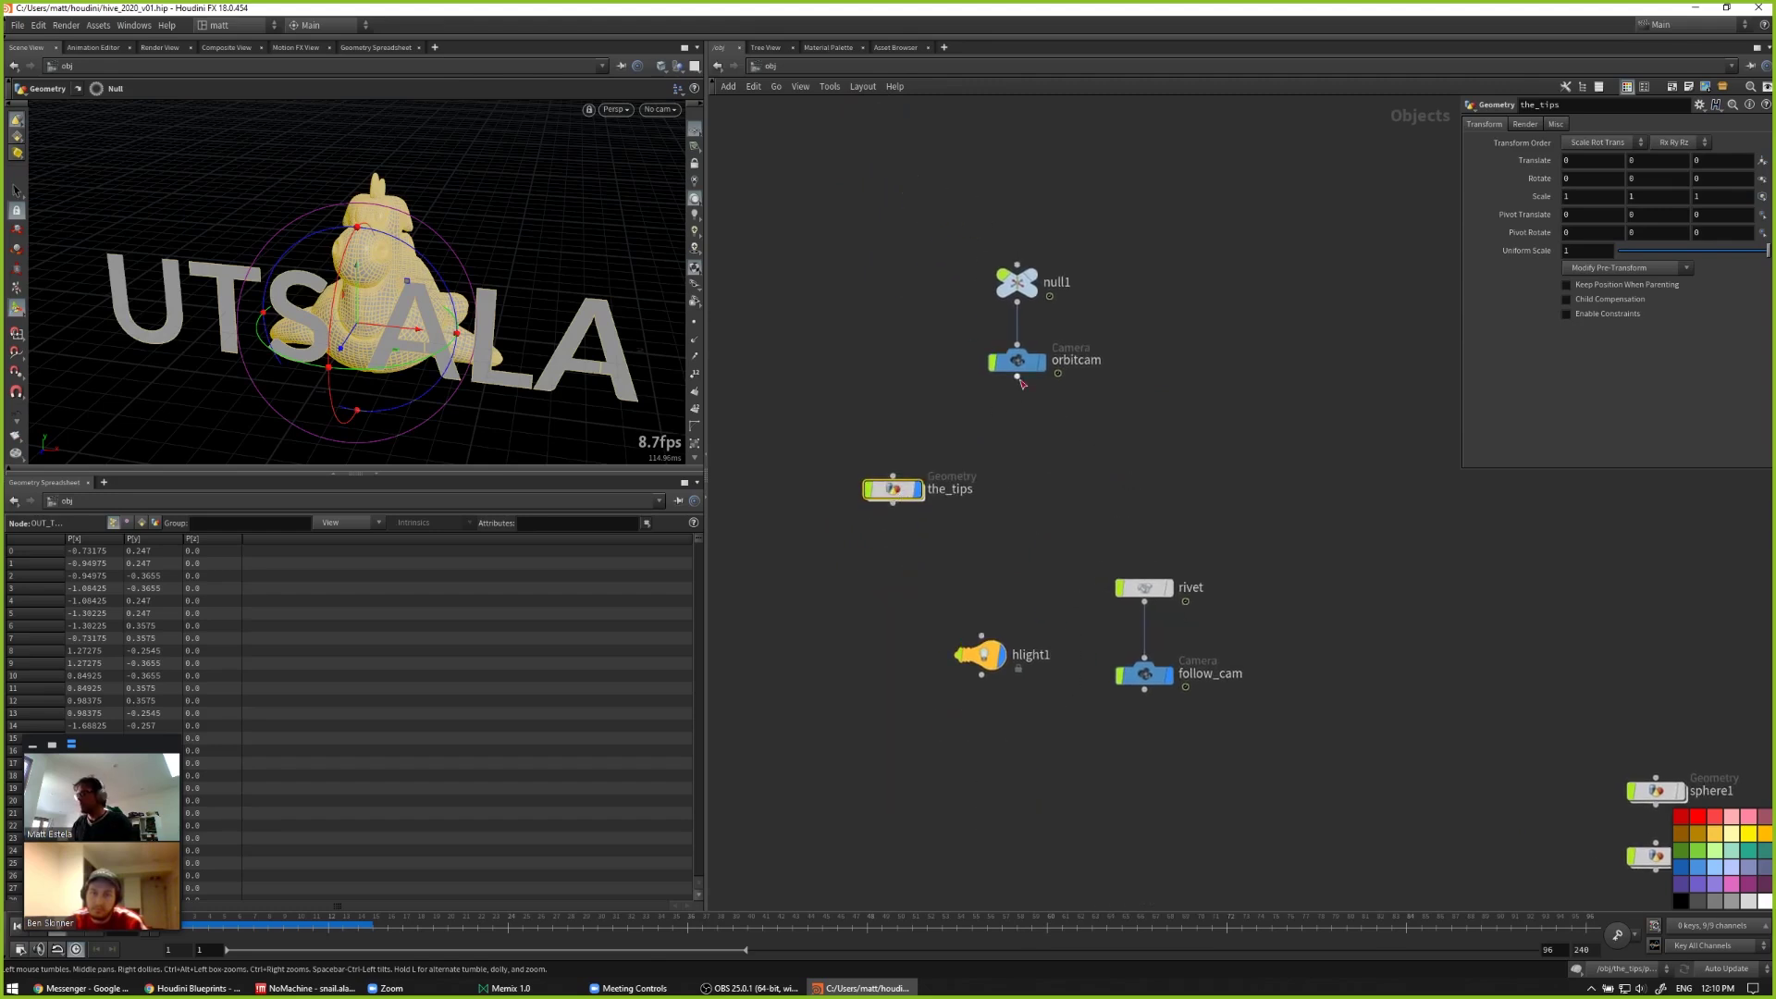
pyautogui.moveTo(1017, 390); pyautogui.dragTo(893, 490)
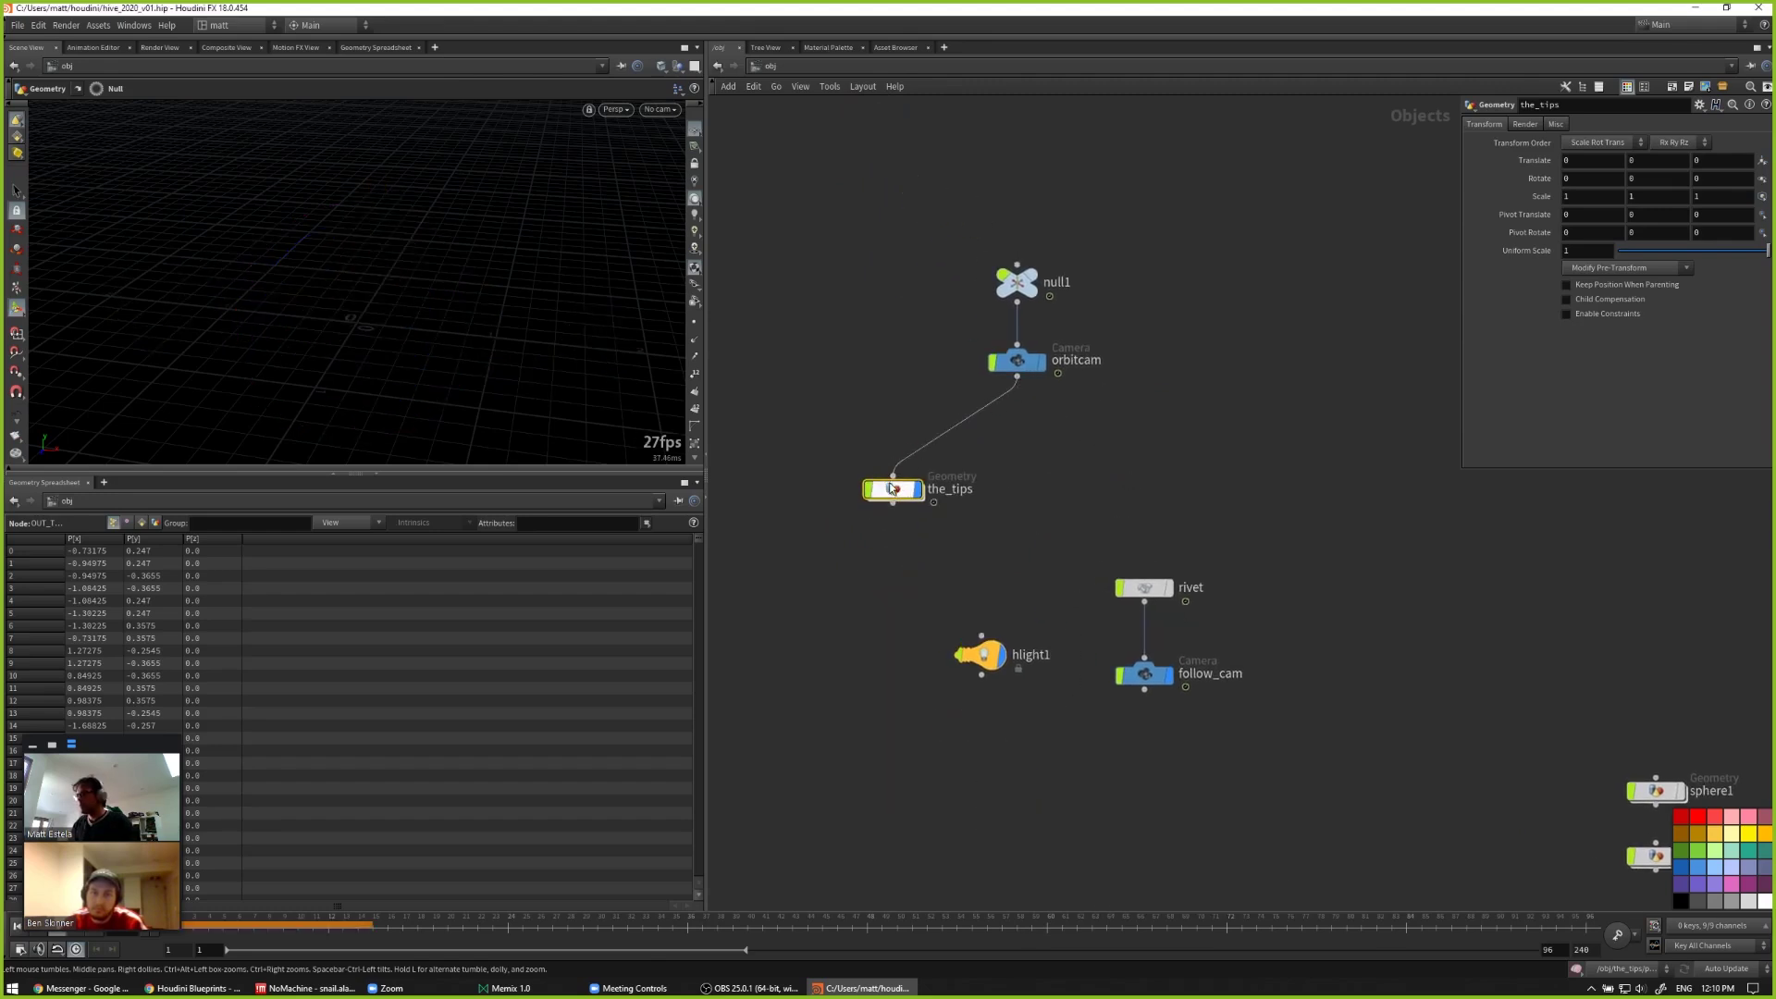
pyautogui.click(660, 110)
pyautogui.click(689, 189)
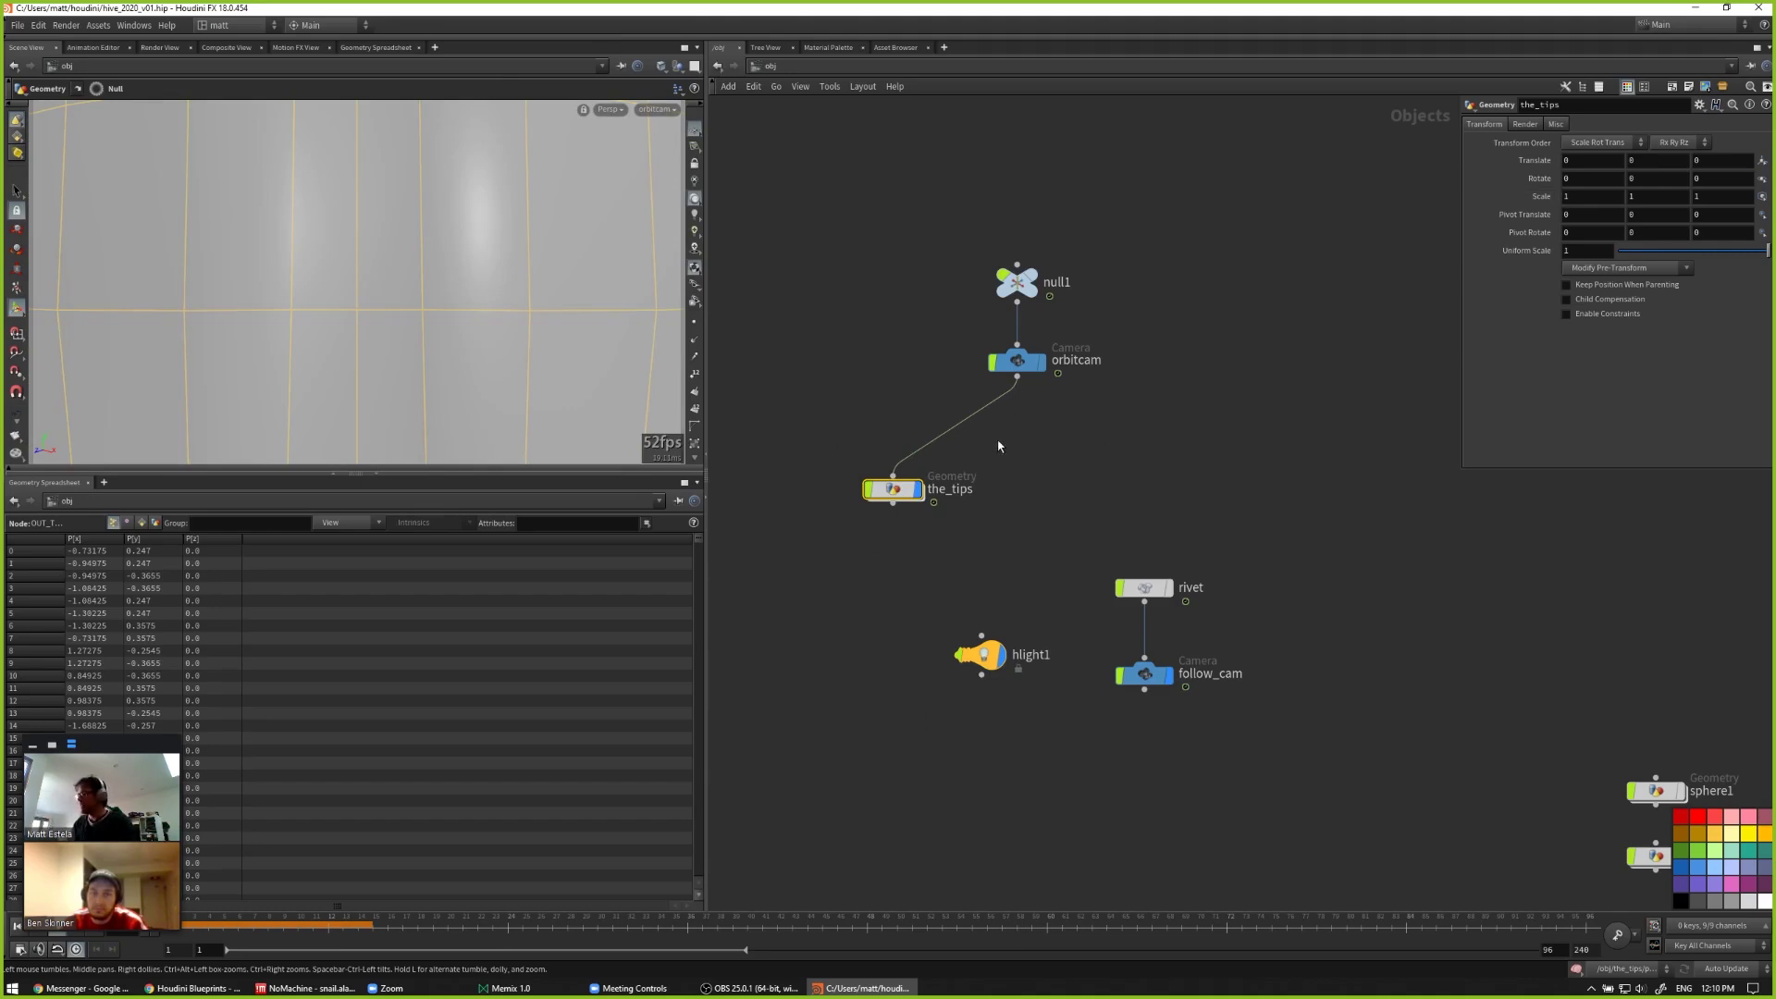
pyautogui.moveTo(1007, 449); pyautogui.dragTo(764, 453)
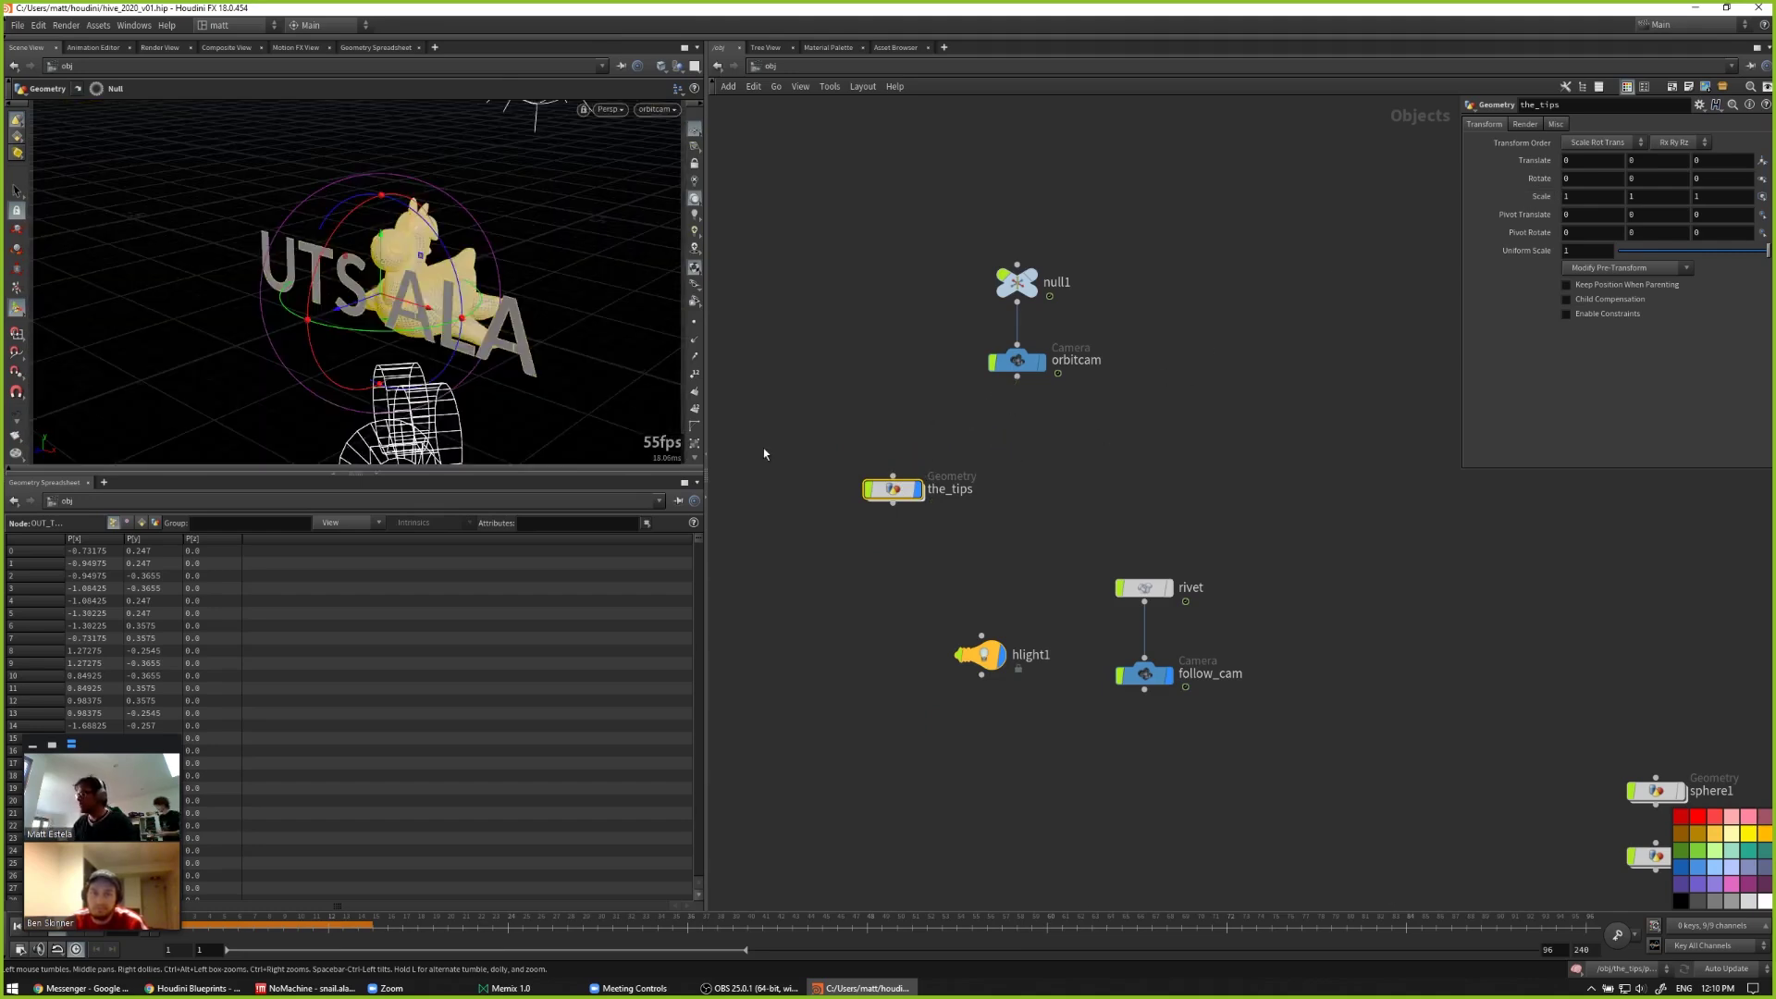
# Step: Inside the_tips, select object_merge1 and display its output
pyautogui.doubleClick(890, 487)
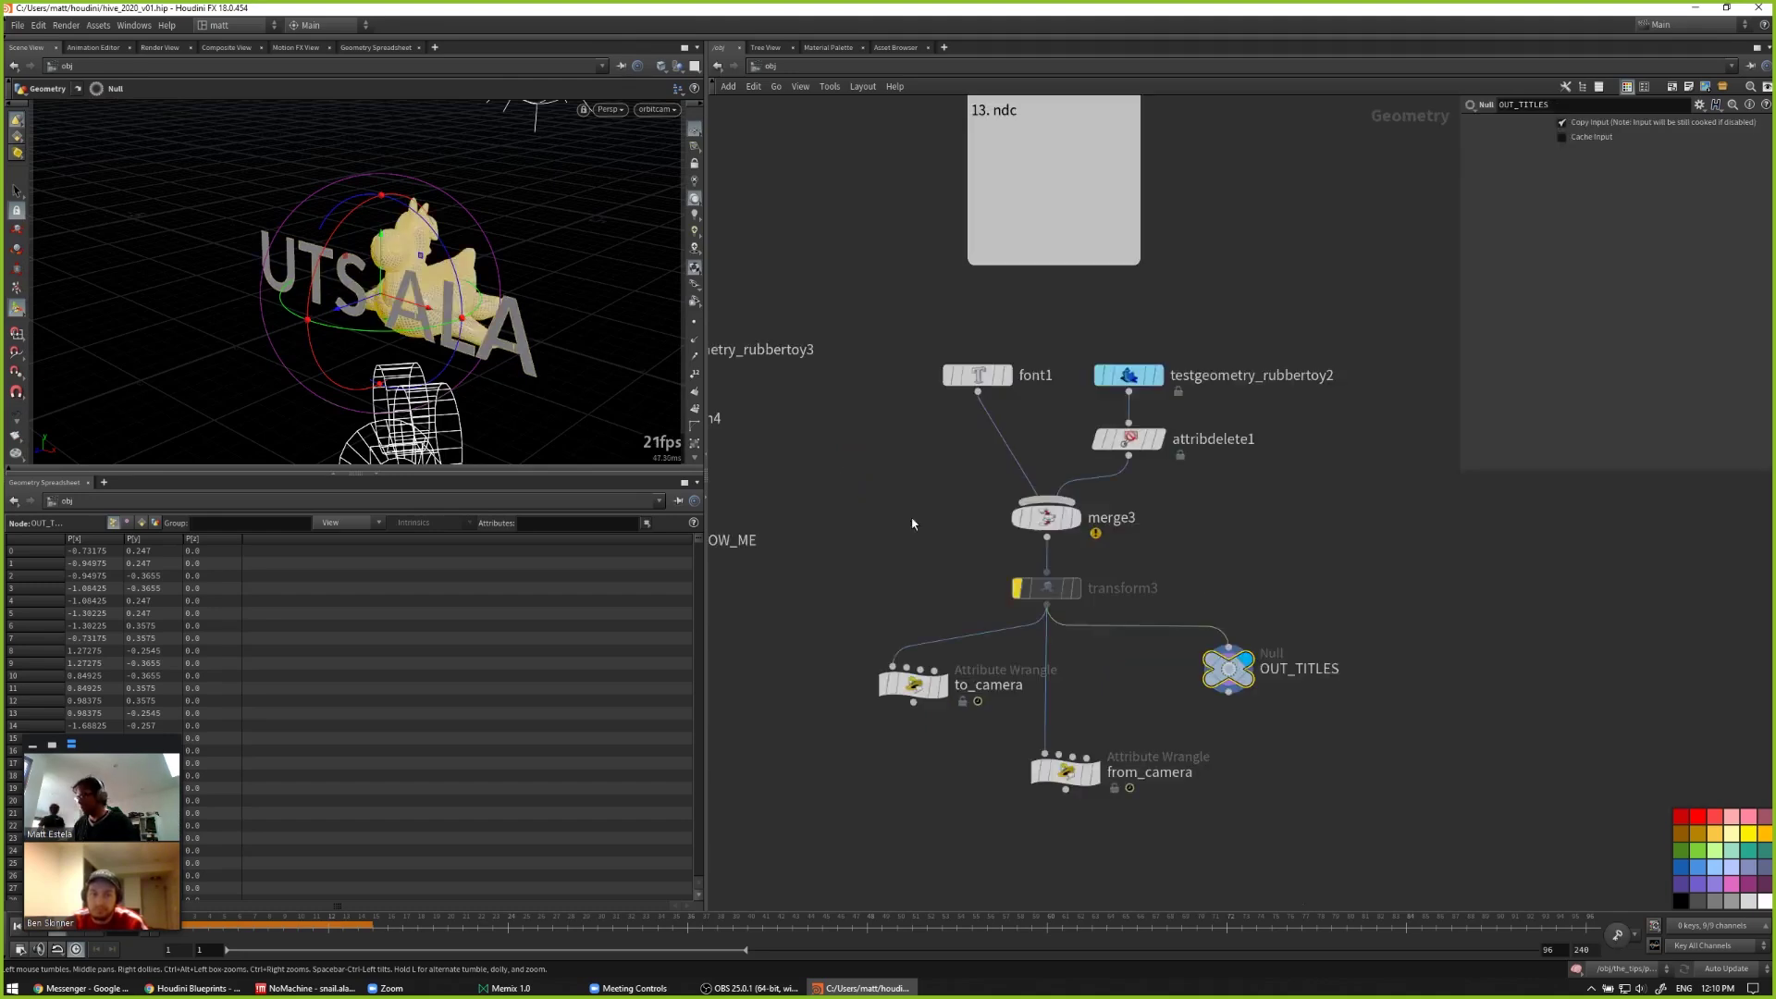
pyautogui.press('2')
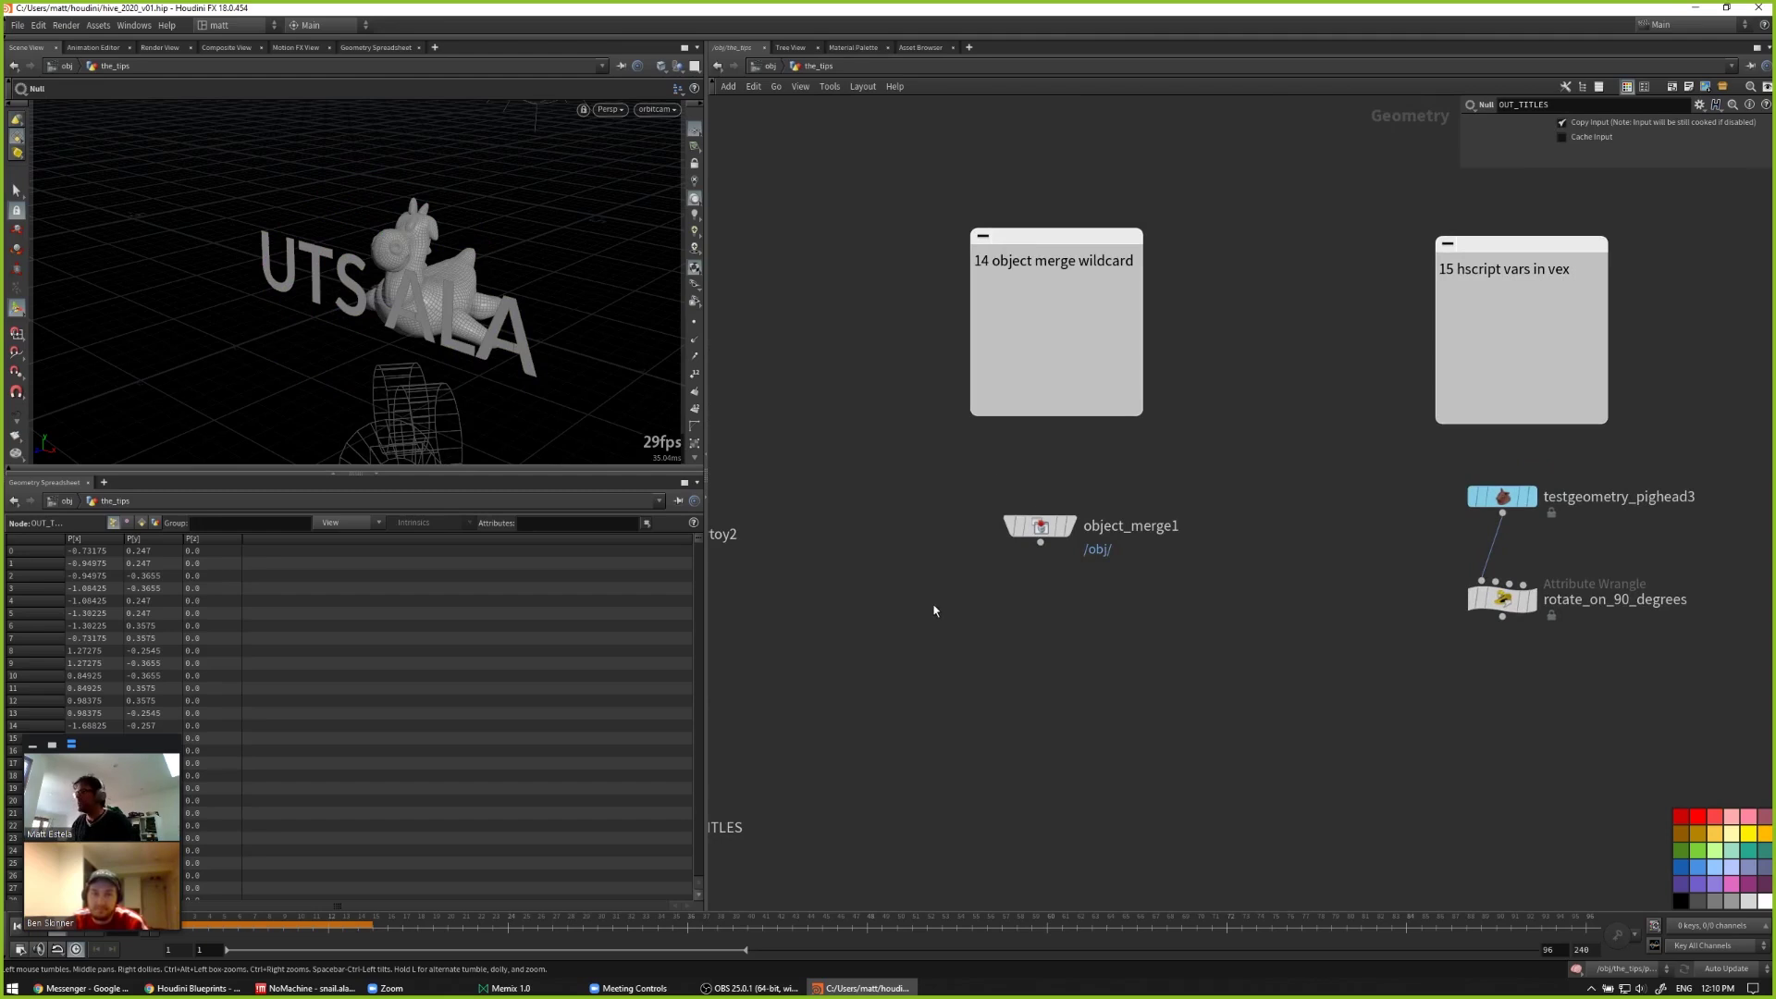
pyautogui.click(1040, 526)
pyautogui.click(1068, 525)
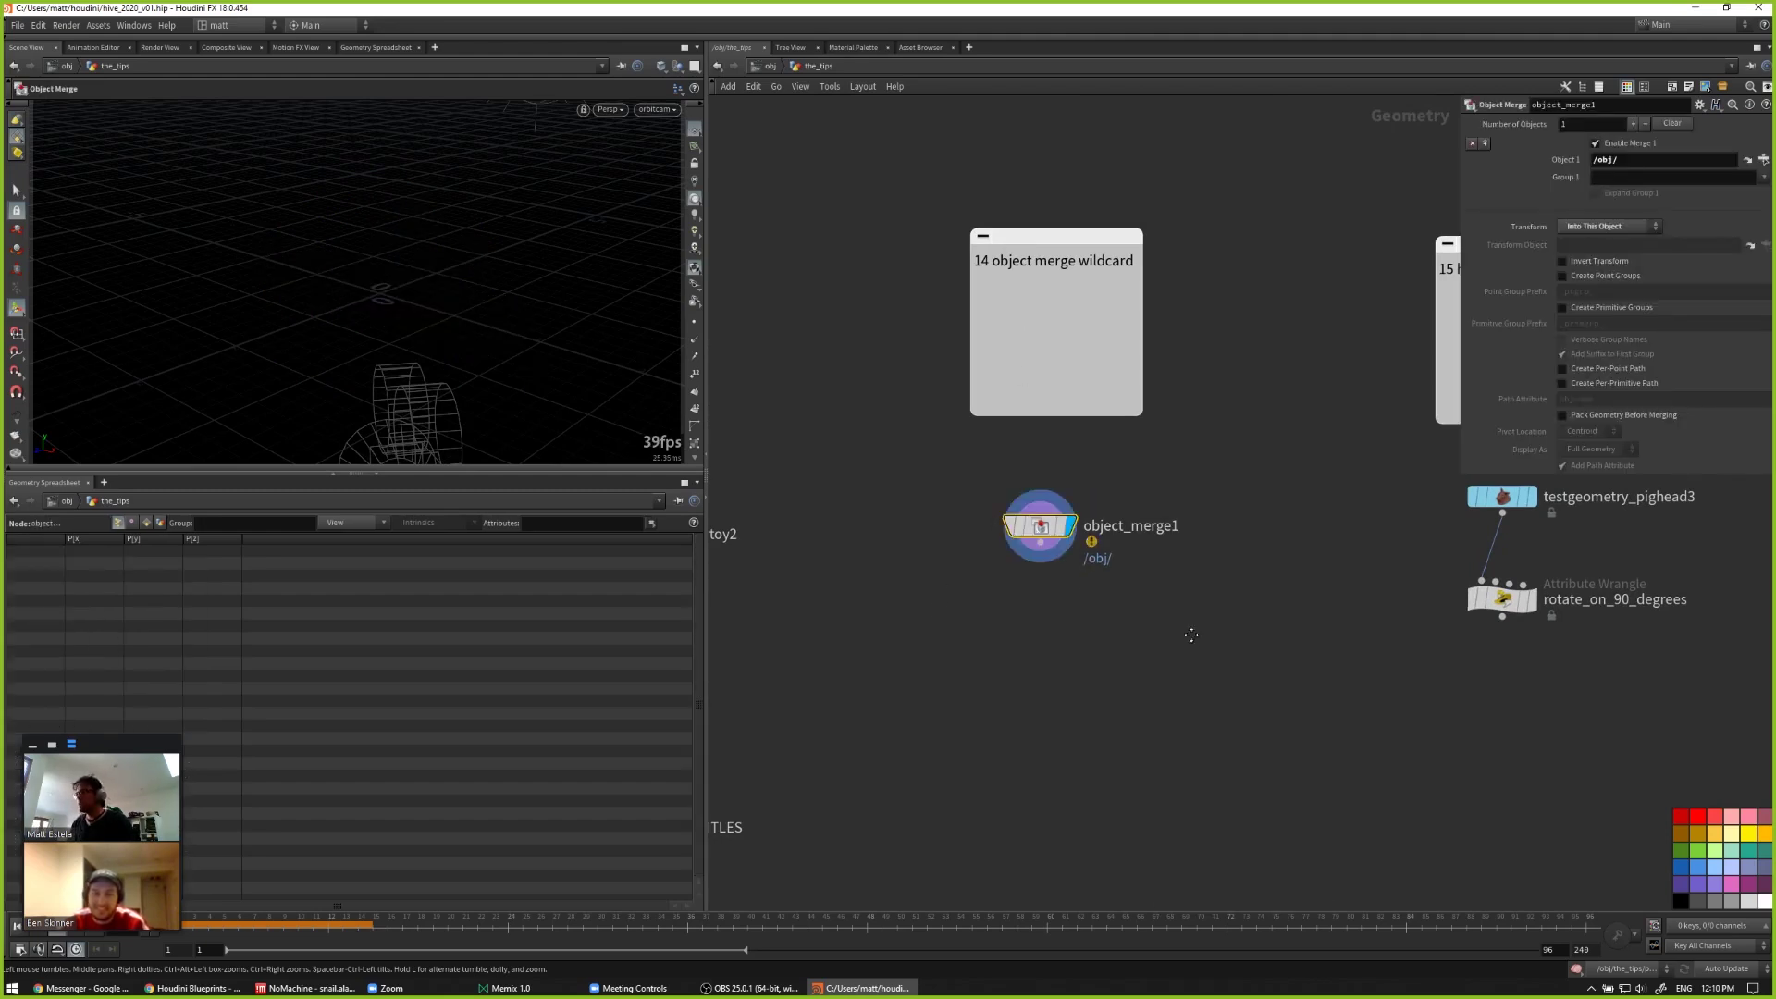
pyautogui.moveTo(1196, 631); pyautogui.dragTo(1092, 655, button='middle')
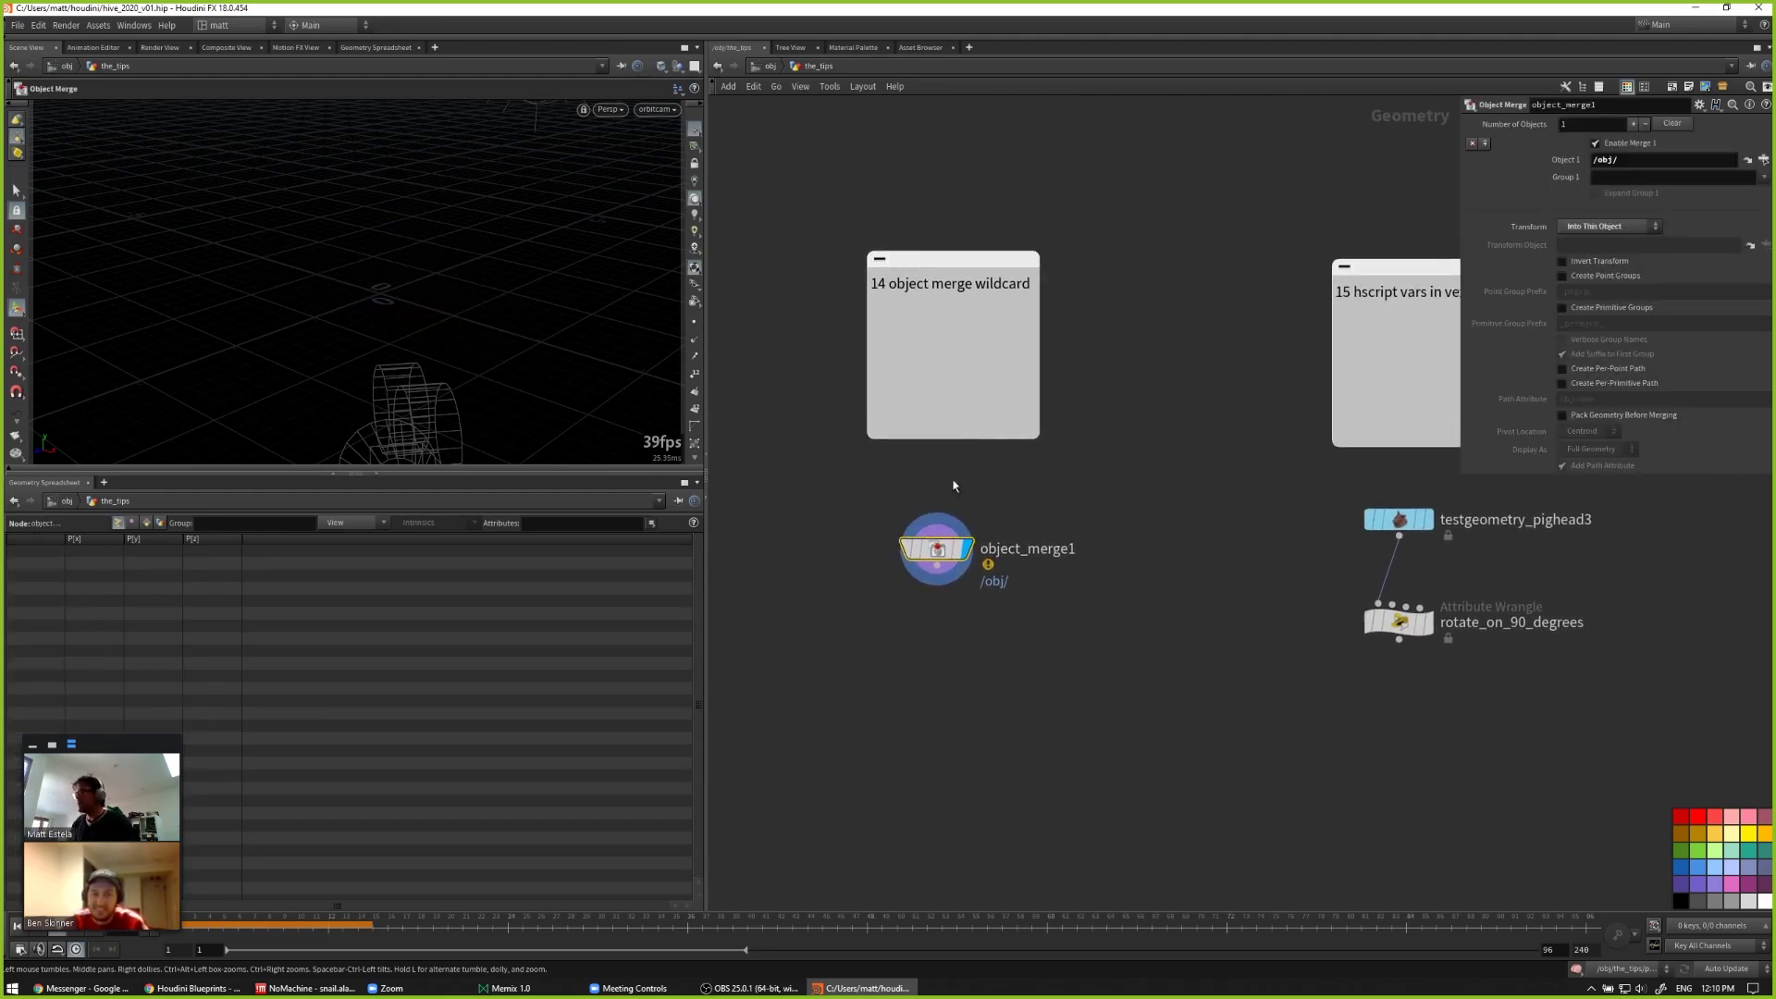
# Step: At object level, turn on display for sphere1, torus1 and platonic1
pyautogui.press('u')
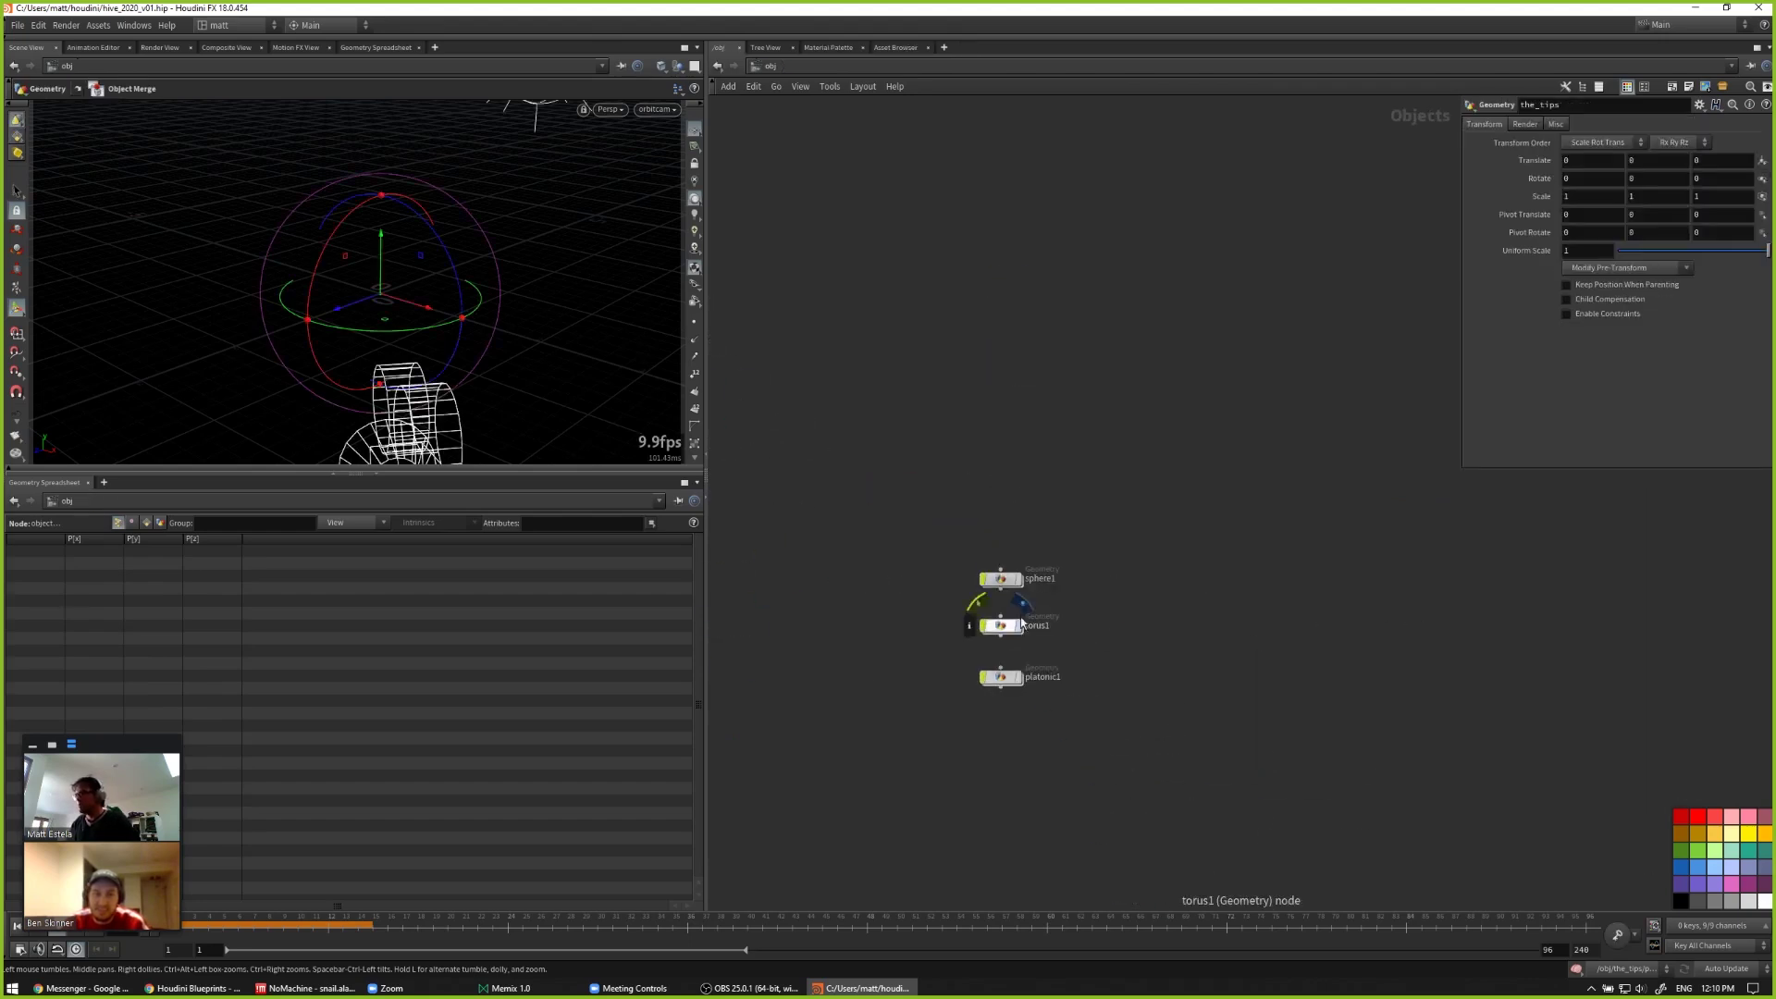
pyautogui.click(1018, 579)
pyautogui.click(1018, 627)
pyautogui.click(1019, 677)
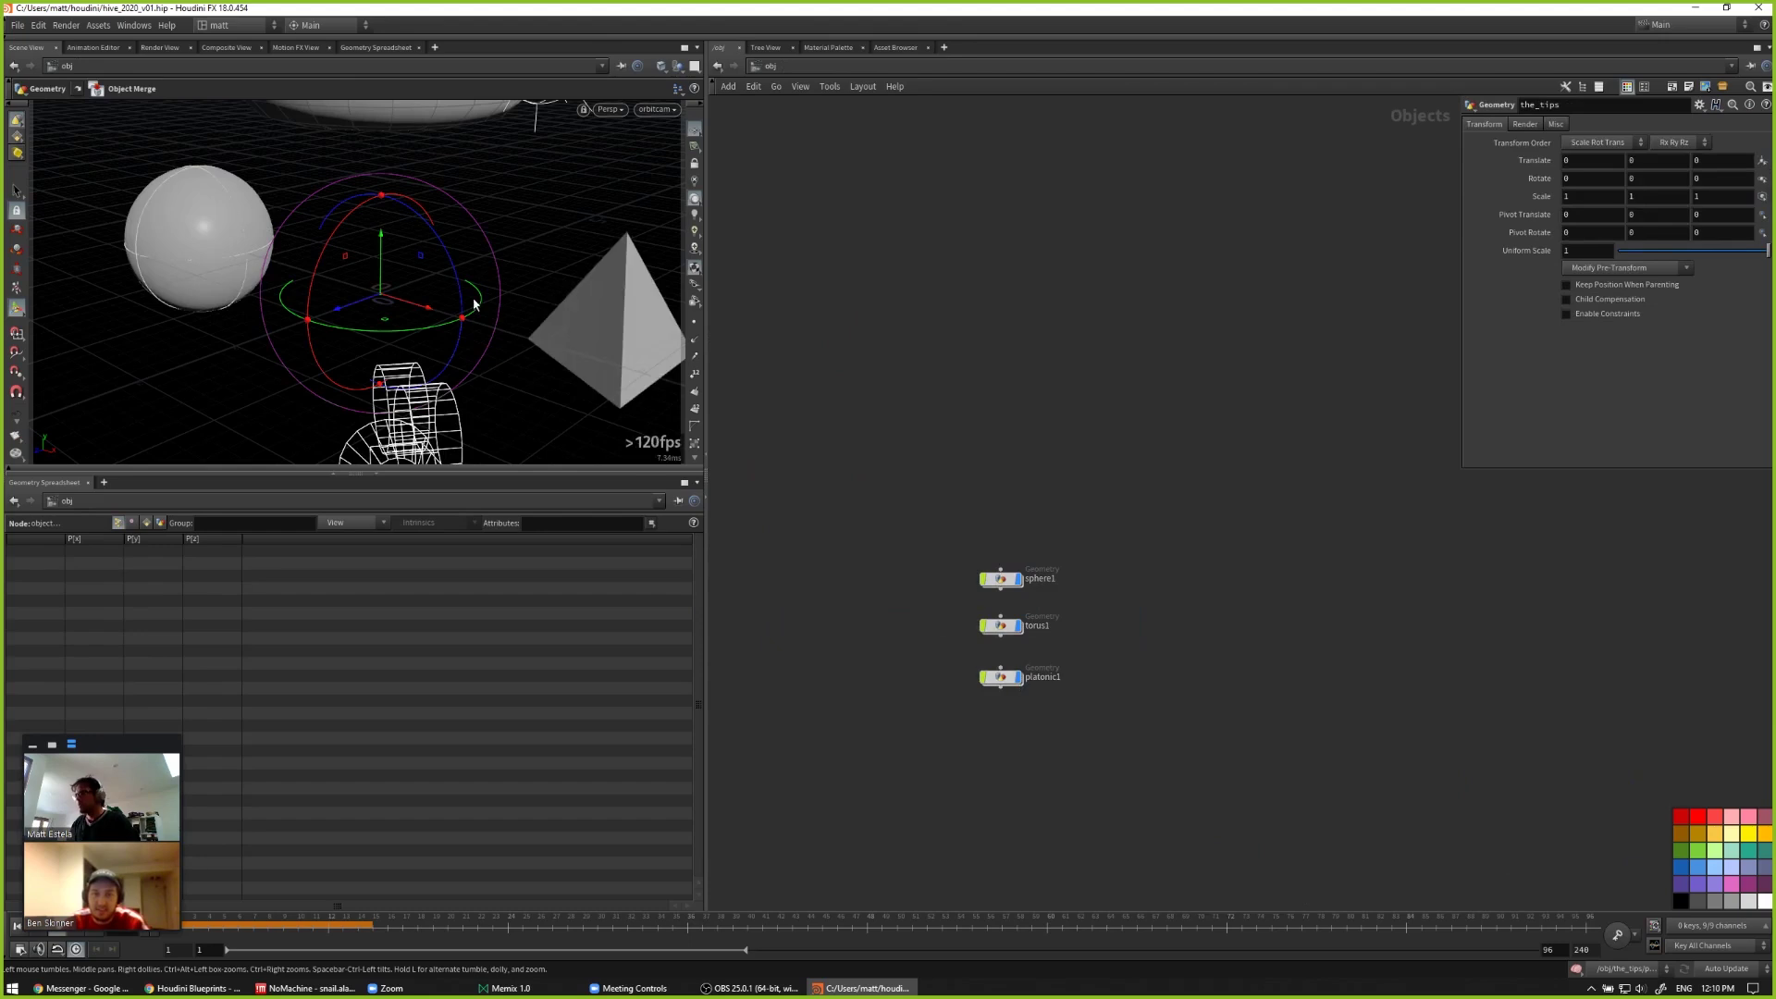
pyautogui.moveTo(369, 388); pyautogui.dragTo(490, 402)
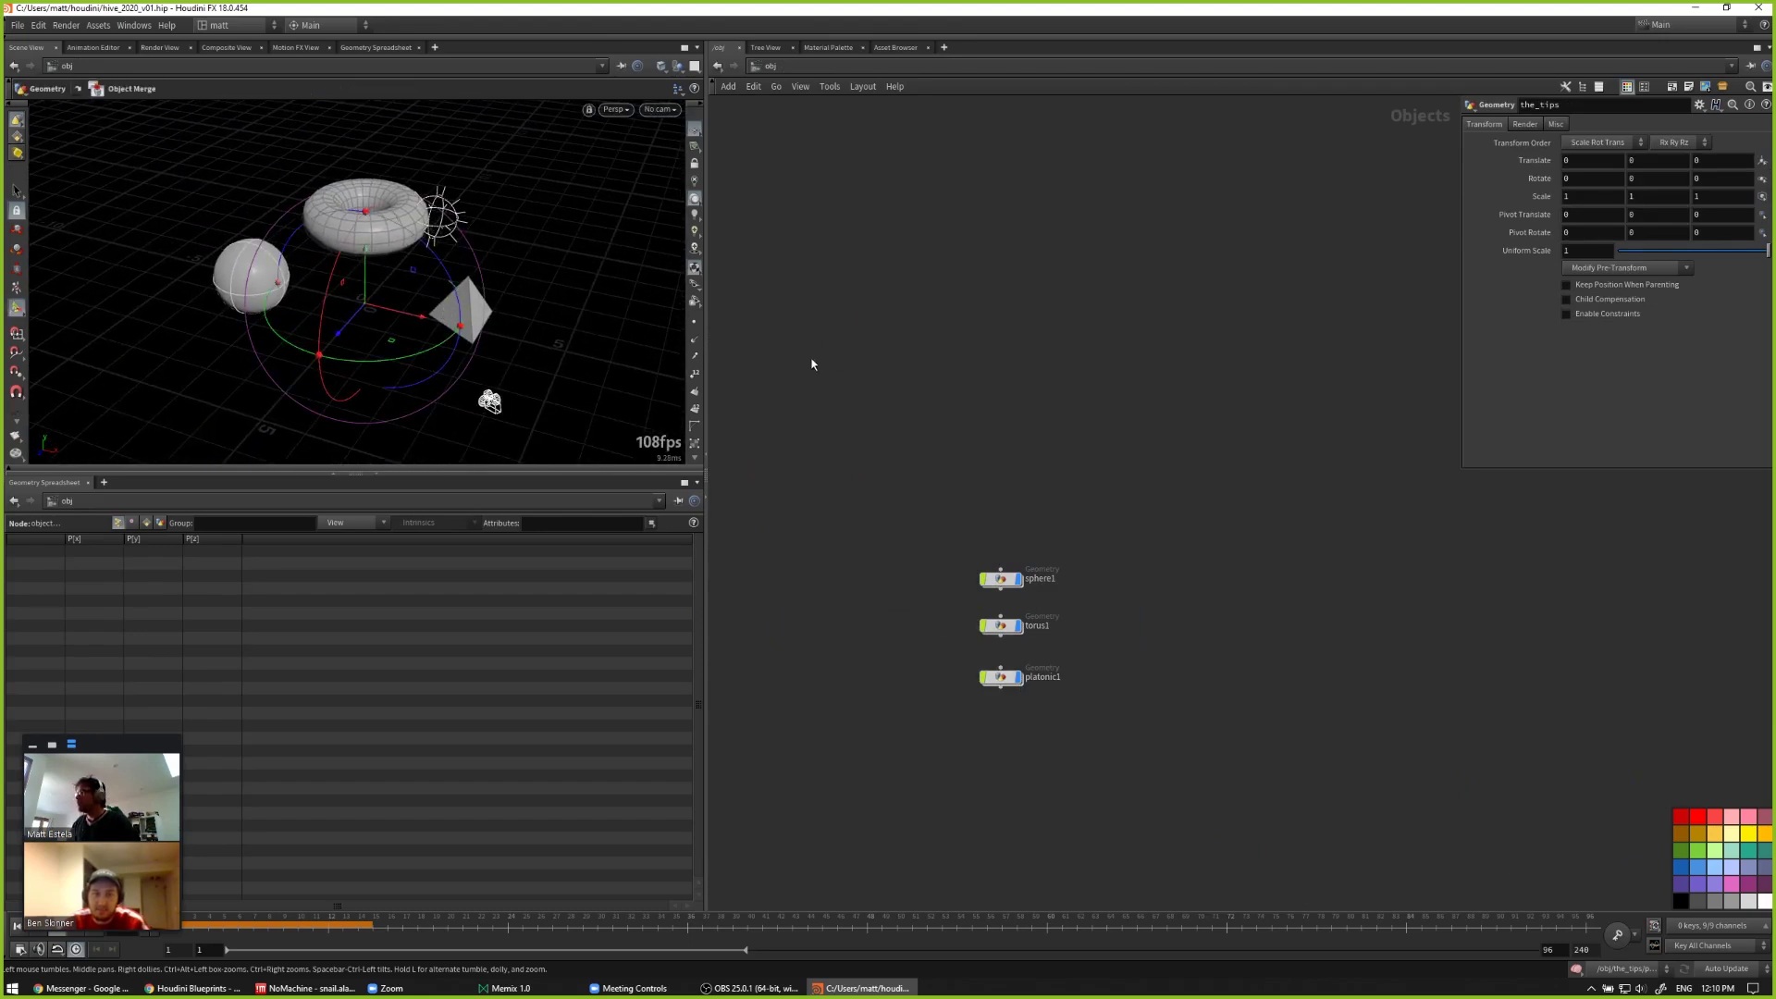
pyautogui.moveTo(892, 344); pyautogui.dragTo(1043, 339, button='middle')
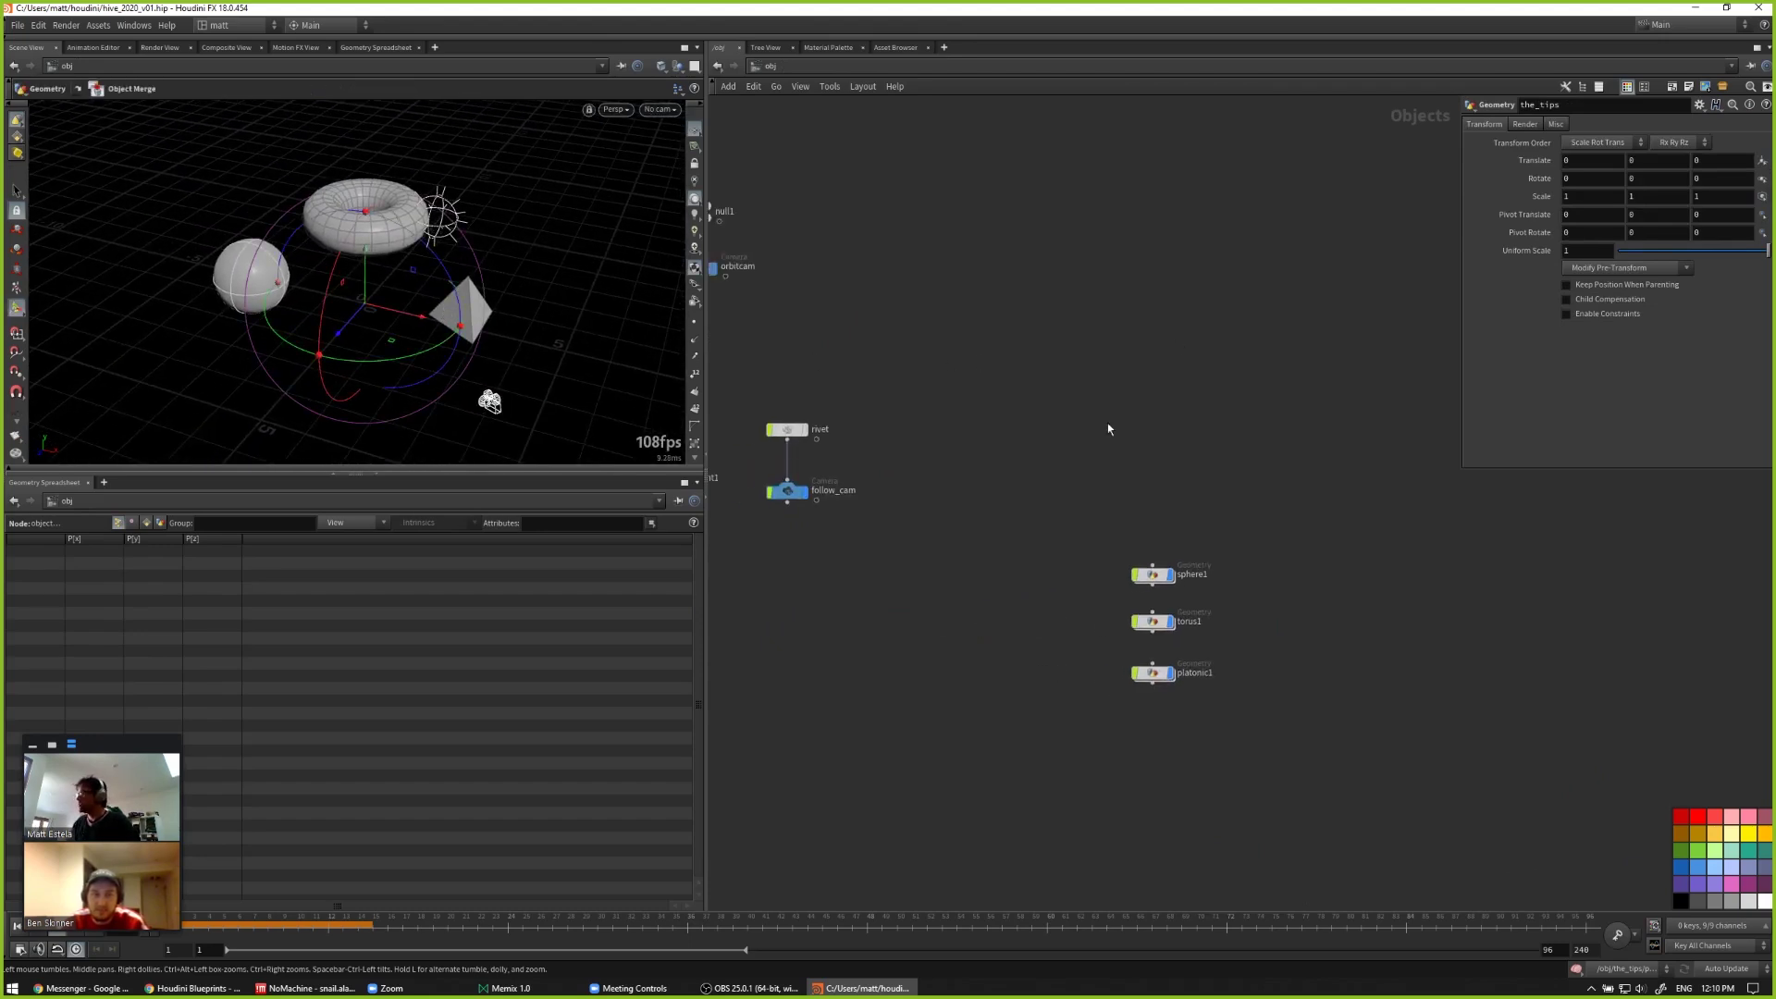
pyautogui.press('h')
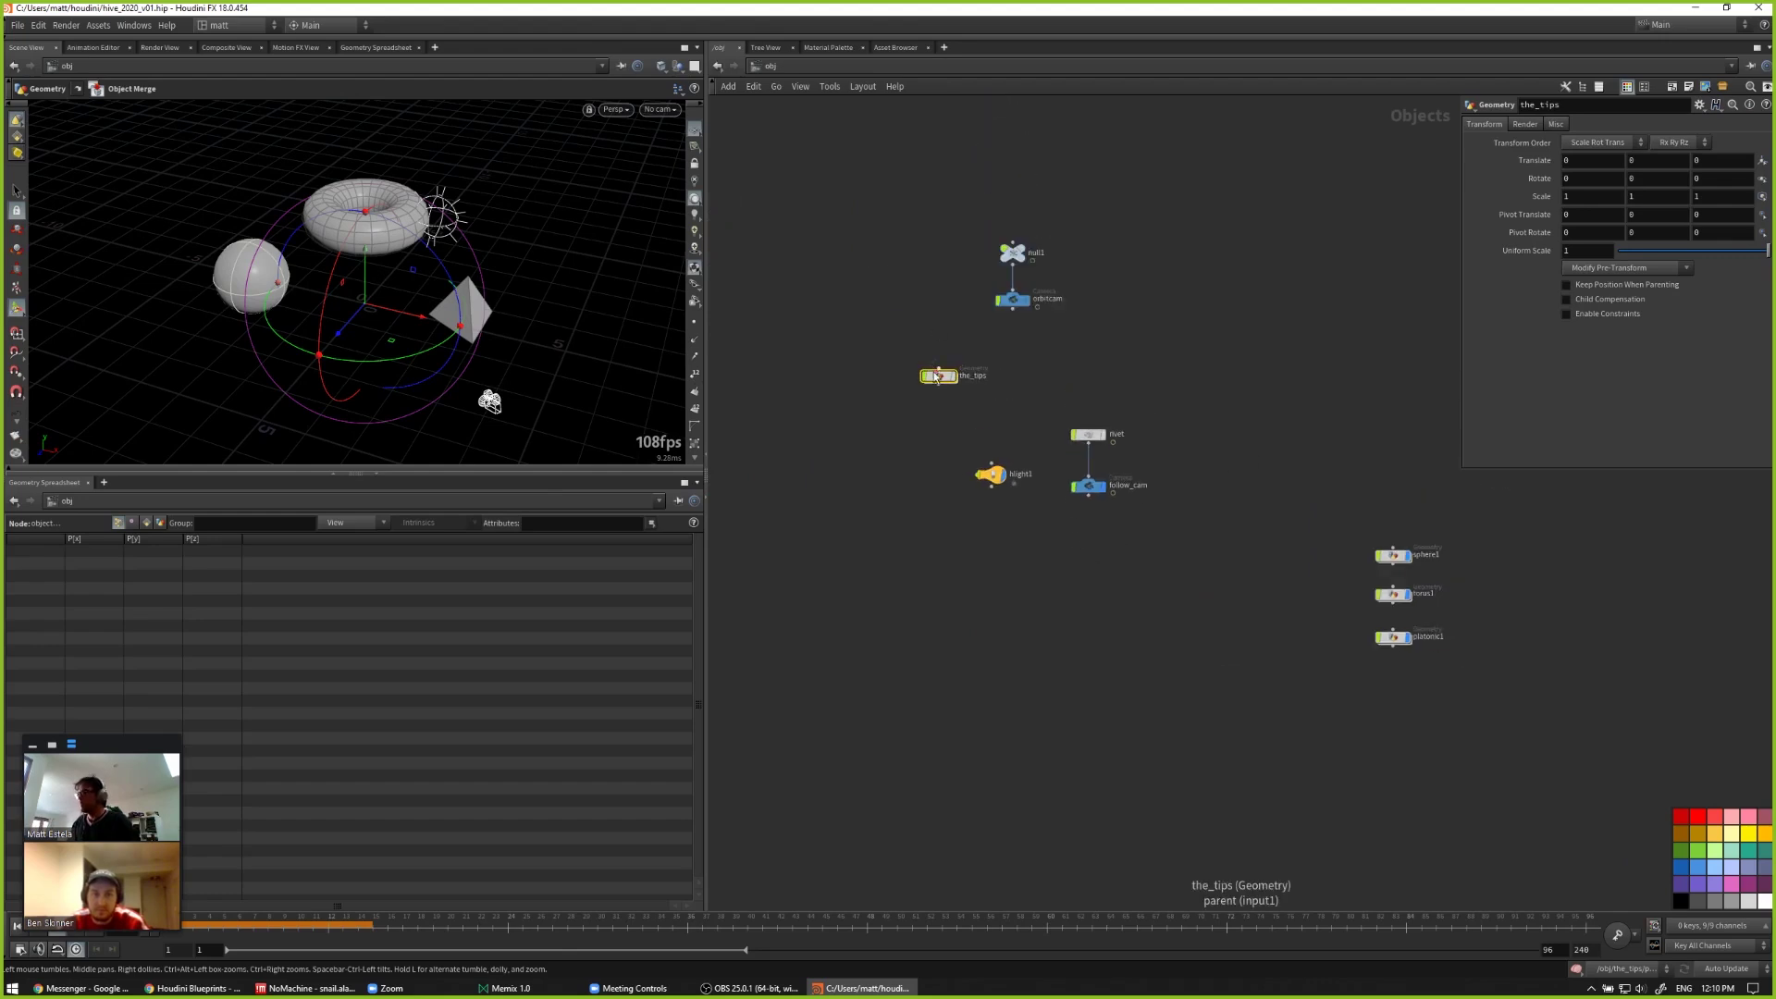
# Step: Move the_tips lower, dive back inside, and open the ghost-objects options
pyautogui.moveTo(939, 375); pyautogui.dragTo(1019, 551)
pyautogui.doubleClick(1018, 552)
pyautogui.moveTo(1119, 580); pyautogui.dragTo(892, 637, button='middle')
pyautogui.click(678, 67)
# Step: Hide other objects' geometry and choose torus1 as object_merge1's merged object
pyautogui.click(724, 109)
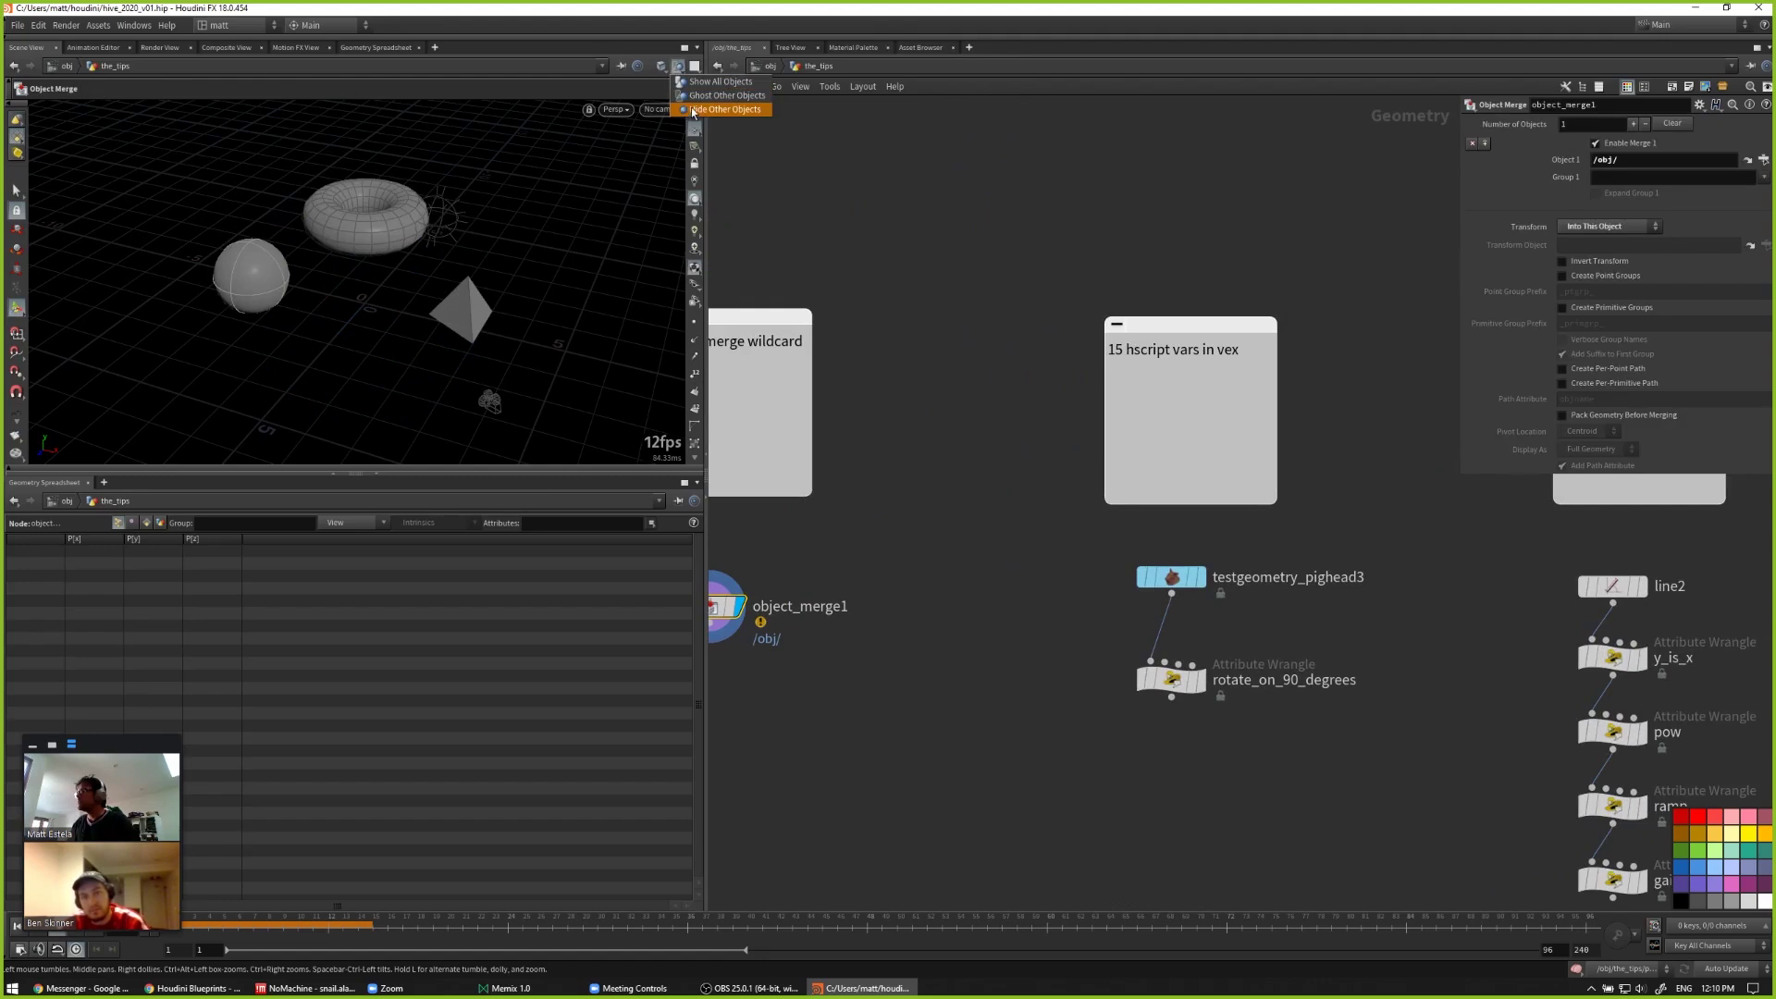
pyautogui.moveTo(880, 481); pyautogui.dragTo(1086, 427, button='middle')
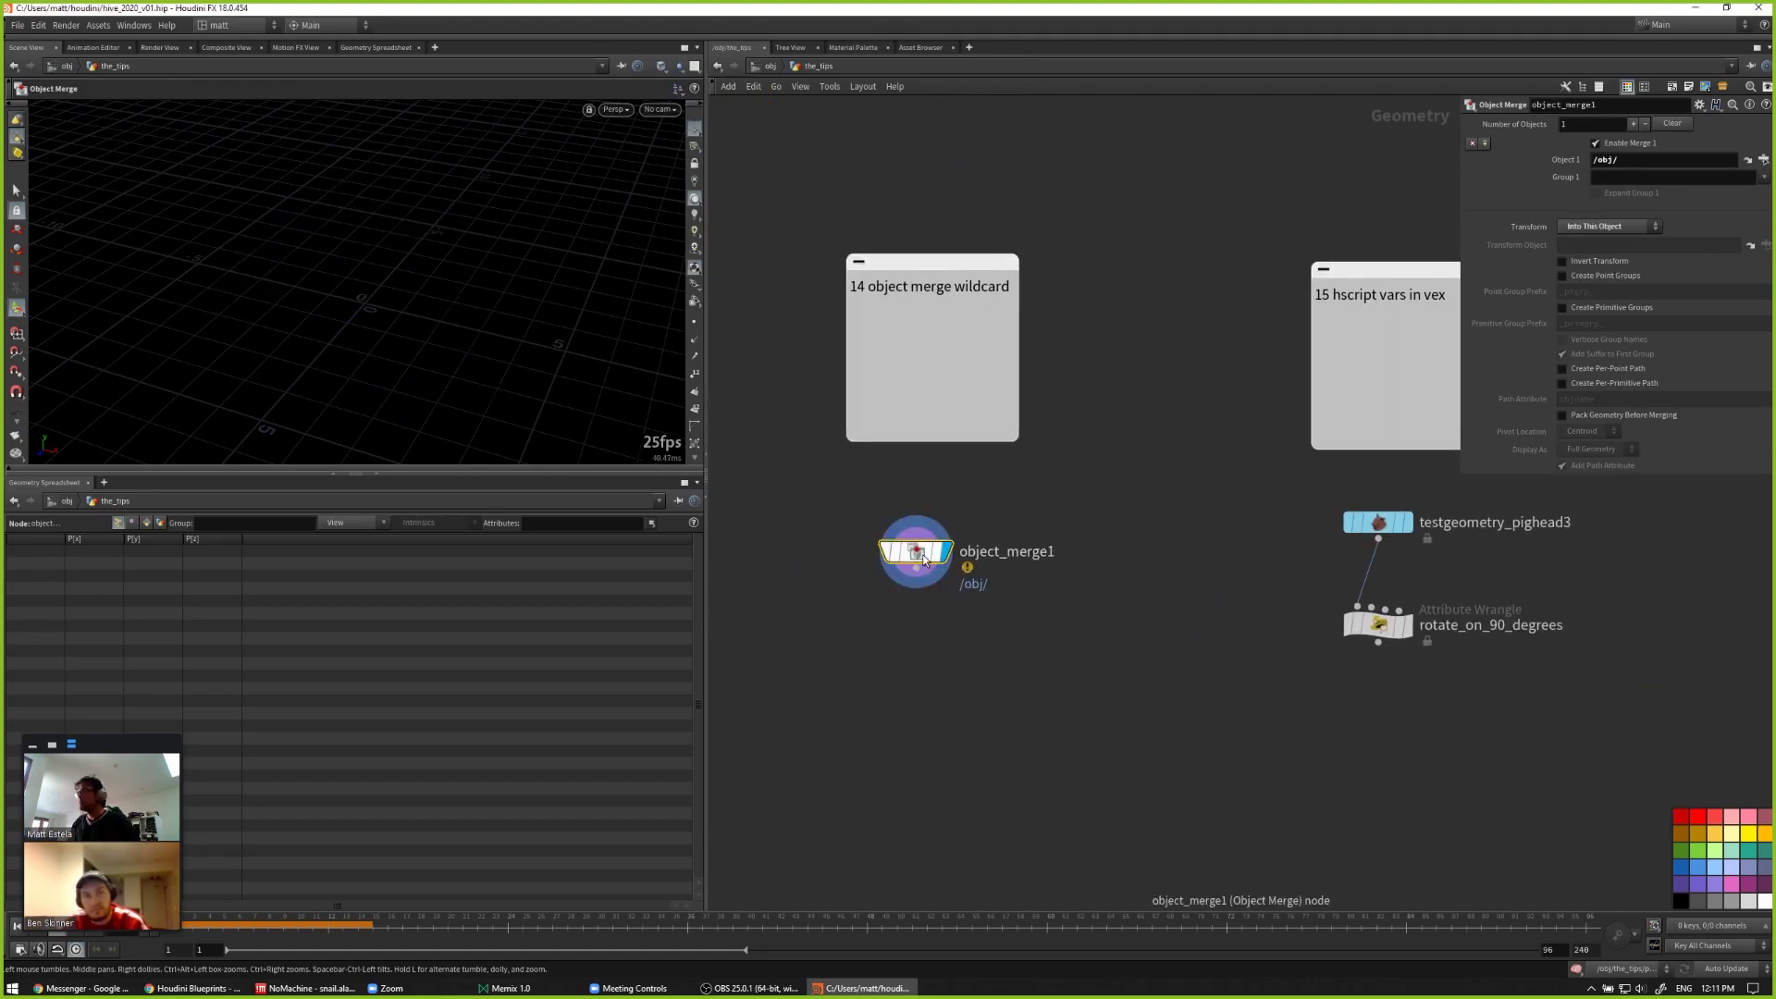
pyautogui.click(1763, 159)
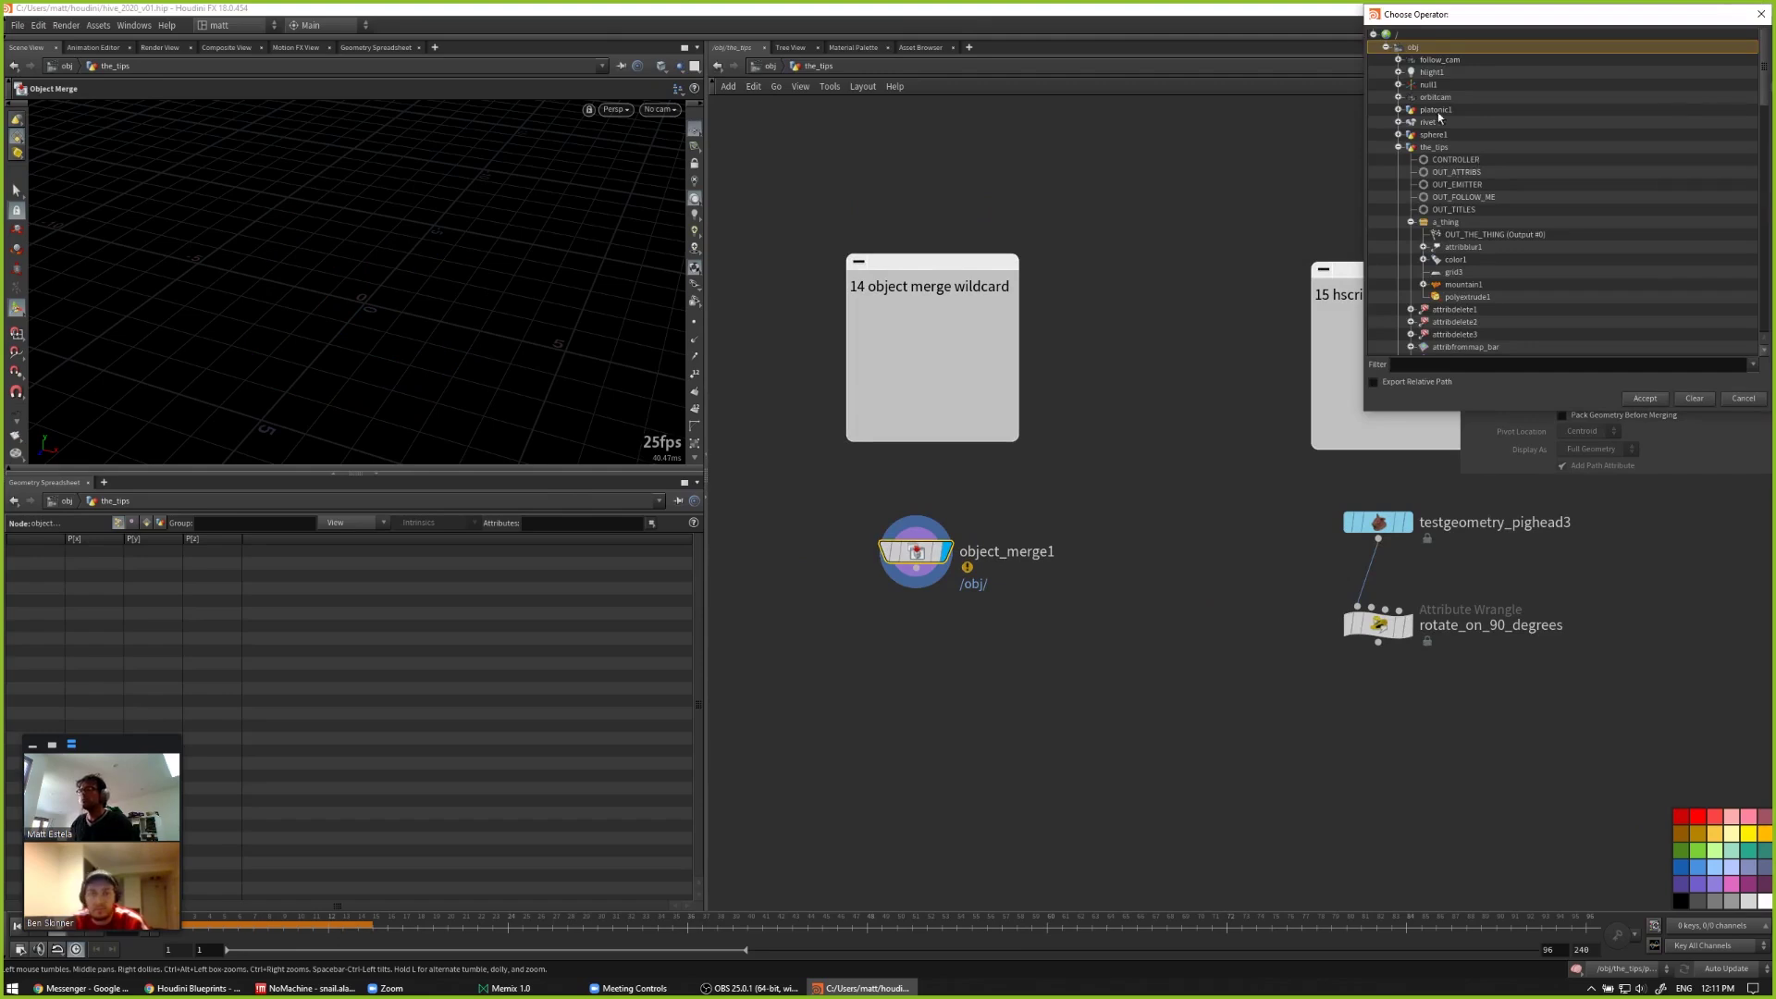
pyautogui.click(1398, 148)
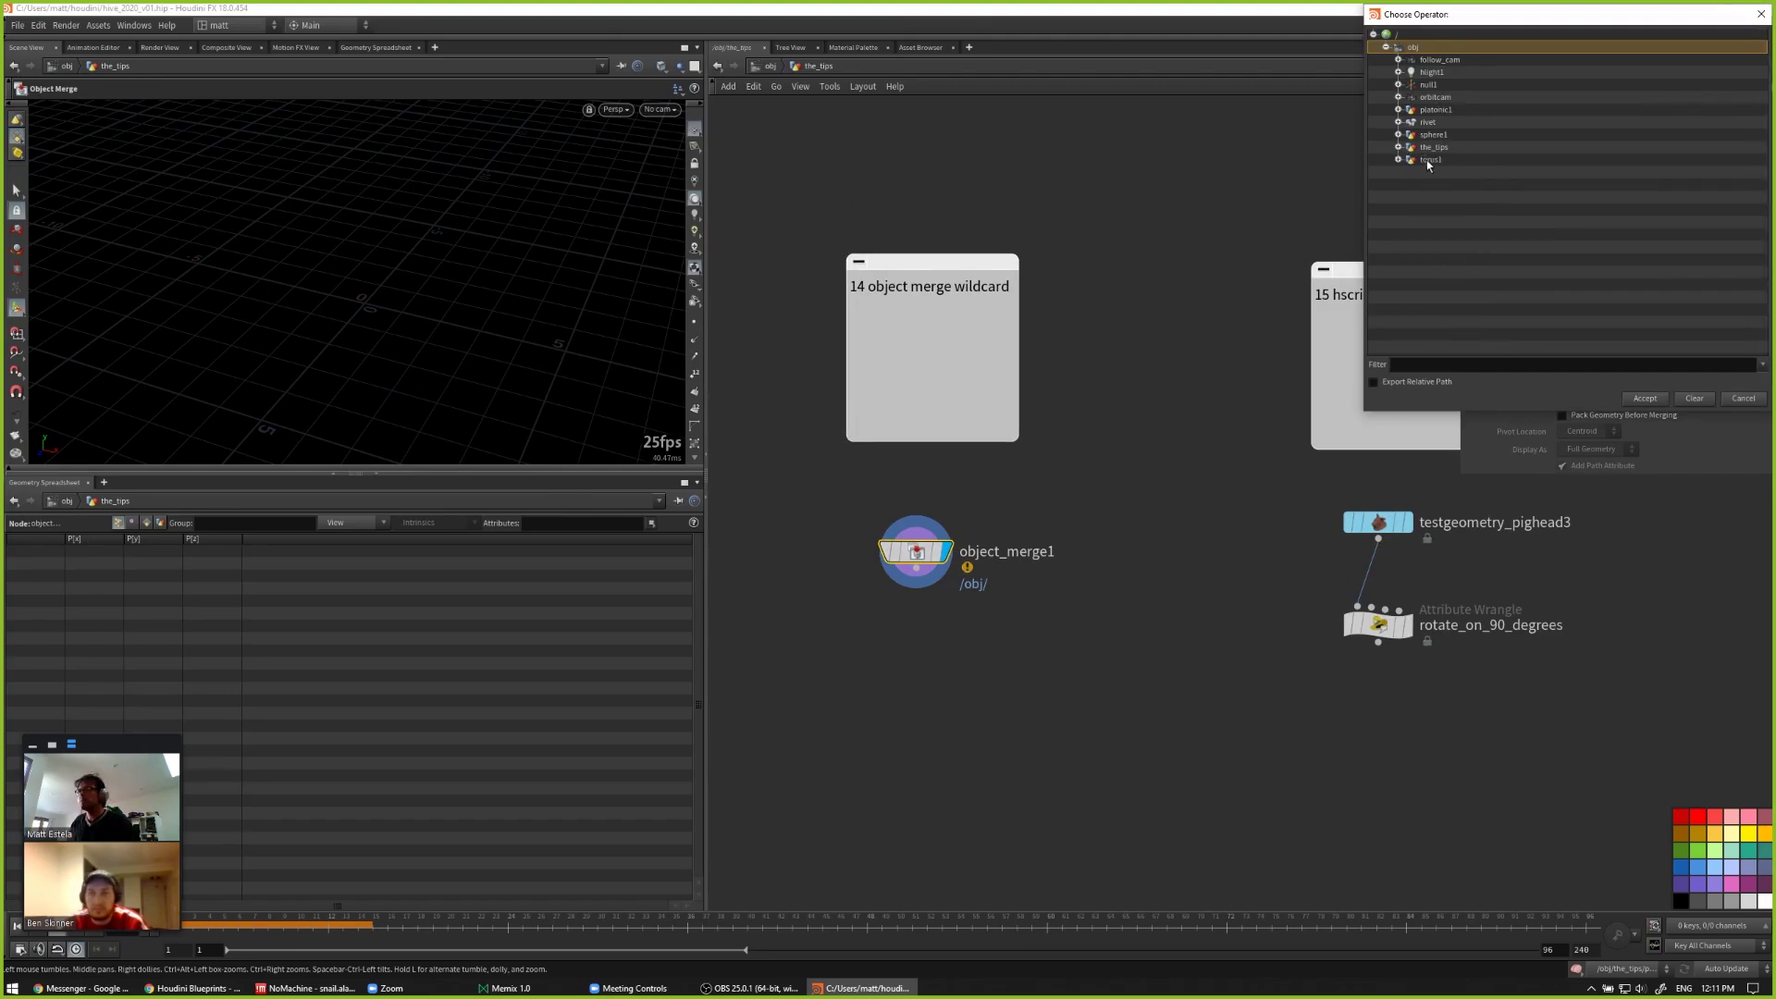
pyautogui.click(1428, 160)
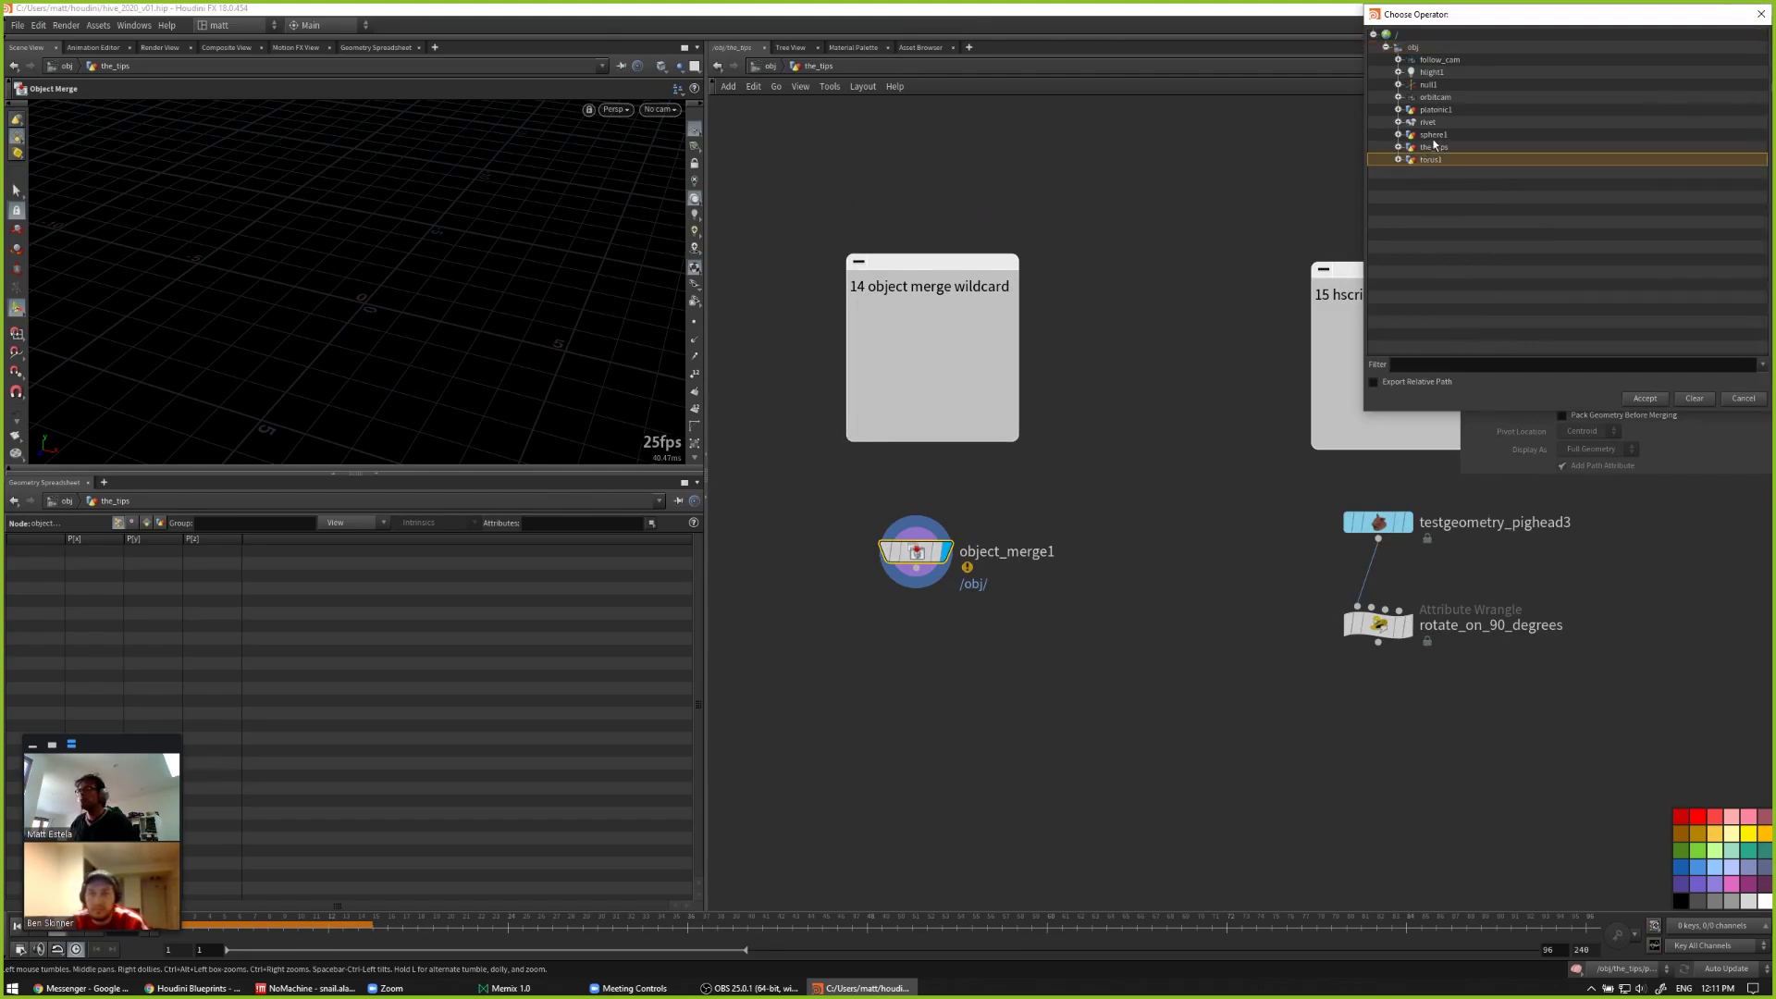
pyautogui.click(1645, 399)
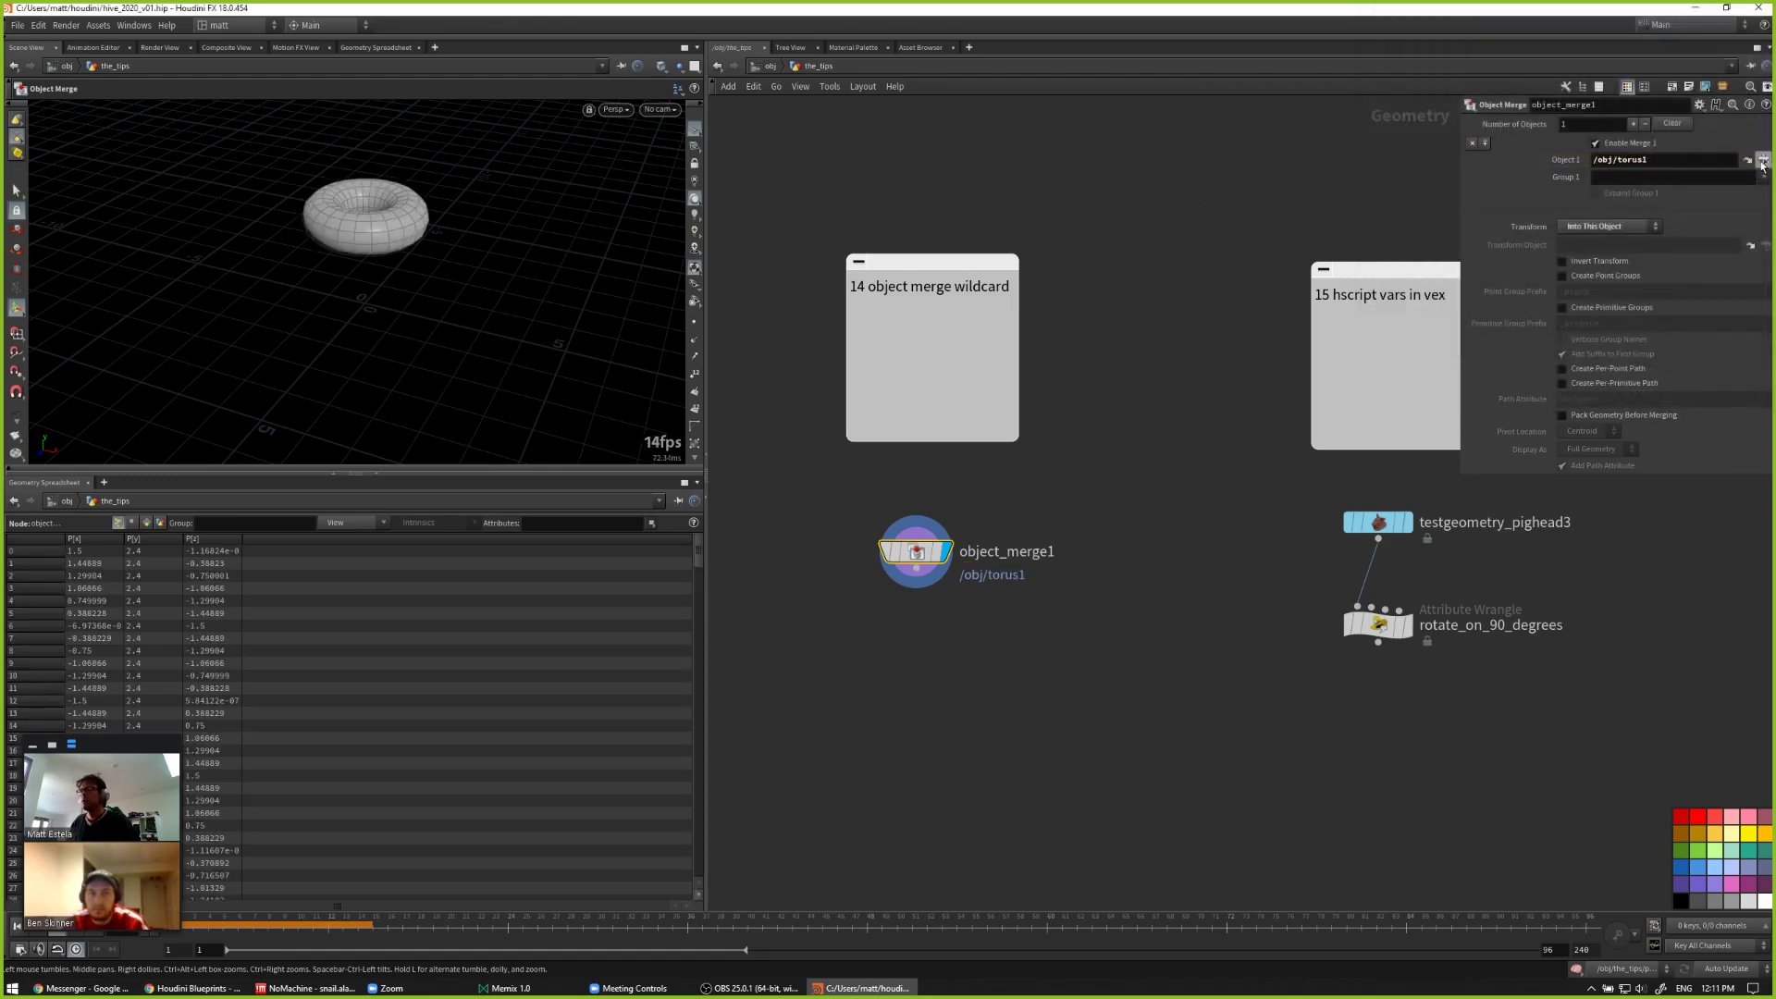
# Step: Browse sphere1 and null1 in the object chooser, keeping the merged object unchanged
pyautogui.click(1762, 160)
pyautogui.press('Escape')
pyautogui.click(1762, 161)
pyautogui.click(1454, 134)
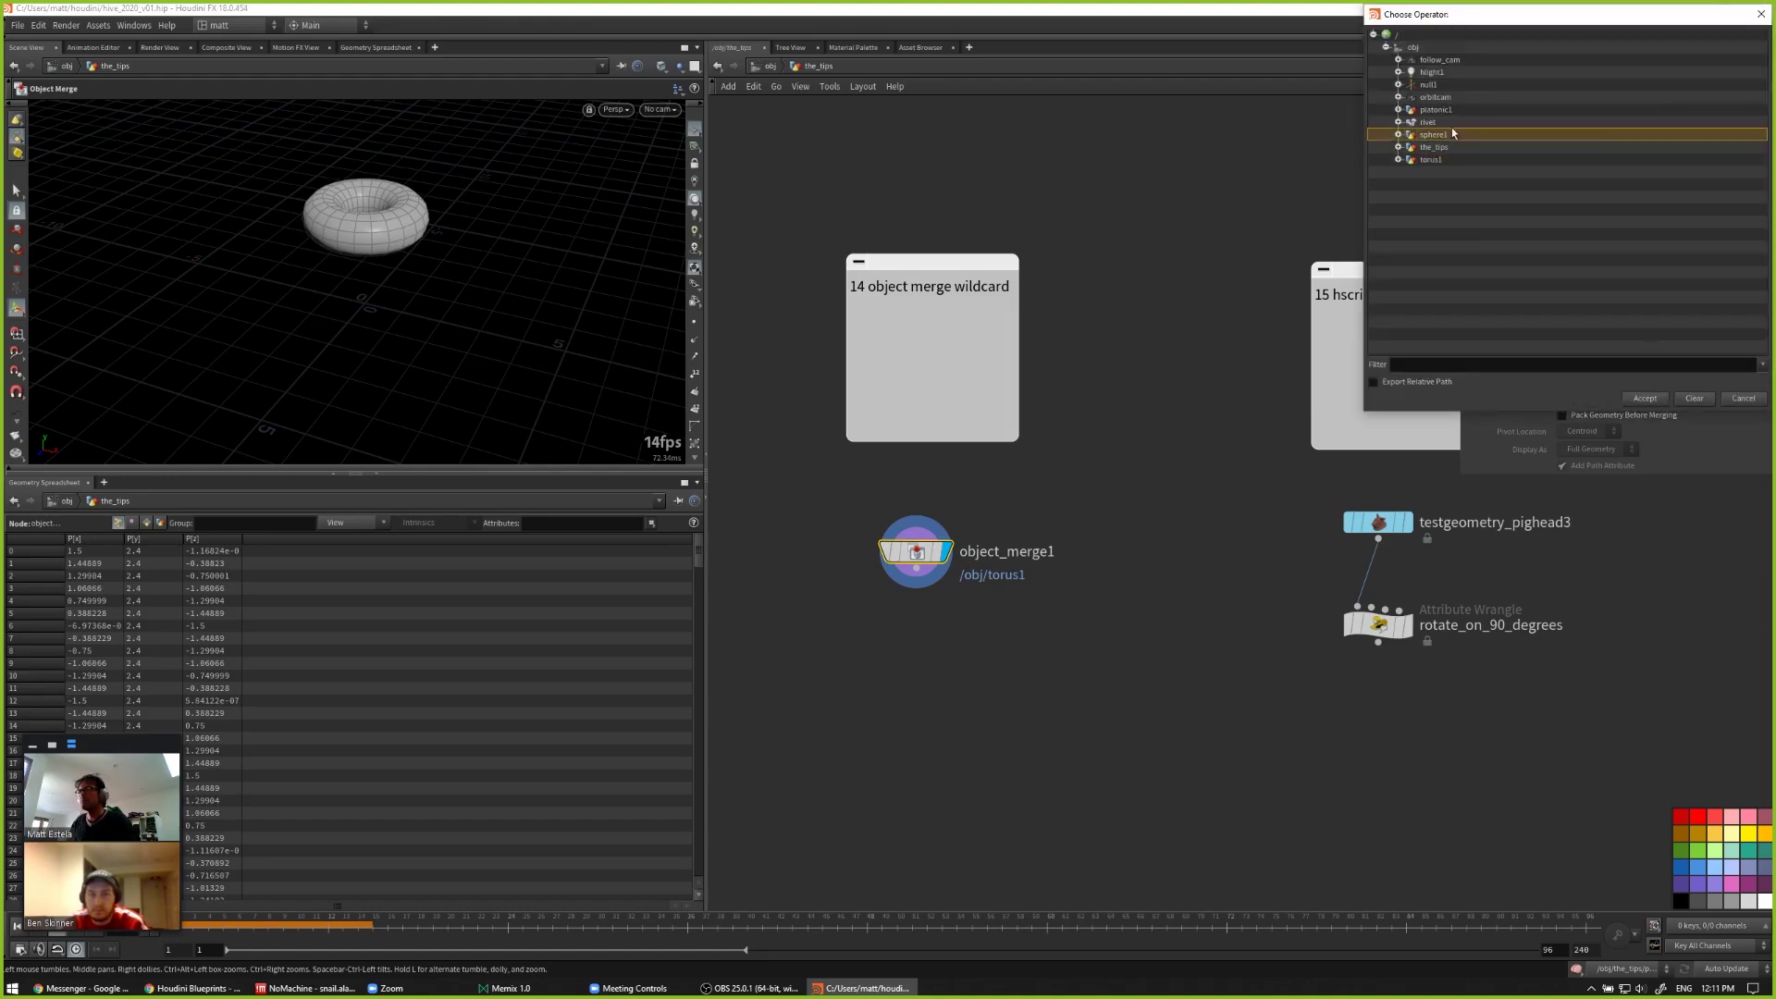
pyautogui.click(1441, 85)
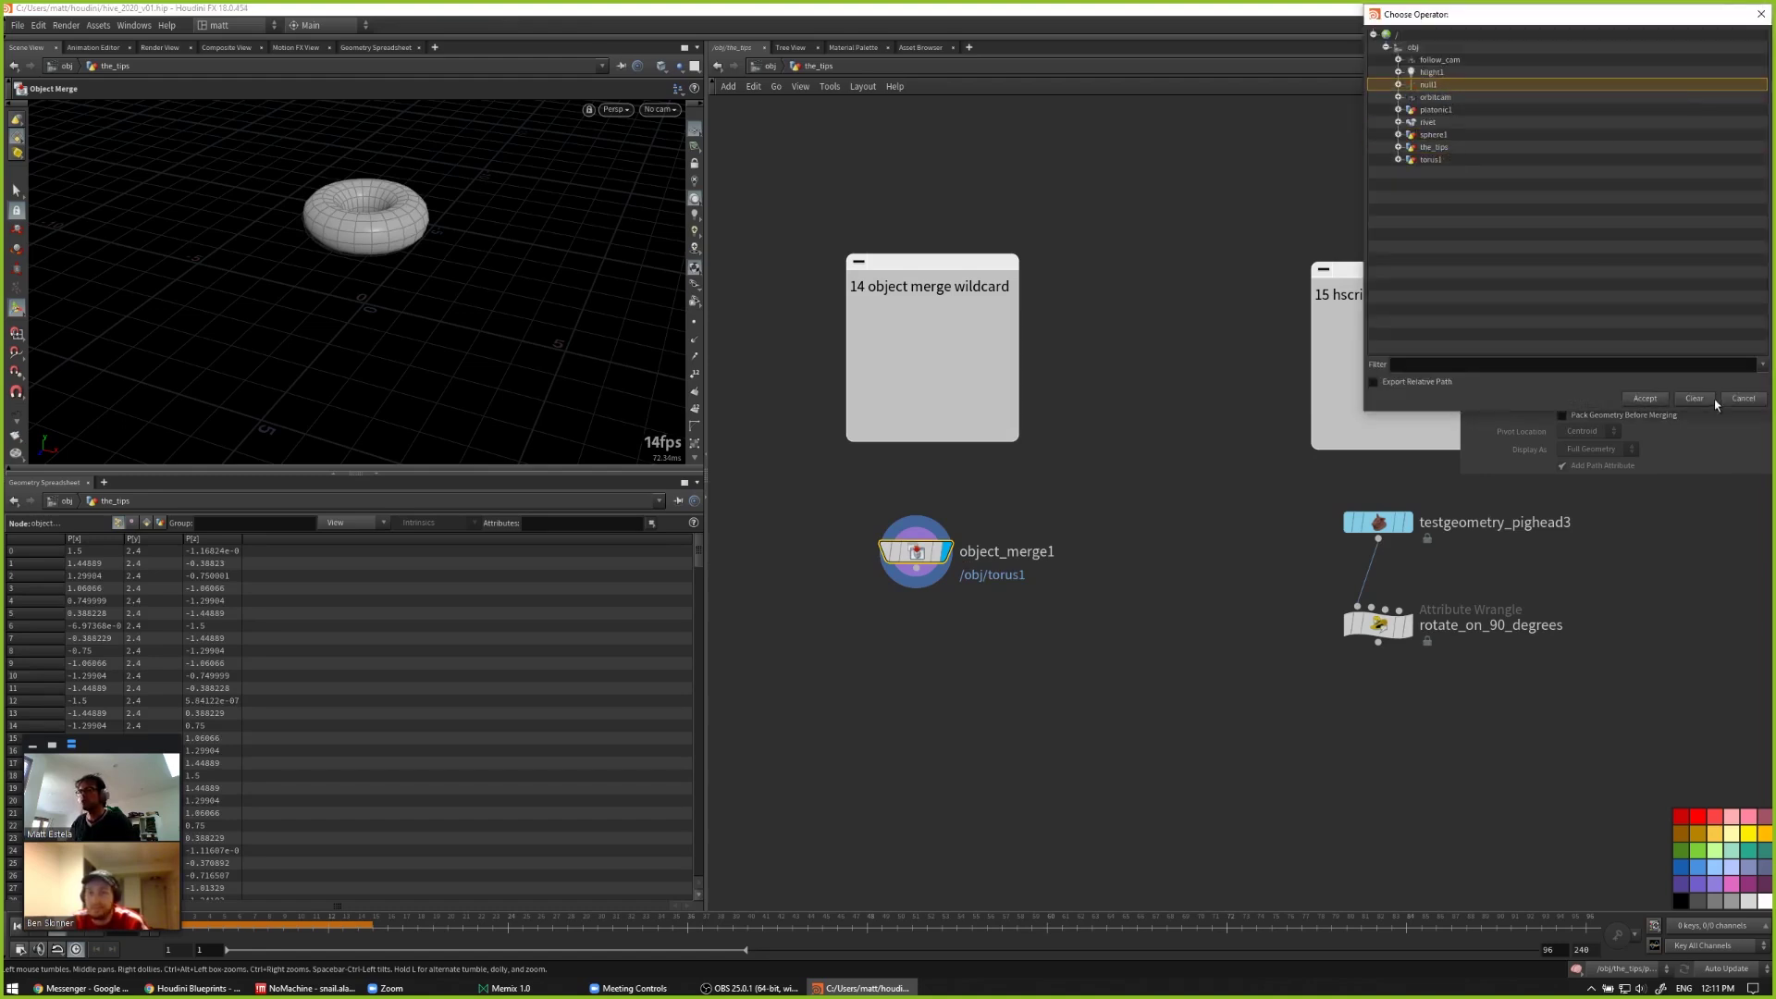
pyautogui.click(1743, 397)
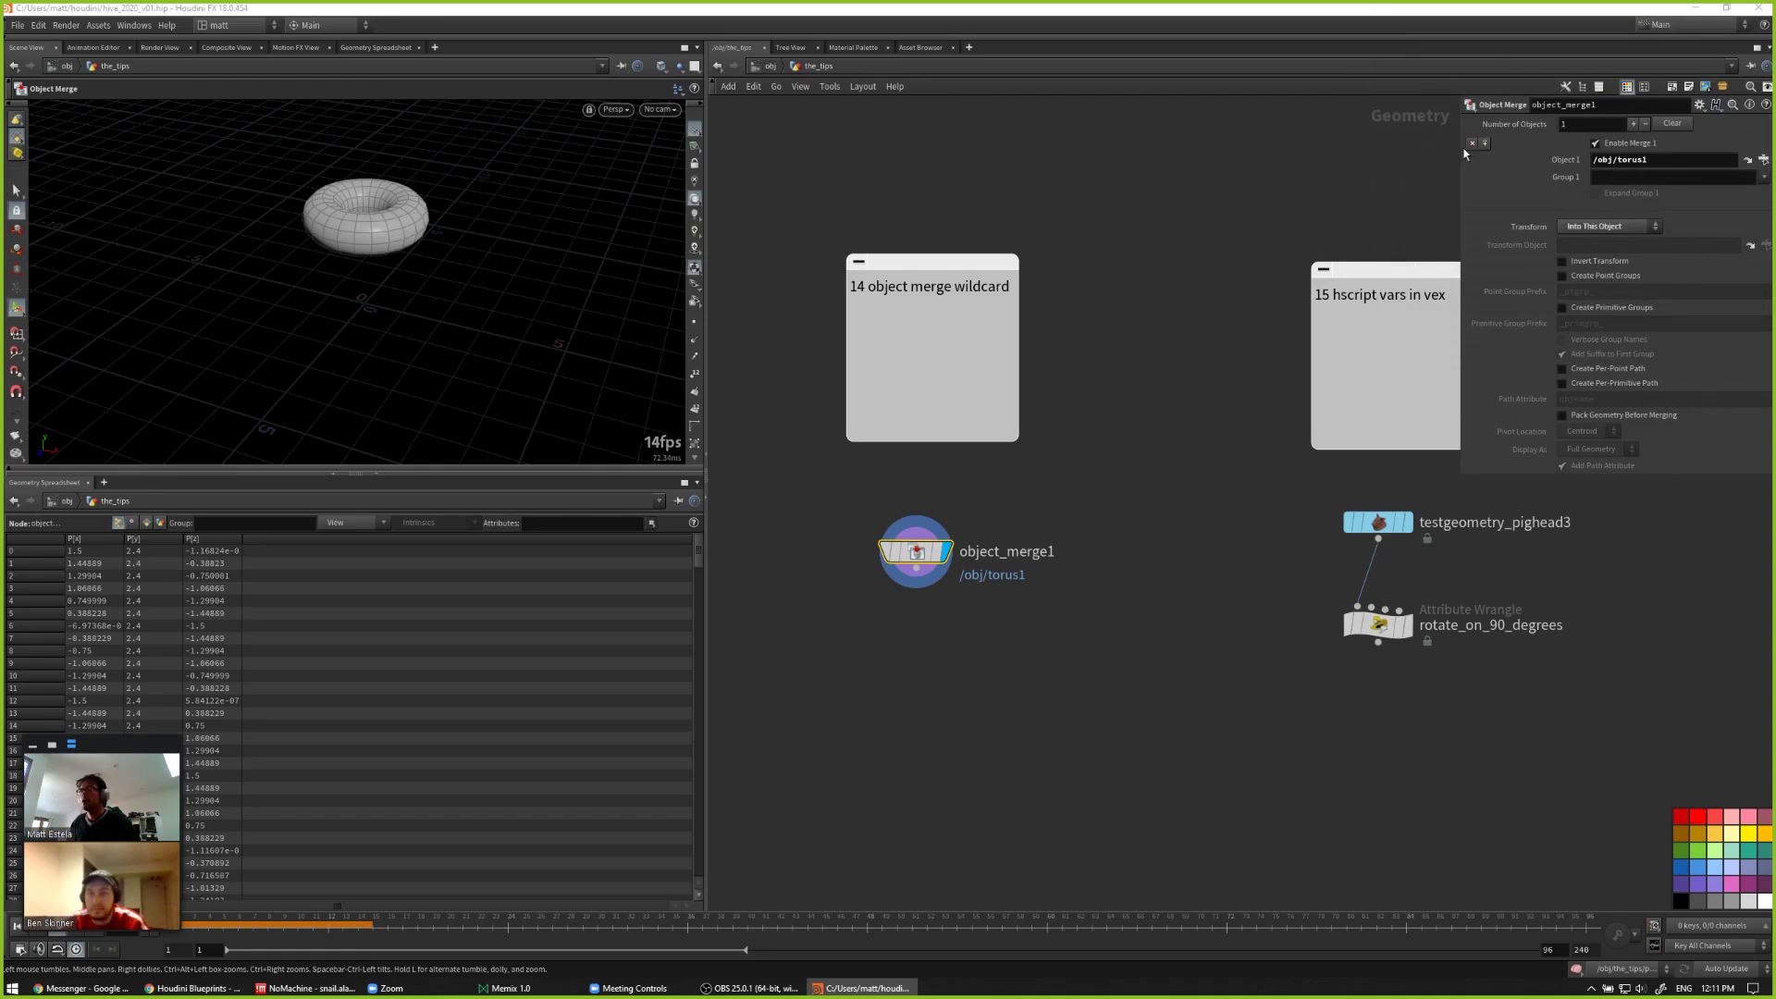
# Step: Add two more object slots and set the second slot to sphere1
pyautogui.click(1485, 143)
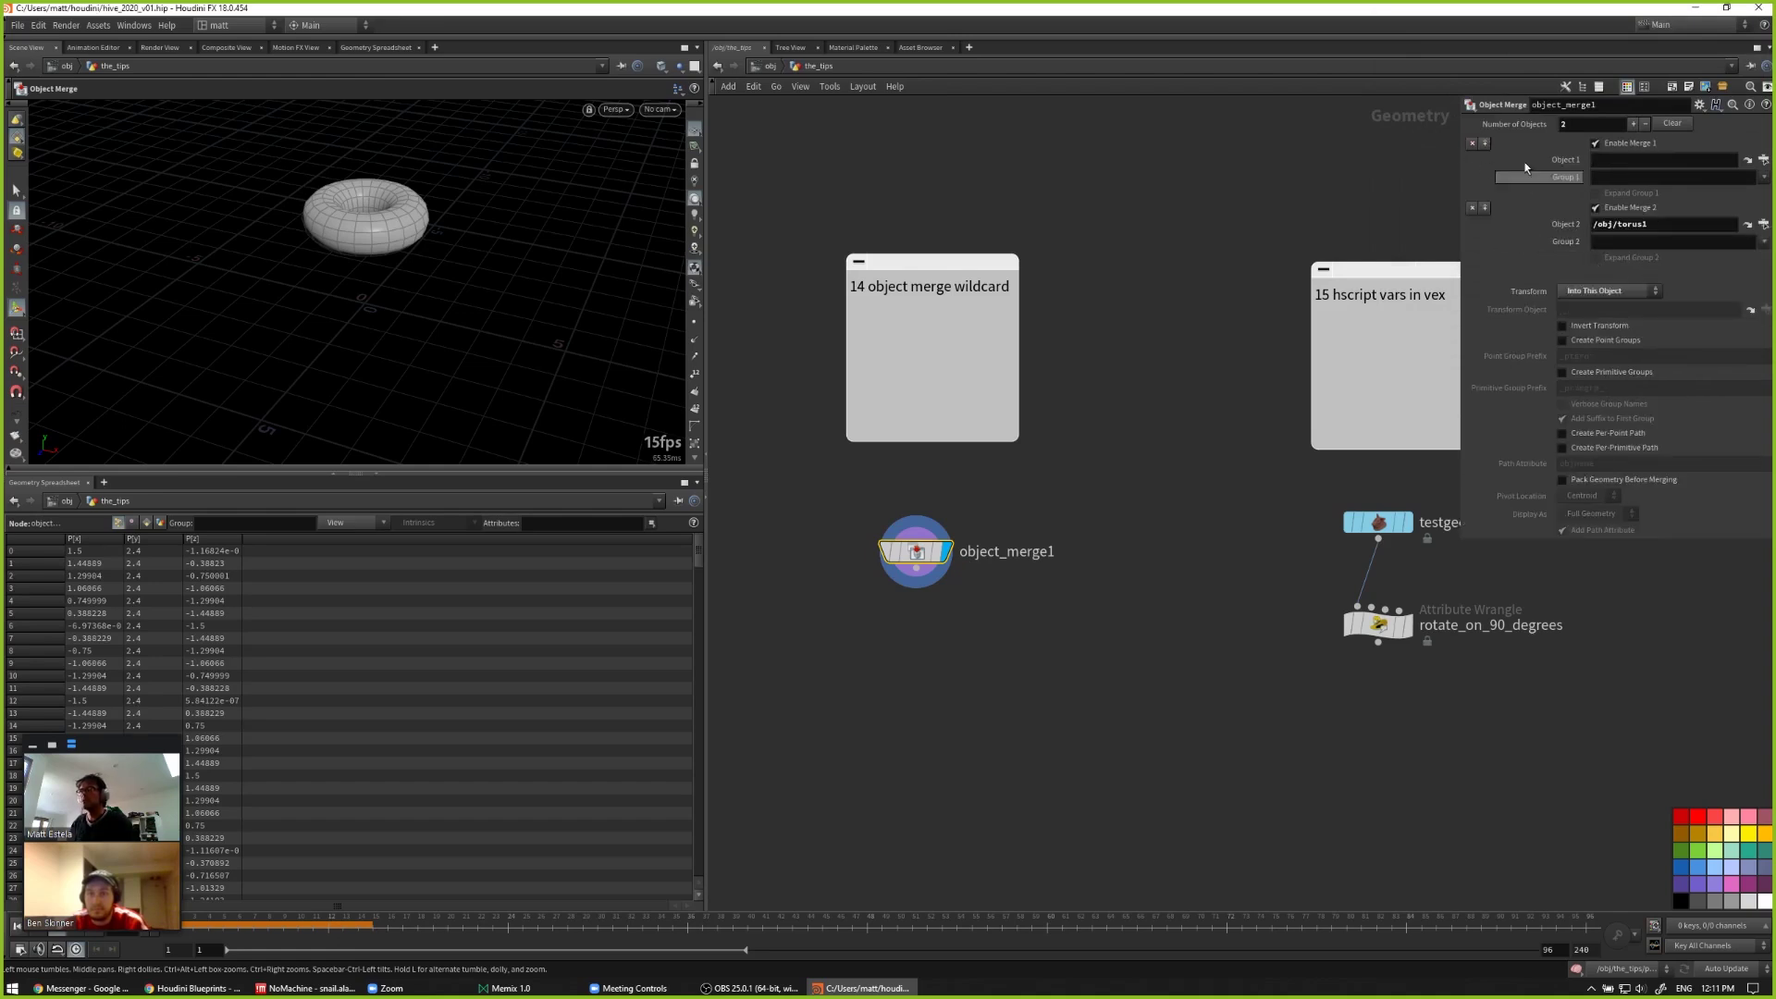
pyautogui.click(1485, 145)
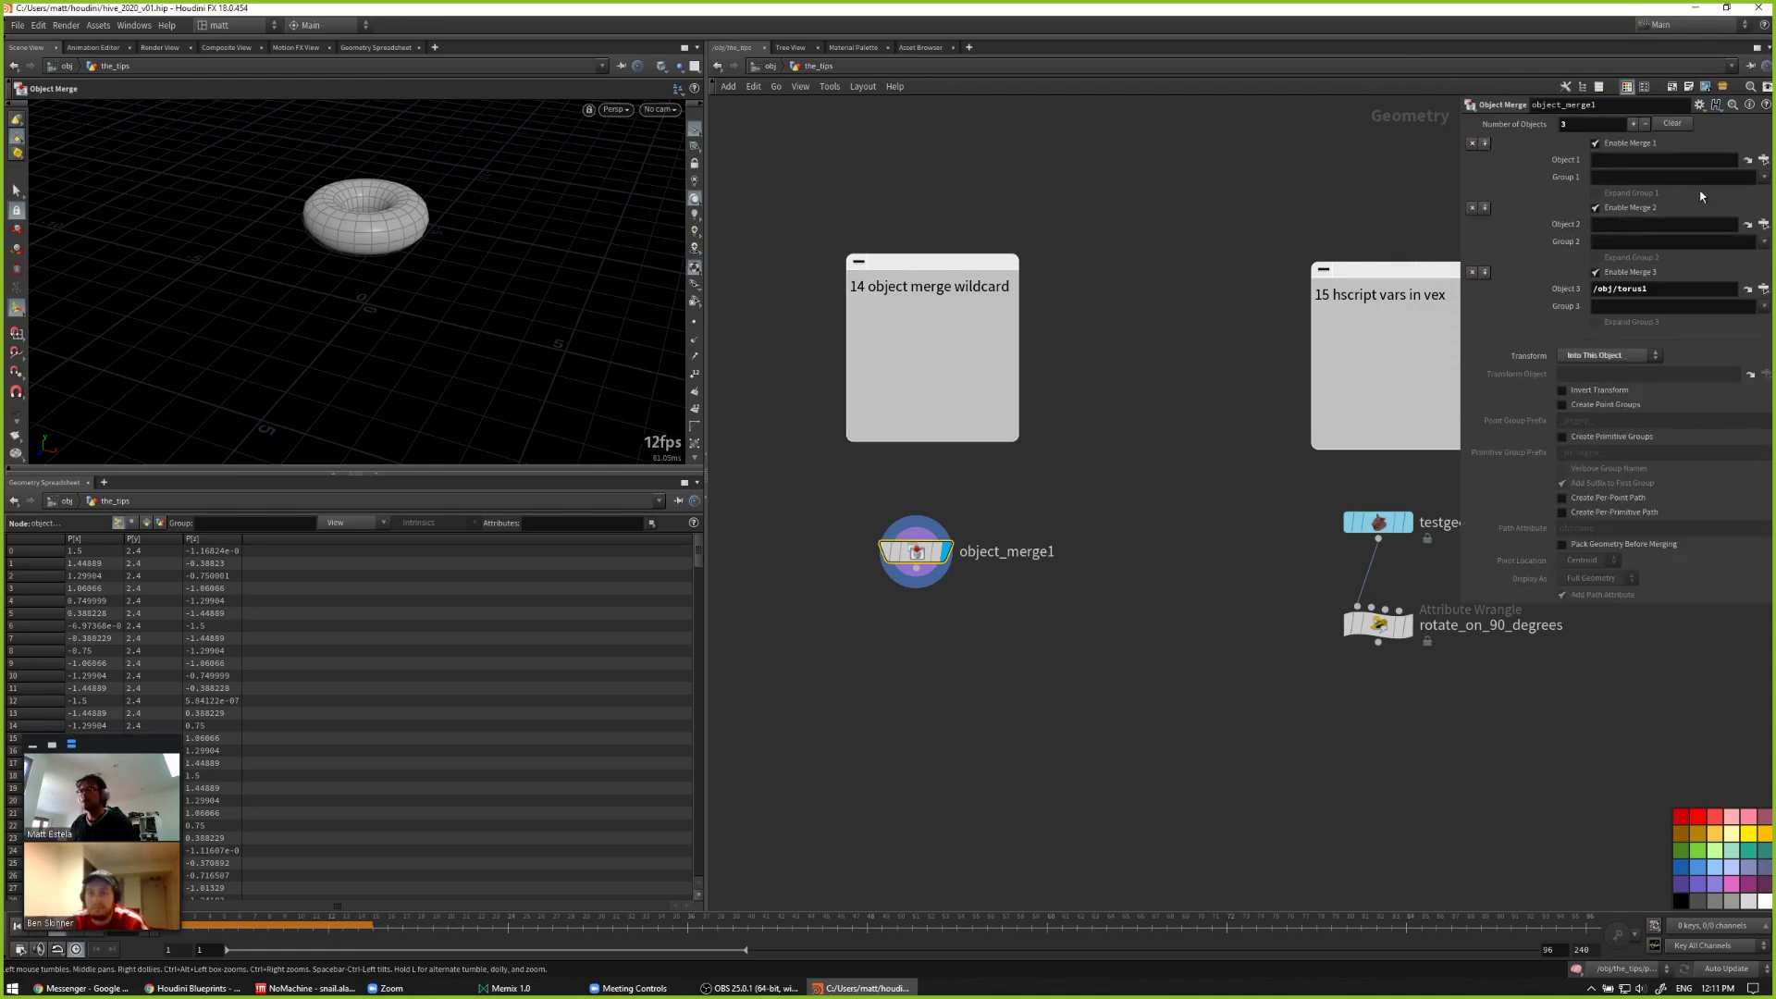
pyautogui.click(1763, 224)
pyautogui.scroll(10, 1457, 115)
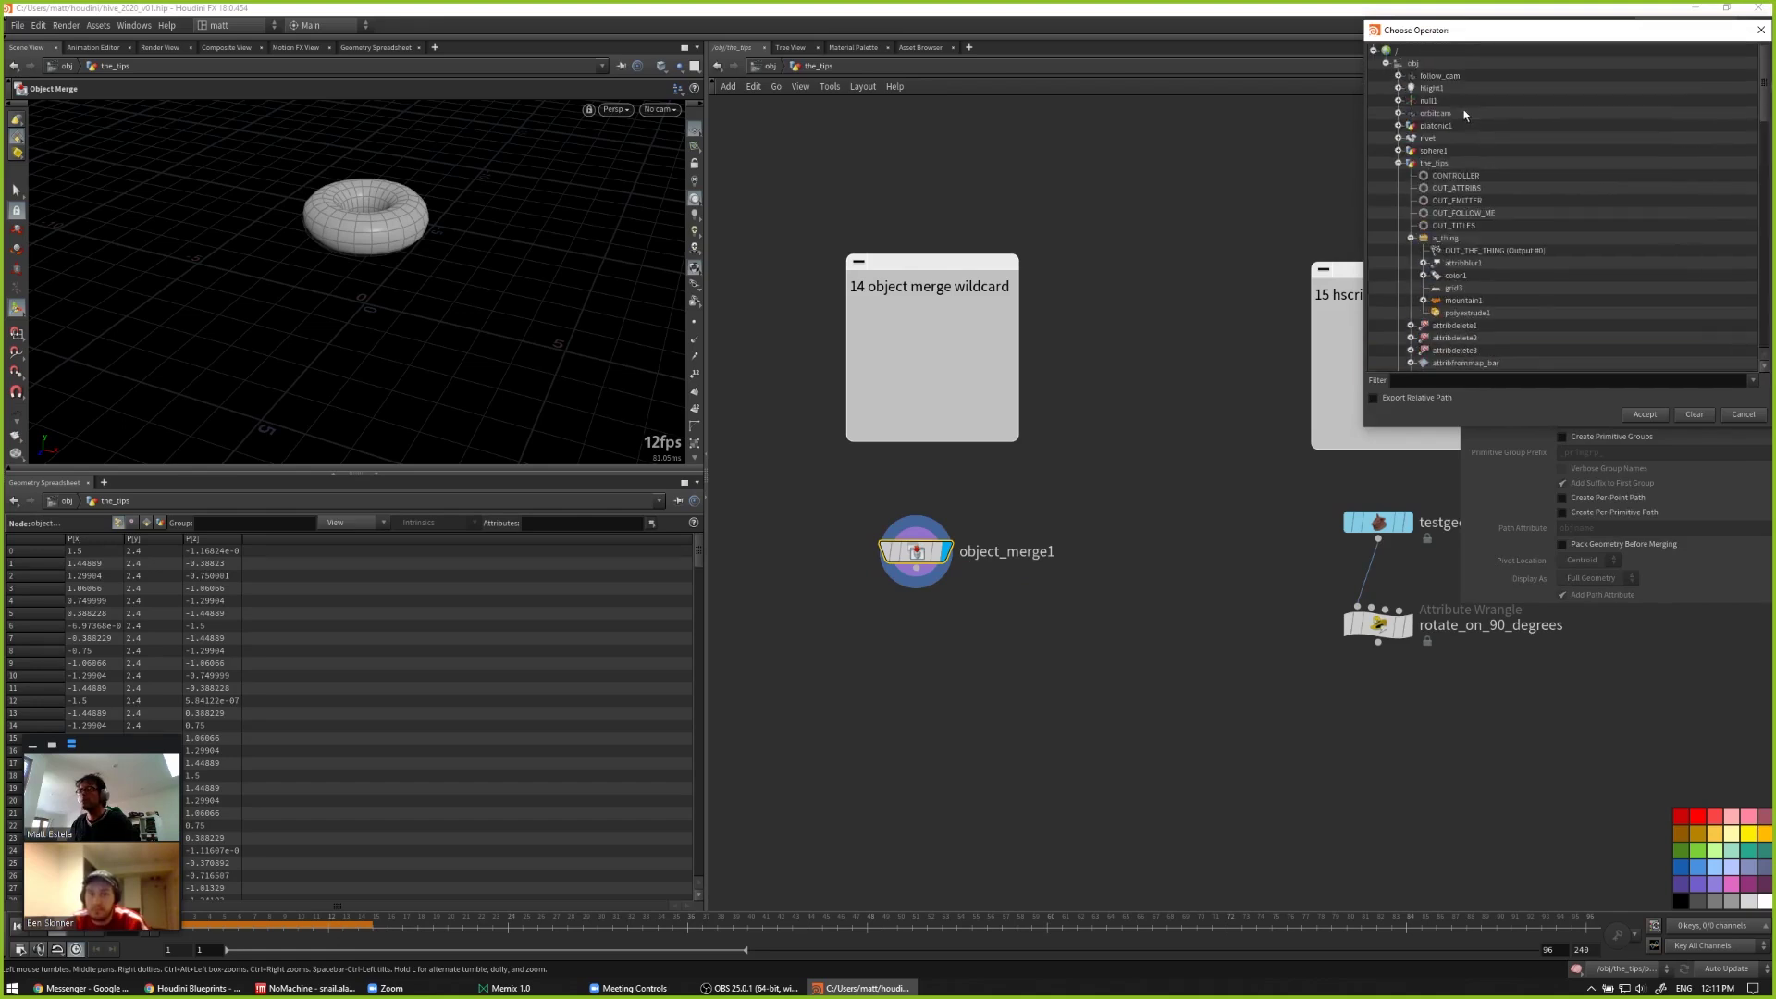
pyautogui.click(1399, 162)
pyautogui.doubleClick(1434, 149)
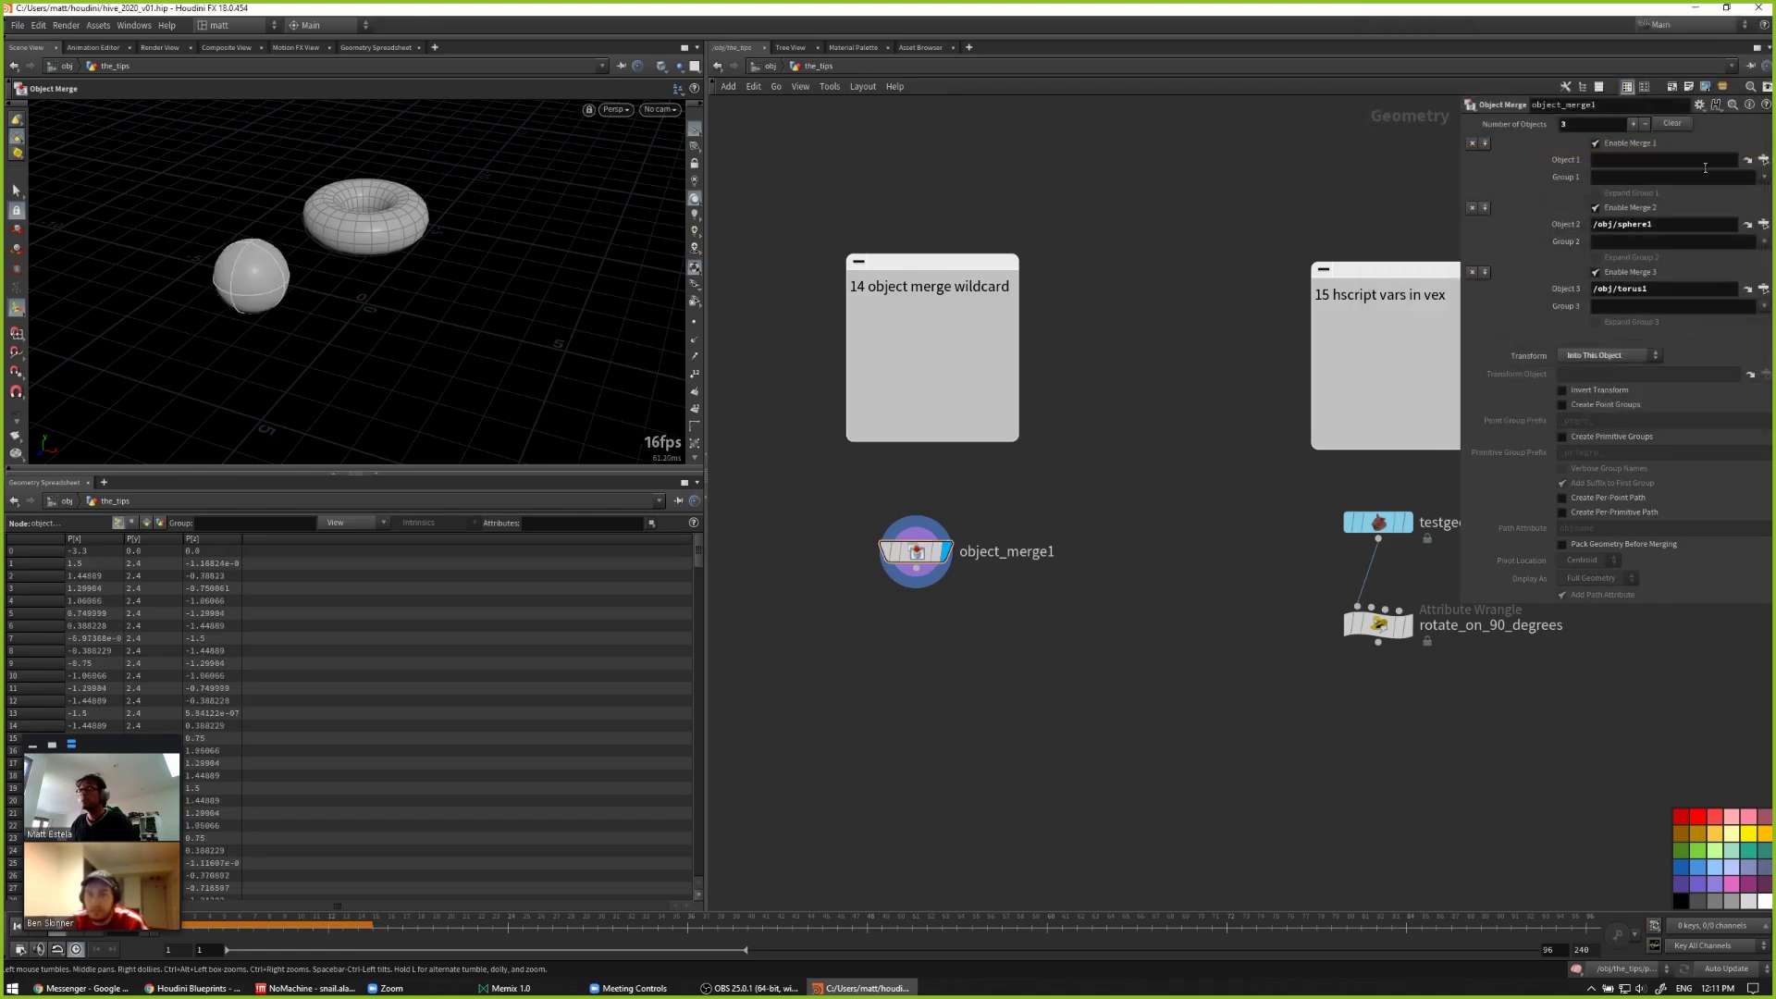
# Step: Set the first slot to platonic1 and remove the torus1 and sphere1 slots
pyautogui.click(1764, 159)
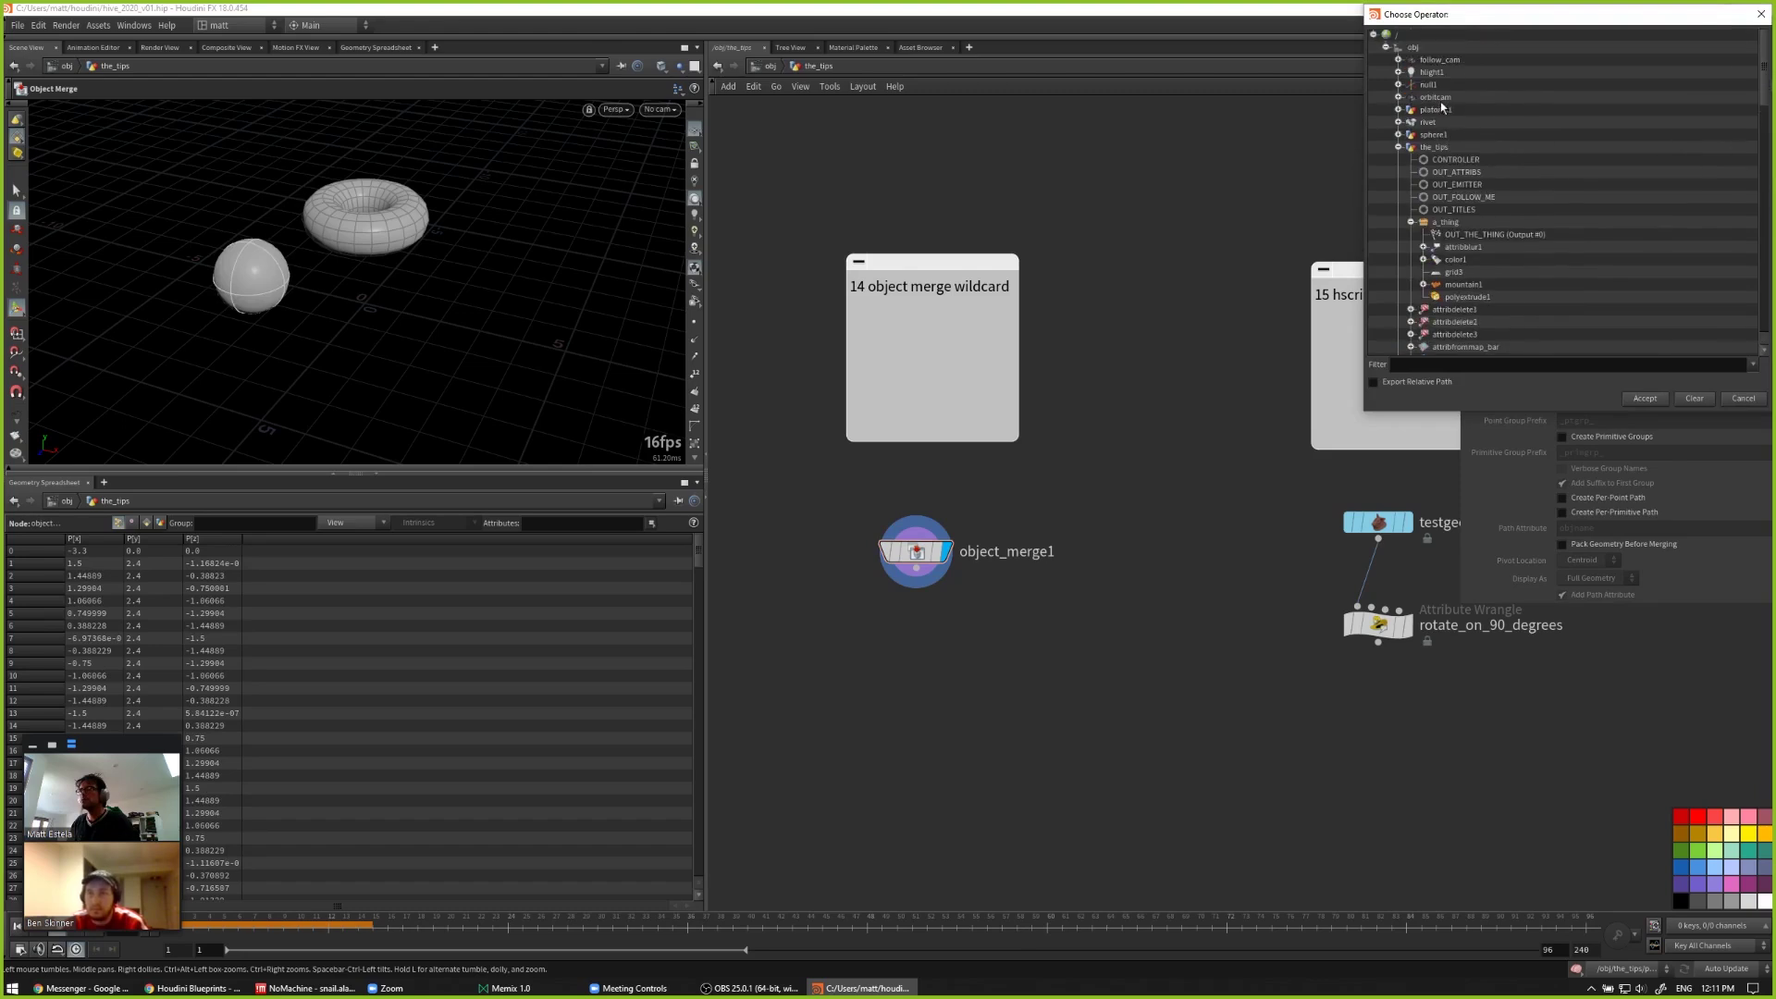
pyautogui.doubleClick(1437, 110)
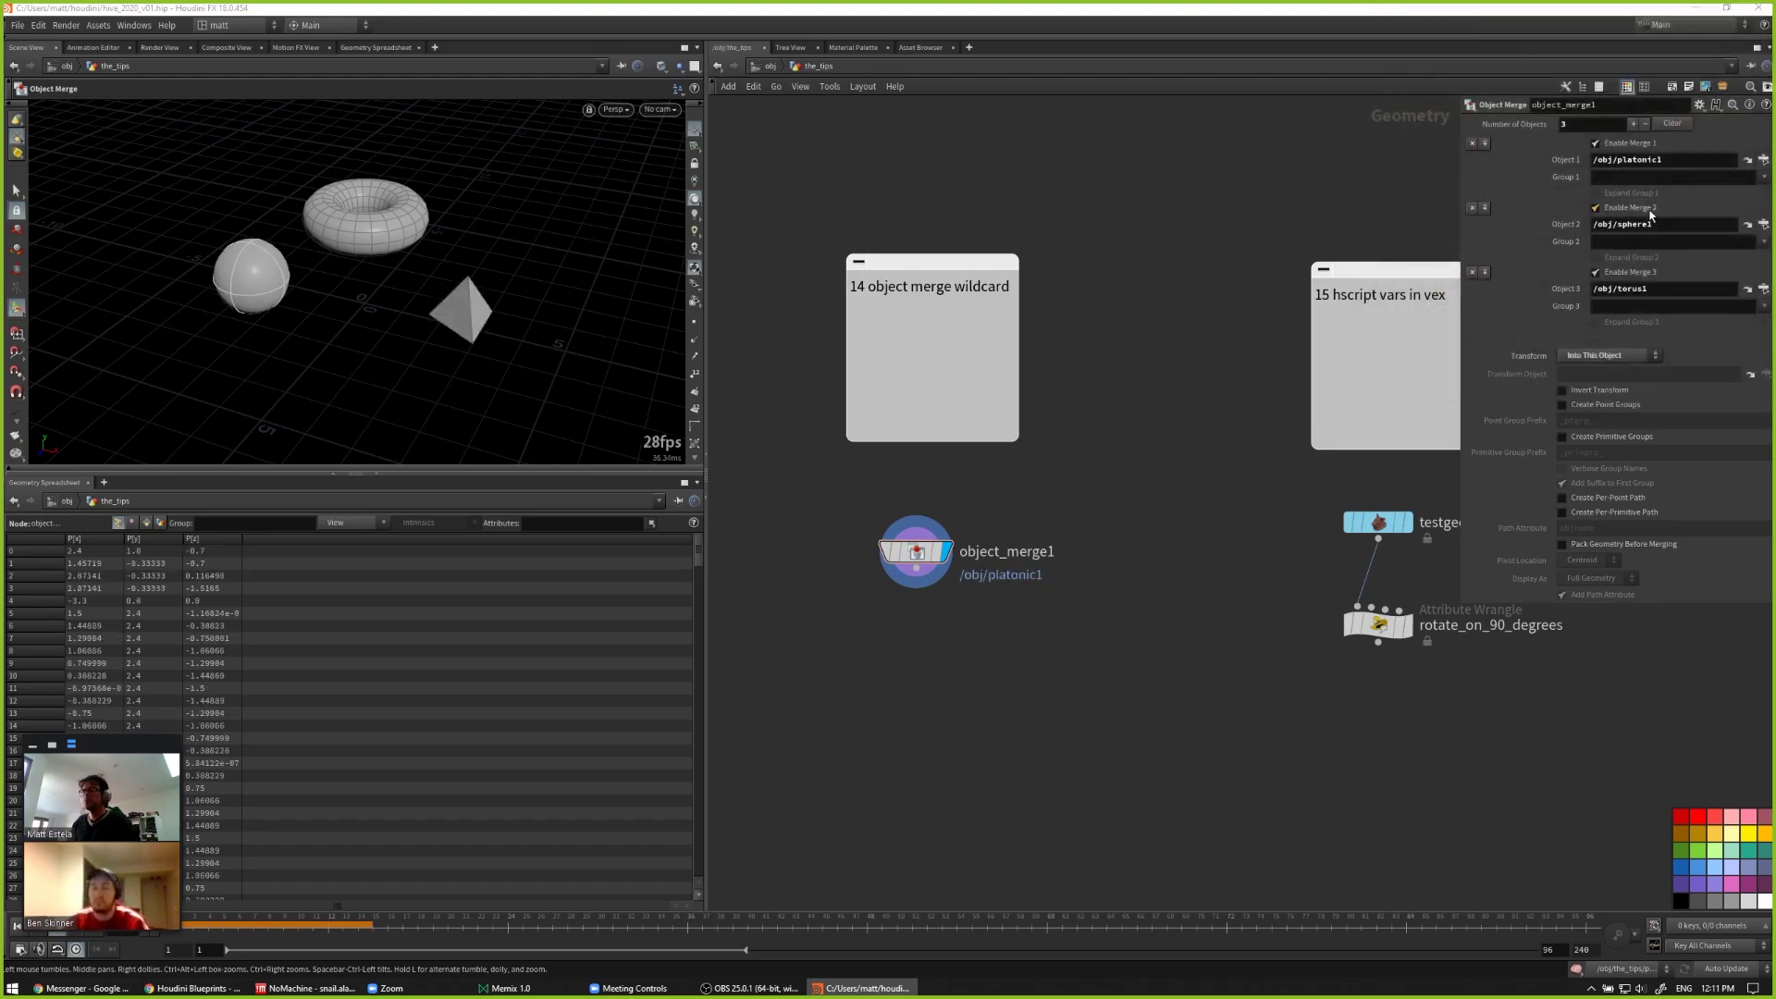
pyautogui.click(1472, 273)
pyautogui.click(1471, 208)
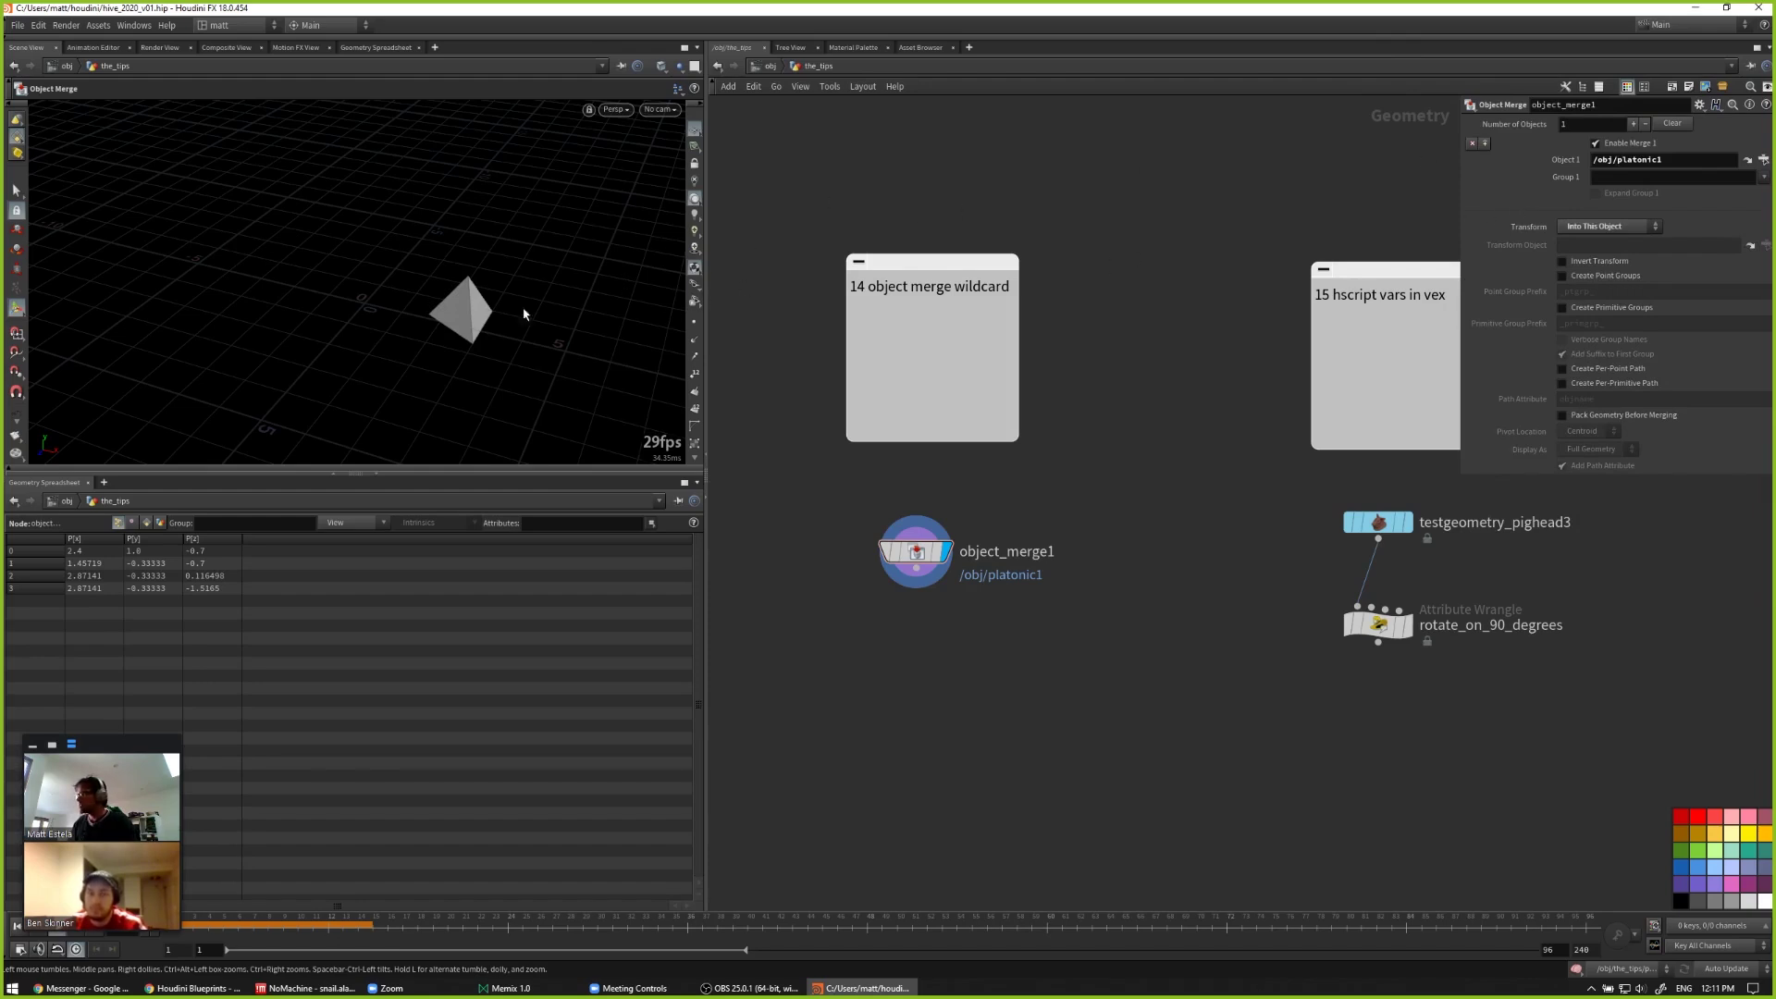
# Step: Change object_merge1's Object 1 path from /obj/platonic1 to the wildcard /obj/*1
pyautogui.click(1764, 161)
pyautogui.click(1398, 147)
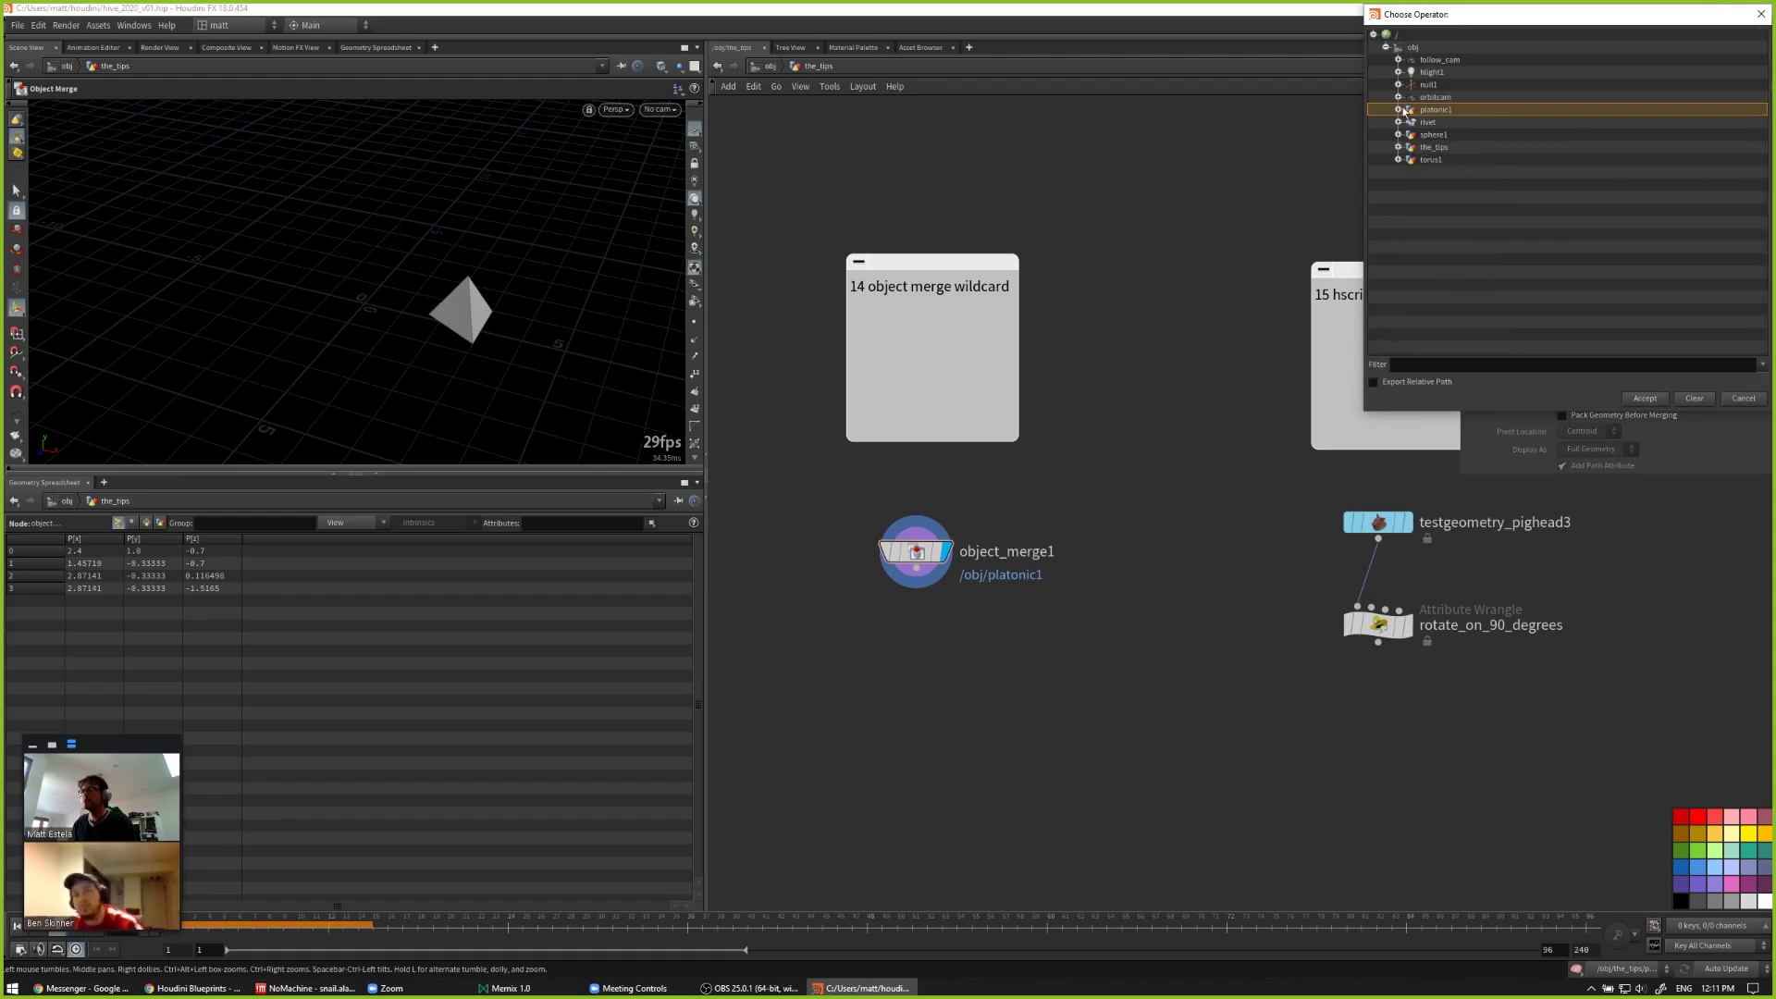
pyautogui.click(1761, 14)
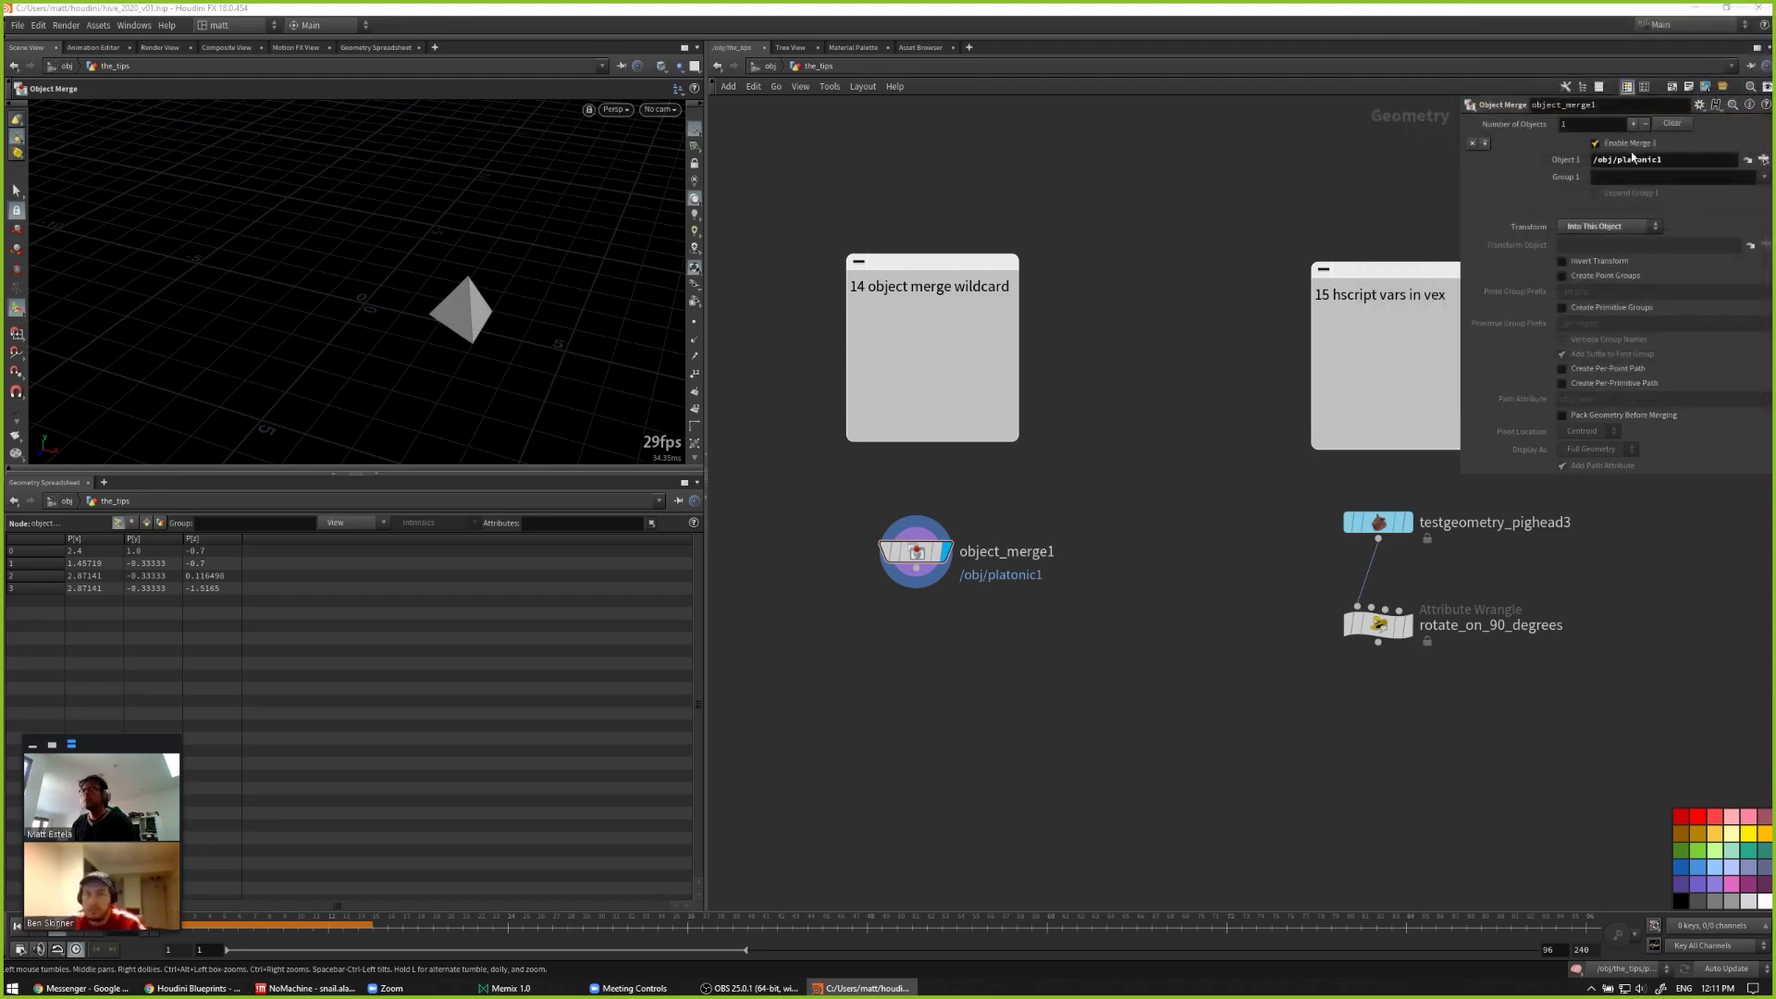
pyautogui.moveTo(1617, 160); pyautogui.dragTo(1655, 166)
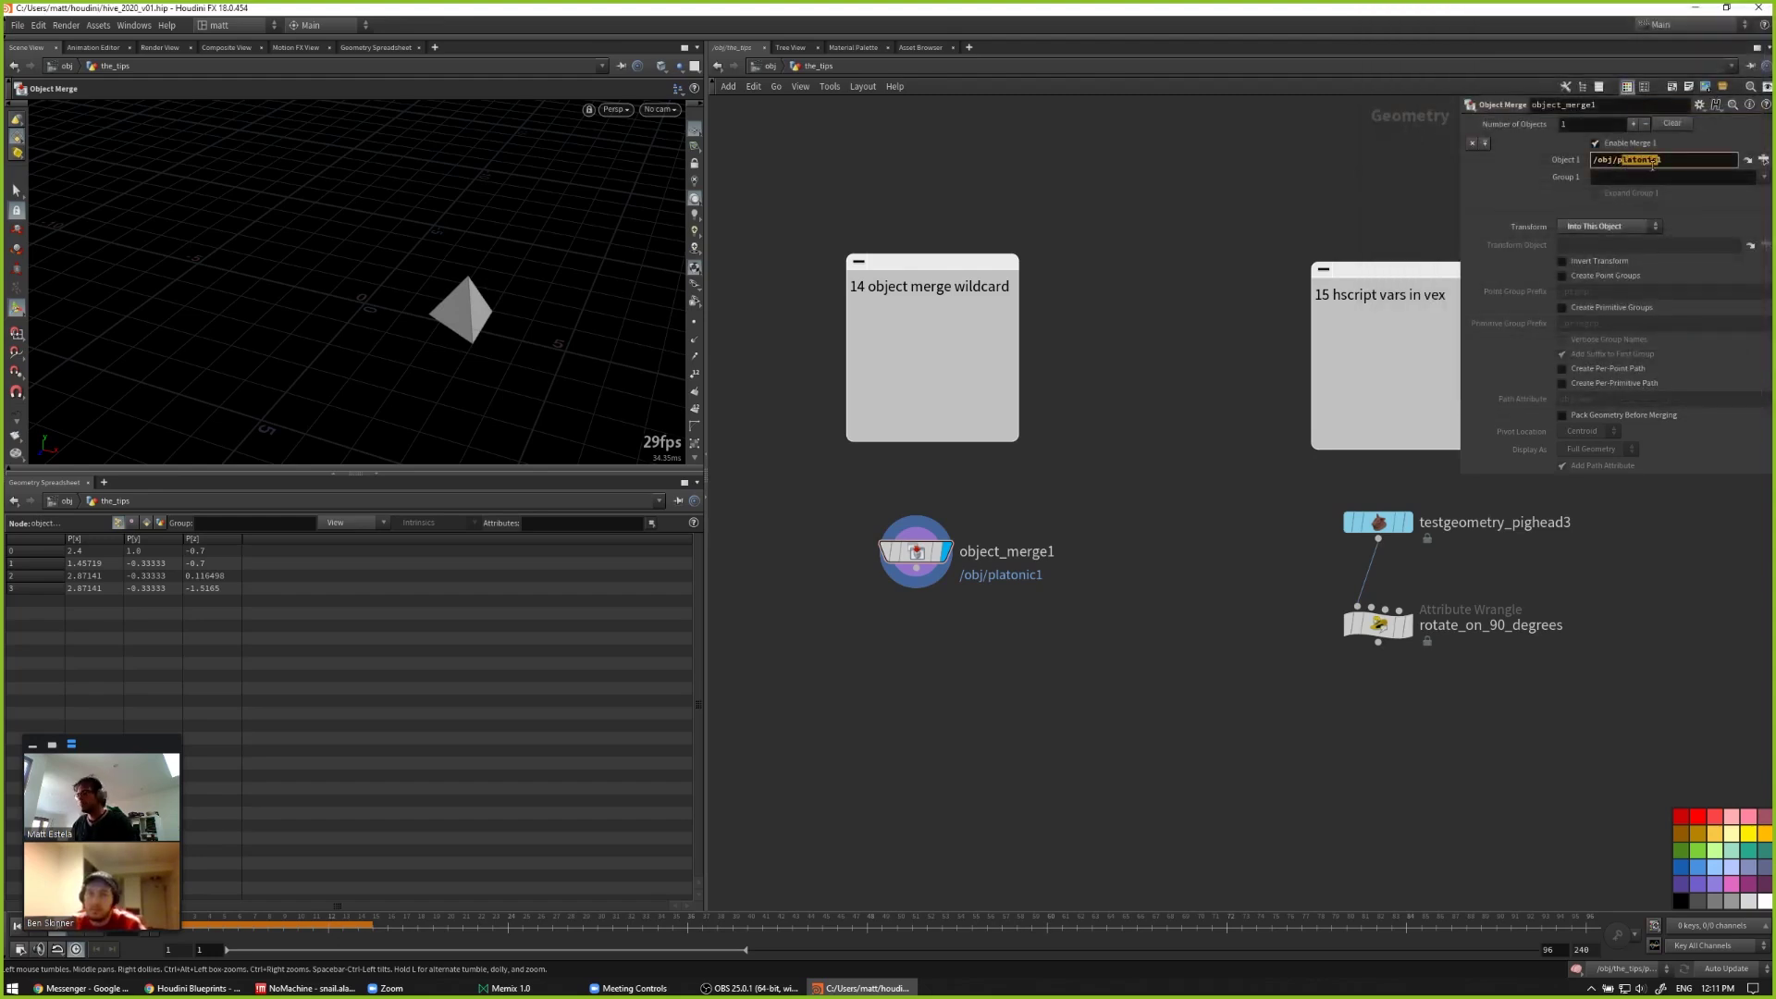
pyautogui.press('BackSpace')
pyautogui.press('BackSpace')
pyautogui.write('*')
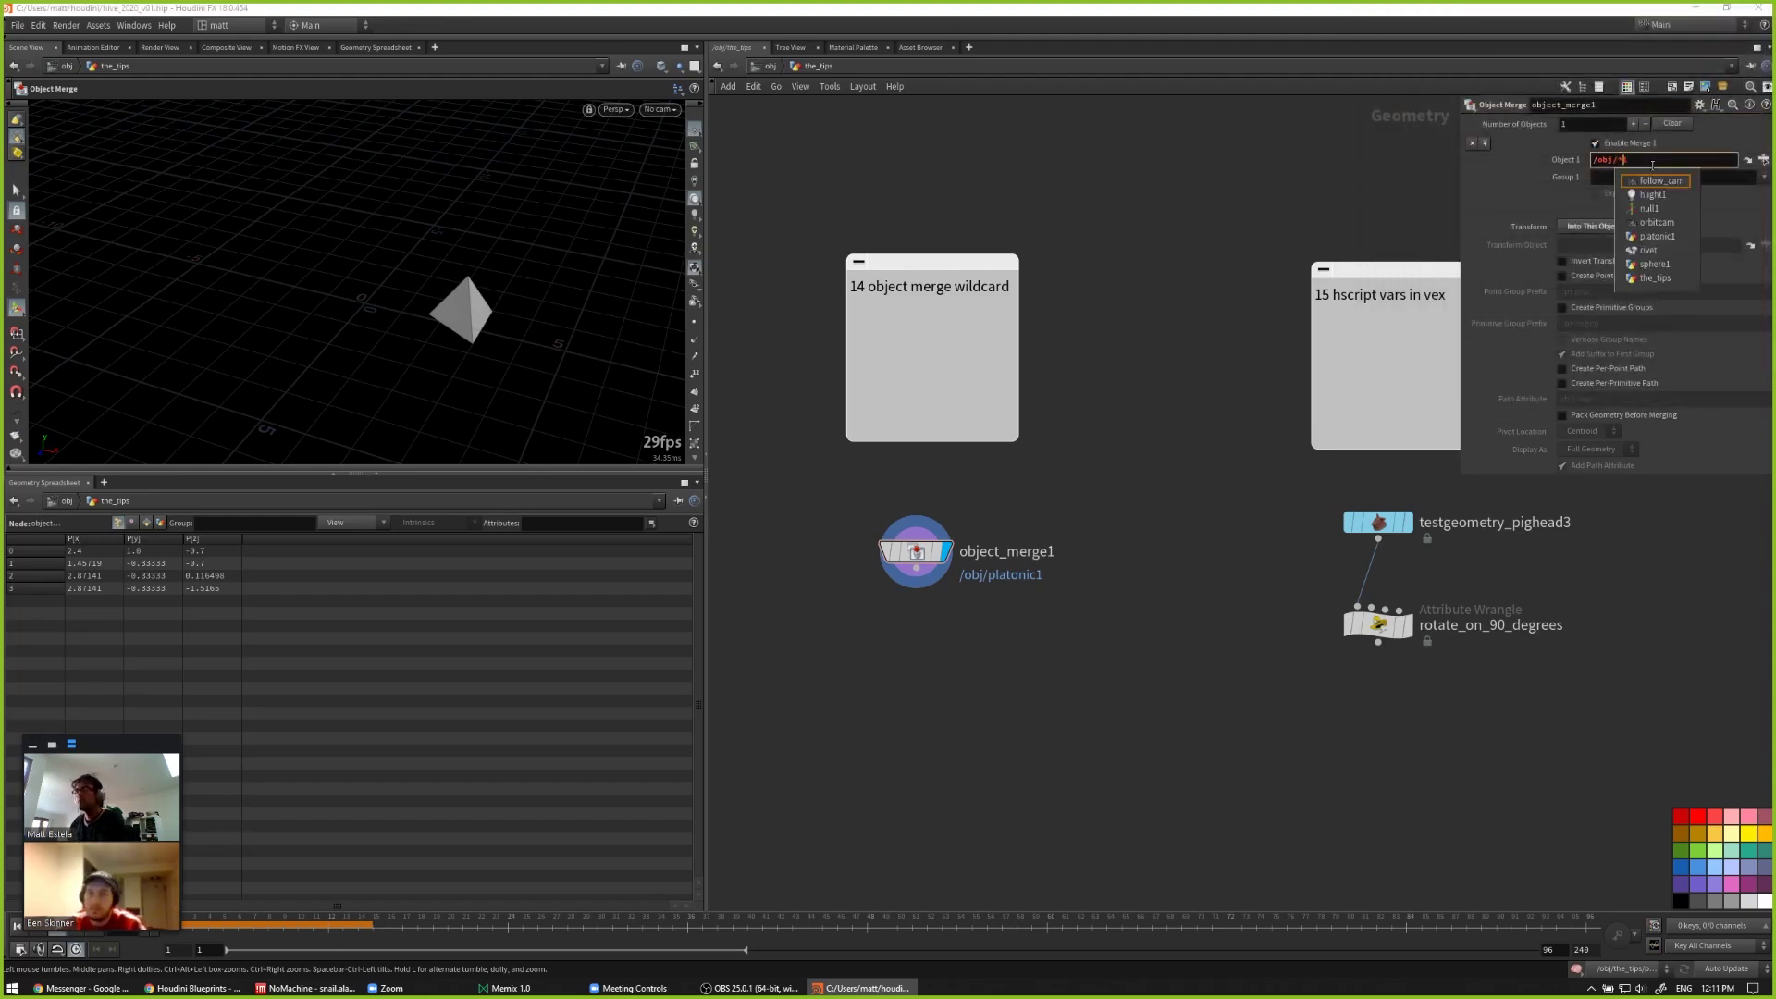
pyautogui.write('1')
pyautogui.press('Return')
pyautogui.moveTo(373, 131); pyautogui.dragTo(490, 253)
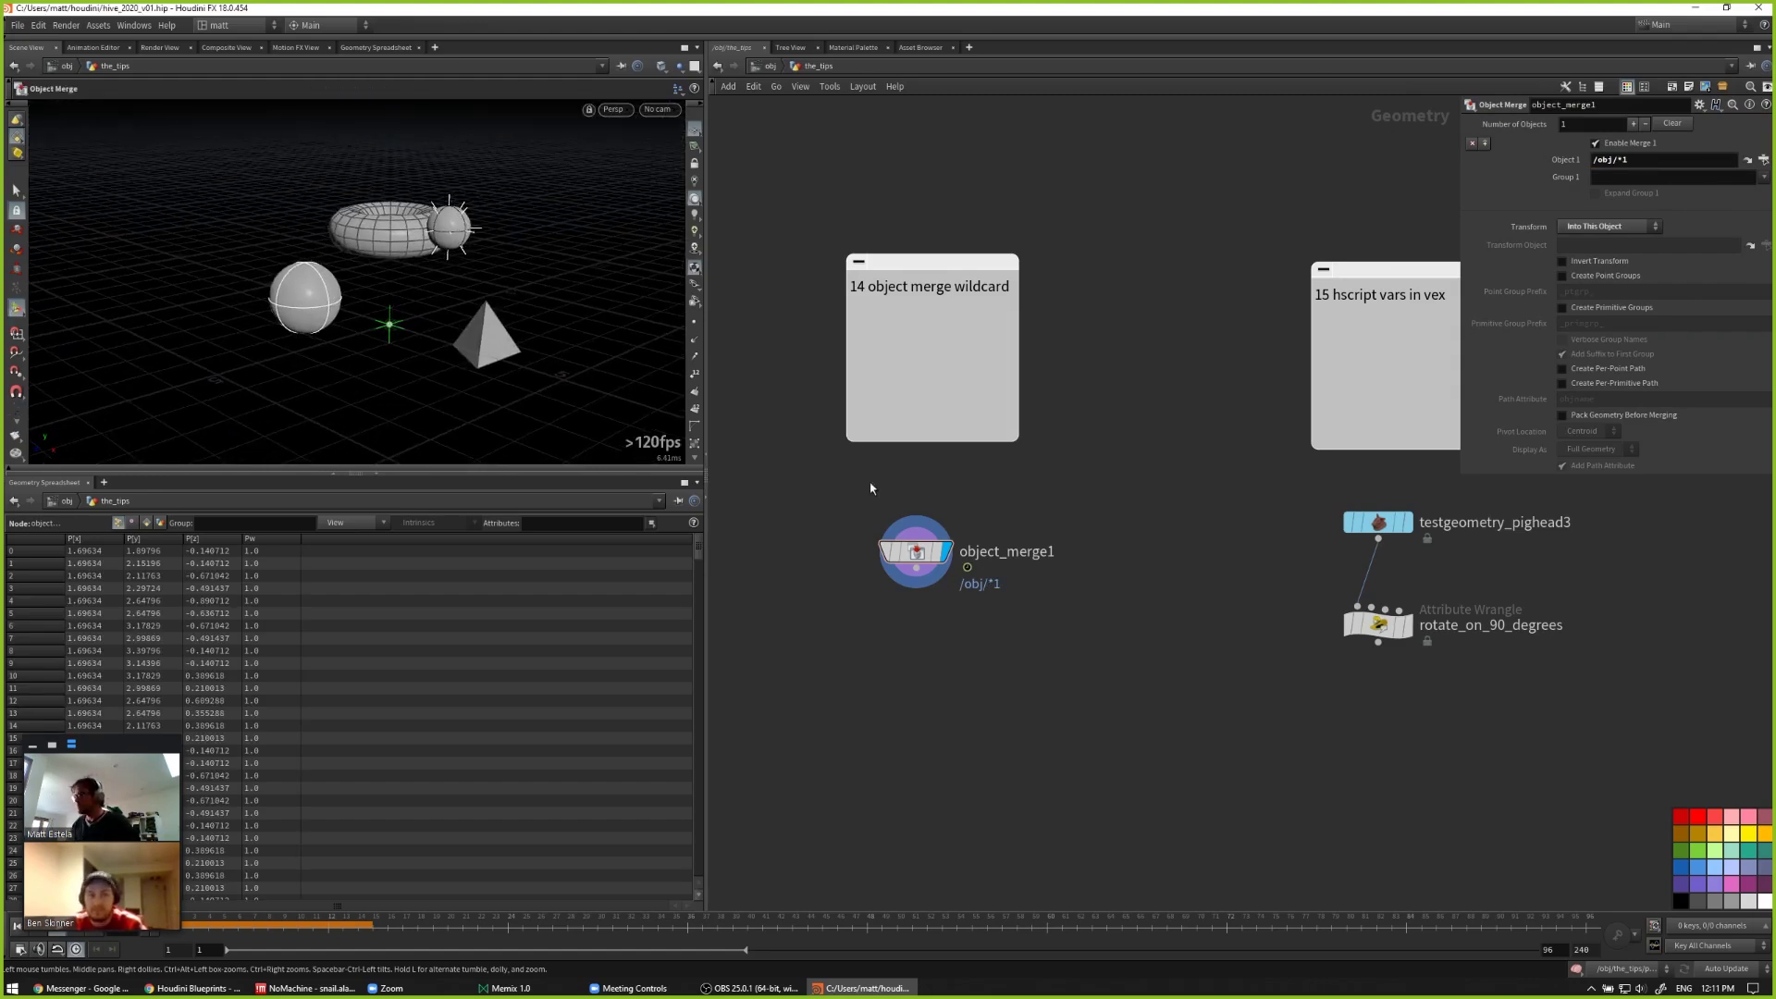
pyautogui.moveTo(1046, 666); pyautogui.dragTo(857, 606, button='middle')
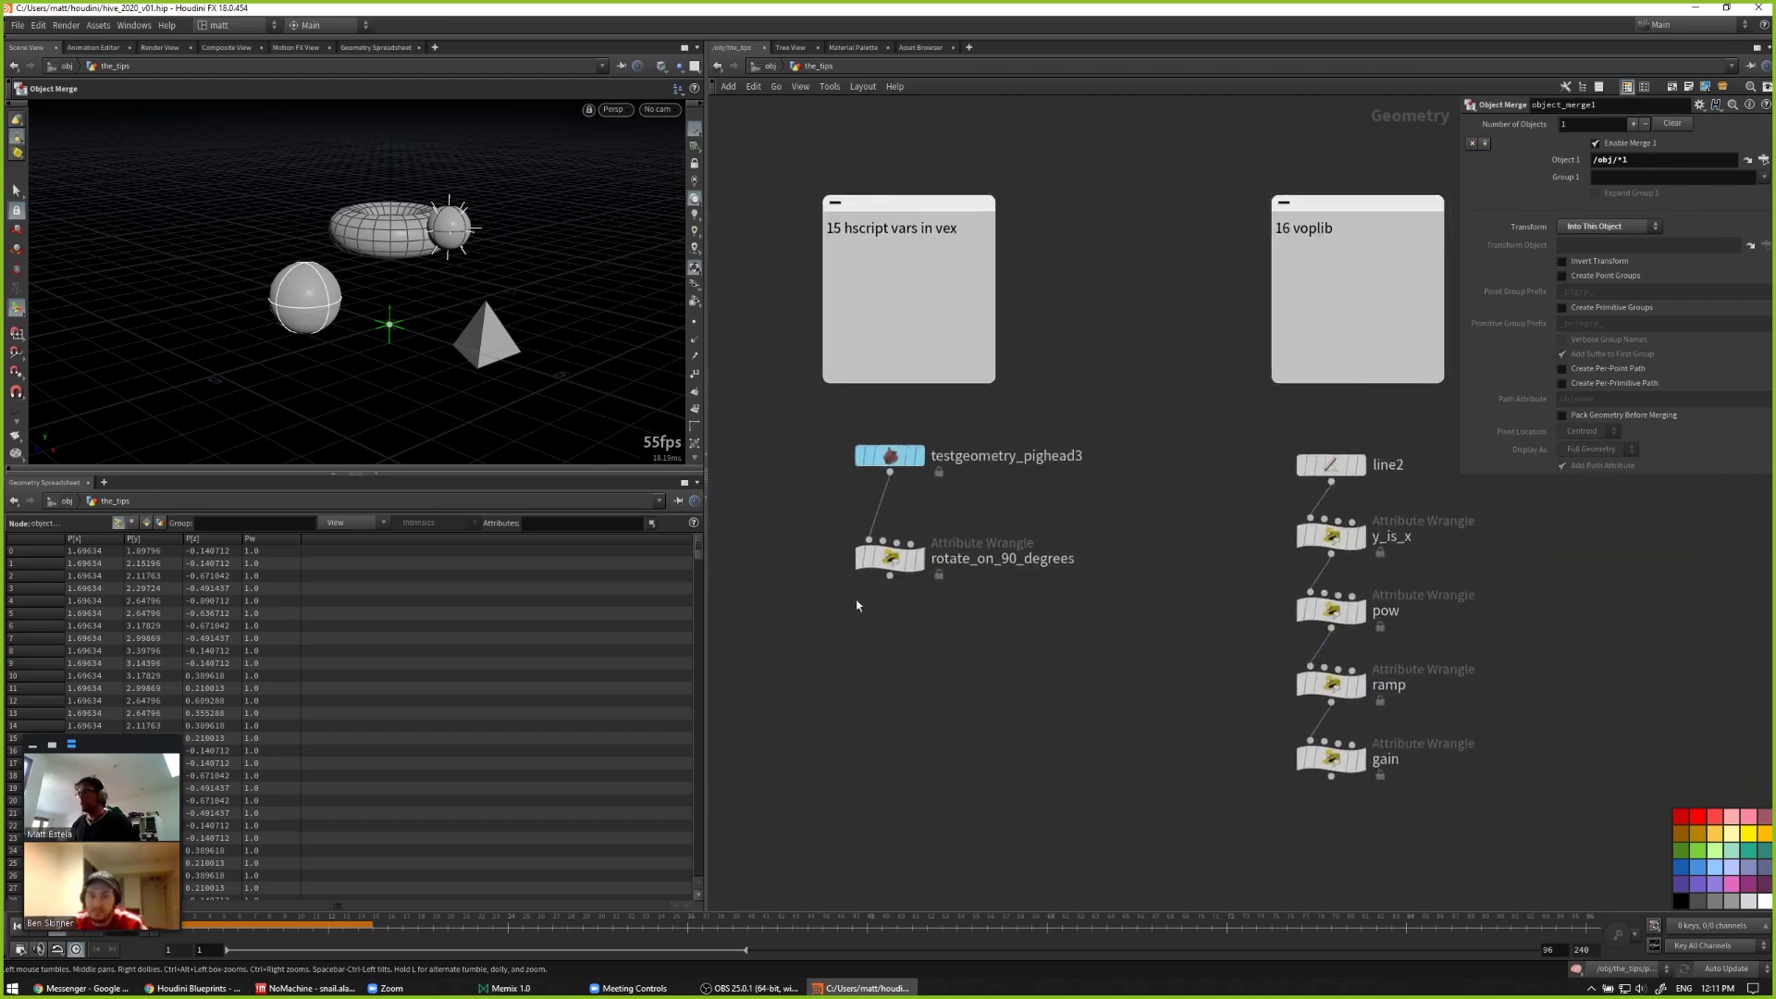
pyautogui.scroll(-5, 981, 574)
pyautogui.scroll(5, 980, 573)
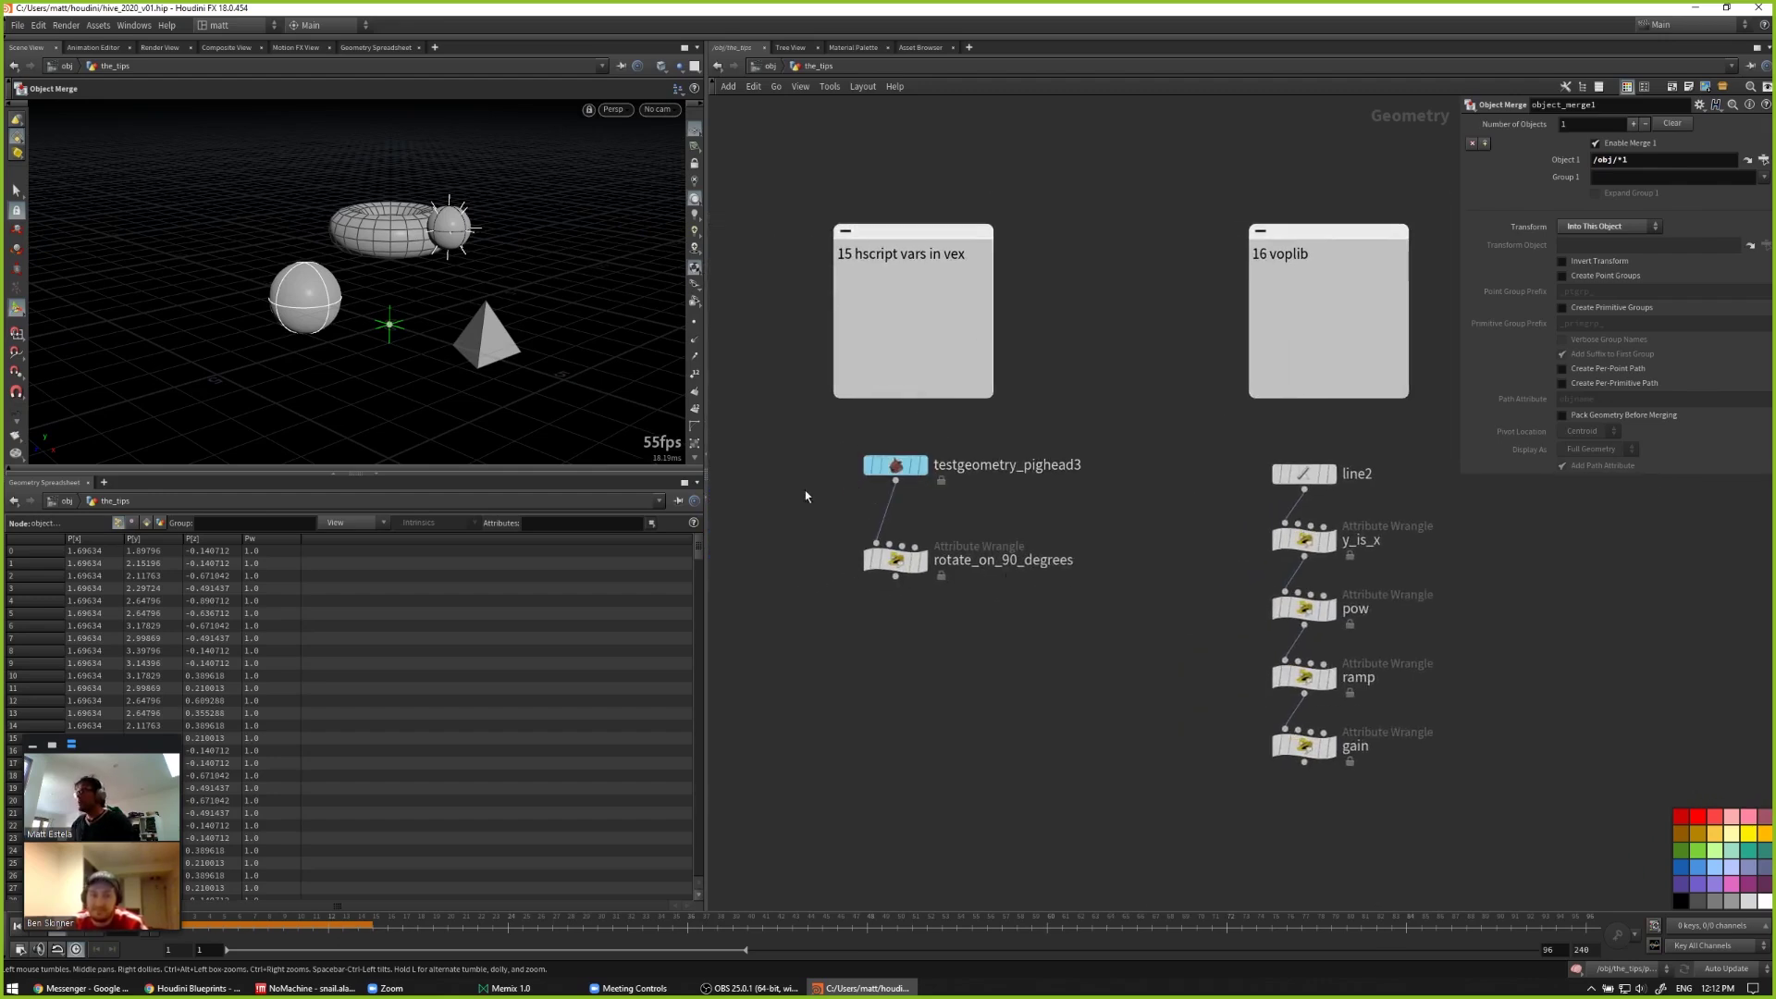
pyautogui.moveTo(805, 496); pyautogui.dragTo(893, 477, button='middle')
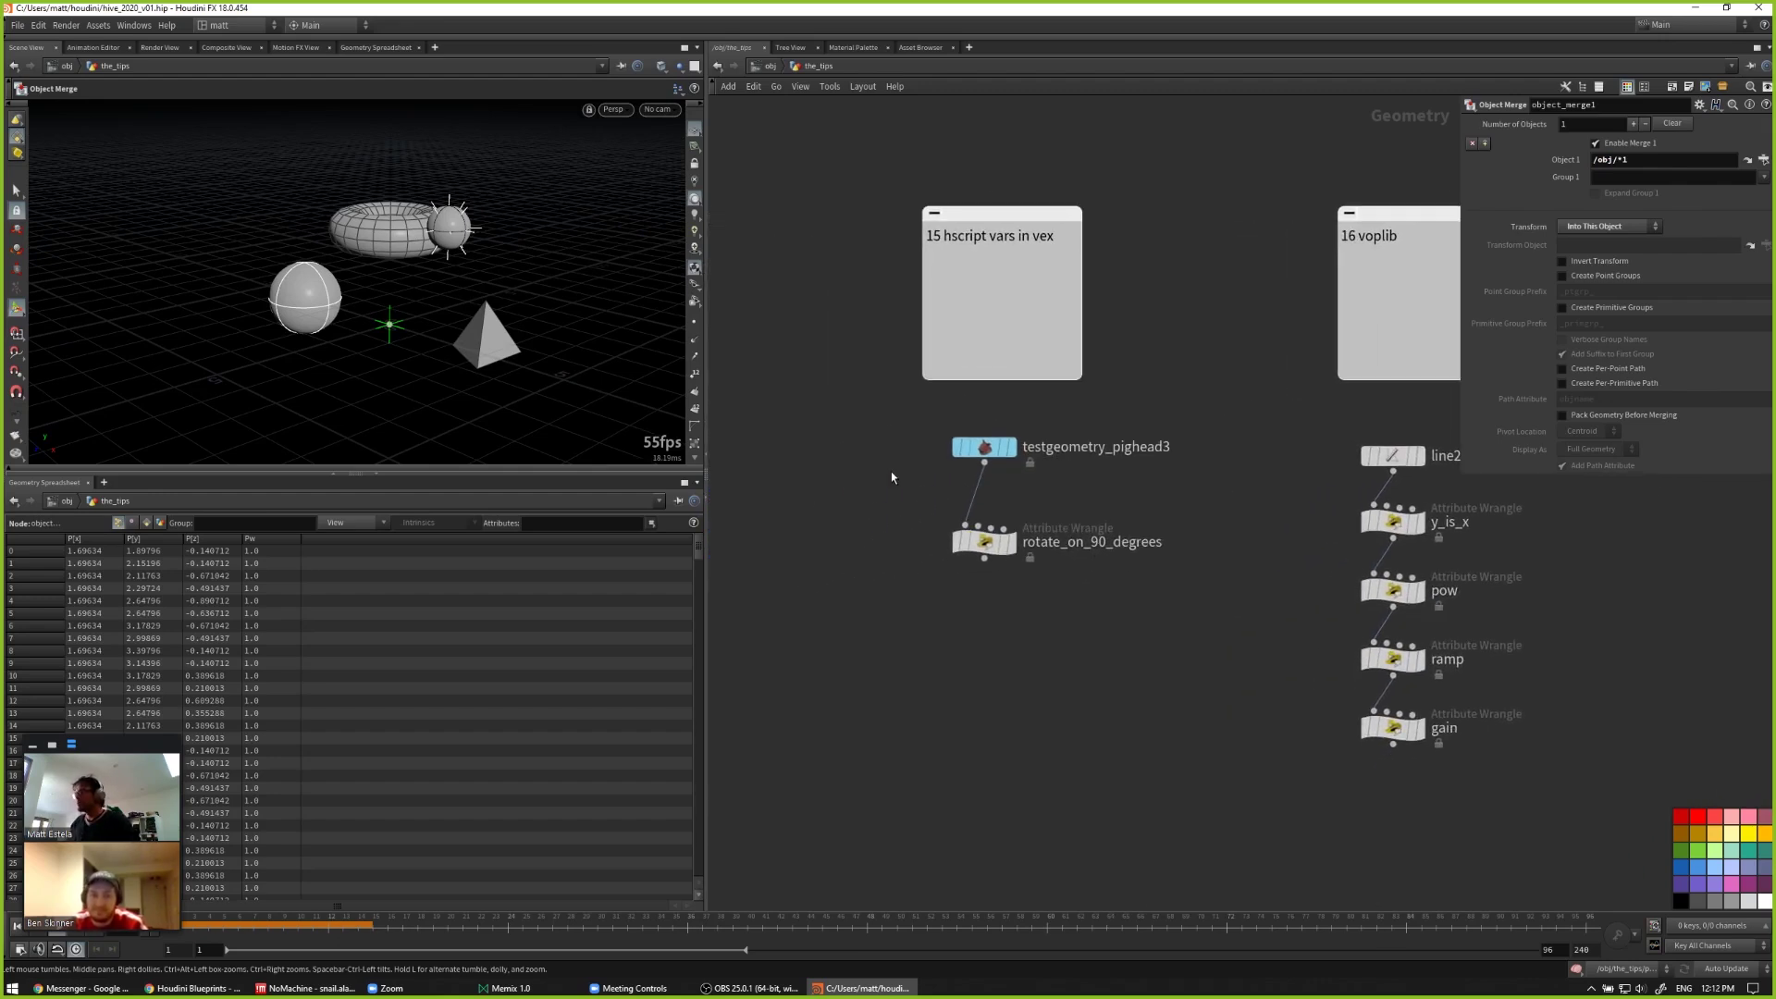
pyautogui.click(987, 445)
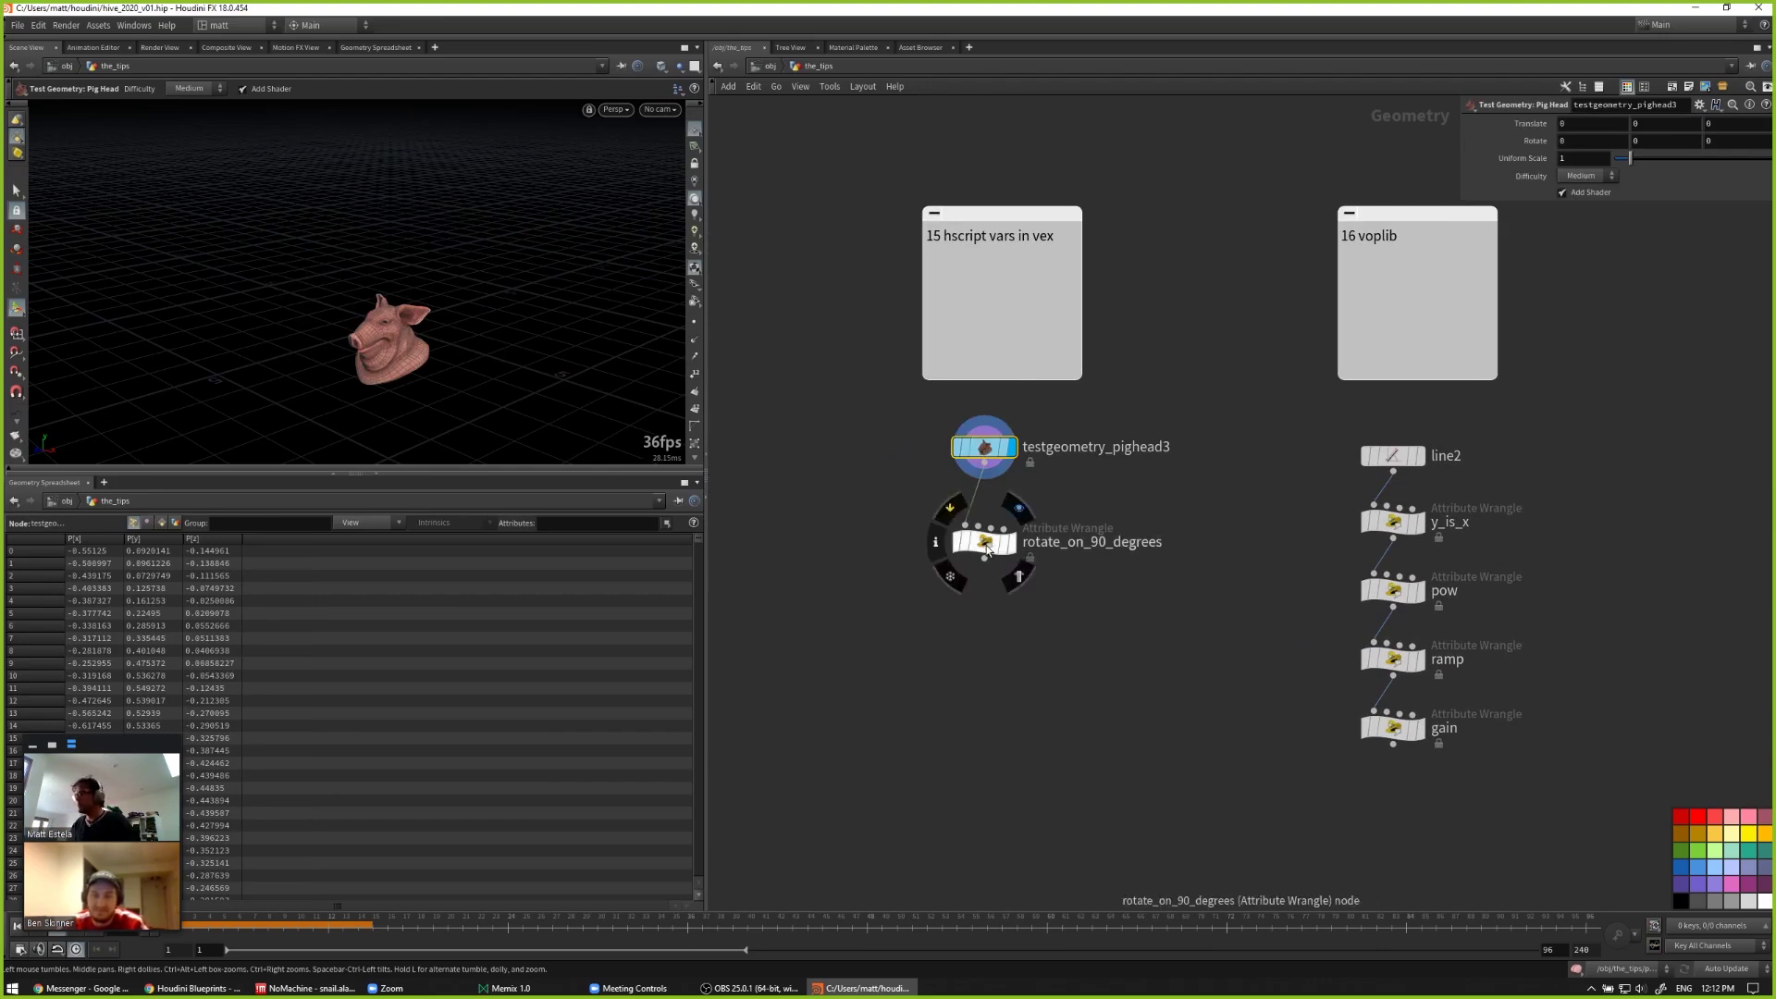
pyautogui.click(984, 541)
pyautogui.scroll(1, 1443, 337)
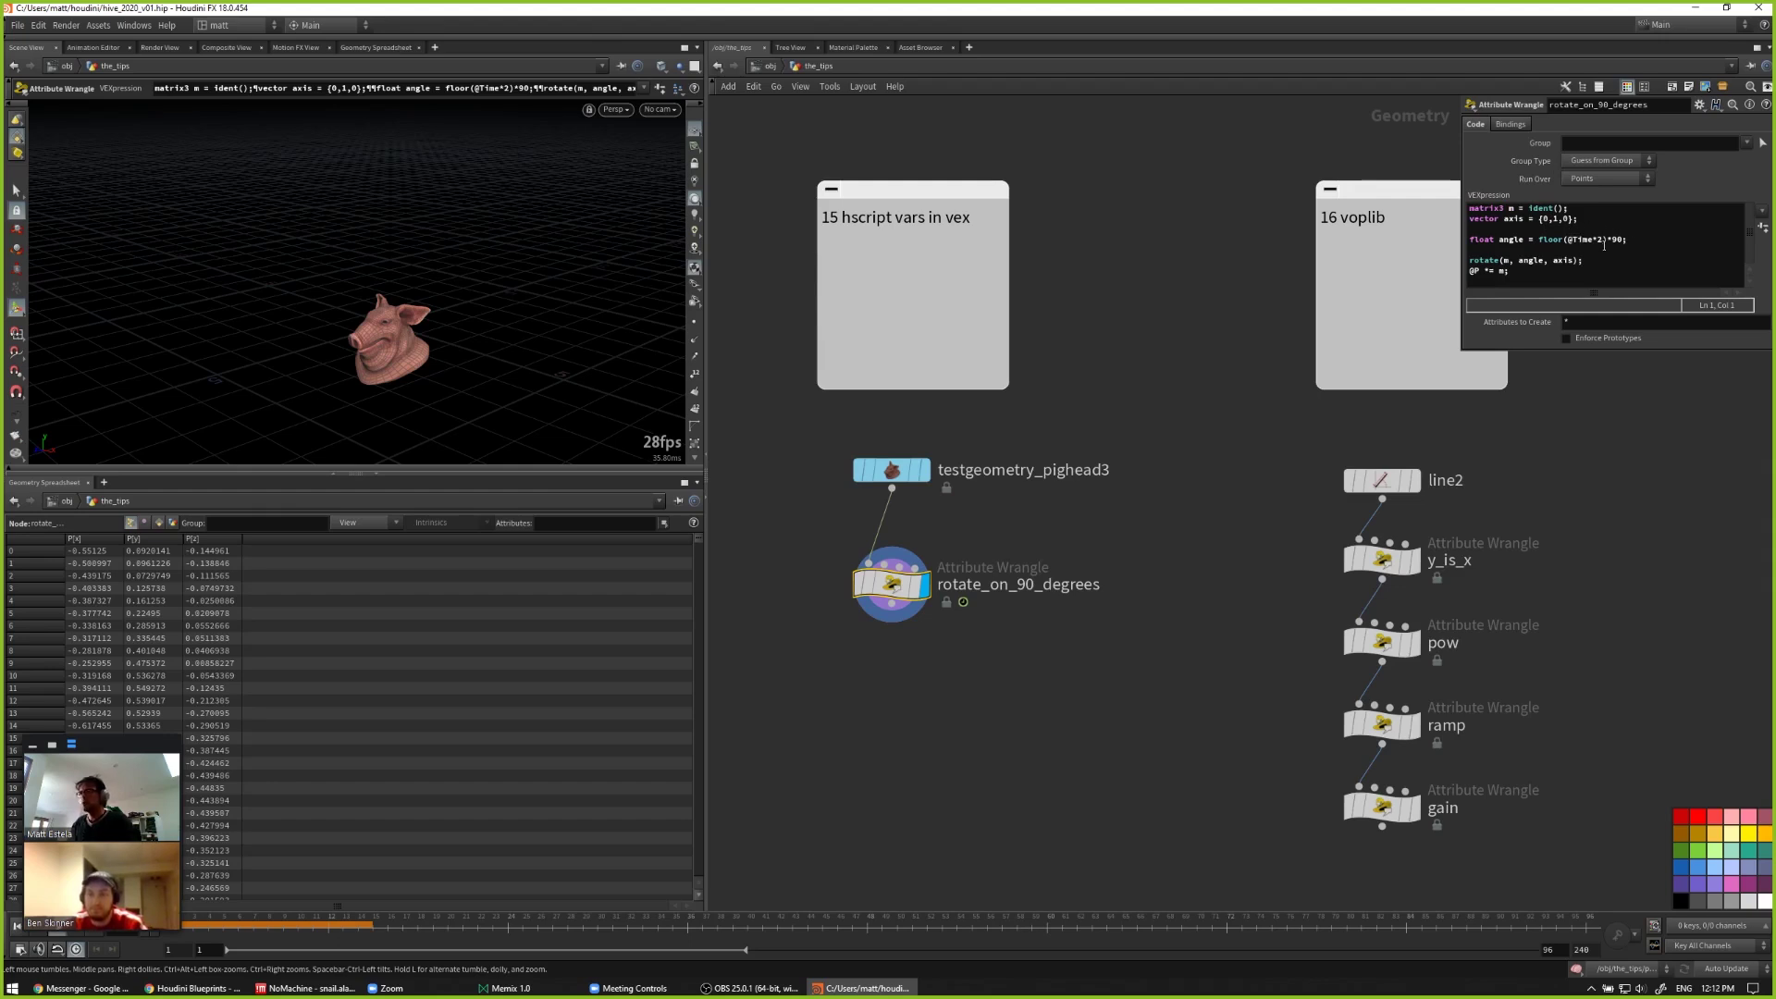
# Step: Orbit the view and scrub the timeline to watch the pig head's current rotation front-on
pyautogui.moveTo(537, 305); pyautogui.dragTo(379, 388)
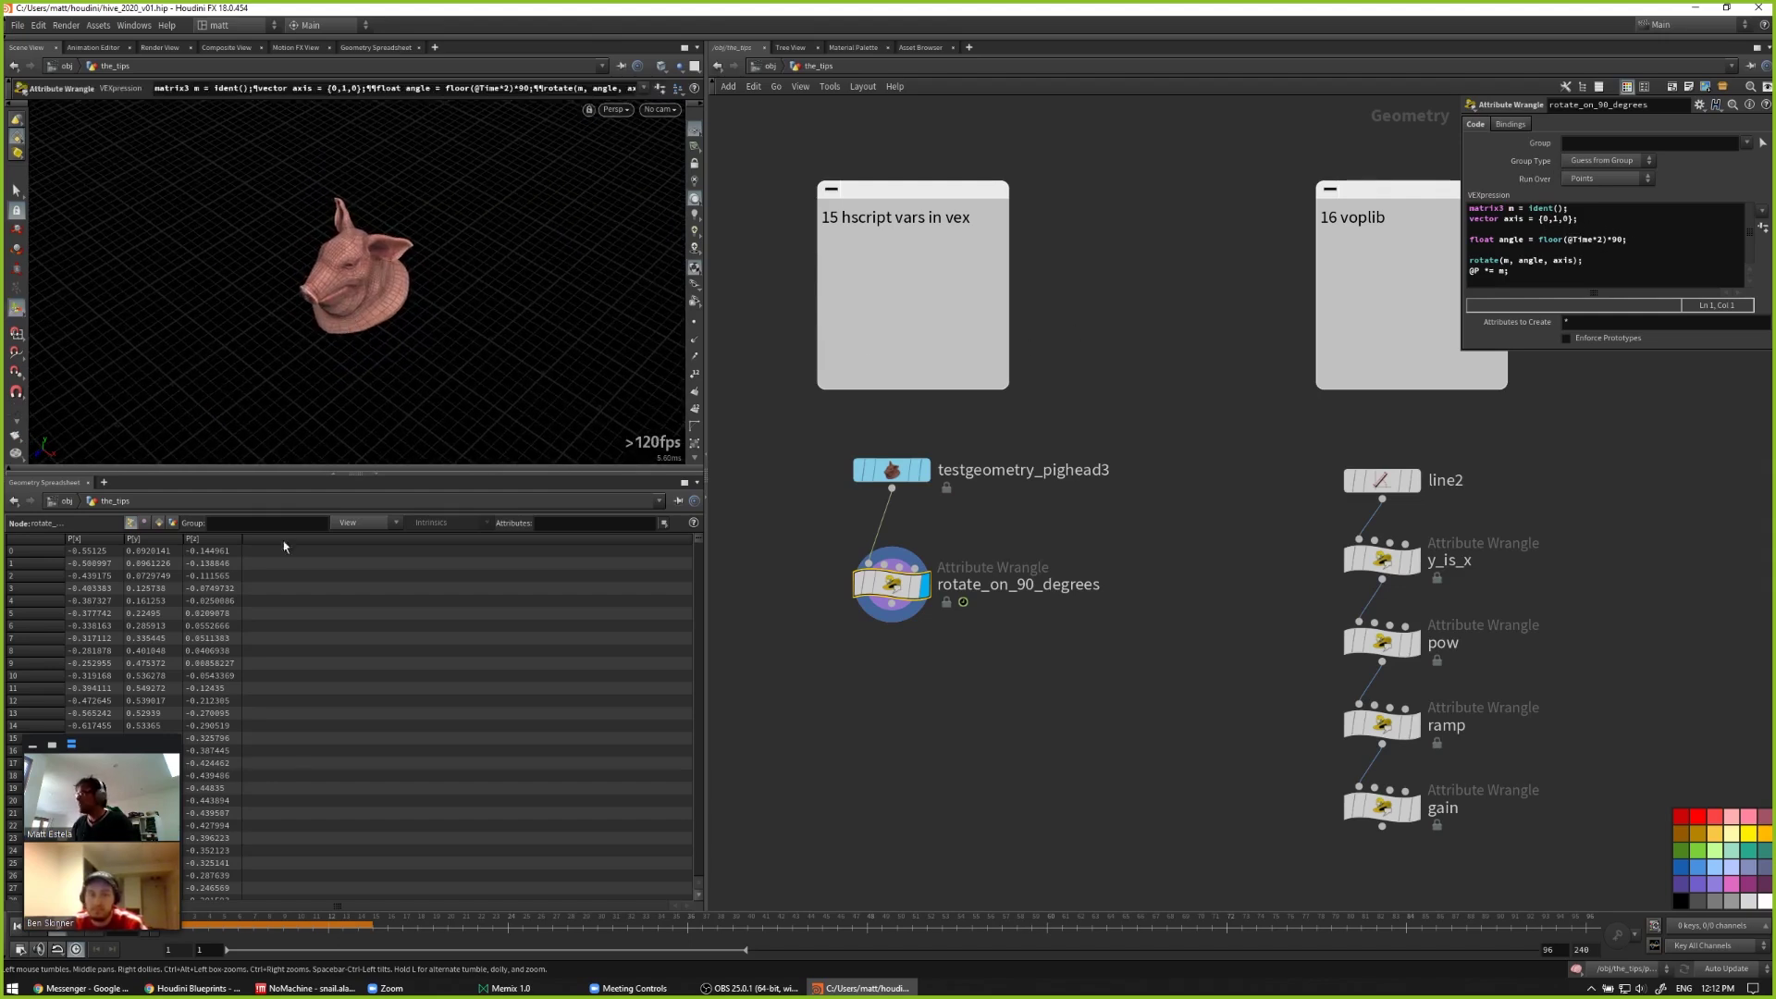
pyautogui.moveTo(191, 922)
pyautogui.mouseDown()
pyautogui.moveTo(409, 922)
pyautogui.moveTo(297, 921)
pyautogui.mouseUp()
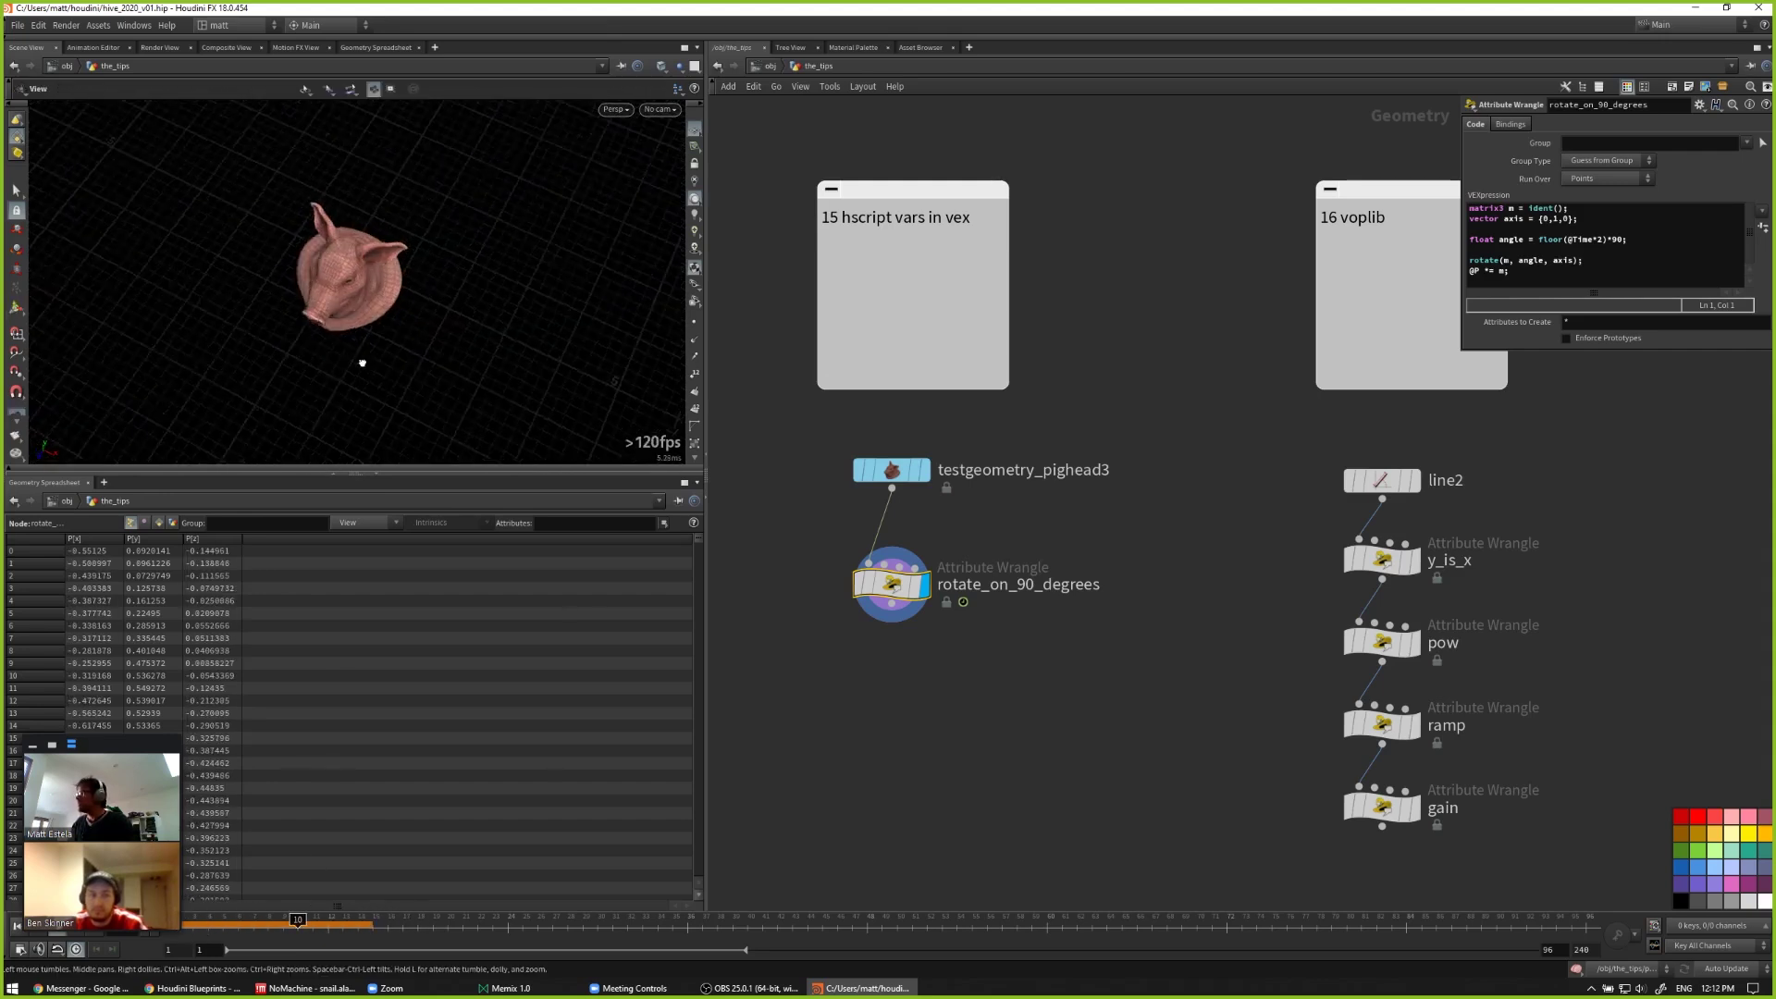
pyautogui.moveTo(362, 363); pyautogui.dragTo(476, 413)
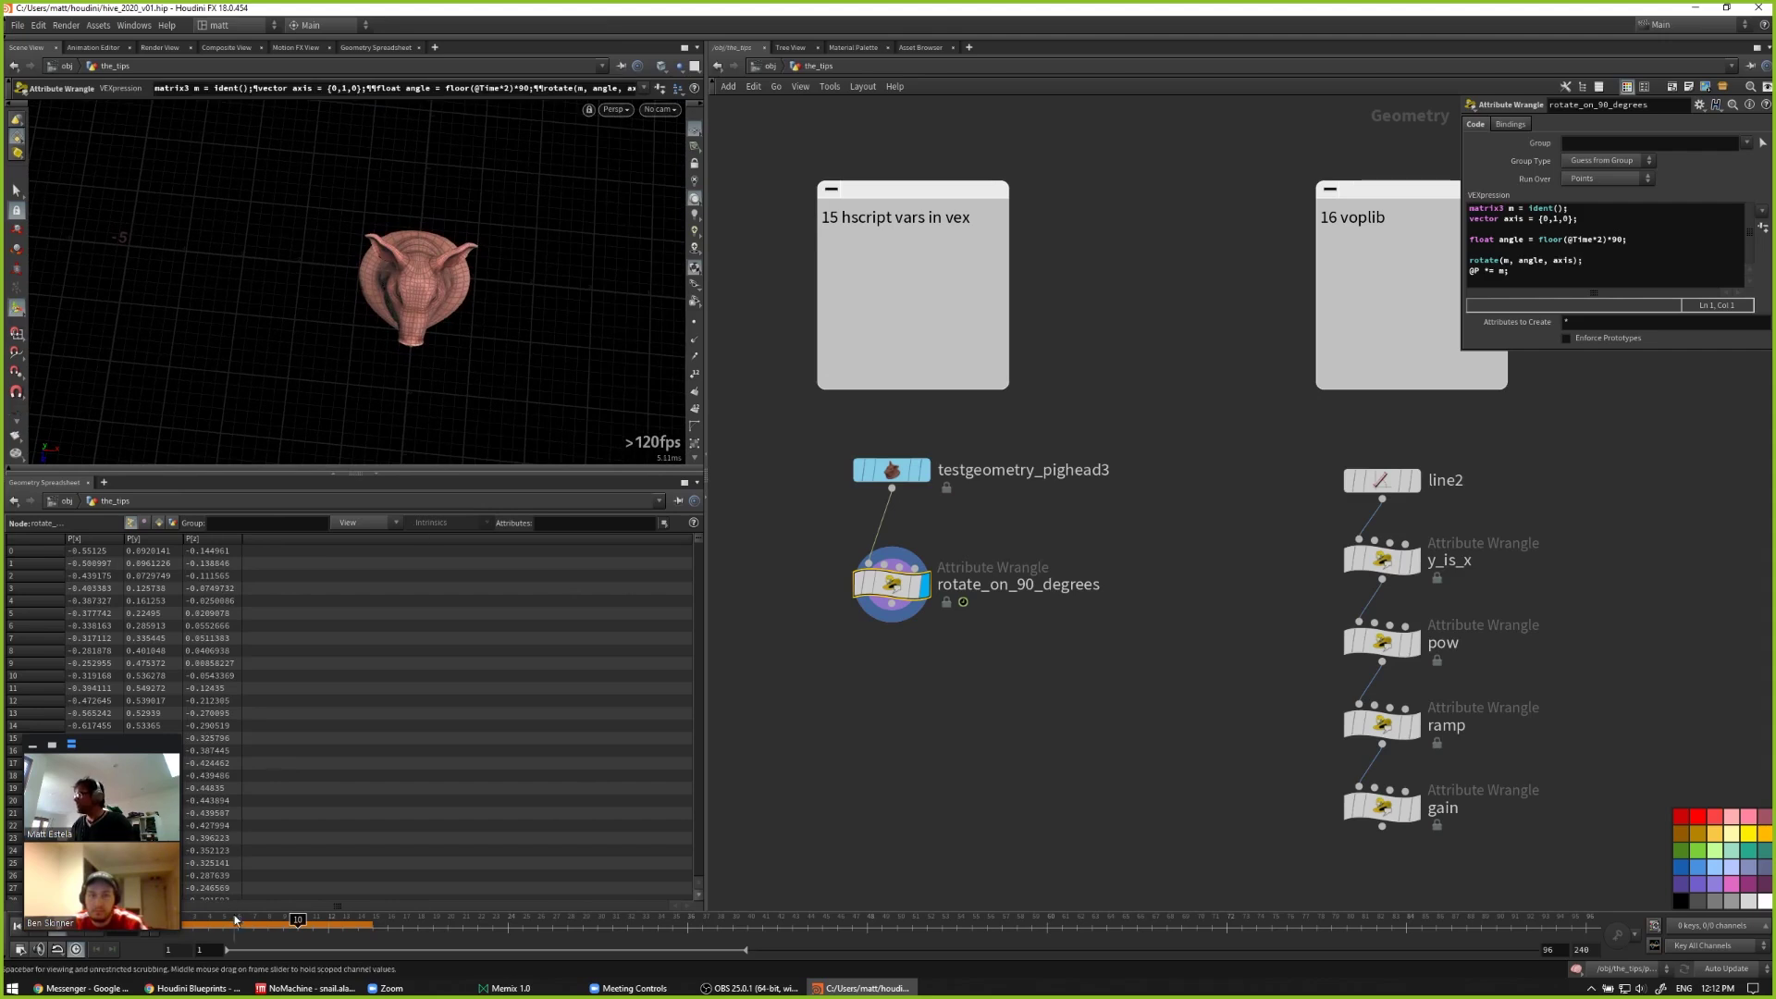
pyautogui.moveTo(236, 919)
pyautogui.mouseDown()
pyautogui.moveTo(513, 922)
pyautogui.moveTo(492, 921)
pyautogui.mouseUp()
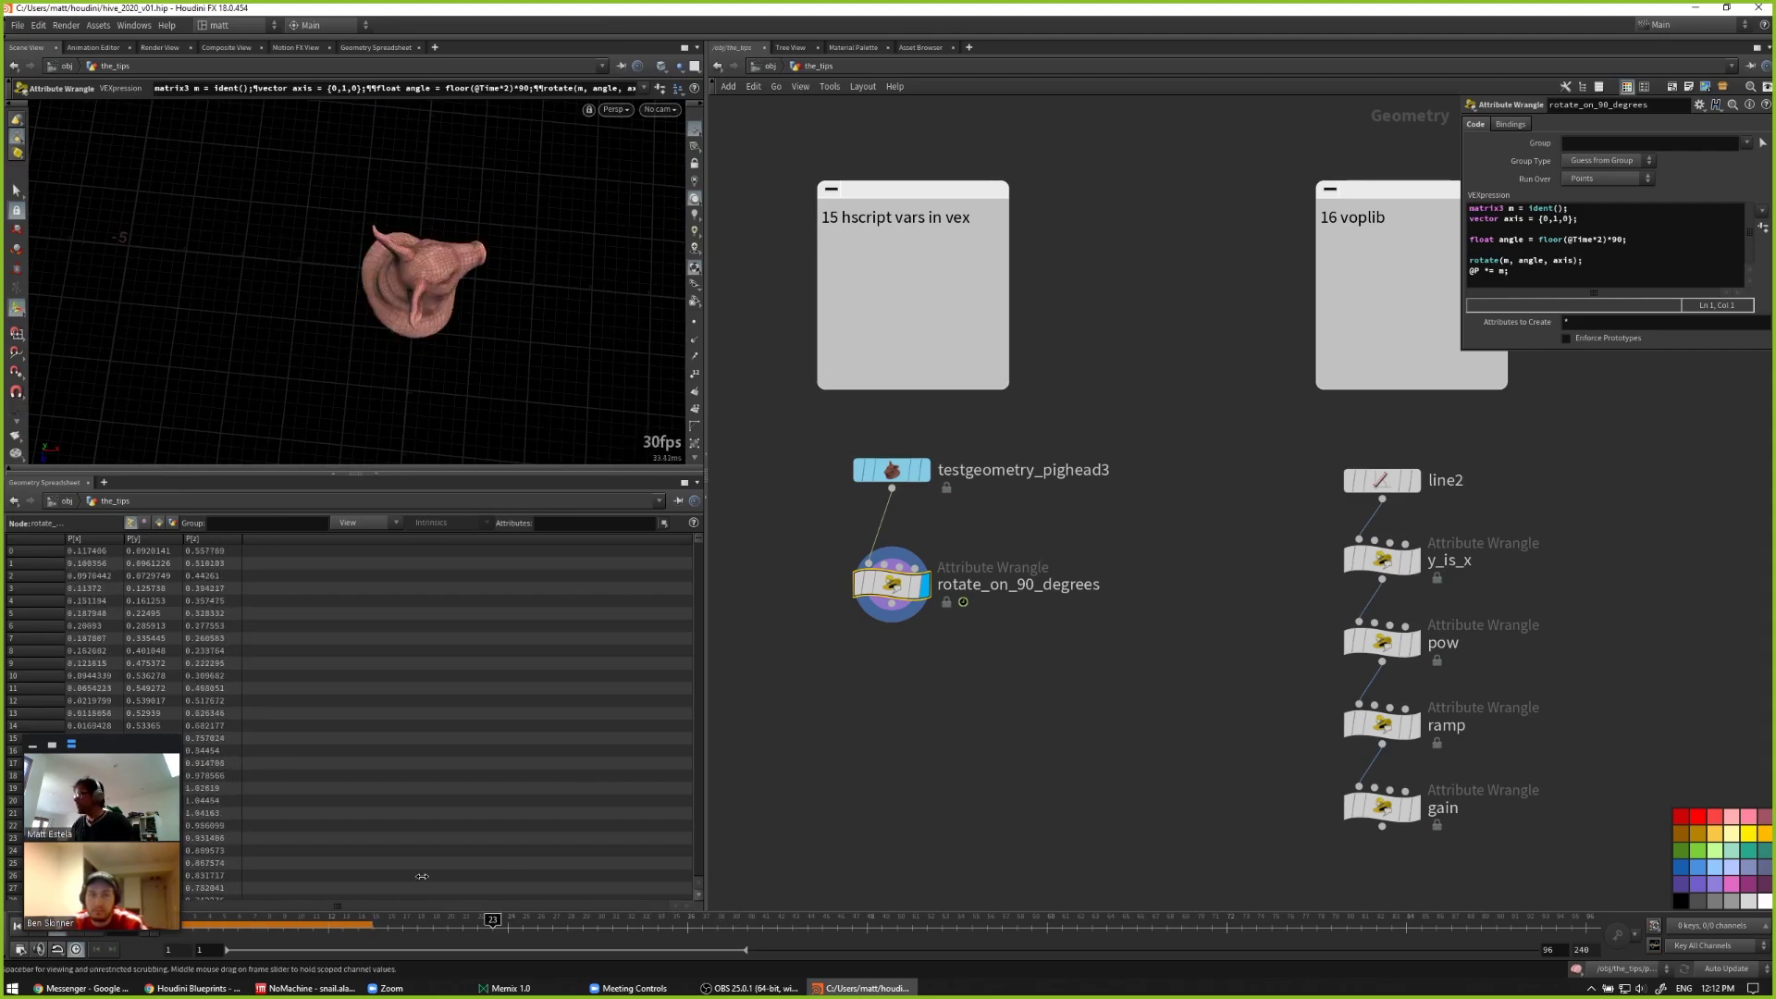
pyautogui.moveTo(422, 876); pyautogui.dragTo(305, 921)
# Step: Replace the 90 in the wrangle's angle expression with 3.1415 and play back the rotation
pyautogui.click(1603, 246)
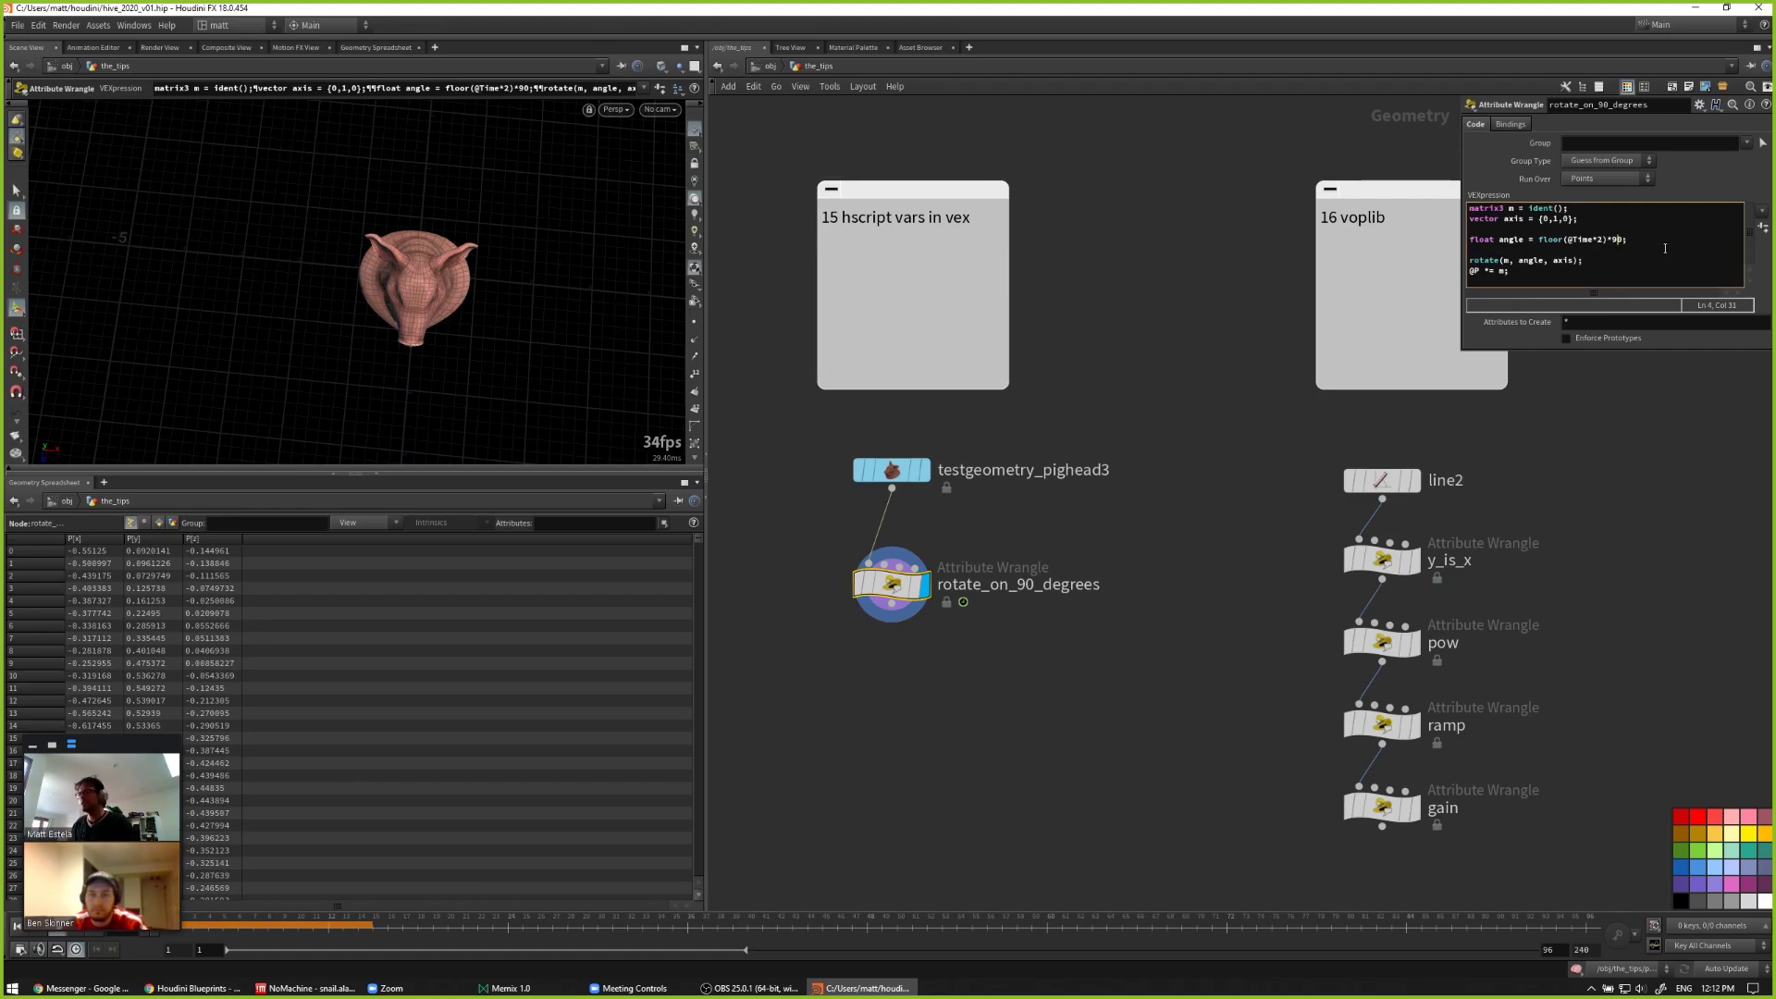
pyautogui.press('Right')
pyautogui.press('BackSpace')
pyautogui.press('BackSpace')
pyautogui.write('3.1')
pyautogui.write('415')
pyautogui.press('Up')
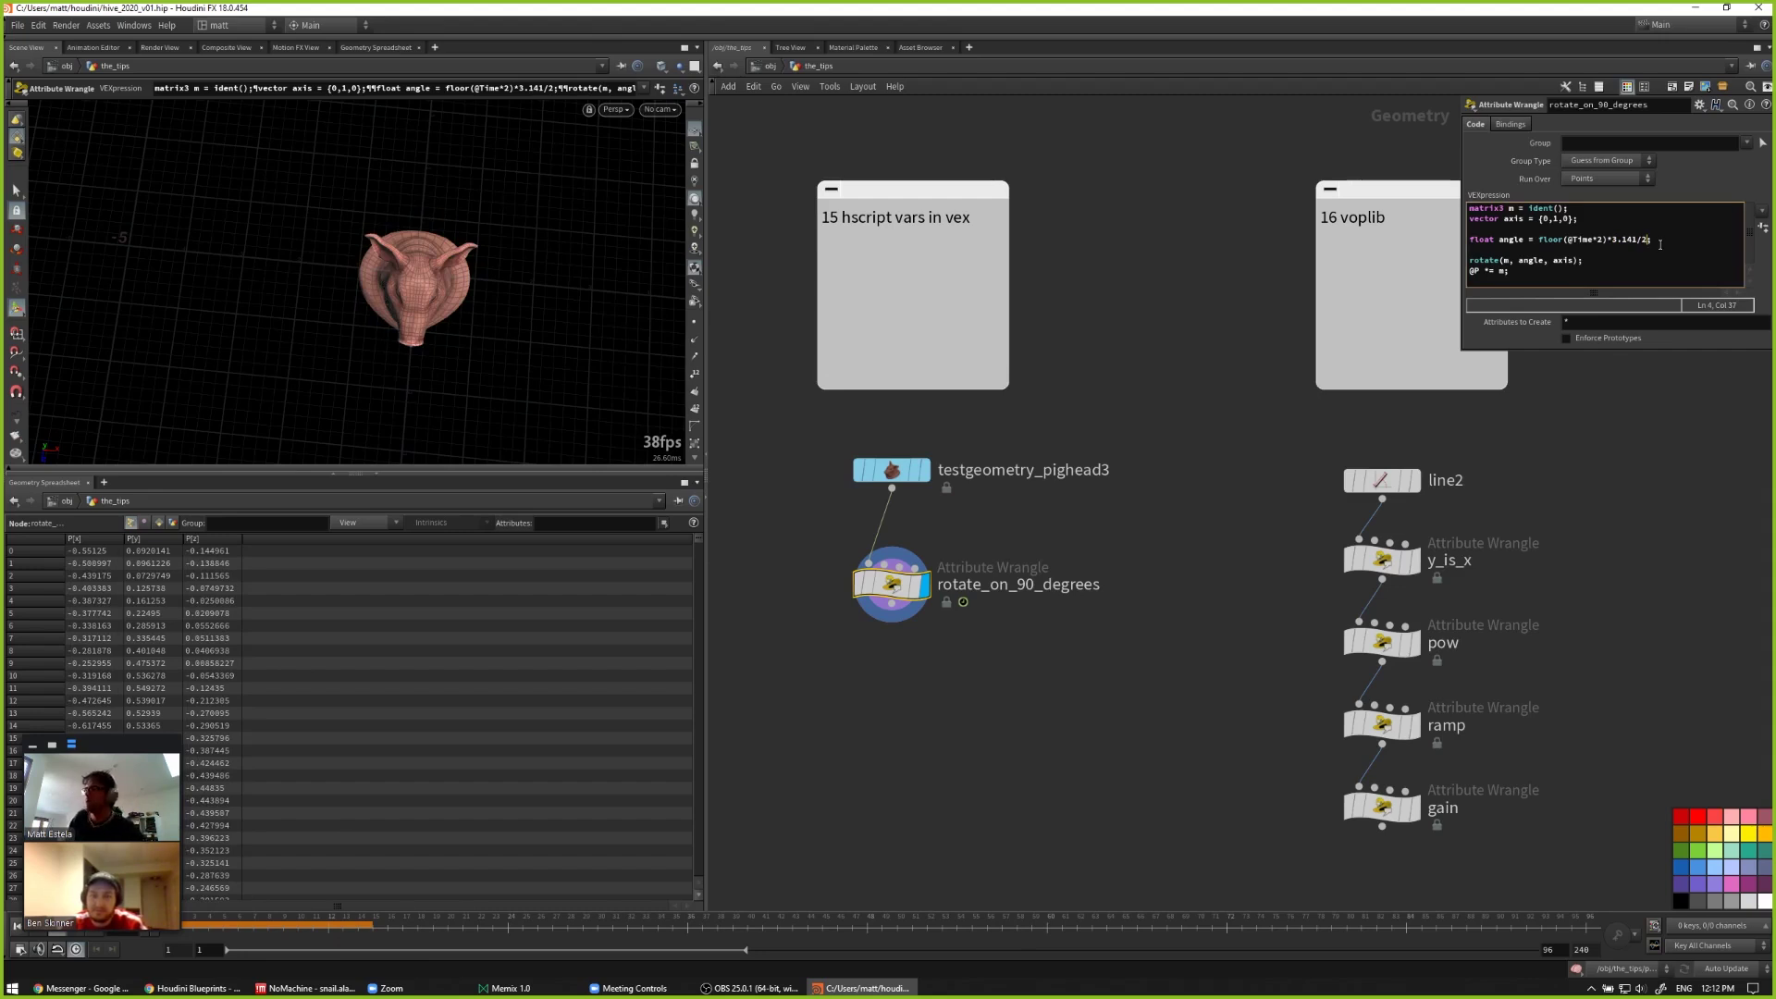
pyautogui.press('Left')
pyautogui.press('Left')
pyautogui.press('BackSpace')
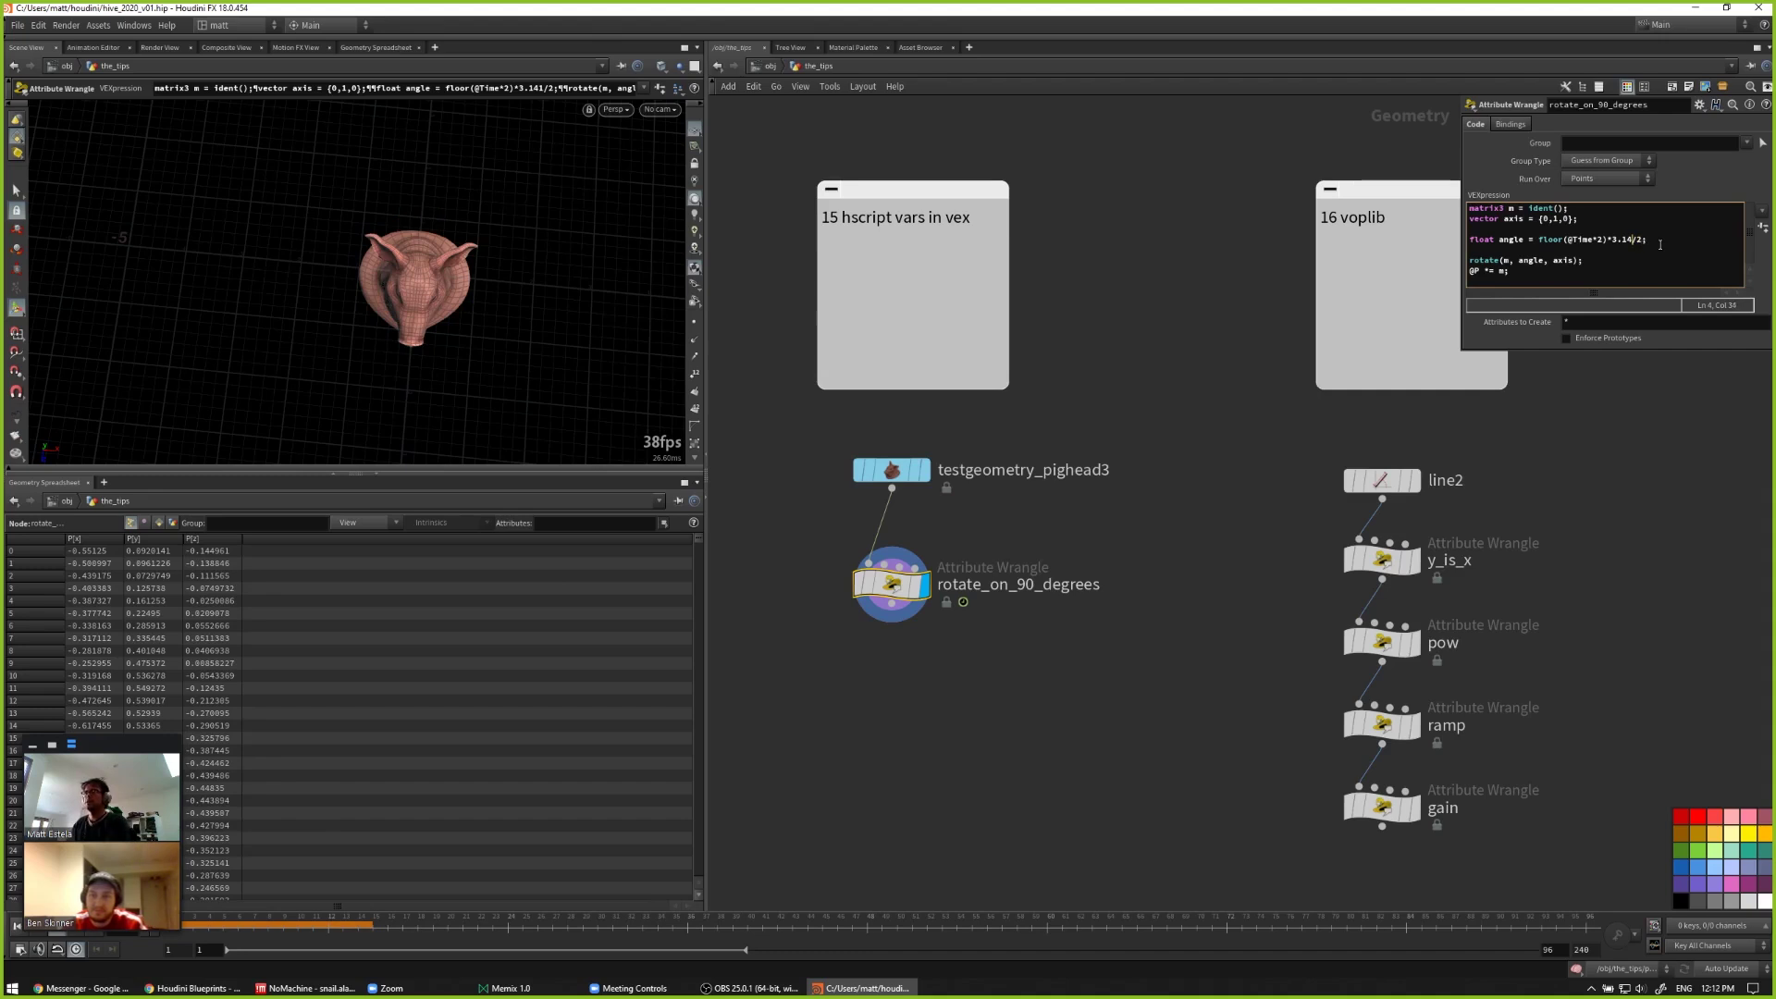
pyautogui.press('BackSpace')
pyautogui.press('BackSpace')
pyautogui.press('BackSpace')
pyautogui.press('BackSpace')
pyautogui.write('5')
pyautogui.write('PI')
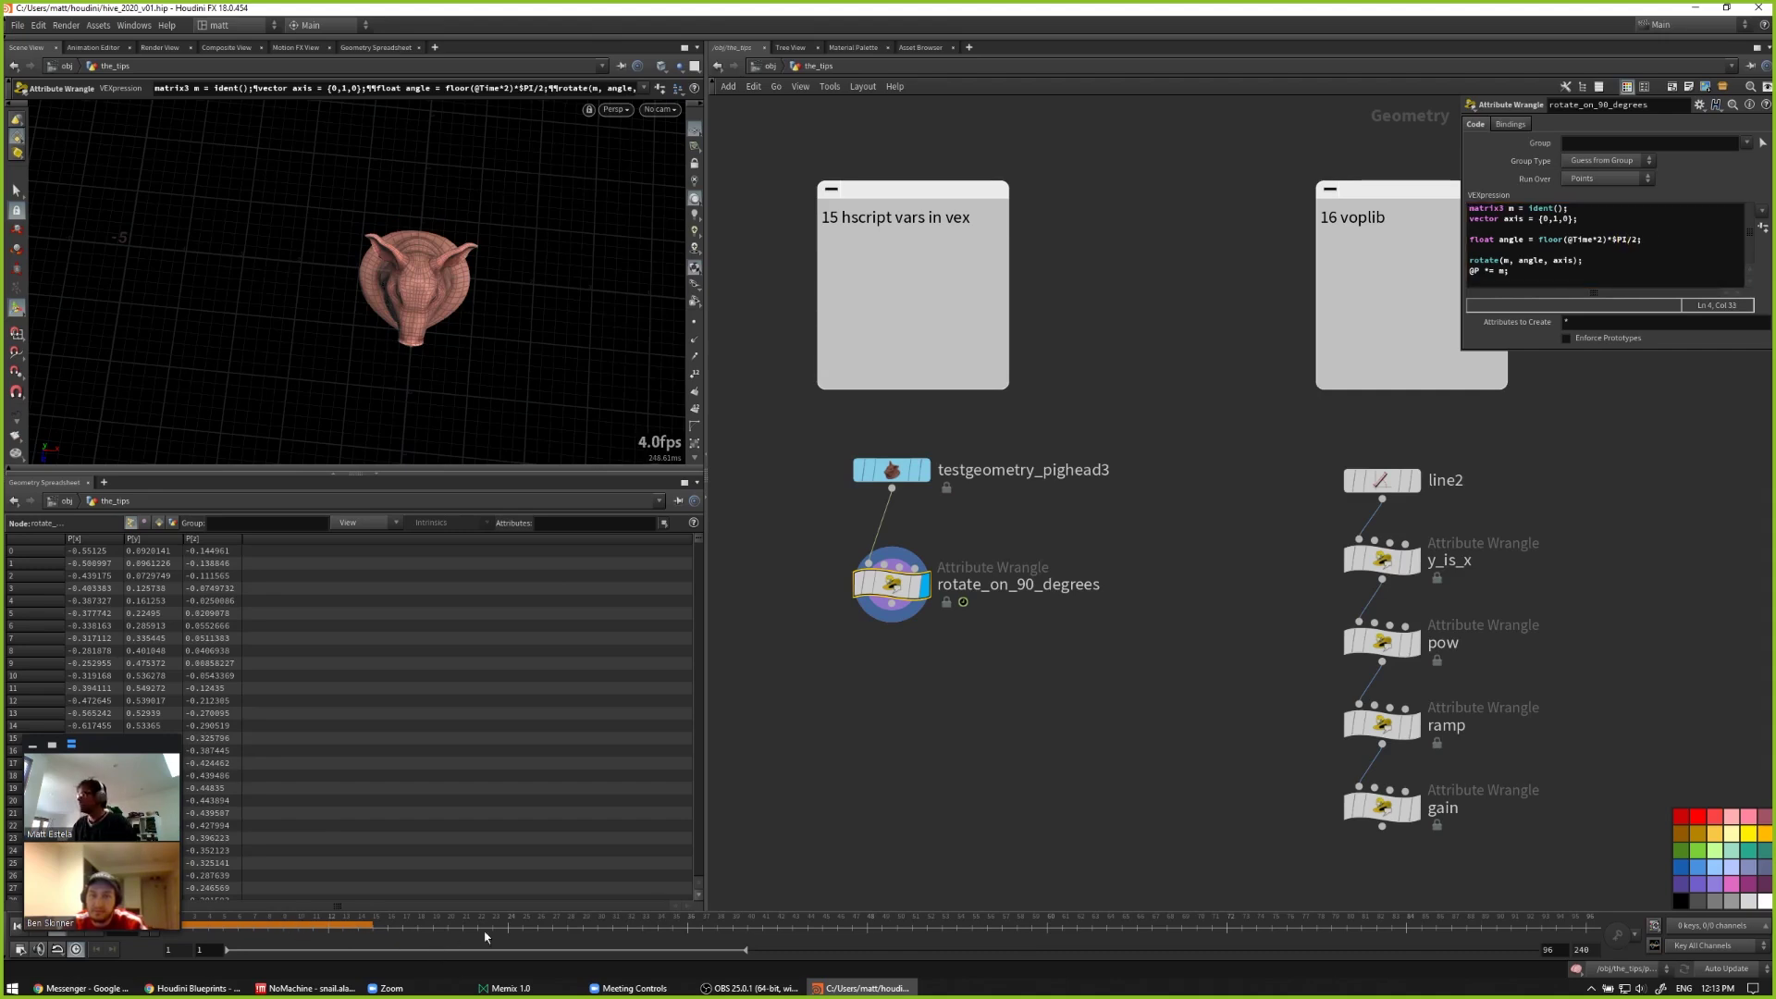
pyautogui.press('Up')
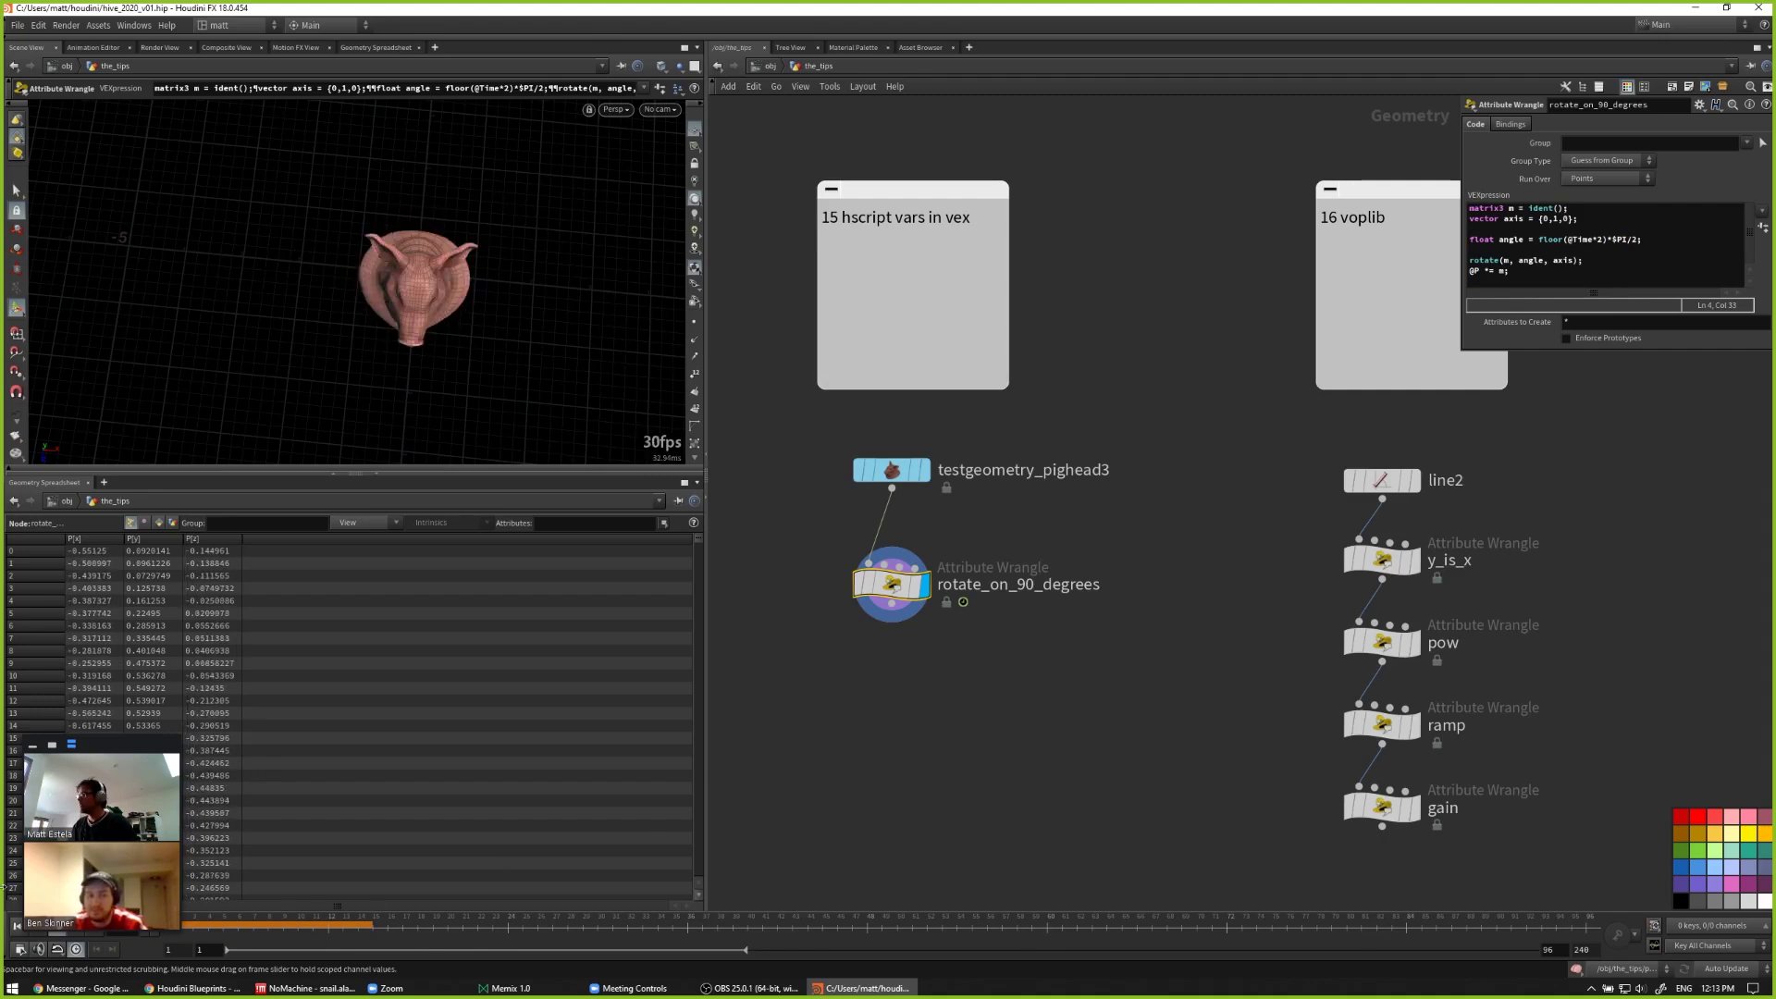
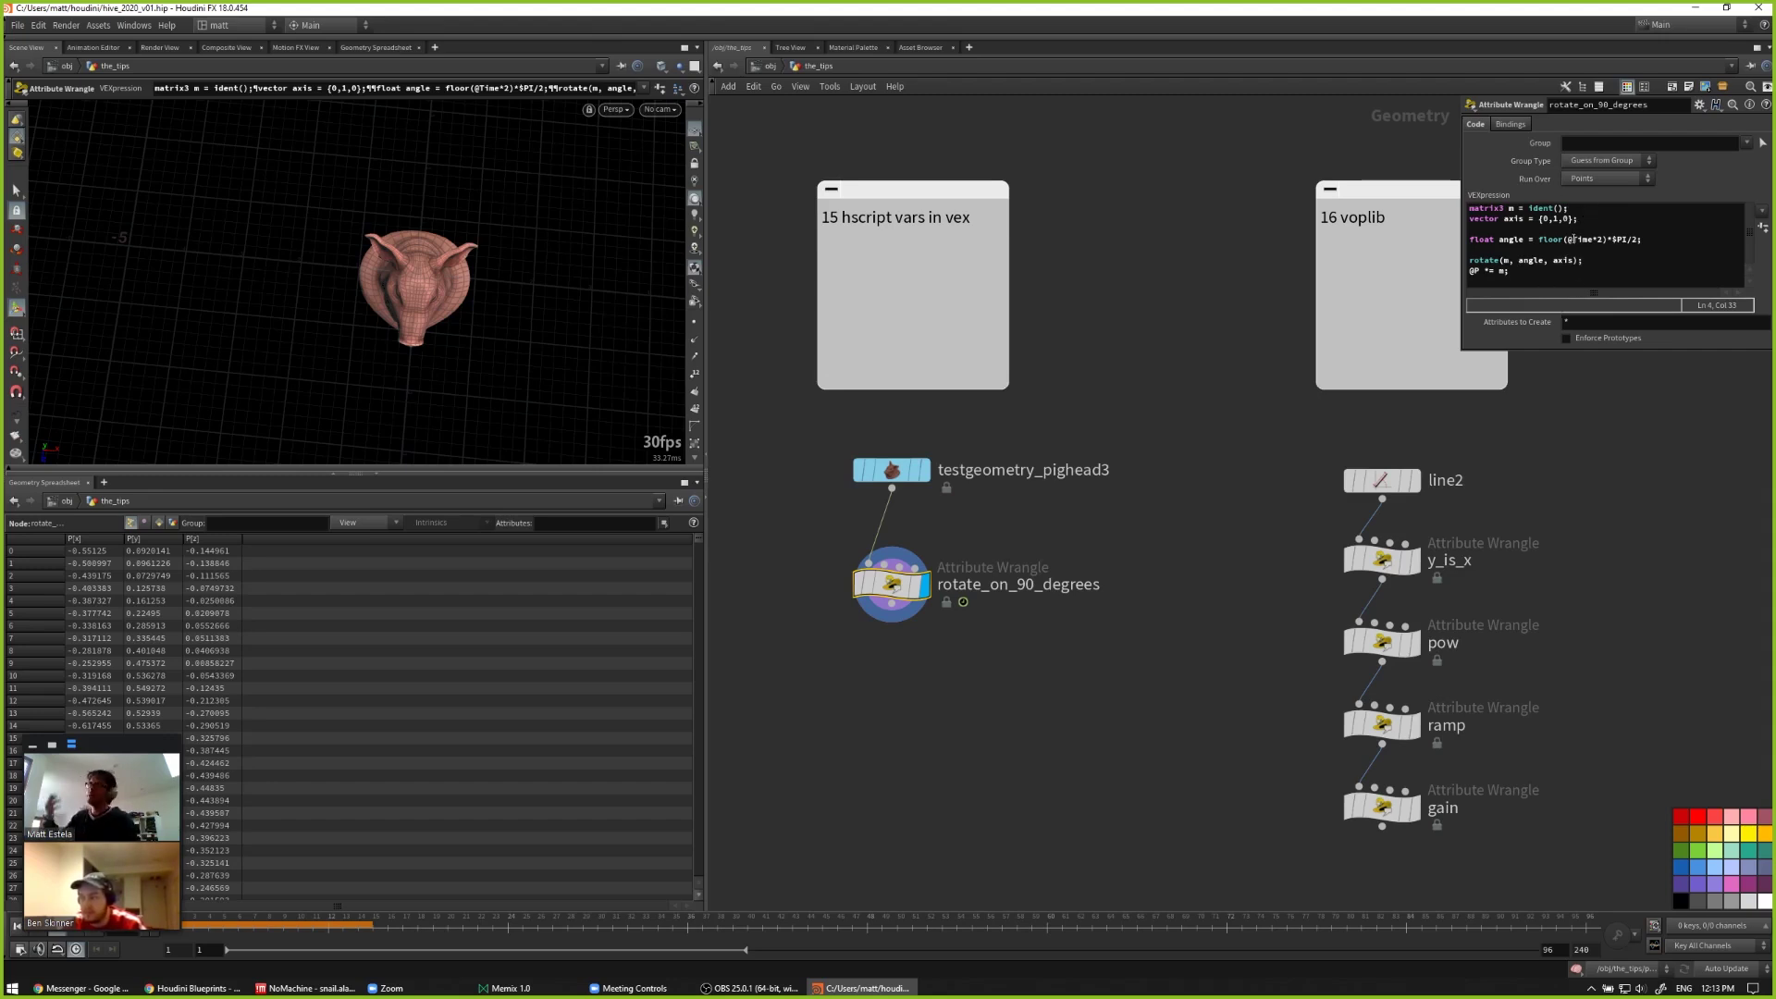
# Step: Bring the line2 chain and the voplib note into view in the network editor
pyautogui.middleClick(1490, 196)
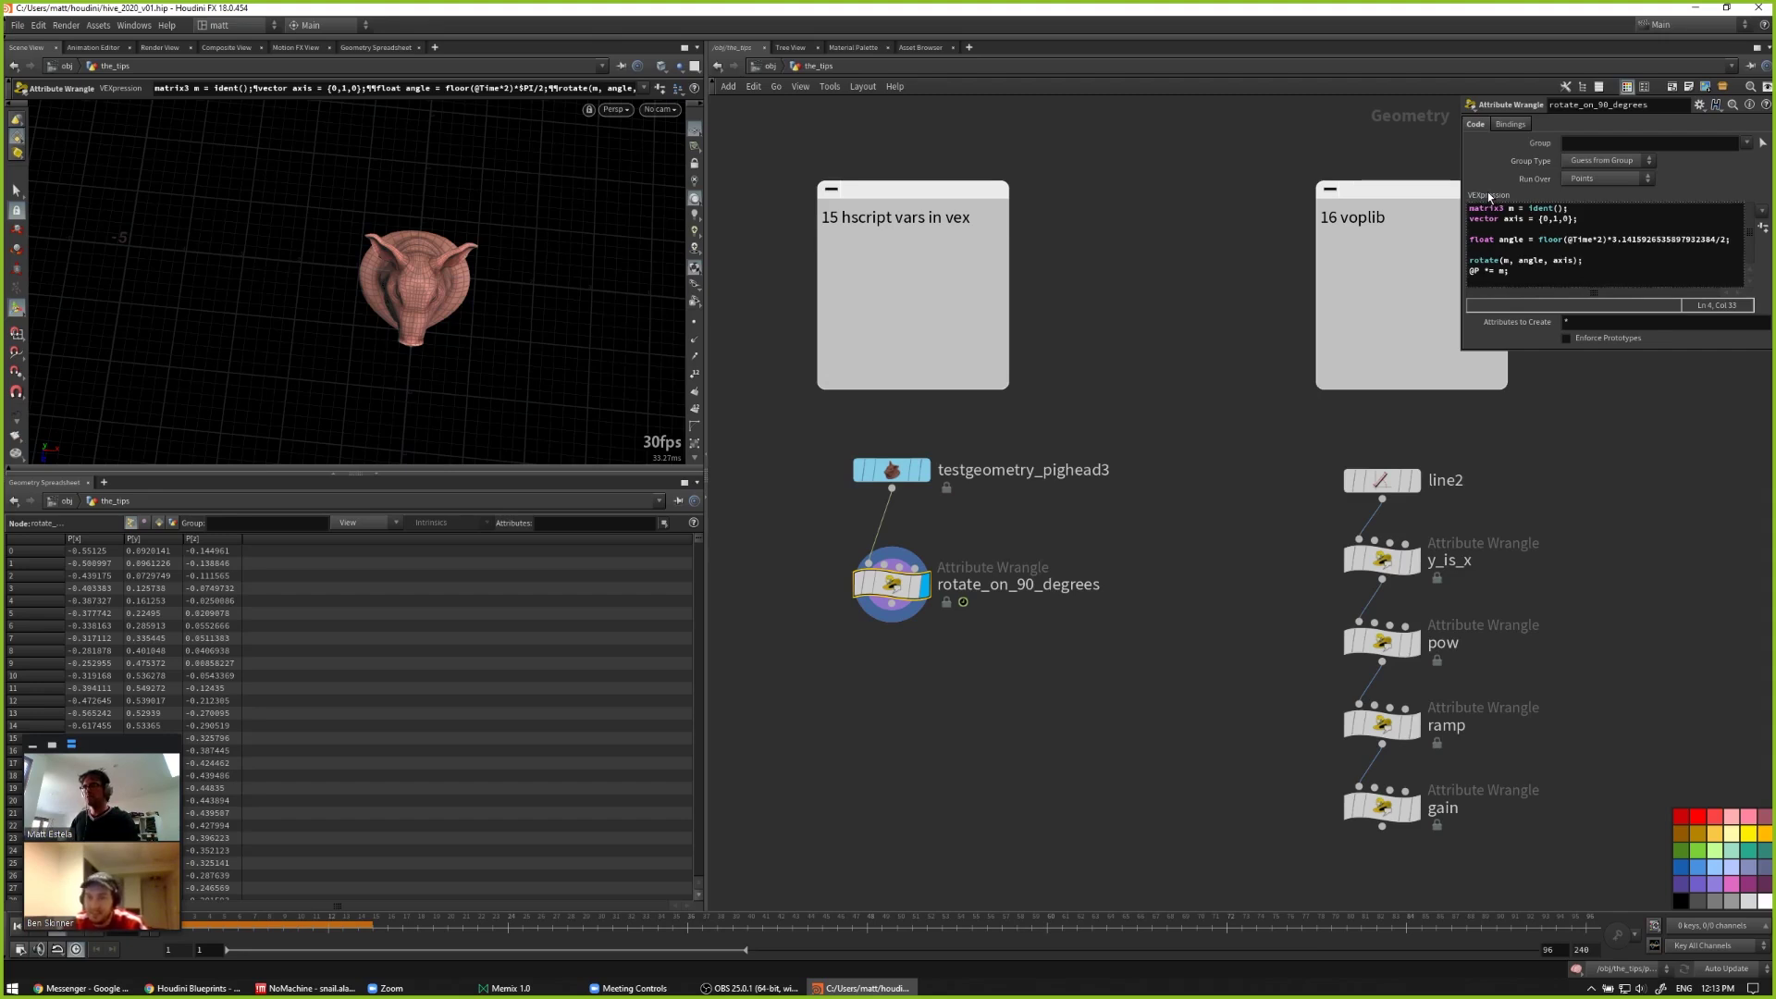
pyautogui.click(1594, 252)
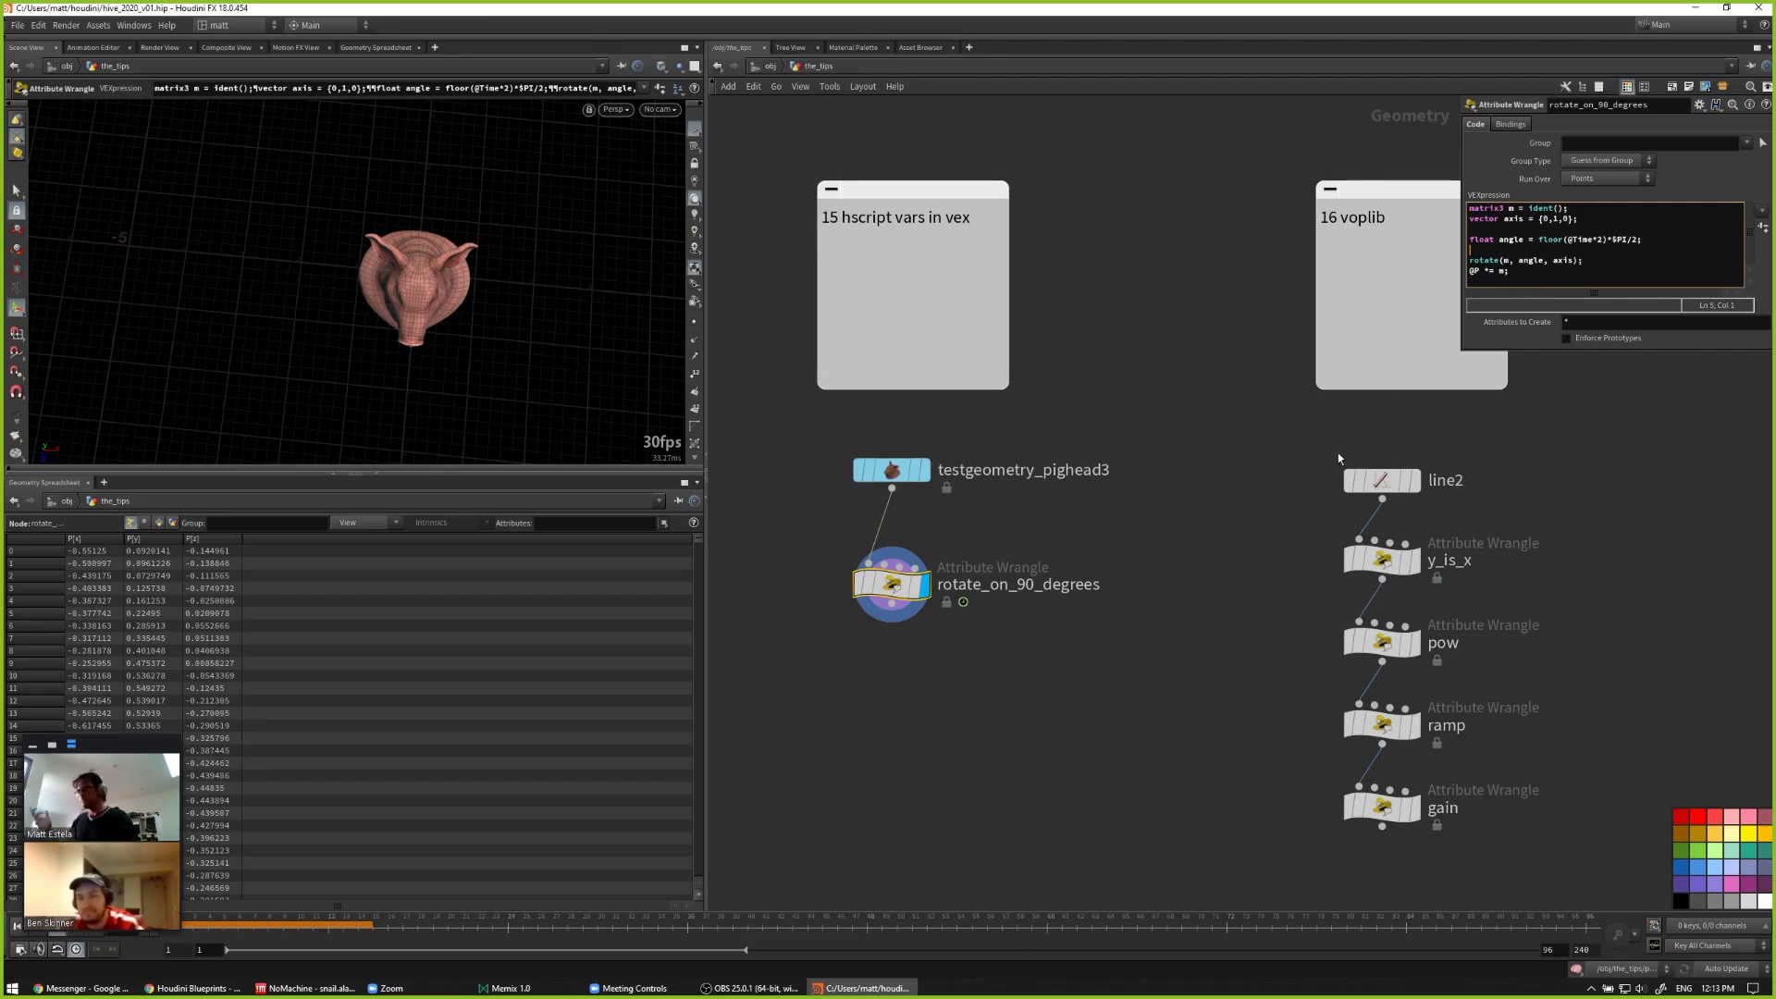
pyautogui.scroll(-1, 1201, 662)
pyautogui.moveTo(1202, 663); pyautogui.dragTo(812, 621, button='middle')
pyautogui.scroll(2, 812, 620)
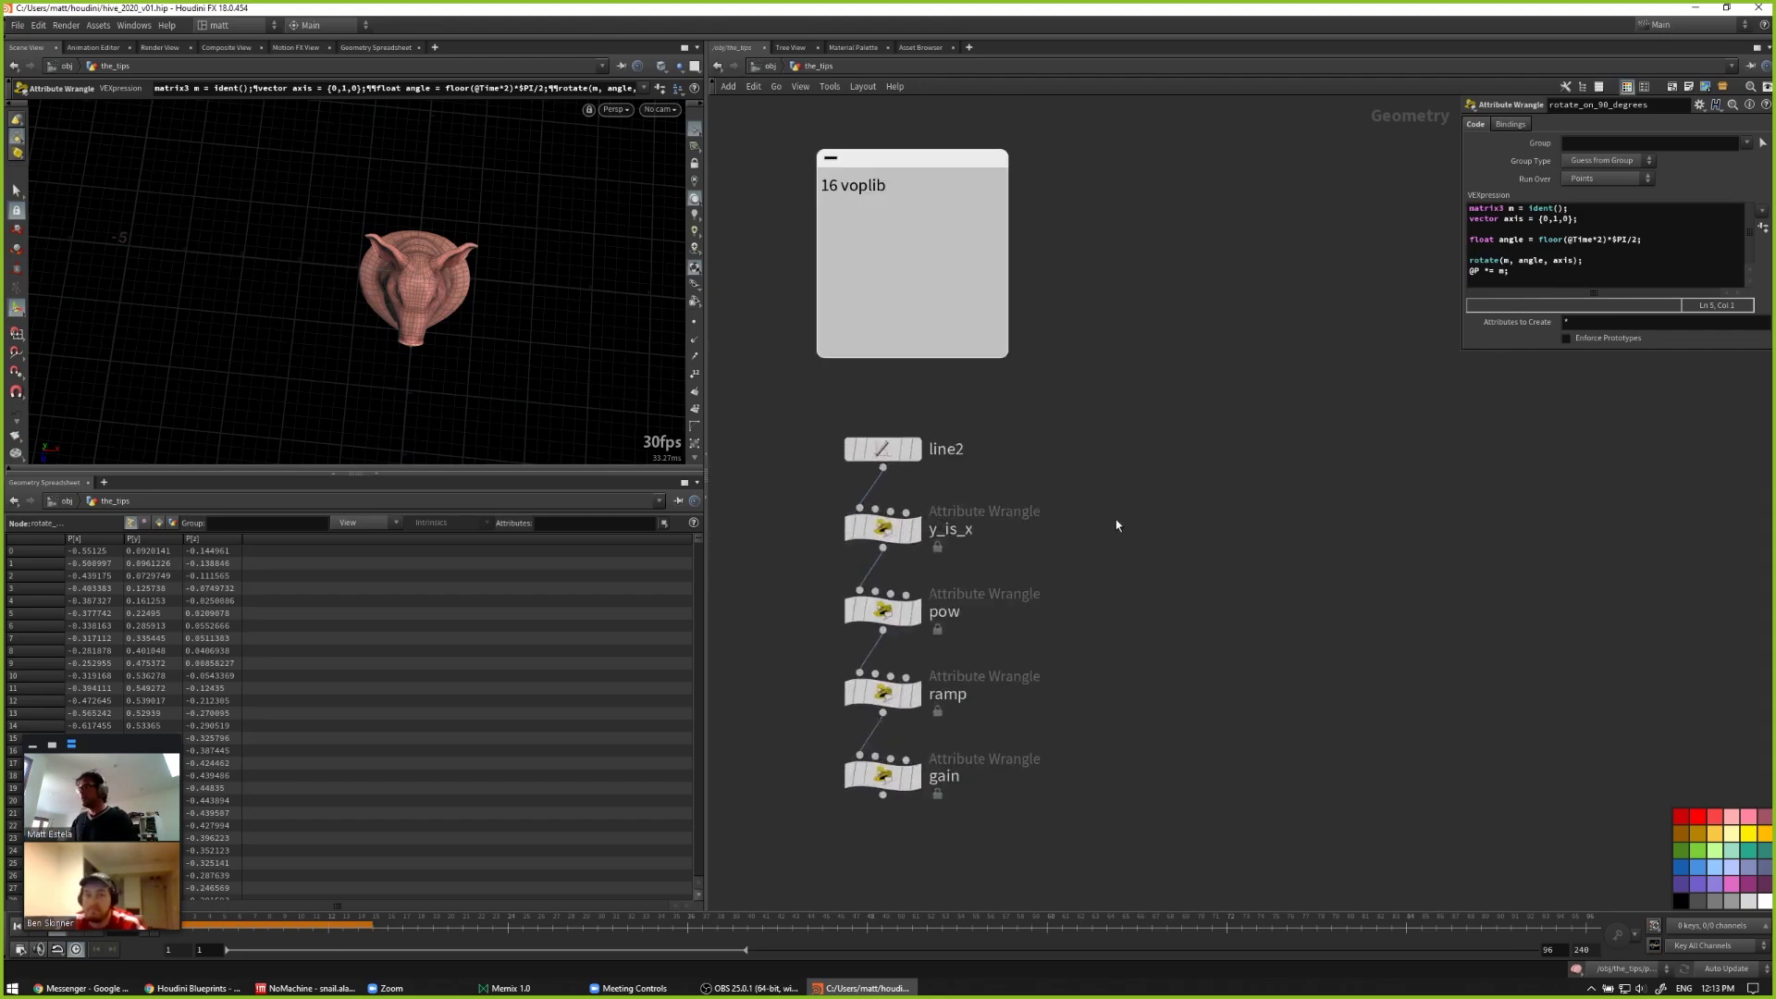
pyautogui.moveTo(1116, 519); pyautogui.dragTo(1131, 513, button='middle')
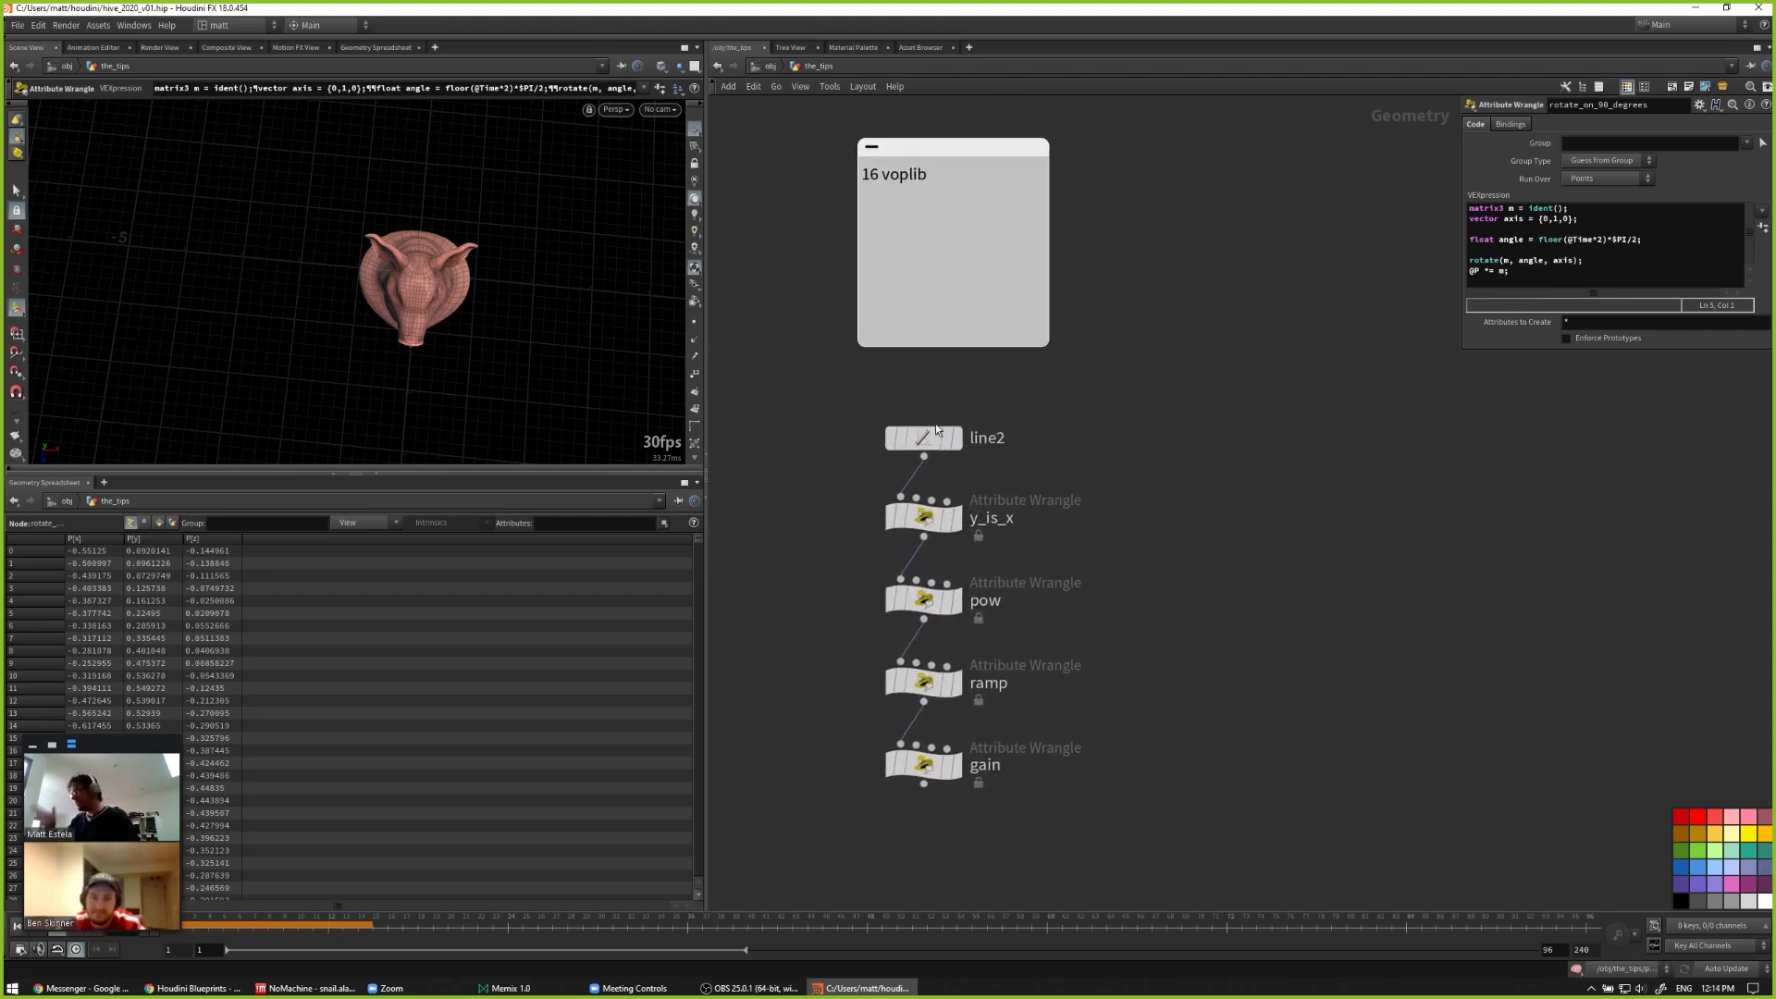
pyautogui.moveTo(993, 352); pyautogui.dragTo(1057, 293, button='middle')
pyautogui.moveTo(983, 173); pyautogui.dragTo(991, 272, button='middle')
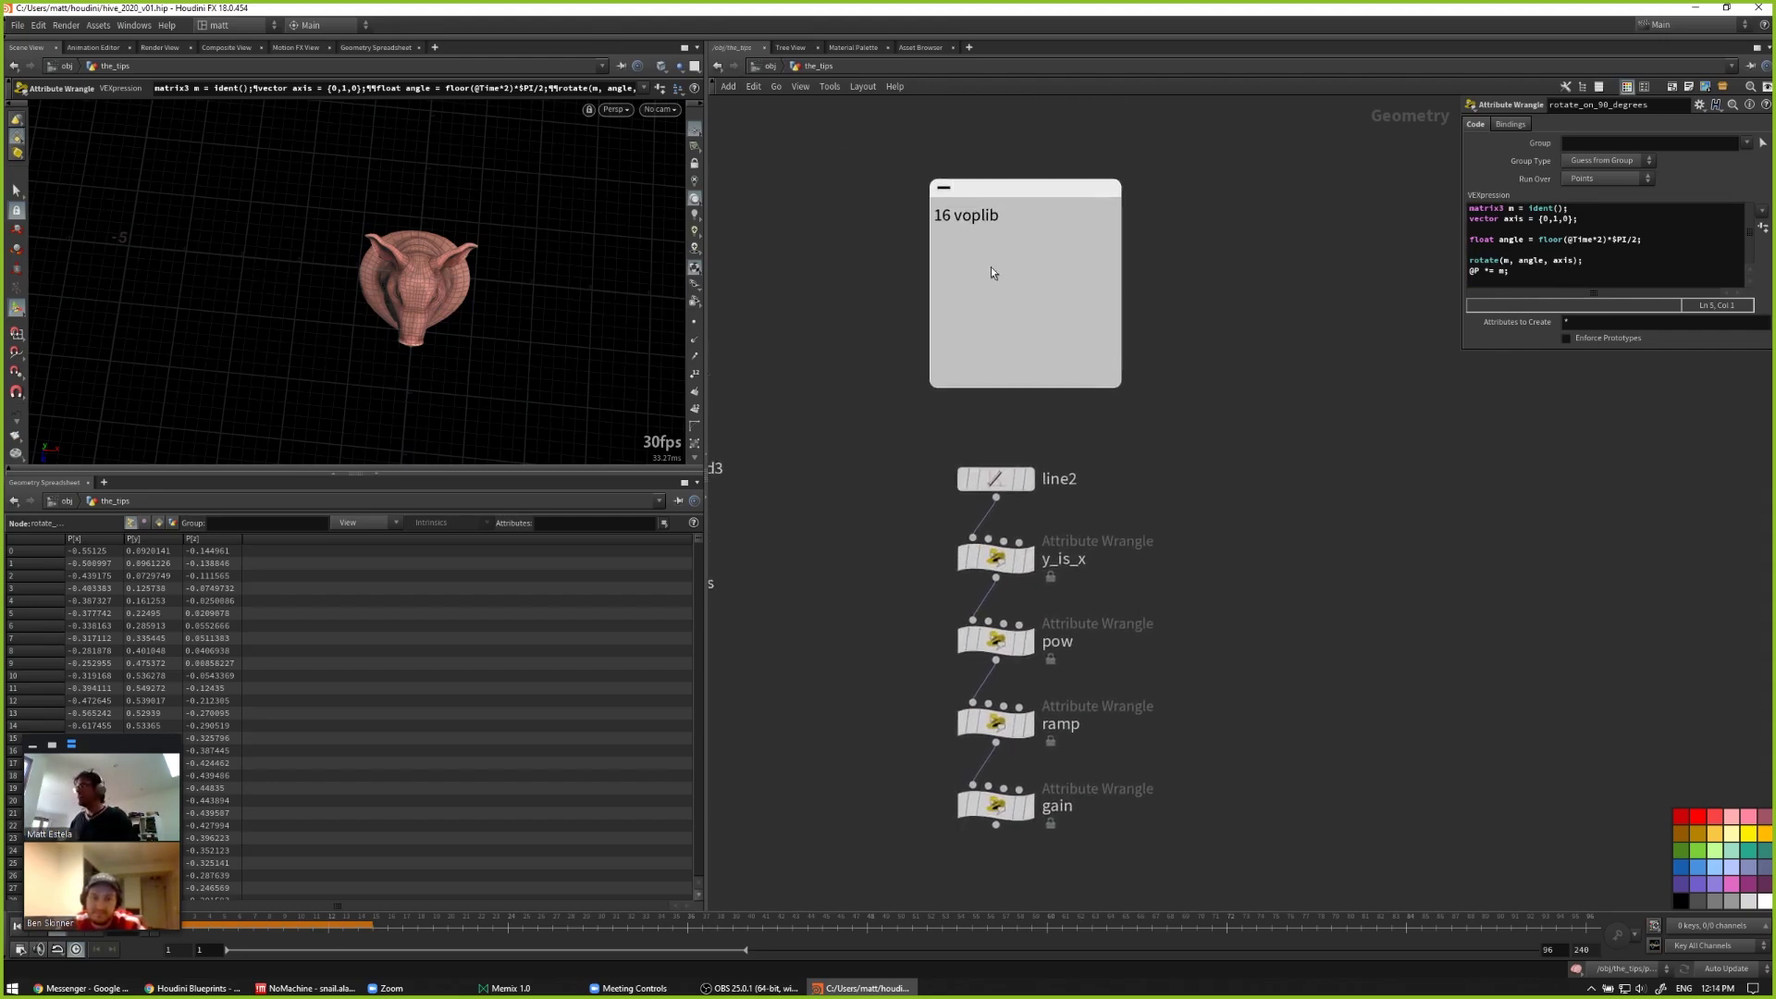
# Step: Display line2's straight 100-point line and frame it in the viewport from above
pyautogui.click(996, 479)
pyautogui.press('f')
pyautogui.moveTo(530, 273); pyautogui.dragTo(349, 282)
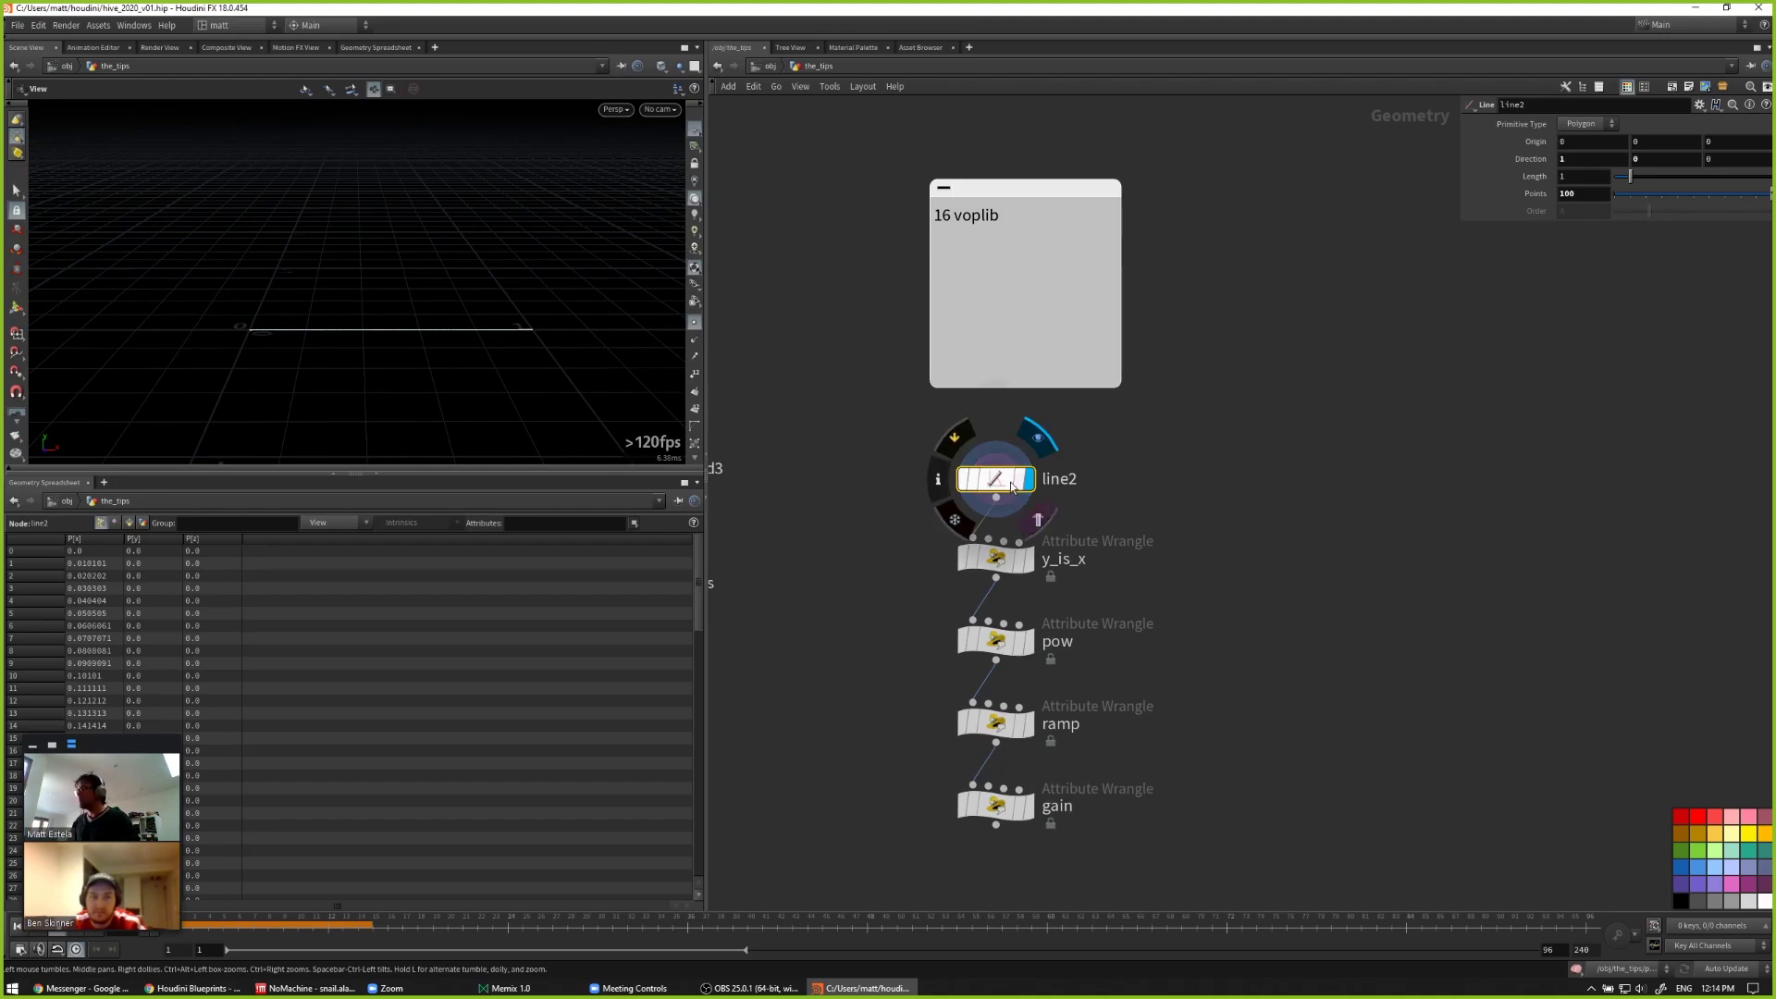
# Step: Display y_is_x's diagonal line, then the pow wrangle, adjusting its Pow exponent to bend the line
pyautogui.click(1001, 566)
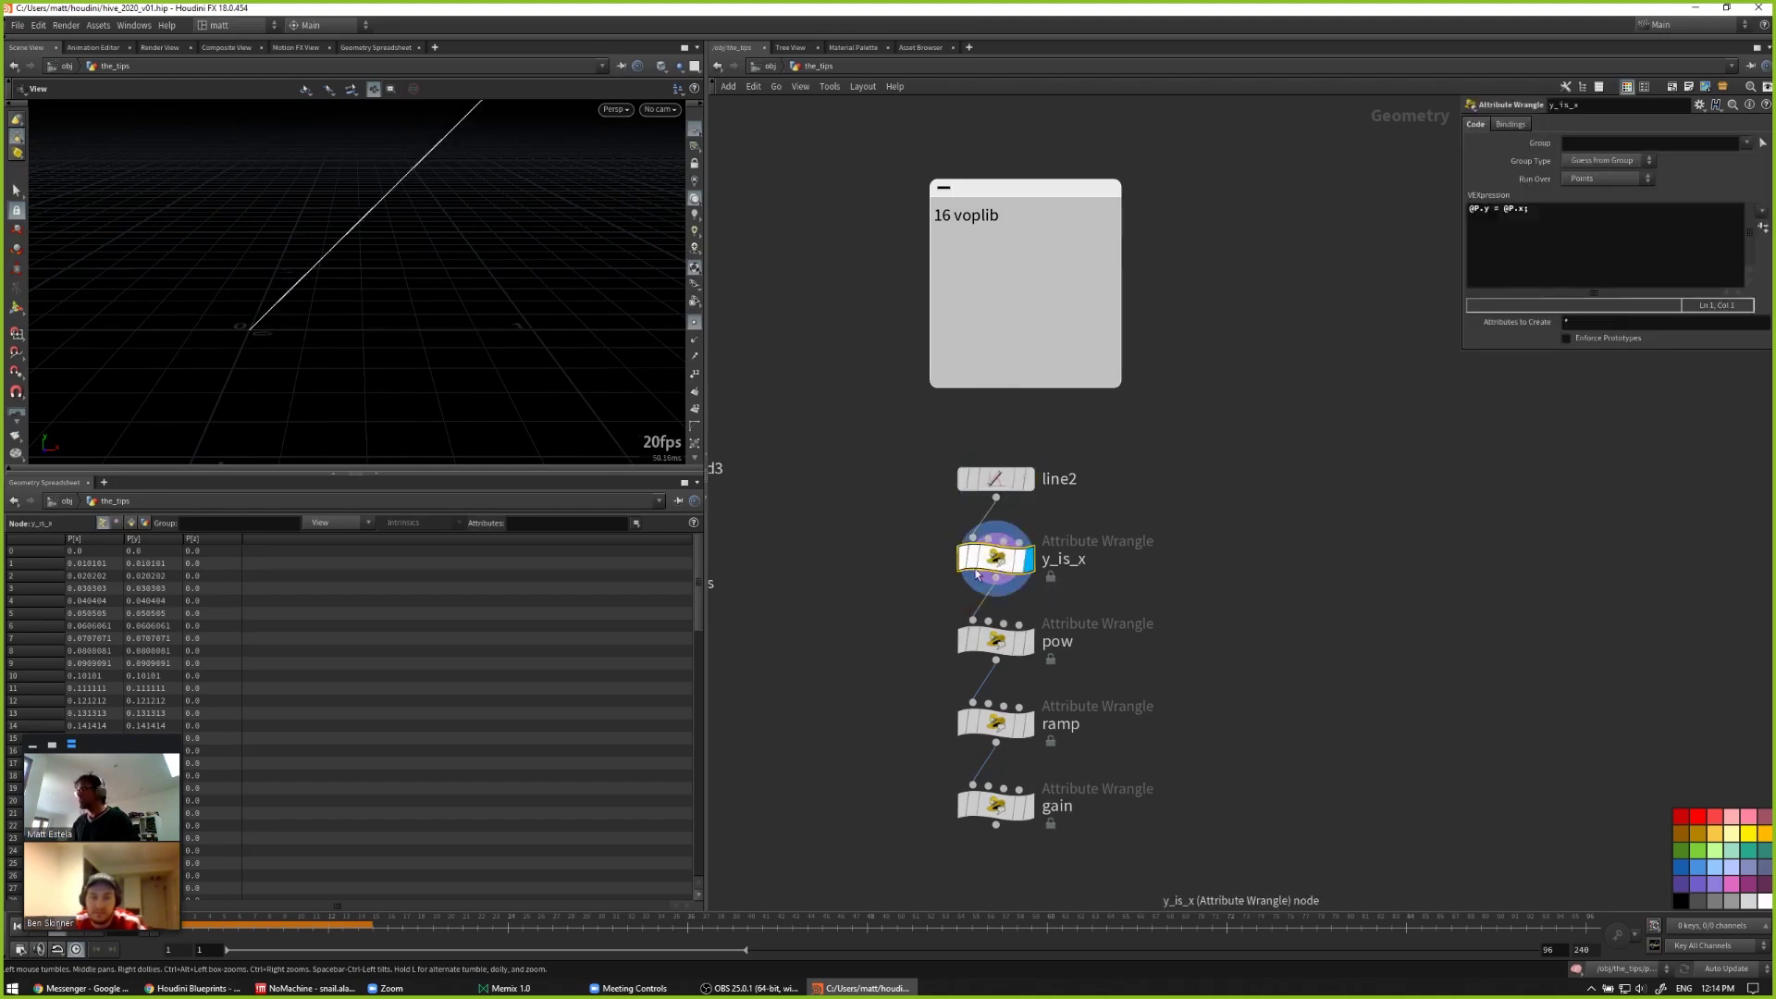
pyautogui.moveTo(401, 346); pyautogui.dragTo(389, 327, button='middle')
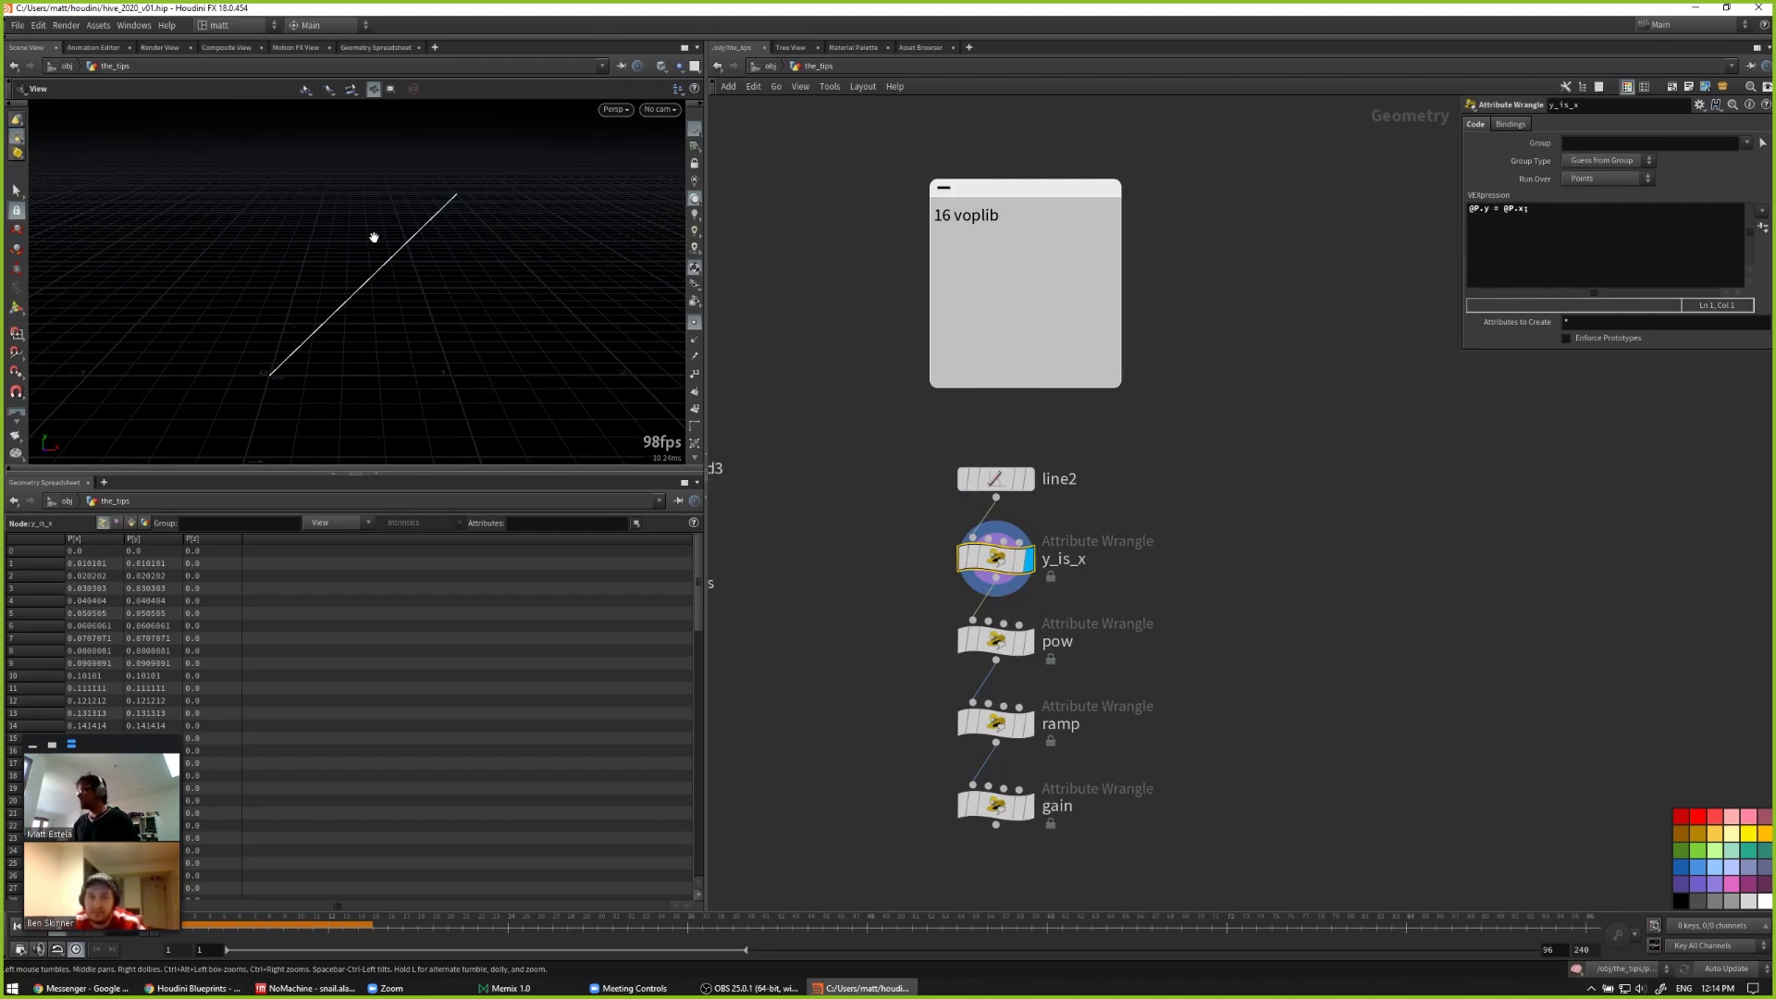
pyautogui.click(997, 645)
pyautogui.click(1029, 641)
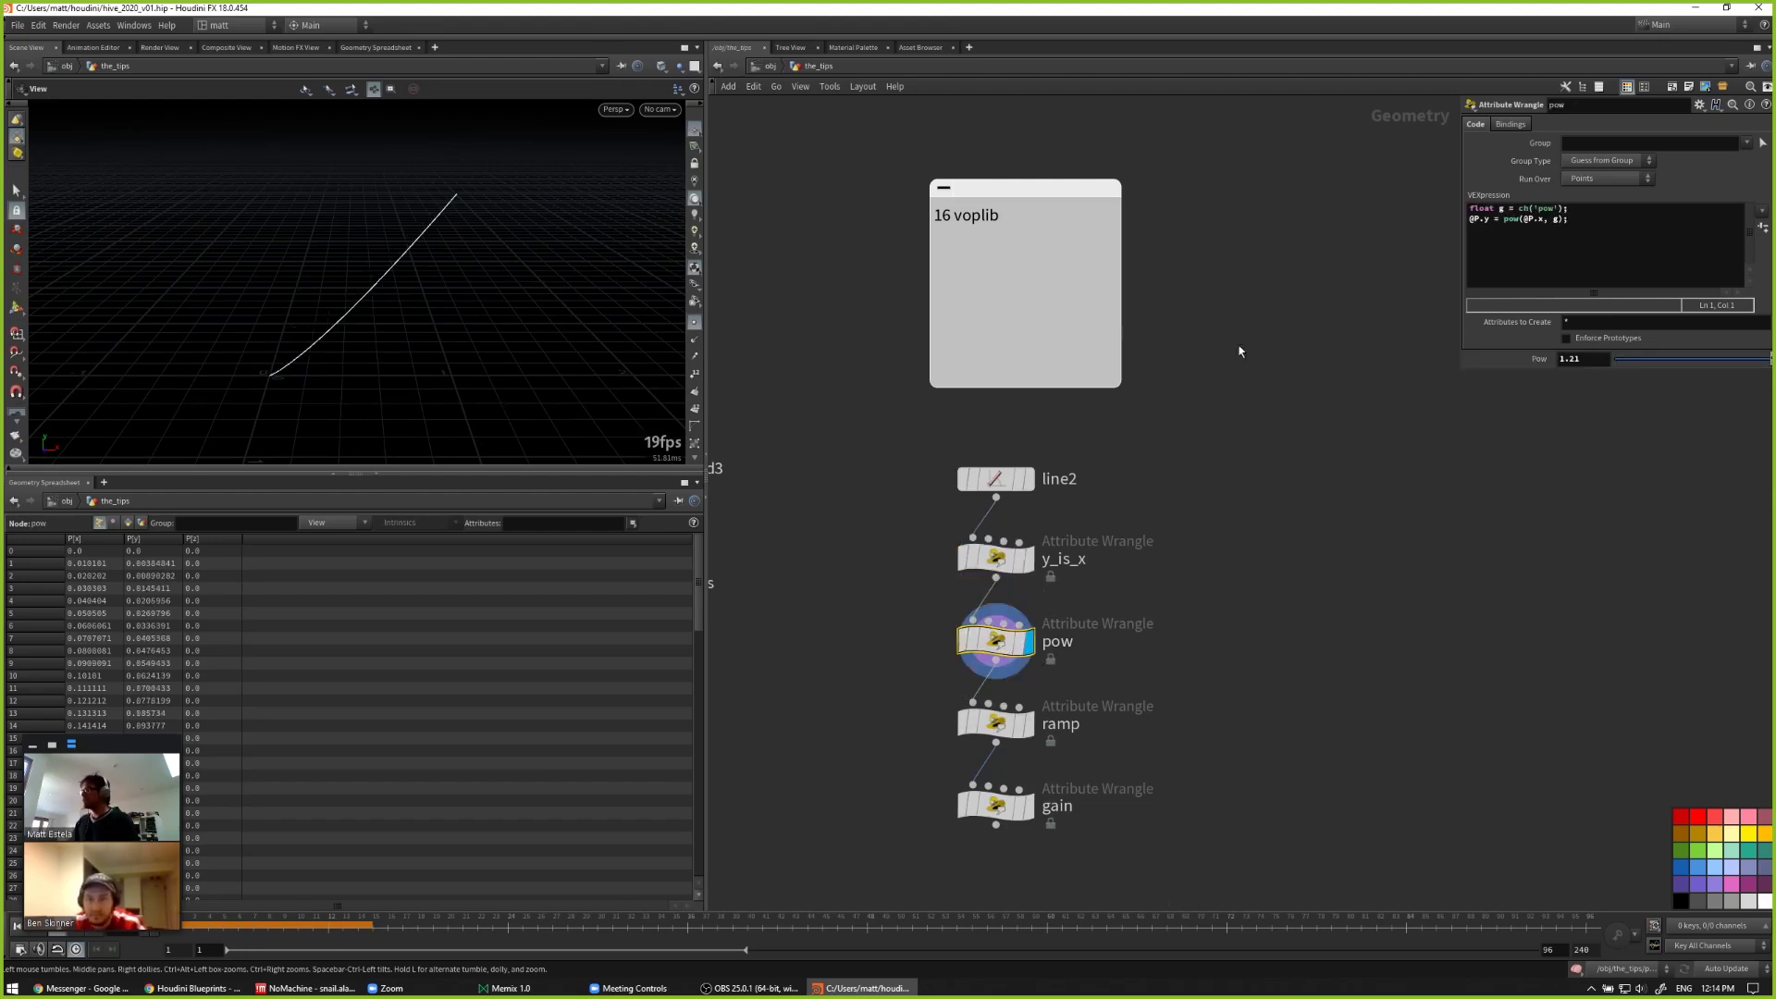
pyautogui.moveTo(1577, 358); pyautogui.dragTo(1528, 353, button='middle')
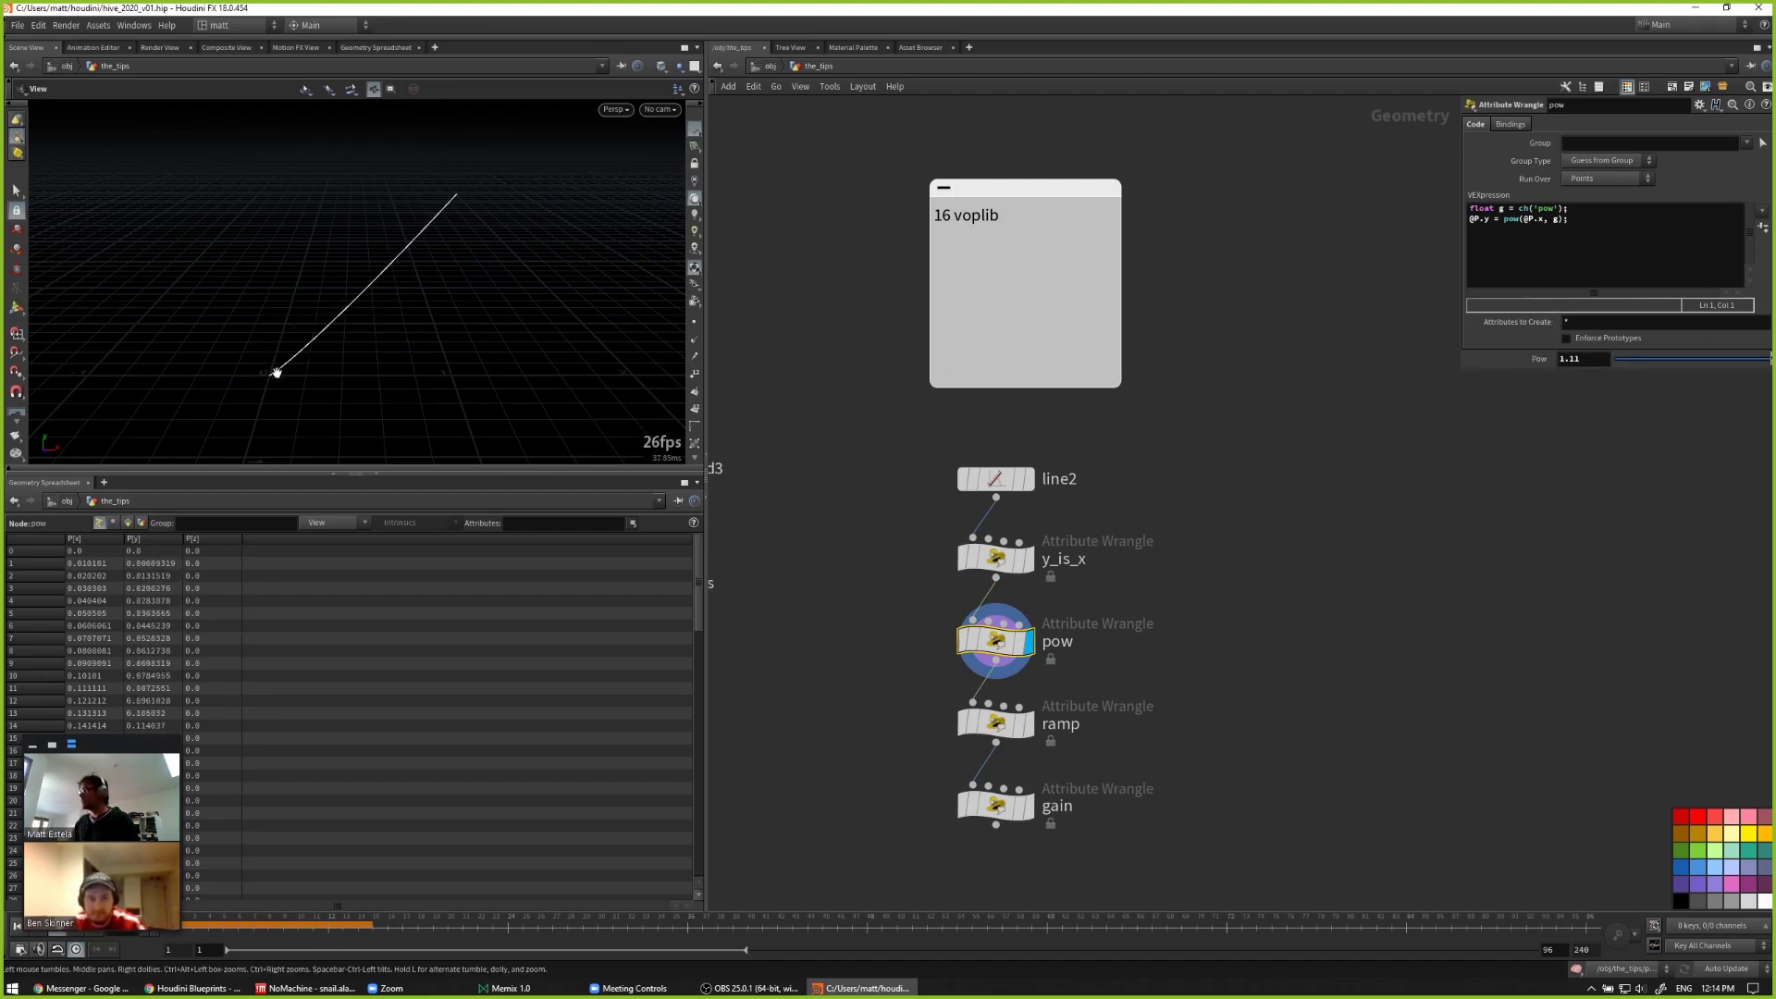
pyautogui.scroll(2, 314, 303)
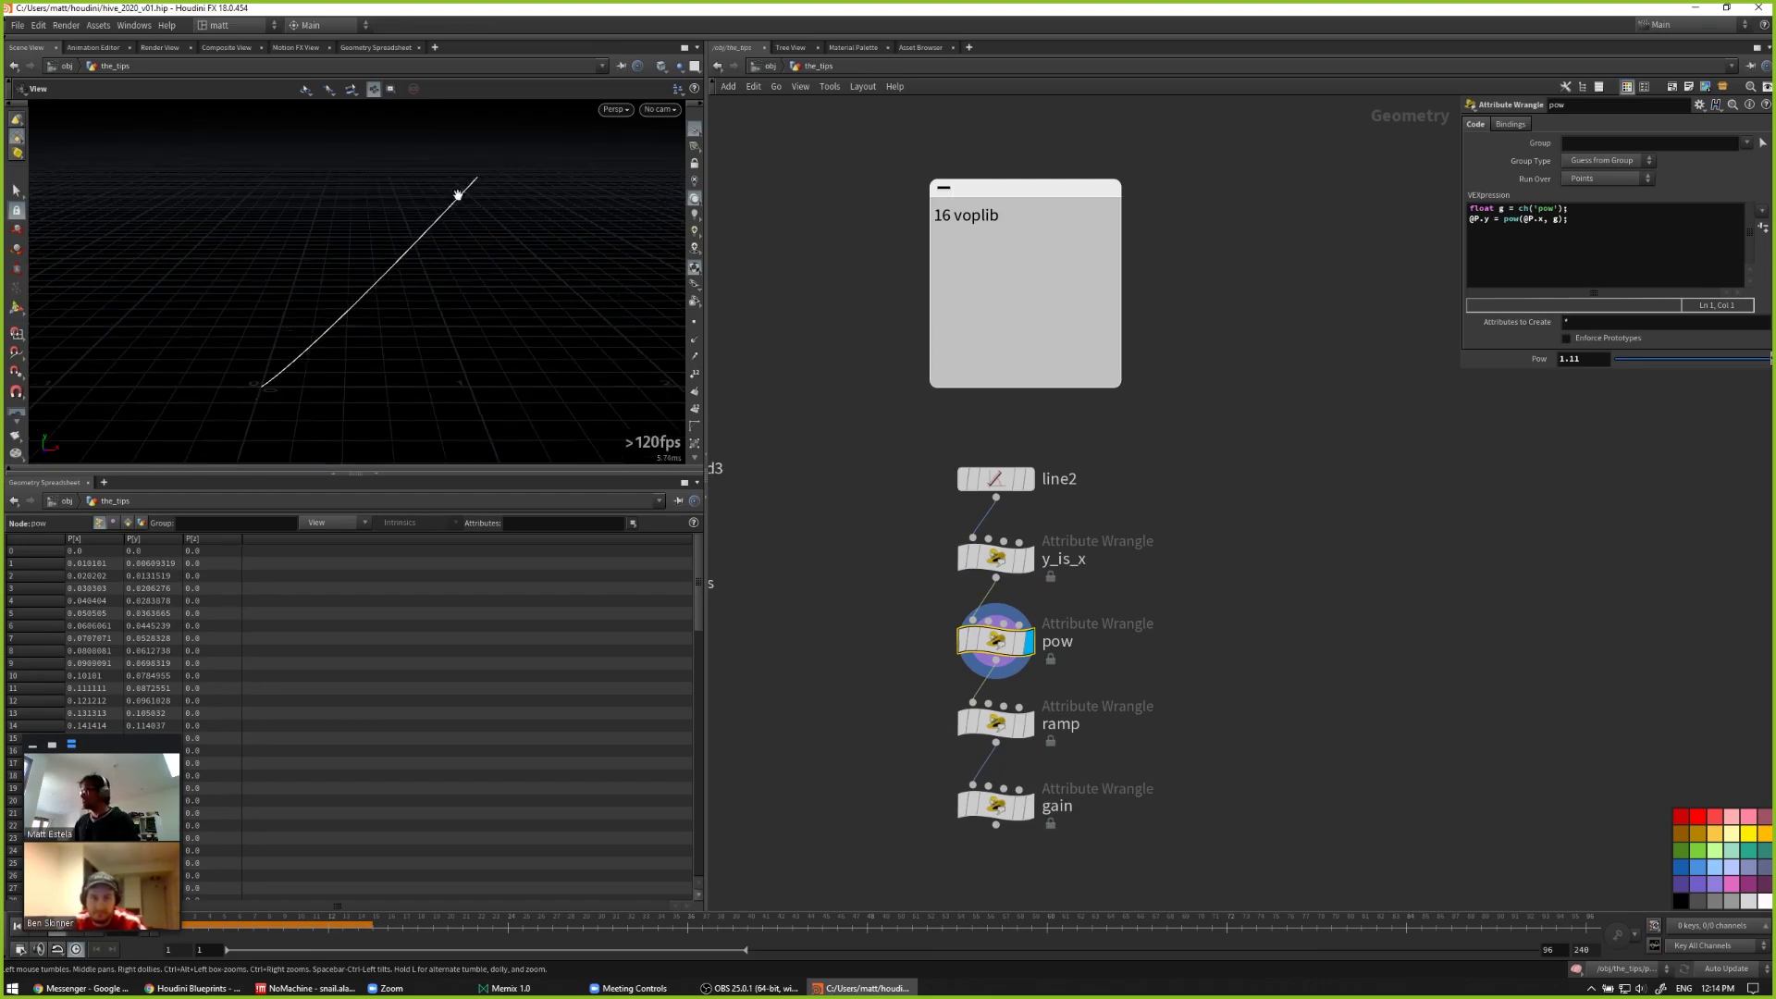
pyautogui.click(999, 728)
# Step: Display the ramp wrangle and reshape its Curve by raising the lower key and lowering the upper key
pyautogui.click(1029, 724)
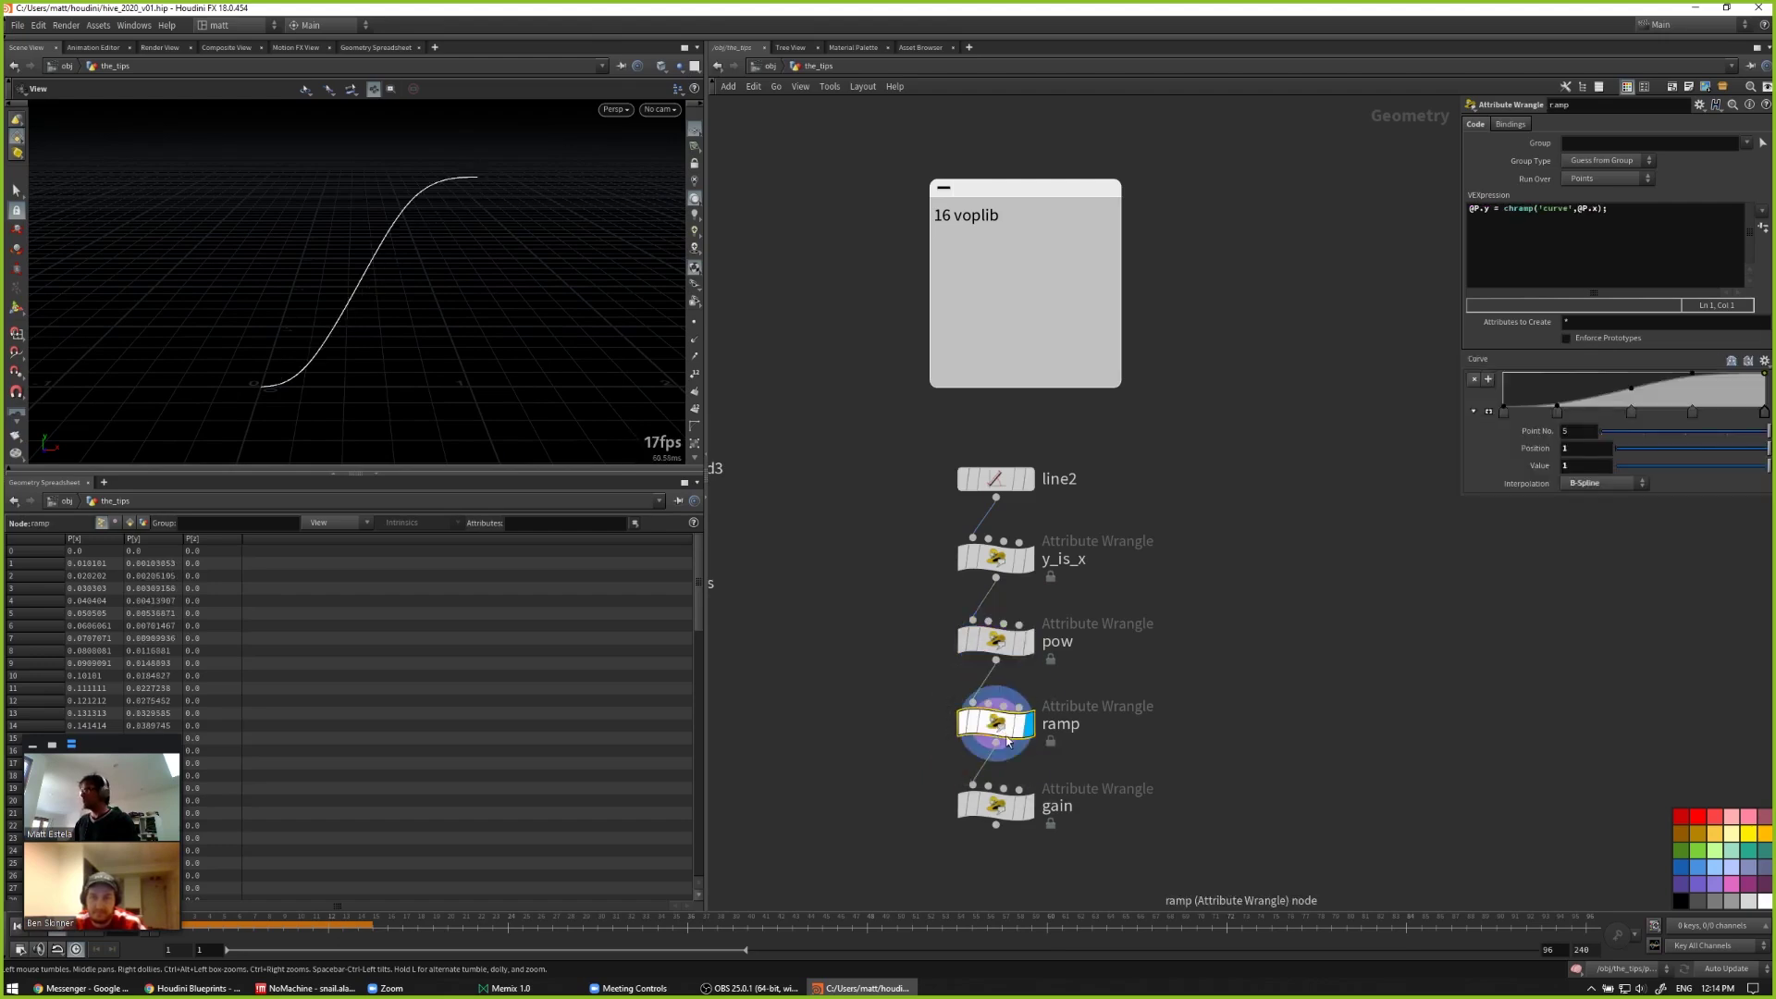
pyautogui.moveTo(429, 329); pyautogui.dragTo(440, 369)
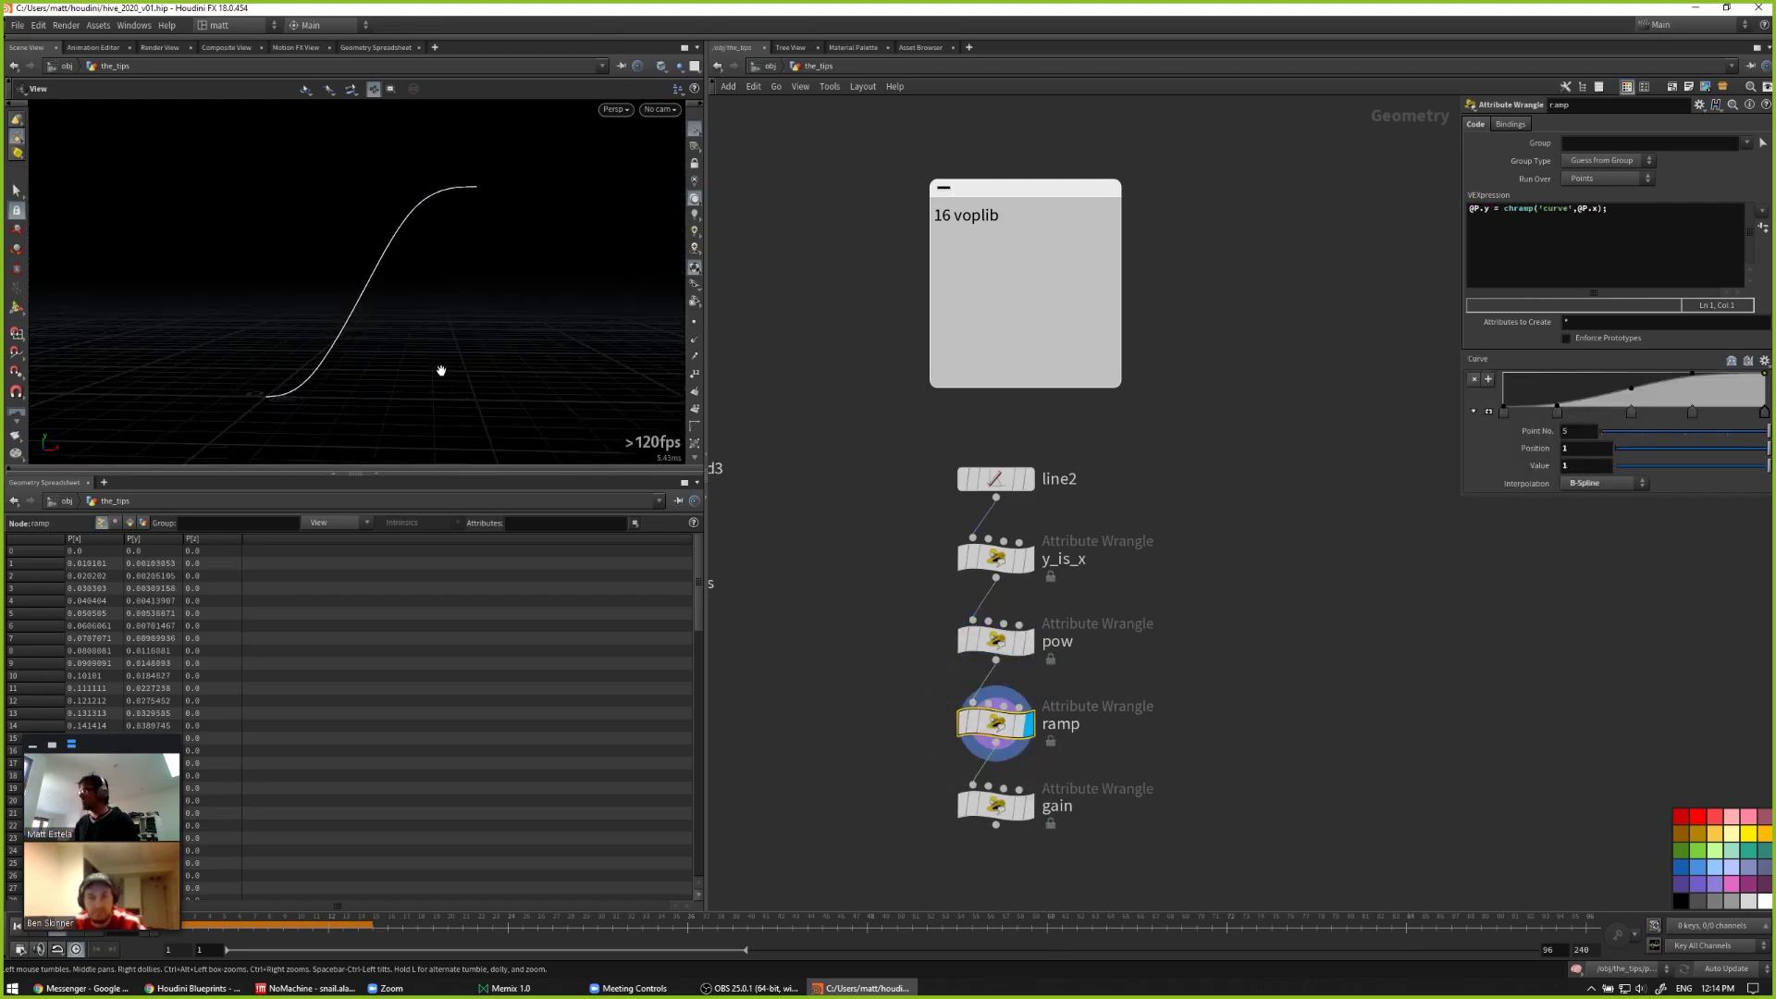
pyautogui.click(1489, 411)
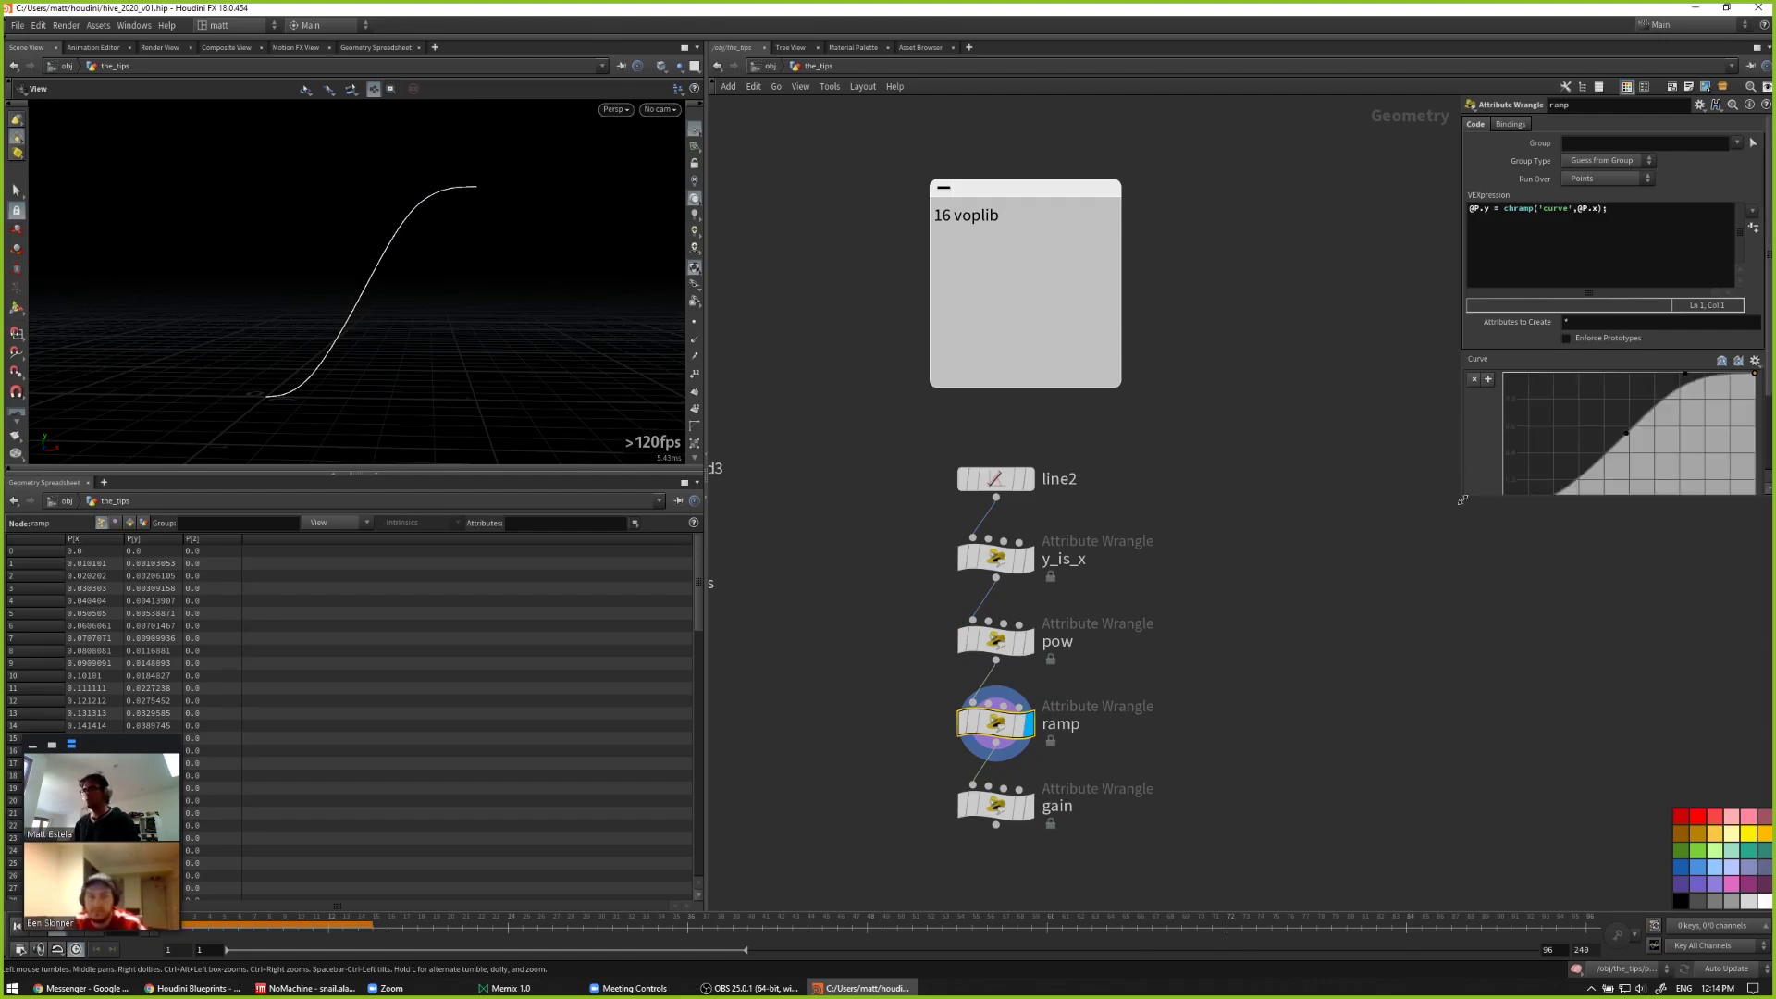
pyautogui.moveTo(1461, 502); pyautogui.dragTo(1375, 764)
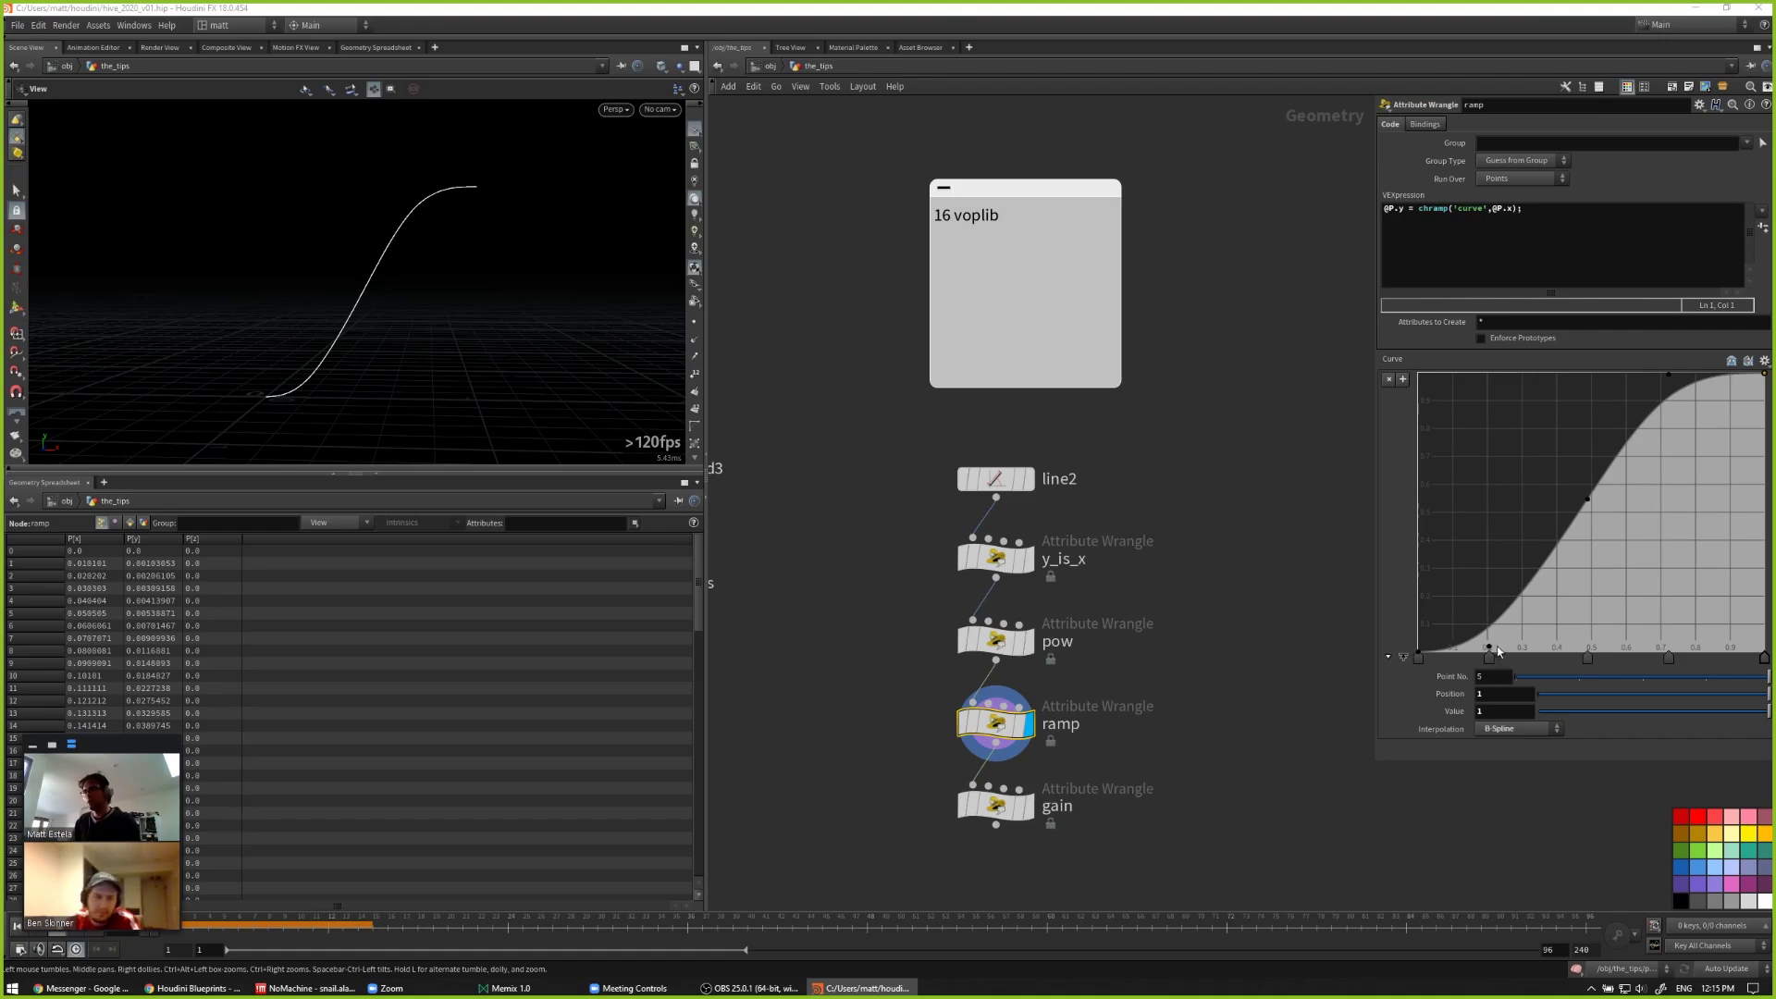
pyautogui.moveTo(1490, 650); pyautogui.dragTo(1481, 546)
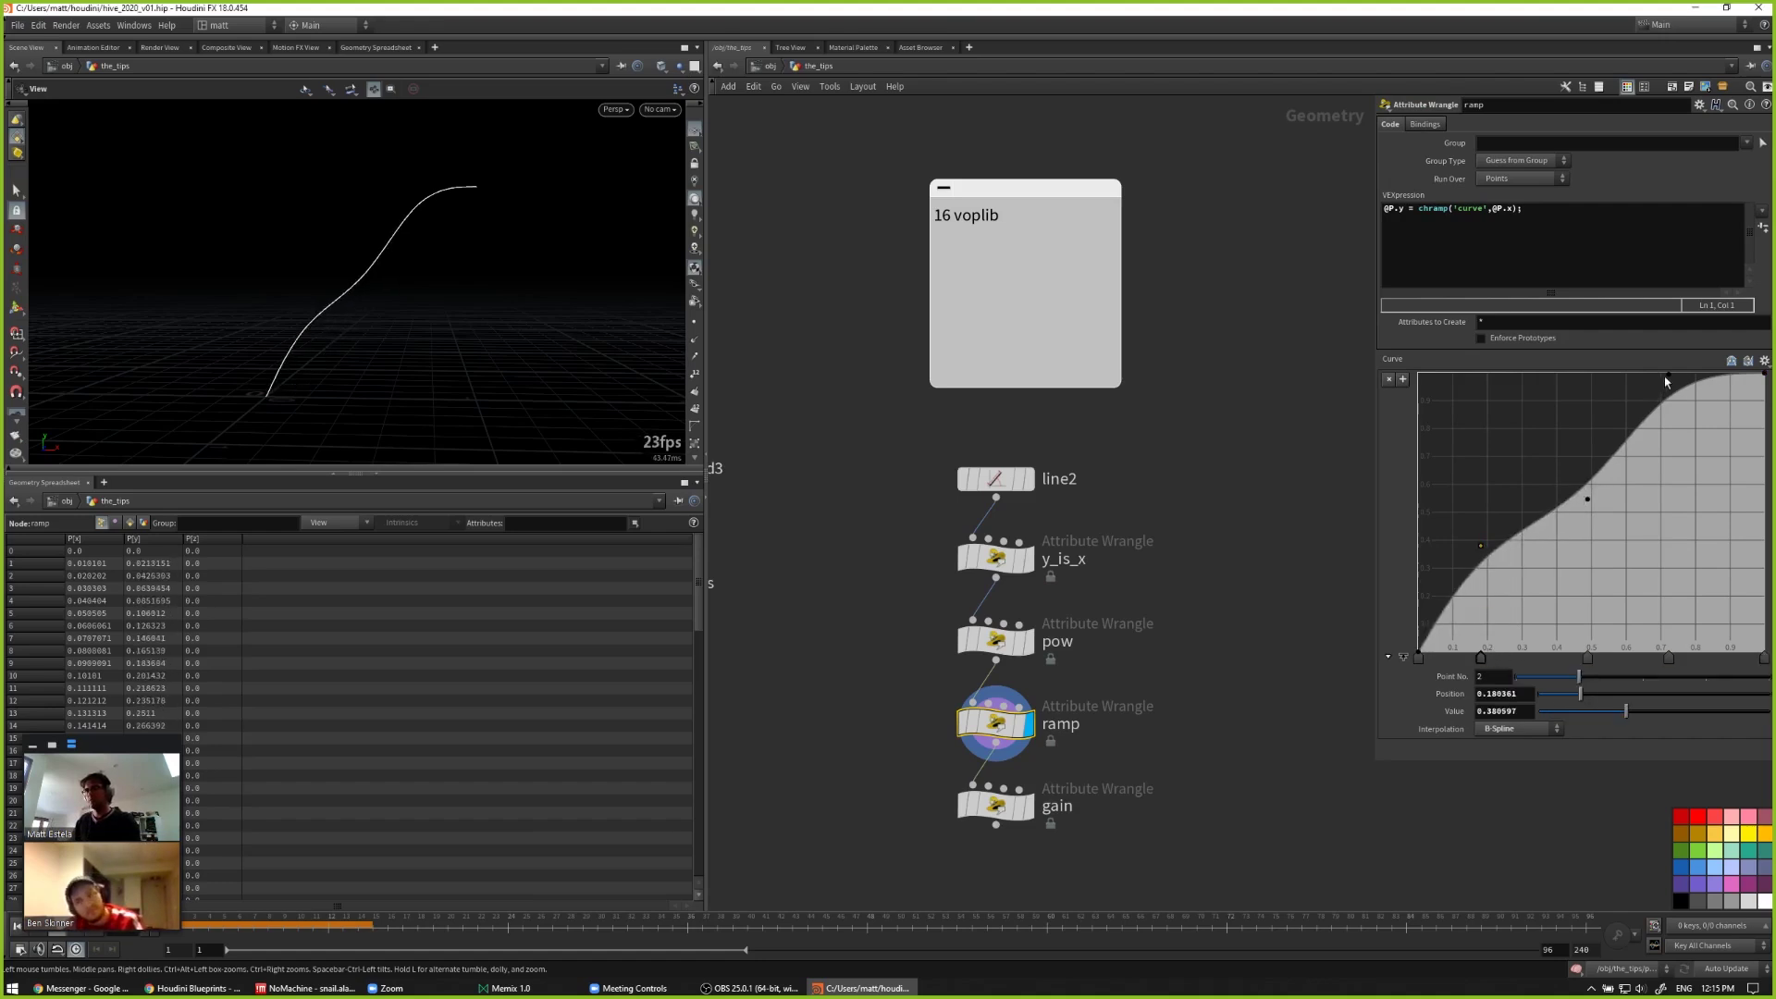
pyautogui.moveTo(1671, 377); pyautogui.dragTo(1678, 491)
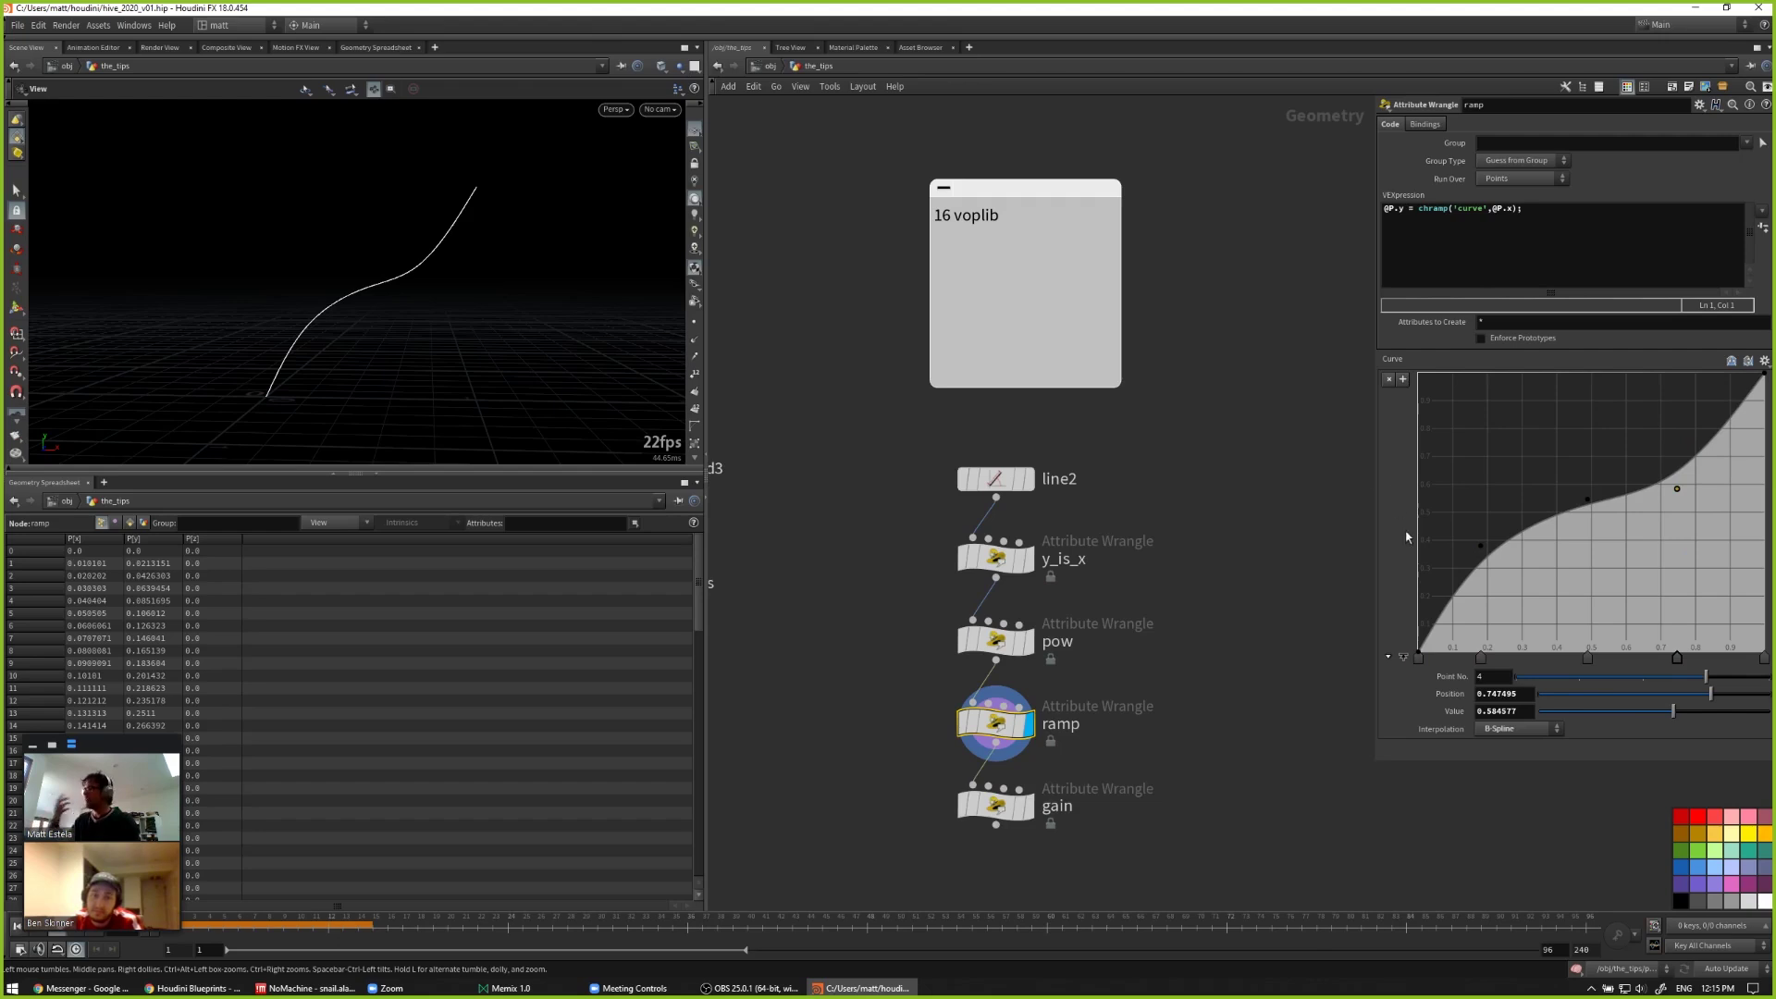
# Step: Make the gain wrangle the displayed node to show its vop_gain curve
pyautogui.moveTo(1189, 629); pyautogui.dragTo(1176, 586, button='middle')
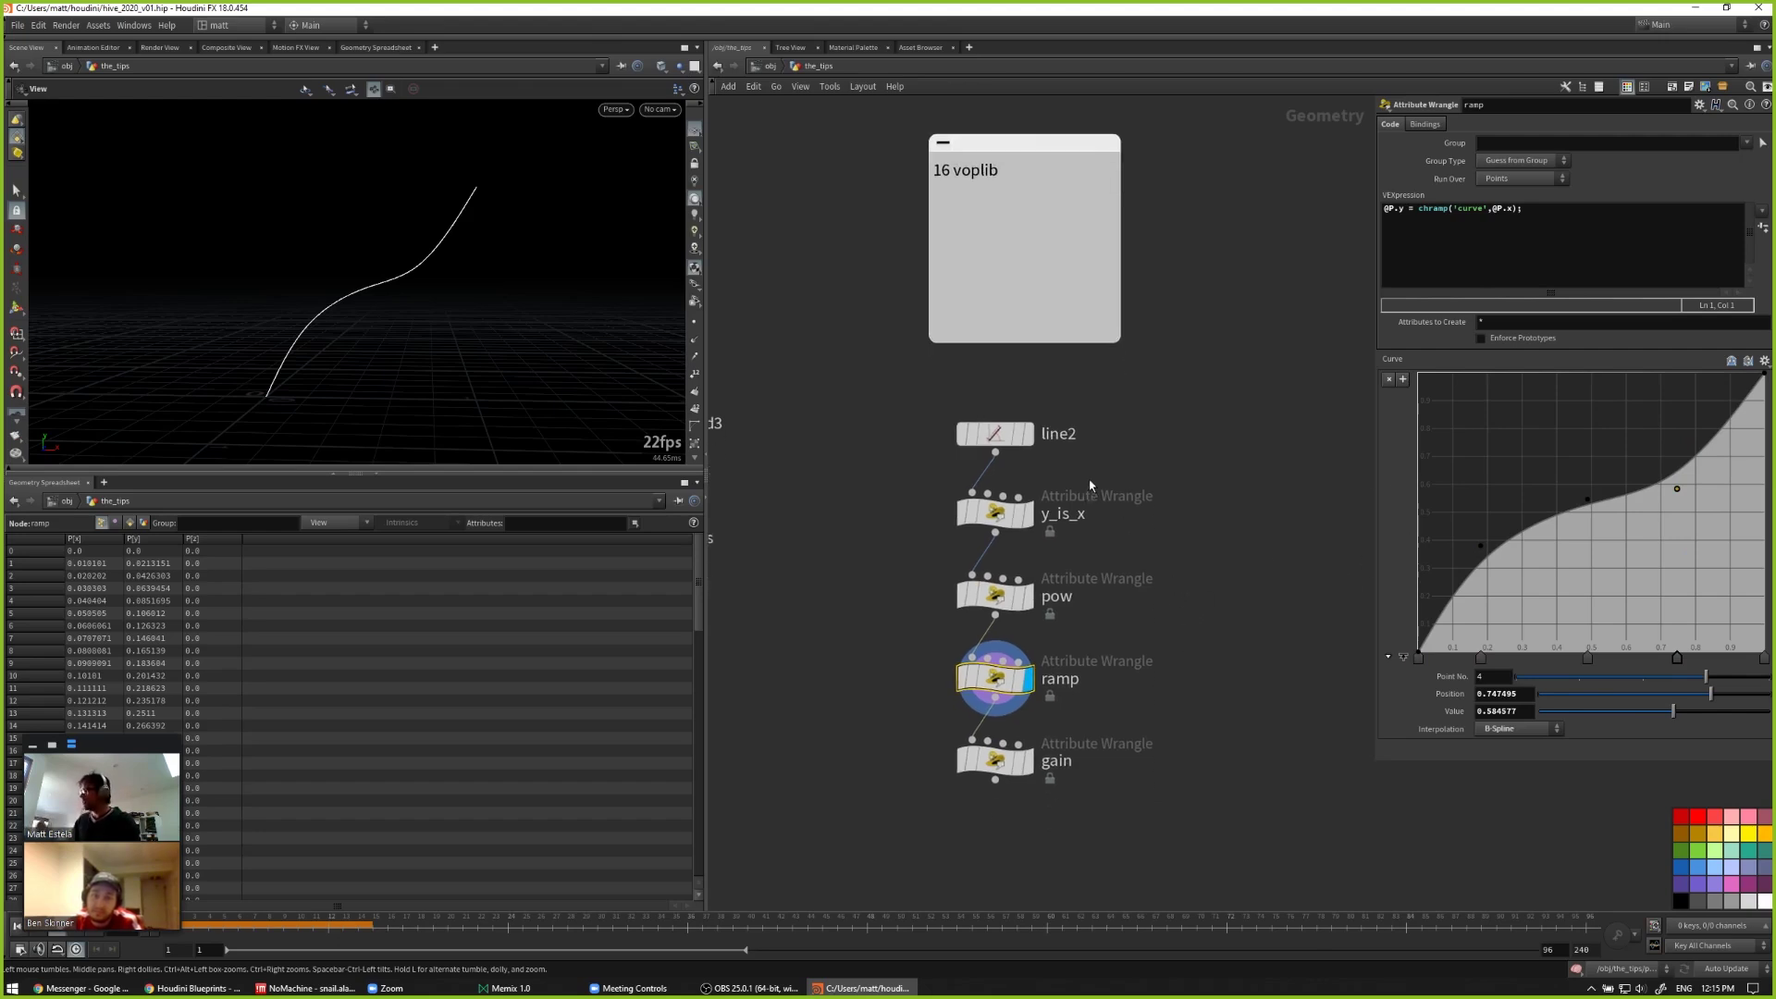
pyautogui.click(999, 756)
pyautogui.press('r')
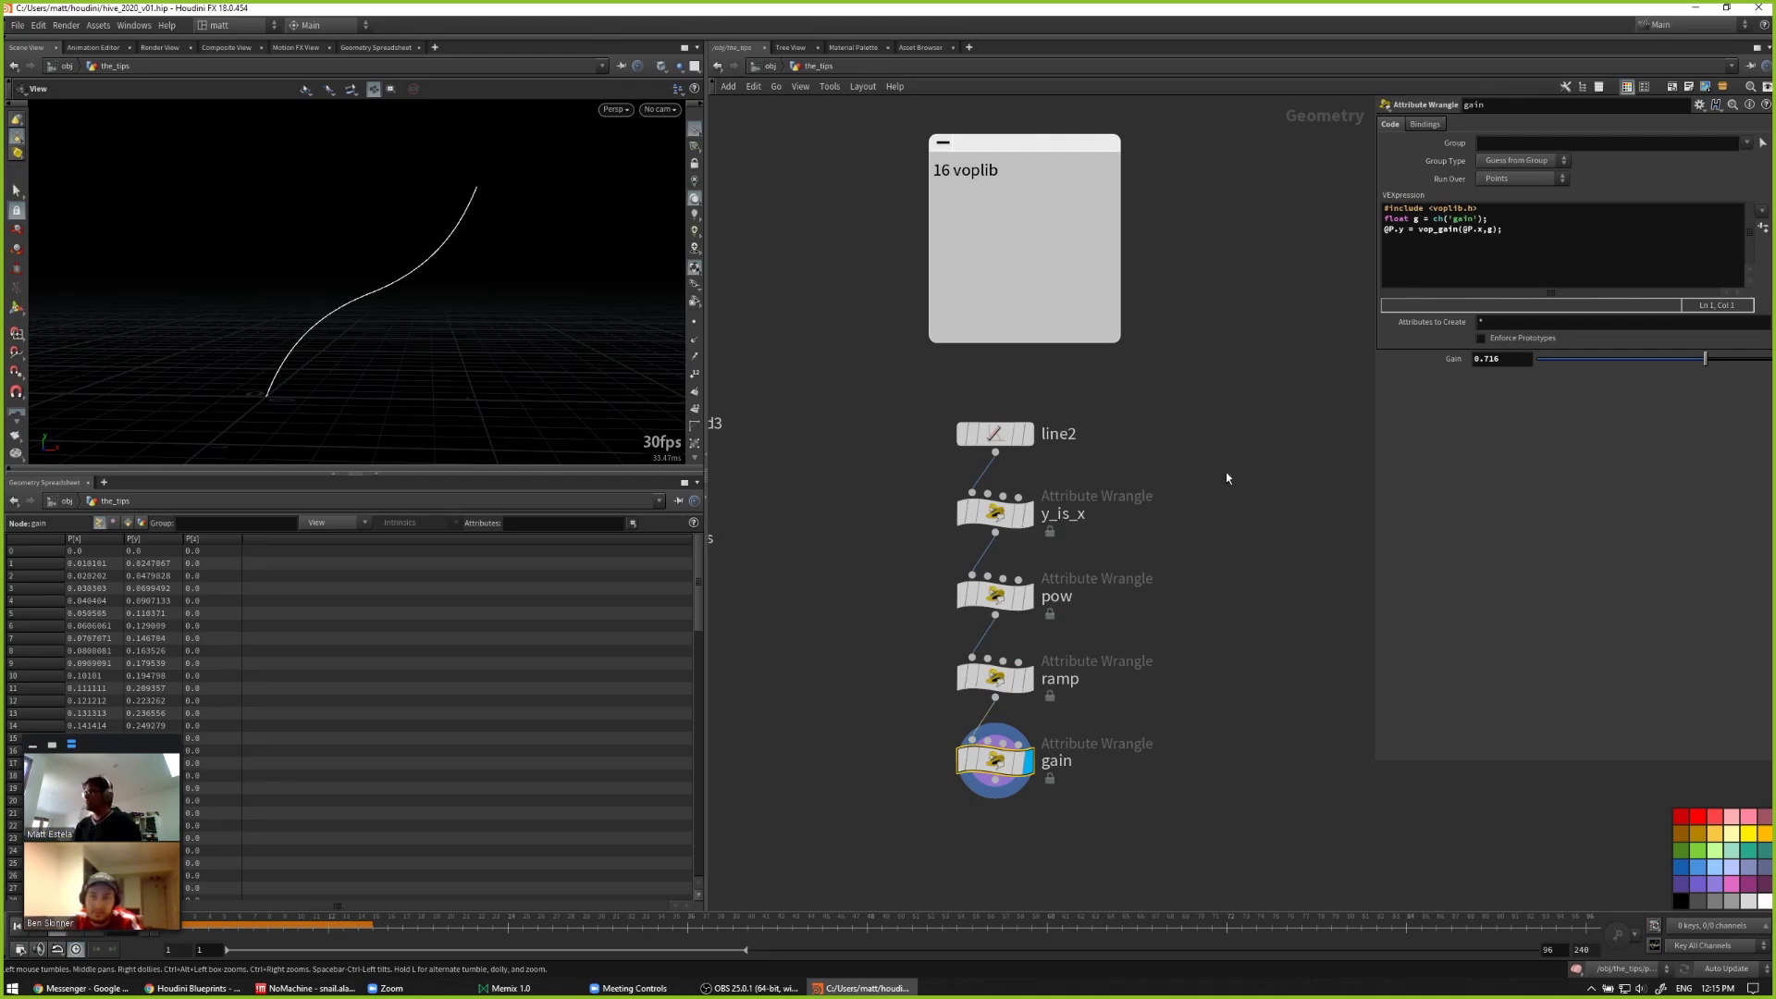
# Step: Raise the gain wrangle's Gain to 0.786 for a steeper S-shaped curve
pyautogui.click(1405, 219)
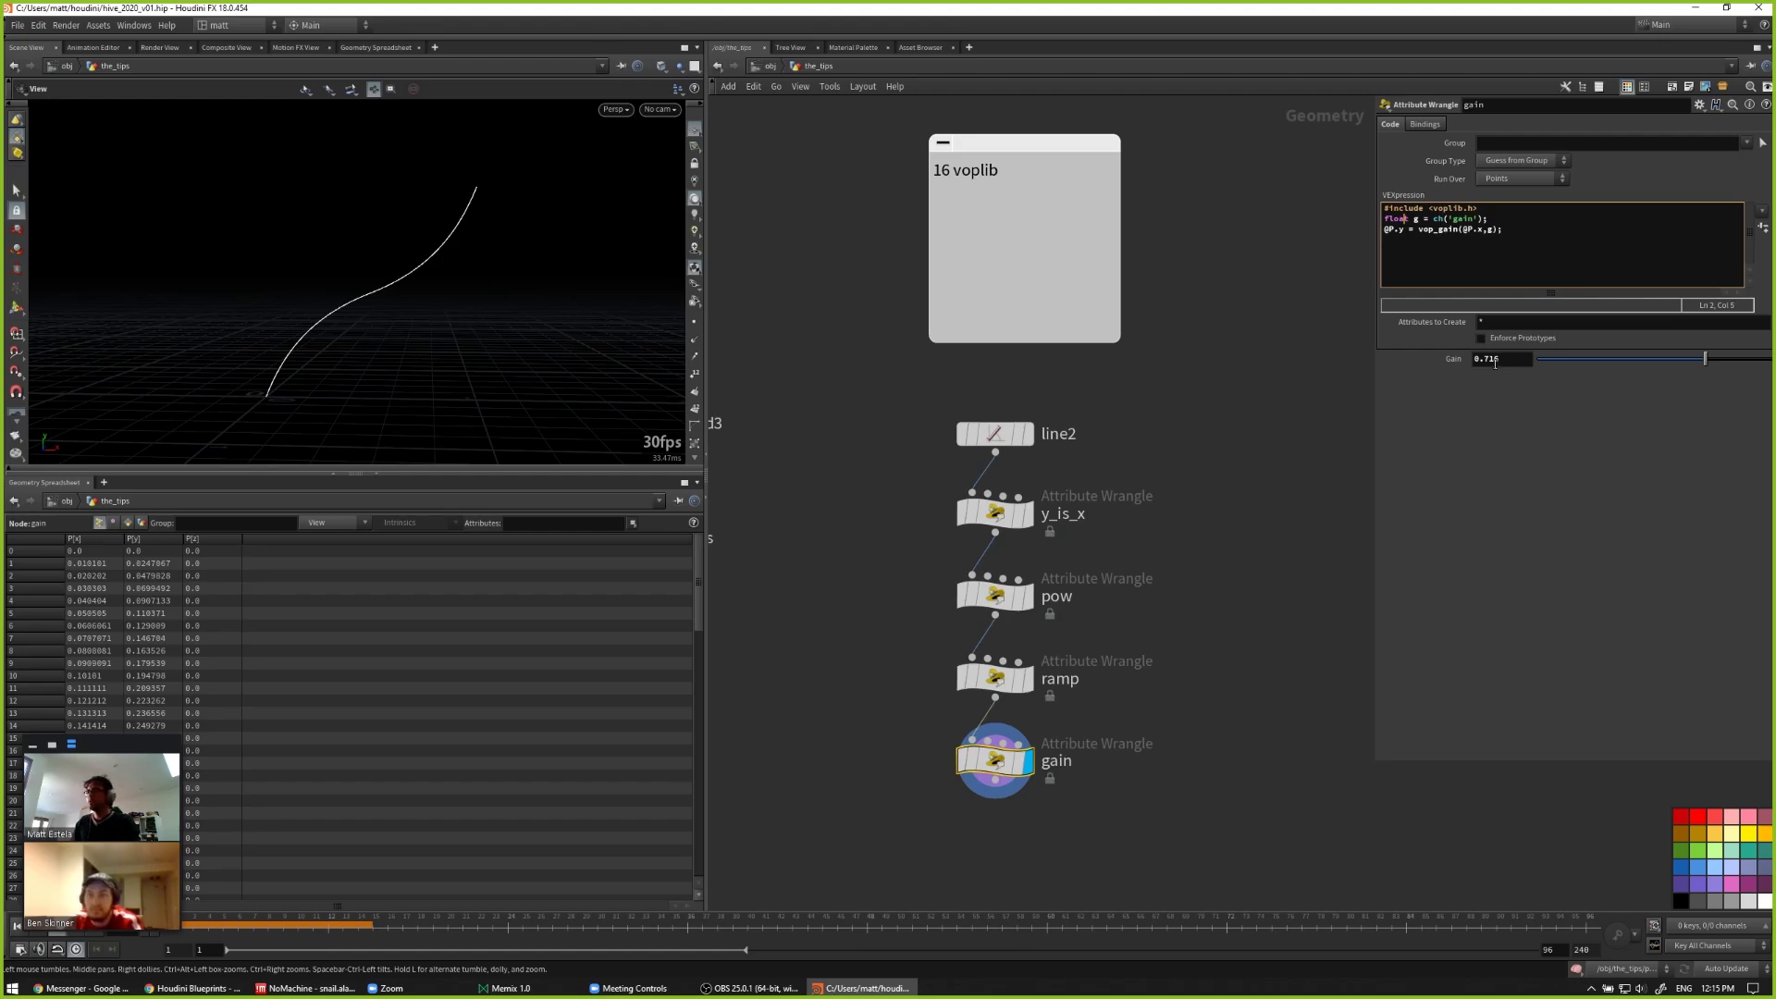
pyautogui.moveTo(1494, 362); pyautogui.dragTo(1550, 389, button='middle')
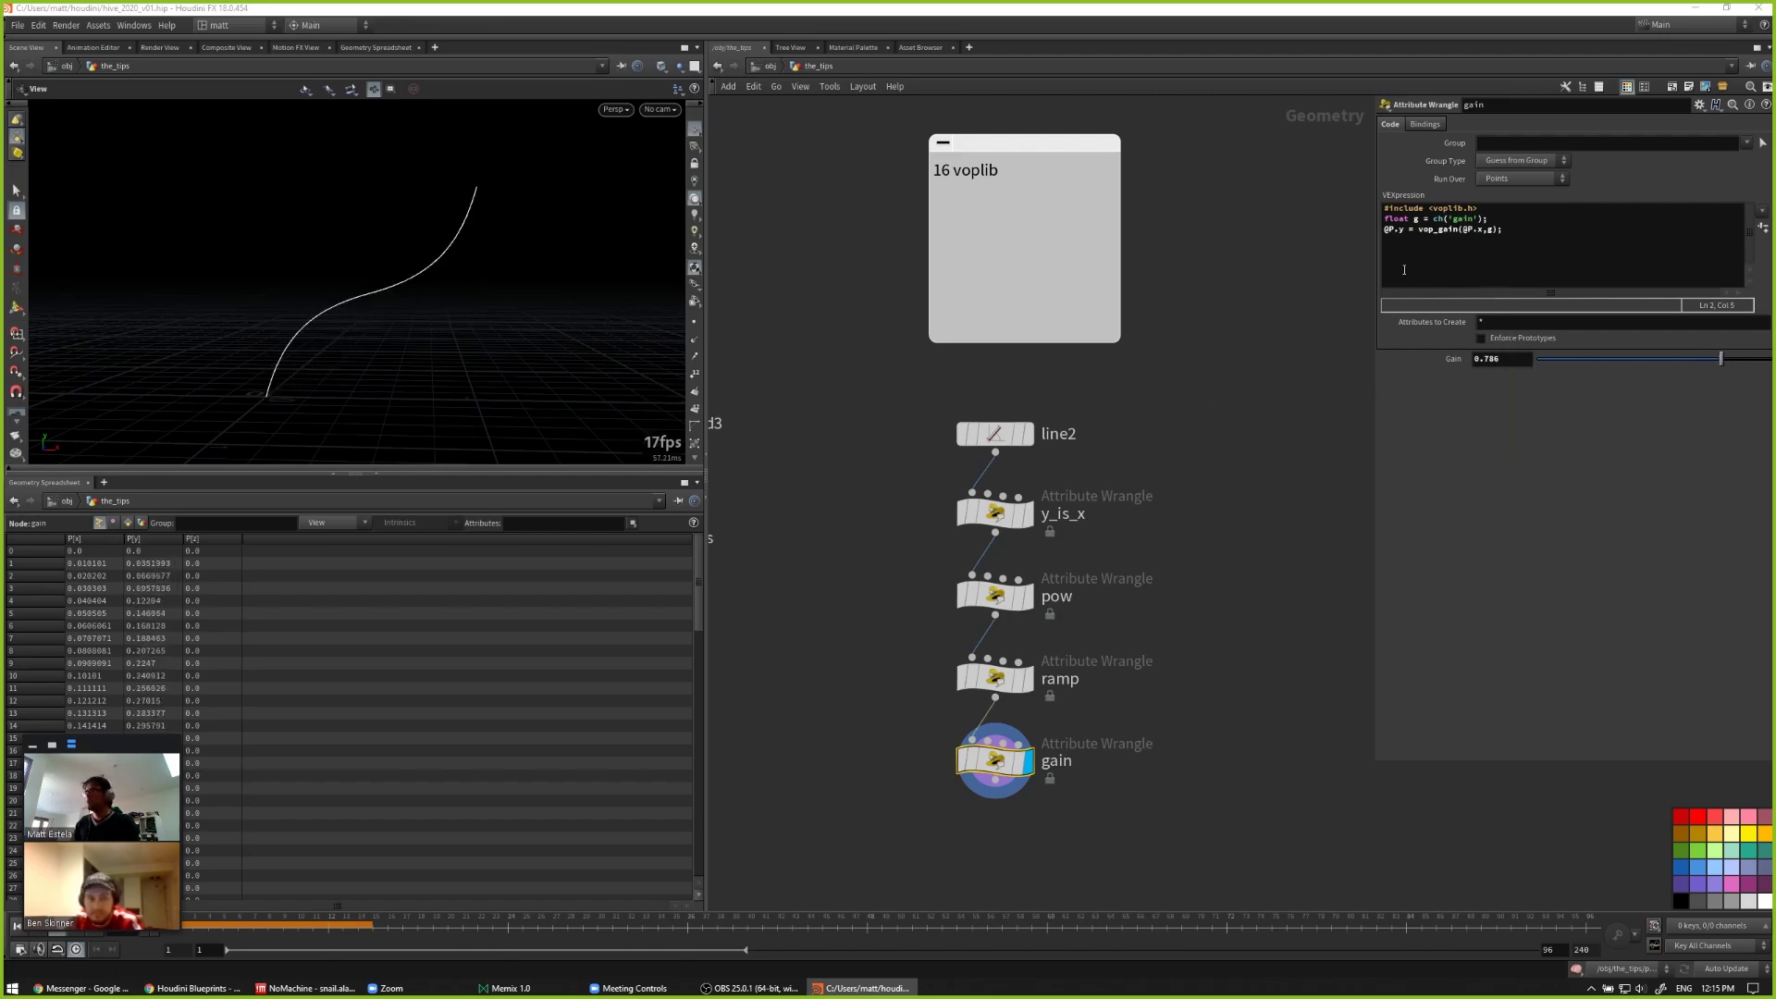
pyautogui.click(1432, 208)
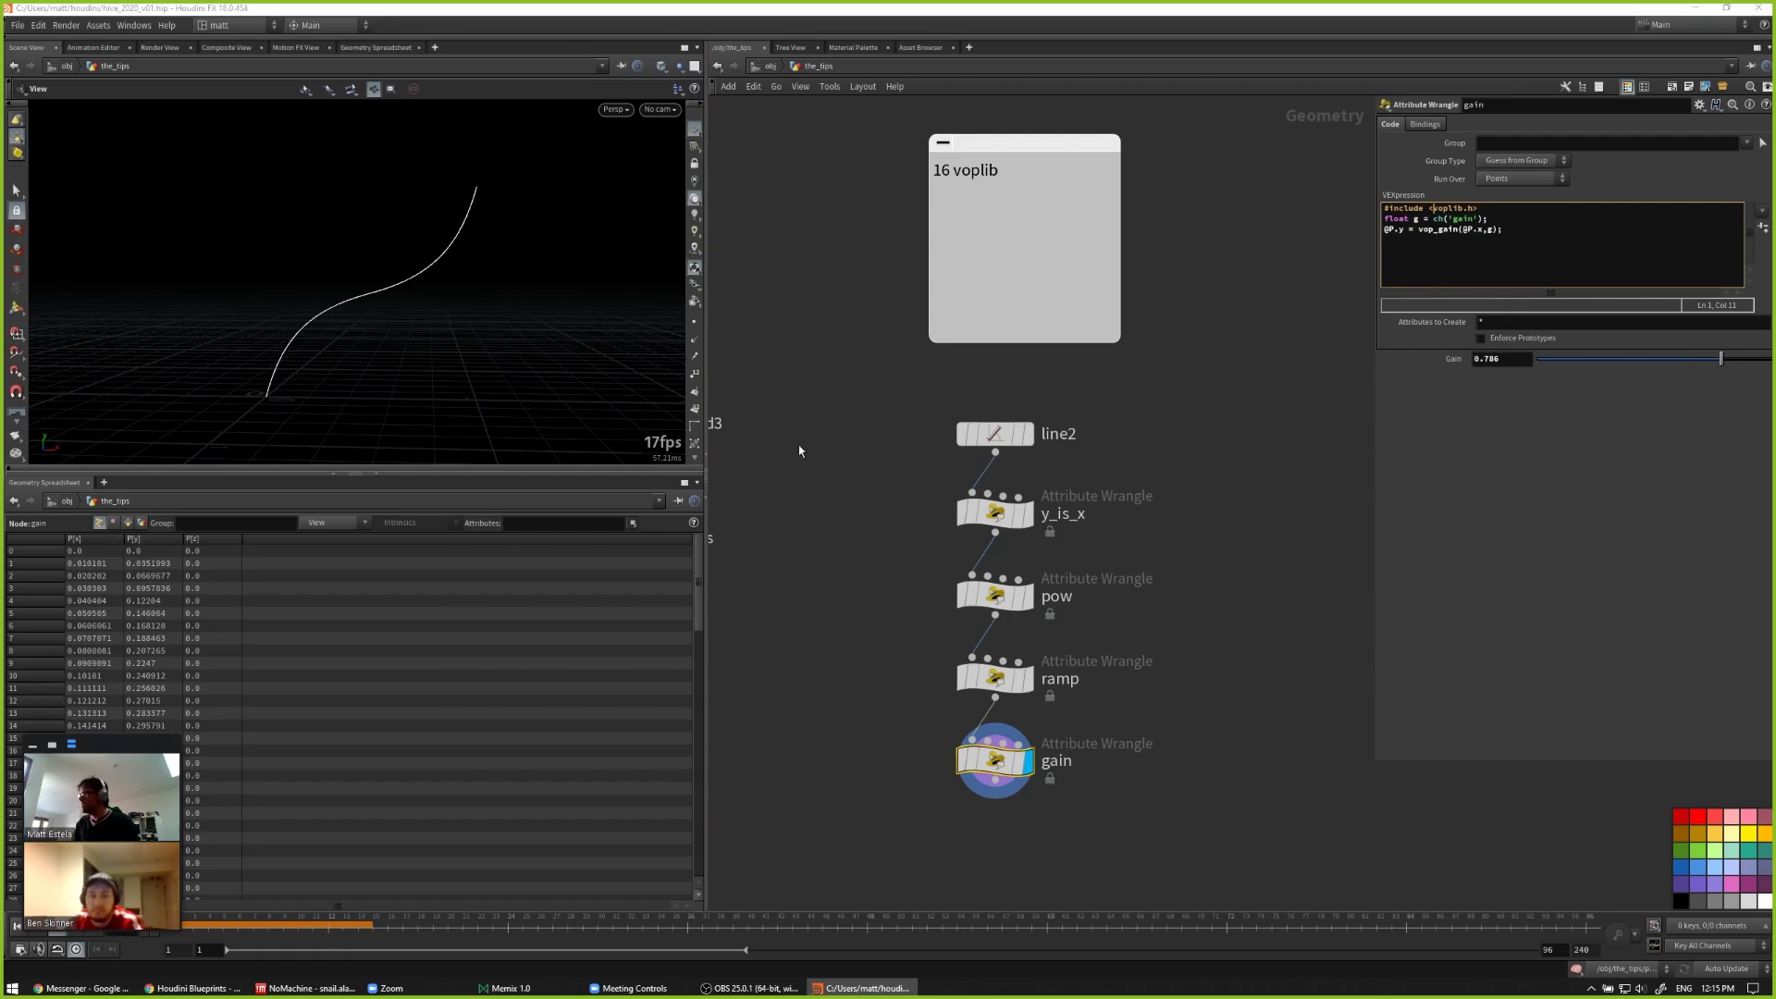
# Step: Open File Explorer and go into C:\Program Files
pyautogui.press('super+e')
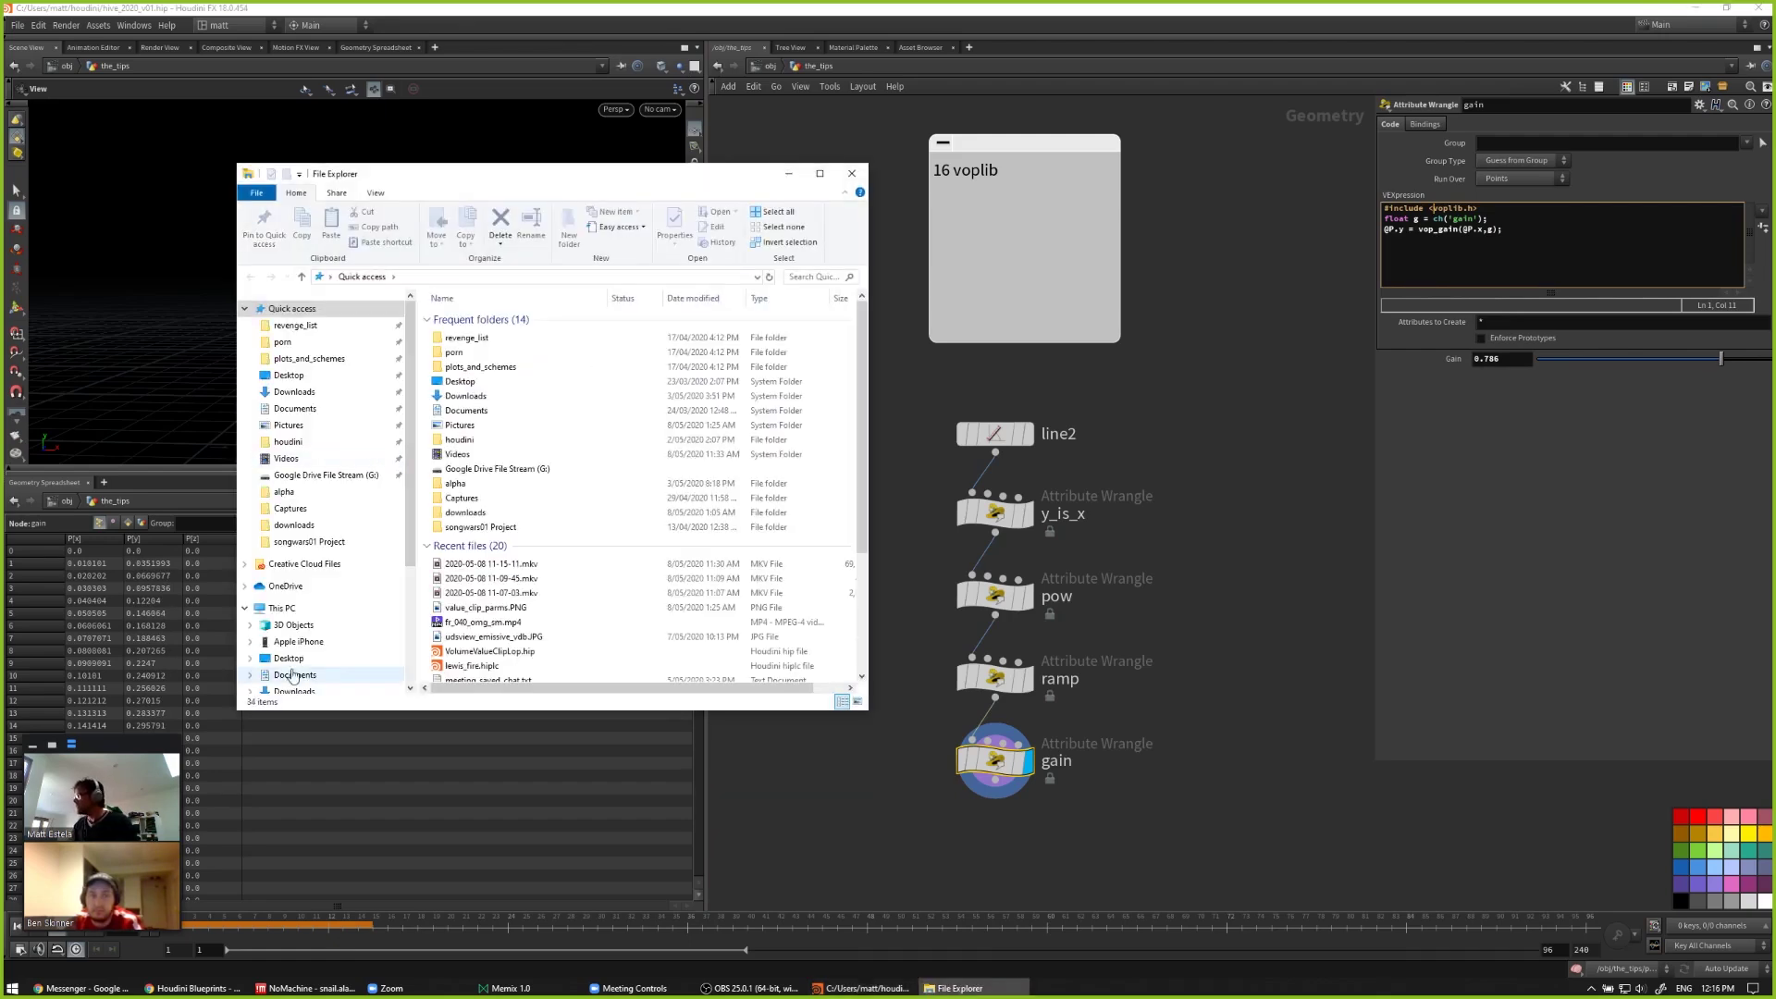
pyautogui.scroll(-2, 340, 617)
pyautogui.scroll(1, 340, 617)
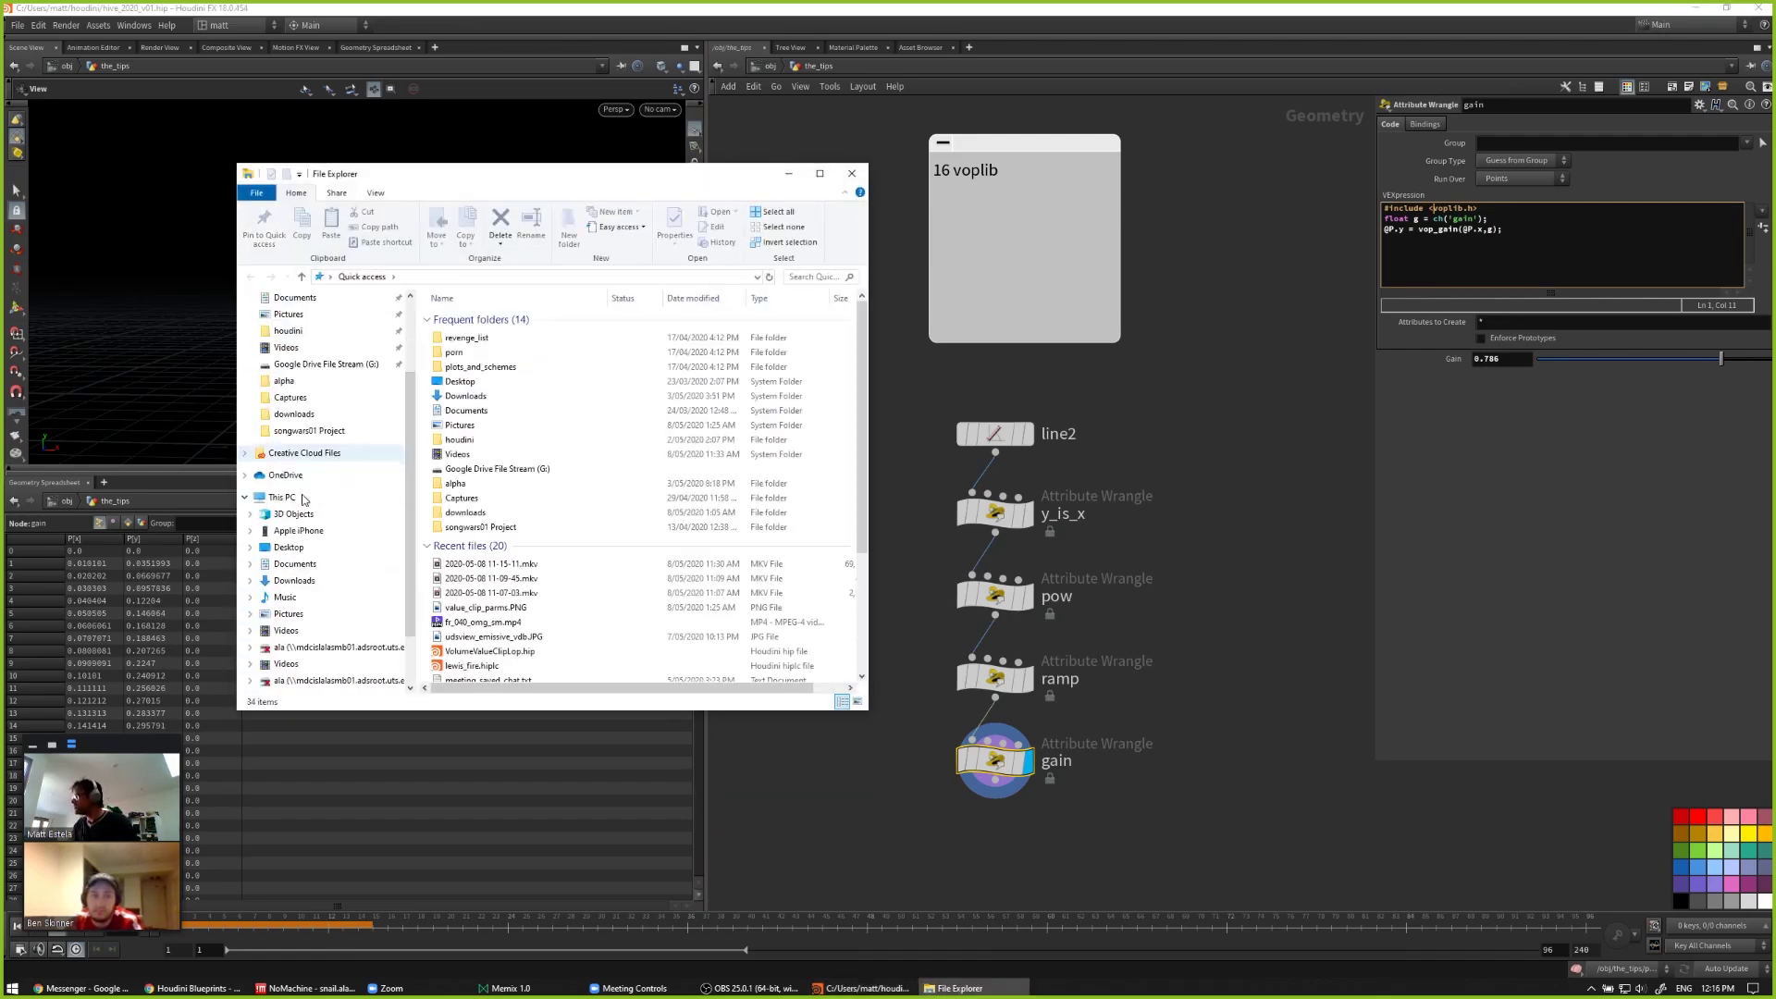
pyautogui.scroll(-3, 324, 601)
pyautogui.scroll(2, 325, 583)
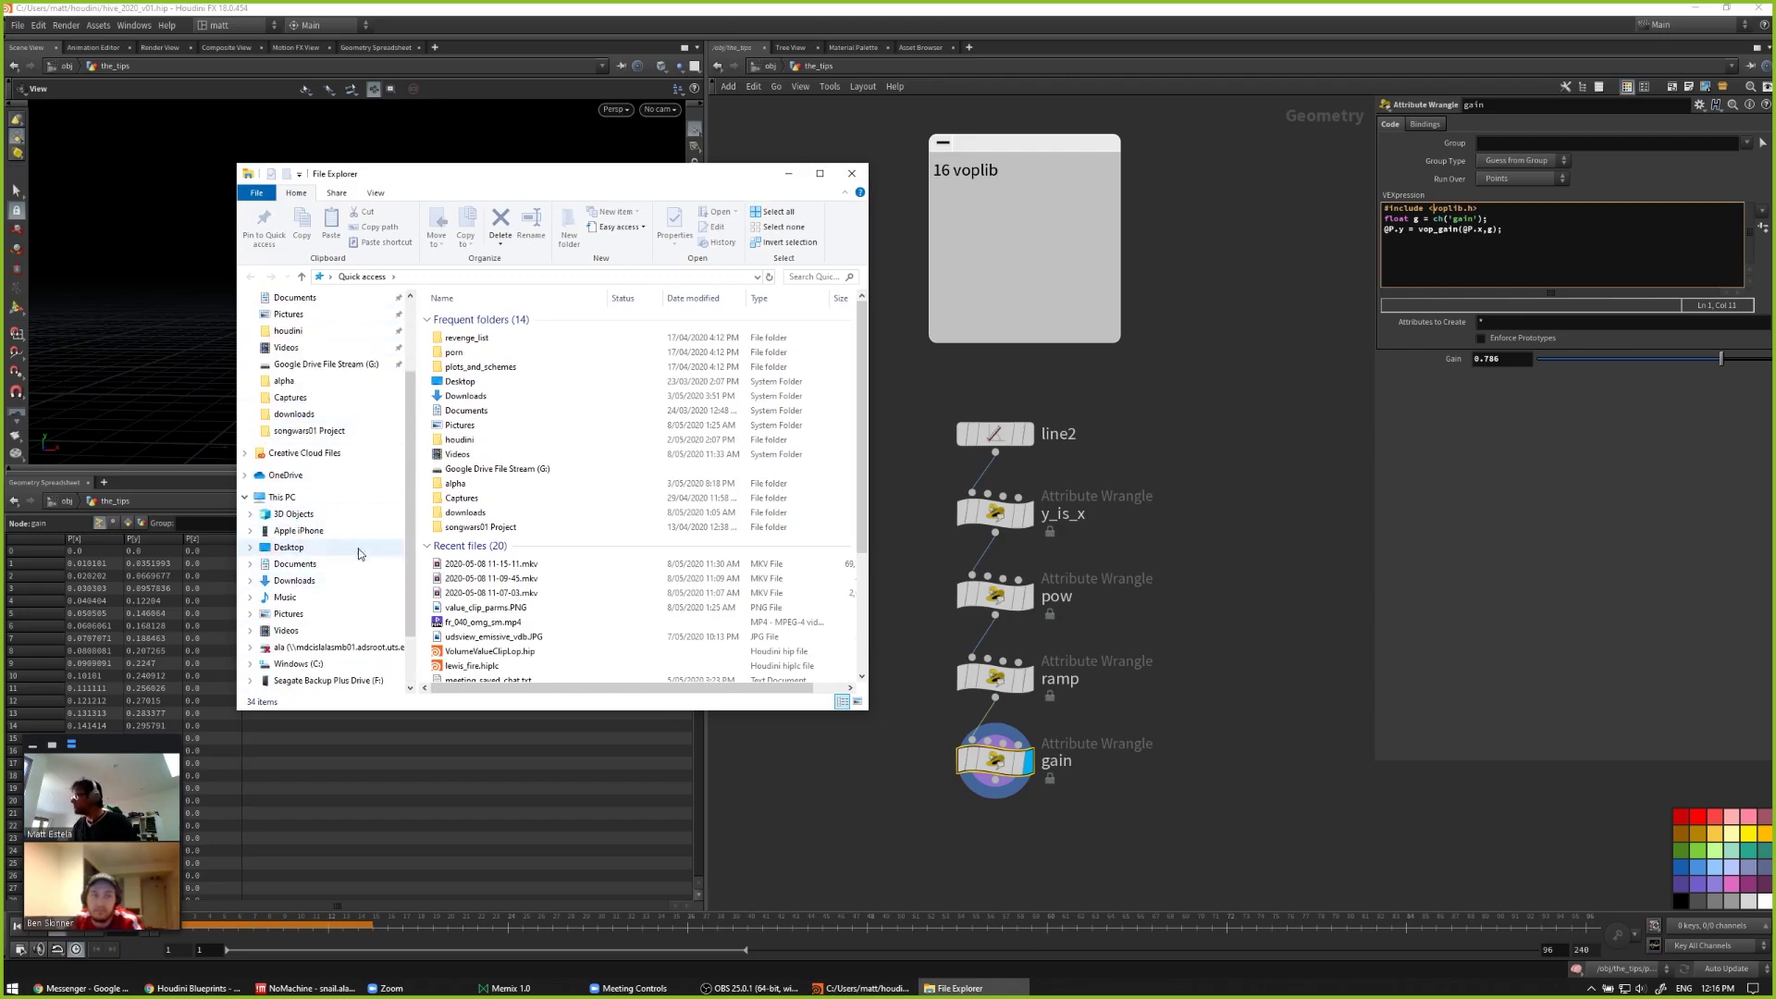
pyautogui.scroll(1, 360, 566)
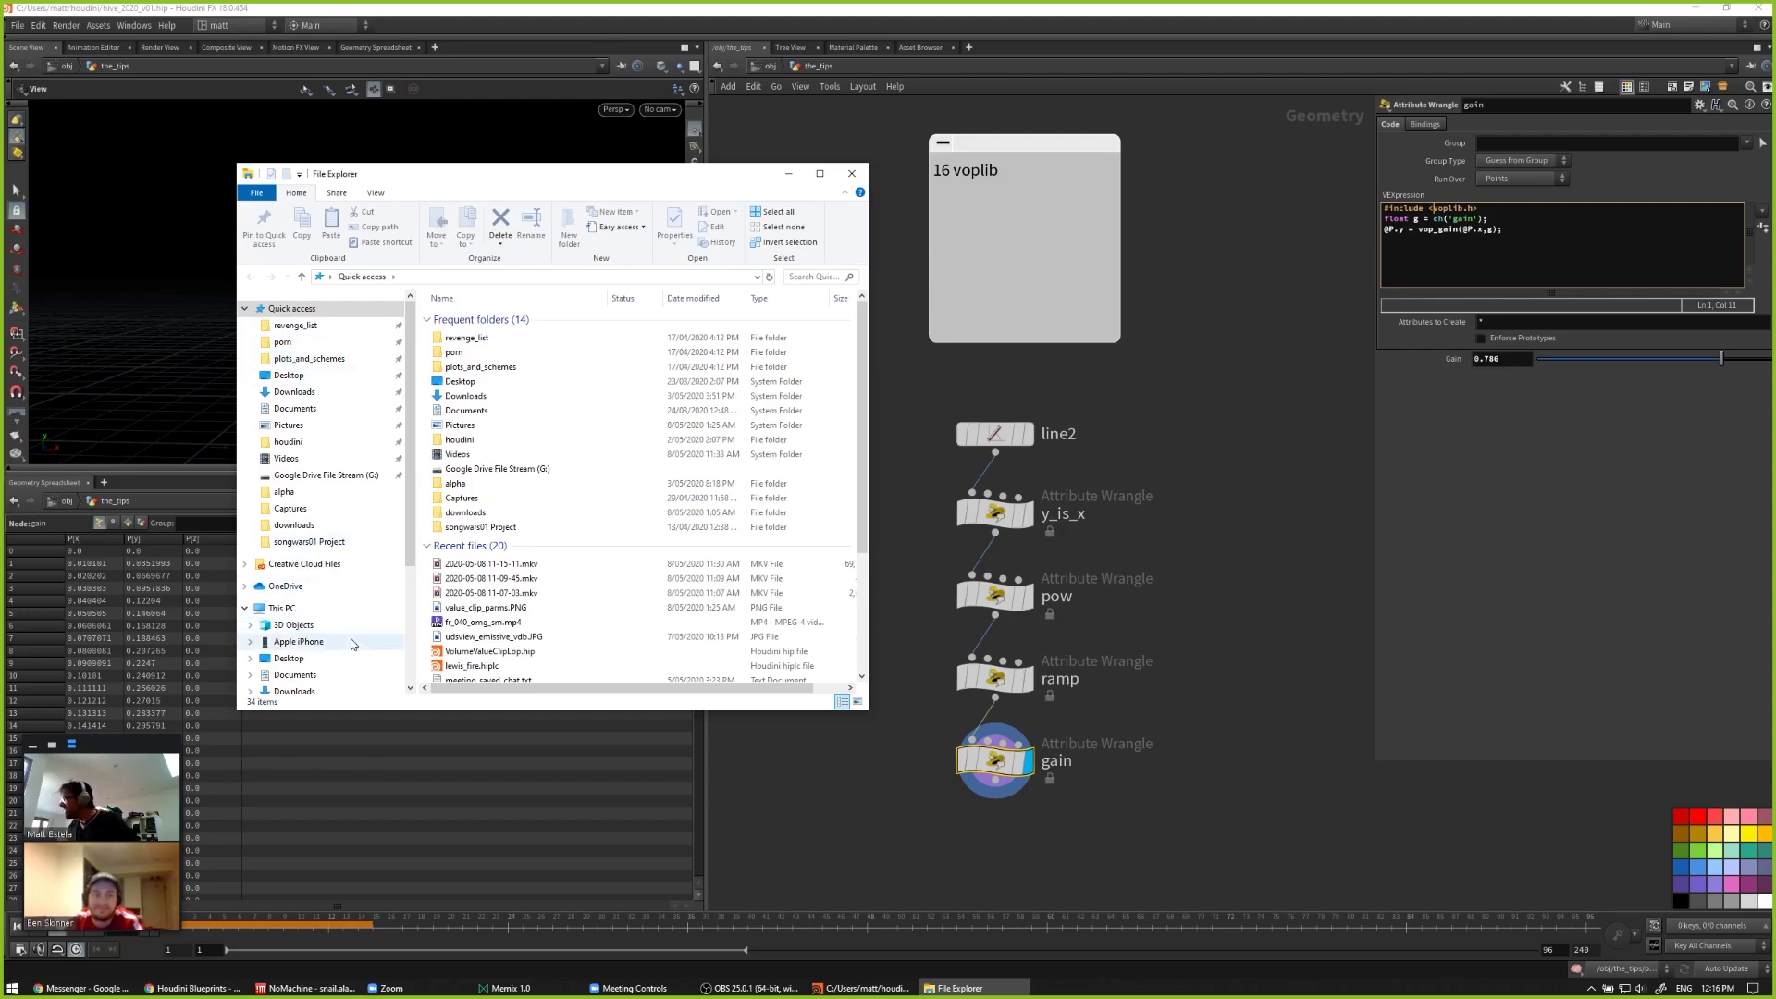
pyautogui.scroll(-2, 342, 629)
pyautogui.scroll(-1, 352, 646)
pyautogui.click(301, 630)
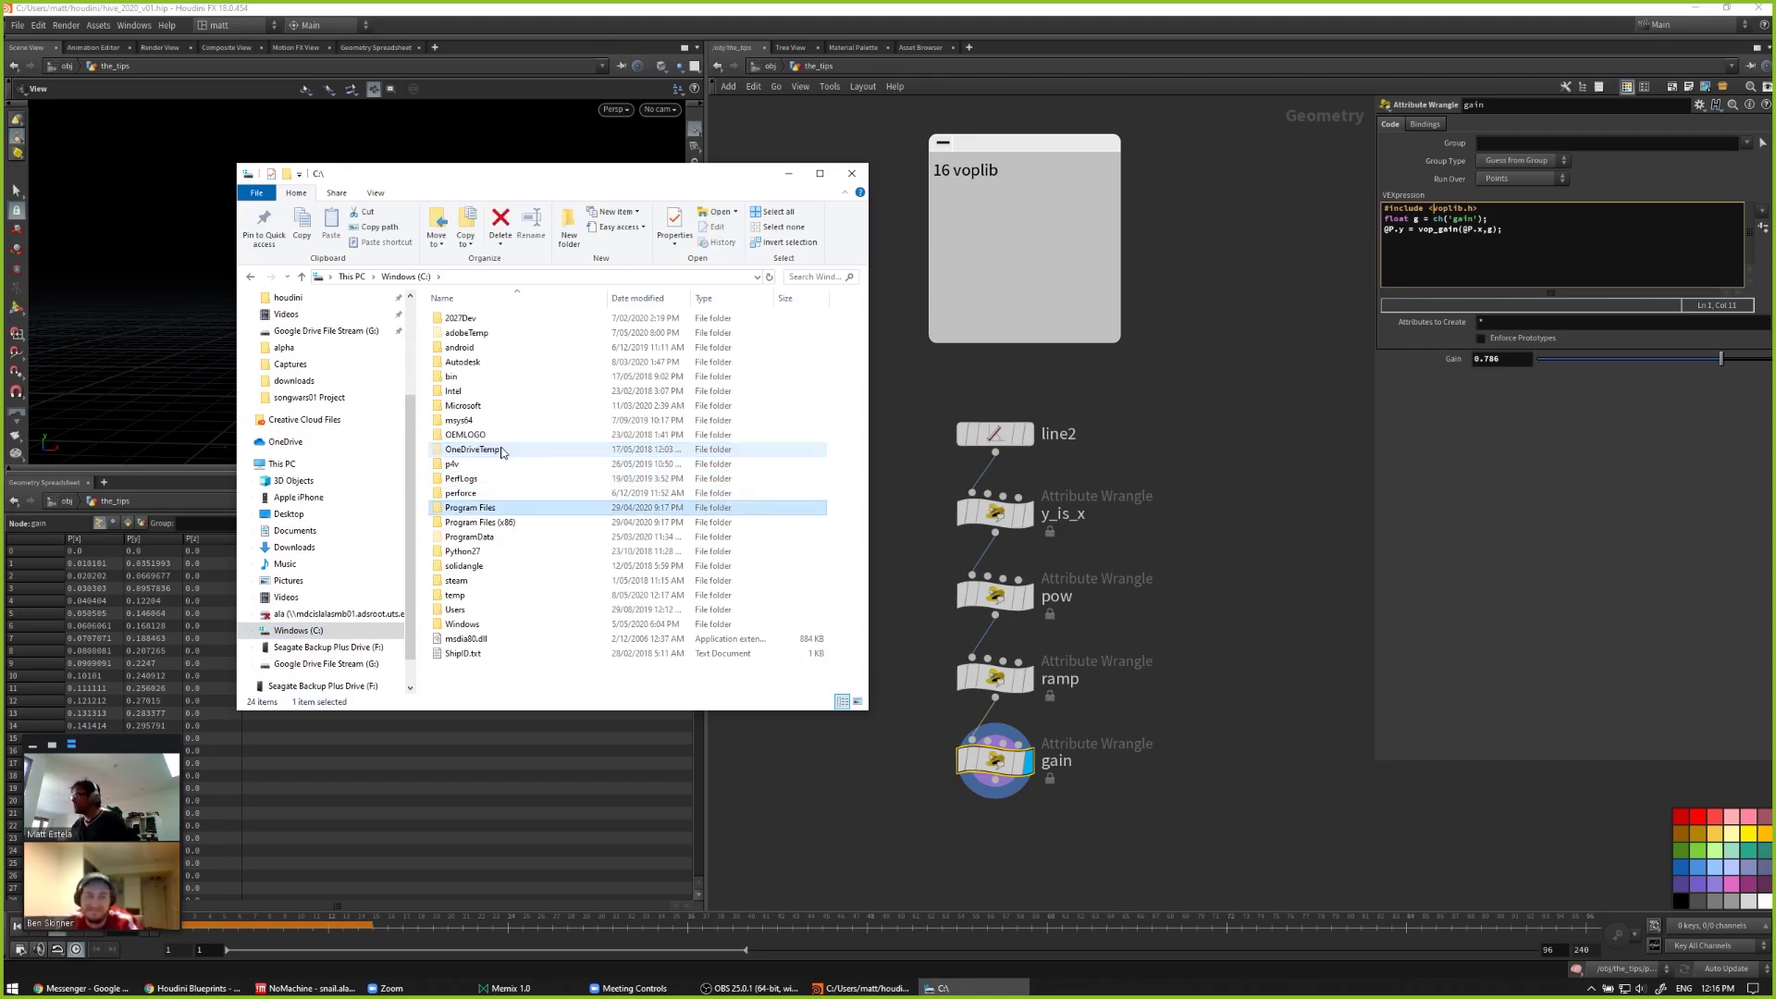
pyautogui.doubleClick(501, 507)
pyautogui.write('side')
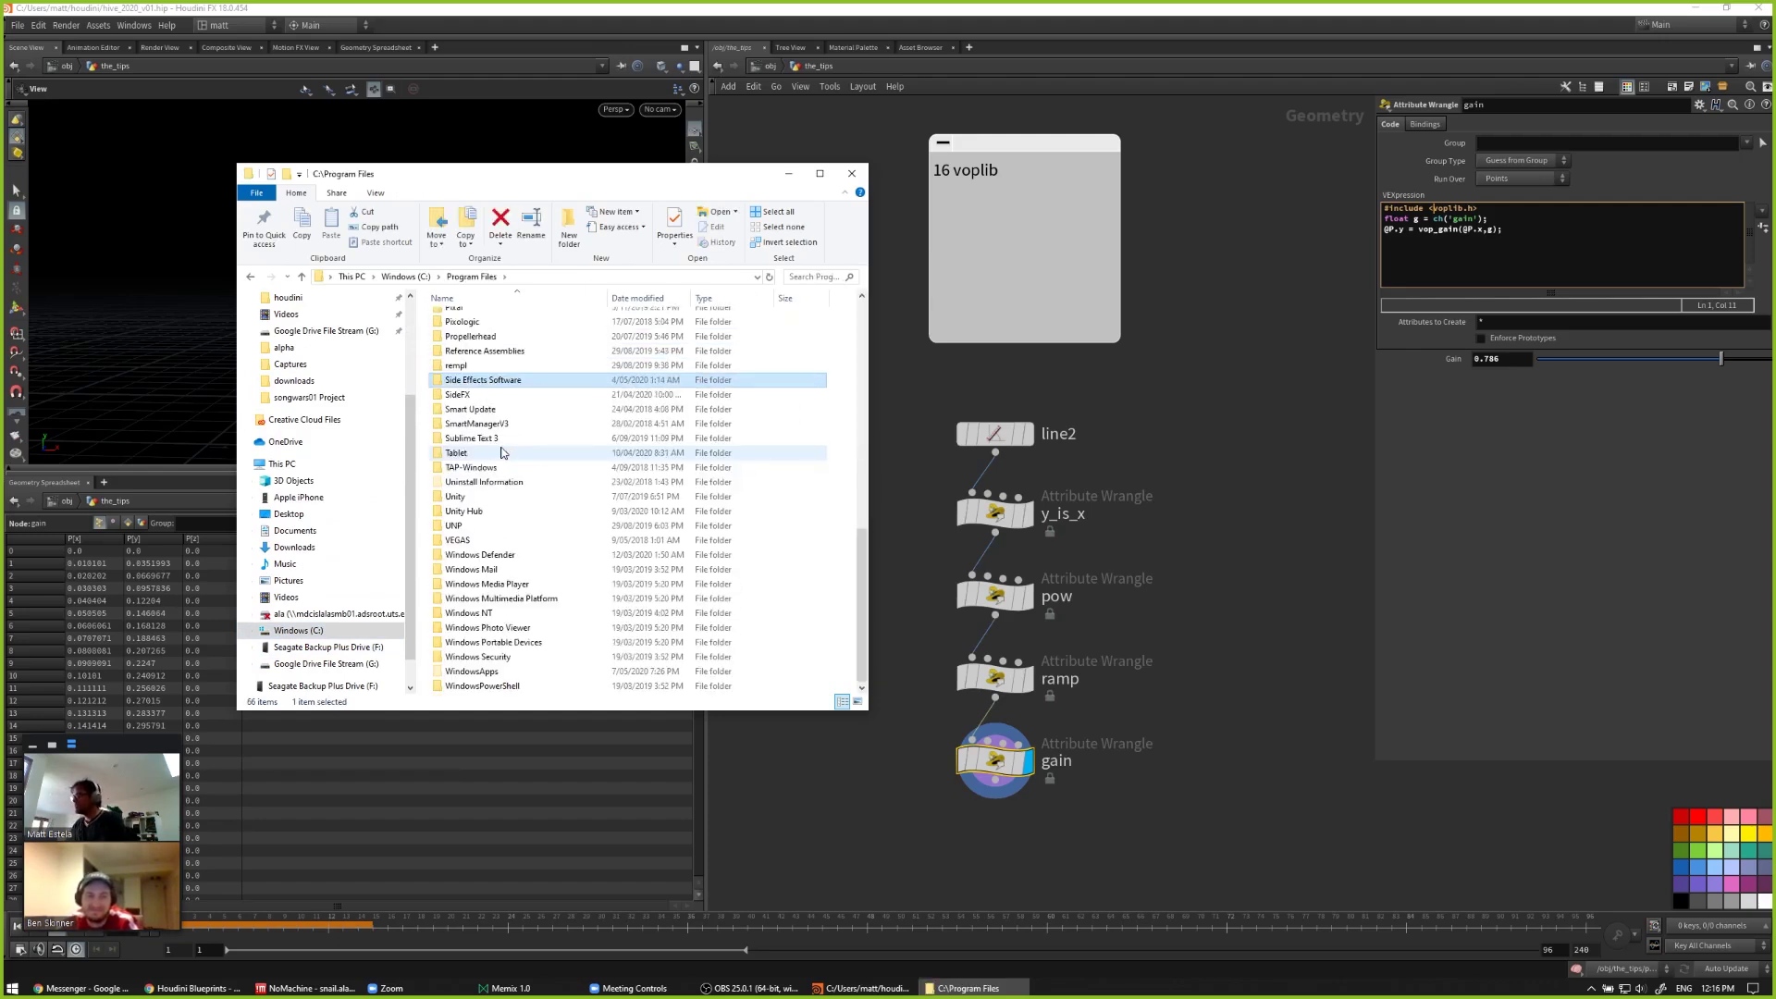
pyautogui.write('f')
pyautogui.press('Return')
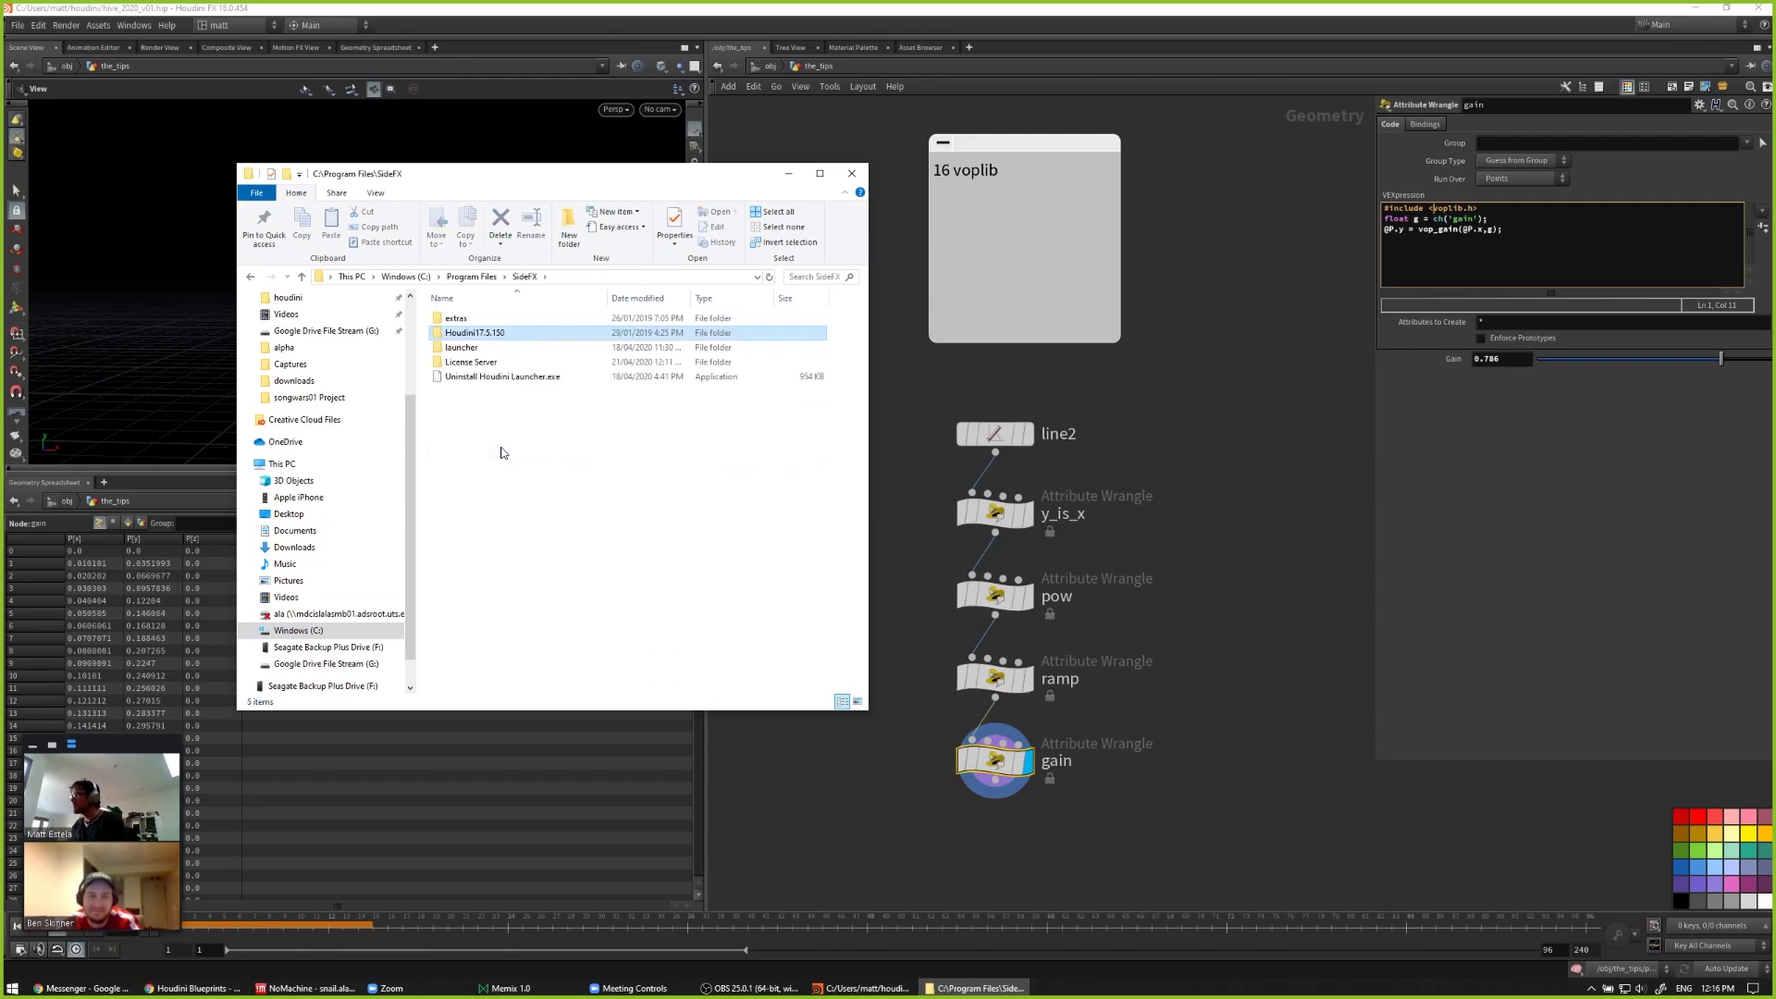
# Step: Open Side Effects Software and then the Houdini 18.0.454 folder
pyautogui.write('h')
pyautogui.hotkey('alt', 'Up')
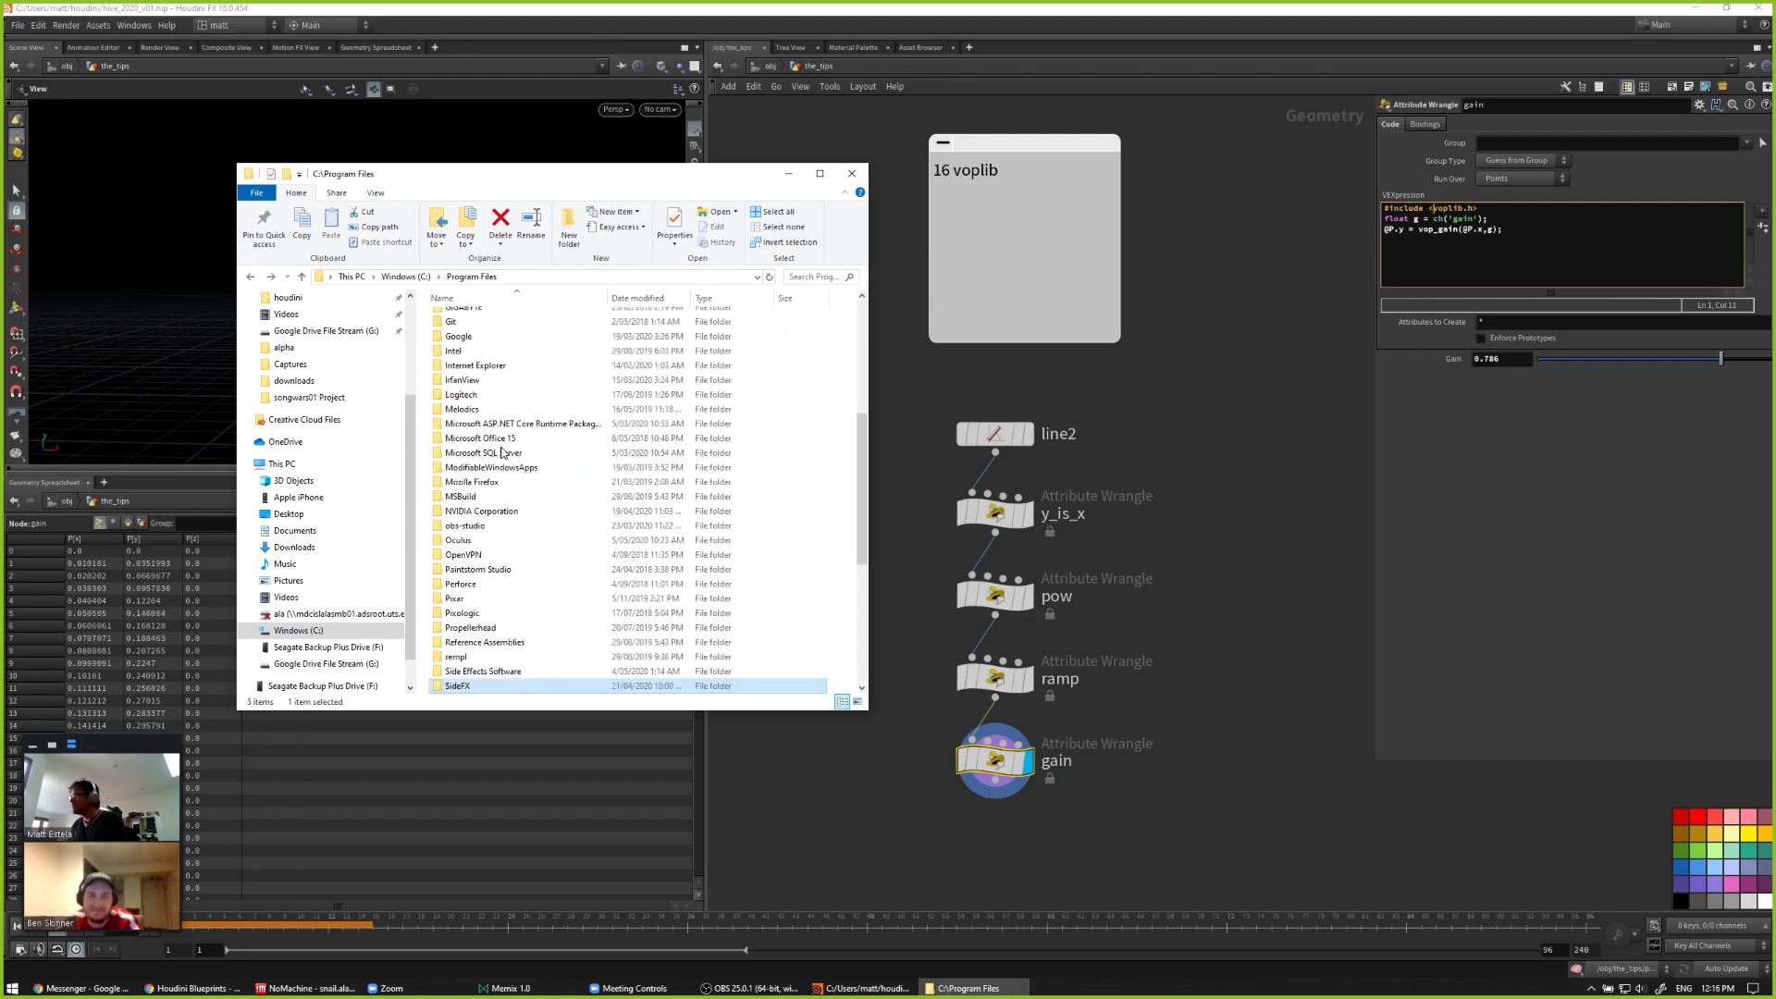
pyautogui.press('Up')
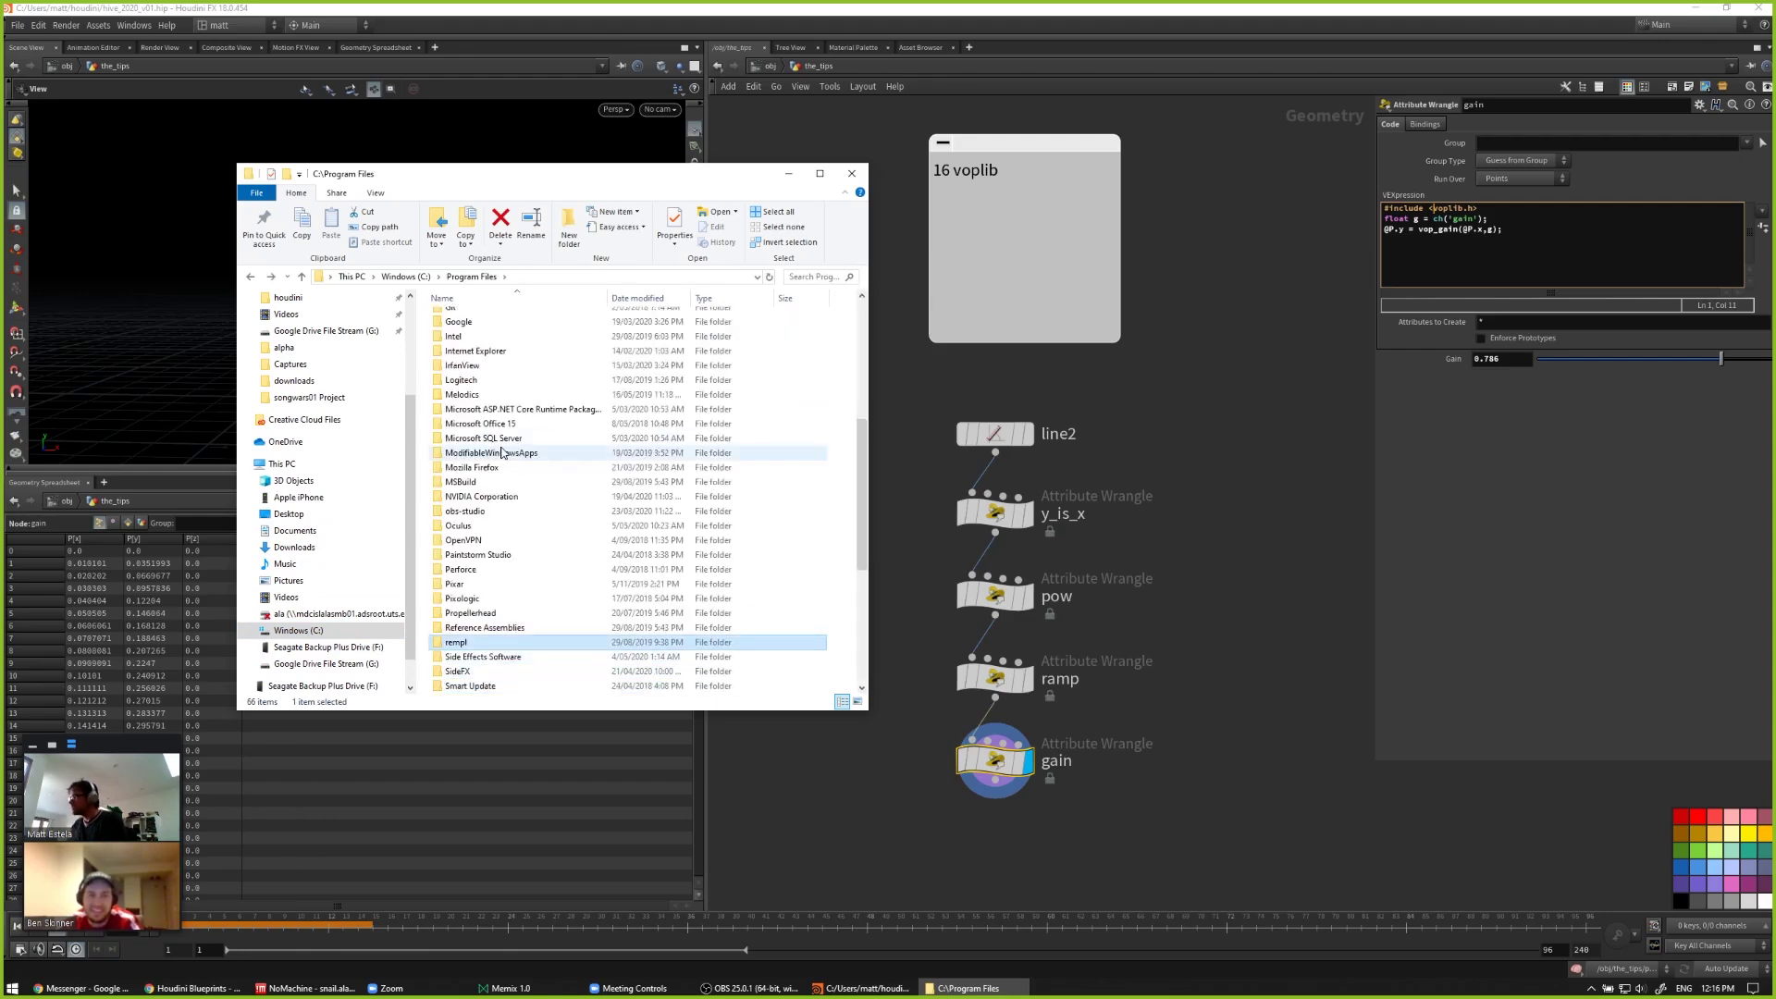
pyautogui.press('Return')
pyautogui.press('End')
pyautogui.press('Up')
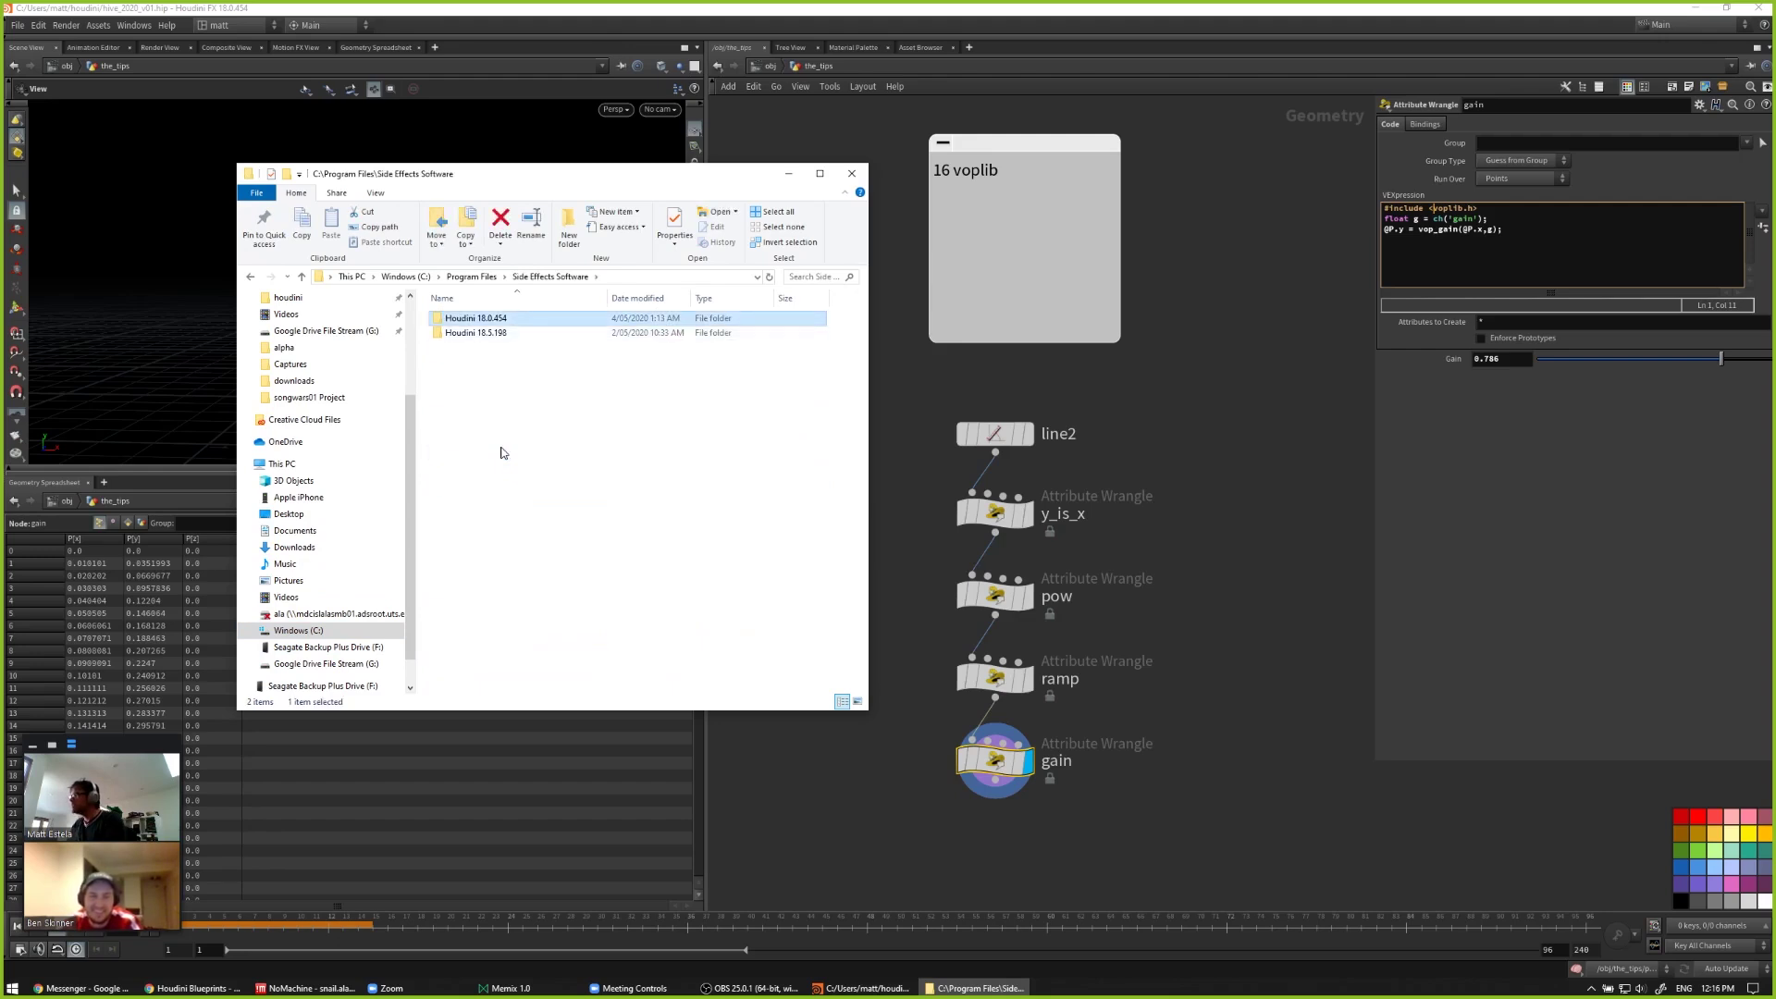
pyautogui.press('Return')
# Step: Open houdini > vex > include inside the Houdini 18.0.454 install
pyautogui.press('Down')
pyautogui.press('Down')
pyautogui.press('Down')
pyautogui.press('Up')
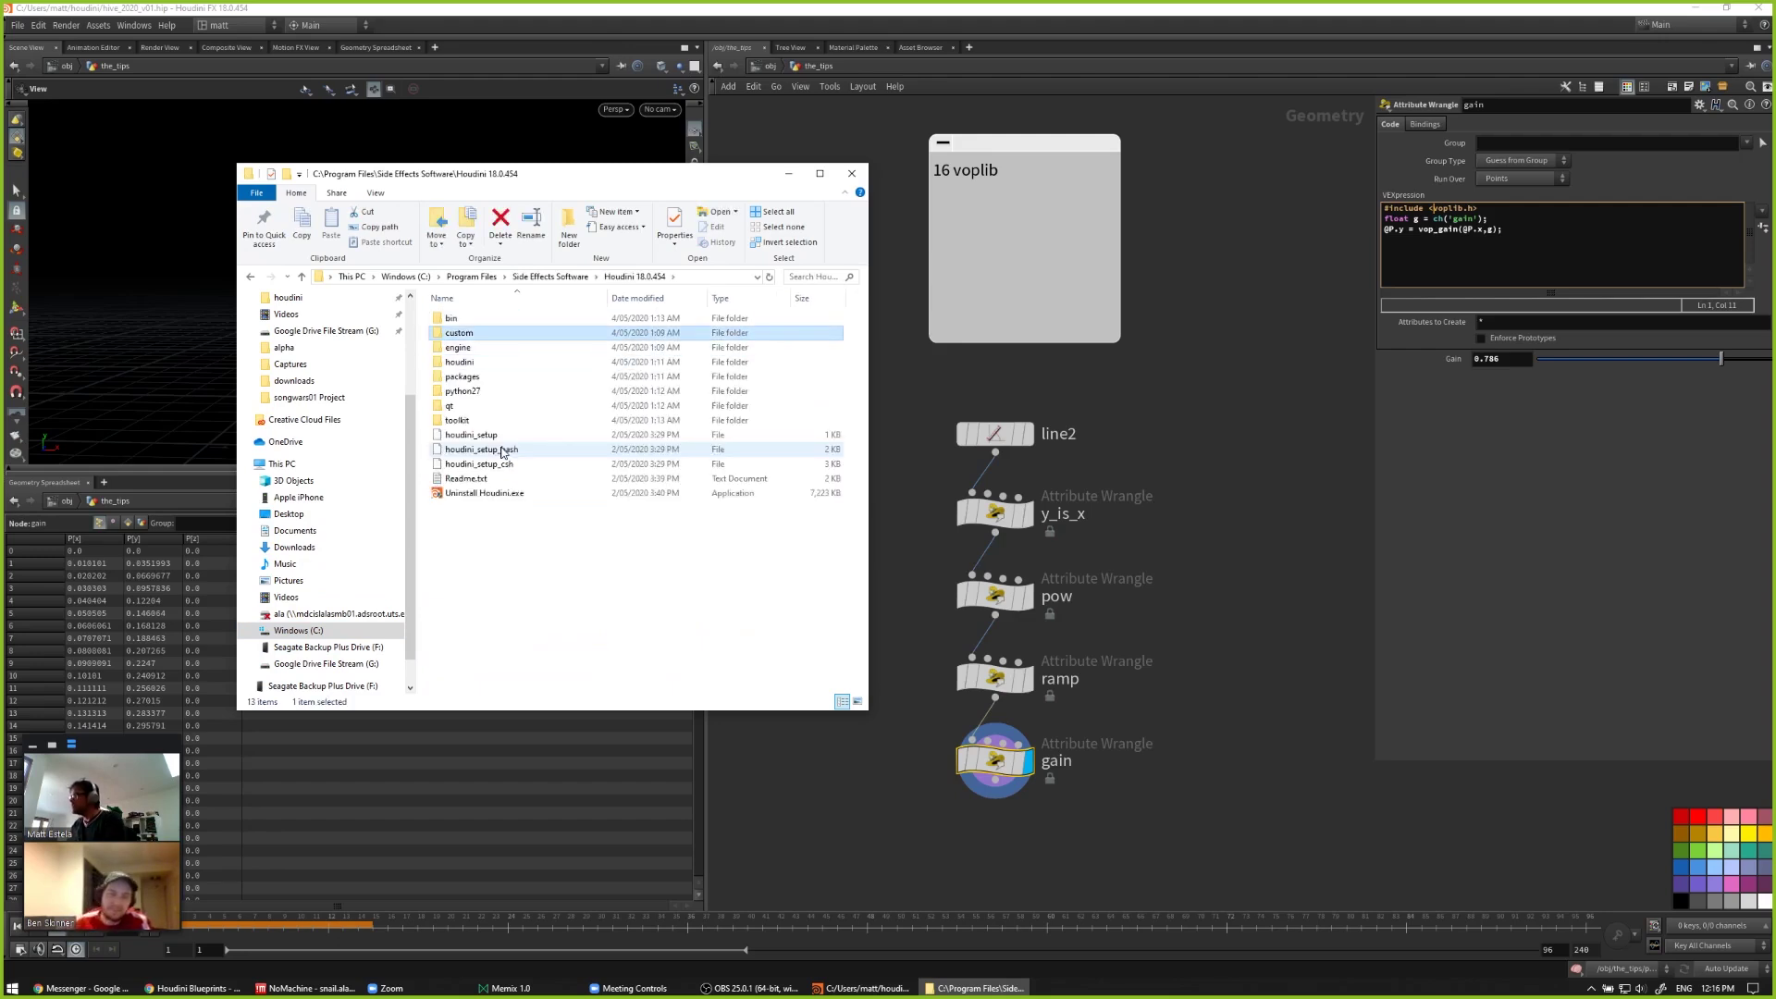
pyautogui.press('Down')
pyautogui.press('Return')
pyautogui.press('Down')
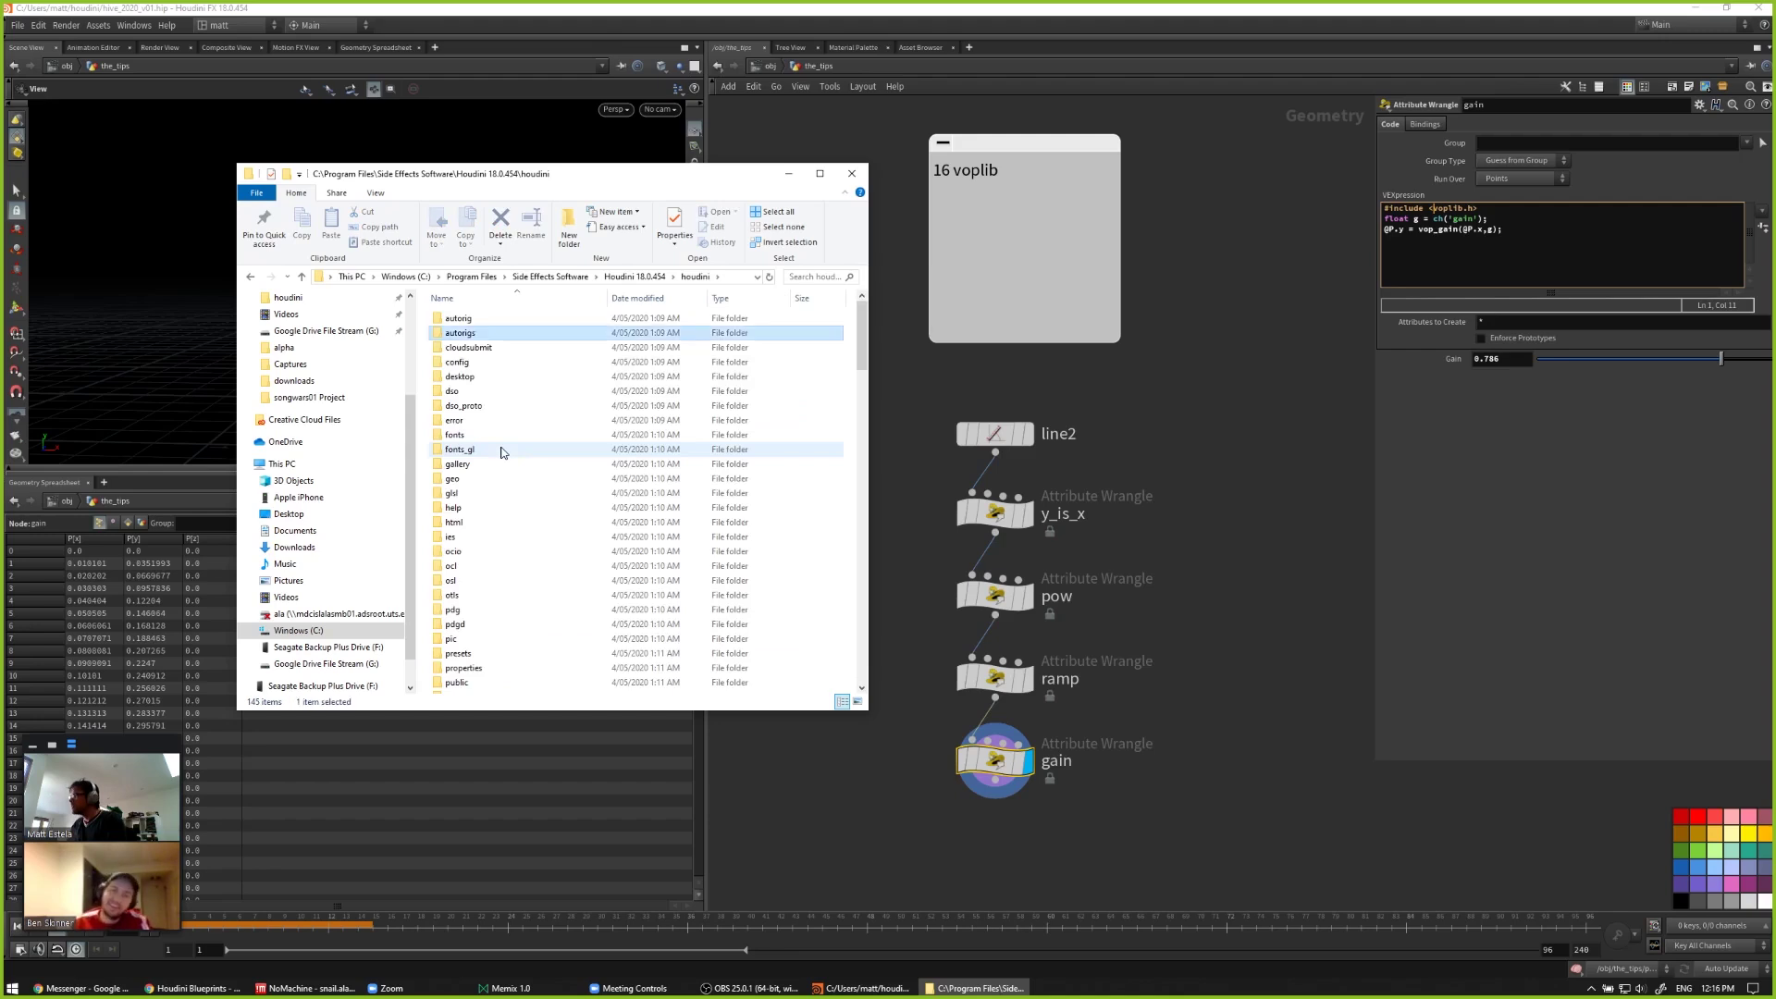
pyautogui.press('Down')
pyautogui.press('v')
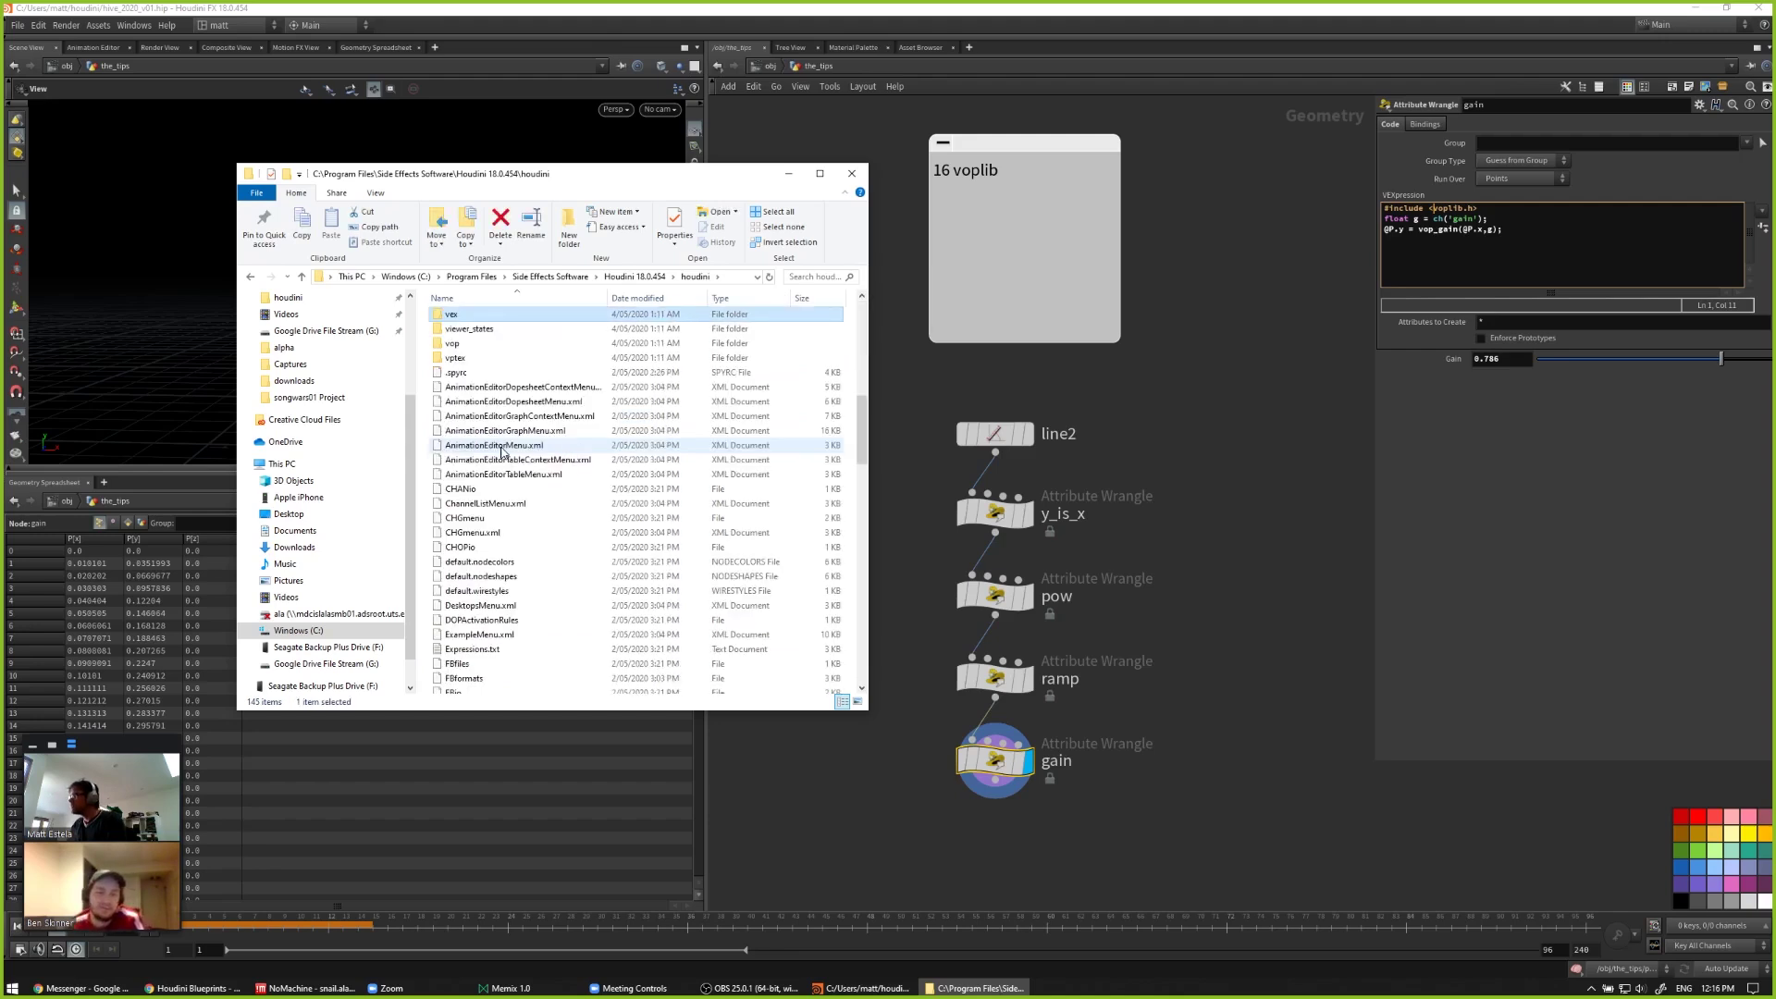
pyautogui.press('Return')
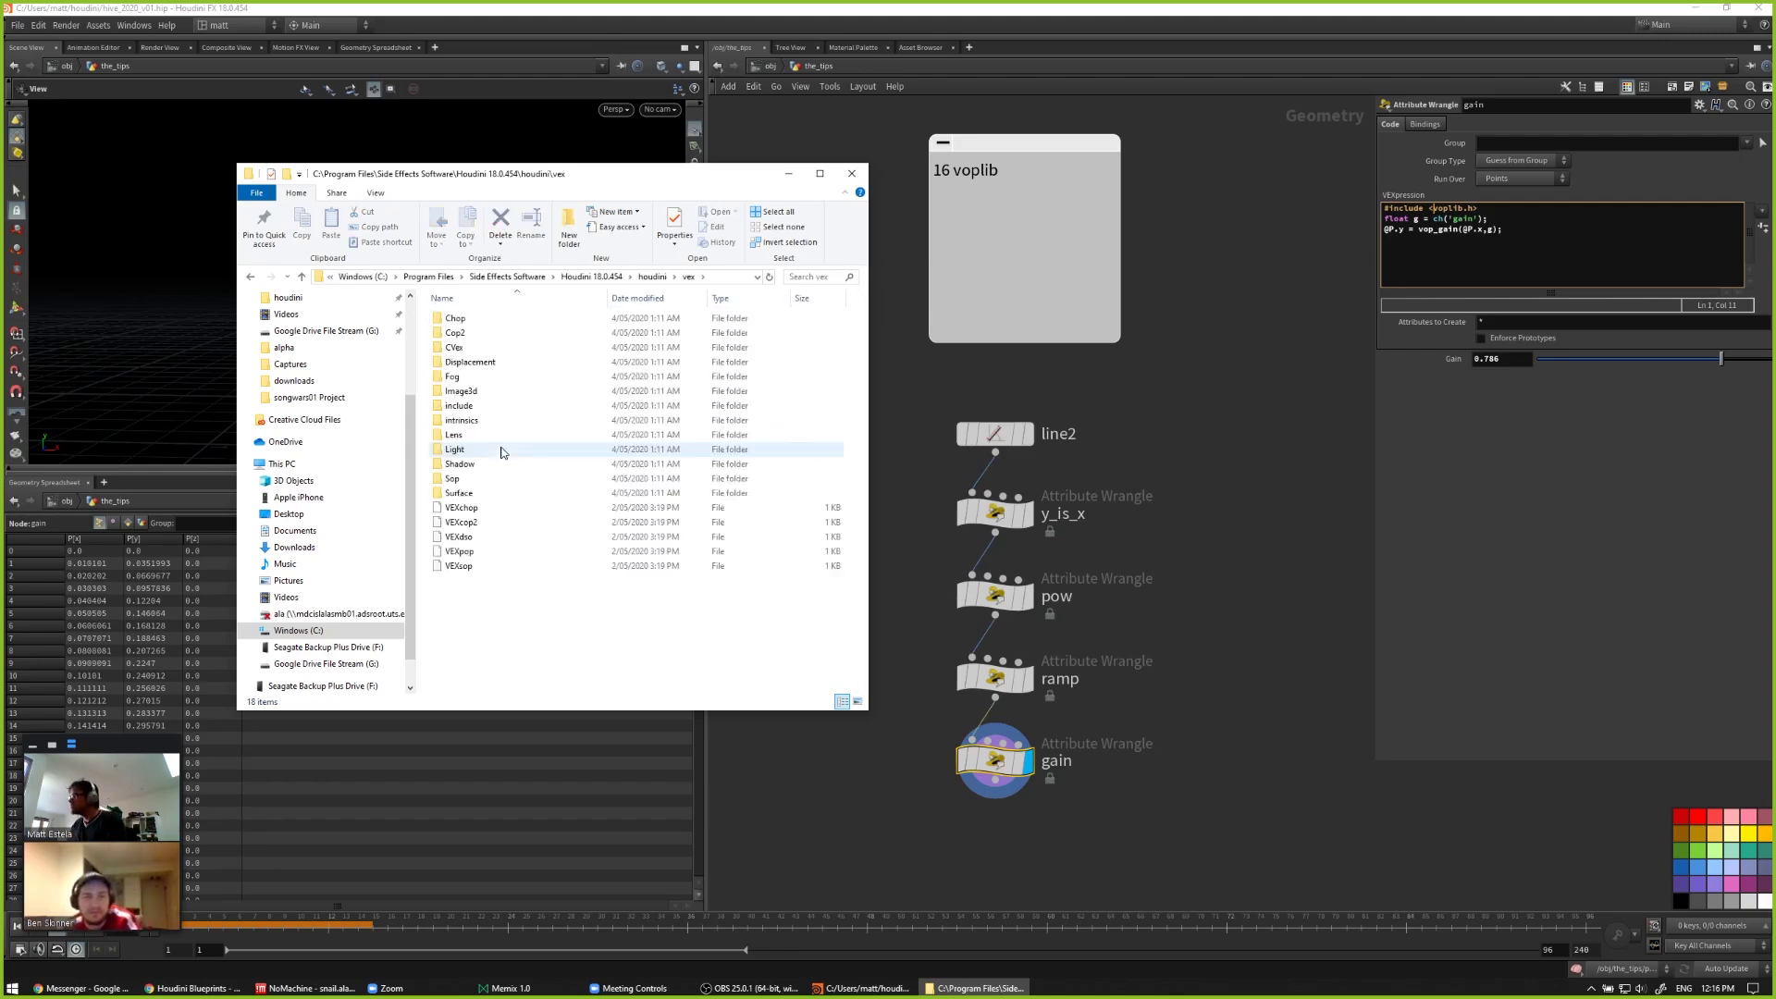
pyautogui.click(442, 408)
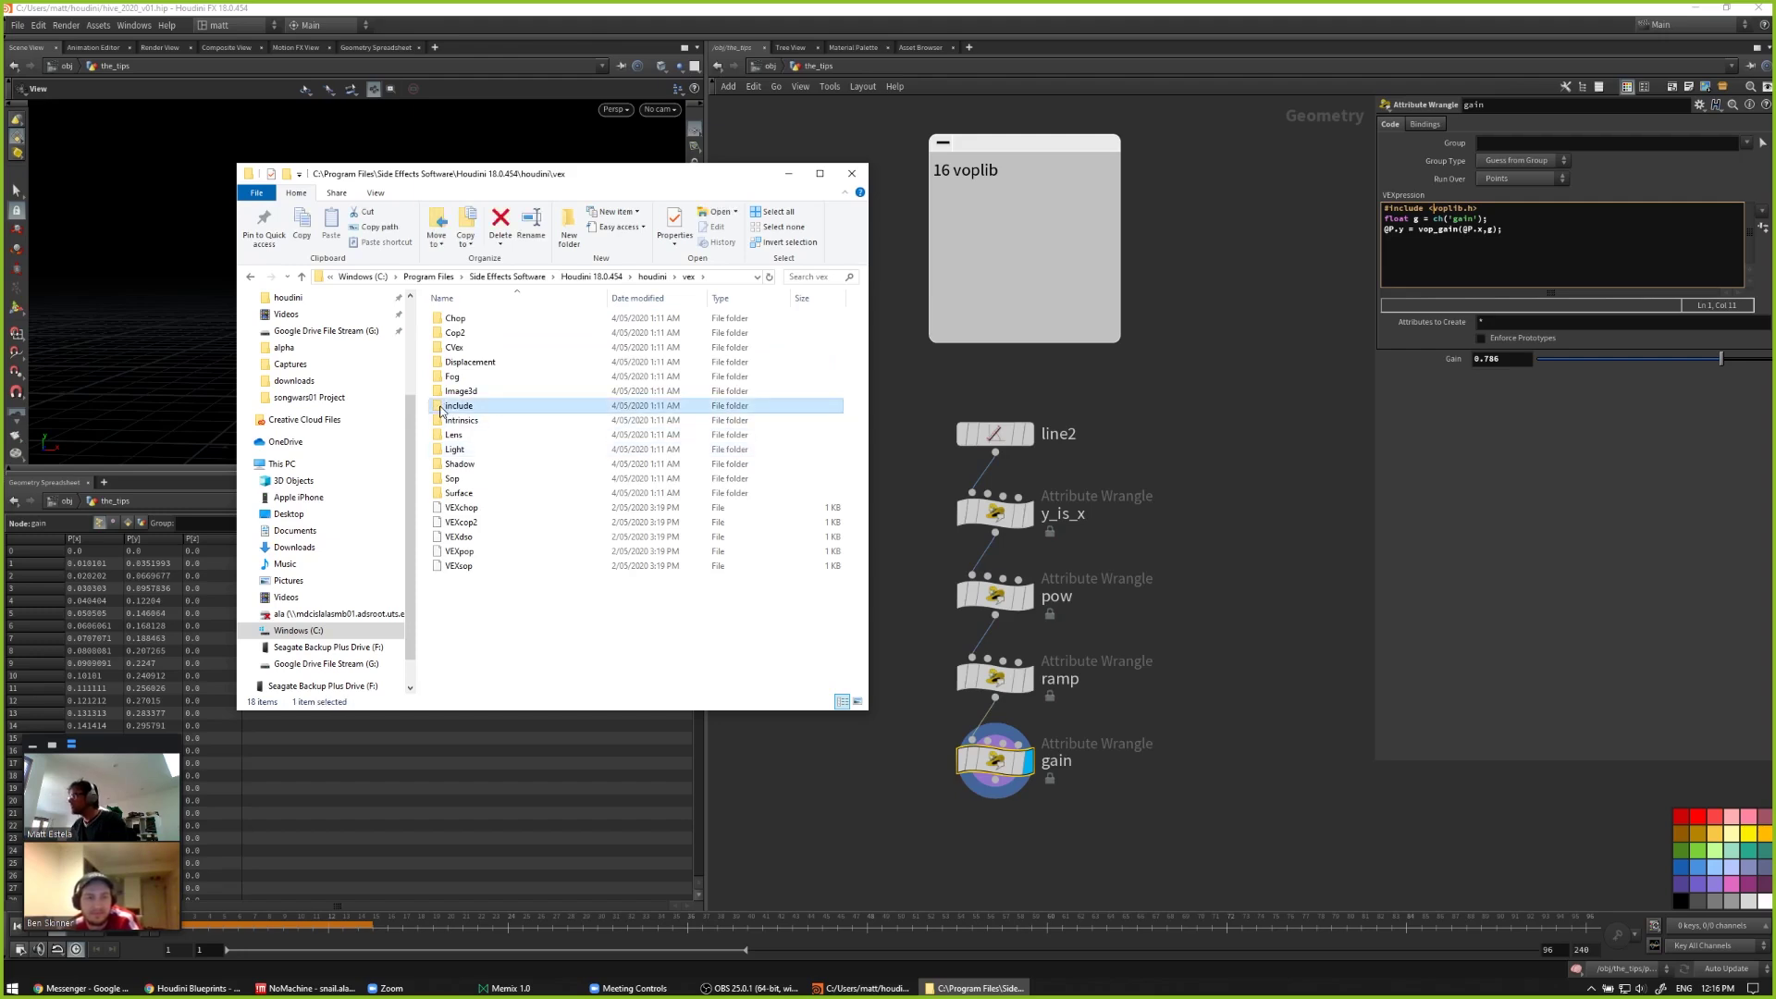
pyautogui.doubleClick(442, 407)
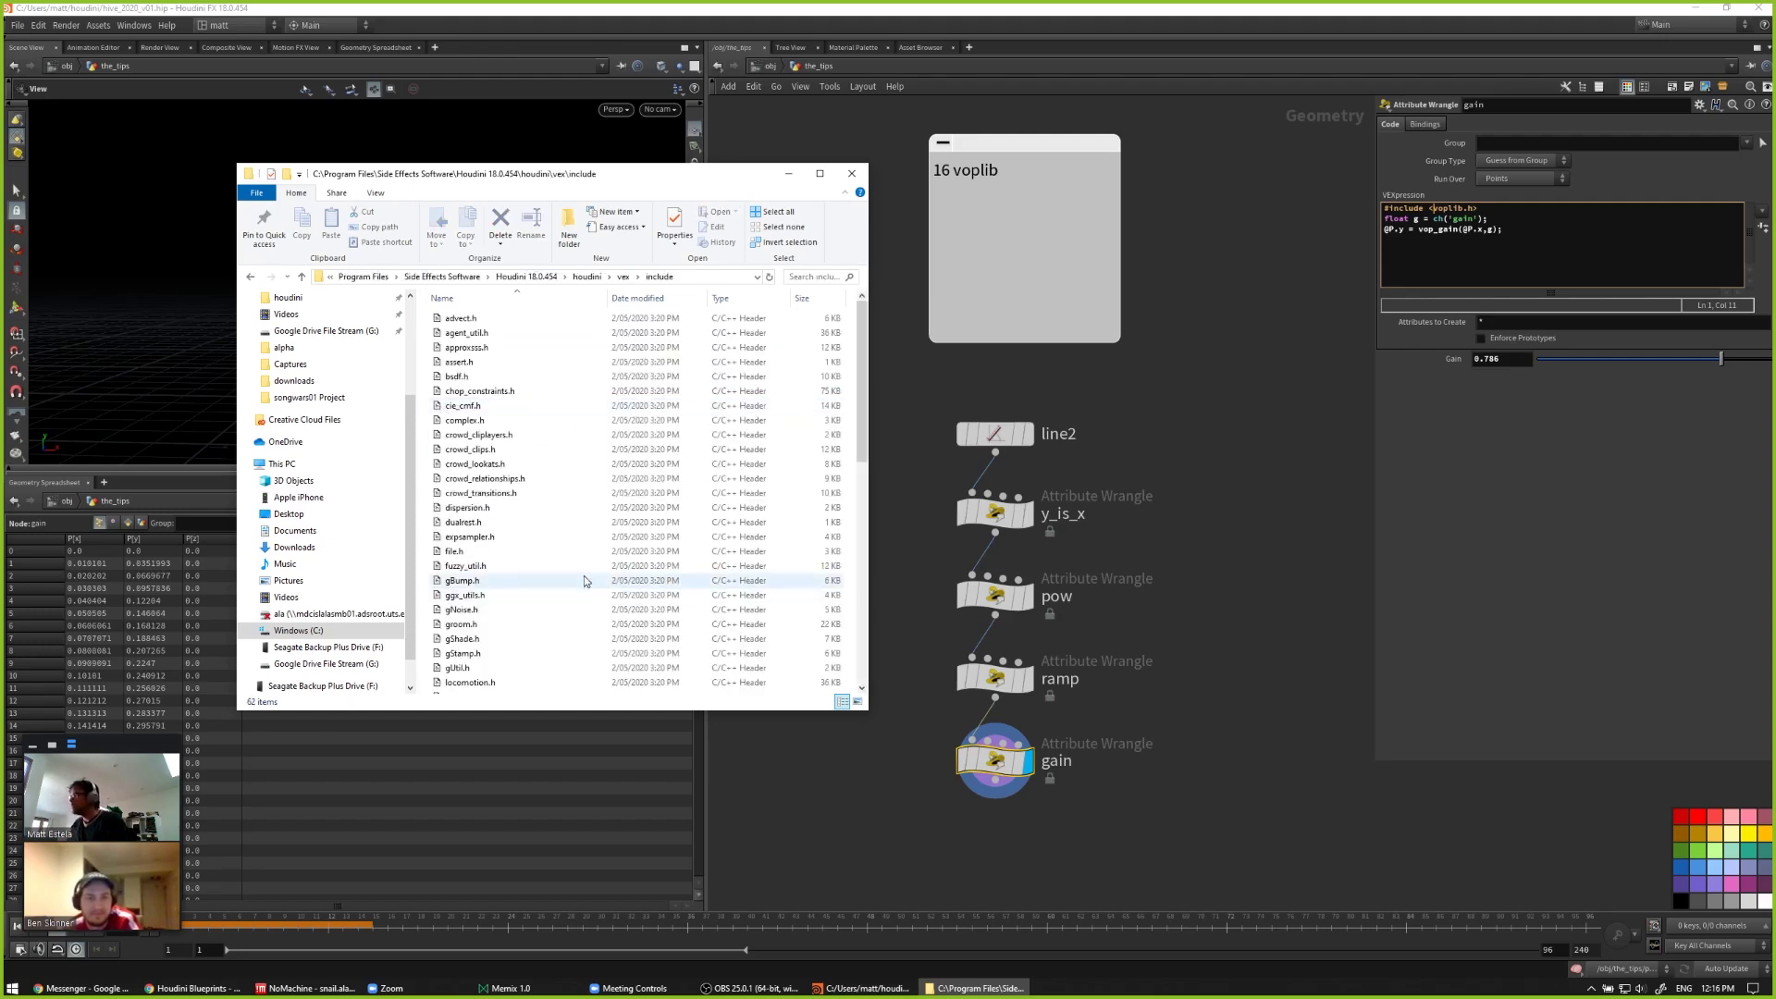
# Step: Jump to the last header file in the include folder and dismiss the file-list context menu
pyautogui.press('End')
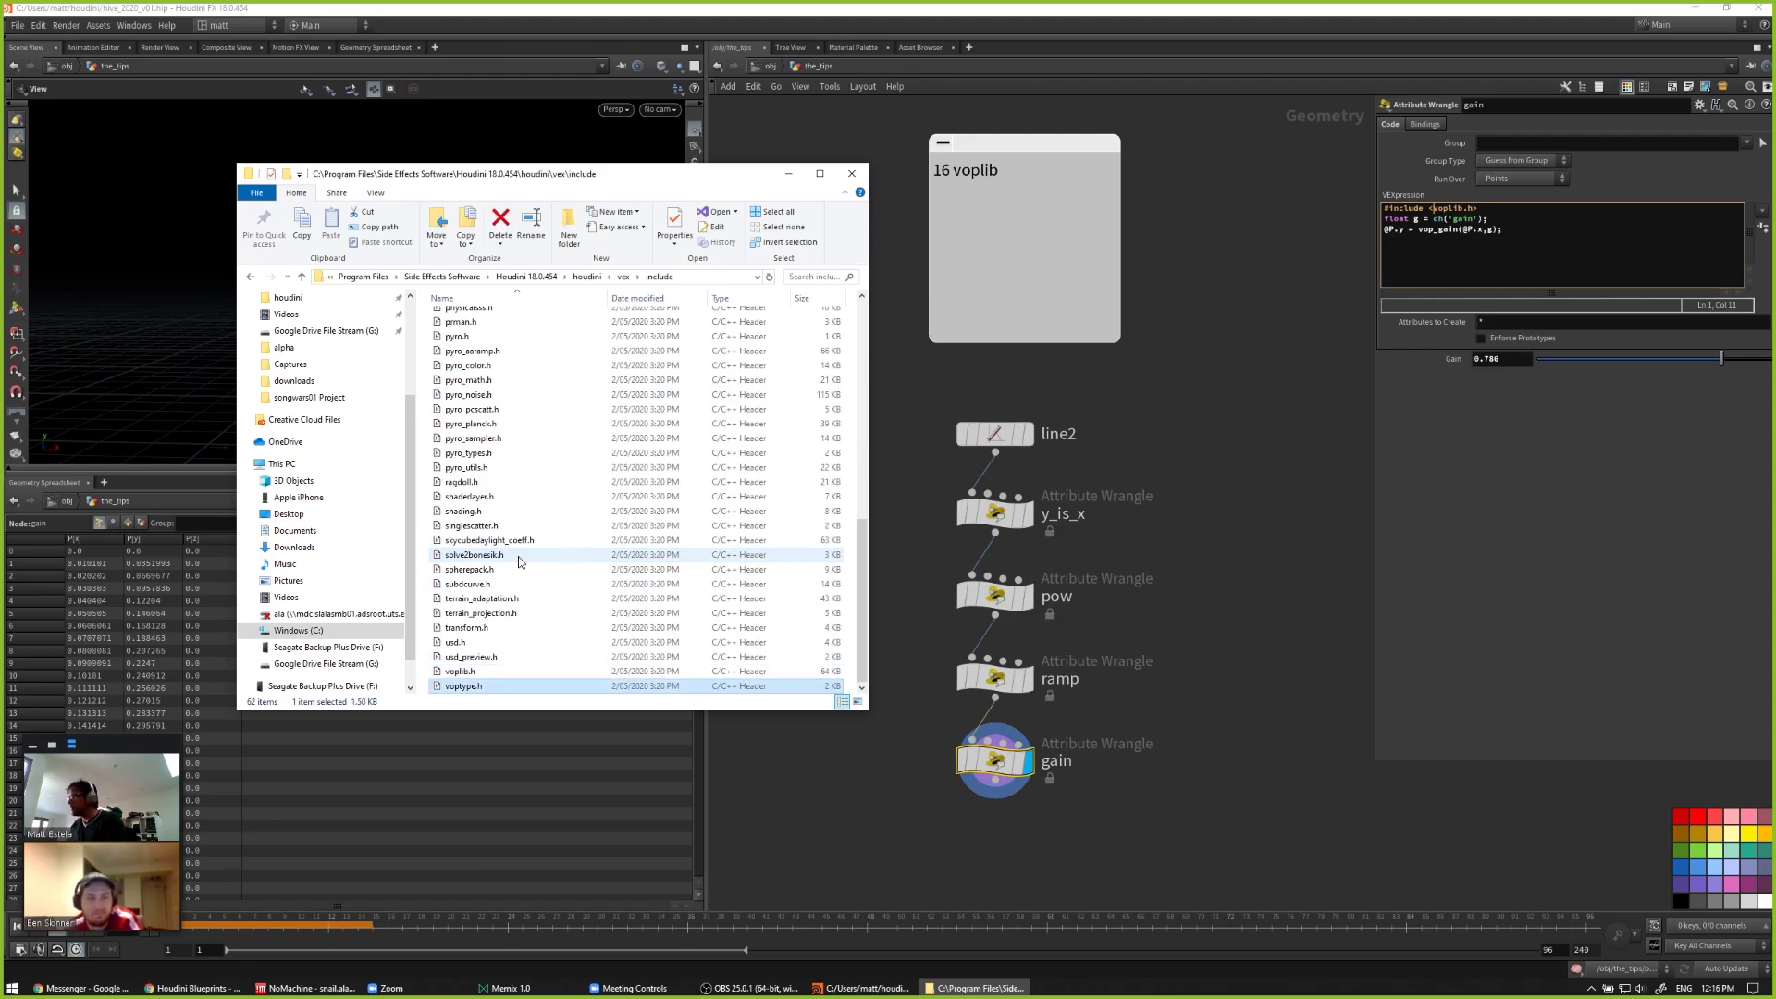
pyautogui.rightClick(480, 667)
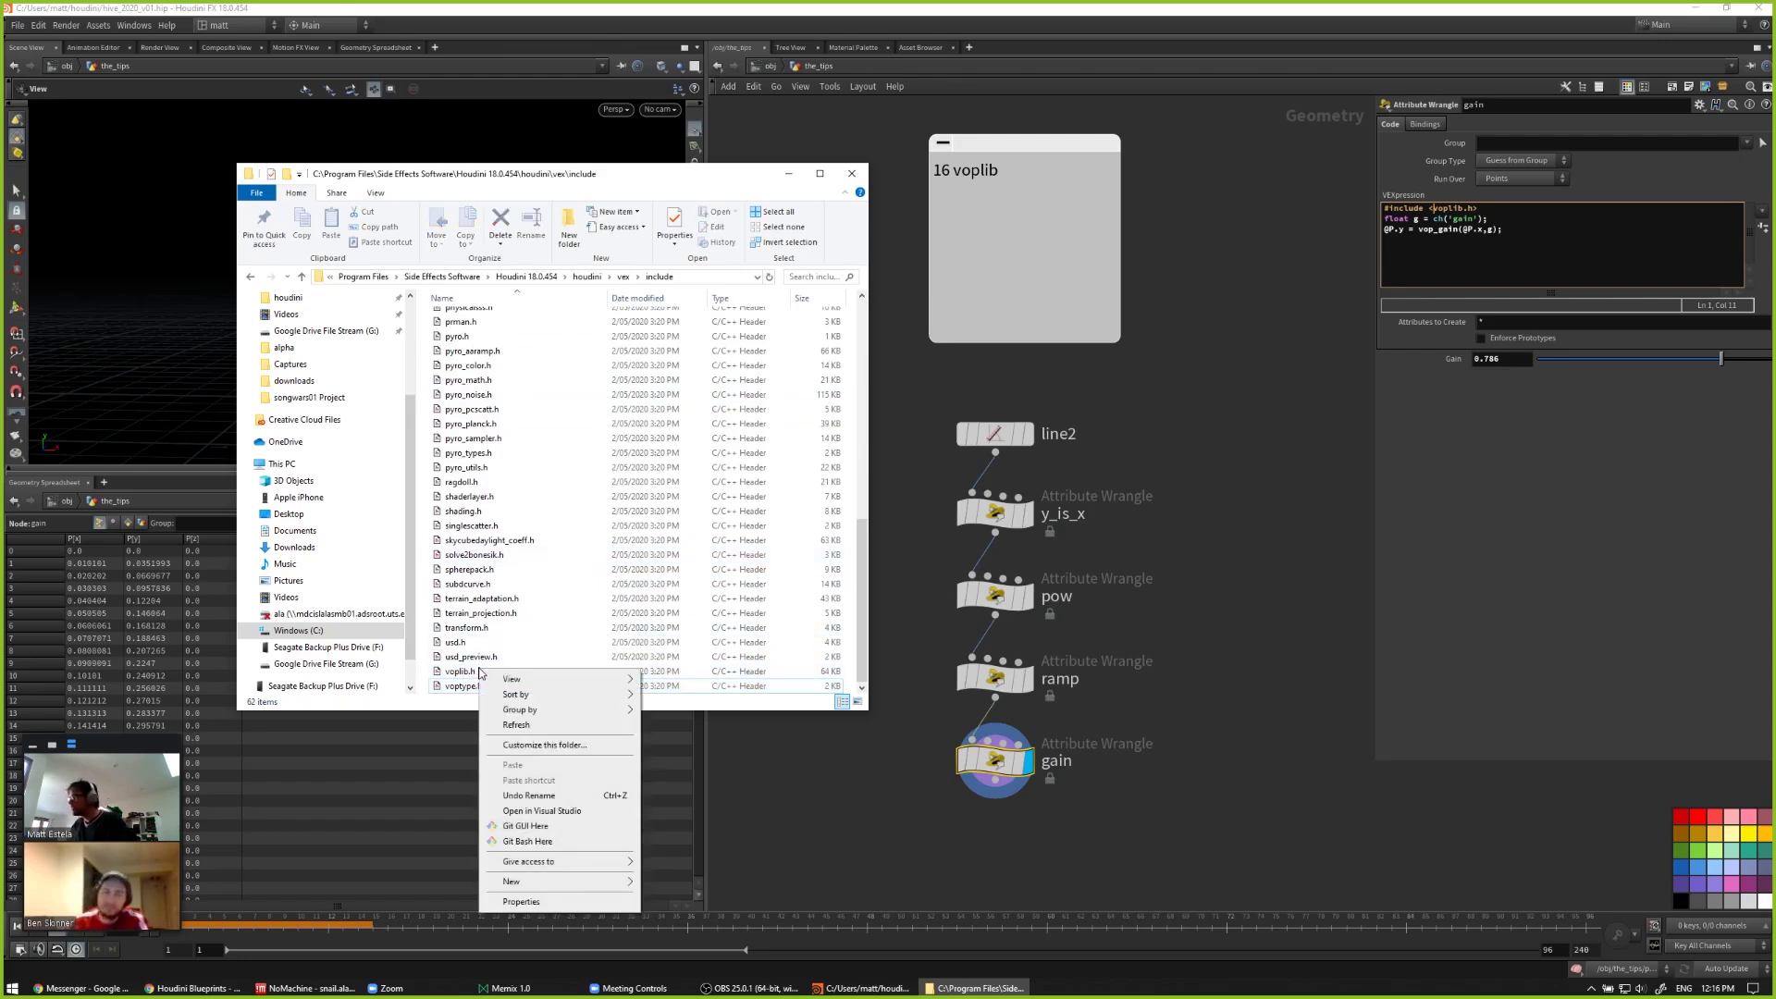
pyautogui.moveTo(558, 703)
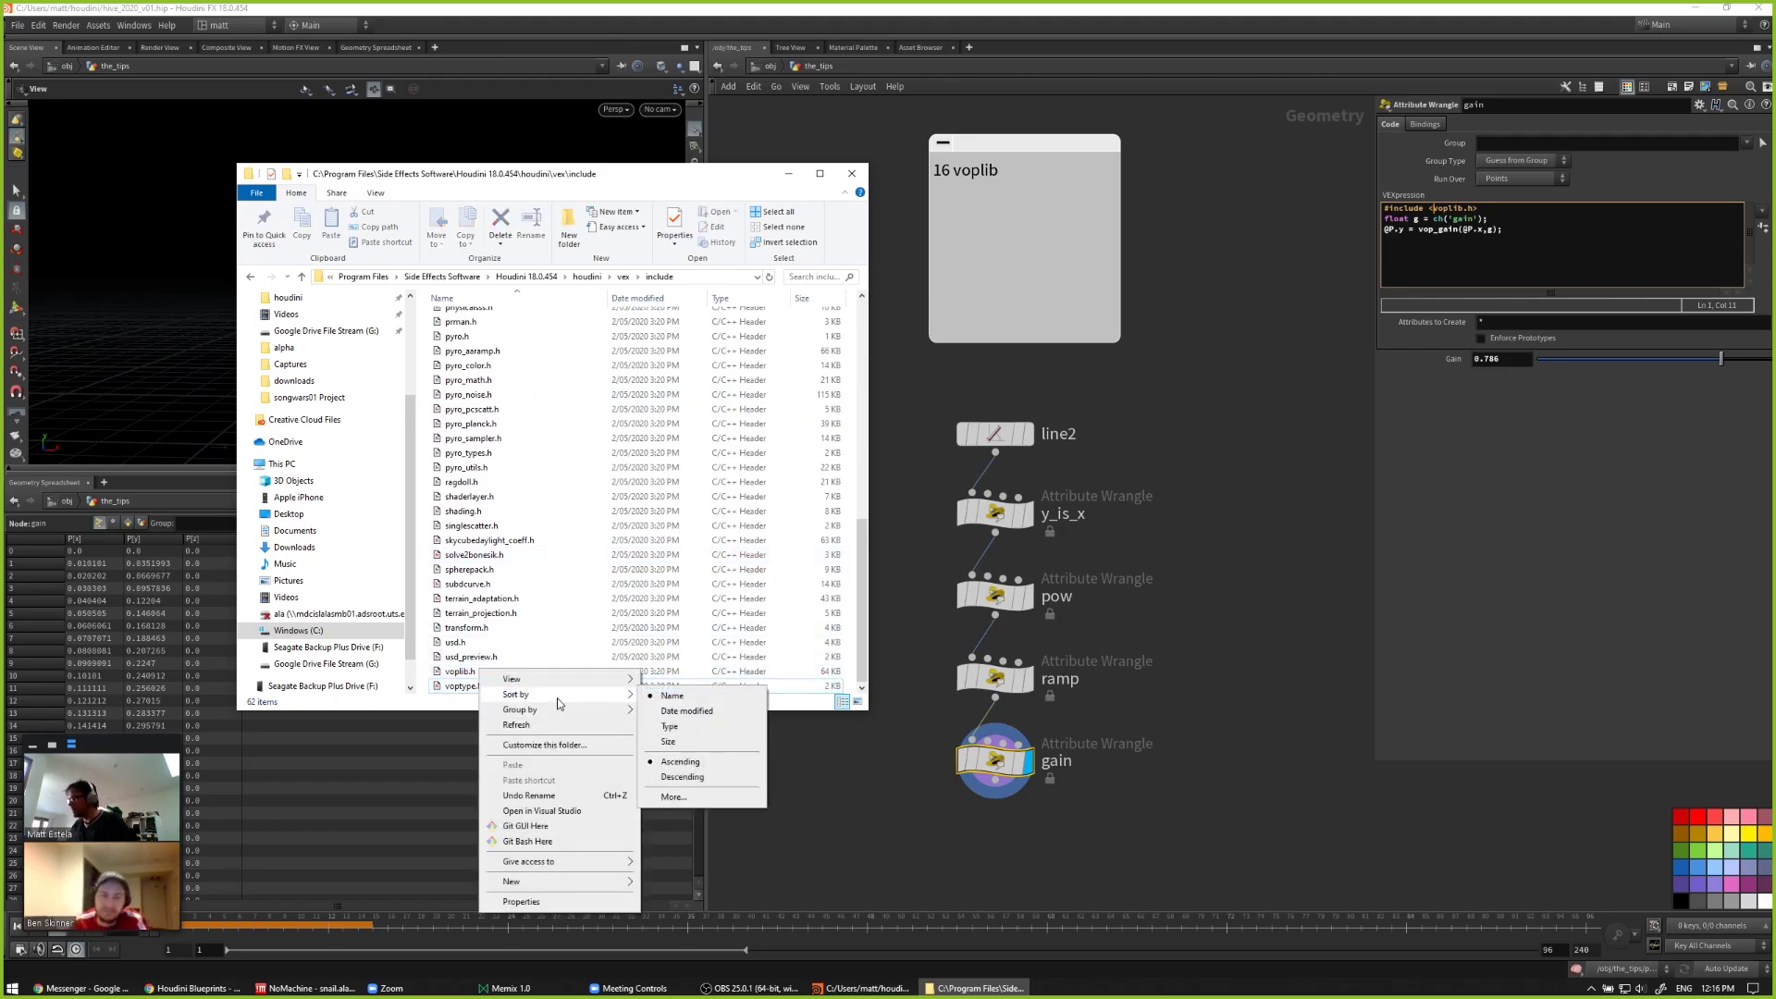
pyautogui.click(458, 687)
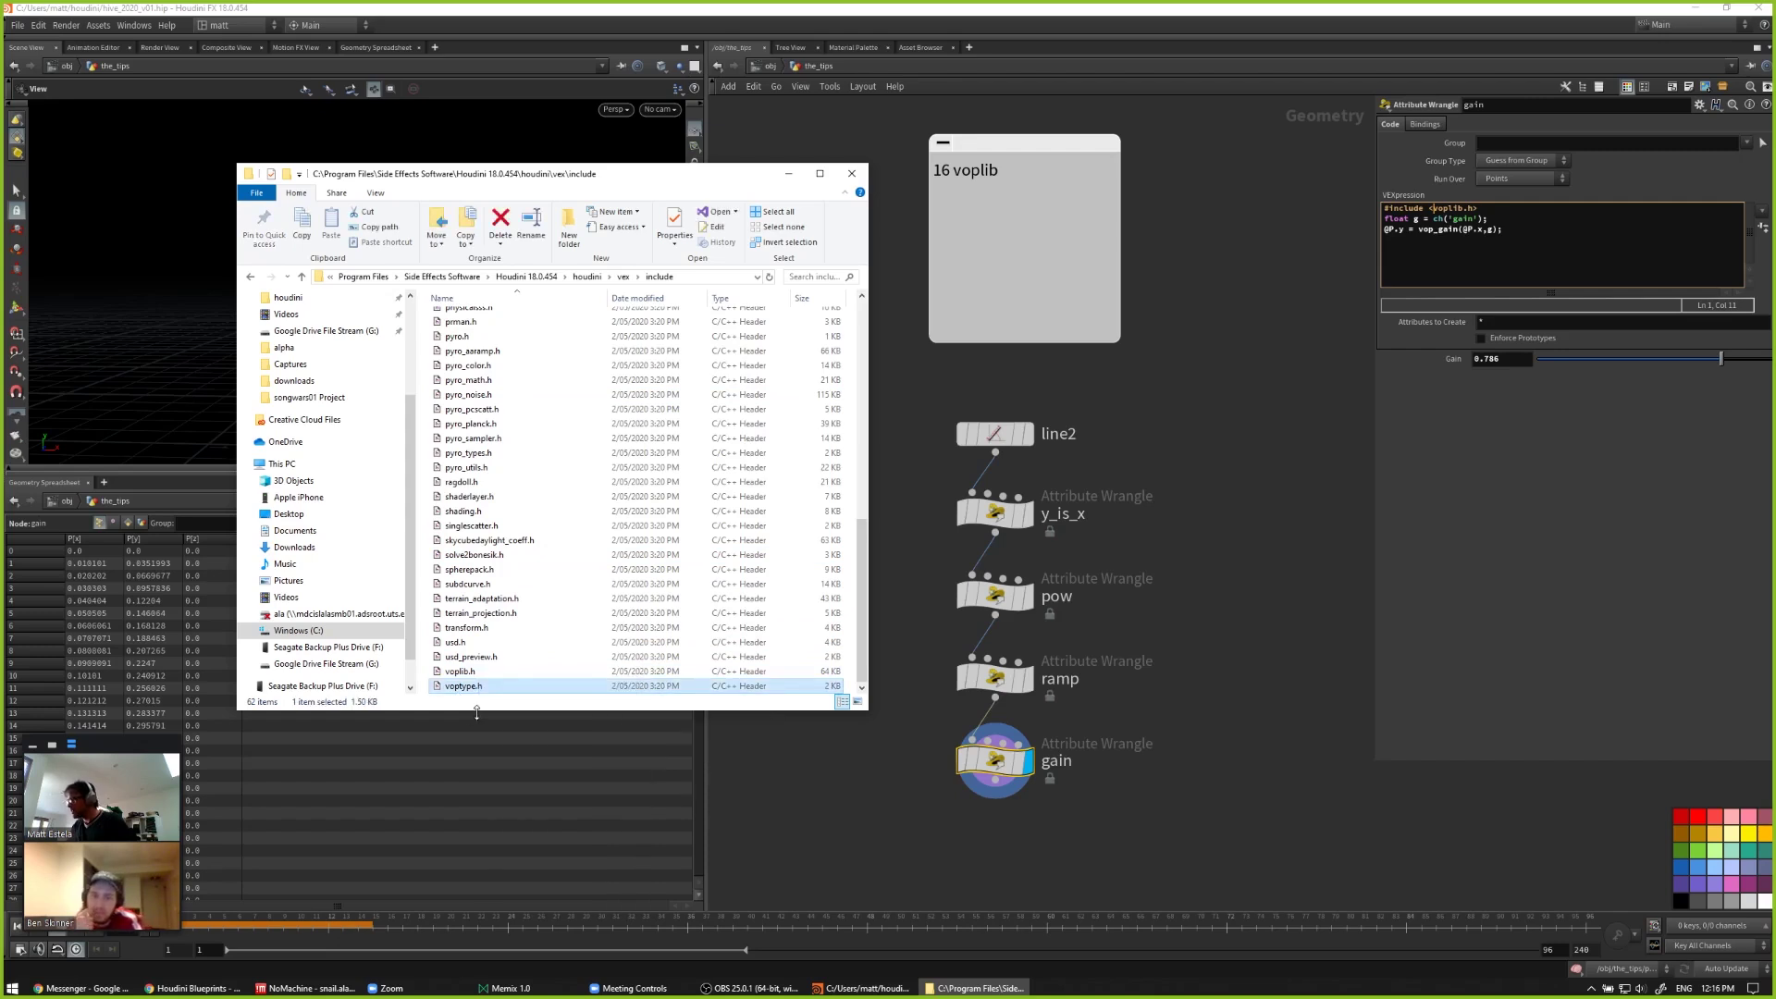
# Step: Launch Sublime Text 3 from Start search and switch to the voplib.h tab
pyautogui.press('super')
pyautogui.write('suub')
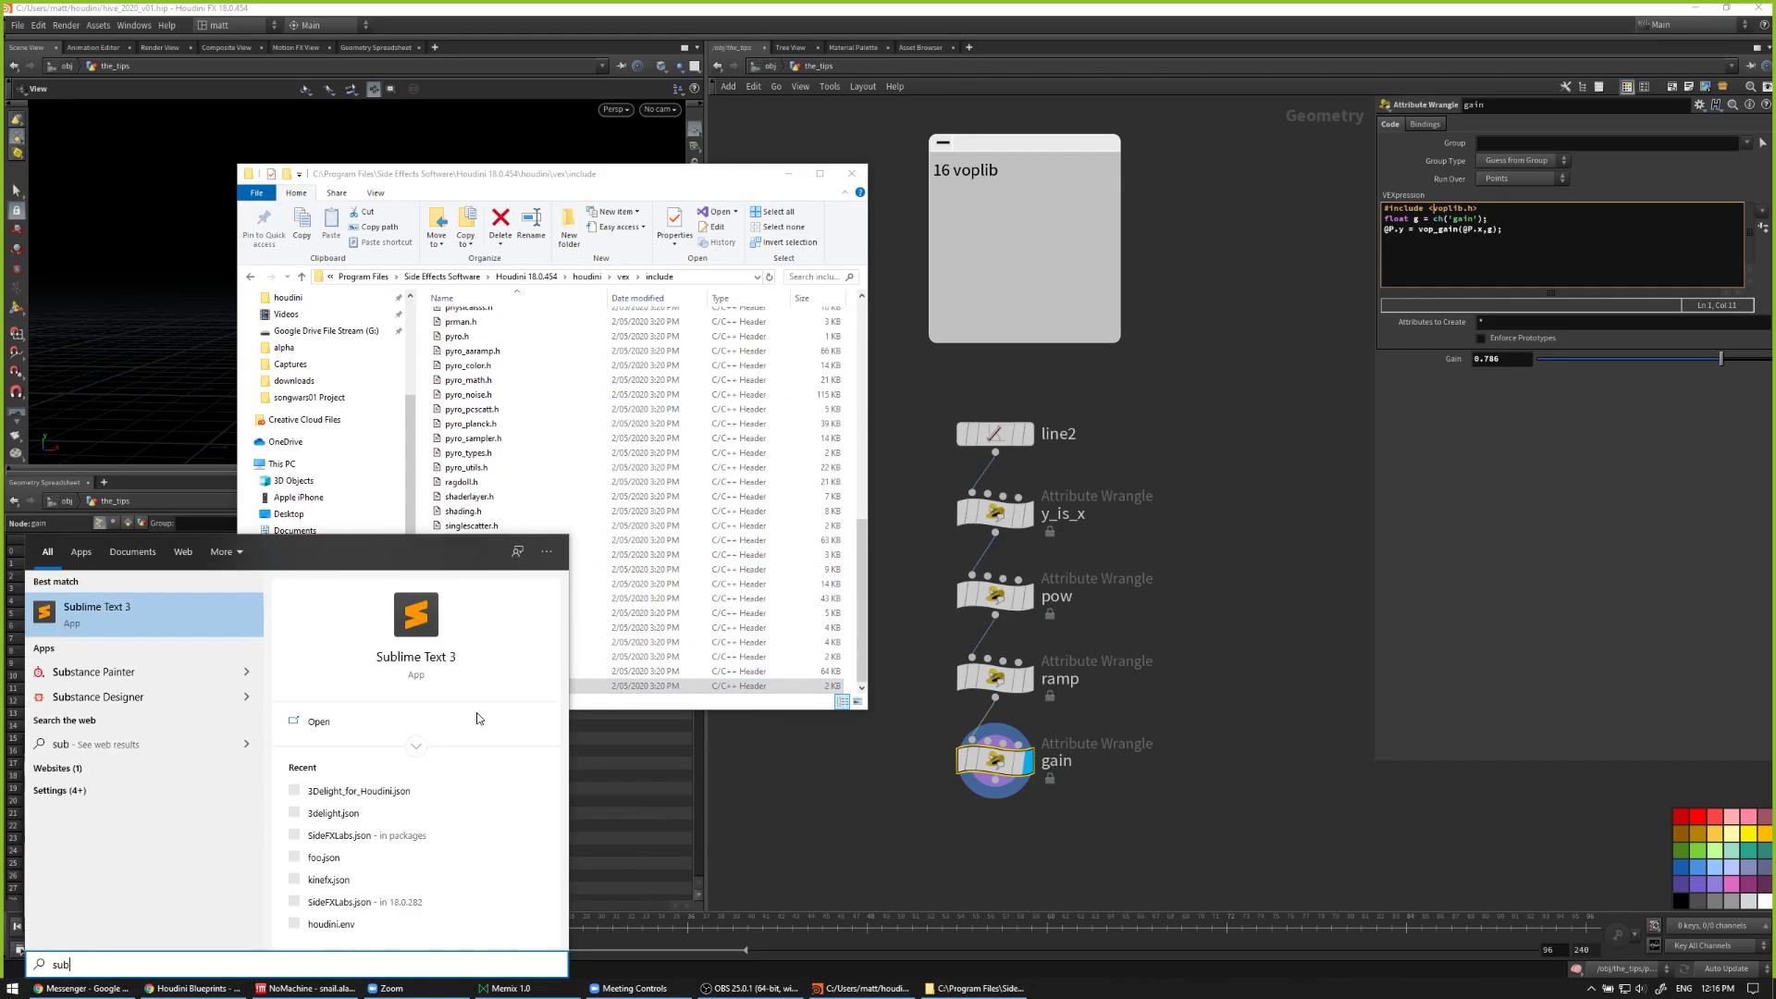
pyautogui.press('Return')
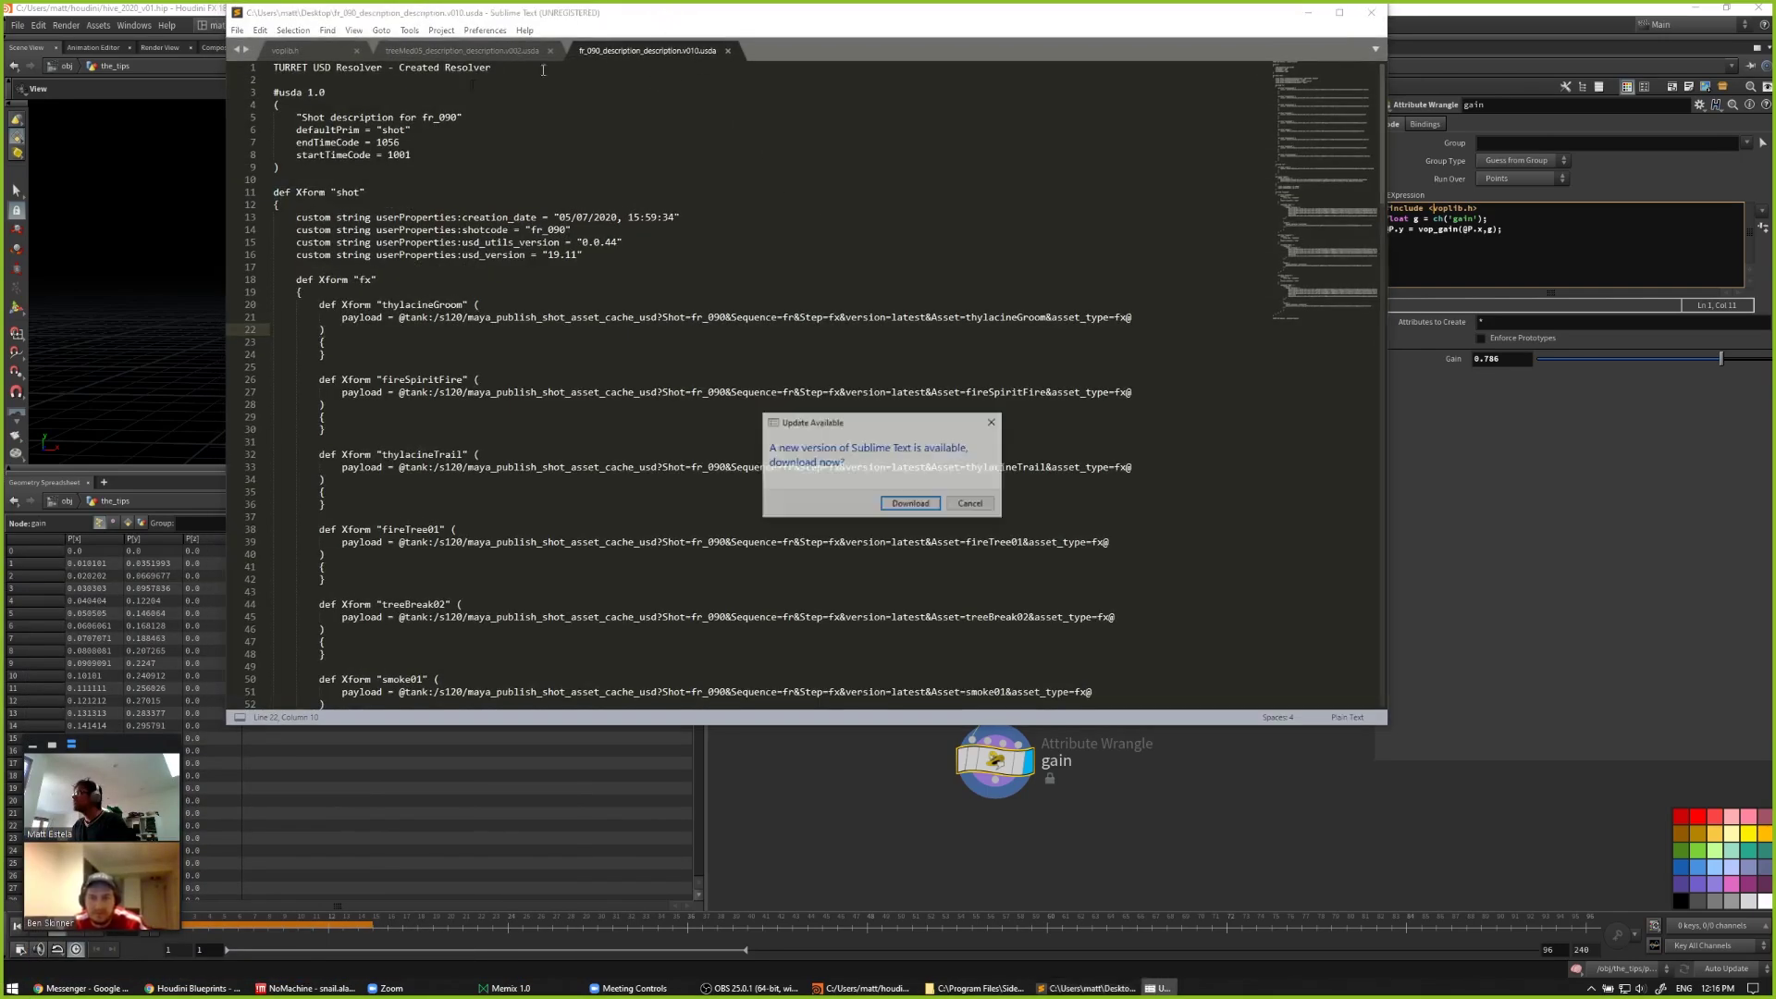
pyautogui.moveTo(463, 11); pyautogui.dragTo(471, 13)
pyautogui.click(293, 29)
pyautogui.press('Escape')
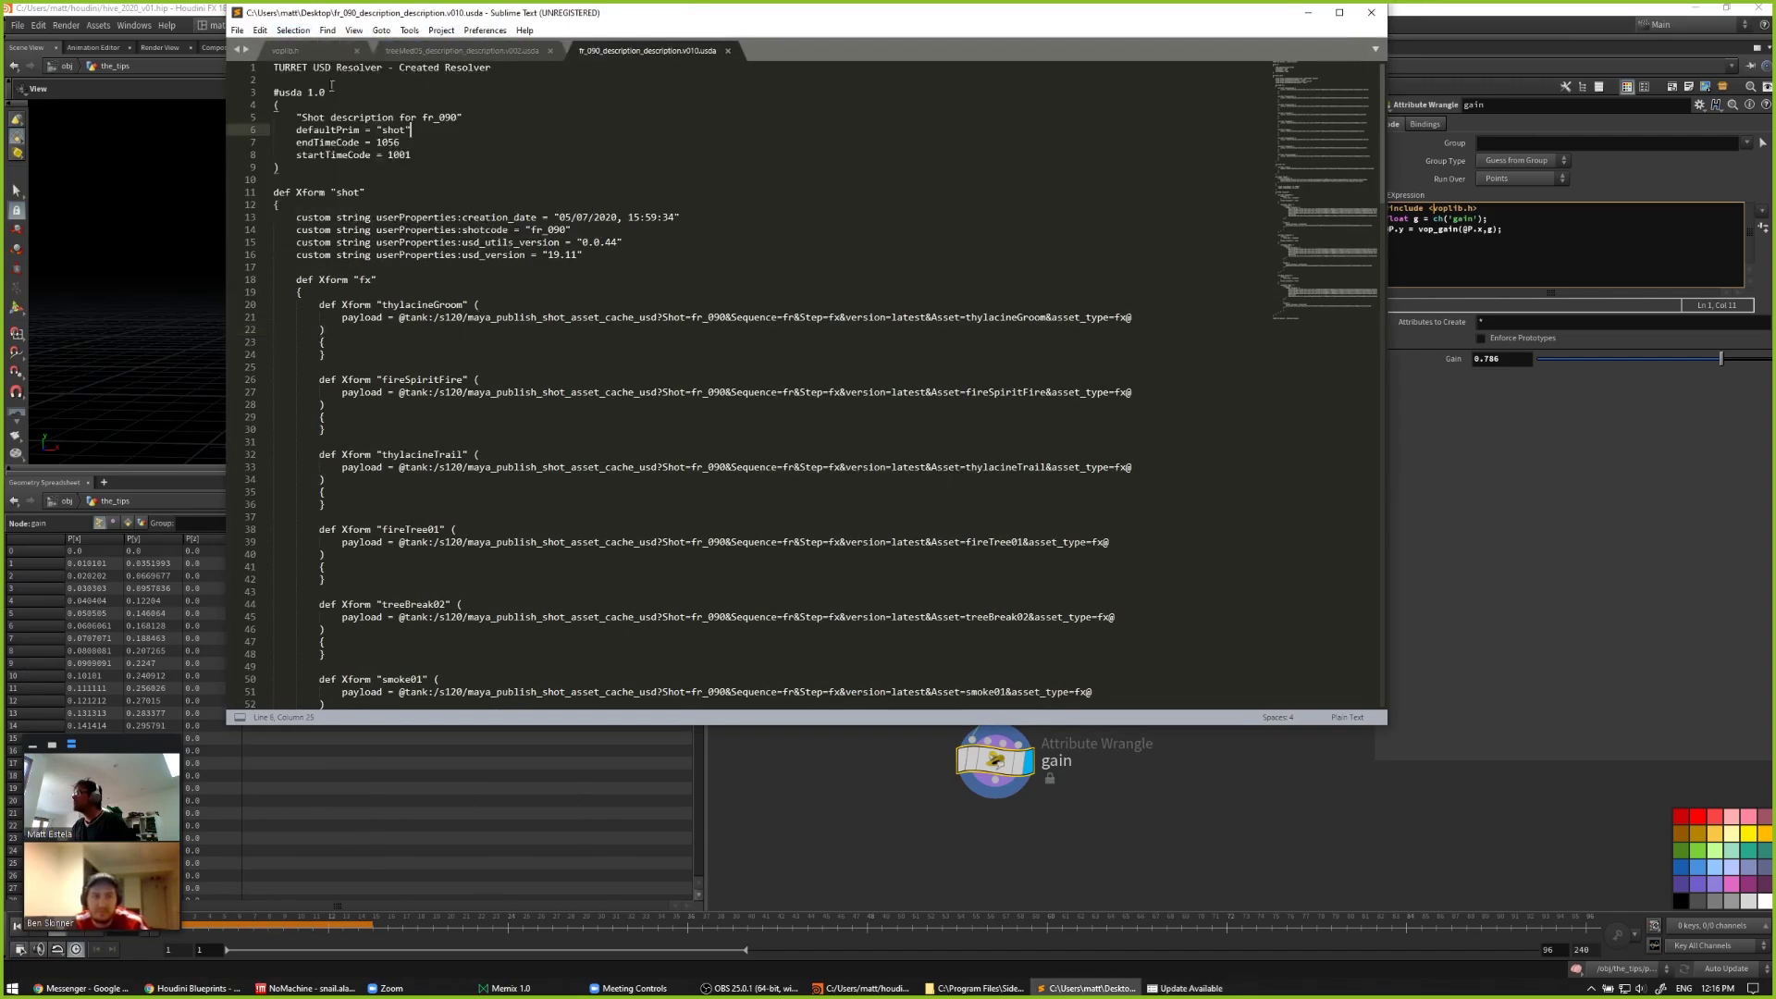
pyautogui.click(286, 50)
# Step: Read through voplib.h to the end via the minimap, then minimize Sublime Text
pyautogui.click(575, 230)
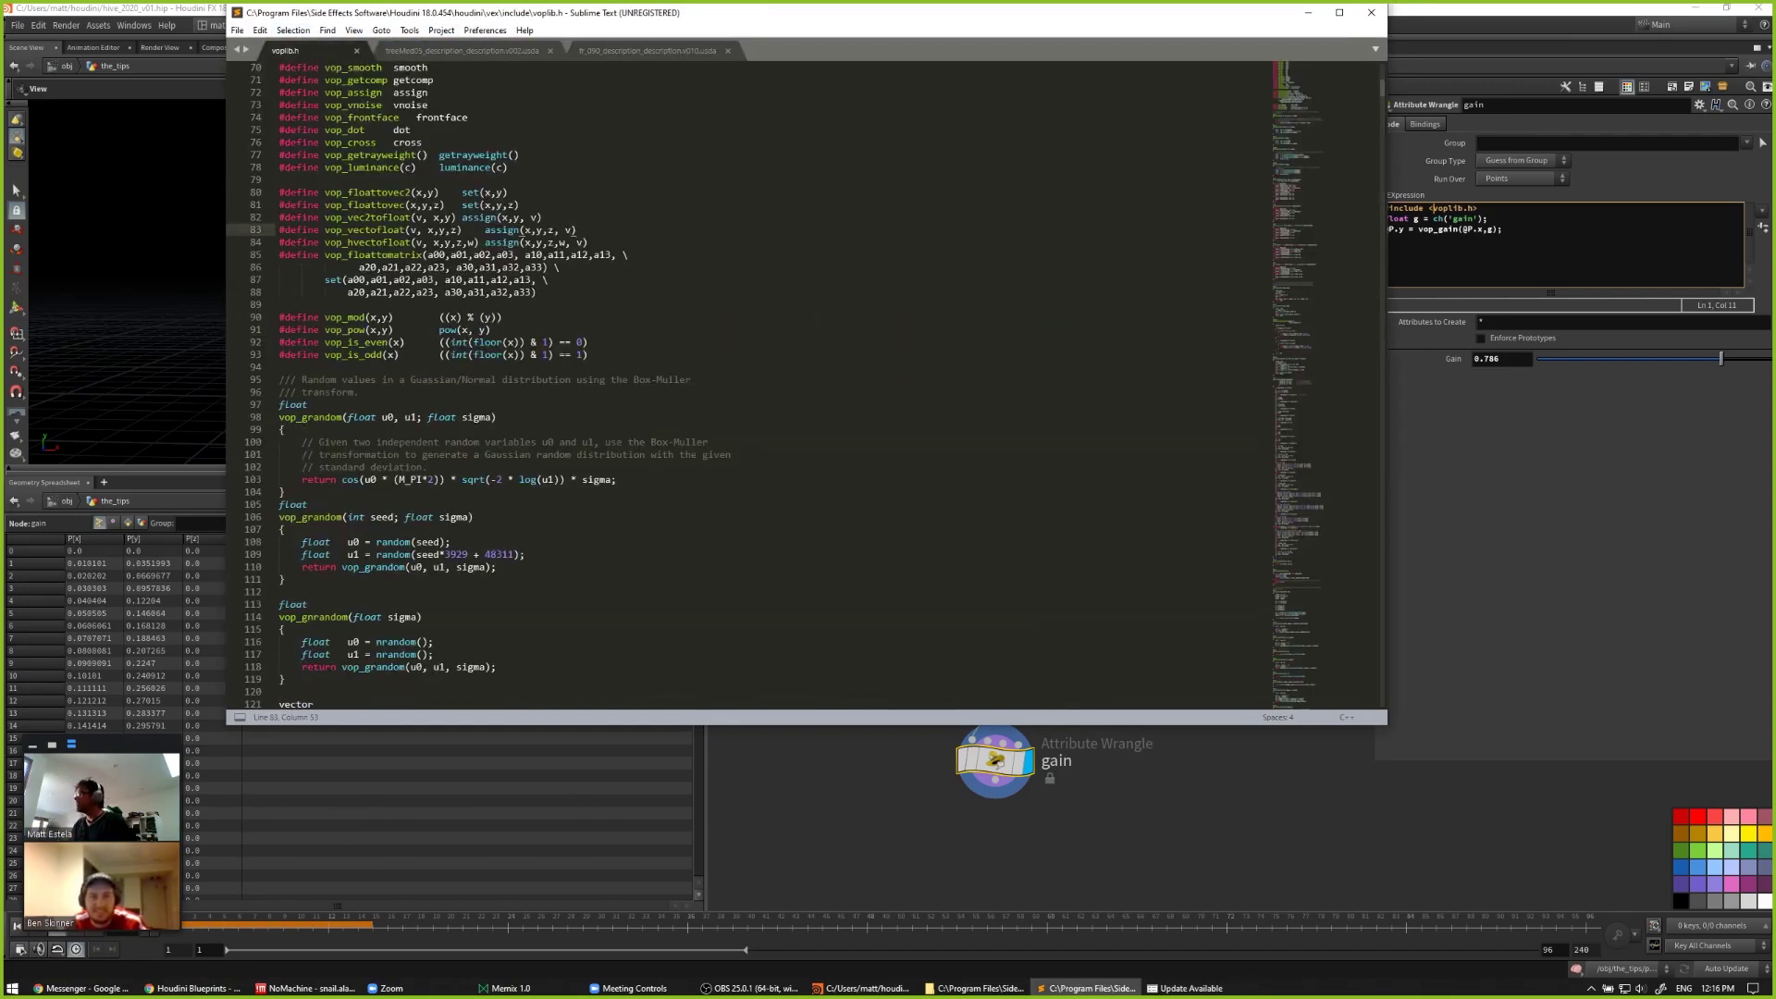
pyautogui.scroll(-20, 523, 326)
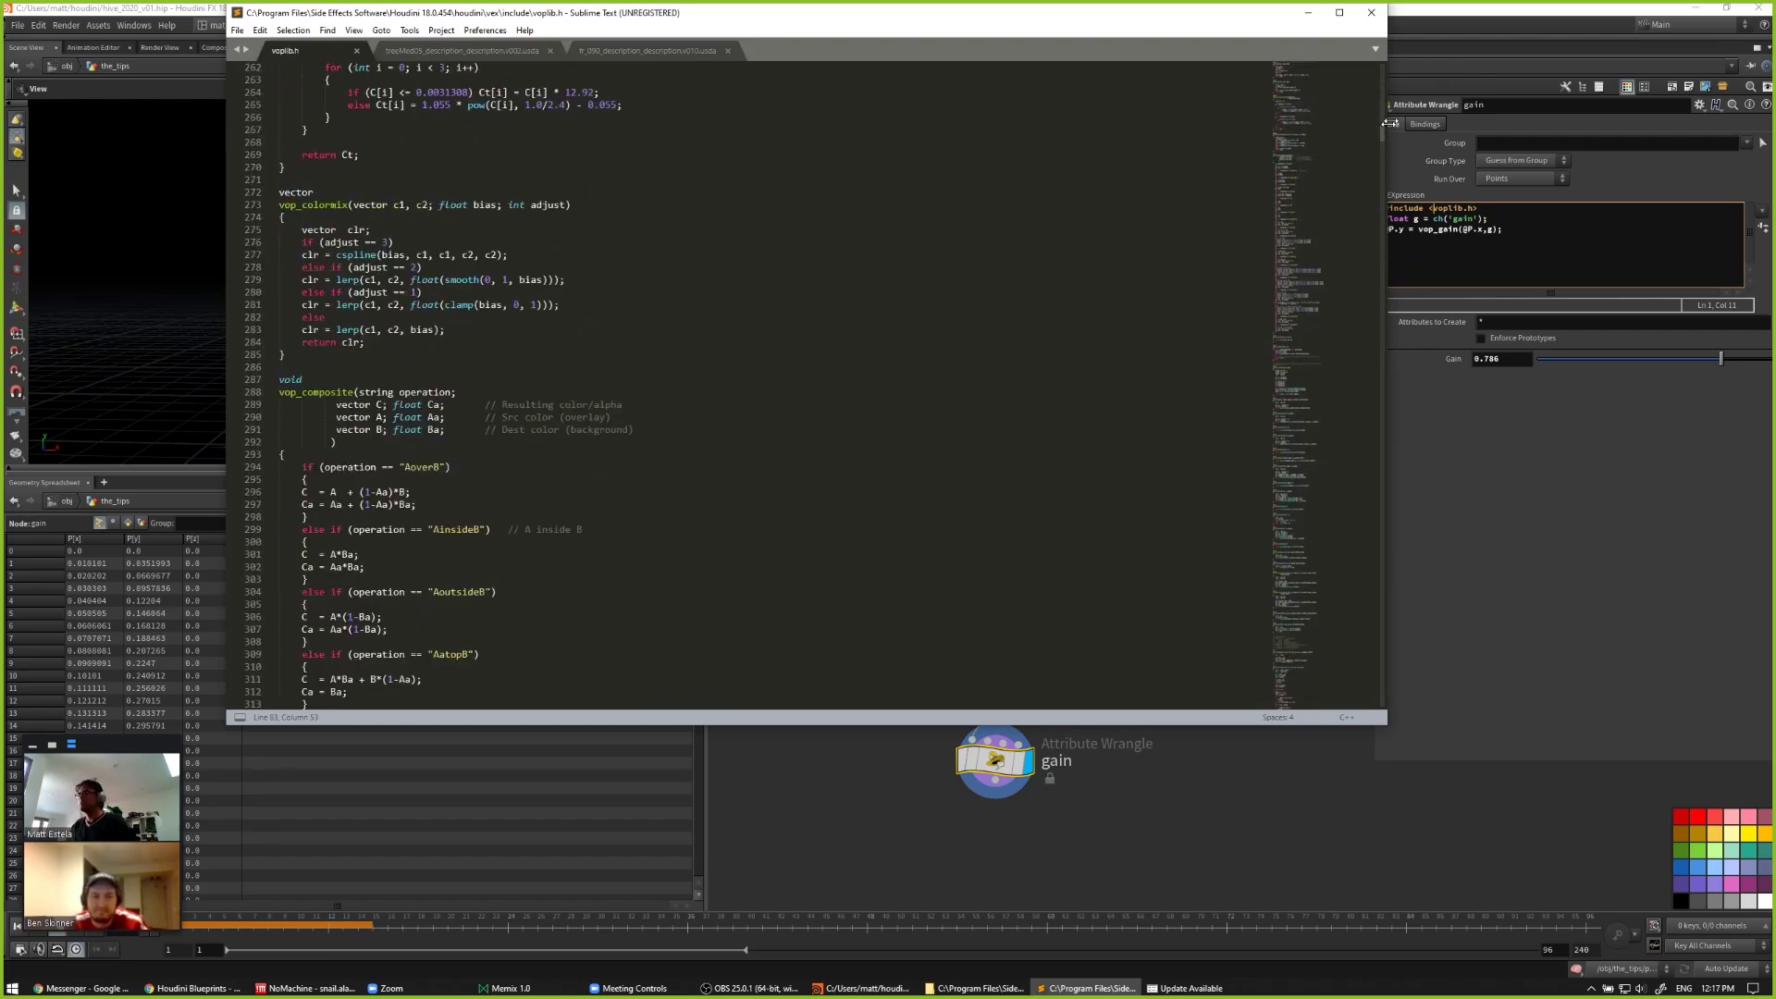
pyautogui.moveTo(1379, 129); pyautogui.dragTo(1312, 436)
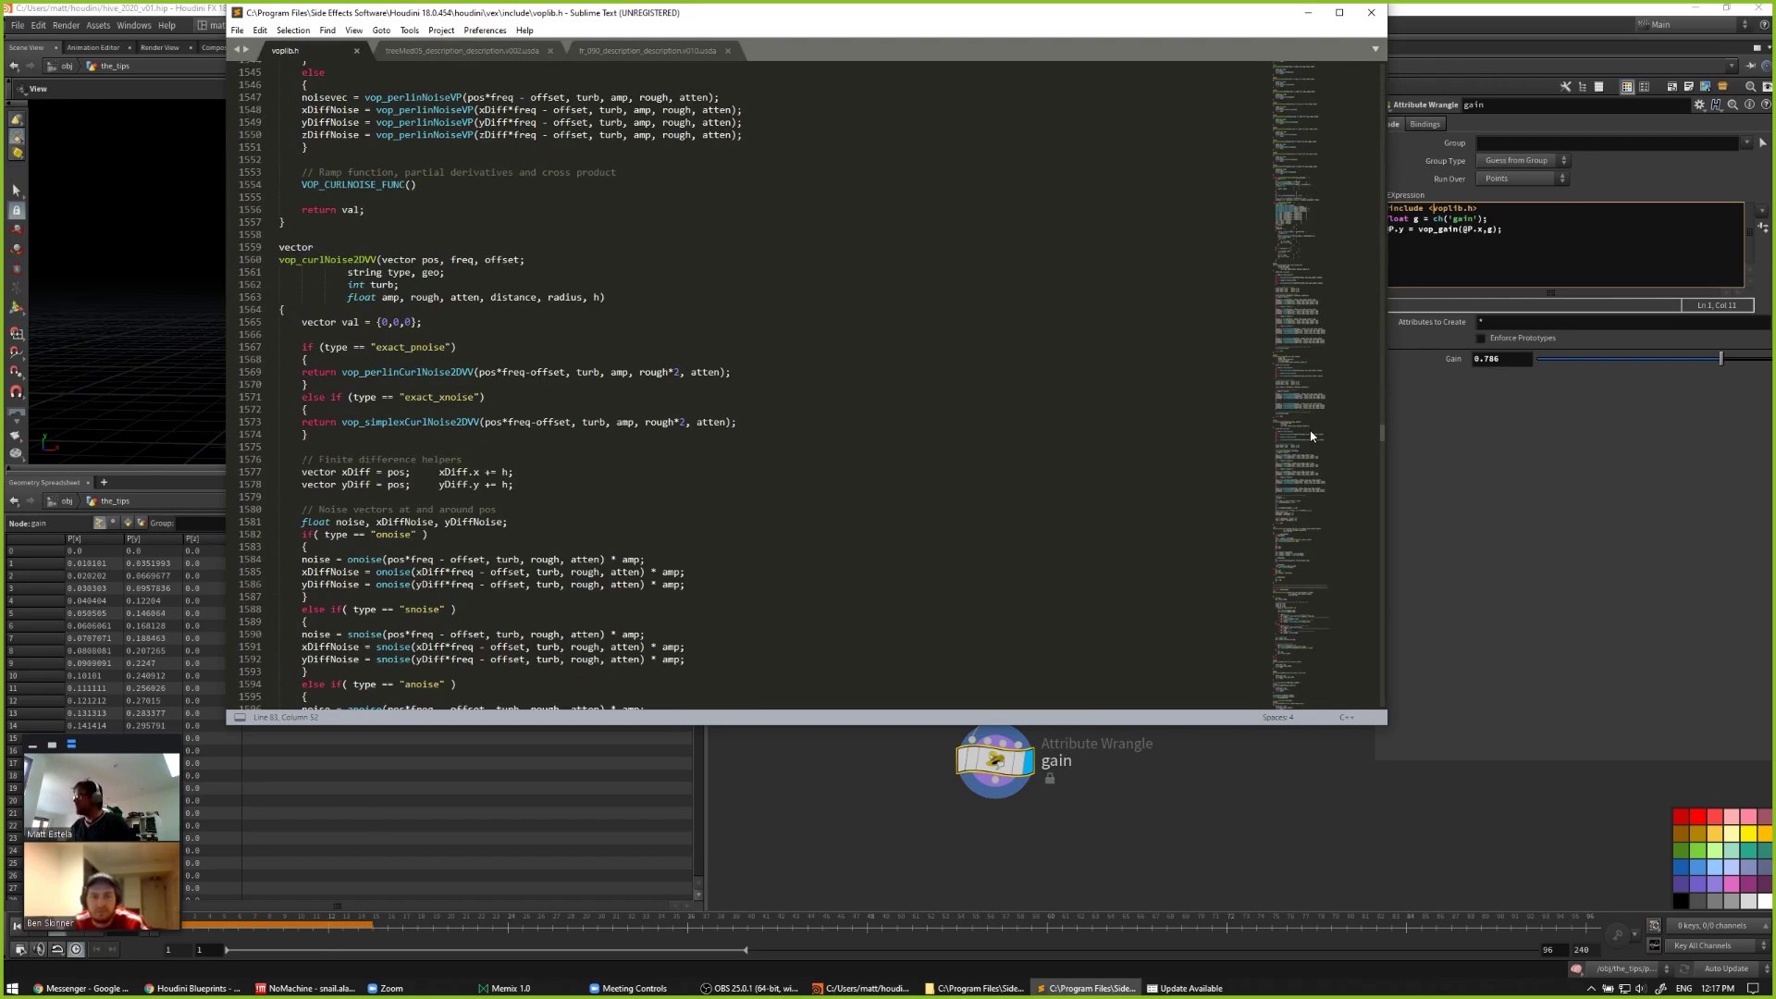
pyautogui.moveTo(1311, 436); pyautogui.dragTo(1311, 686)
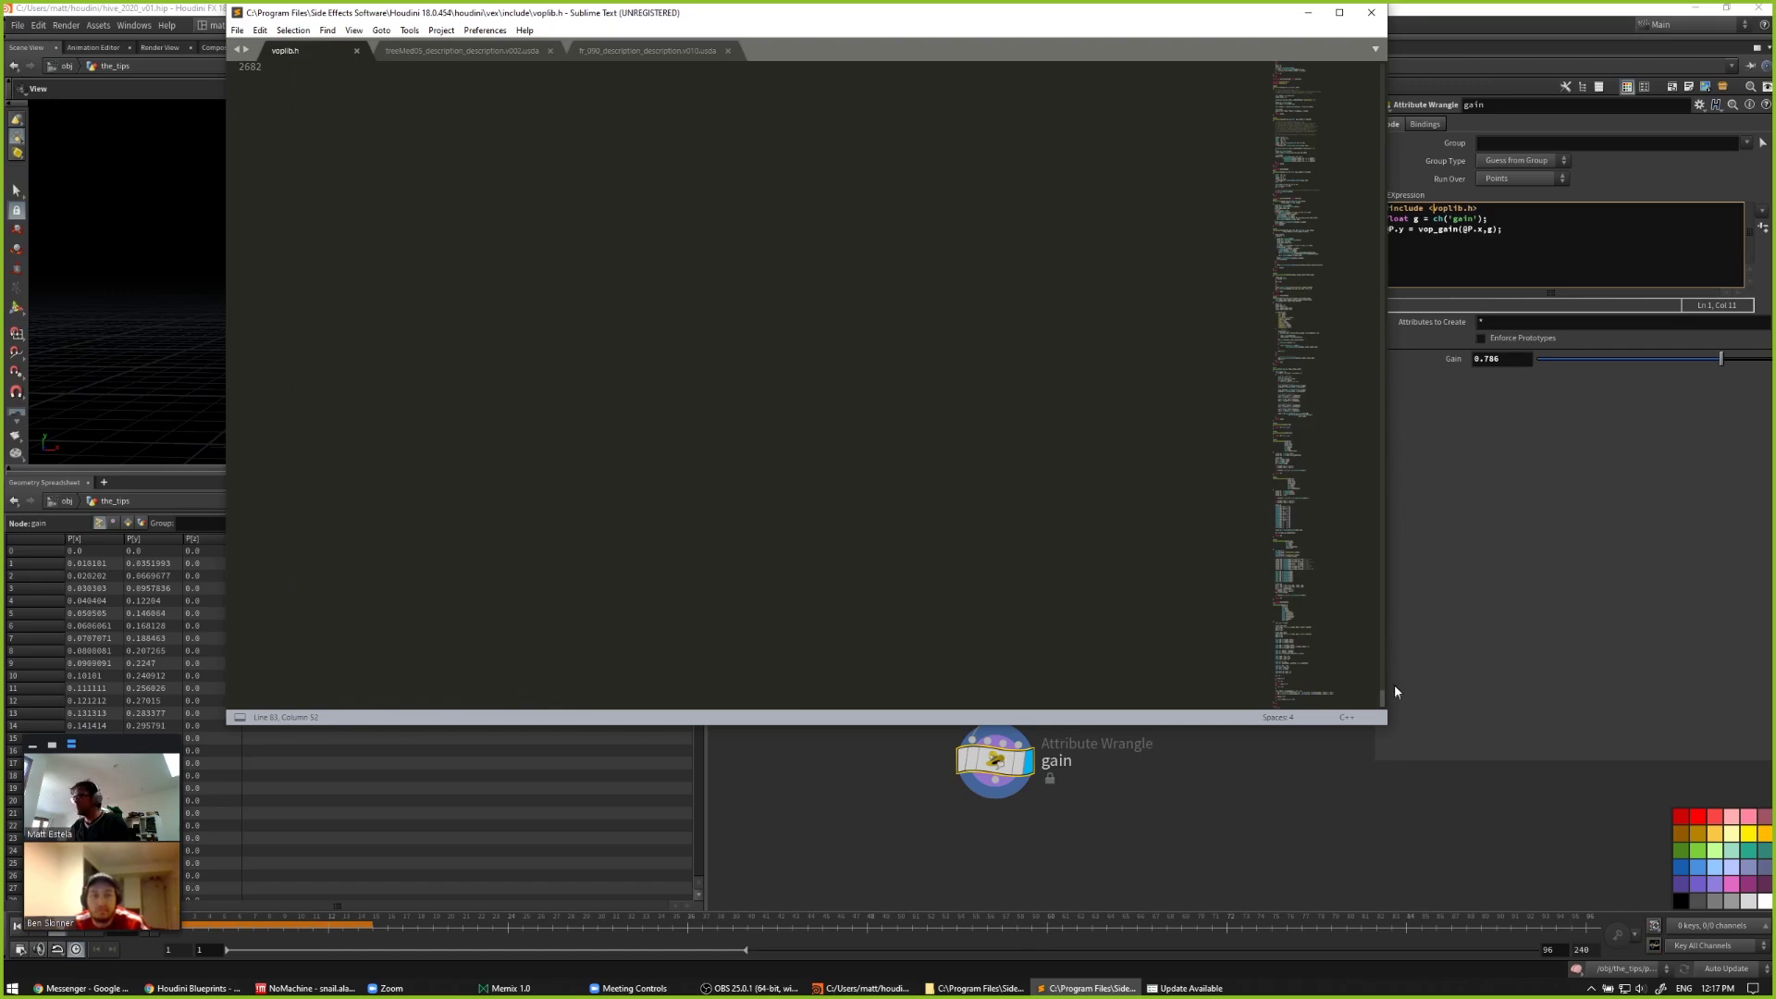
pyautogui.scroll(10, 1380, 698)
pyautogui.moveTo(1375, 676); pyautogui.dragTo(1381, 617)
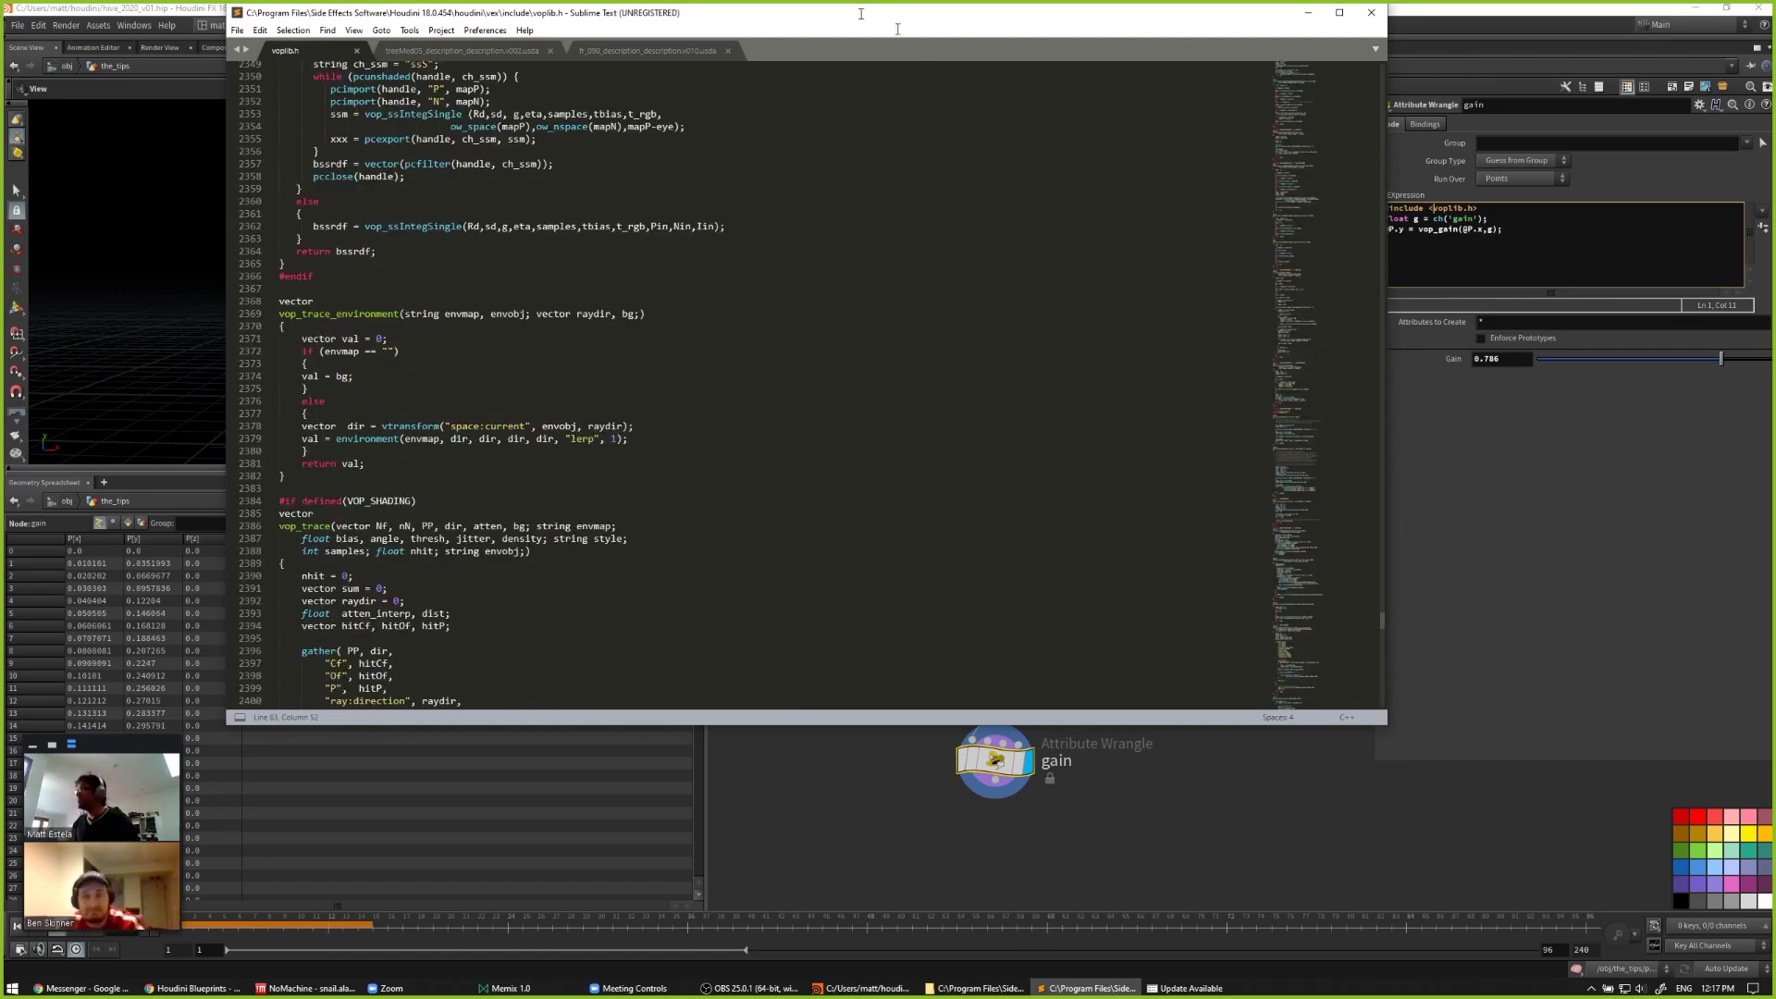
pyautogui.click(1308, 13)
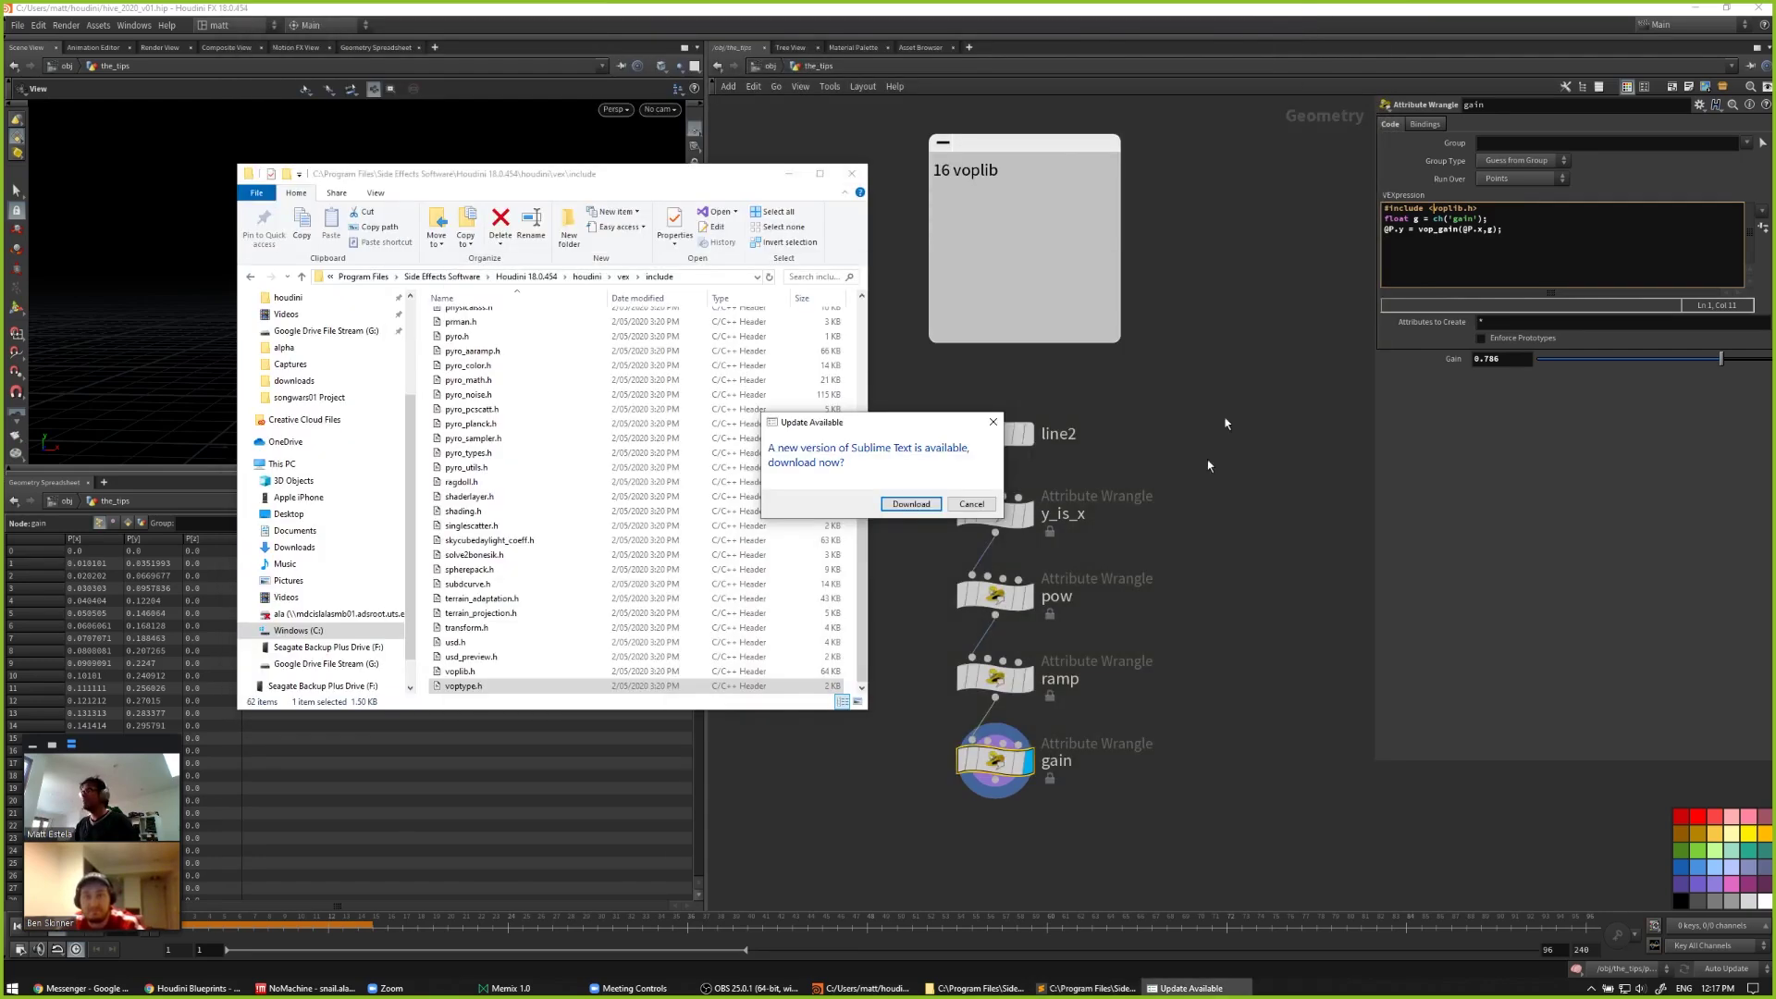
# Step: Cancel the Sublime Text update, minimize Explorer, and view all tip node groups with parameters hidden
pyautogui.click(972, 504)
pyautogui.click(788, 173)
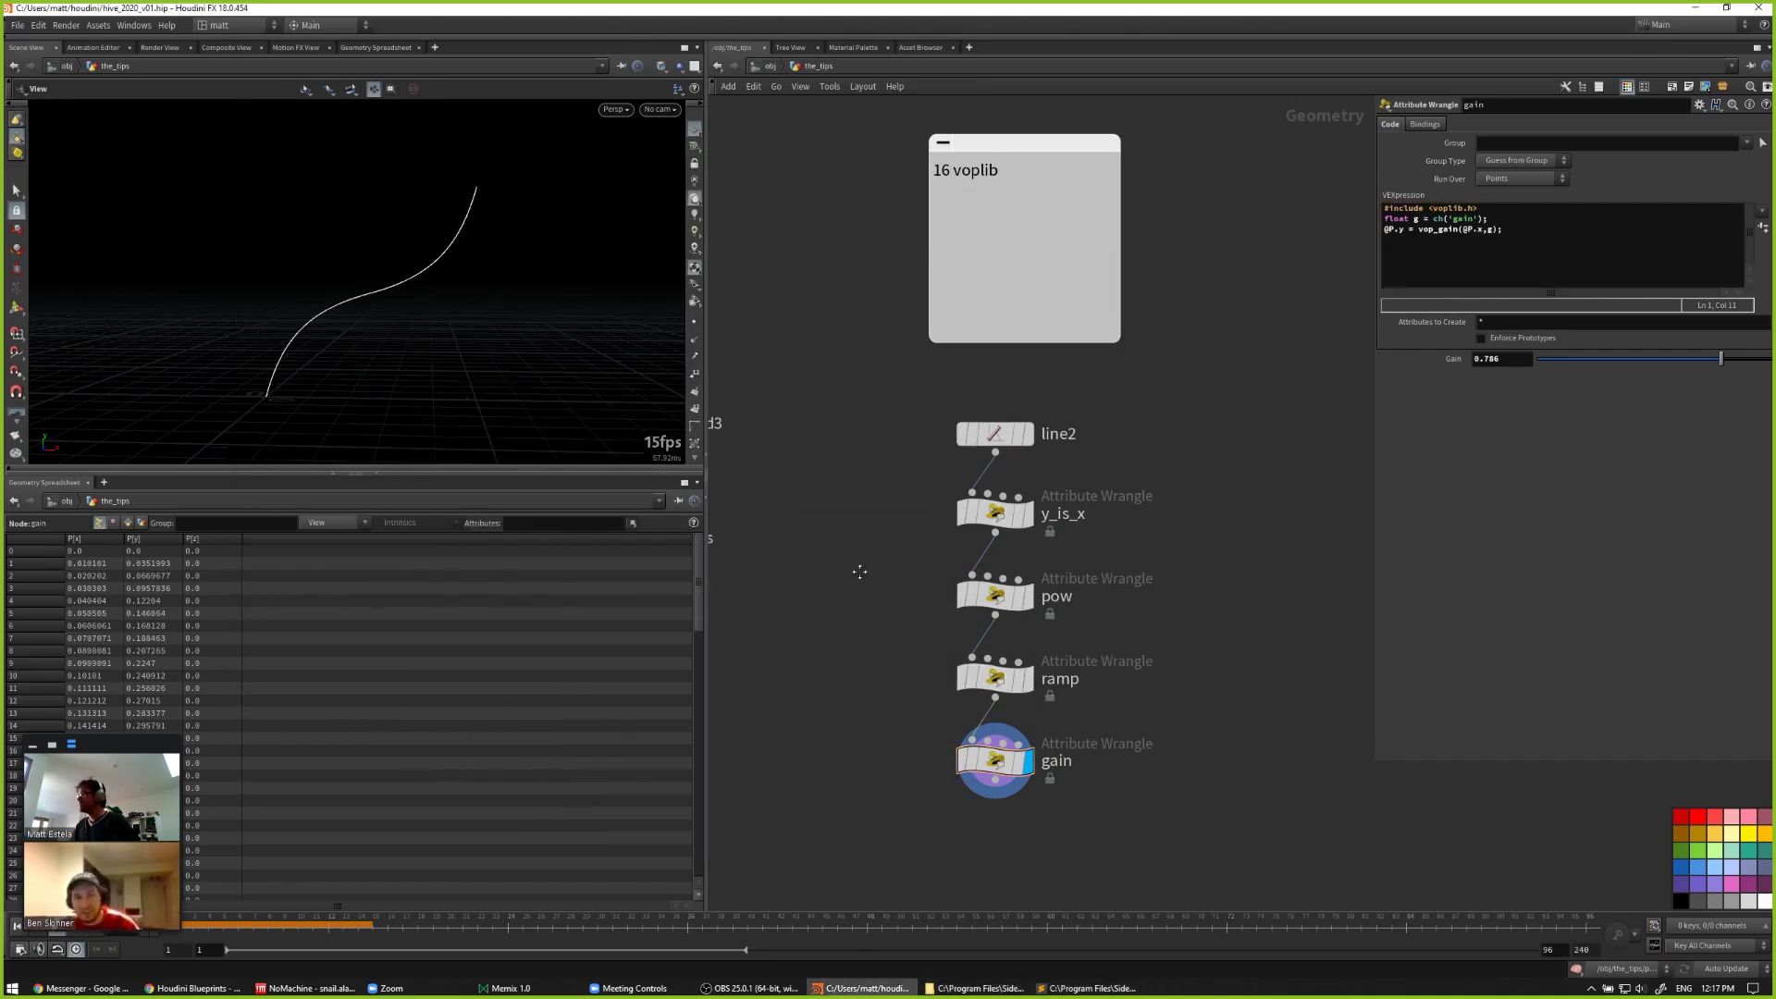
pyautogui.scroll(-10, 859, 571)
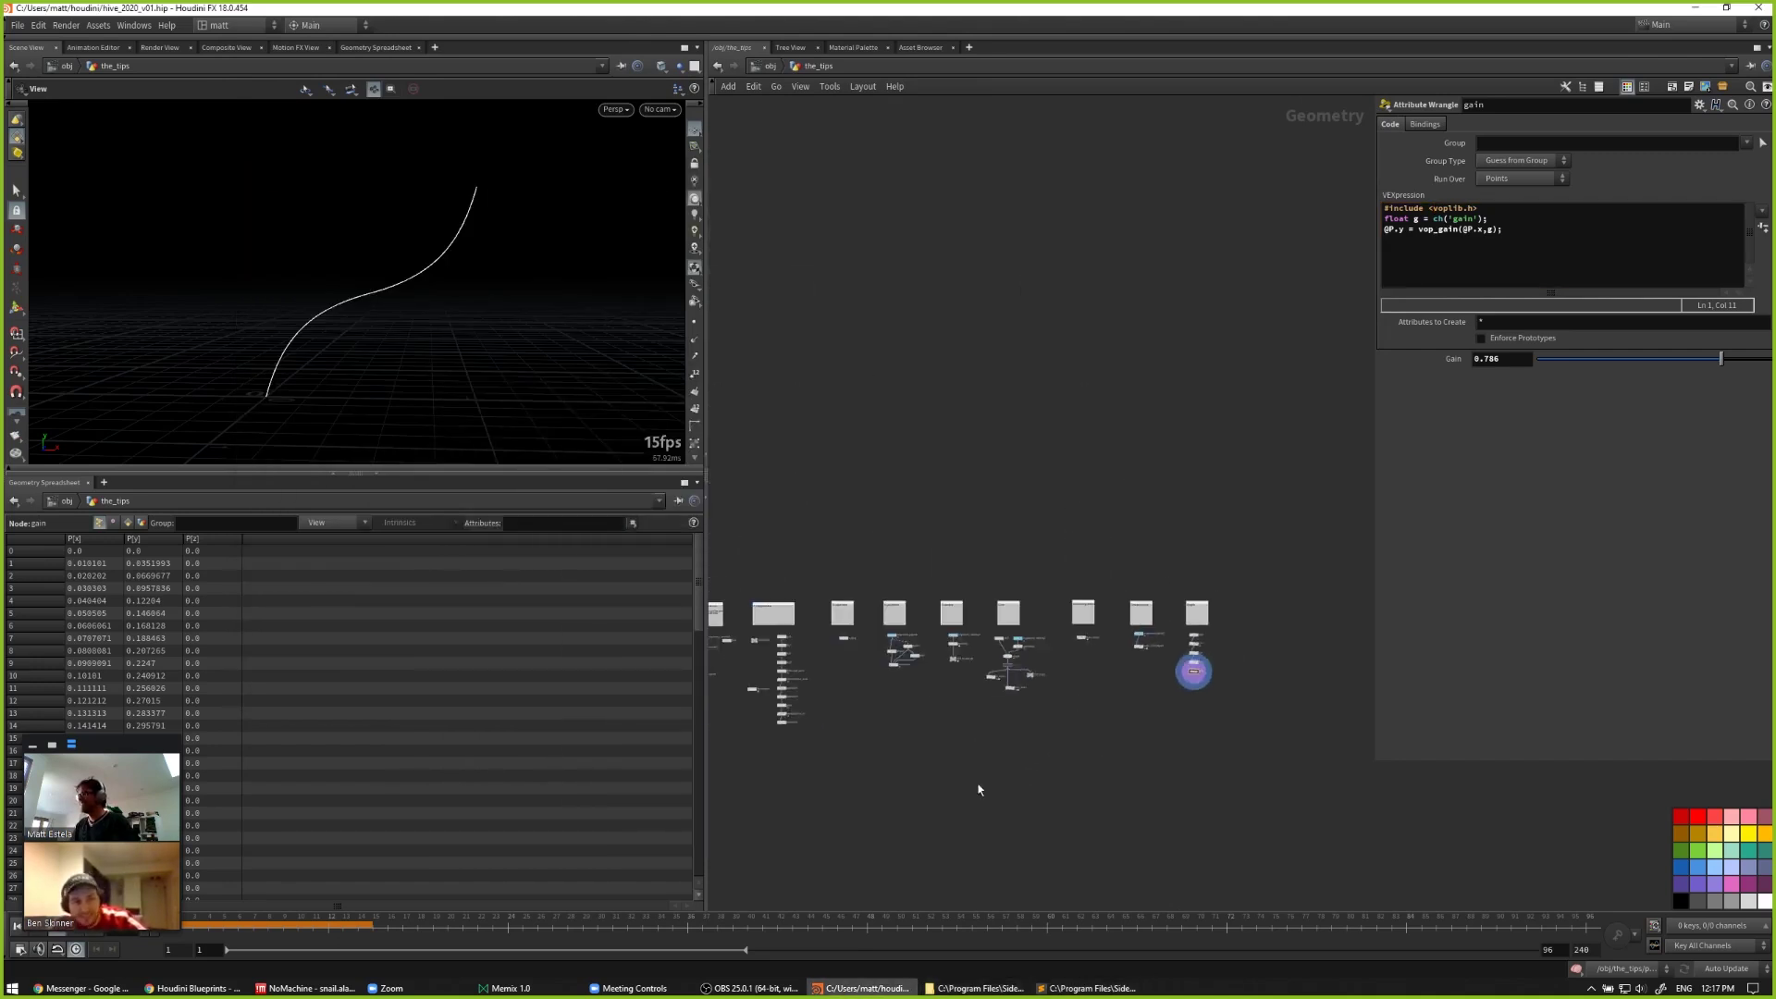
pyautogui.moveTo(978, 789); pyautogui.dragTo(1140, 715, button='middle')
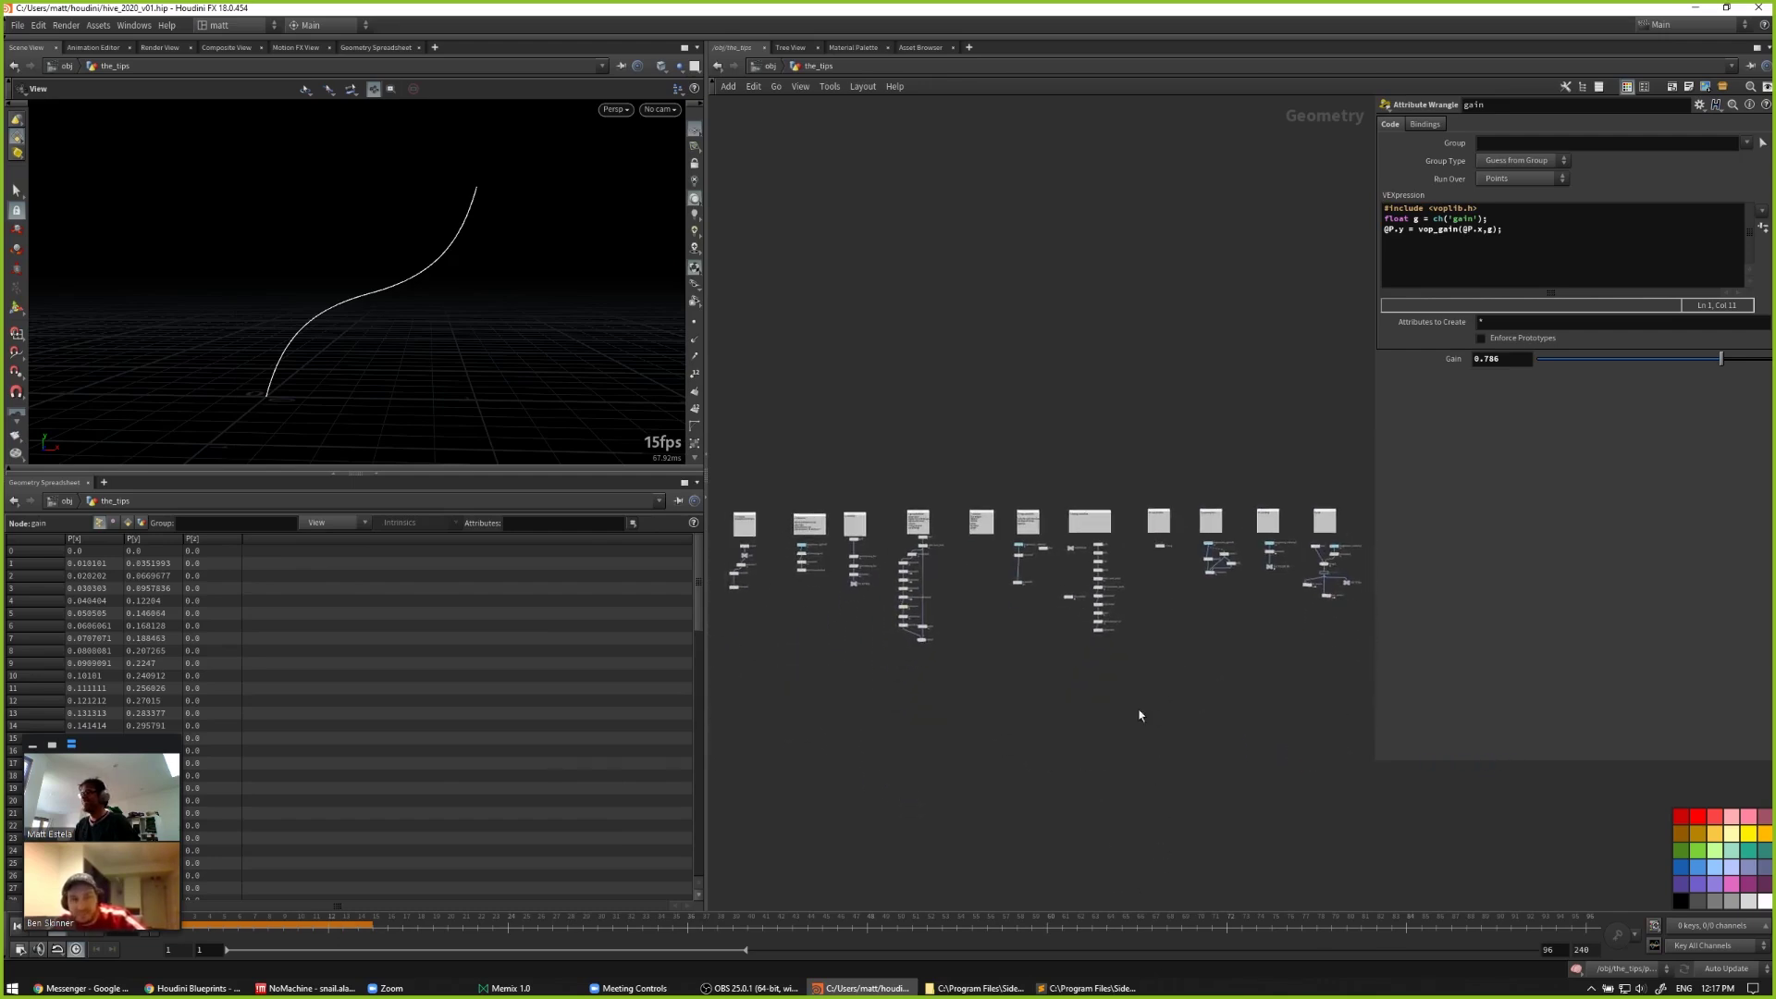
pyautogui.press('p')
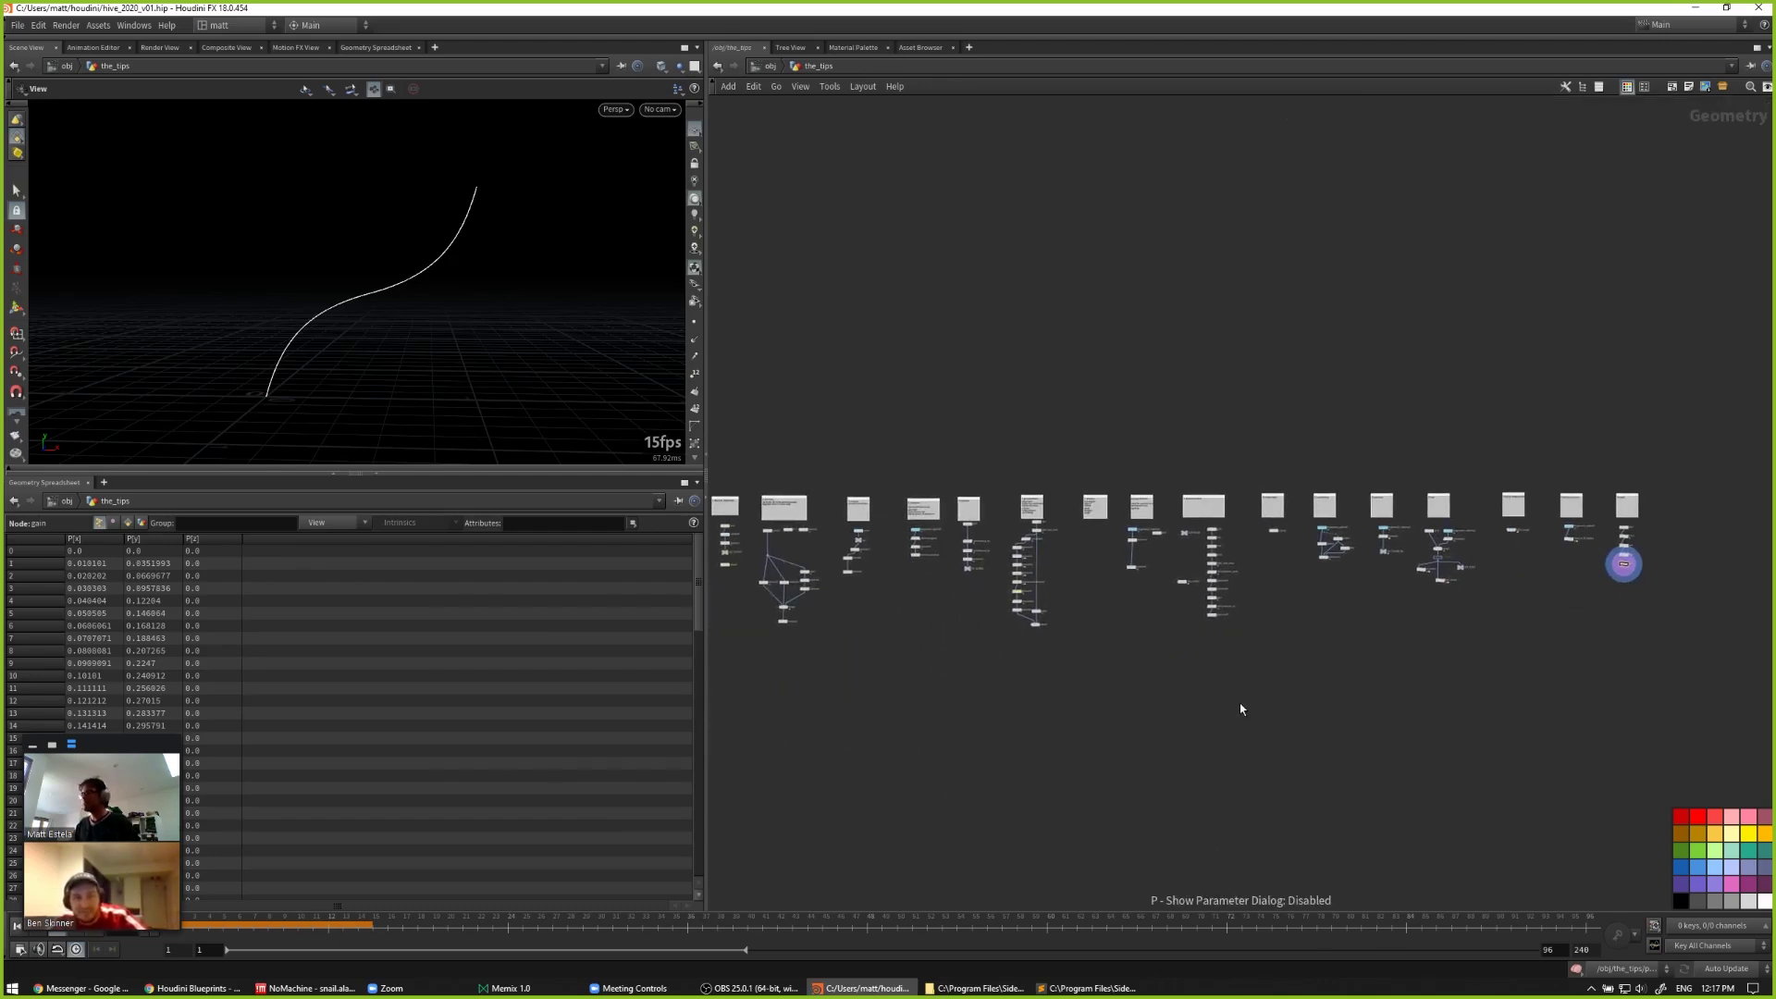